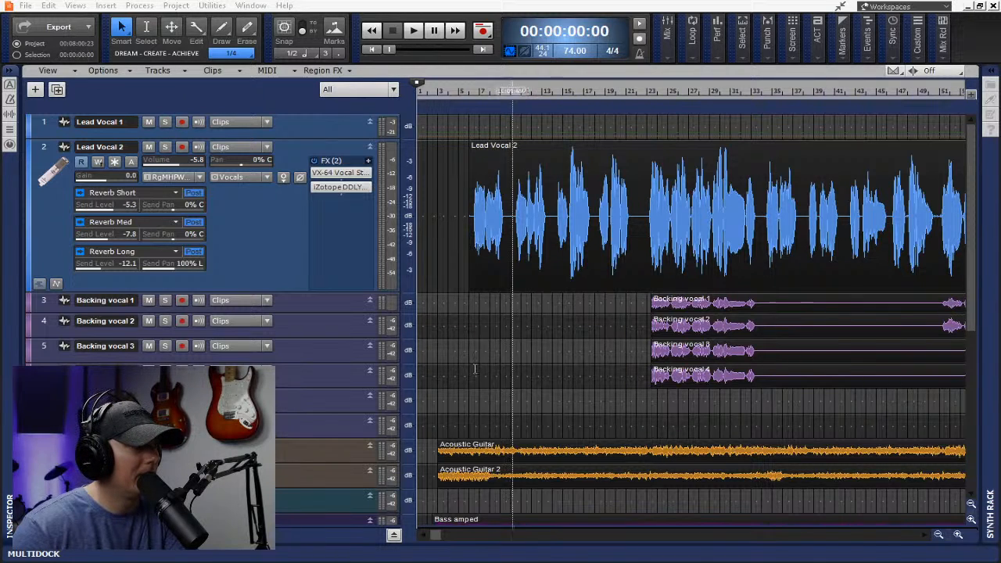
Shrink the track heights so more of the project fits in view and play the song from the start
left_click(260, 245)
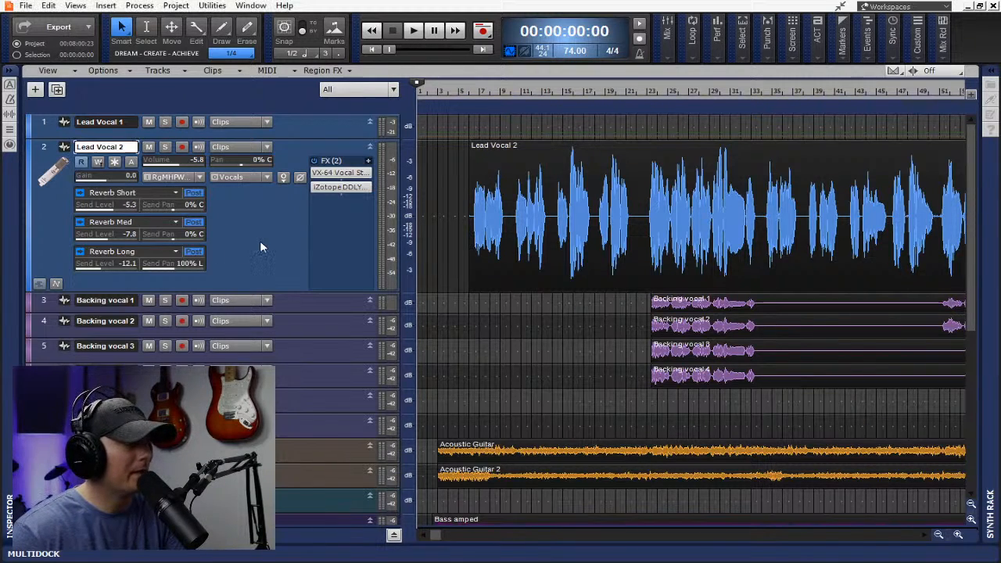
key("shift+z")
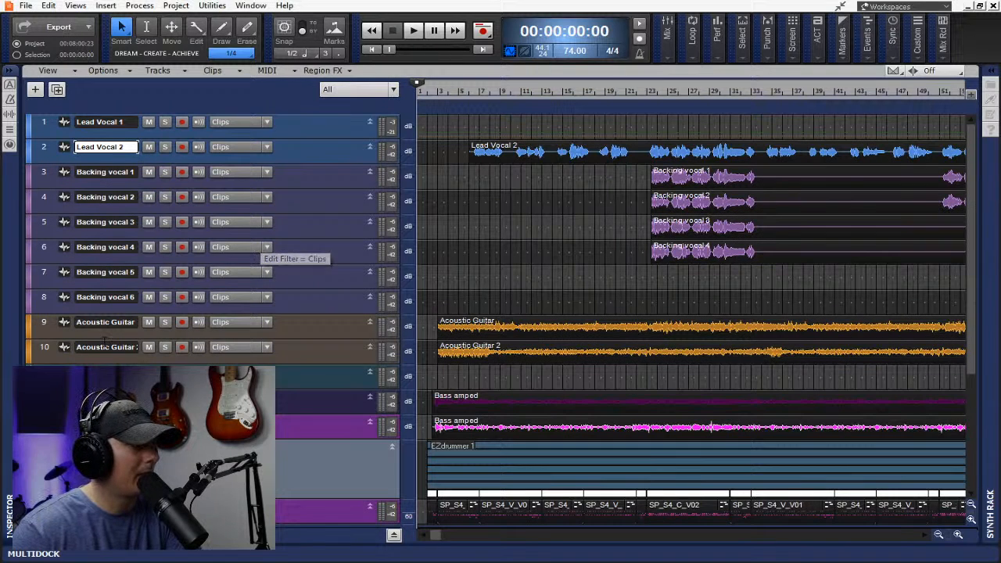
scroll(206, 347, "down", 2)
scroll(231, 350, "up", 2)
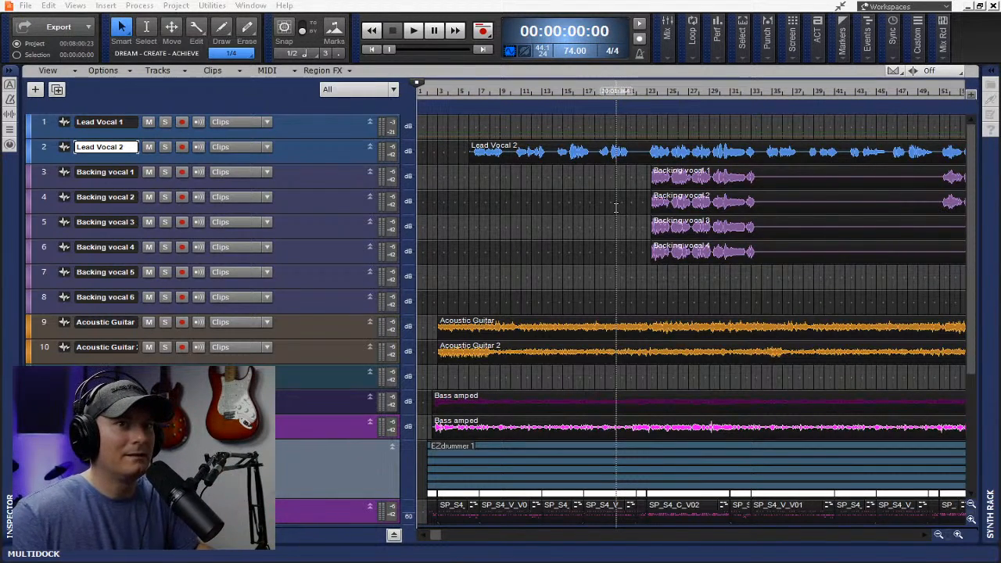
left_click(415, 31)
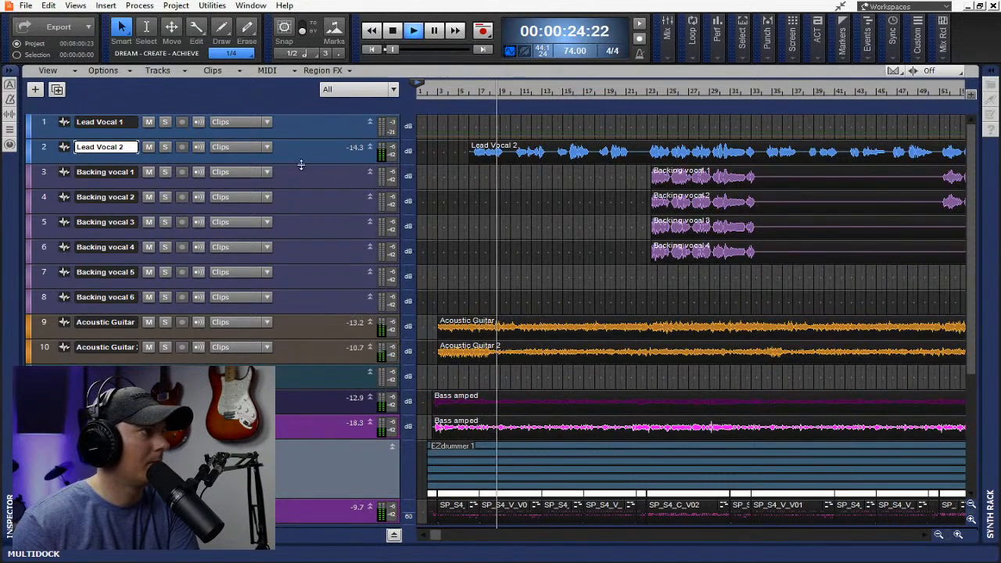
Enlarge the Lead Vocal 2 track until all four reverb sends show, and open a tall automation lane beneath it
left_click_drag(310, 163, 337, 330)
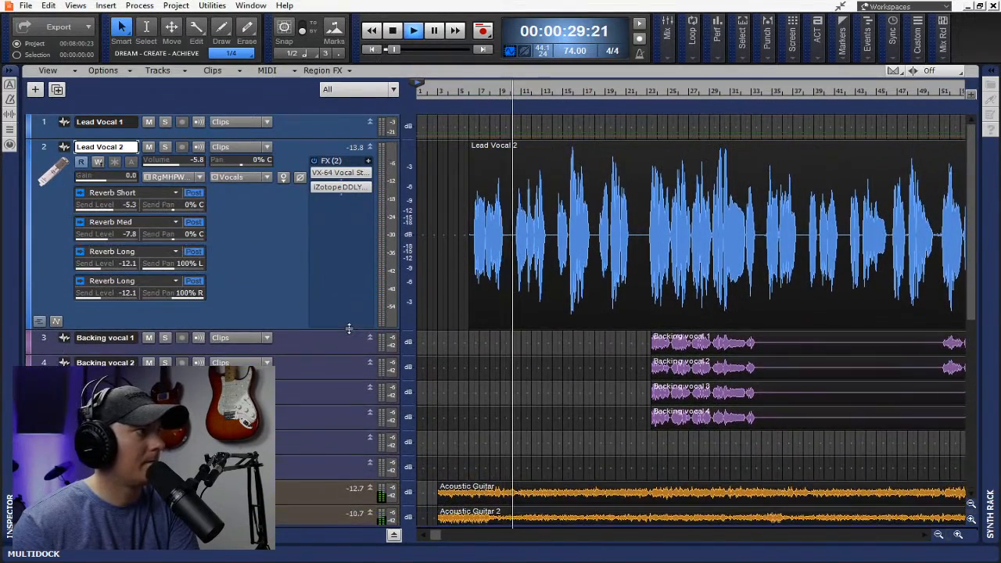
right_click(255, 274)
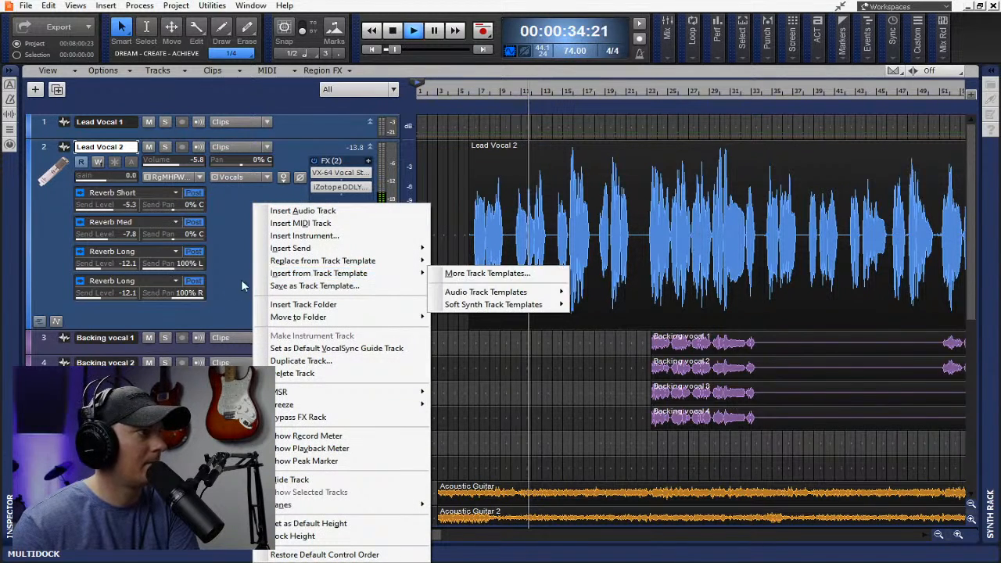
left_click(56, 321)
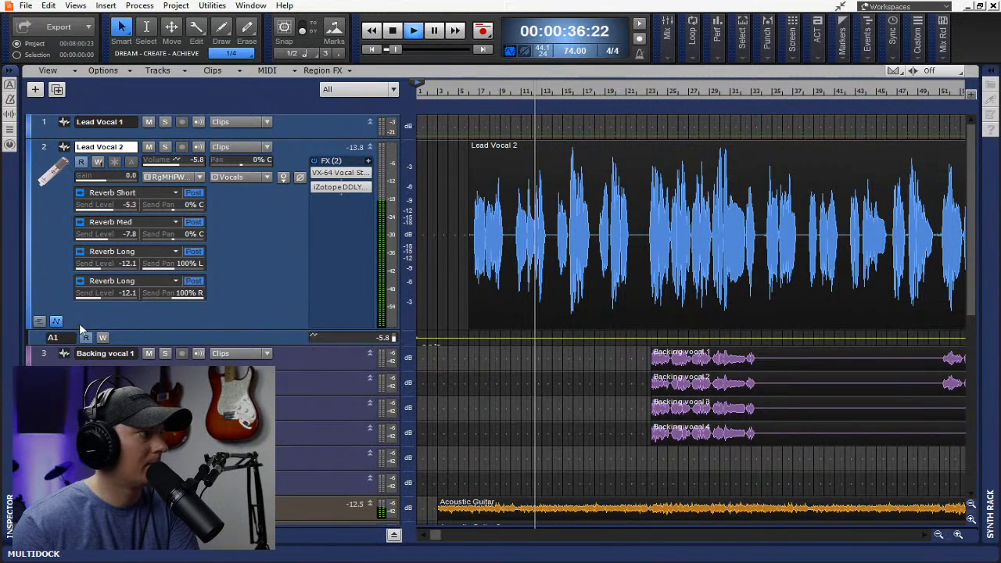
left_click_drag(288, 346, 281, 447)
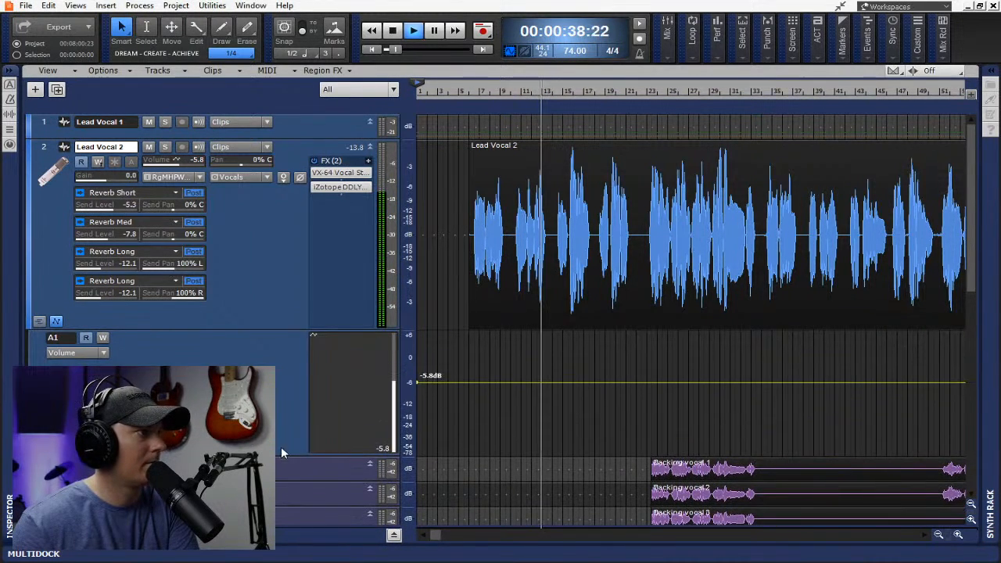
Assign Lead Vocal 2's automation lane to the Intensity parameter of iZotope DDLY Dynamic Delay
left_click(103, 352)
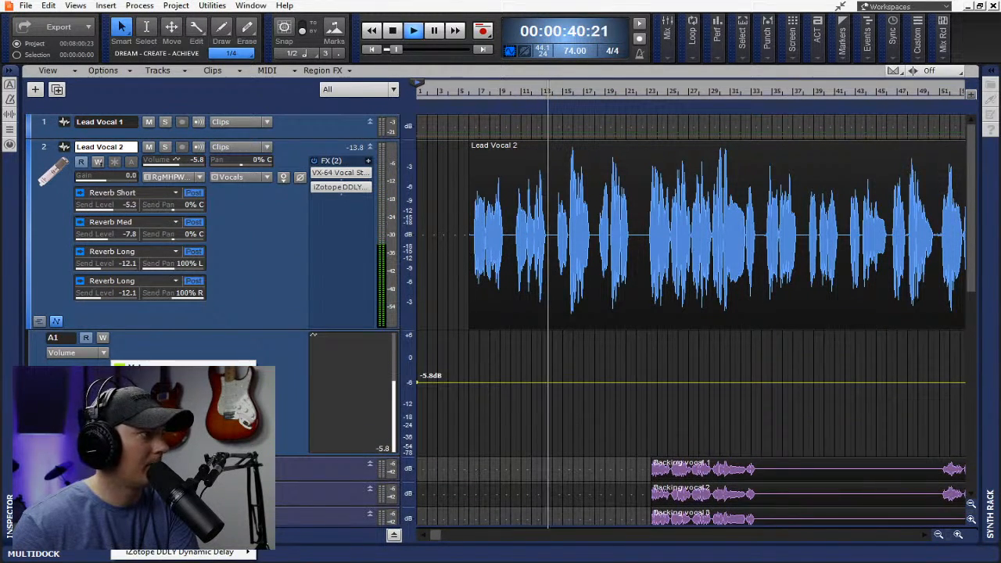
mouse_move(203, 554)
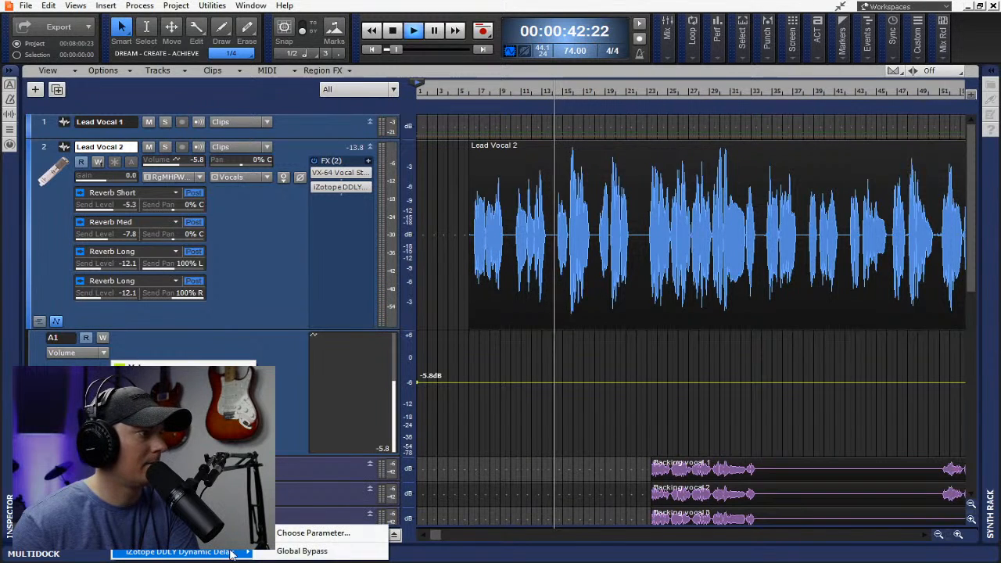
left_click(312, 533)
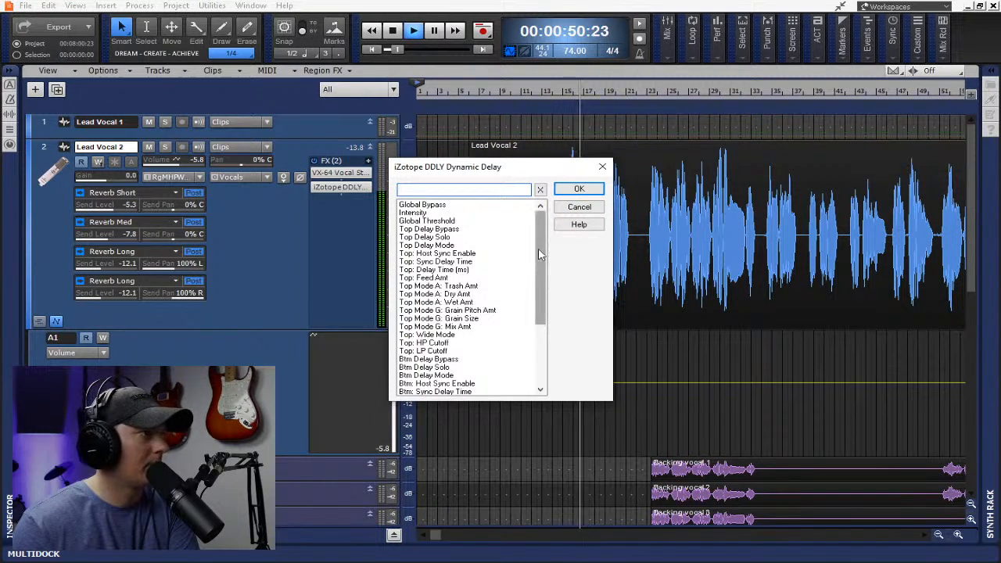
mouse_move(542, 256)
left_mouse_down()
mouse_move(537, 319)
mouse_move(530, 256)
left_mouse_up()
left_click(413, 213)
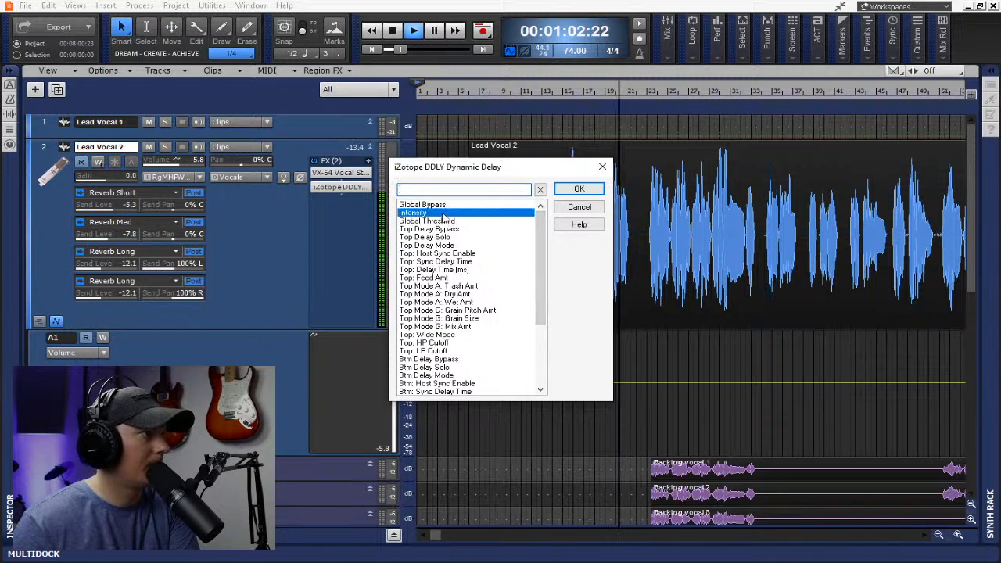
left_click(579, 189)
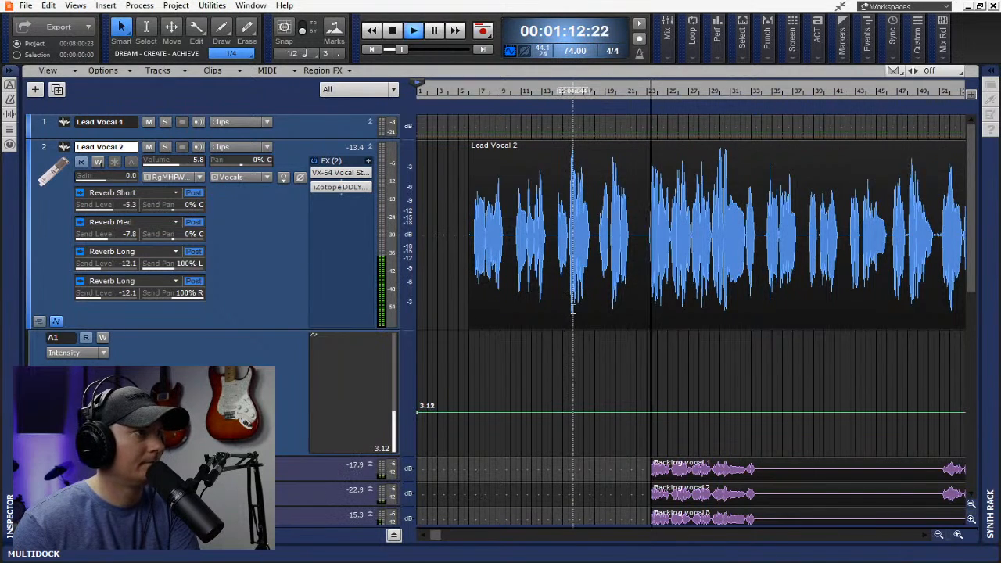
Add Intensity envelope nodes around bars 23 and 33, and lower the section before bar 23 to 2.18 with the Move tool
left_click(648, 412)
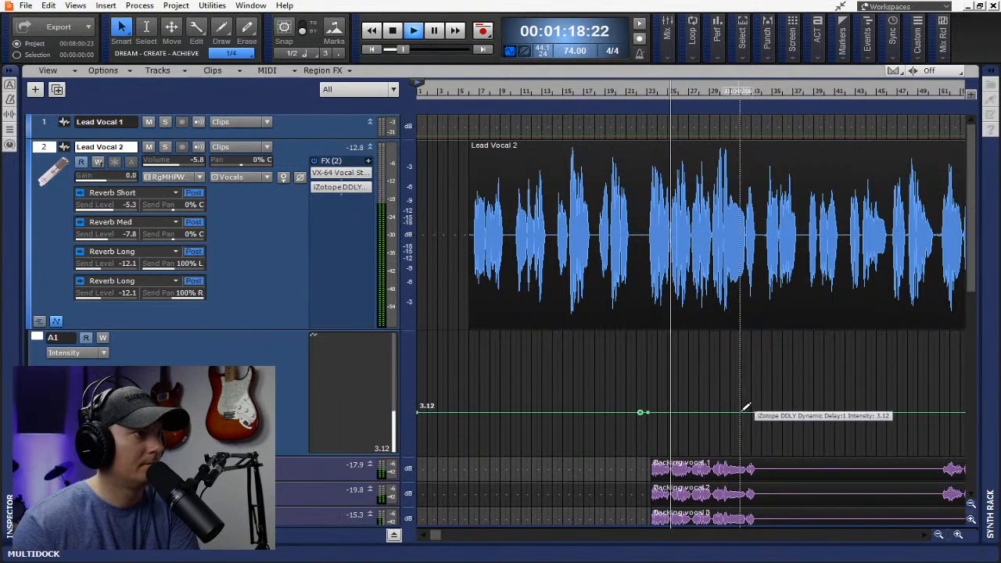
left_click(762, 412)
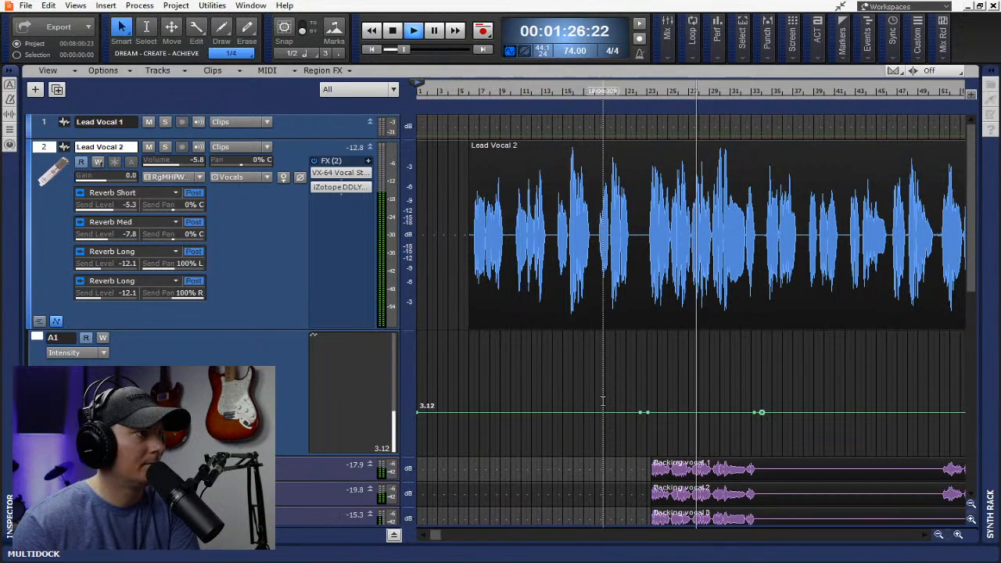
middle_click(600, 412)
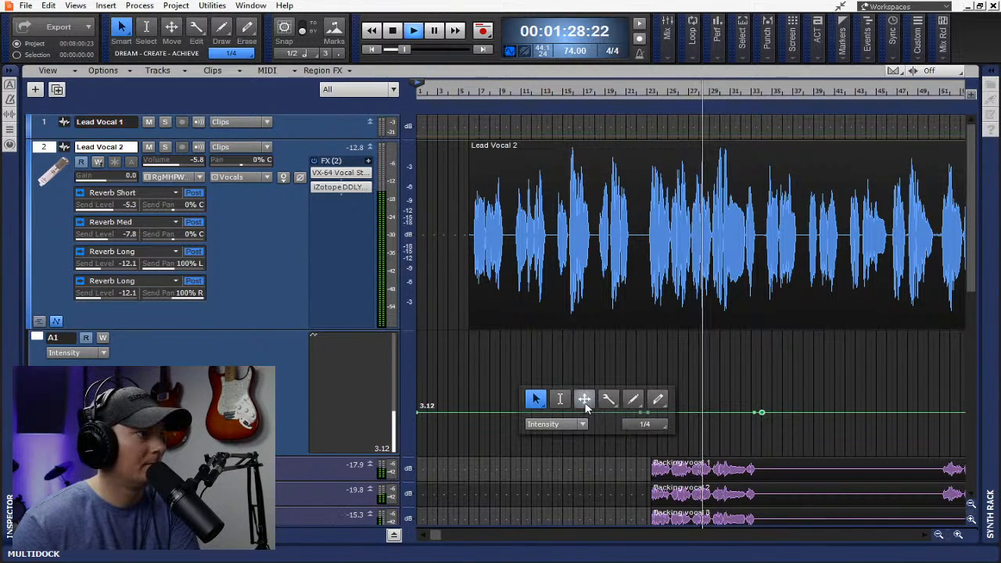
left_click(586, 401)
left_click_drag(587, 411, 593, 427)
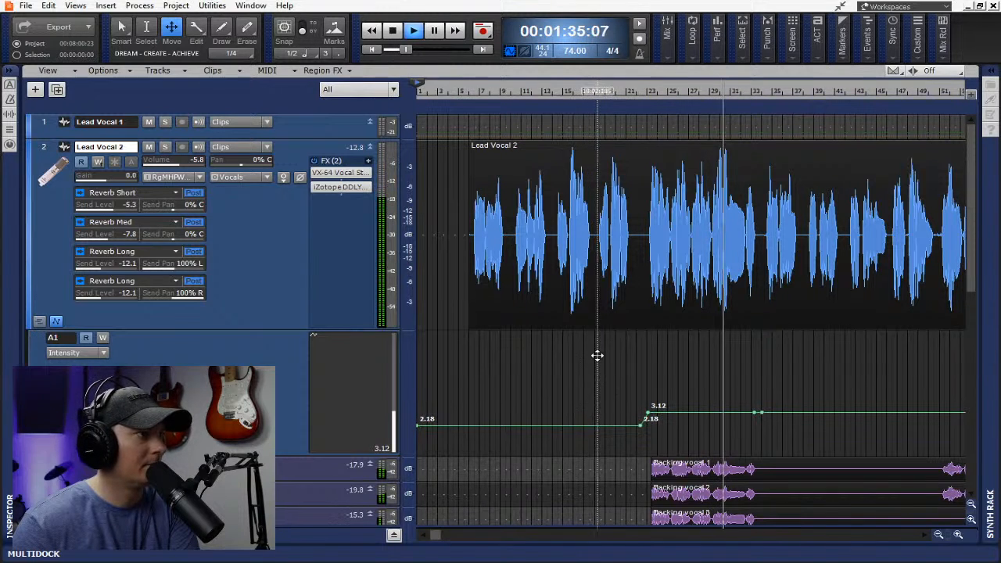
Save the project and audition Lead Vocal 2 from the start of its clip, pausing after the first phrase
left_click(396, 35)
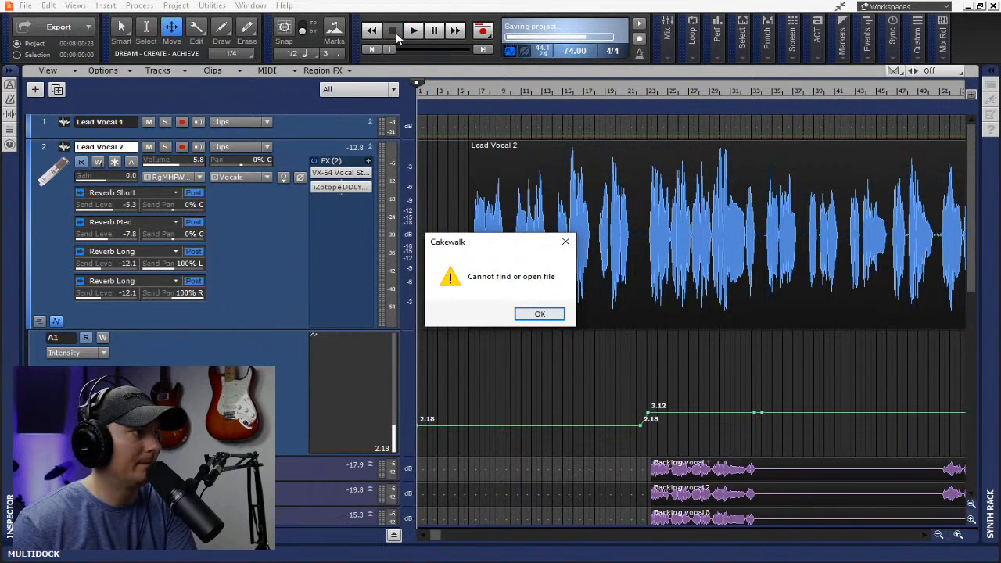
left_click(541, 314)
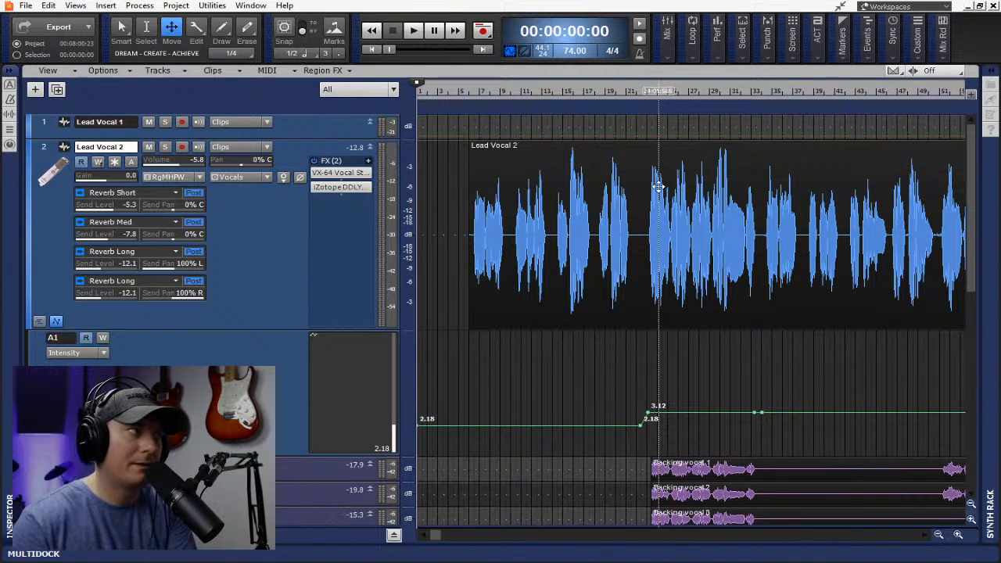
left_click(469, 112)
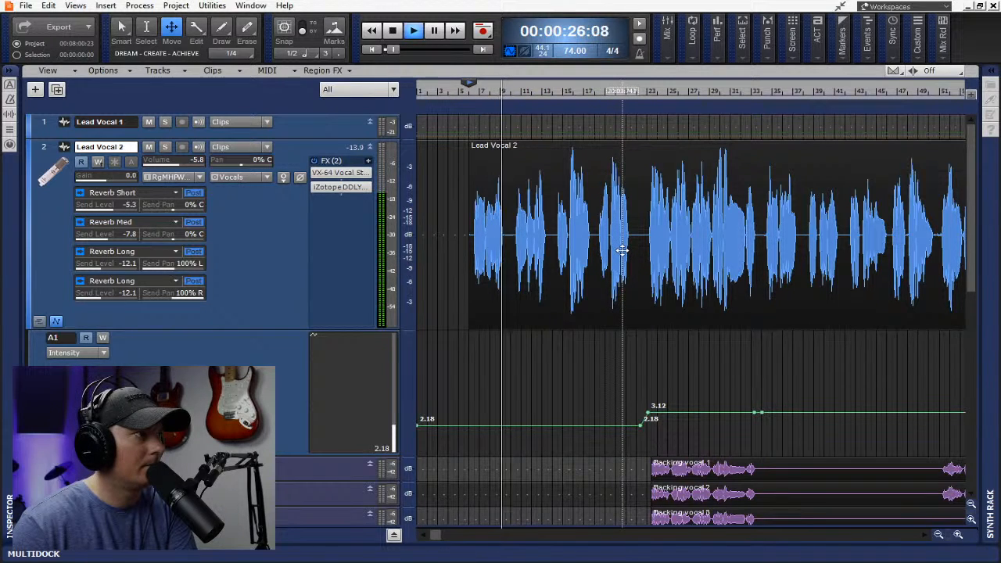
left_click(436, 32)
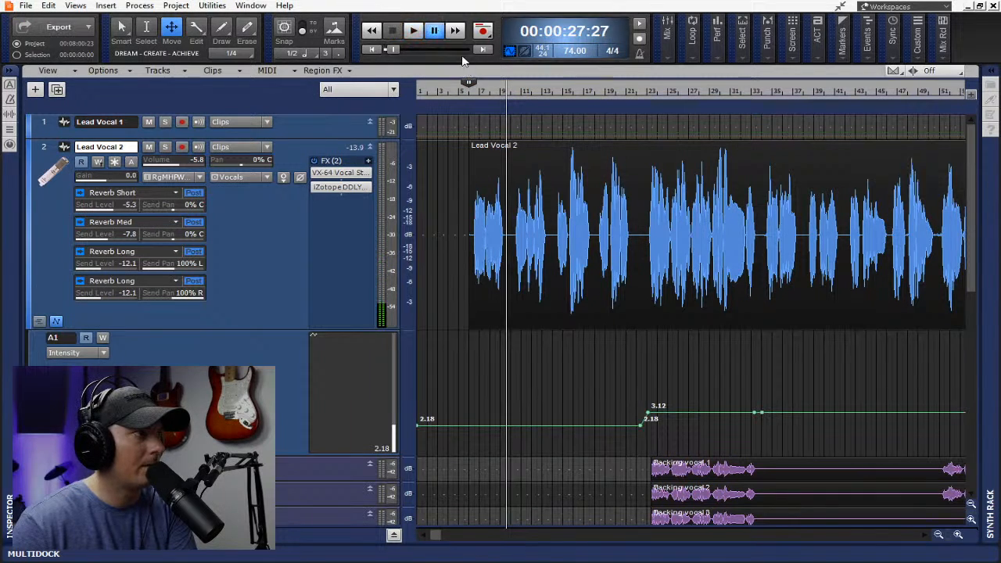
Add three Intensity nodes between about bars 8.75 and 10.5 with the Smart tool, and raise the middle one to 4.26
left_click(960, 534)
left_click(960, 534)
left_click(960, 534)
left_click(960, 534)
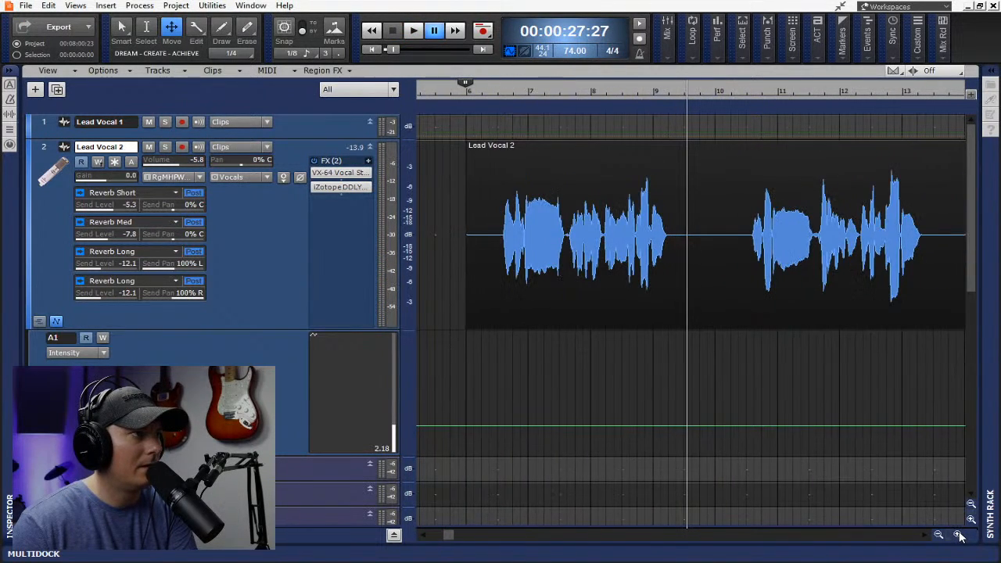
key("t")
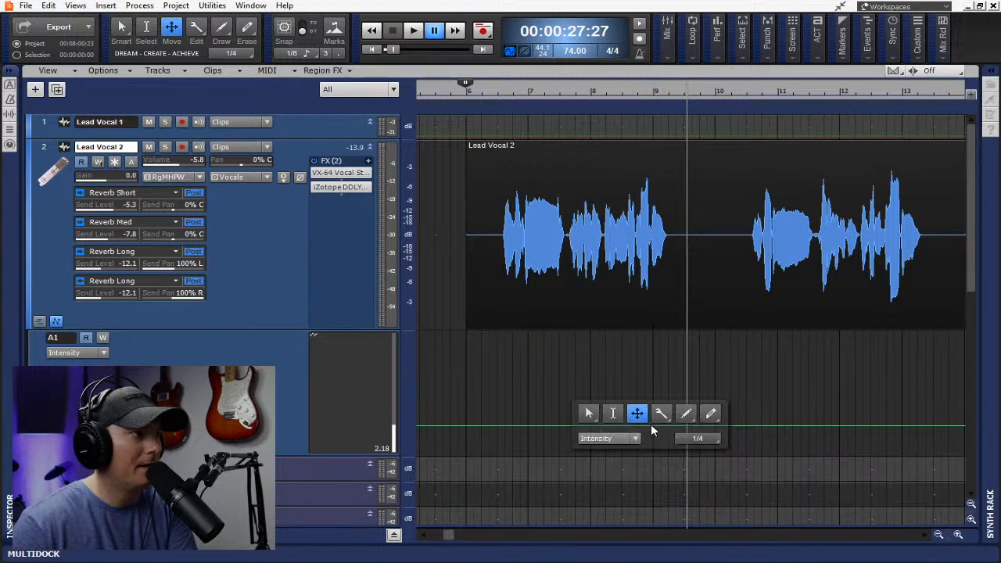
left_click(590, 414)
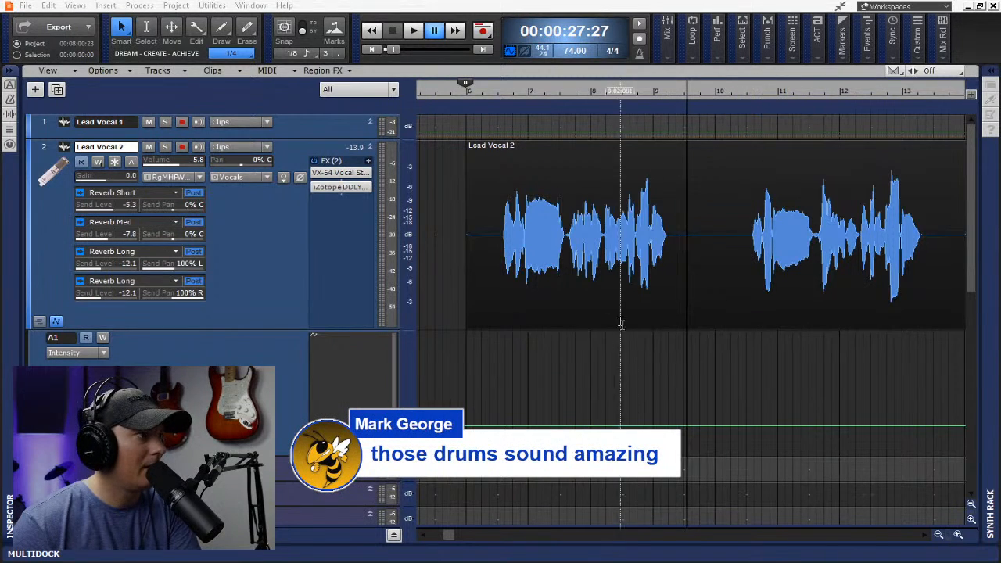
left_click(637, 427)
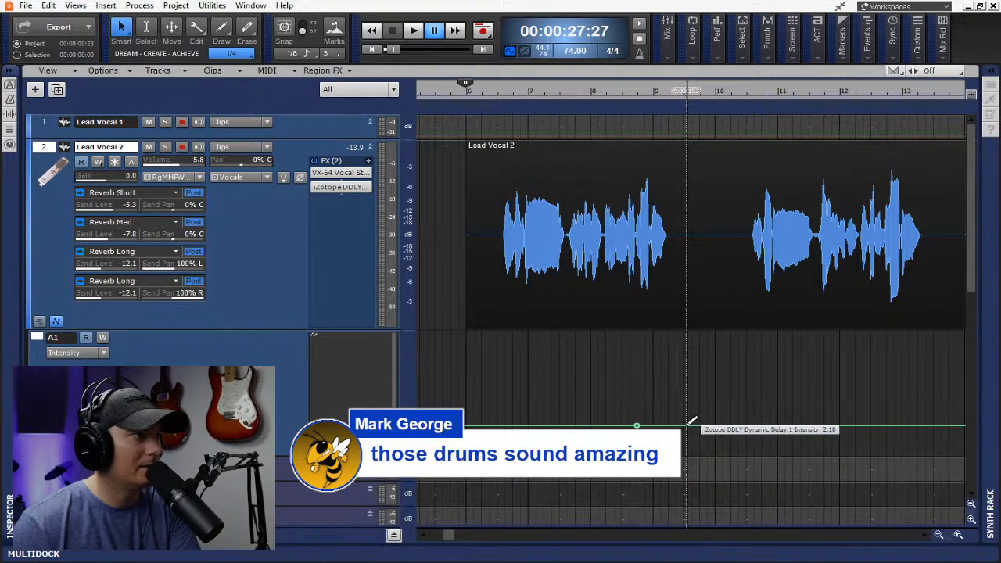
left_click(680, 426)
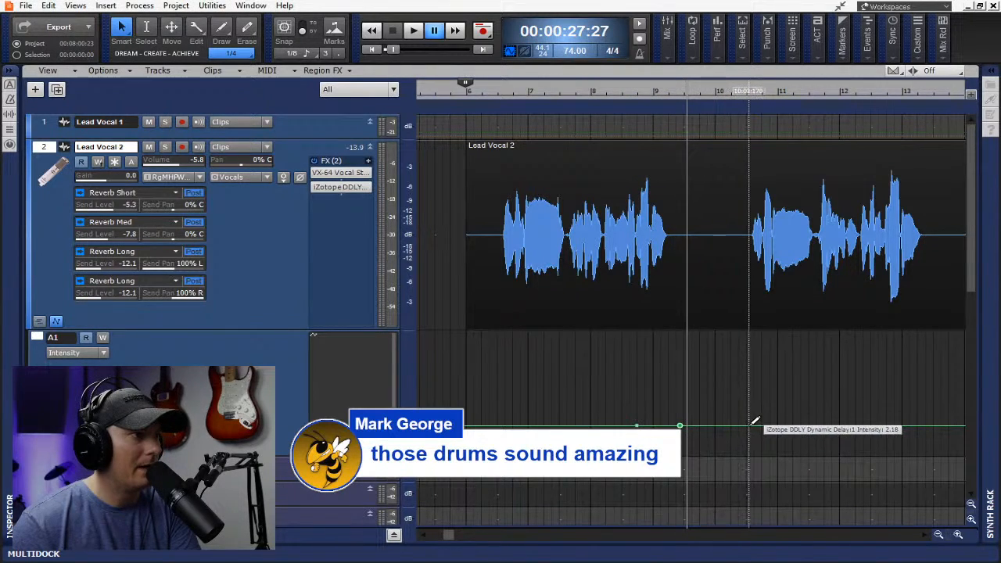
left_click(749, 425)
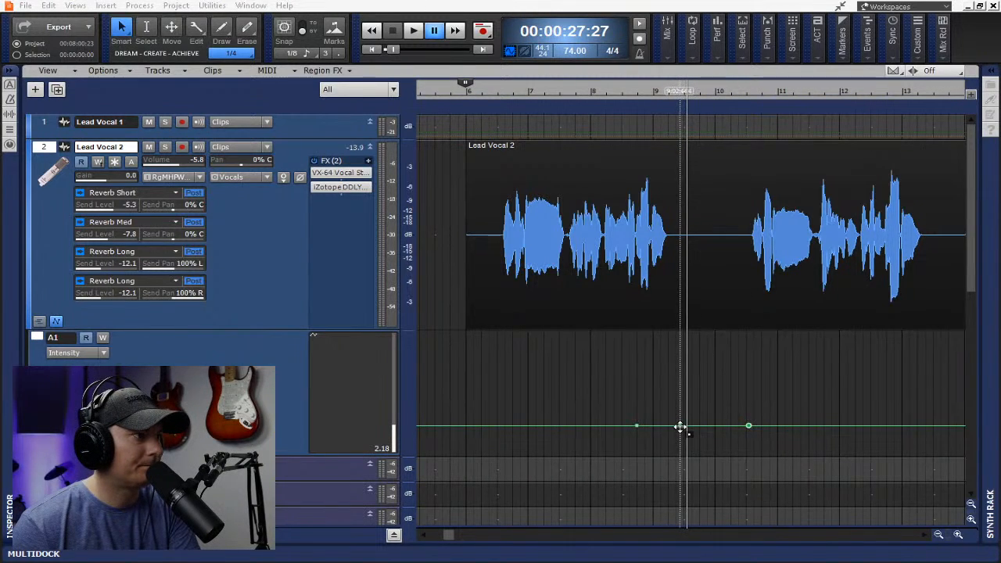
left_click_drag(680, 428, 672, 401)
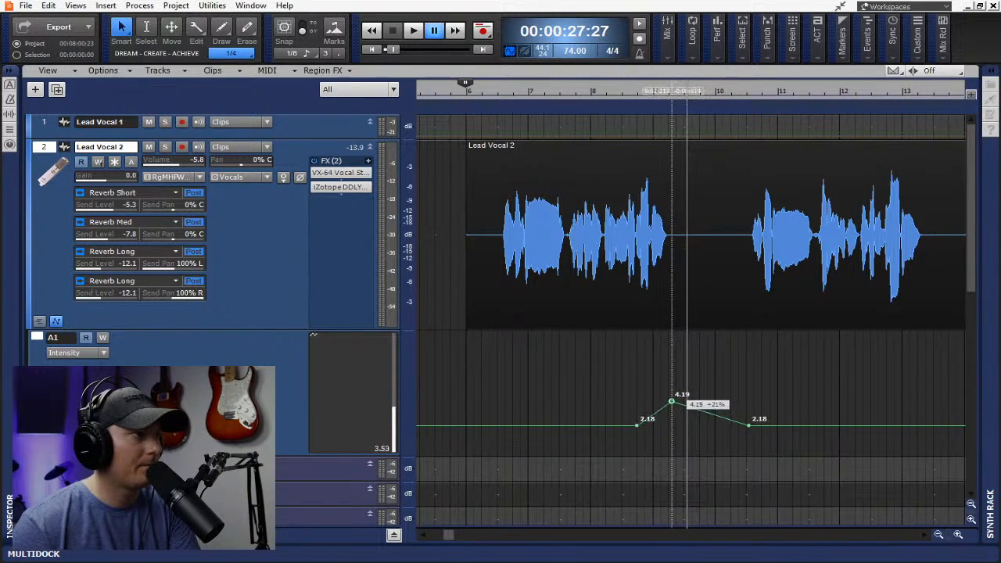
Audition the delay swell at the end of the first vocal phrase, starting between bars 8 and 9
left_click(614, 91)
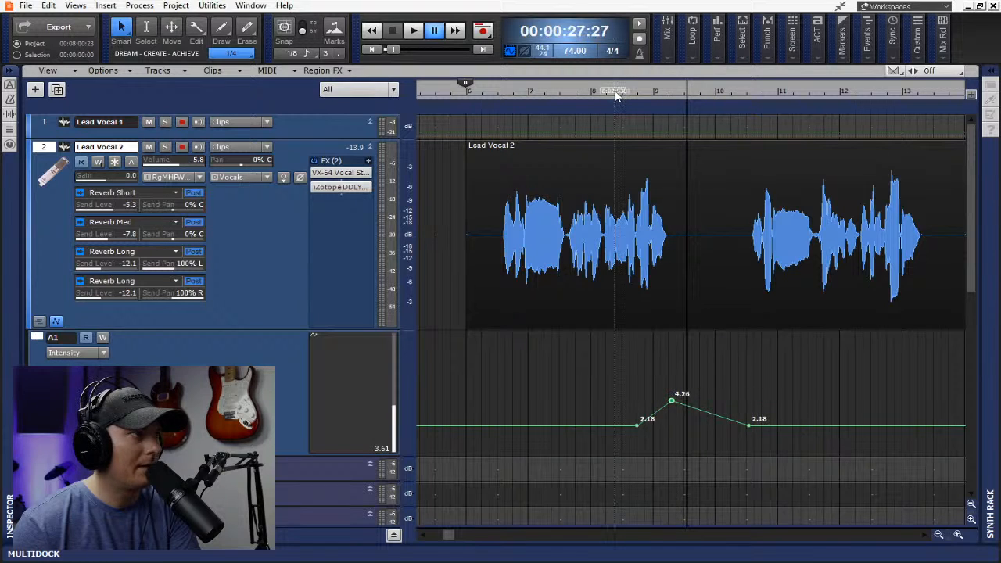
left_click(414, 32)
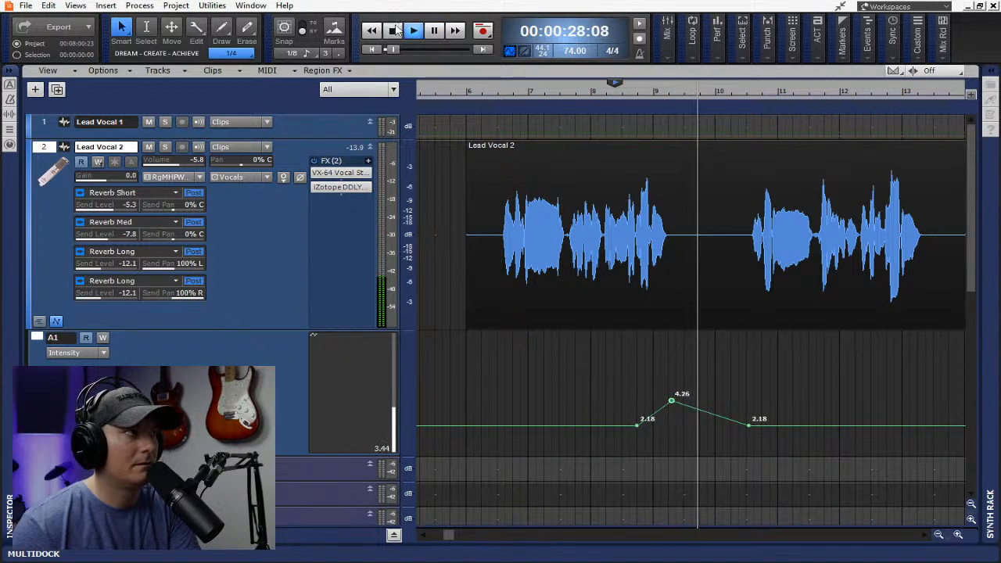
left_click(393, 30)
Raise the swell's peak node to 4.85, shift it slightly earlier, and save the project
left_click_drag(672, 399, 665, 396)
key("ctrl+s")
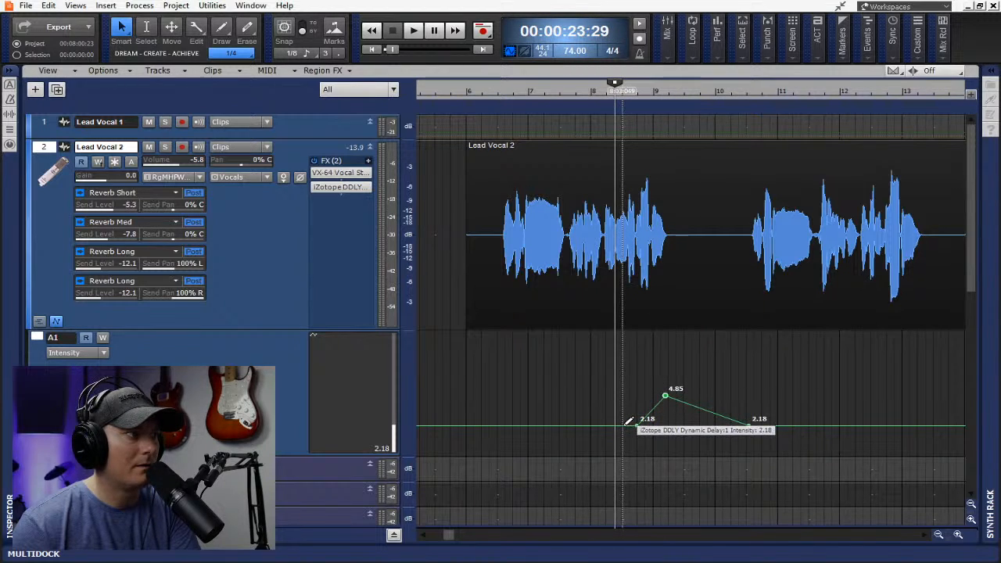
Steepen the swell's rise with an extra node at 4.65 just before the peak, and audition the phrase ending again
left_click_drag(634, 425, 637, 393)
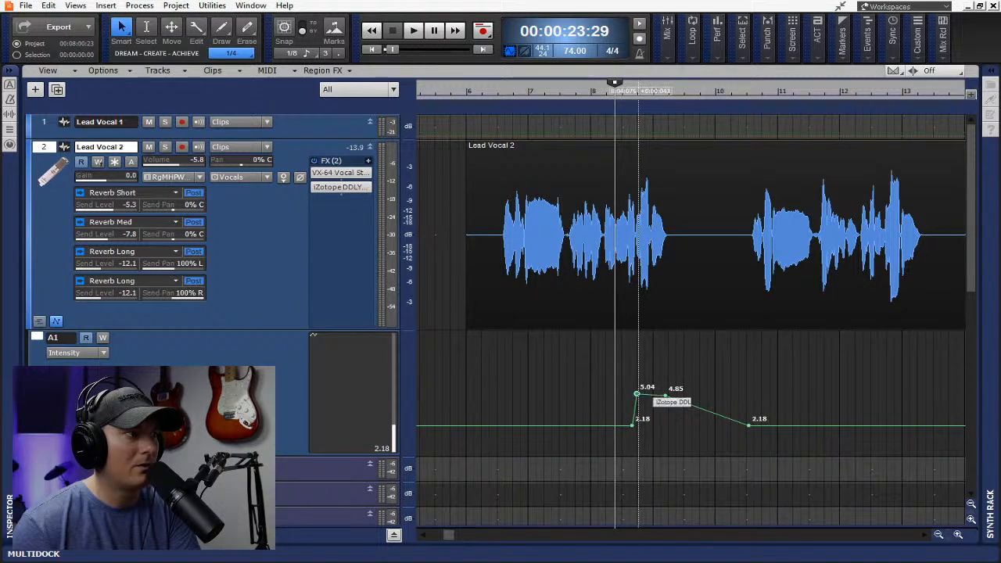
left_click_drag(638, 397, 640, 394)
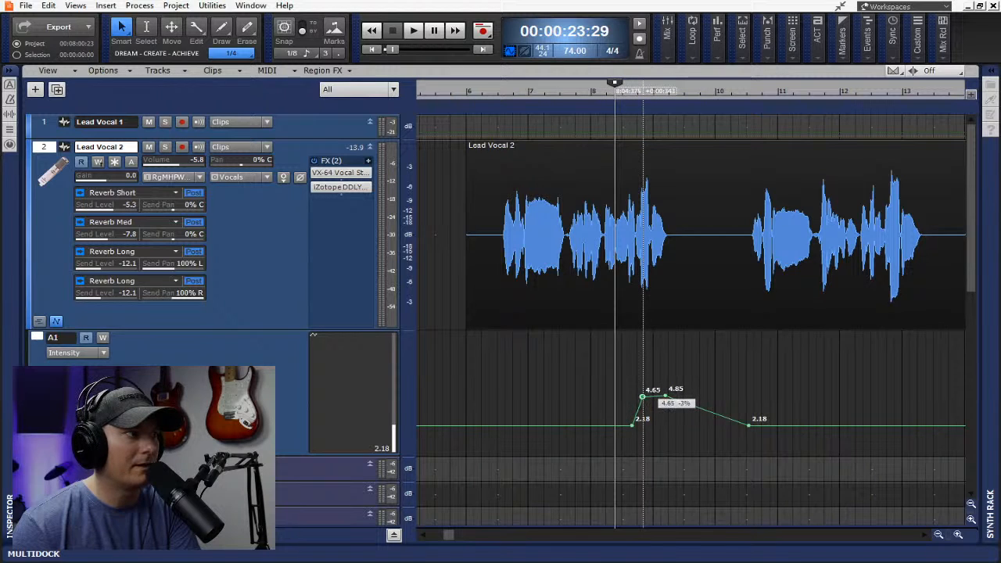
left_click(412, 35)
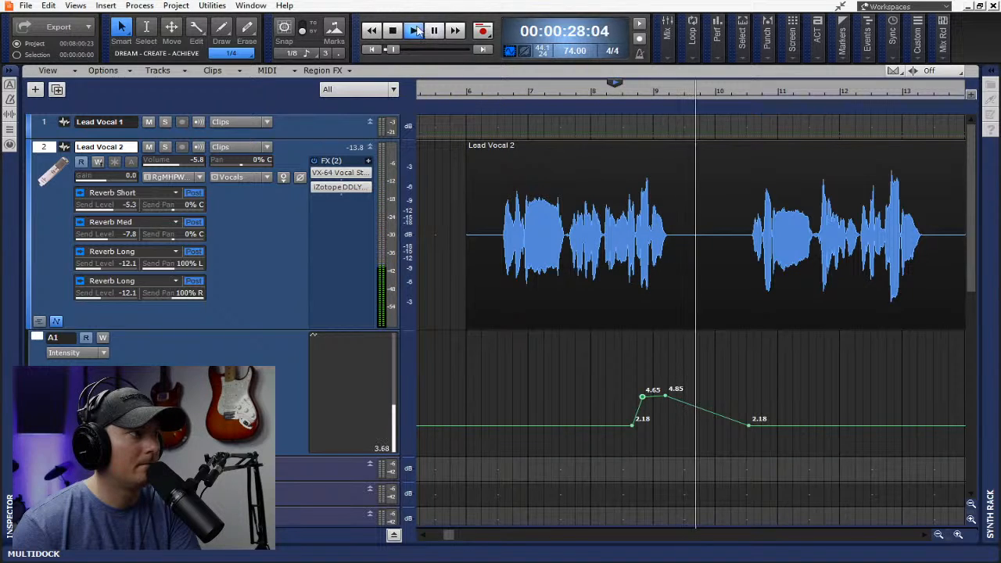
left_click(392, 30)
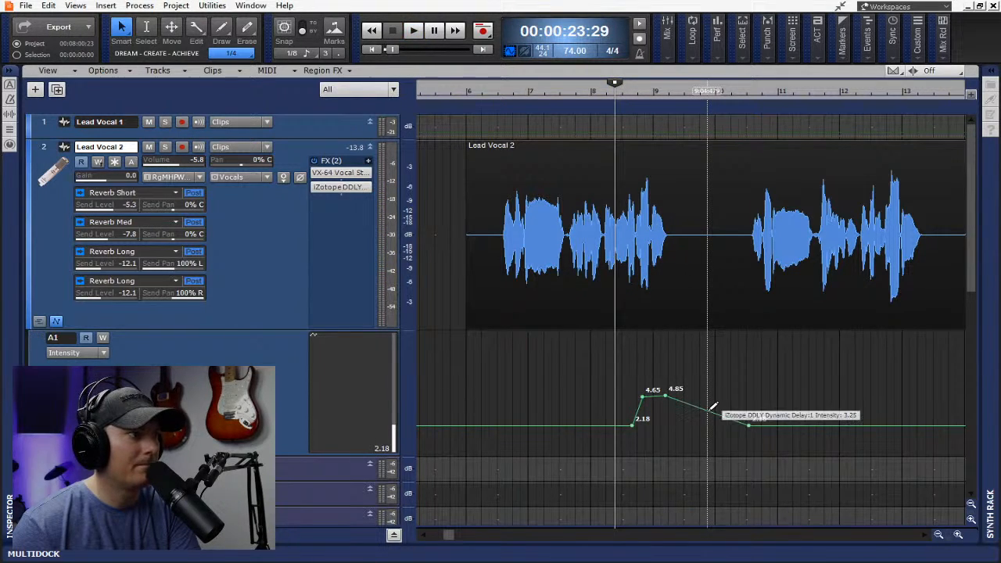
Extend the first swell with a 4.66 node at about bar 10, delete the 4.85 peak node, and audition it
left_click_drag(708, 411, 715, 398)
right_click(677, 391)
left_click(703, 416)
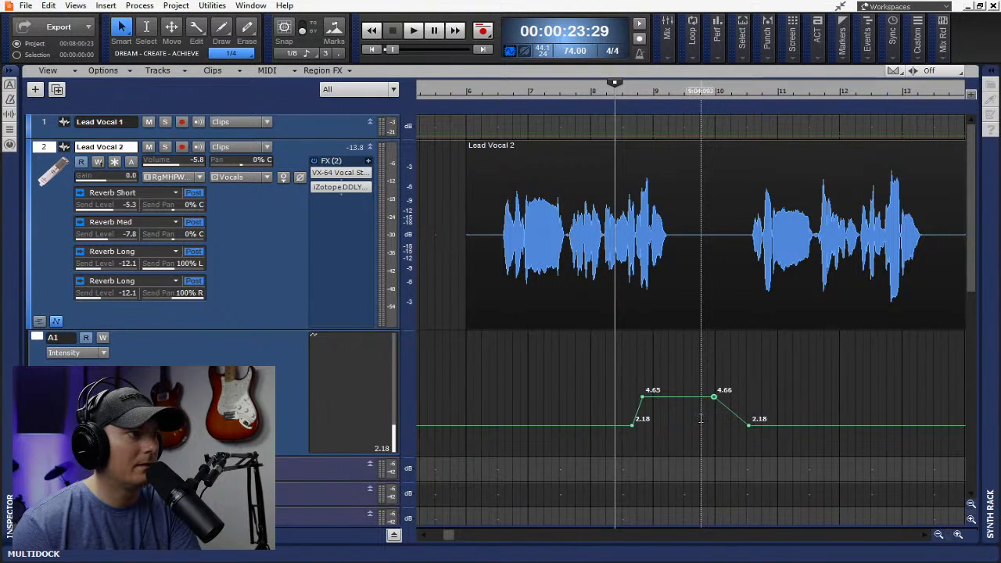
left_click(416, 31)
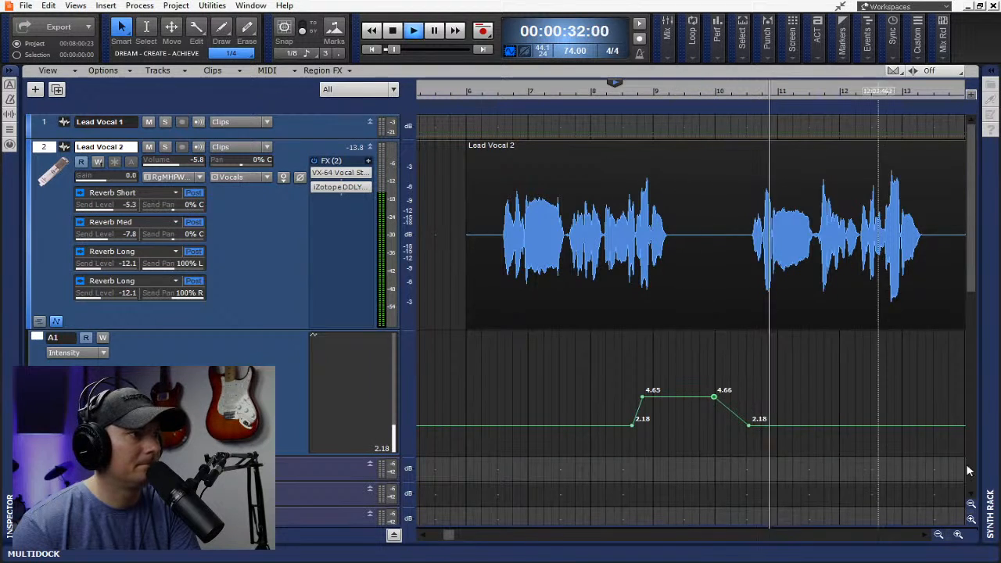
Add four Intensity nodes around the second phrase's ending, two at about bar 12.7 and two at about bar 13.9
left_click(924, 537)
left_click_drag(924, 537, 924, 537)
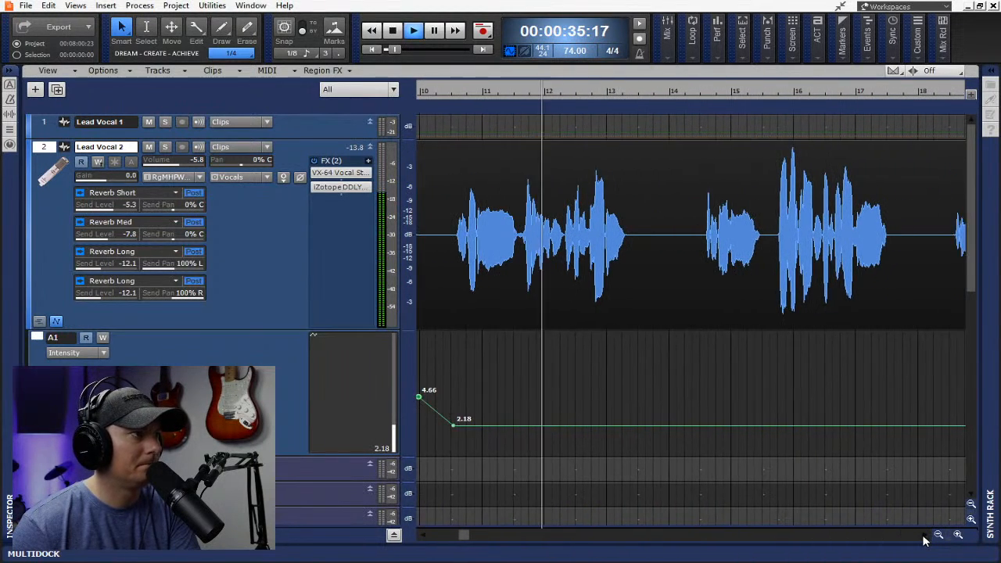
double_click(593, 425)
double_click(582, 425)
left_click(658, 424)
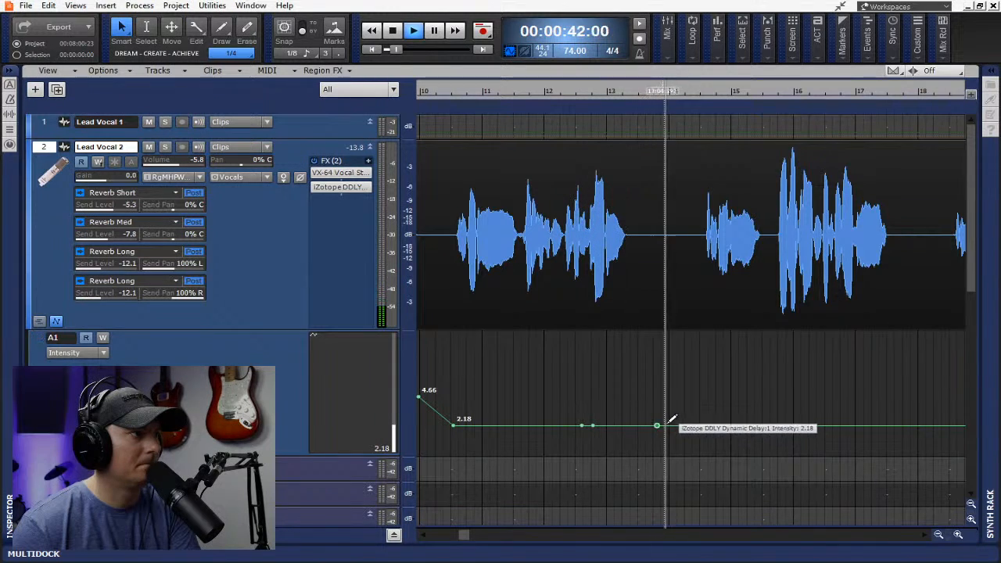
left_click(671, 425)
Raise the Intensity segment between the second phrase's inner nodes to 4.62 with the Move tool, and audition from about bar 11.7
middle_click(630, 424)
left_click(618, 415)
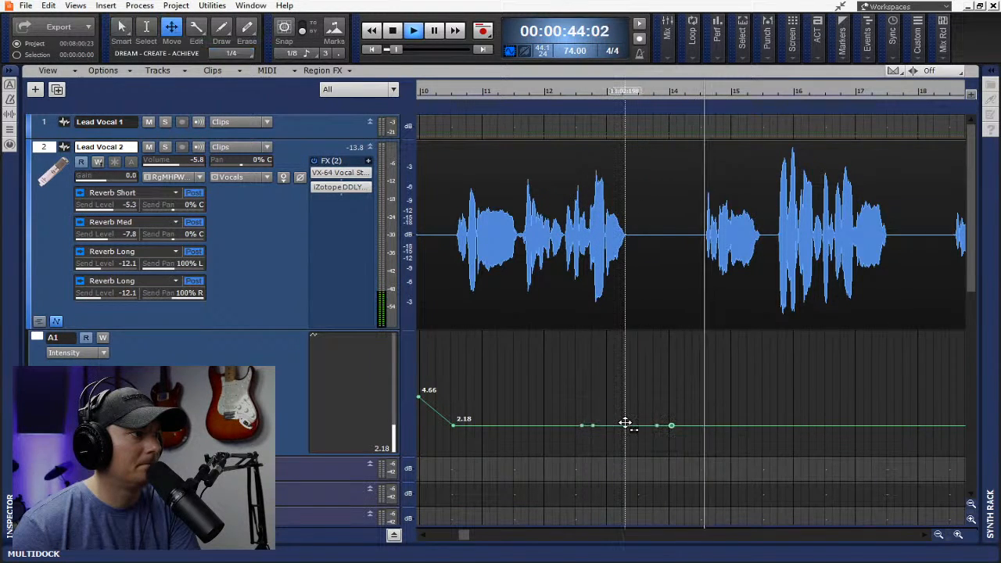
left_click_drag(625, 425, 627, 398)
left_click(527, 91)
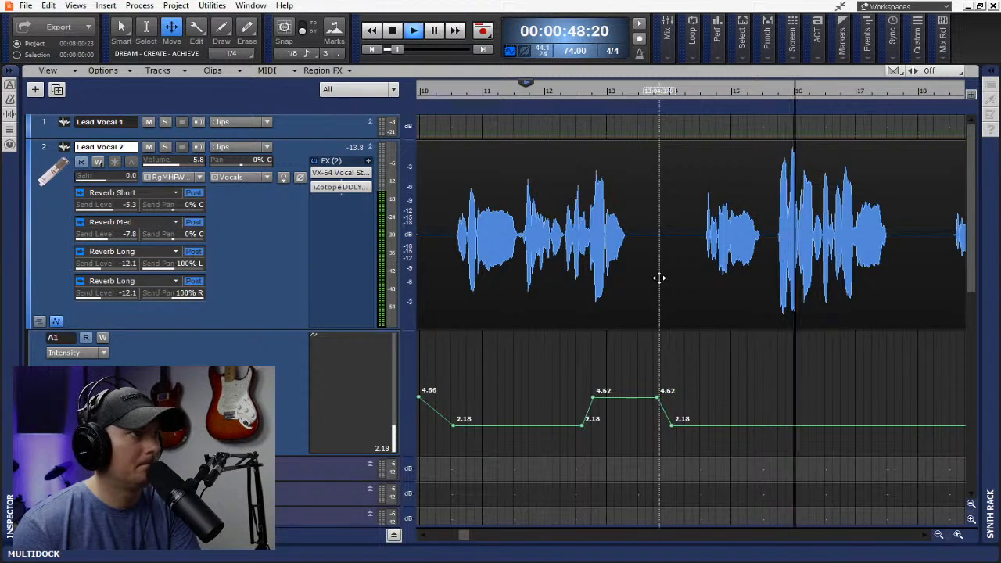
Add four Intensity nodes with the Smart tool around the next phrase's ending, two just before bar 17 and two just after bar 18
middle_click(866, 424)
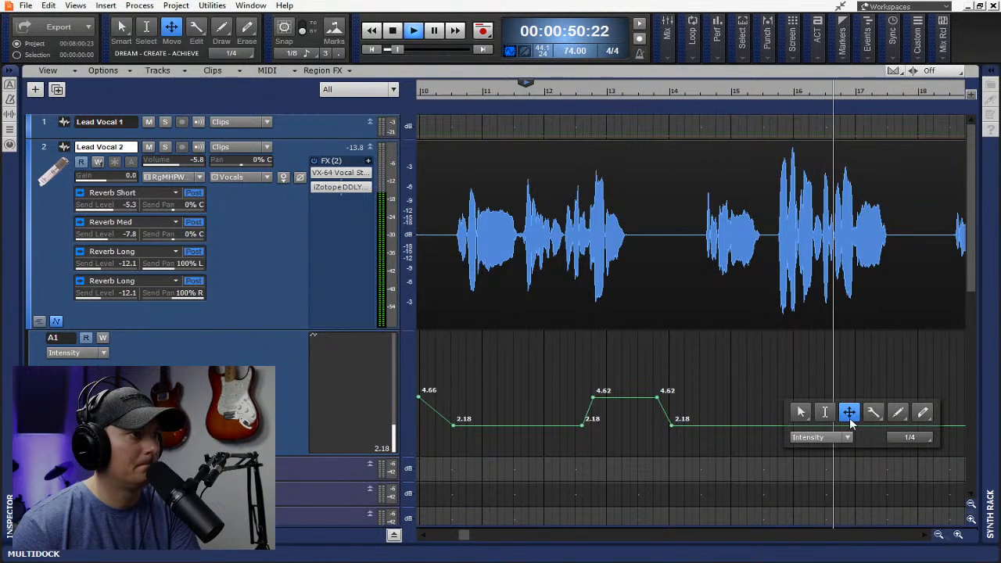
left_click(805, 415)
left_click(856, 424)
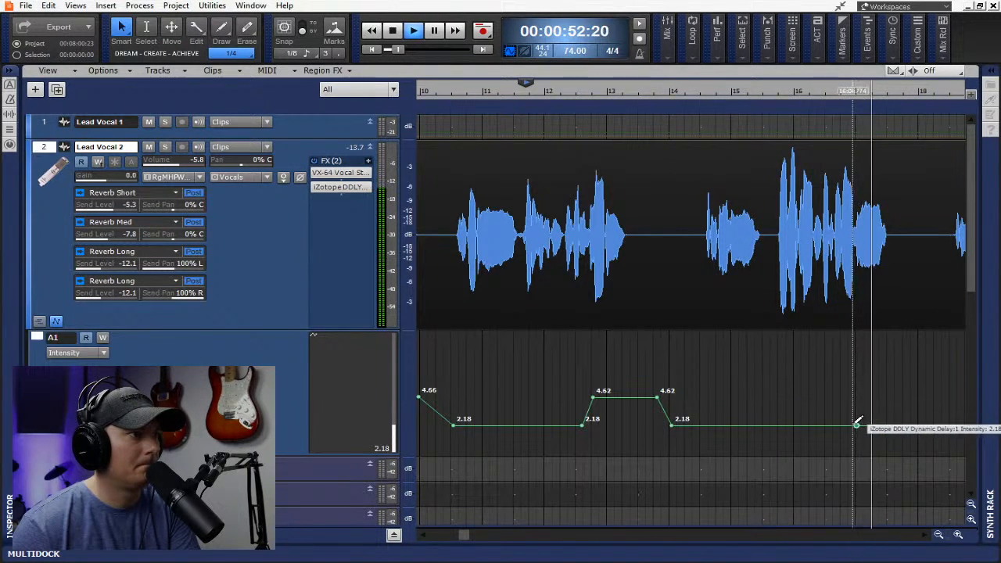
left_click(847, 425)
left_click(933, 425)
left_click(943, 424)
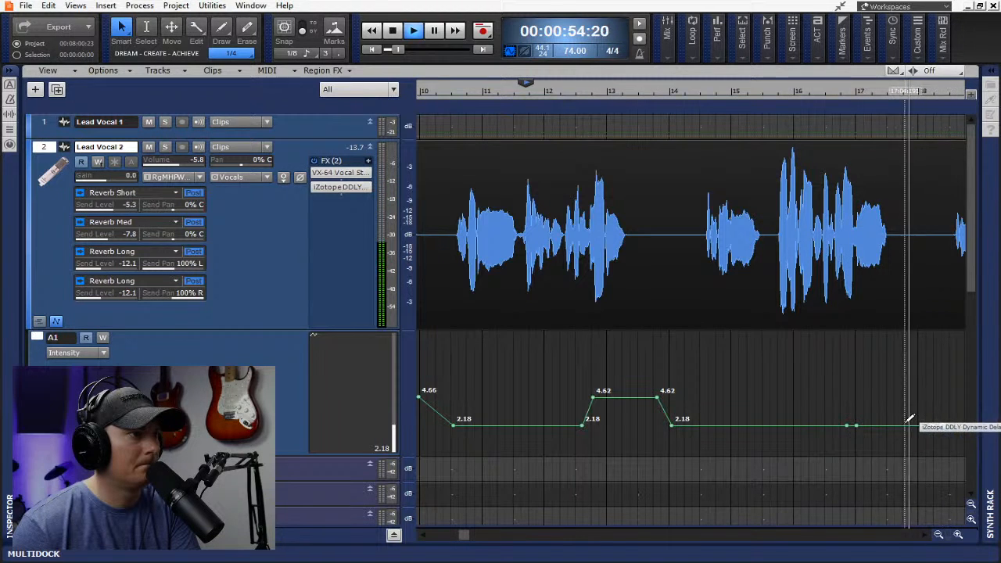
Raise the Intensity segment between about bars 17 and 18.2 to 5.35 with the Move tool
middle_click(897, 424)
left_click(886, 423)
left_click_drag(908, 425, 908, 394)
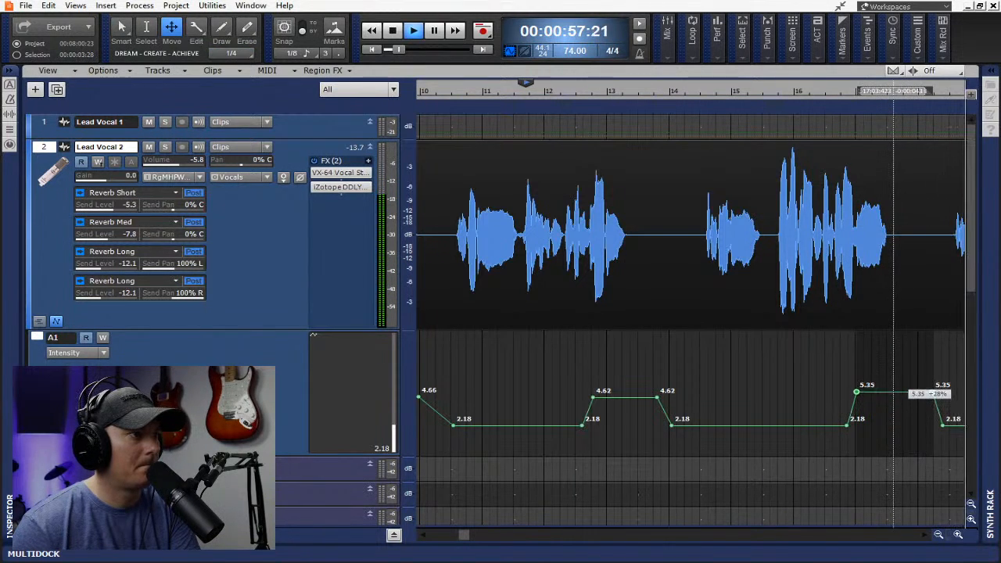
Add Intensity nodes with the Smart tool around the phrase ending between about bars 20.5 and 22
left_click(927, 536)
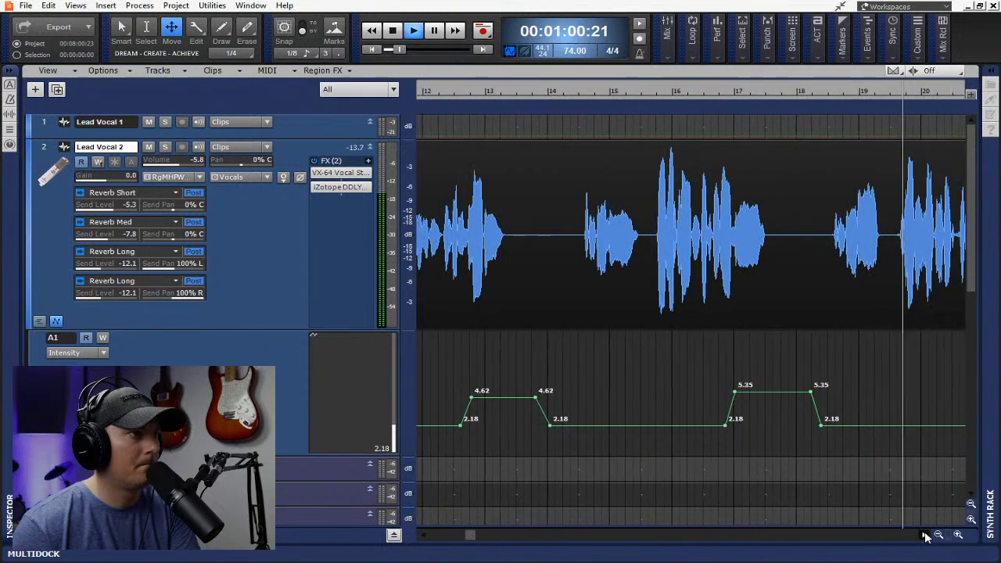
left_click(926, 536)
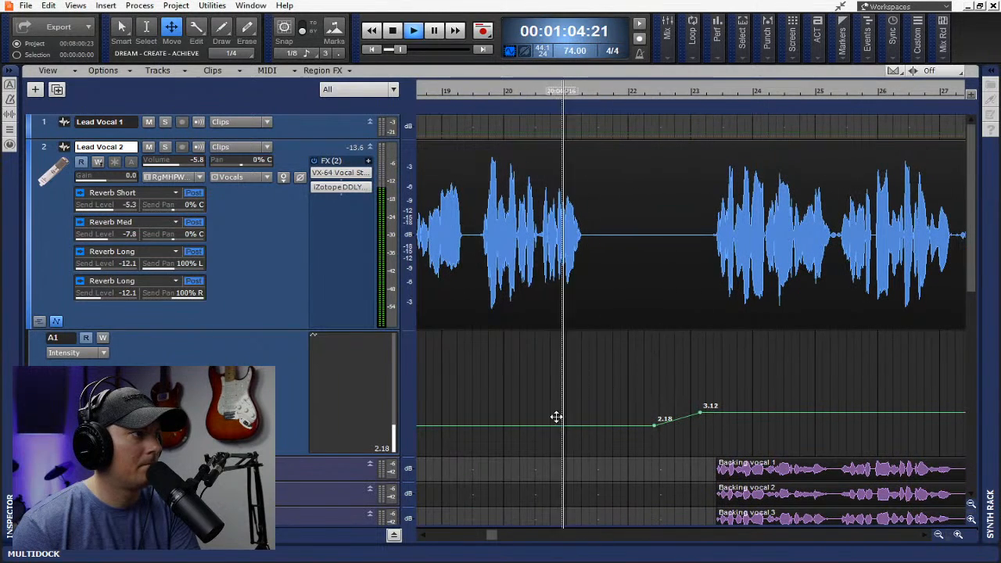
key("t")
left_click(488, 407)
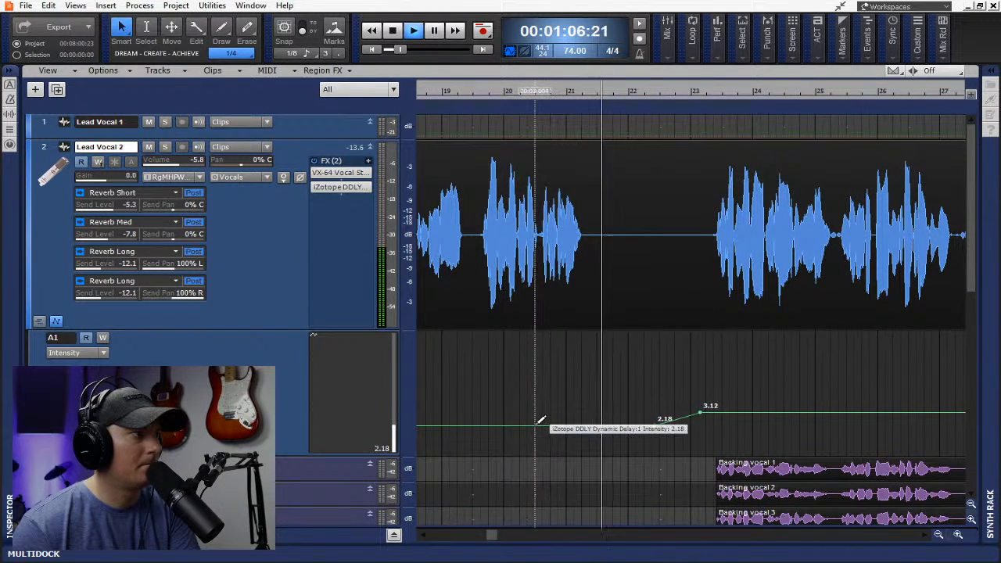
left_click(541, 426)
left_click(608, 425)
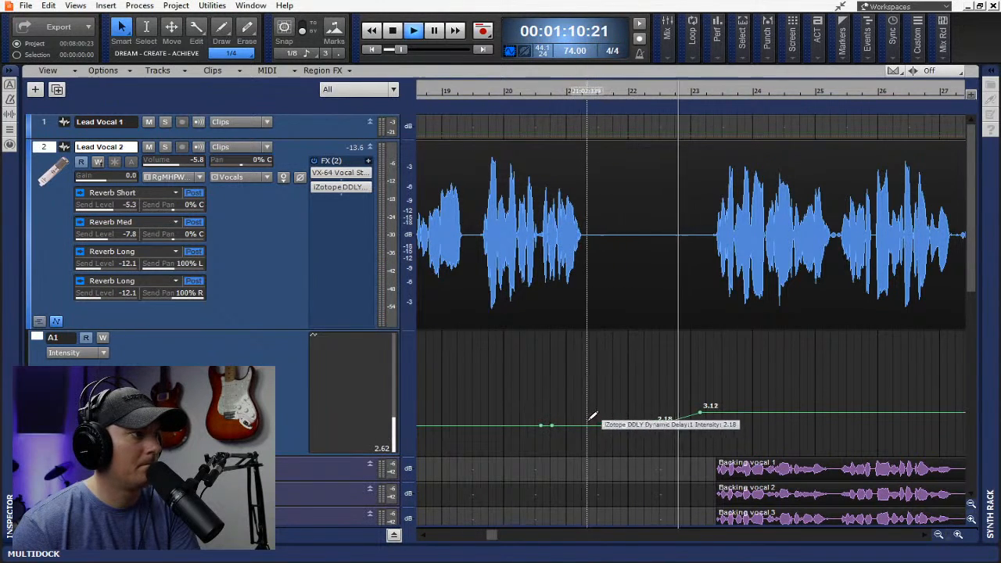
Raise the Intensity segment between about bars 20.7 and 21.6 to 4.26 with the Move tool
key("t")
left_click(573, 409)
left_click_drag(583, 425, 587, 401)
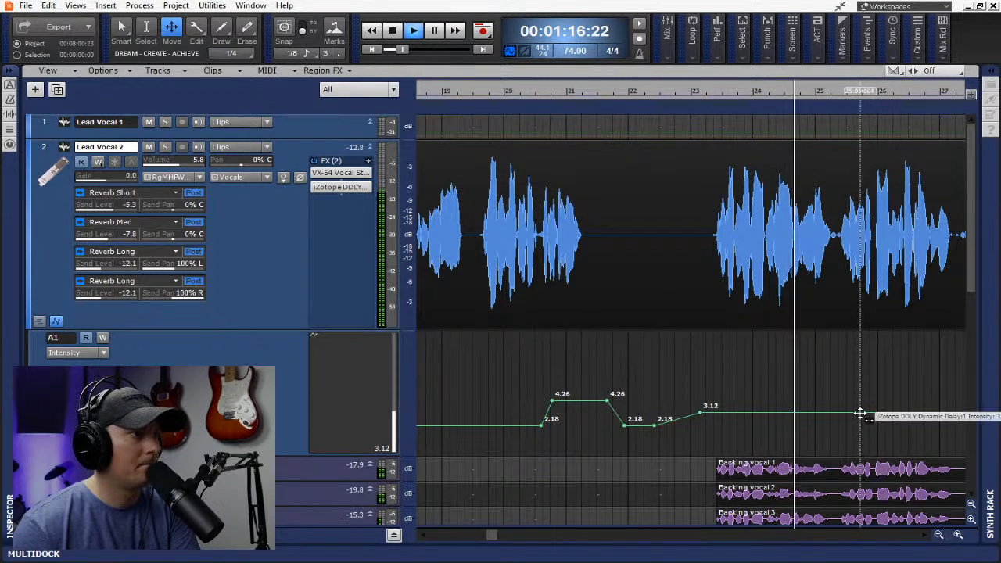
Set the Intensity level to 3.44 for the section from bar 23 to 33, and to 2.92 after bar 34
left_click_drag(863, 414, 863, 408)
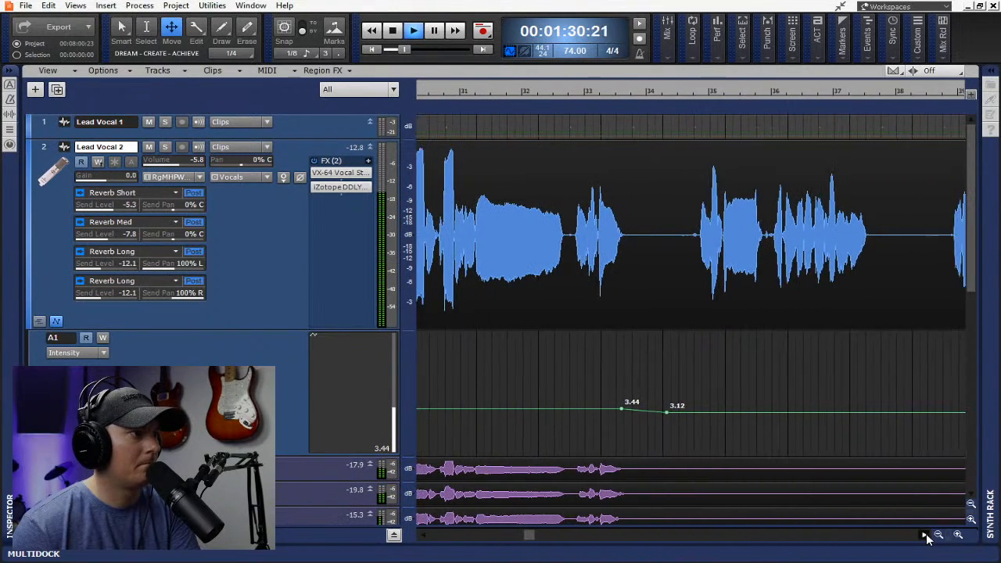
left_click(684, 413)
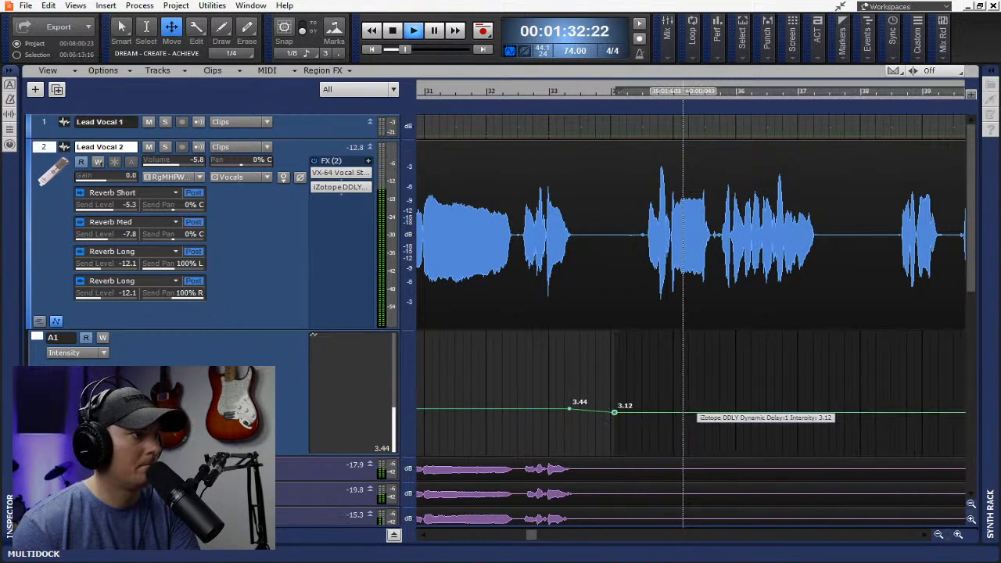
left_click_drag(686, 413, 684, 416)
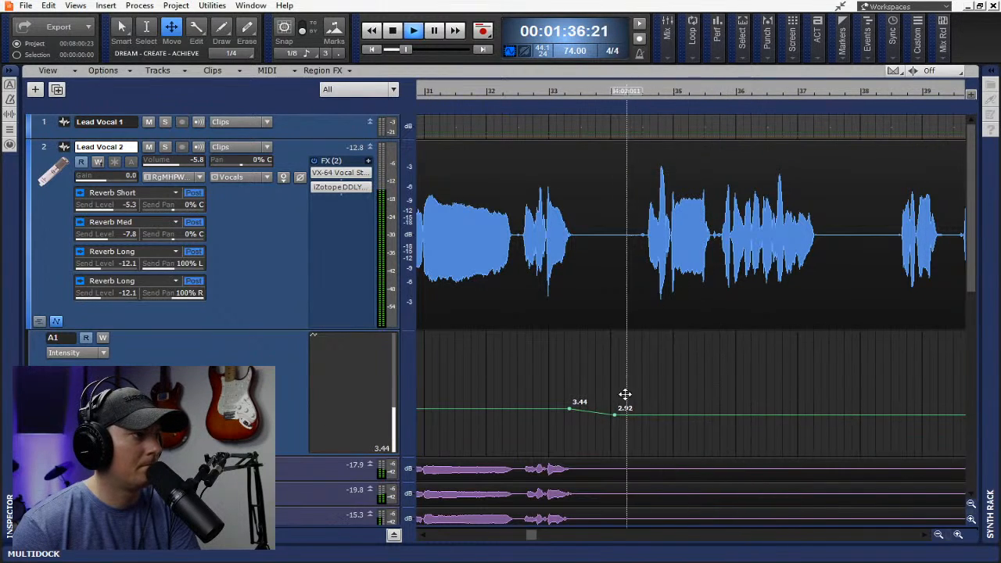
Add nodes around the phrase ending between bars 32 and 34, try the swell at 11.24, and reduce it to 6.31
key("t")
left_click(484, 361)
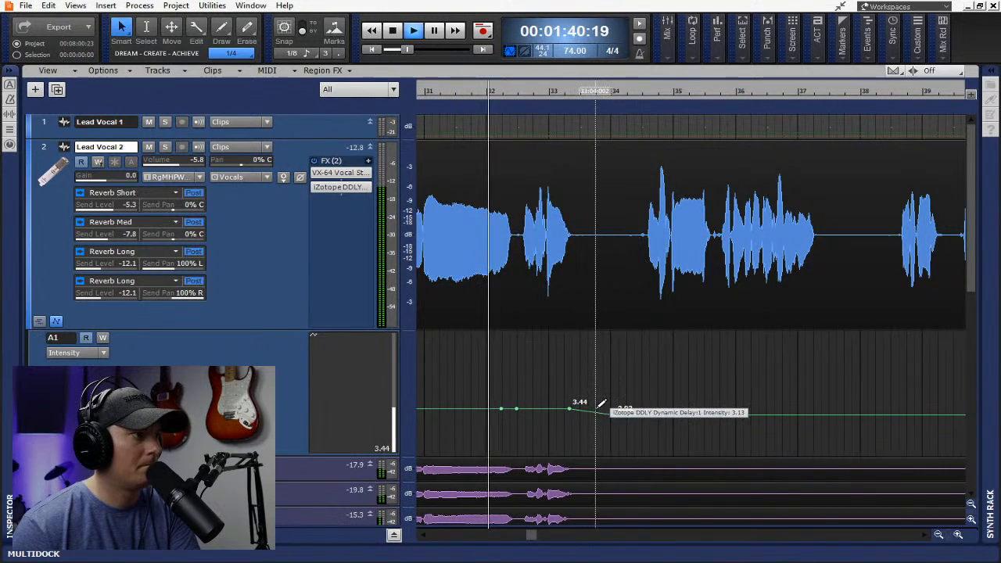
key("t")
left_click_drag(549, 408, 553, 364)
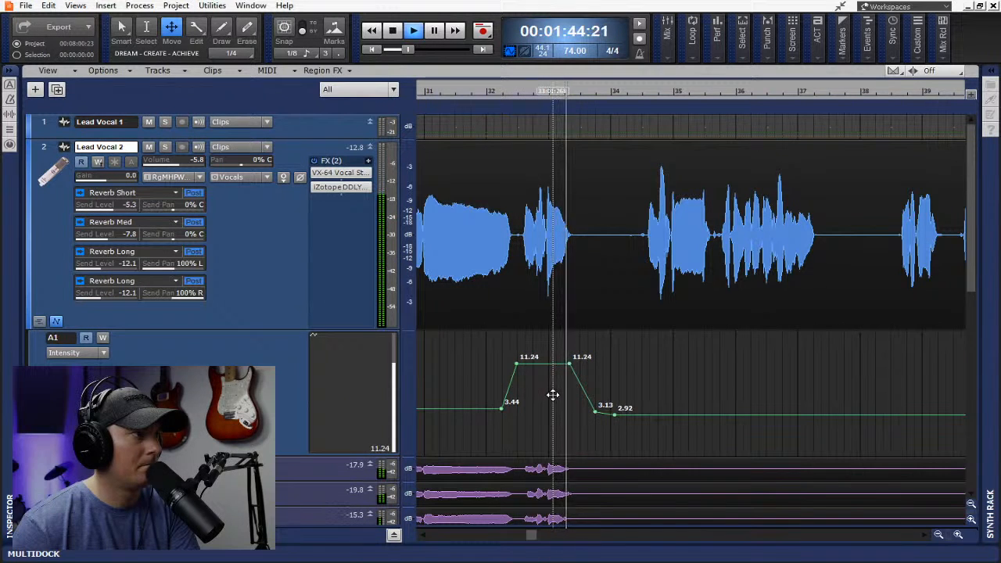
left_click_drag(553, 364, 552, 385)
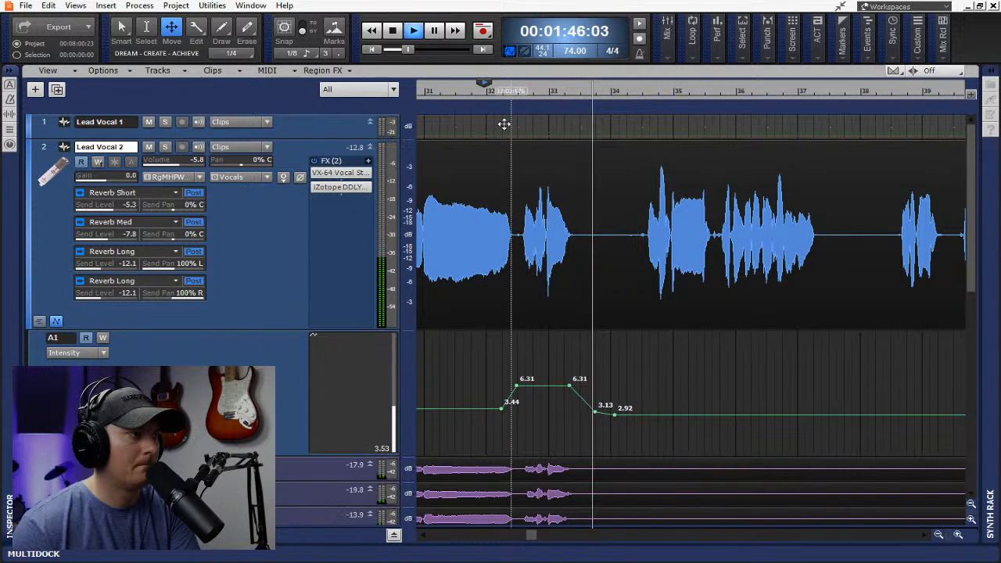
key("space")
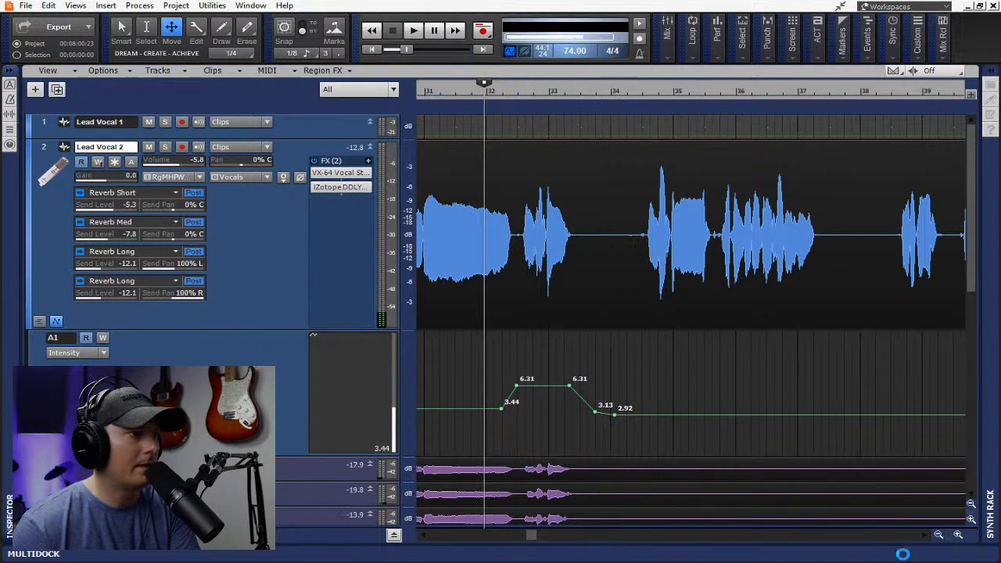
Try lowering the swell plateau between bars 32.5 and 33.3 to 1.58, and audition the phrase ending
left_click(960, 535)
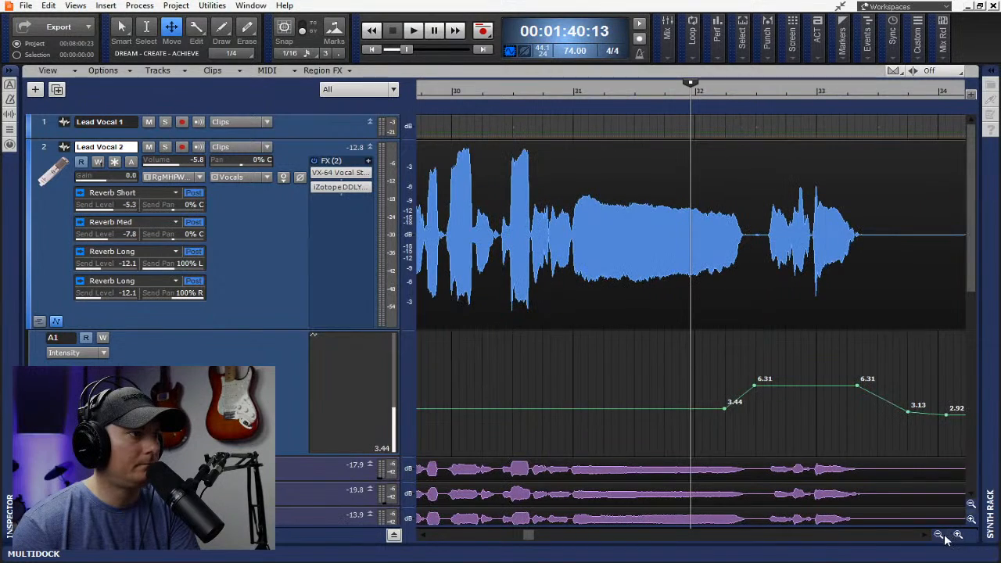
left_click(927, 535)
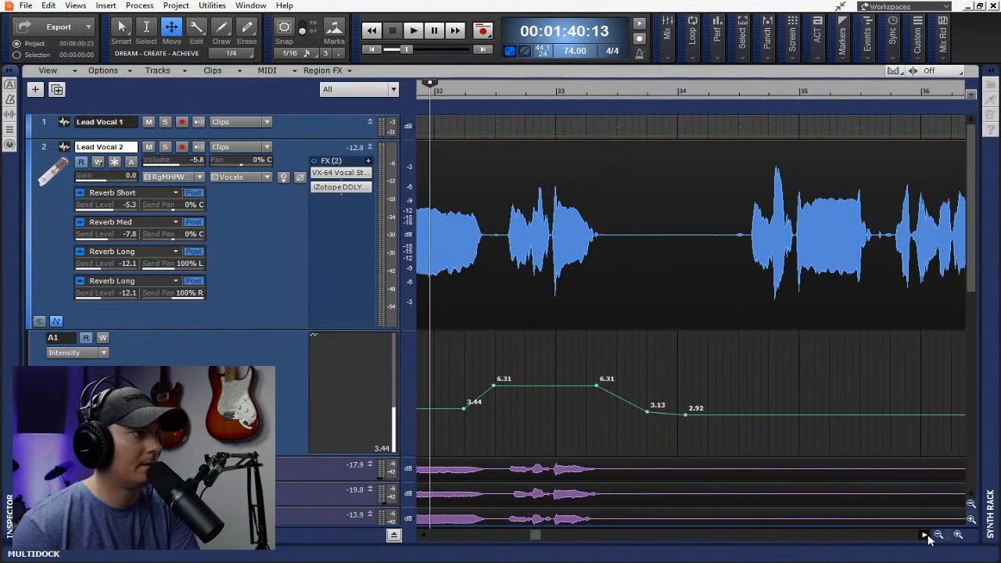
left_click(551, 388)
left_click_drag(551, 388, 544, 438)
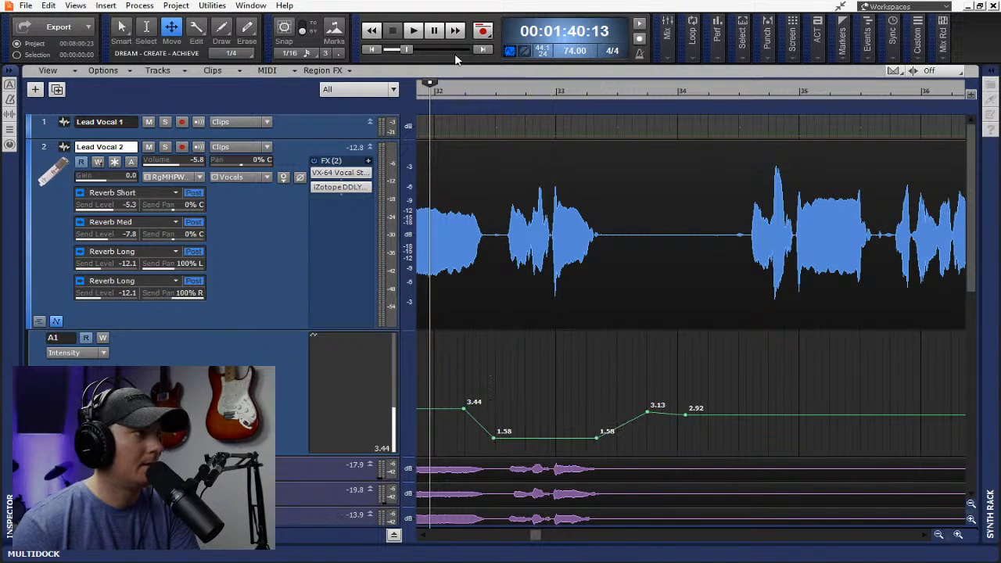
left_click(414, 30)
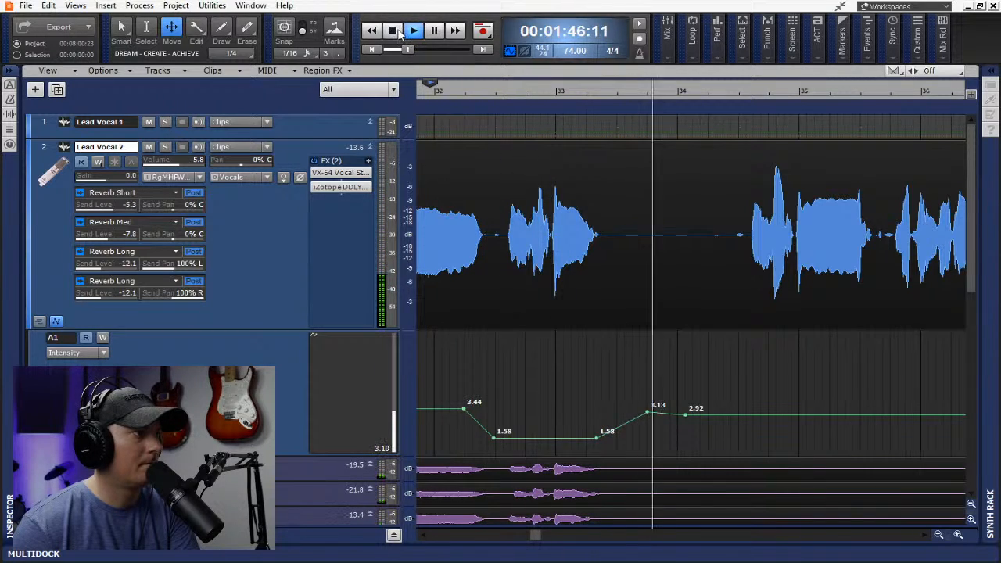
key("space")
Raise the plateau to 9.37, reshape its end into a higher peak before a 22.87 node near bar 33.7, and audition it
left_click_drag(579, 436, 579, 373)
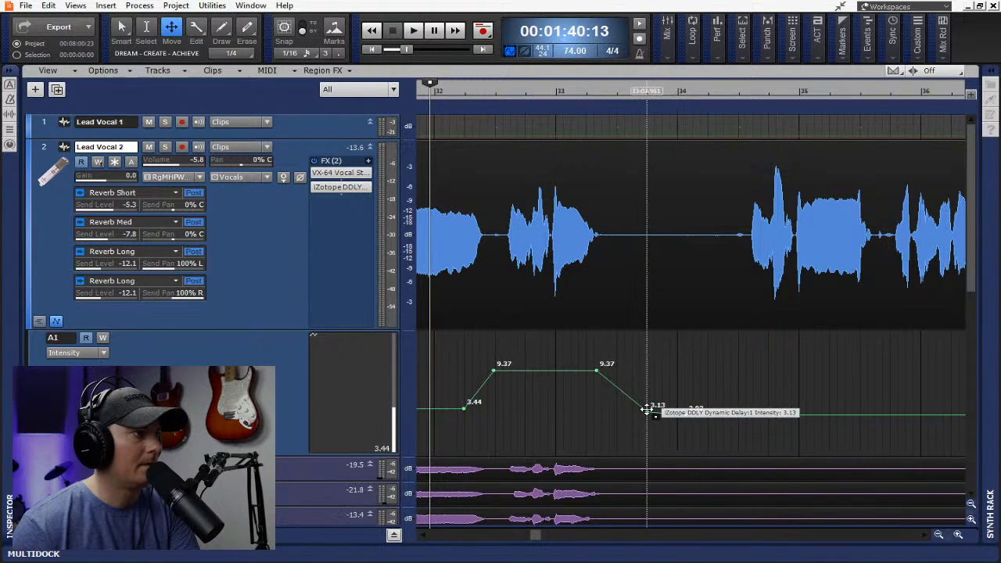
left_click_drag(647, 408, 625, 340)
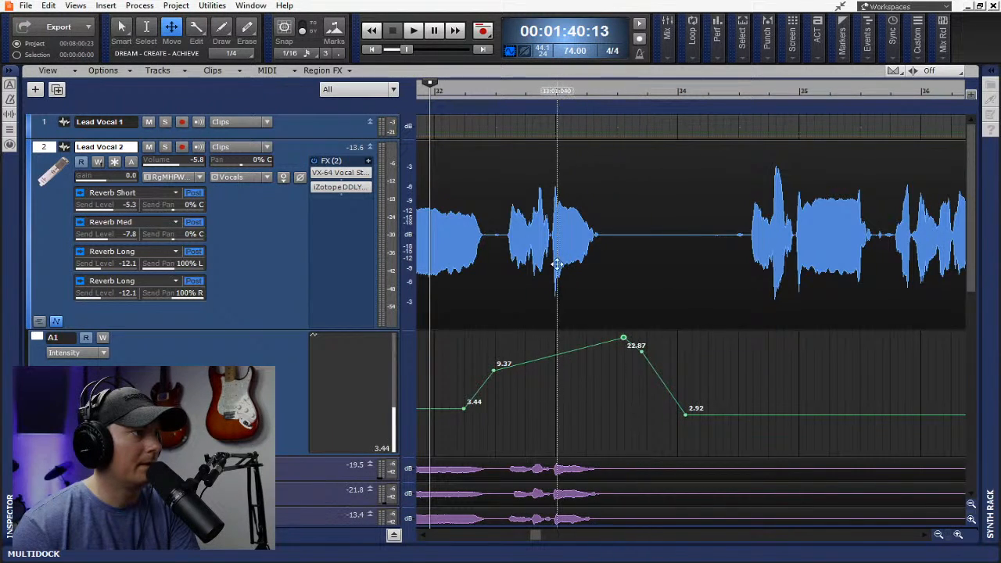
left_click(412, 31)
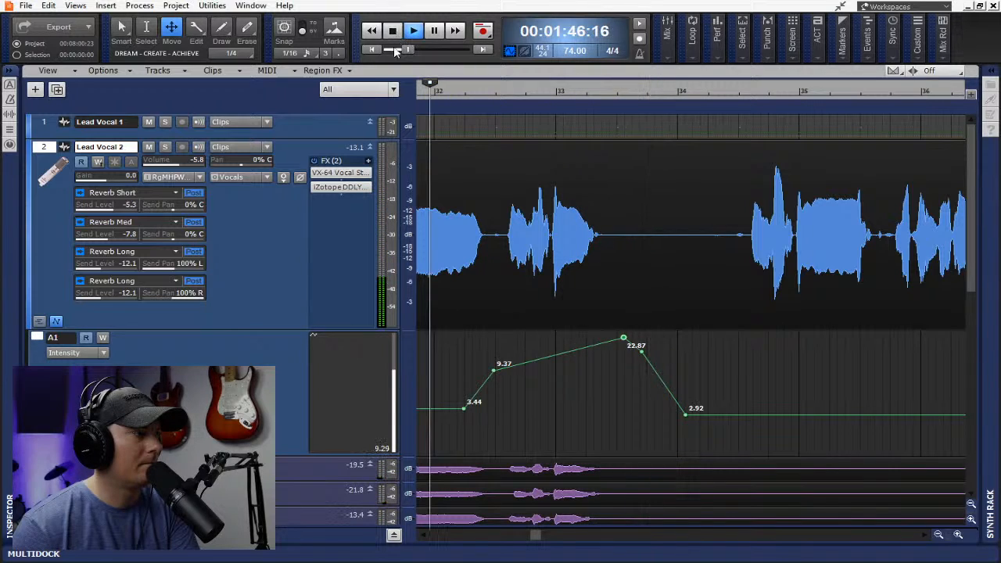
key("space")
Reshape the swell's upper nodes to 7.20, 12.00 and 9.42, and save the project
left_click_drag(626, 338, 649, 370)
left_click_drag(494, 370, 510, 379)
left_click_drag(626, 370, 627, 360)
key("ctrl+s")
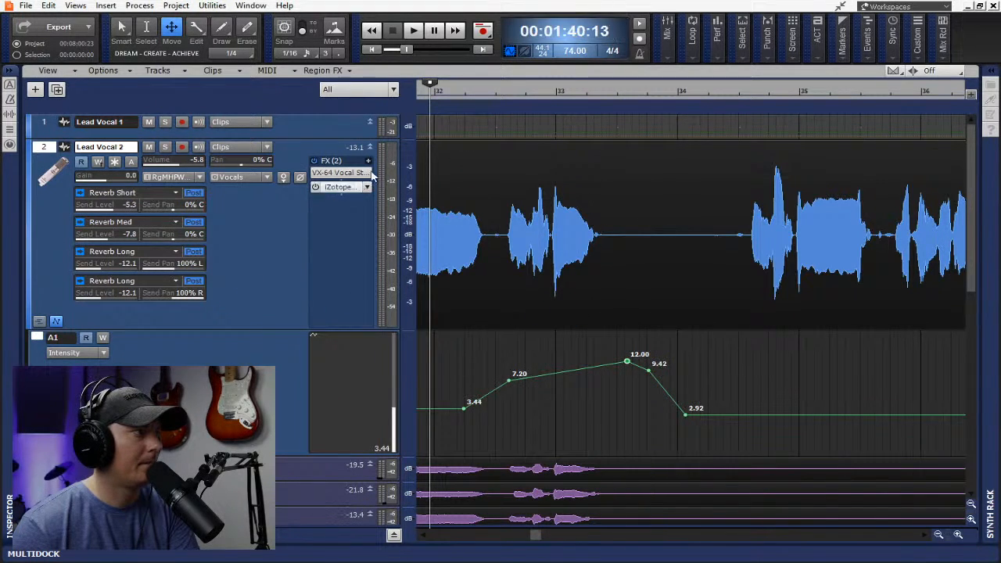
Audition the reshaped swell with Lead Vocal 2 soloed and again in the full mix
left_click(165, 147)
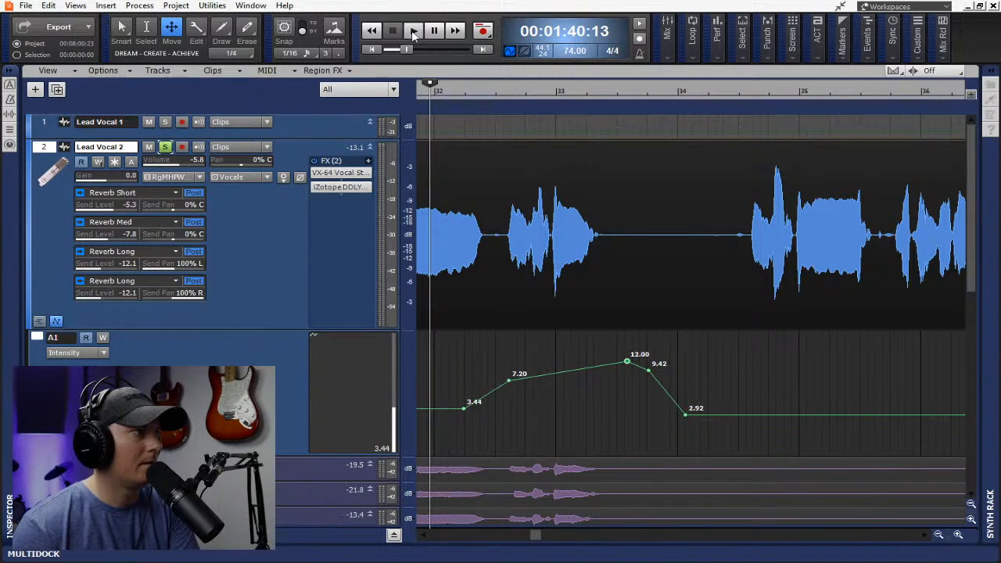
left_click(414, 31)
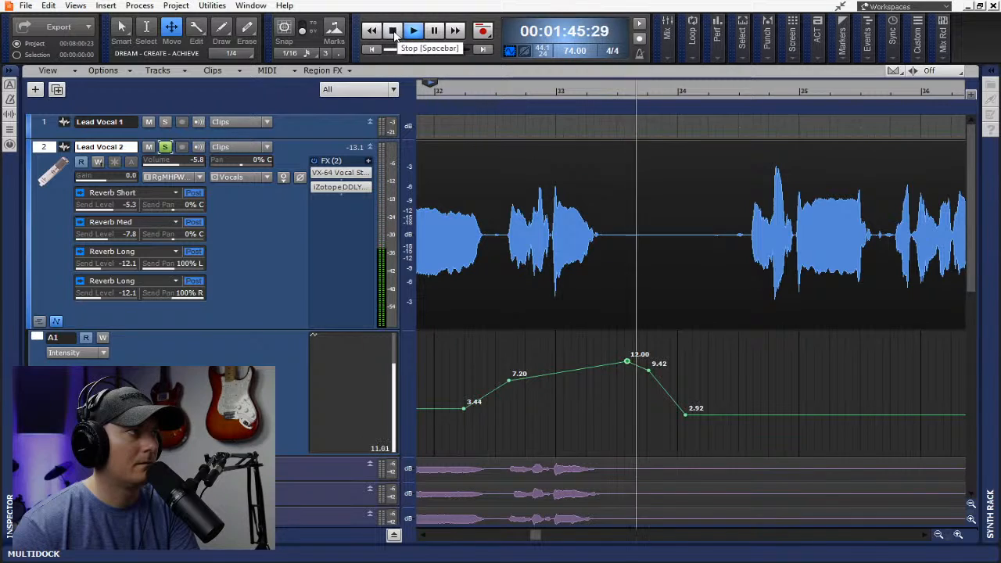
left_click(394, 31)
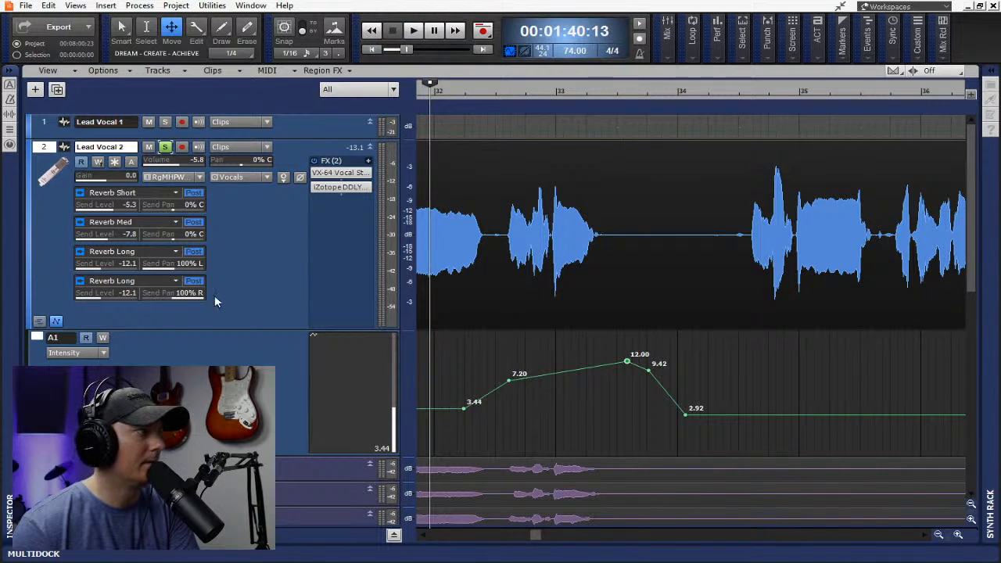
left_click(167, 148)
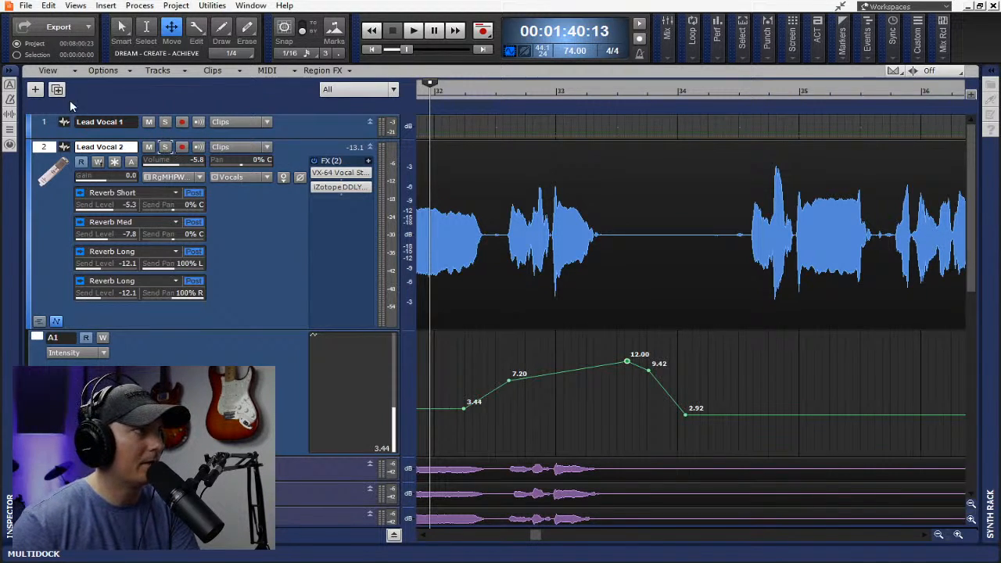
left_click(414, 31)
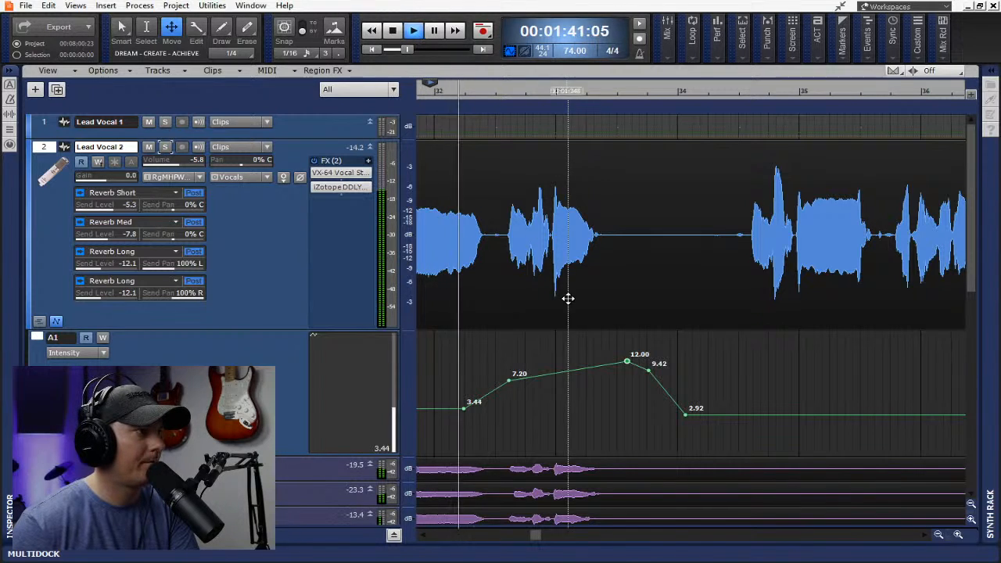
Listen through the rest of the phrase ending with the delay swell, and stop playback before bar 35
scroll(588, 215, "down", 1)
scroll(592, 234, "down", 3)
scroll(595, 256, "up", 4)
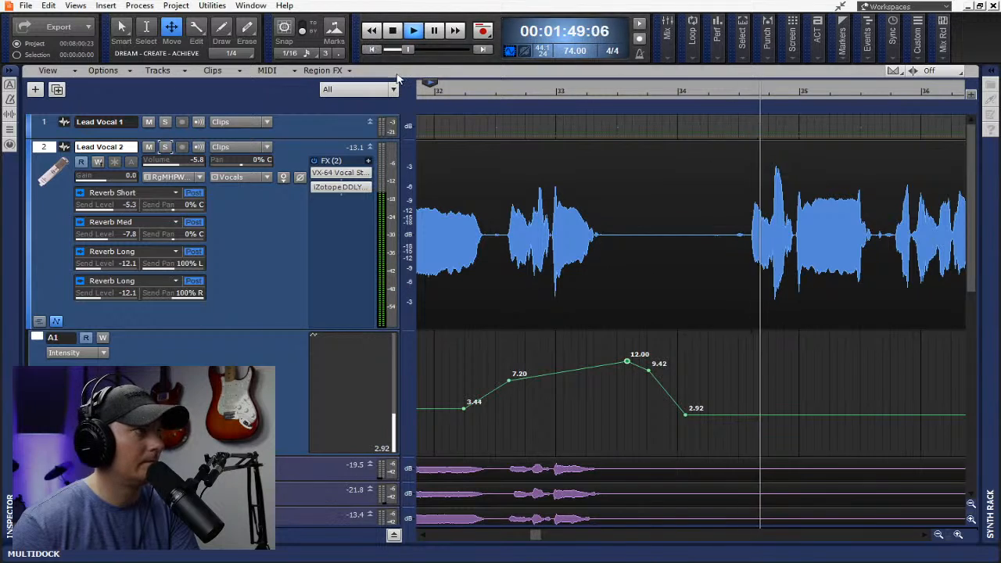
left_click(395, 31)
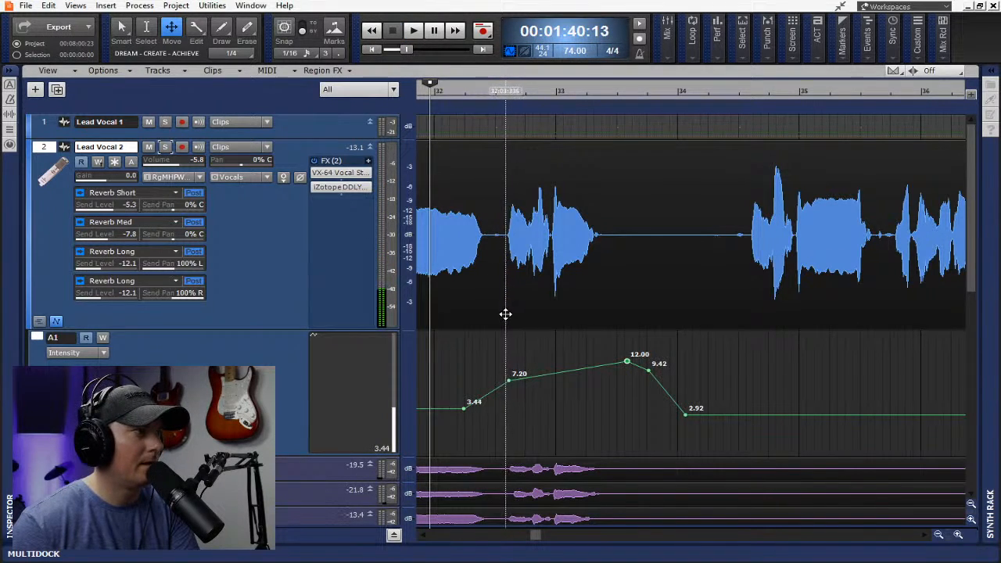
Apply the 2dB Cut gain preset to the Lead Vocal 2 phrase between about bars 32.6 and 33.4
key("t")
left_click(446, 290)
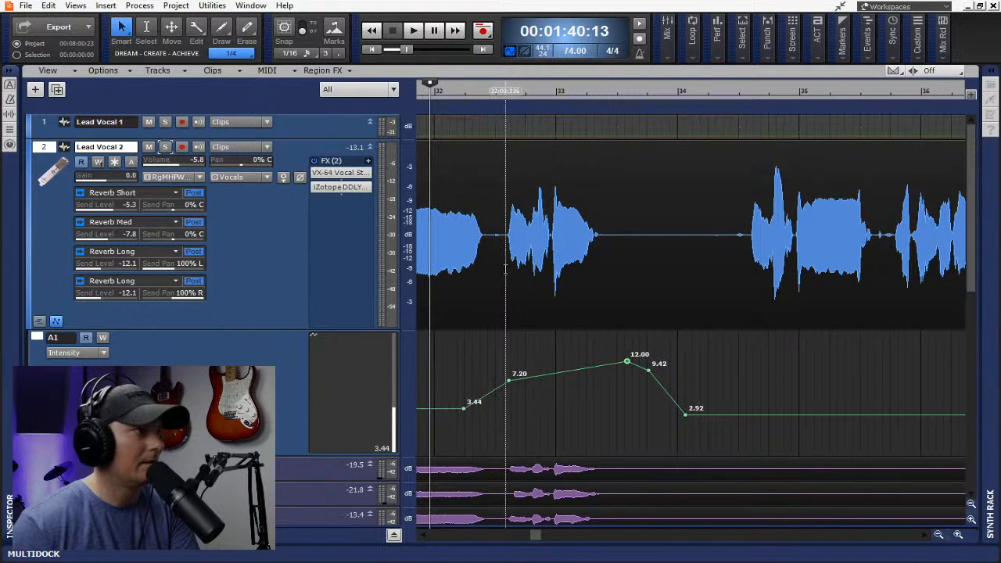
mouse_move(507, 270)
left_mouse_down()
mouse_move(611, 277)
mouse_move(602, 272)
left_mouse_up()
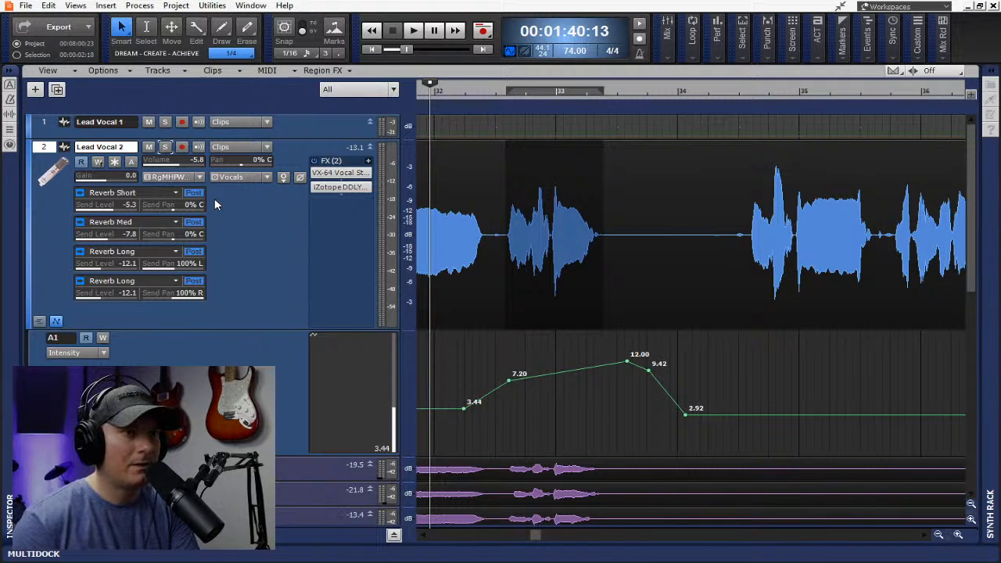
left_click(143, 6)
mouse_move(203, 19)
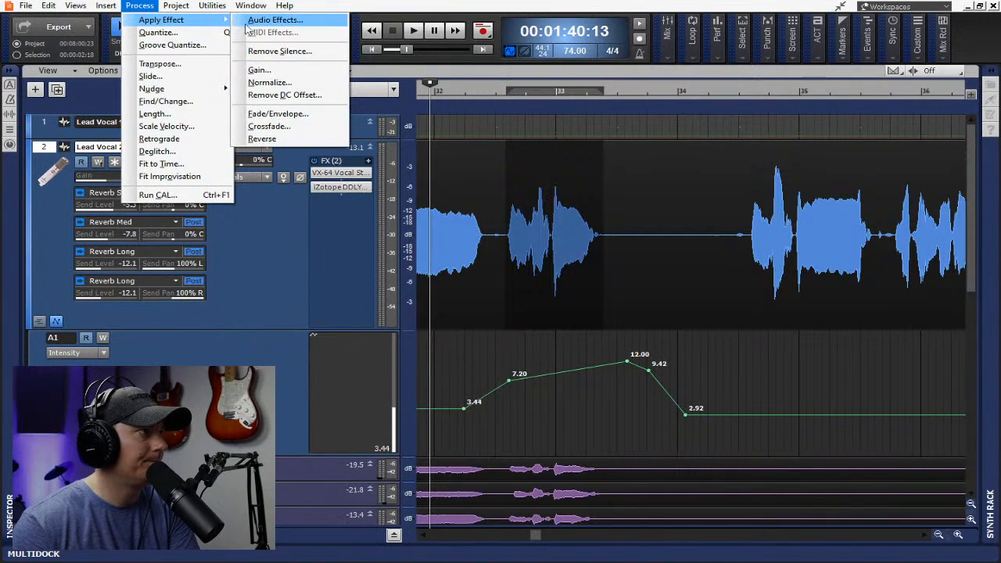
left_click(259, 70)
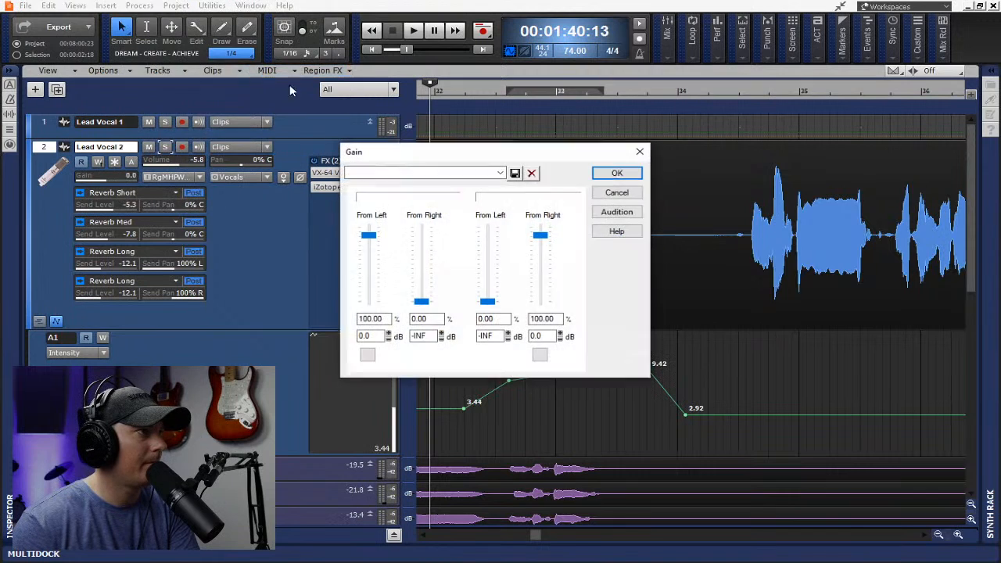
left_click(500, 173)
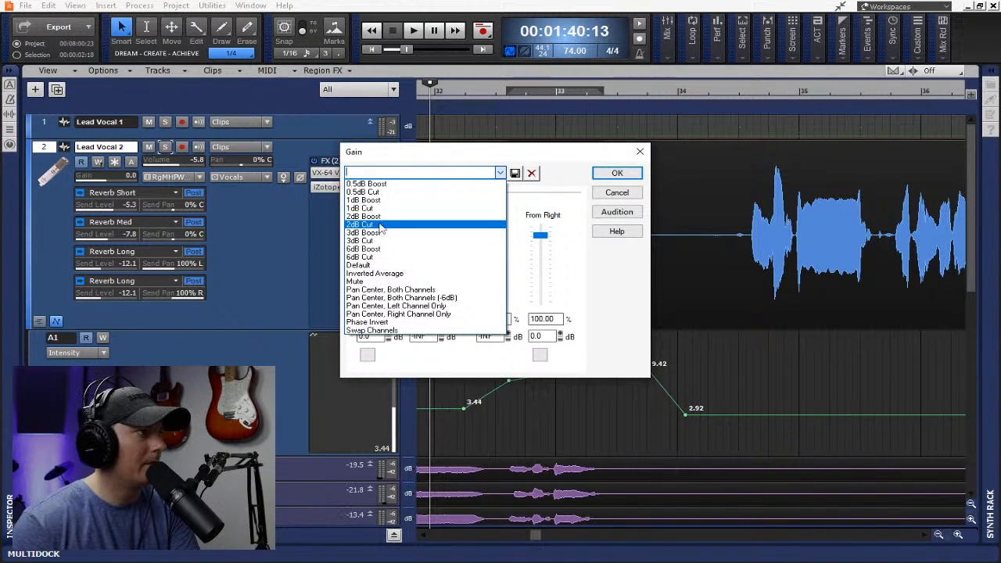
left_click(381, 226)
left_click(615, 175)
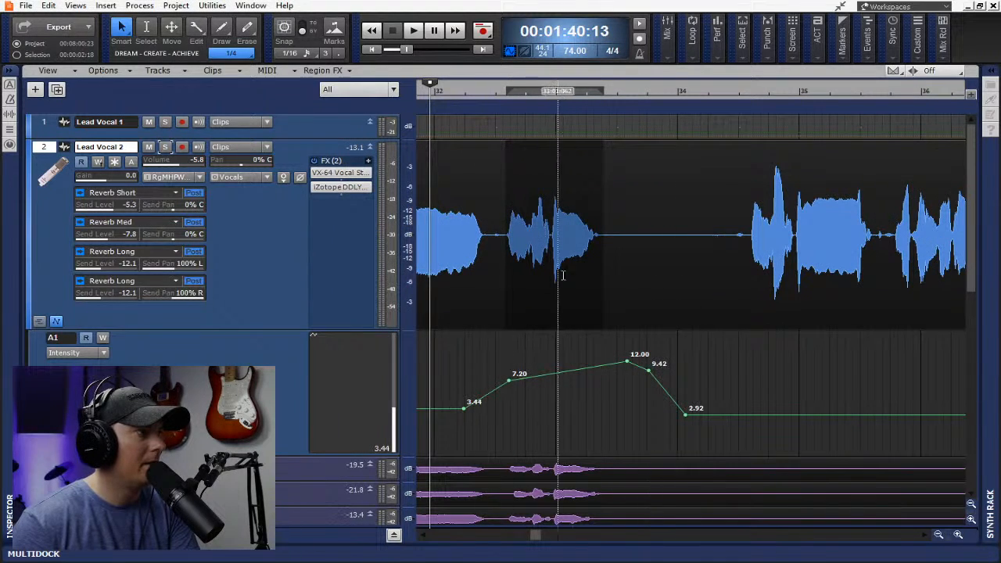
Enlarge the Lead Vocal 1 track and audition the phrase with its reduced gain
scroll(579, 320, "down", 2)
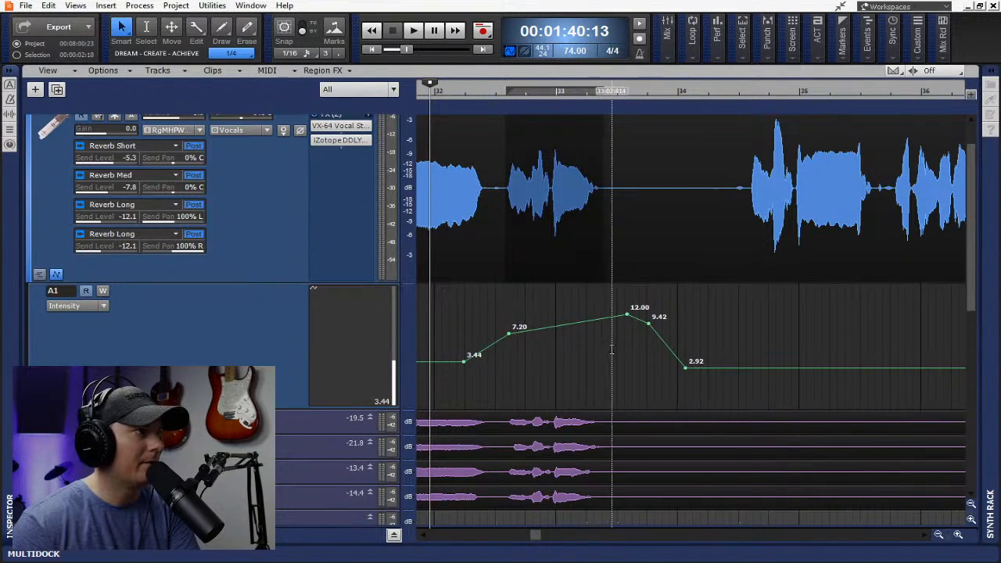
scroll(588, 354, "up", 2)
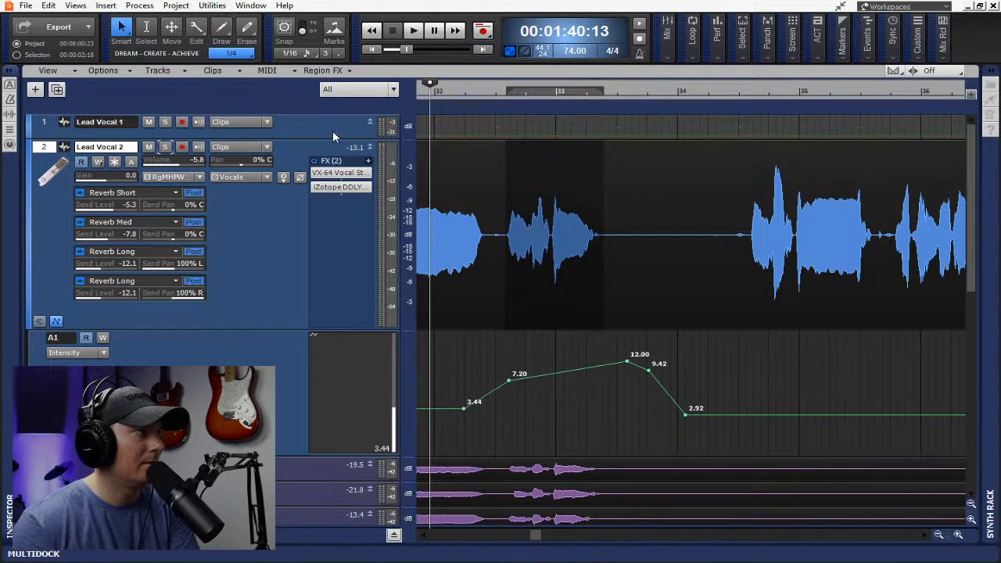
left_click_drag(329, 137, 338, 218)
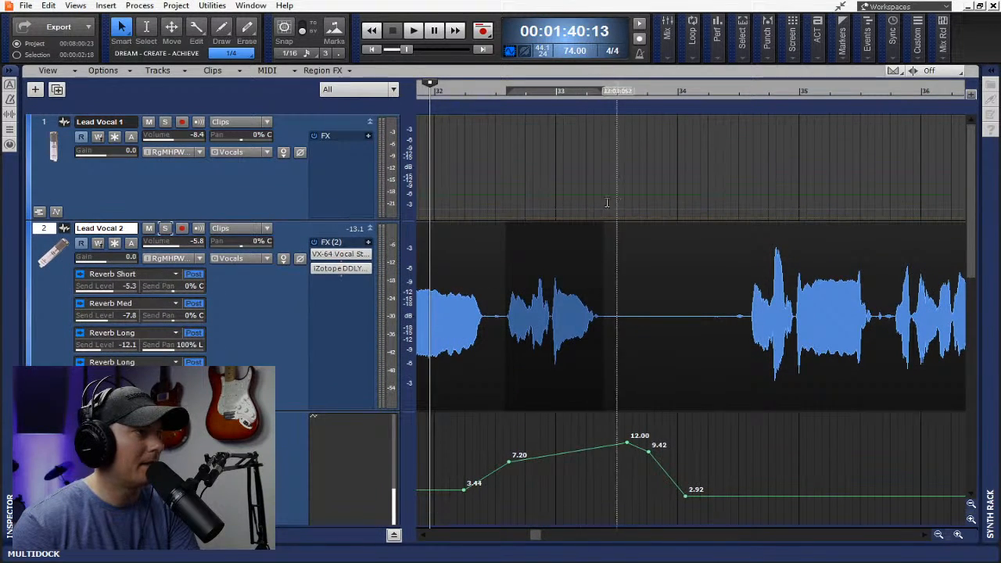
left_click(415, 36)
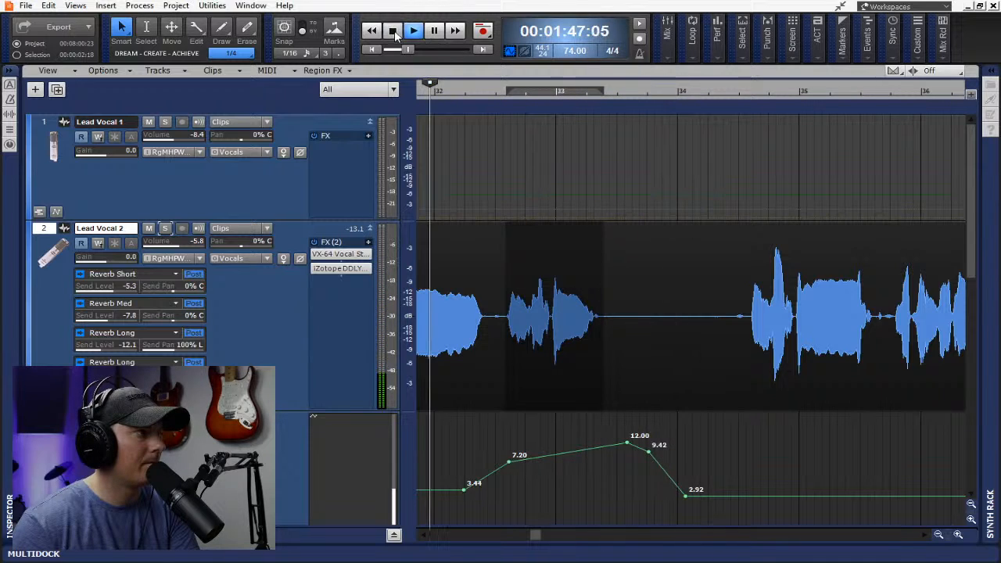
left_click(394, 31)
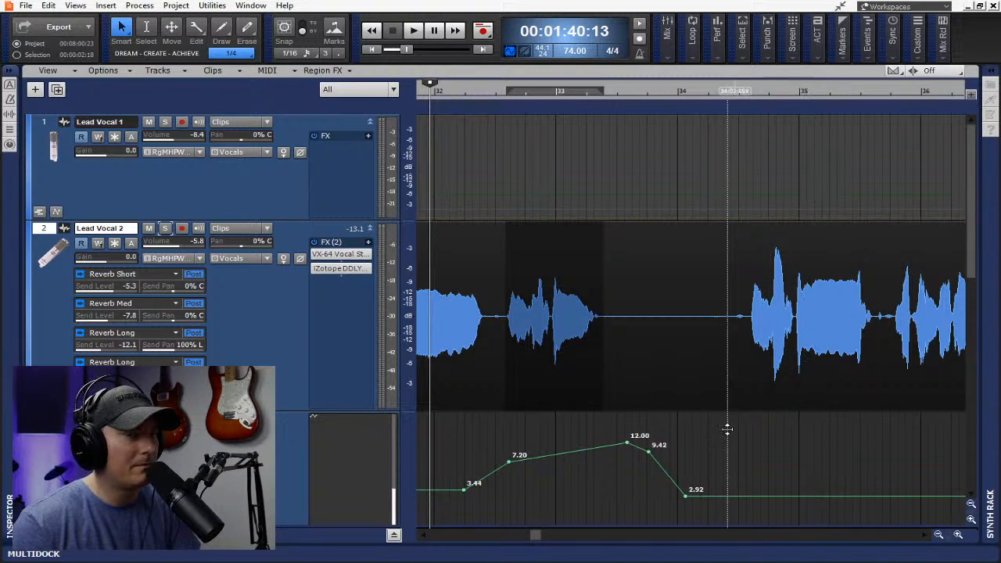
Copy the first part of the phrase, just before bar 33, onto Lead Vocal 1 and shift it earlier to about bar 32.4
key("t")
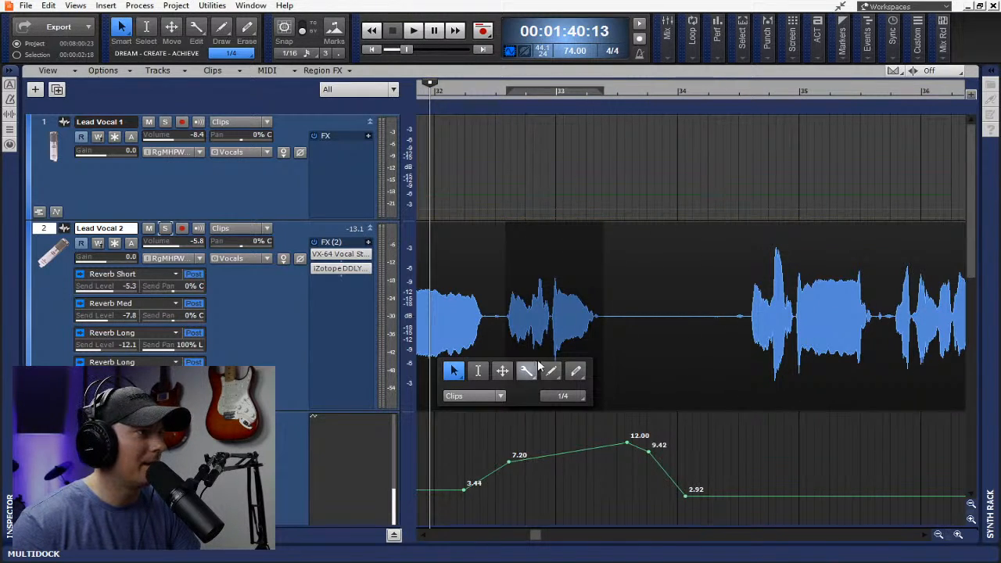
left_click(623, 328)
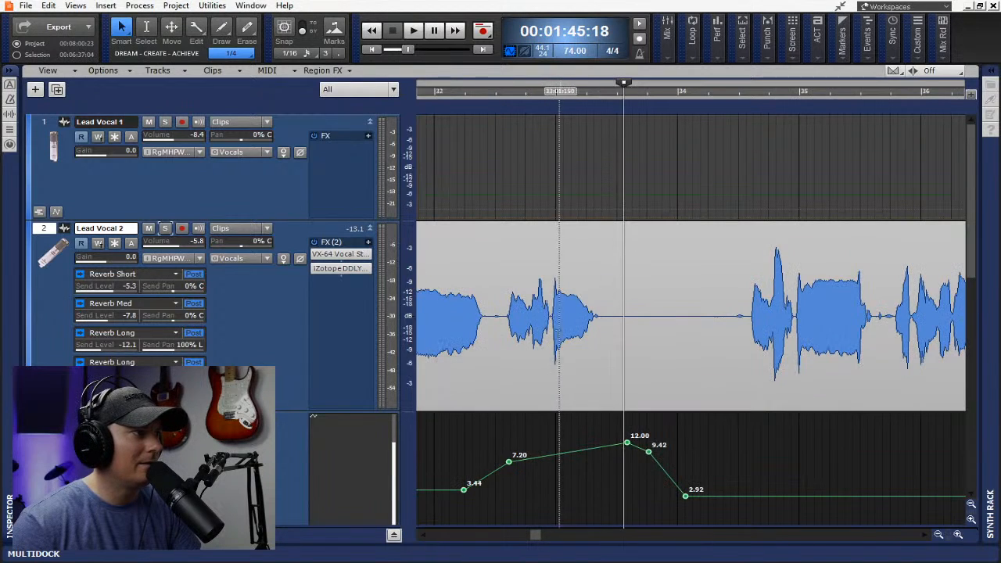
left_click_drag(551, 333, 502, 329)
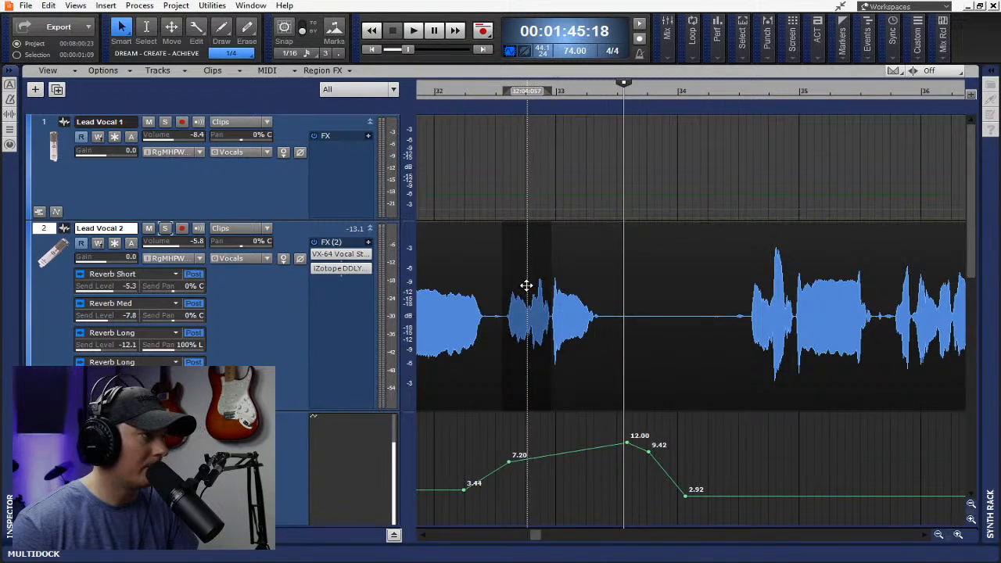
left_click_drag(520, 263, 535, 202)
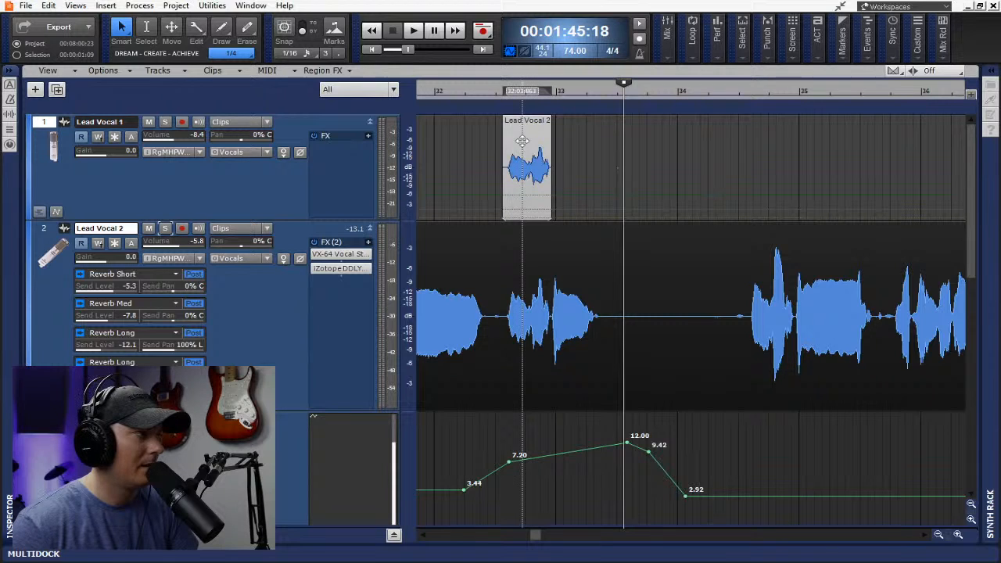
left_click_drag(522, 141, 499, 140)
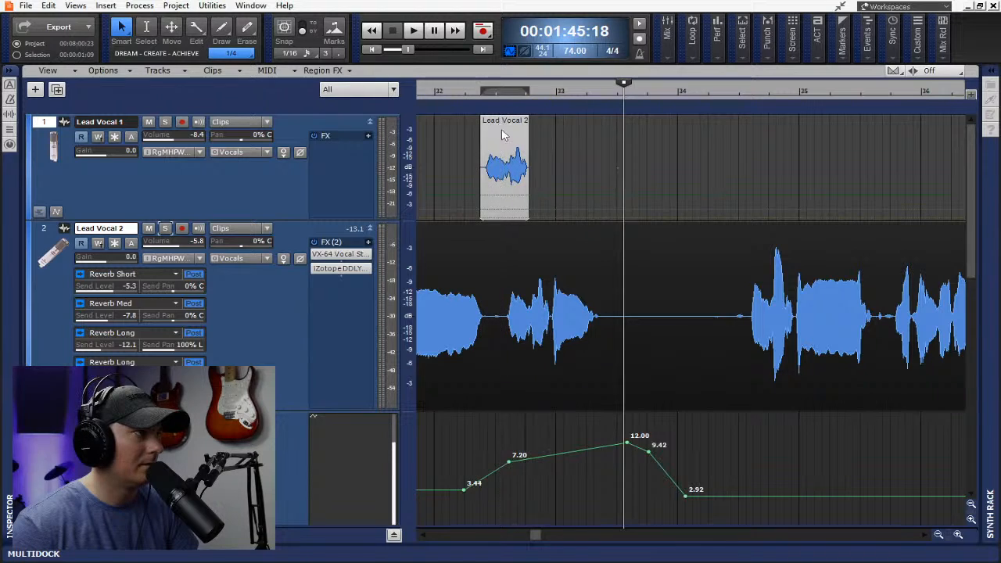
Audition the copied clip in reverse on Lead Vocal 1, and delete it
left_click(150, 8)
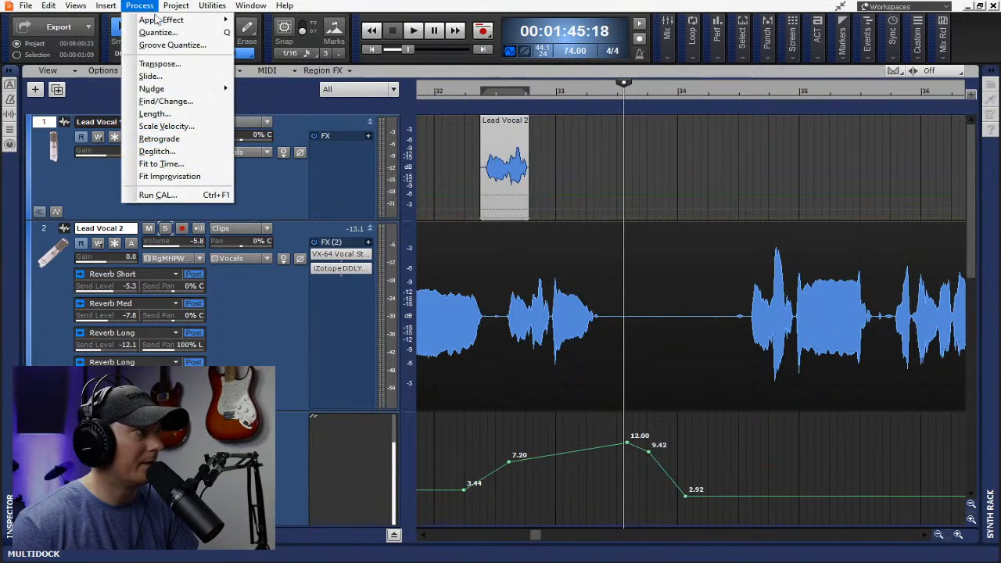
mouse_move(164, 20)
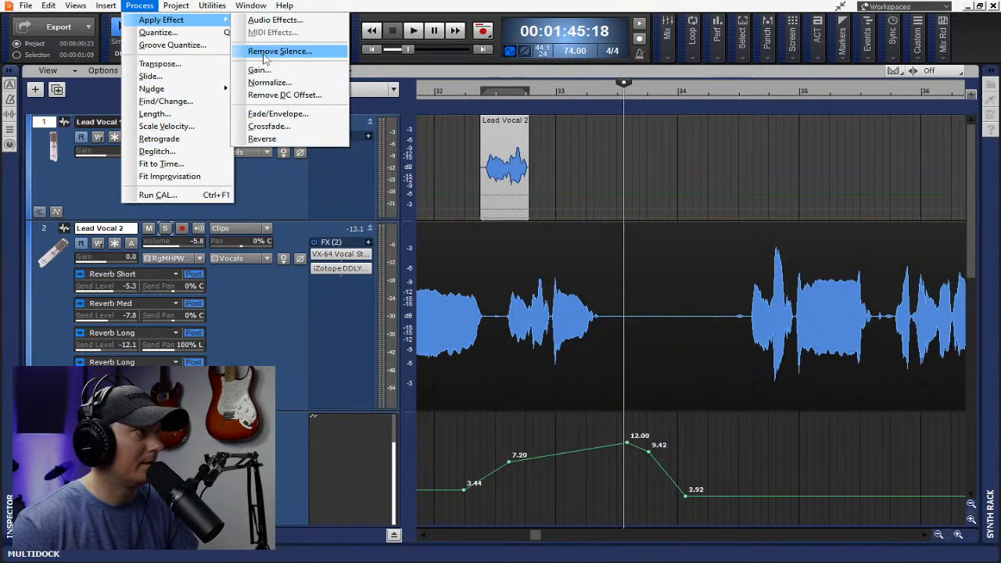
left_click(262, 139)
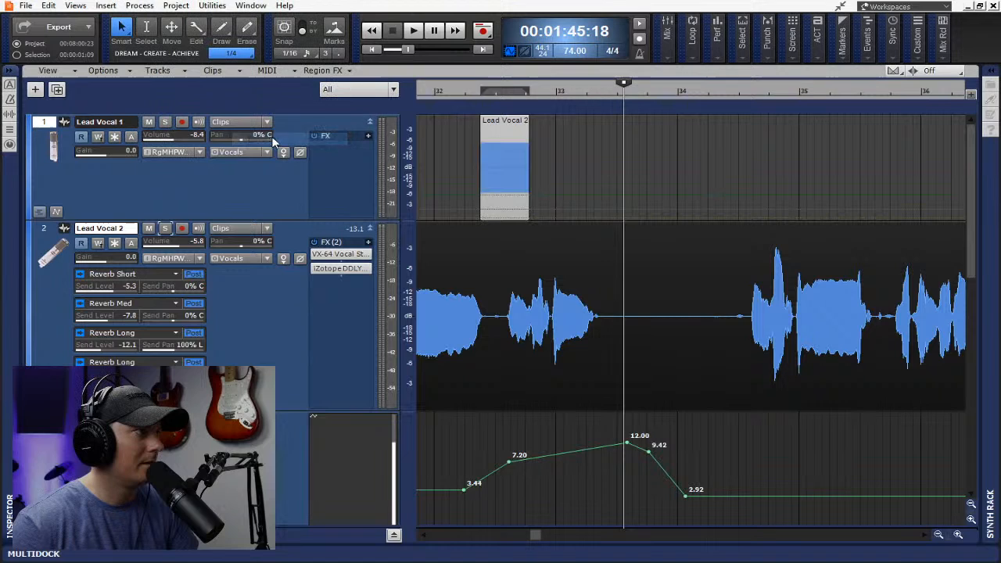
left_click(447, 93)
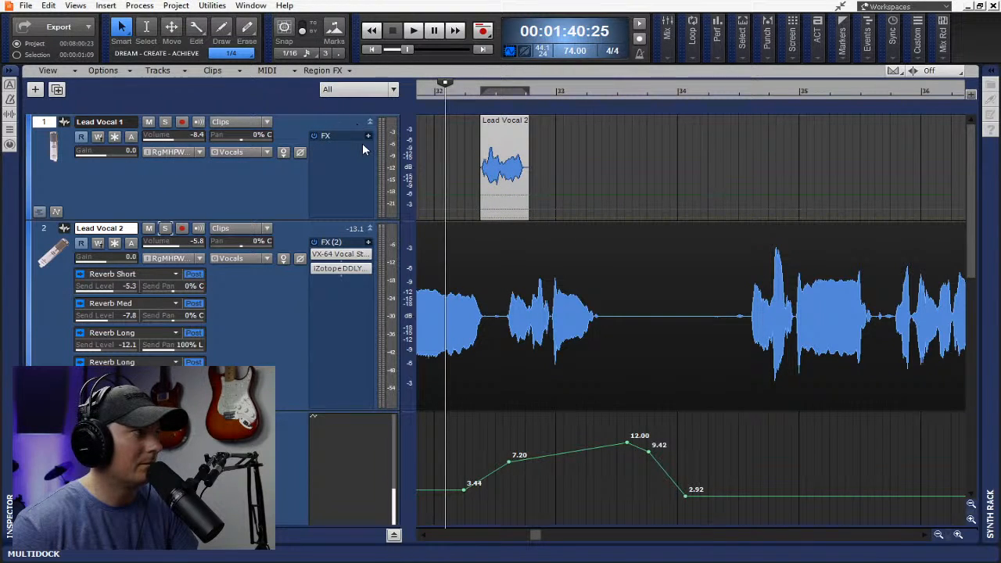
key("space")
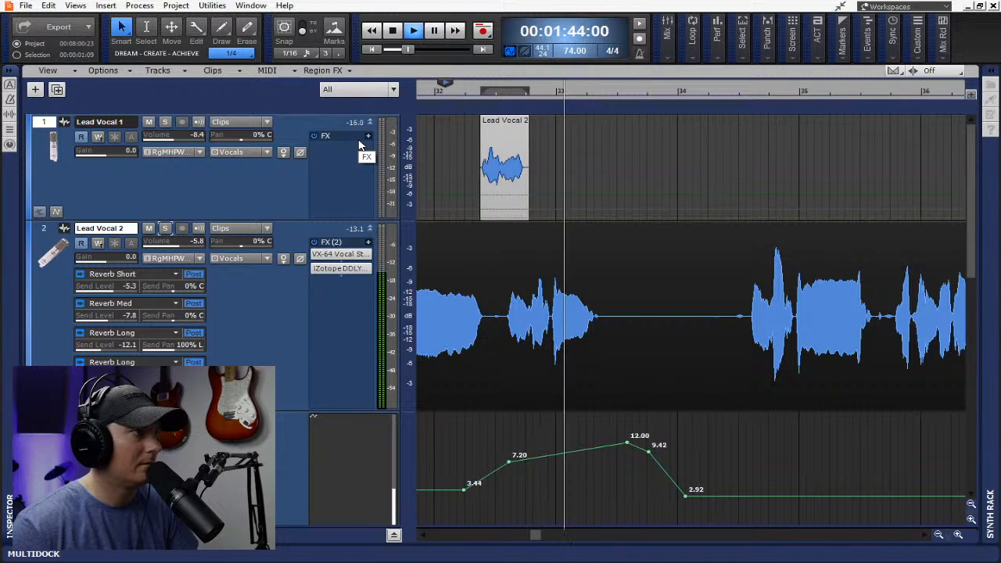
key("space")
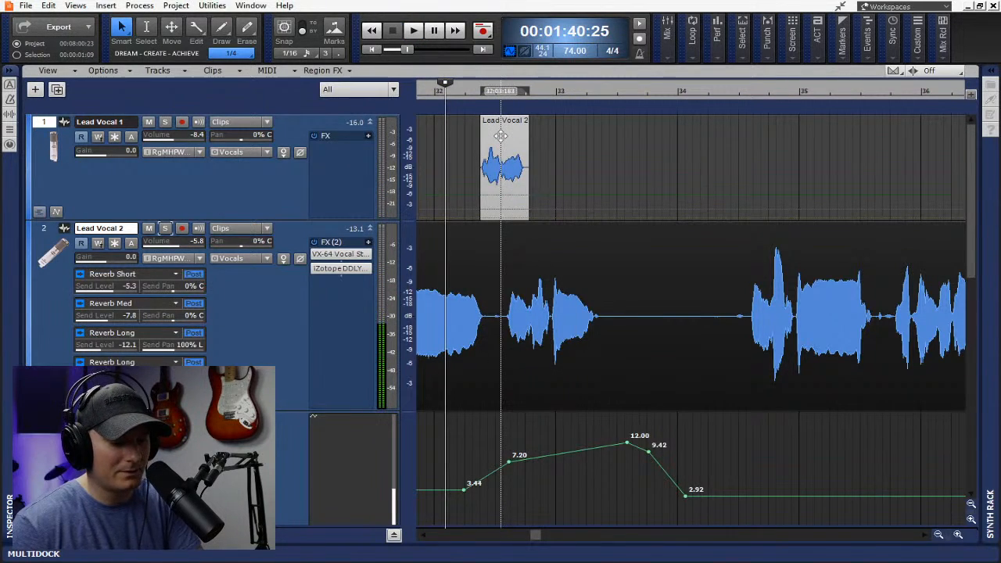
key("Delete")
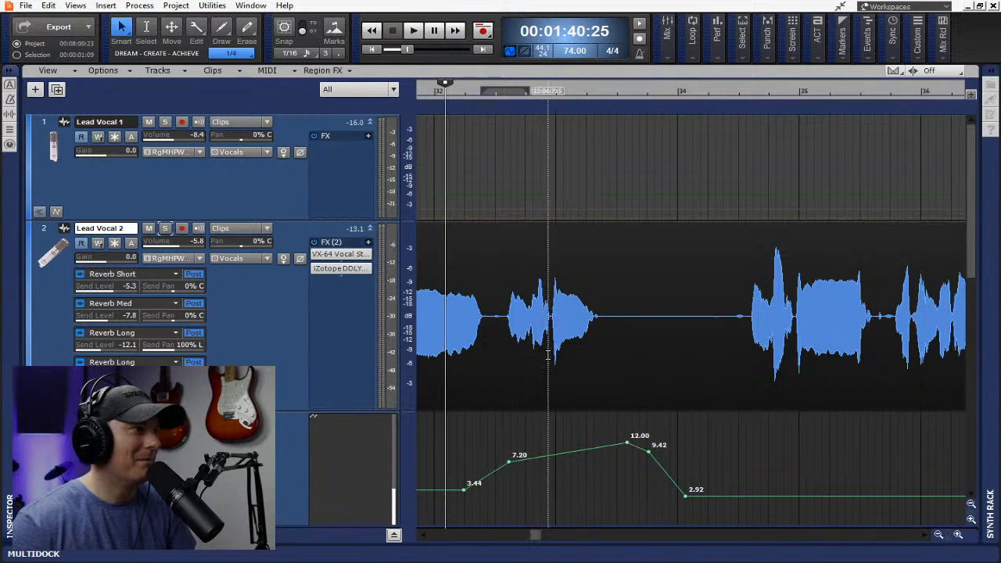
Copy the last part of the phrase, starting around bar 33, from Lead Vocal 2 onto Lead Vocal 1 and reverse the copy
left_click_drag(550, 356, 594, 349)
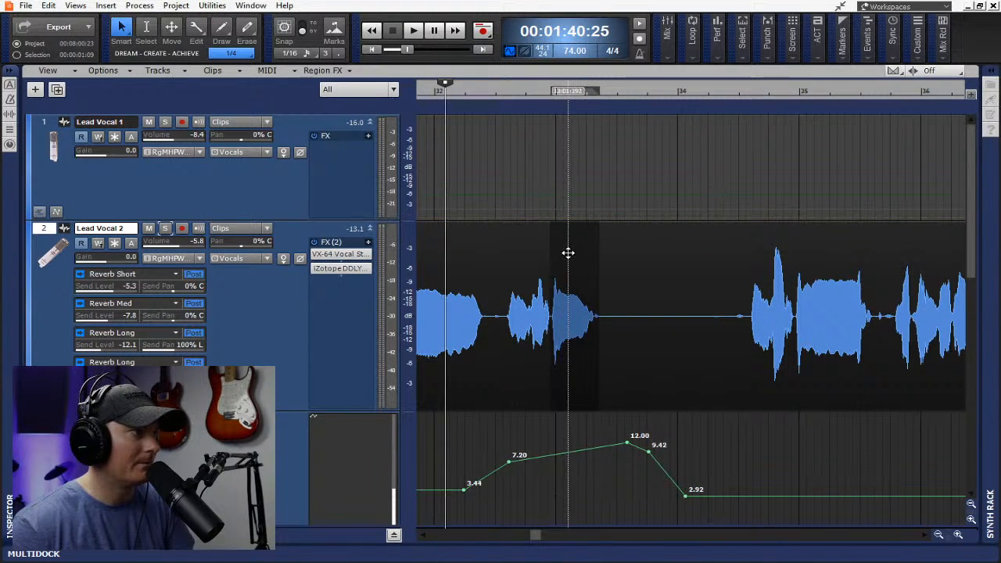
left_click_drag(568, 252, 571, 168)
right_click(563, 141)
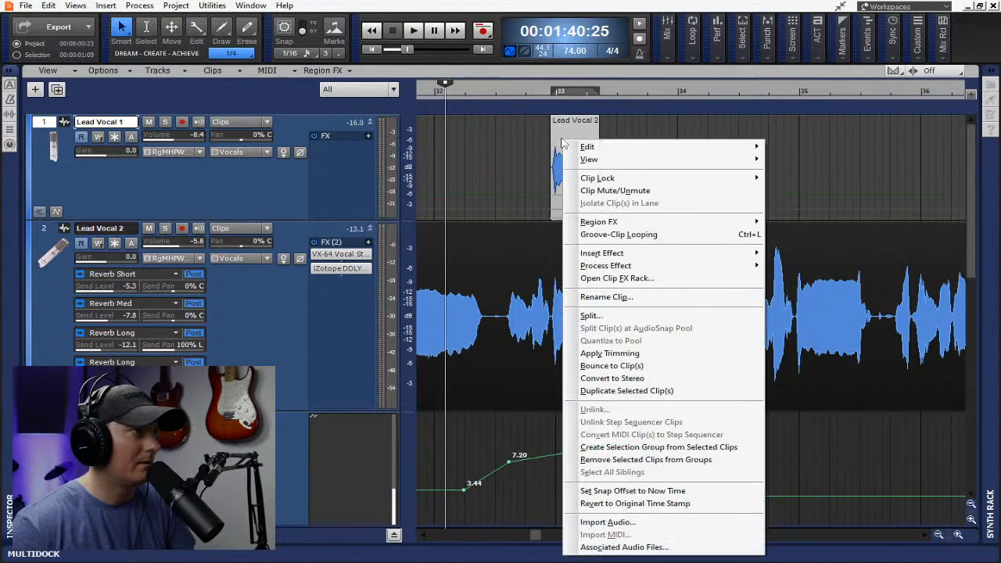
left_click(141, 7)
mouse_move(164, 20)
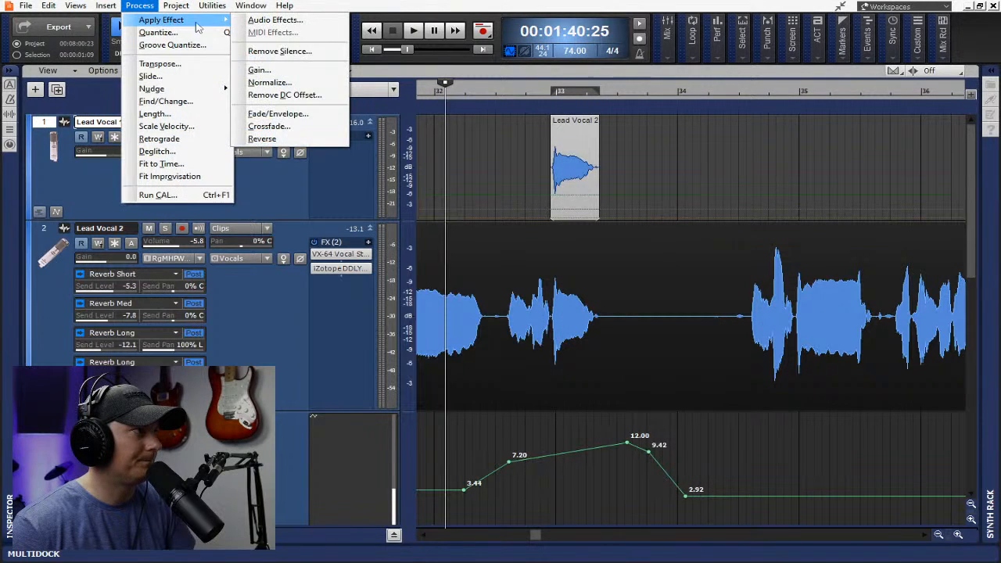
left_click(262, 139)
Give the reversed clip a full-length fade-in and position it by ear to start near bar 32.35
left_click(552, 141)
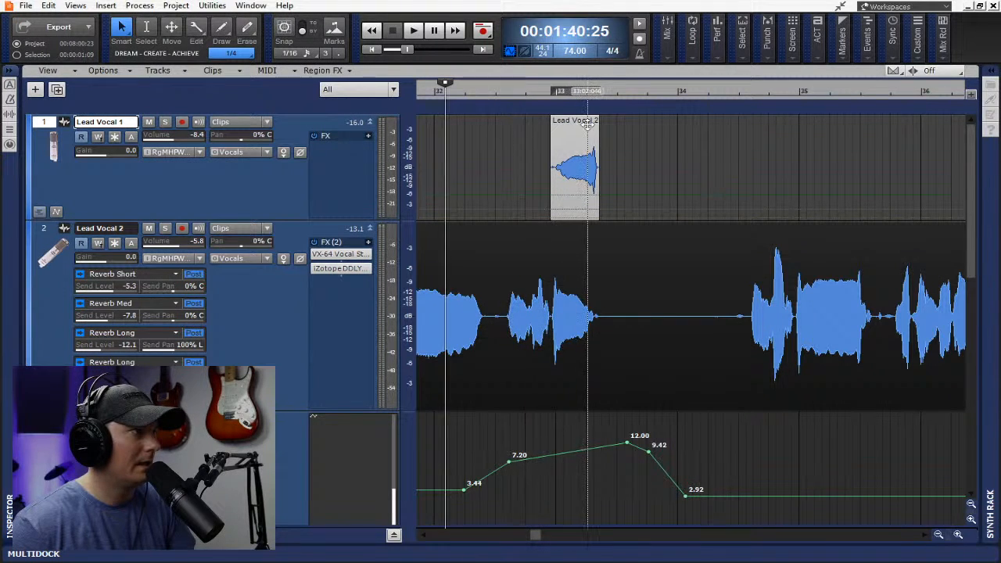
left_click_drag(586, 141, 522, 121)
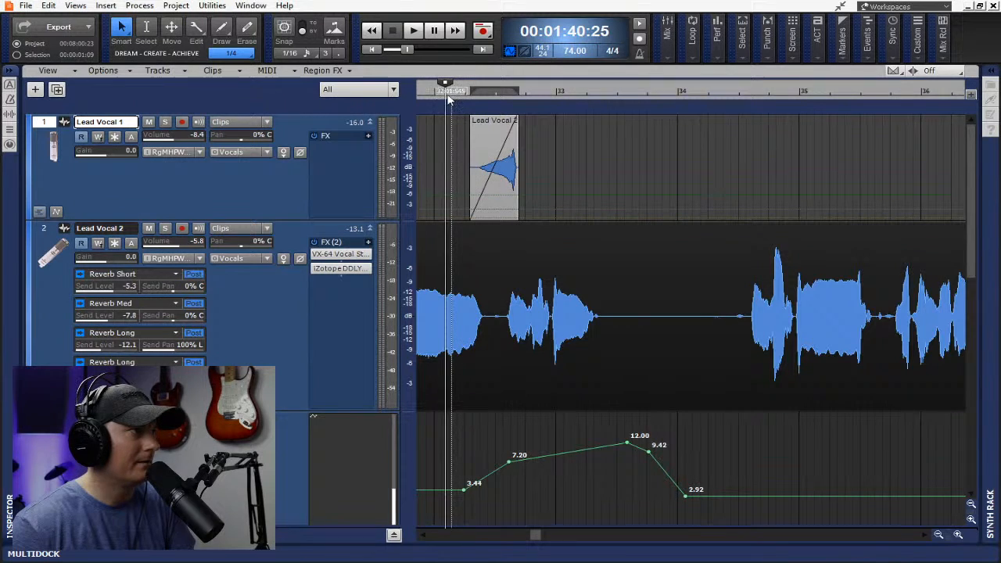
key("space")
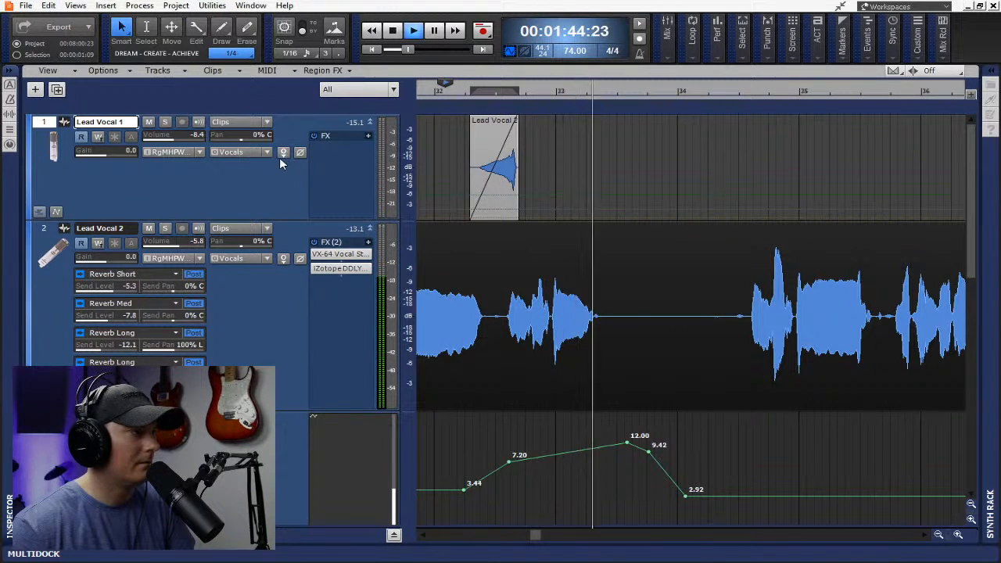
key("space")
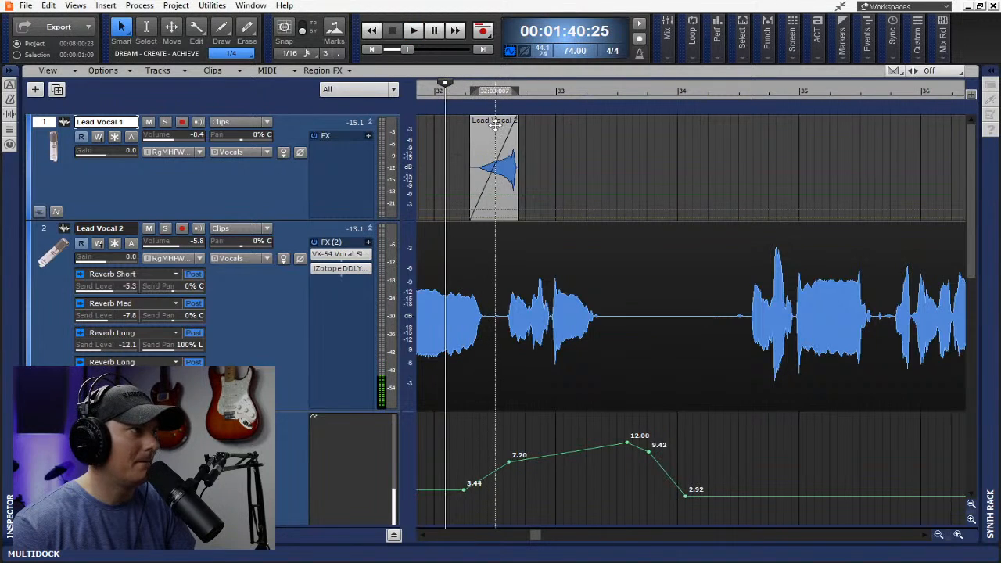
left_click_drag(496, 125, 501, 127)
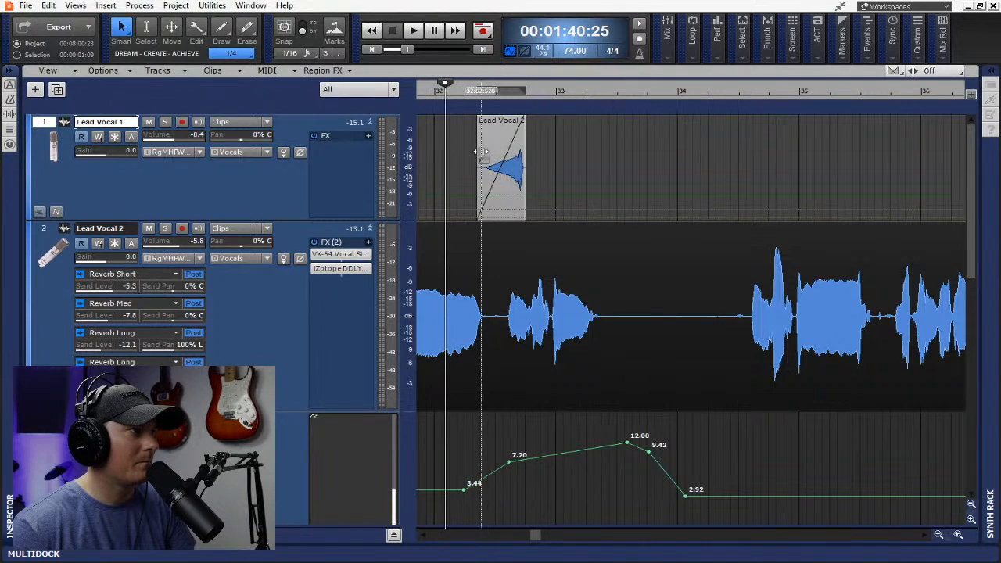
Apply the 3dB Cut gain preset to the reversed Lead Vocal 1 clip, and audition the result before saving the project
left_click(139, 6)
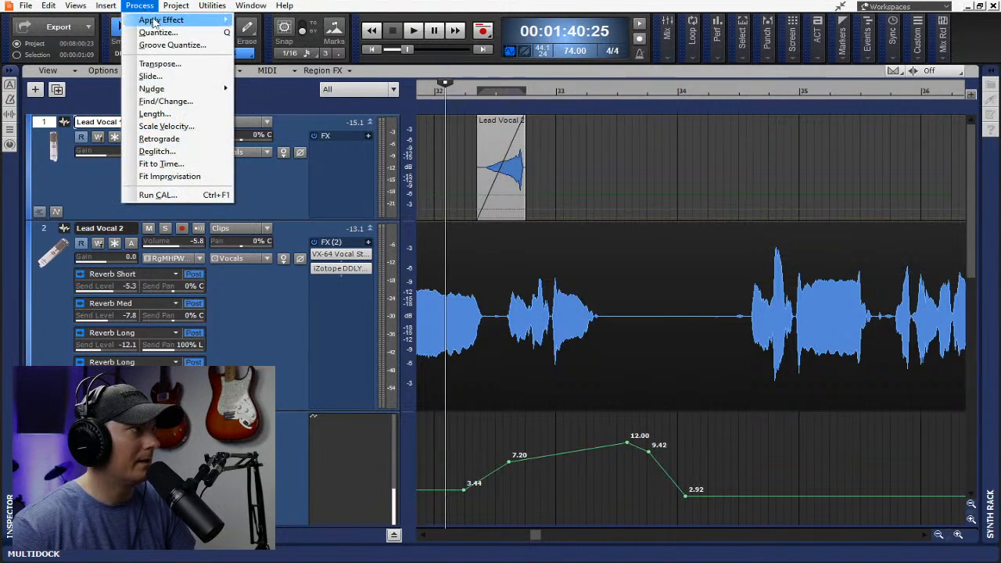
mouse_move(187, 20)
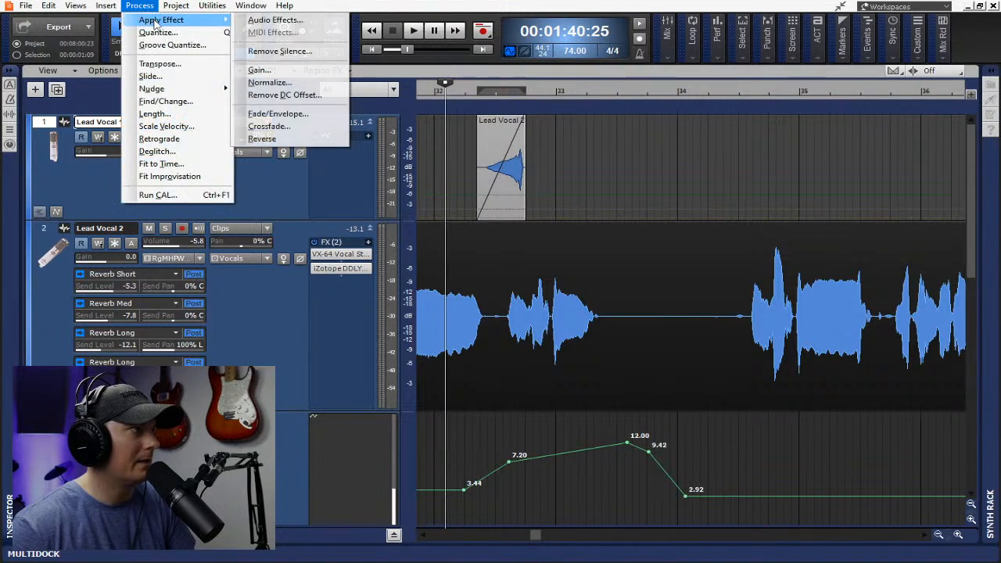
left_click(260, 69)
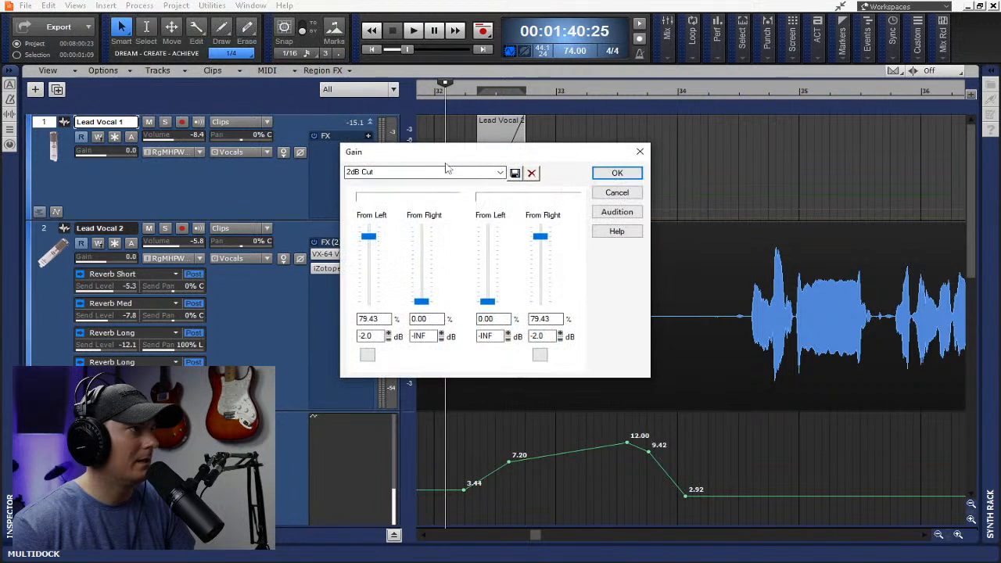
left_click(502, 173)
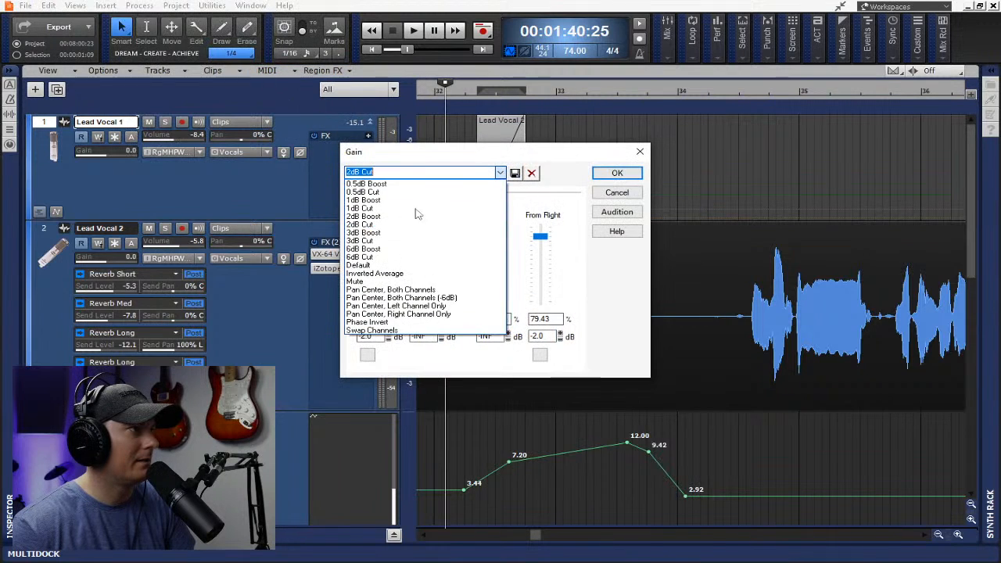
left_click(384, 246)
left_click(618, 174)
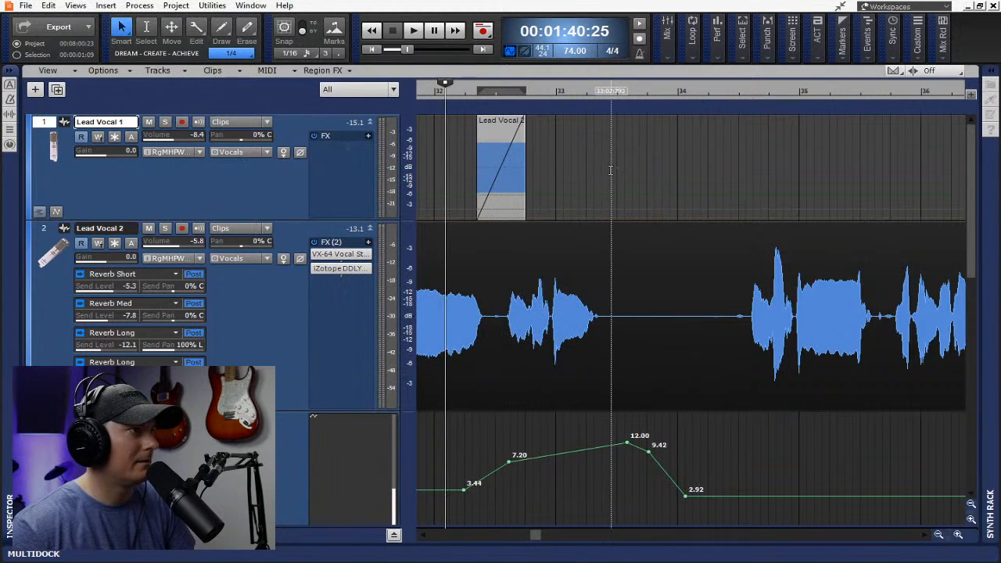
key("space")
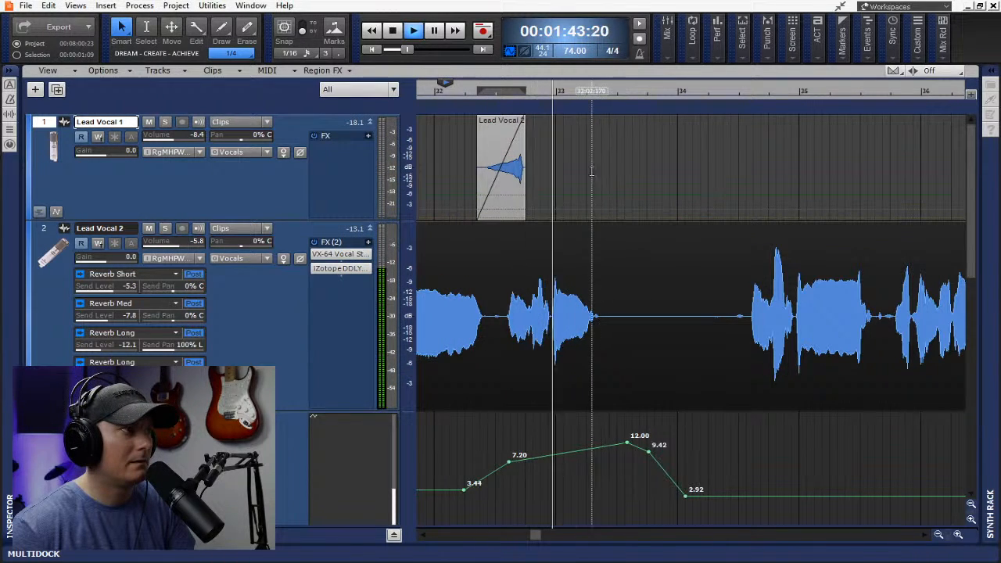
key("space")
key("ctrl+s")
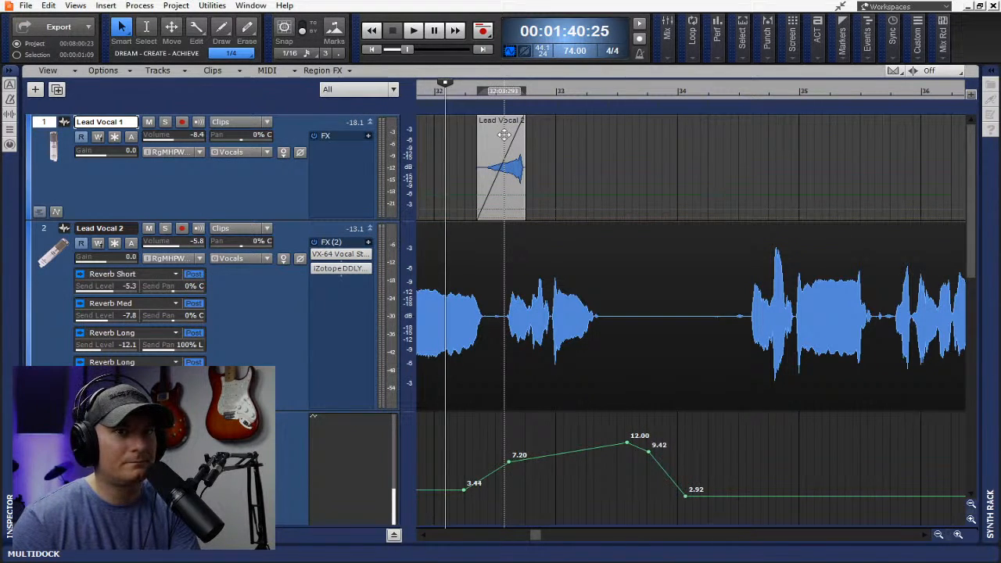
Delete the reversed clip from Lead Vocal 1
key("Delete")
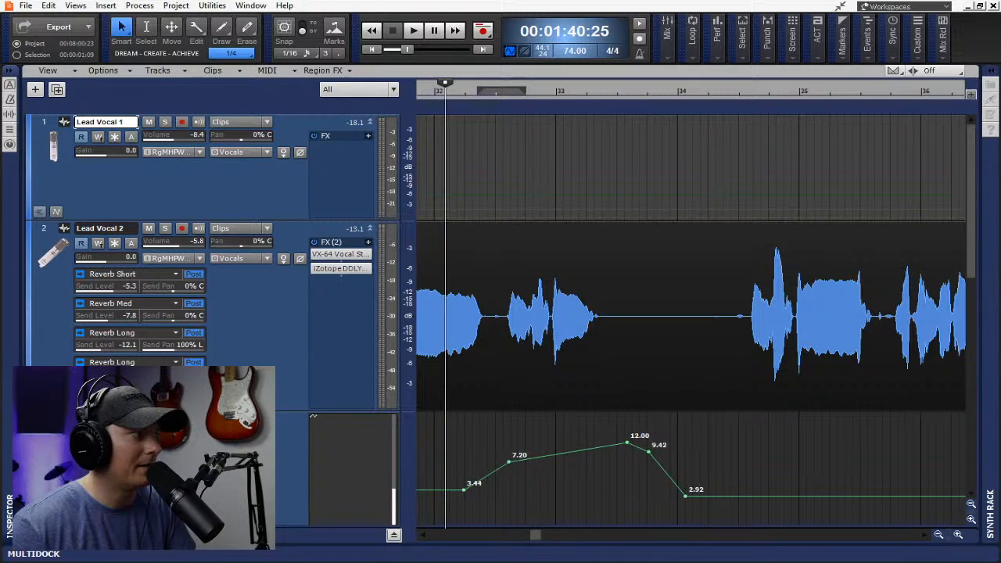
Add a second automation lane to Lead Vocal 2 and assign it to DDLY's Top Mode A: Wet Amt parameter
scroll(688, 313, "down", 3)
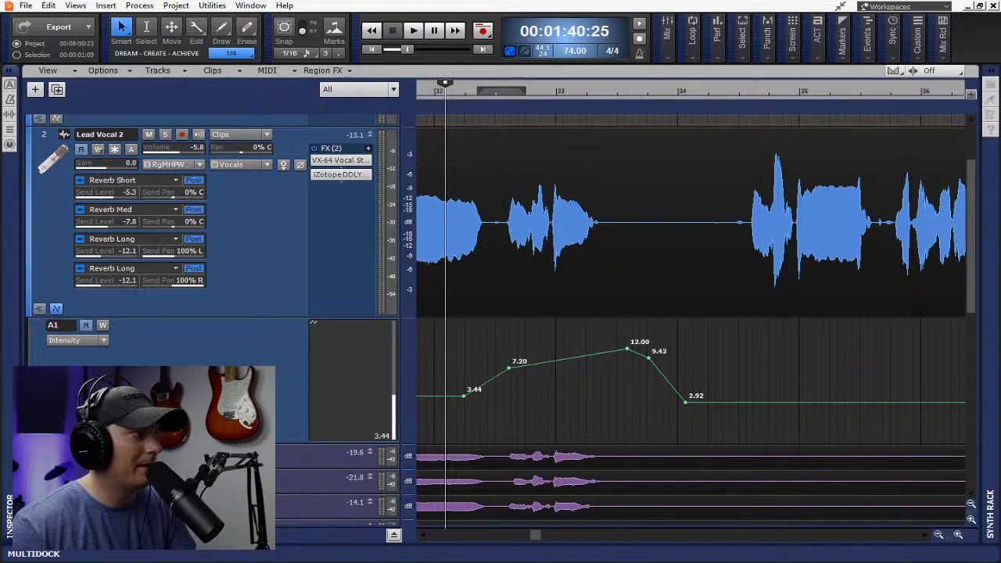
left_click(37, 437)
scroll(37, 436, "down", 3)
left_click(105, 328)
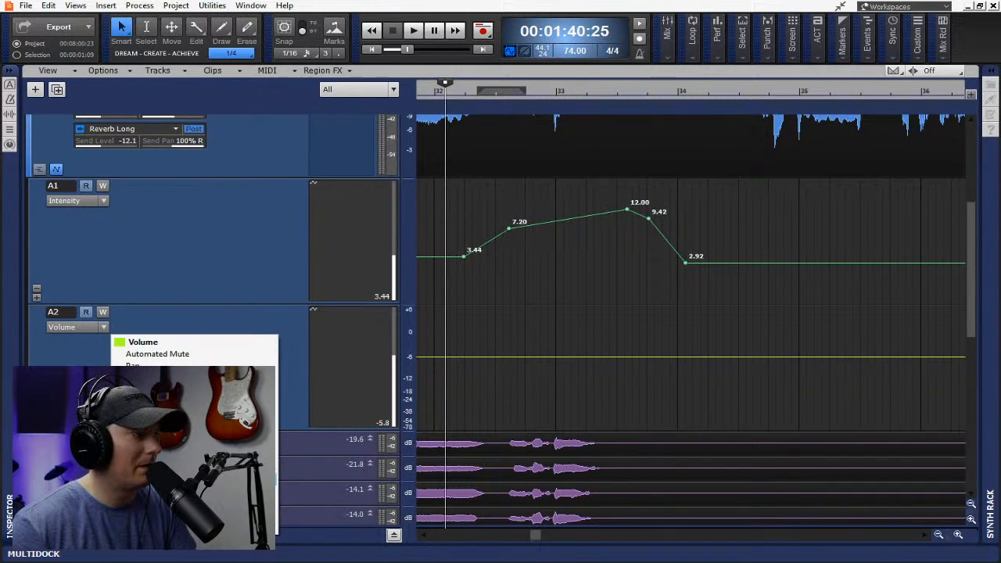
mouse_move(204, 479)
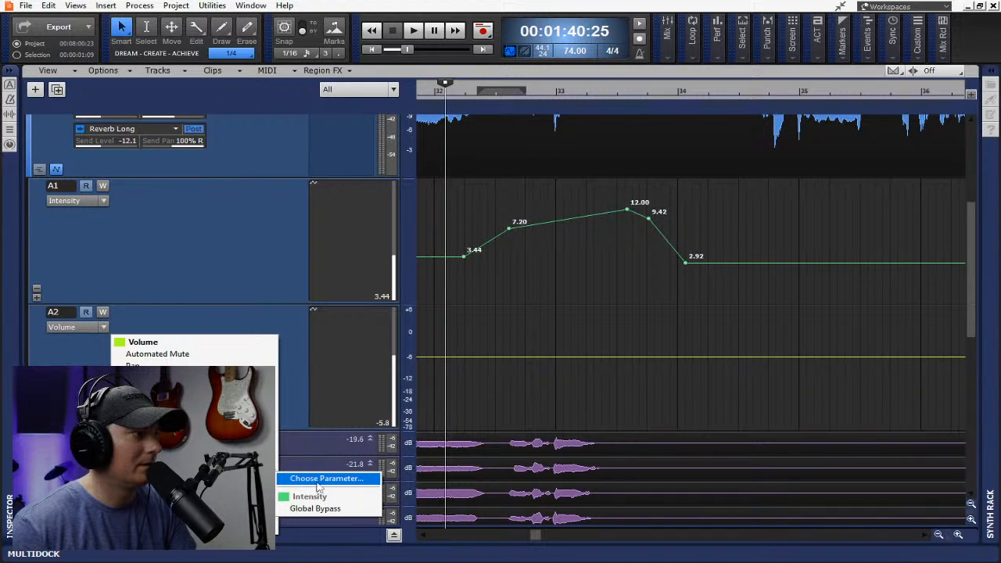
left_click(296, 479)
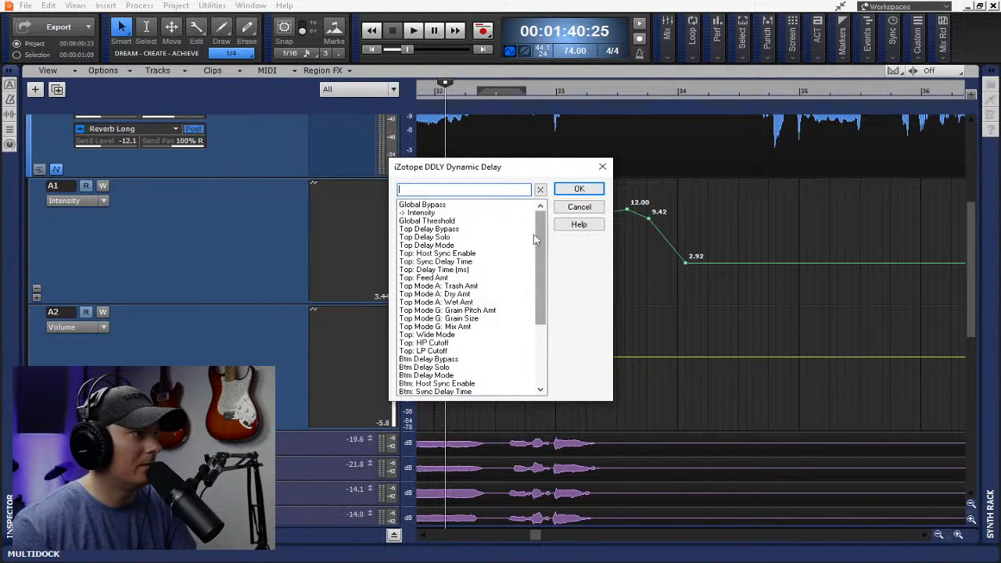
left_click(447, 302)
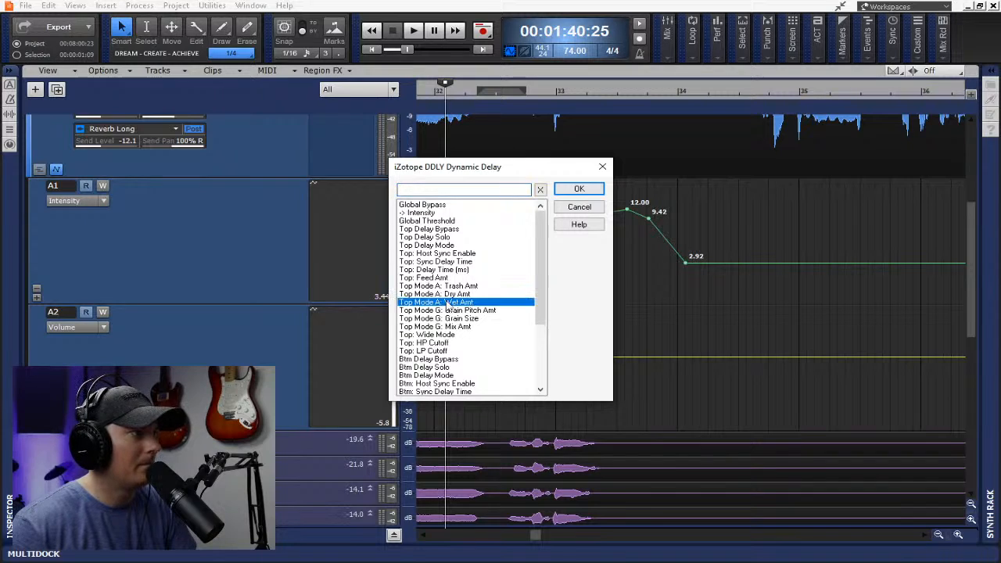
left_click(578, 189)
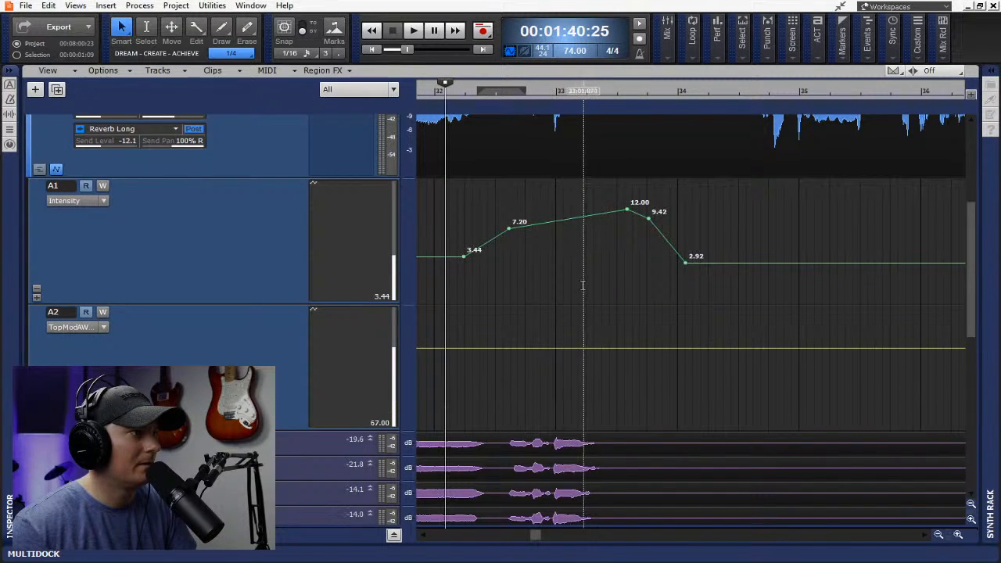
Draw a Wet Amt swell from 67.00 near bar 32.2 up to about 94.32 at bar 33 and back to 67.00, and audition it
left_click(458, 348)
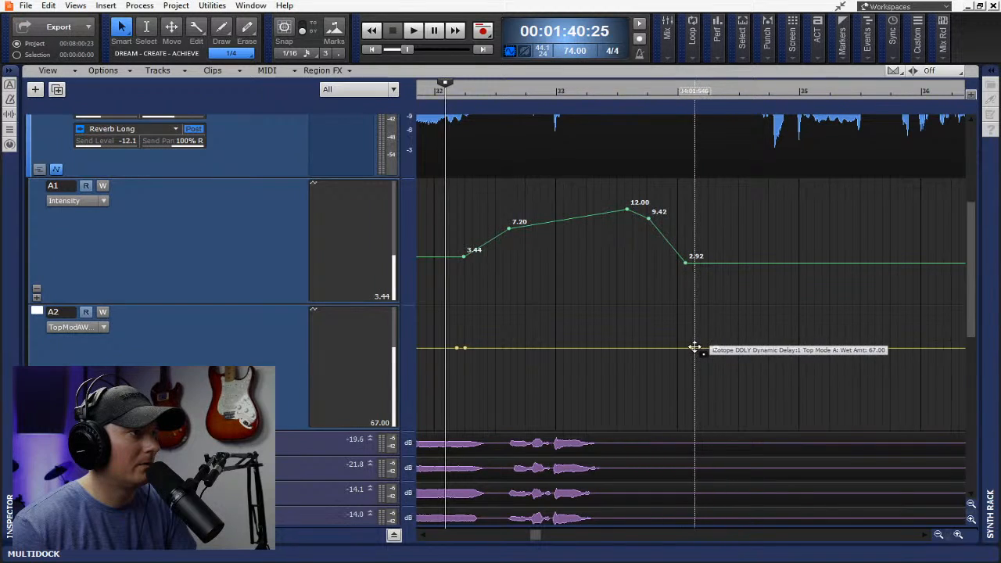
left_click(693, 347)
key("t")
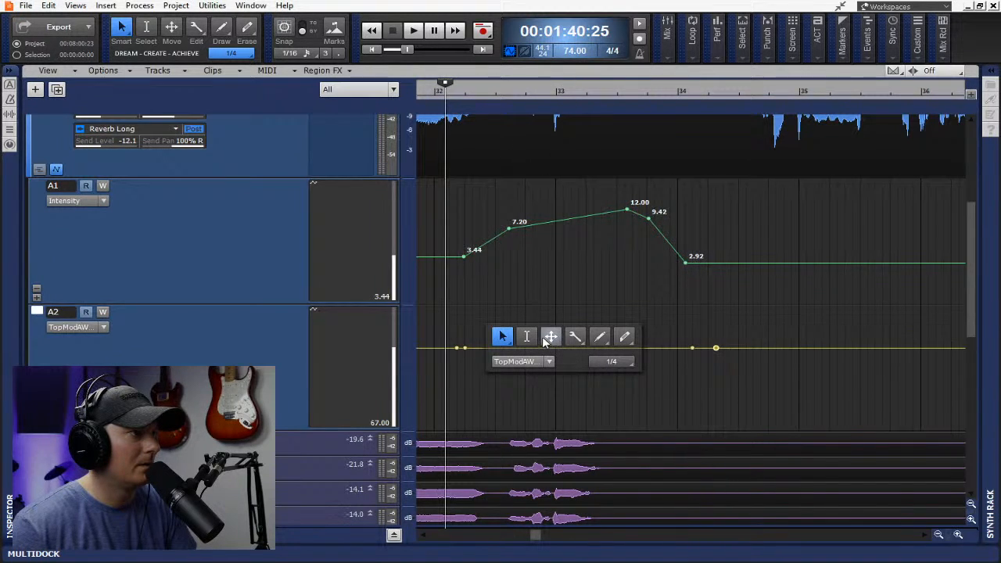
left_click(551, 337)
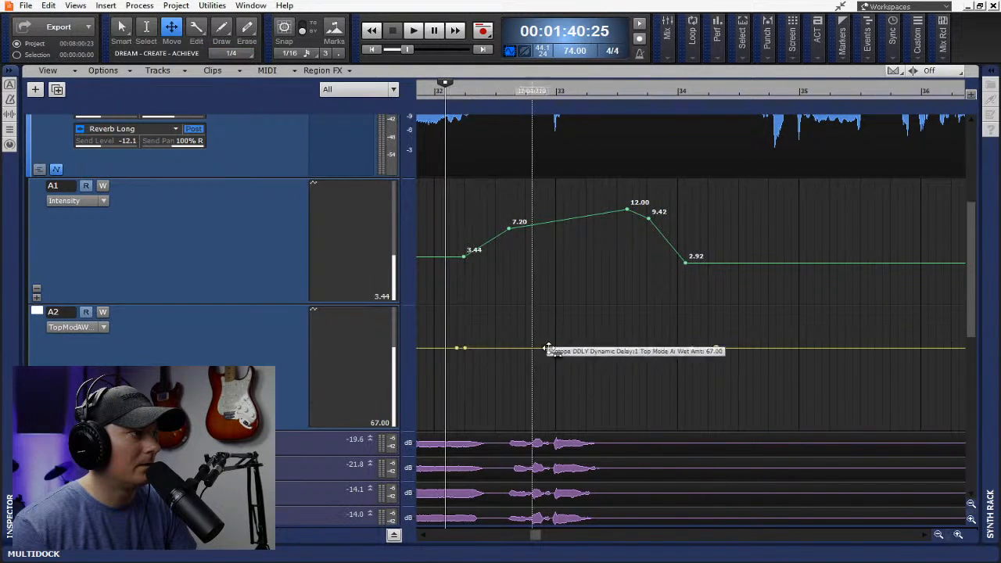
left_click_drag(693, 347, 556, 316)
key("ctrl+s")
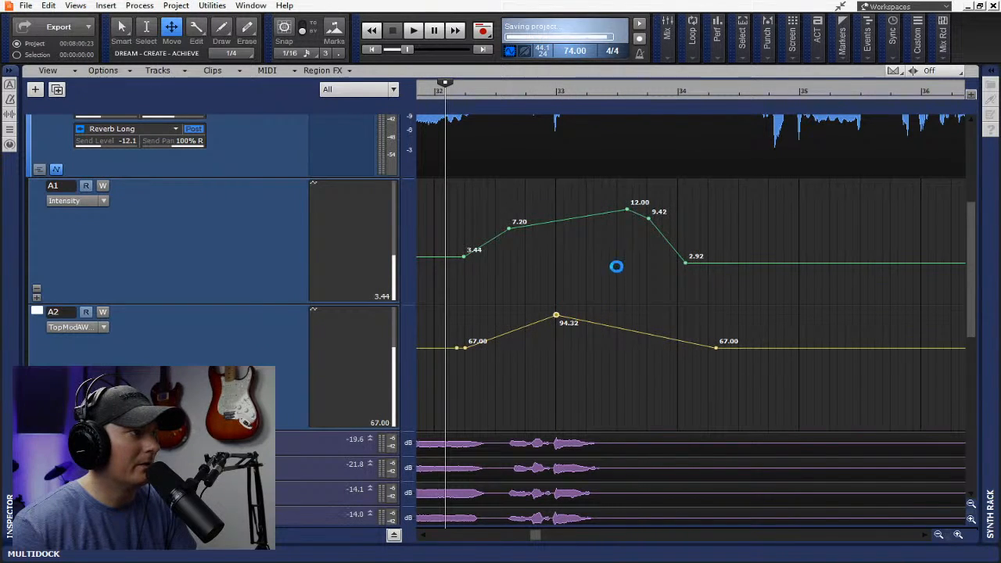
key("space")
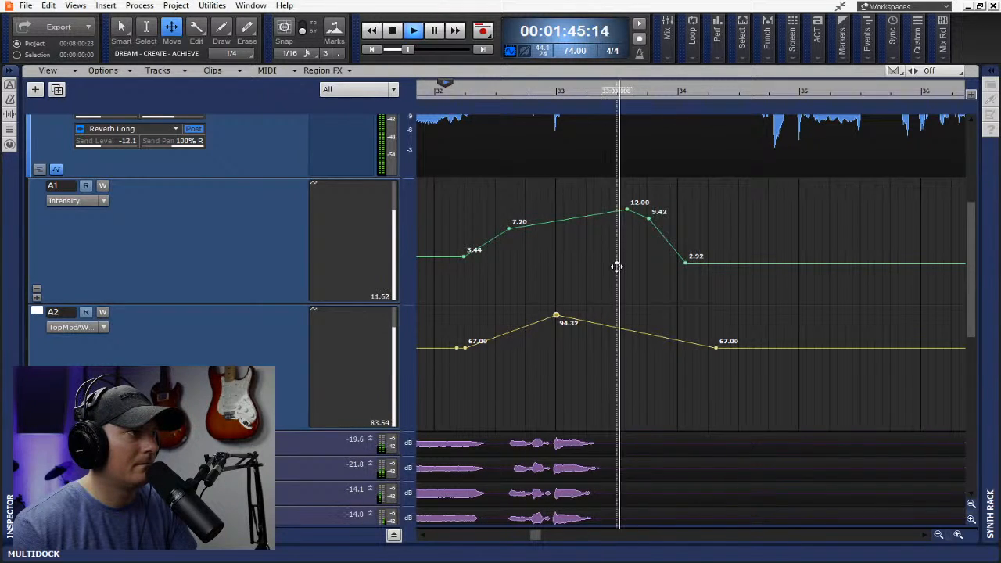
key("space")
Add a Wet Amt node after the bar 33 peak, raise it to 100.00 near bar 33.8, and audition the swell
key("t")
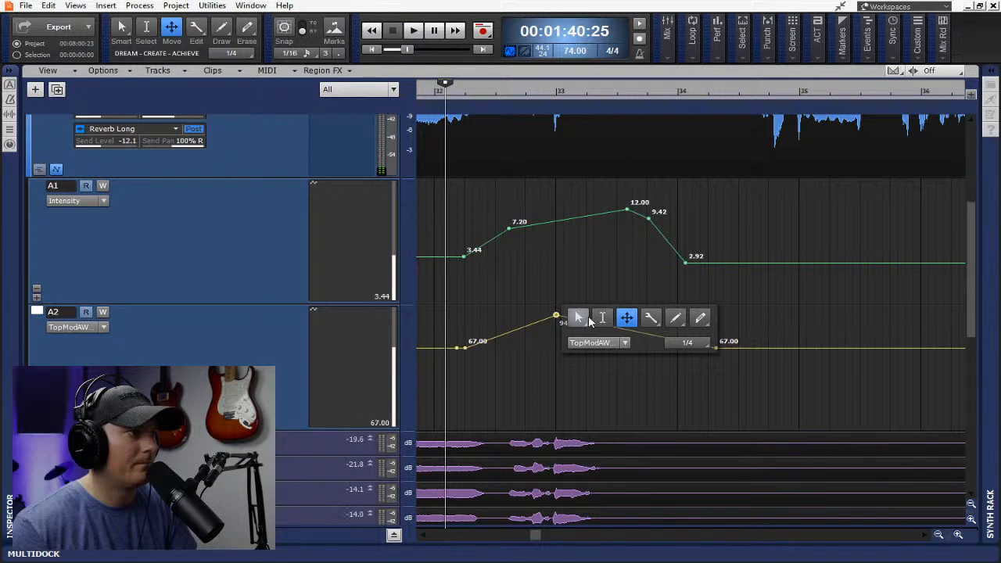
left_click(582, 319)
left_click(636, 331)
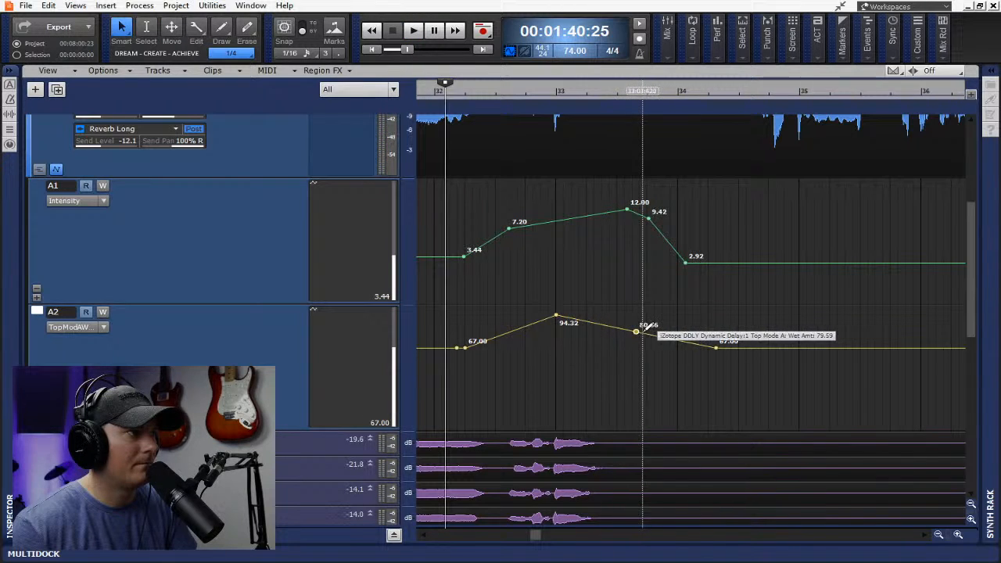
left_click_drag(643, 327, 654, 308)
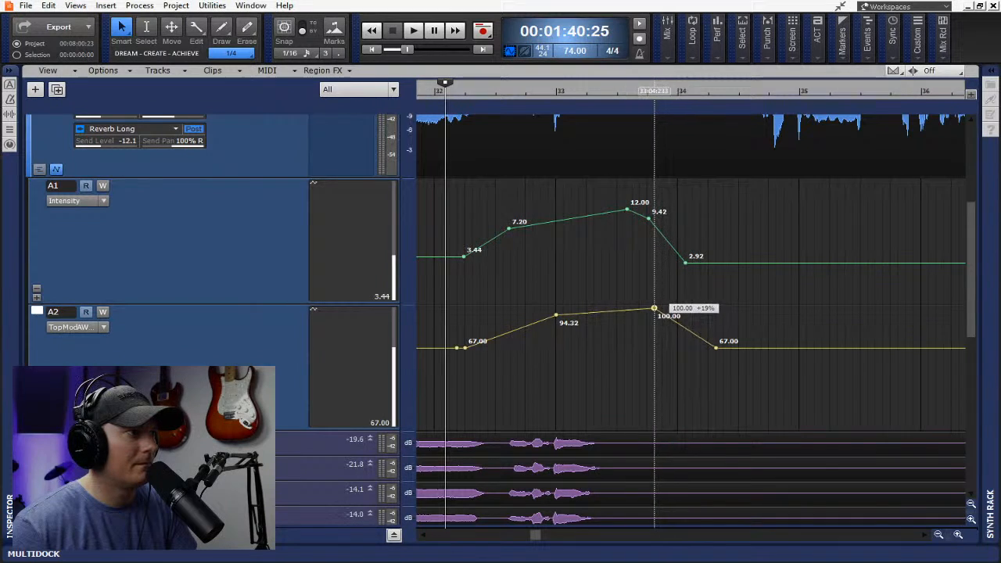
key("space")
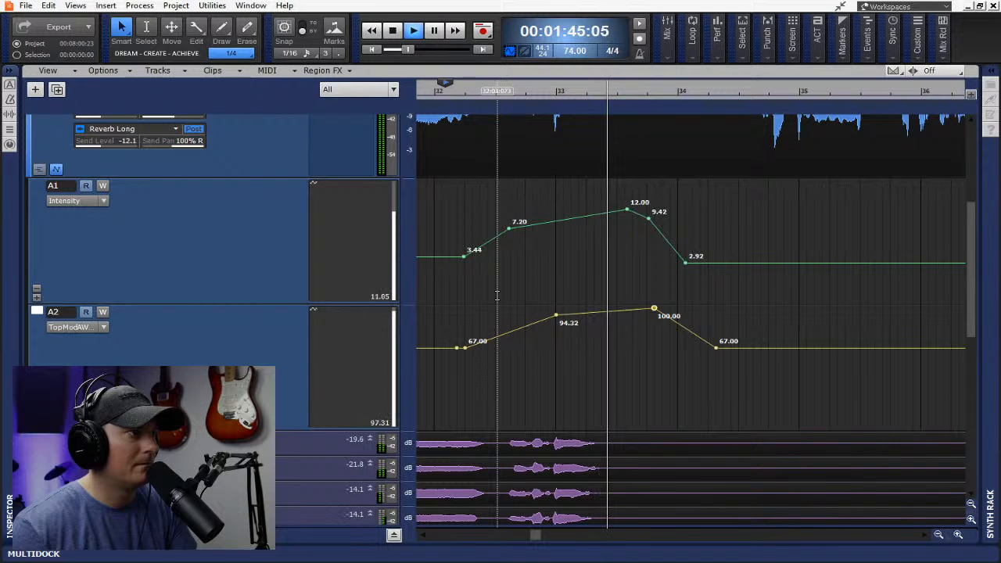
Switch the second Lead Vocal 2 automation lane to DDLY's Top: Feed Amt parameter
left_click(104, 328)
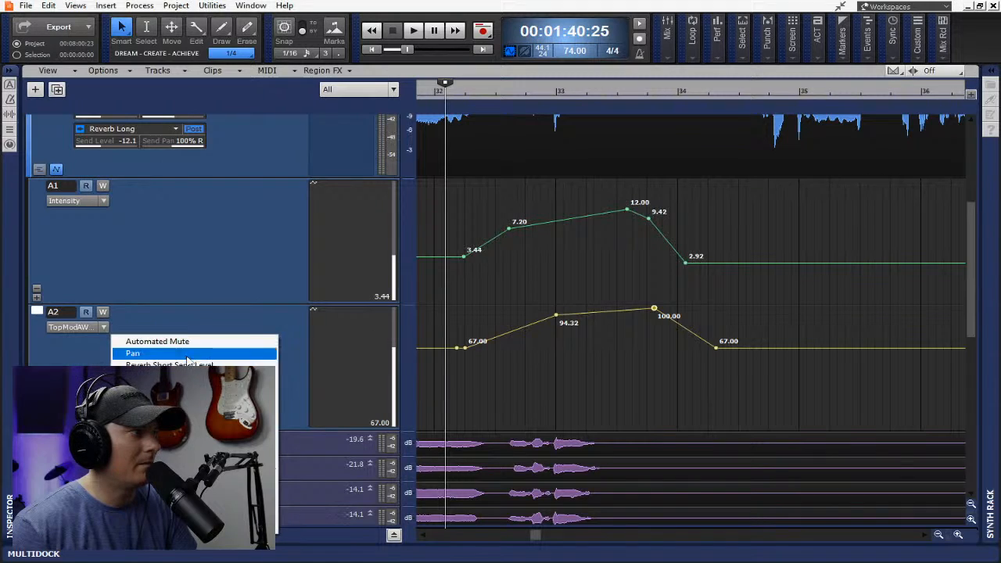
mouse_move(196, 478)
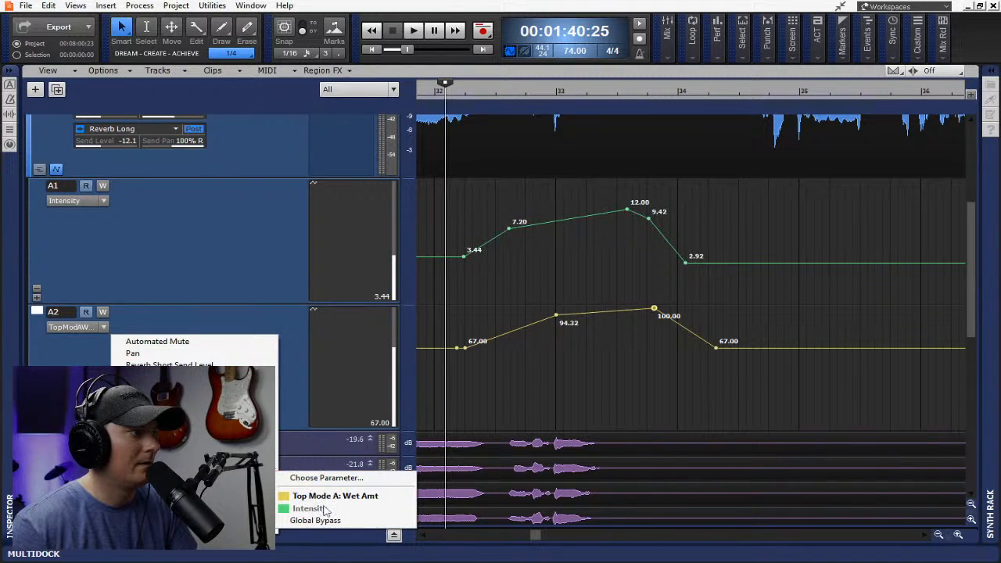
left_click(335, 496)
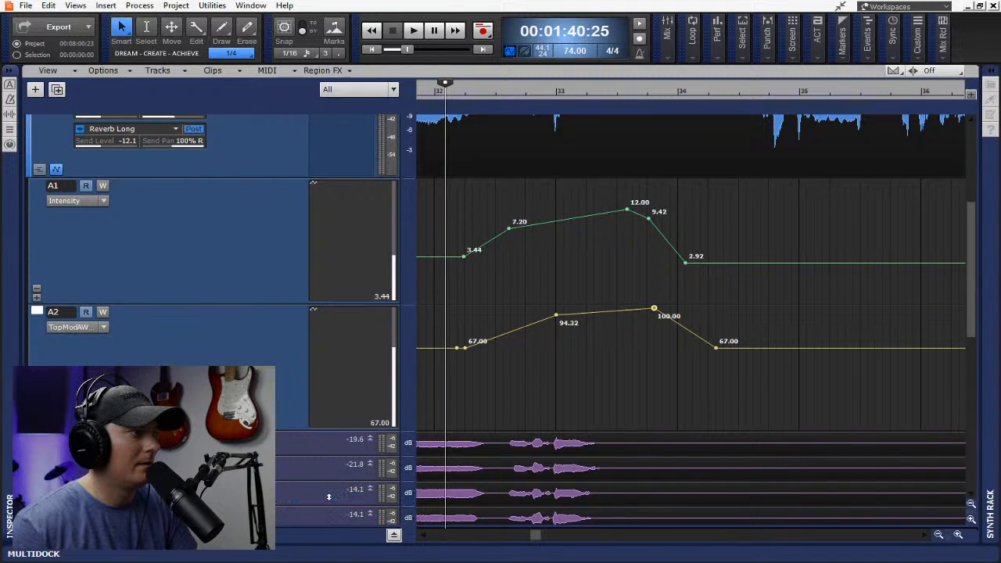
left_click(104, 328)
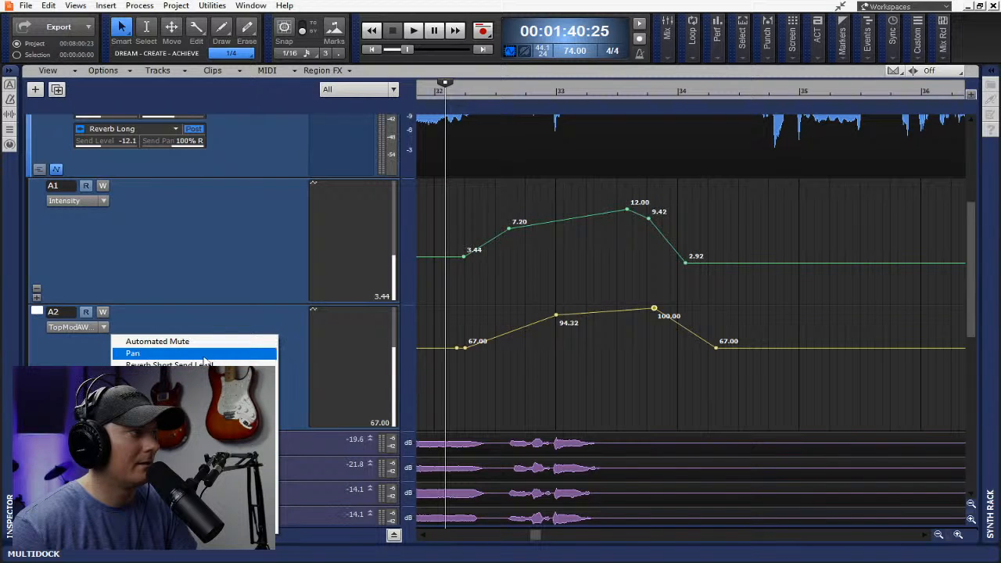
mouse_move(195, 478)
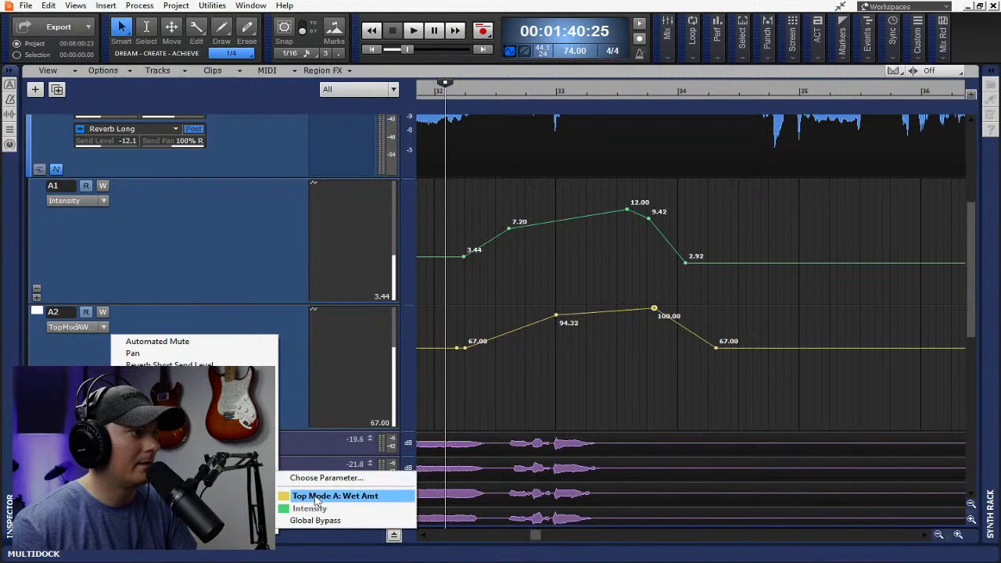
left_click(328, 478)
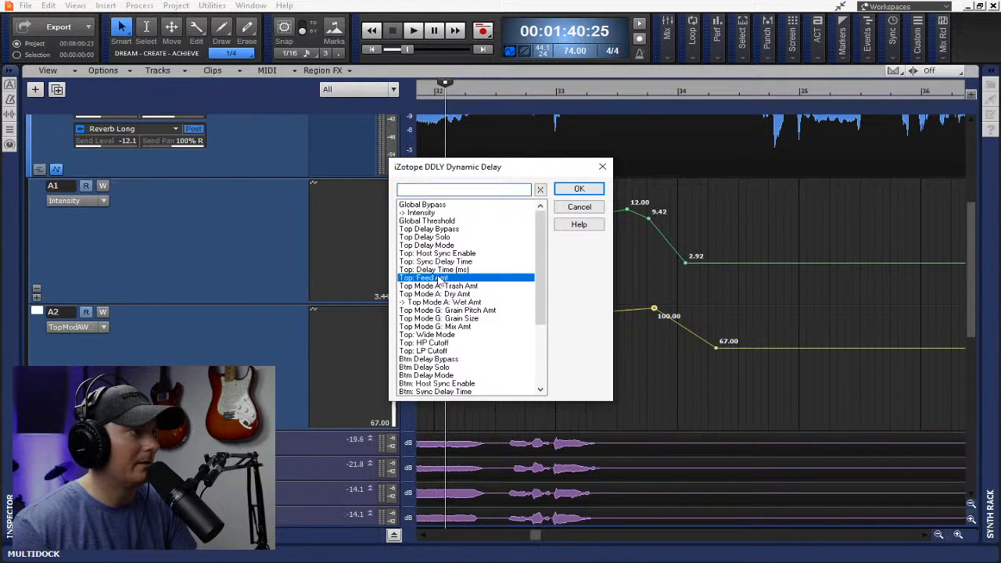
left_click(578, 190)
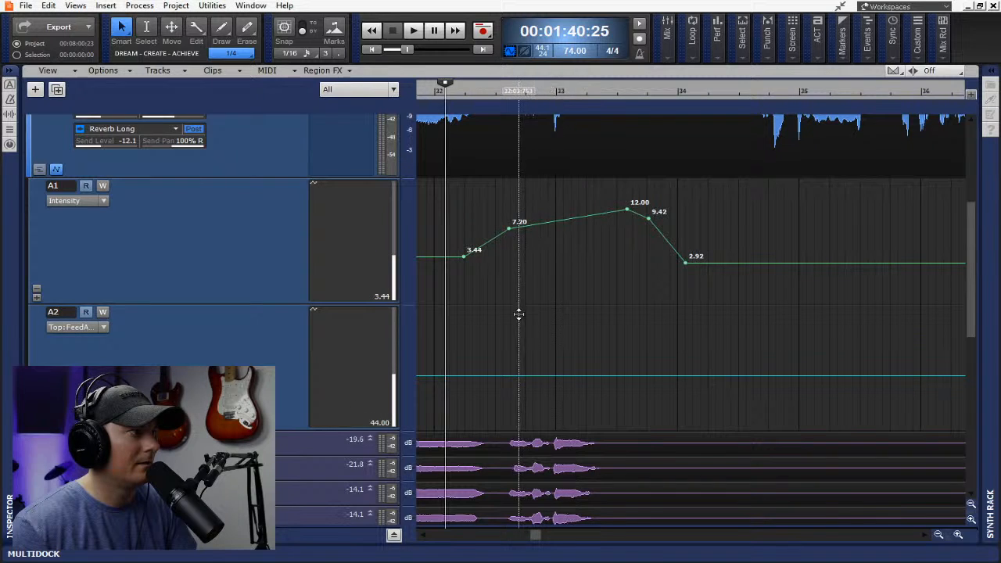
Draw a Feed Amt swell from 44.00 near bar 32.4 up to about 99.16 near bar 33.5 and back to 44.00 at bar 34
left_click(472, 375)
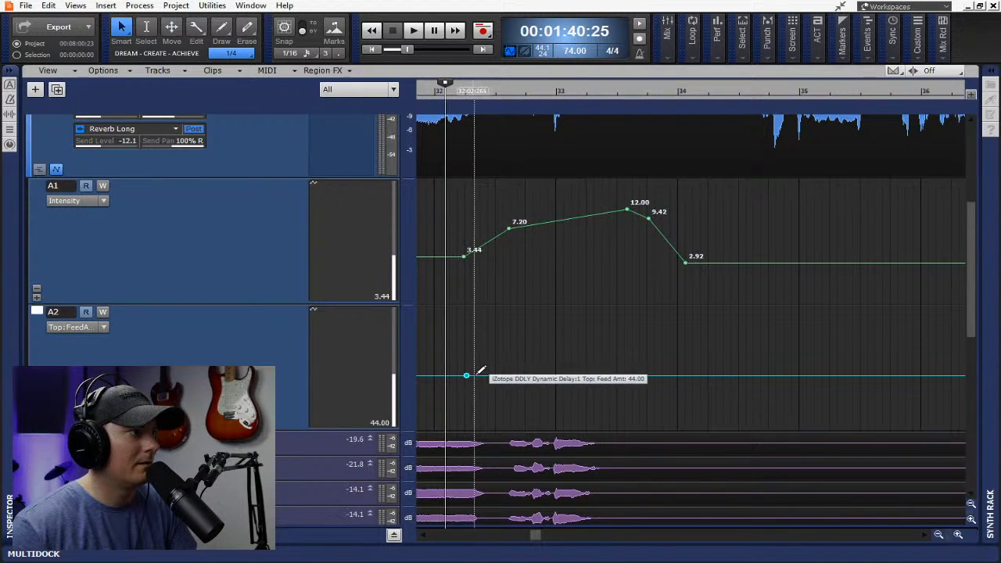
left_click(486, 376)
left_click(652, 376)
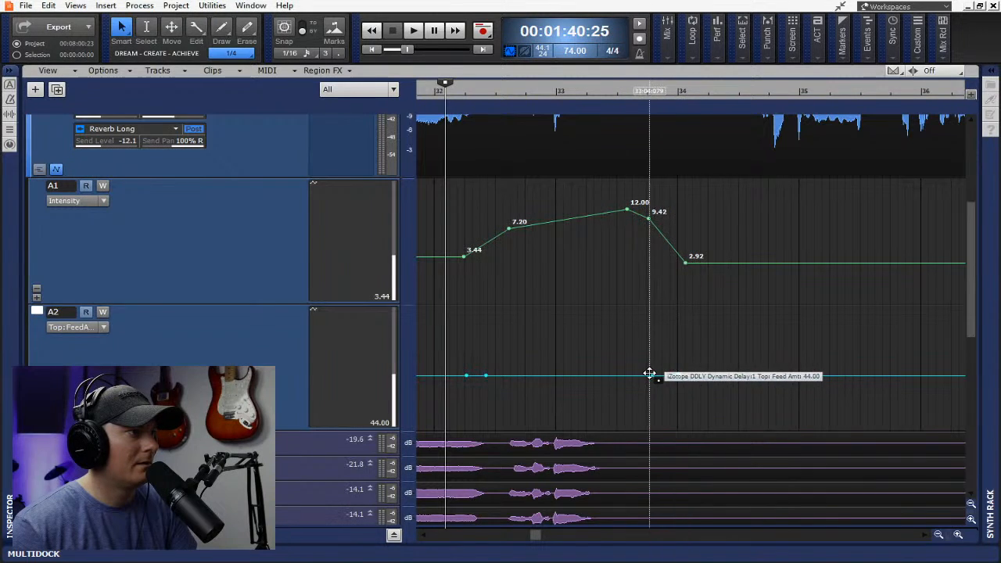
key("ctrl+s")
left_click_drag(652, 377, 618, 313)
Reshape the Feed Amt swell with a node at about 80.66 before bar 33 and the peak at about 92.46, and audition it
left_click(552, 345)
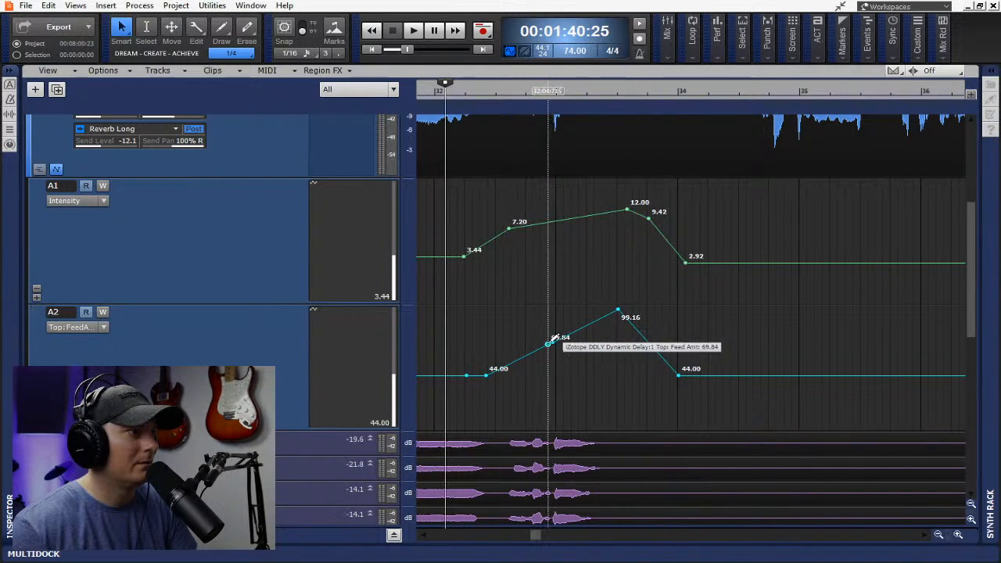
left_click(554, 343)
left_click_drag(550, 344, 541, 333)
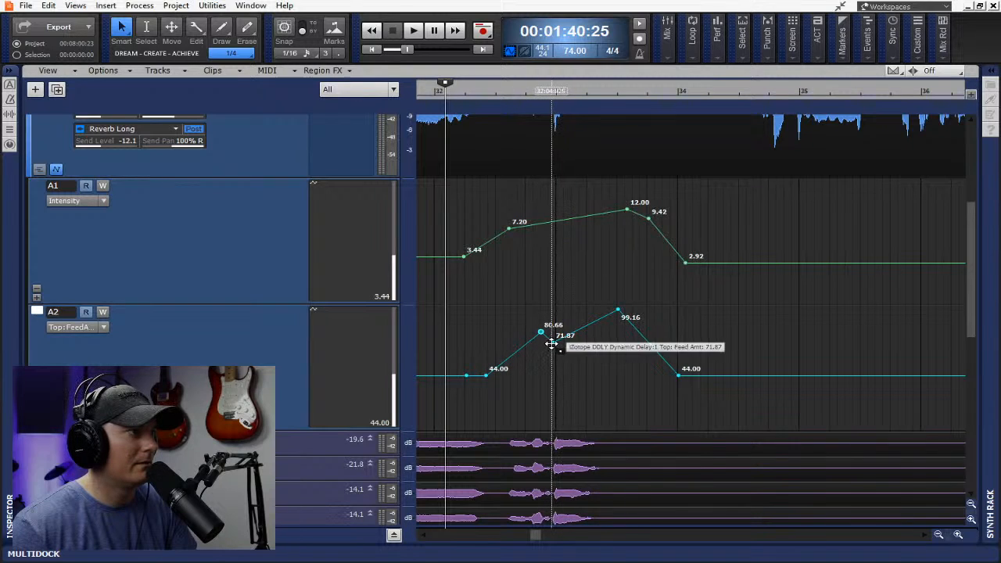
right_click(553, 344)
left_click(599, 365)
left_click_drag(619, 313, 628, 317)
key("space")
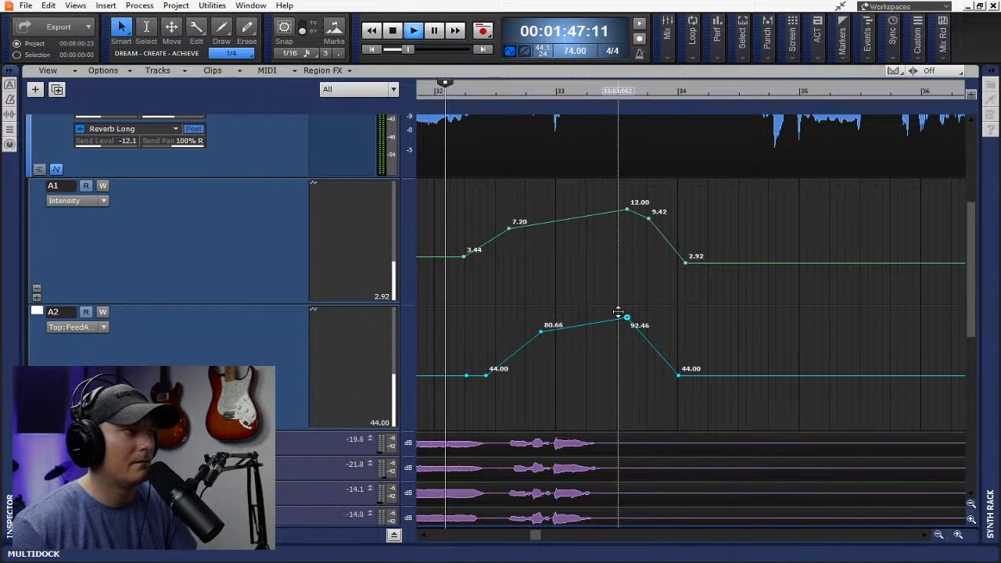
Move the Feed Amt ramp node to 82.21 near bar 33.2, add a 46.14 node just before bar 33, and save the project
key("space")
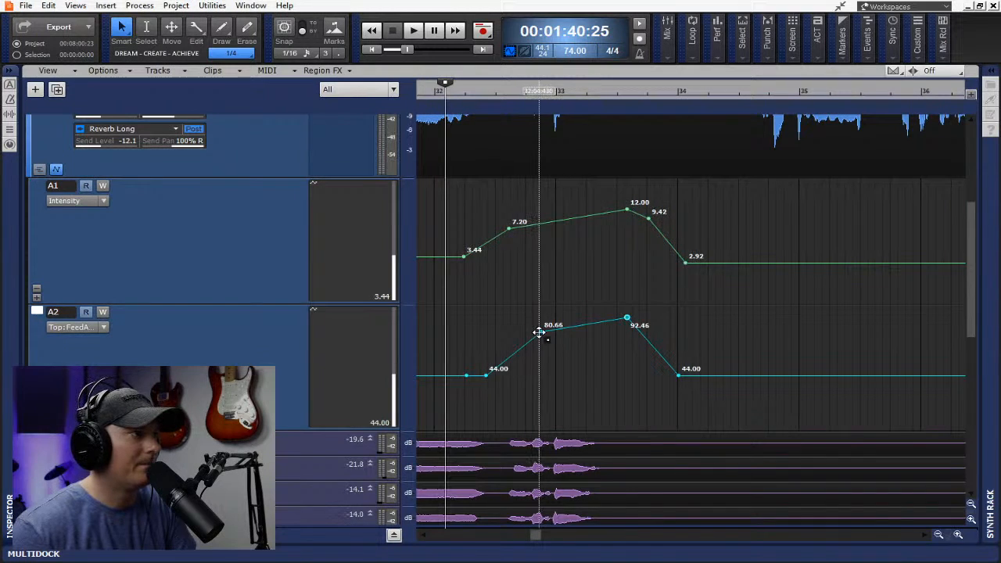
left_click_drag(540, 332, 582, 330)
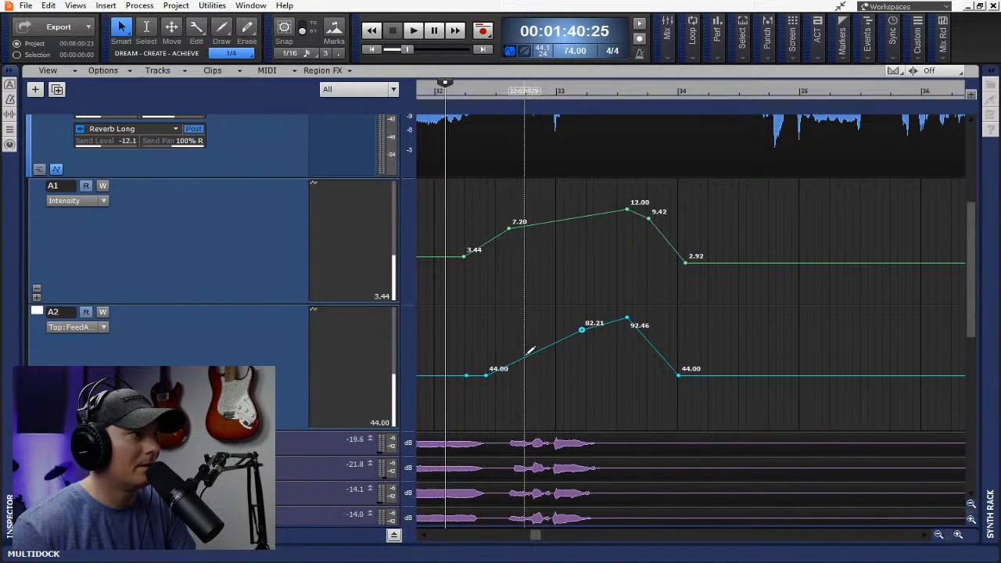
left_click_drag(530, 352, 542, 373)
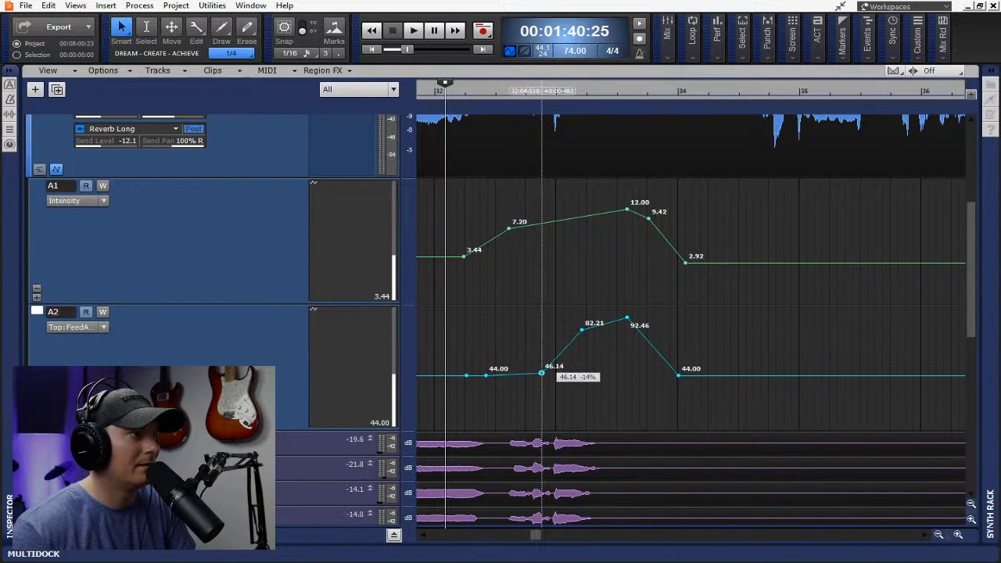
key("ctrl+s")
Shift the Feed Amt swell earlier so its 80.15 node meets the vocal onset near bar 33, save the project, and audition it
scroll(568, 289, "up", 3)
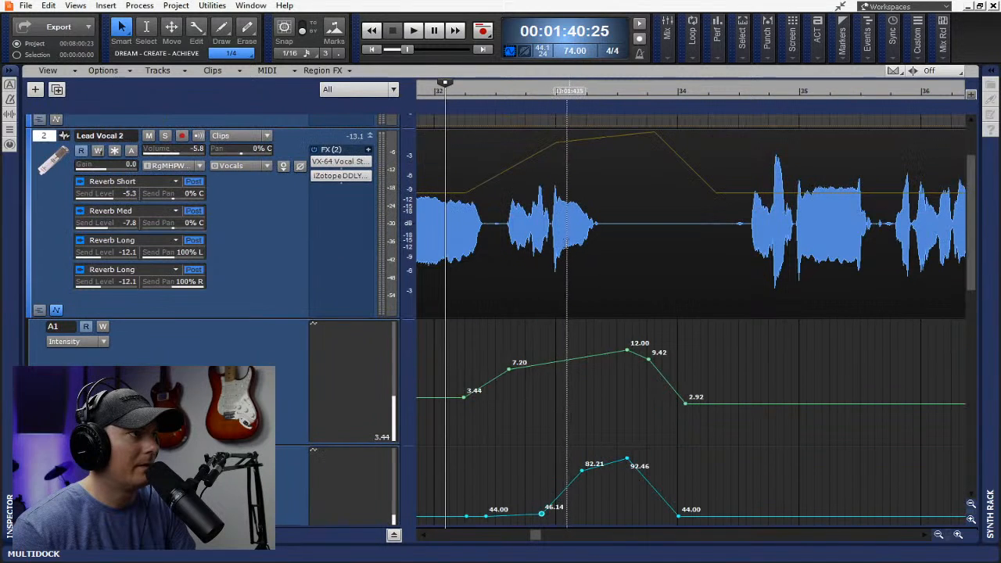
left_click(552, 253)
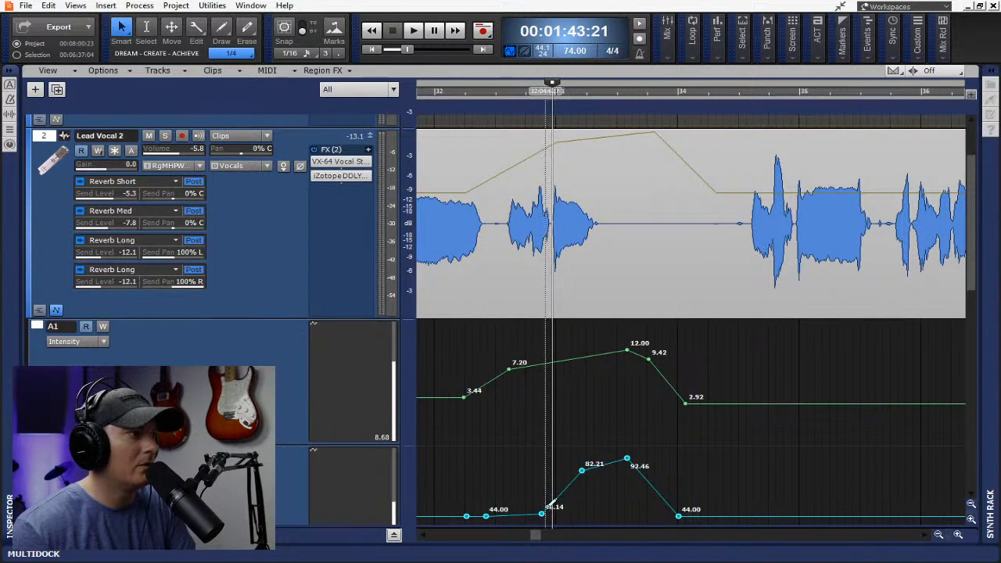
left_click_drag(581, 471, 553, 473)
key("ctrl+s")
left_click(440, 92)
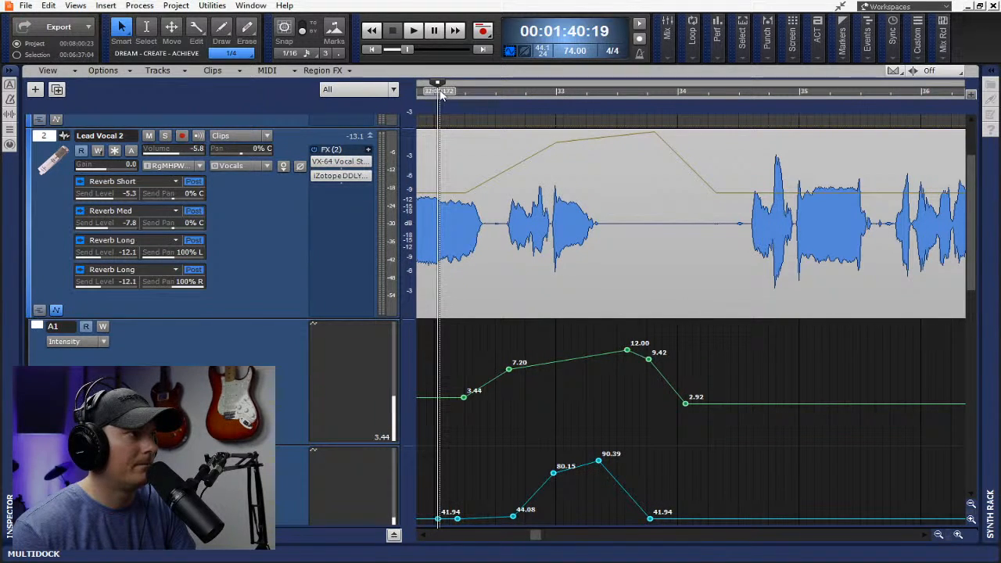
key("space")
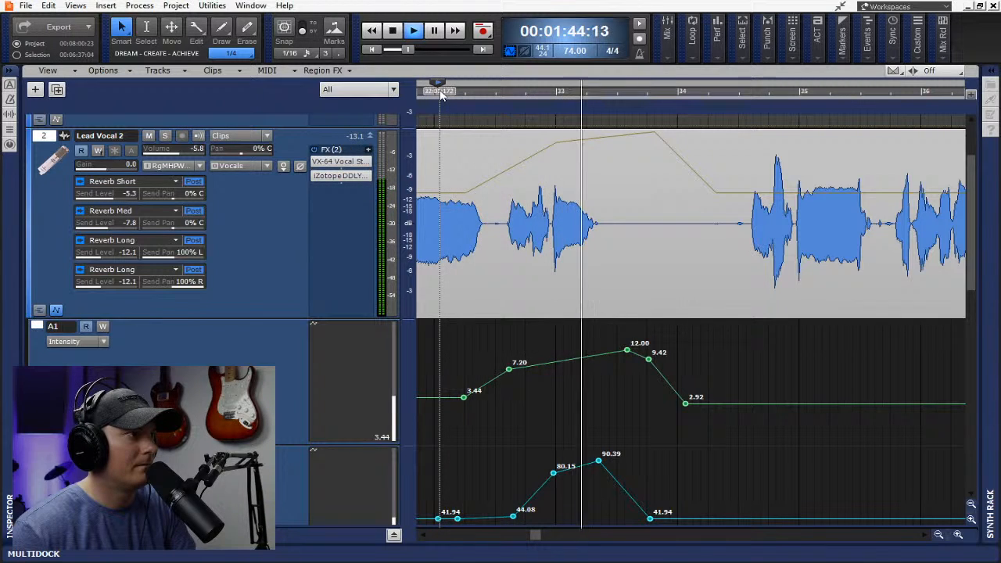
key("space")
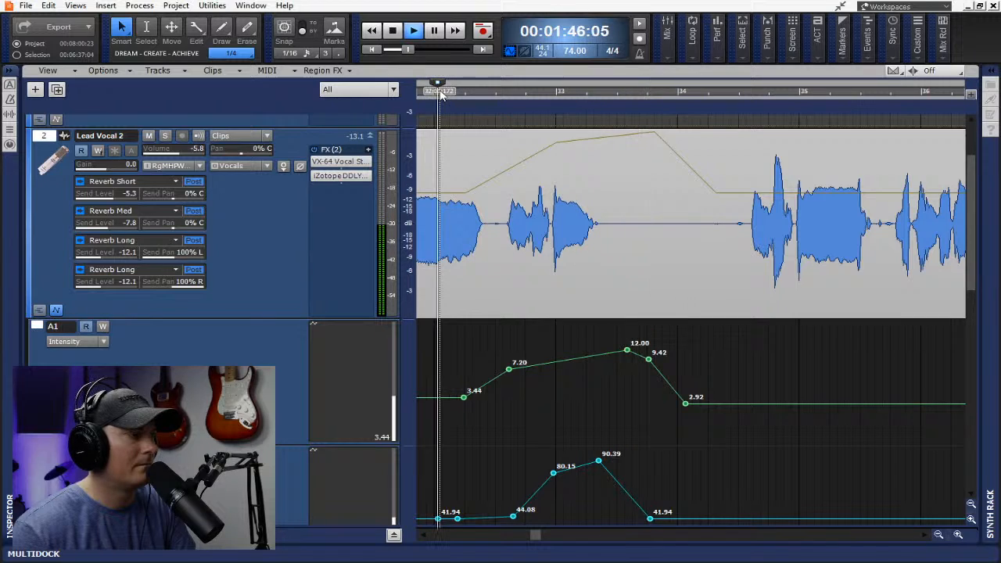
Shift the Intensity and Feed Amt swells slightly later and lower, peaking at 11.05 and 87.82, and deselect them
scroll(639, 432, "down", 3)
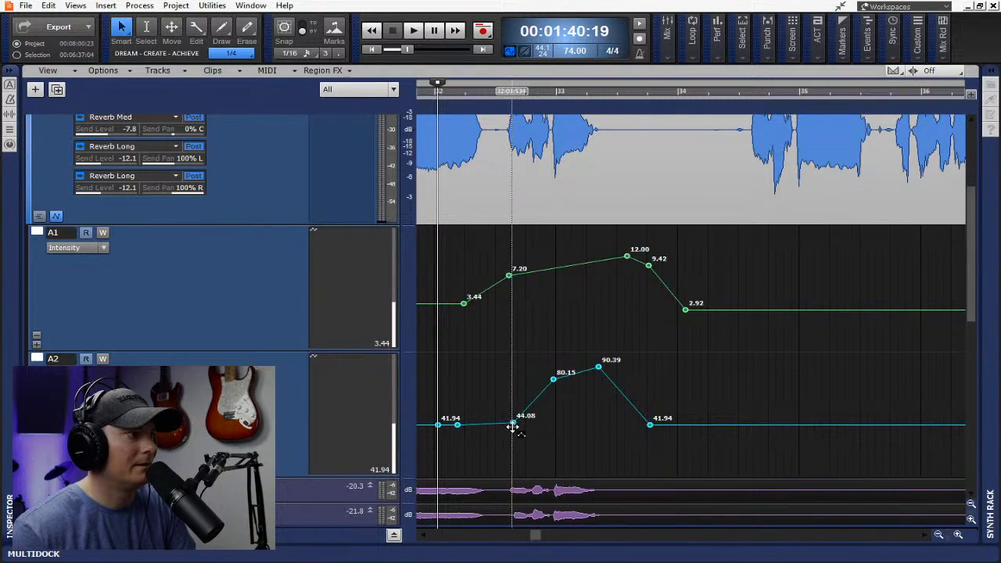
left_click_drag(513, 423, 521, 426)
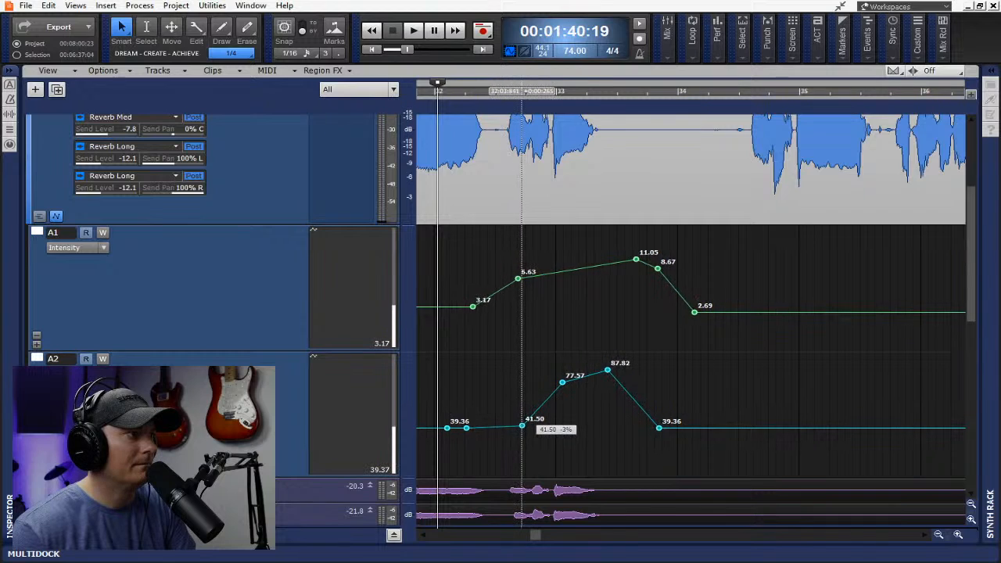
left_click(584, 426)
Make Feed Amt jump straight from 39.96 to 89.94 at the vocal onset near bar 33, save the project, and audition it
left_click_drag(522, 426, 553, 426)
mouse_move(565, 383)
left_mouse_down()
mouse_move(564, 369)
mouse_move(553, 368)
left_mouse_up()
key("ctrl+s")
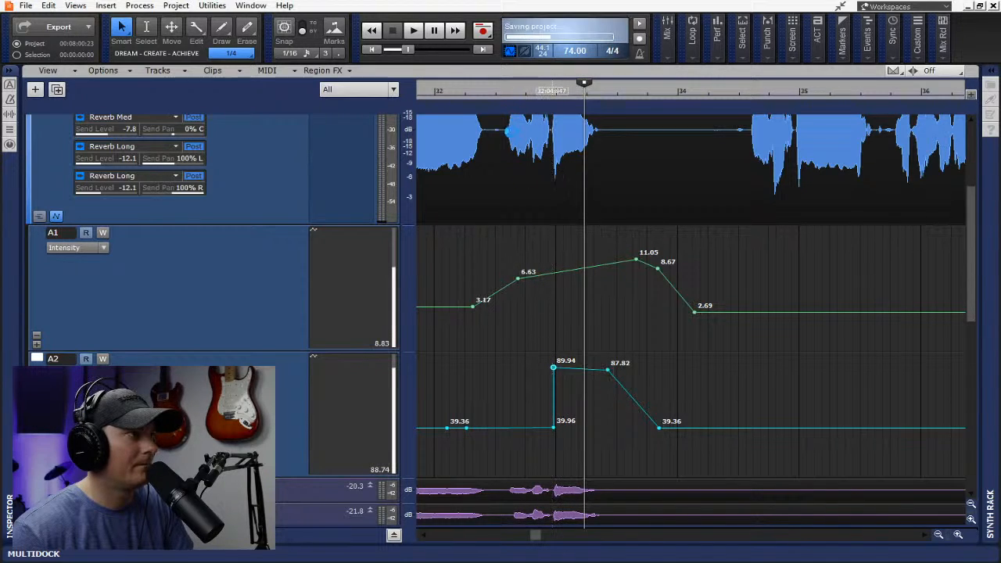
left_click(513, 93)
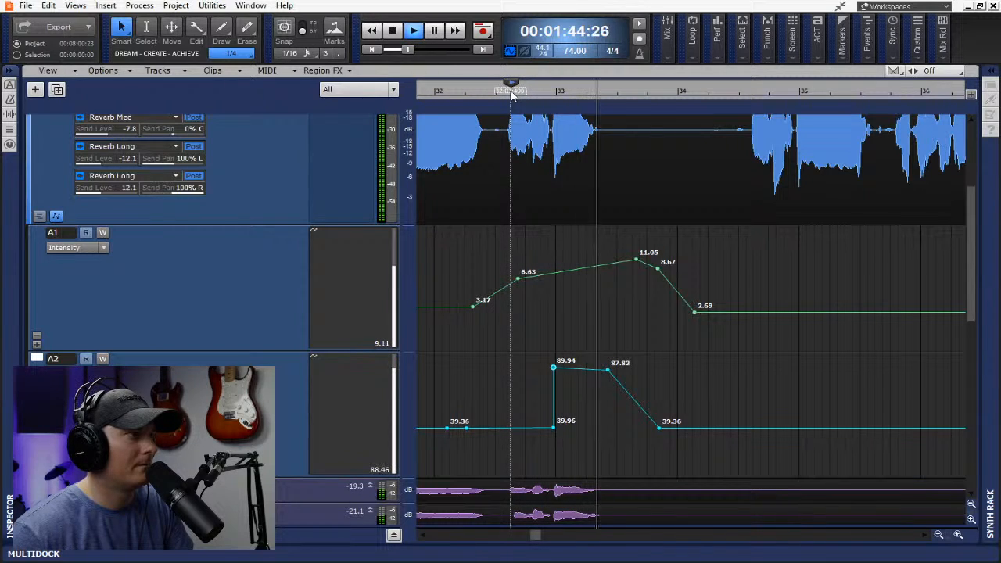
left_click(512, 92)
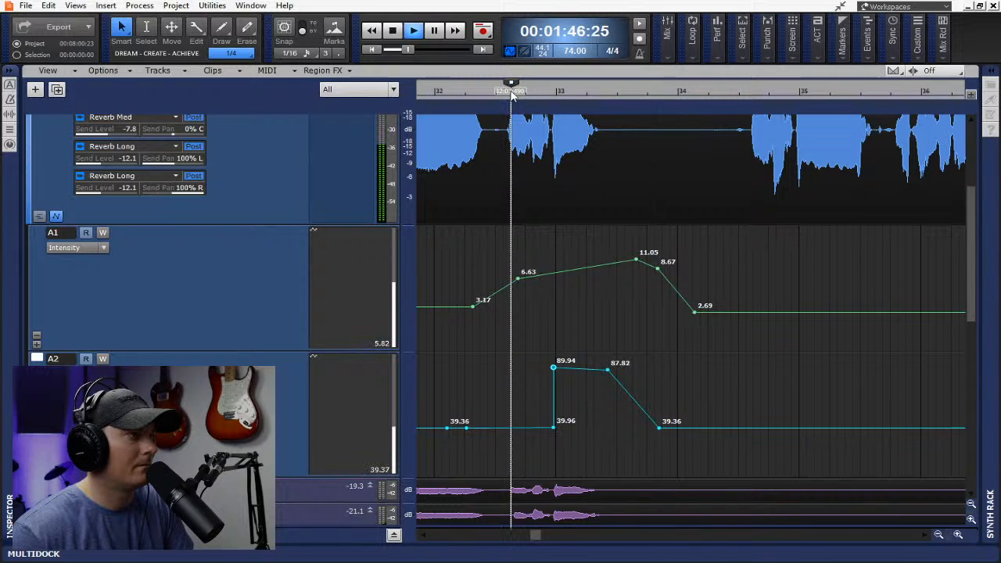
key("space")
Solo Lead Vocal 2 and audition the delay swell around bar 33 on its own
scroll(246, 256, "up", 3)
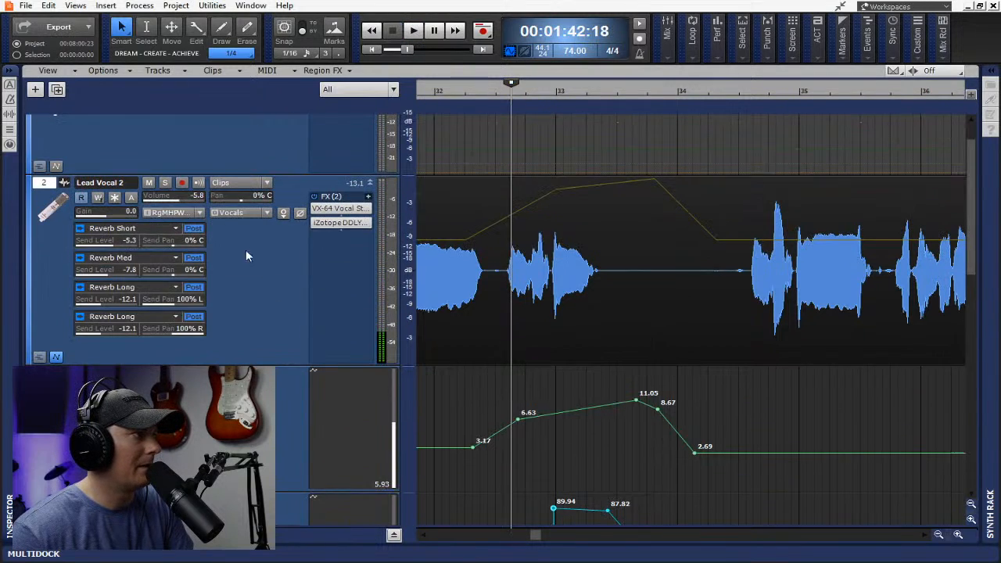
left_click(166, 183)
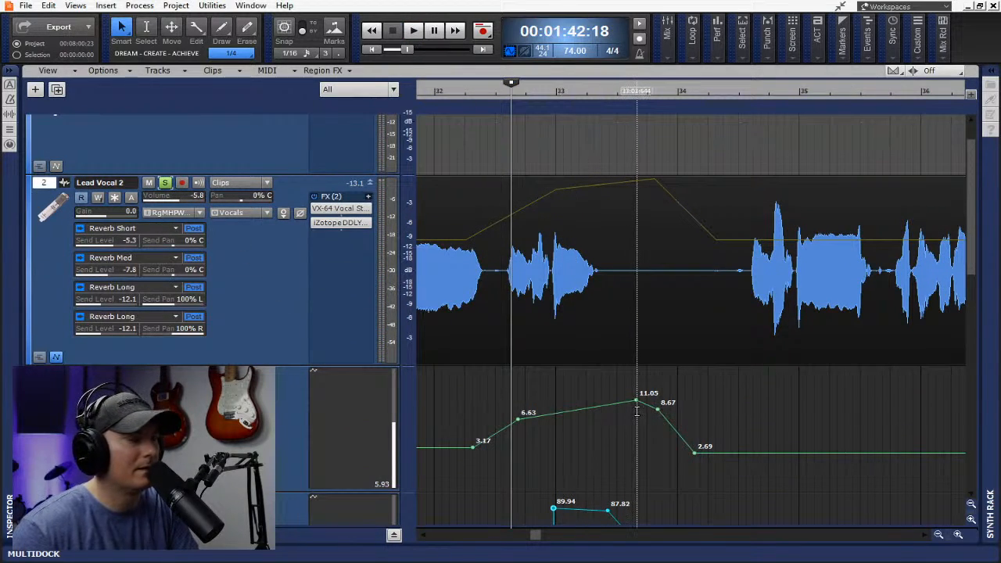
key("space")
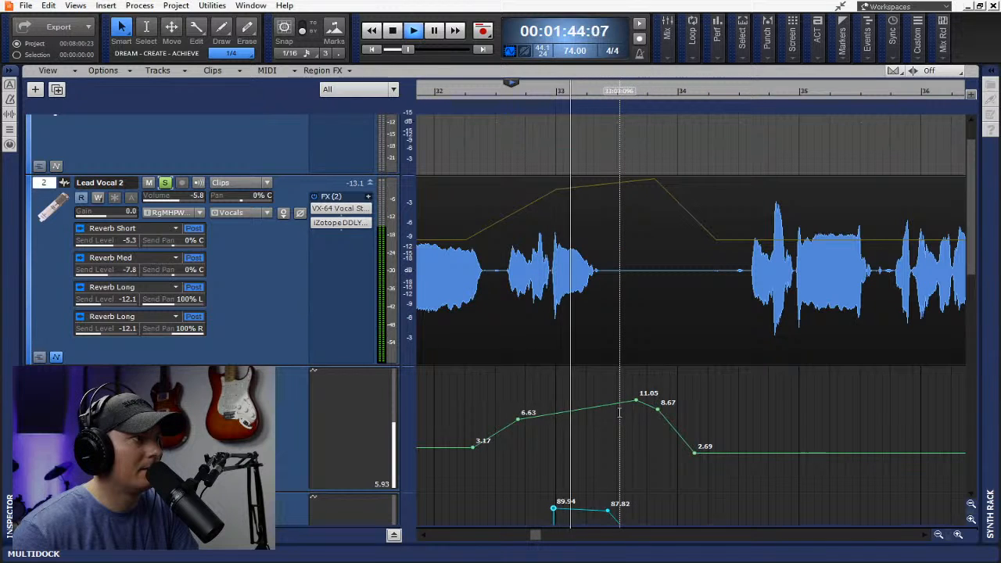
key("space")
scroll(610, 446, "down", 3)
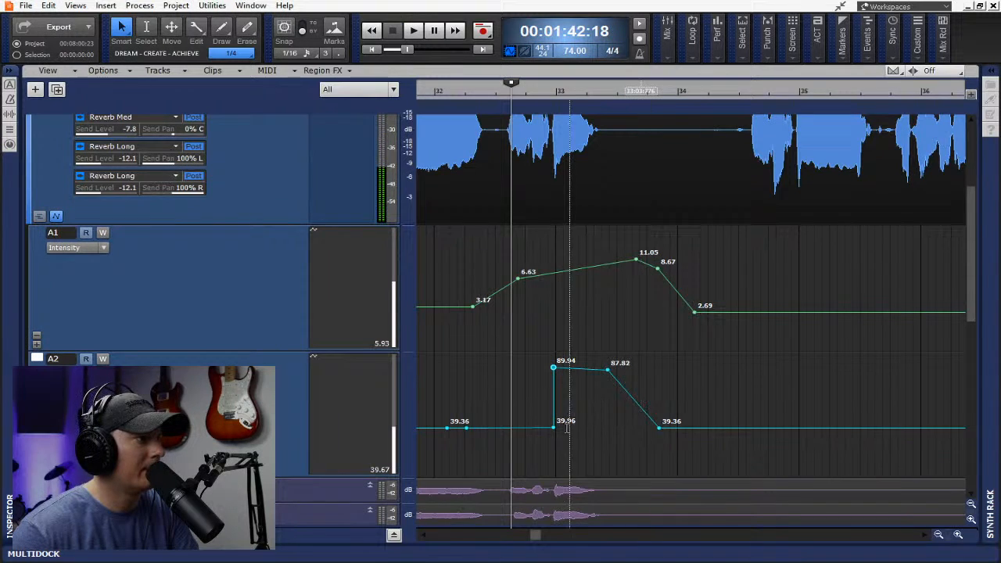
key("space")
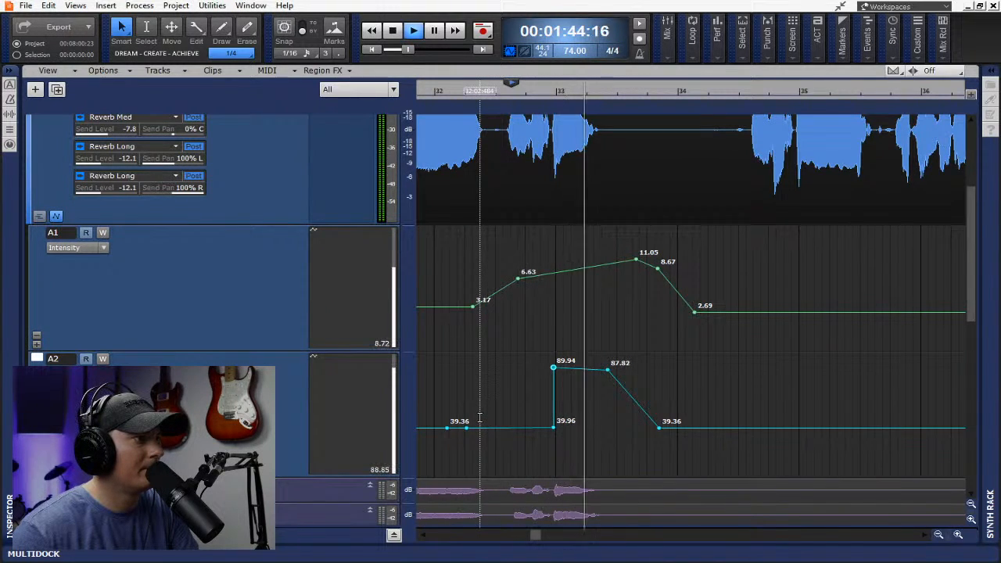
key("space")
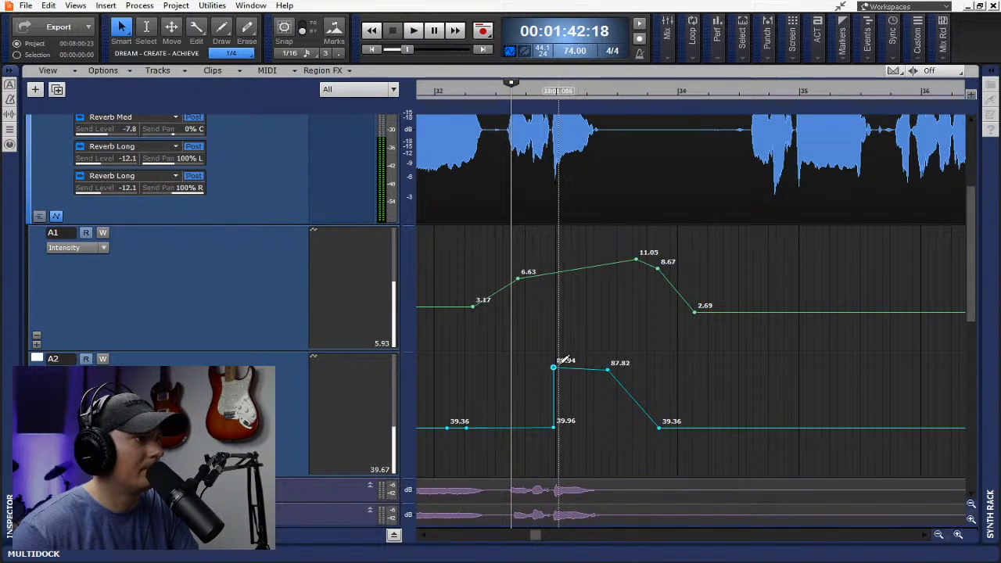
Move the Feed Amt jump from 39.44 to 89.94 to the end of the vocal phrase near bar 33.3, save, and audition it
left_click_drag(553, 366, 600, 368)
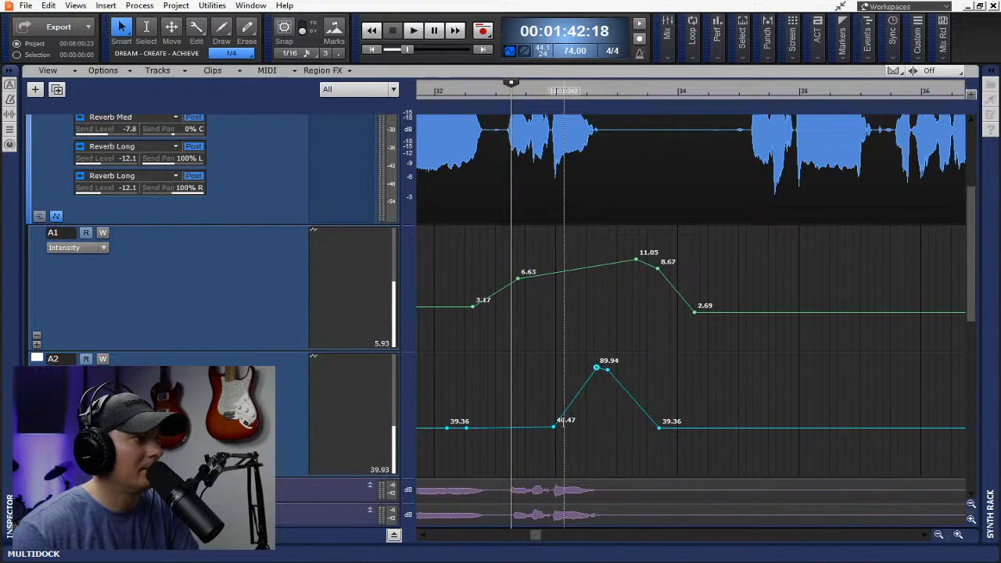
left_click_drag(552, 427, 597, 430)
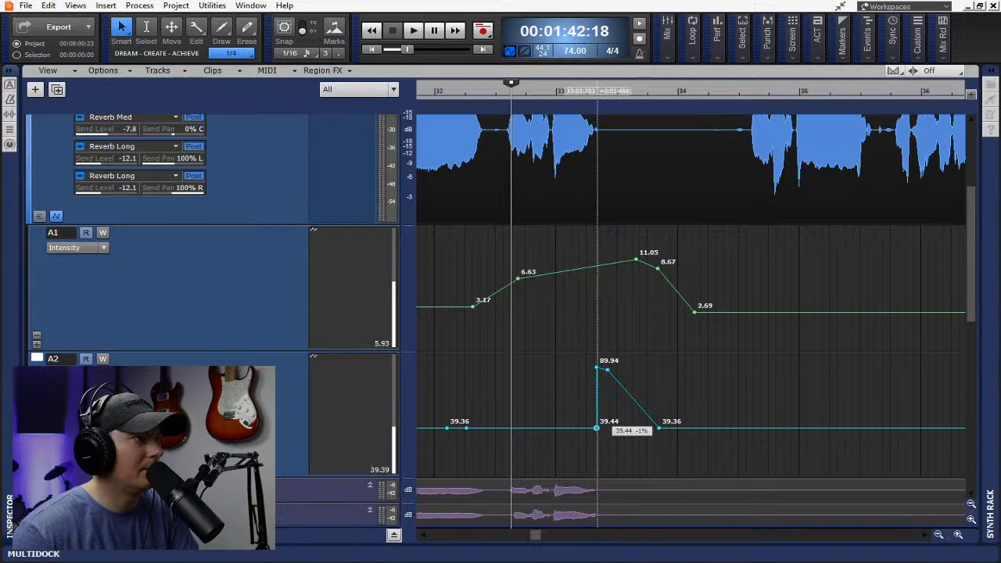
key("ctrl+s")
key("space")
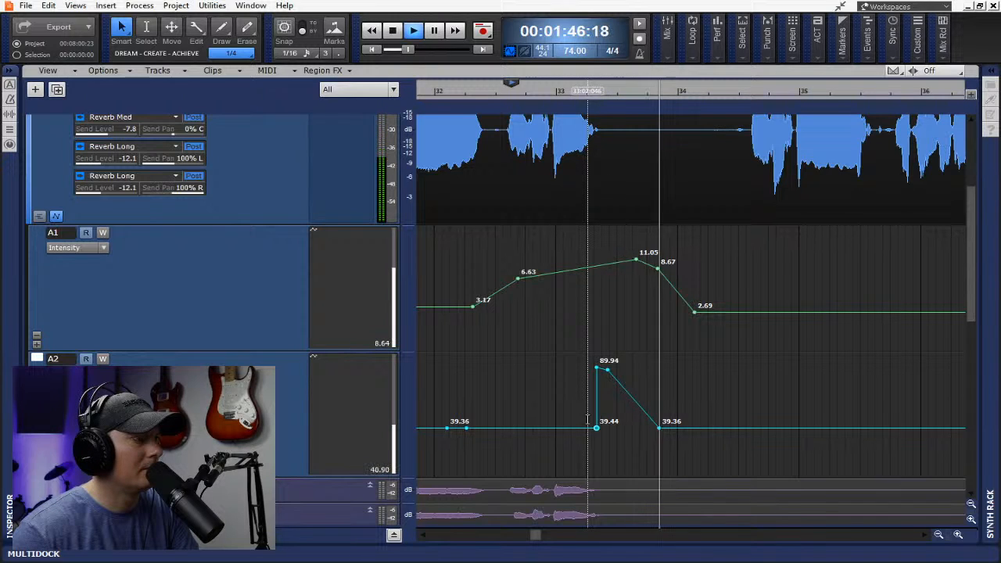
key("space")
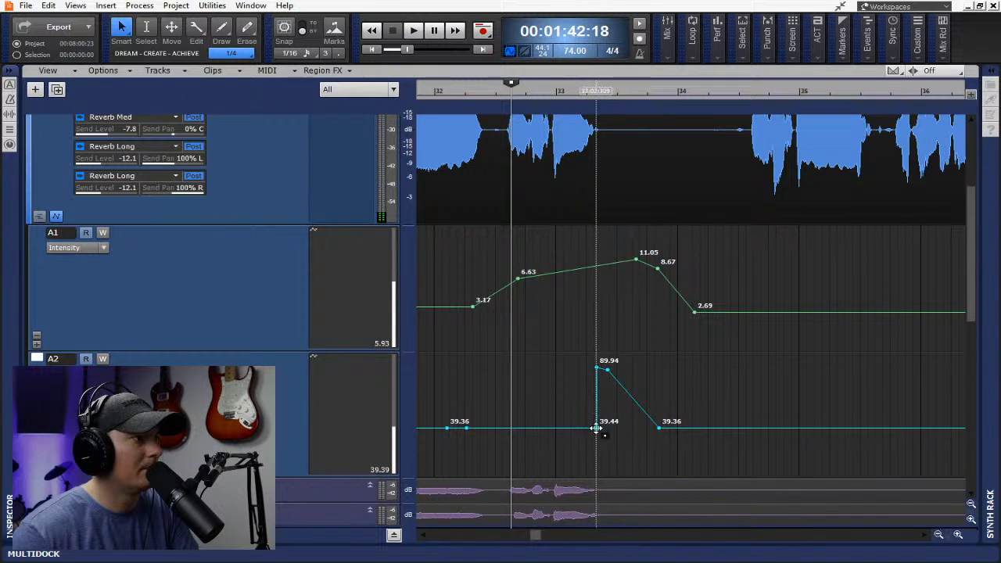
Move the lower Feed Amt jump node back to about bar 32.3 for a gradual rise to 89.94, save, and audition it
left_click_drag(596, 429, 466, 429)
key("ctrl+s")
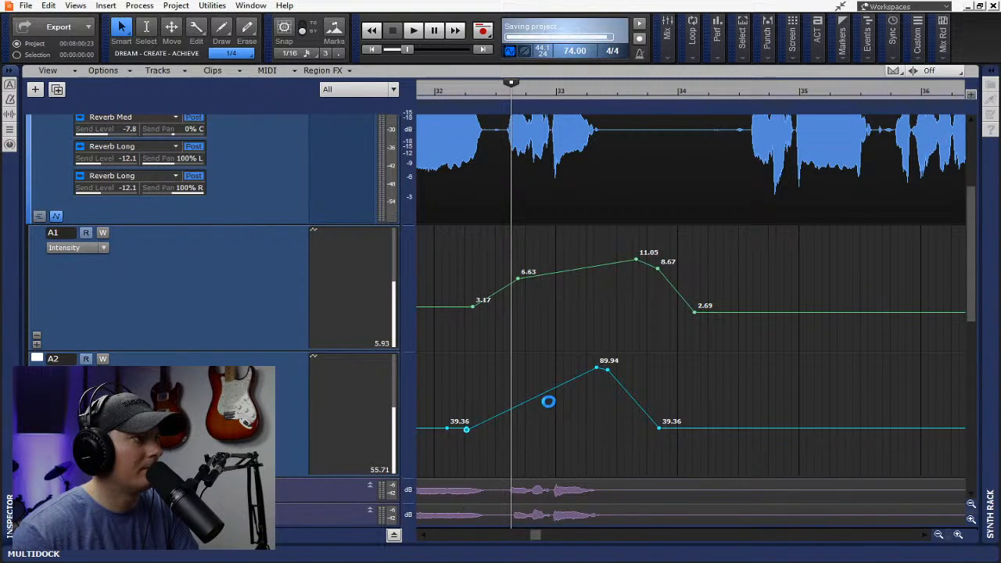
key("space")
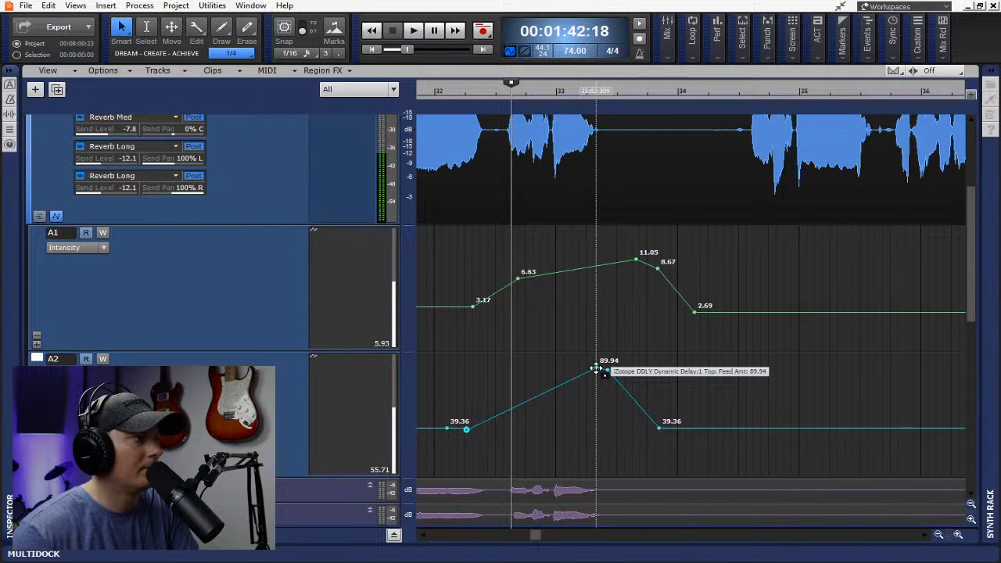
Remove the Feed Amt automation lane from under Lead Vocal 2 and audition the soloed phrase
scroll(597, 368, "up", 2)
scroll(596, 368, "down", 1)
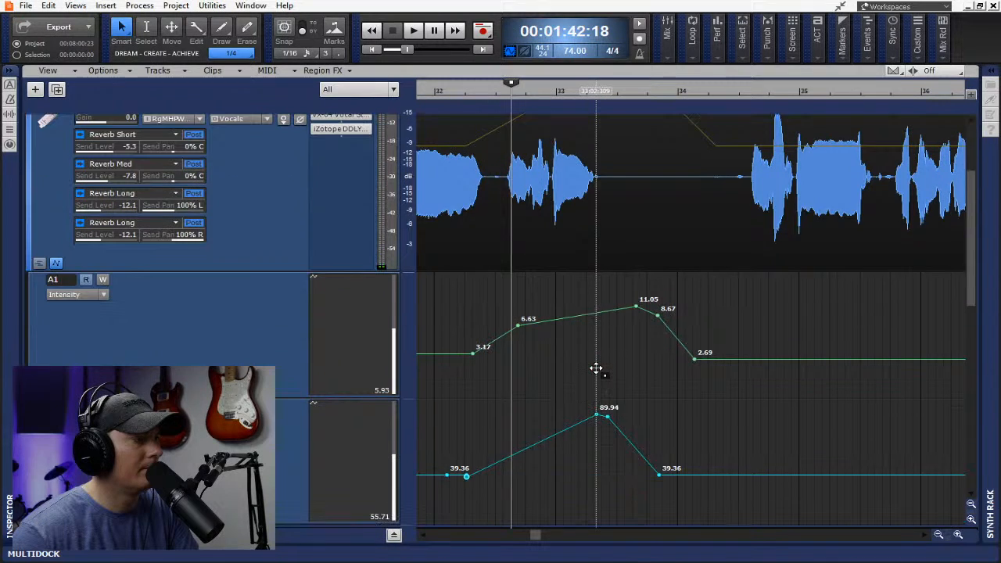
left_click(103, 422)
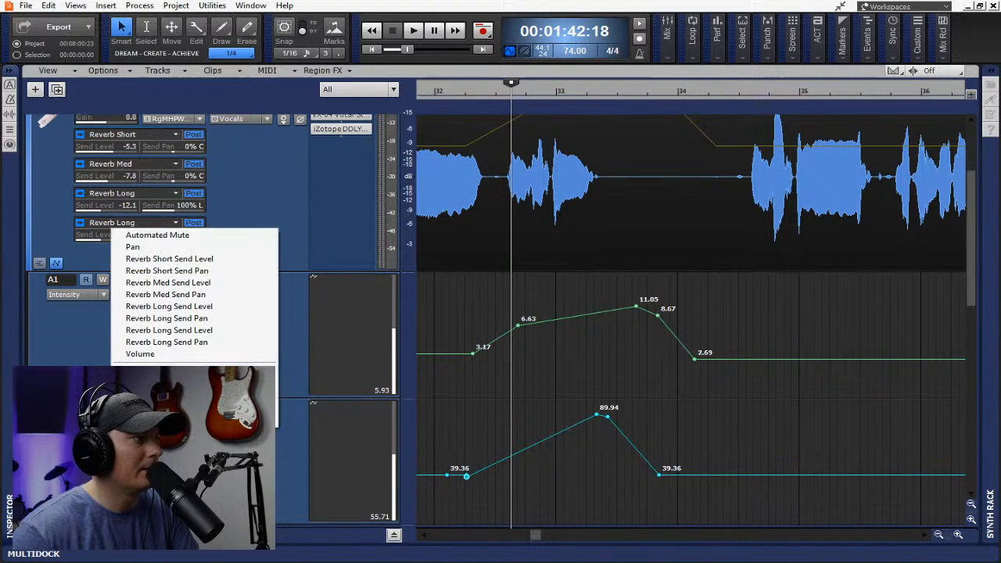
key("Escape")
left_click(120, 406)
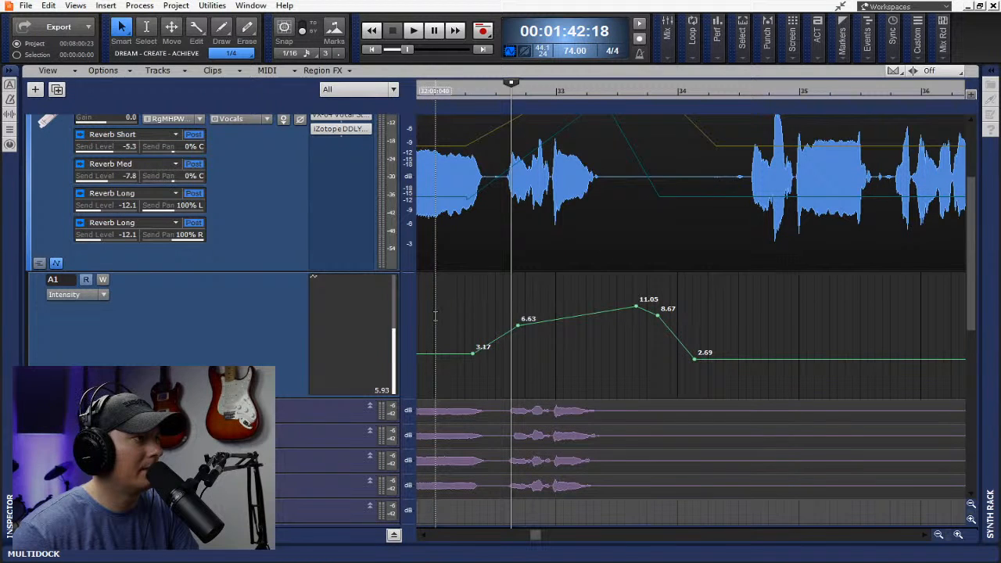
key("space")
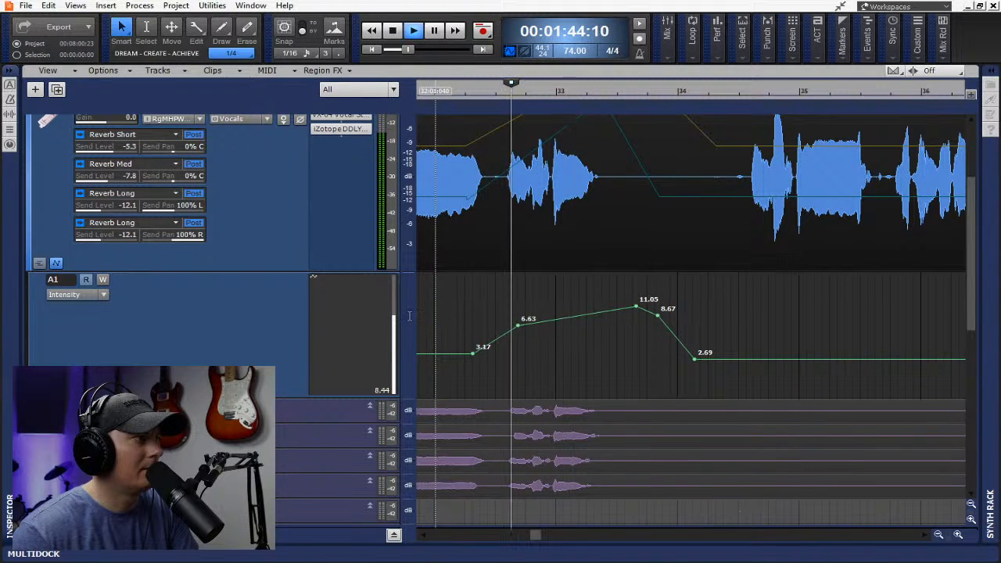
Show DDLY's Top: Feed Amt automation on the Lead Vocal 2 track and delete its envelope
scroll(286, 194, "up", 3)
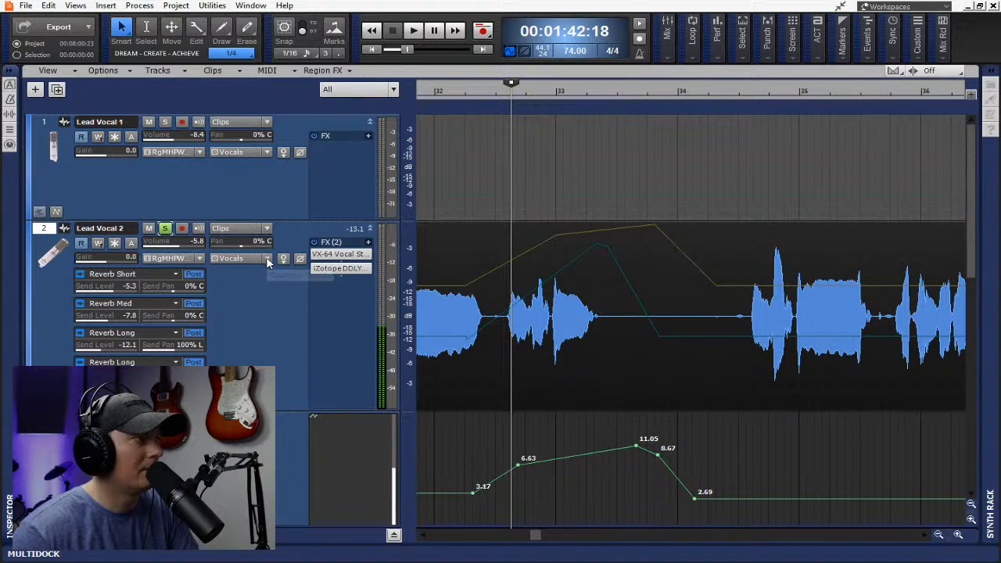
left_click(267, 229)
mouse_move(367, 271)
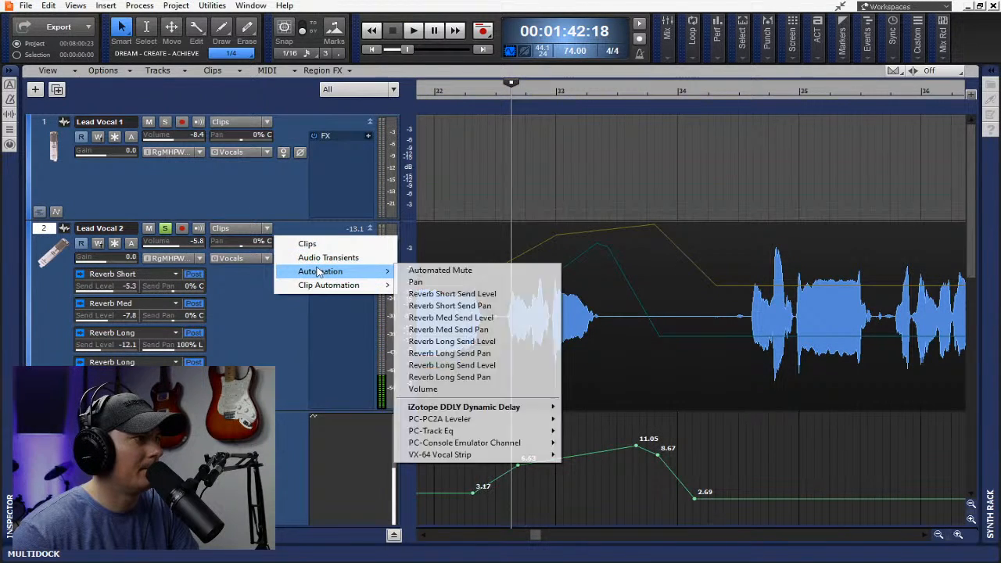
mouse_move(452, 412)
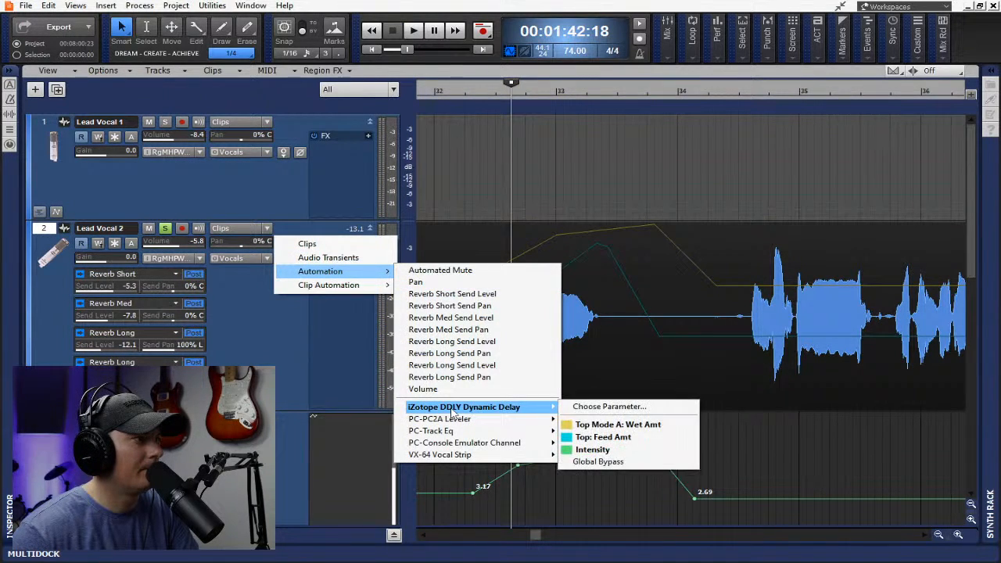
left_click(601, 438)
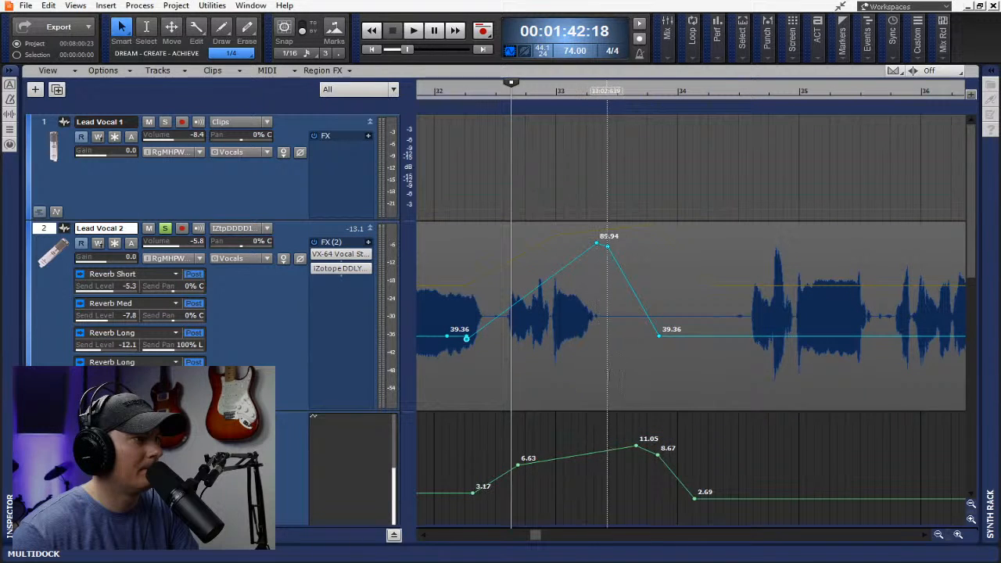
right_click(607, 246)
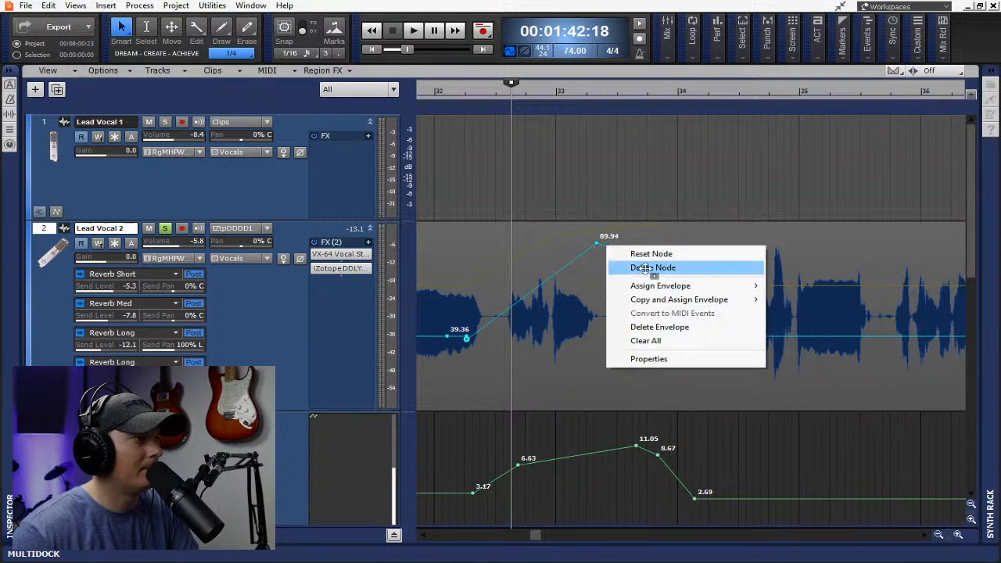
left_click(664, 327)
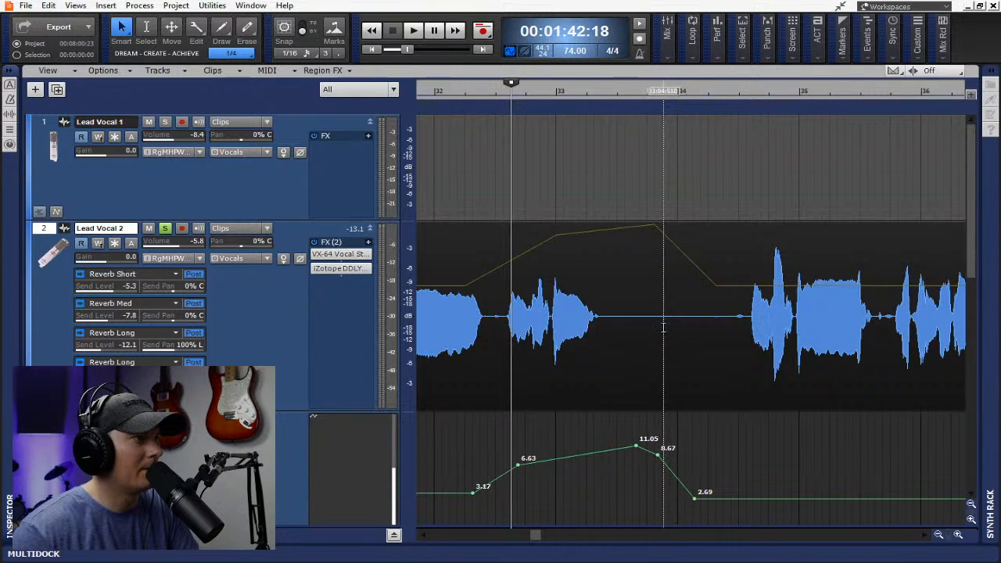
Show DDLY's Wet Amt automation on the Lead Vocal 2 track and delete its envelope
left_click(266, 229)
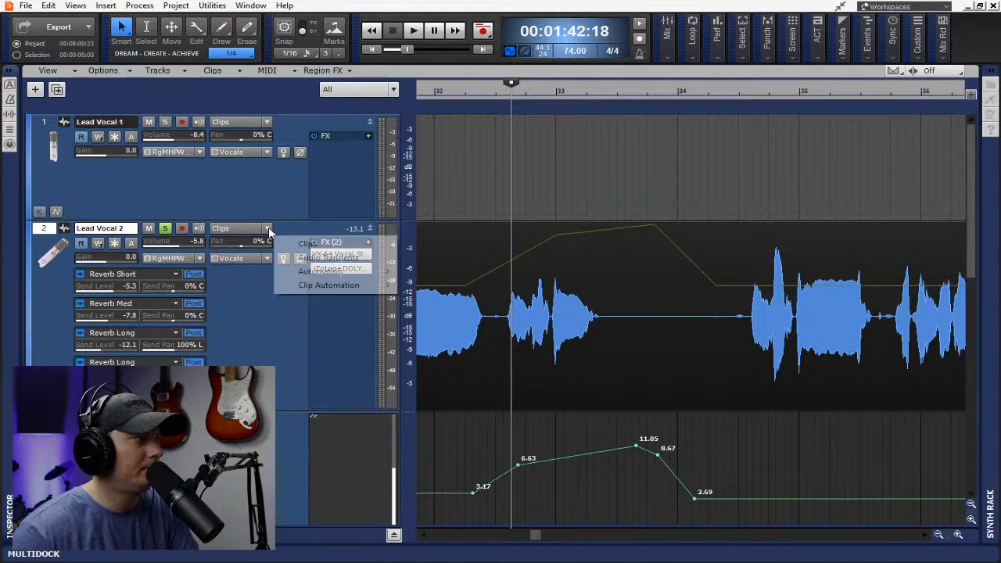
mouse_move(340, 278)
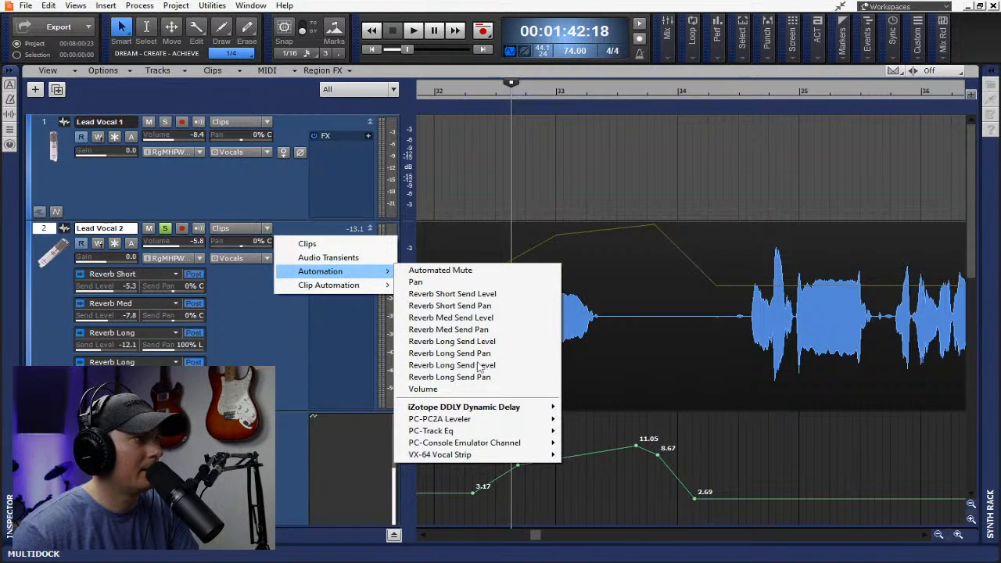
mouse_move(501, 407)
left_click(601, 427)
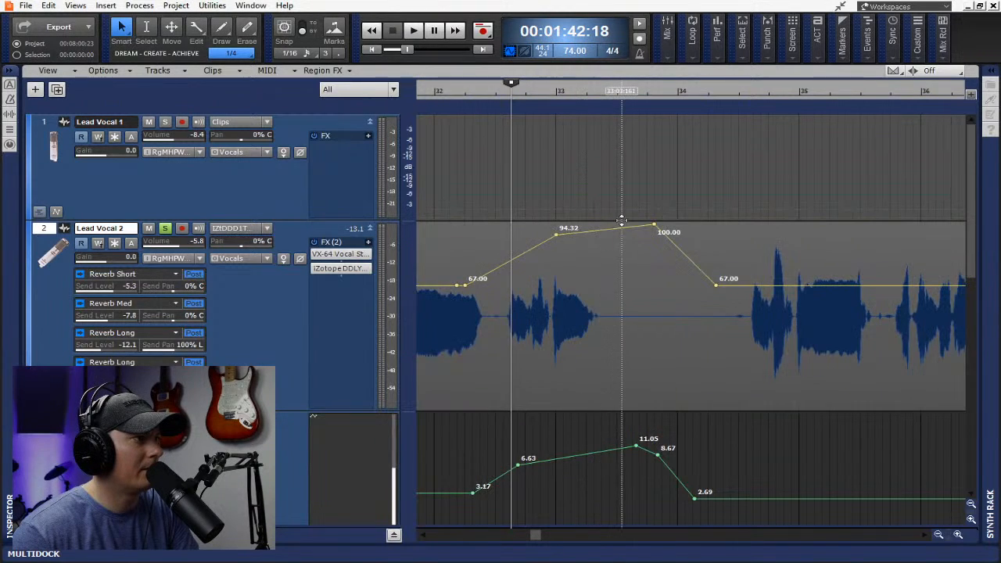
right_click(627, 227)
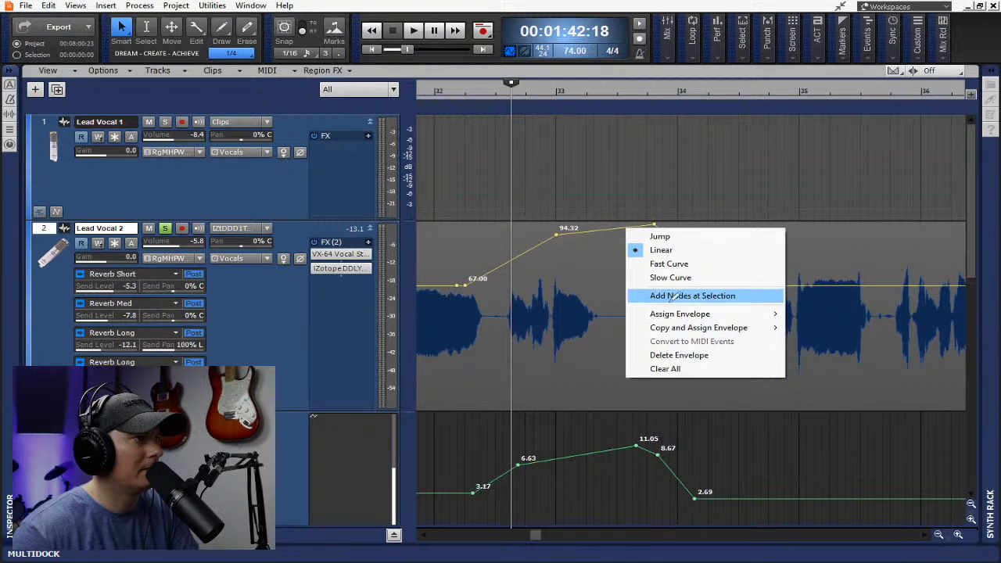
left_click(674, 354)
Hide Lead Vocal 2's automation lane and duplicate the track once as track 3, with its properties, effects and sends but without events
scroll(514, 375, "down", 3)
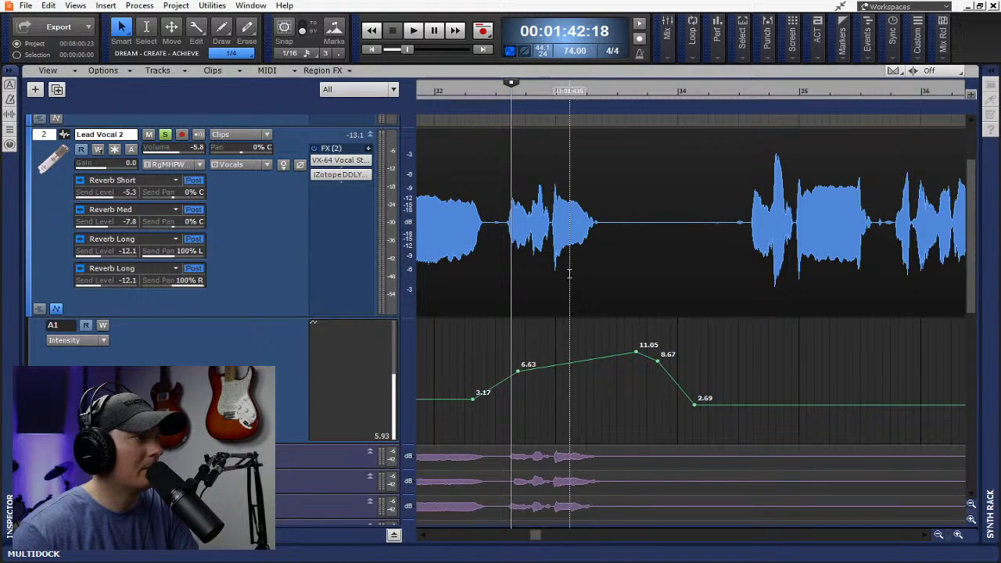
scroll(557, 270, "up", 3)
scroll(560, 277, "down", 5)
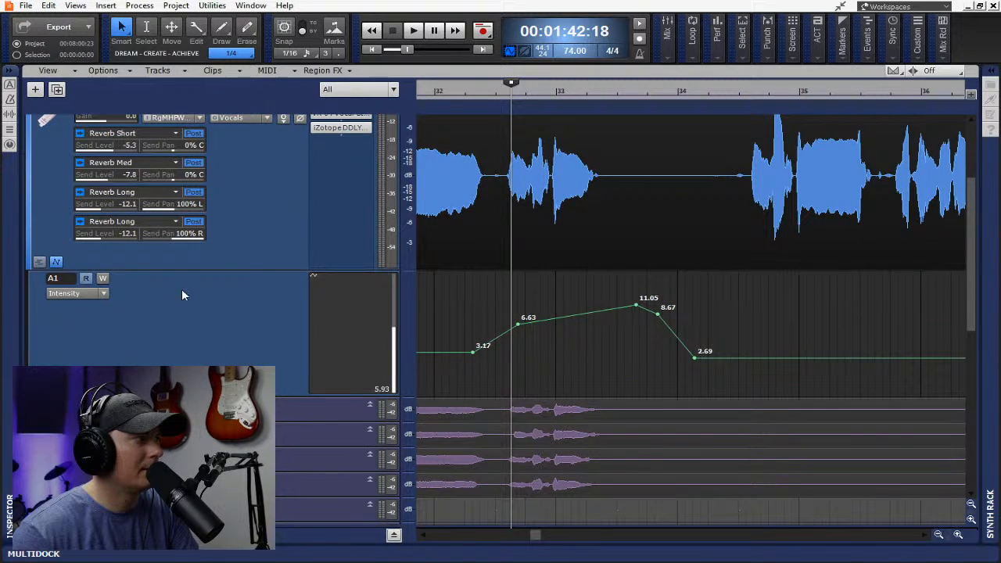
scroll(233, 254, "up", 2)
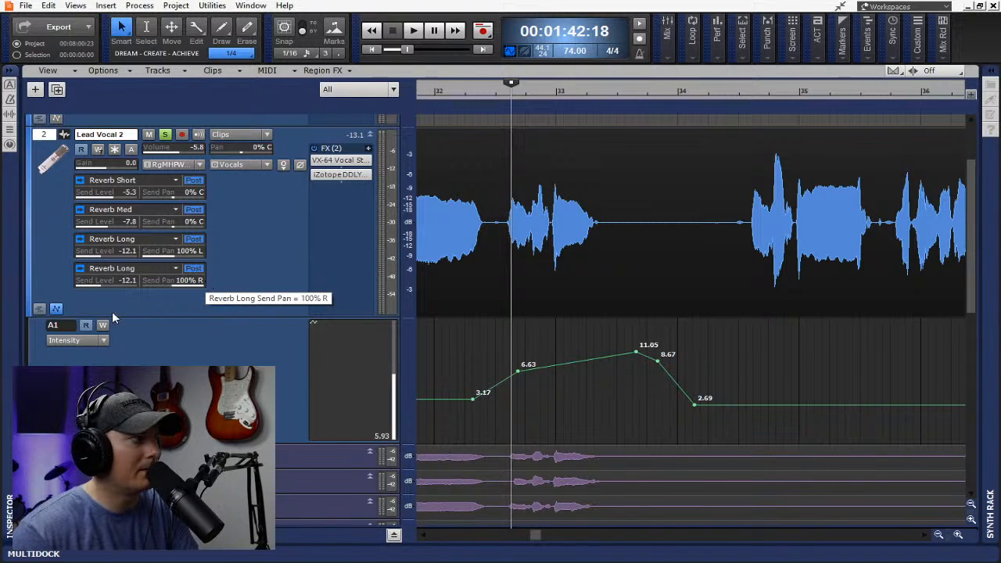
left_click(56, 309)
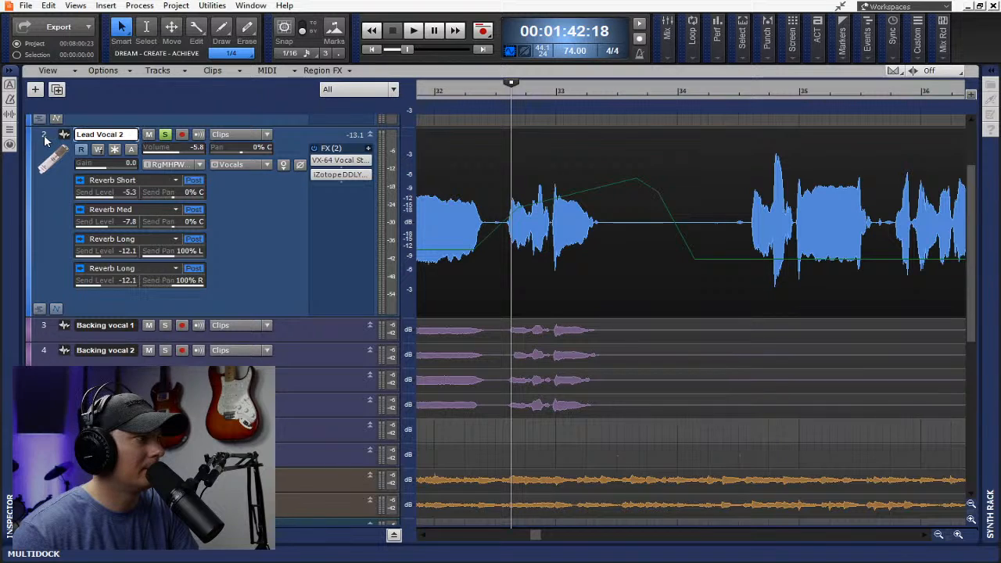
right_click(44, 139)
mouse_move(88, 188)
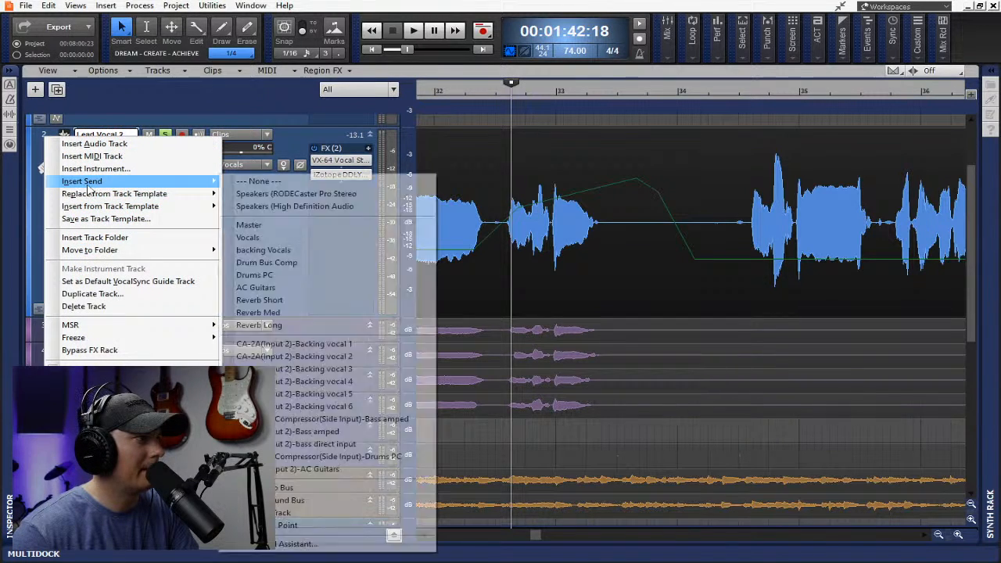
left_click(95, 296)
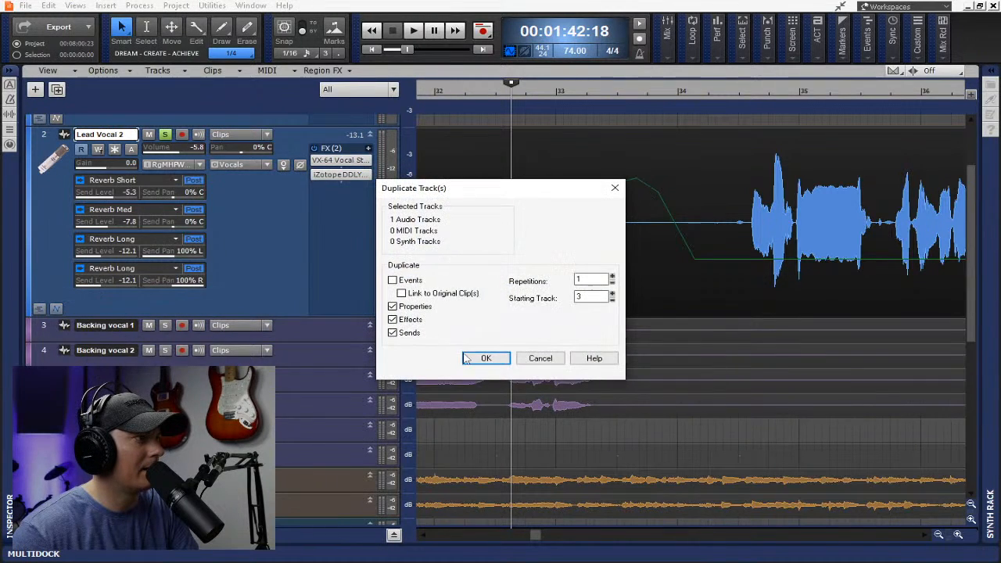
left_click(485, 358)
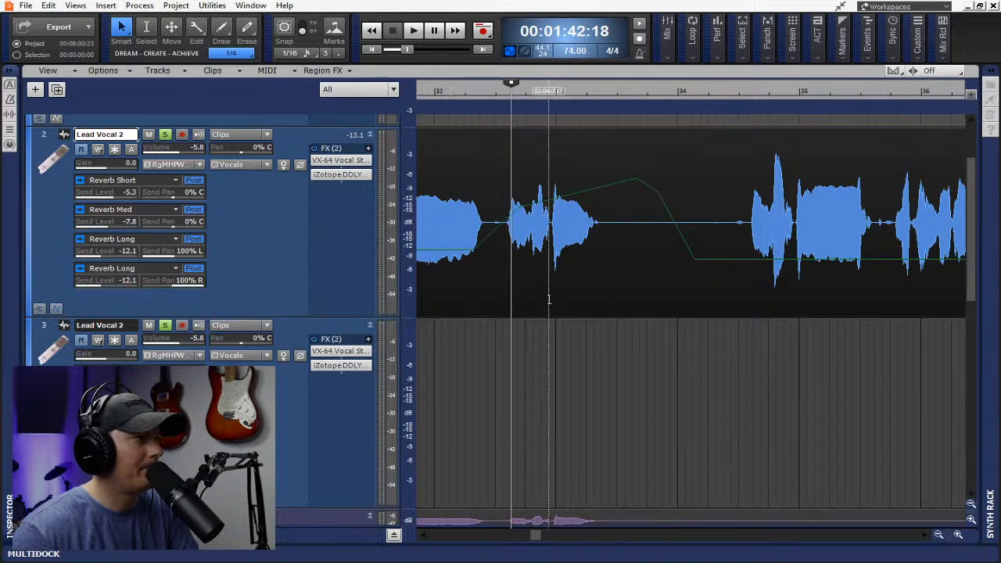
Copy the last sung word, around bars 33 to 33.4, from Lead Vocal 2 to the duplicate track and save
left_click_drag(551, 258, 602, 266)
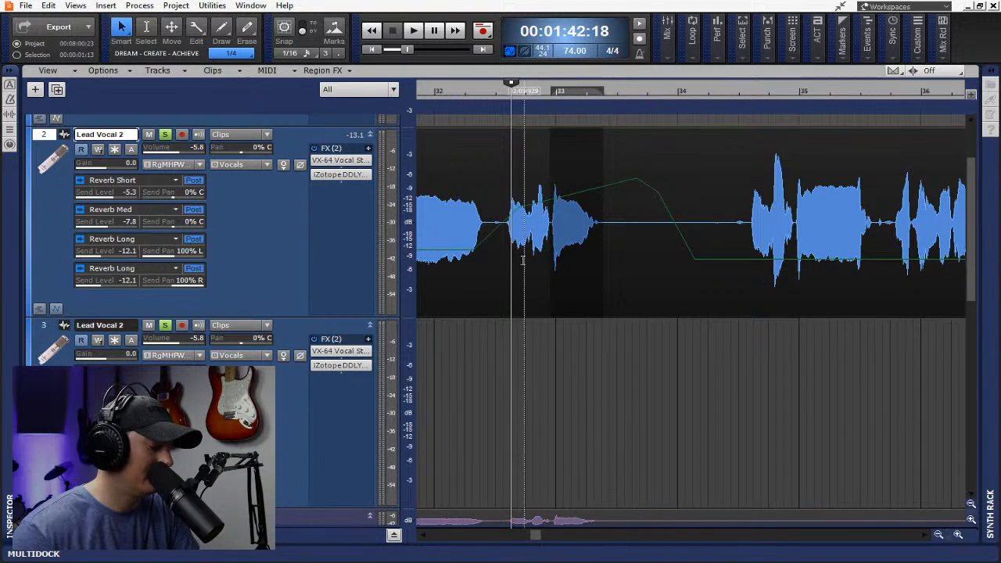
left_click_drag(565, 207, 577, 357)
key("ctrl+s")
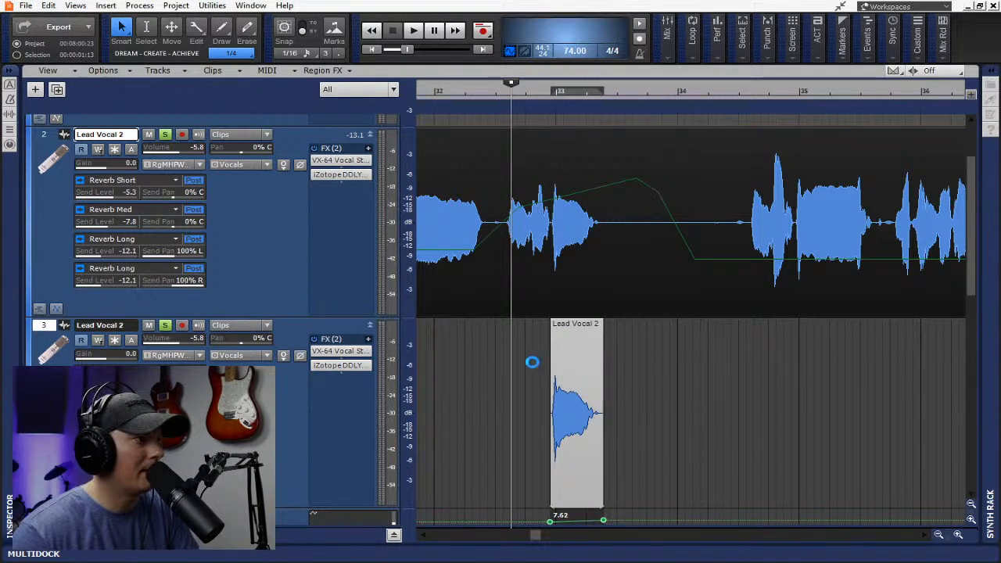
Set the duplicate track's volume to -16.8 and its Reverb Long sends to -5.0 and -5.2, save, and audition it with the original
scroll(438, 395, "down", 1)
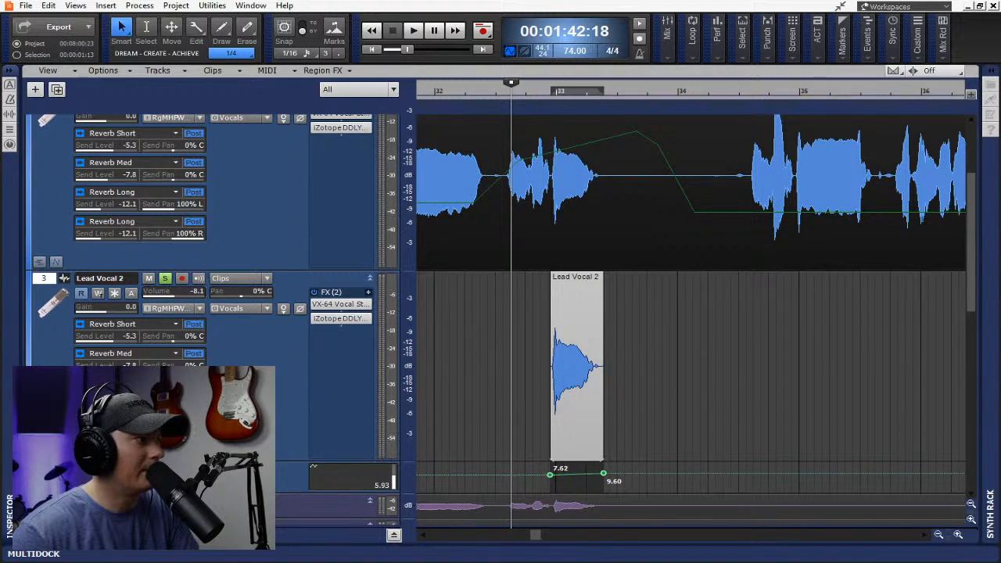
key("ctrl+s")
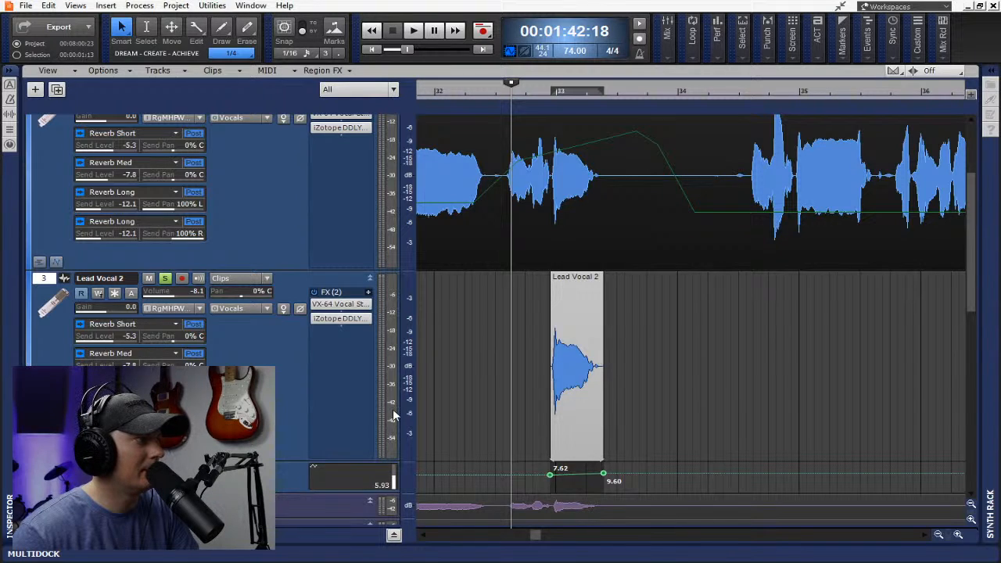
key("space")
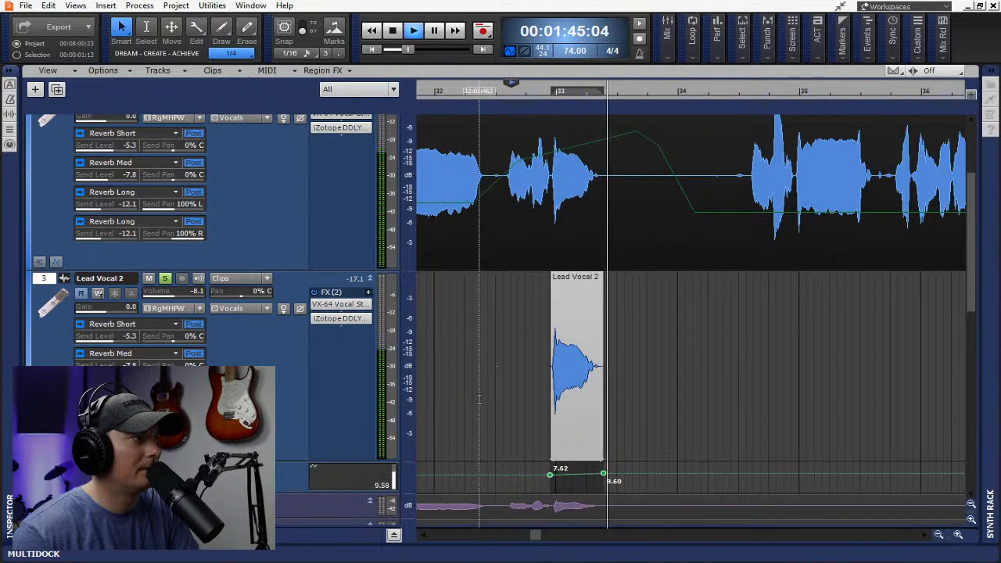
key("space")
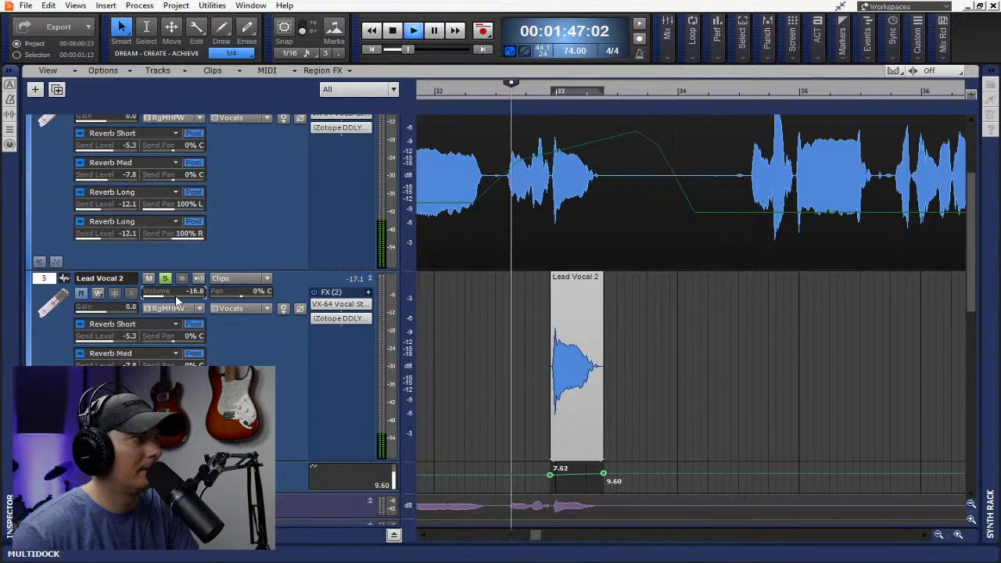
key("space")
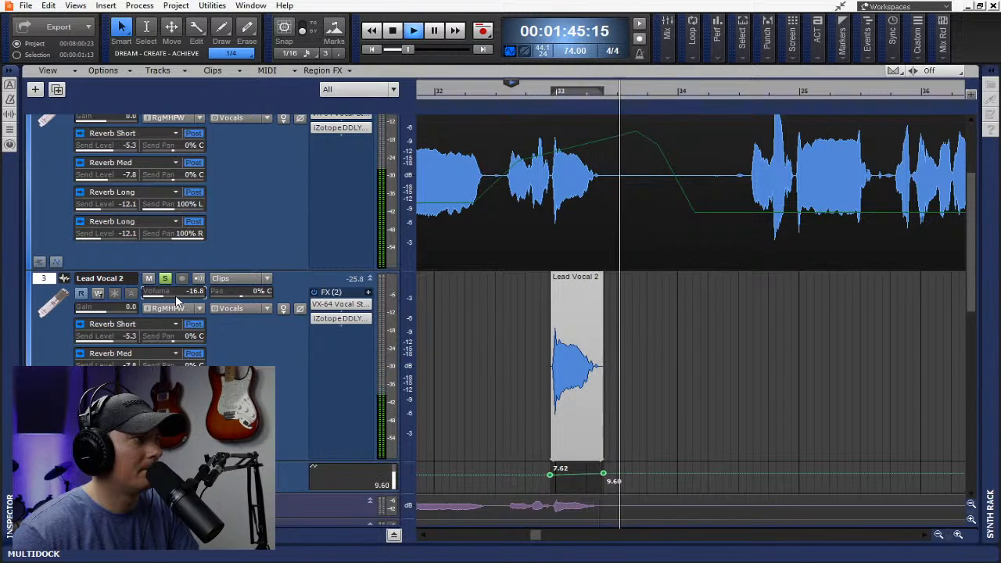
key("space")
Unsolo the original Lead Vocal 2 track and audition the duplicate on its own
scroll(622, 378, "down", 1)
scroll(622, 378, "down", 1)
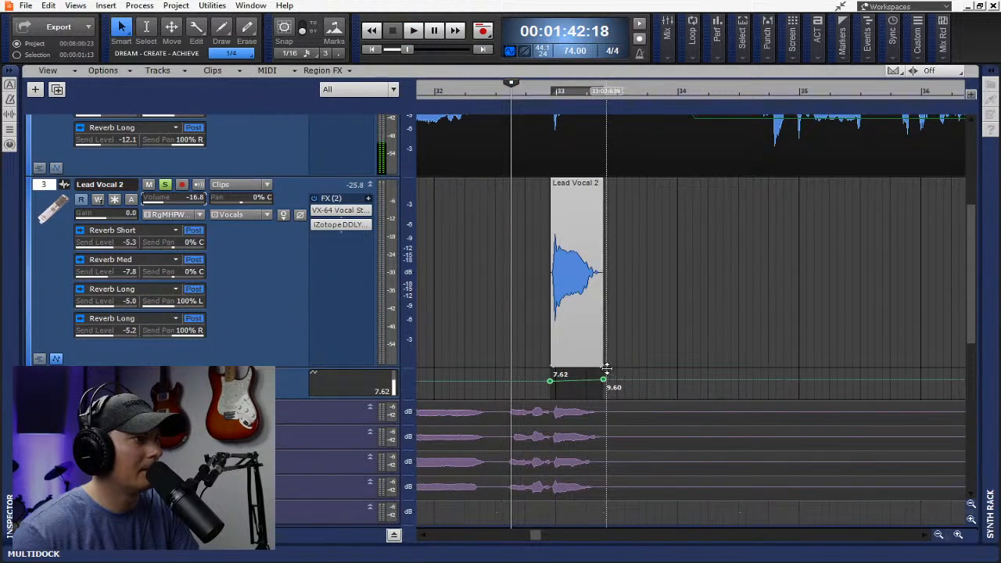
scroll(298, 317, "up", 3)
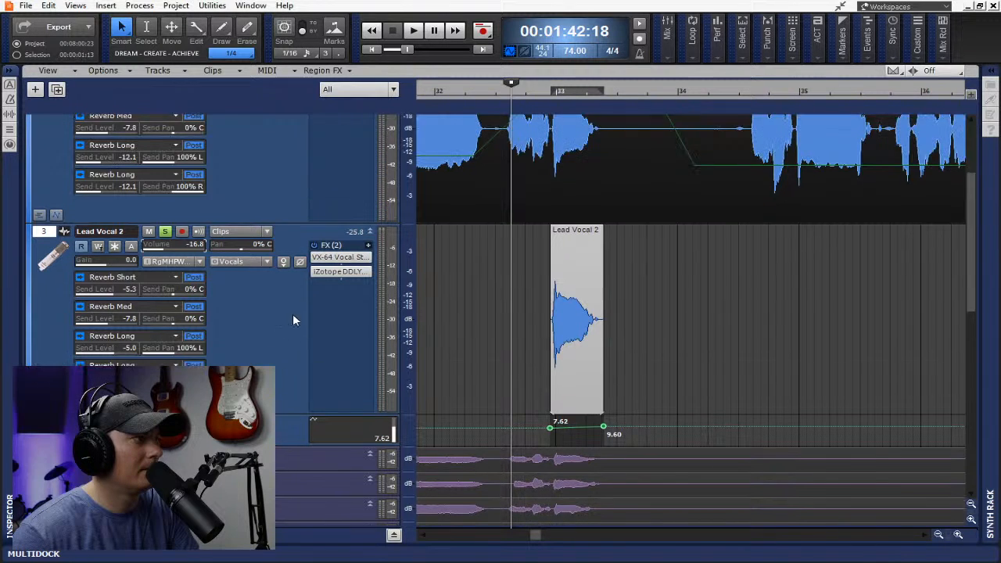
left_click(169, 134)
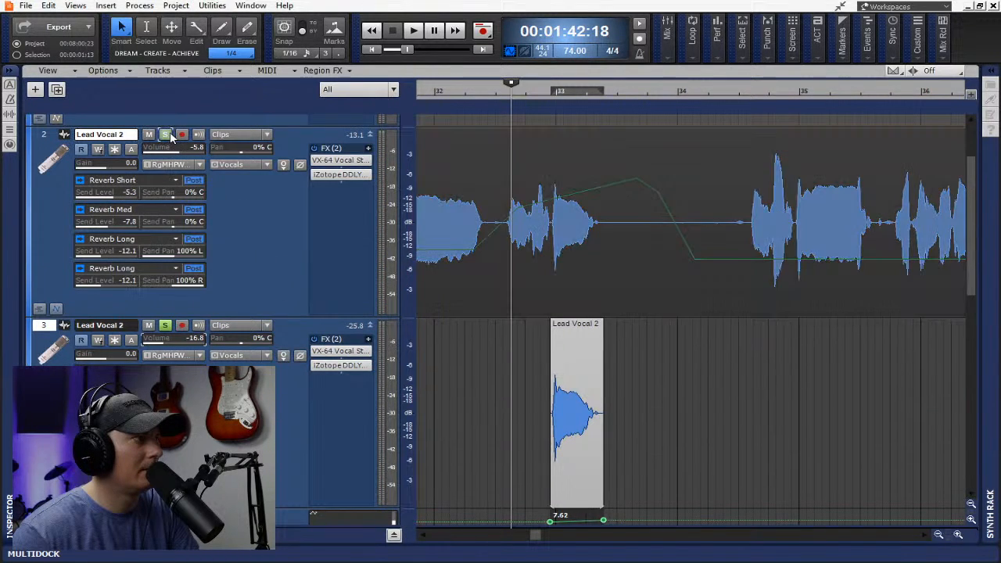
key("space")
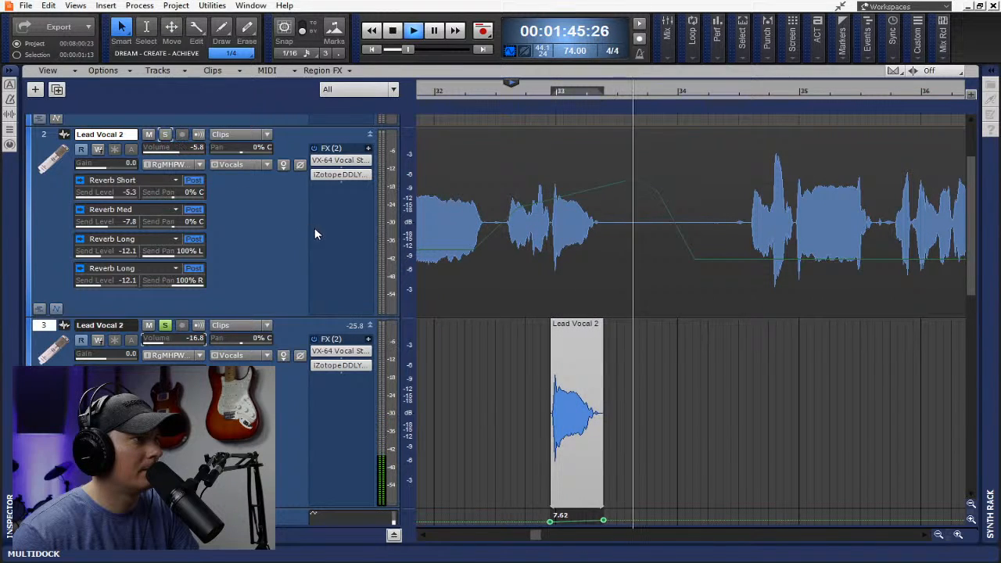
key("space")
Open iZotope DDLY on the duplicate Lead Vocal 2 track and raise its Intensity
scroll(525, 299, "down", 4)
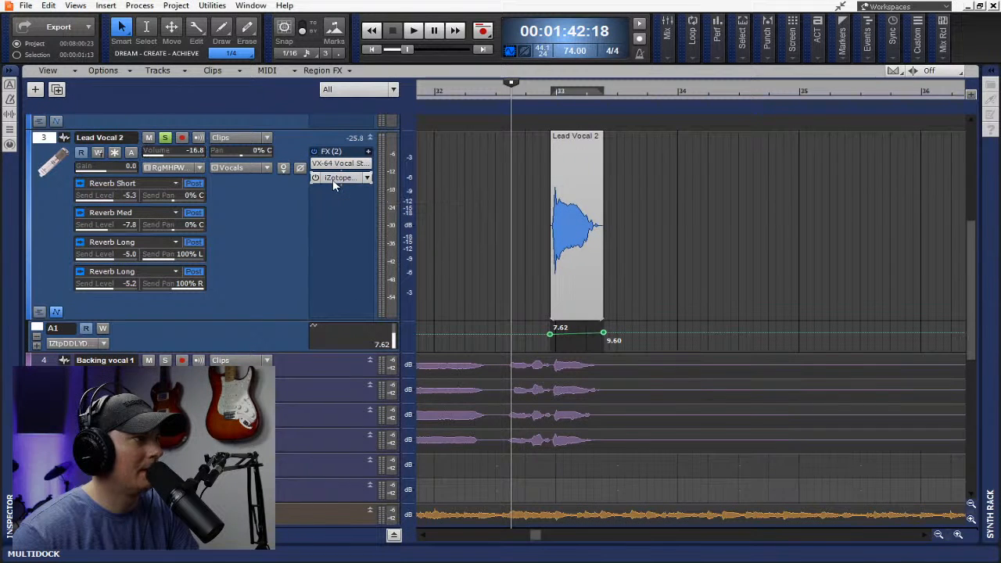
double_click(333, 180)
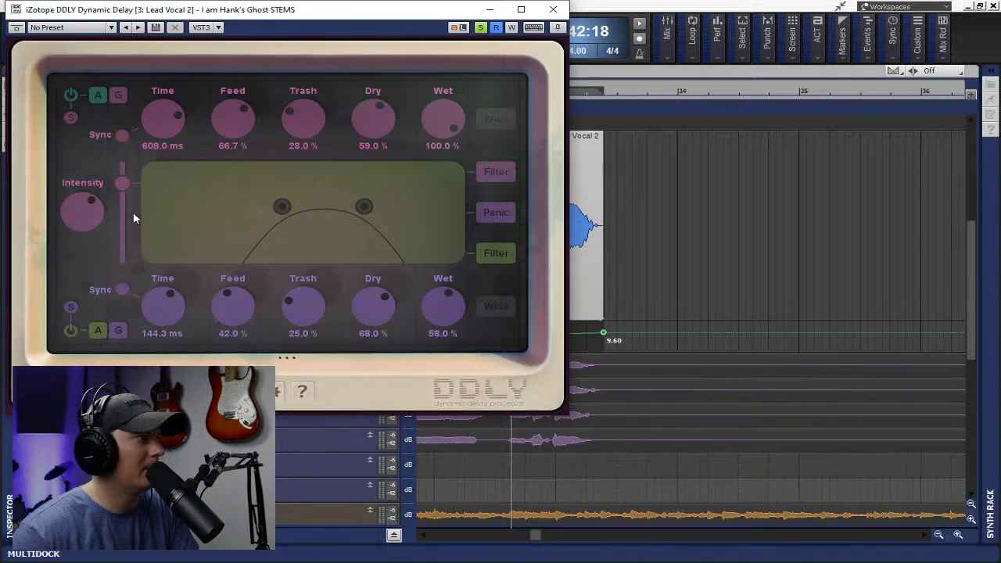
left_click_drag(77, 215, 93, 217)
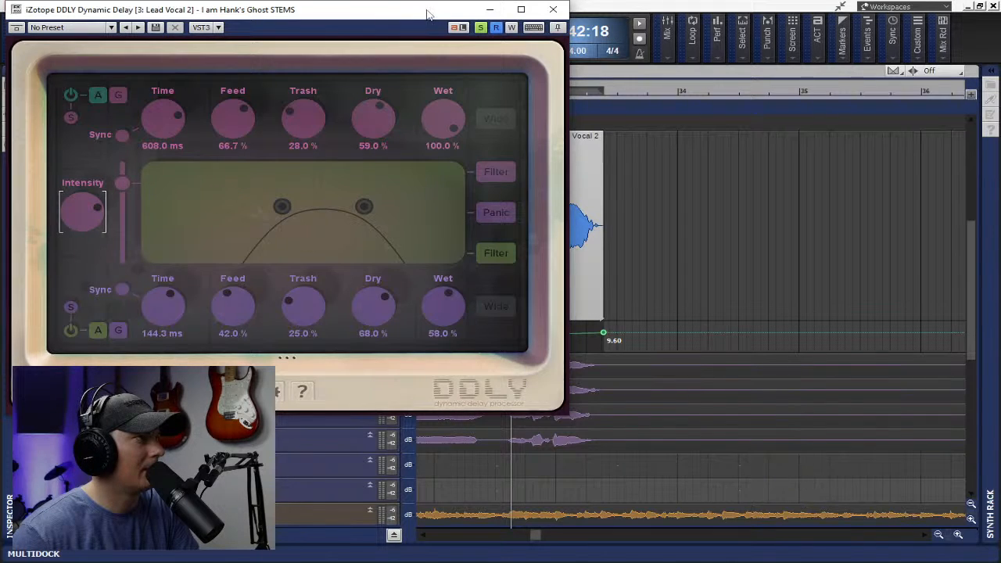
Select a time range around the copied word, about bar 32.8 to 33.6, and play it as a loop
left_click_drag(427, 14, 442, 266)
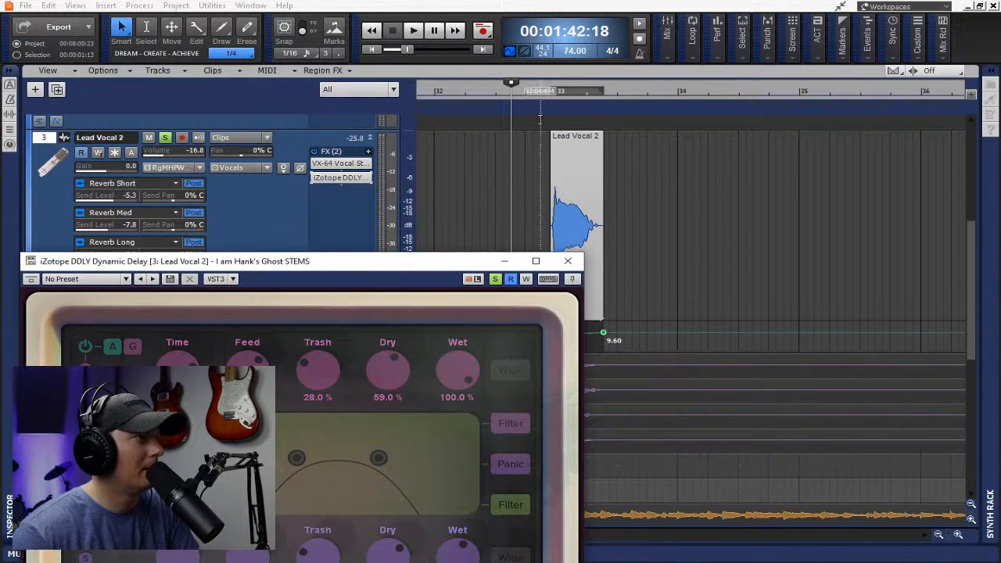
left_click_drag(530, 96, 637, 102)
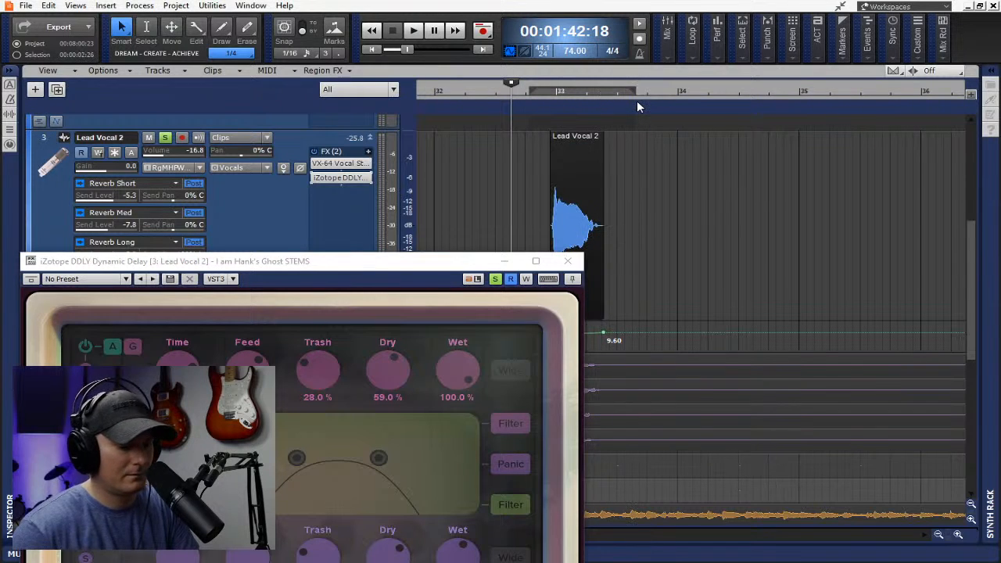
key("space")
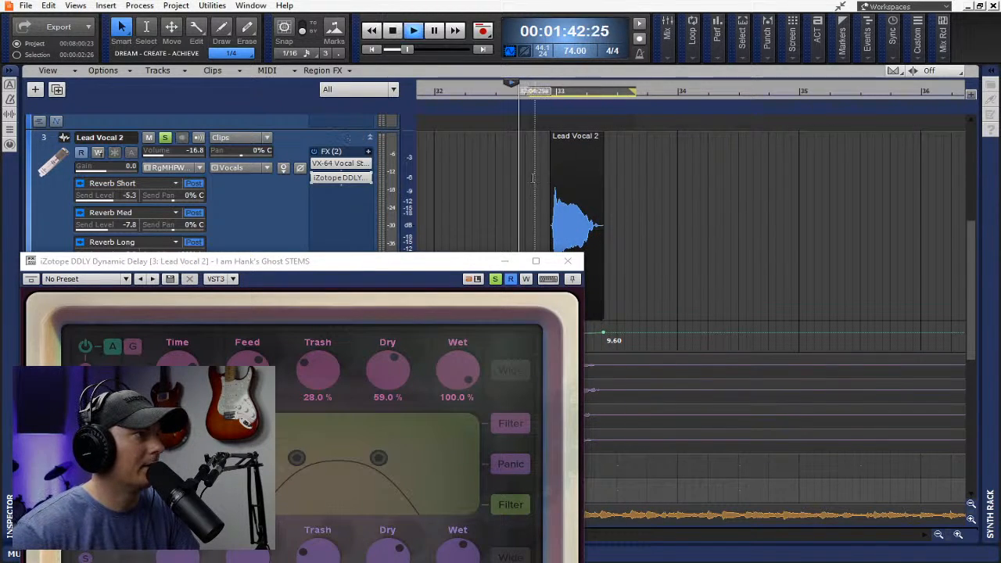
left_click_drag(422, 266, 391, 72)
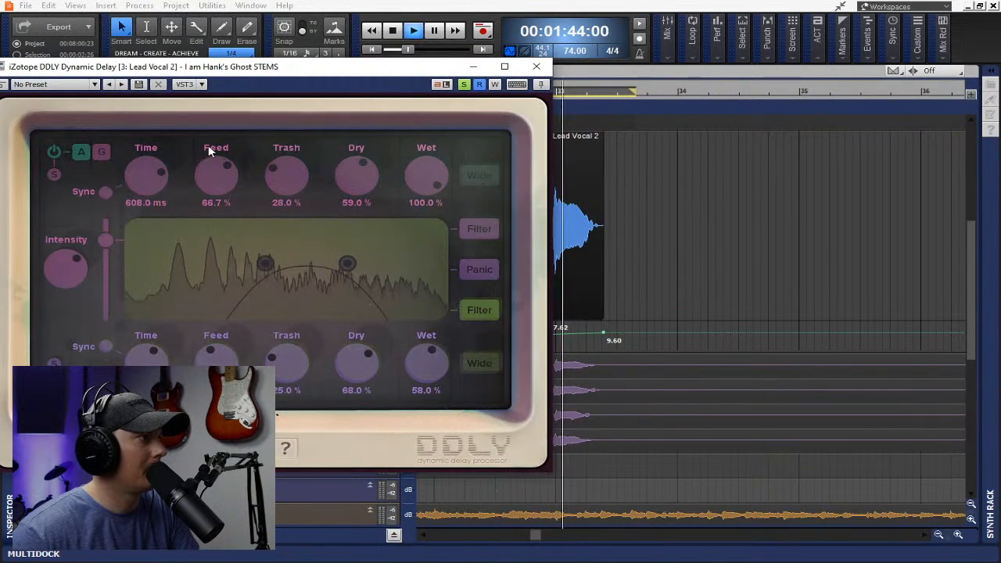
Sync DDLY's upper delay to the host tempo and widen the delay filter band, with the high cutoff at about 6329 Hz
left_click(107, 193)
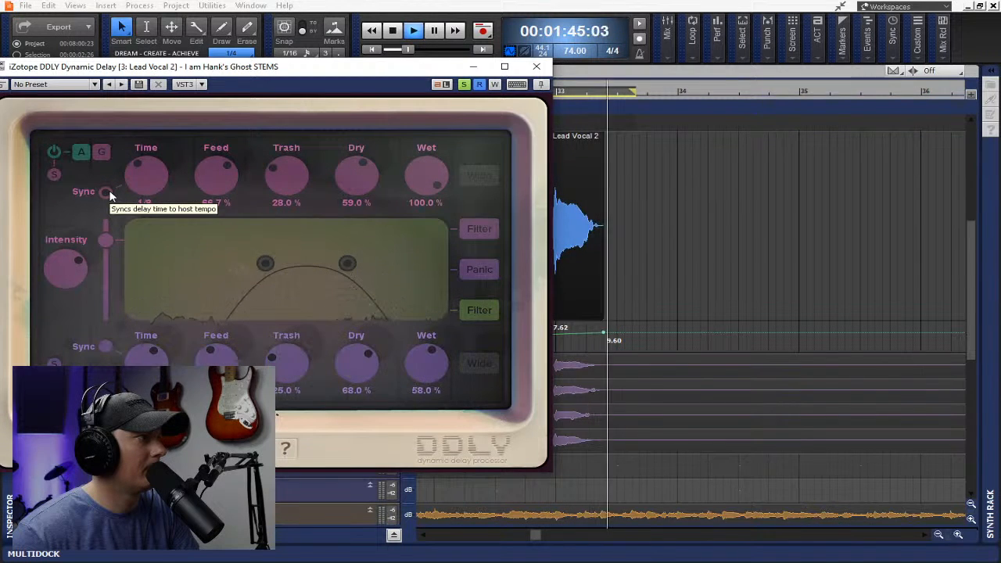
left_click_drag(260, 267, 232, 264)
left_click_drag(346, 270, 376, 266)
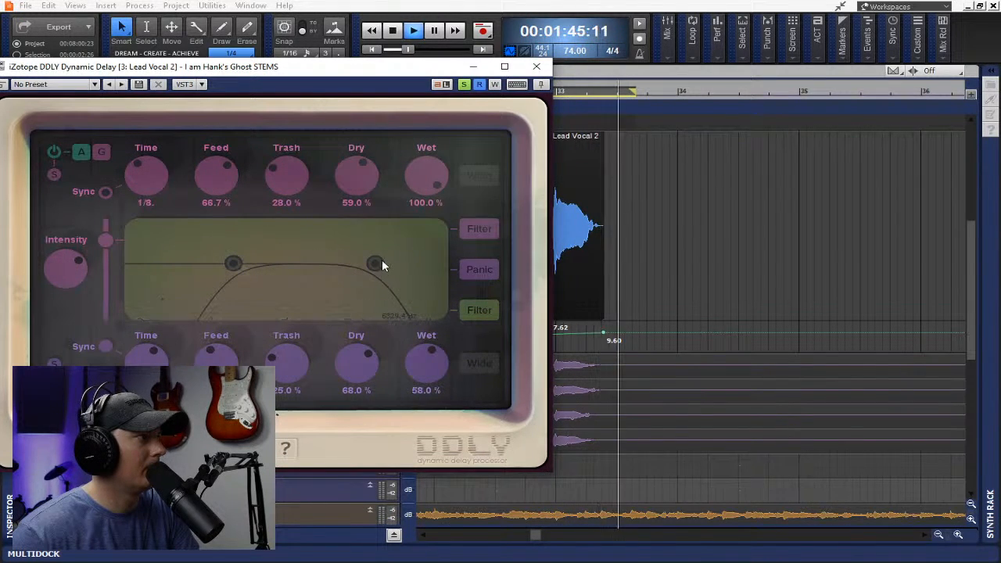
Set Dry to 0.0 % on both DDLY delays, the lower delay's Wet to 84.0 % and the upper delay's Feed to 74.7 %
left_click_drag(357, 197, 339, 179)
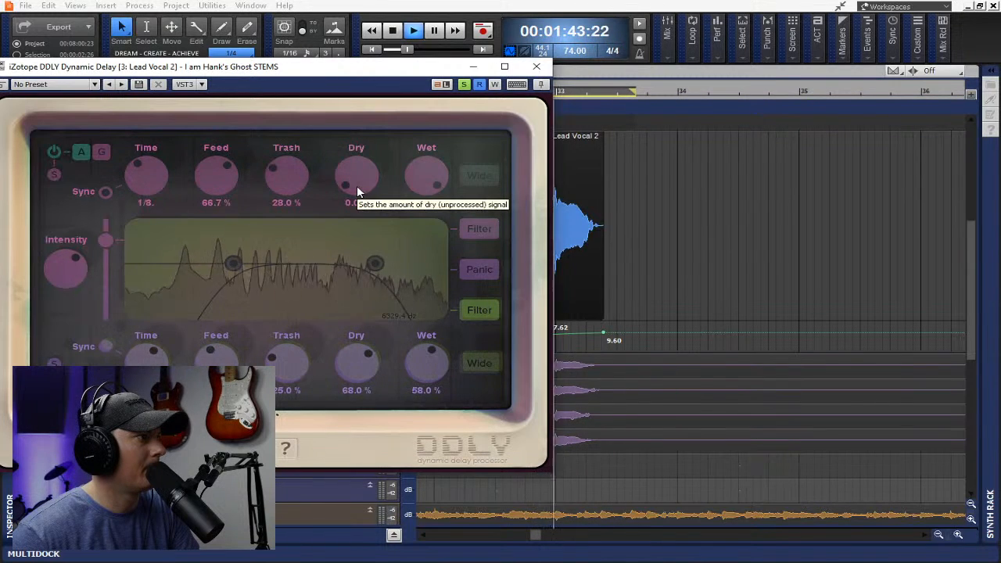
left_click_drag(353, 349, 356, 397)
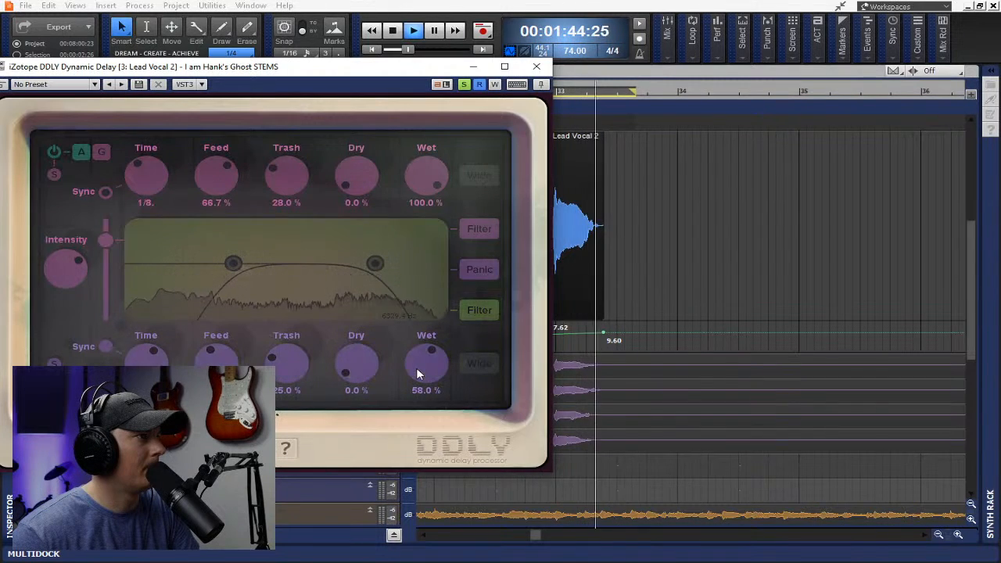
left_click_drag(415, 362, 412, 351)
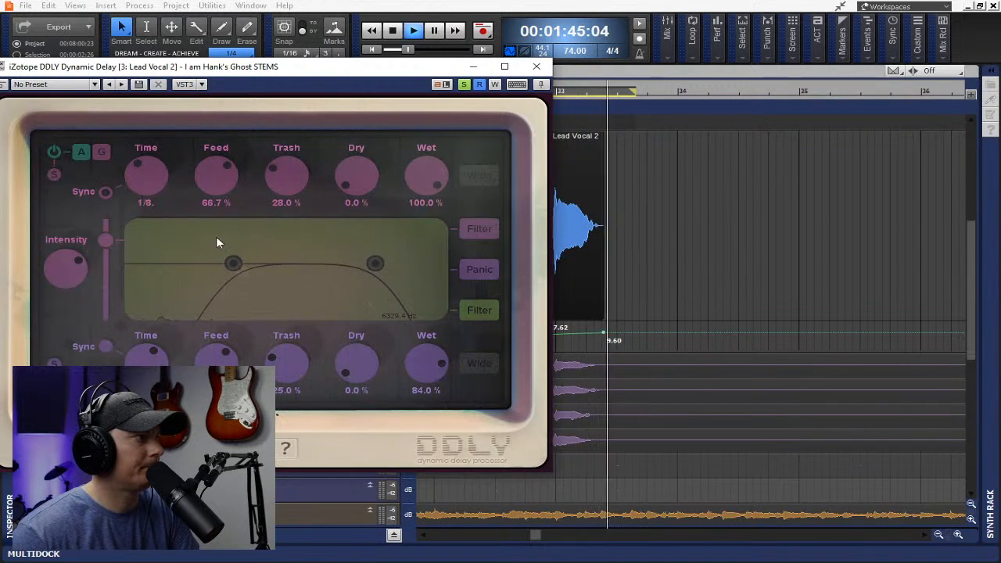
left_click_drag(203, 179, 202, 177)
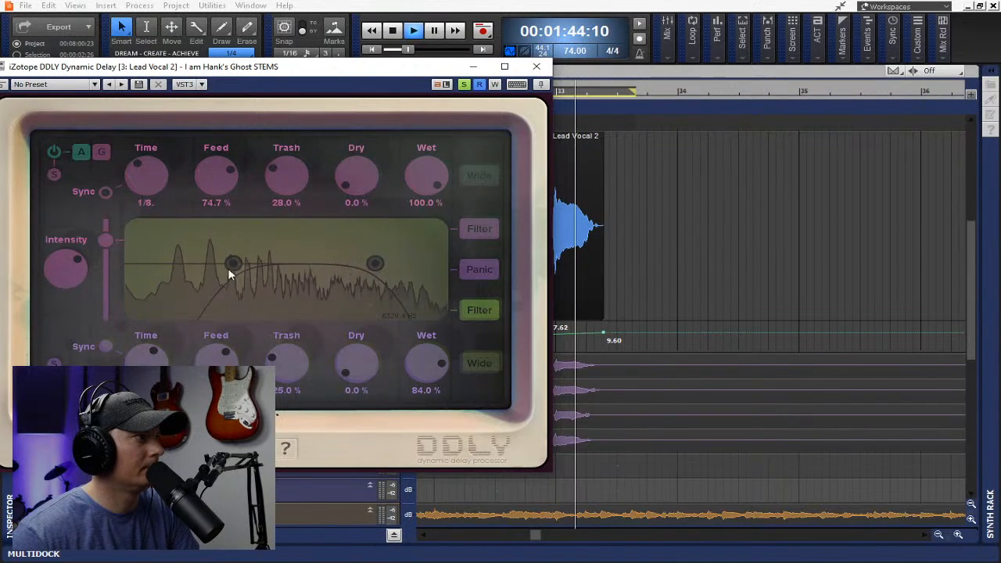
Set the lower DDLY delay's Trash to 49.0 % and take the upper delay off host tempo sync
left_click_drag(275, 359, 273, 346)
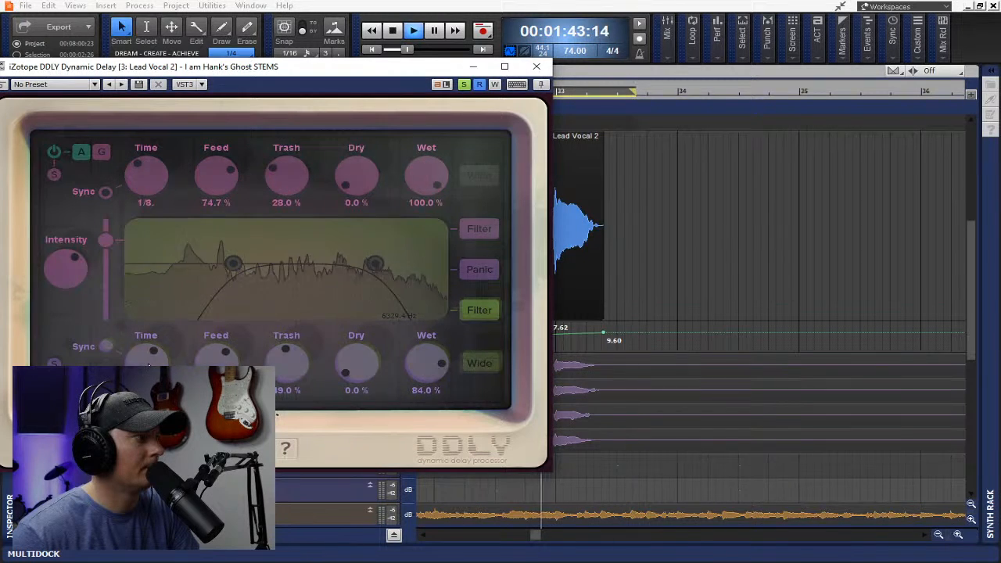
left_click(106, 193)
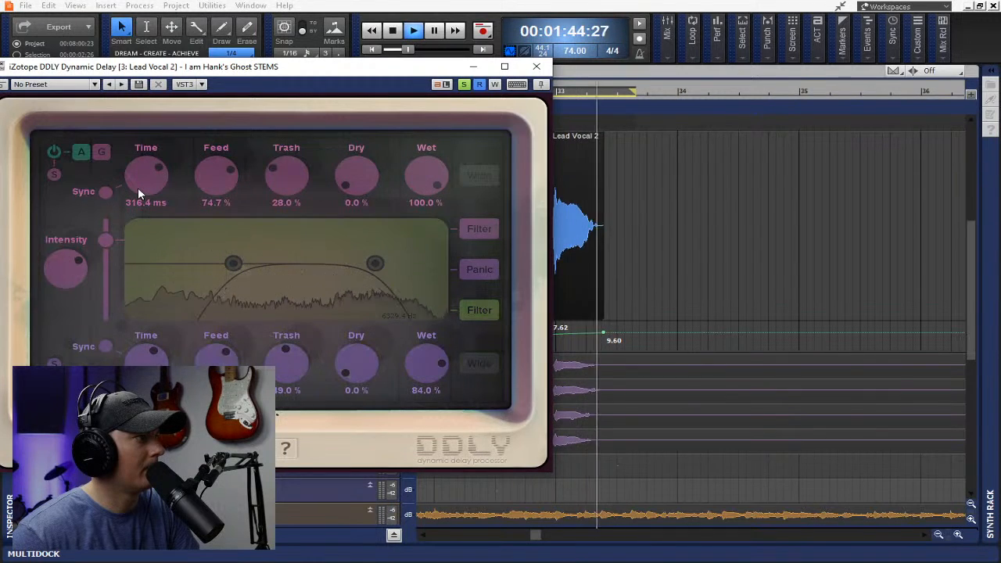
key("space")
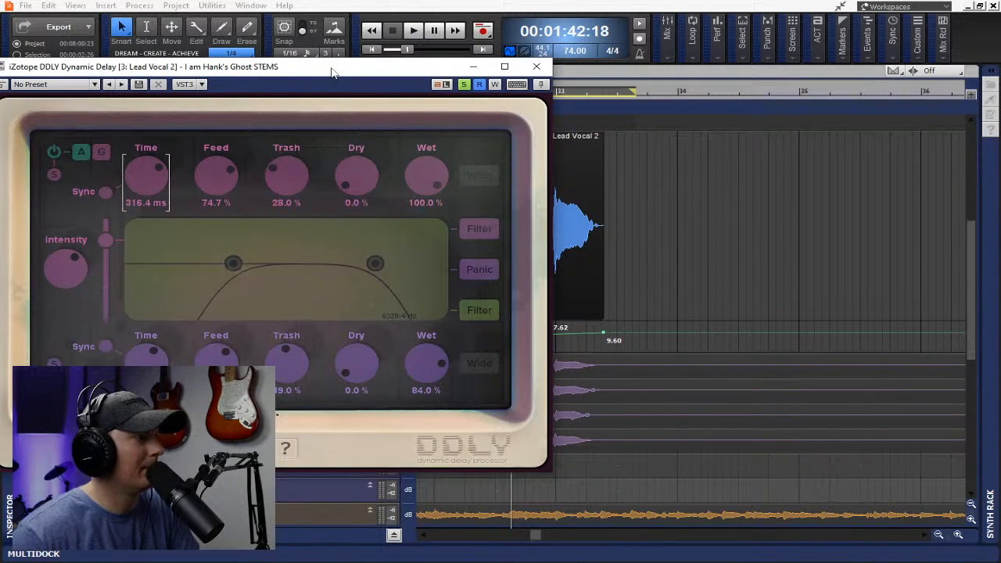
key("space")
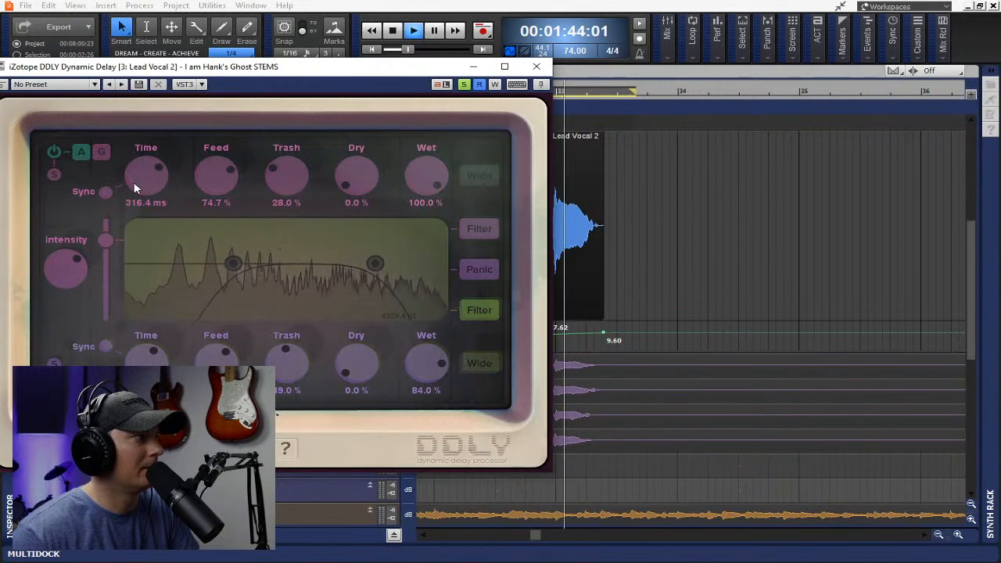
Audition different times for the upper DDLY delay, set its Time to 1267.1 ms, and close the plug-in window
left_click_drag(133, 188, 130, 172)
key("space")
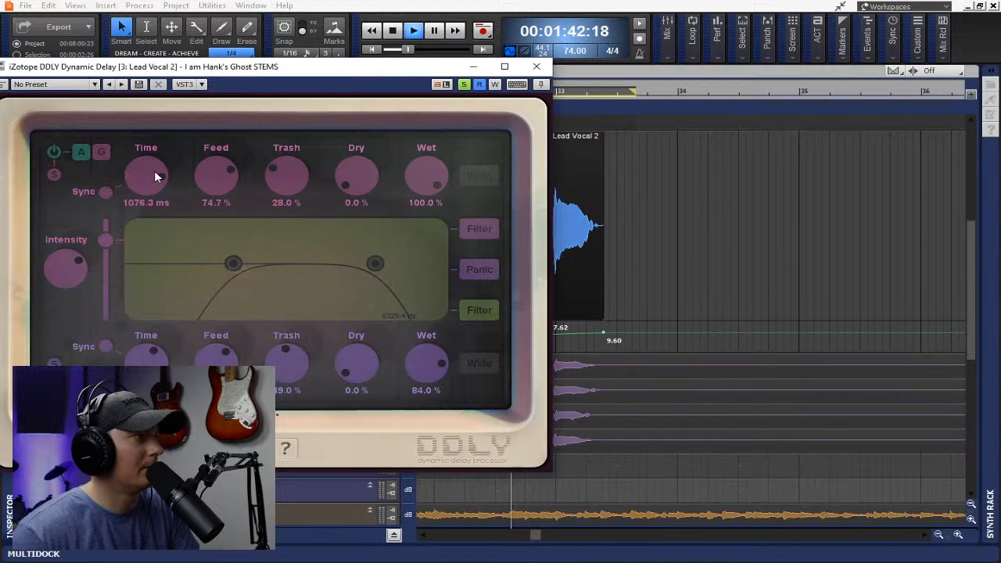
key("space")
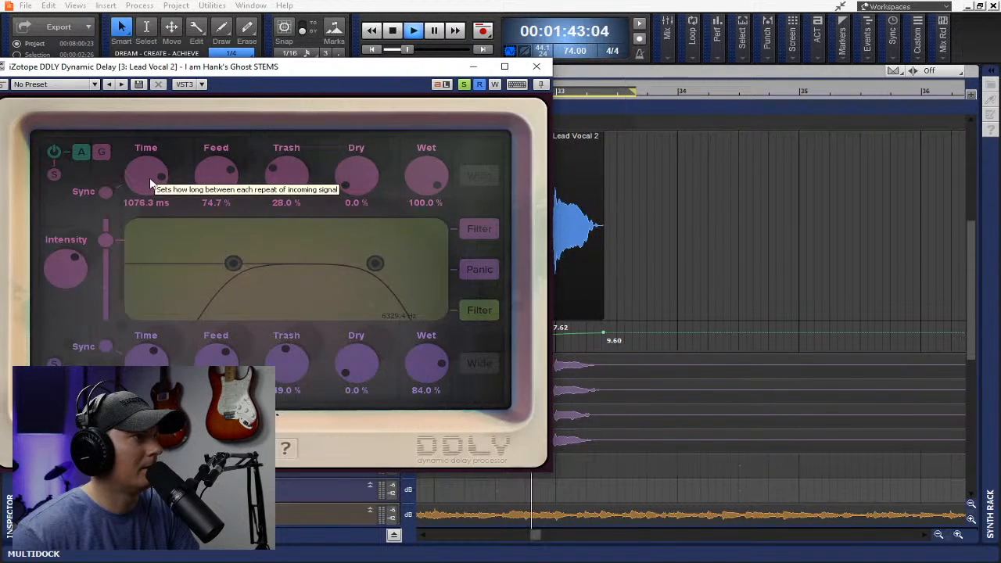
key("space")
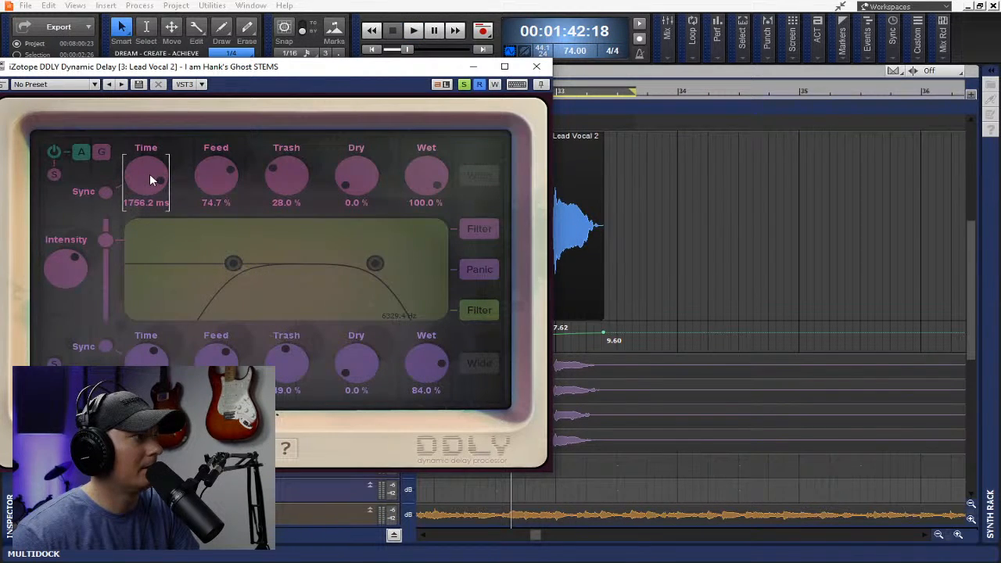
left_click_drag(151, 180, 153, 183)
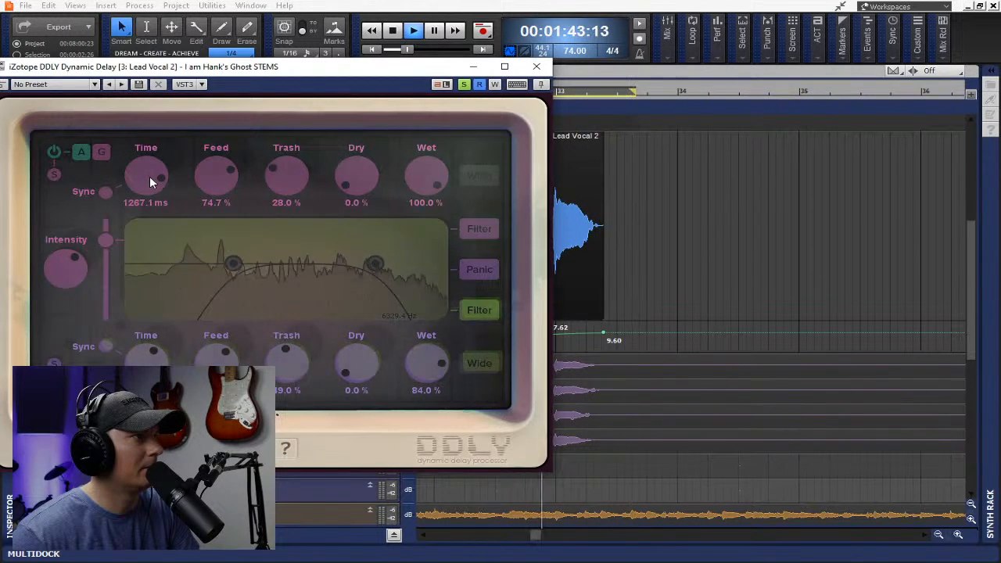
key("space")
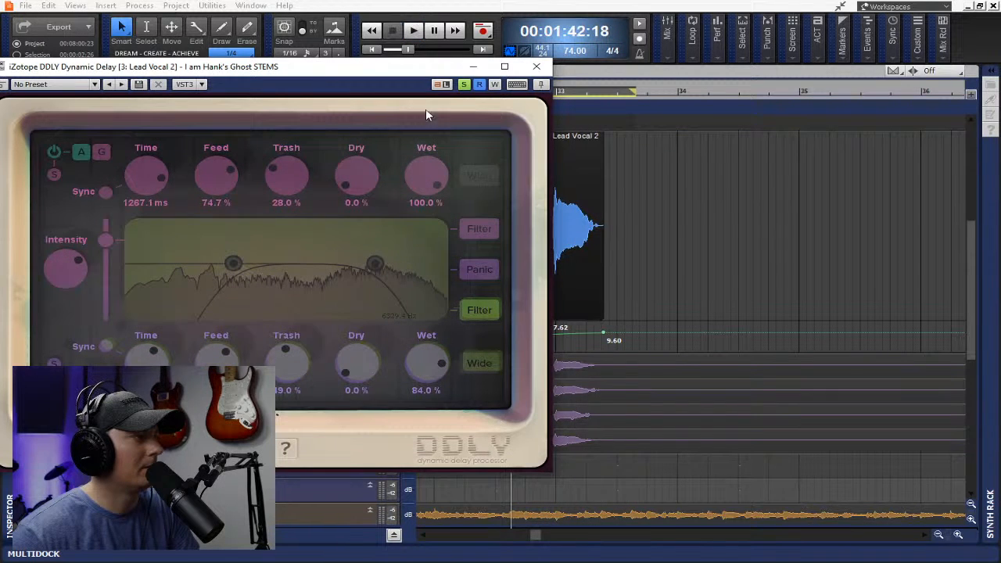
left_click(537, 66)
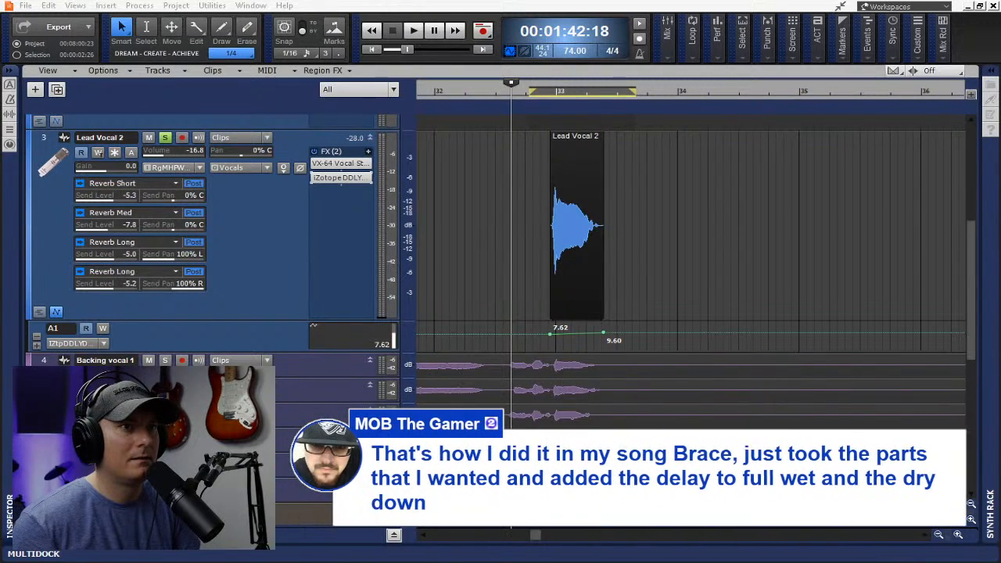
Unsolo the duplicate Lead Vocal 2 track and set its Volume to -6.6 while auditioning it against the original vocal
left_click(165, 138)
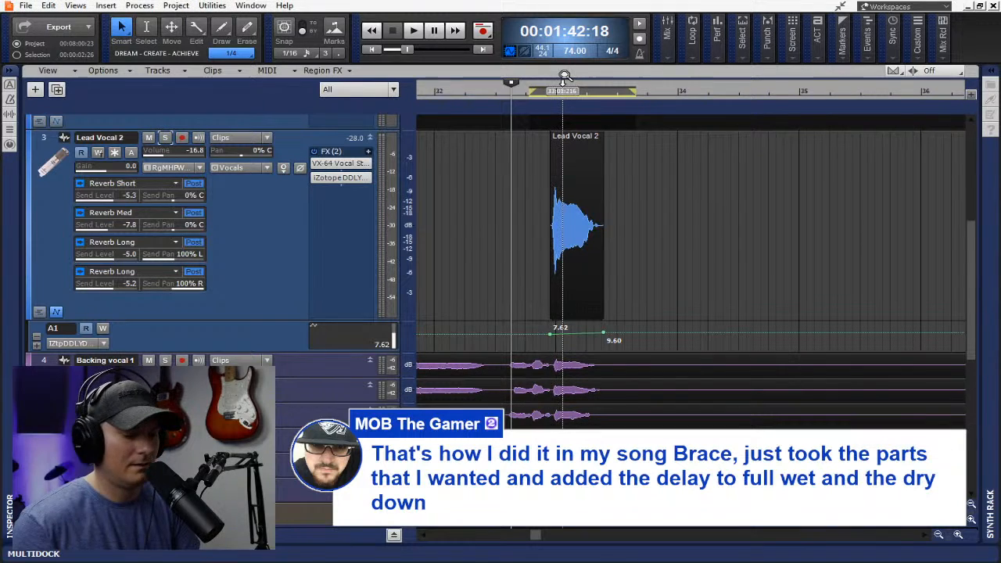
scroll(505, 227, "up", 4)
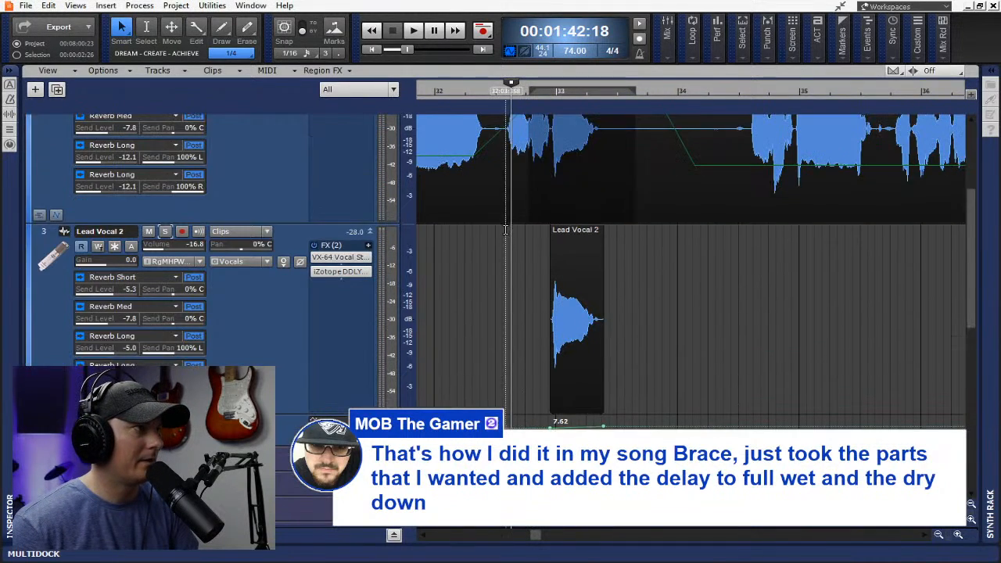
key("space")
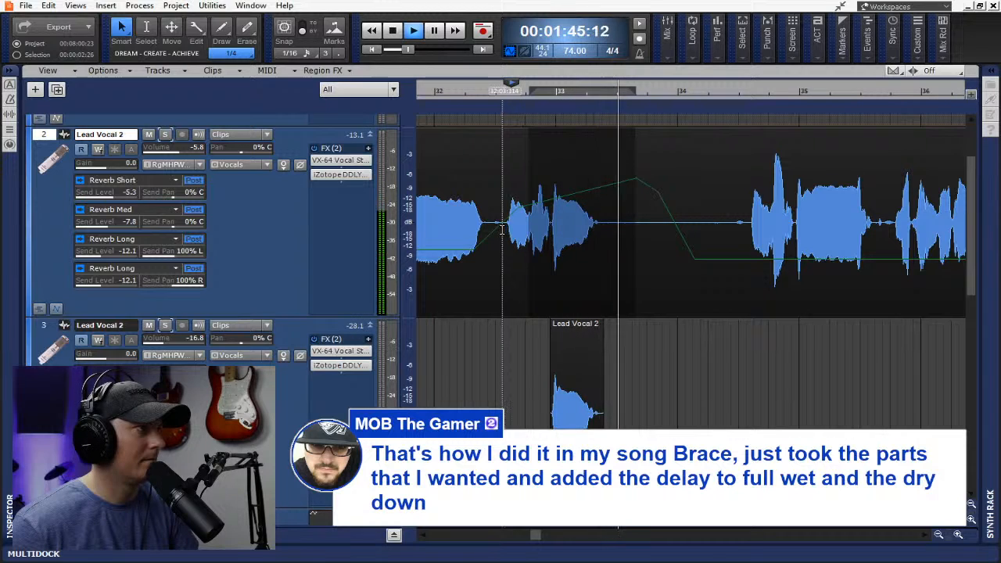
key("space")
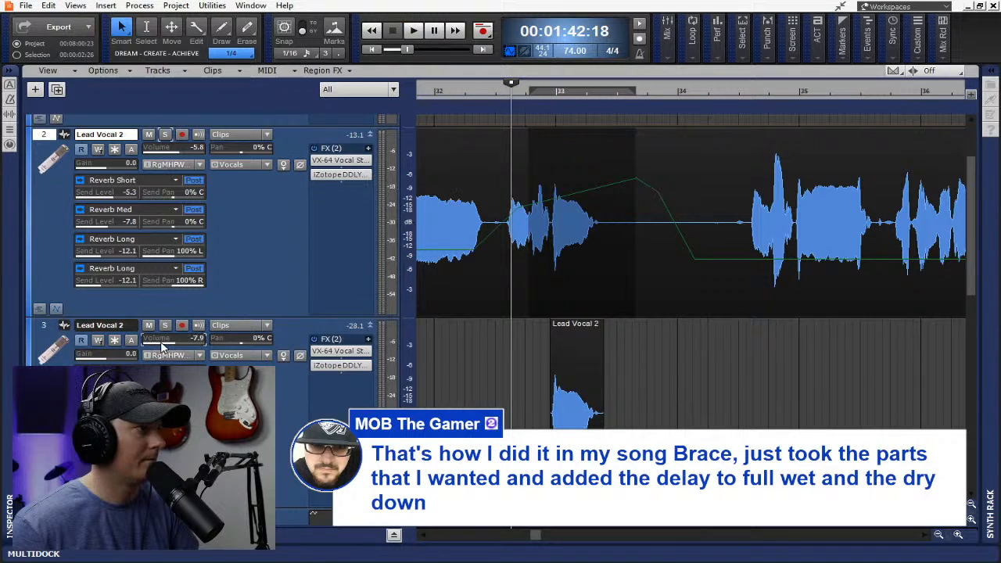
key("space")
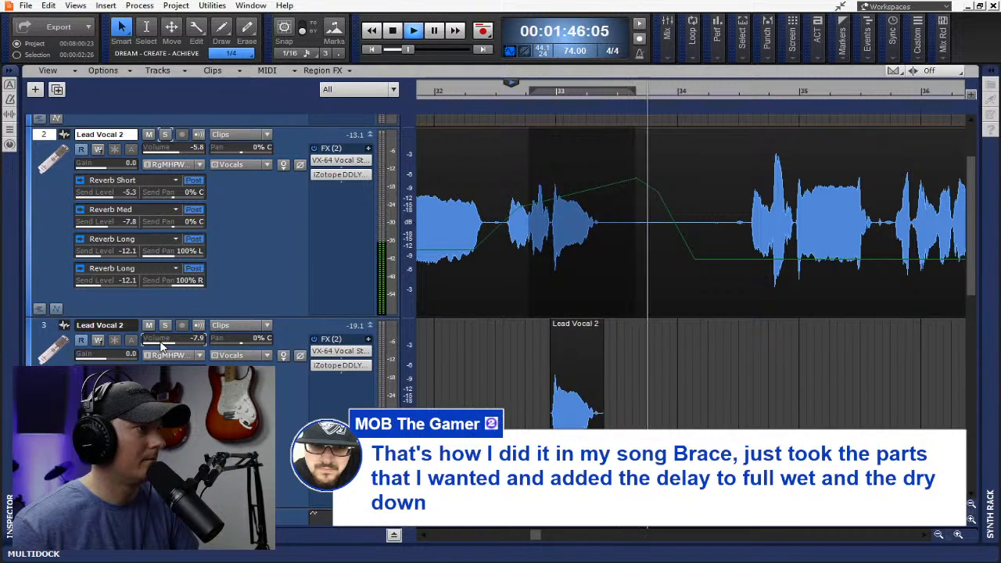
key("space")
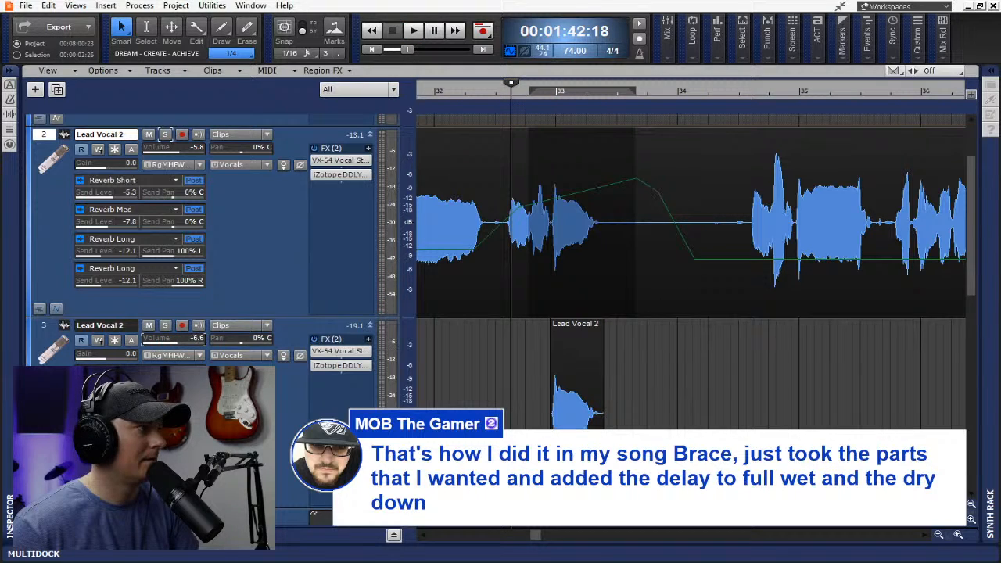
Lower the Feed on both delays of the duplicate track's DDLY, the upper one to 32.7 %, and play back the phrase
double_click(341, 365)
left_click_drag(218, 180, 216, 337)
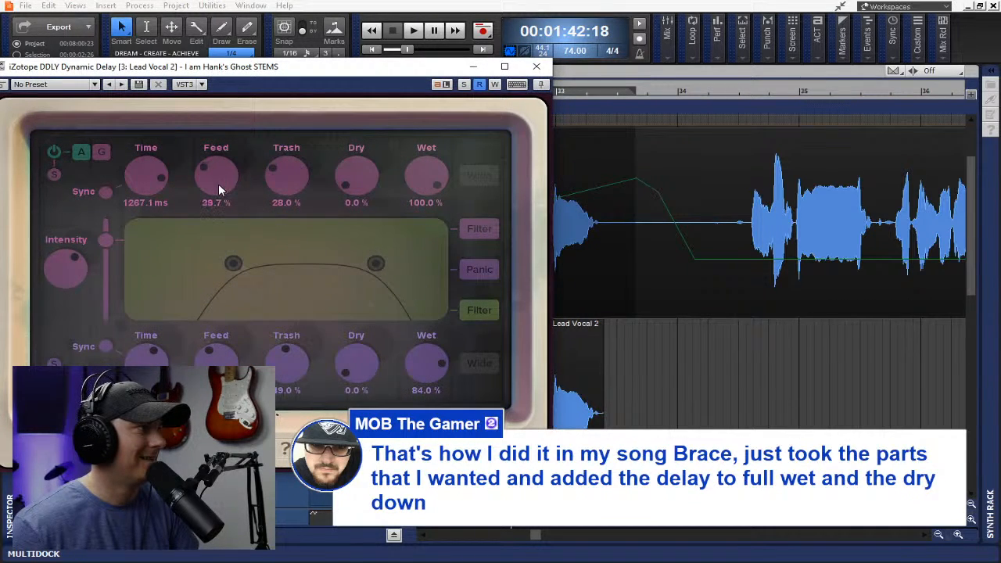
key("space")
left_click(537, 66)
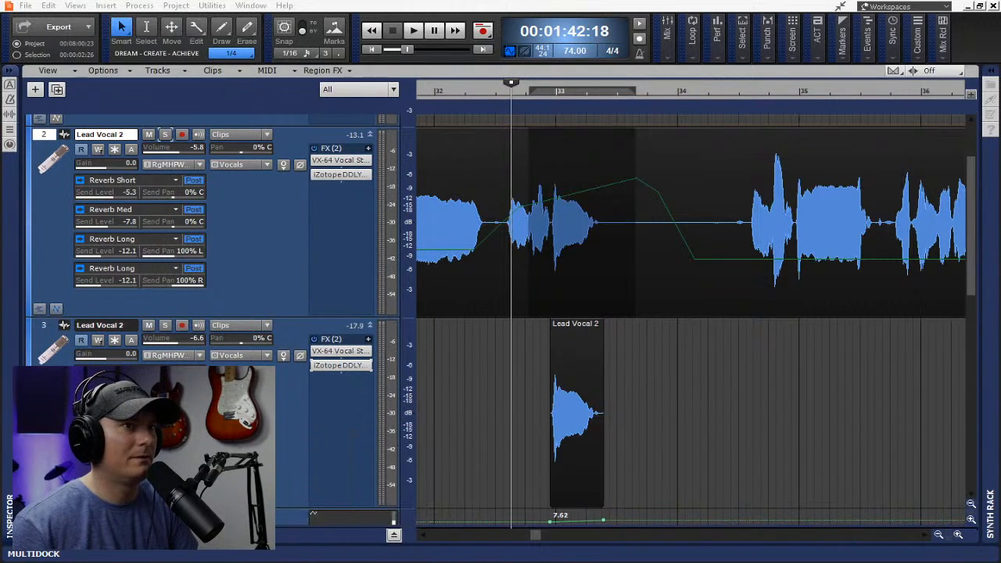
left_click(417, 34)
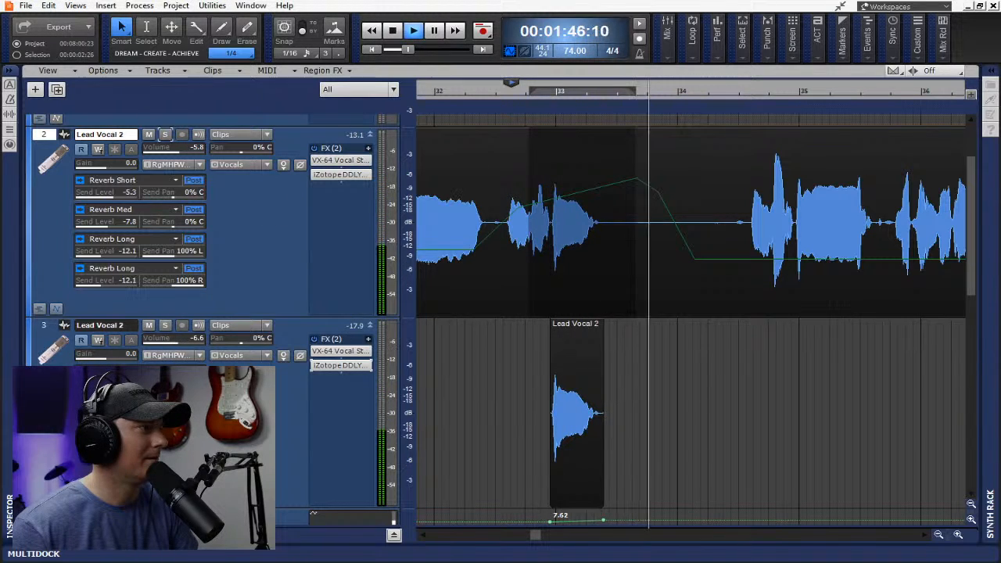
key("space")
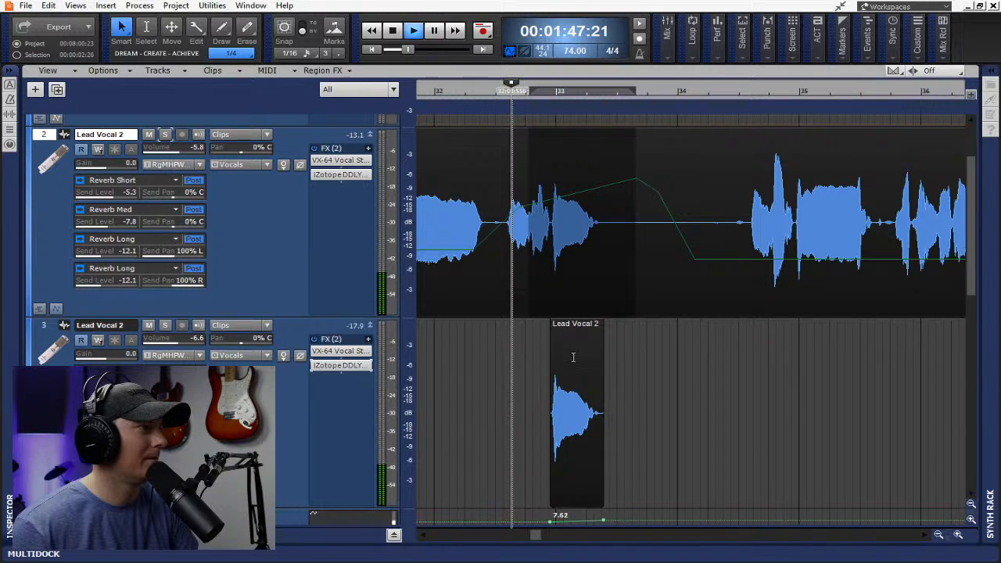
key("space")
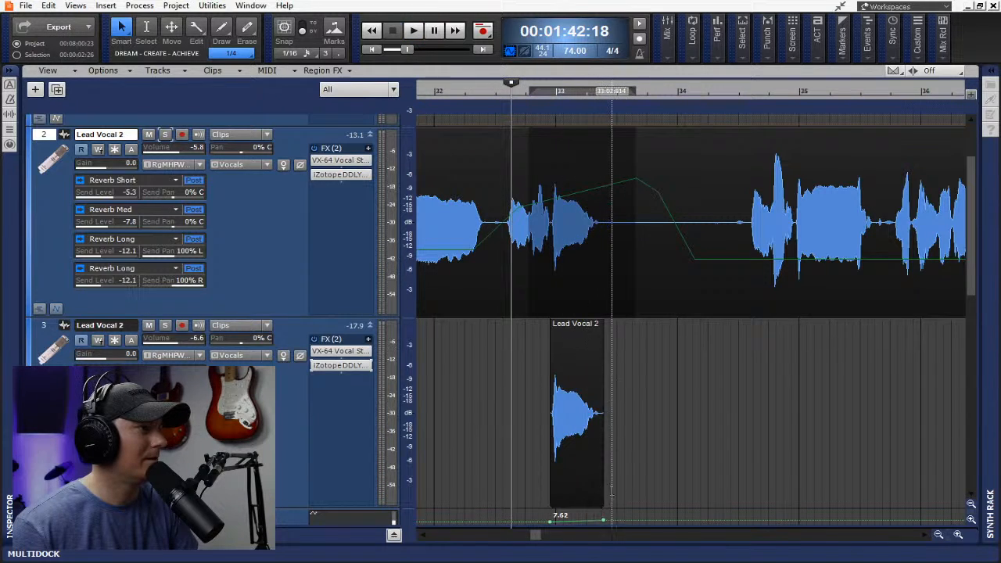
Try a steeper DDLY automation ramp under the copied word by moving its end node earlier and up to 25.00
left_click_drag(604, 523, 590, 513)
key("space")
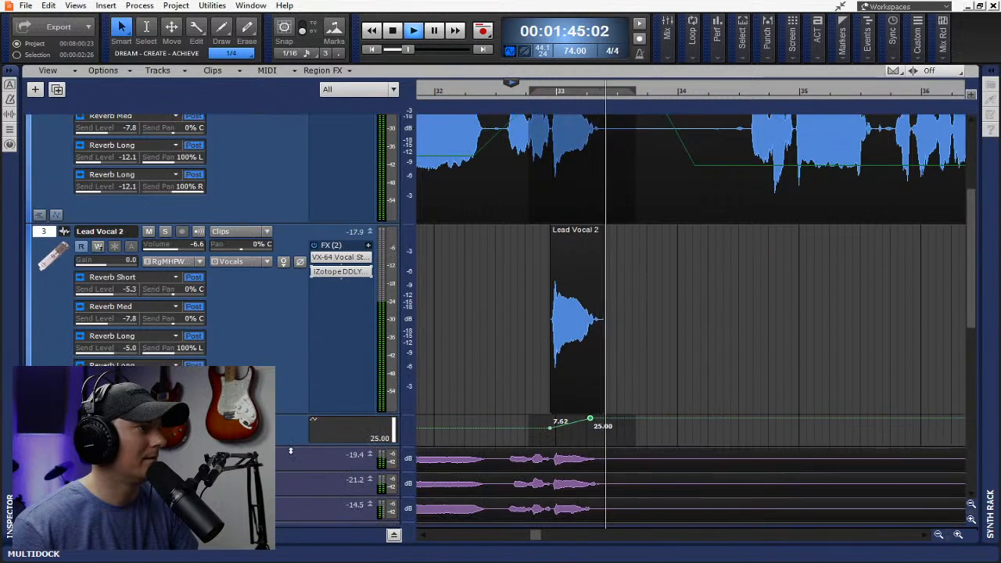
scroll(293, 450, "down", 2)
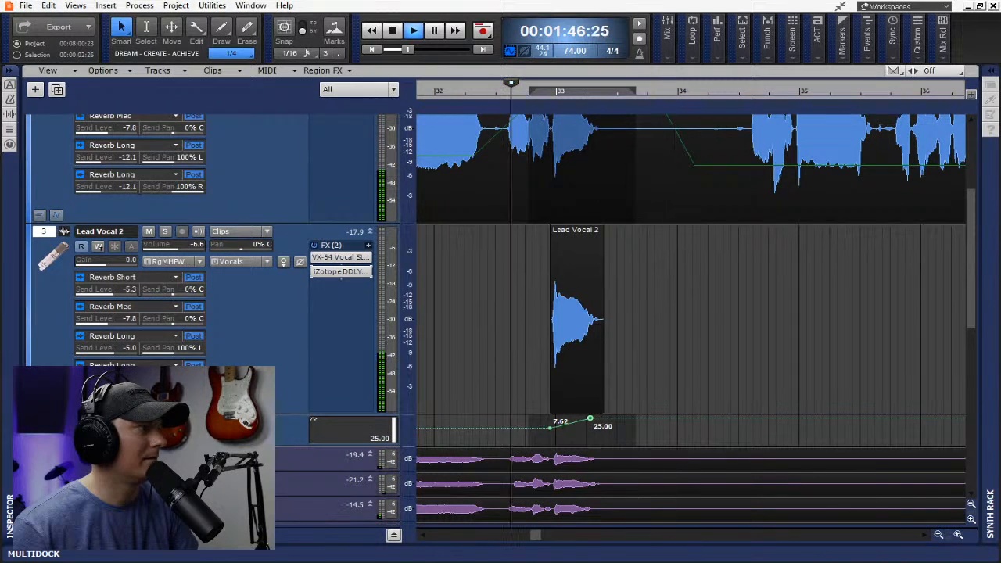
Delete the DDLY automation envelope on the duplicate Lead Vocal 2 track and show a Volume envelope in its lane
left_click(112, 442)
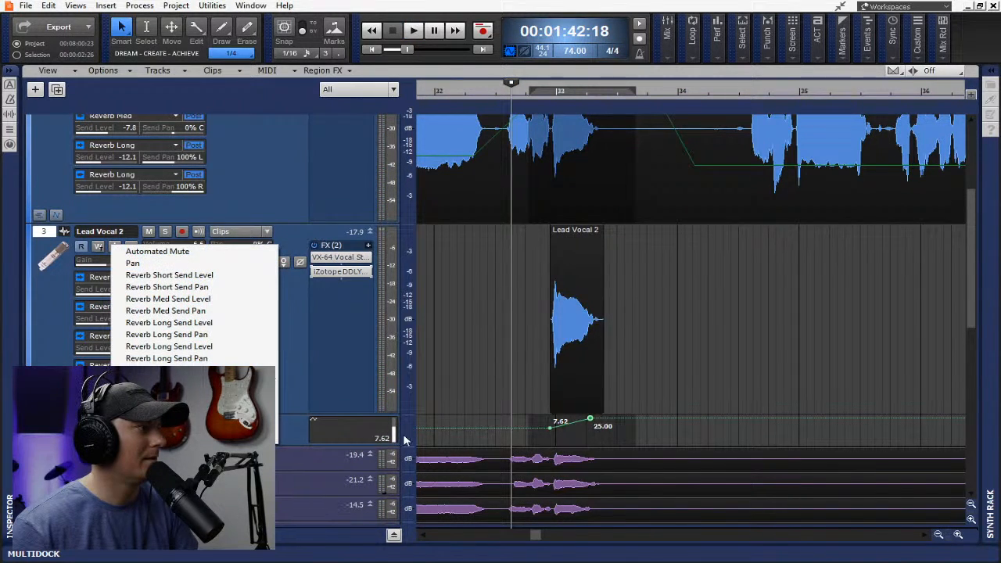
right_click(464, 429)
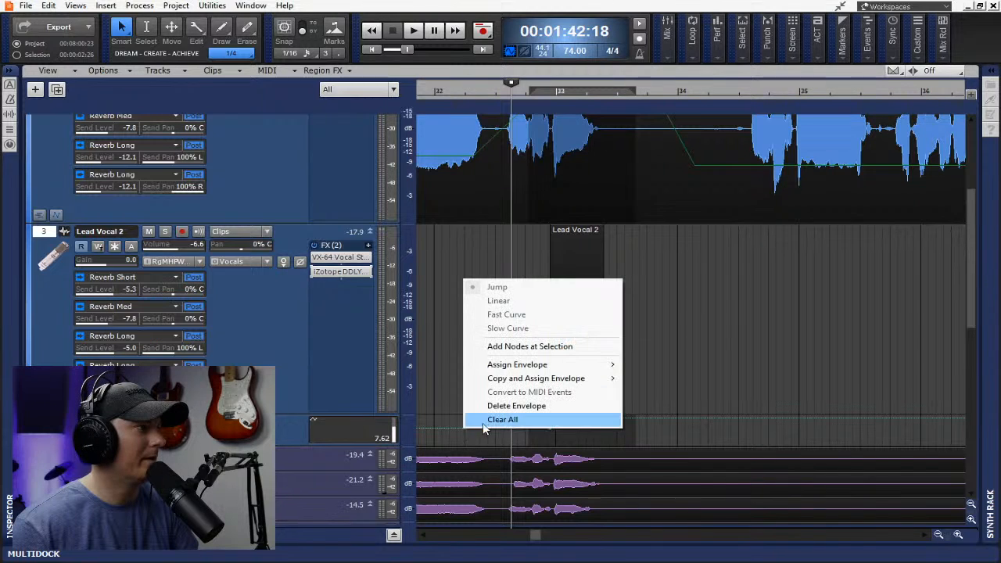
left_click(474, 403)
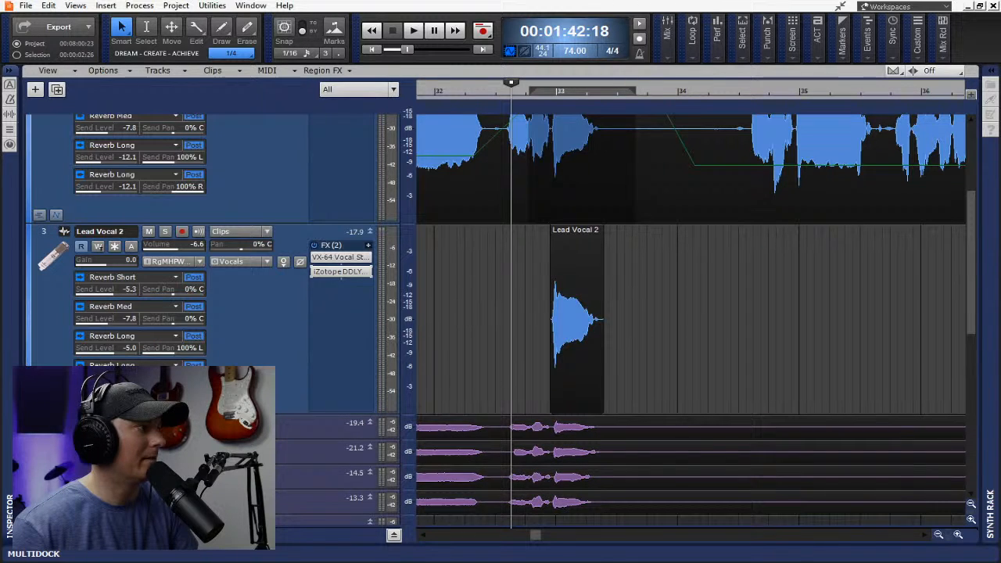
key("ctrl+z")
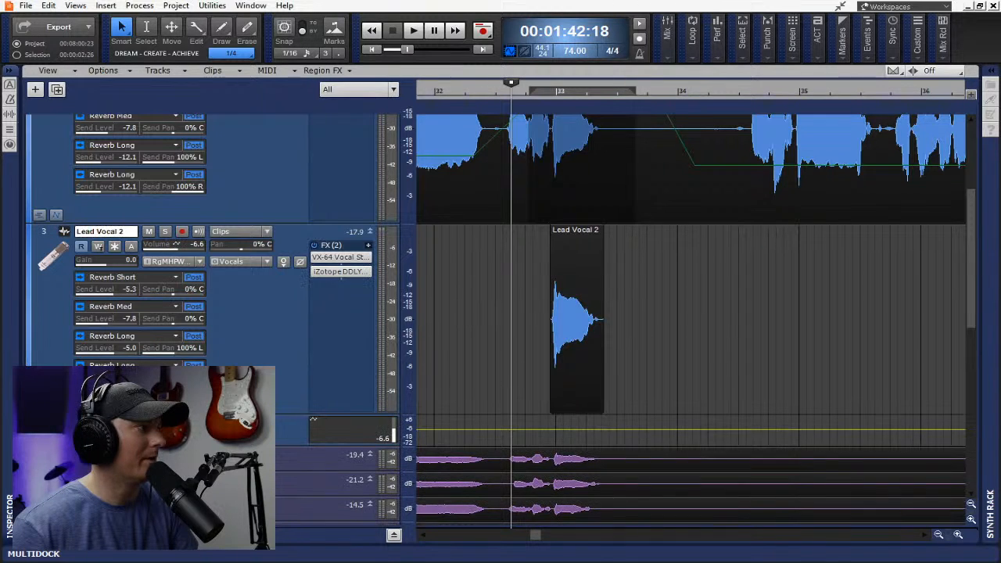
Add three volume nodes between the copied word and about bar 35.1, raising the middle one near the word's end to 4.3 dB
left_click(591, 427)
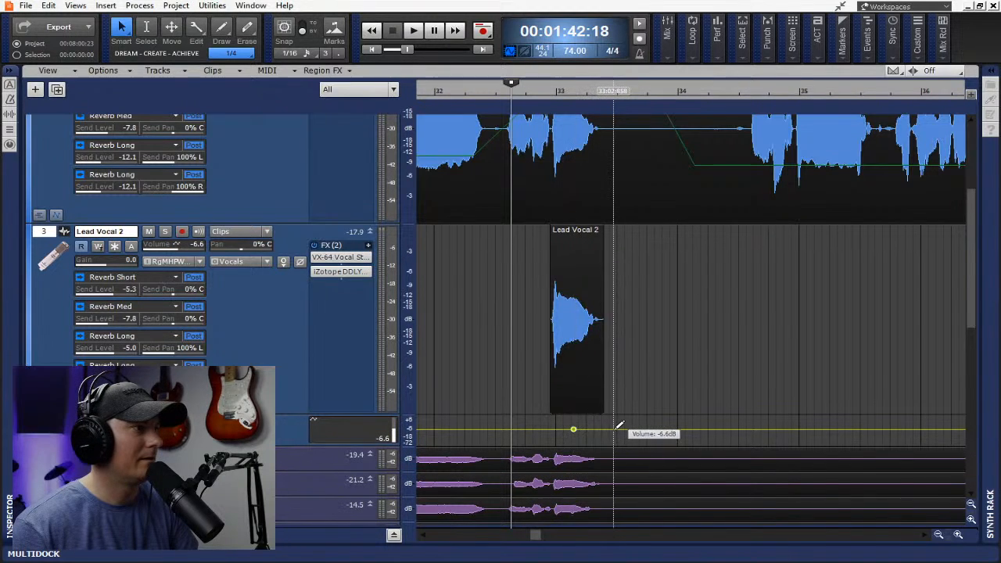
left_click(606, 429)
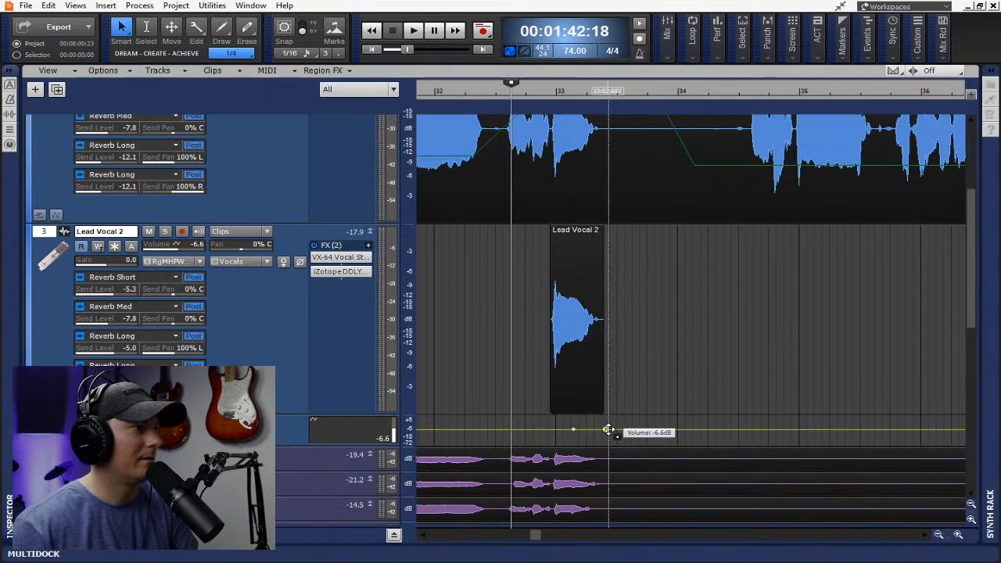
left_click(822, 429)
left_click_drag(606, 429, 600, 423)
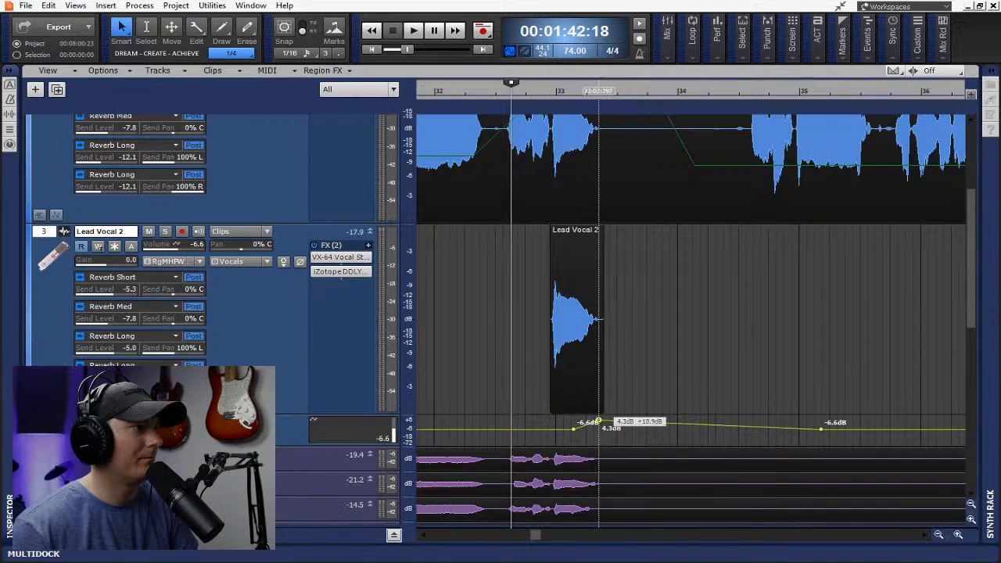
Shift the volume ramp to about bars 33.3 to 33.5 and set its peak to 1.2 dB while auditioning the delay swell
key("space")
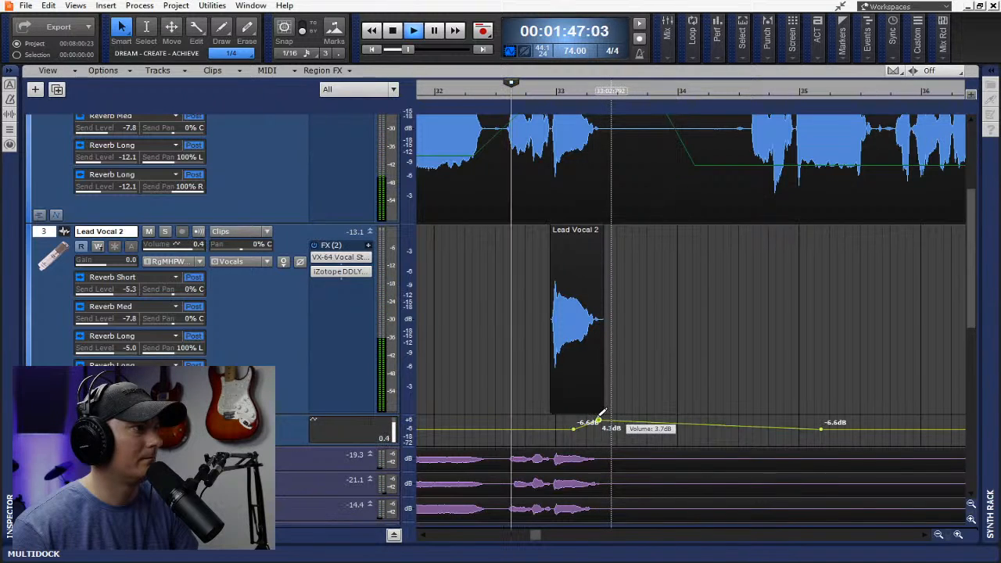
key("space")
mouse_move(599, 422)
left_mouse_down()
mouse_move(619, 420)
mouse_move(588, 430)
mouse_move(597, 429)
left_mouse_up()
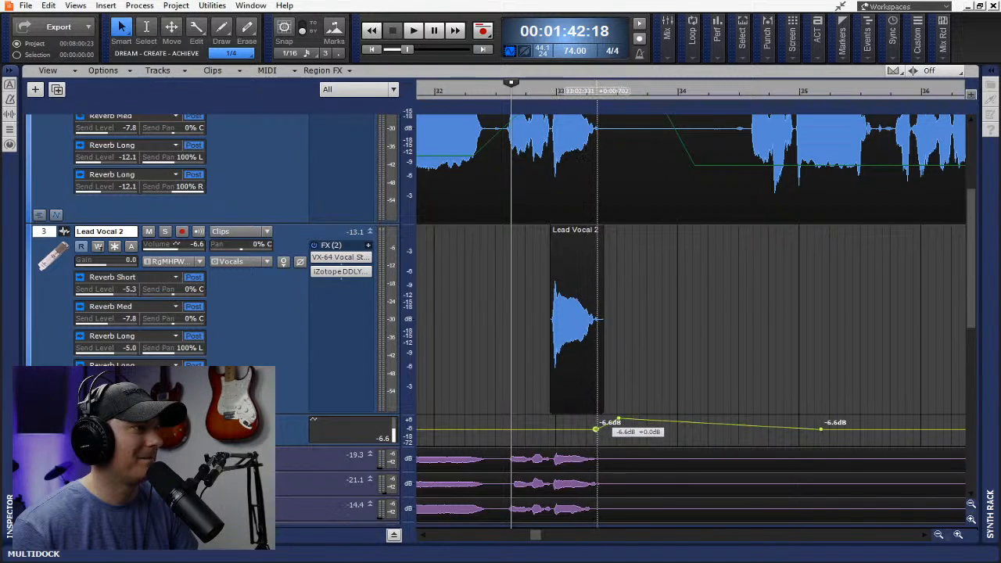
key("space")
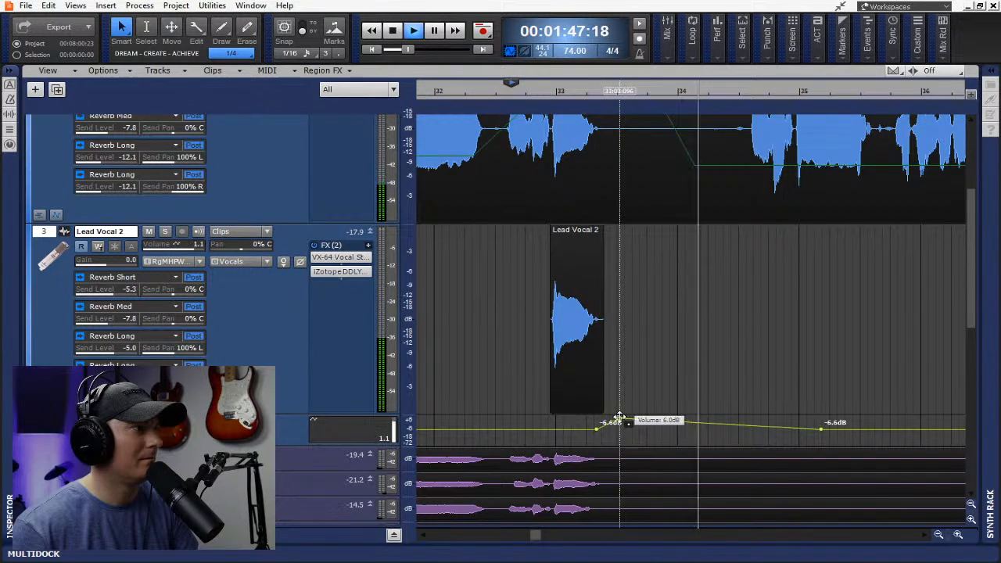
left_click_drag(619, 421, 618, 422)
key("space")
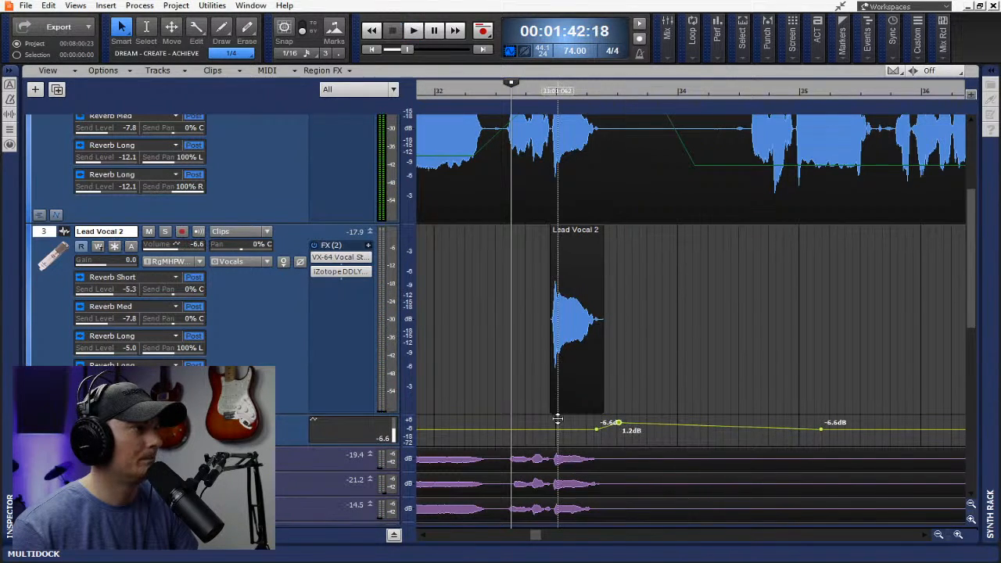
Set the upper delay's Feed to 48.7% and the lower delay's Wet to 100% in the duplicate track's DDLY
double_click(336, 279)
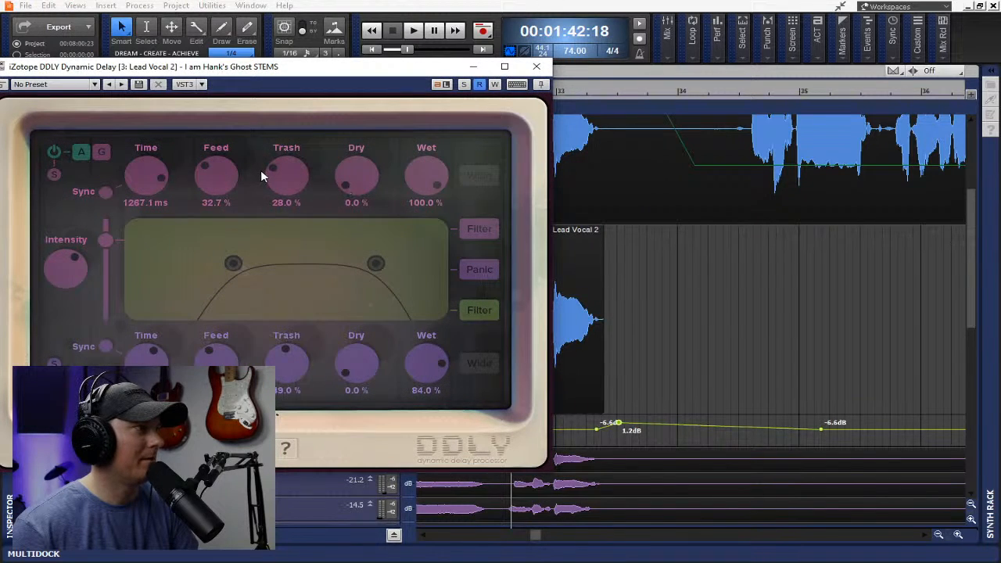
key("ctrl+s")
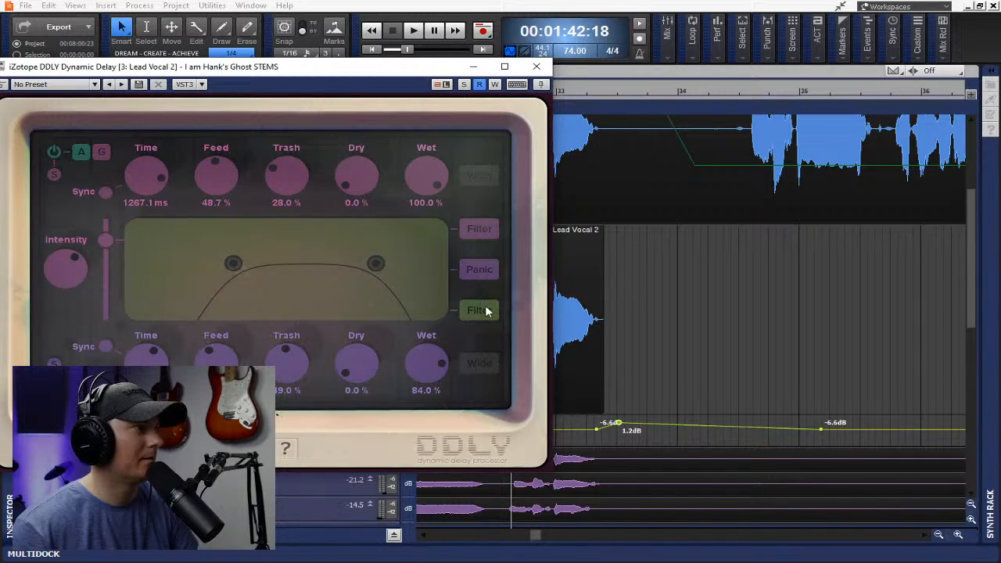
left_click(485, 229)
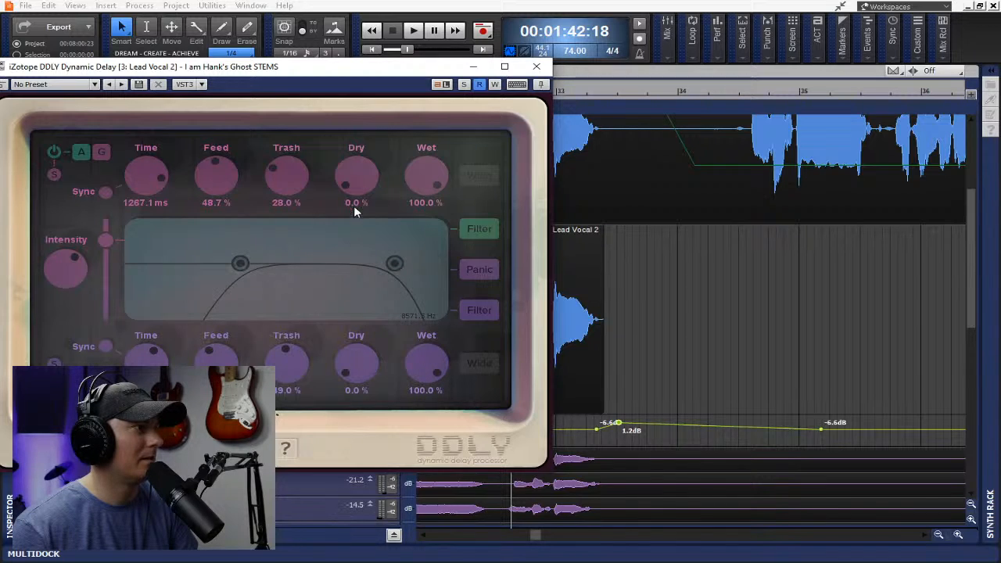
left_click_drag(345, 357, 342, 339)
left_click(535, 67)
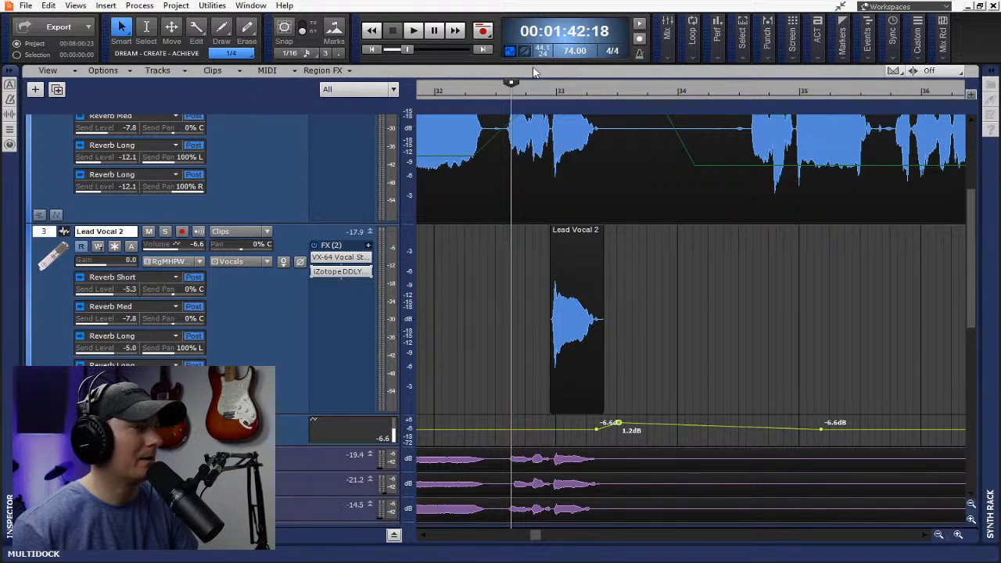
Try a lower volume peak of -1.5 dB after the copied word while auditioning from just before bar 33
key("space")
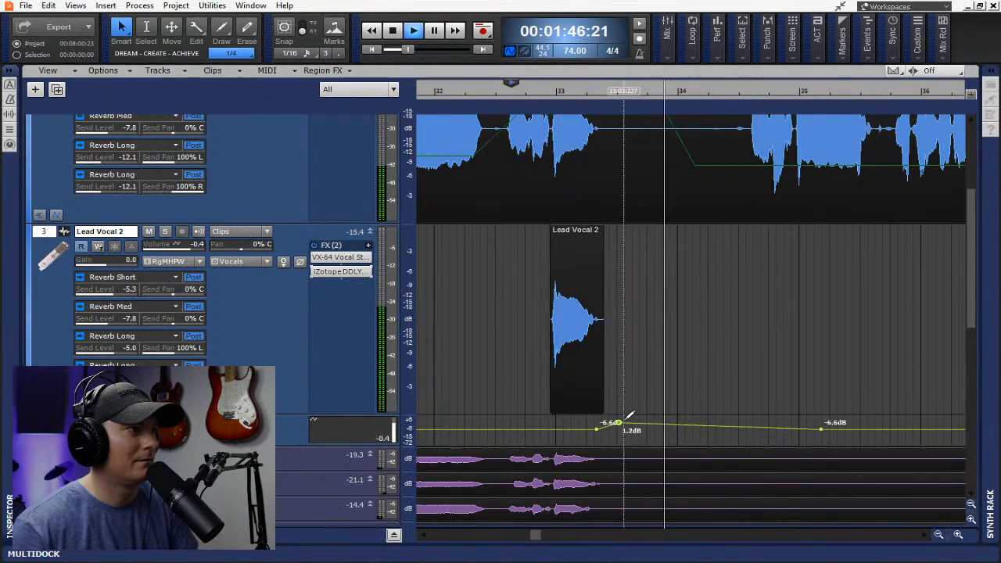
left_click_drag(618, 424, 619, 425)
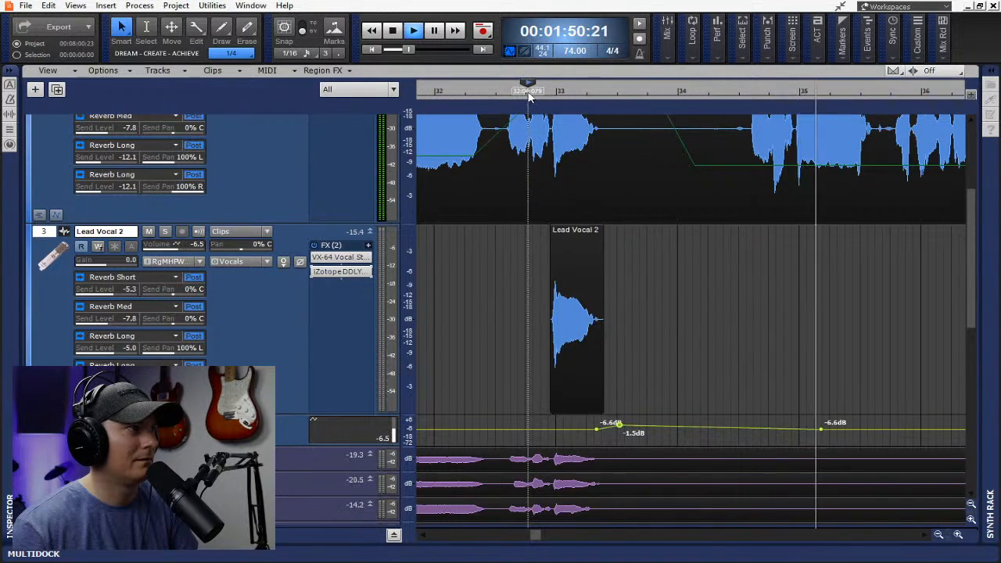
left_click(529, 93)
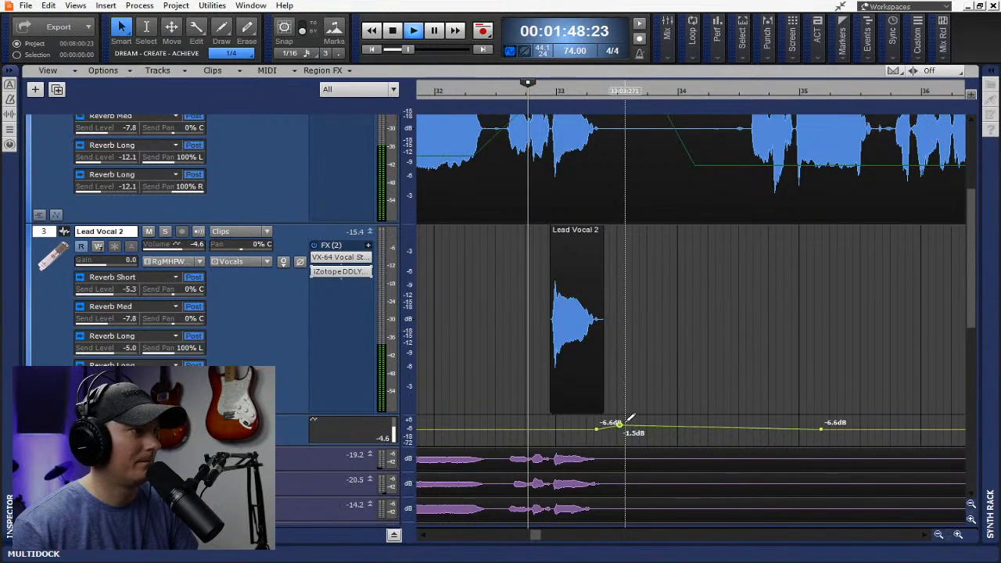
key("space")
Move the volume peak to about bar 33.9 at 0.7 dB and add a -4.8 dB node at about bar 34.4
left_click_drag(617, 427, 682, 427)
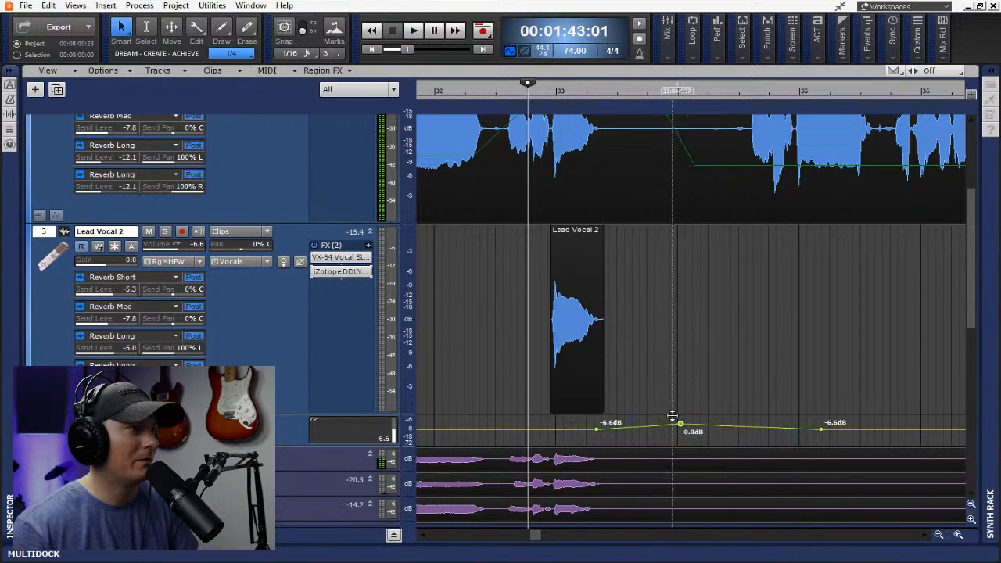
key("space")
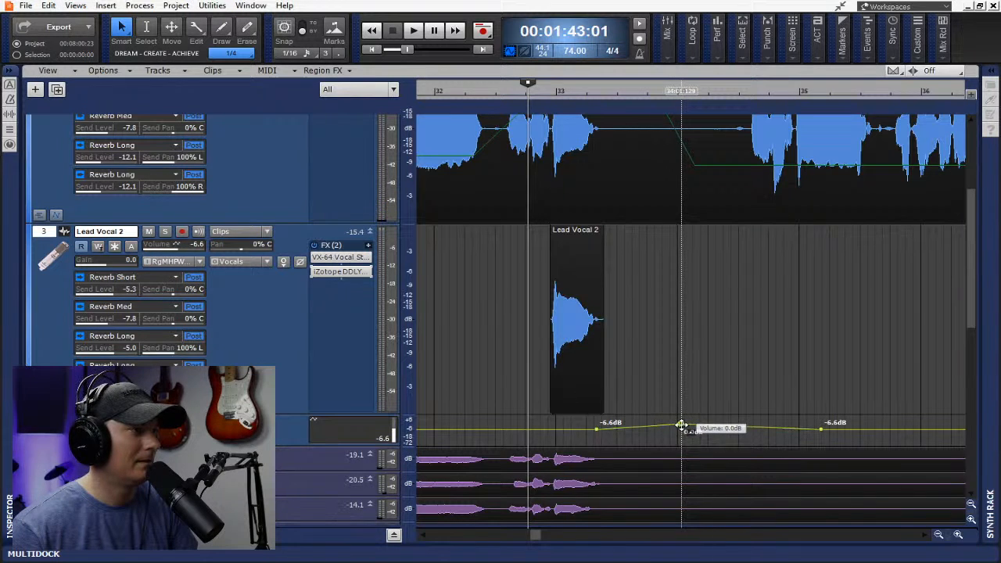
left_click_drag(682, 427, 670, 424)
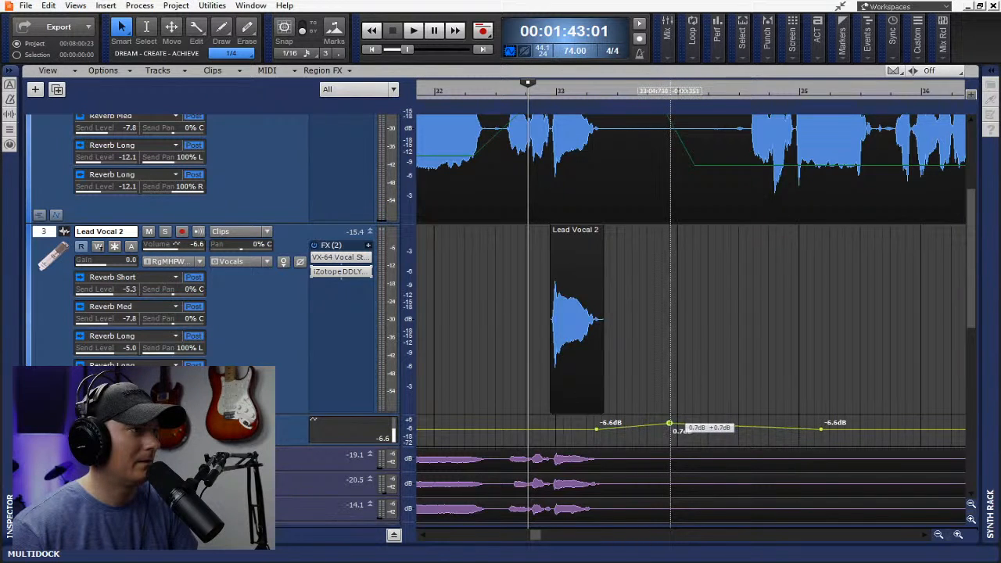
key("ctrl+s")
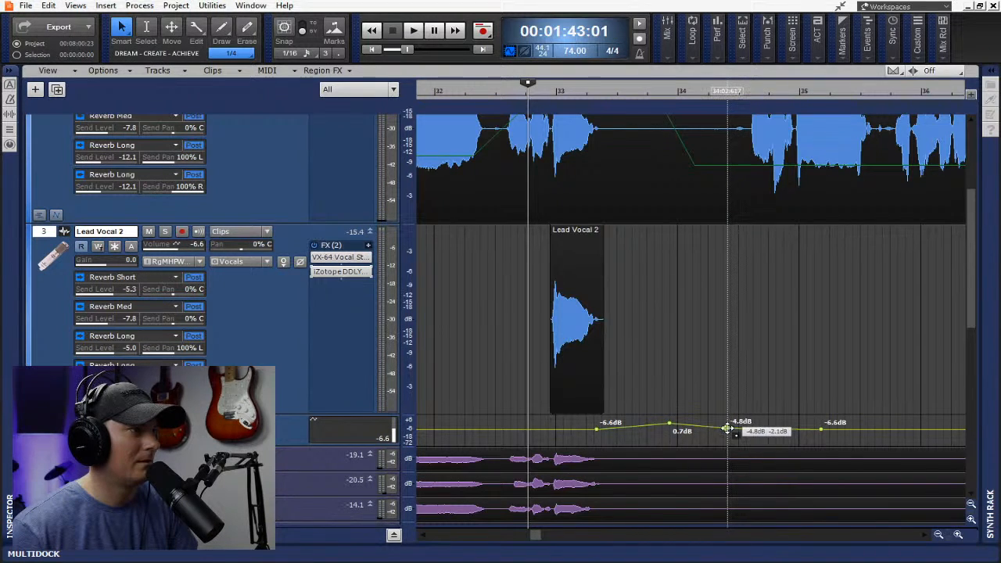
Set the duplicate's sends to Reverb Short -3.2 at 100% R, Reverb Med -4.2 at 100% L and Reverb Long -3.4, auditioning them
key("space")
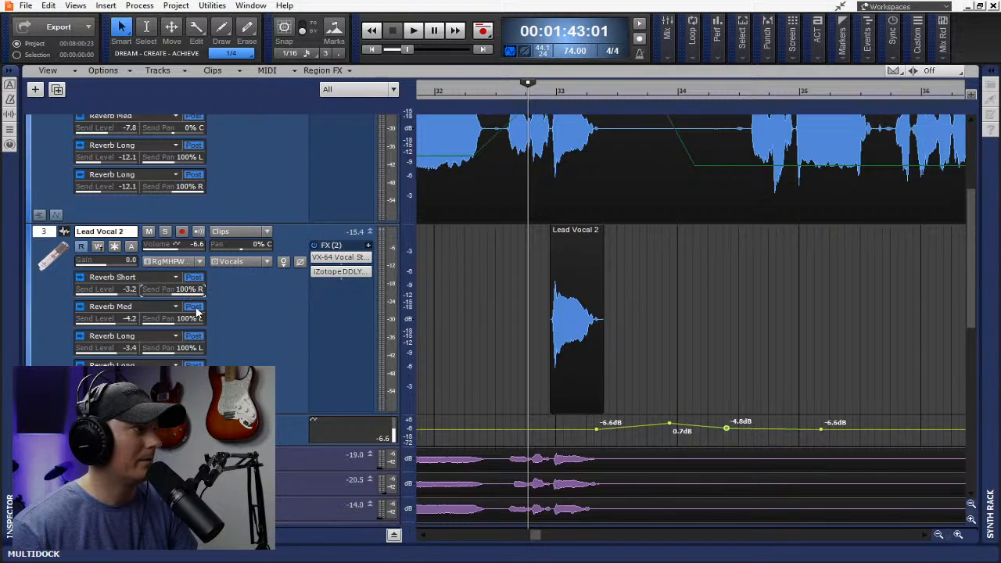
key("space")
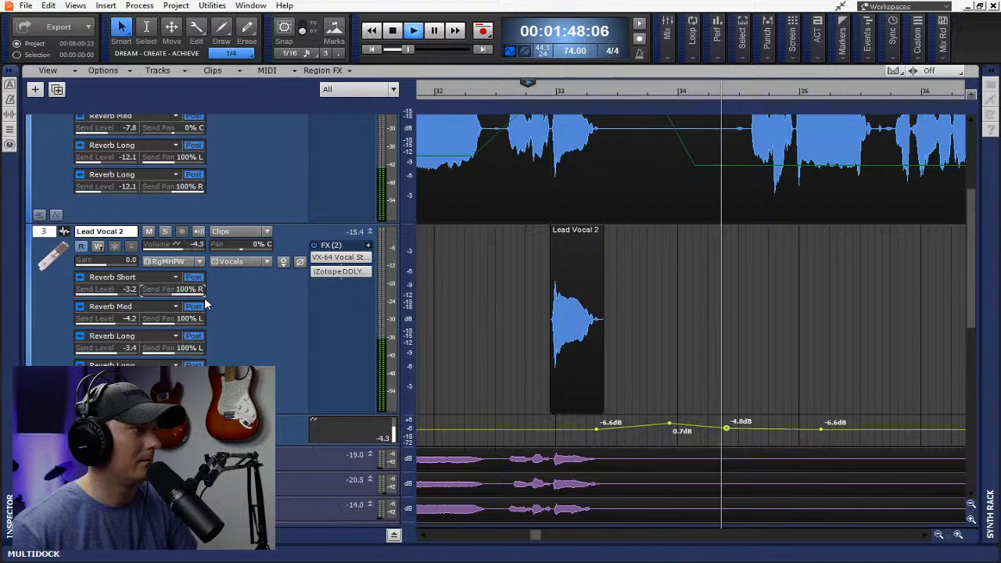
key("space")
Select the copied word's clip, hide the duplicate track's automation lane and audition it with the main Lead Vocal 2
left_click(587, 239)
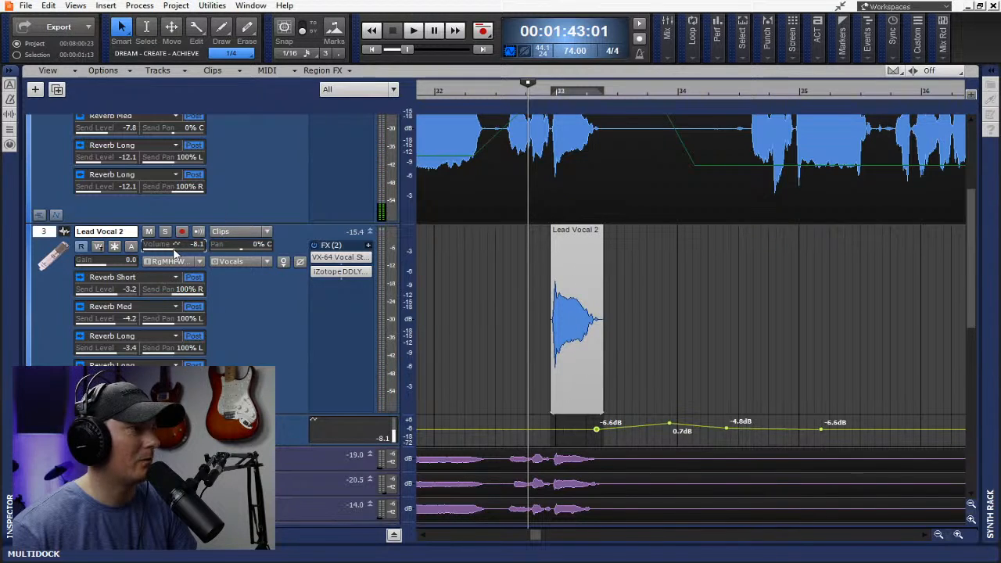
key("space")
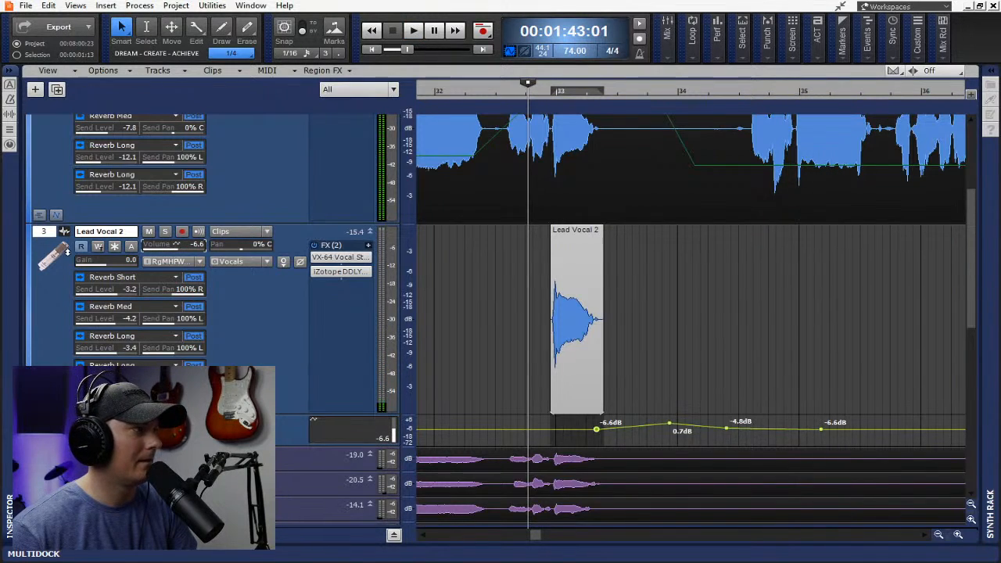
key("shift+a")
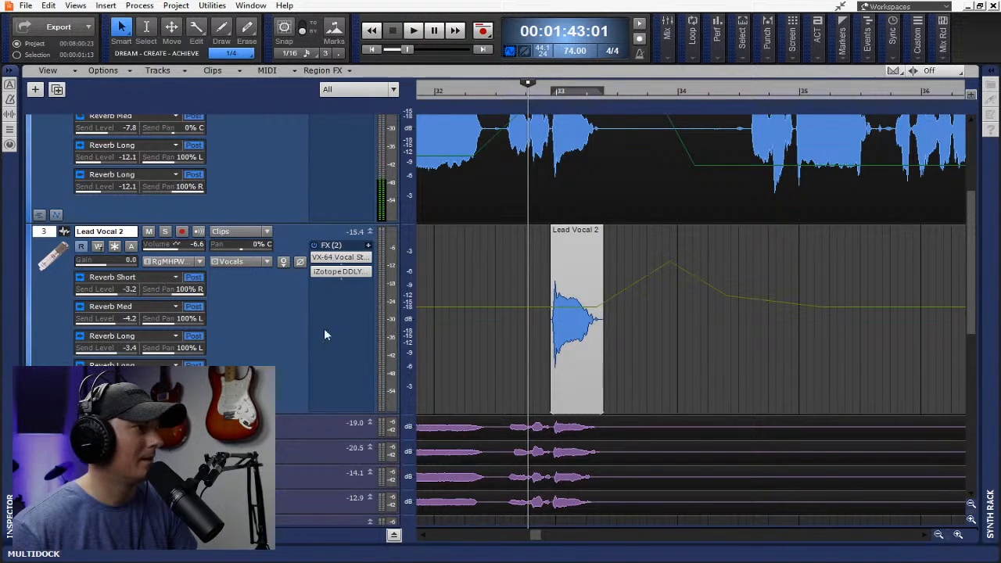
scroll(464, 271, "up", 4)
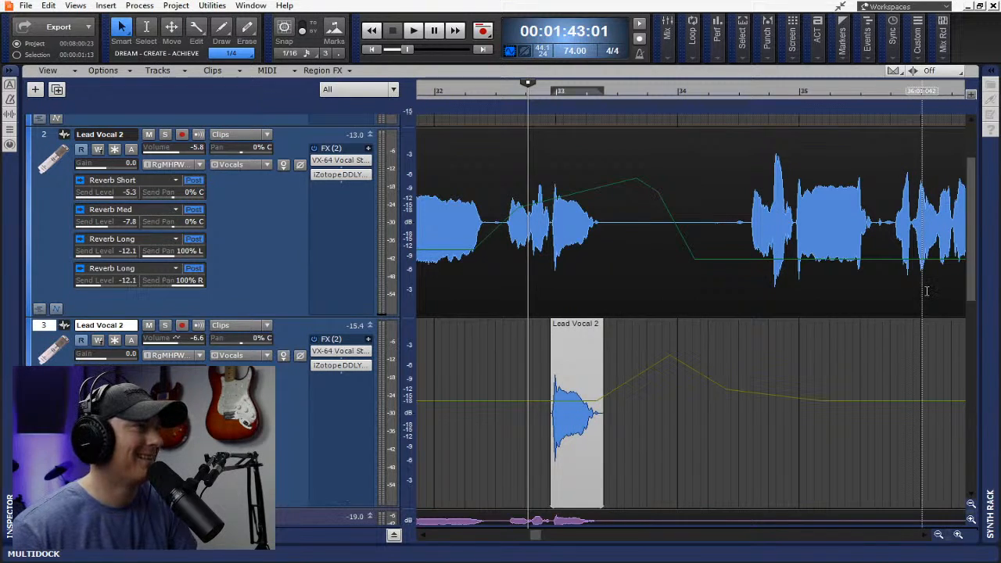
key("space")
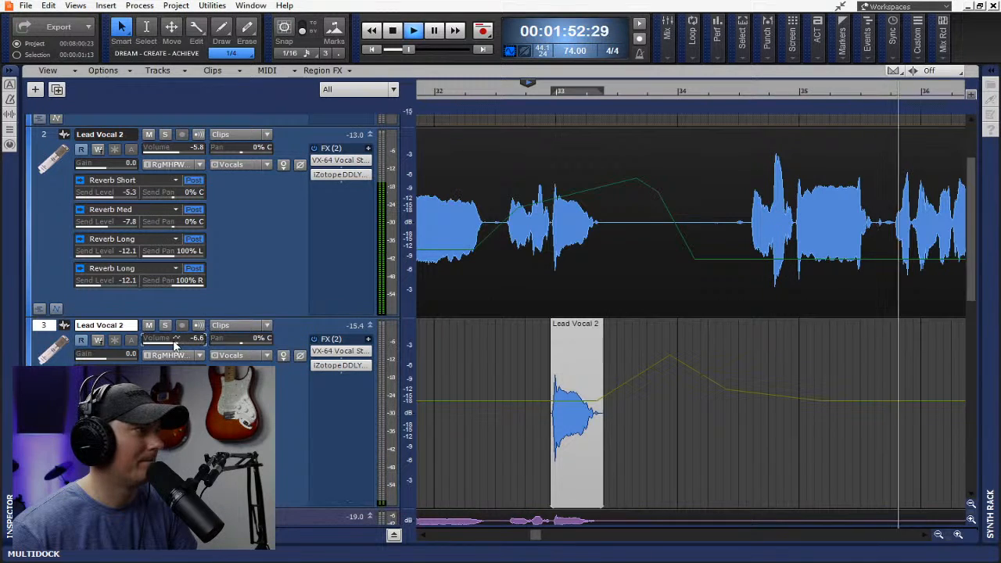
key("space")
Apply the 3dB Cut gain effect to the copied word's clip and audition it
scroll(284, 445, "down", 1)
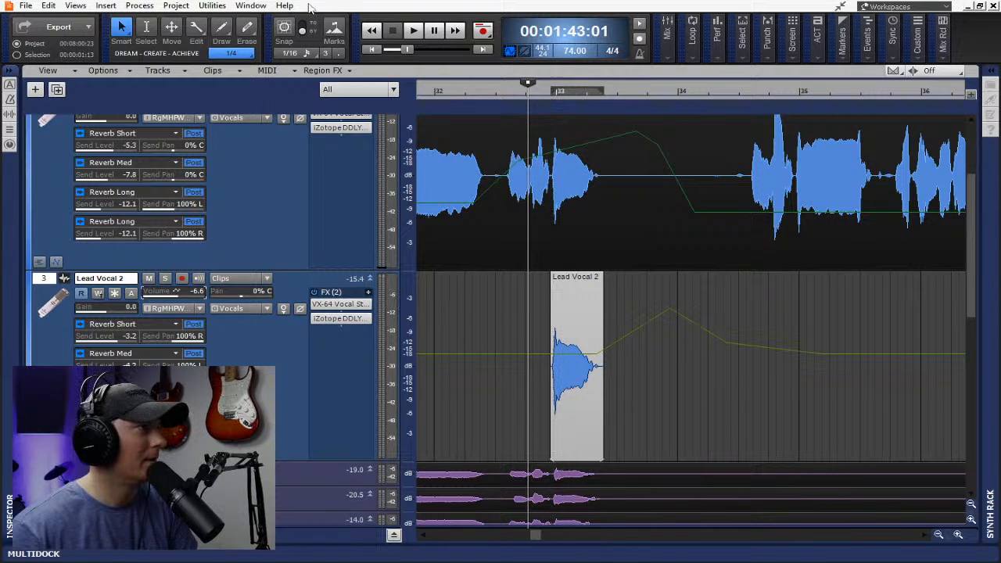
left_click(142, 6)
mouse_move(158, 21)
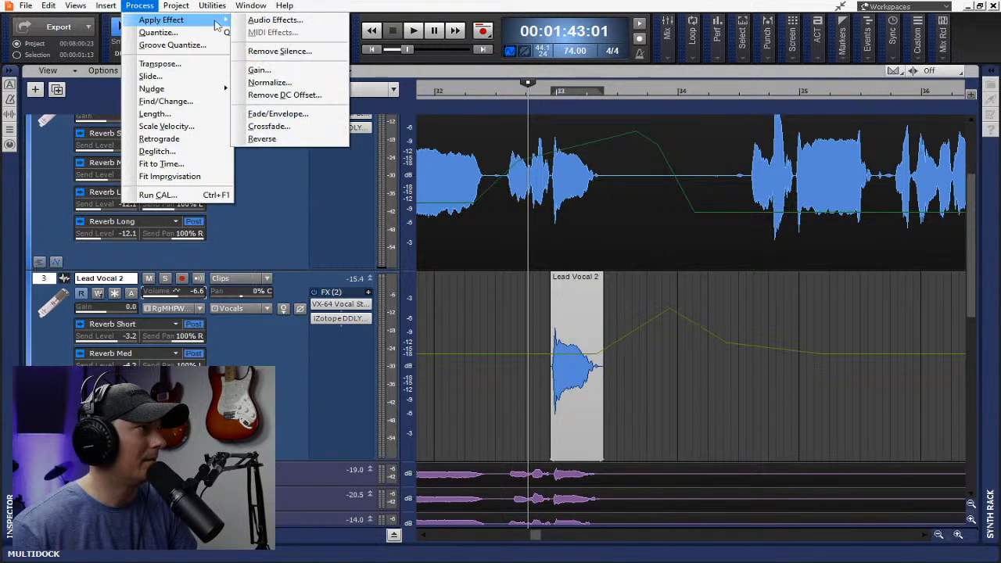
left_click(252, 71)
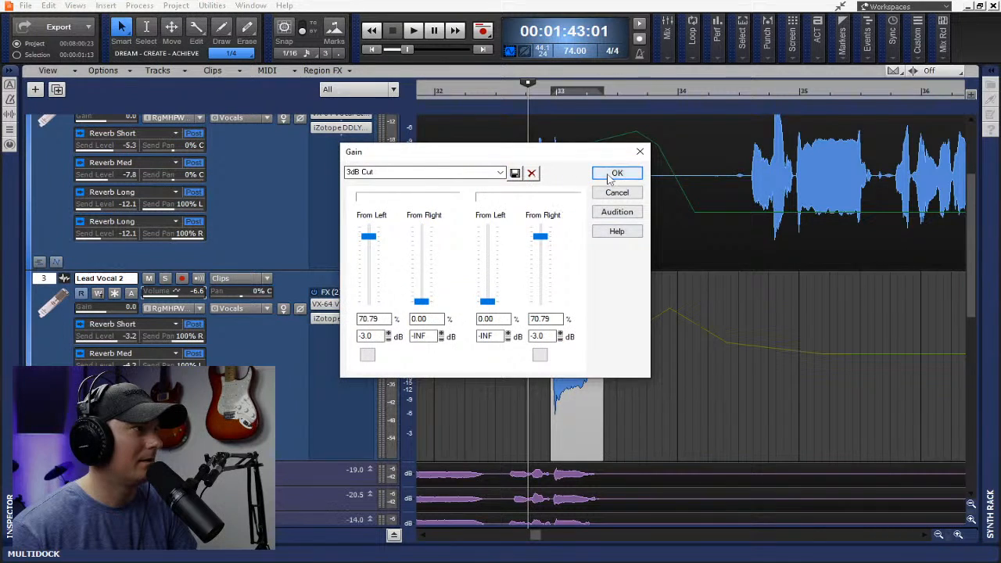
left_click(614, 174)
key("space")
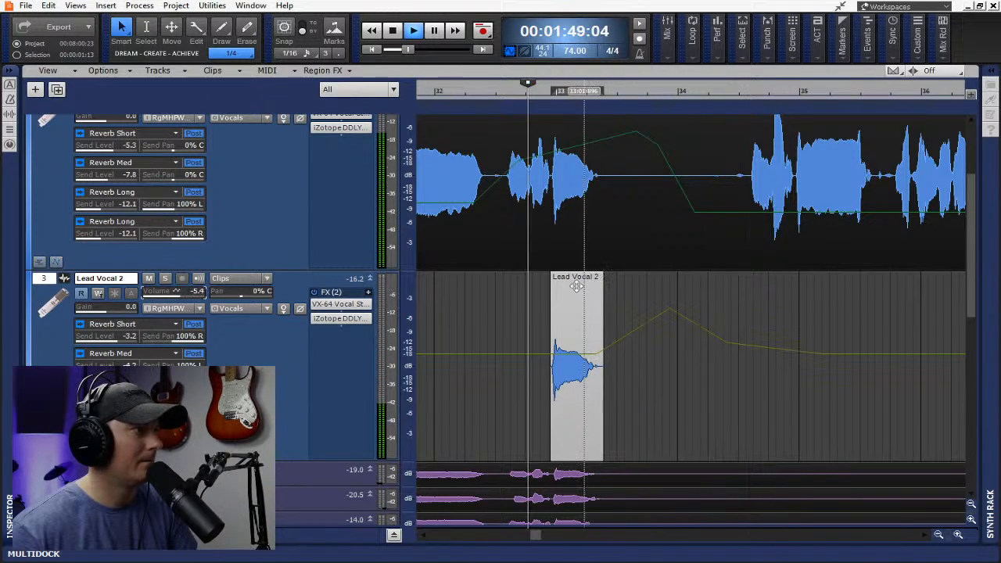
Apply a second 3dB Cut gain effect to the copied word's clip and audition the delay swell
left_click(139, 5)
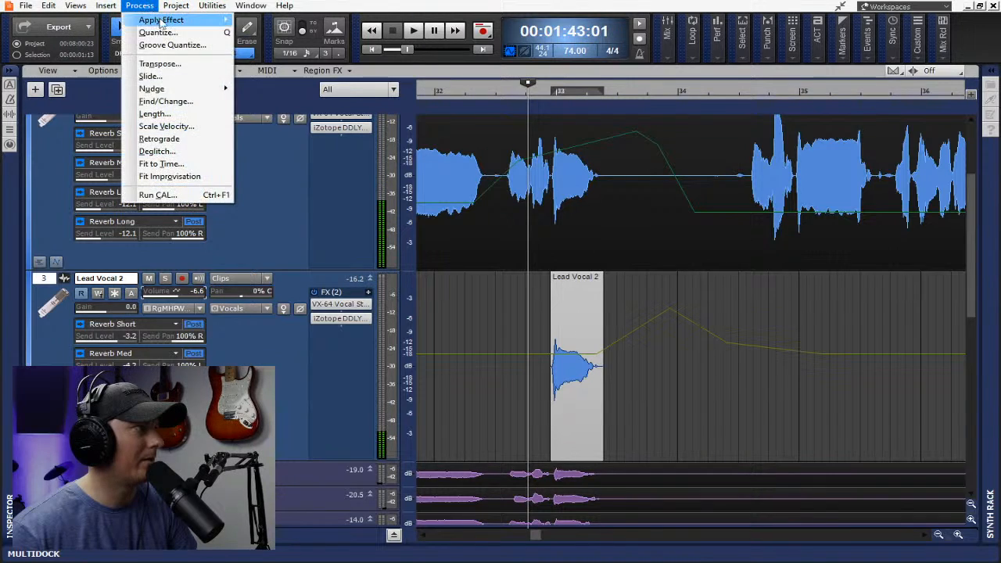
mouse_move(172, 17)
left_click(263, 73)
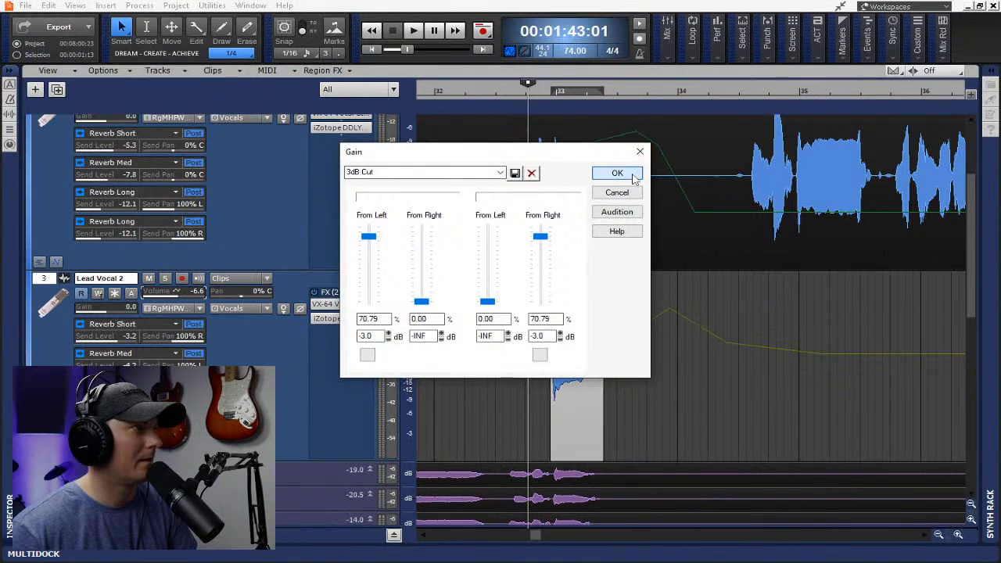
left_click(633, 176)
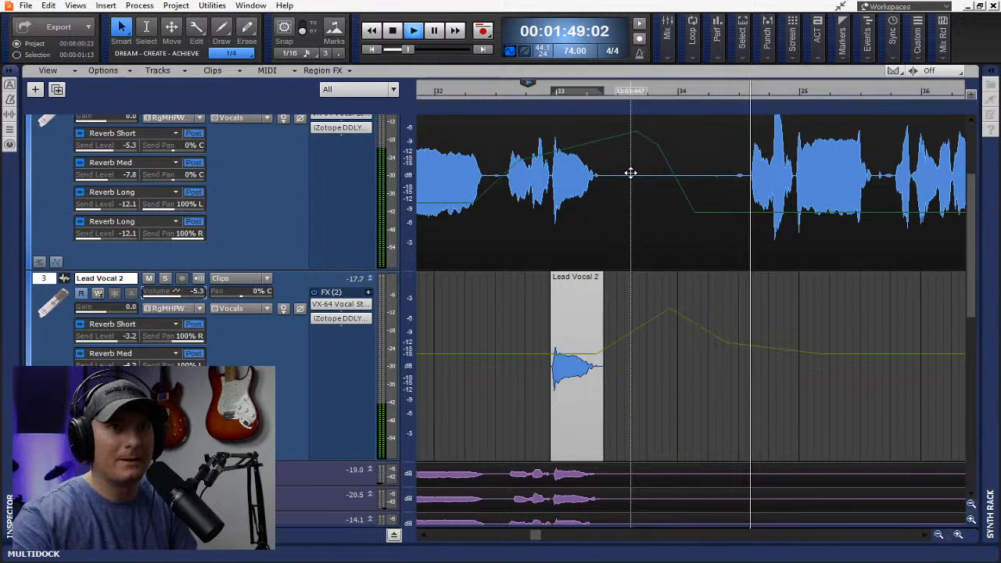
key("space")
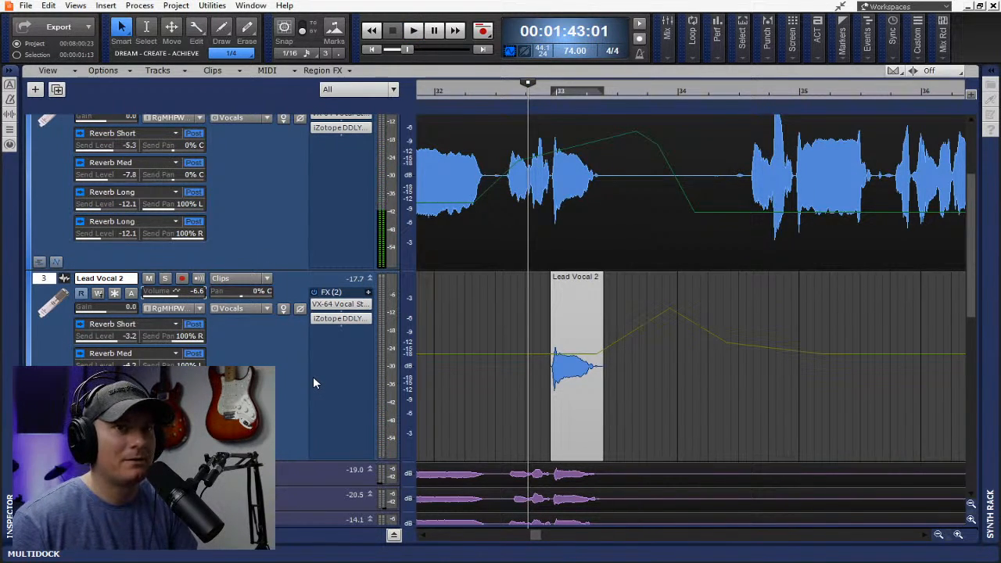
Reduce the heights of both Lead Vocal 2 tracks so they fit in view together with Lead Vocal 1
left_click_drag(339, 461, 329, 337)
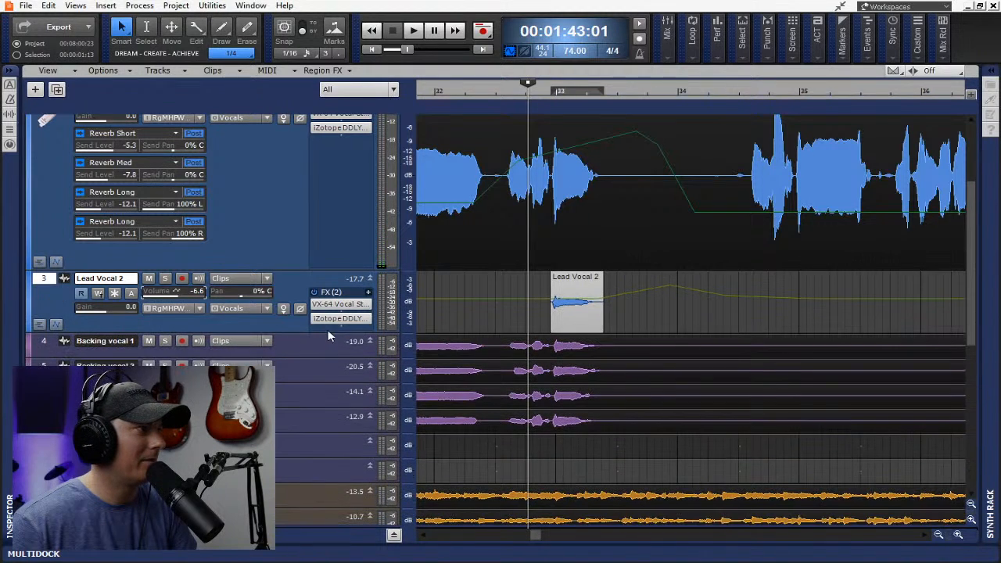
left_click_drag(329, 270, 311, 171)
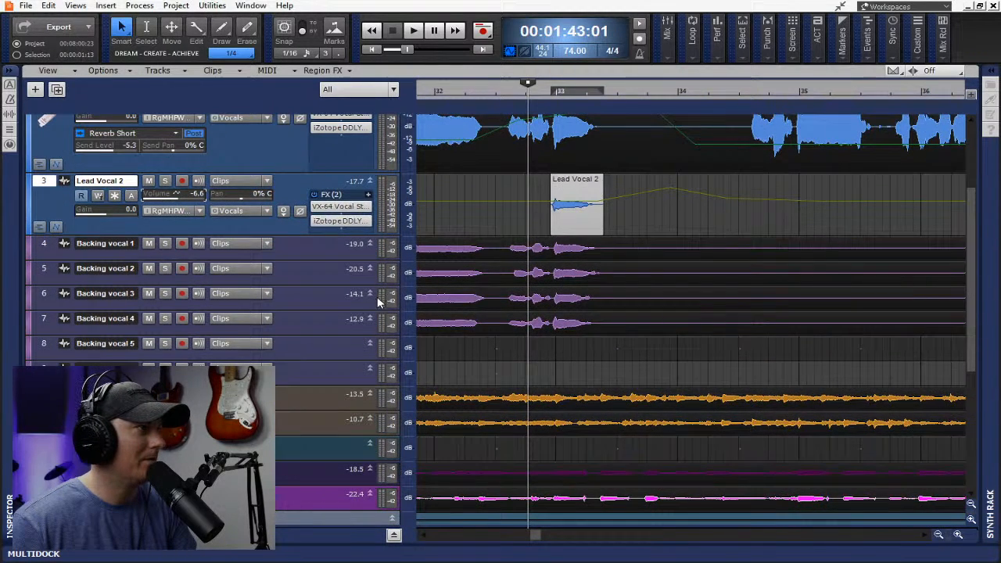
scroll(359, 289, "up", 3)
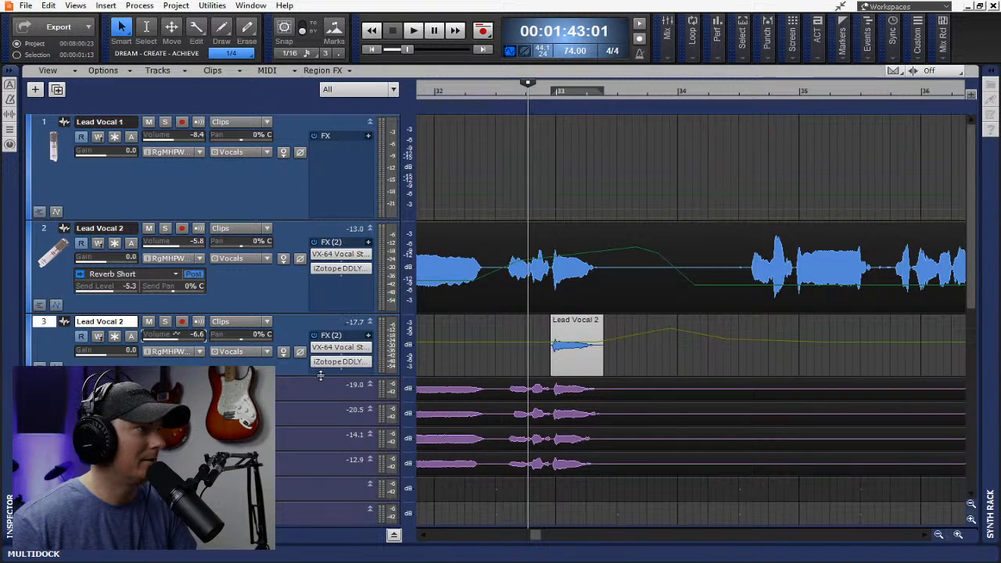
left_click_drag(321, 375, 326, 384)
left_click_drag(318, 313, 326, 347)
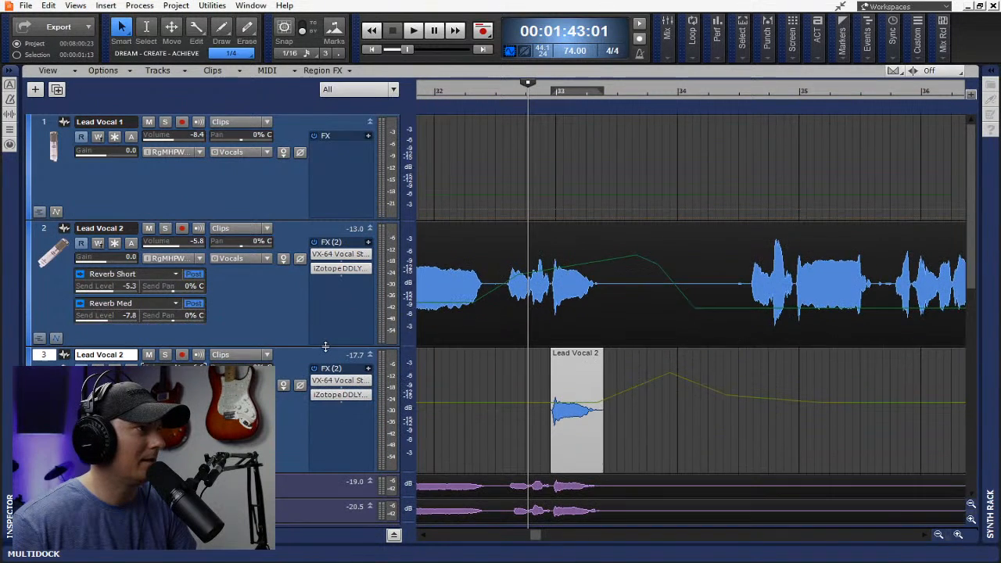
Show the main Lead Vocal 2 track's automation lane during playback and set its DDLY upper delay Time to 475.9 ms
key("space")
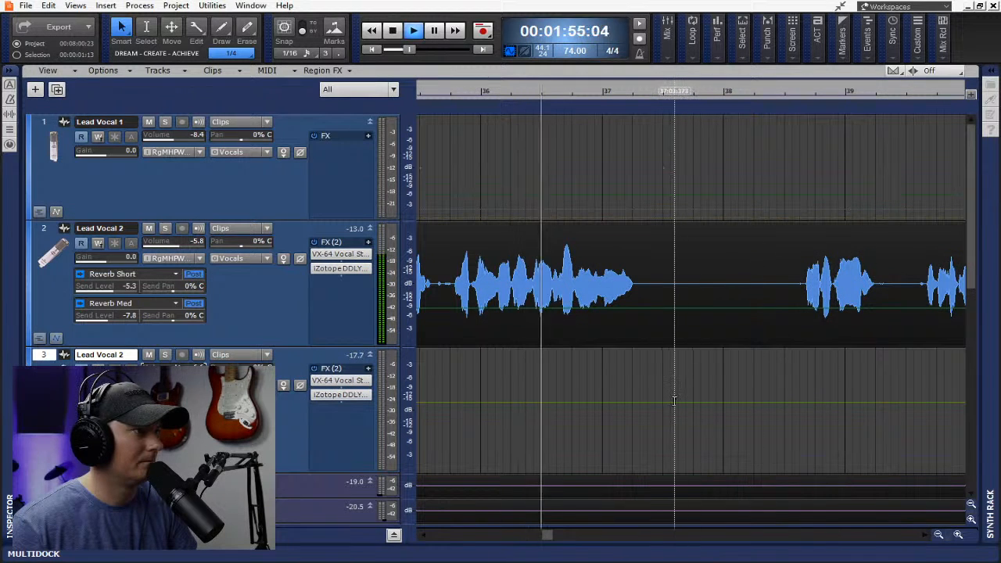
left_click(58, 340)
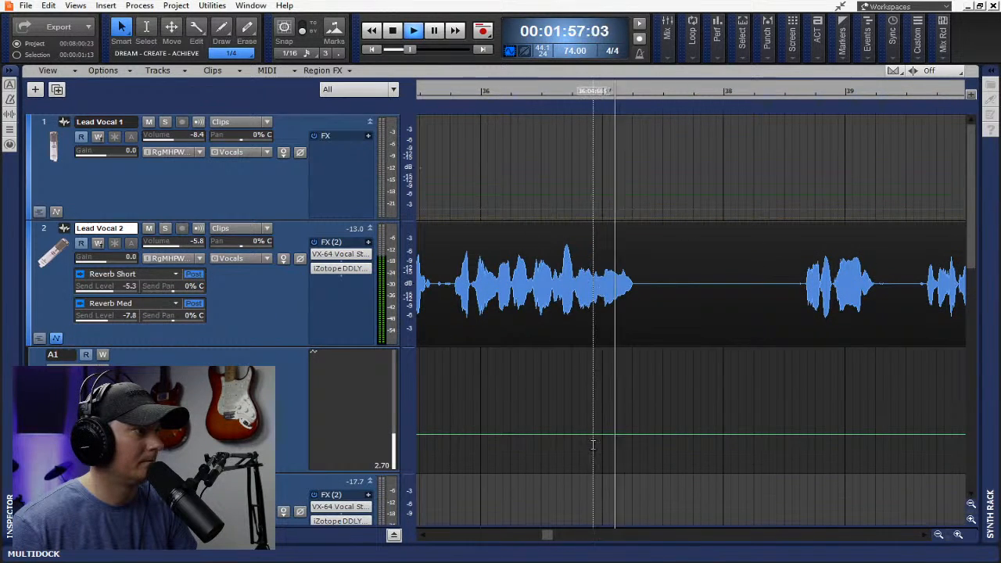
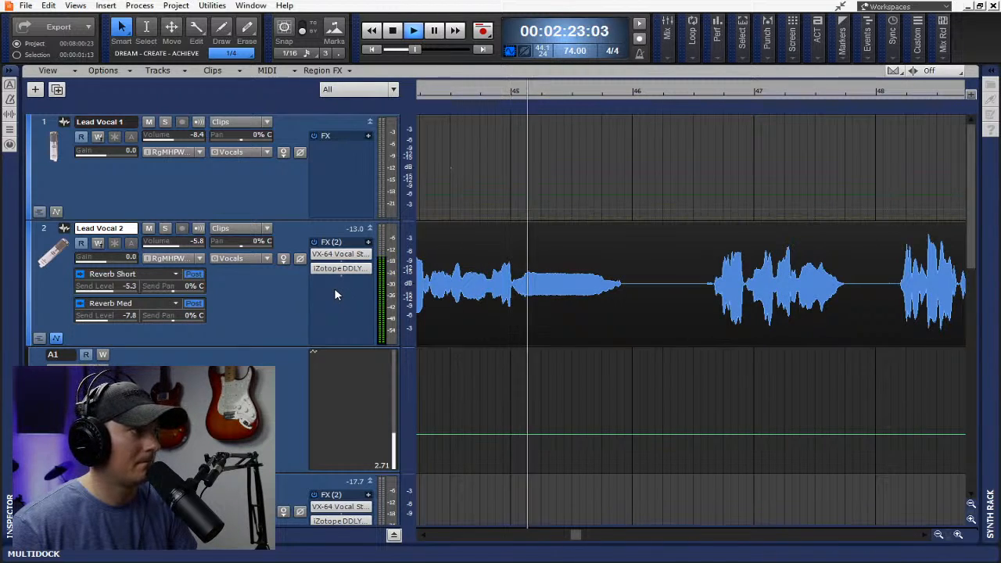
double_click(339, 268)
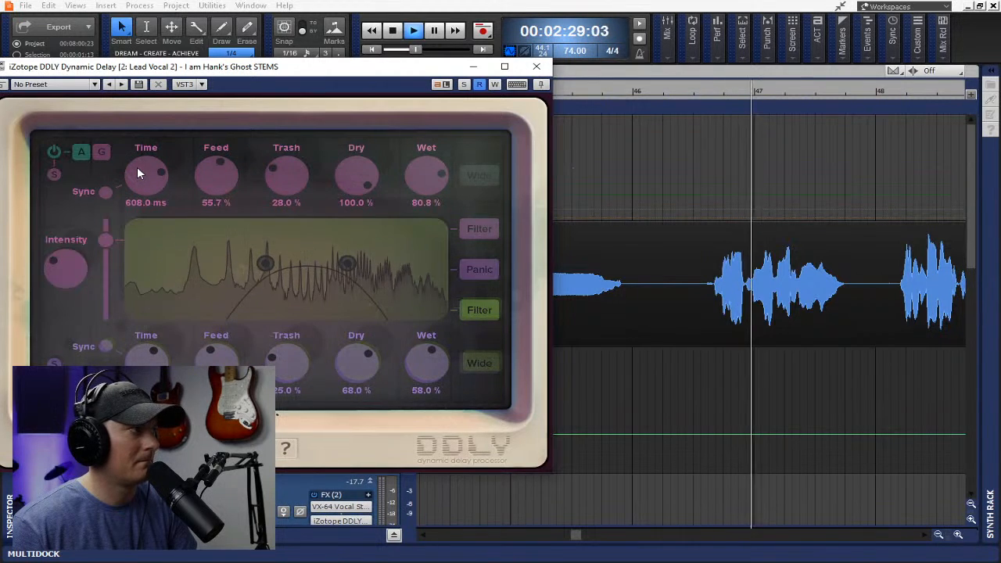
left_click_drag(137, 167, 140, 169)
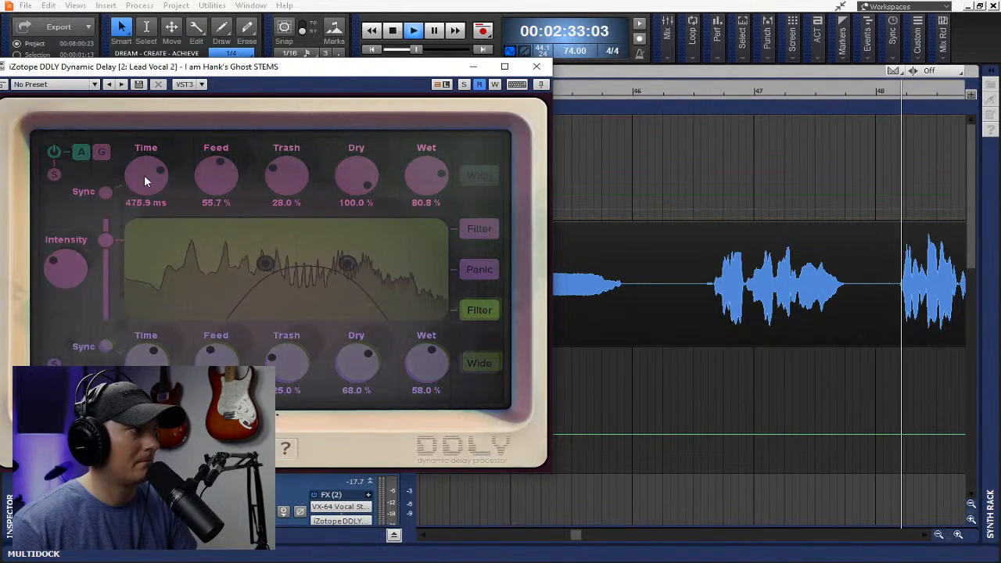
Set the upper delay Time to 612 ms in the main Lead Vocal 2 track's DDLY and close the plug-in
left_click(144, 203)
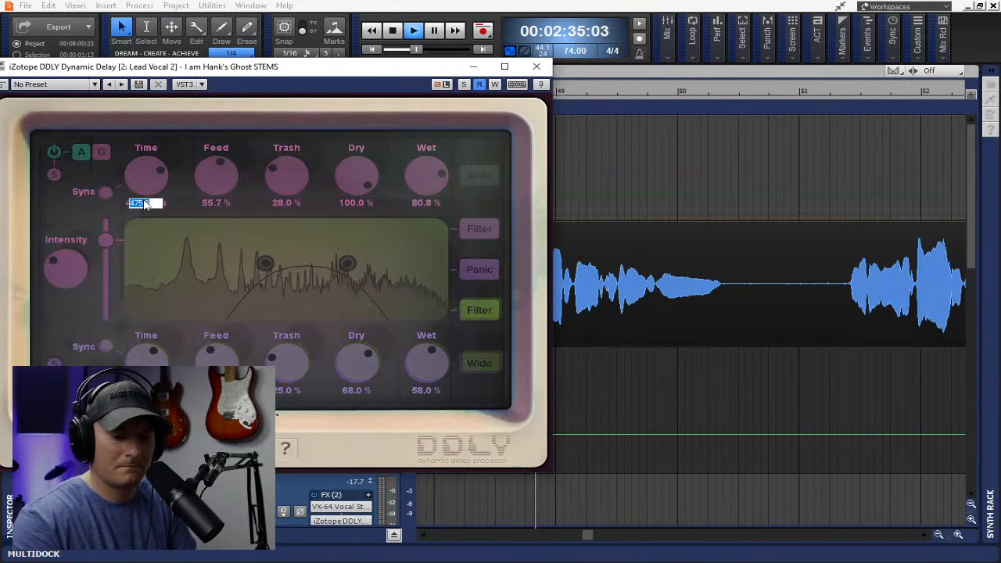
type("600")
key("Return")
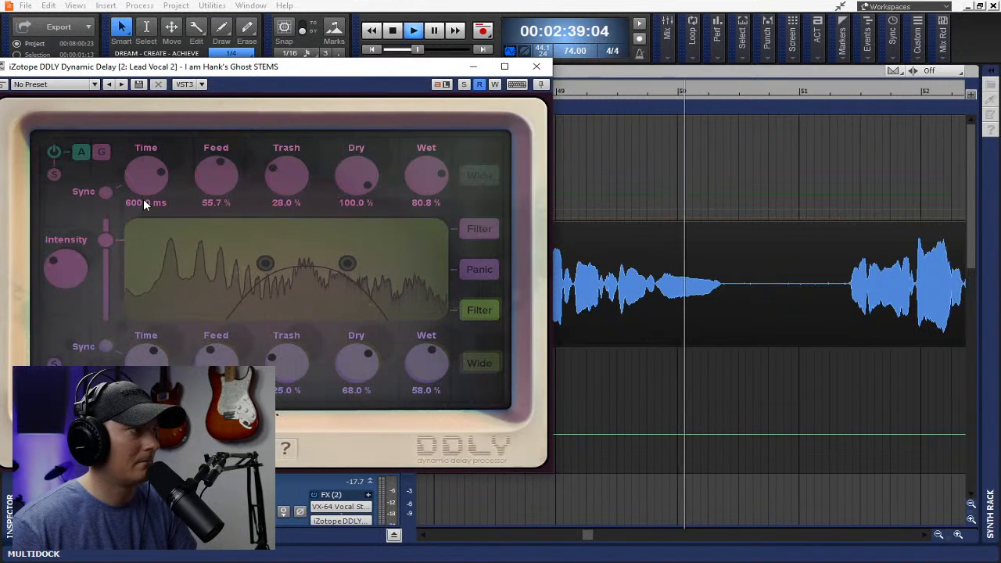
left_click(144, 203)
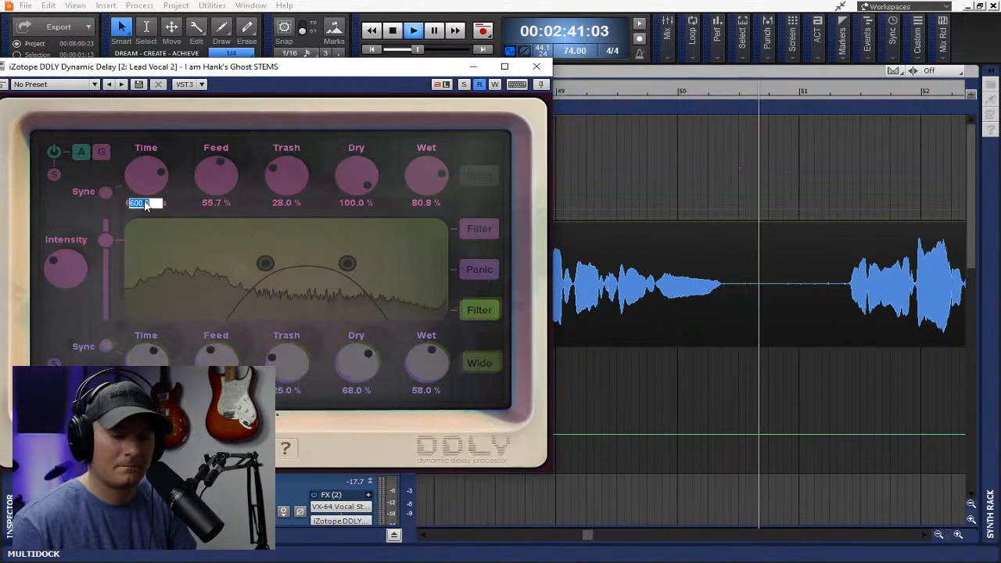
type("612")
key("Return")
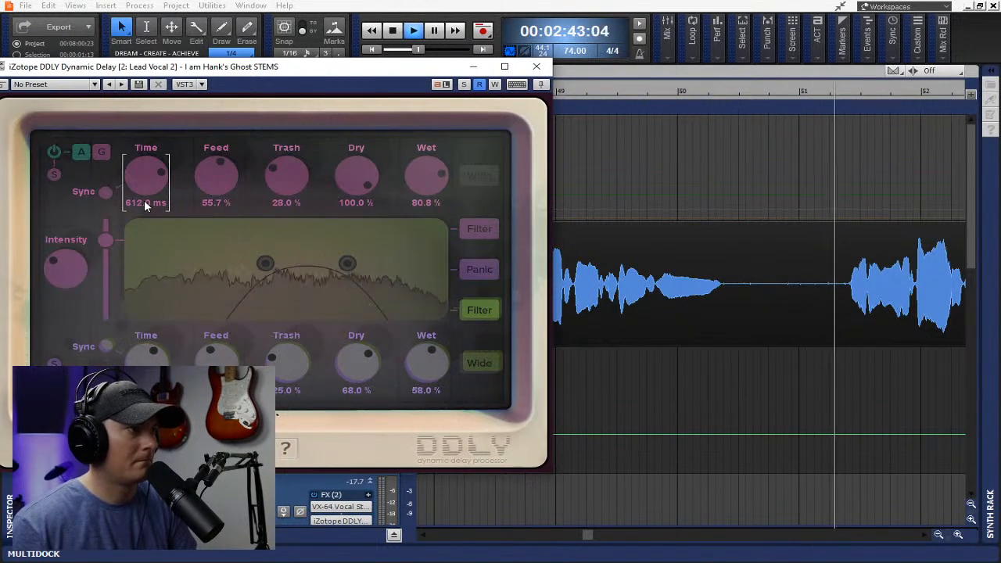
left_click(480, 362)
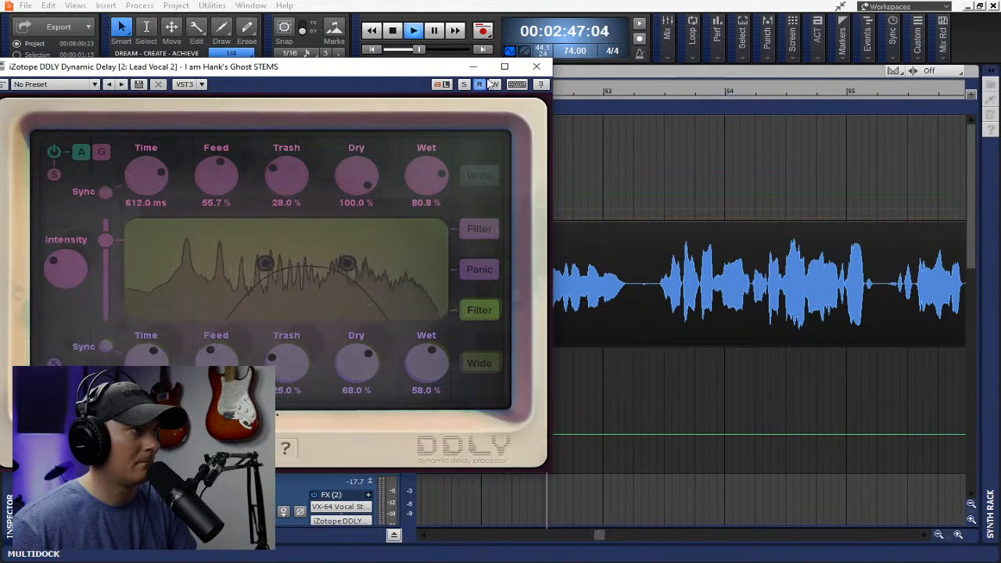
left_click(536, 66)
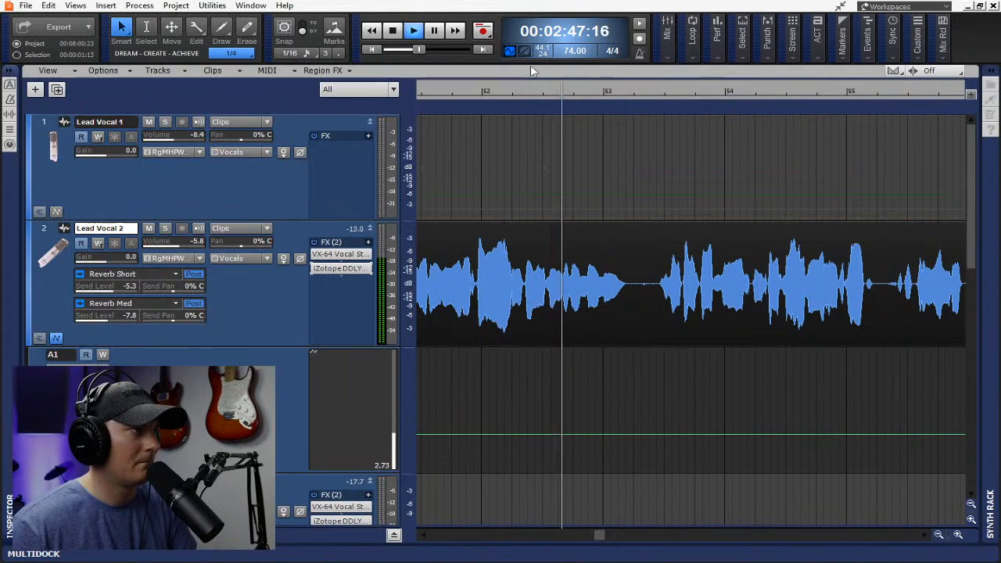
Add Intensity automation nodes near measures 51 and 60 on the main Lead Vocal 2 track and raise the section between them to 3.93
left_click(940, 534)
key("t")
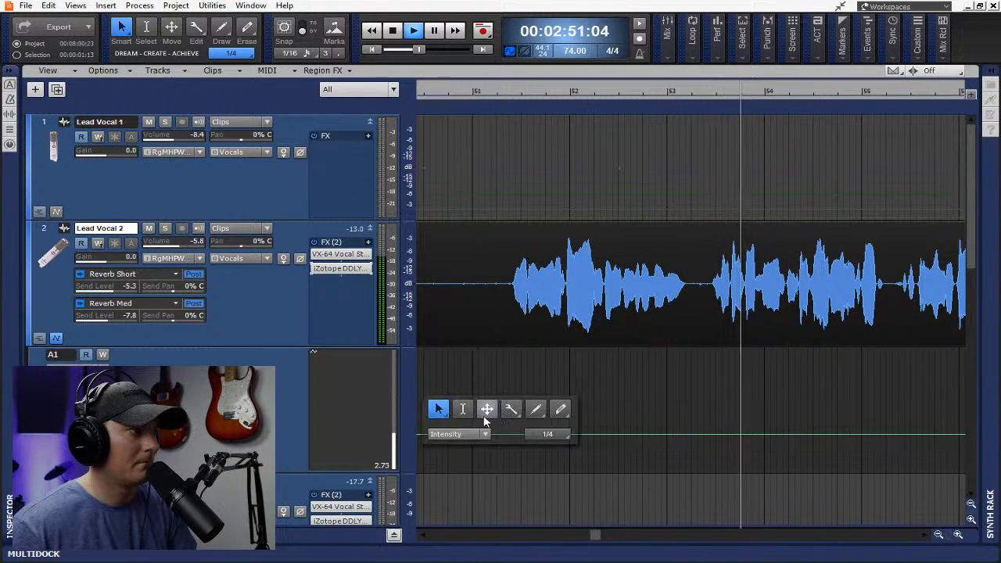
left_click(440, 413)
left_click(502, 433)
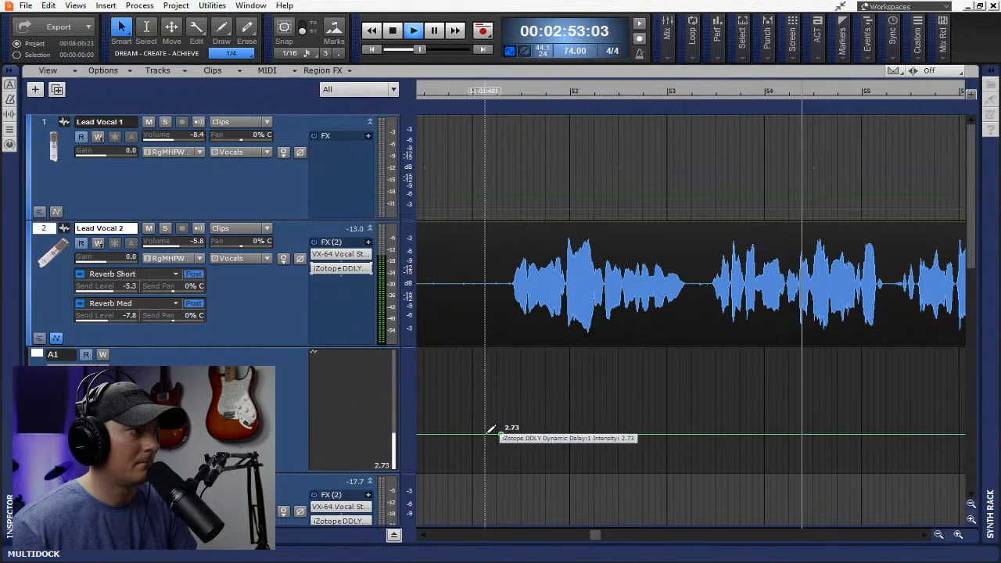
left_click(486, 434)
left_click(940, 534)
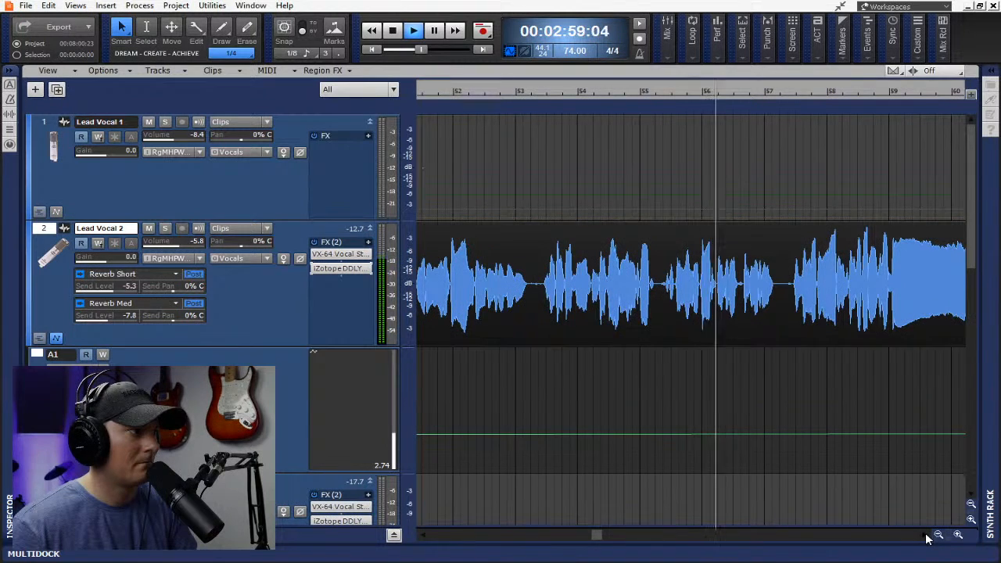
left_click(933, 431)
key("t")
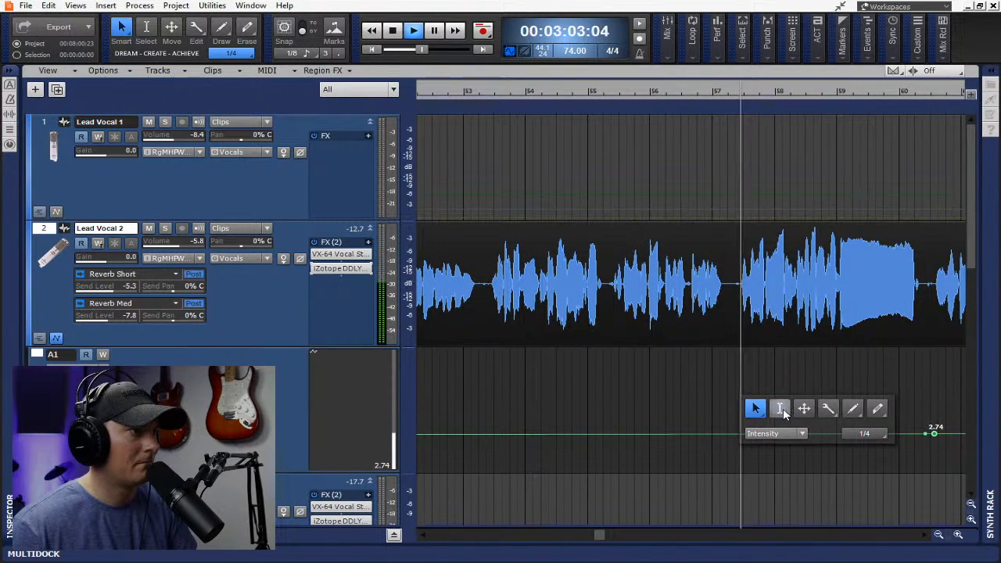
left_click(804, 408)
left_click_drag(670, 433, 637, 424)
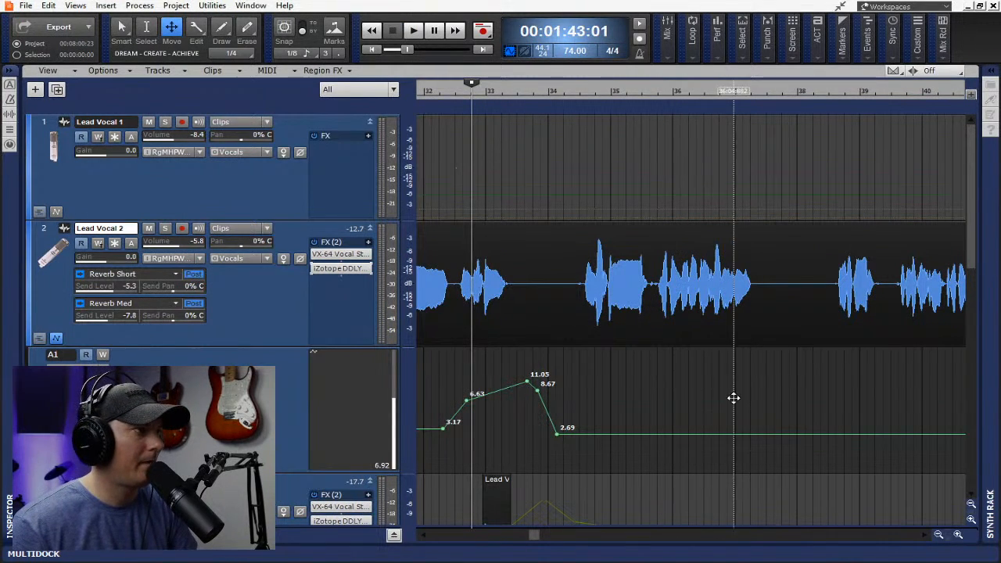
Copy the phrase-ending word at measure 61 from the main Lead Vocal 2 track onto the duplicate track at the same position
scroll(720, 393, "down", 2)
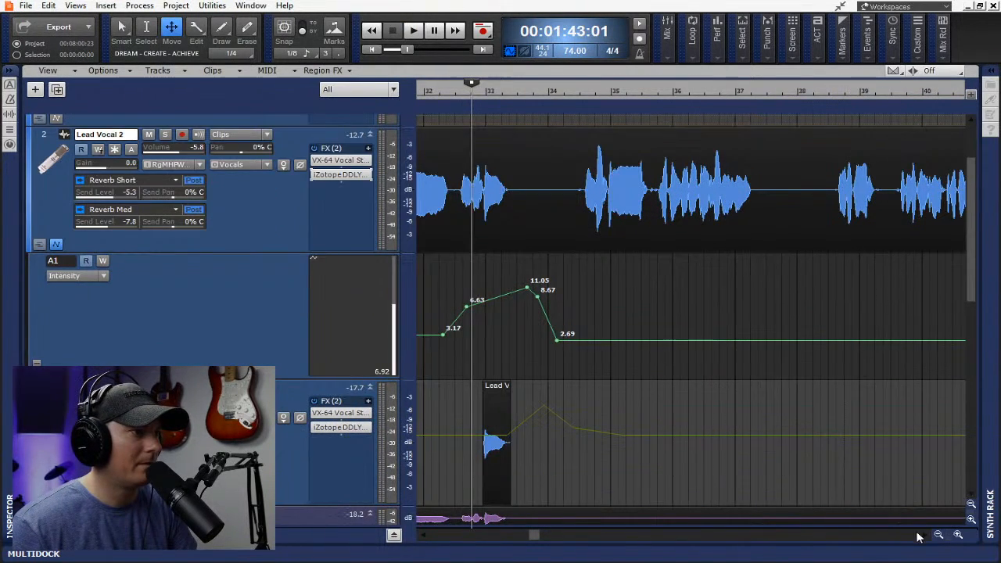
left_click(924, 536)
left_click_drag(924, 536, 924, 536)
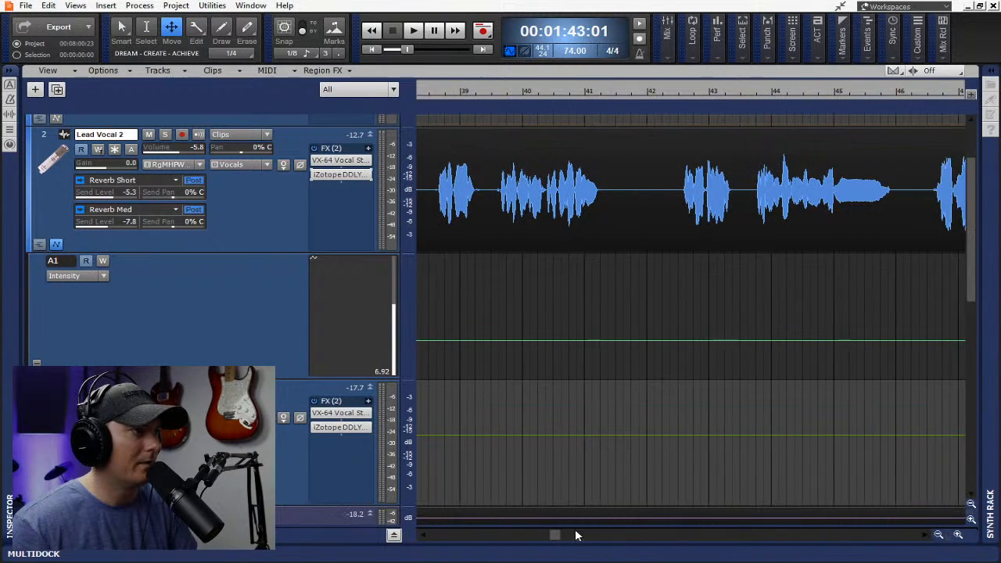
left_click_drag(556, 536, 613, 536)
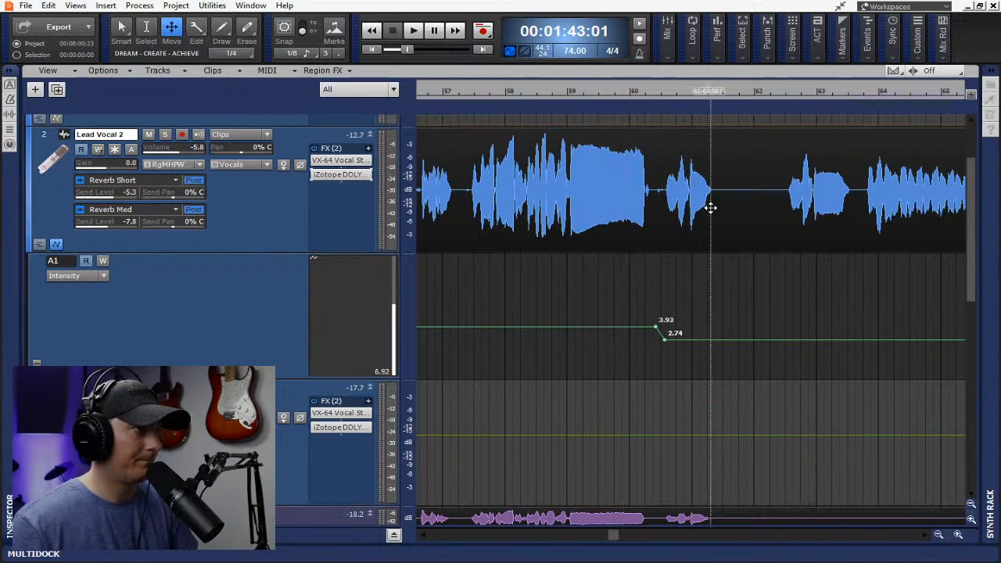
middle_click(694, 234)
left_click(632, 224)
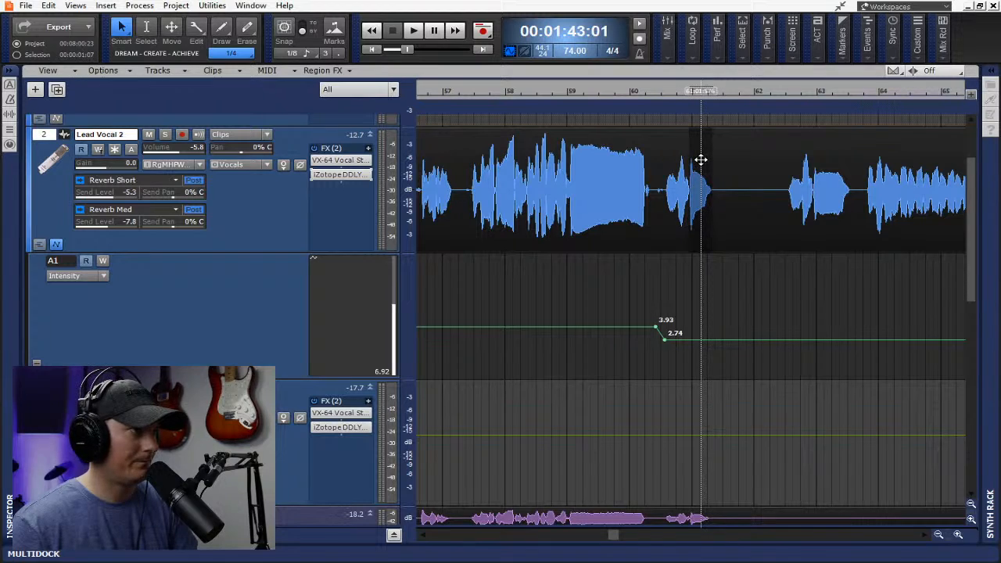
left_click_drag(701, 160, 701, 401)
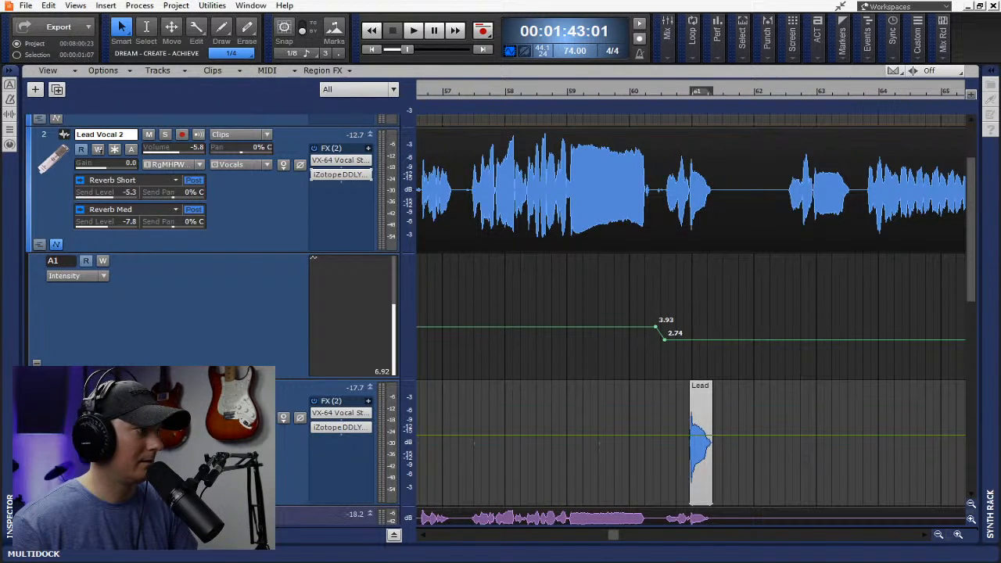
Draw a volume swell after the copied word on the duplicate track, peaking at 3.6 dB past measure 62 and ending near measure 64
scroll(649, 457, "down", 3)
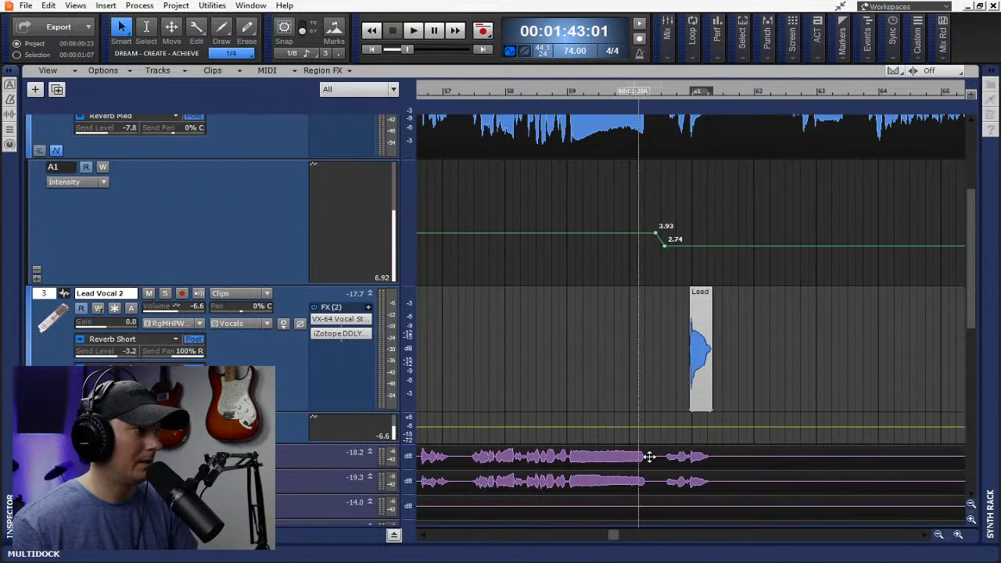
left_click(706, 428)
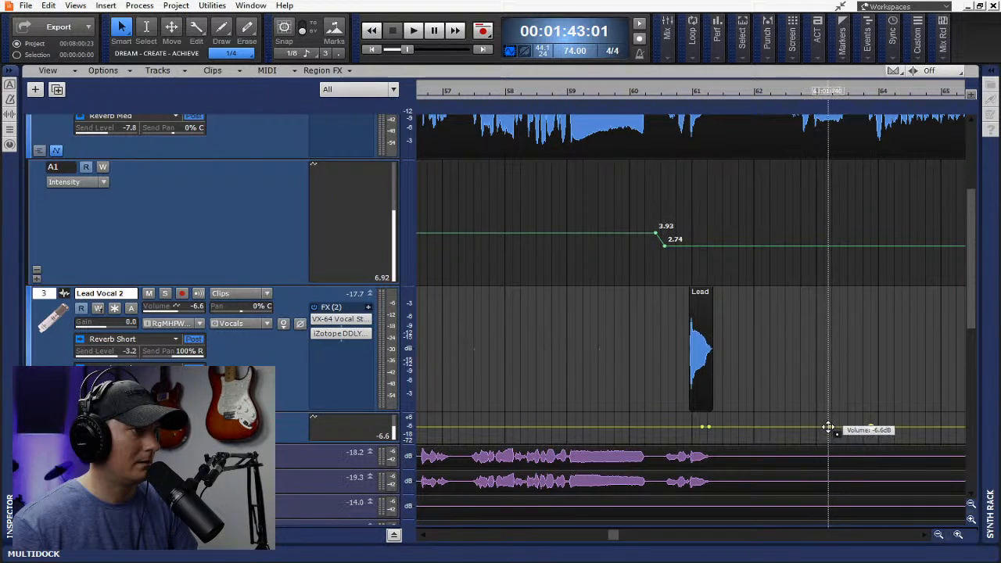
left_click_drag(827, 427, 789, 420)
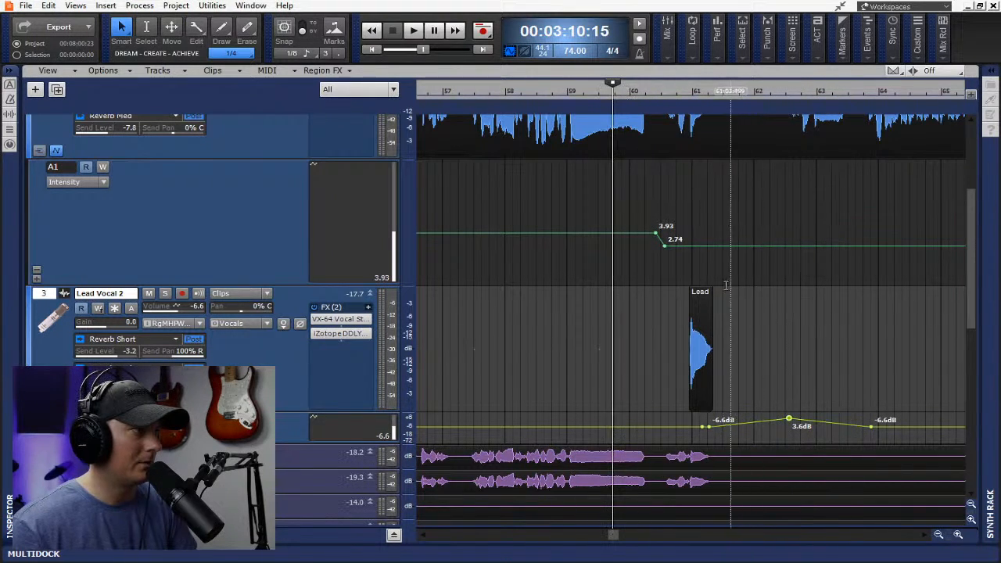
Apply the 6dB Cut gain effect to the copied word's clip at measure 61 and audition the delay swell
left_click(702, 299)
left_click(136, 7)
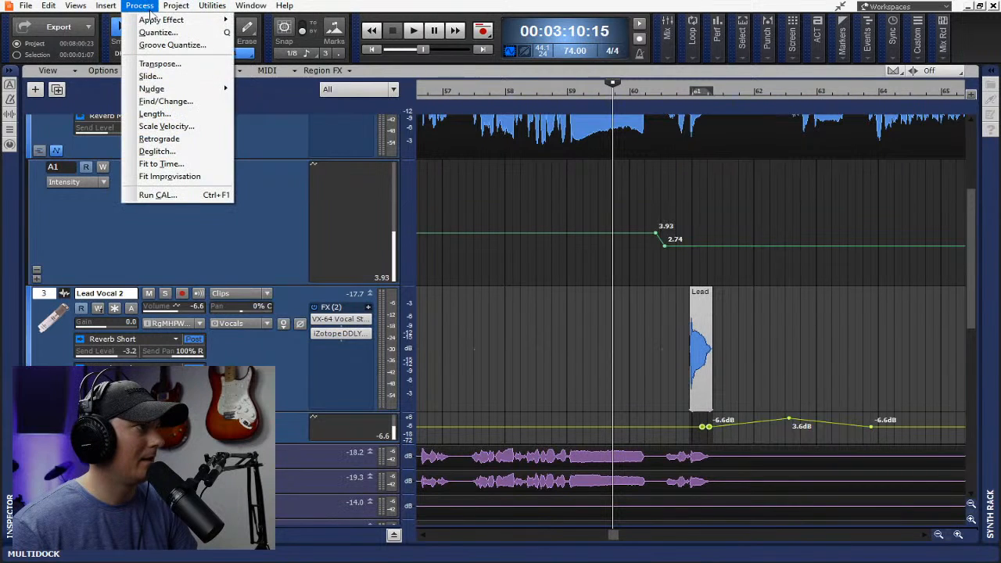
mouse_move(166, 21)
left_click(265, 69)
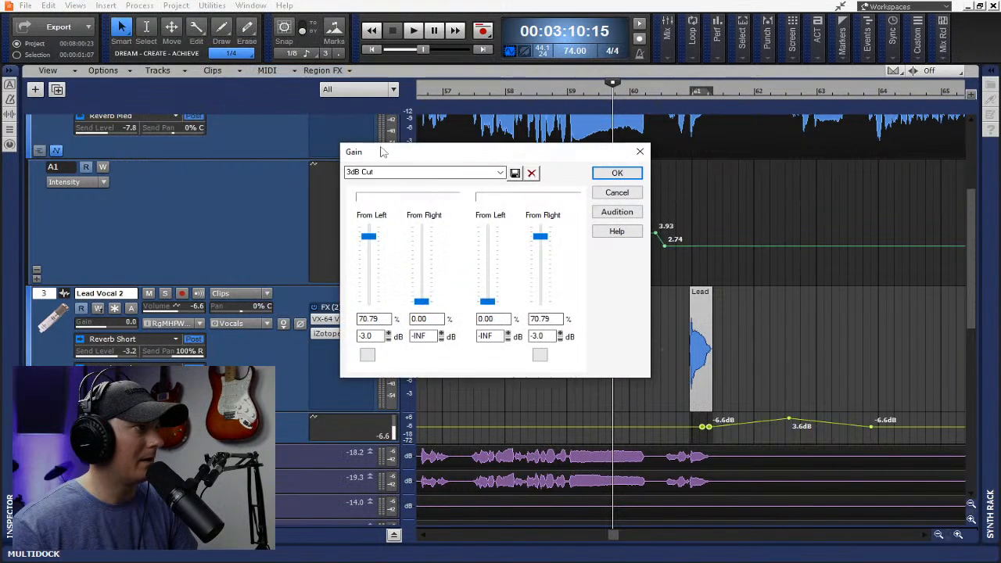
left_click(501, 172)
left_click(384, 264)
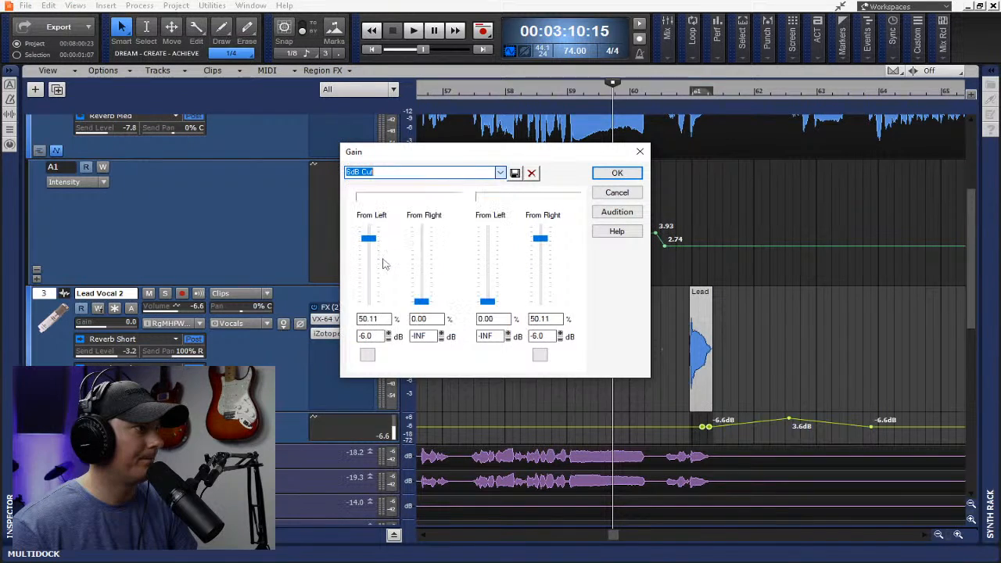
left_click(617, 174)
key("space")
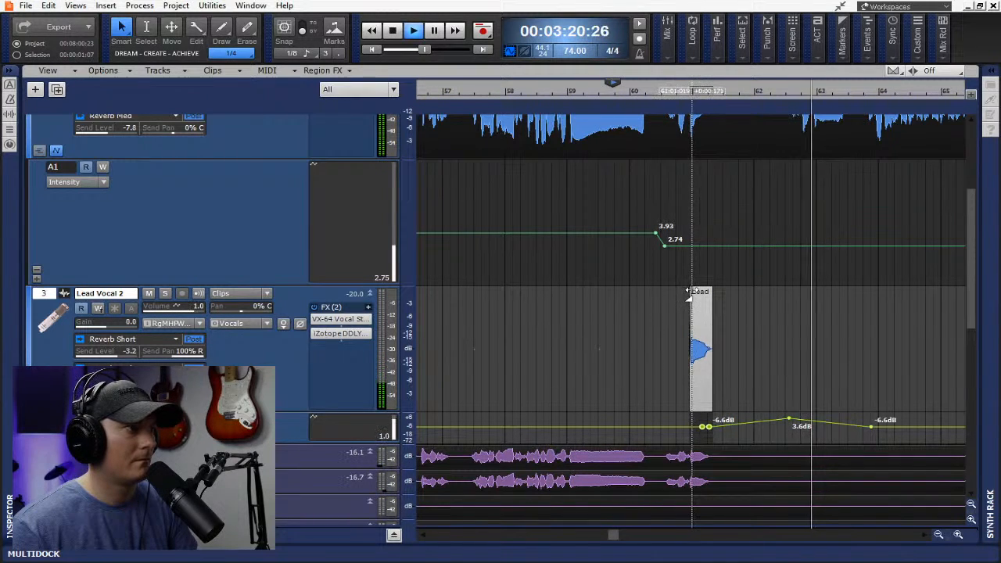
left_click(665, 93)
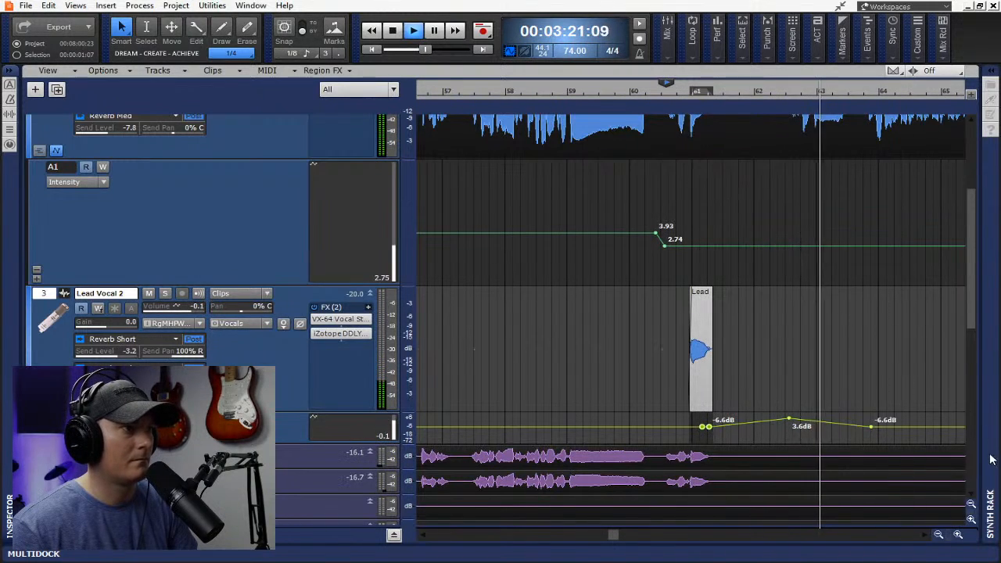
Add Intensity automation nodes on the main Lead Vocal 2 track at the start of its last phrase near measure 64
left_click(958, 533)
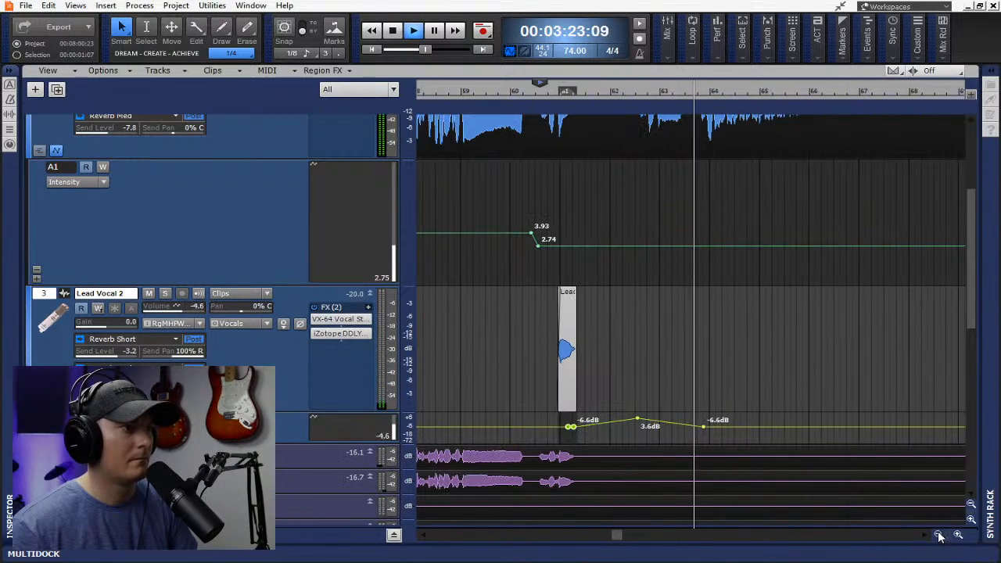
scroll(835, 337, "up", 3)
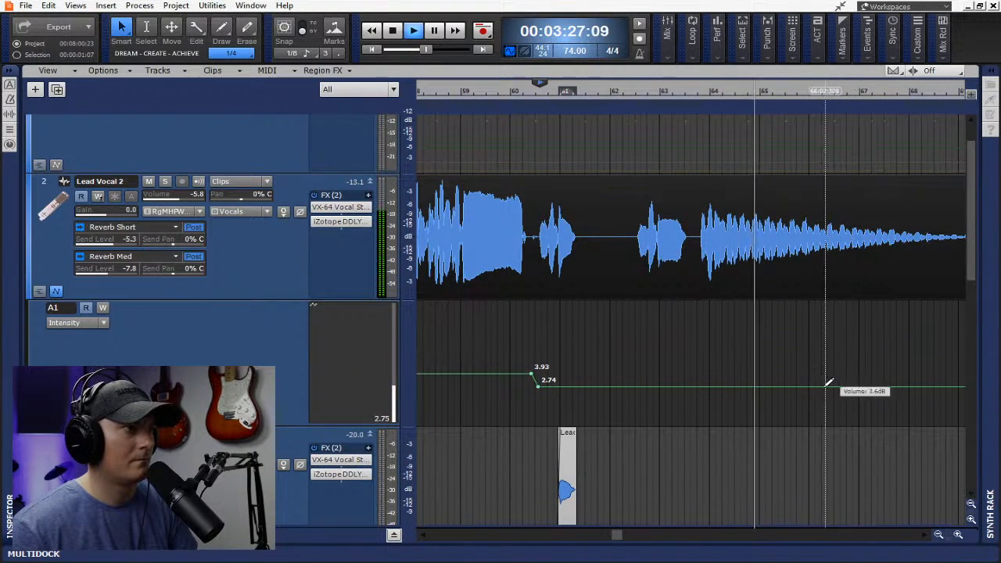
left_click(703, 387)
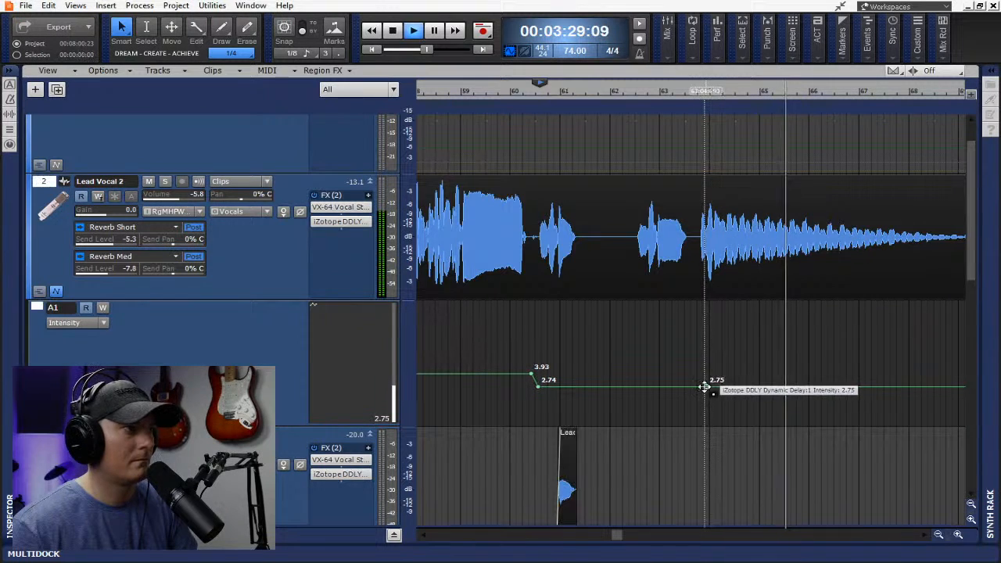
Raise the main track's Intensity automation to a 21.26 peak near measure 70, returning to base past measure 71, and audition the phrase
left_click(928, 535)
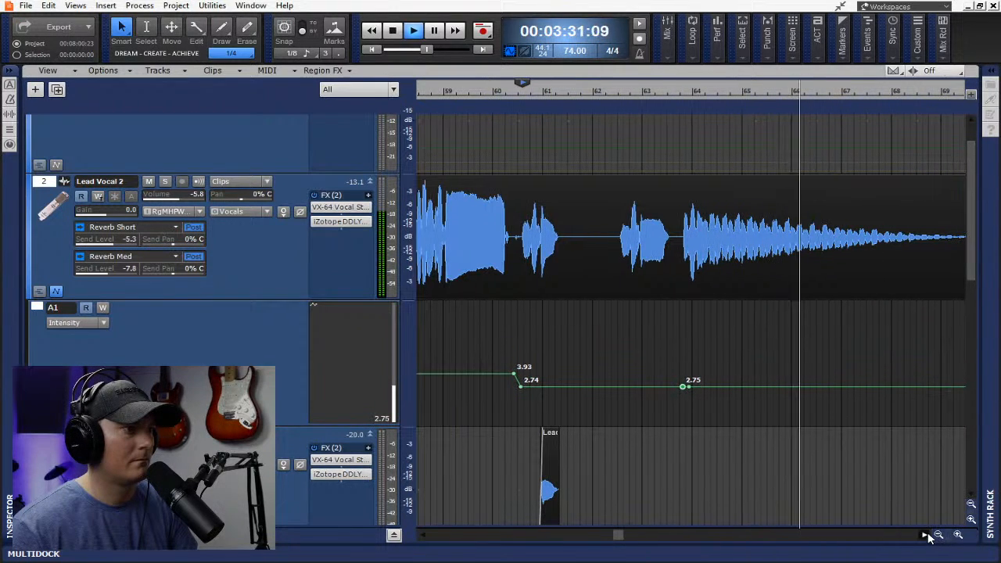
left_click(928, 536)
left_click(928, 536)
left_click(928, 535)
left_click(928, 536)
left_click(928, 536)
left_click(927, 536)
left_click(928, 536)
left_click(928, 536)
left_click(928, 536)
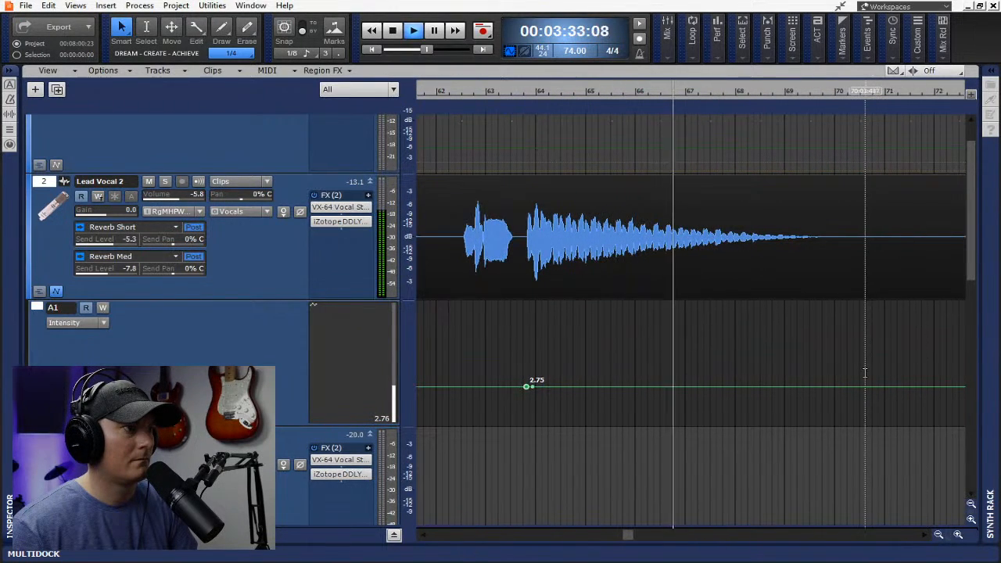
left_click_drag(870, 386, 848, 341)
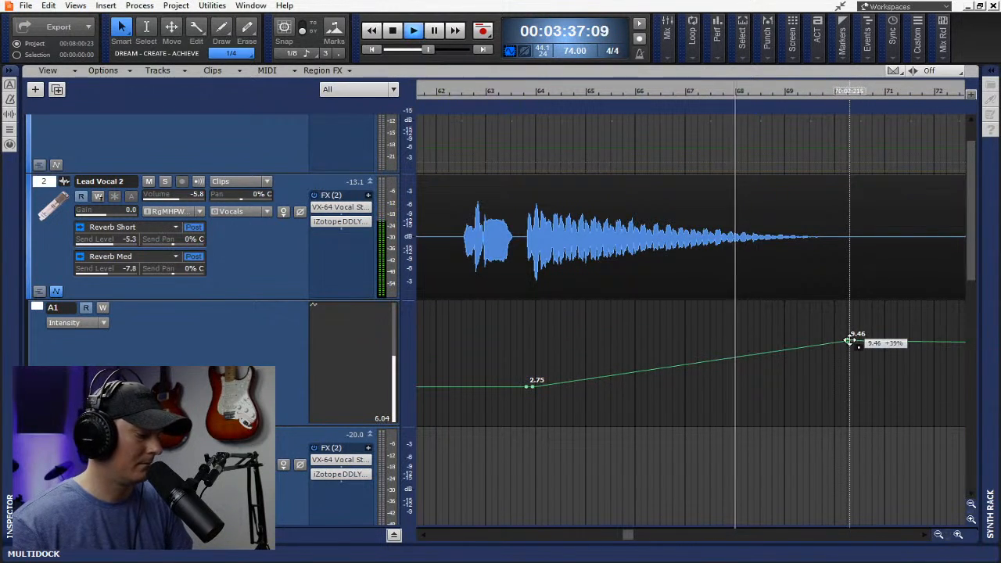
key("ctrl+z")
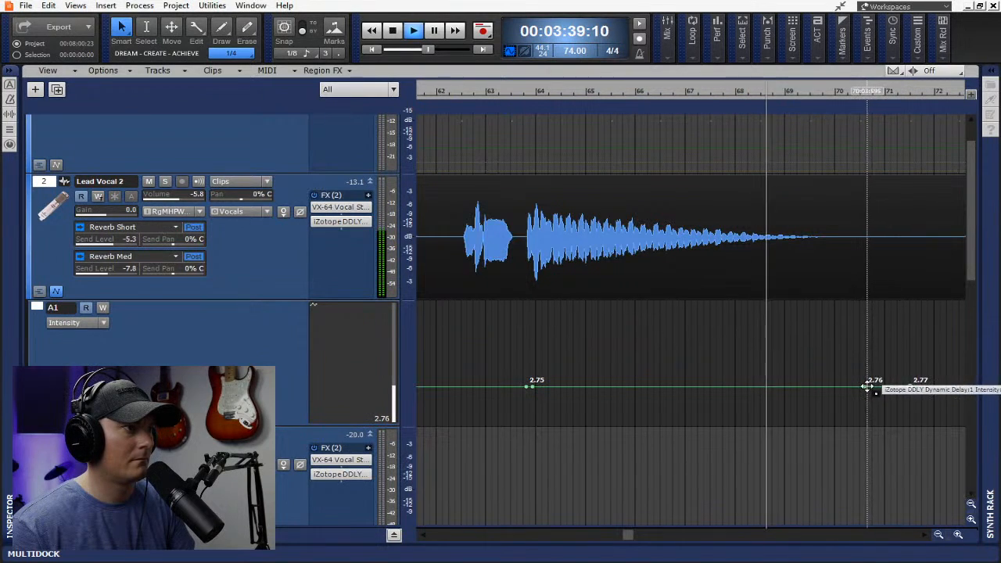
left_click_drag(864, 386, 847, 310)
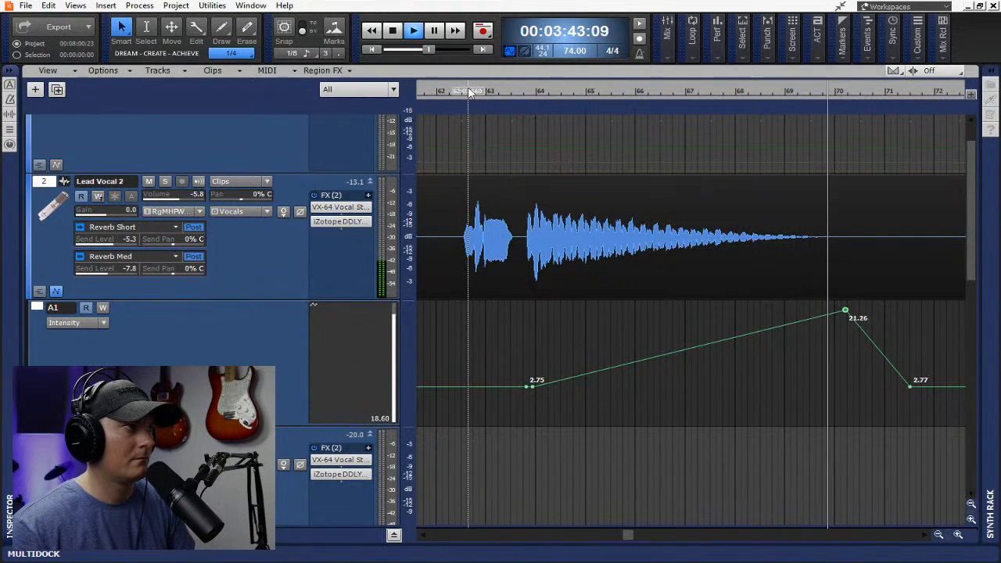
left_click(464, 92)
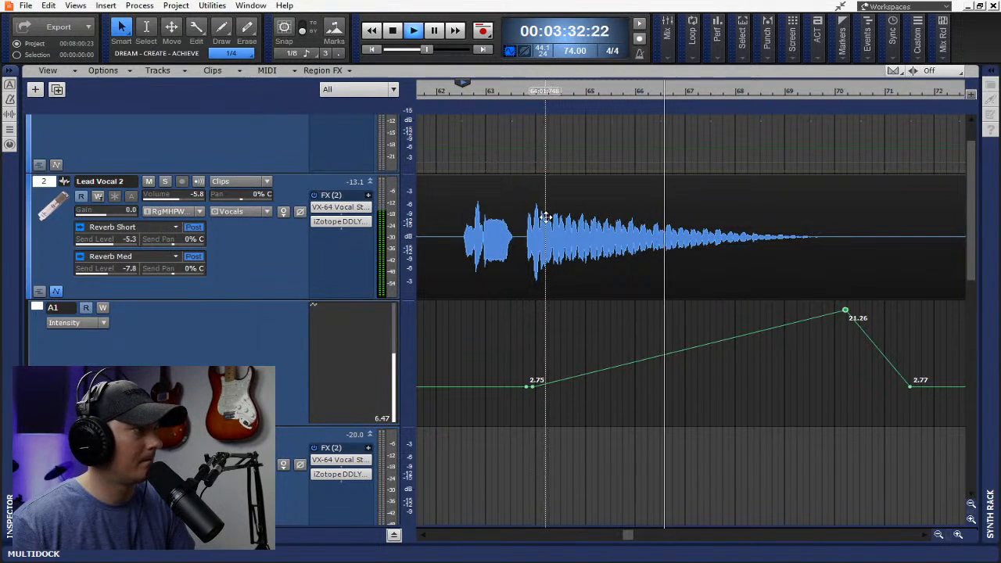
Set the upper delay's Time to 1210 ms in the duplicate Lead Vocal 2 track's DDLY plug-in, then stop playback and close the plug-in
scroll(325, 323, "down", 1)
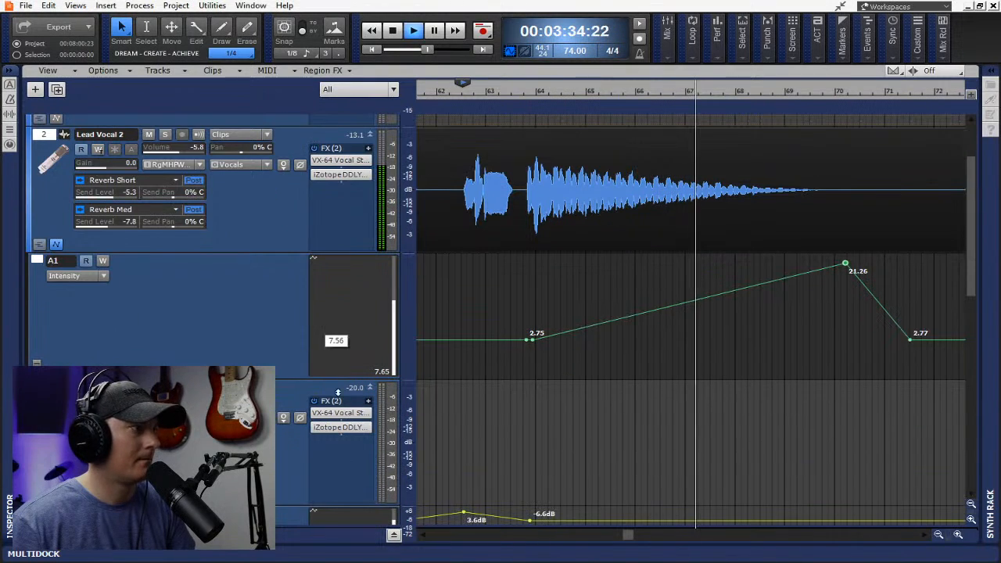
double_click(342, 428)
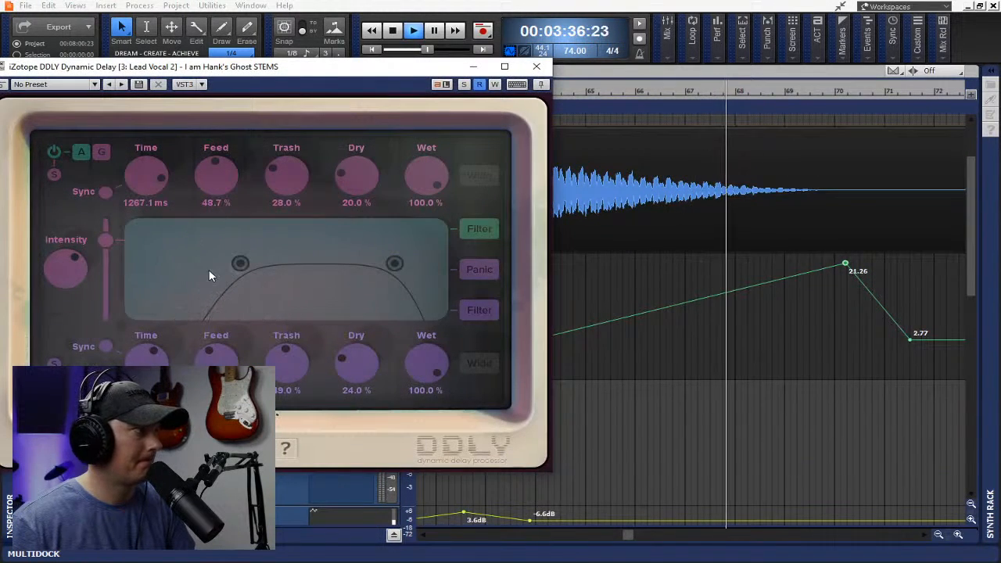
double_click(144, 204)
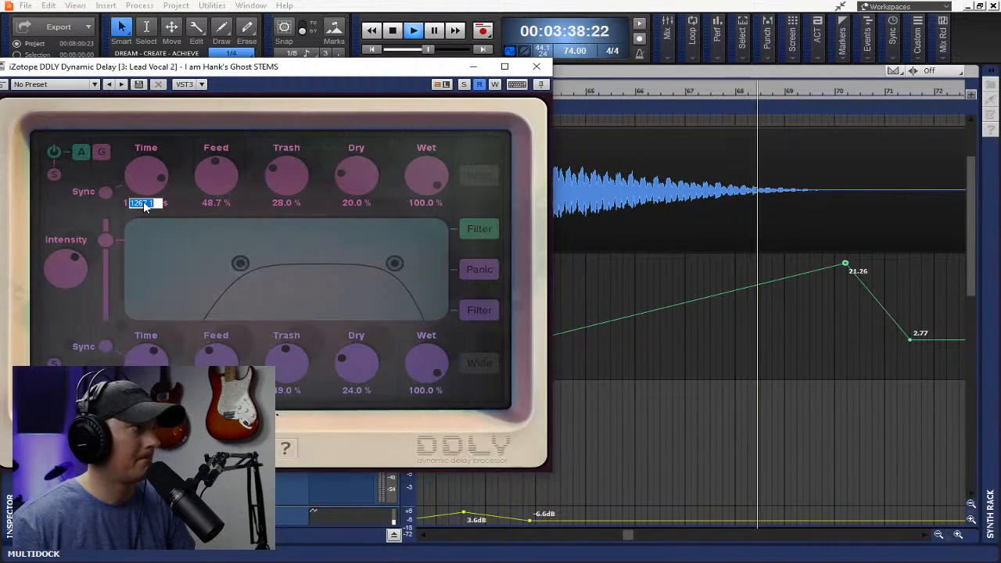
type("1230")
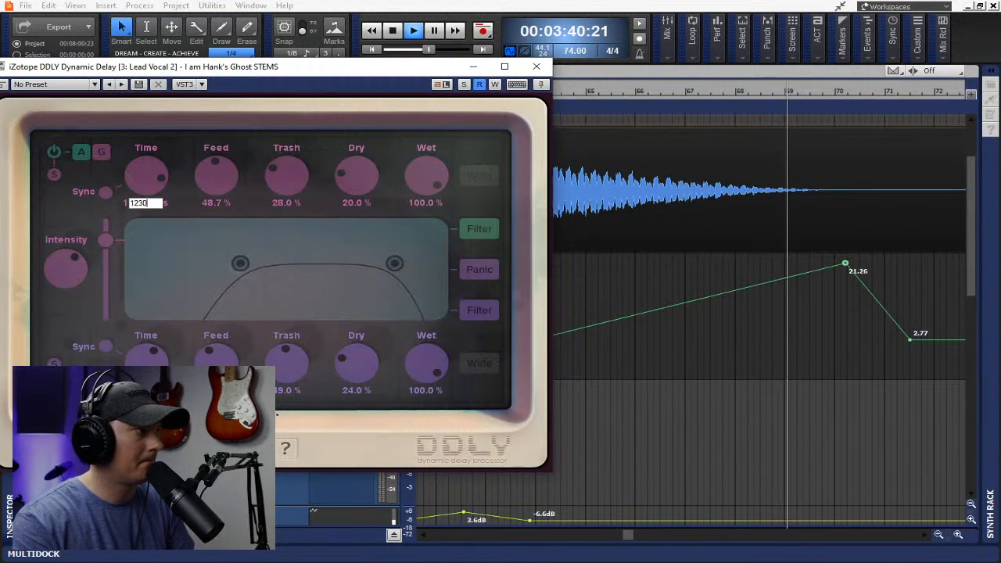
key("Return")
double_click(143, 201)
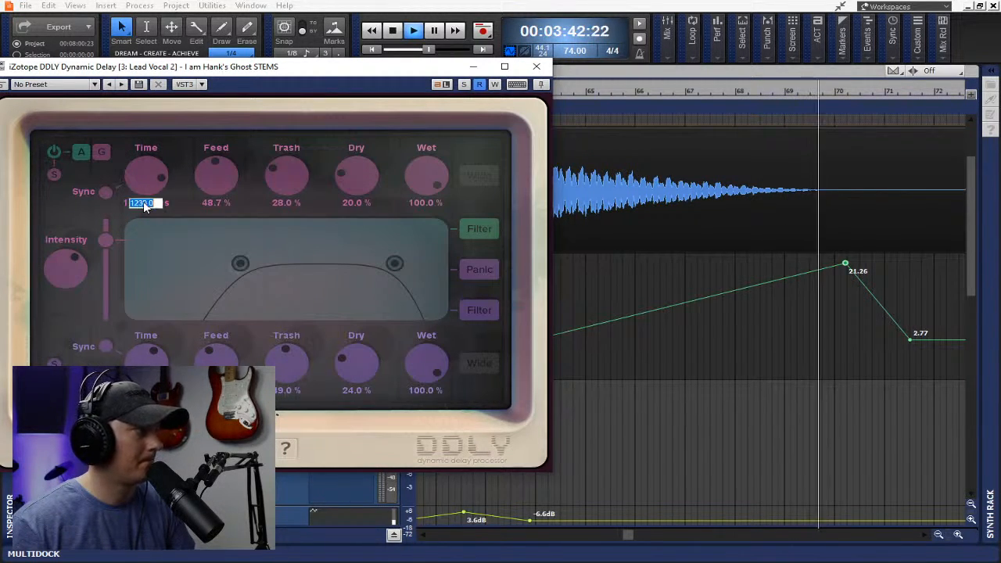
type("1200")
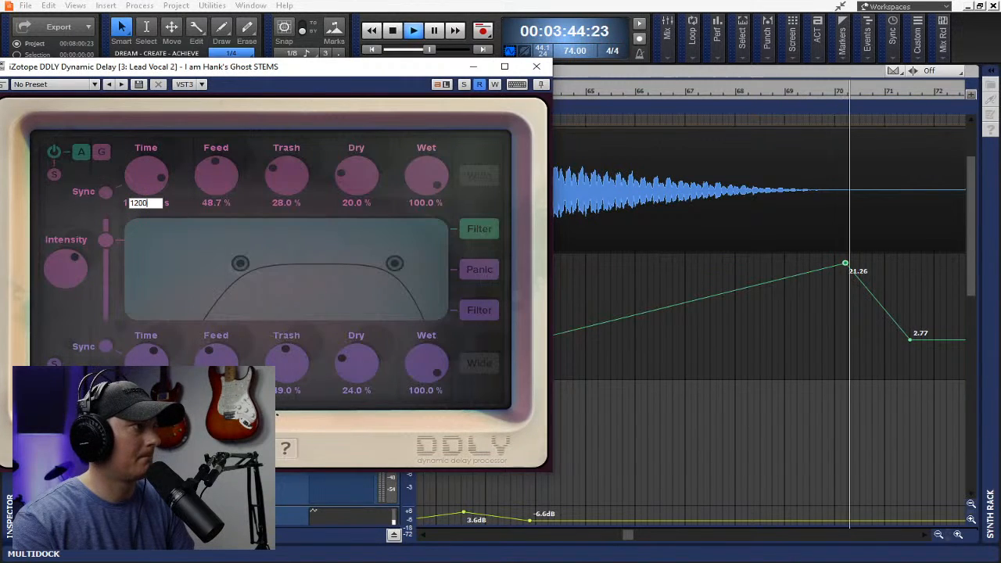
key("BackSpace")
key("BackSpace")
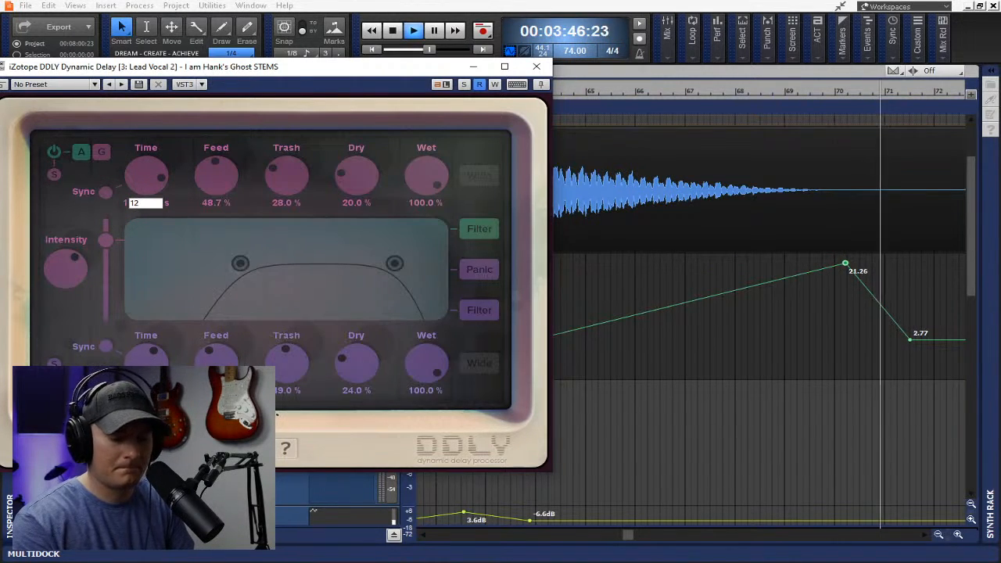
key("Return")
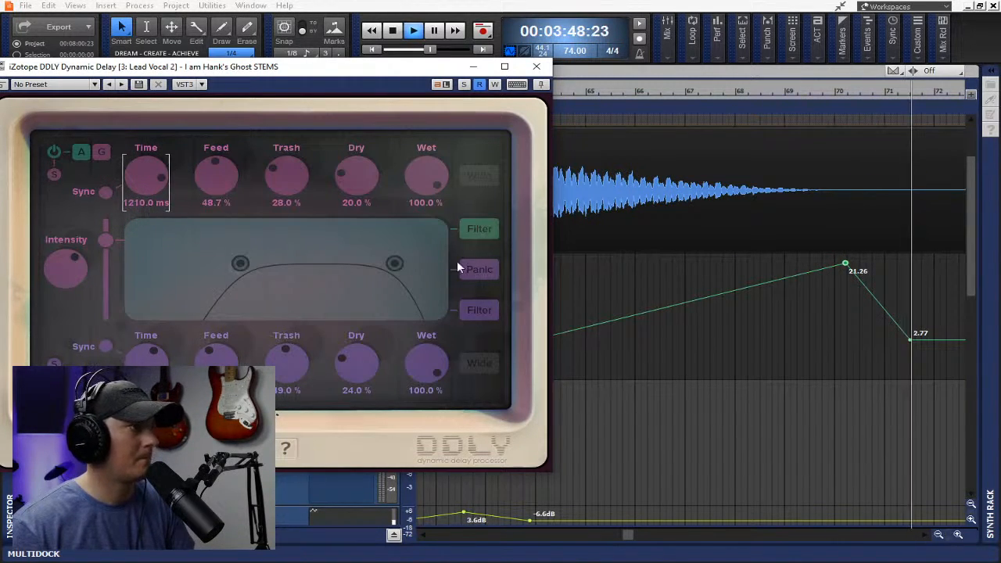
key("space")
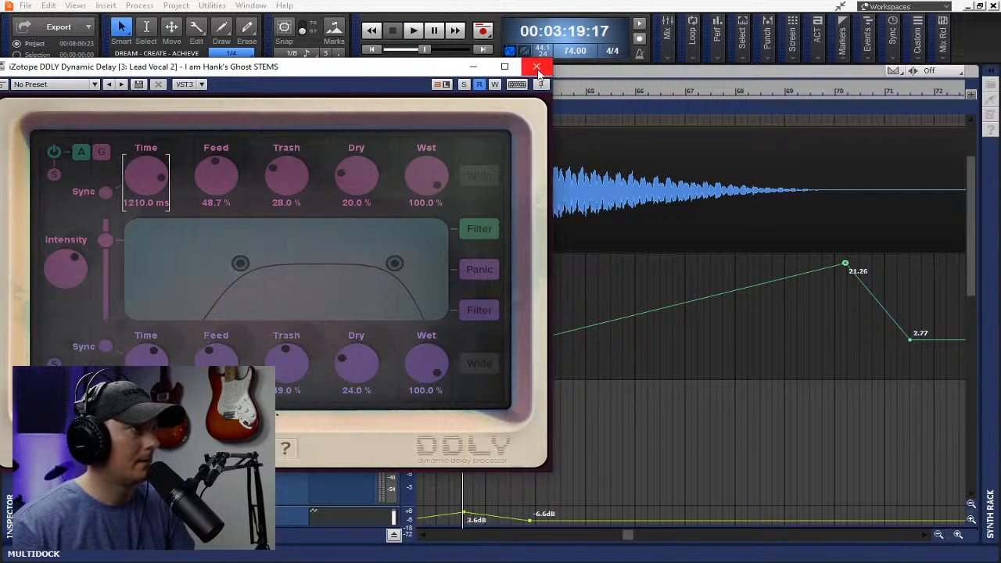
left_click(537, 67)
Audition the copied word's delay swell from just before the phrase between measures 60 and 61
mouse_move(628, 536)
left_mouse_down()
mouse_move(599, 537)
mouse_move(611, 536)
left_mouse_up()
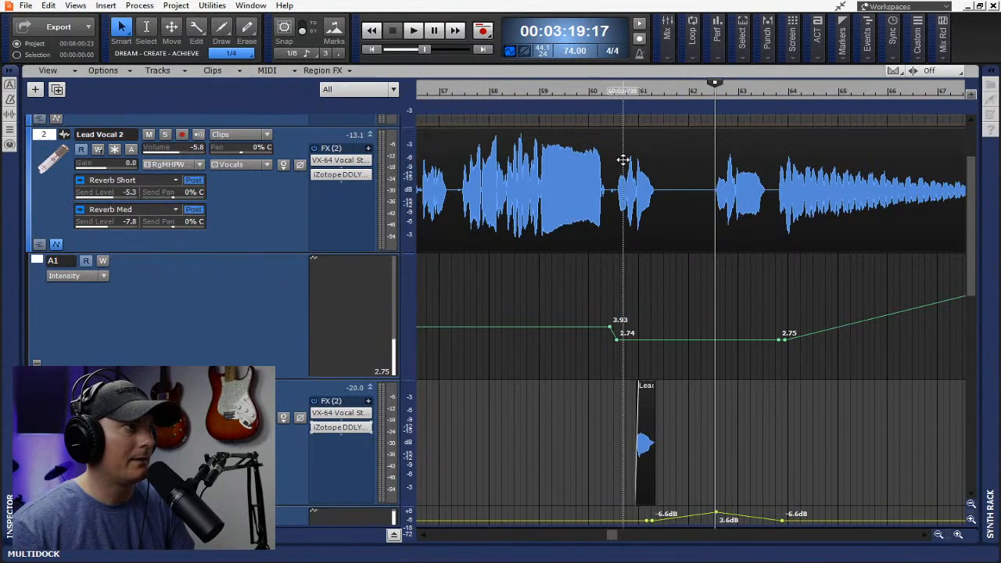
left_click(616, 92)
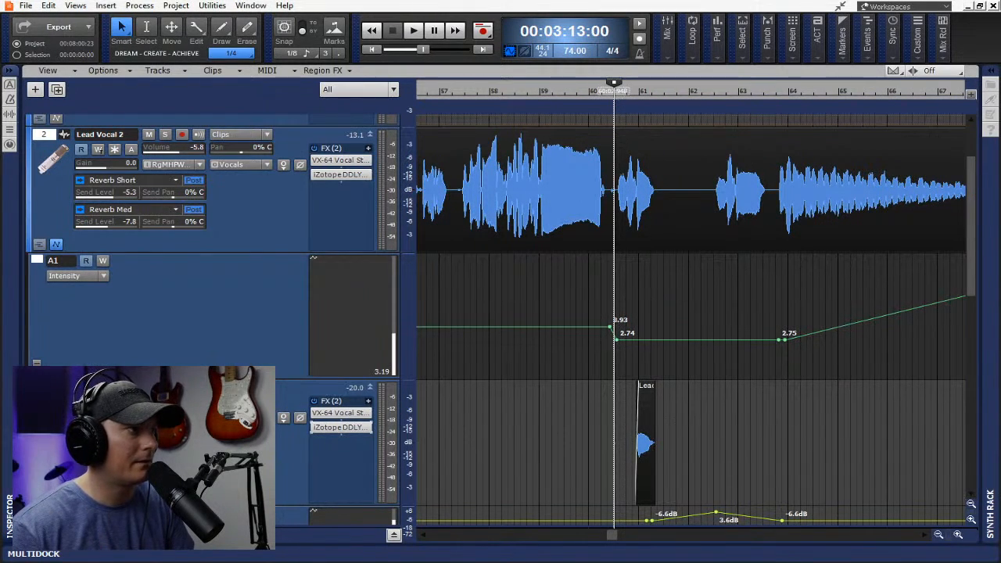
key("space")
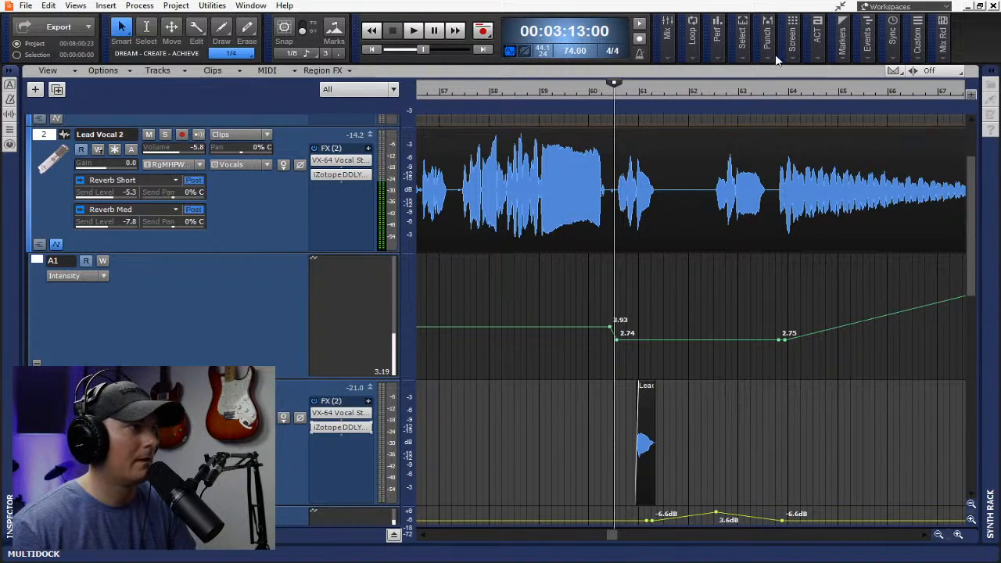
left_click(620, 92)
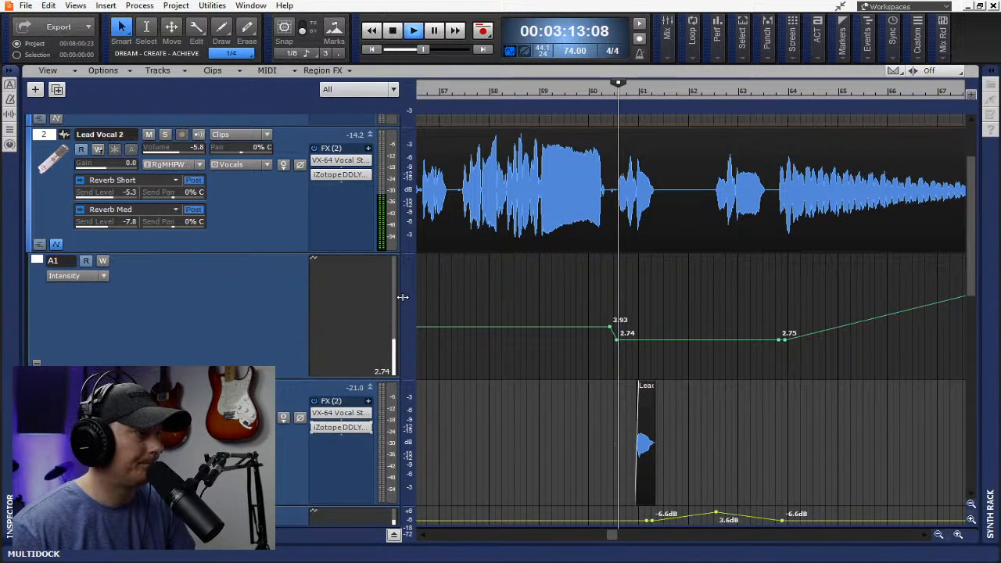
key("space")
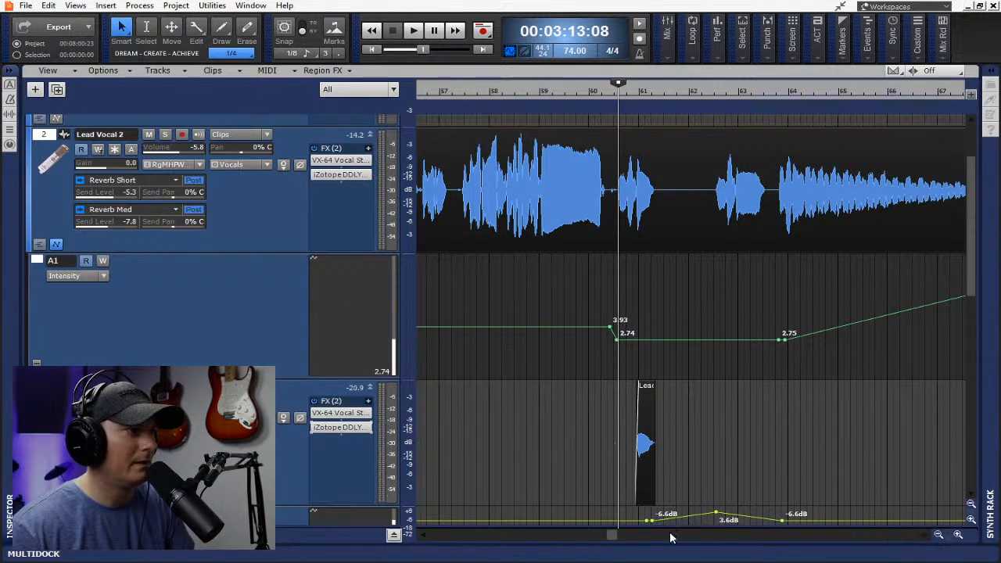
Play the Lead Vocal 2 passage starting just before measure 33
left_click_drag(612, 539, 516, 544)
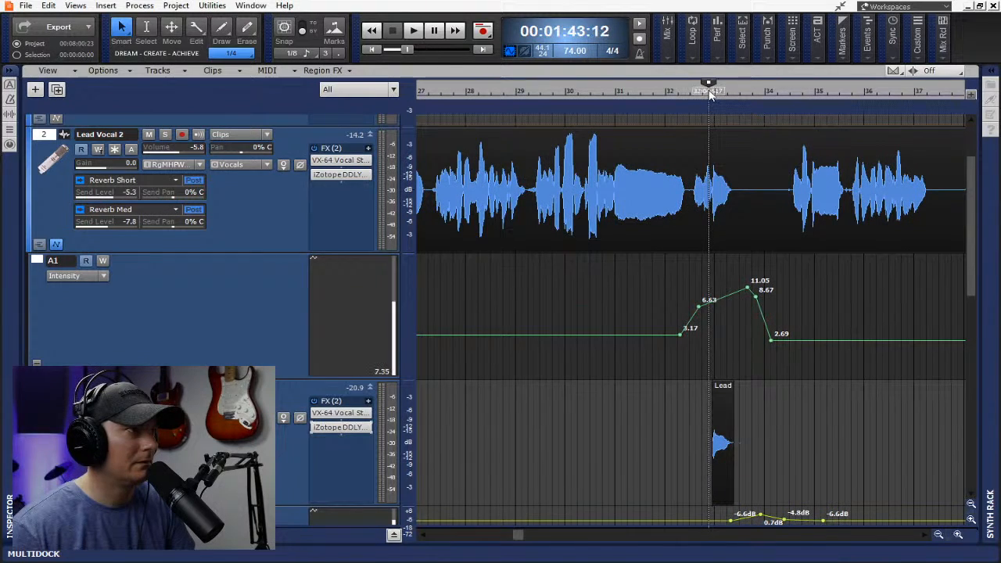
key("space")
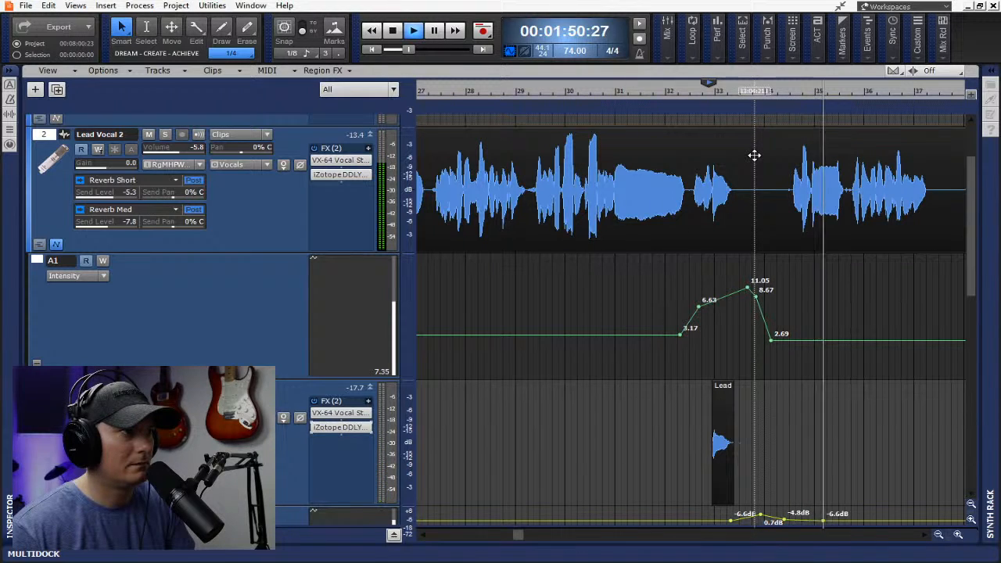
key("space")
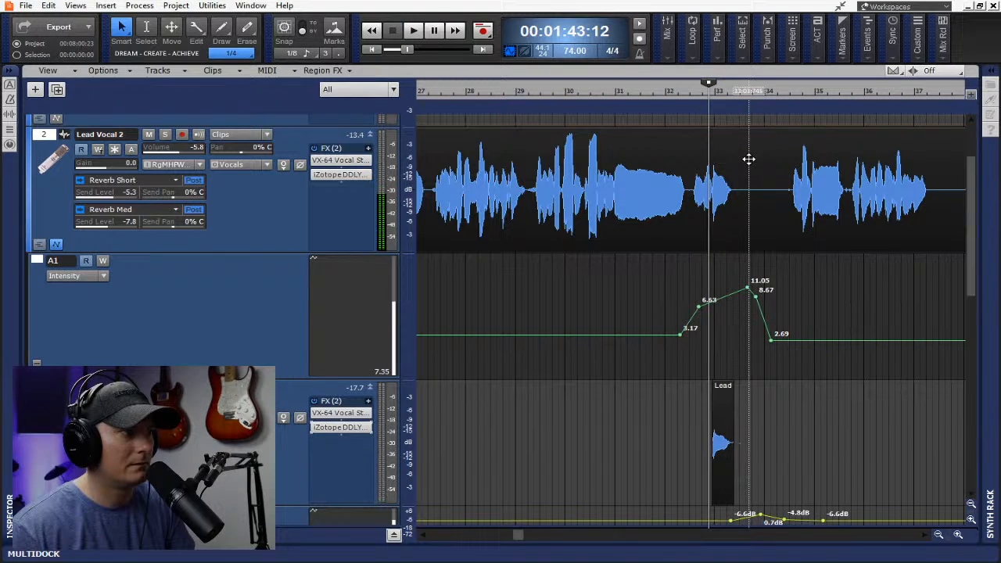
Collapse the Intensity automation lane of track 2, Lead Vocal 2, and bring the Lead Vocal 1 track into view
left_click_drag(925, 539, 931, 542)
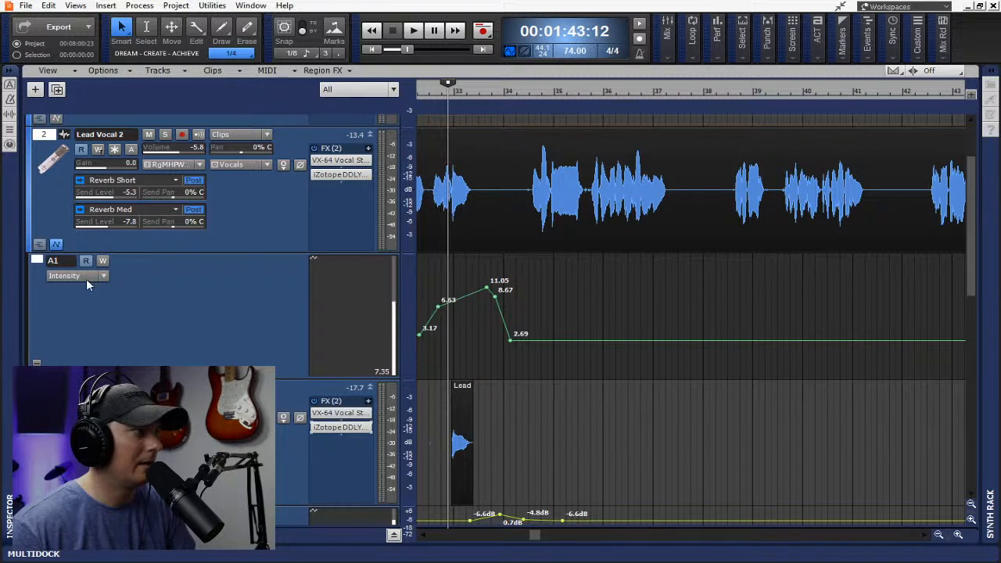
left_click(56, 246)
scroll(361, 247, "up", 2)
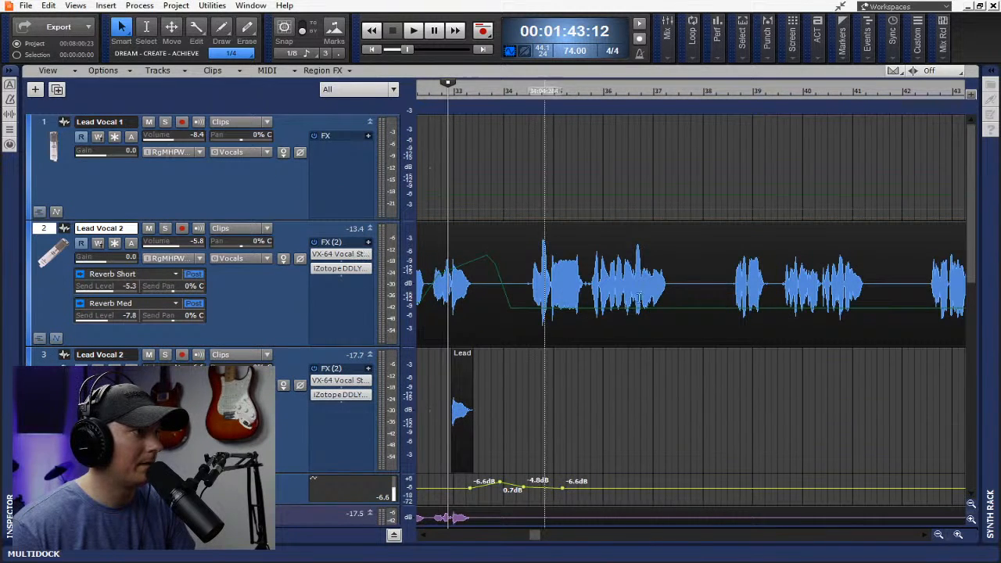
left_click(926, 539)
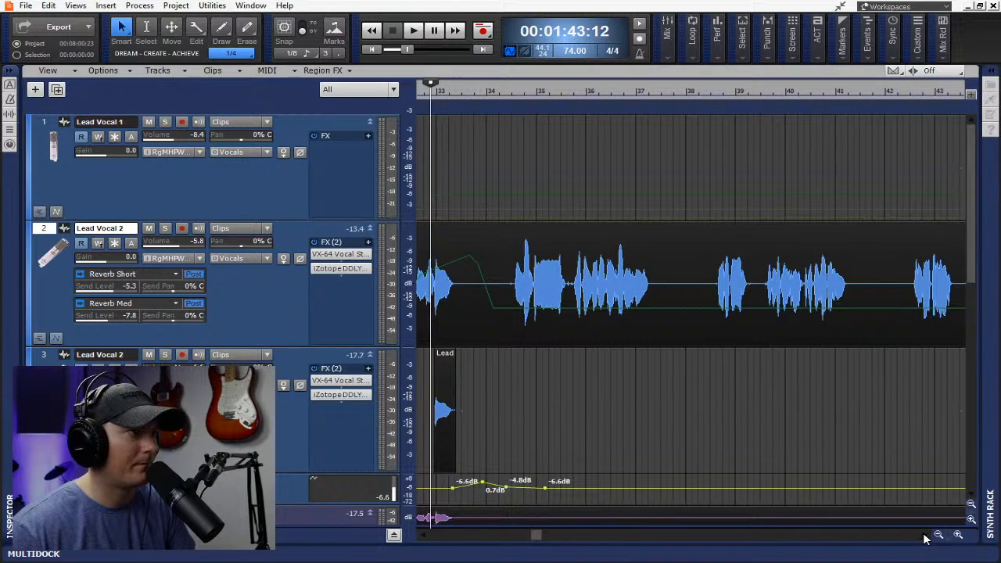
left_click_drag(424, 540, 424, 540)
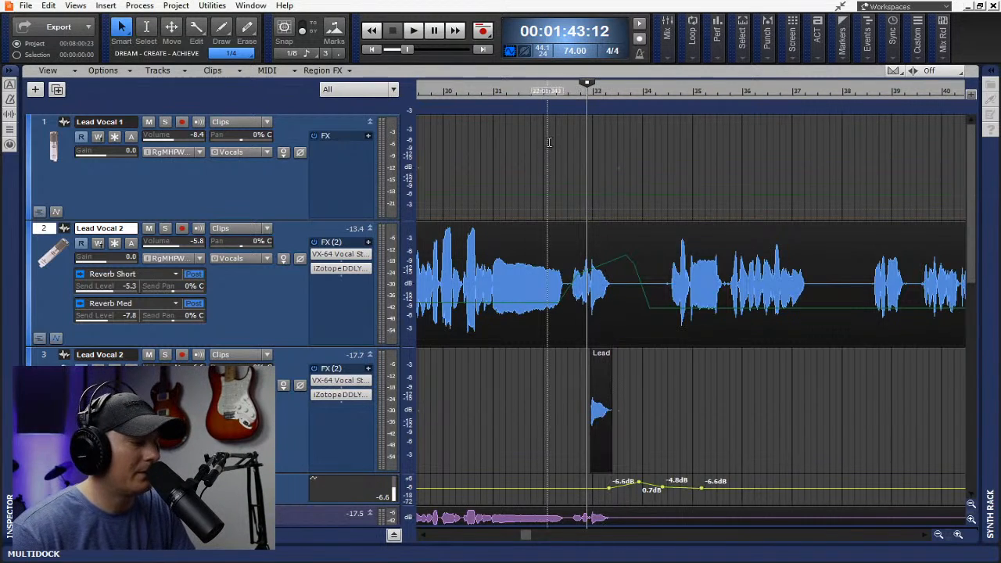
Audition the short Lead Vocal 2 phrase starting from just before 32:03
scroll(626, 254, "left", 2)
scroll(709, 266, "up", 4)
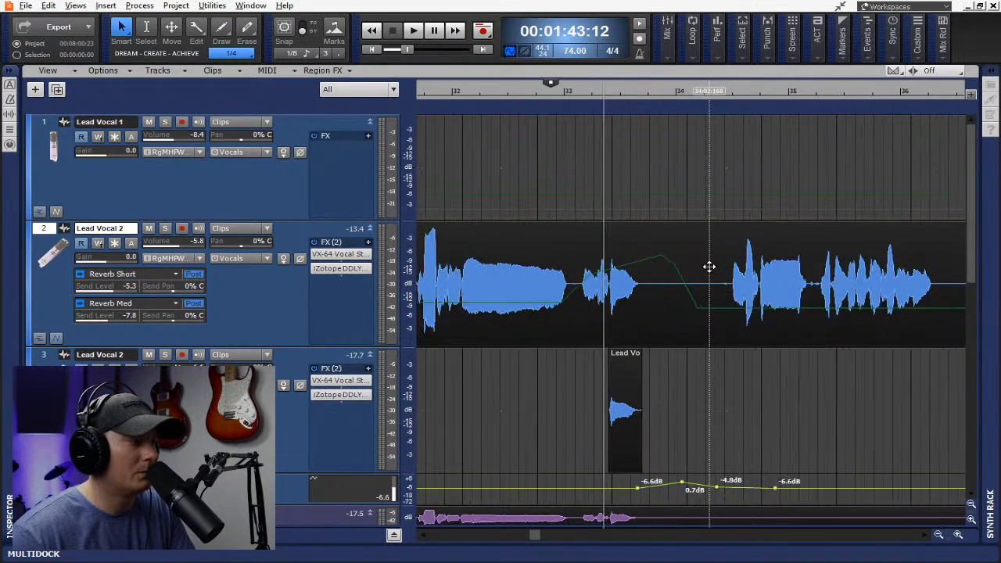
scroll(637, 274, "left", 6)
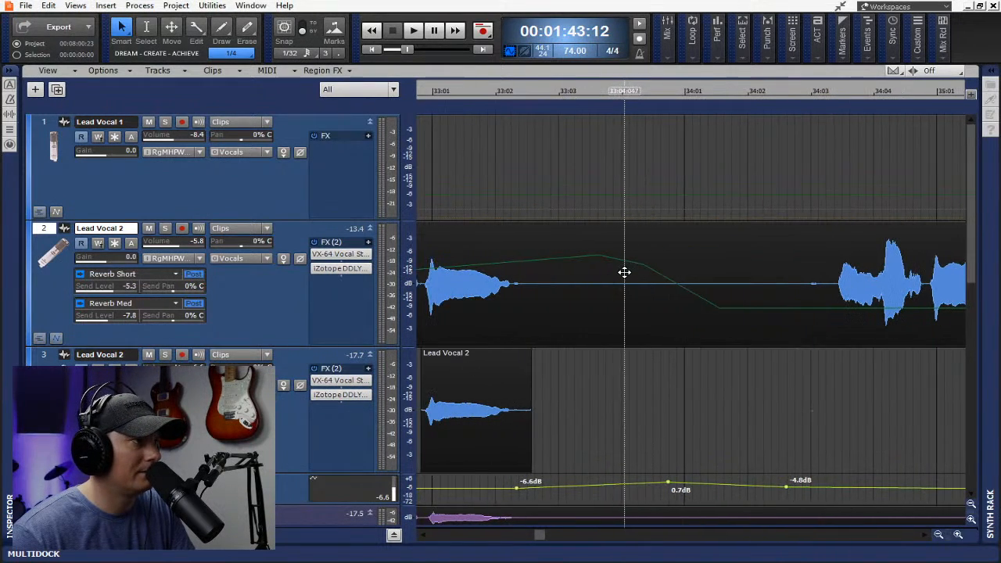
scroll(643, 244, "left", 2)
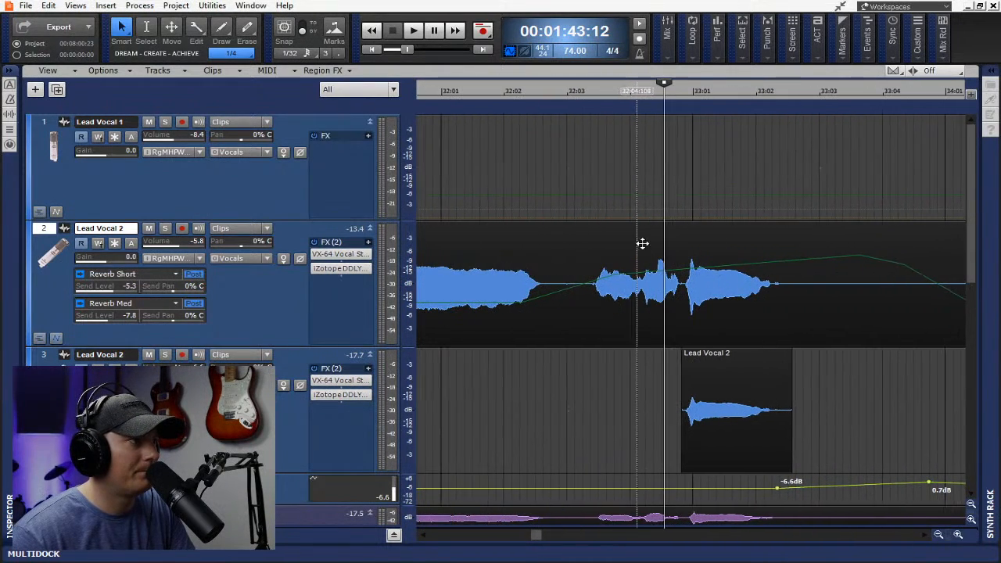
left_click(565, 91)
key("space")
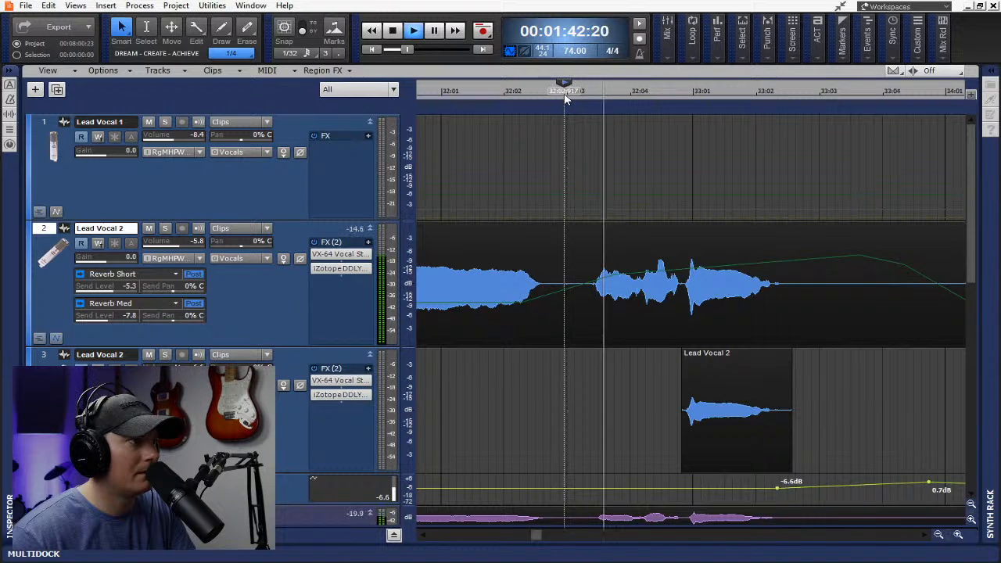
key("space")
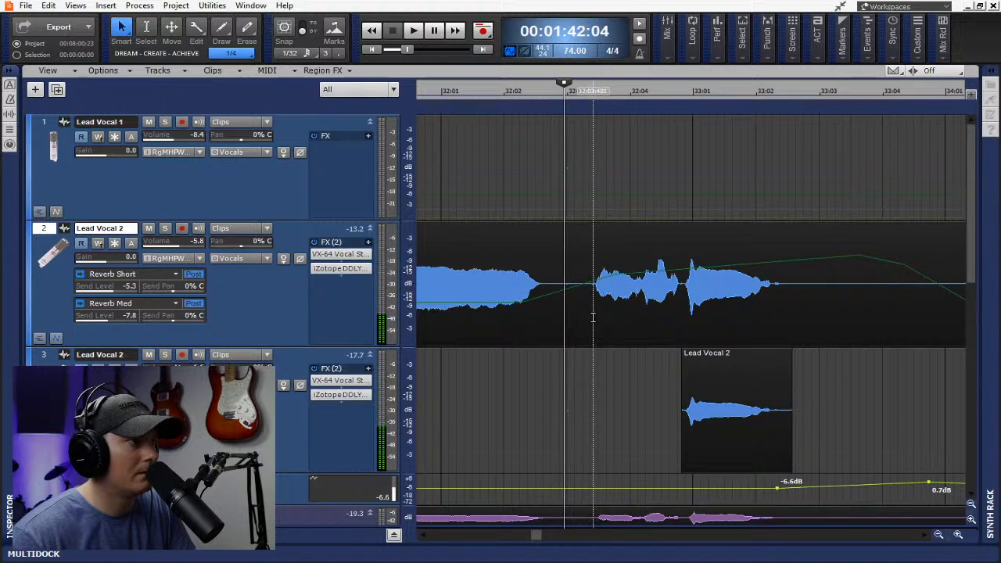
Copy the short onset of the phrase after 32:03 from Lead Vocal 2 to Lead Vocal 1 and reverse the copy
left_click_drag(593, 317, 611, 317)
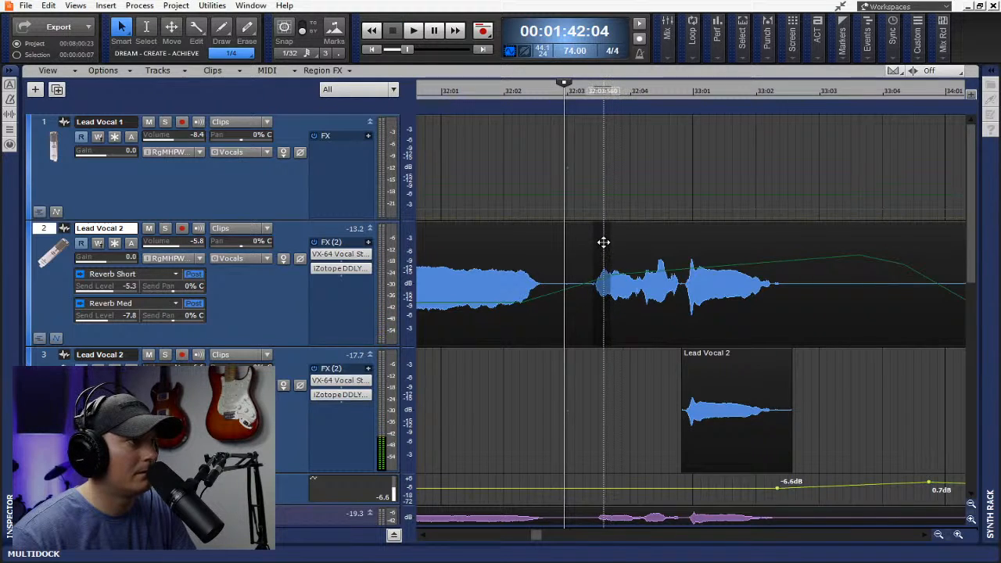
left_click_drag(603, 240, 599, 213)
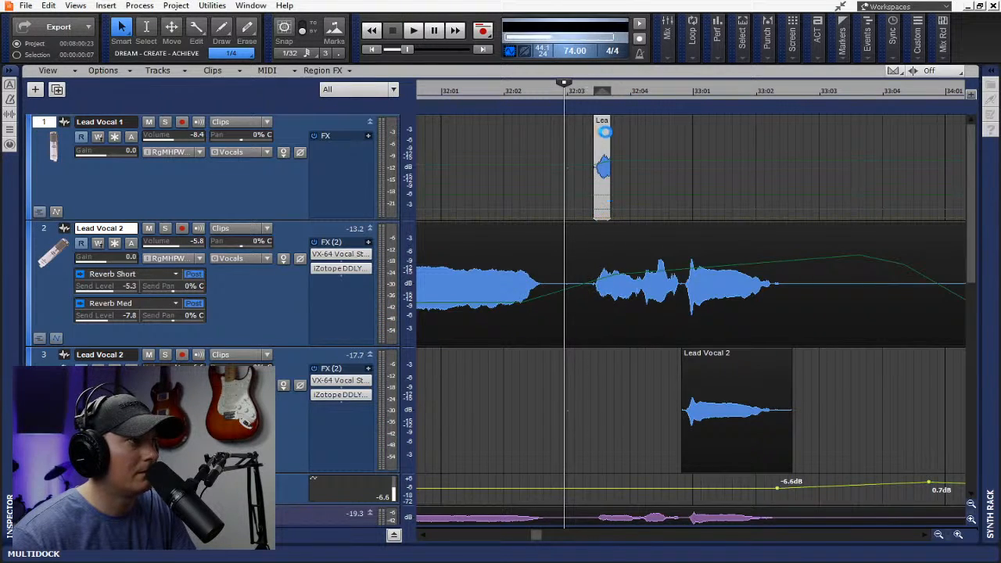
left_click(140, 6)
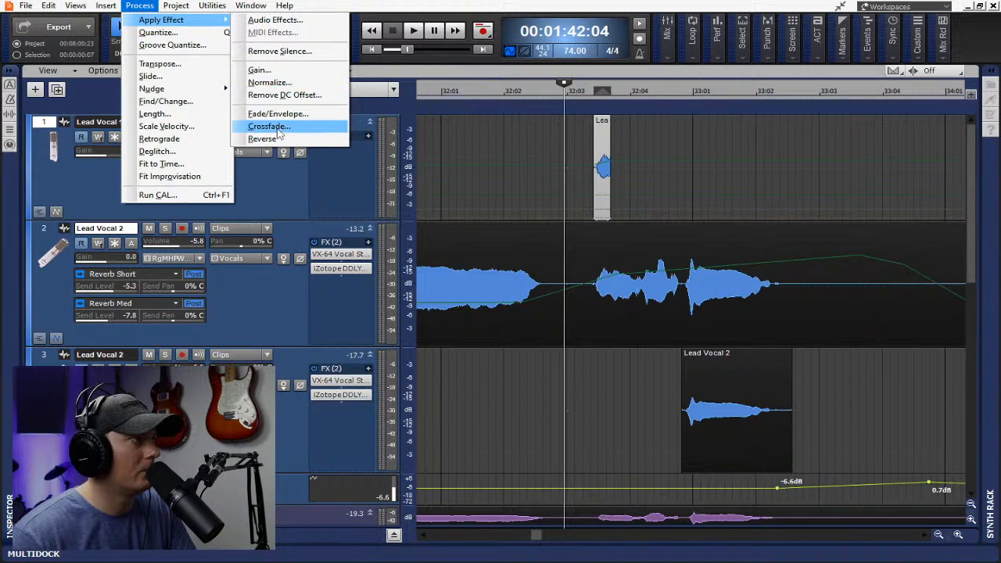
left_click(263, 139)
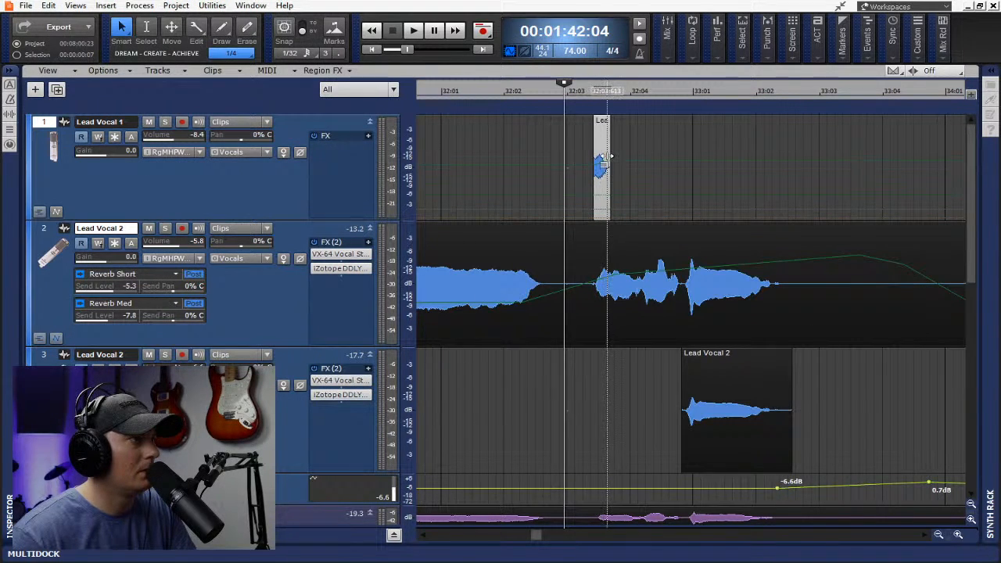
Extend the reversed clip's start, try it slightly earlier against the lead vocal, and delete it
left_click_drag(593, 171, 582, 170)
key("space")
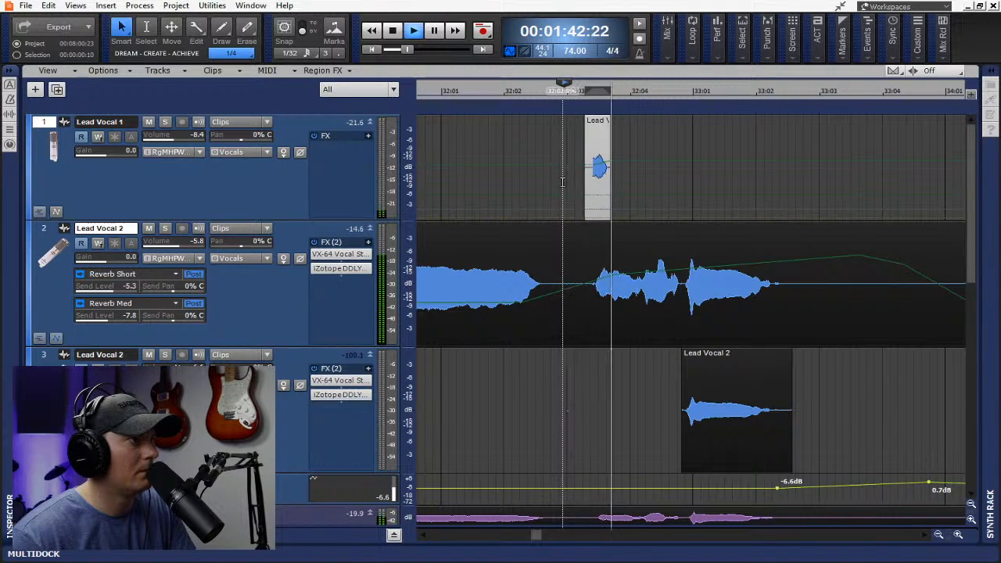
key("space")
left_click_drag(599, 139, 594, 143)
key("space")
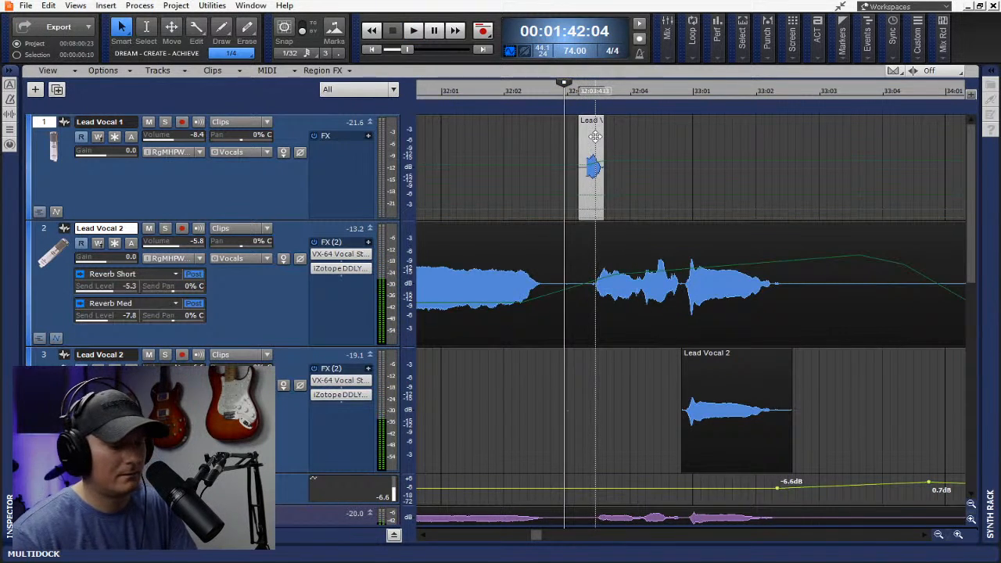
key("Delete")
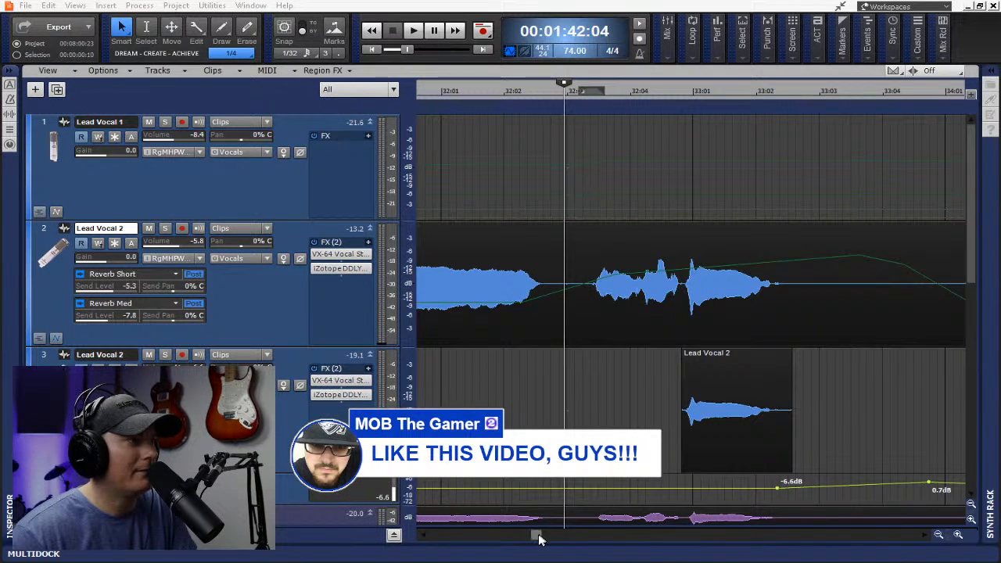
Copy the sustained note from 31:01 to just past 32:02 from Lead Vocal 2 to Lead Vocal 1 and save the project
left_click_drag(539, 537, 532, 538)
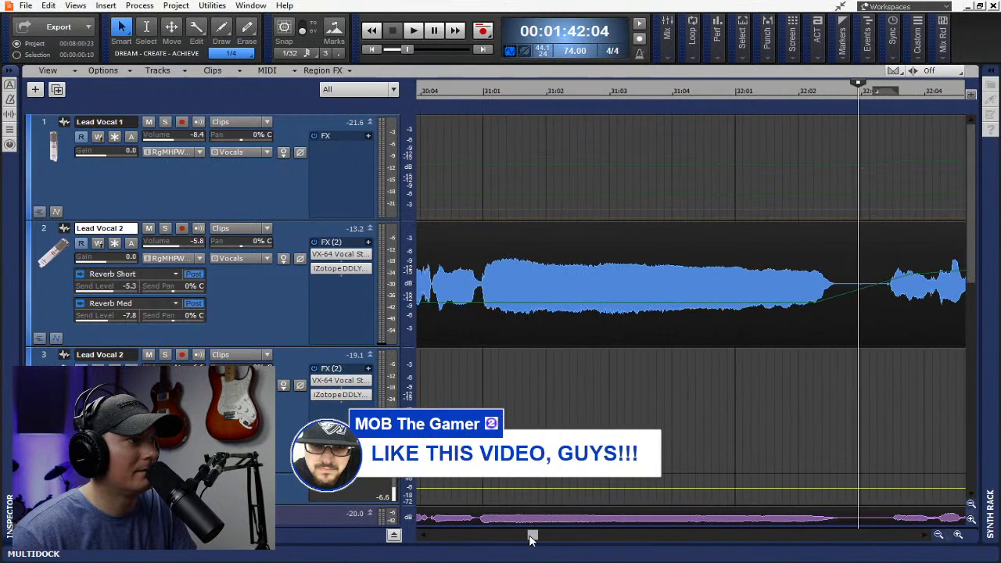
left_click_drag(482, 301, 831, 313)
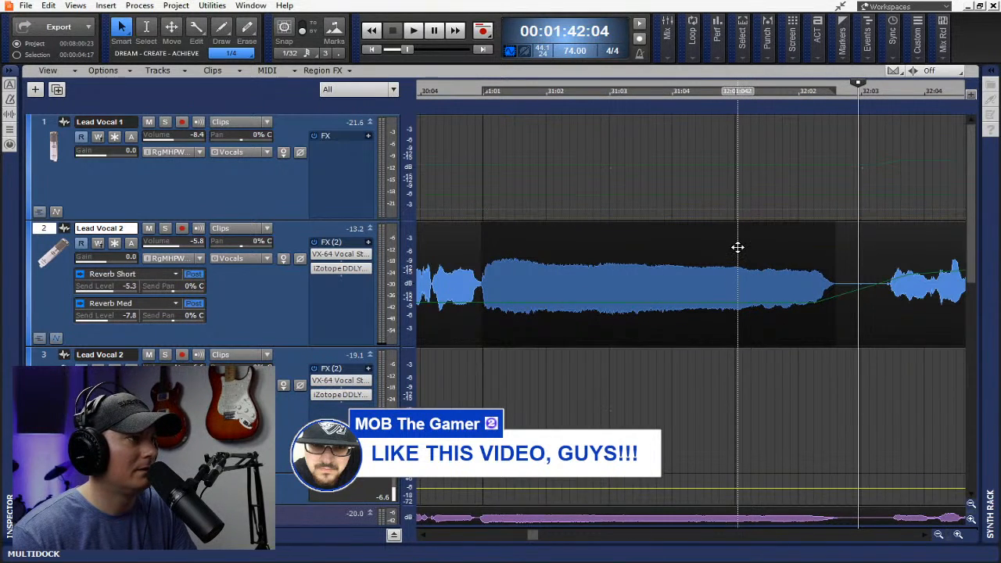
left_click_drag(738, 246, 740, 203)
key("ctrl+s")
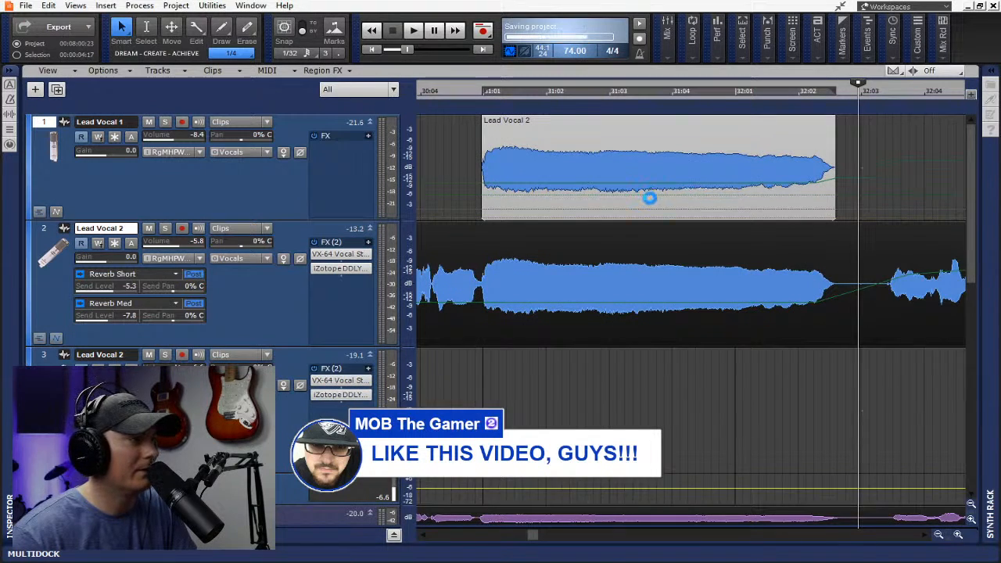
Shift the copied sustained note to start at about 31:02 on Lead Vocal 1 and reverse it
left_click_drag(675, 140, 738, 155)
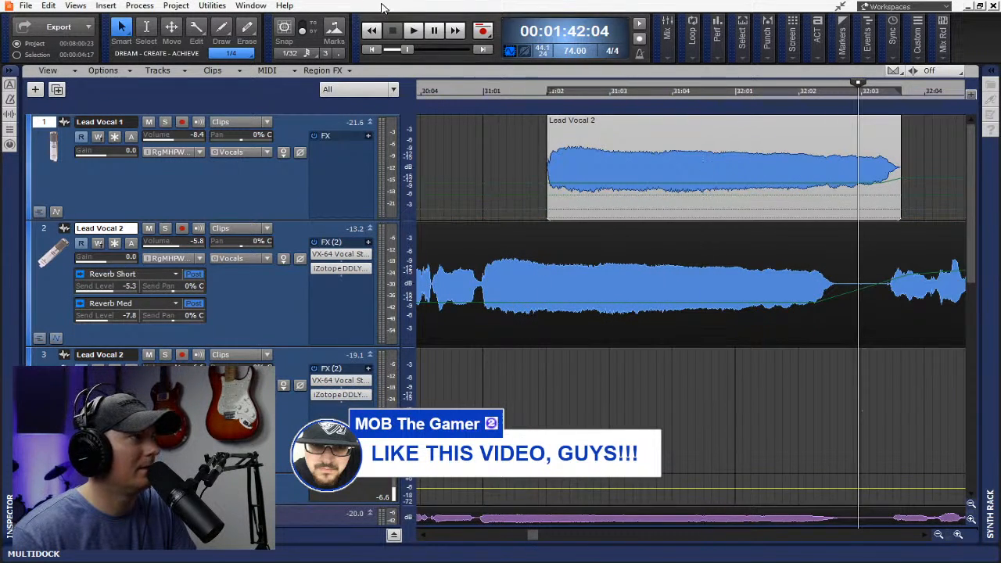
left_click(139, 7)
mouse_move(160, 20)
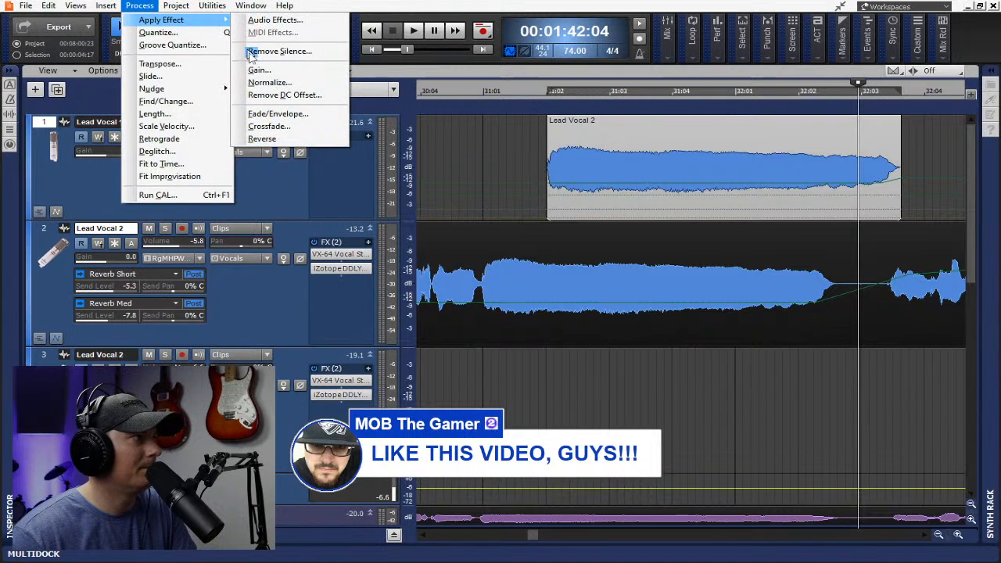
left_click(270, 138)
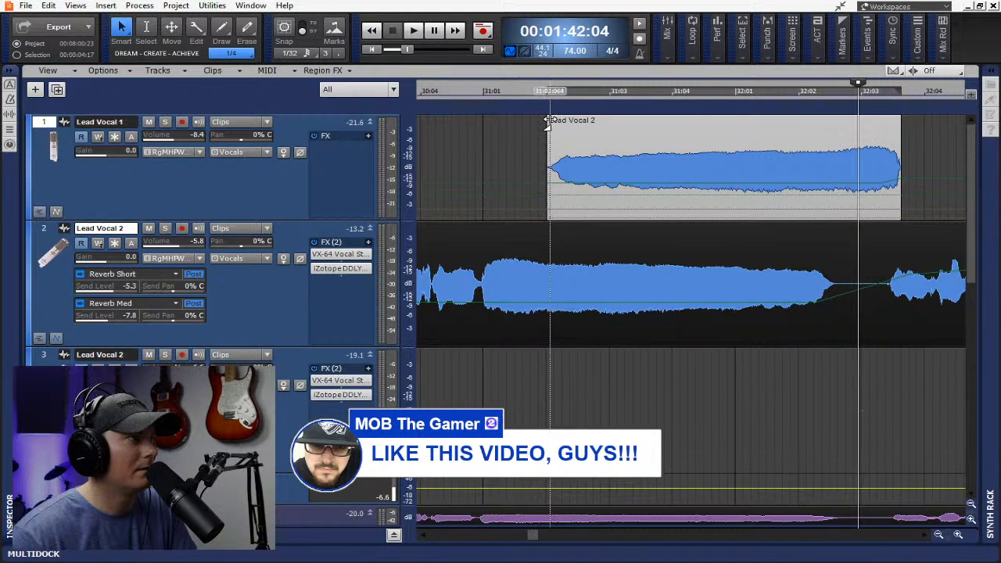
Apply a fade-in across the reversed clip's full length and audition it from just before its start
left_click_drag(553, 123, 904, 174)
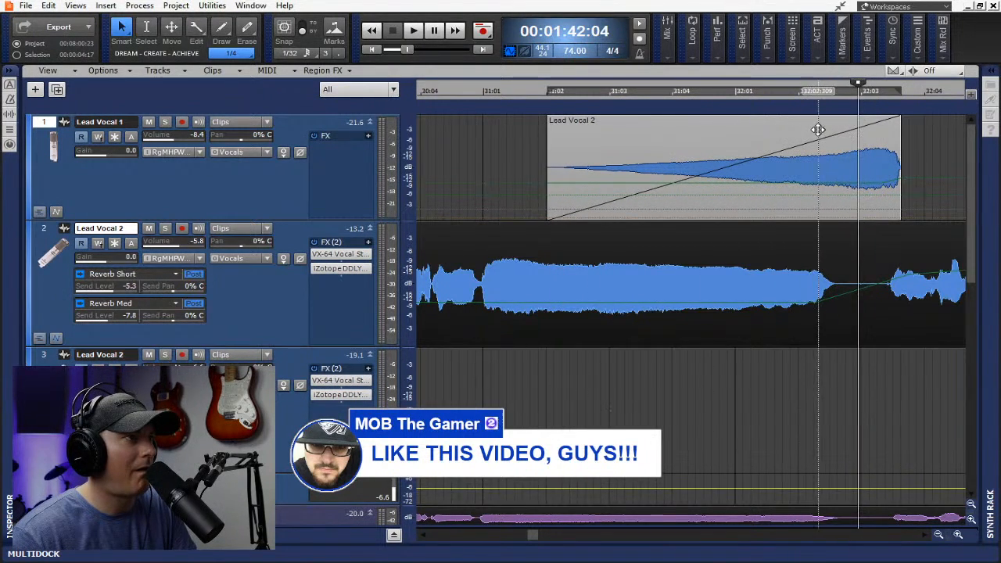
left_click(535, 96)
key("space")
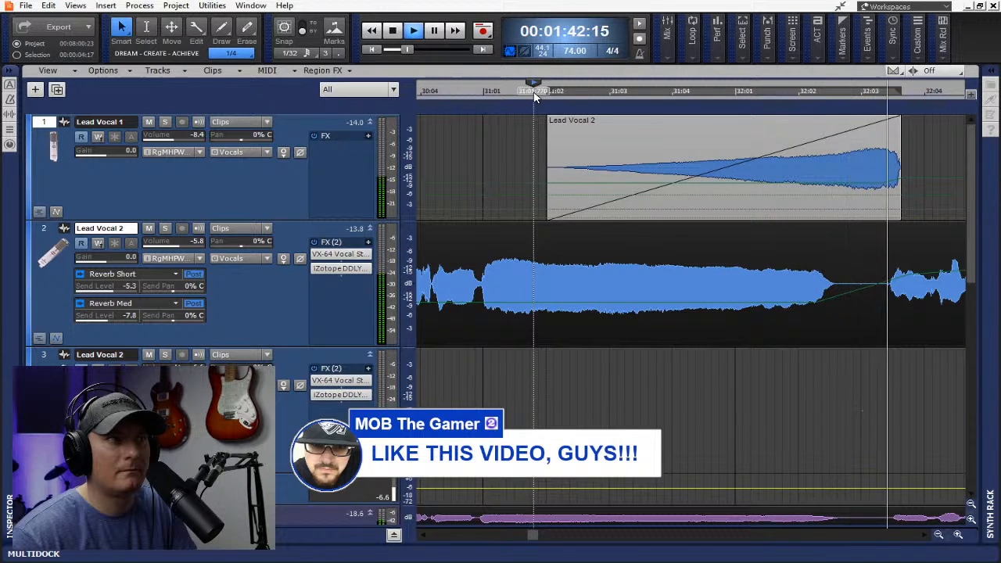
key("space")
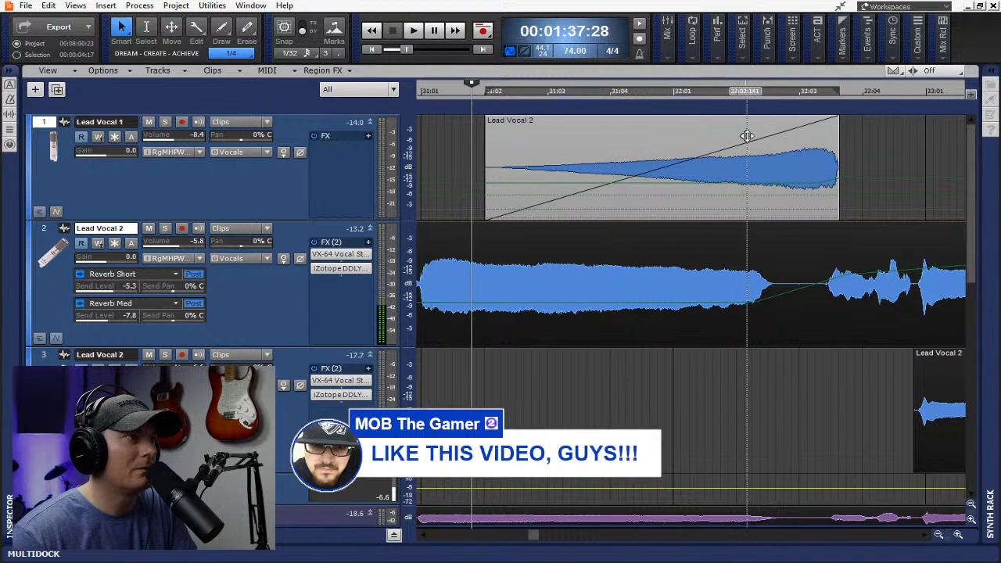
Try the faded reversed clip later on Lead Vocal 1, ending just after 32:04, and delete it
left_click_drag(736, 131, 780, 131)
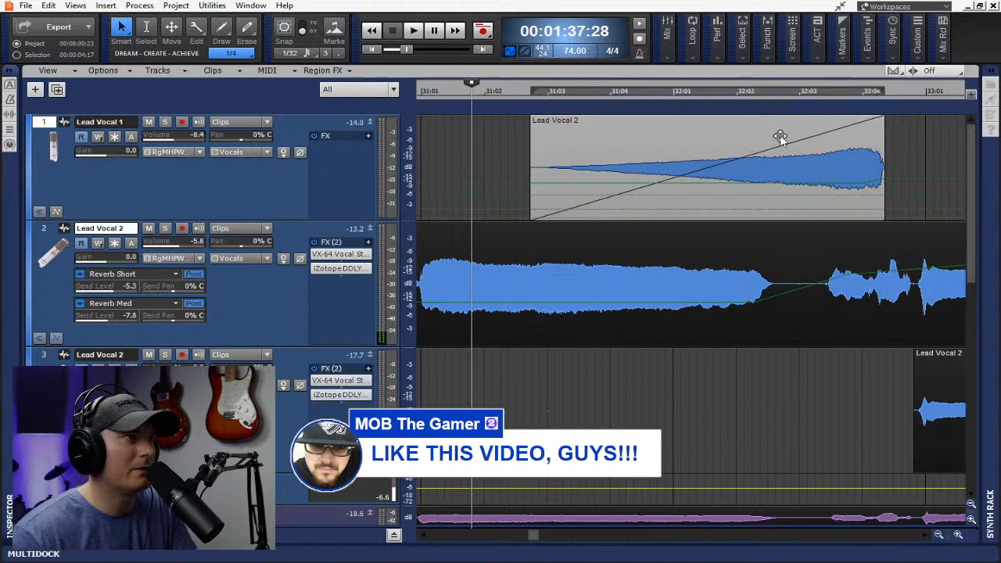
key("ctrl+s")
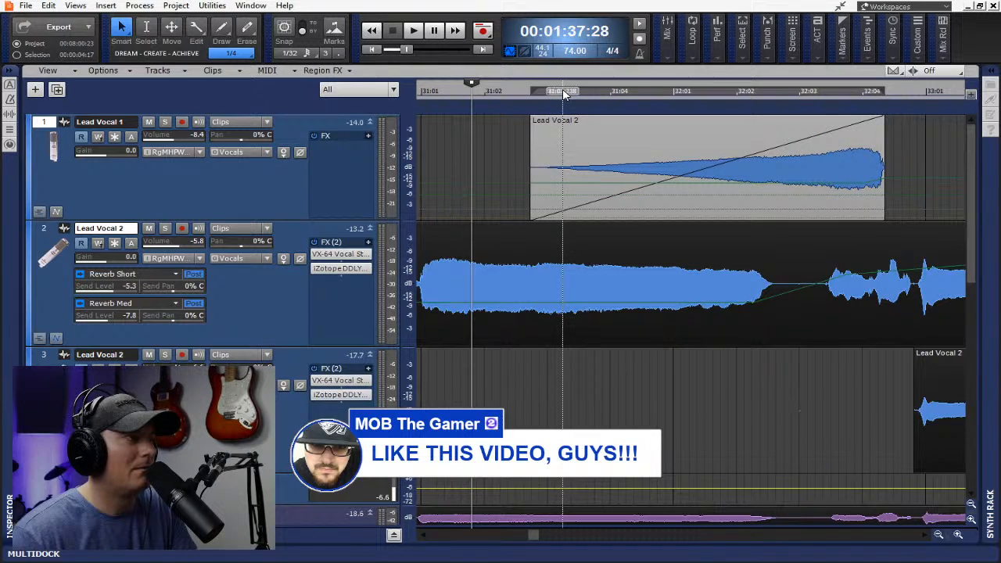
key("space")
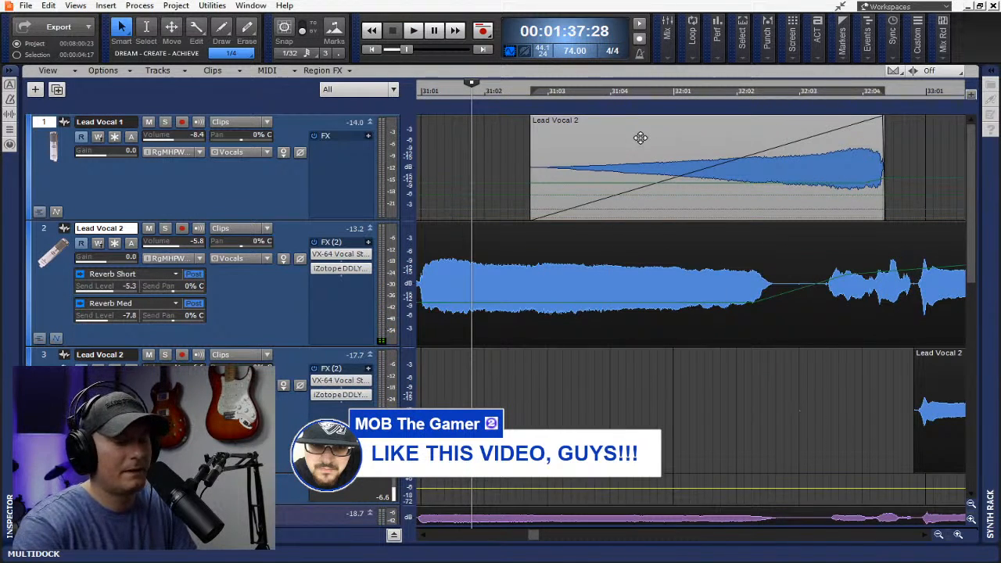
key("Delete")
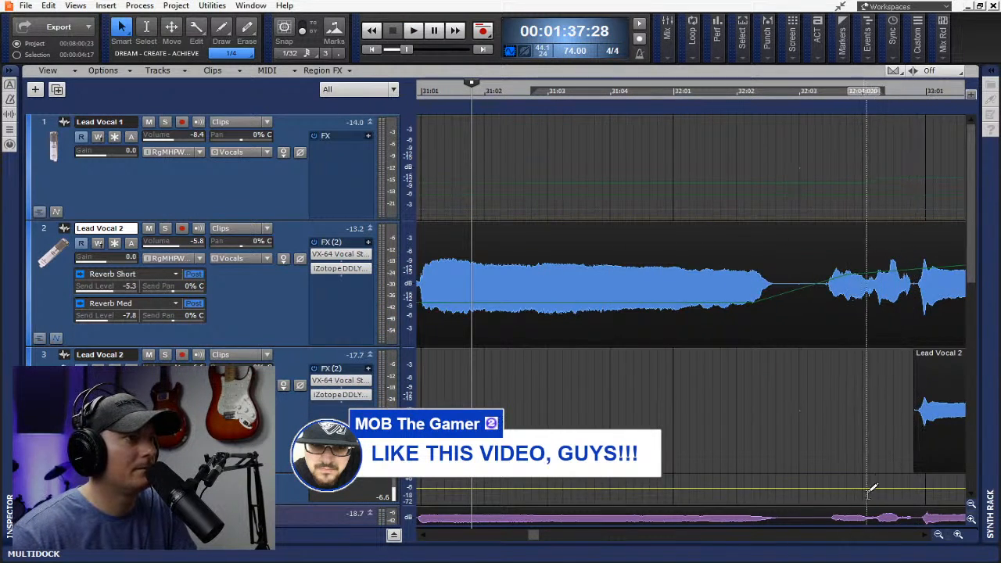
Copy the short vocal phrase from about 26:04 to just past 27:01 from Lead Vocal 2 up to Lead Vocal 1
left_click_drag(537, 541, 516, 537)
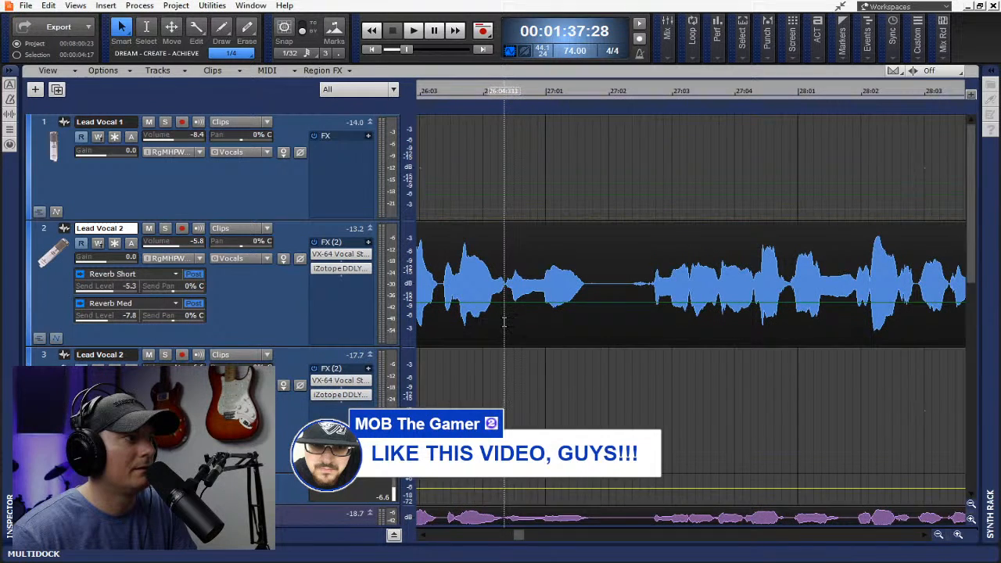
left_click_drag(515, 323, 588, 329)
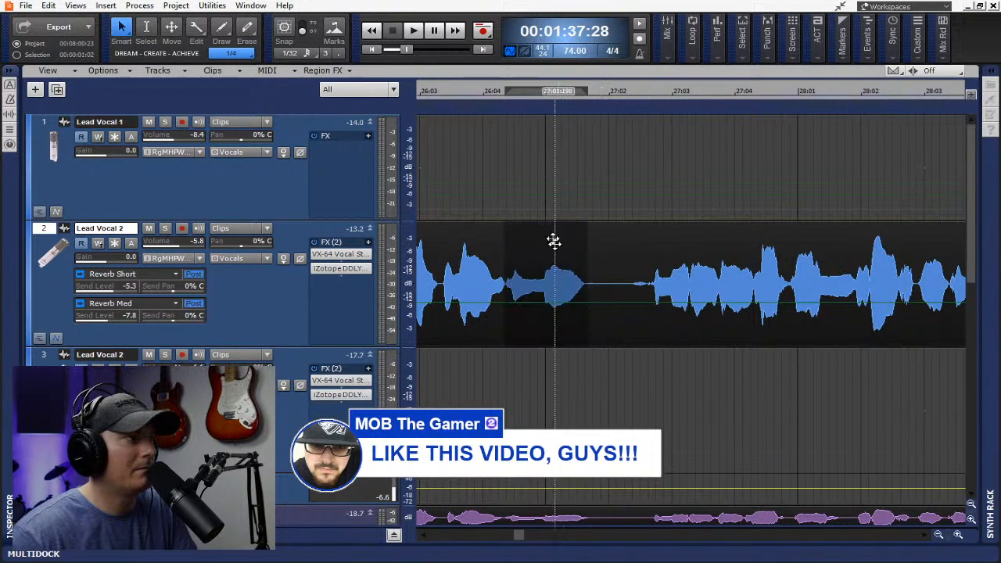
left_click_drag(548, 235, 547, 128)
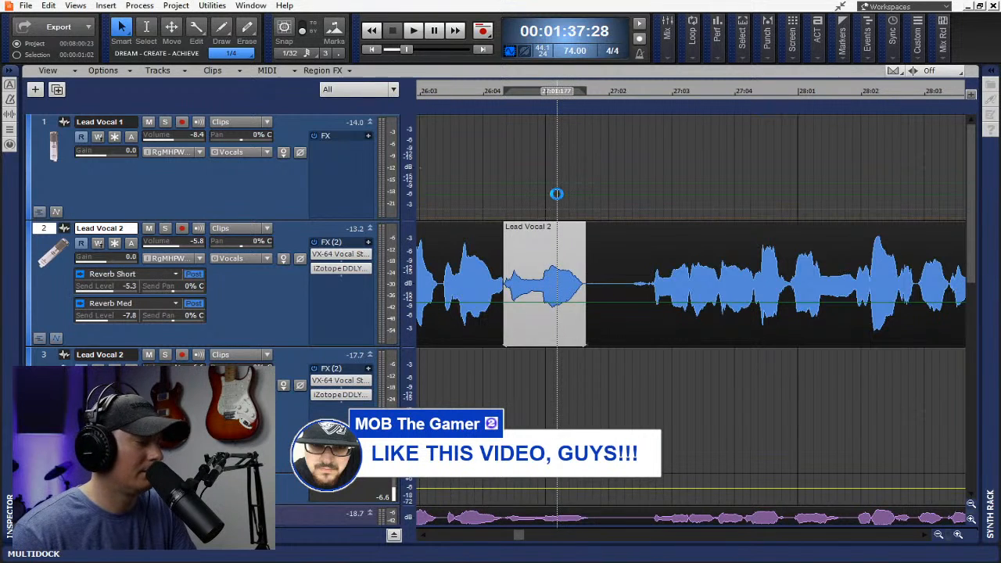
left_click(569, 282)
left_click_drag(592, 296, 505, 291)
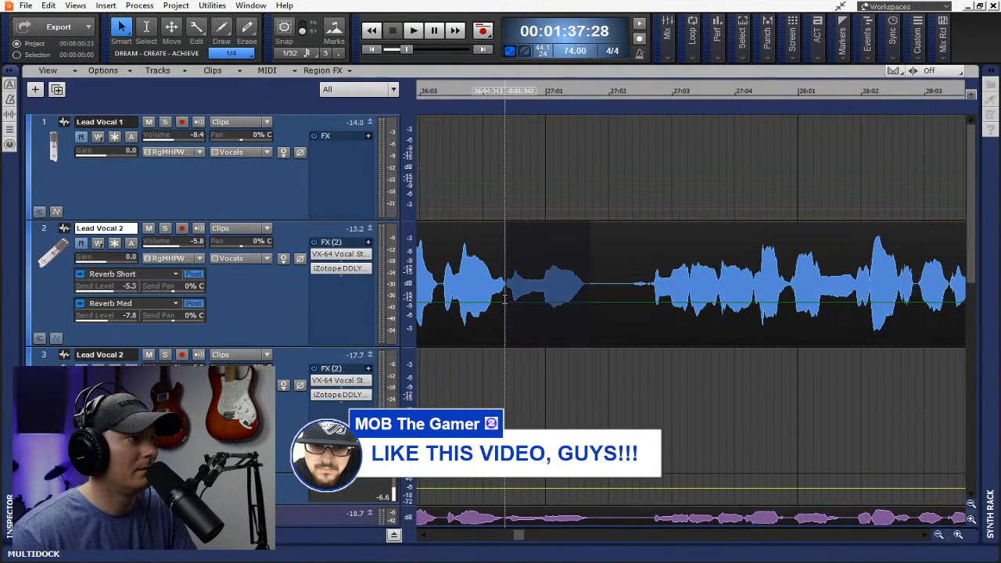
left_click_drag(560, 250, 536, 193)
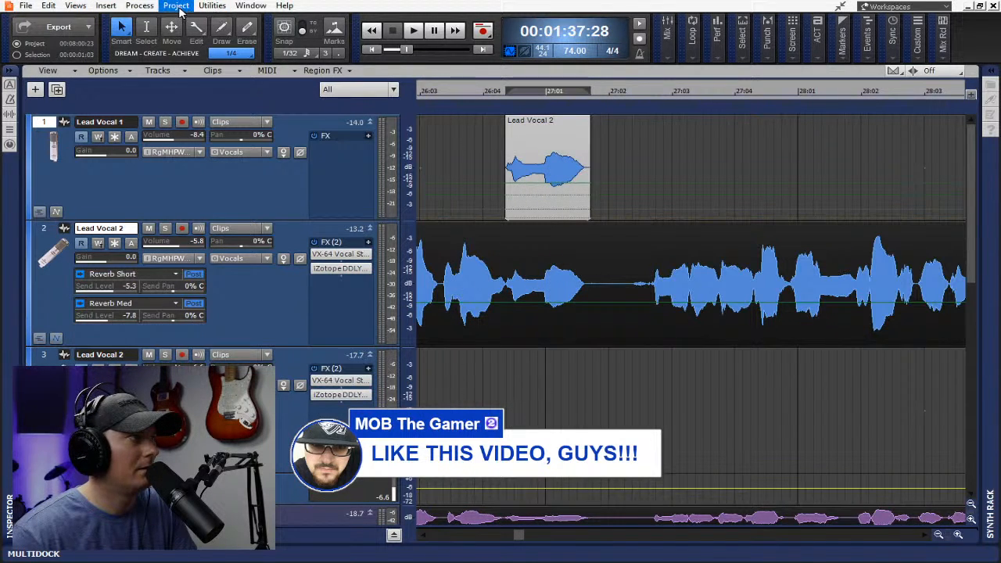
Reverse the copied phrase on Lead Vocal 1 and move it to start just after 32:02
left_click(141, 6)
mouse_move(224, 24)
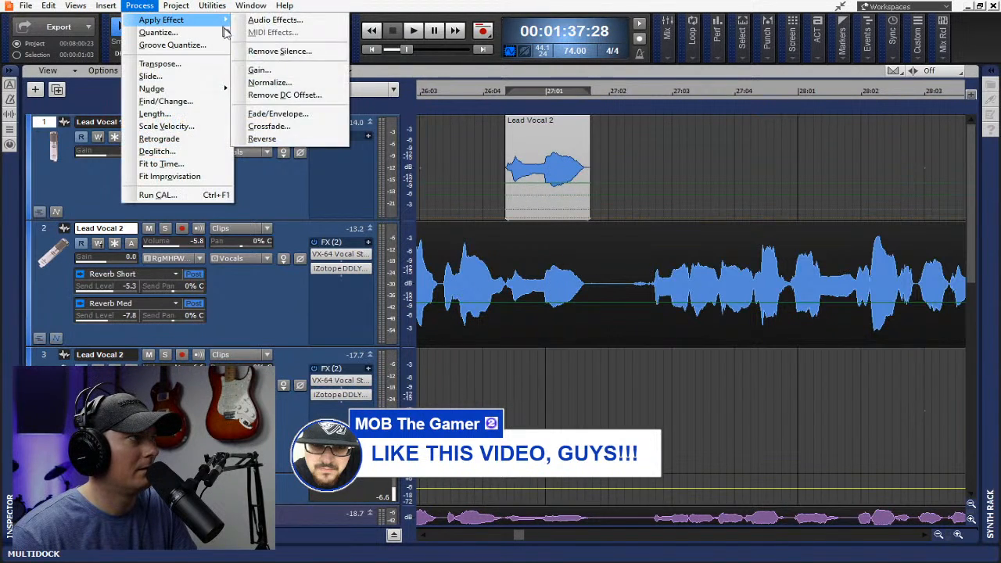
left_click(285, 141)
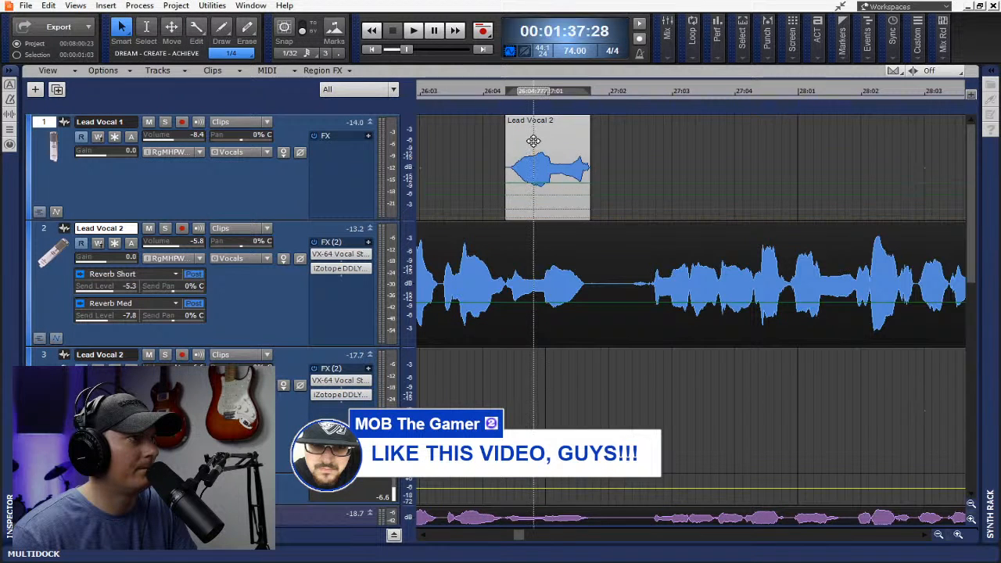
left_click_drag(542, 141, 649, 165)
Apply a fade-in across most of the reversed clip and audition it in the mix and with Lead Vocal 1 soloed
left_click_drag(627, 121, 693, 121)
key("space")
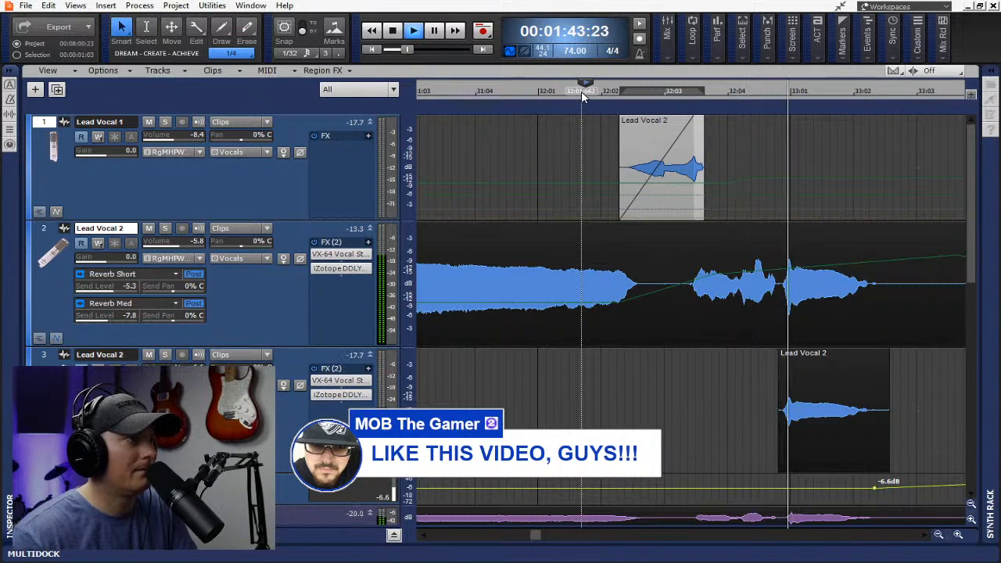
key("space")
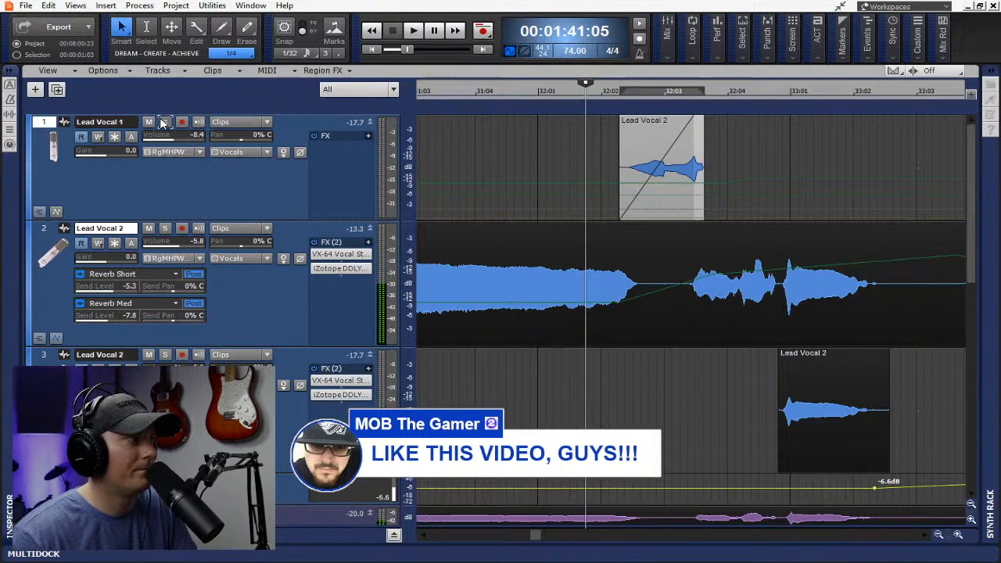
left_click(164, 122)
key("space")
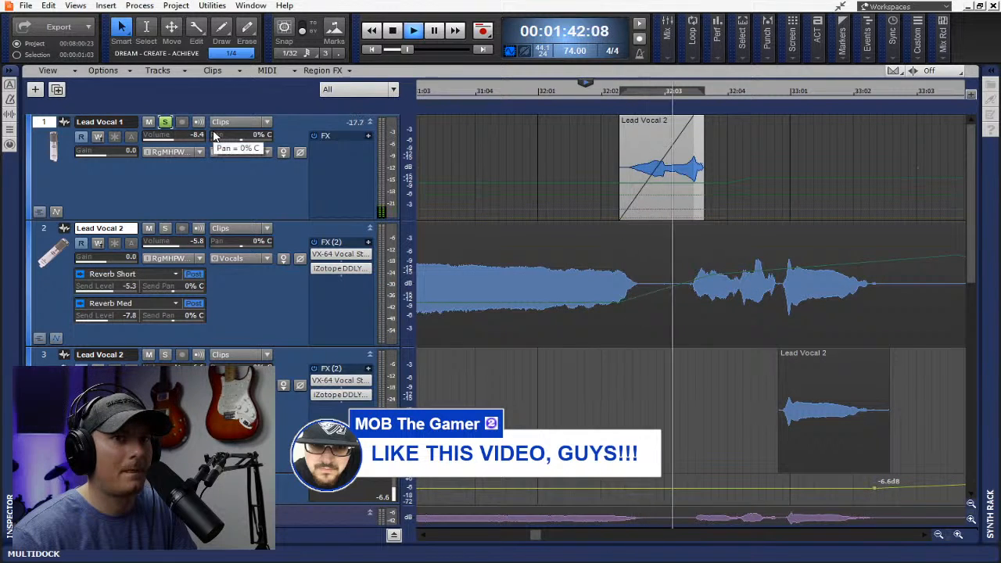
key("space")
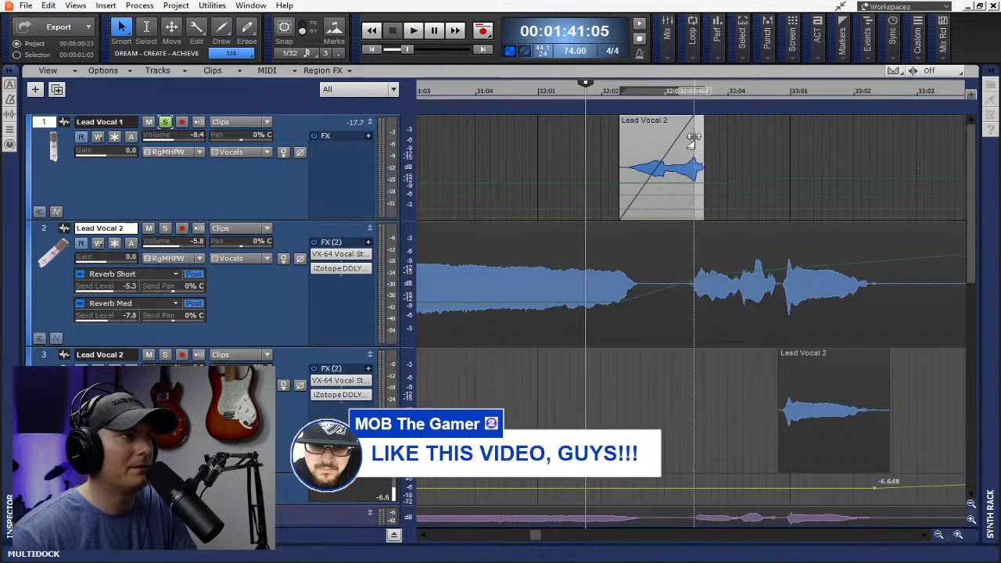
Shorten the reversed clip's fade-in, trim the clip's end back to about 32:03, and save the project
left_click_drag(692, 117, 673, 117)
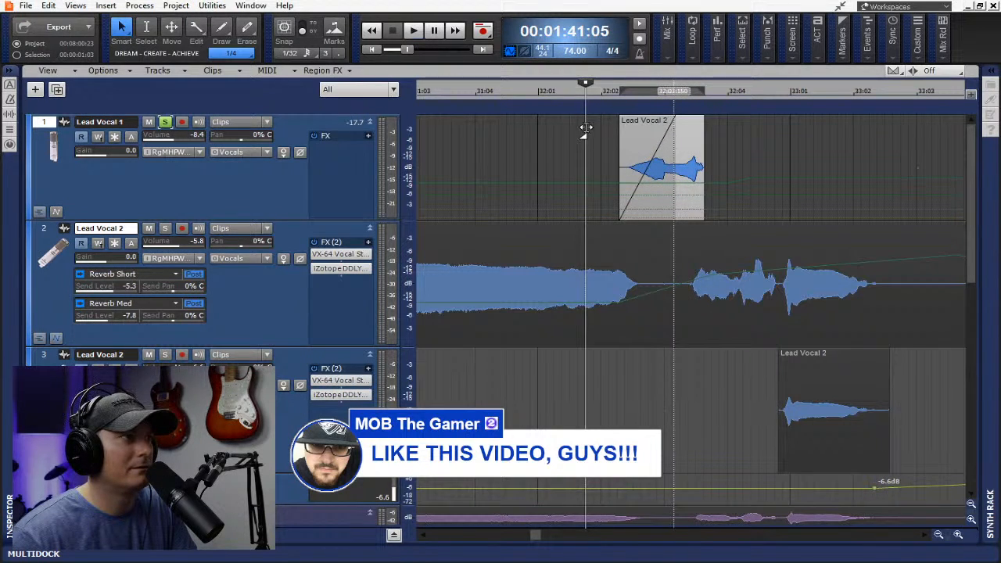
key("space")
key("space")
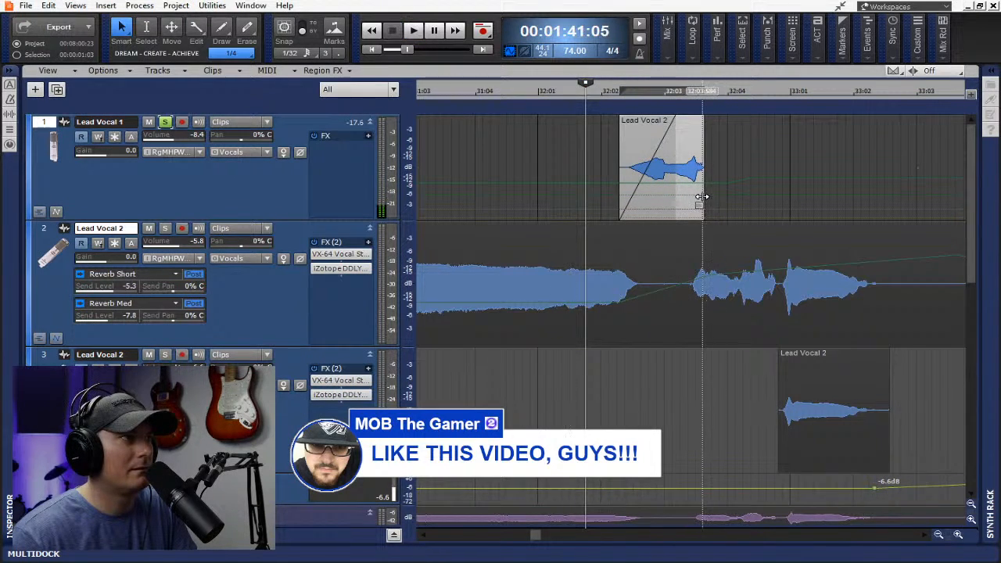
left_click_drag(702, 197, 665, 196)
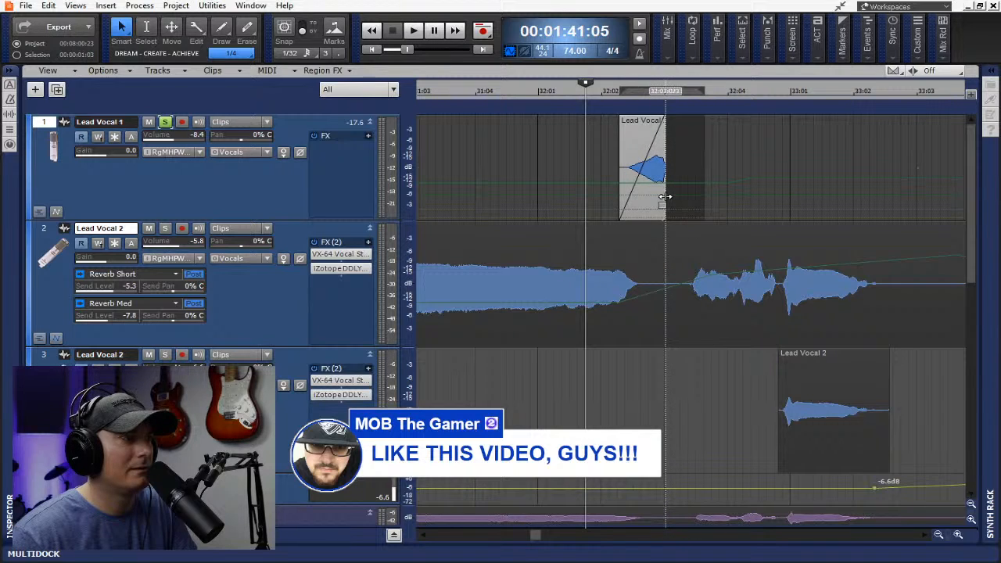
key("ctrl+s")
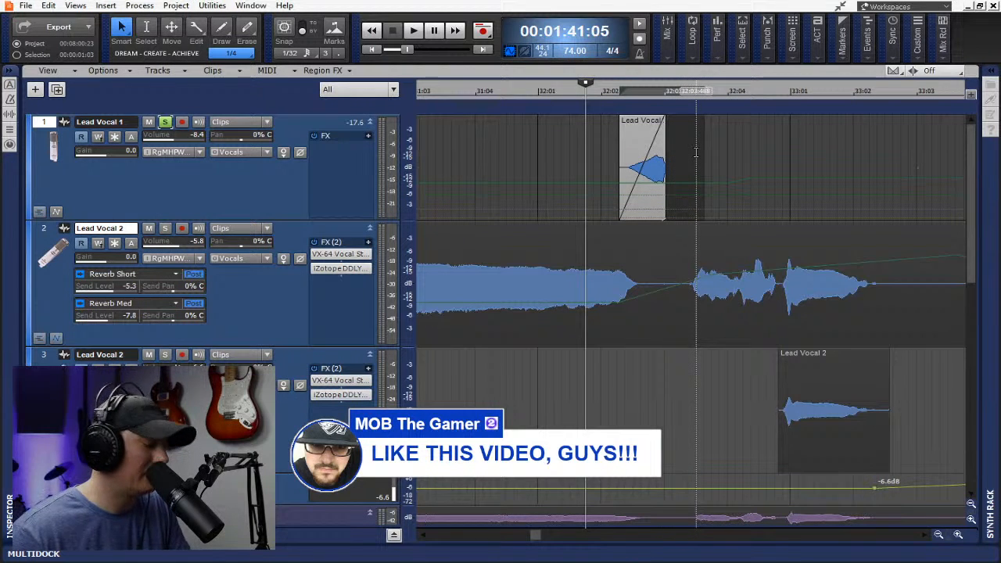
Stretch the trimmed clip to 266%, ending just before the phrase after 32:03, and extend its fade-in across the full length
mouse_move(662, 155)
left_mouse_down()
mouse_move(743, 160)
mouse_move(735, 146)
mouse_move(675, 143)
left_mouse_up()
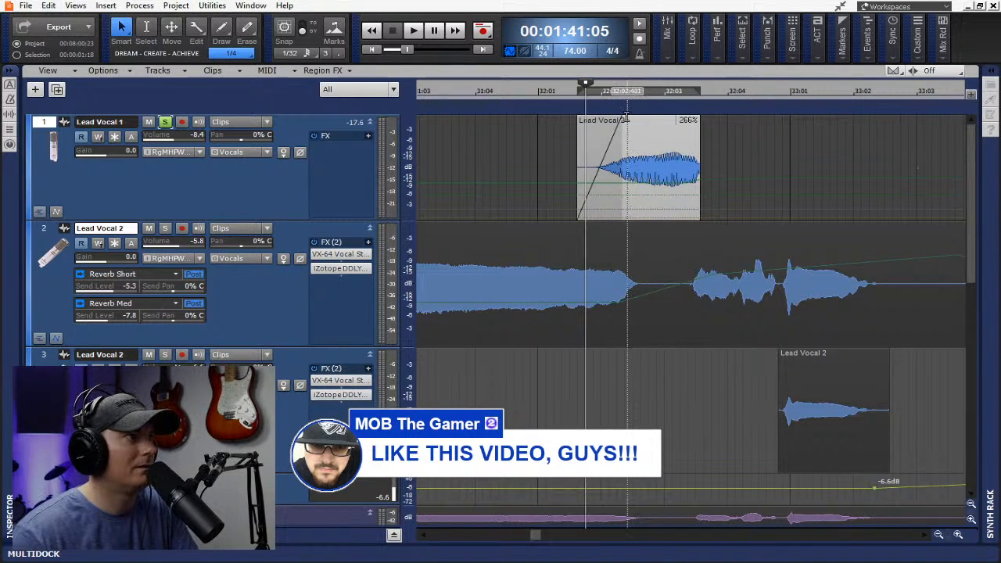
key("space")
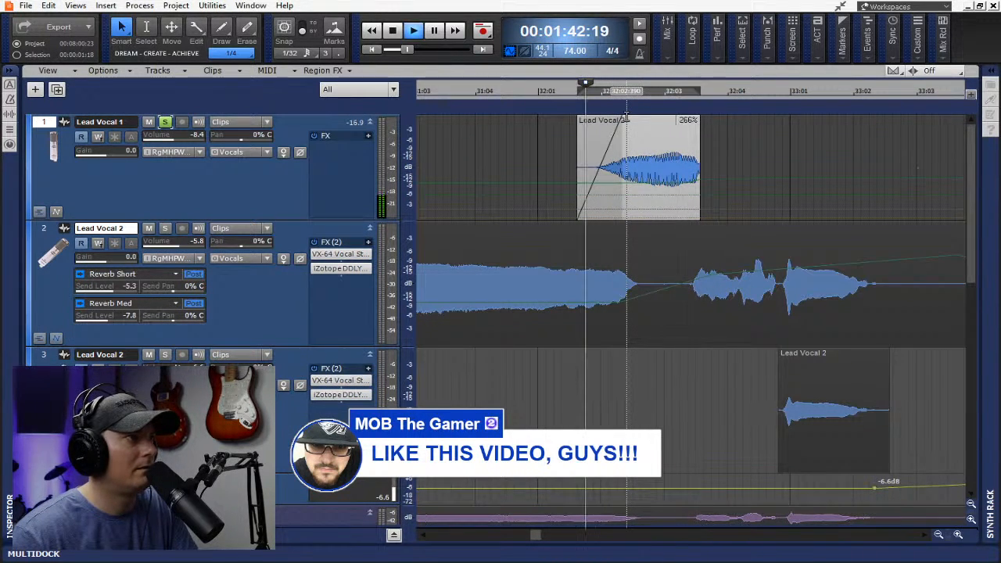
key("space")
left_click_drag(621, 119, 699, 128)
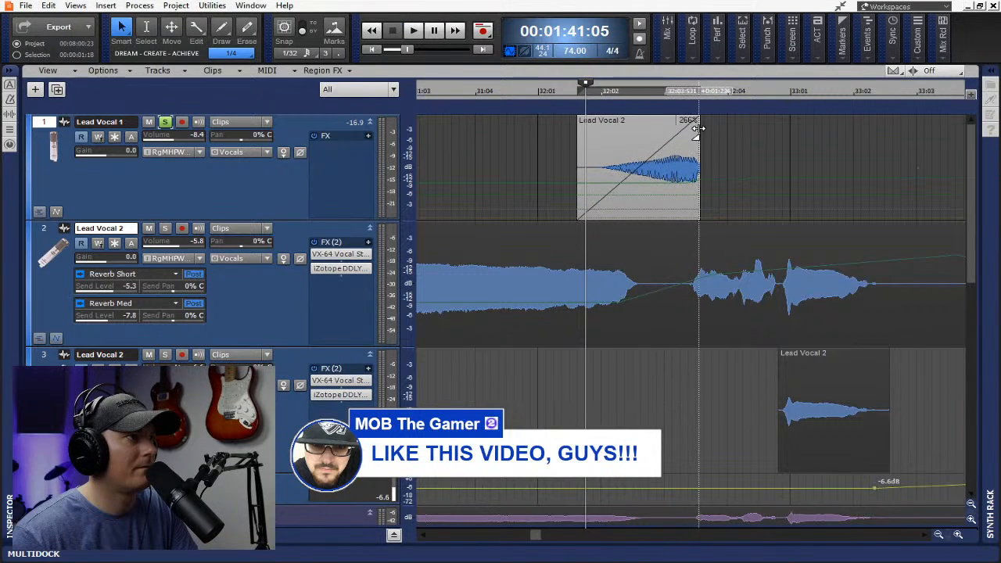
Unsolo Lead Vocal 1, audition the stretched reversed clip in the full mix, and save the project
left_click(165, 125)
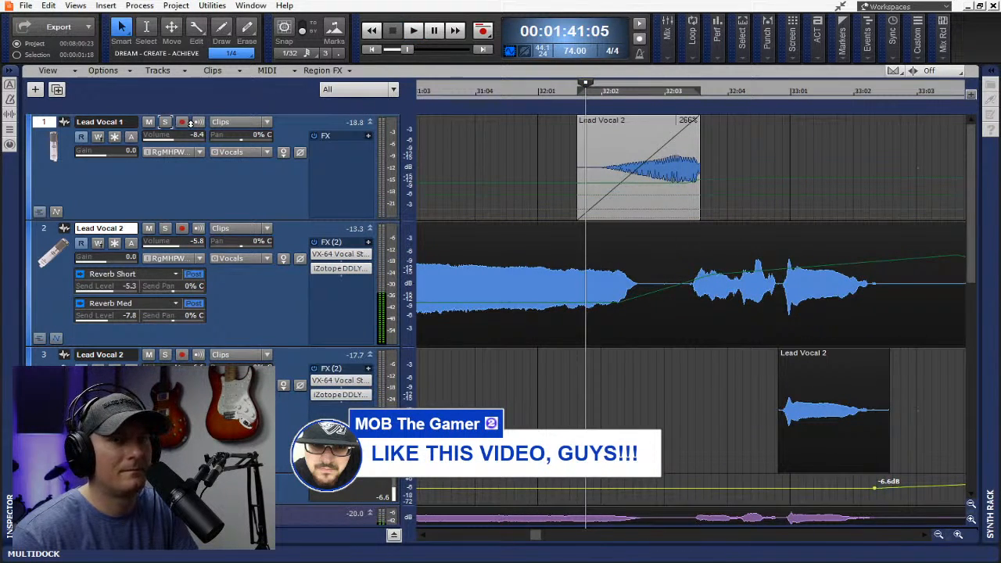
key("space")
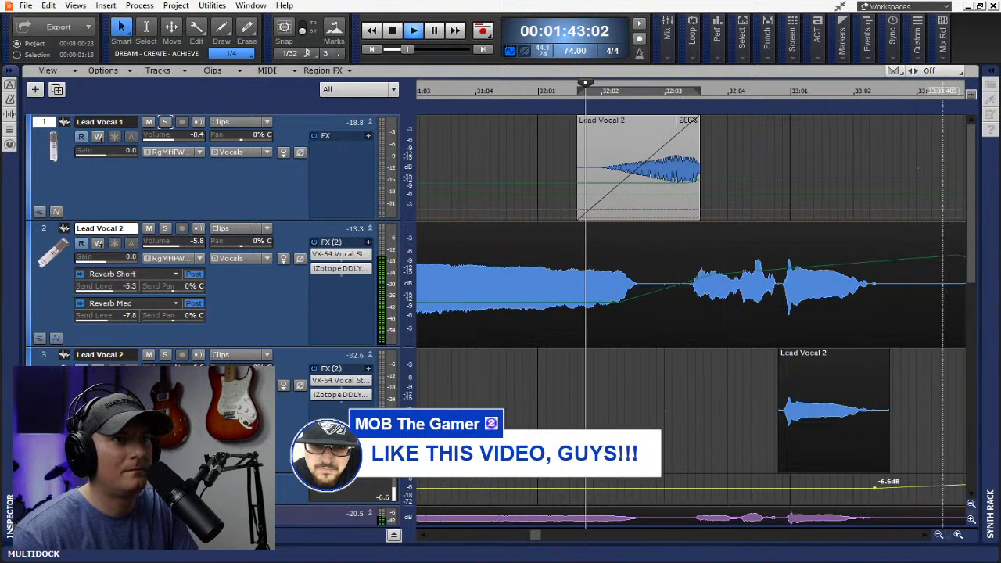
key("space")
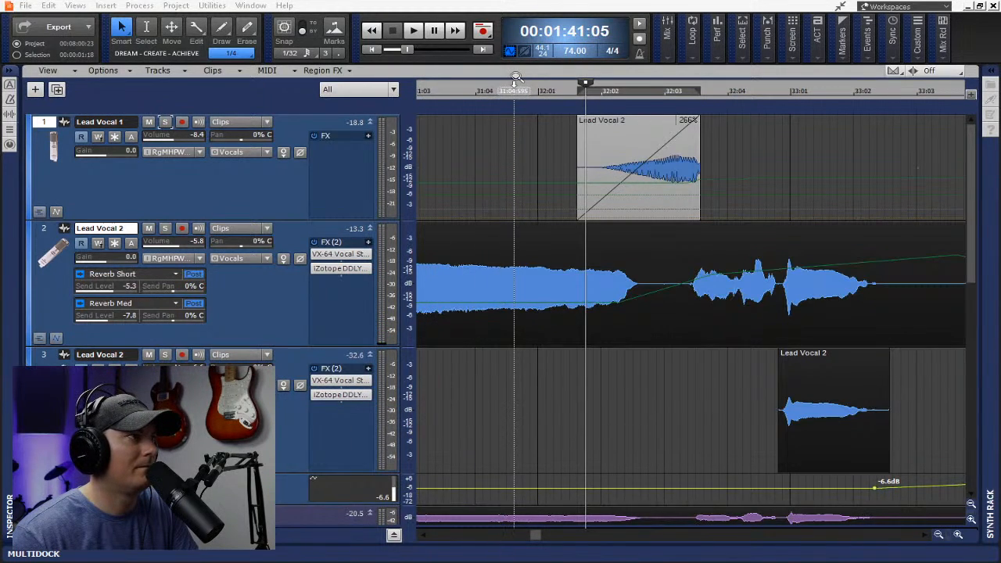
key("space")
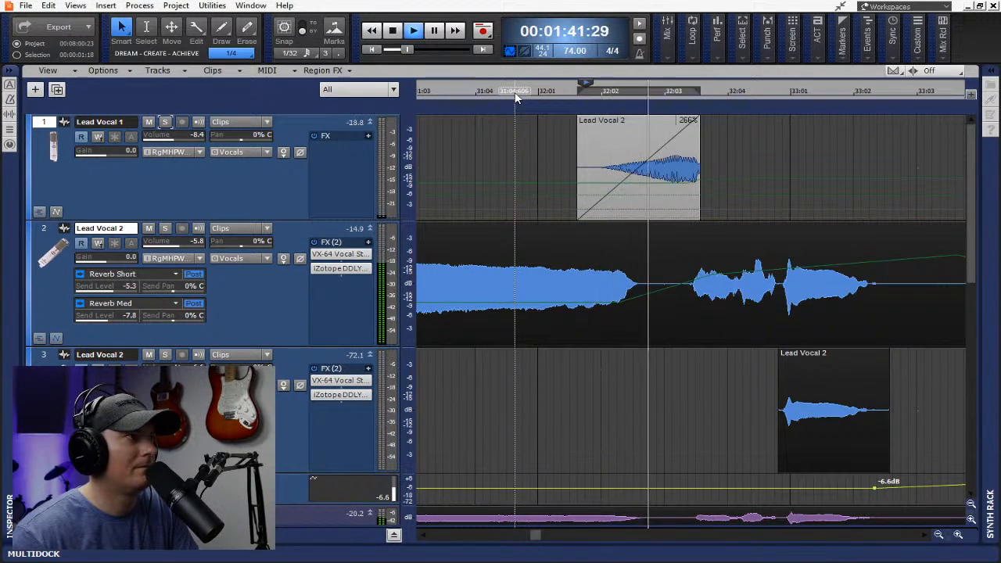
key("space")
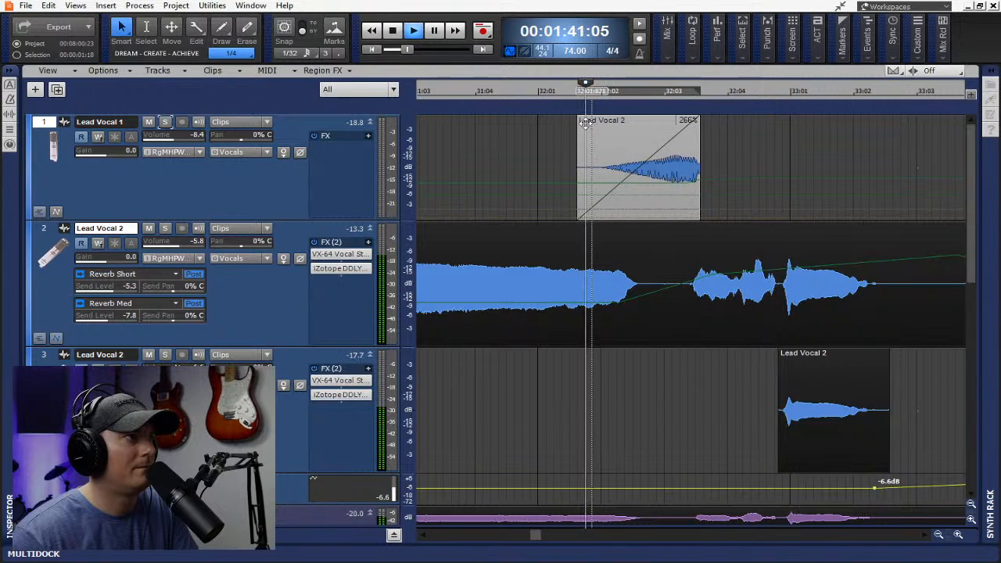
key("ctrl+s")
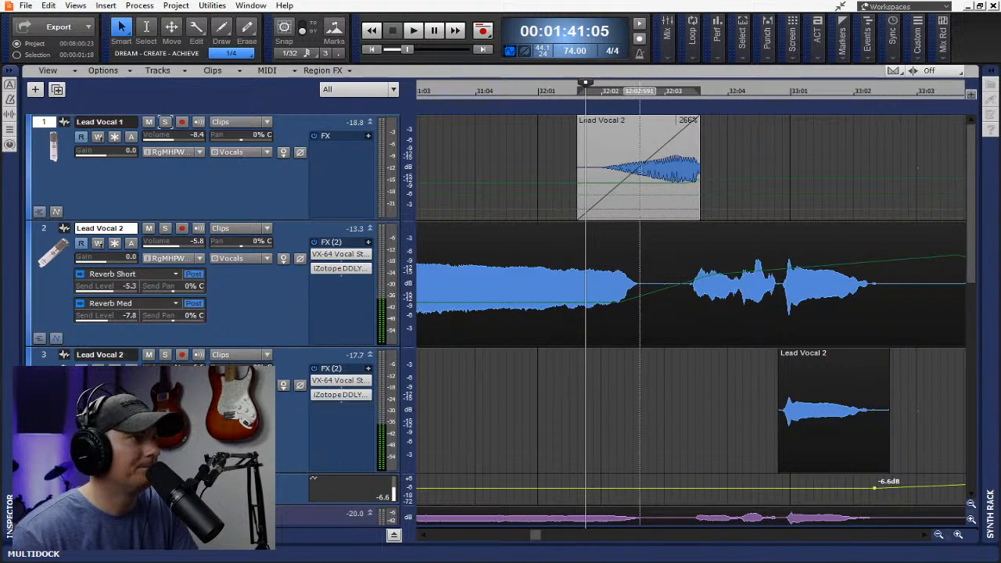
Try the stretched reversed clip on the third track instead of Lead Vocal 1, audition it there, and delete it
left_click_drag(620, 125, 618, 380)
left_click(637, 131)
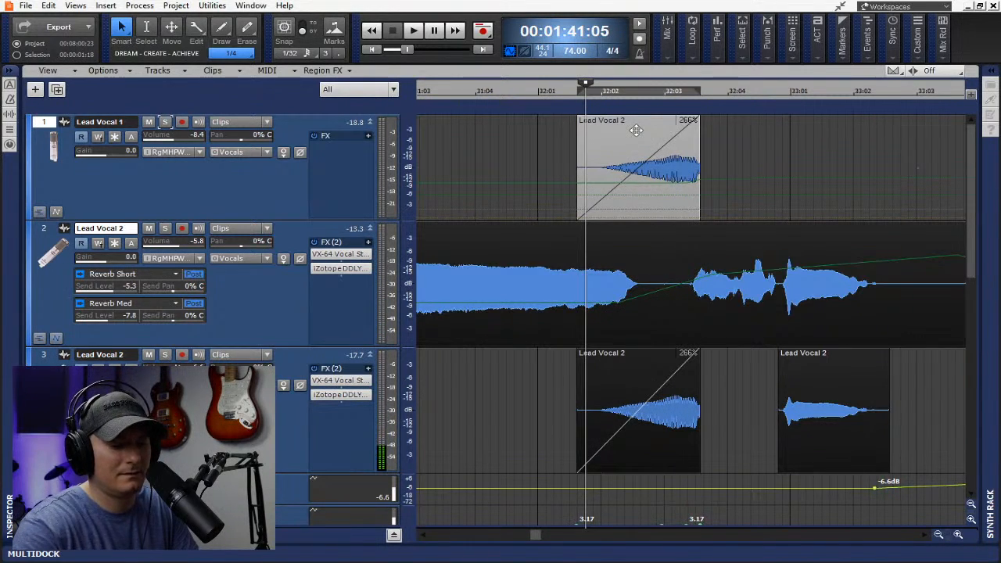
key("Delete")
key("space")
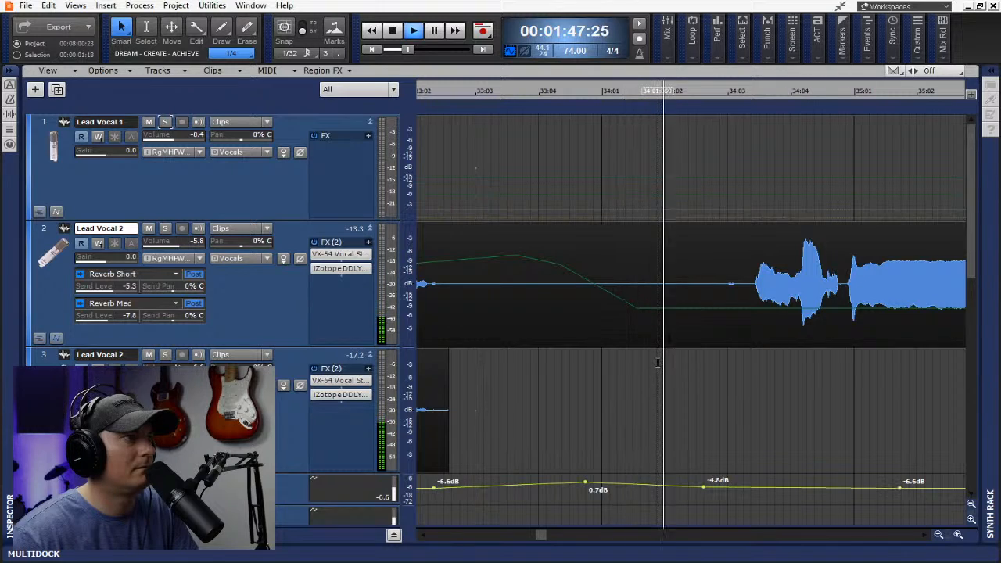
key("space")
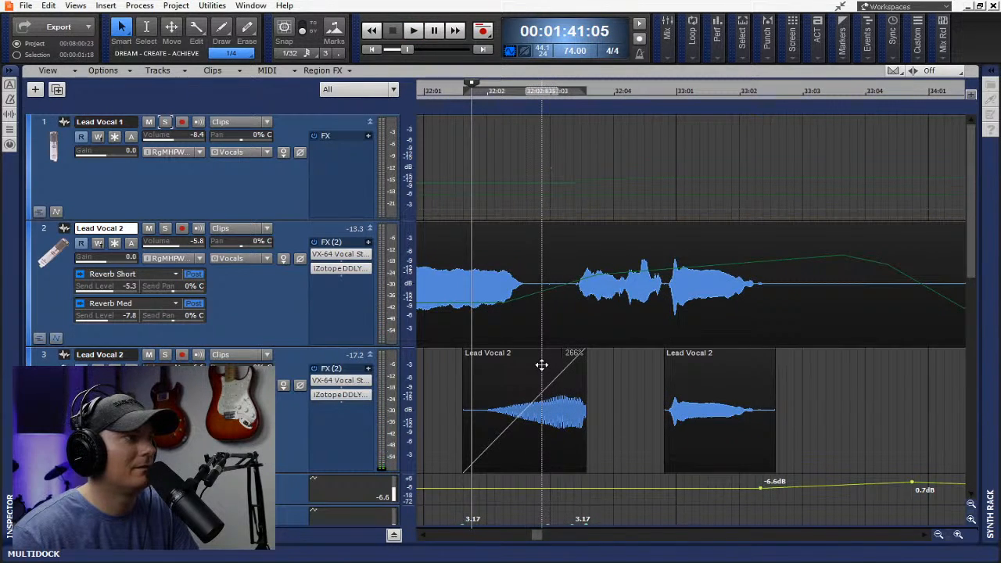
left_click(541, 365)
key("Delete")
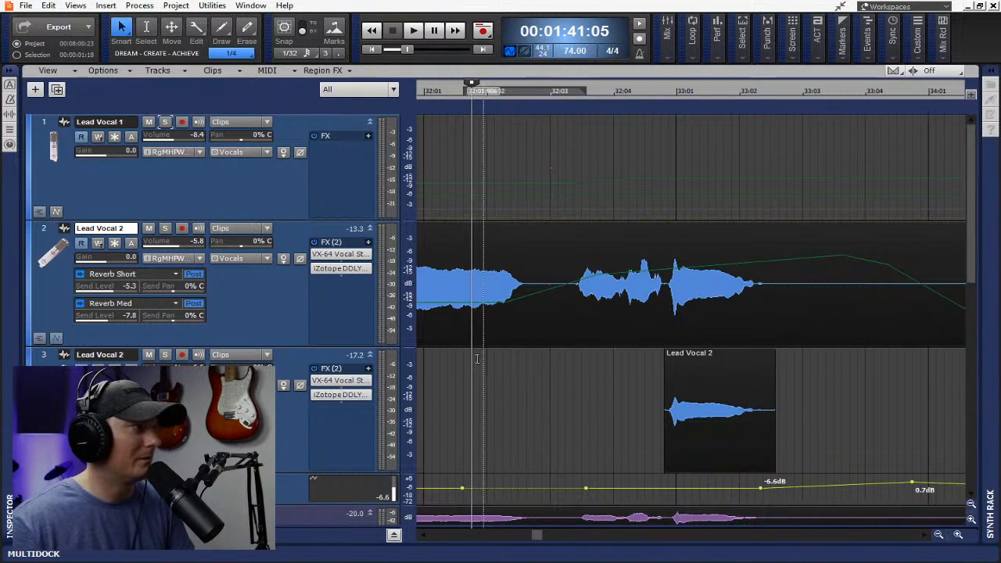
Play the song on from about 32:01 and listen through the following Lead Vocal 2 phrases, past bar 38
key("space")
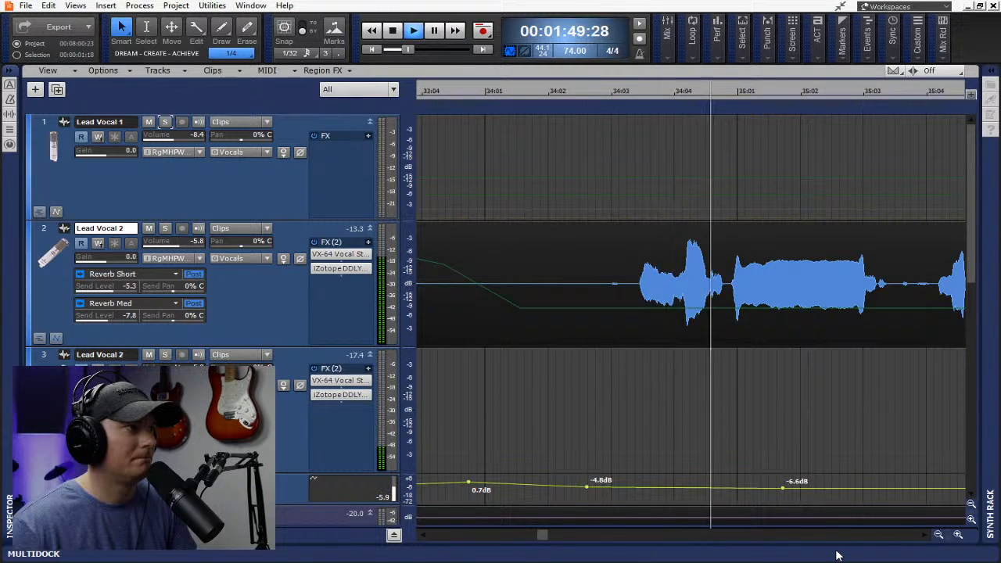
left_click(926, 536)
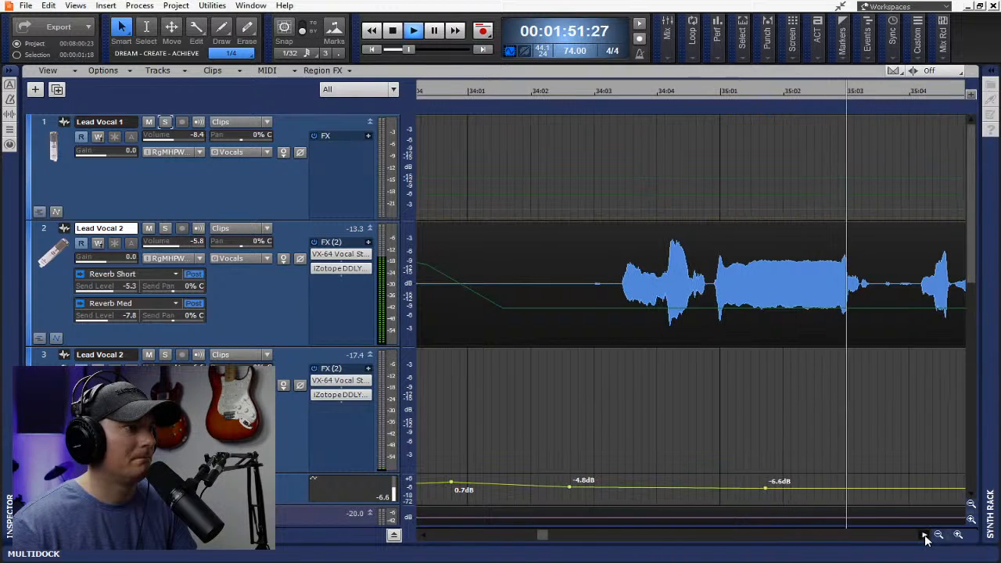
left_click(925, 537)
left_click(926, 537)
left_click(926, 537)
left_click(925, 537)
left_click(925, 537)
left_click(925, 537)
left_click(925, 536)
left_click(925, 537)
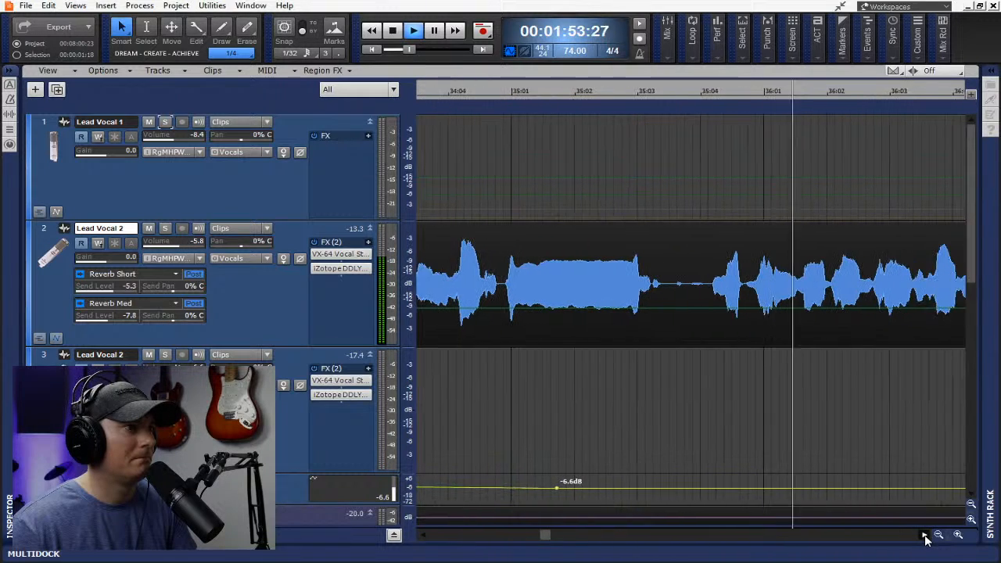
left_click(926, 537)
left_click(926, 537)
left_click(926, 537)
left_click(926, 537)
left_click(926, 537)
left_click(926, 537)
left_click(926, 537)
left_click(925, 536)
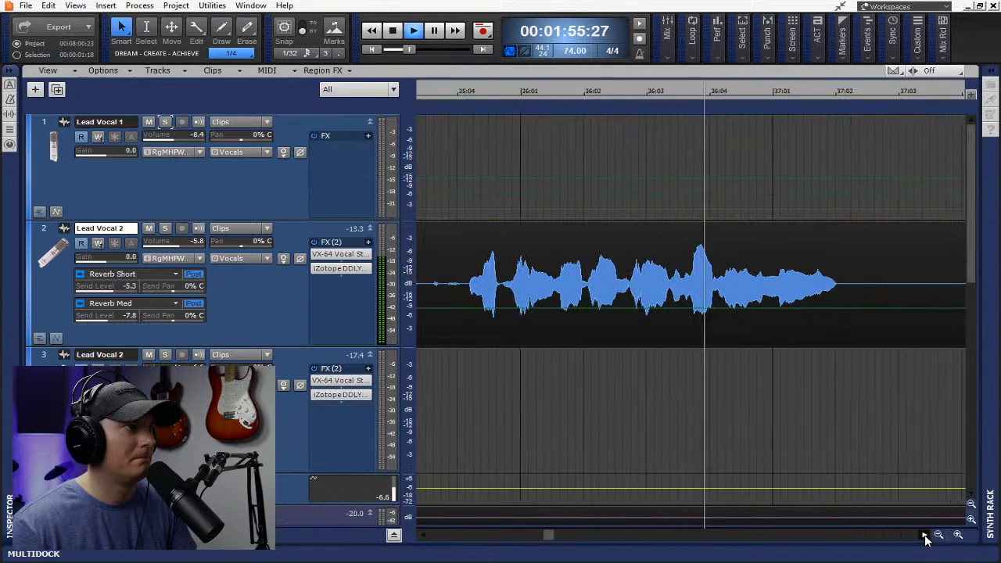
left_click(925, 537)
left_click(926, 537)
left_click(926, 536)
left_click(925, 536)
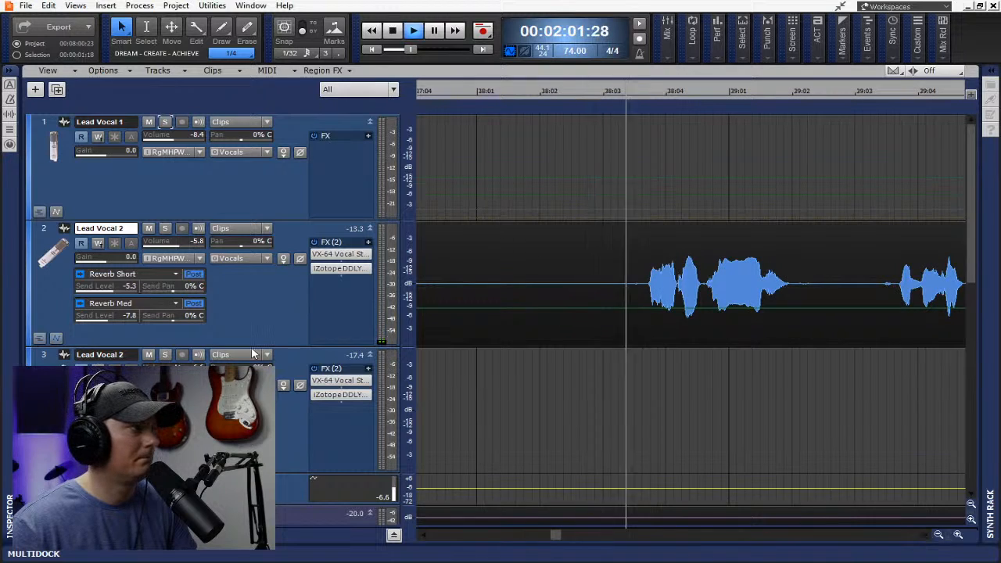
Open the iZotope DDLY Dynamic Delay on track 2, Lead Vocal 2, to examine its settings during playback
double_click(338, 269)
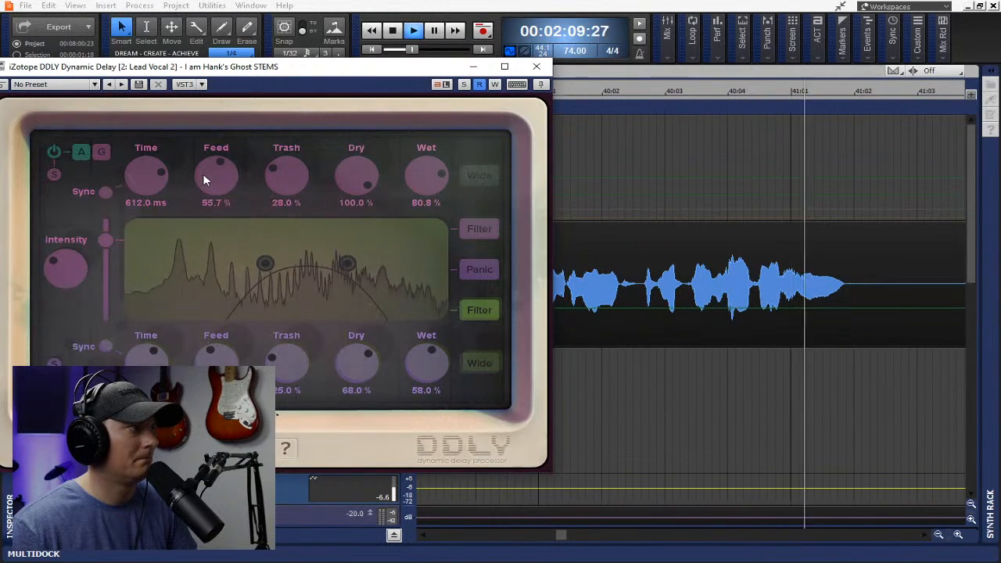
scroll(203, 179, "down", 7)
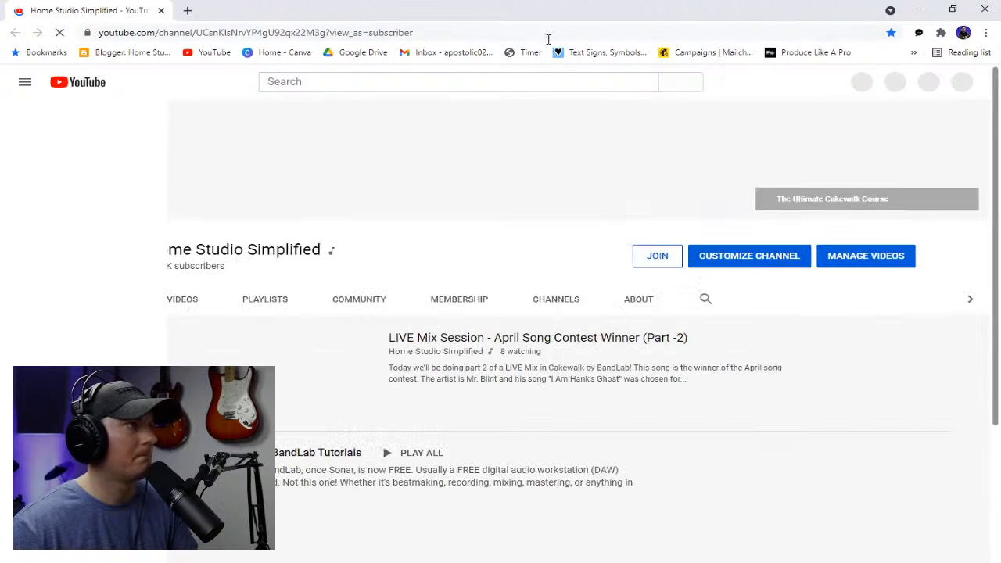
Switch to the browser and use Home Studio Simplified's Reverb/Delay Calculator to calculate a regular quarter note at 74 beats per minute
left_click_drag(545, 22, 1000, 92)
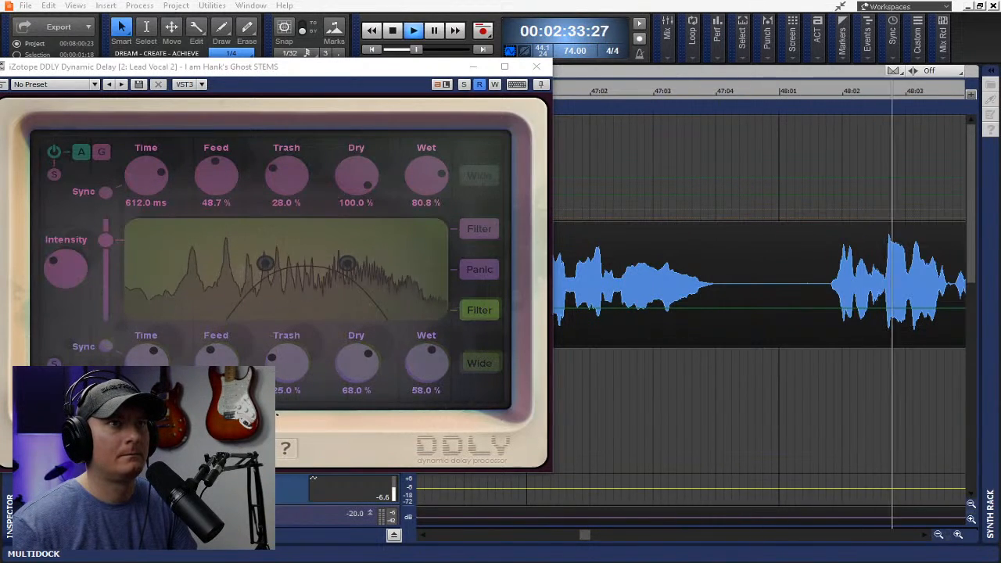
left_click_drag(1000, 149, 456, 2)
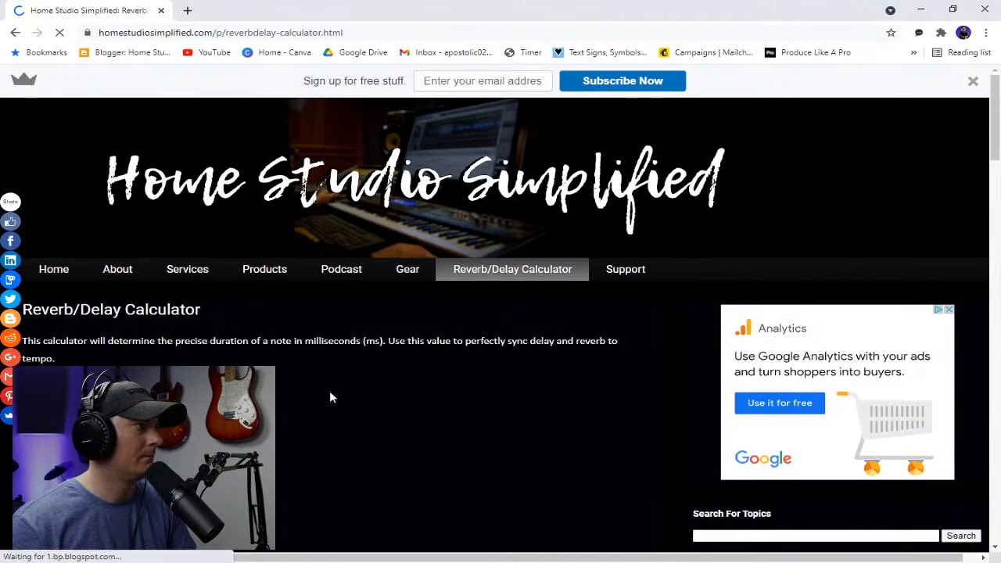
scroll(329, 398, "down", 3)
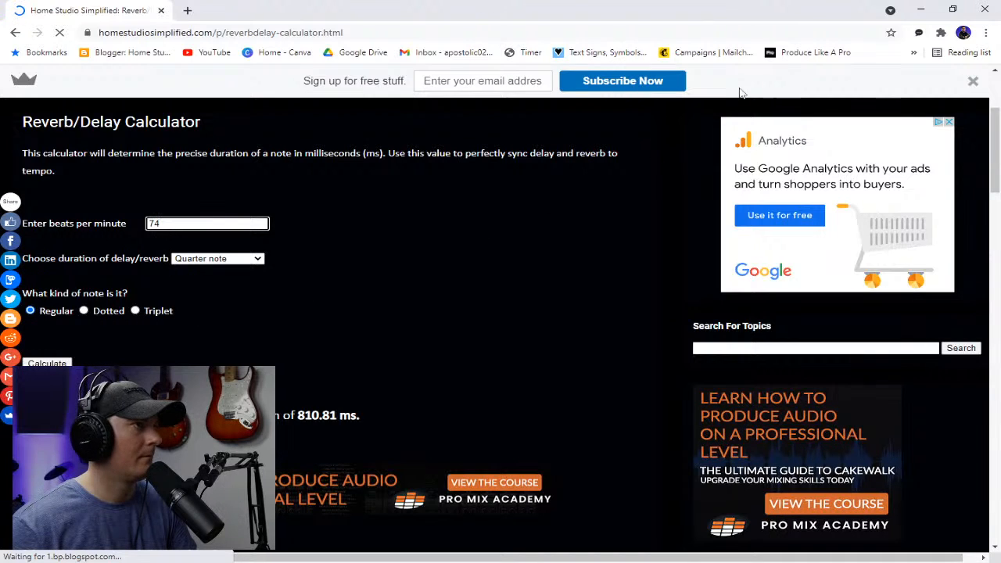
left_click(984, 10)
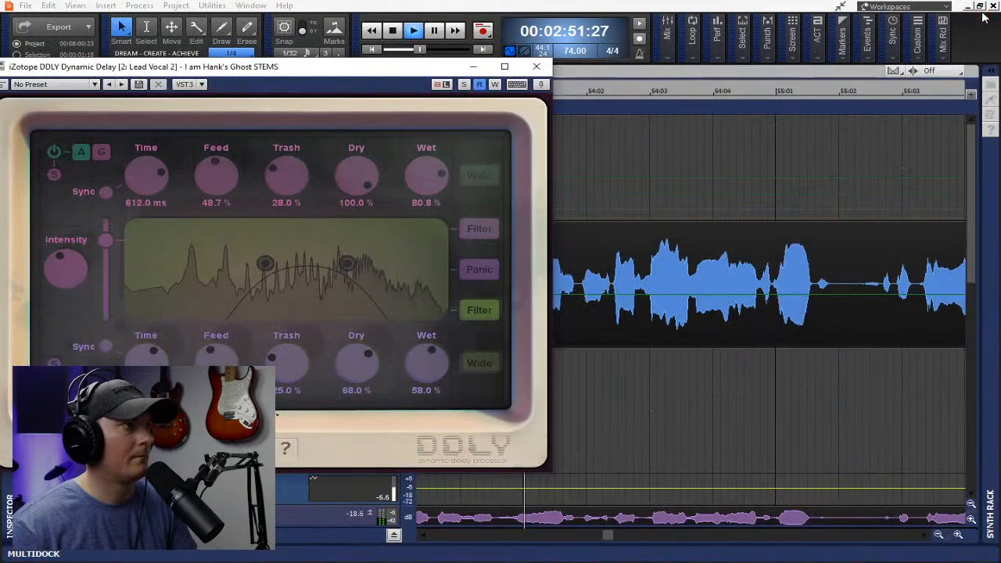
Set the first delay's Time to 811 ms in track 2's iZotope DDLY, listen on through the vocal phrases, and stop playback
left_click(146, 203)
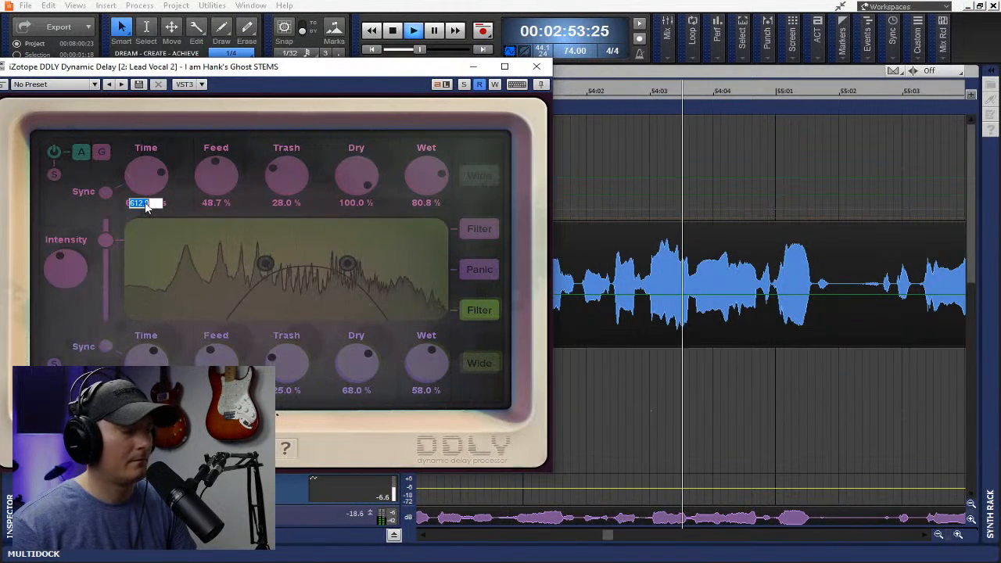
type("8")
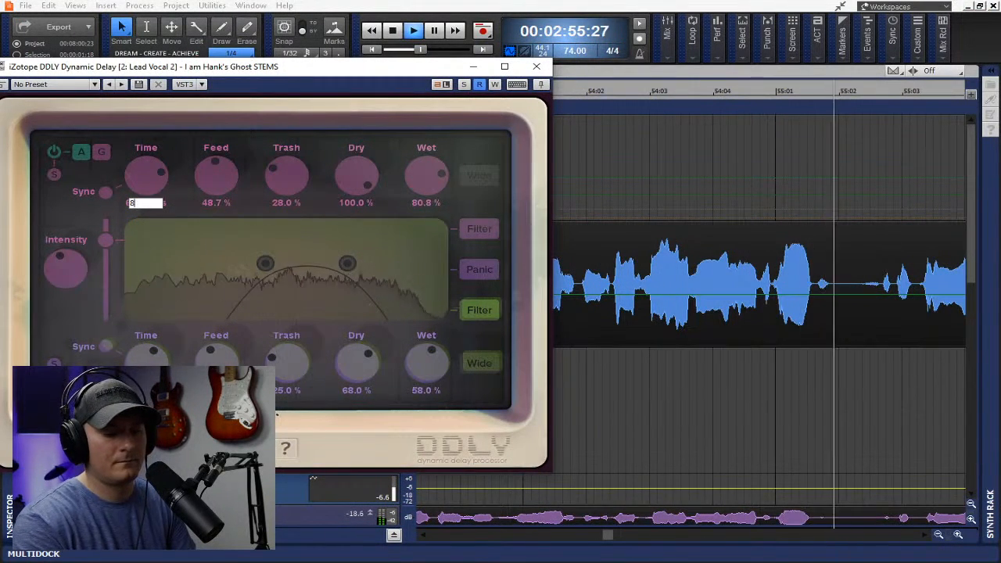
type("81")
key("Return")
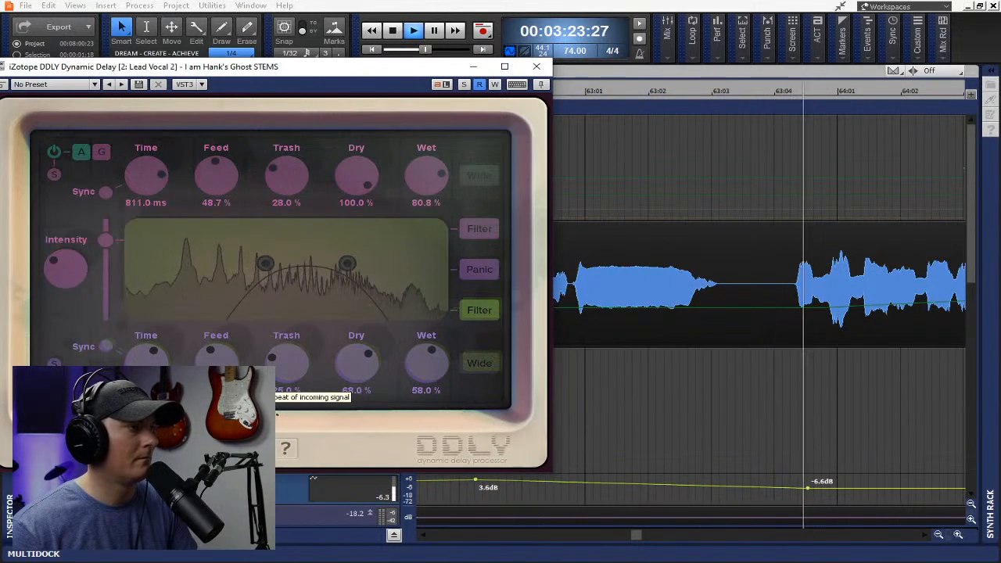
key("space")
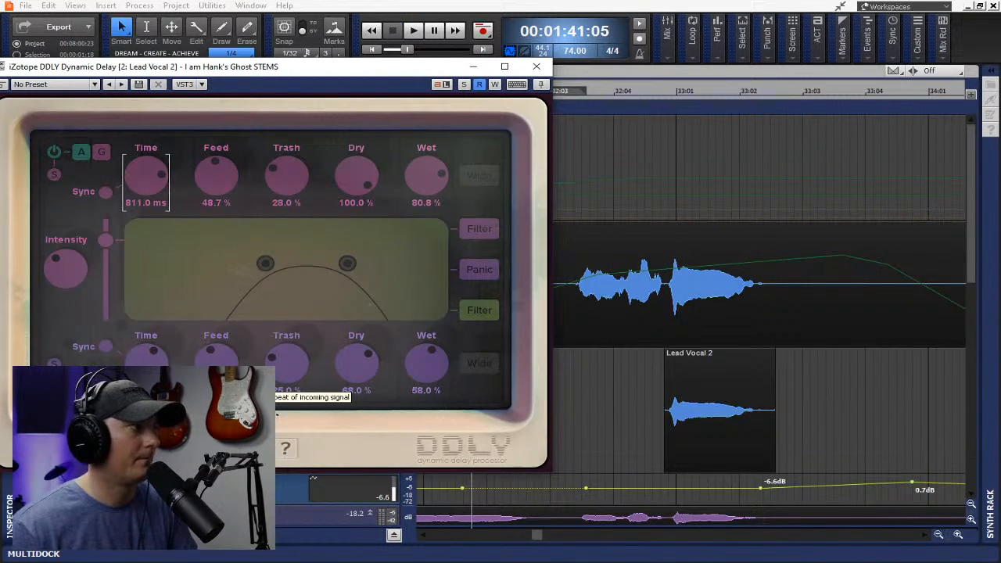
Close track 2's DDLY and set the first delay's Time to 811 ms in the DDLY on track 3
left_click_drag(279, 74, 480, 83)
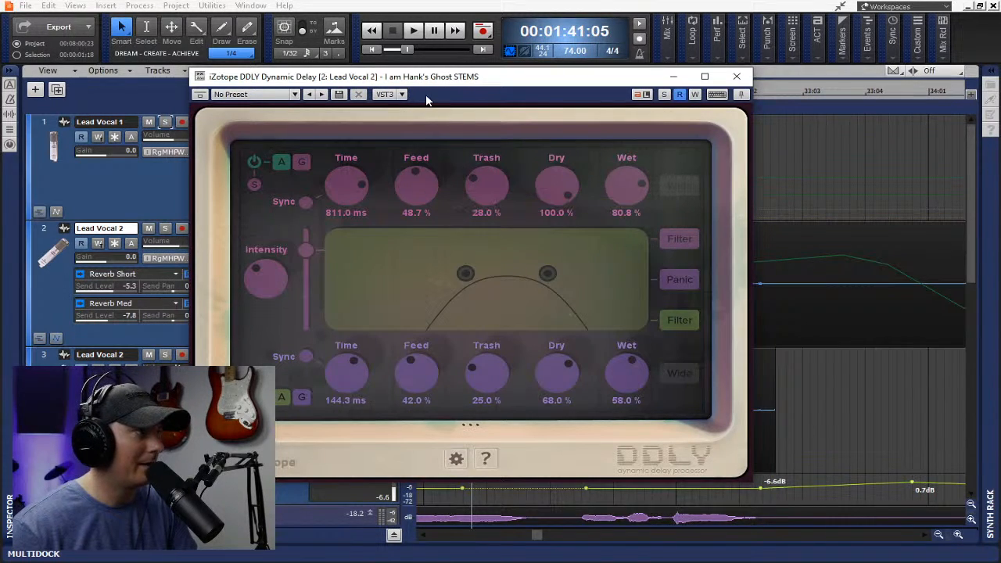
left_click_drag(444, 82, 686, 39)
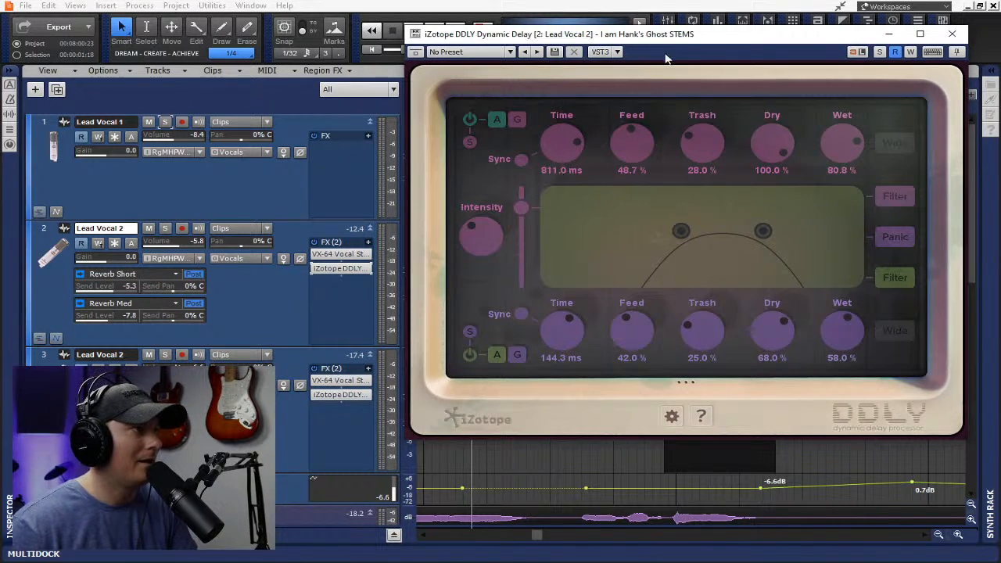
left_click_drag(686, 39, 637, 41)
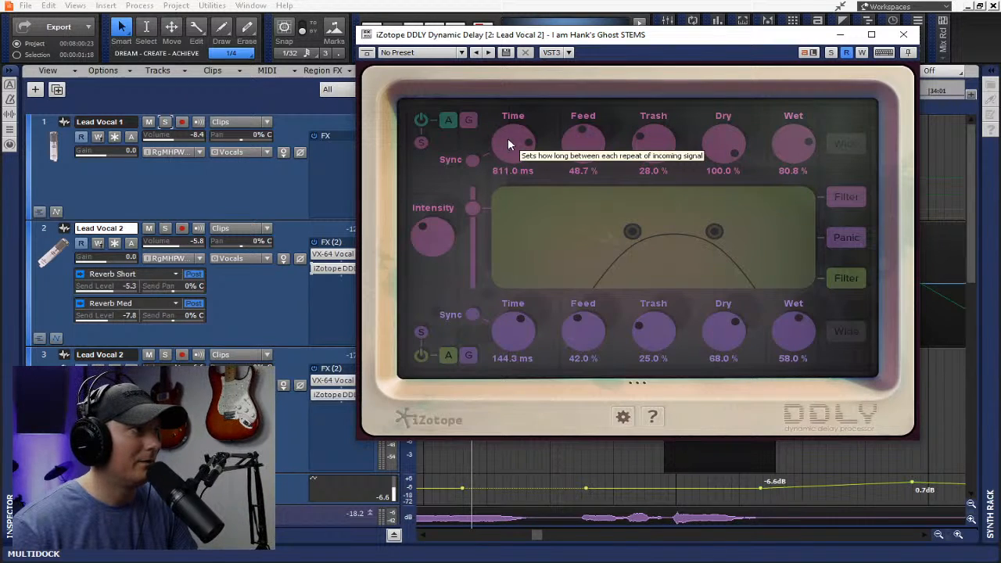
left_click_drag(710, 36, 670, 36)
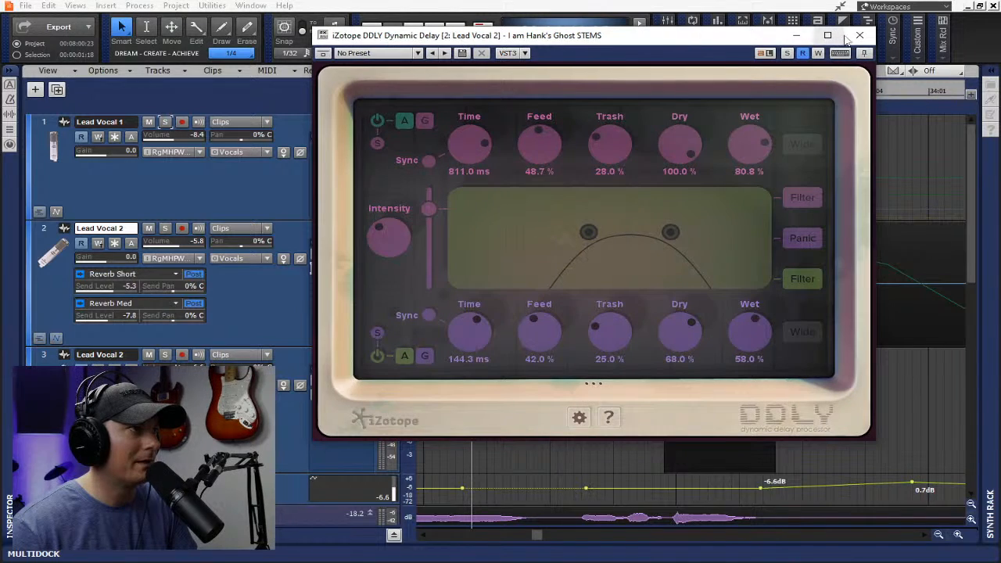
left_click(857, 36)
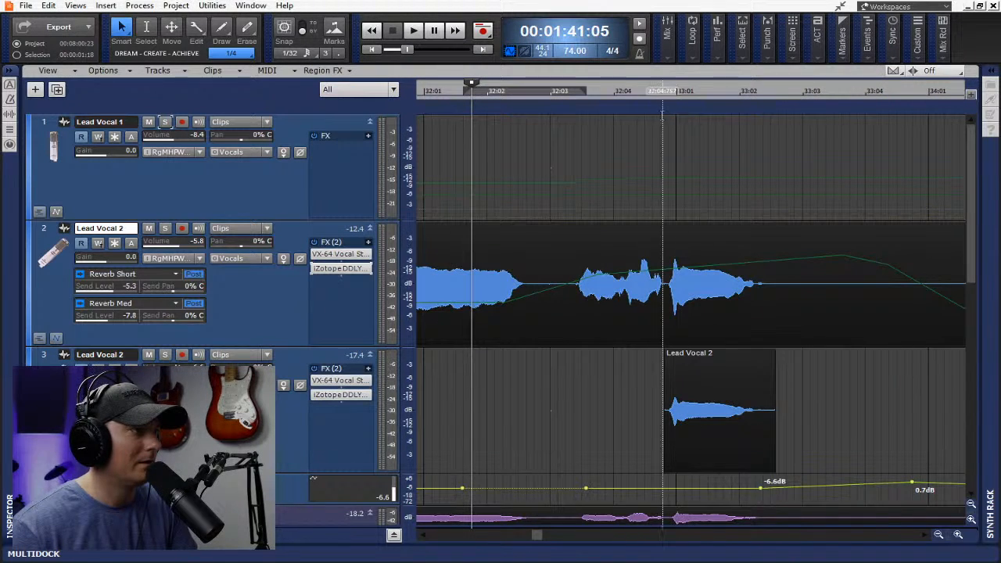
double_click(361, 397)
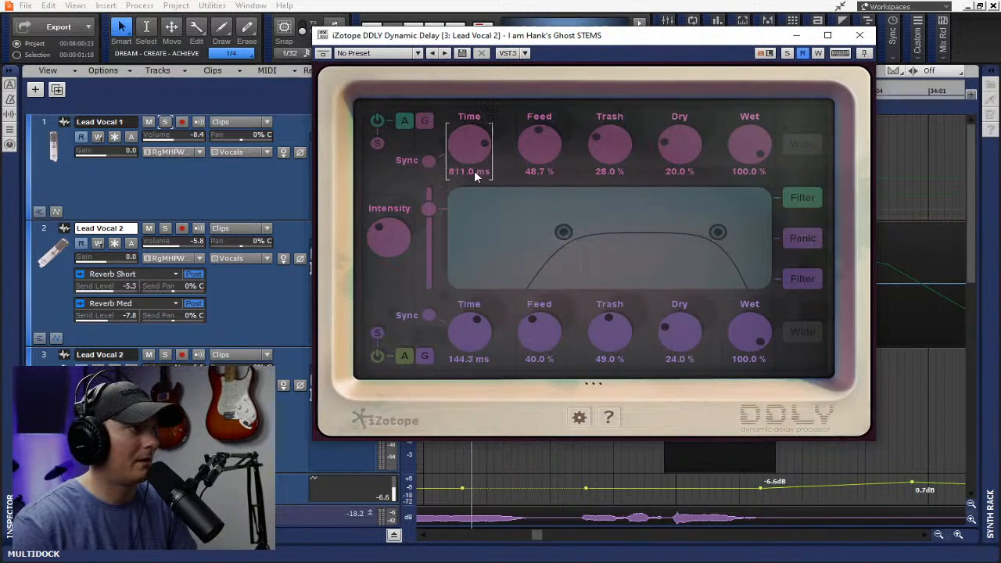
left_click(862, 35)
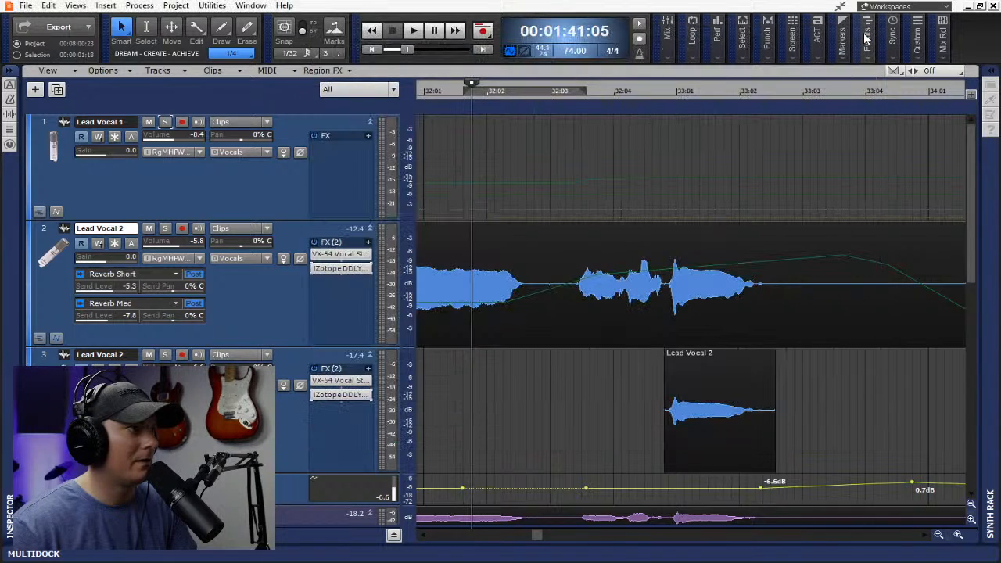
Audition the vocal phrase and its delay from just before 32:02 past bar 34, and save the project
key("space")
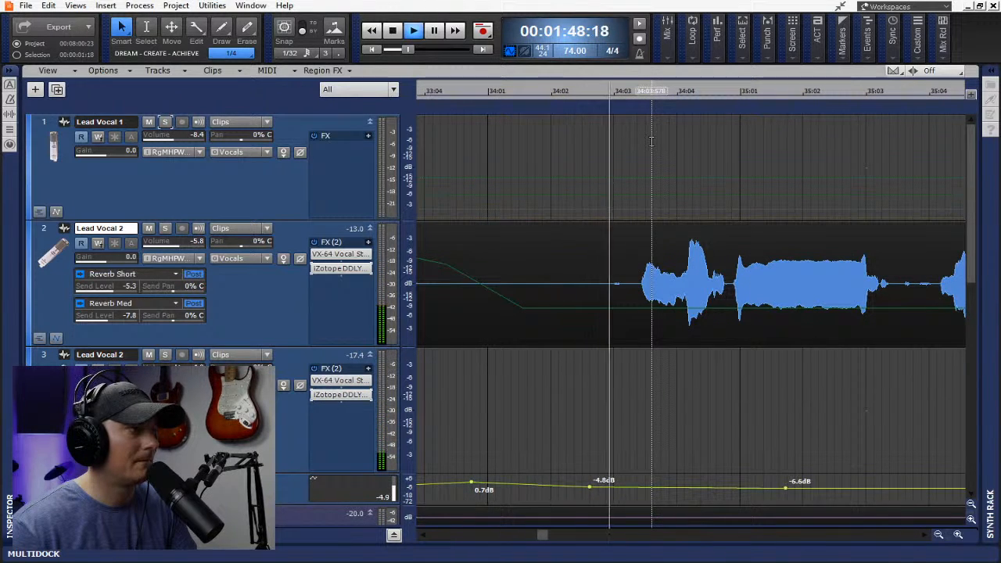
key("space")
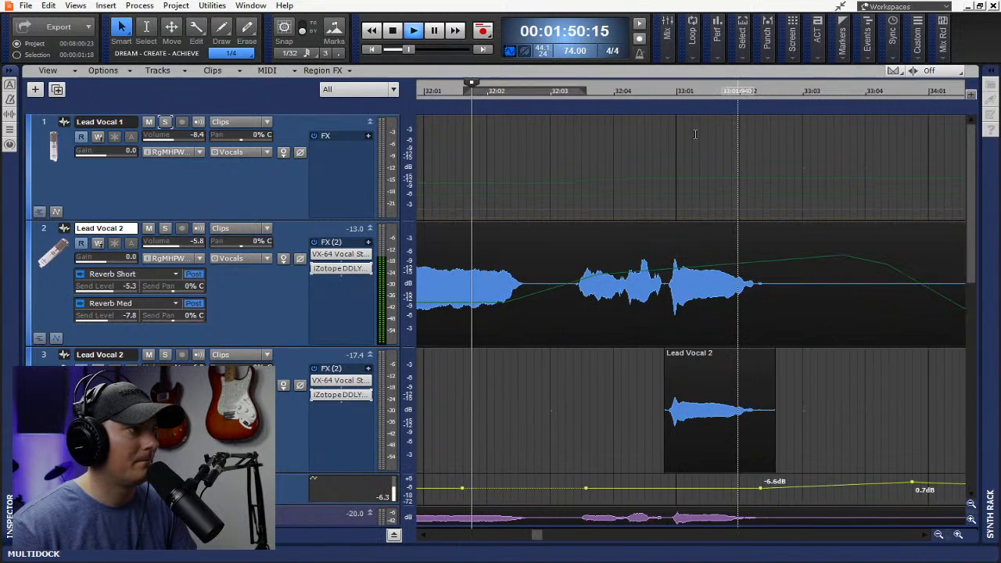
key("ctrl+s")
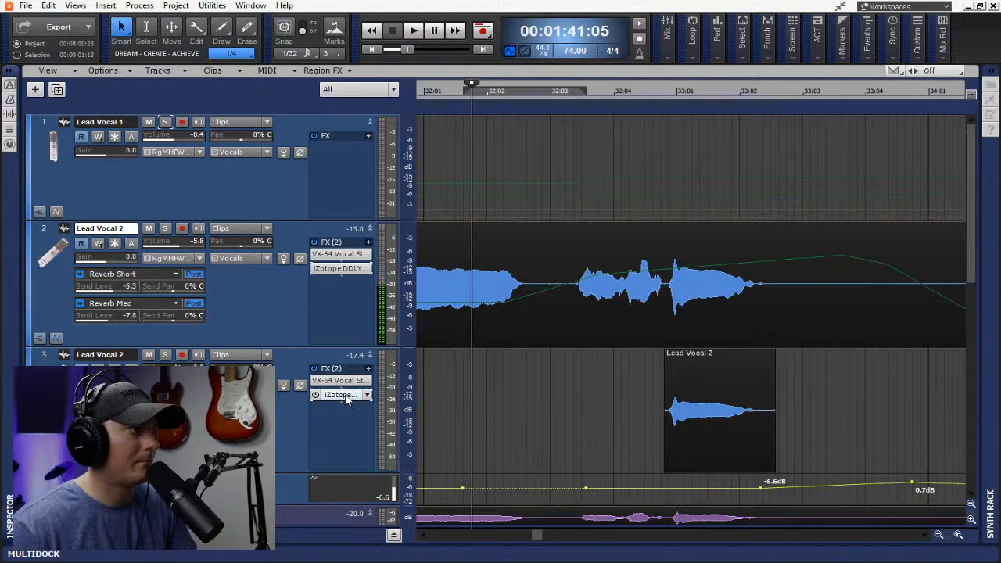
Try a first delay Time of 405 ms in track 3's DDLY and audition the phrase
double_click(345, 397)
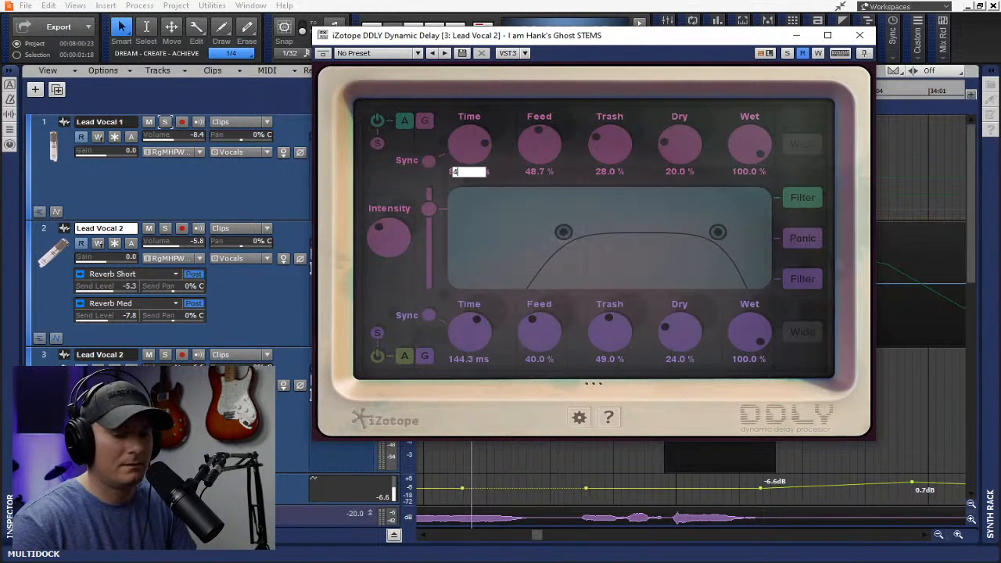
key("space")
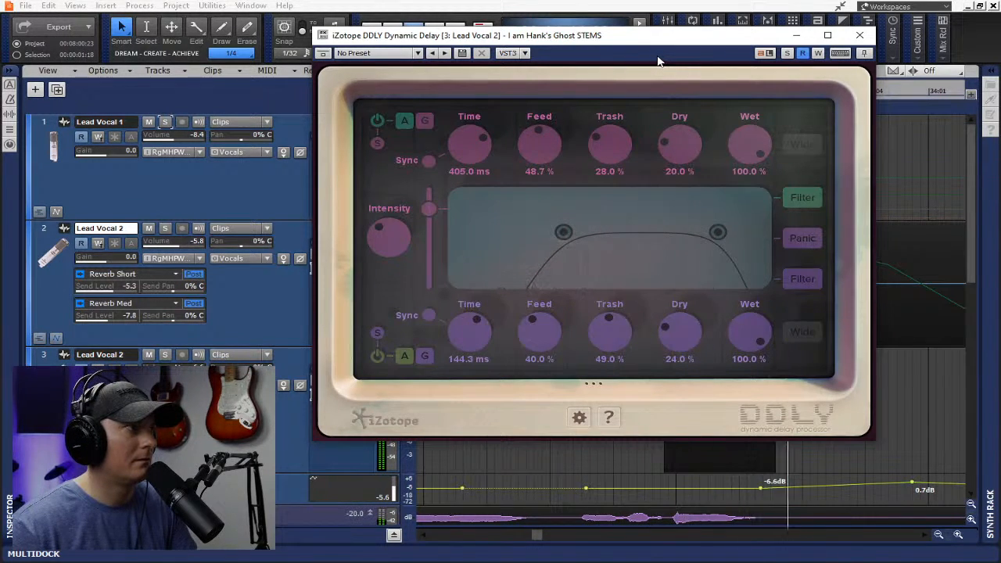
key("space")
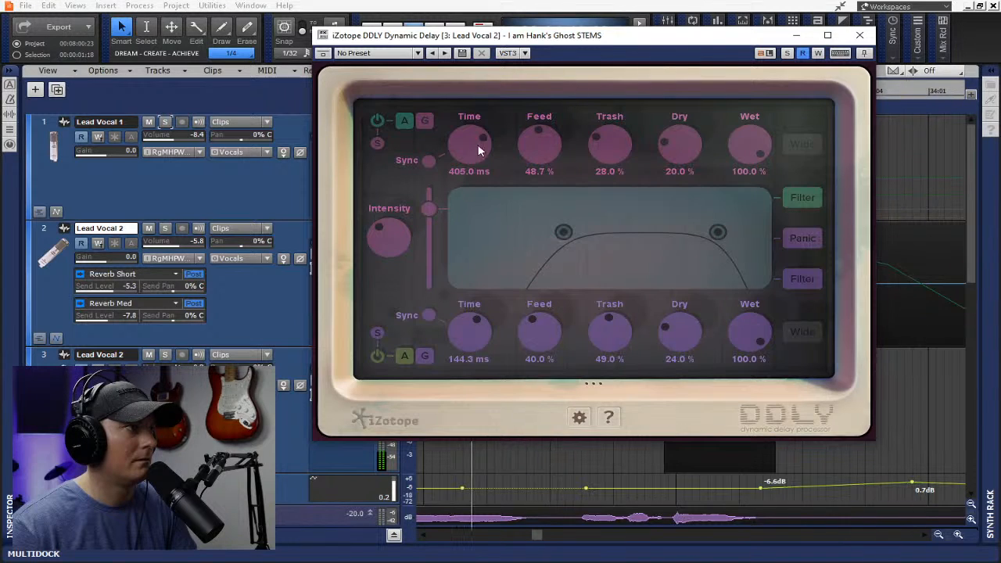
Return the first delay's Time in track 3's DDLY to 811 ms, and audition the phrase past bar 34
type("811")
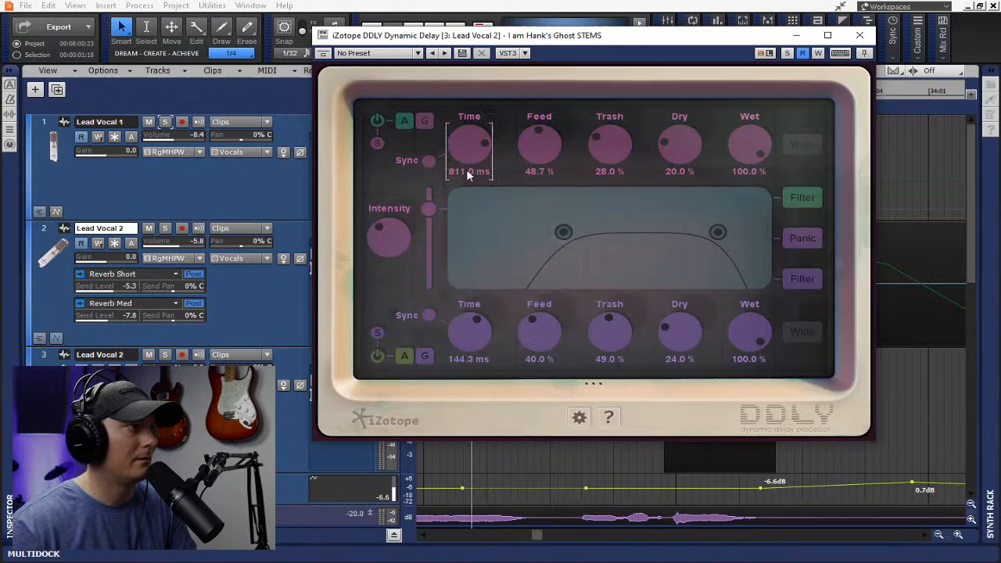
key("space")
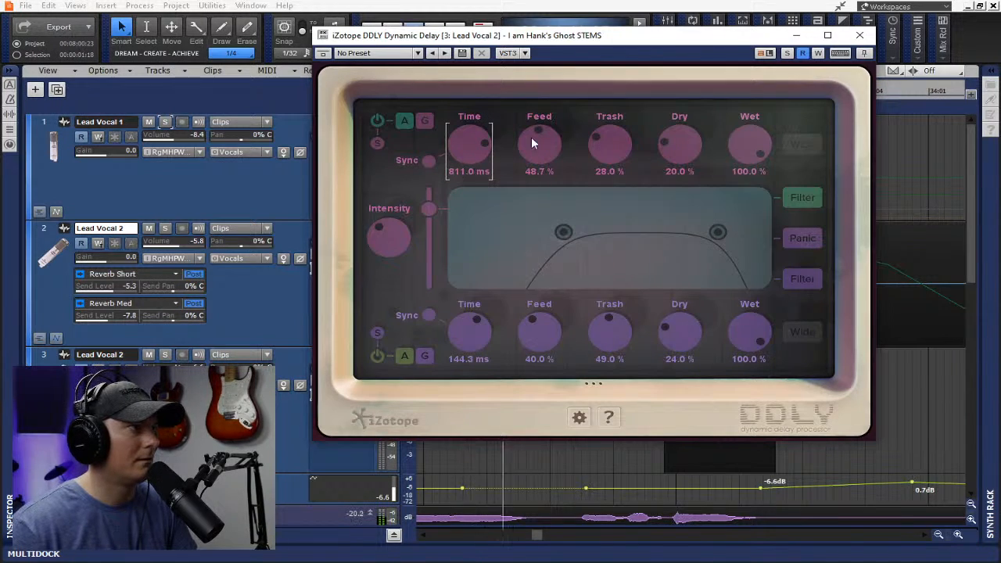
left_click_drag(662, 150, 670, 145)
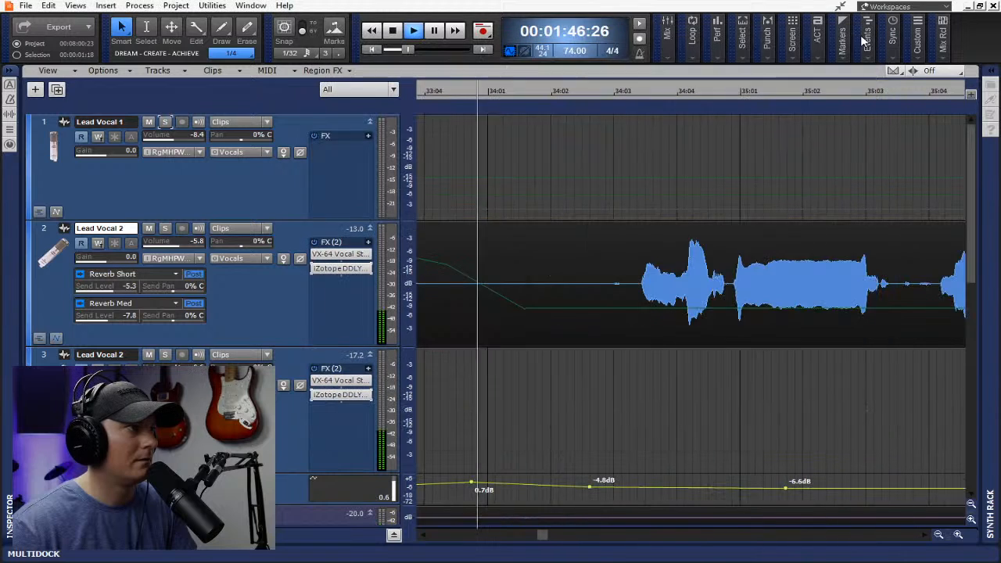
left_click(860, 37)
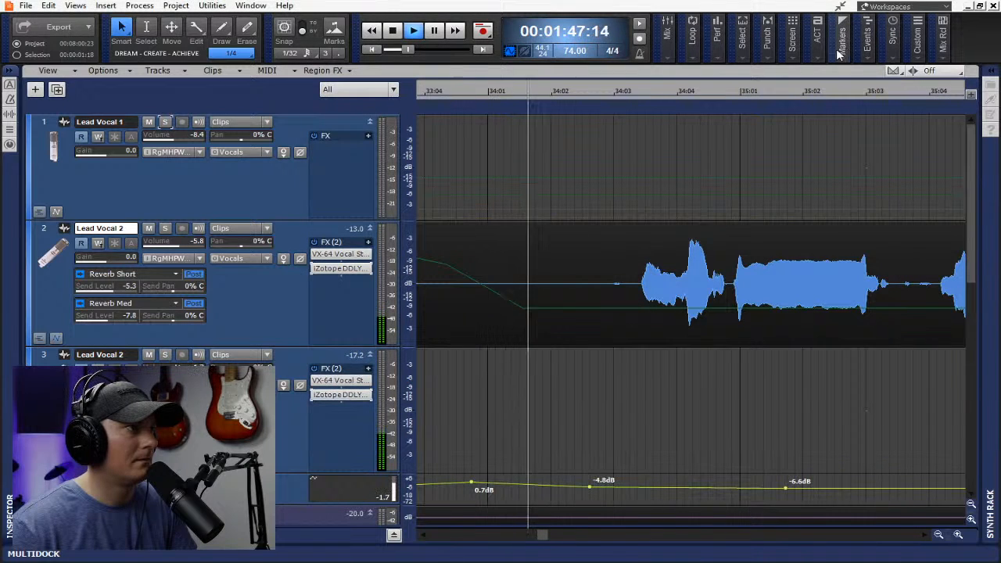
key("space")
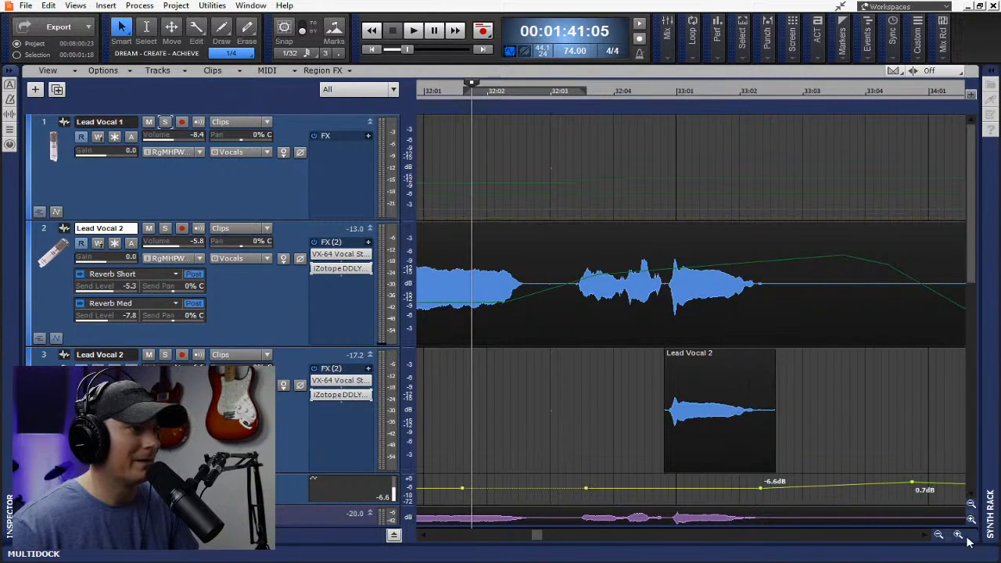
Play the song on from before bar 33 to bar 44, examining track 2's DDLY during playback
left_click(941, 534)
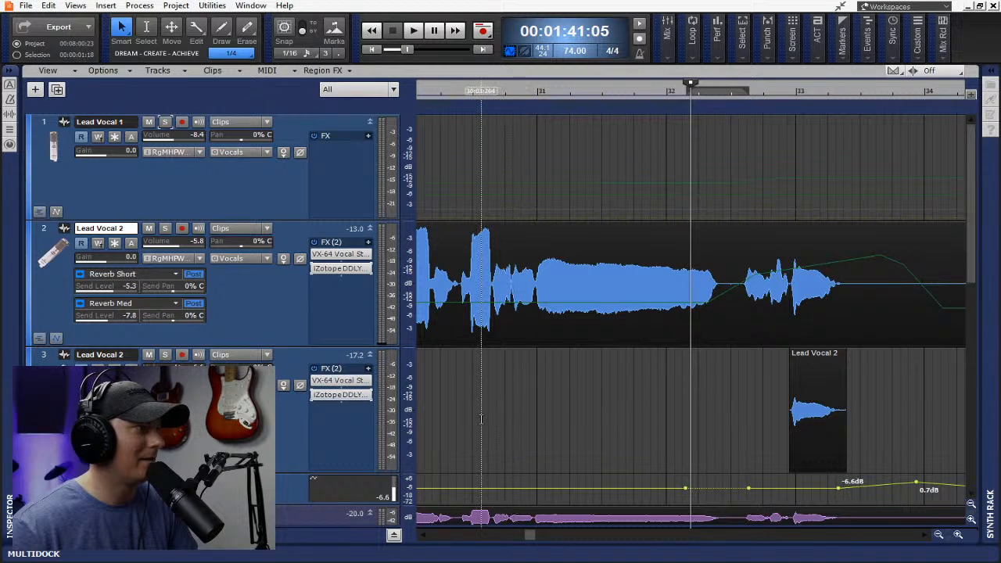
key("space")
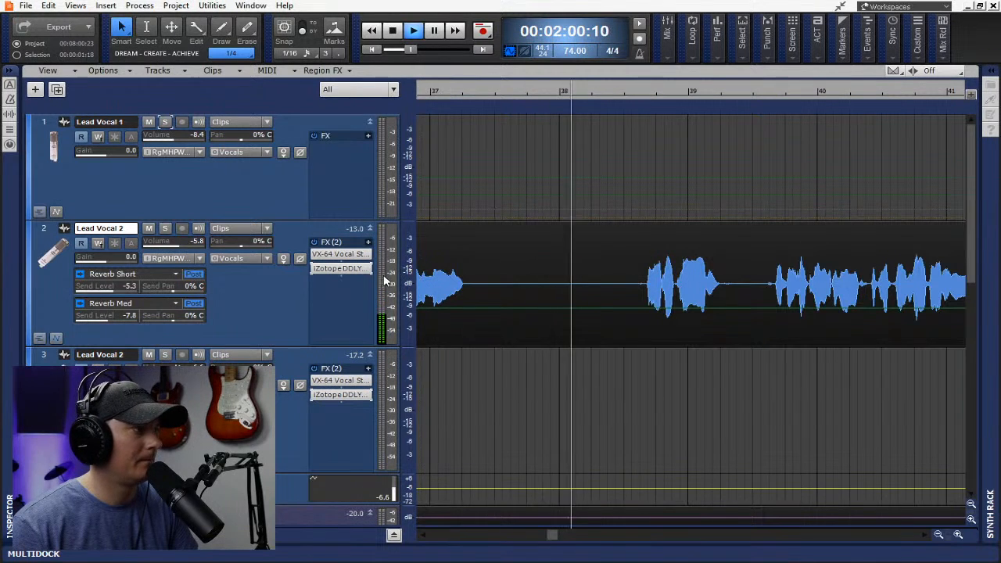
double_click(343, 269)
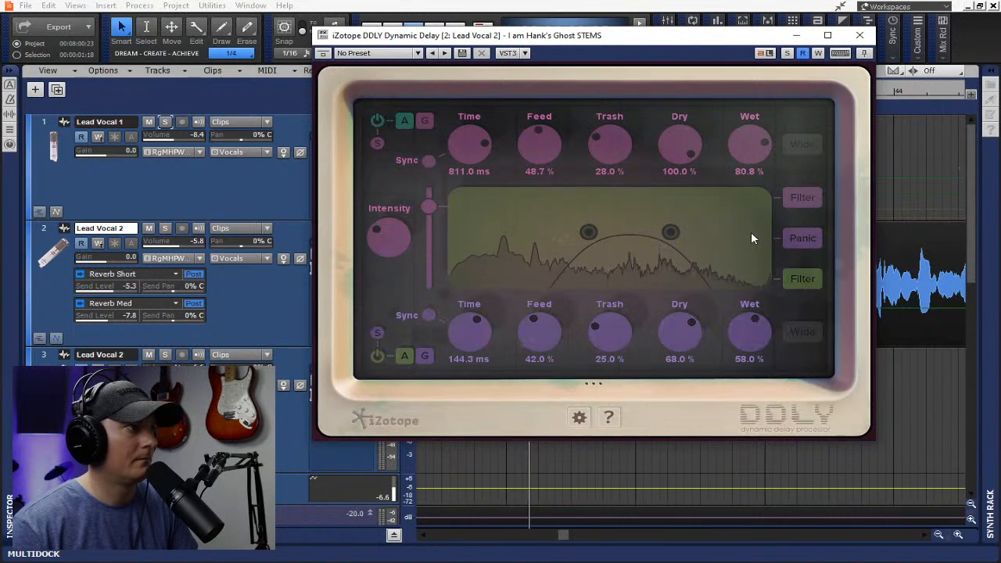
left_click(861, 36)
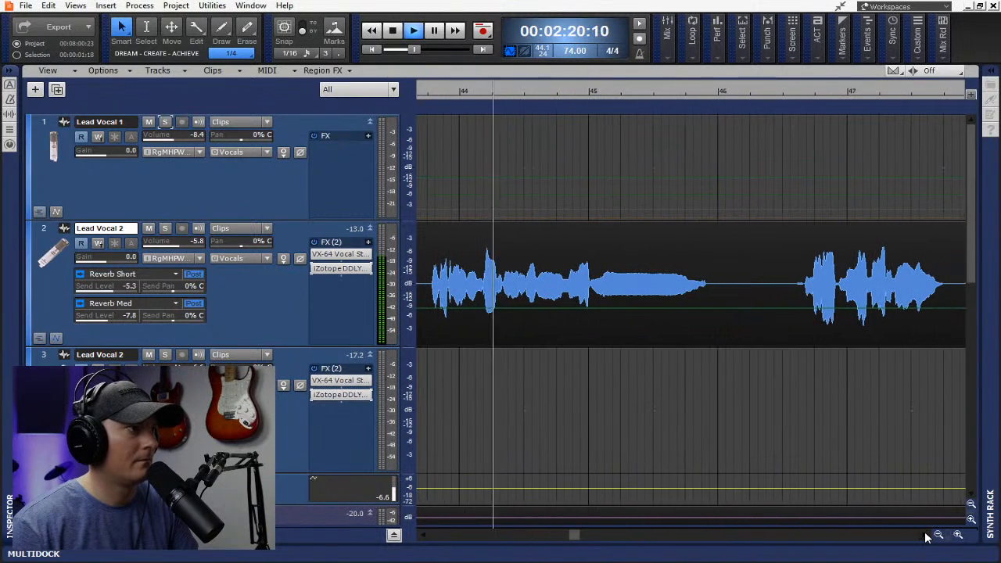
Copy the held vocal note in bar 45 from track 2 to track 3, and add a DDLY Intensity automation node just past bar 46
scroll(743, 440, "down", 3)
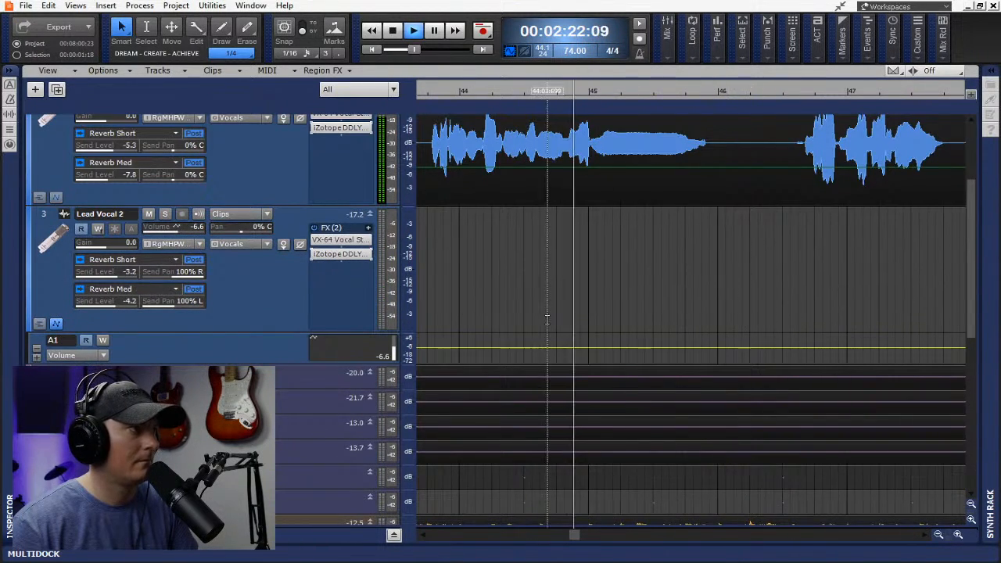
scroll(55, 293, "up", 2)
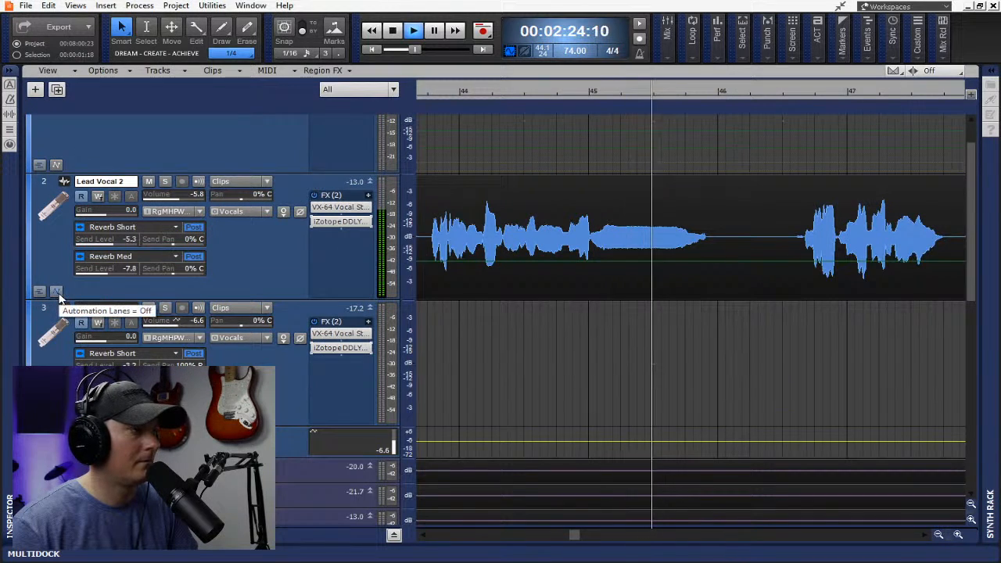
left_click(433, 31)
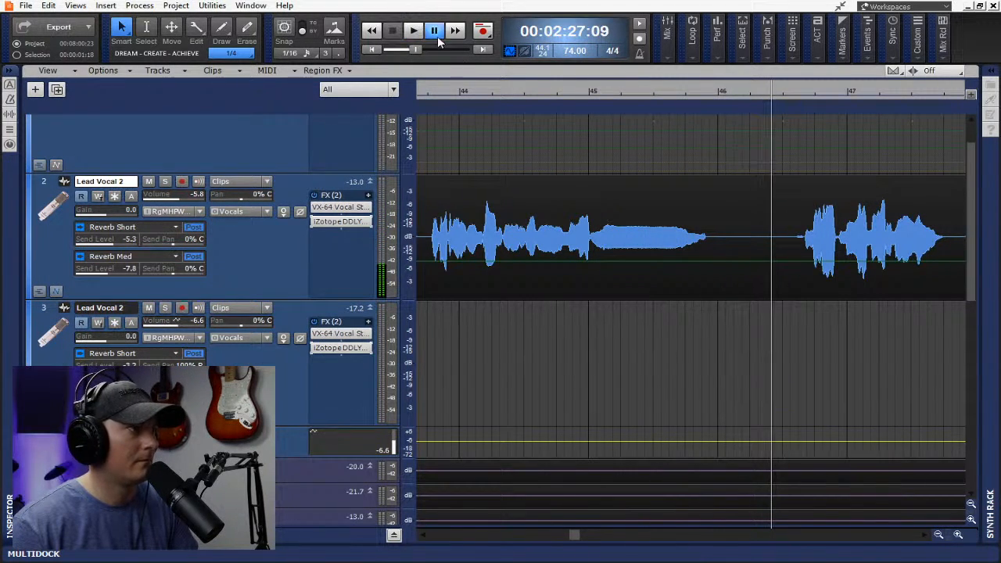
left_click_drag(590, 258, 717, 258)
left_click(657, 214)
left_click_drag(658, 214, 647, 339)
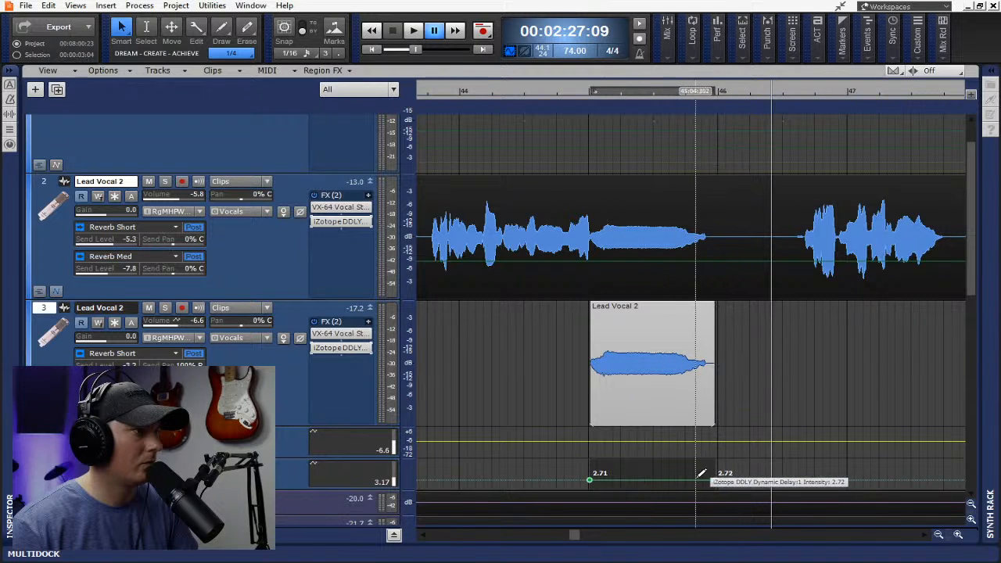
left_click(736, 479)
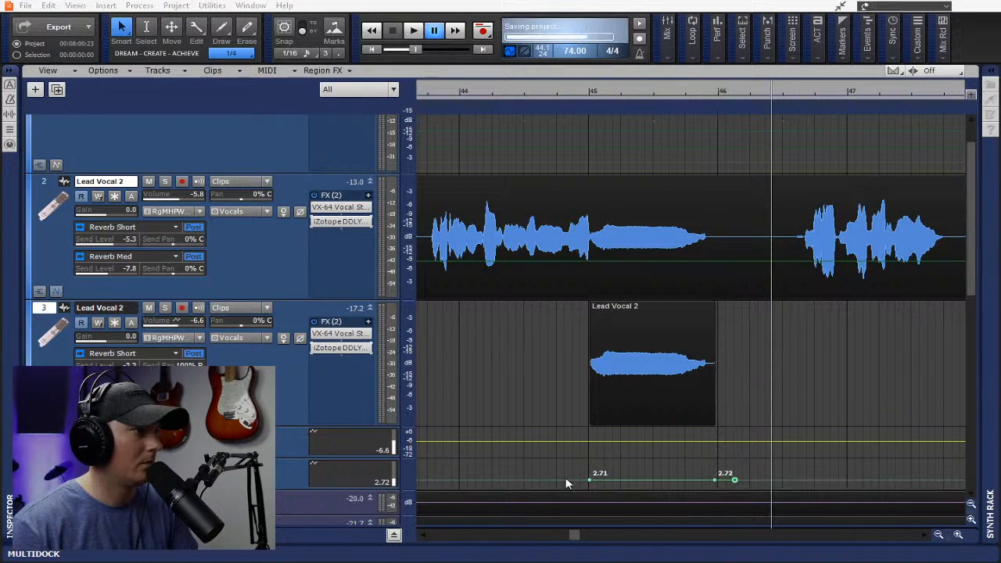
Add a DDLY Intensity node just before bar 45 on track 3, raise the envelope across bar 45 to about 6.12, and audition it
left_click(577, 480)
key("t")
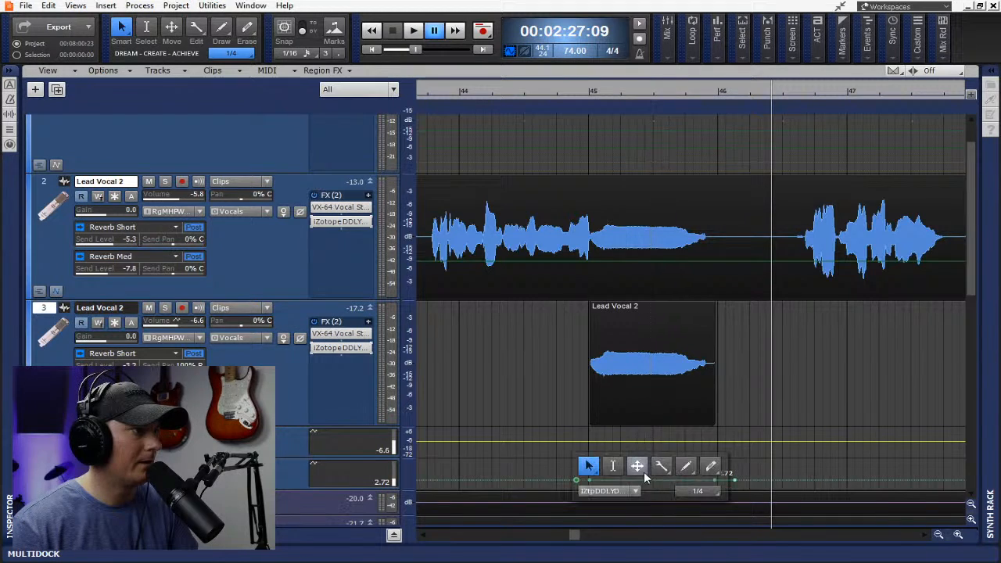
left_click_drag(657, 478, 658, 473)
left_click(590, 121)
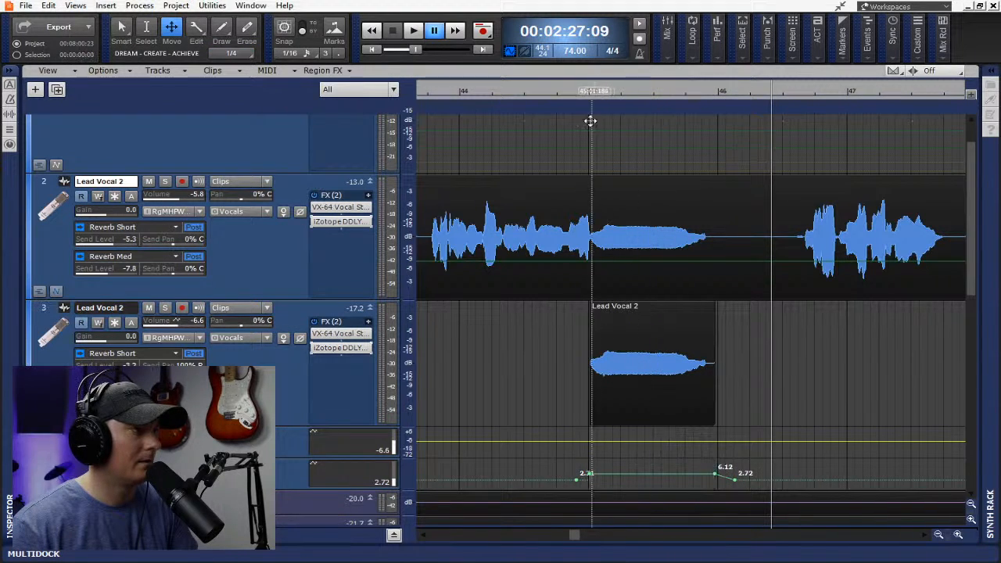
key("space")
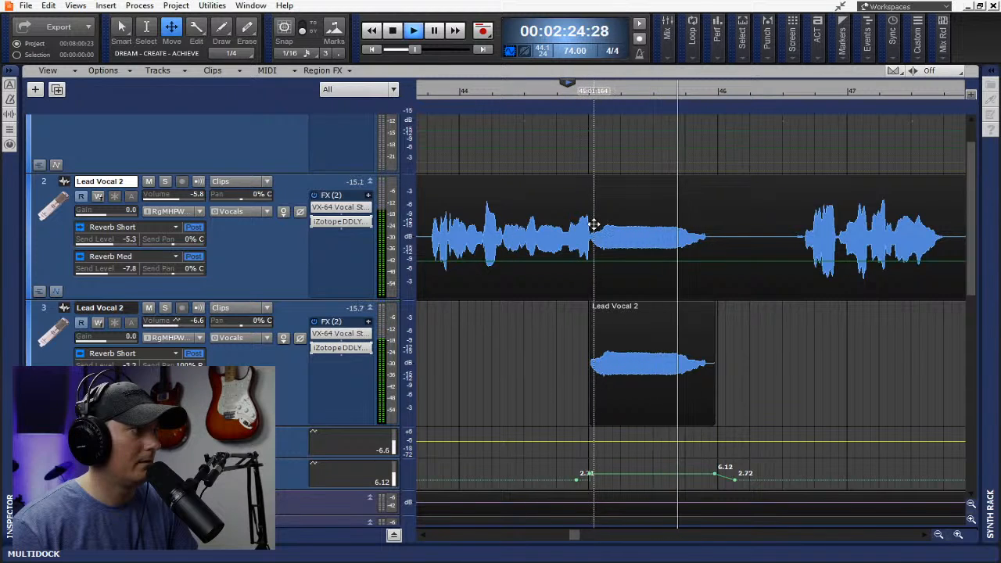
Lower the gain of the bar 45 vocal clip on track 3 with the Gain effect, and audition it from bar 44
left_click(654, 317)
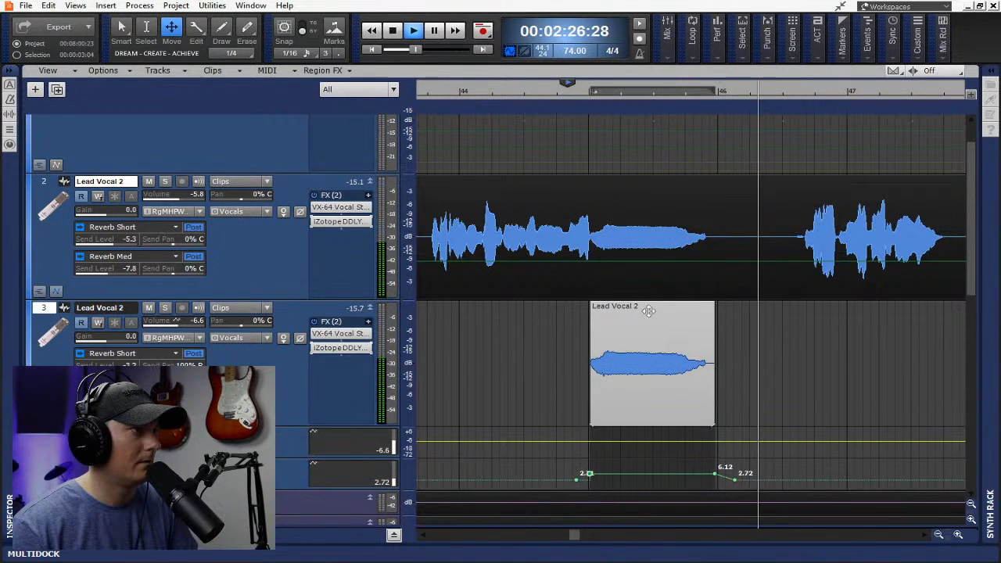
left_click(140, 6)
mouse_move(180, 20)
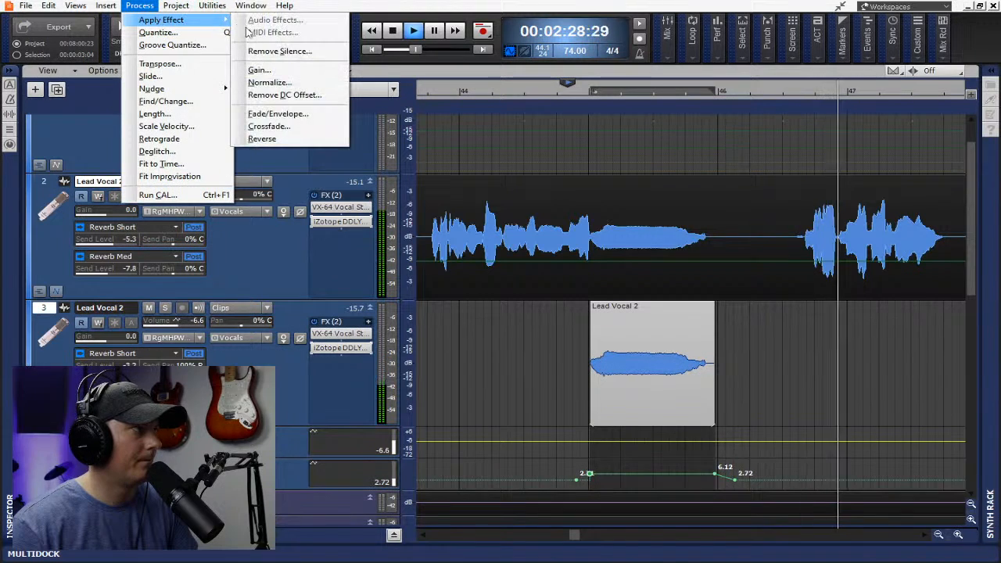
left_click(260, 69)
left_click(615, 170)
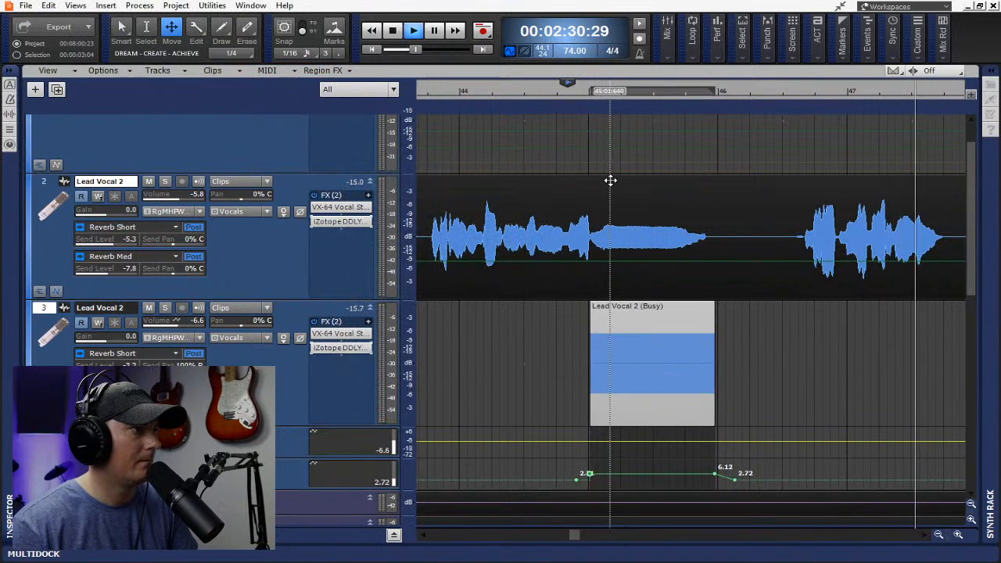
left_click(486, 97)
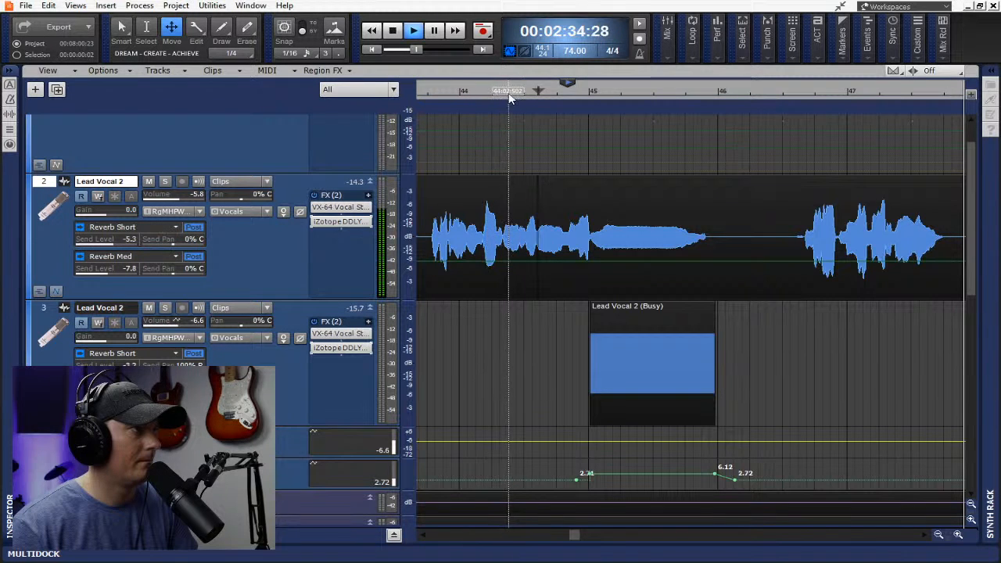
left_click(525, 91)
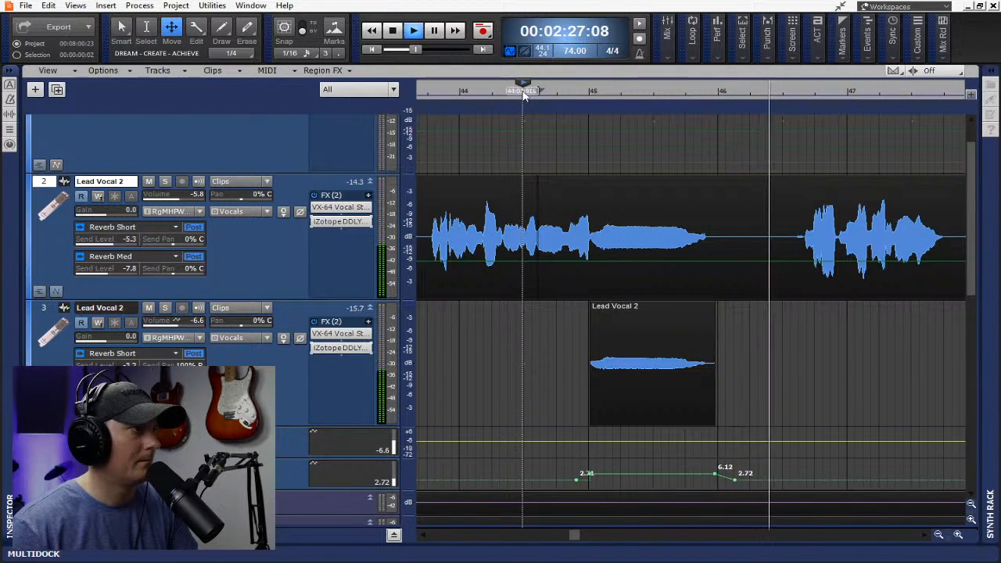
Add a fade-in from the start of track 3's bar 45 vocal clip to just past beat 2, and audition it
left_click(592, 305)
key("space")
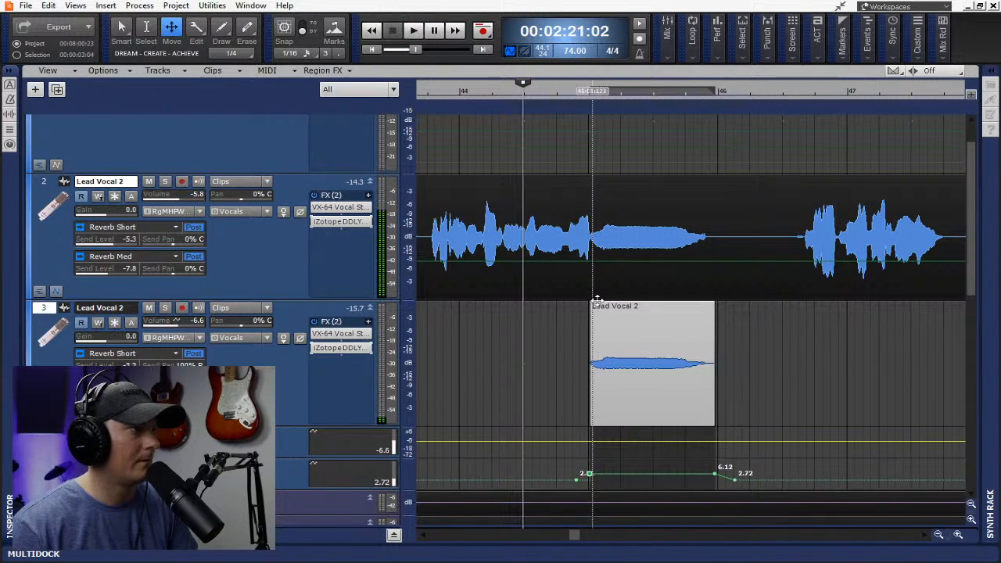
key("t")
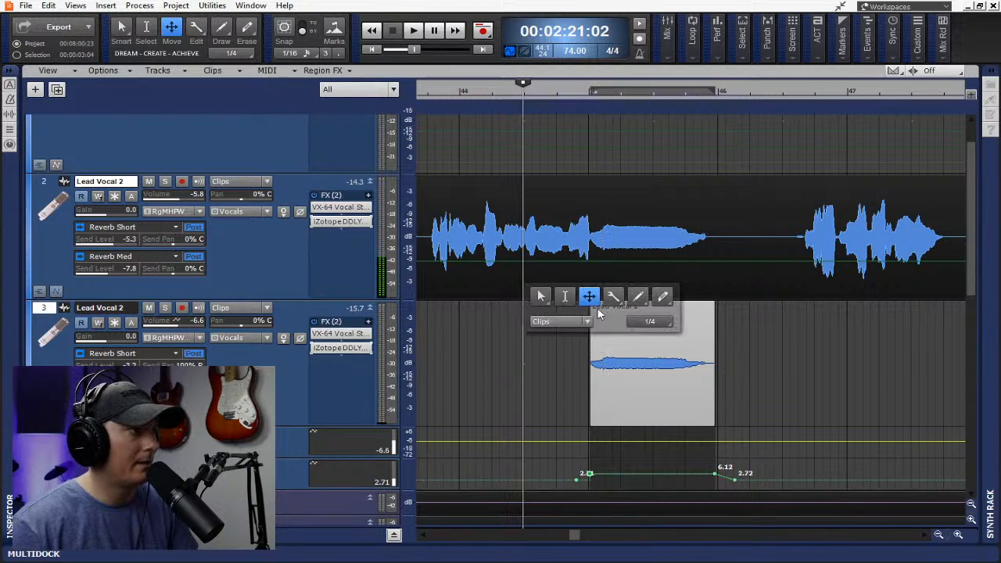
left_click(540, 298)
left_click_drag(590, 307, 633, 307)
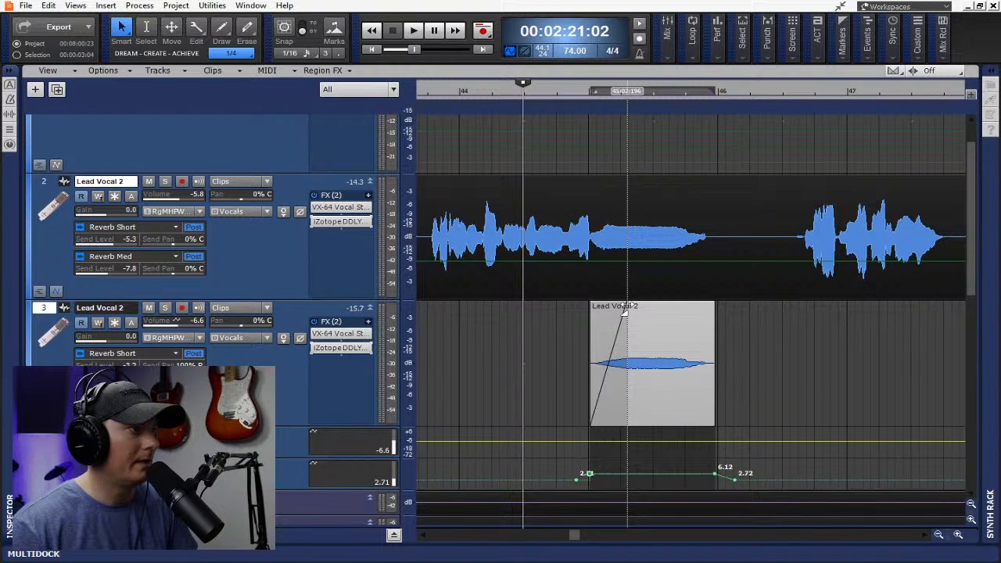
key("space")
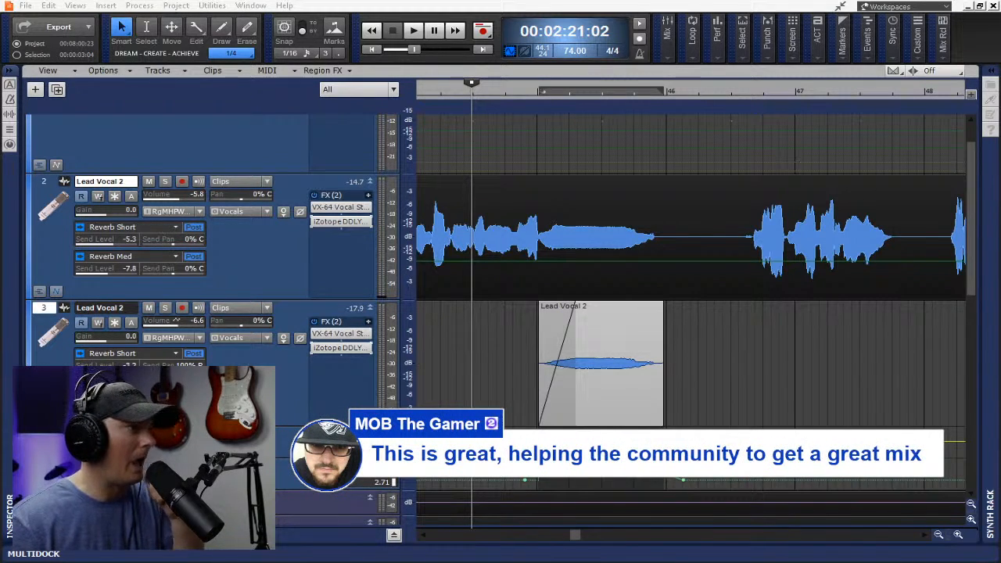
Play the song on to bar 63, examining the lead and backing vocal tracks during playback
left_click(414, 31)
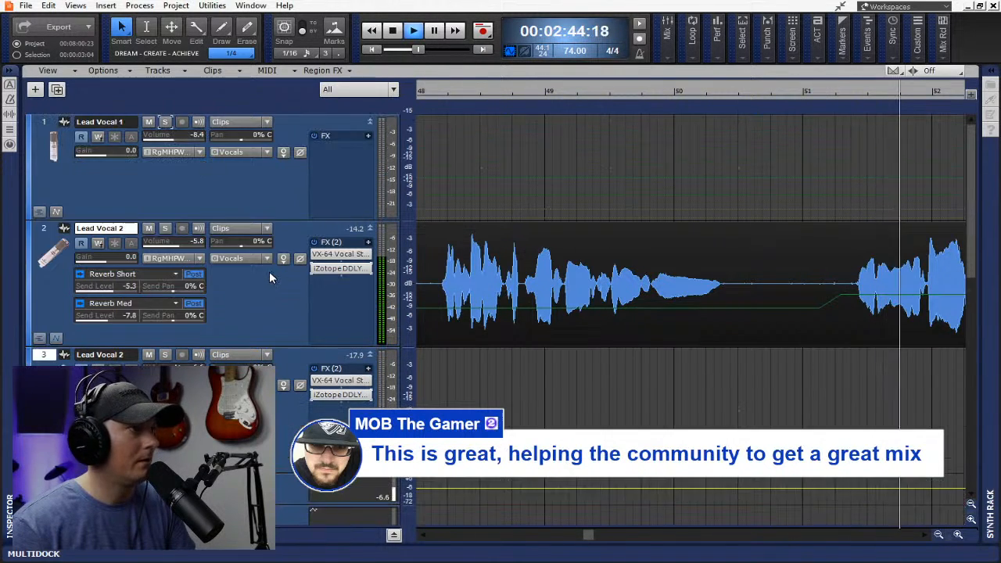
scroll(392, 302, "down", 2)
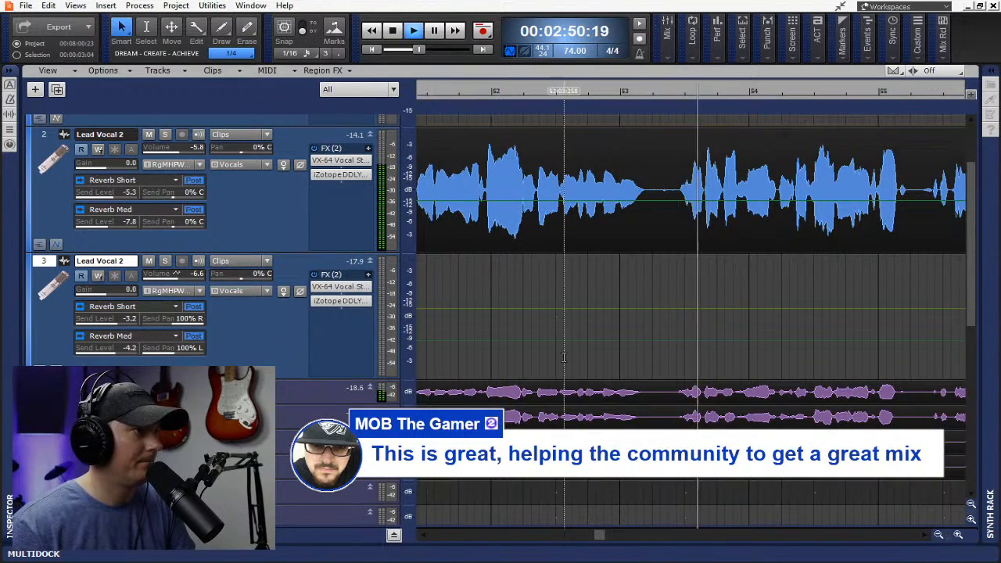
scroll(610, 365, "down", 4)
scroll(610, 365, "down", 2)
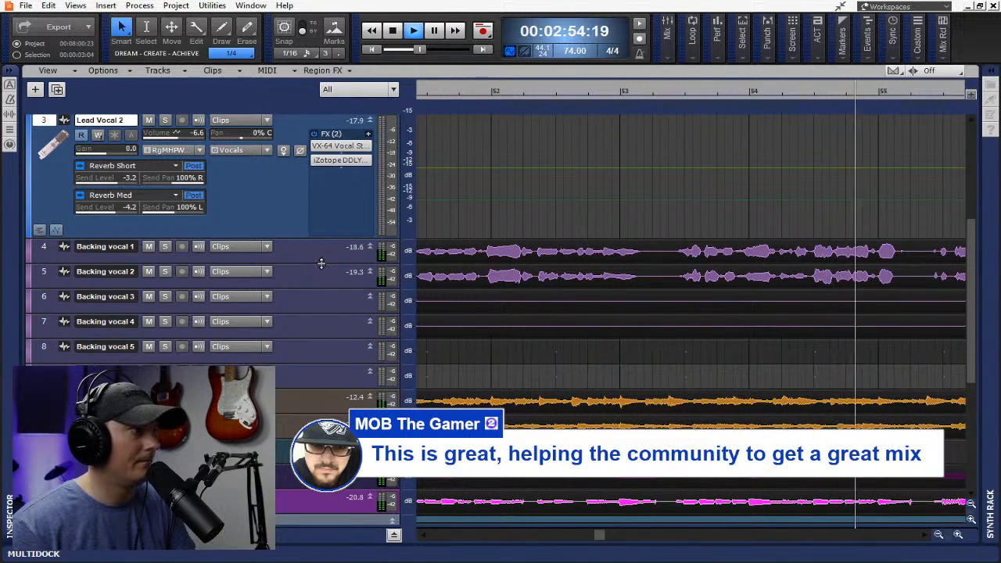
left_click_drag(321, 264, 313, 517)
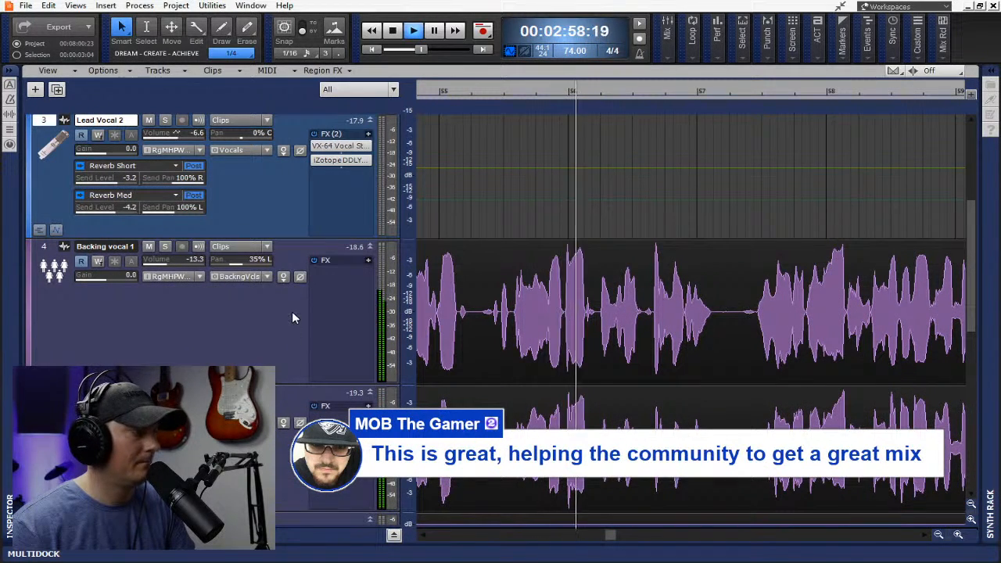
key("f")
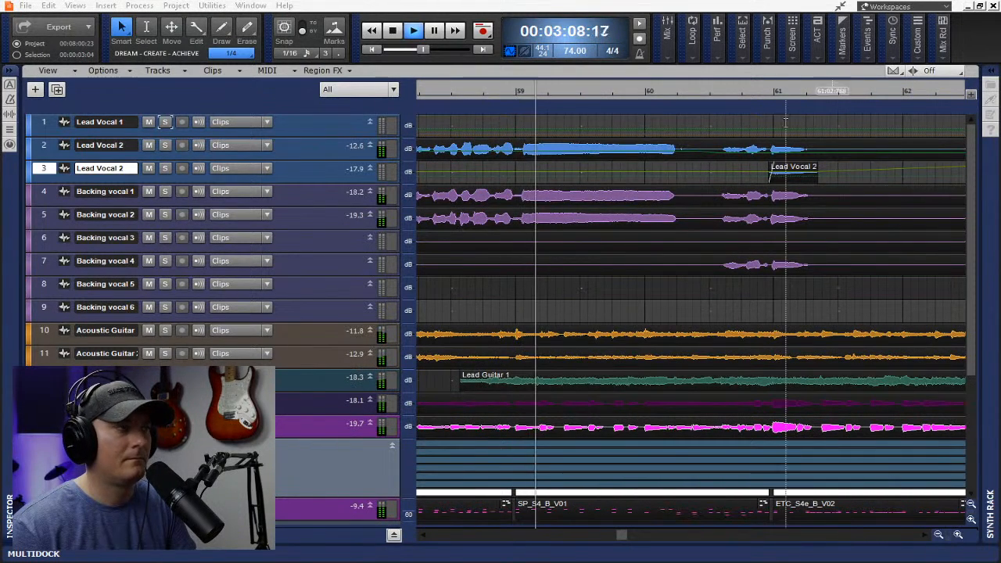
left_click(435, 32)
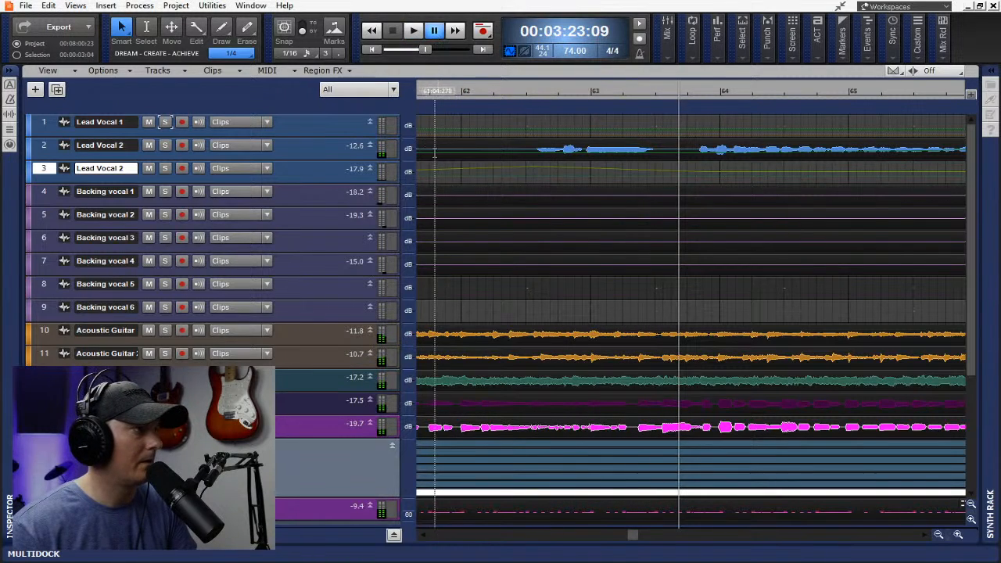
Enlarge the Lead Guitar 1 track and insert a send to Reverb Long on it
scroll(357, 383, "down", 5)
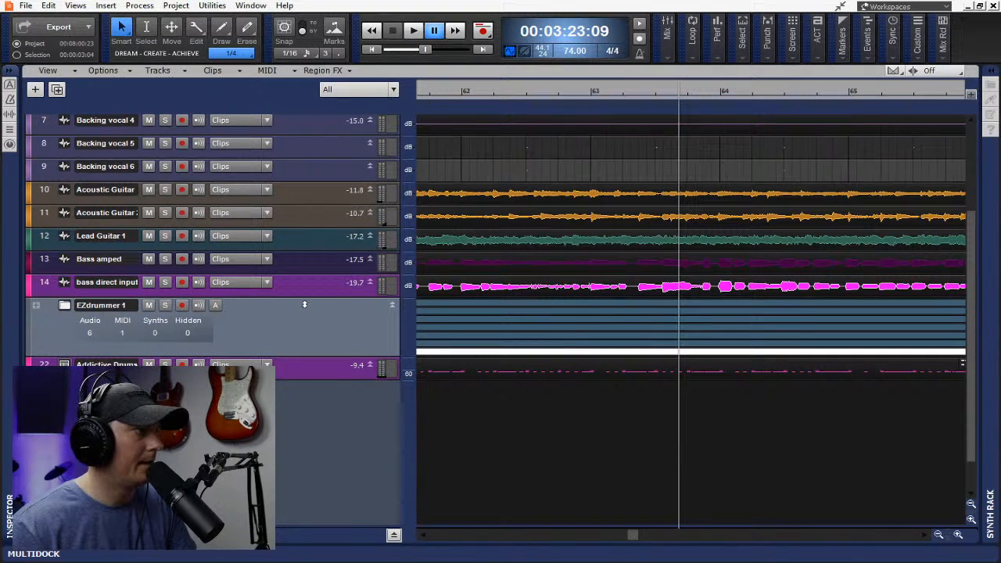
scroll(304, 305, "up", 2)
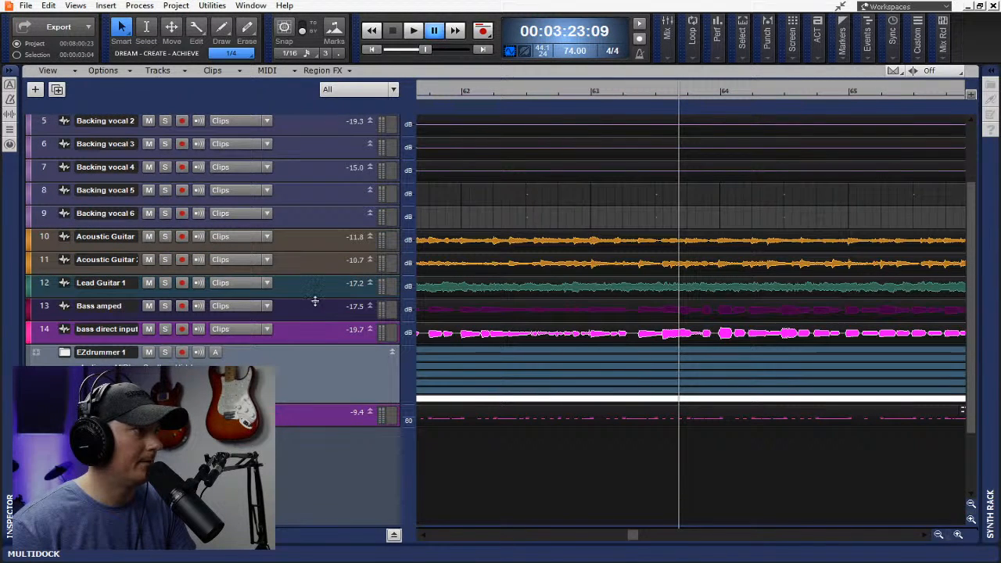
left_click_drag(314, 301, 331, 448)
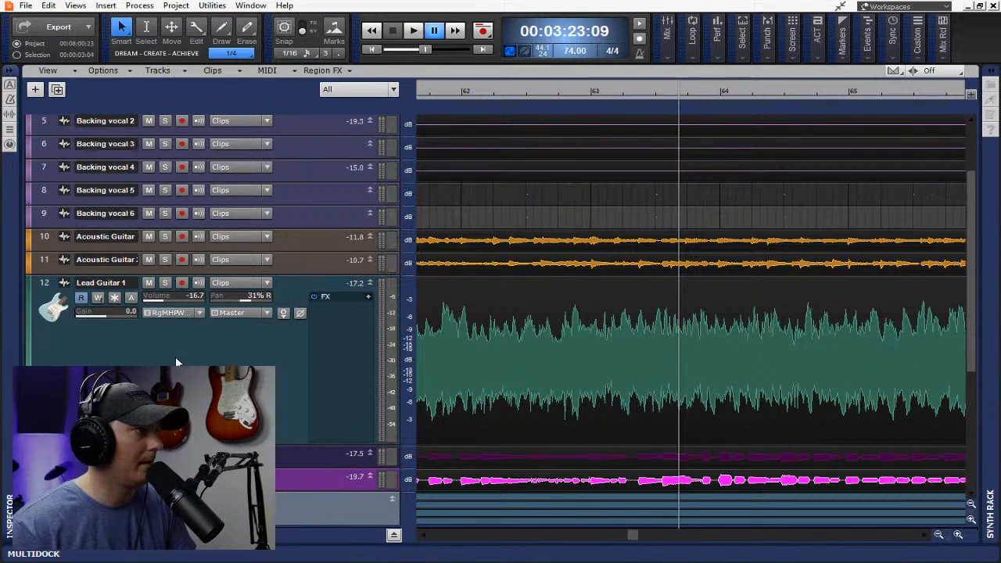
right_click(158, 345)
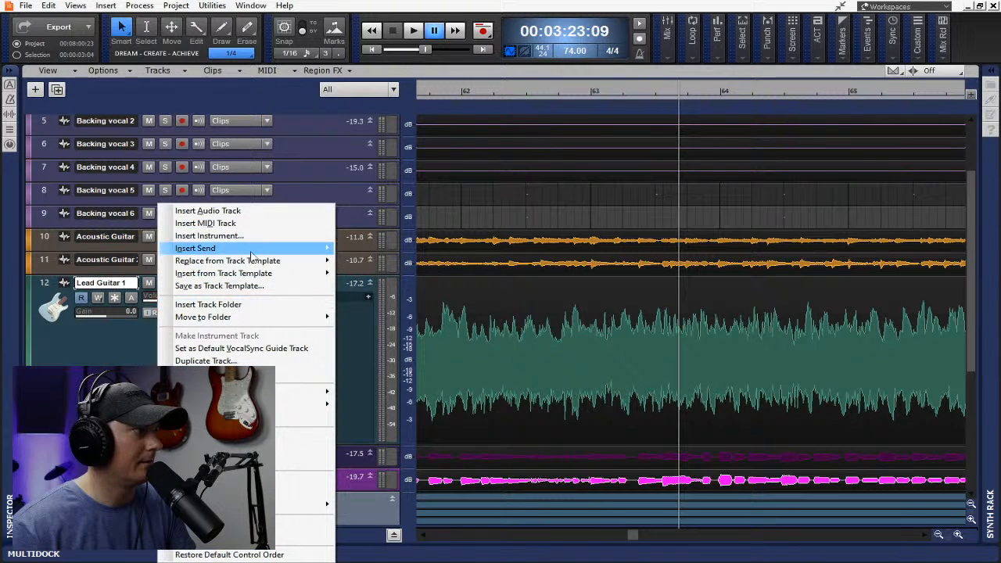
mouse_move(249, 251)
left_click(372, 336)
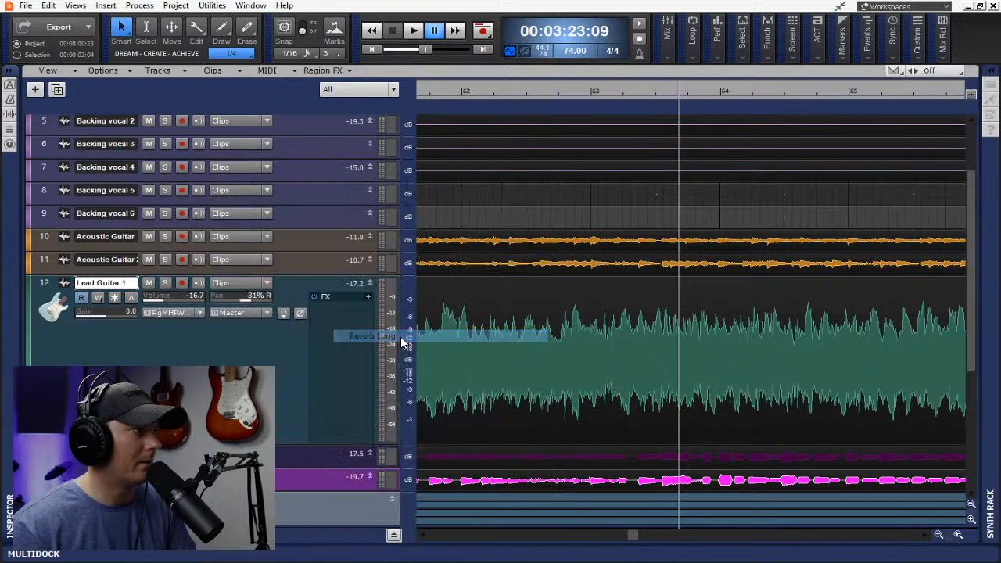
Insert sends to Reverb Med and Reverb Short on the Lead Guitar 1 track
right_click(181, 356)
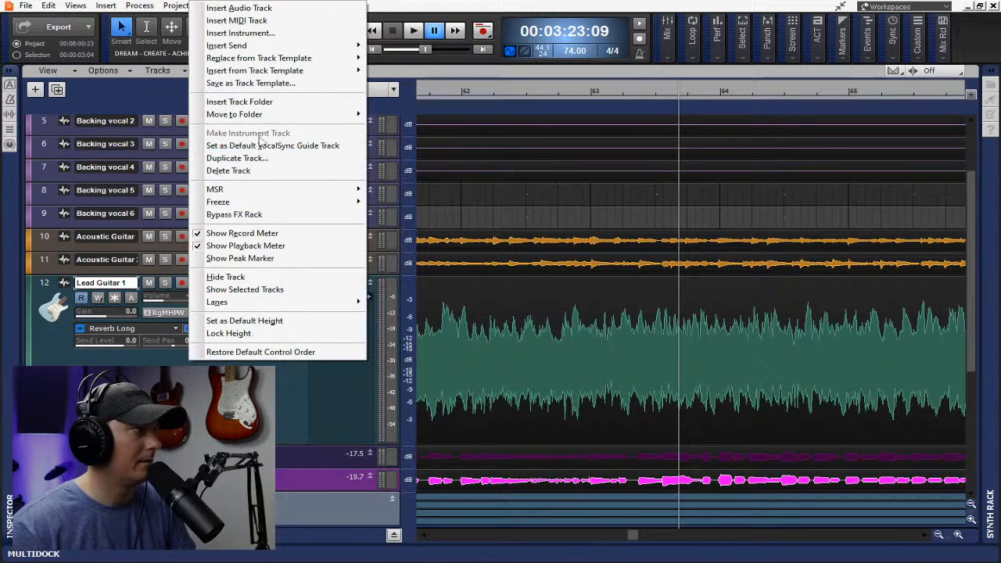
mouse_move(266, 47)
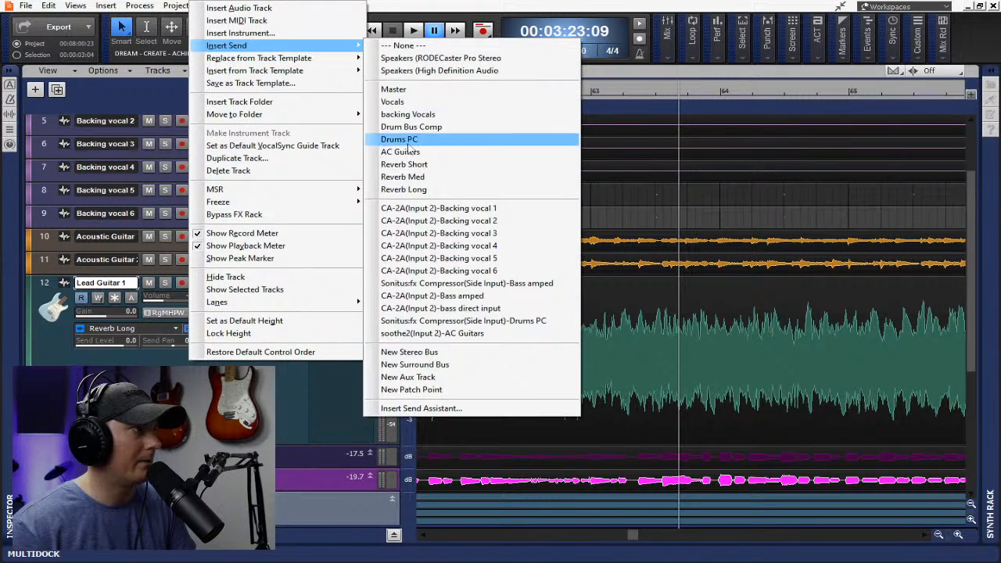
left_click(416, 180)
right_click(198, 394)
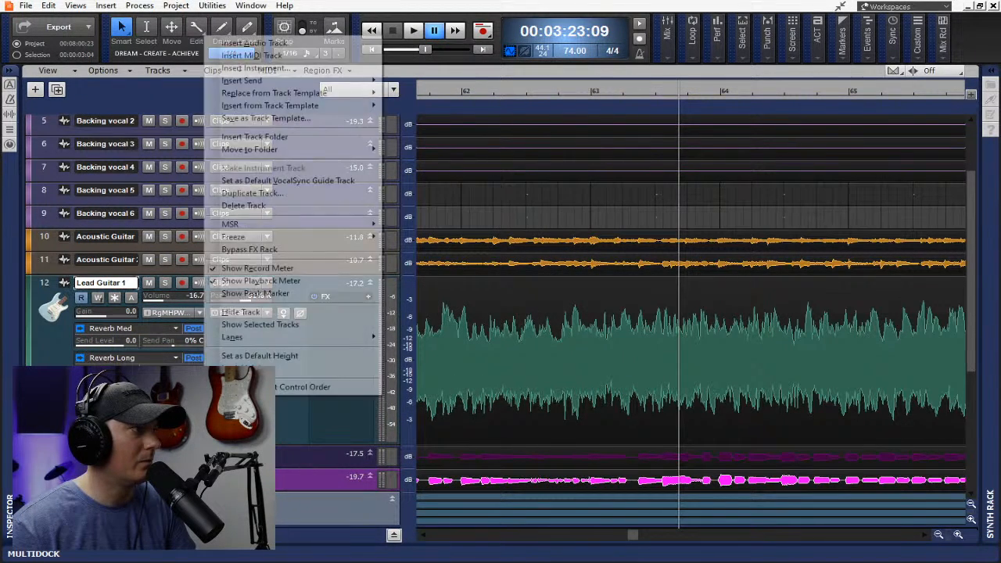
mouse_move(270, 80)
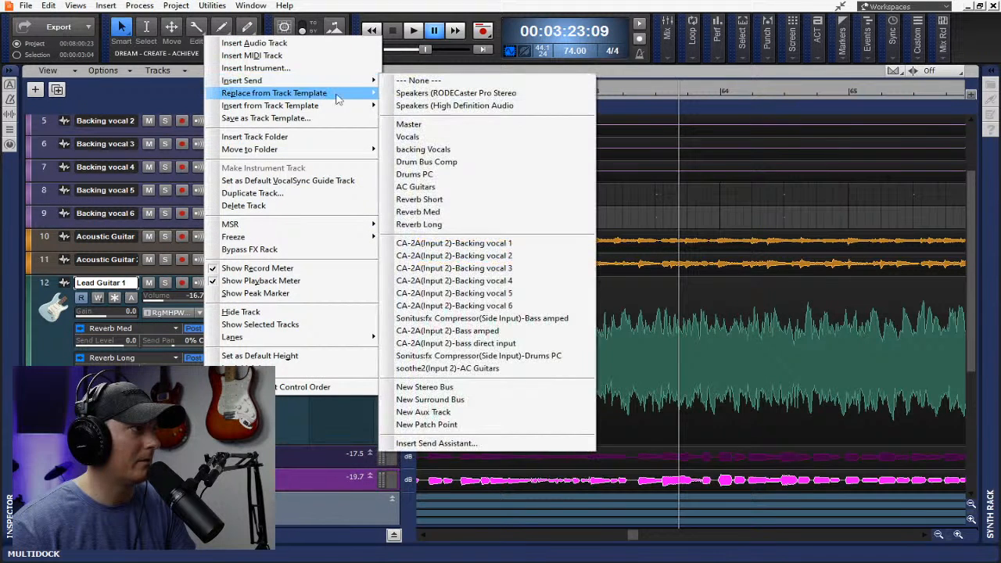
left_click(429, 201)
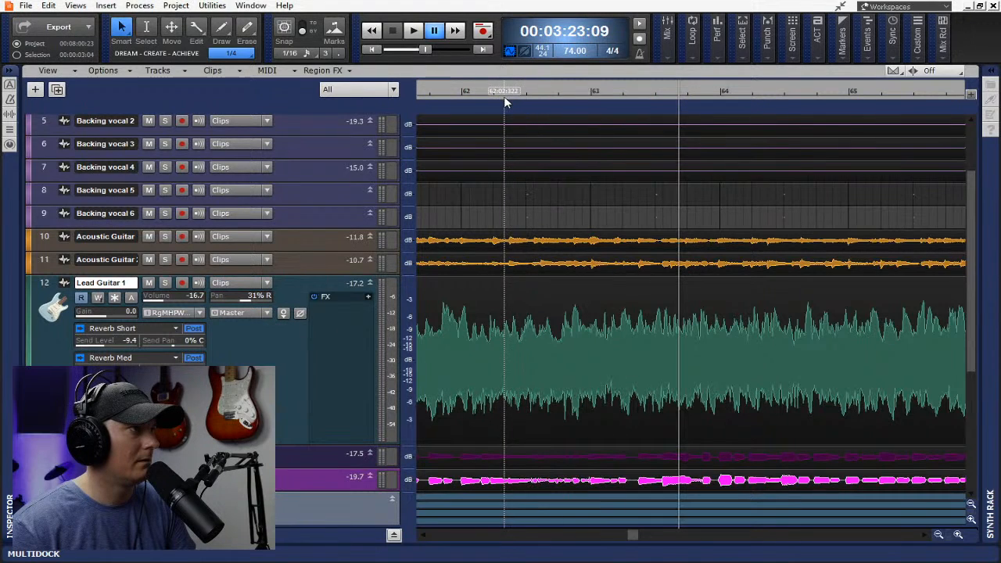
During playback from bar 62, pan Lead Guitar 1 to 44% R and set its Reverb Short send to level -10.1, pan 100% L
key("space")
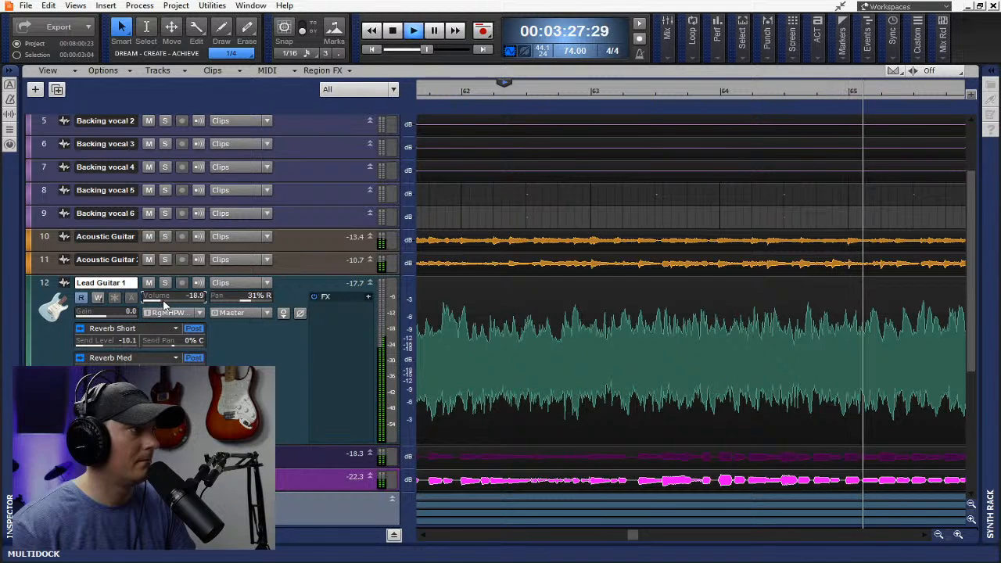
left_click_drag(244, 298, 252, 298)
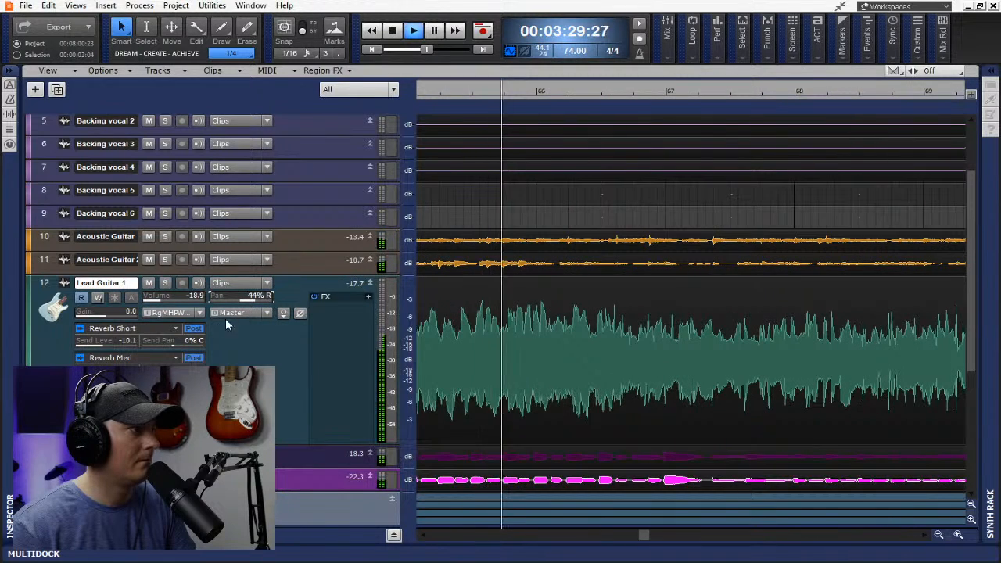
left_click_drag(166, 343, 144, 343)
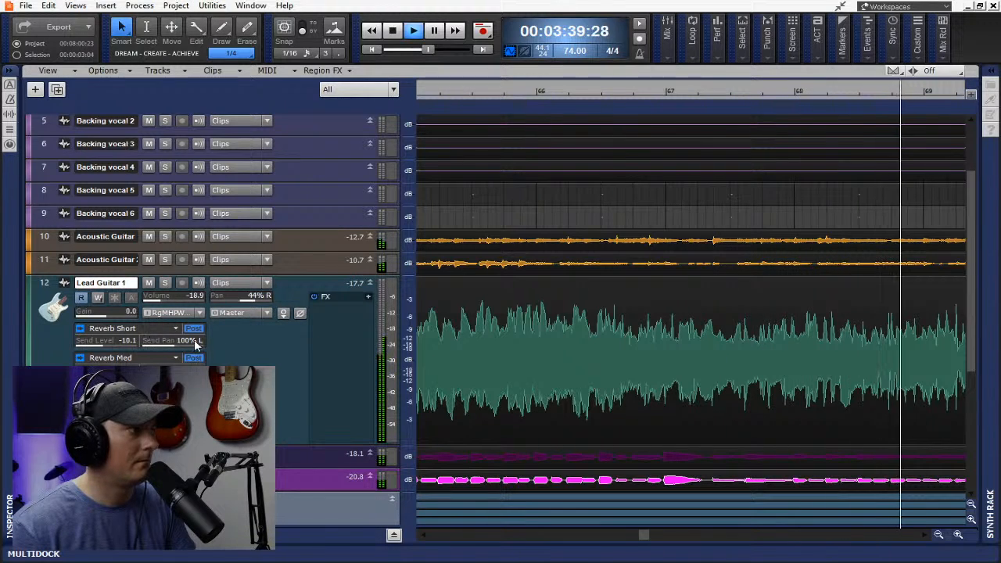
Set Lead Guitar 1's volume to -17.1 and pan to 32% R, and stop playback
left_click_drag(166, 299, 162, 301)
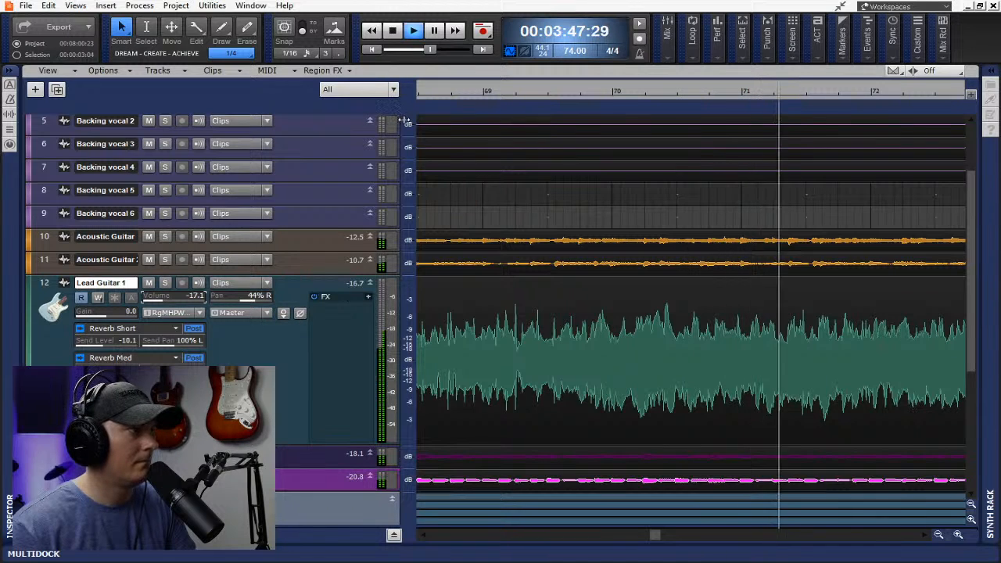
left_click_drag(263, 303, 261, 304)
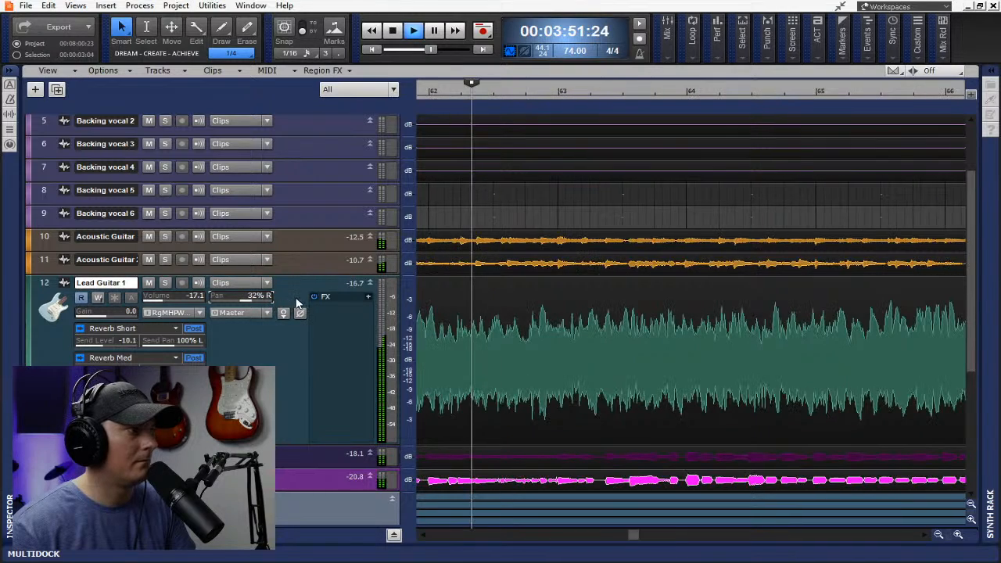
key("space")
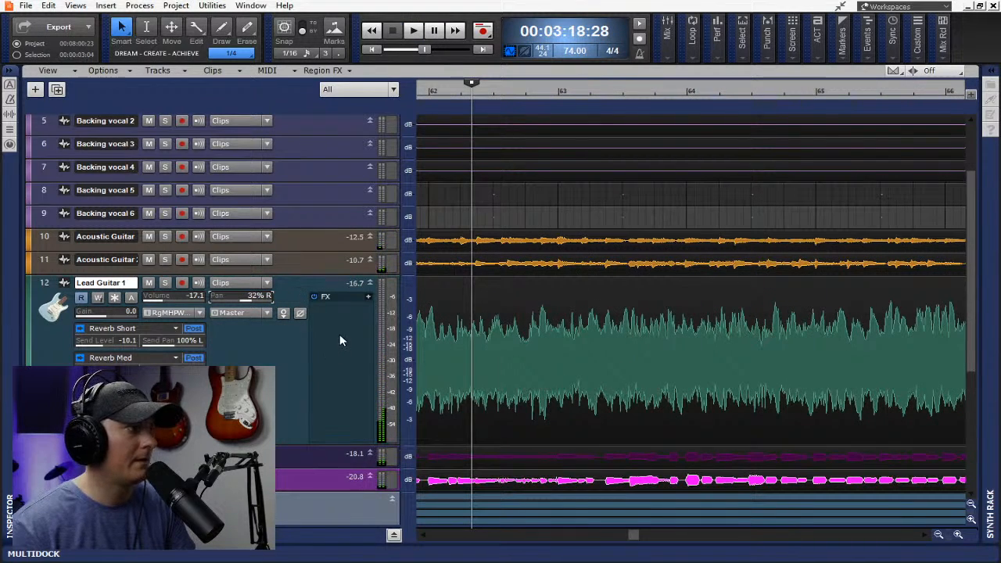
Insert the Sonitus:fx Delay effect on Lead Guitar 1, load its Guitar Delay preset and close the effect window
right_click(318, 336)
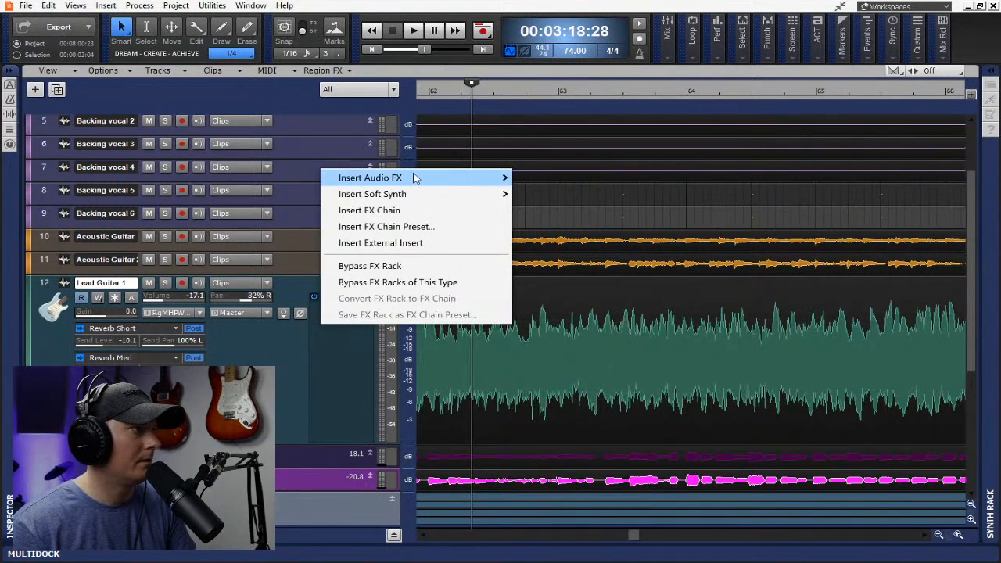
mouse_move(414, 177)
mouse_move(586, 355)
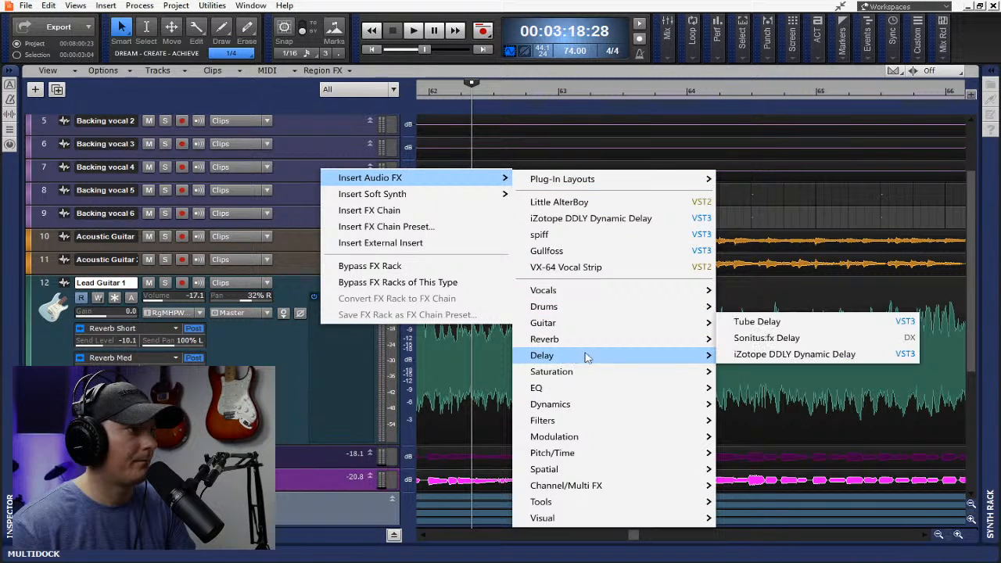
left_click(800, 338)
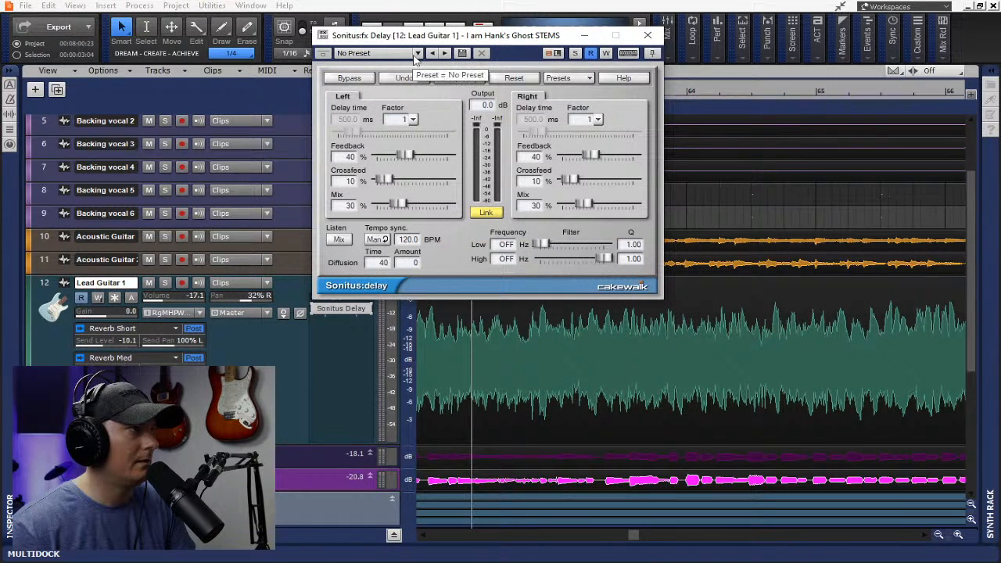
left_click(417, 55)
left_click(357, 67)
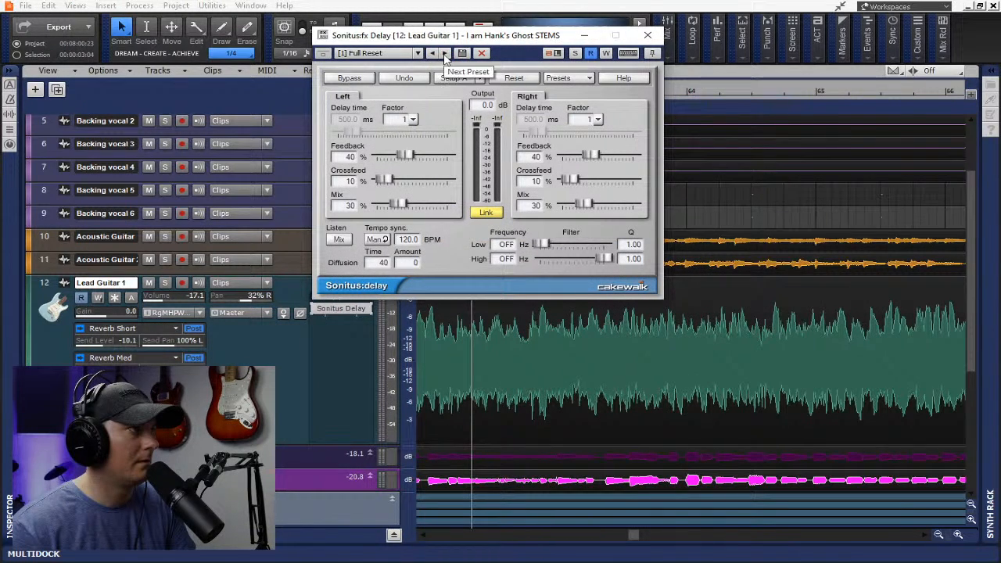
left_click(583, 79)
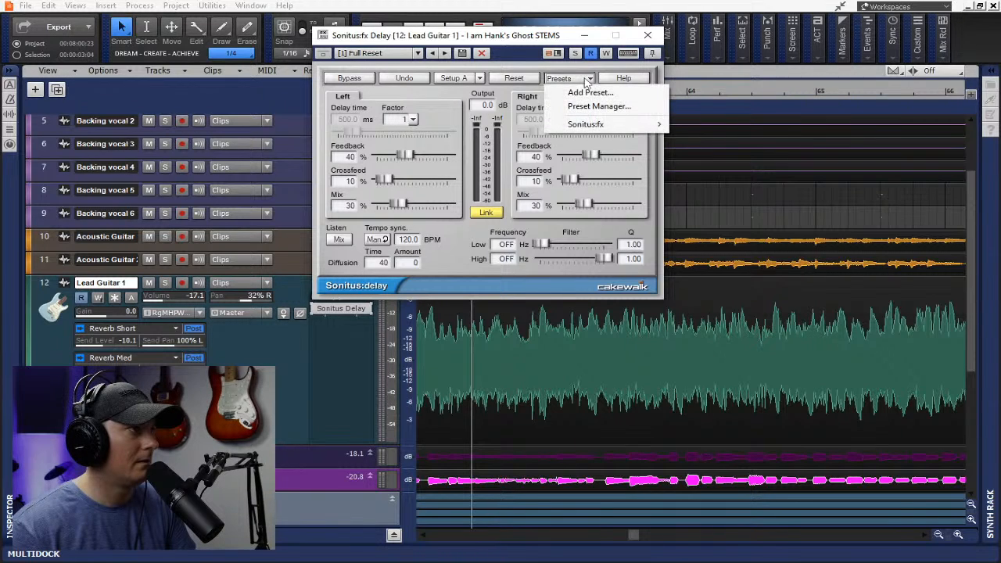
mouse_move(604, 125)
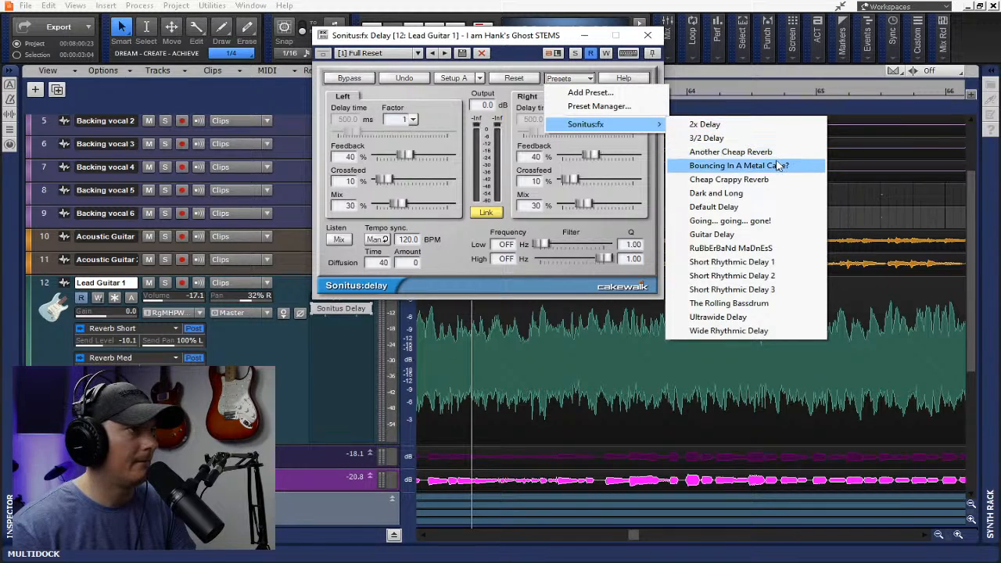
left_click(756, 234)
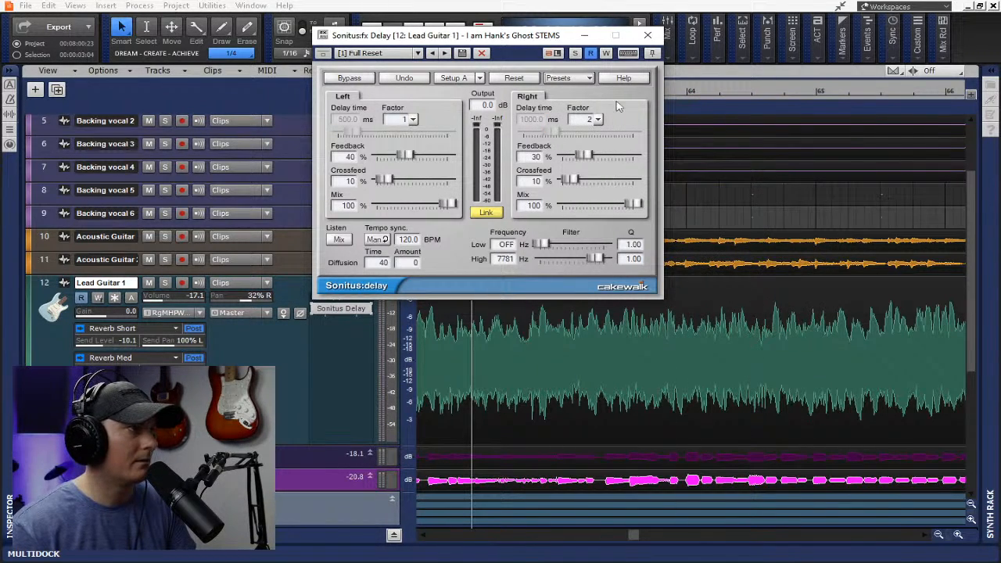
left_click(648, 36)
left_click(667, 36)
During playback, set the Lead Guitar 1 delay's linked feedback to 29% left and 19% right, and its mix to 35%
key("space")
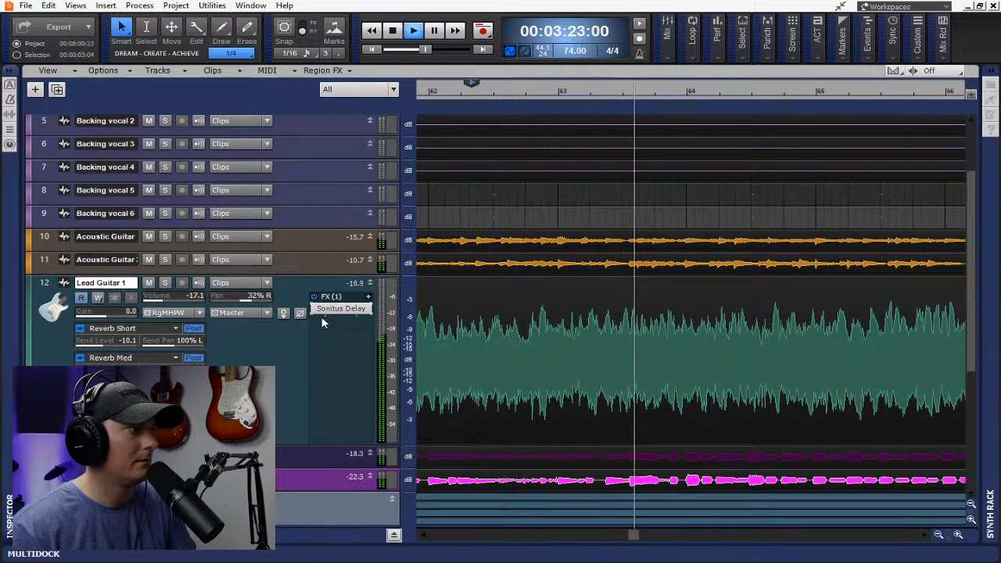
double_click(336, 309)
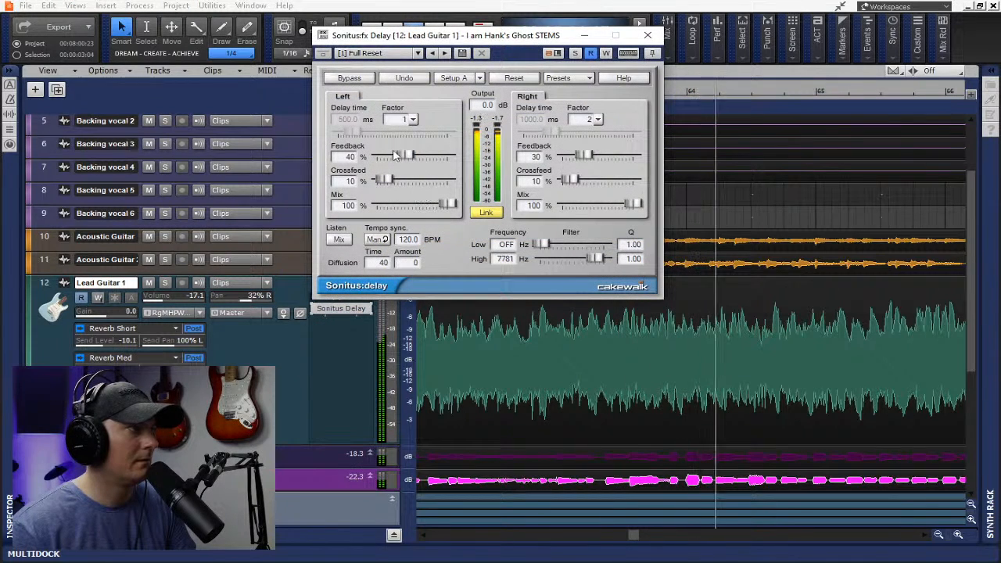
left_click_drag(405, 155, 397, 156)
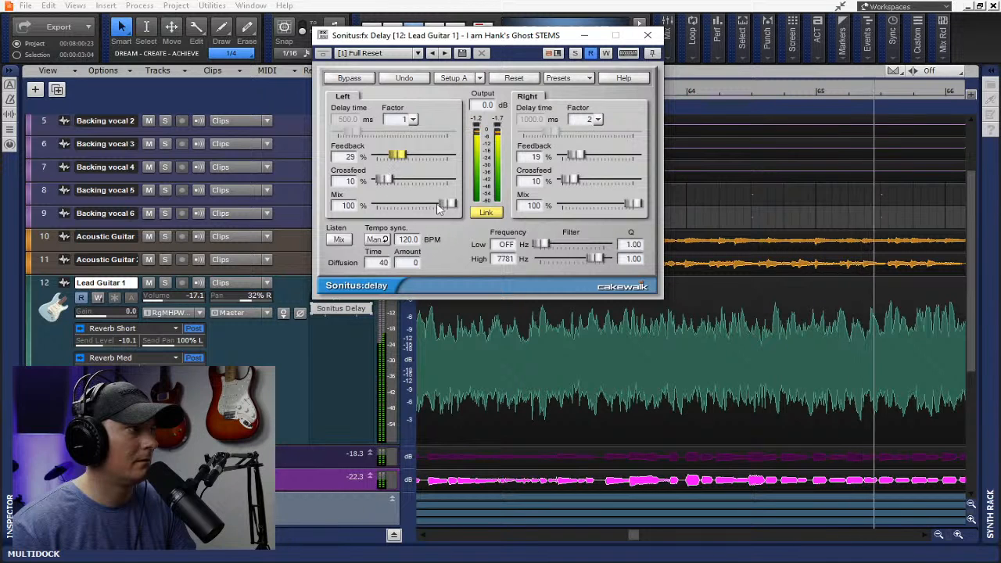
left_click_drag(437, 205, 402, 205)
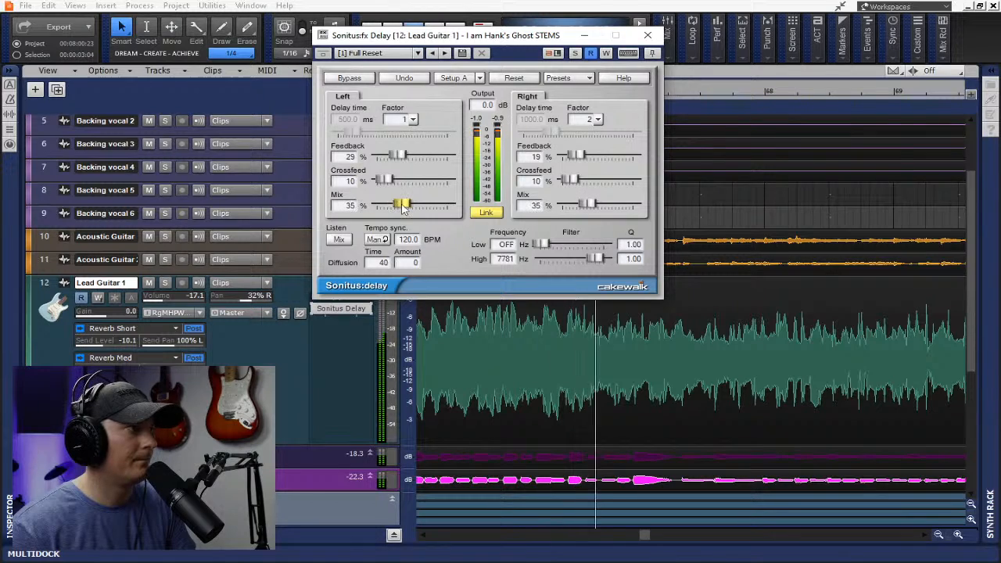
Set the delay's tempo to 74 BPM and its low filter frequency to 58 Hz, and close the effect window
double_click(410, 242)
type("74")
key("Return")
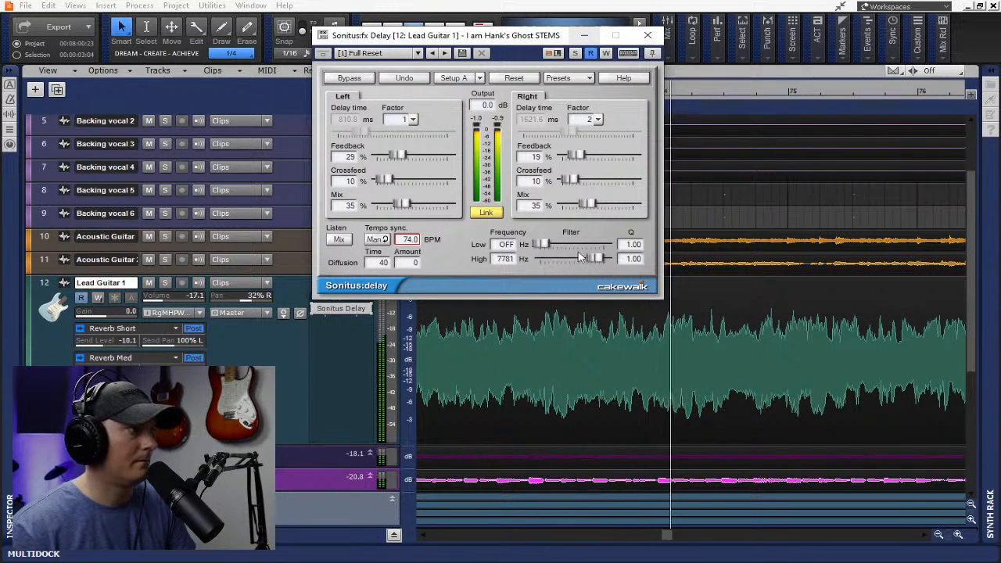
left_click_drag(543, 244, 549, 245)
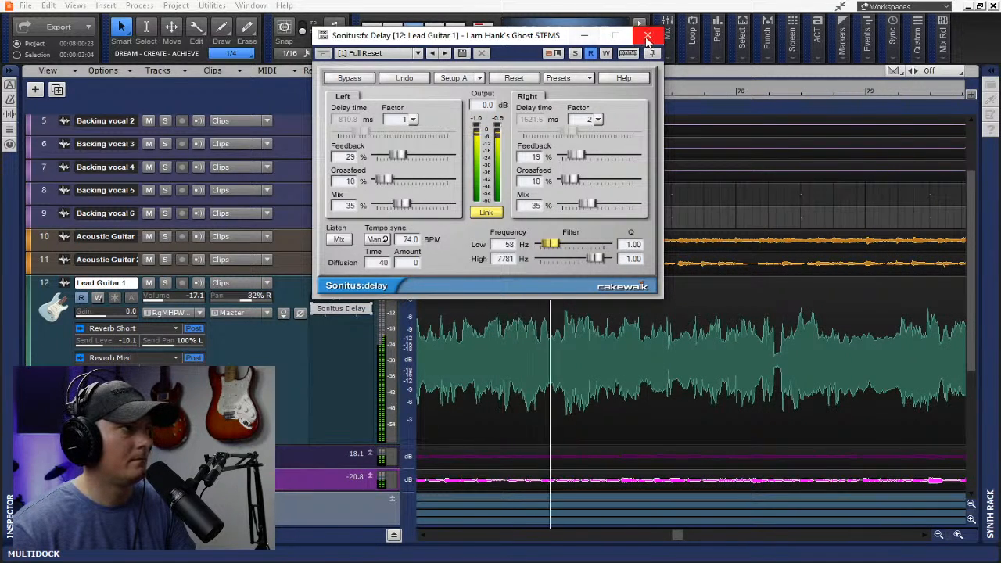
left_click(648, 36)
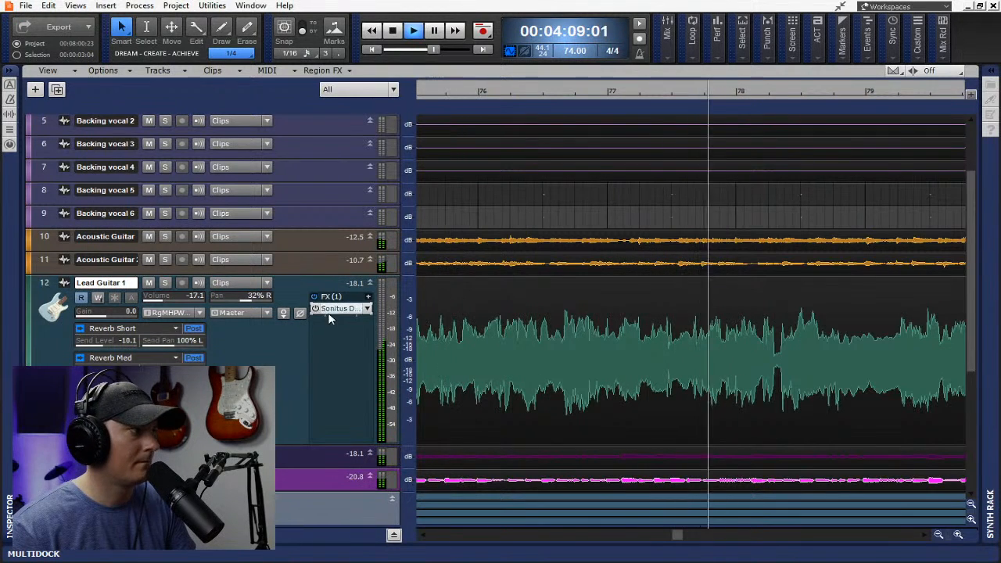
Set Lead Guitar 1's volume to -14.6 and centre its pan
left_click_drag(168, 295, 174, 295)
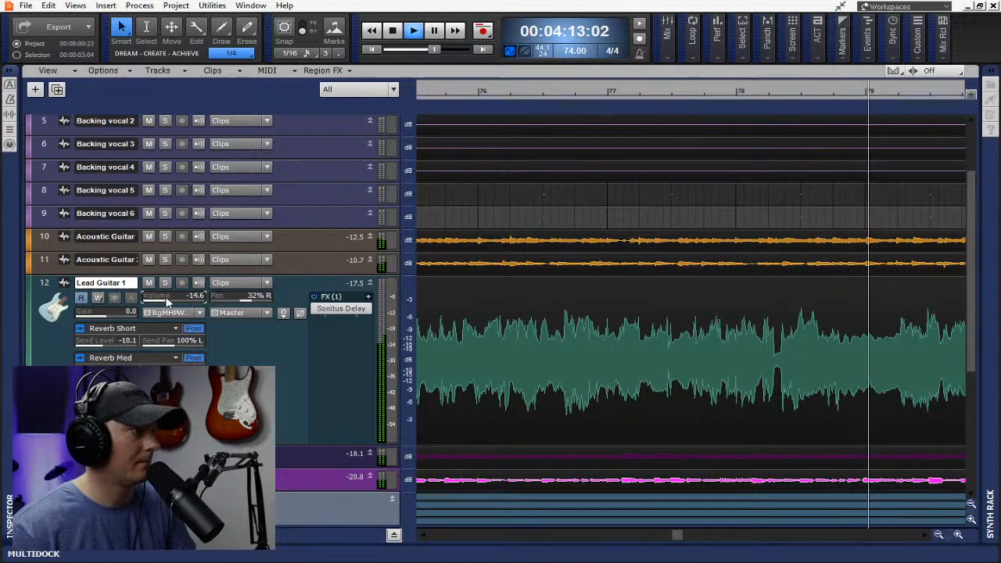
mouse_move(245, 303)
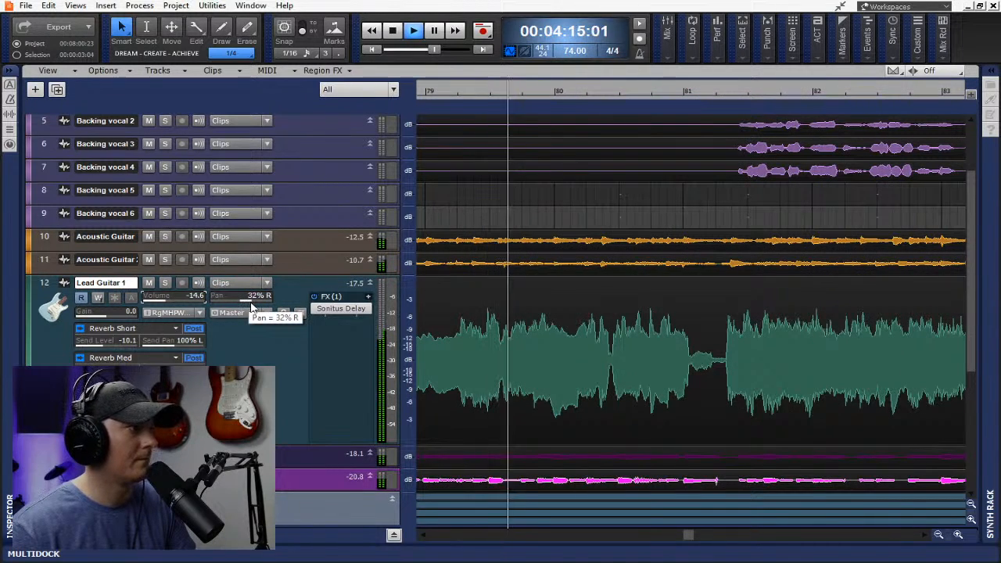
double_click(244, 304)
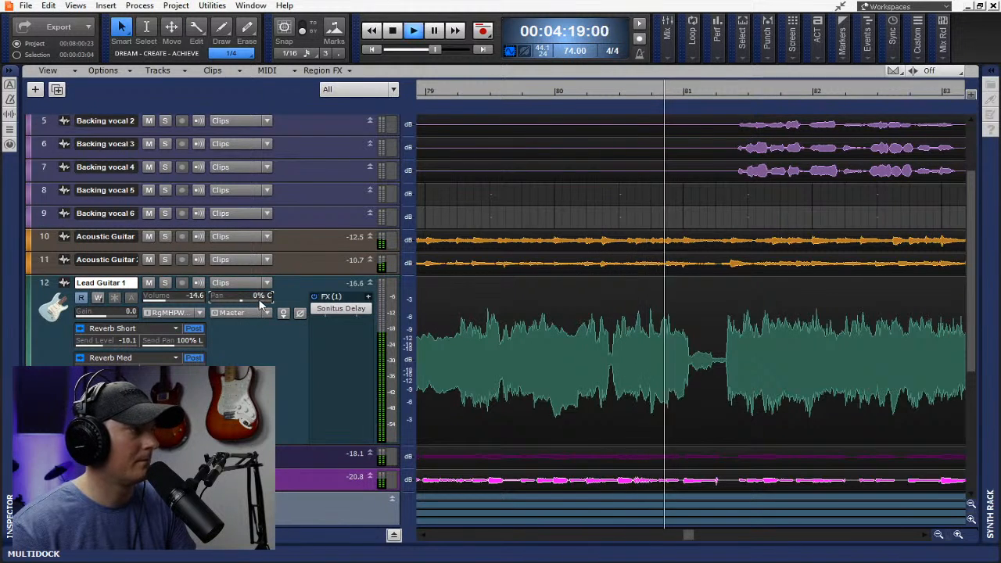
mouse_move(248, 317)
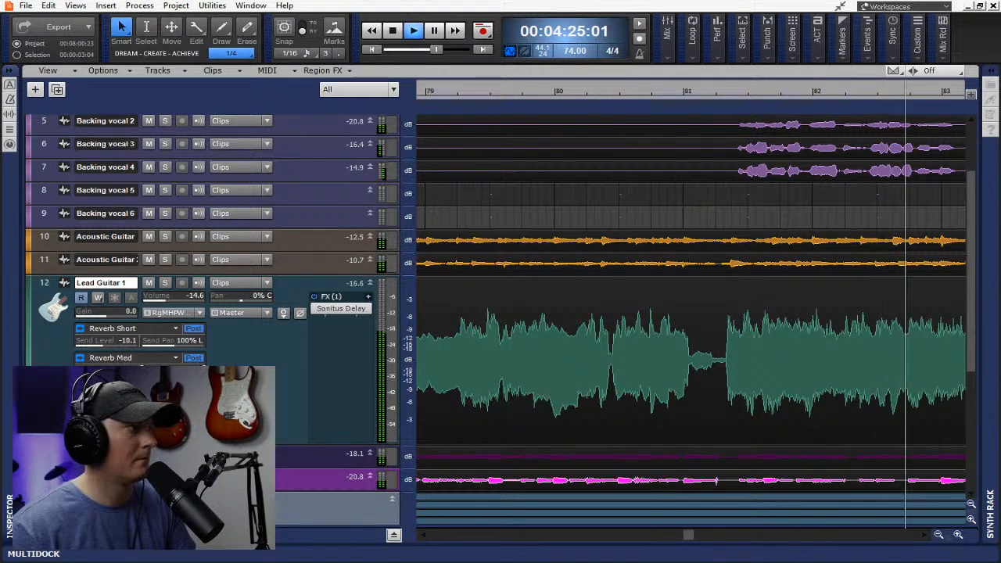
Centre the pan of Lead Guitar 1's Reverb Short send, set the send level to -7.9, and stop playback
left_click_drag(145, 354, 203, 354)
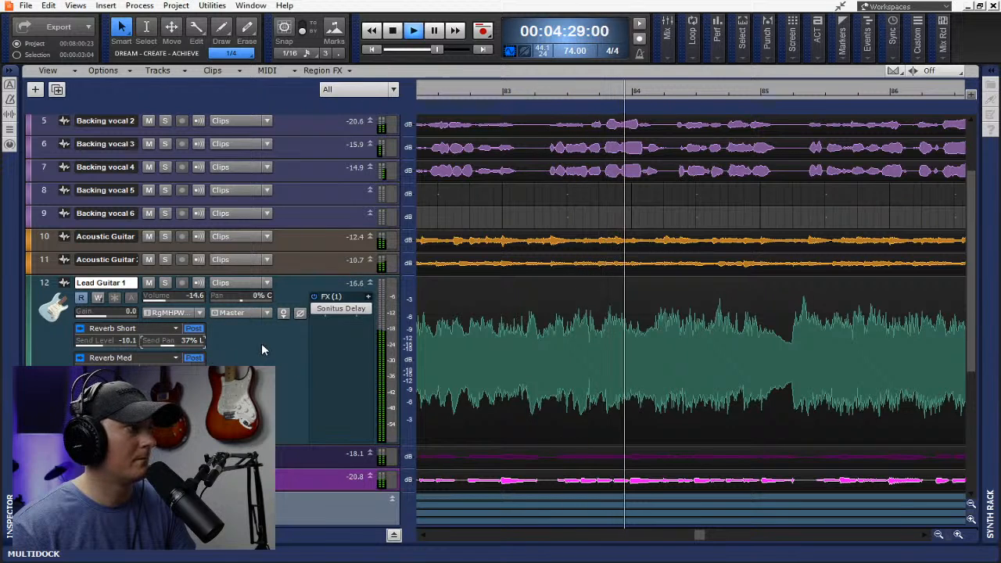
double_click(170, 345)
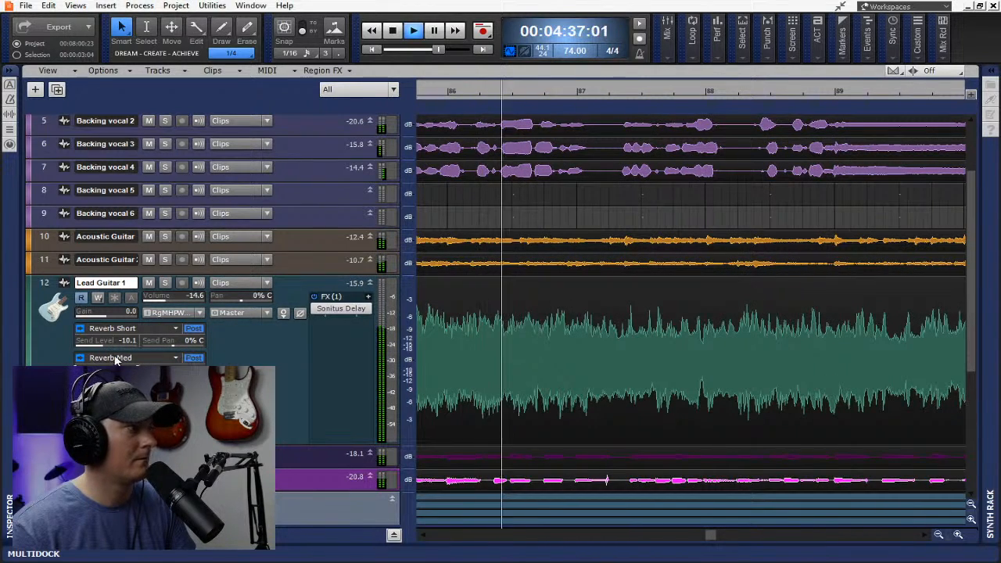
left_click_drag(101, 344, 102, 344)
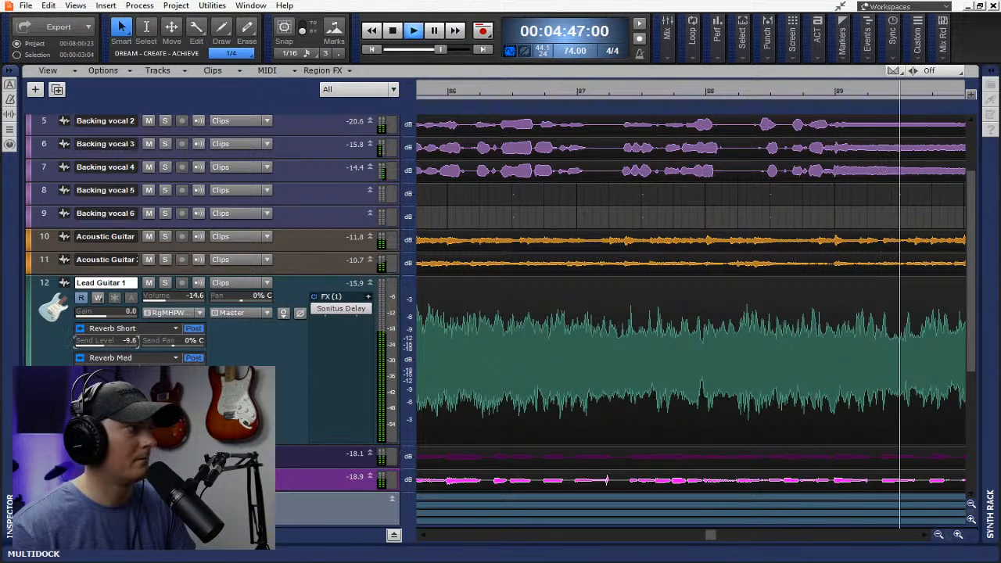
left_click_drag(100, 345, 103, 346)
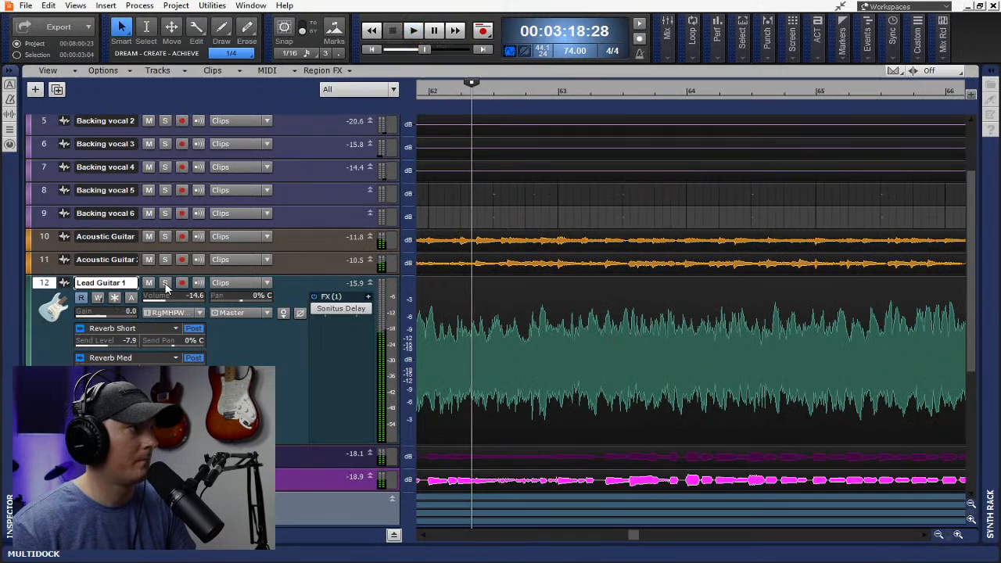
Toggle solo on Lead Guitar 1 and lower its delay's linked feedback to 24% left and 14% right
left_click(165, 283)
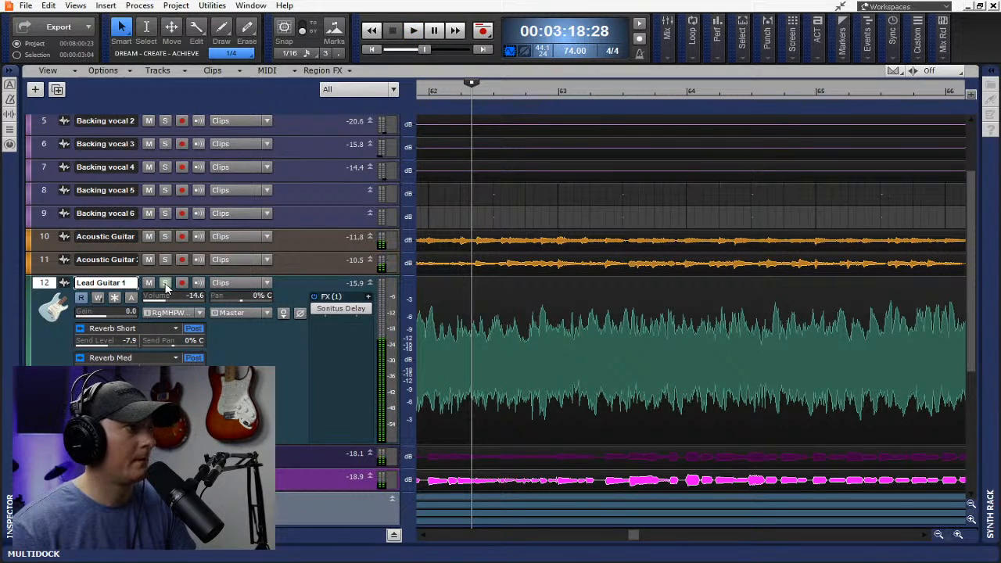
double_click(341, 309)
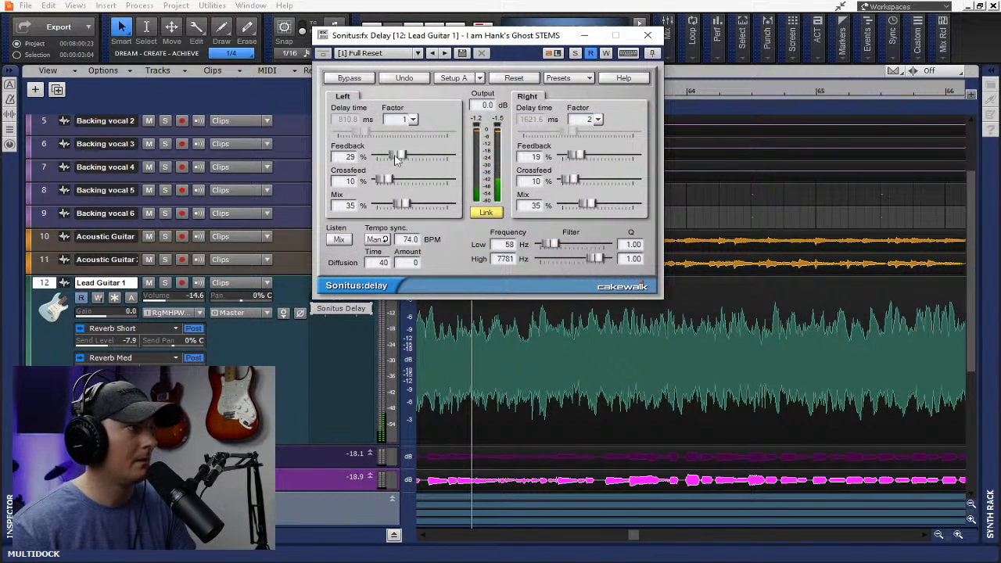
left_click_drag(397, 158, 392, 156)
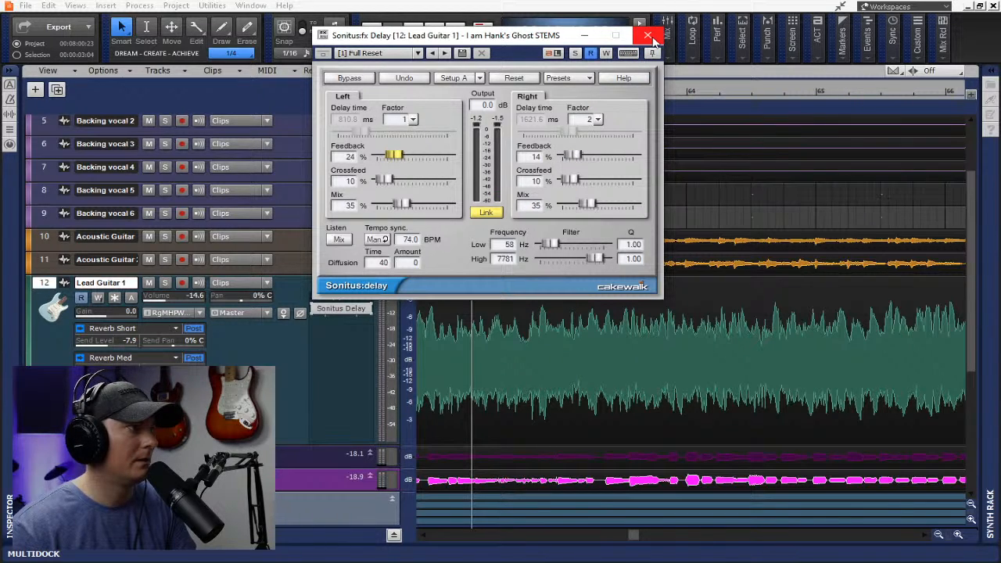
left_click(649, 36)
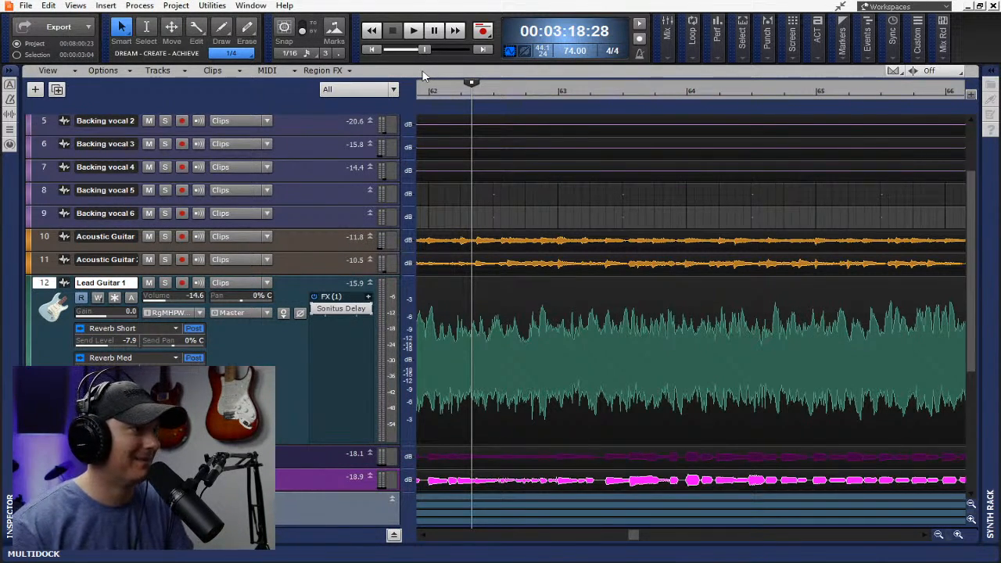
Start playback, open the Console view as a separate full-screen window and widen its bus section to show more bus strips
key("space")
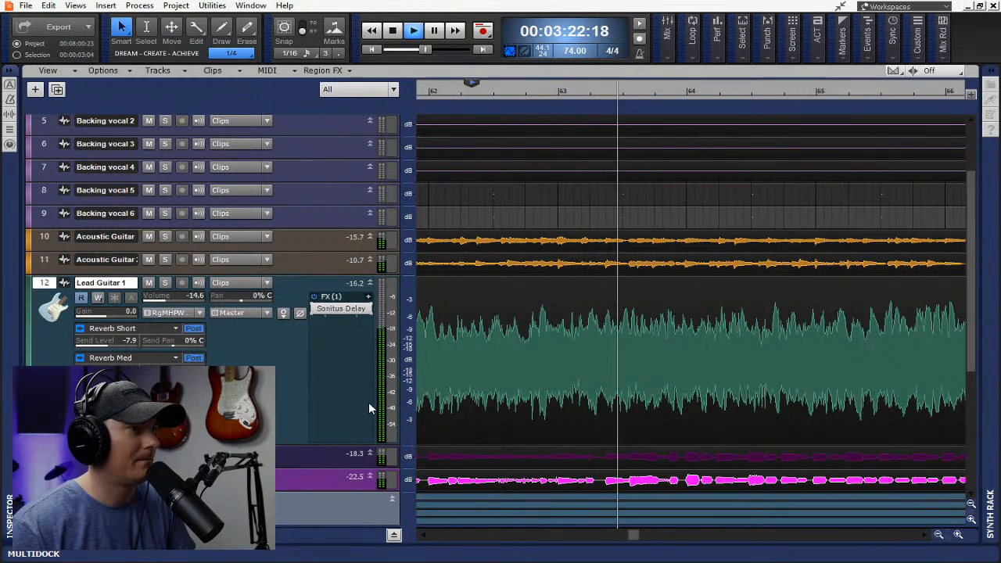
left_click(76, 6)
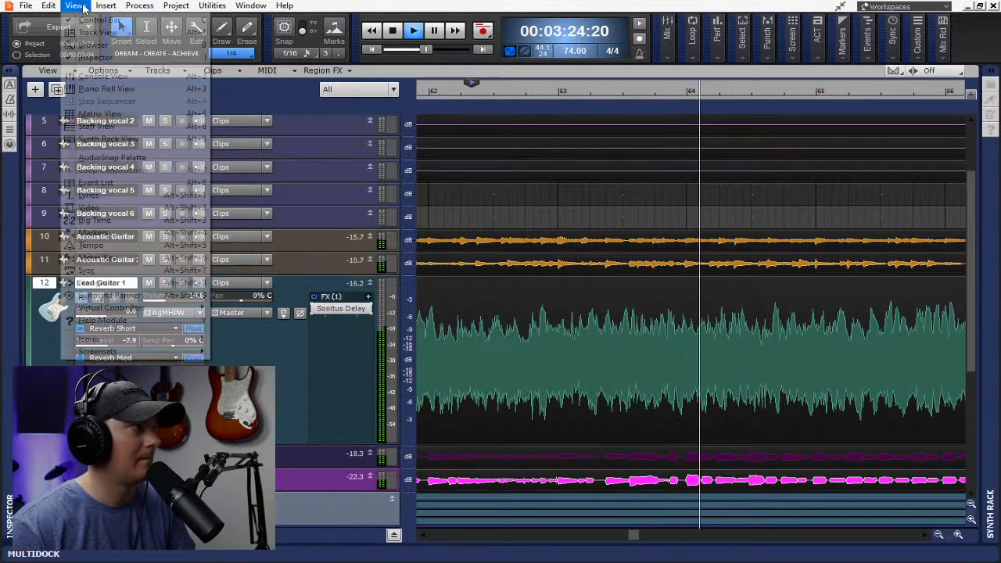
left_click(86, 76)
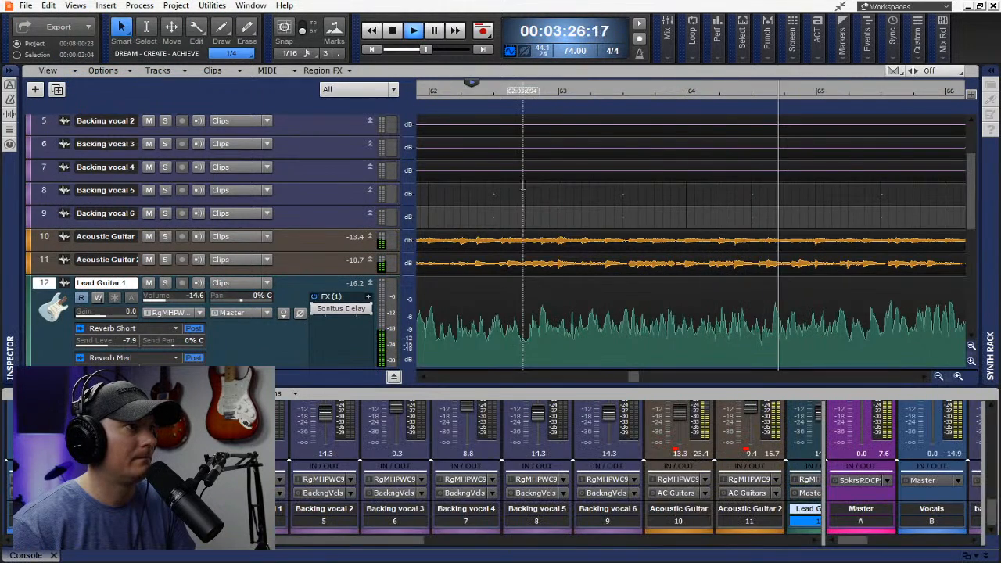
left_click_drag(26, 555, 158, 3)
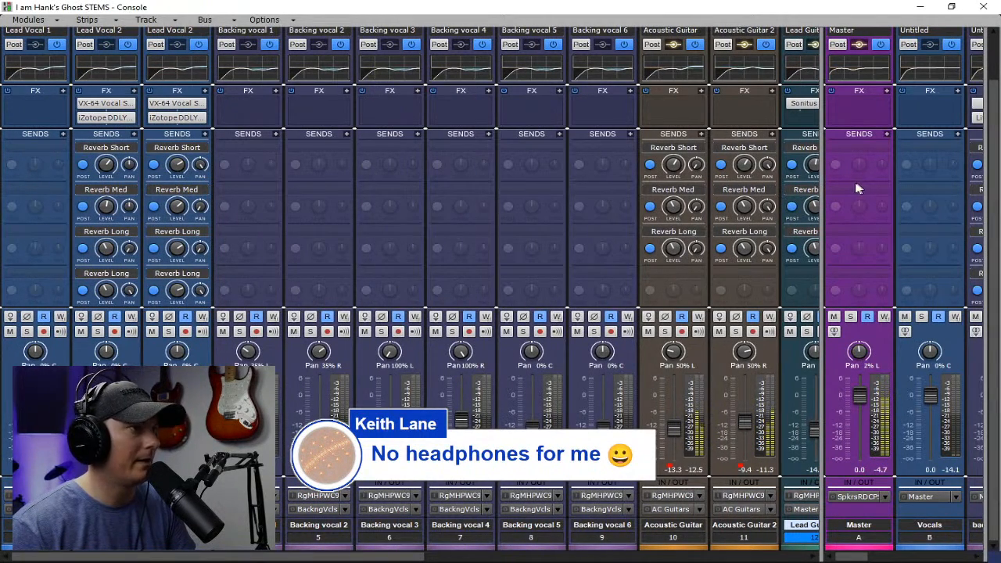
left_click_drag(823, 182, 624, 169)
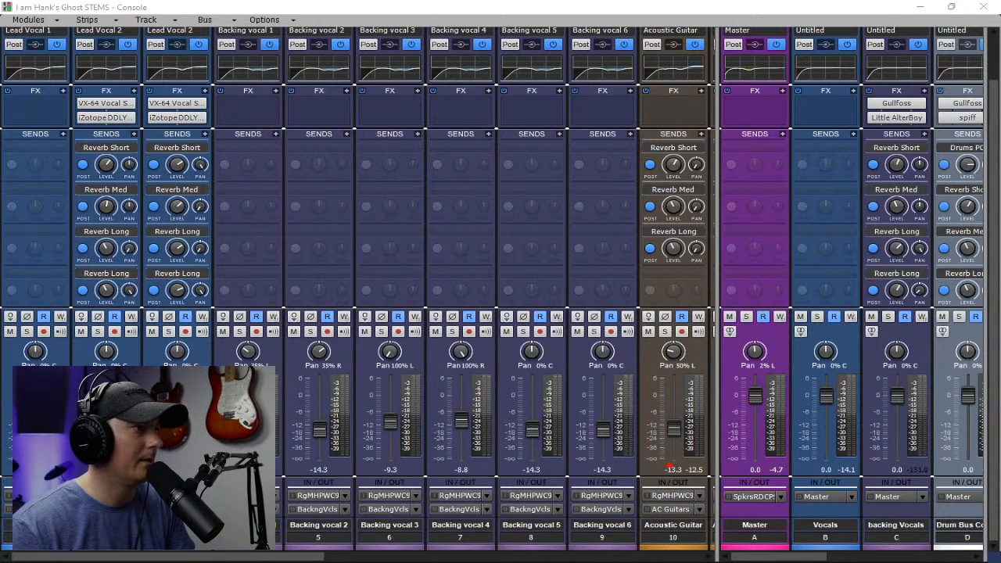
In Lead Guitar 1's ProChannel EQ, make the high band a bell and cut it by 3.7 dB at 3208 Hz
left_click(920, 7)
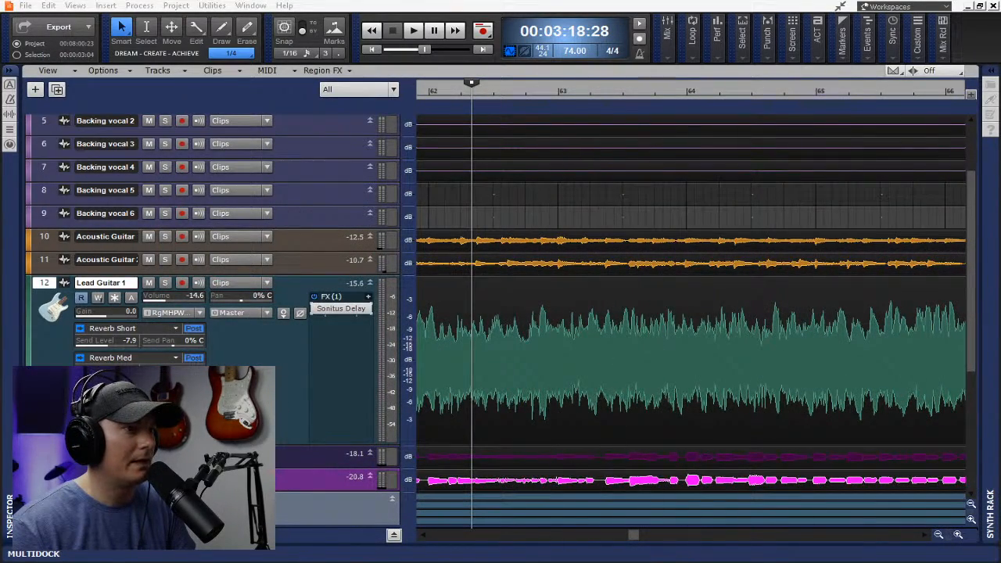
key("alt+2")
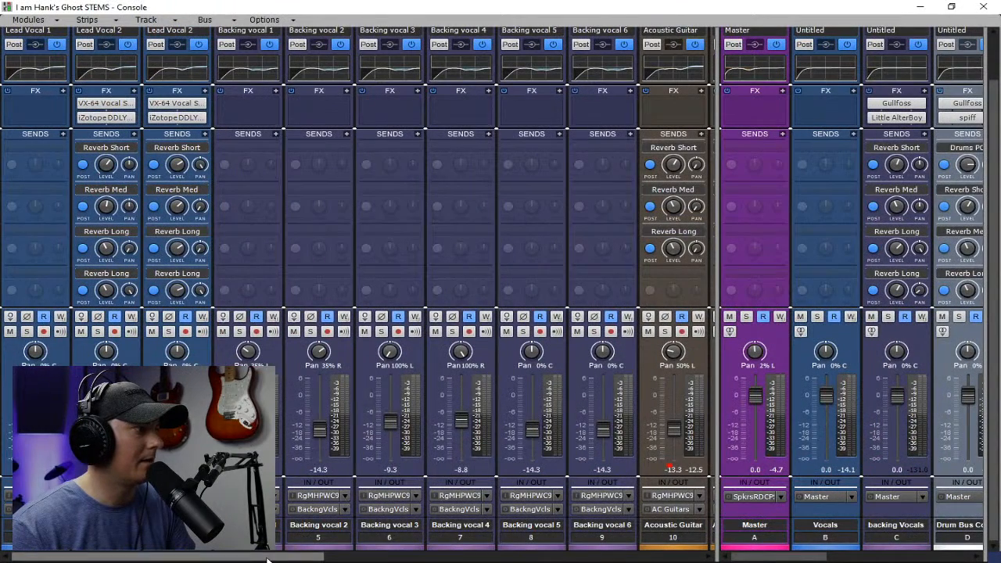
left_click_drag(268, 557, 424, 557)
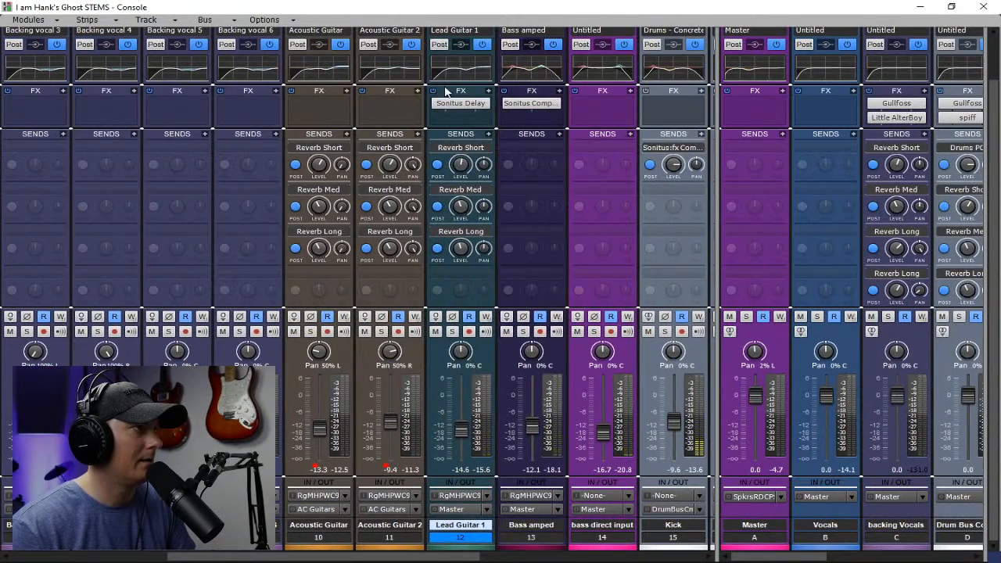
scroll(511, 88, "up", 2)
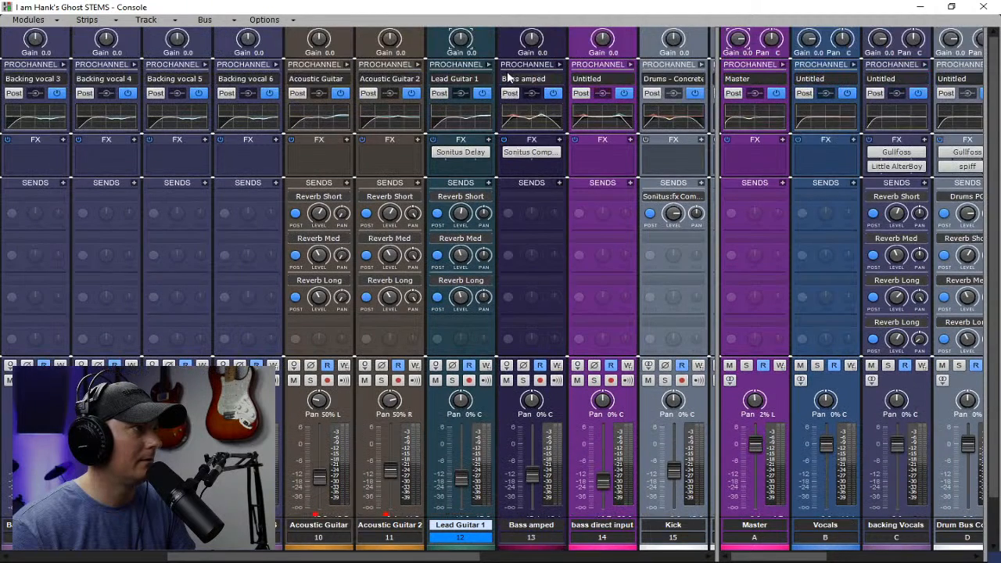
left_click(489, 65)
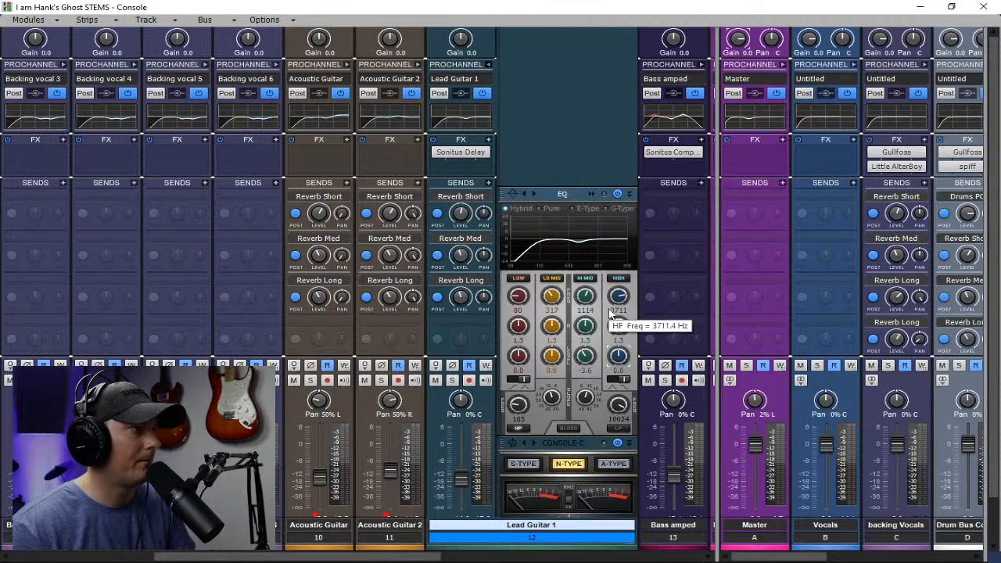
left_click_drag(618, 356, 619, 368)
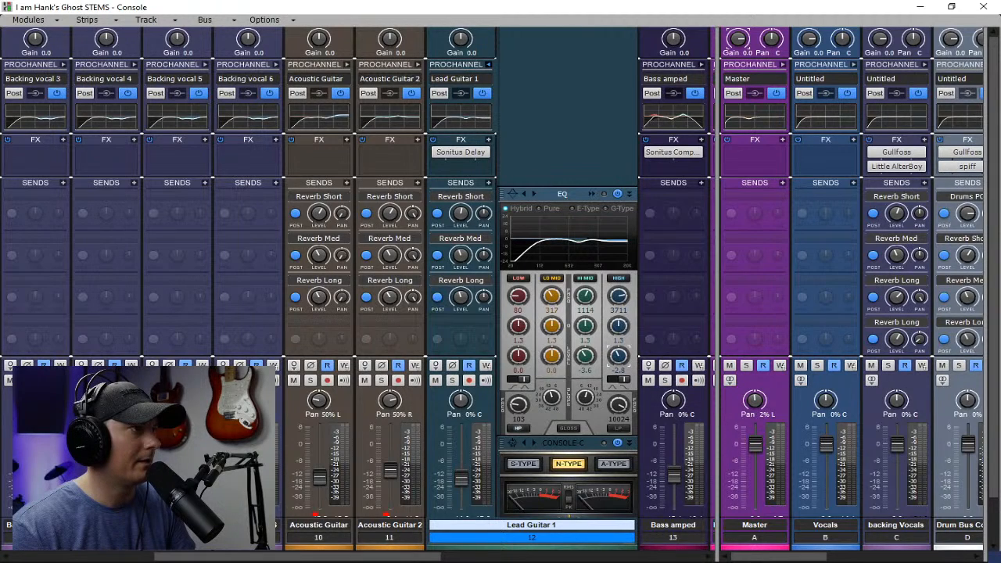
left_click(612, 380)
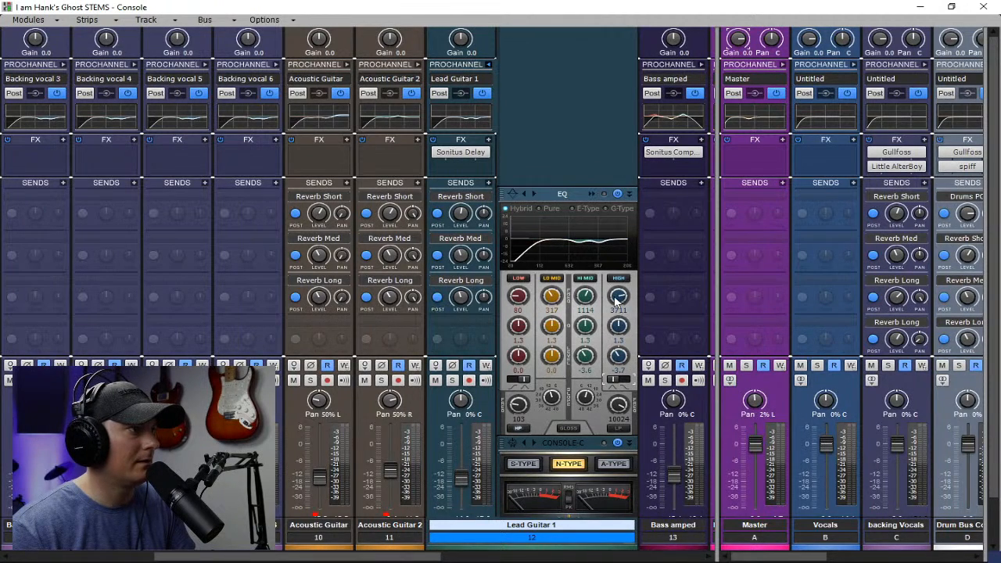
left_click_drag(618, 296, 619, 299)
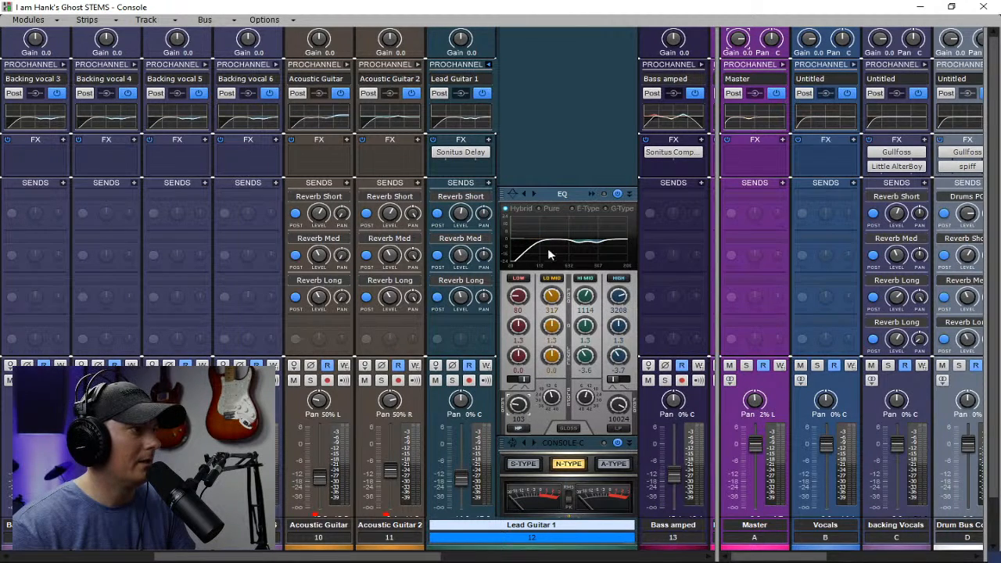
left_click(489, 64)
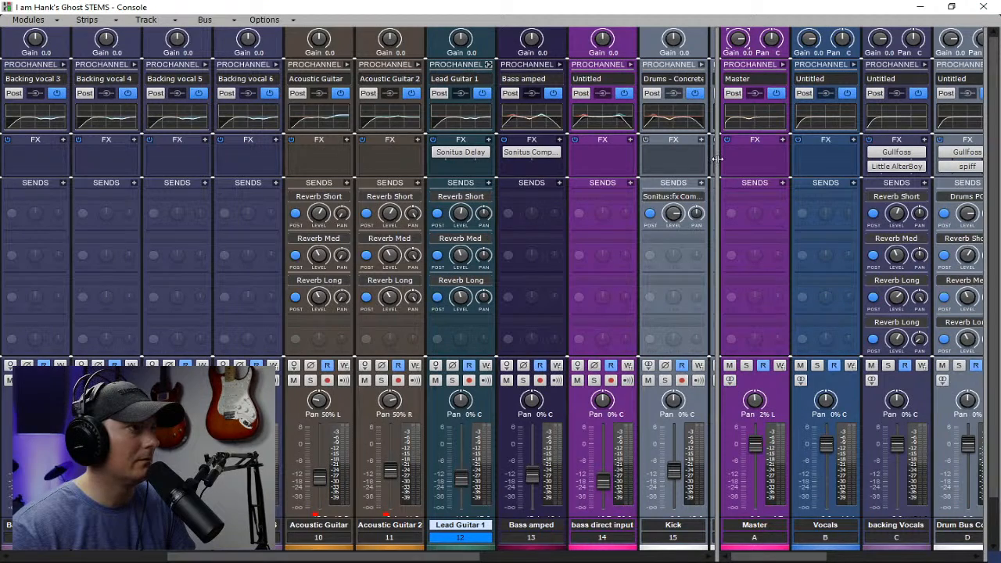
Insert a new bus after Reverb Long and name it Satty
left_click_drag(717, 159, 130, 159)
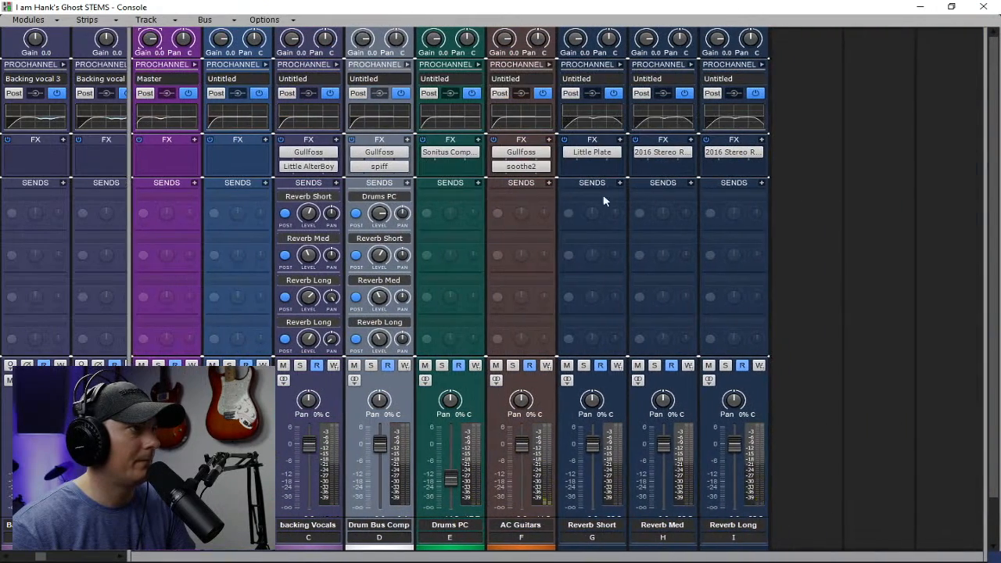
right_click(798, 162)
left_click(808, 163)
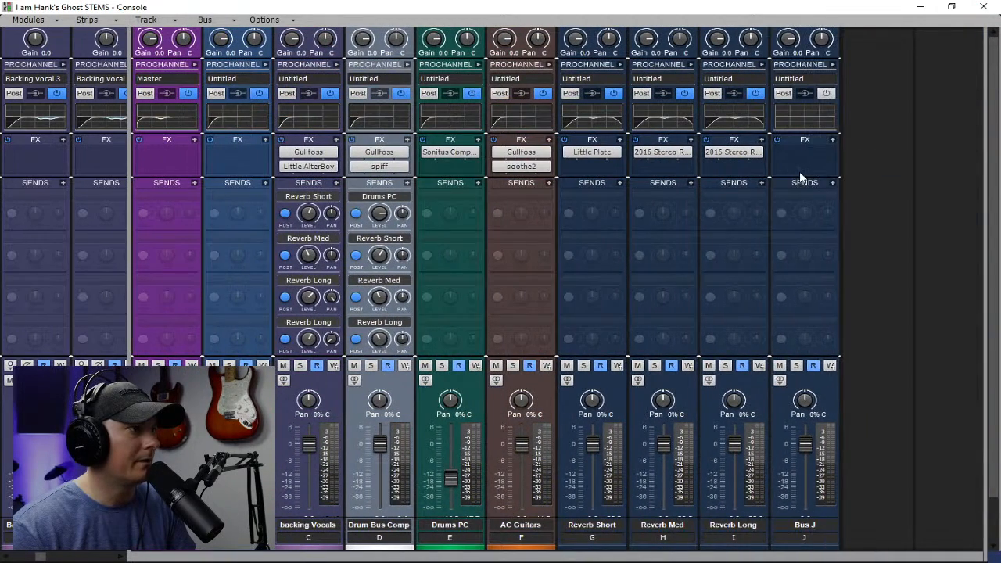
double_click(806, 525)
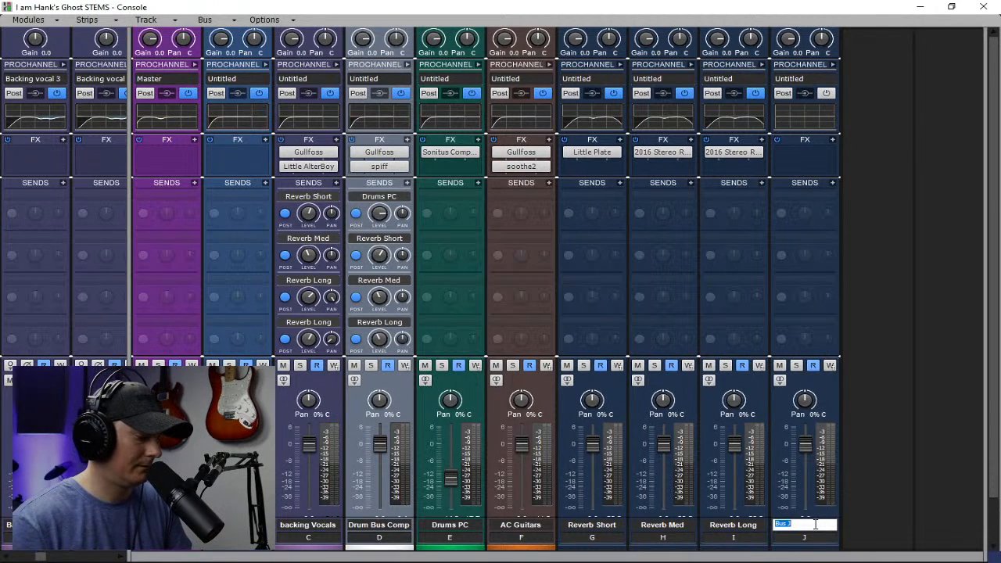
type("Satty")
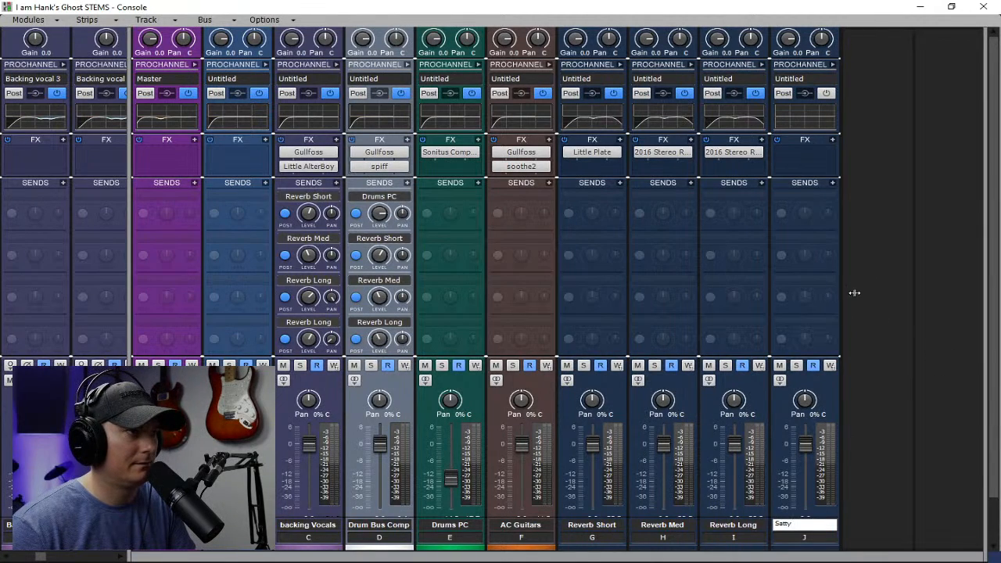
key("Return")
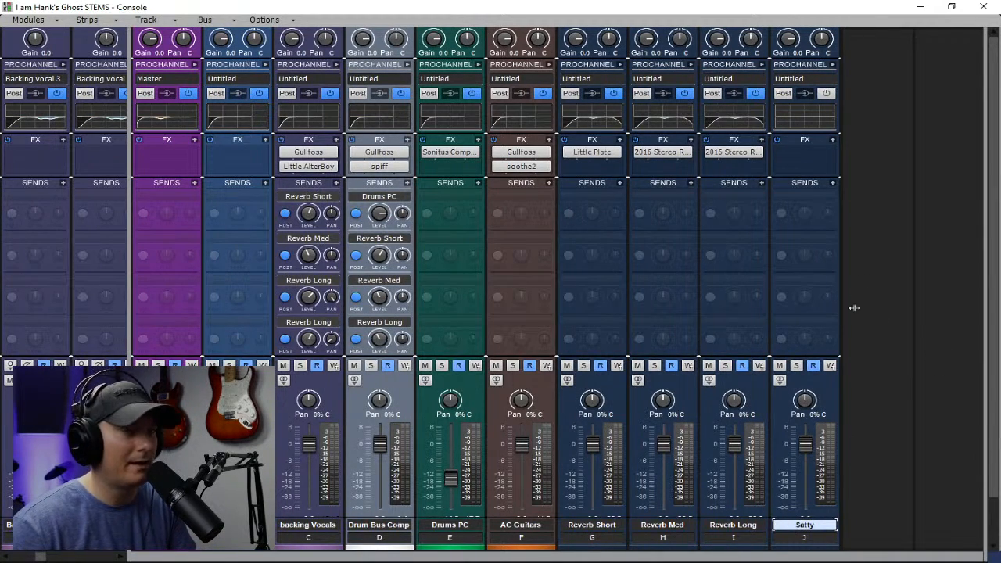
Expand the Satty bus's ProChannel and enable its Console-B module
left_click(821, 538)
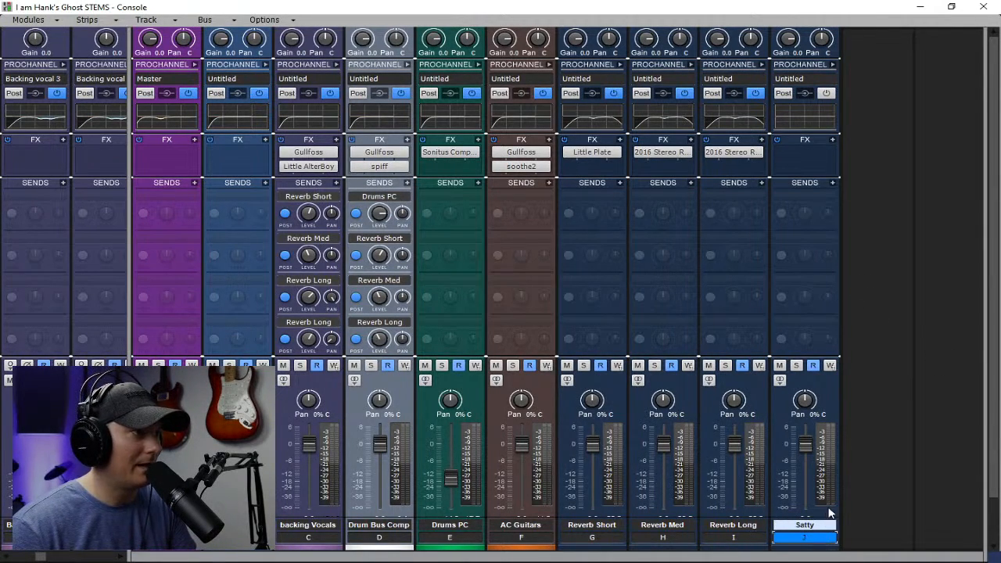
left_click(832, 64)
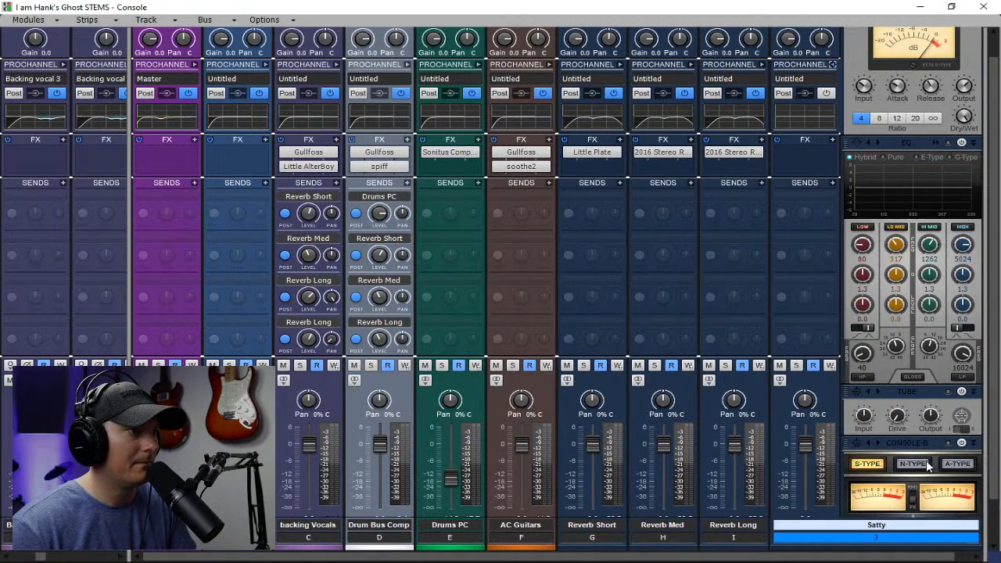
left_click(962, 443)
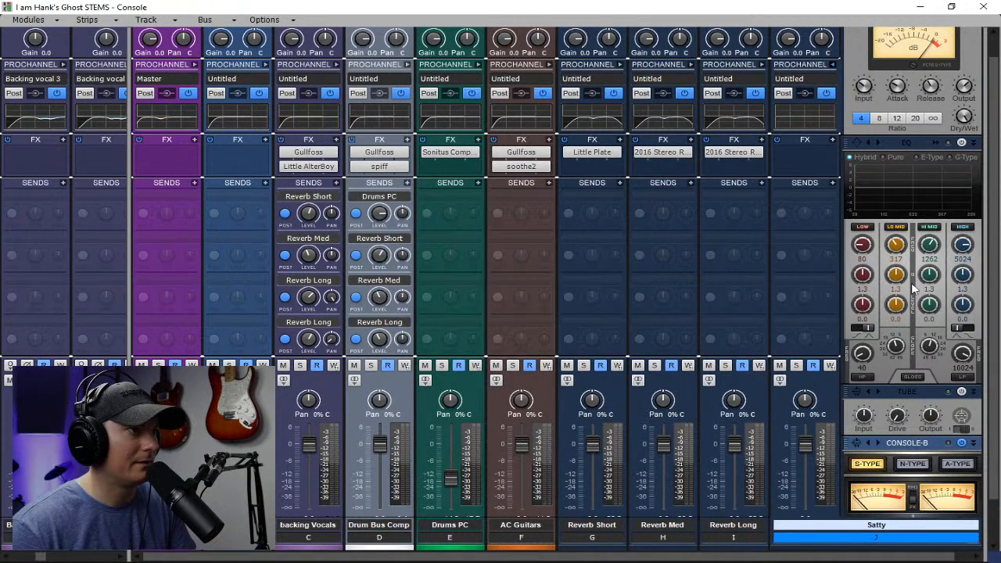
Remove the compressor module from the Satty bus, enable its EQ and copy the Reverb Med bus's EQ settings onto it
scroll(901, 123, "up", 1)
right_click(913, 66)
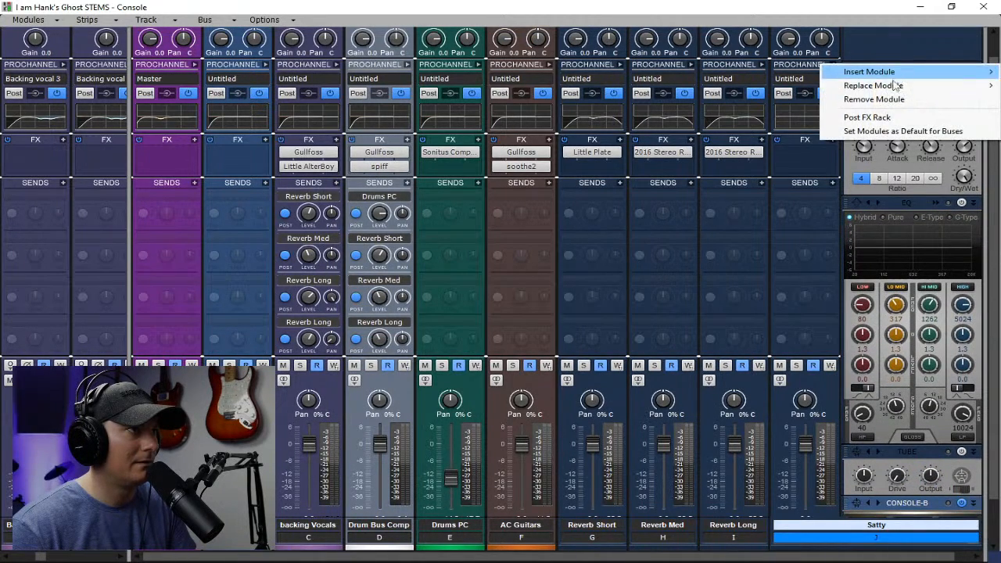
left_click(894, 99)
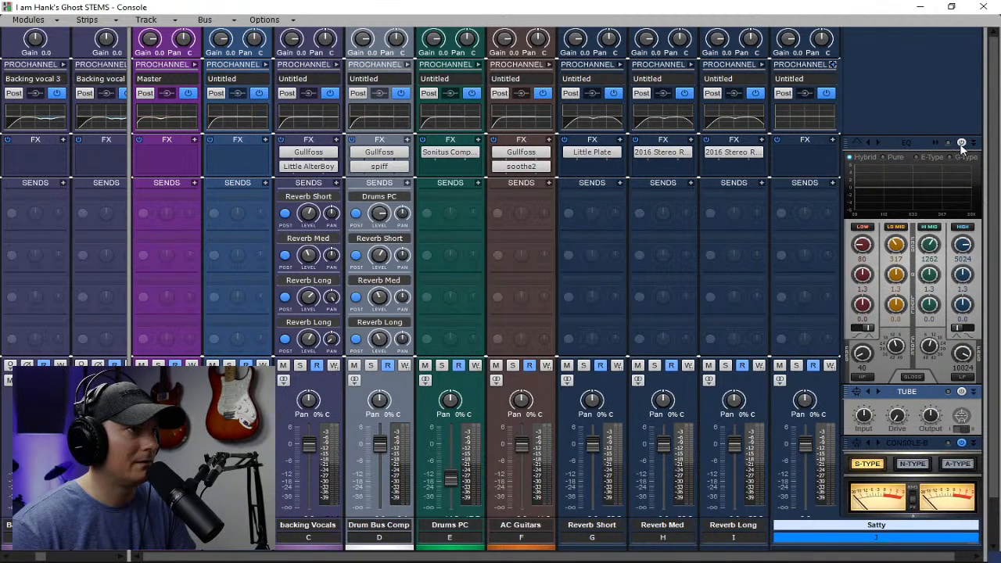
left_click(962, 143)
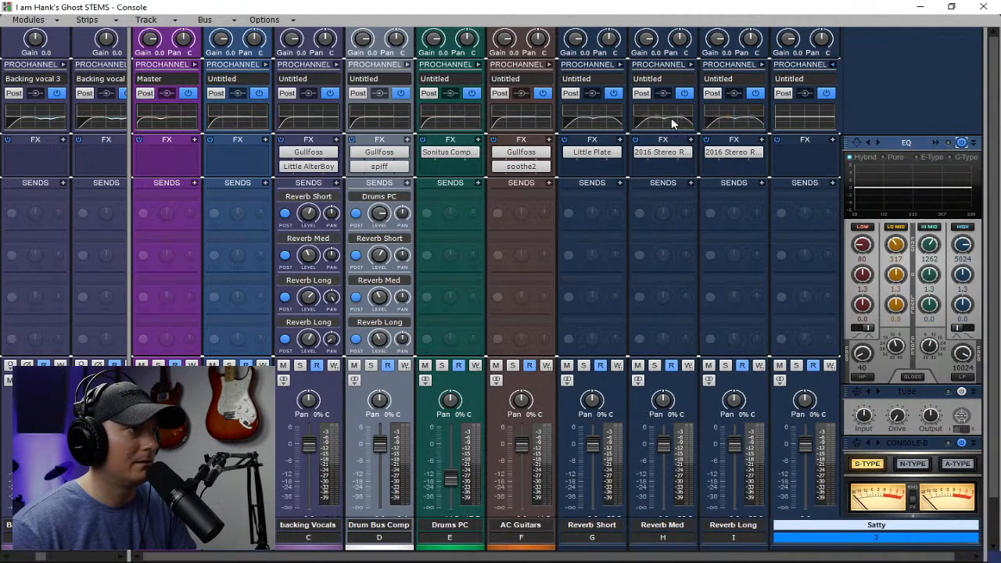
left_click_drag(671, 119, 808, 120)
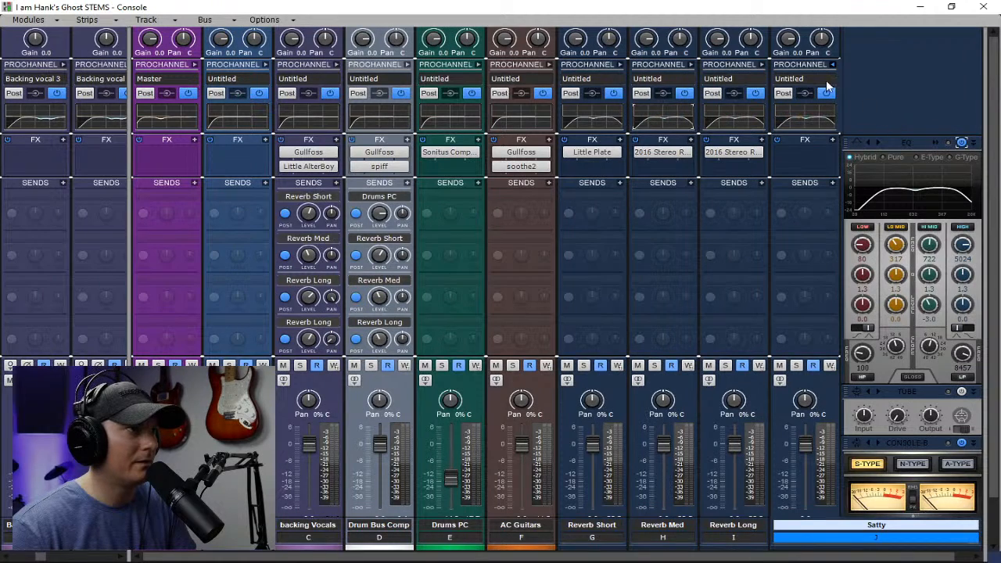
Enable the Satty bus's Tube module, raising its drive and input and lowering its output slightly
left_click(962, 392)
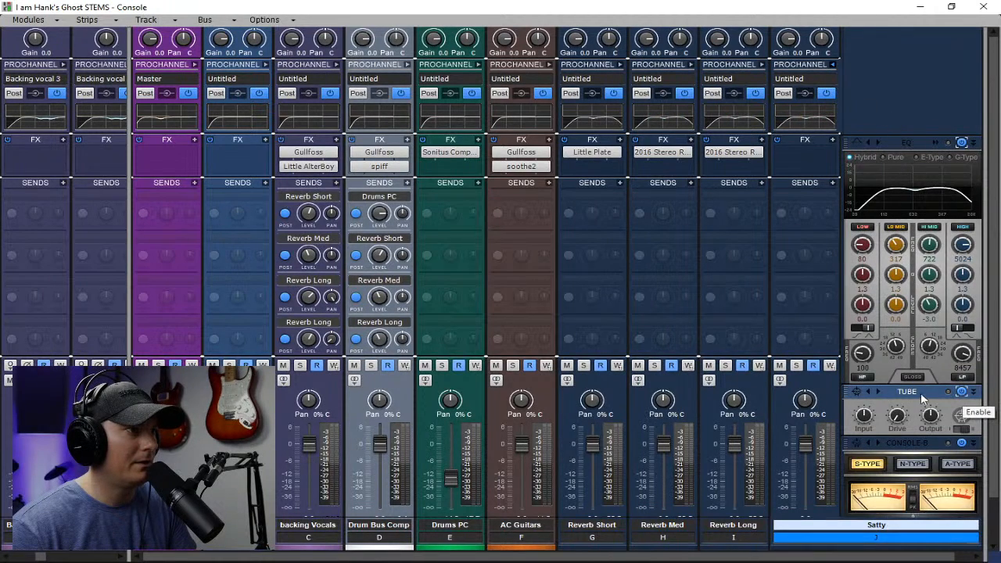
left_click_drag(897, 419, 898, 354)
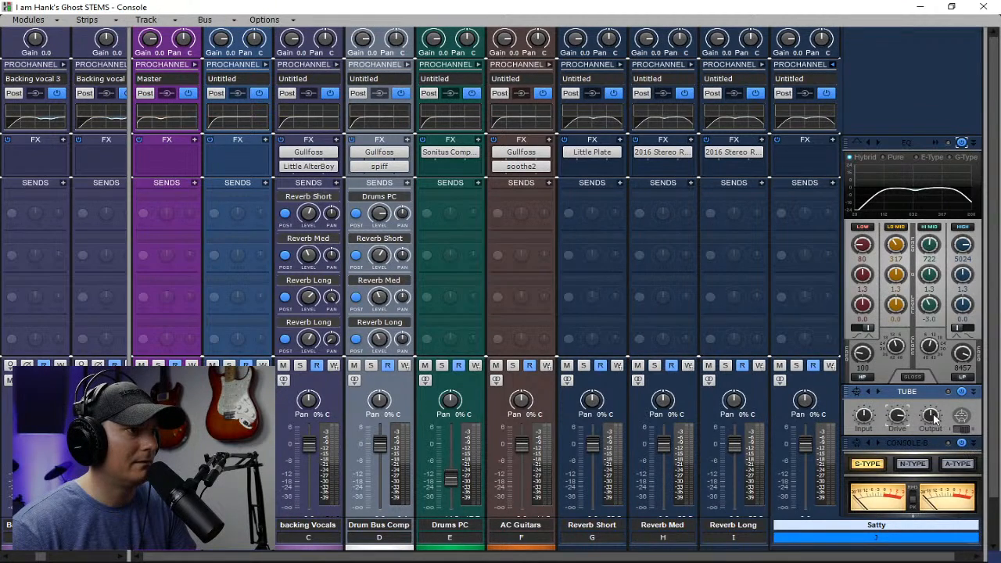
left_click_drag(857, 421, 857, 421)
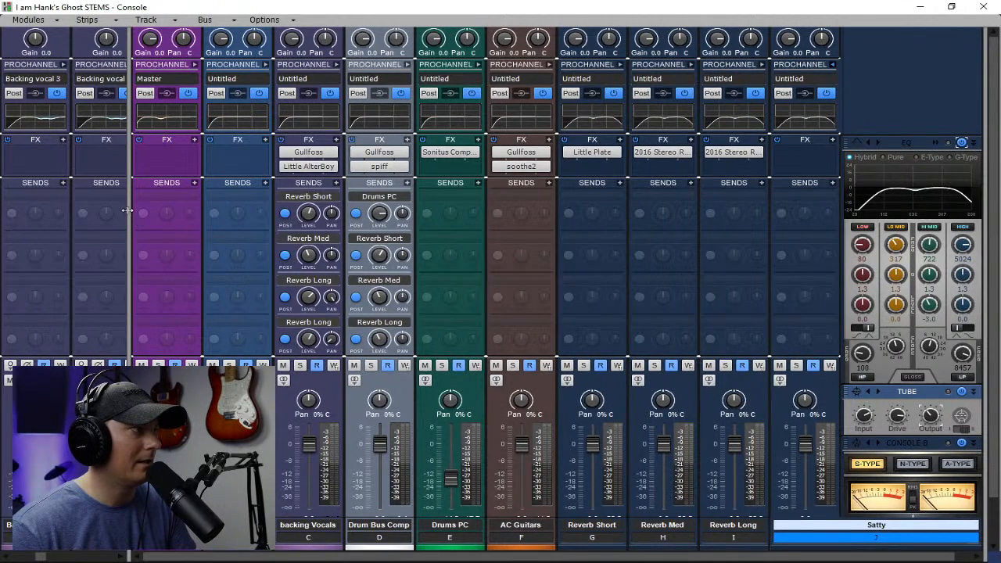
Add a send from the bass direct input track to the Satty bus
left_click_drag(128, 210, 981, 211)
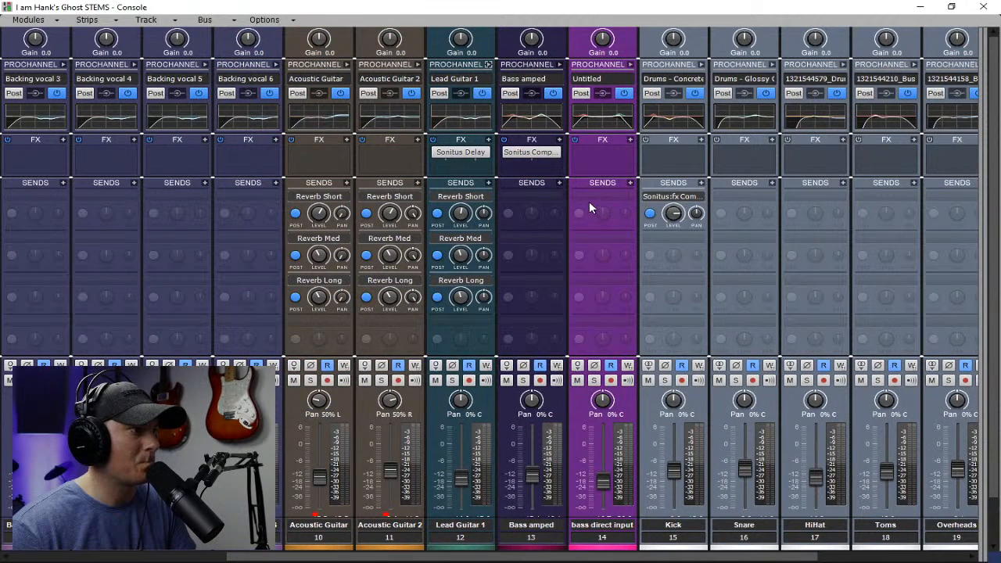
left_click(630, 183)
left_click(673, 348)
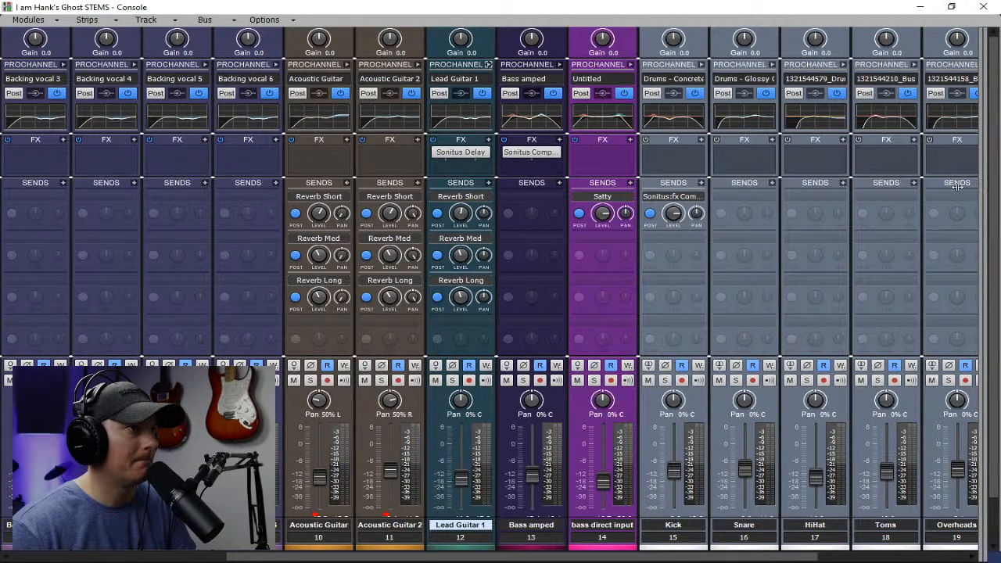
Solo the Satty bus, raise its Tube drive and input further, and lower the Tube output to compensate
left_click_drag(957, 186, 110, 266)
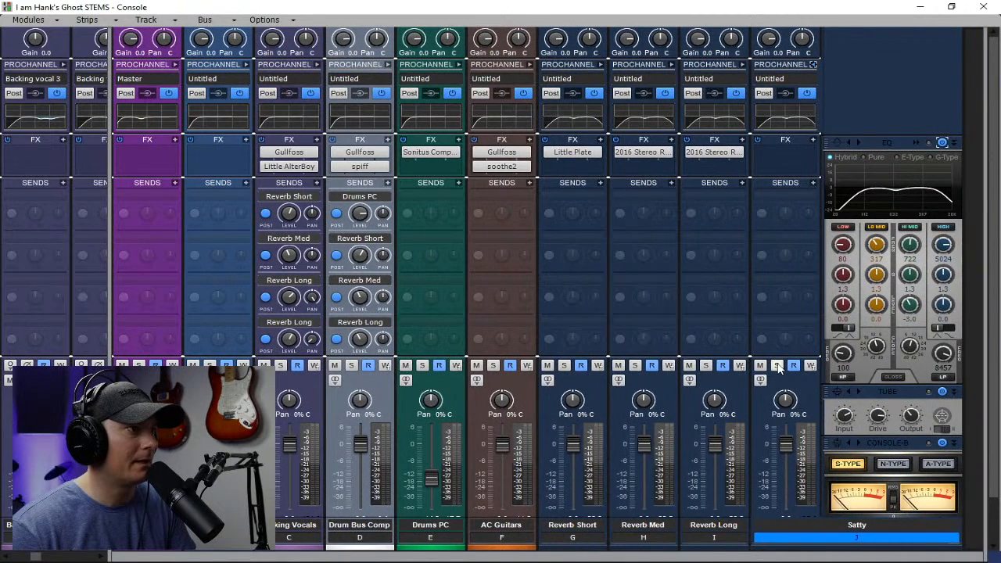
left_click(777, 367)
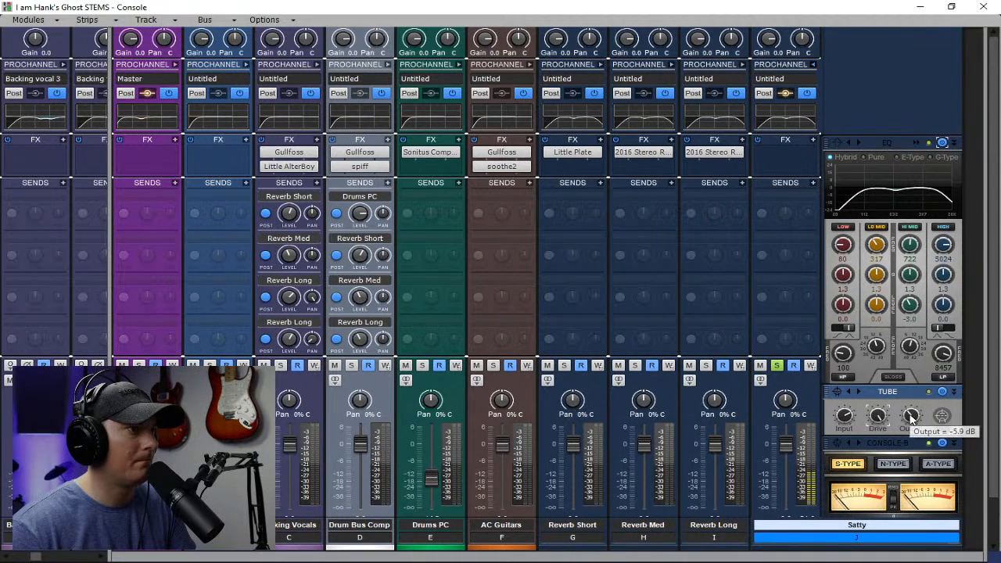
left_click_drag(842, 420, 842, 411)
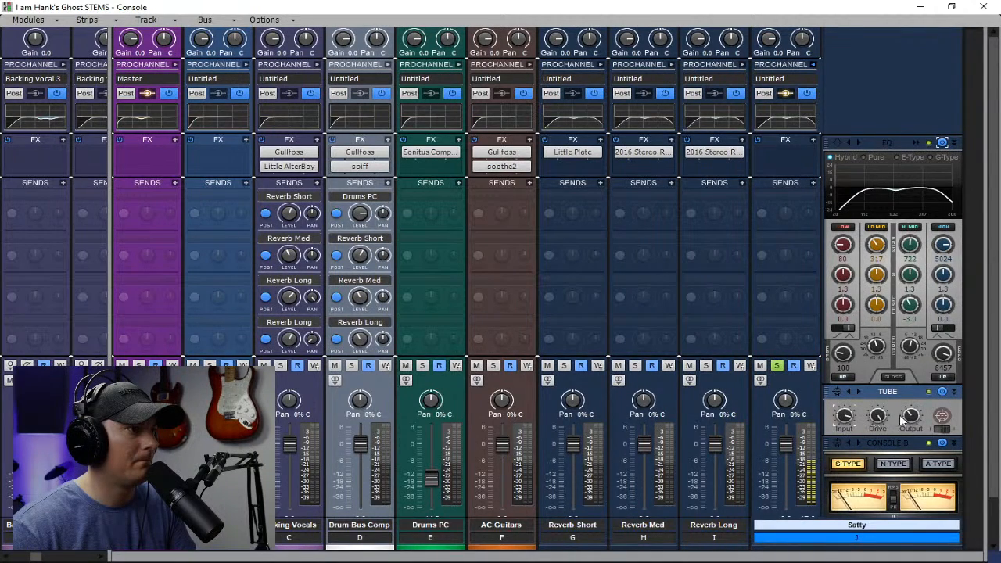
left_click_drag(911, 416, 910, 417)
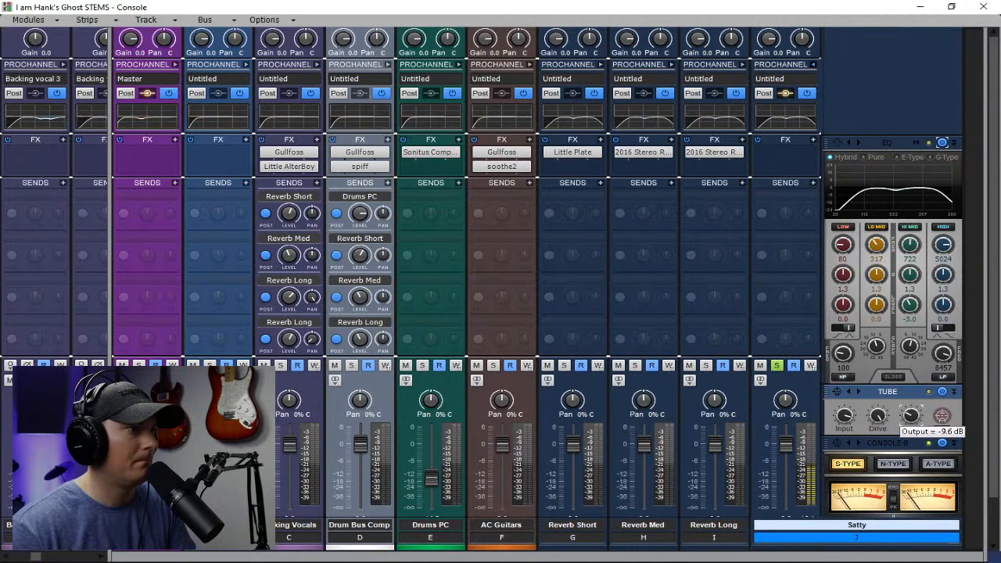
left_click_drag(911, 418, 911, 420)
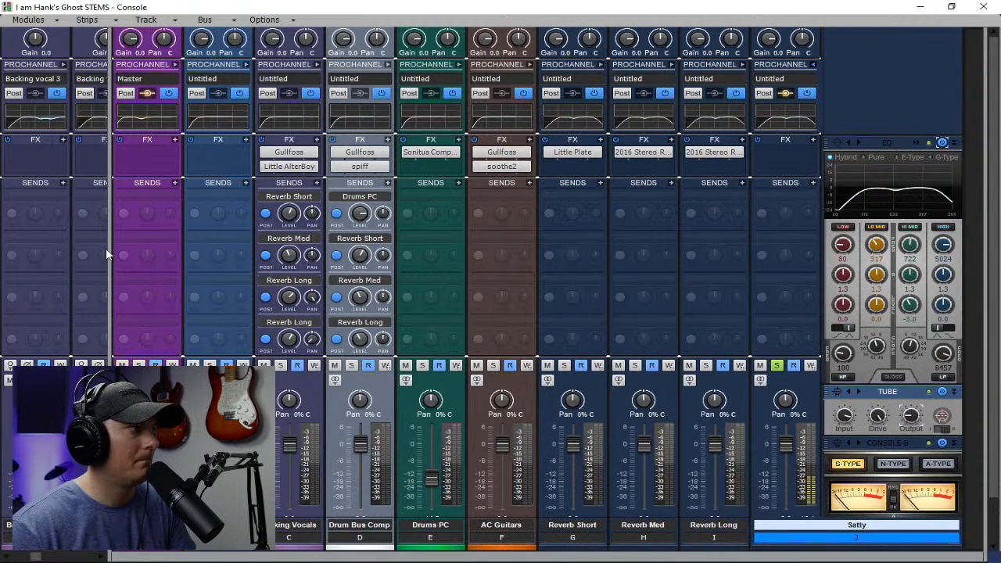
Bypass and re-enable the bass direct input's Satty send to compare, and switch the send to pre-fader
left_click_drag(107, 246, 739, 253)
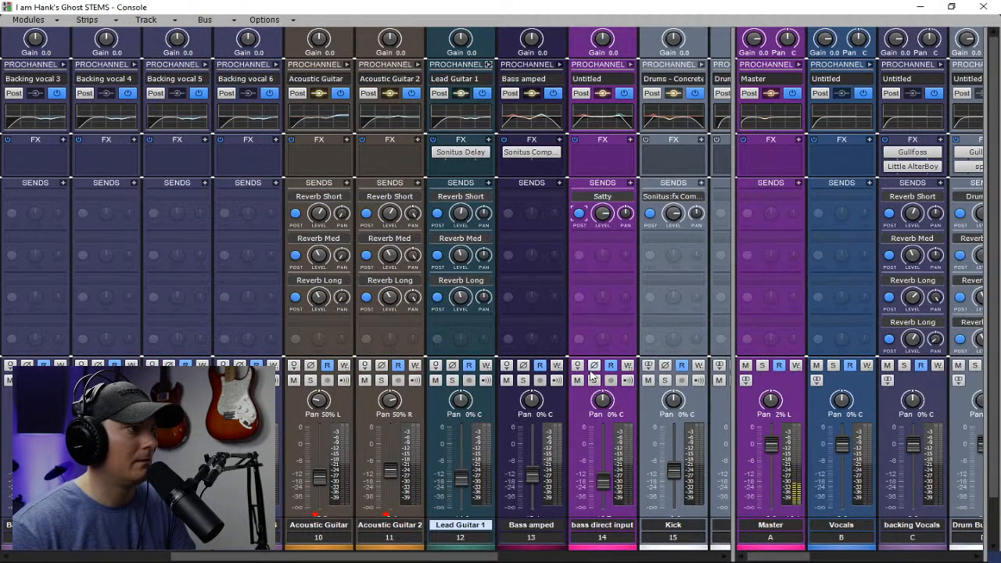
left_click(578, 197)
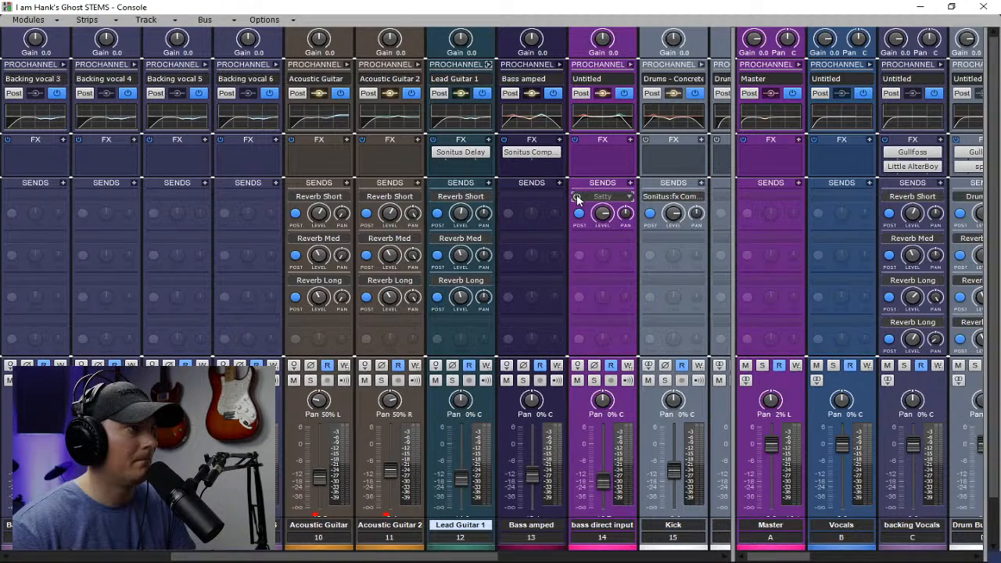
left_click(576, 196)
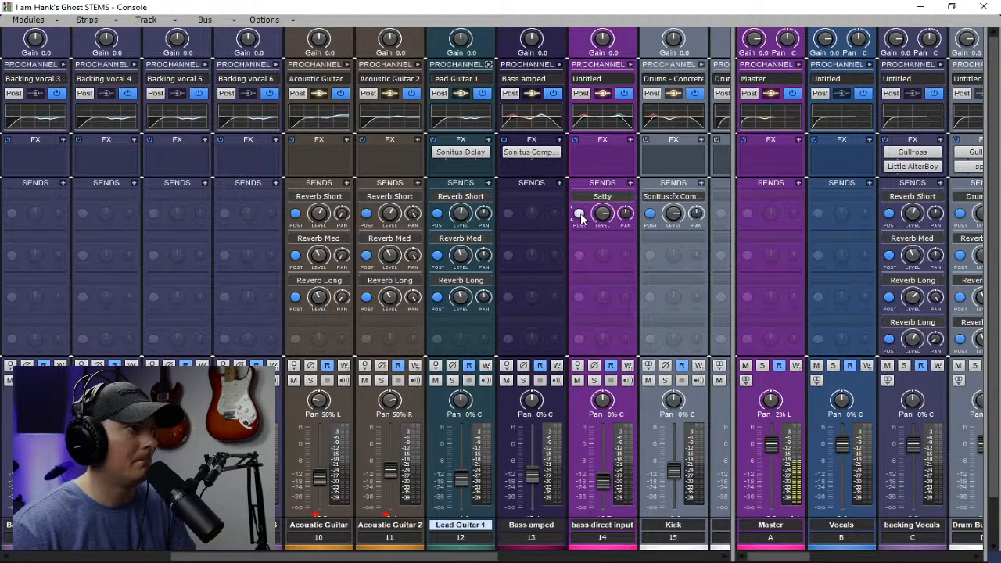
left_click_drag(733, 200, 58, 237)
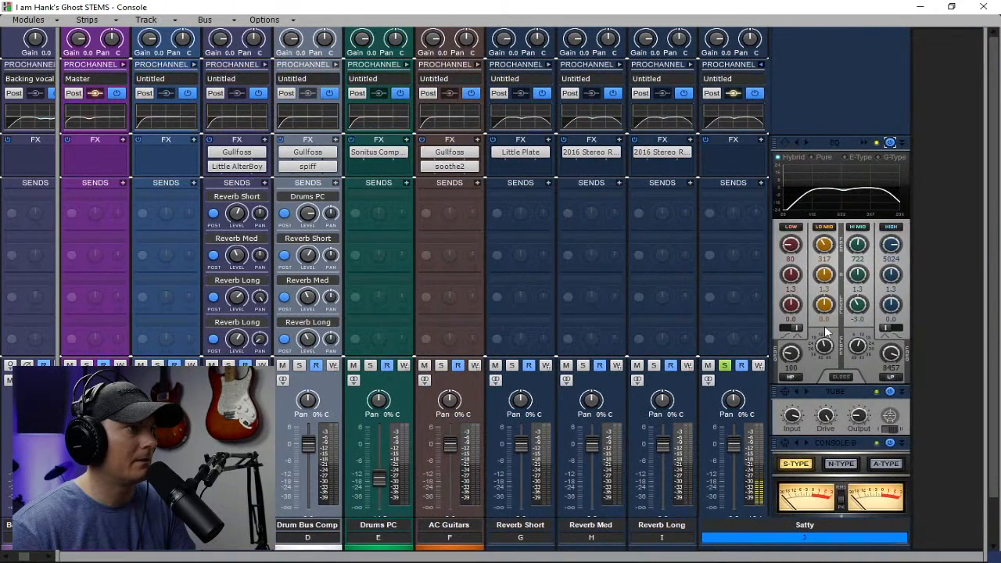
Raise the Satty bus's Tube output to about -7.1 dB, and bypass and re-enable the bass direct input's Satty send to compare
left_click(859, 416)
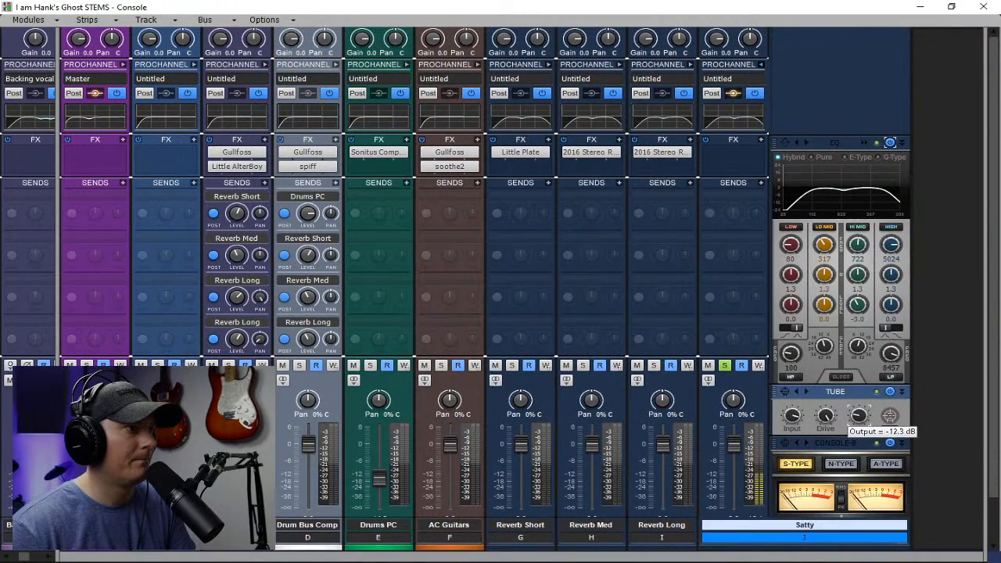
left_click_drag(859, 418, 857, 417)
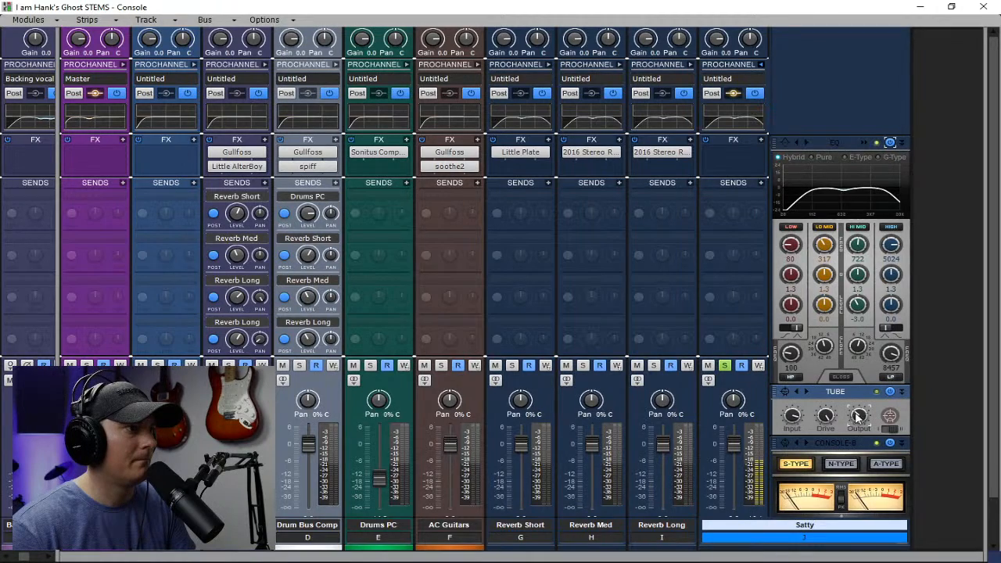
left_click_drag(198, 321, 728, 309)
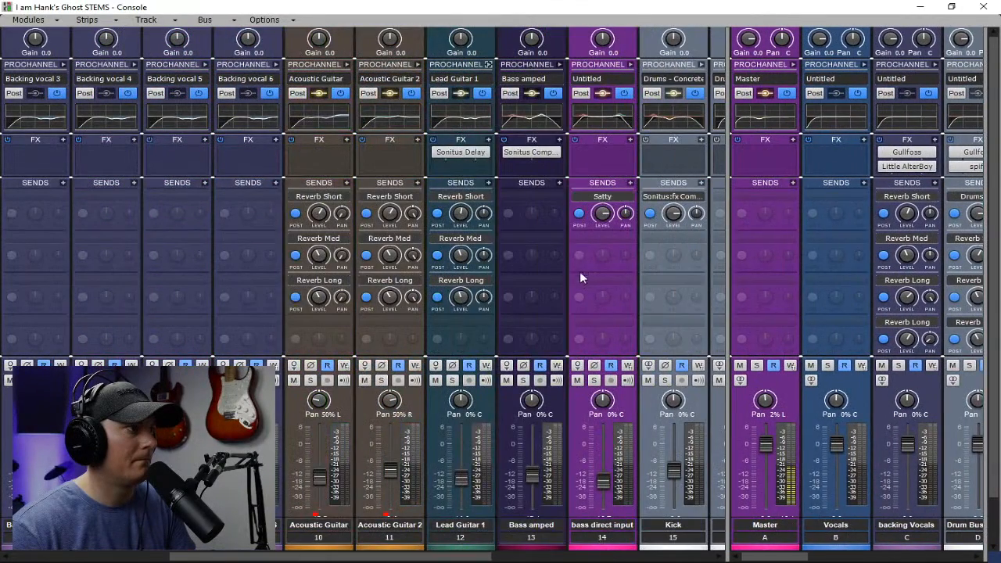
left_click(580, 215)
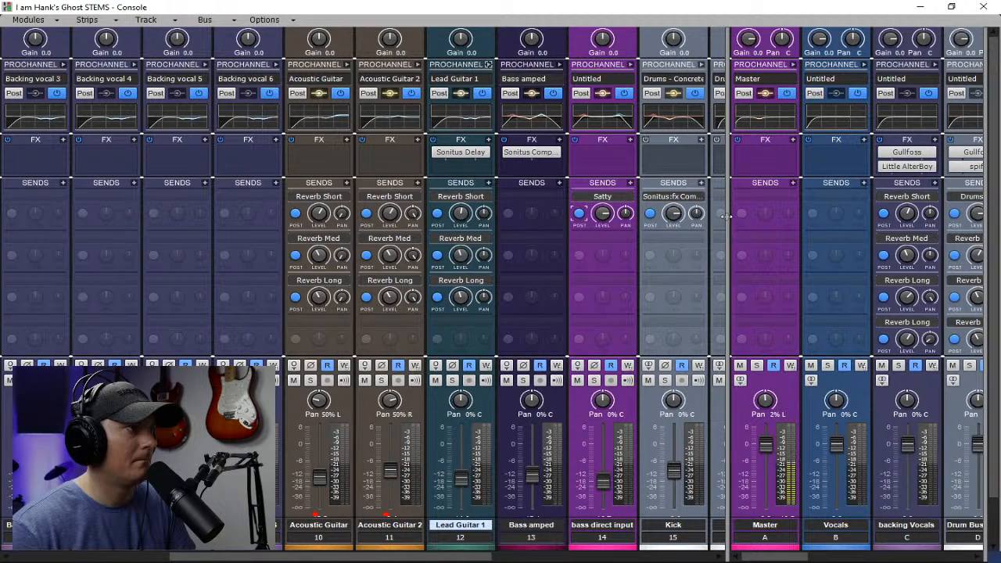
left_click(580, 200)
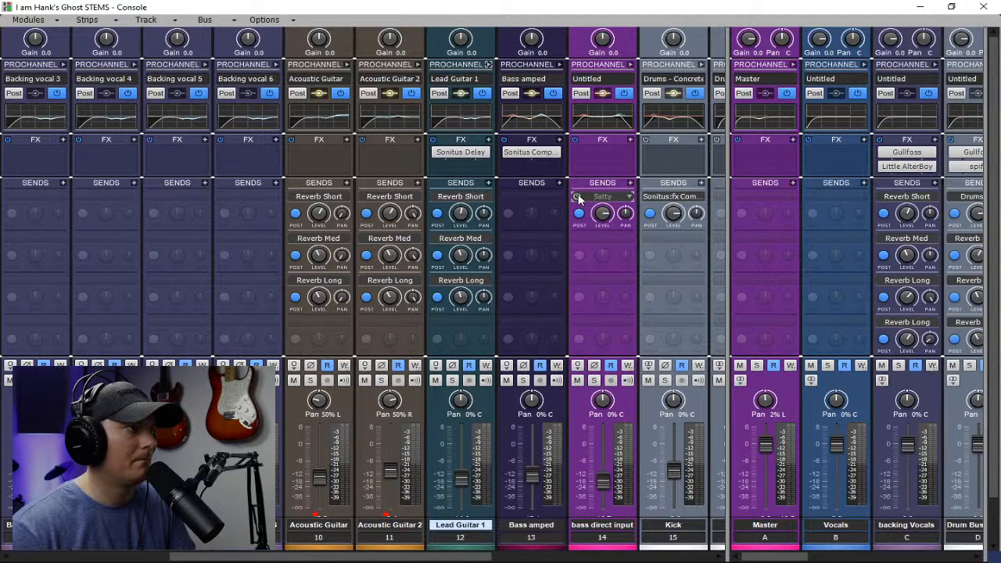
left_click(579, 199)
Unsolo the Satty bus and lower the bass direct input's Satty send level to about -6 dB
left_click_drag(728, 209, 37, 288)
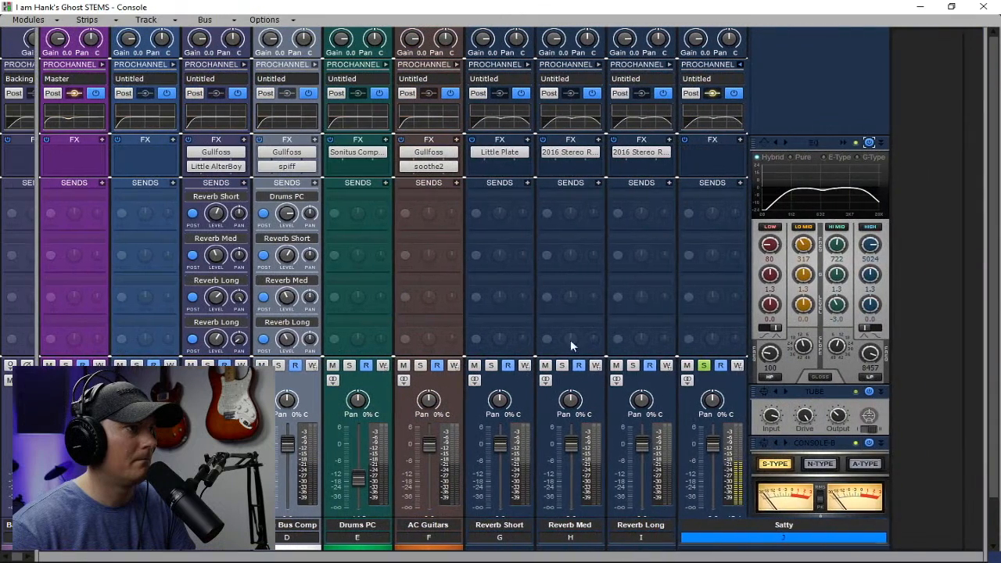
left_click(703, 366)
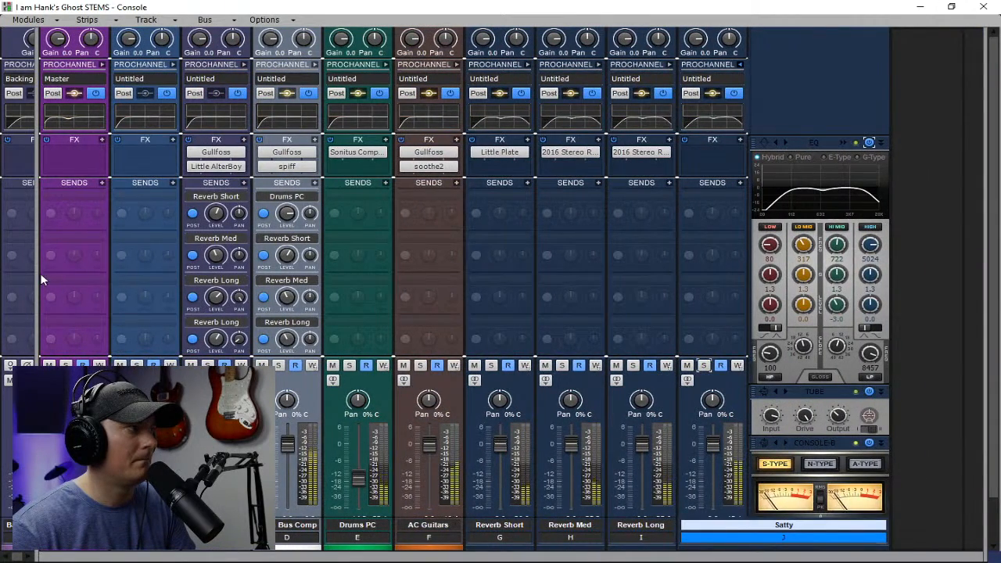
left_click_drag(40, 273, 896, 292)
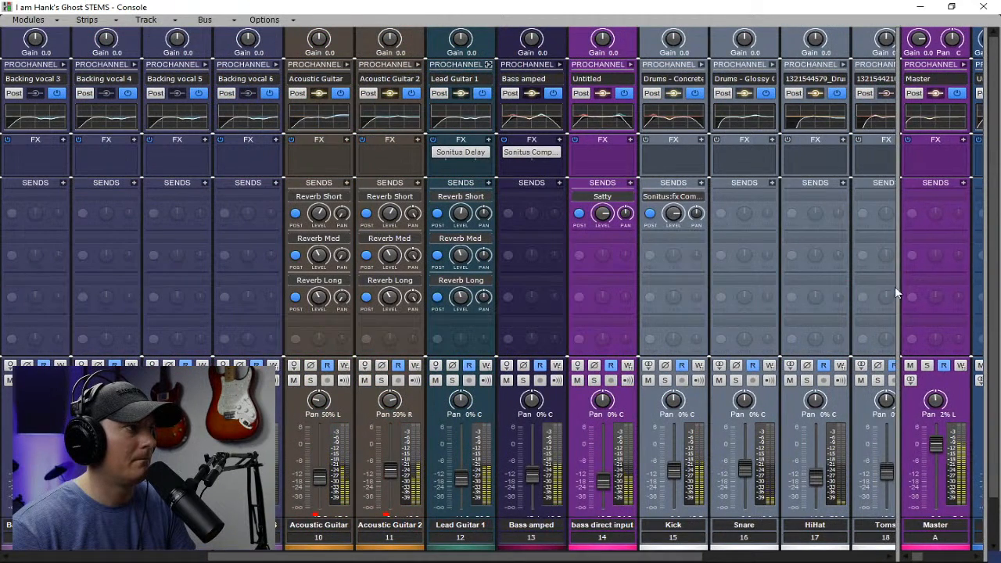
left_click_drag(599, 218, 599, 221)
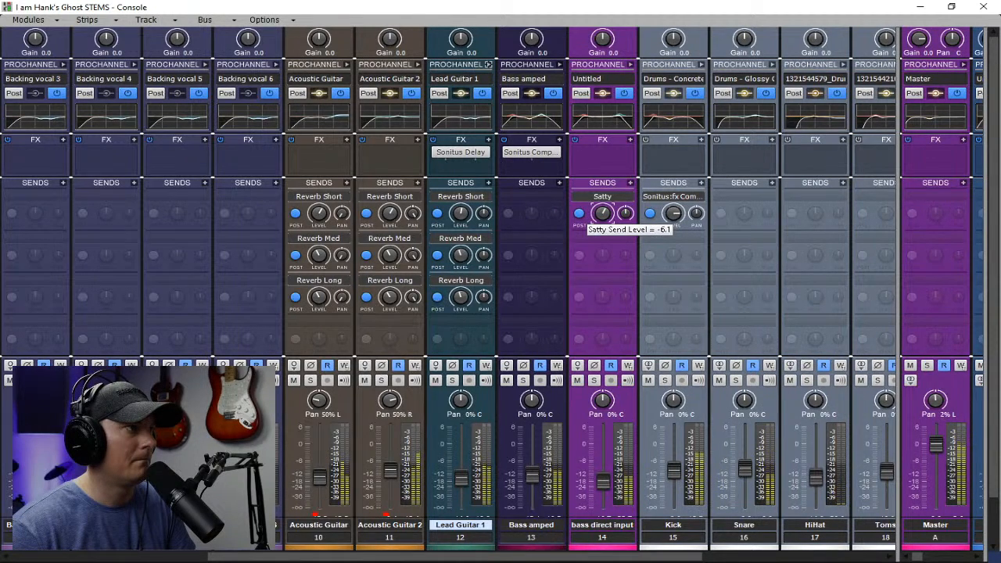
left_click_drag(601, 218, 601, 220)
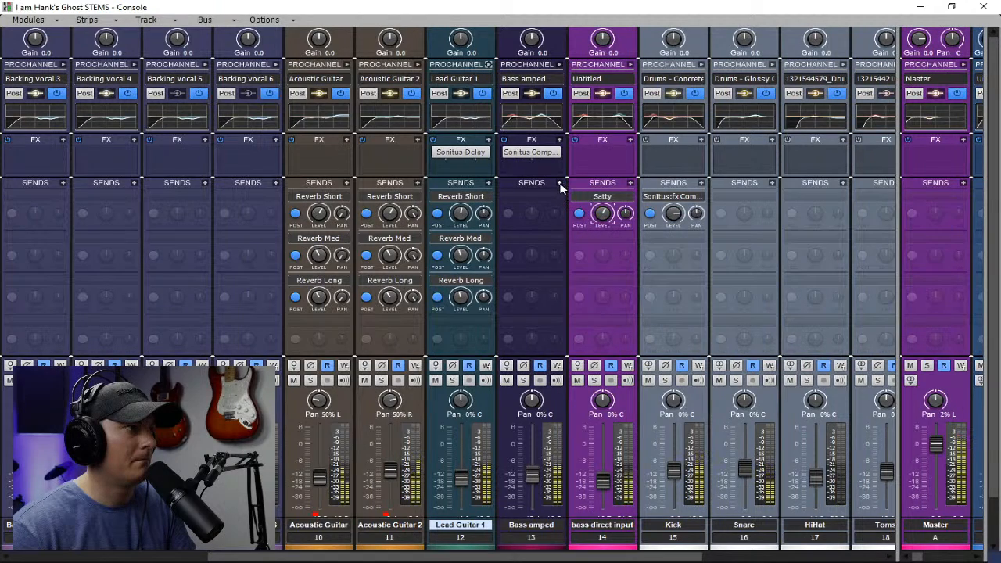
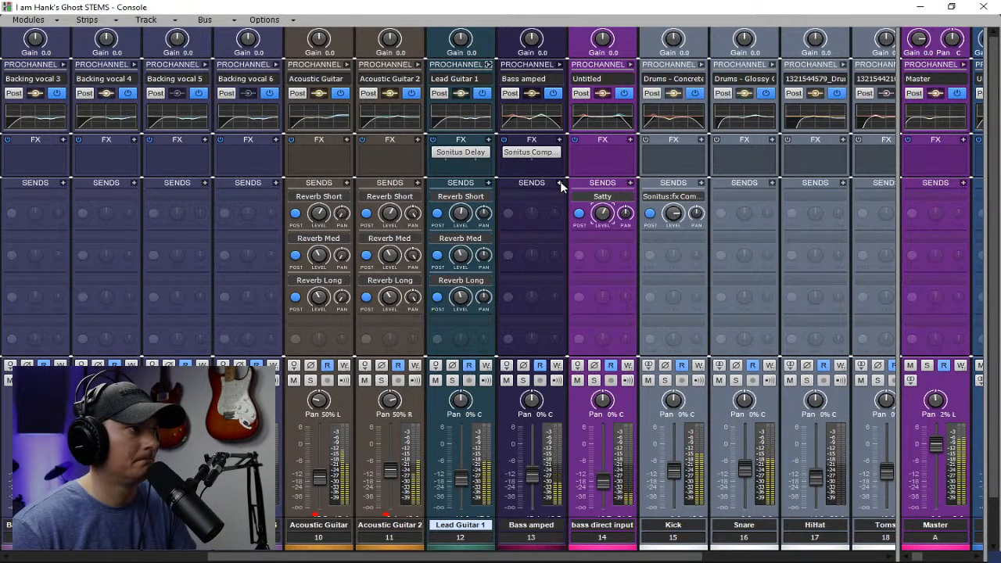
Add a send from the Bass amped track to the Satty bus and set its level to about -6 dB
left_click(559, 183)
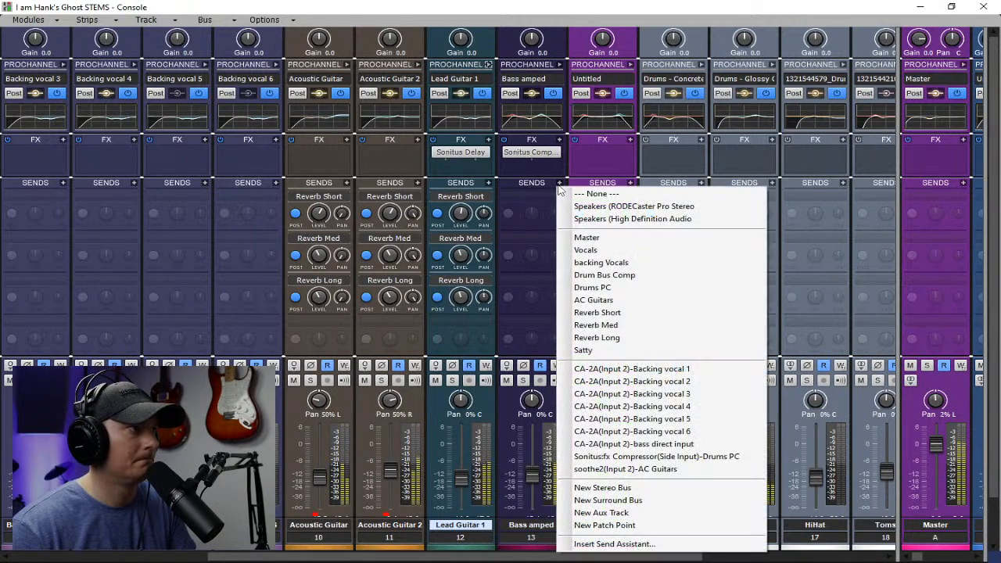
left_click(610, 350)
left_click_drag(533, 218, 533, 211)
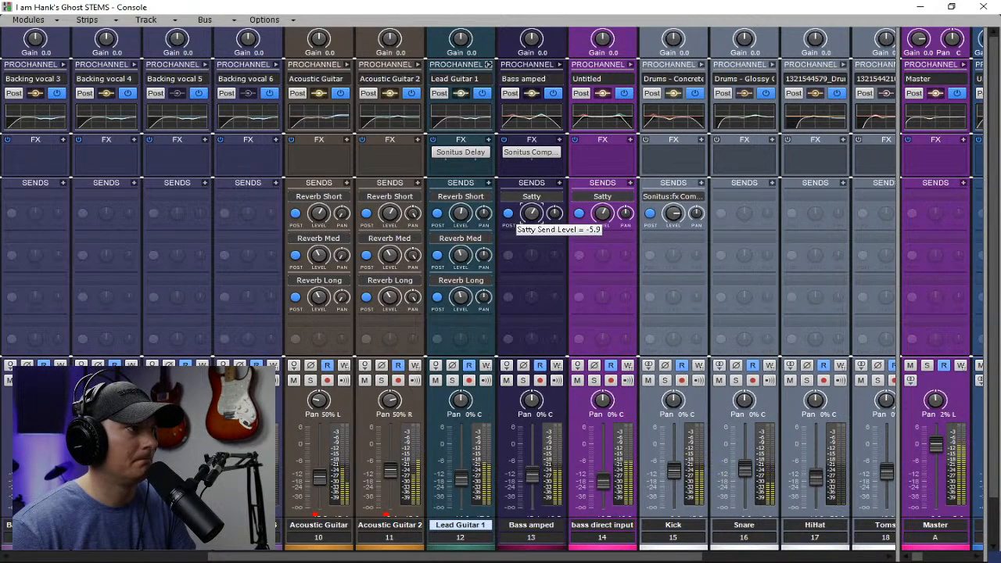
left_click_drag(532, 214, 532, 217)
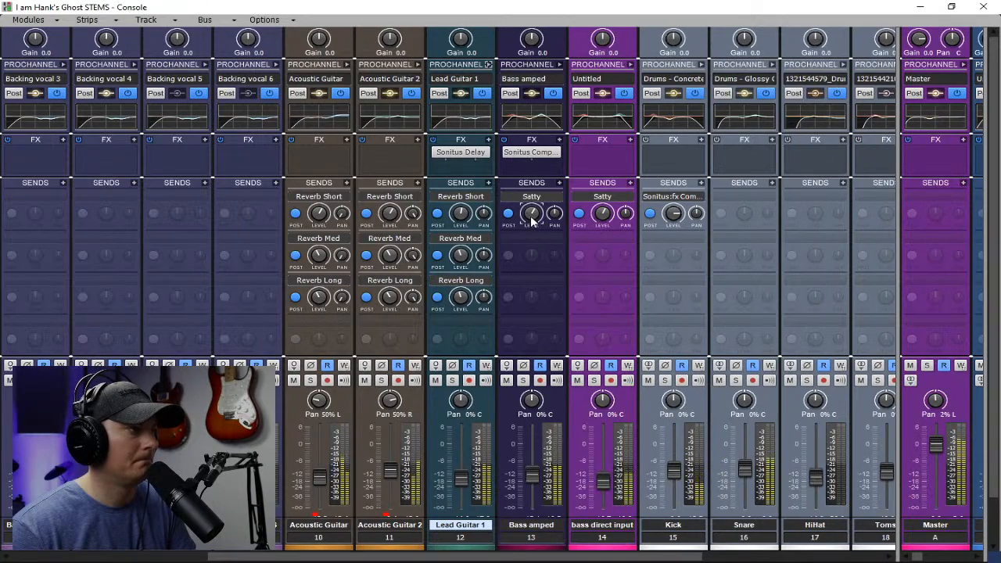
Lower the Satty bus's Tube output slightly and collapse the bus's expanded ProChannel
left_click_drag(900, 217, 84, 267)
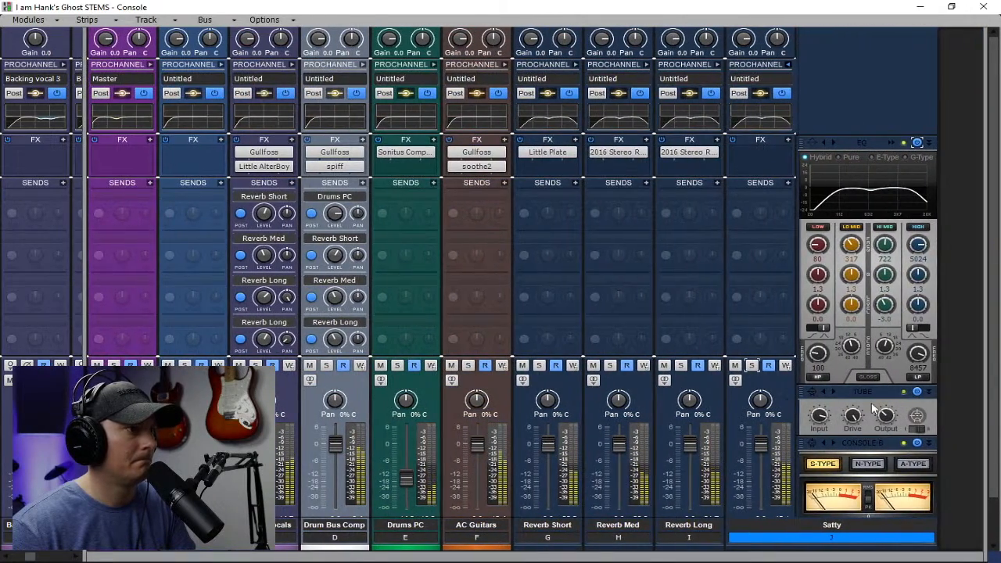
mouse_move(886, 420)
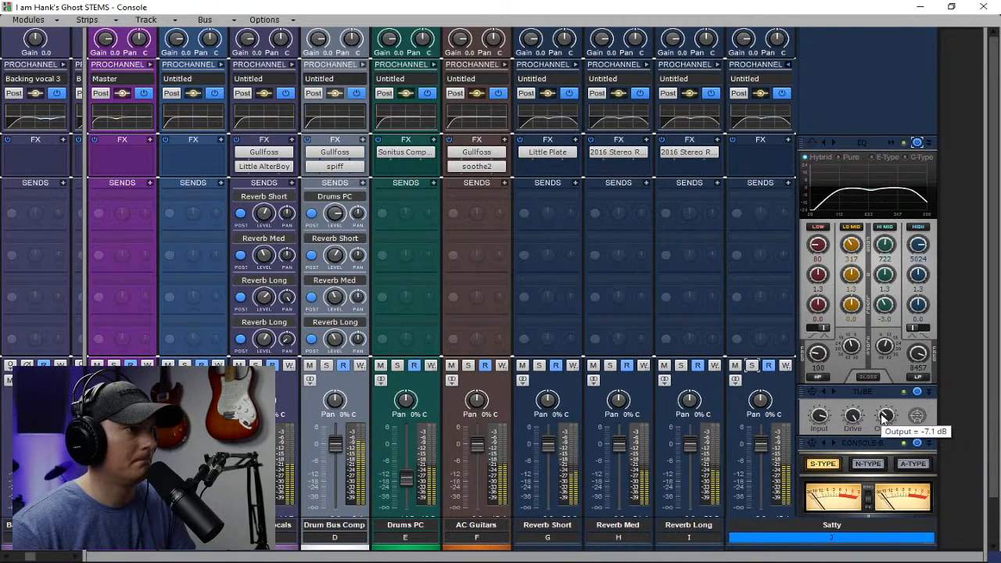
left_click_drag(885, 418, 885, 425)
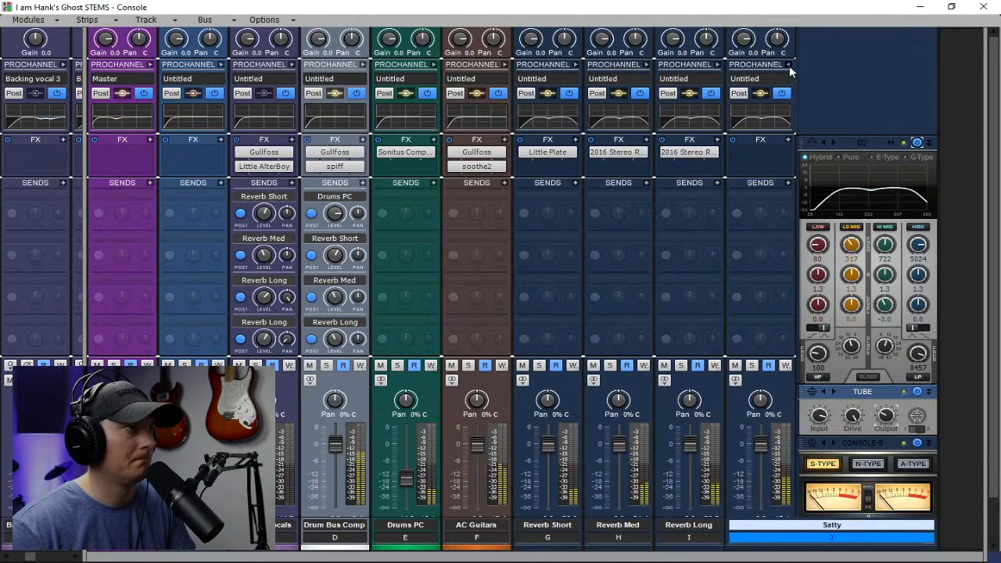
left_click(789, 65)
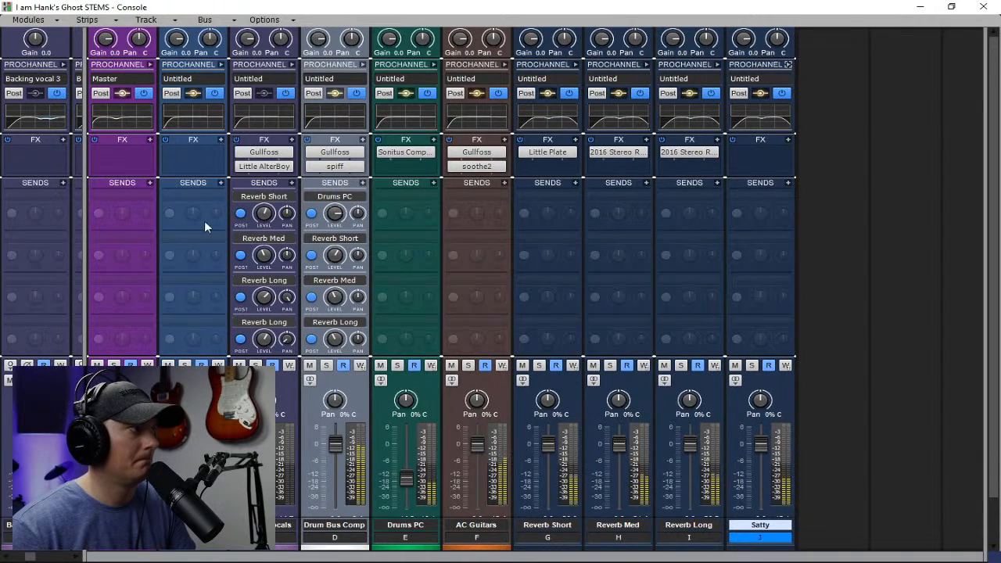
Add a send from Lead Guitar 1 to the Satty bus at a reduced level
left_click_drag(85, 216, 881, 267)
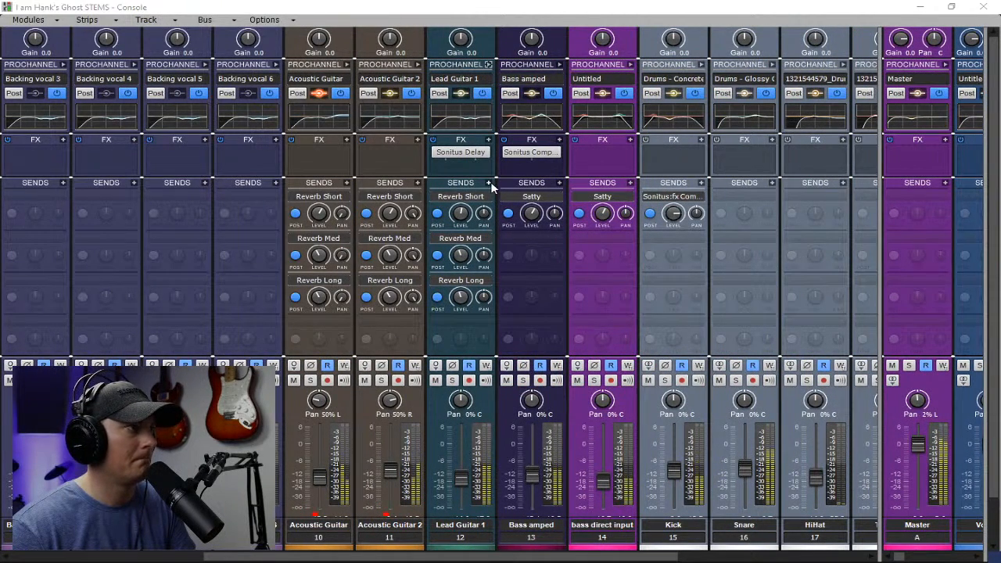
left_click(490, 183)
left_click(523, 336)
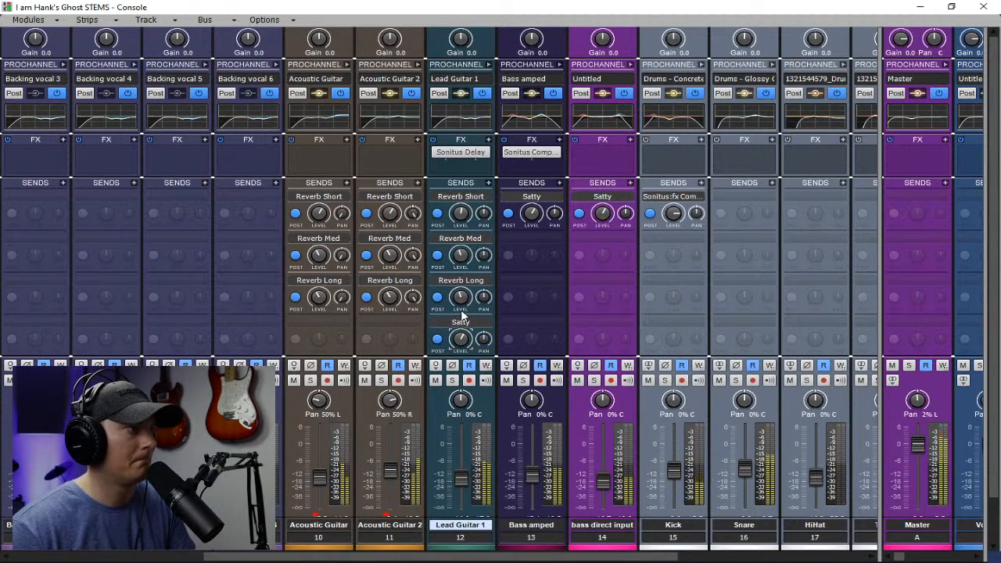
Lower the mix of Lead Guitar 1's Sonitus Delay to 26% on both linked channels and close the plug-in
double_click(460, 152)
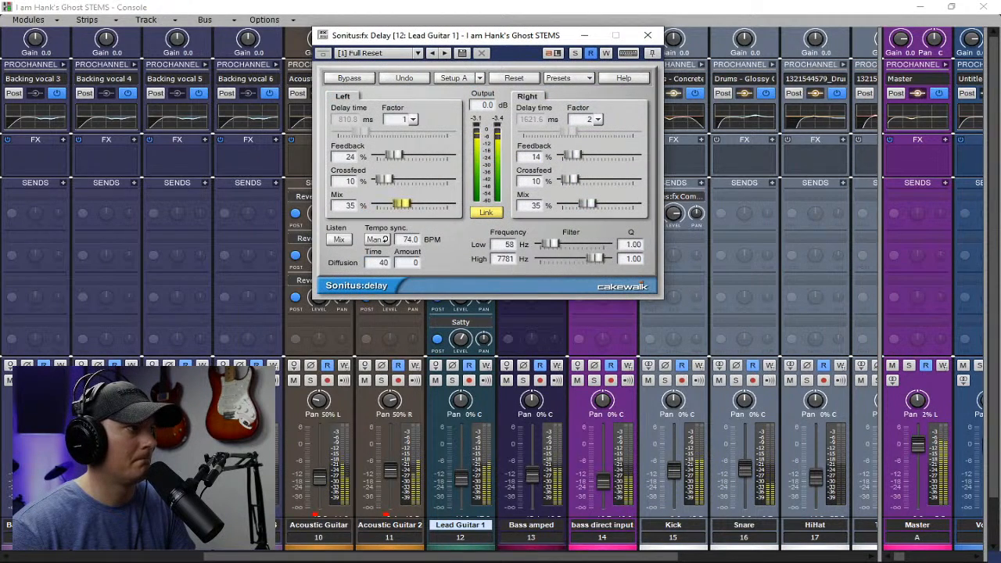
left_click_drag(401, 204, 396, 203)
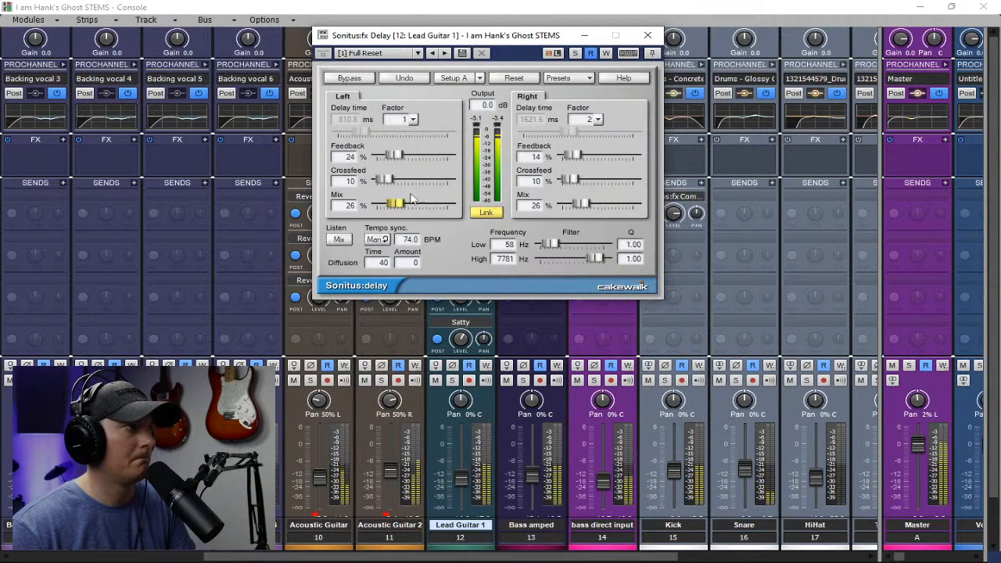
left_click(649, 35)
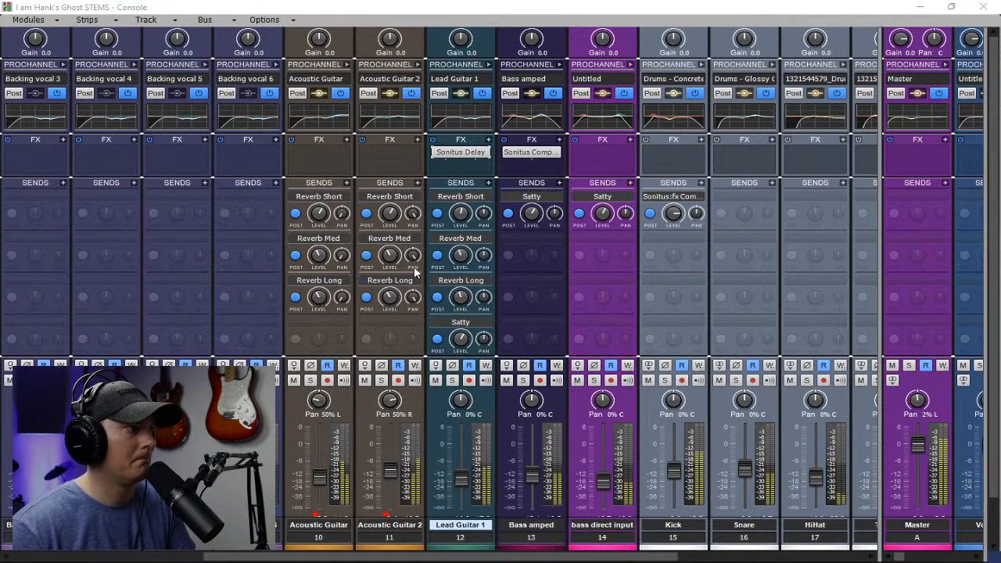
Add a send from the first Acoustic Guitar track to the Satty bus and lower its send level
left_click(347, 182)
left_click(380, 337)
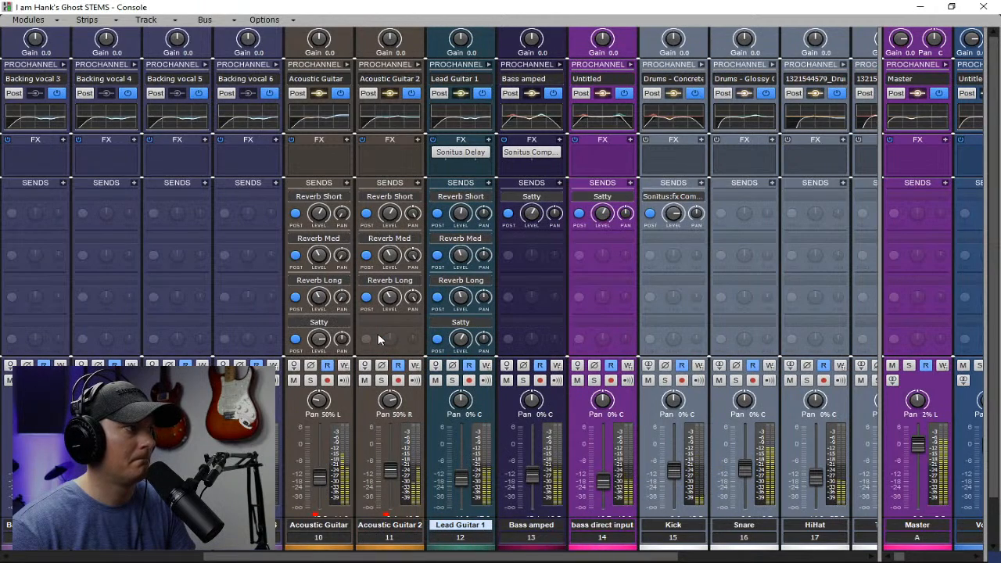
left_click_drag(321, 339, 321, 343)
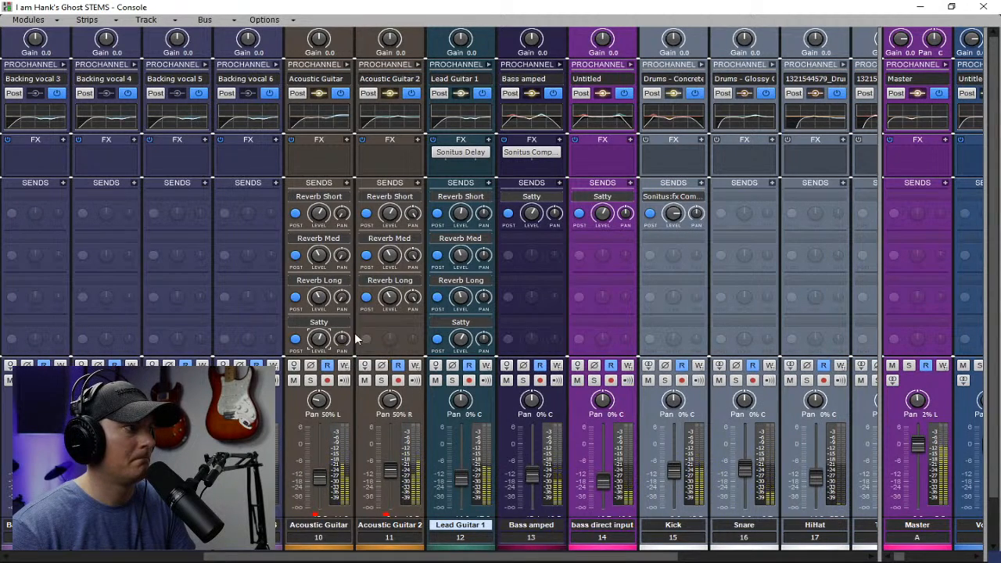
Add a send from Acoustic Guitar 2 to the Satty bus and lower its send level
left_click(417, 186)
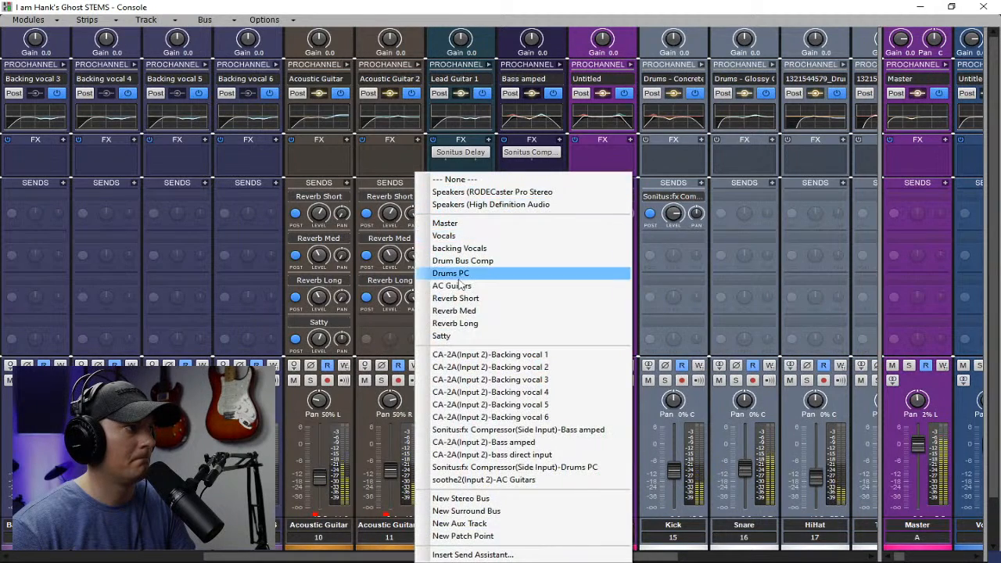
left_click(463, 340)
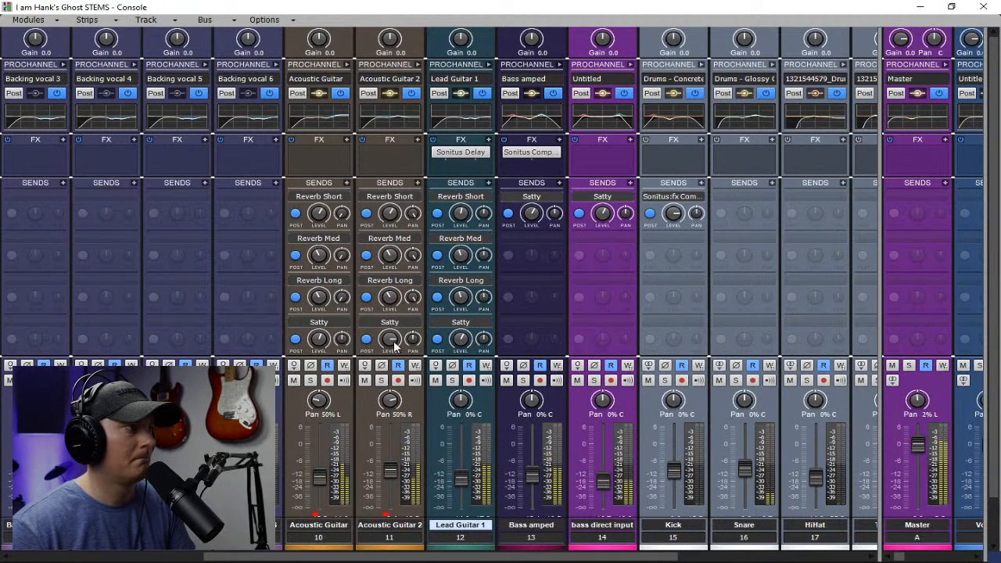
left_click_drag(394, 343, 394, 350)
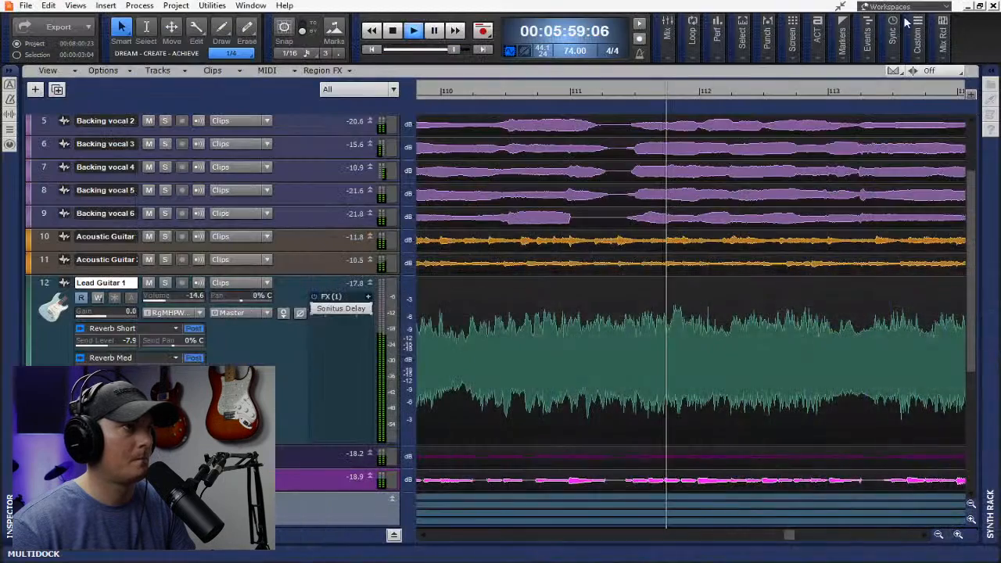
Return to the track view, zoom the timeline out and enlarge the Backing vocal 5 and Backing vocal 6 tracks
left_click(920, 7)
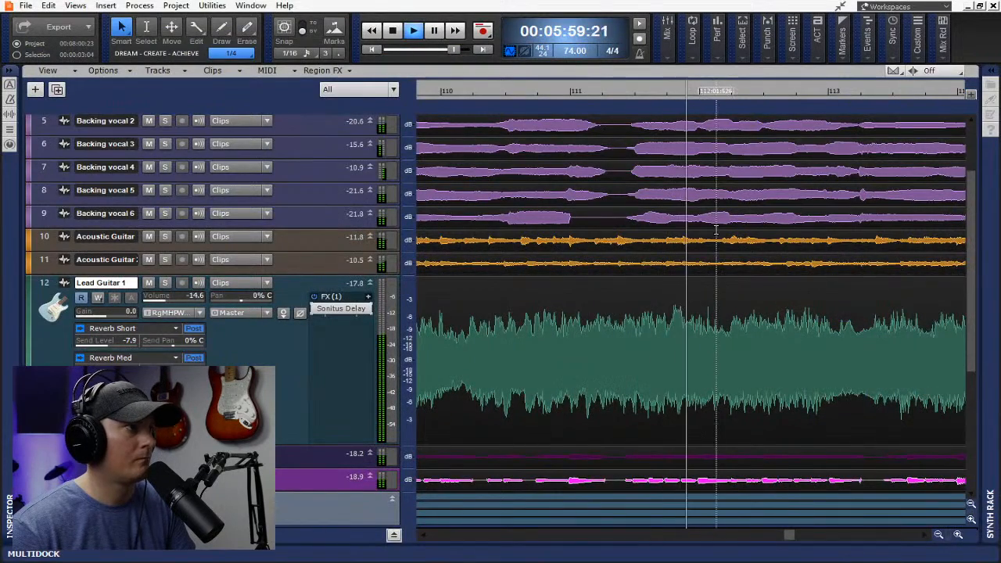
scroll(806, 359, "up", 4)
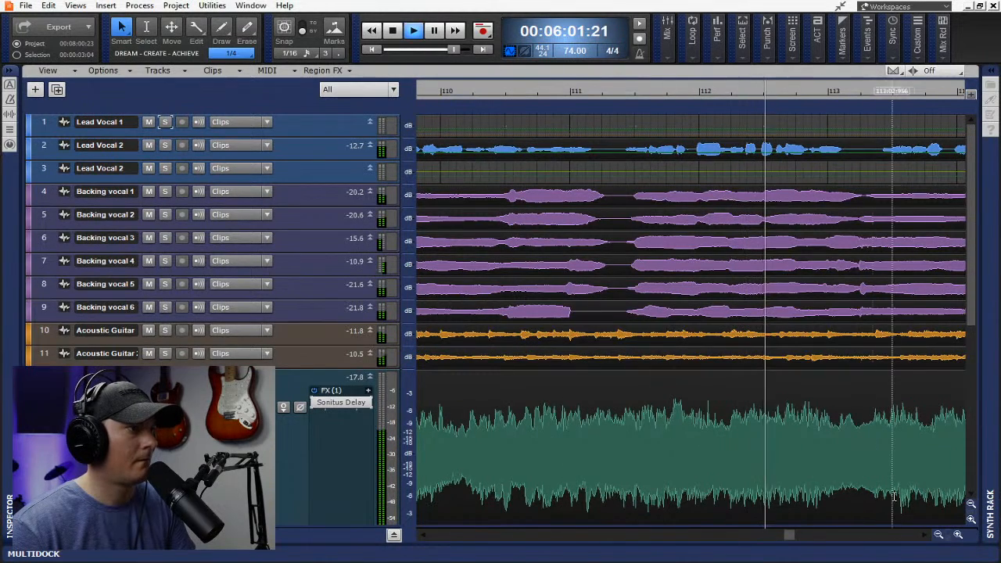
left_click(939, 534)
left_click(938, 534)
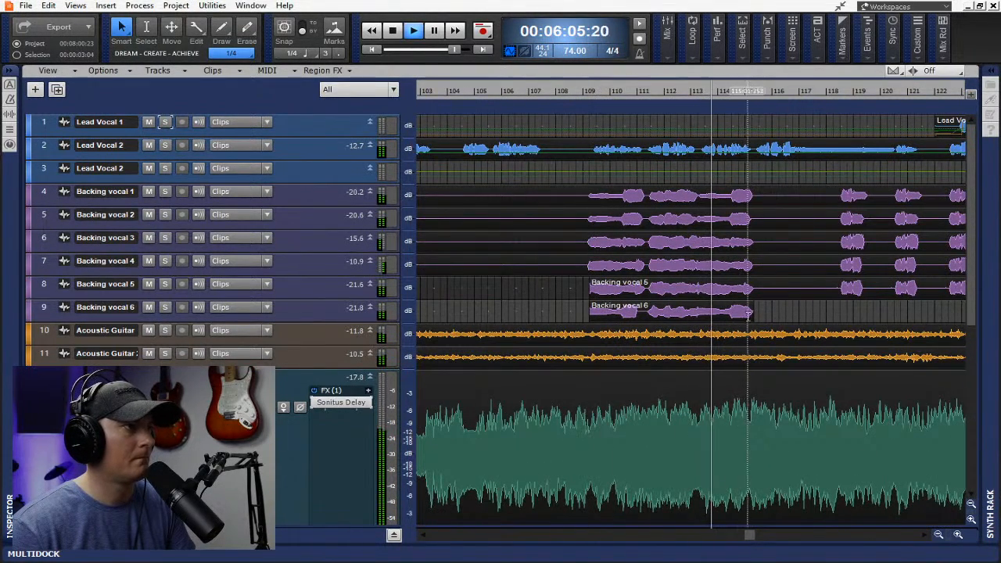
left_click_drag(320, 319, 321, 374)
left_click_drag(307, 297, 286, 352)
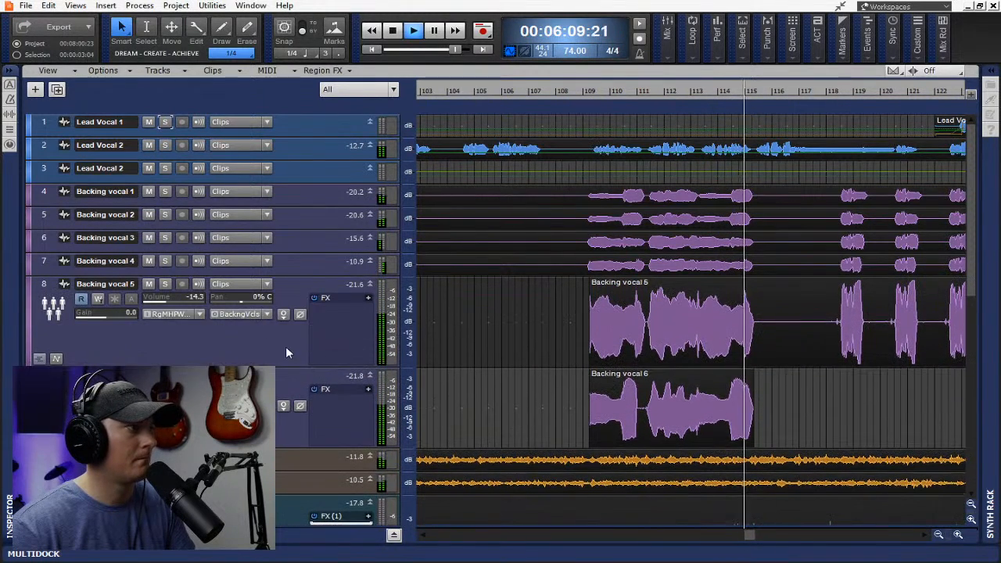
Lower Backing vocal 5's volume to -18.0 dB and replay from just before measure 109
left_click(45, 284)
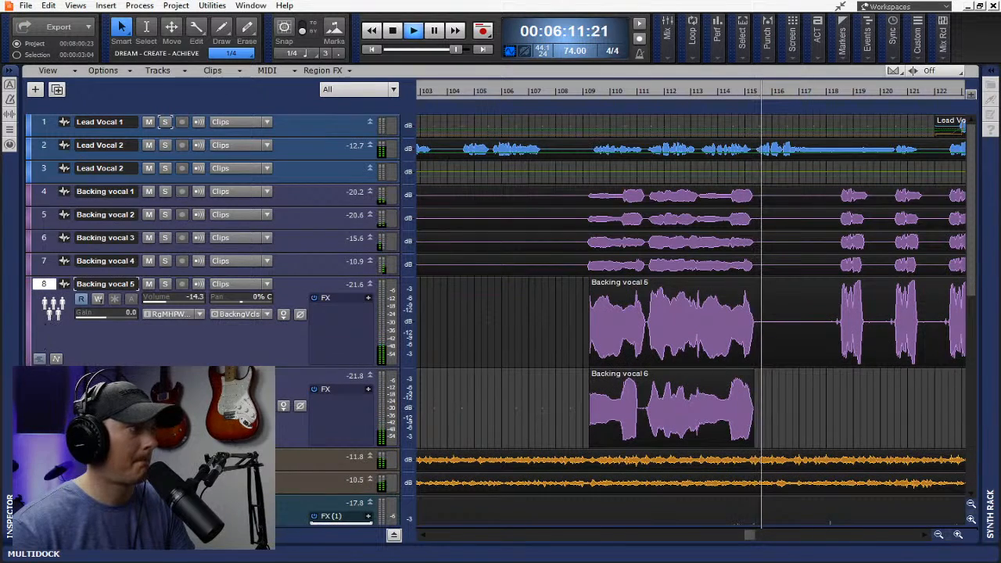
left_click_drag(161, 297, 153, 296)
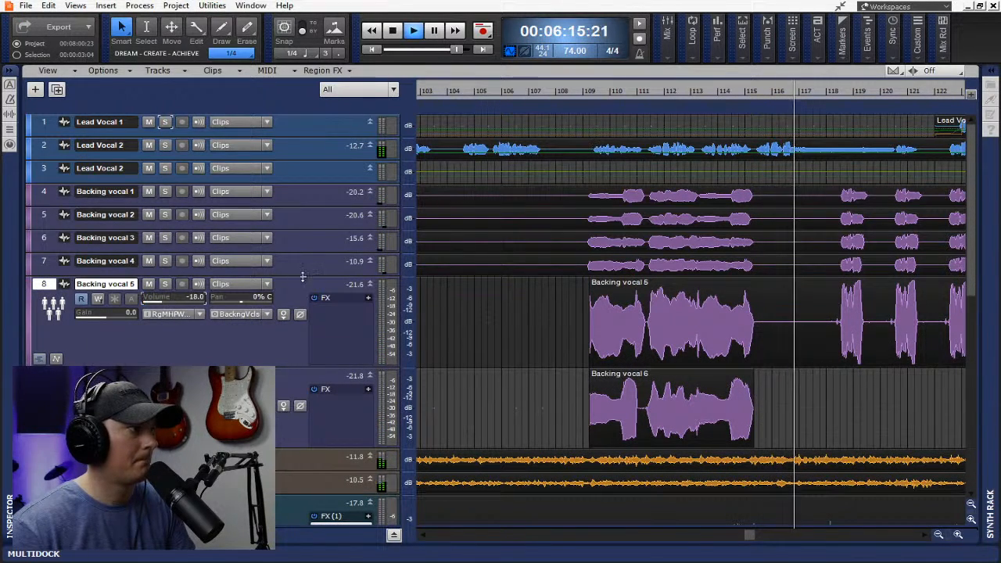
left_click(576, 92)
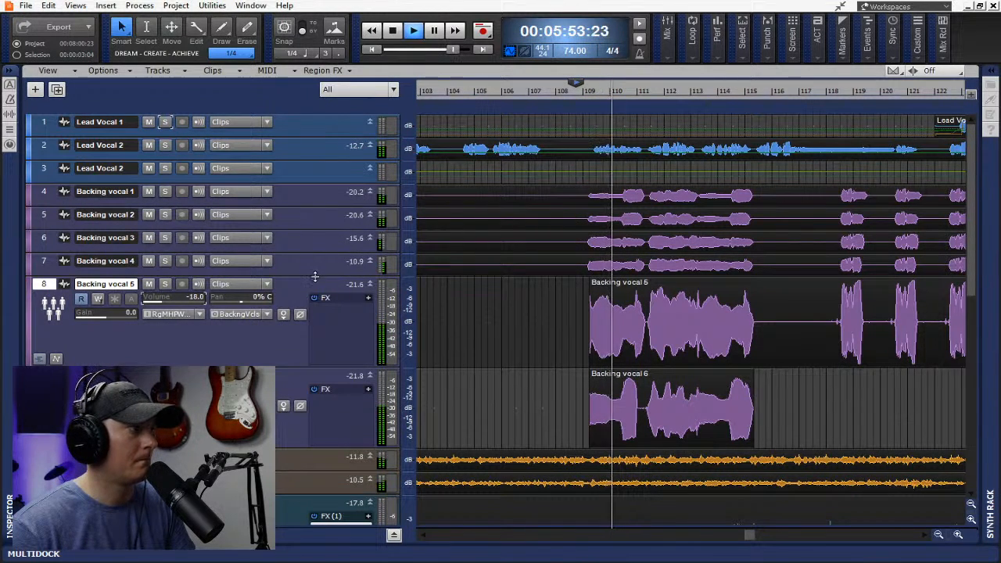
Lower Backing vocal 5's volume to -27.9 dB while the song plays, and stop playback
mouse_move(315, 276)
left_mouse_down()
mouse_move(317, 345)
mouse_move(313, 269)
left_mouse_up()
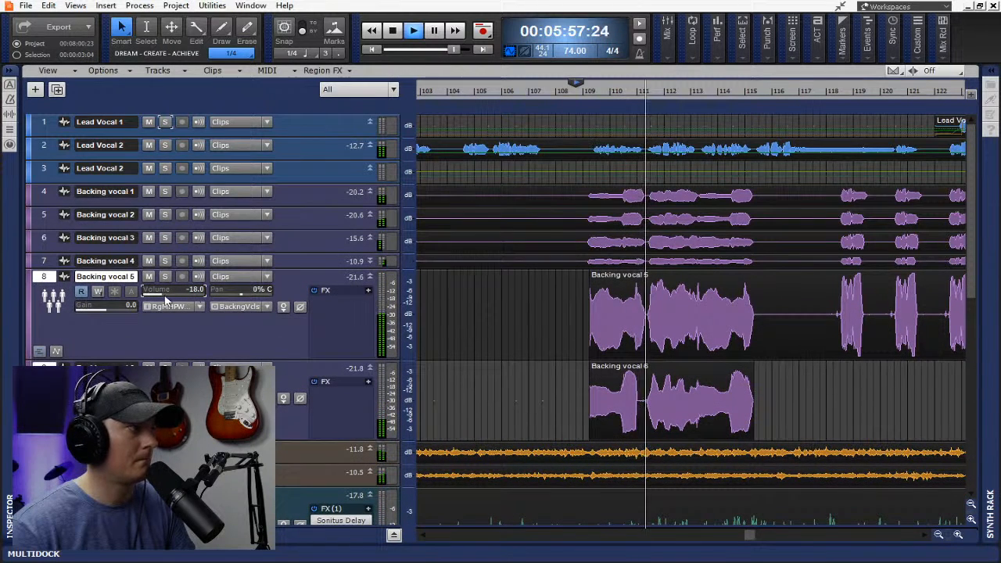
left_click_drag(162, 293, 152, 293)
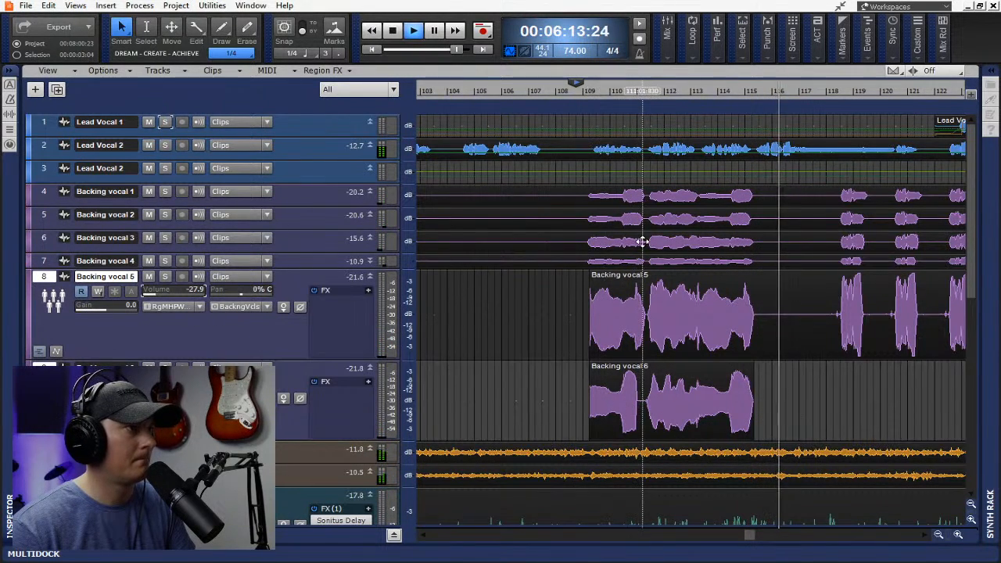
key("space")
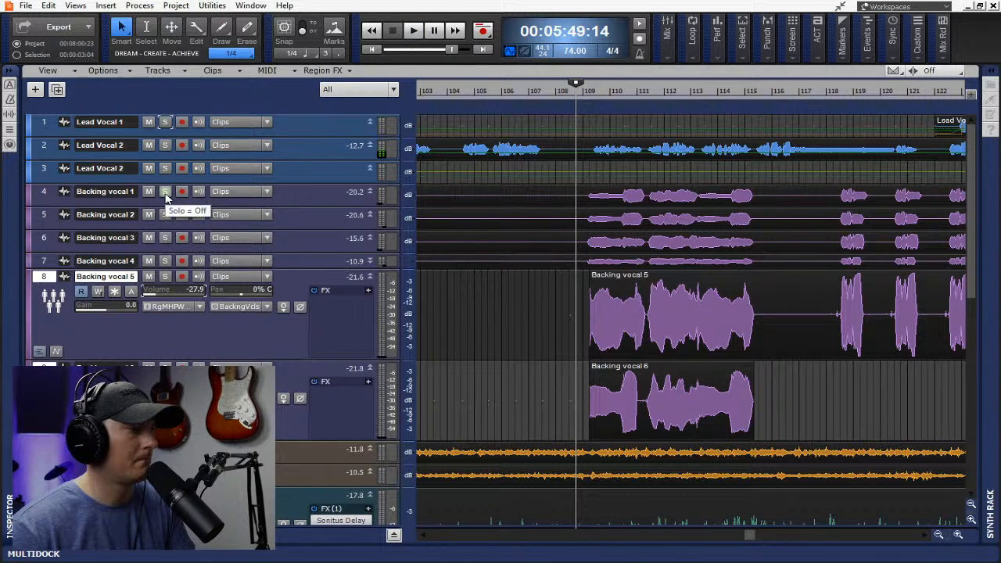
Audition all six backing vocals in solo, and narrow the solo to Backing vocal 5 and Backing vocal 6 during playback
left_click_drag(165, 192, 164, 301)
left_click_drag(166, 365, 165, 366)
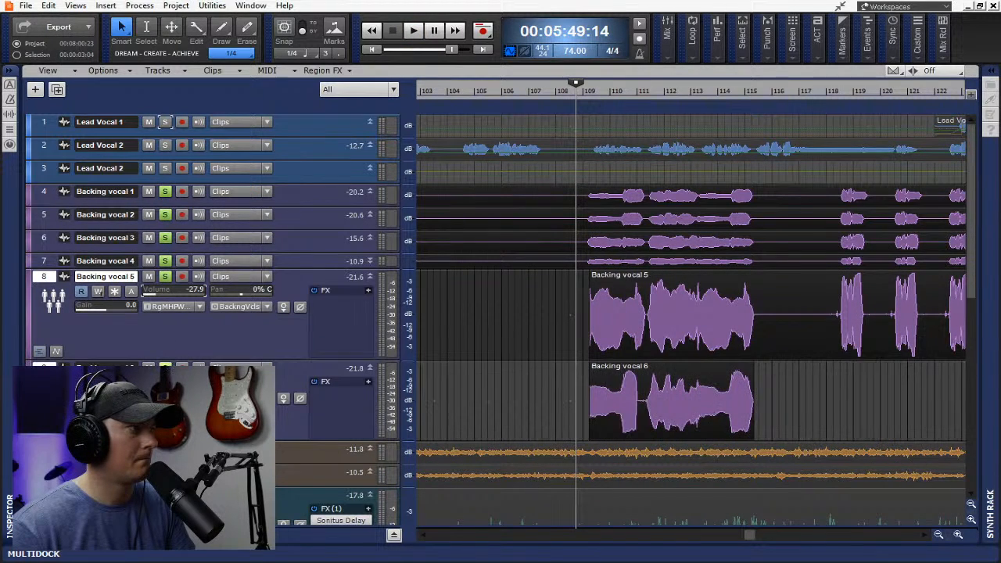
key("space")
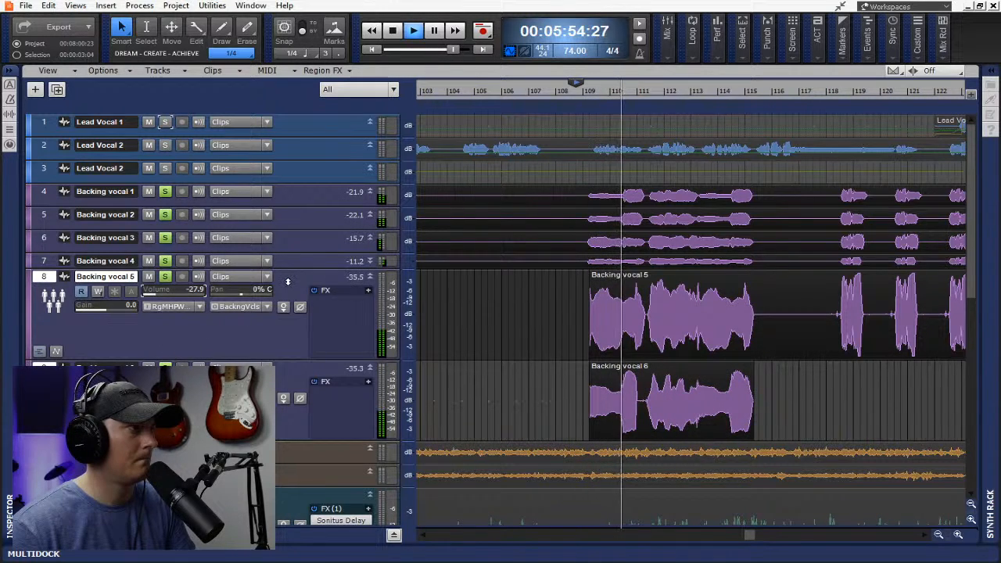
left_click(165, 214)
left_click(165, 238)
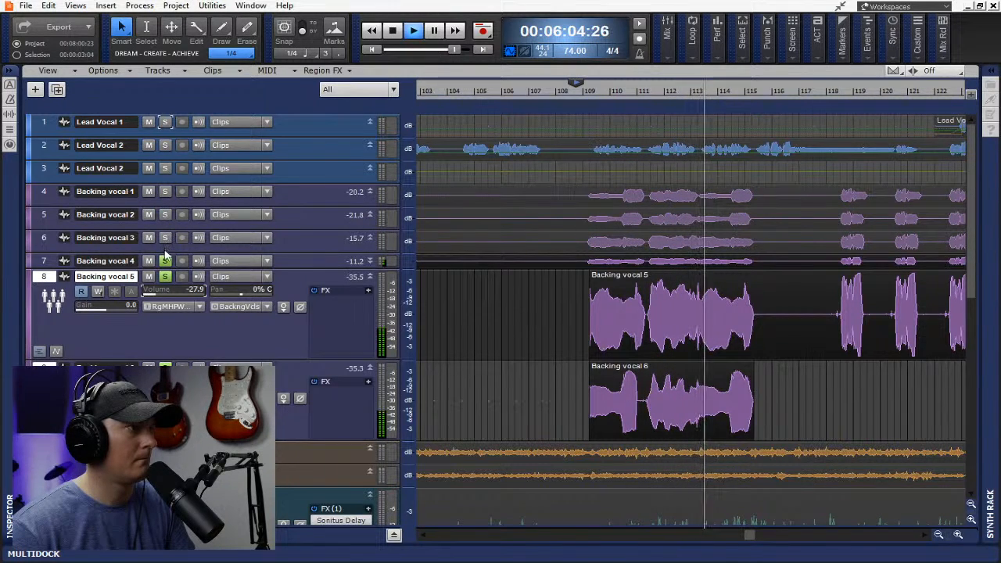
left_click(165, 261)
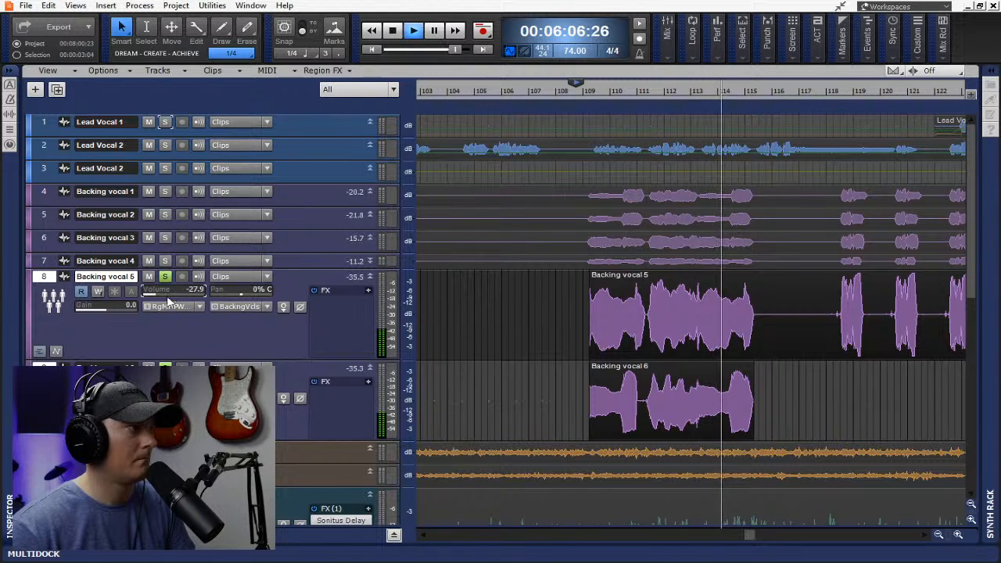
Raise Backing vocal 5's volume to -10.0 dB, enlarge the Backing vocal 4 track and turn off the remaining solos
mouse_move(160, 292)
left_mouse_down()
mouse_move(169, 292)
mouse_move(160, 296)
left_mouse_up()
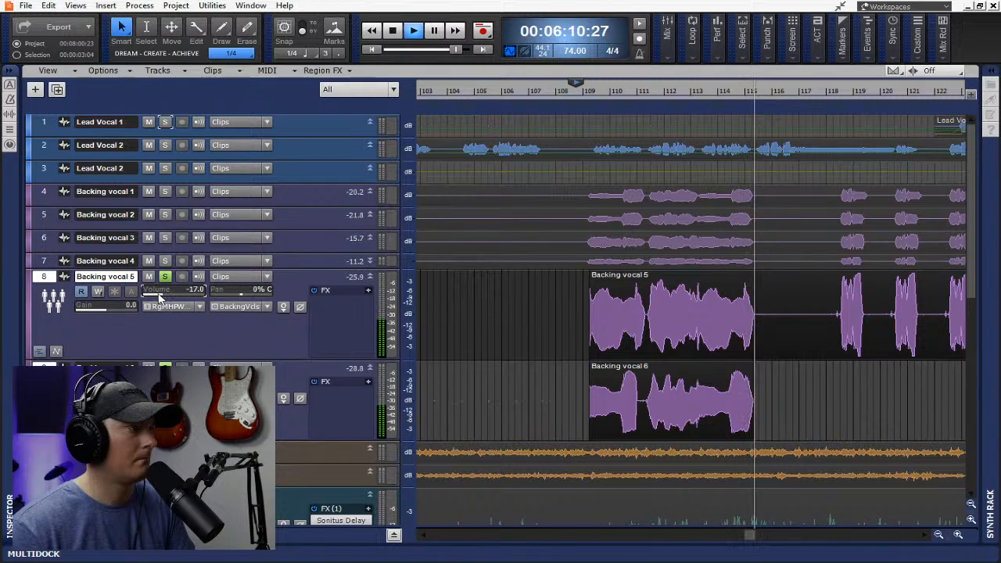
left_click_drag(300, 268, 299, 325)
left_click_drag(166, 348, 171, 349)
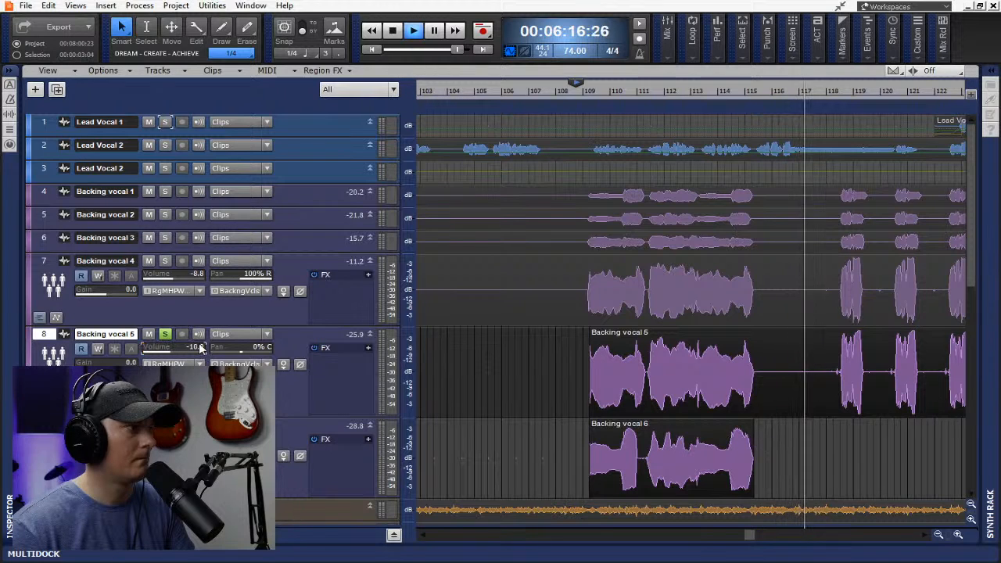
key("space")
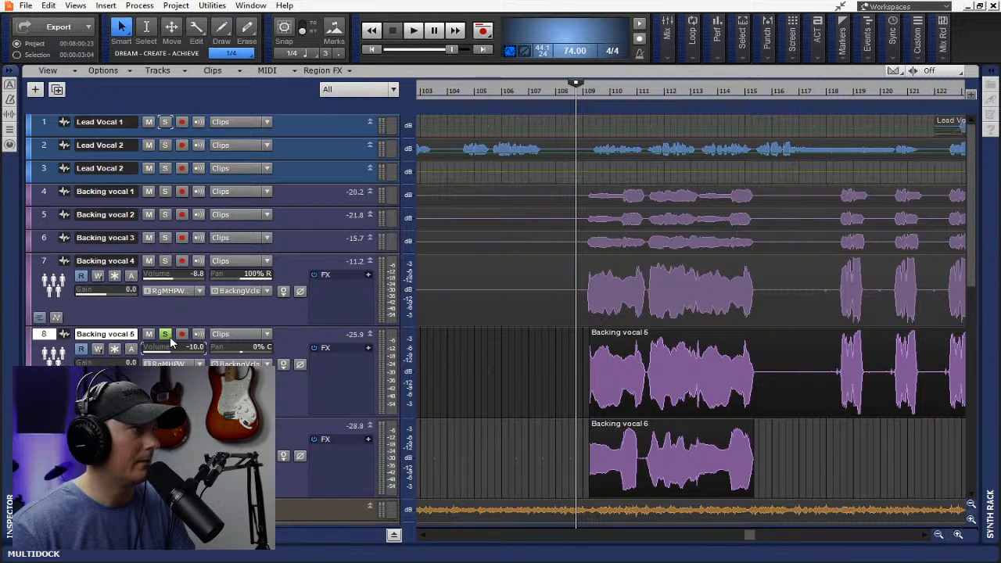
left_click(165, 334)
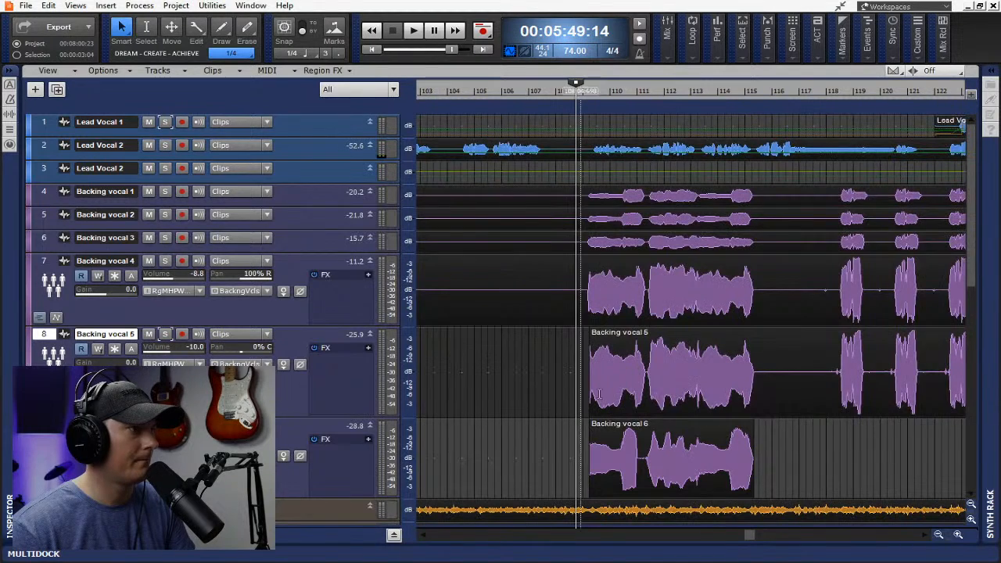
Apply the 6dB Cut gain effect to the measure 109–115 phrase on Backing vocals 1 to 6 and play it back
left_click(736, 409)
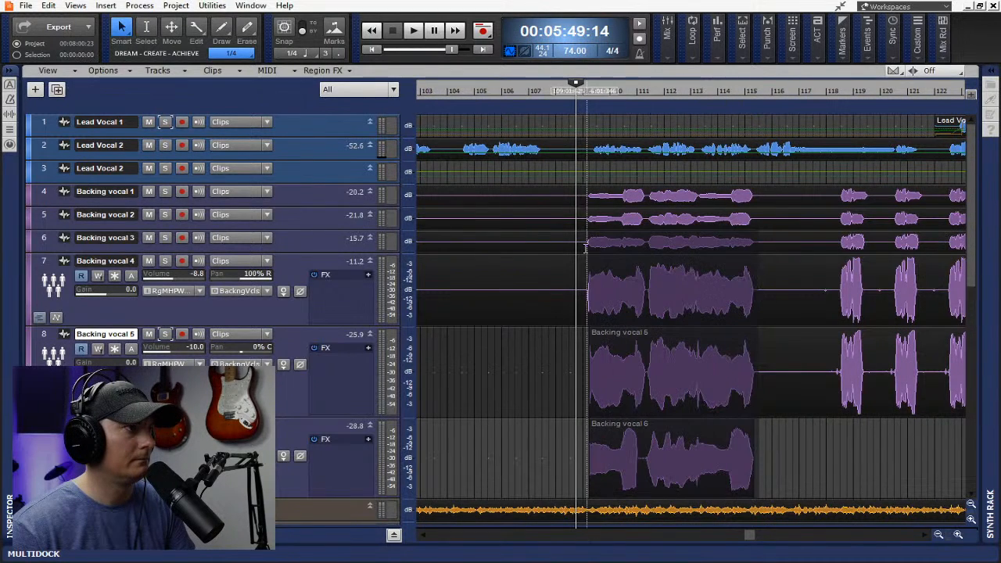
left_click_drag(580, 199, 580, 196)
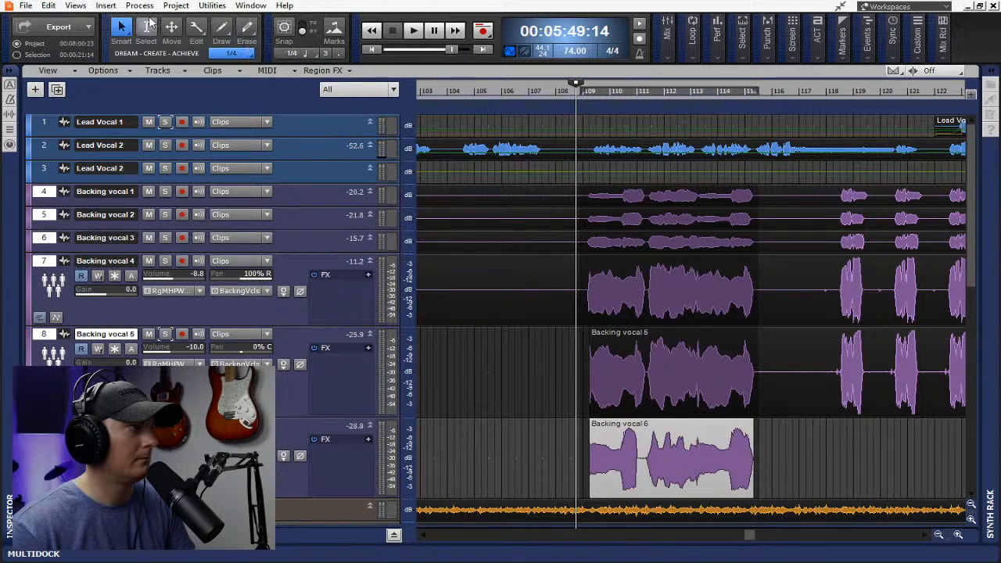
left_click(139, 6)
mouse_move(187, 19)
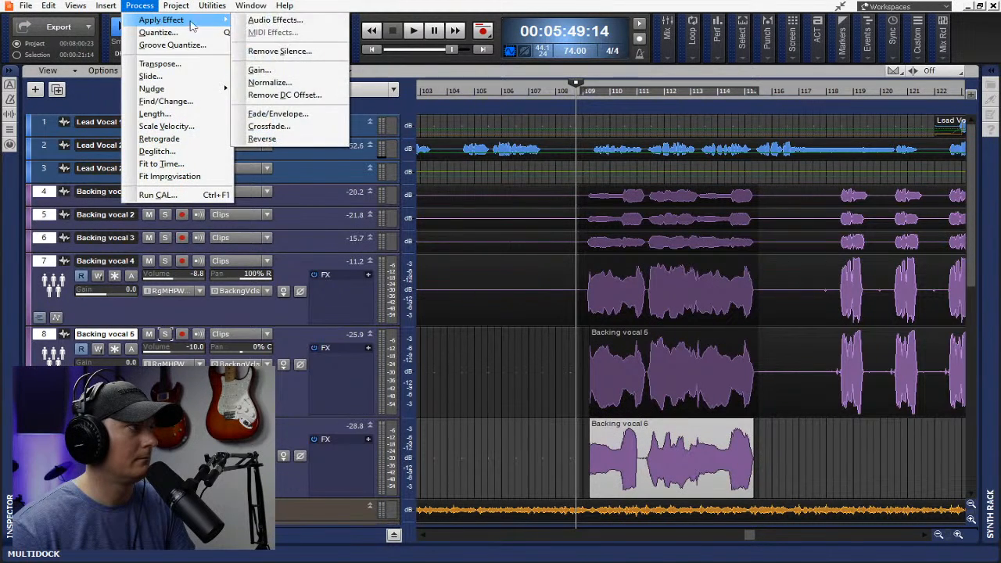
left_click(258, 71)
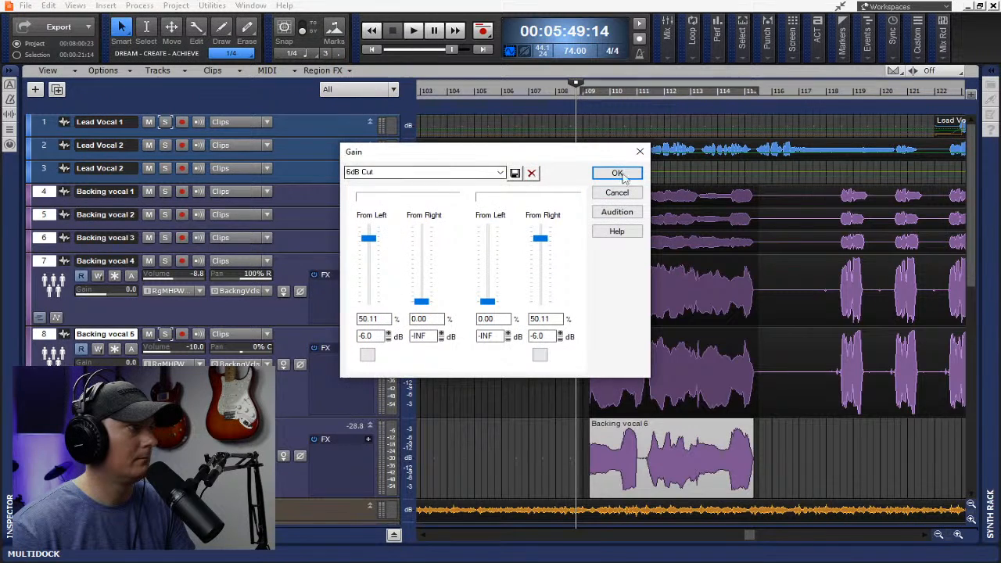
left_click(622, 175)
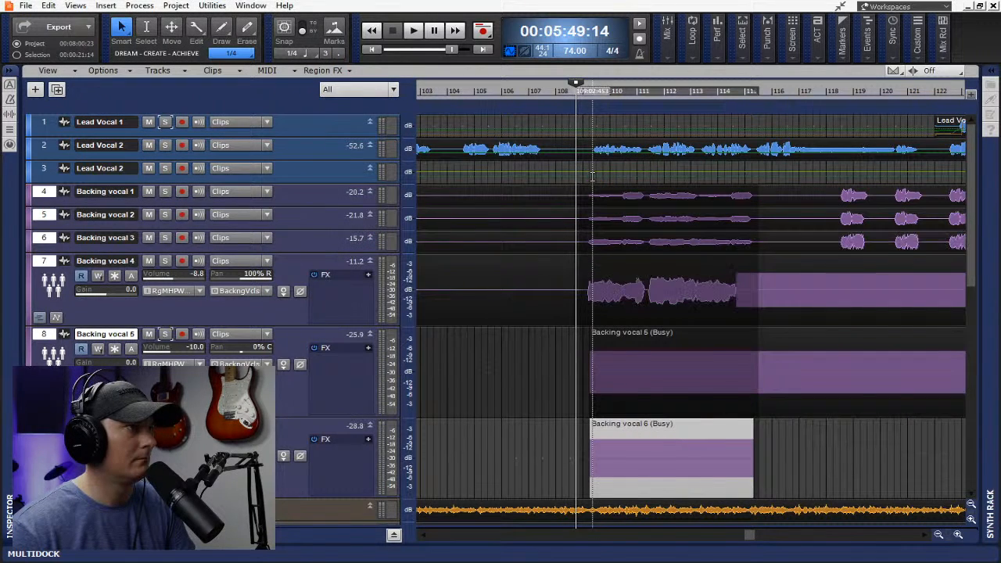
key("space")
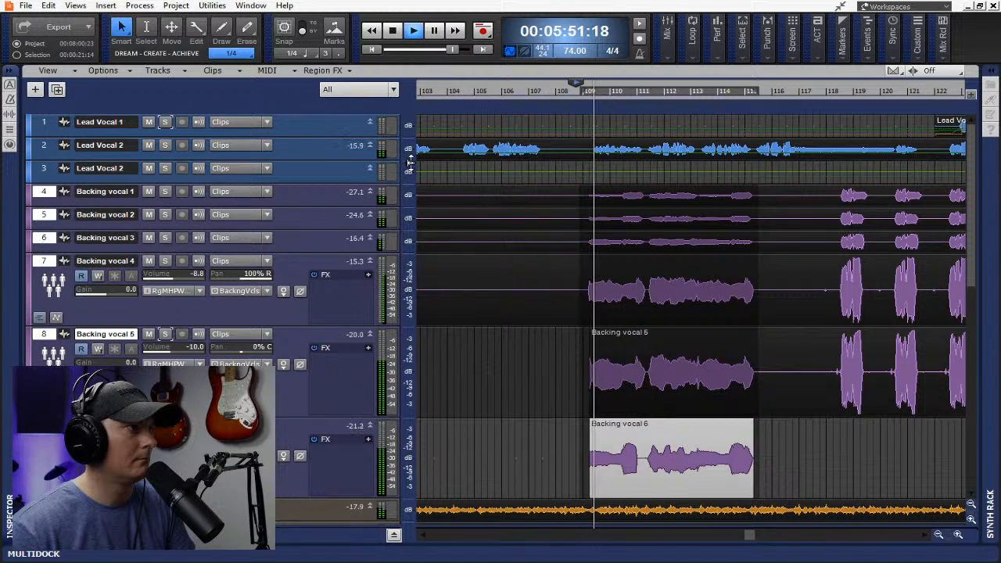
left_click(798, 449)
key("space")
key("space")
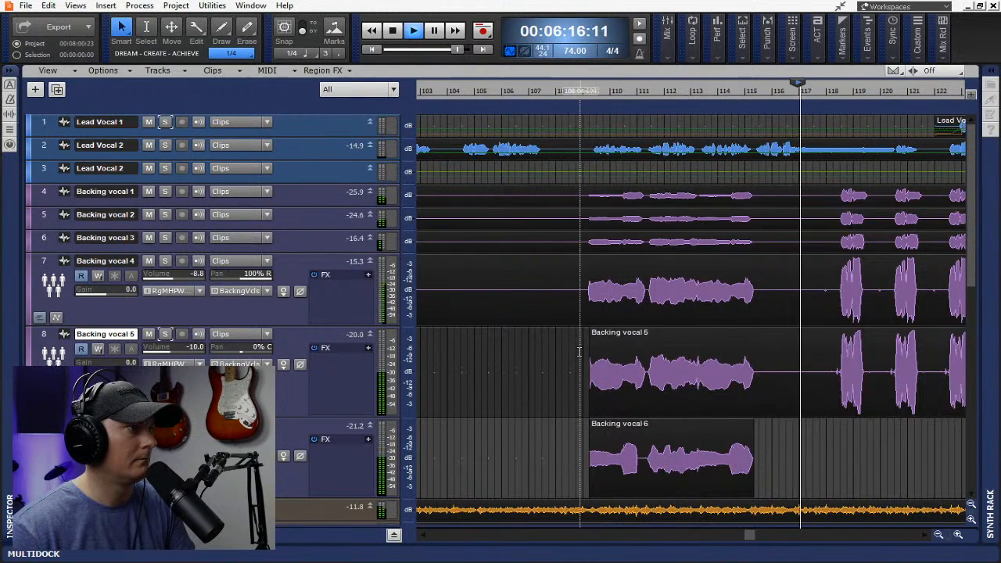
key("space")
left_click_drag(585, 287, 615, 304)
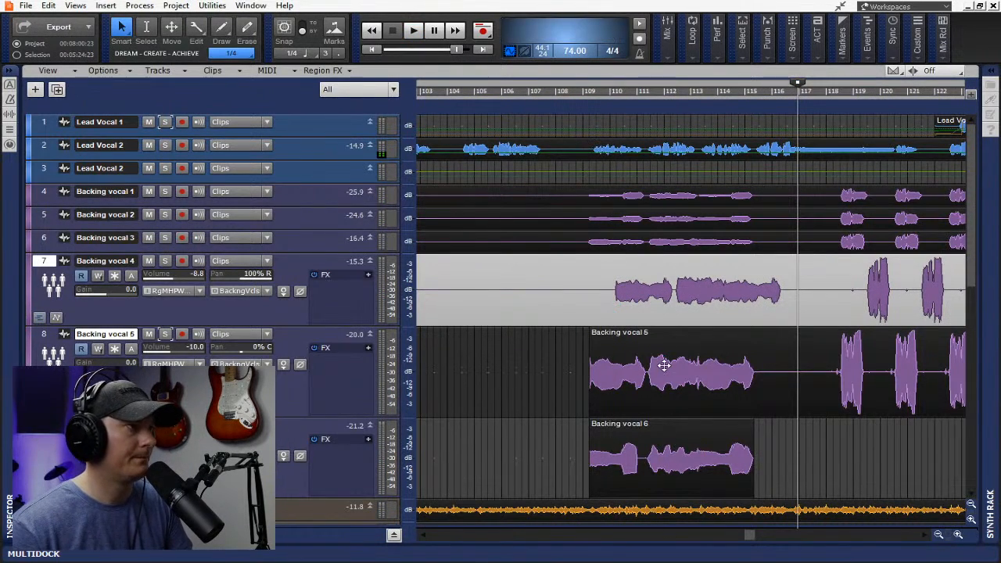
key("ctrl+z")
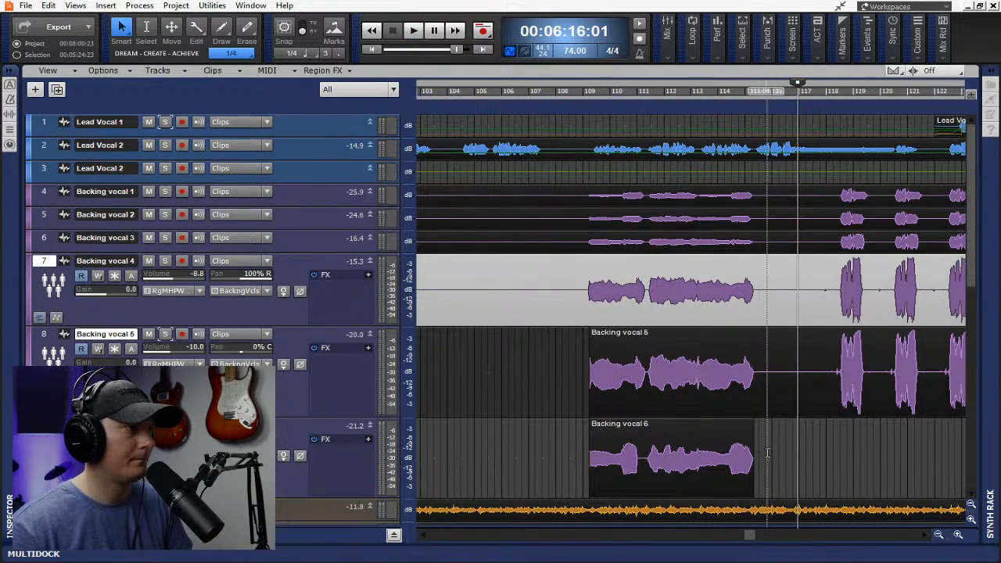
Apply another 6dB Cut to the measure 109–115 phrase on Backing vocals 4 to 6 and replay from about measure 108
left_click(768, 462)
left_click_drag(762, 460, 581, 312)
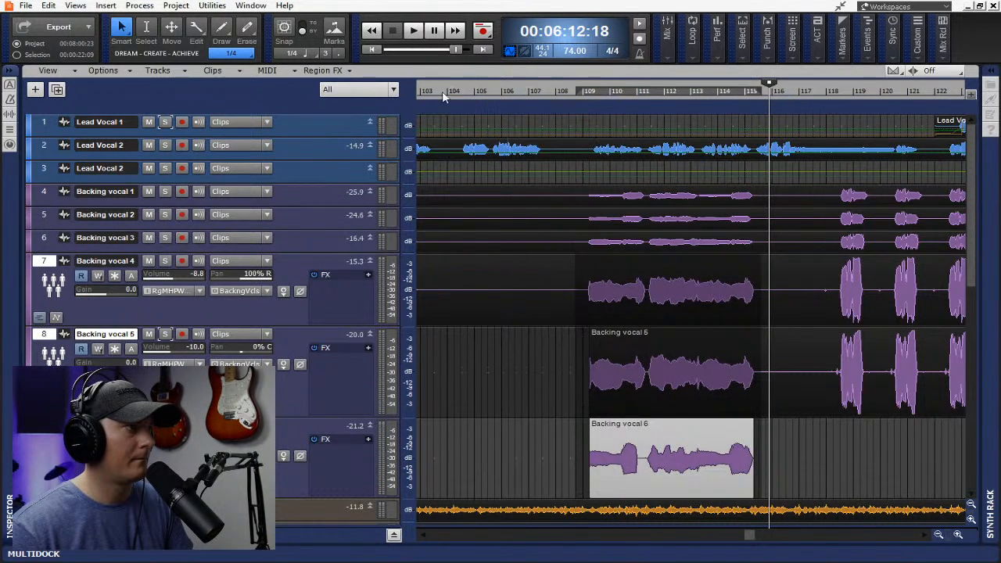
left_click(140, 6)
mouse_move(204, 26)
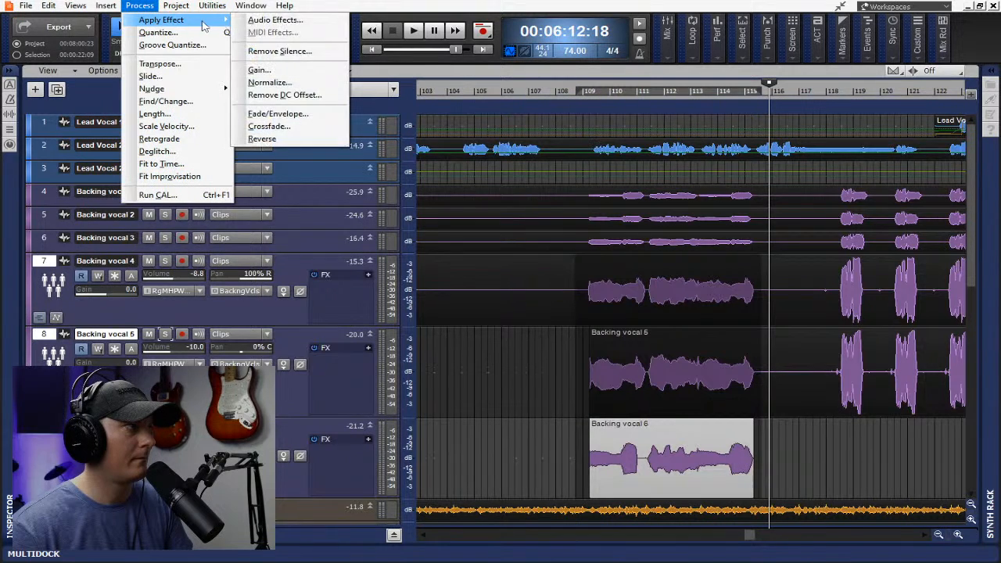
left_click(256, 71)
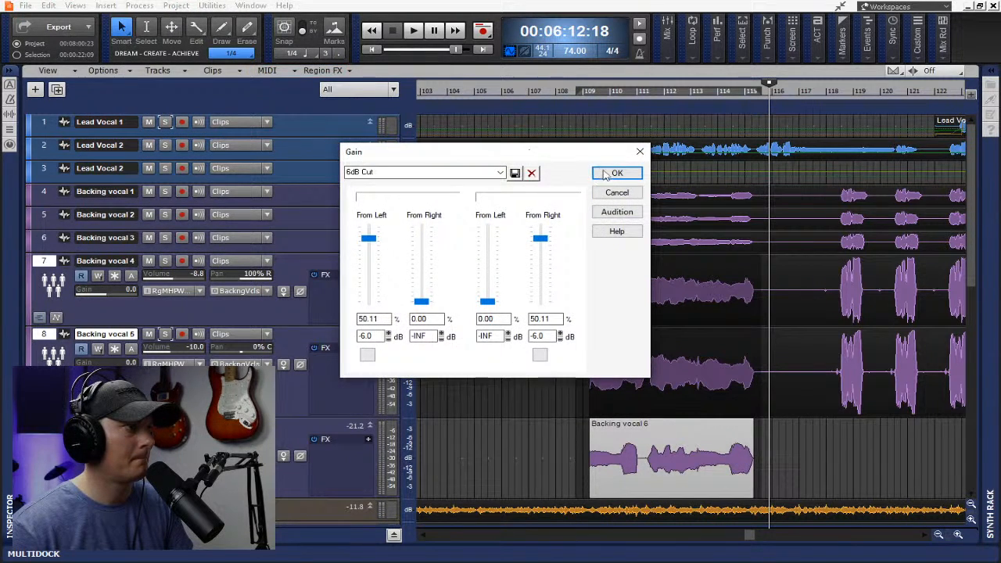
left_click(614, 174)
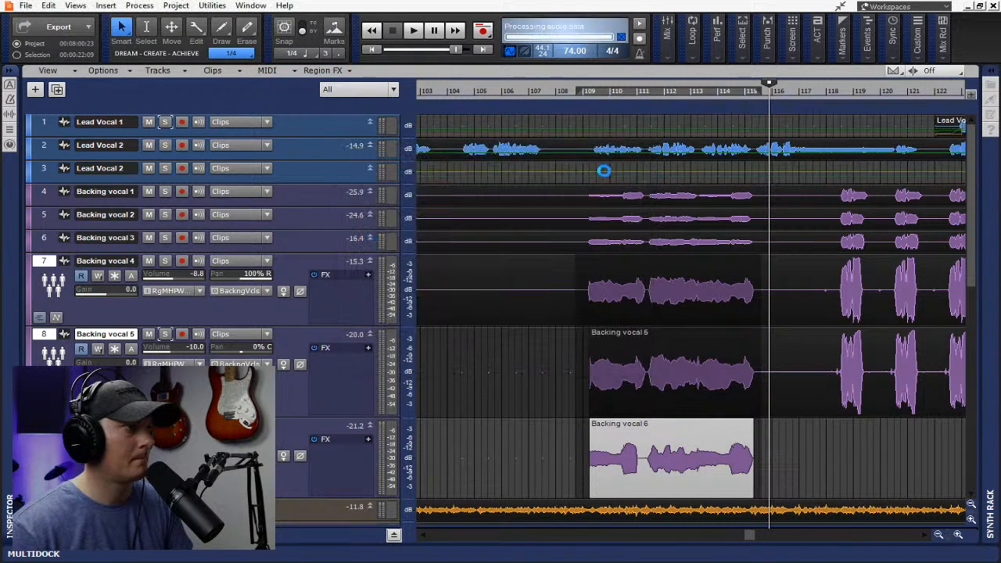
left_click(555, 100)
key("space")
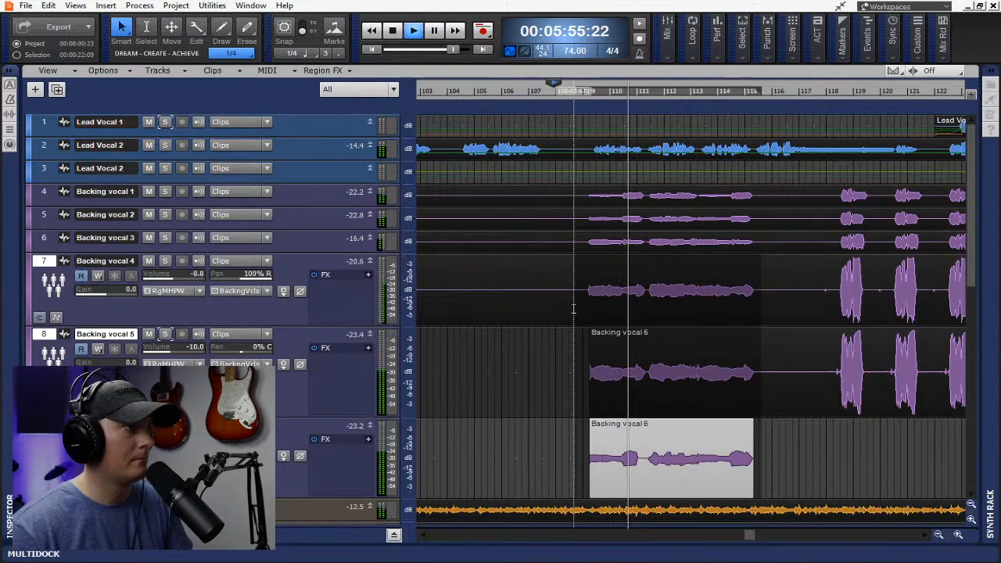
Enlarge the first Lead Vocal 2 track to expose its reverb sends, and stop playback
left_click_drag(334, 160, 348, 207)
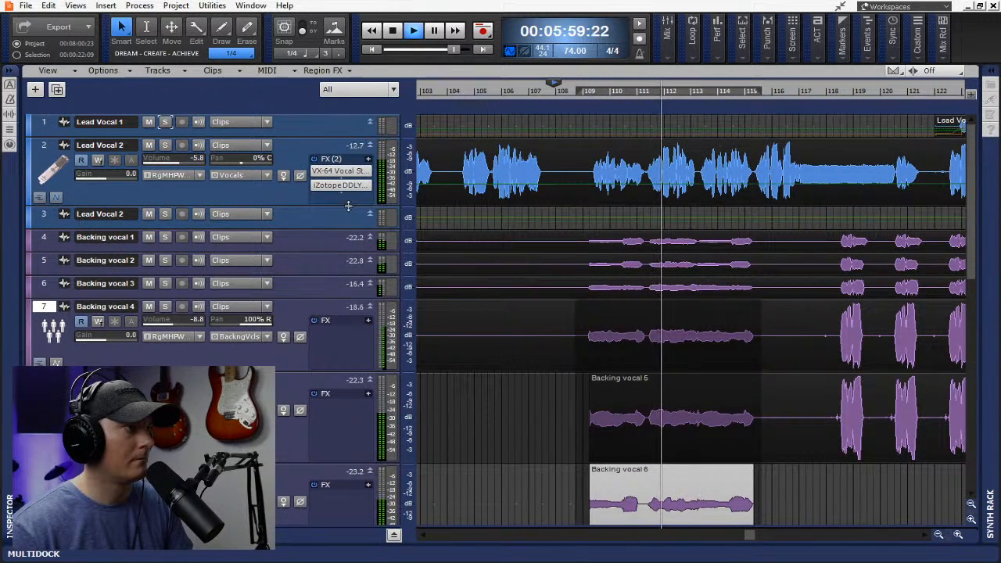
key("space")
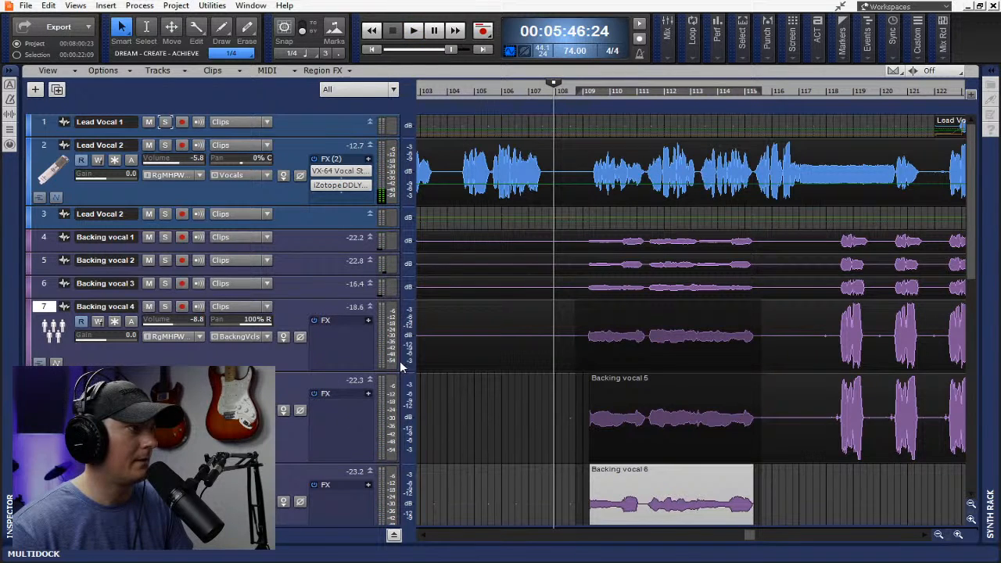
scroll(400, 360, "down", 5)
scroll(398, 420, "up", 5)
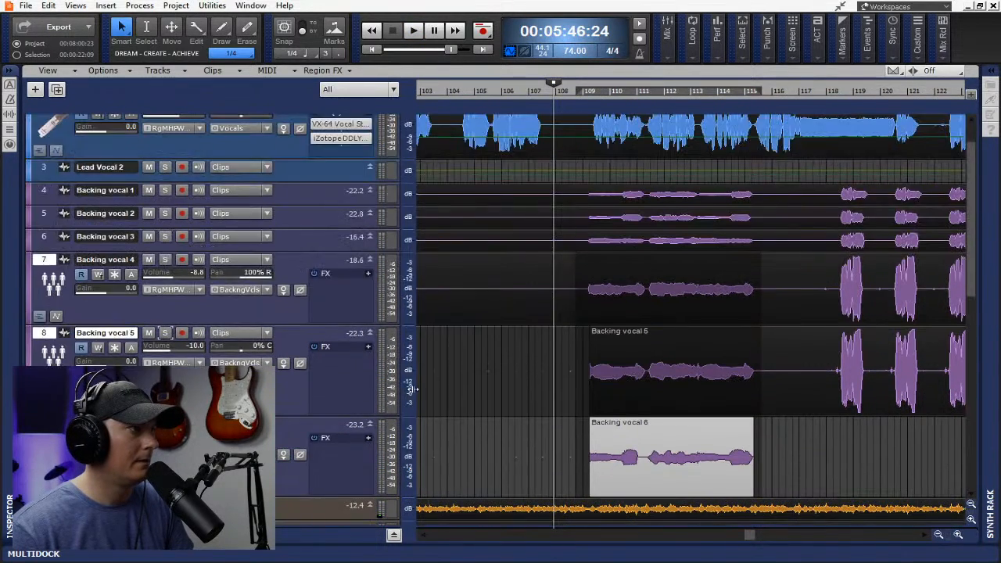
double_click(297, 203)
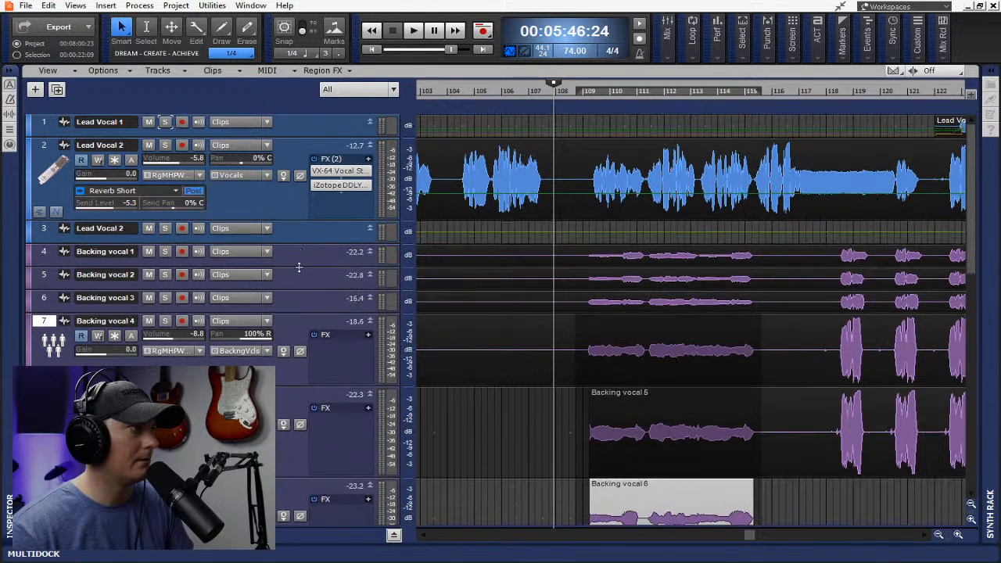
Add a send from Lead Vocal 2 to the Satty bus, set its send level to -7.1 dB and start playback
right_click(241, 333)
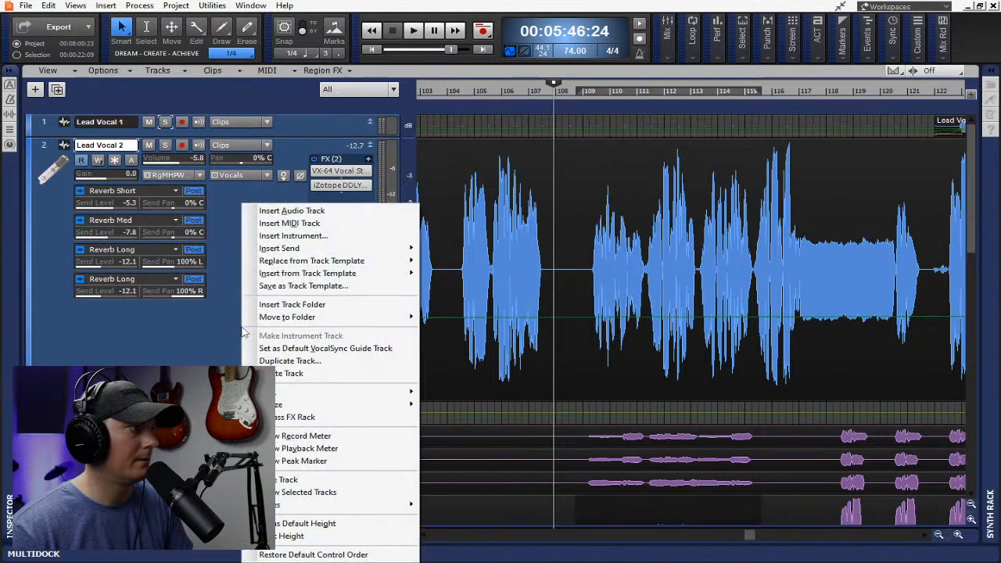
mouse_move(313, 248)
left_click(444, 336)
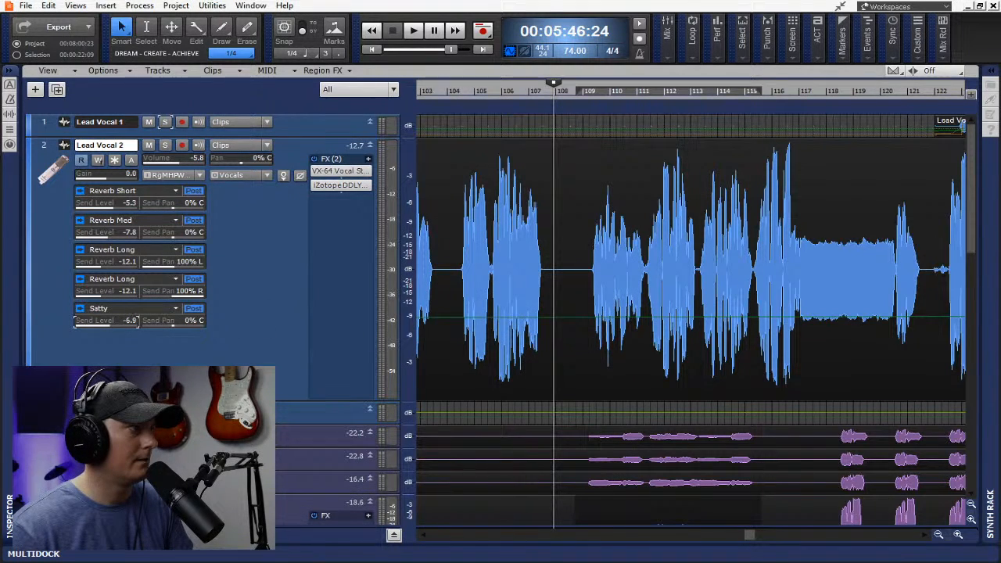
key("space")
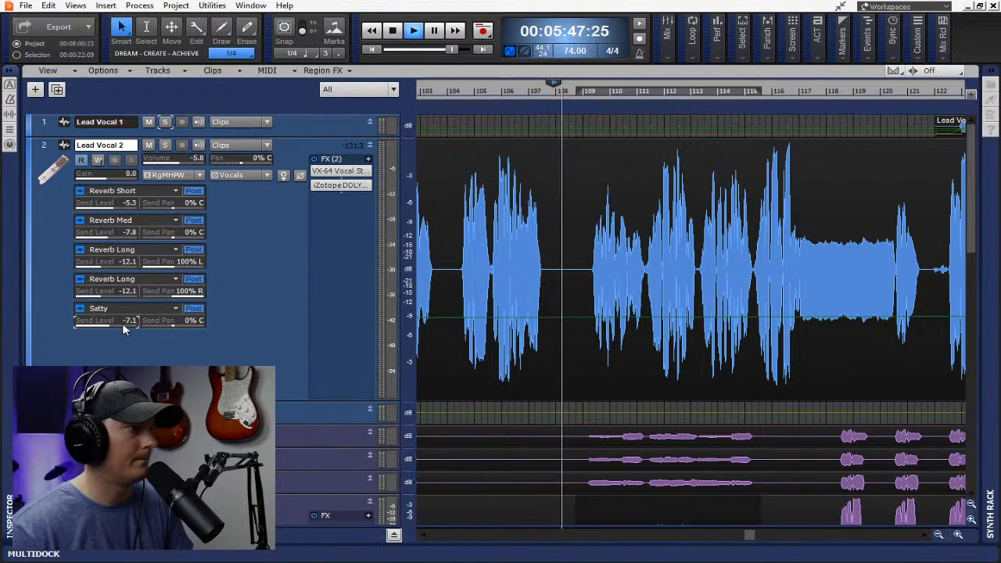
scroll(305, 359, "down", 2)
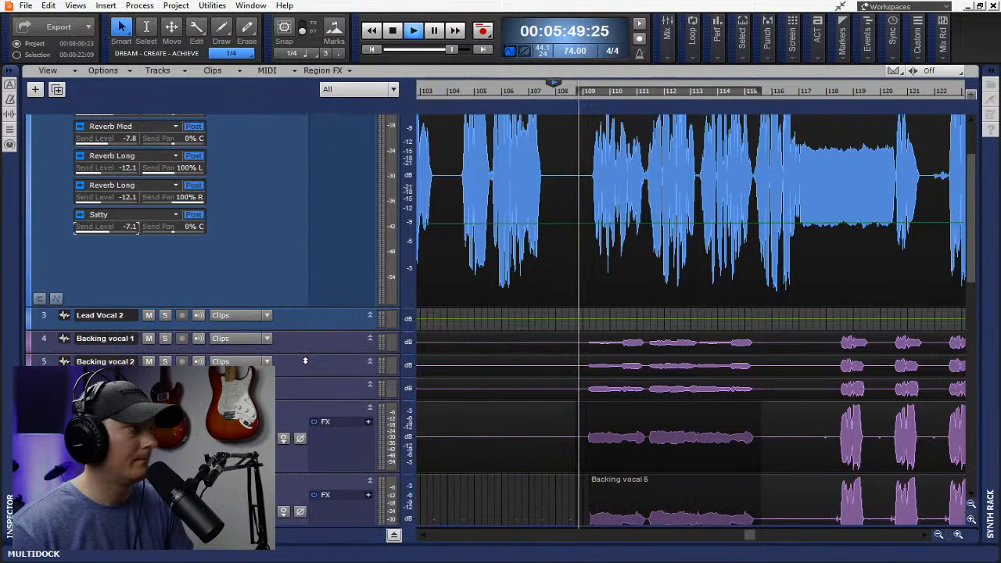
scroll(305, 360, "down", 3)
scroll(305, 361, "up", 3)
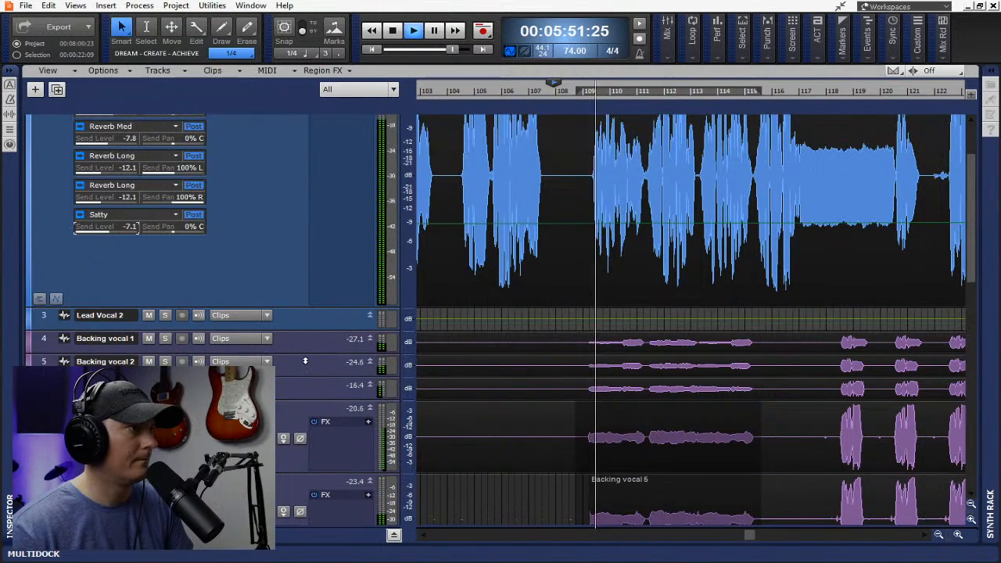
scroll(280, 247, "up", 3)
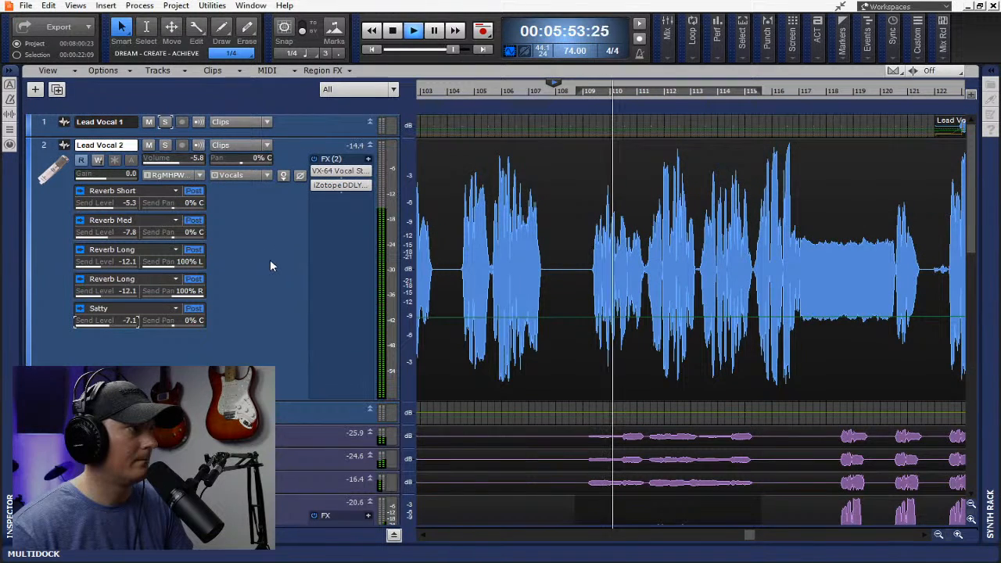
Stop playback, reveal Lead Guitar 1's automation lane and enlarge the volume lane
scroll(280, 269, "down", 4)
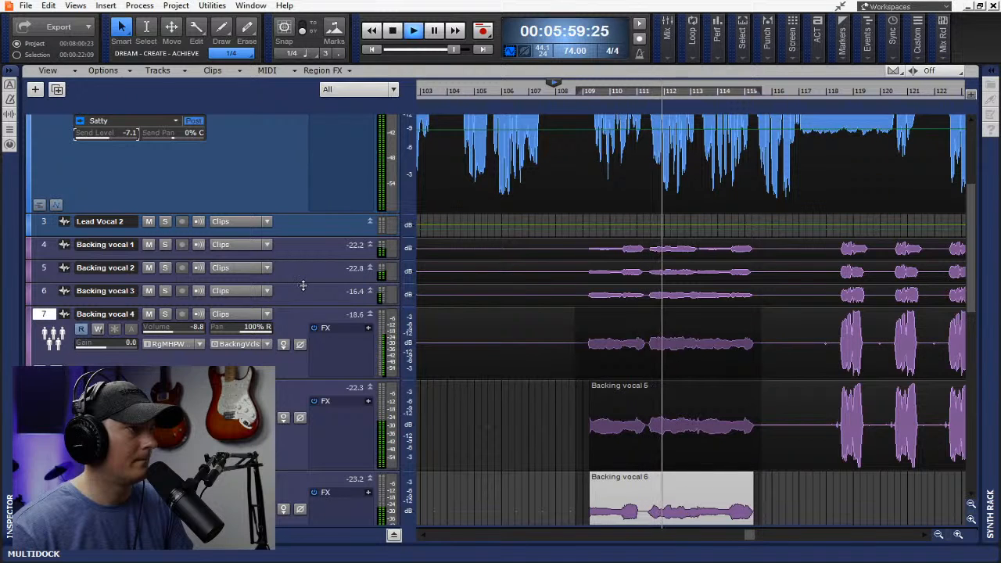
scroll(302, 285, "down", 5)
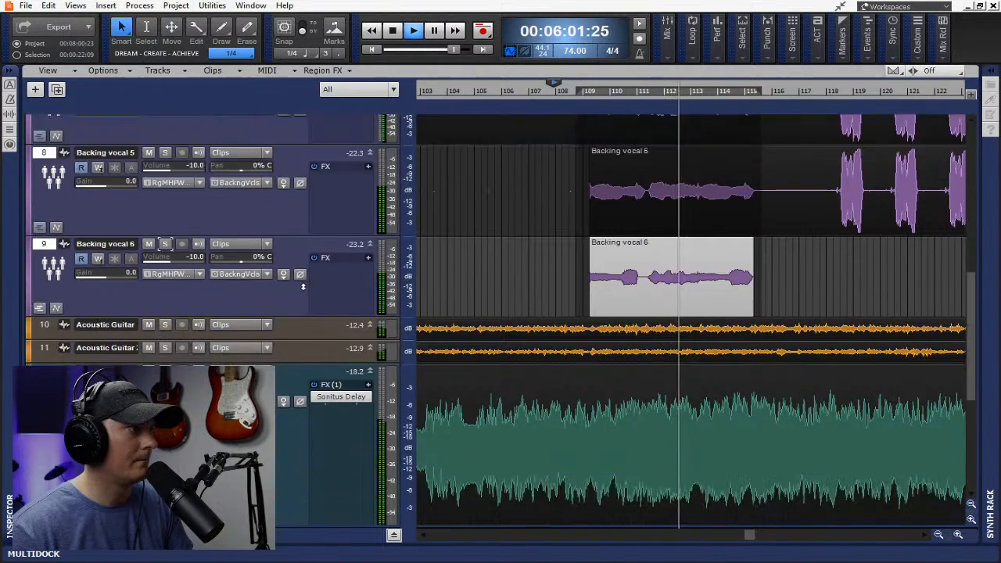
scroll(303, 286, "down", 1)
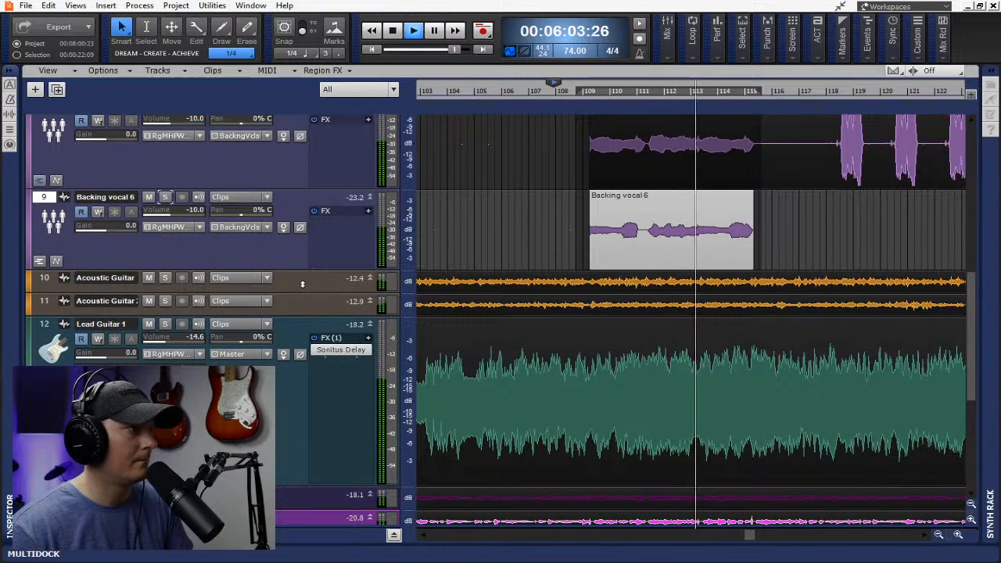
key("space")
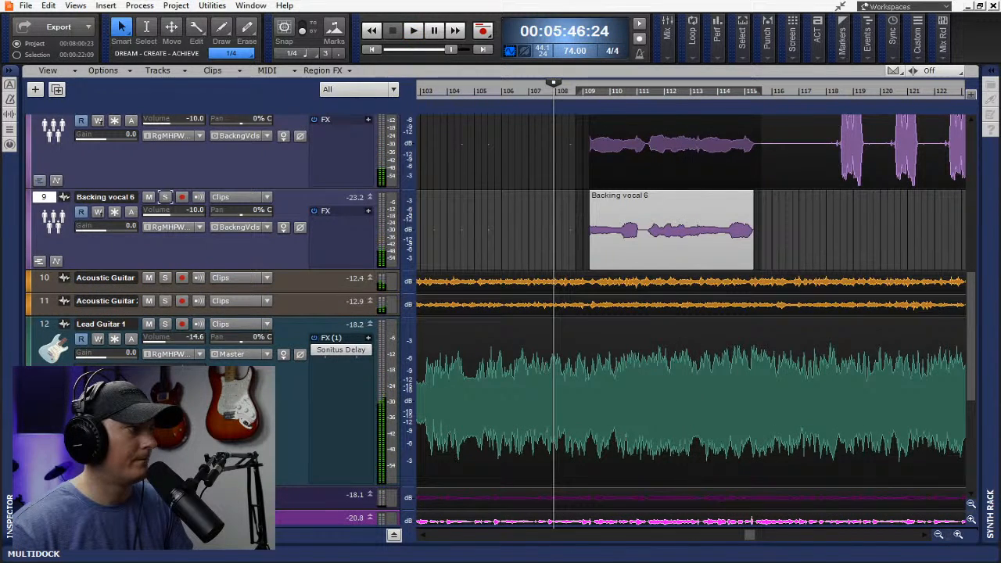
left_click(57, 478)
scroll(288, 402, "down", 4)
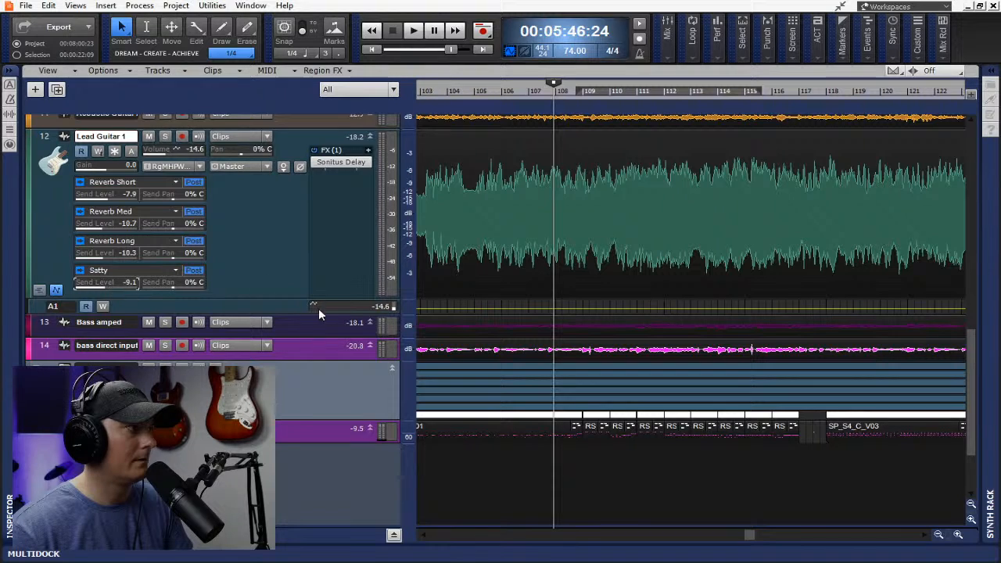
left_click_drag(288, 313, 299, 422)
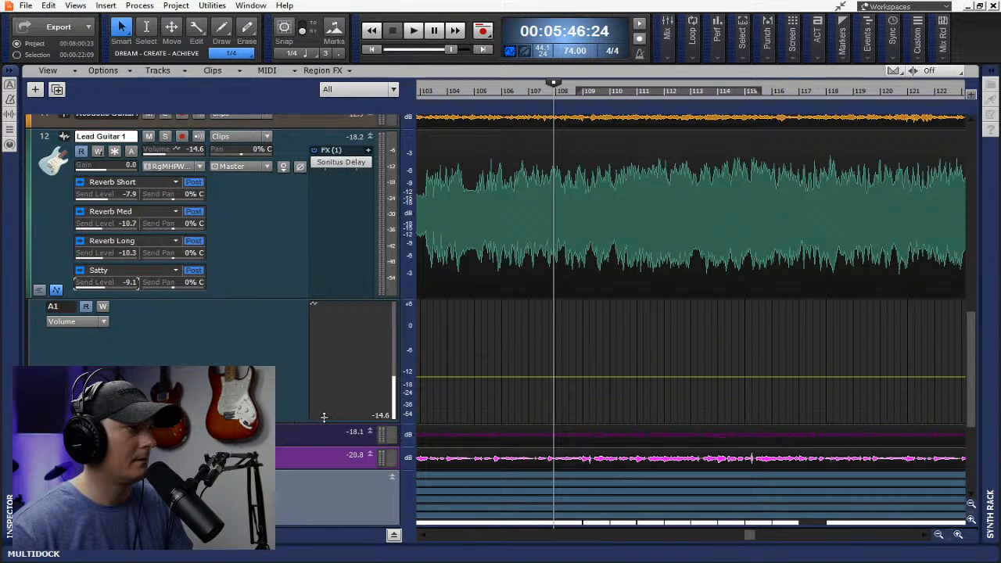
During playback, add Lead Guitar 1 volume nodes at both ends of the measure 109–115 backing vocal phrase and just outside them
key("space")
left_click(939, 536)
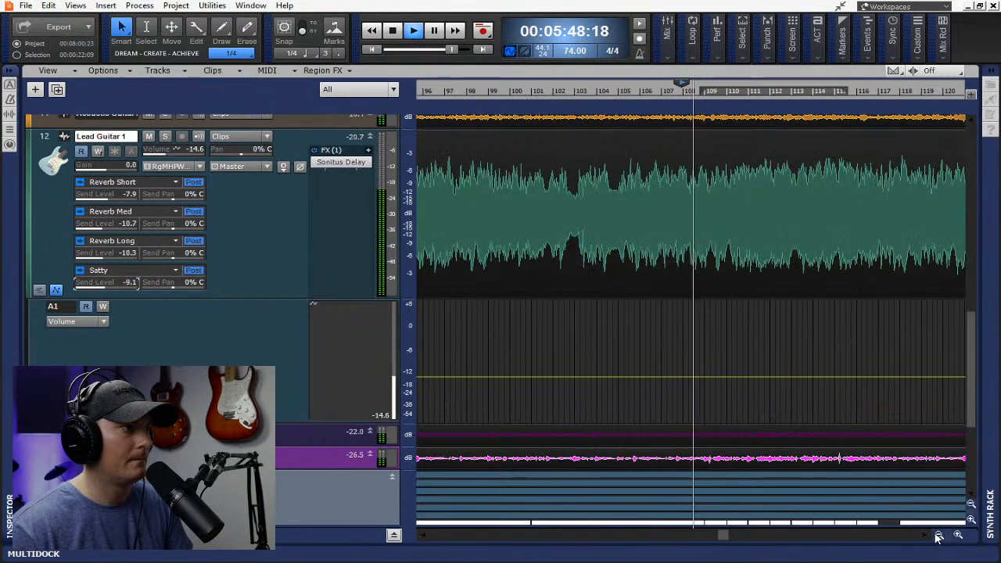
left_click(939, 535)
scroll(561, 344, "up", 3)
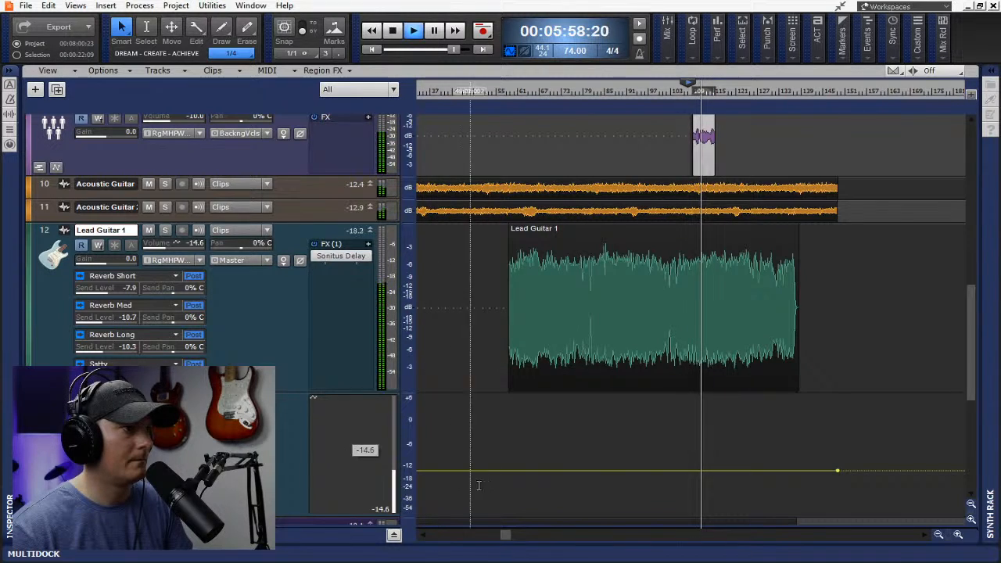
left_click(960, 534)
left_click(960, 534)
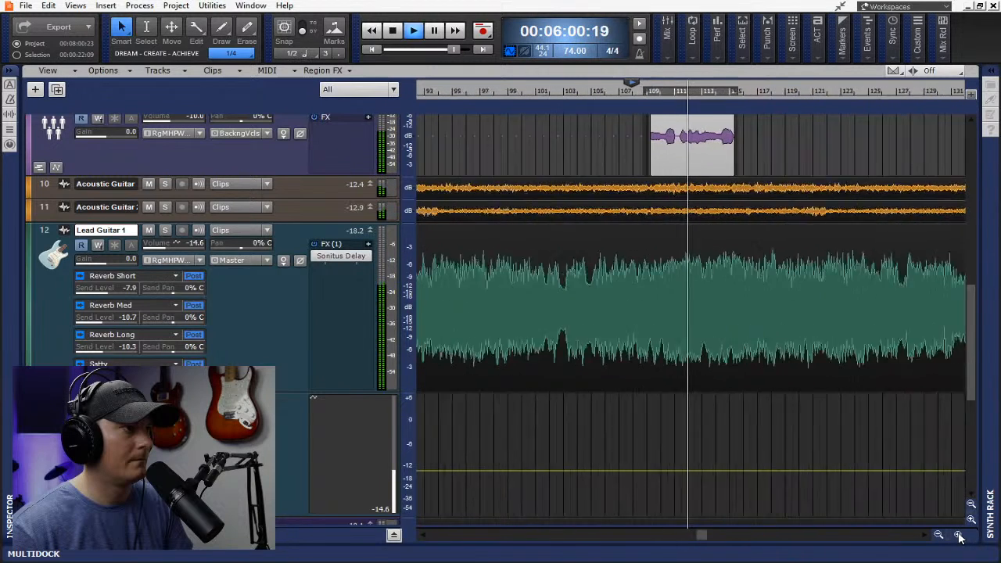
left_click(960, 535)
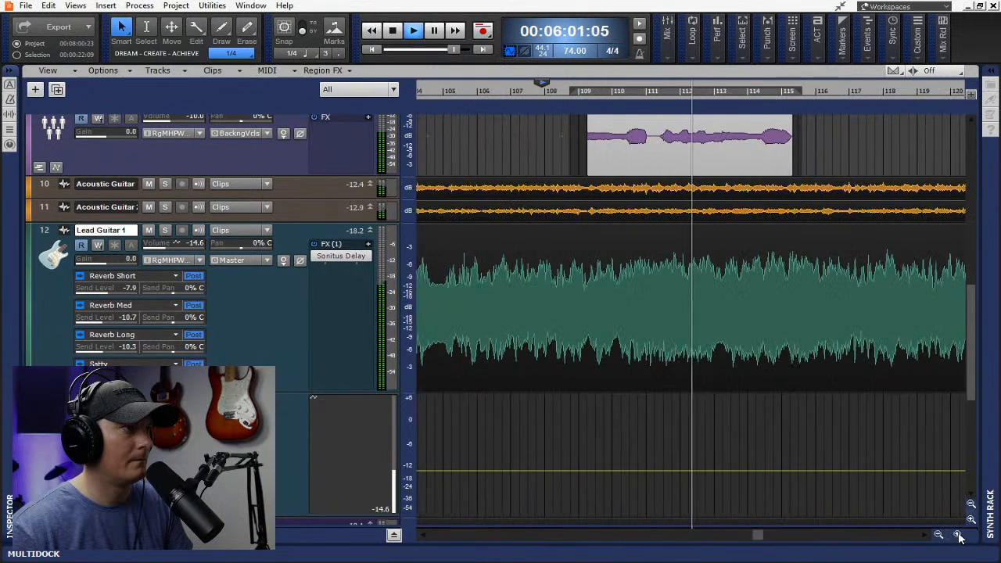
left_click(588, 470)
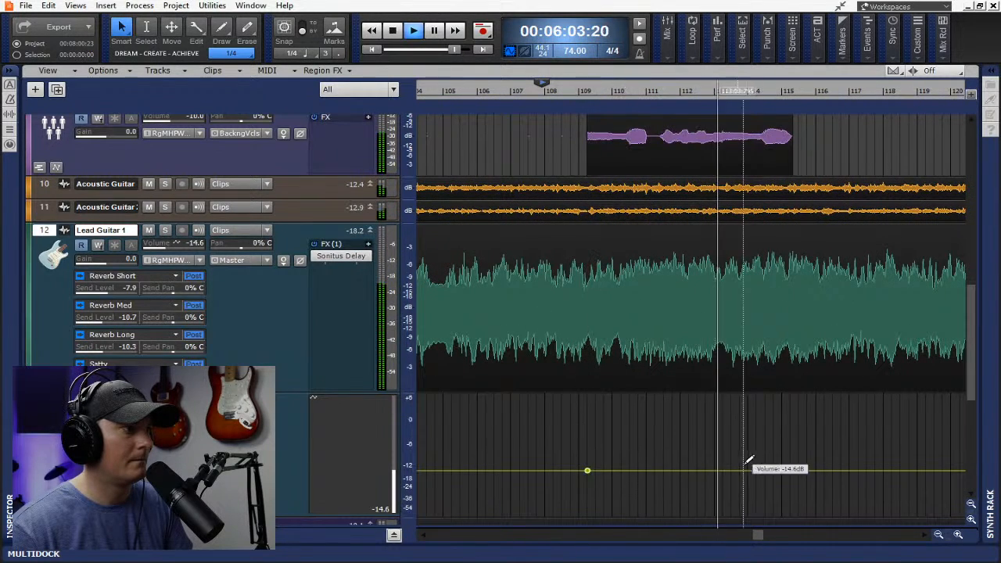
left_click(793, 470)
left_click(817, 470)
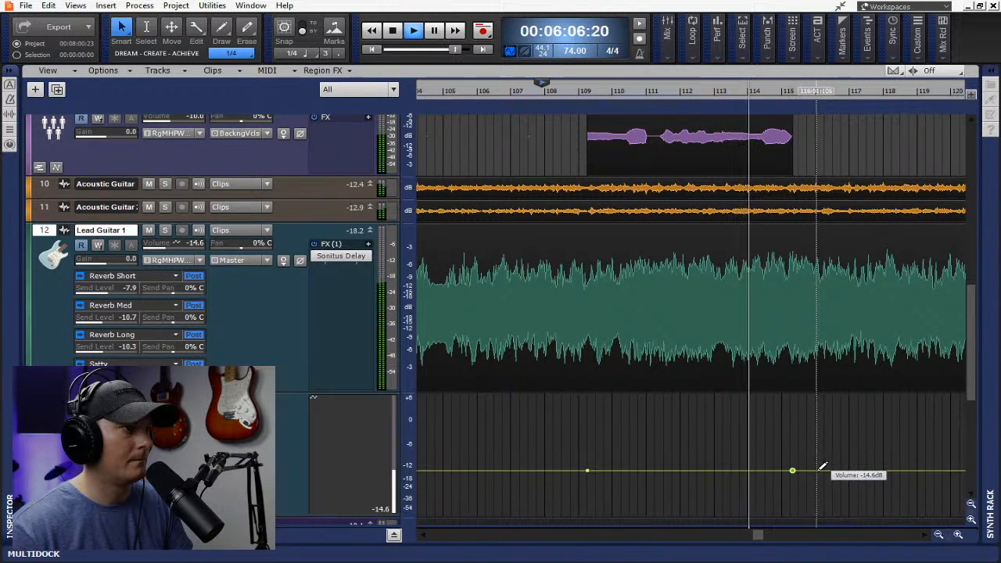
left_click(558, 470)
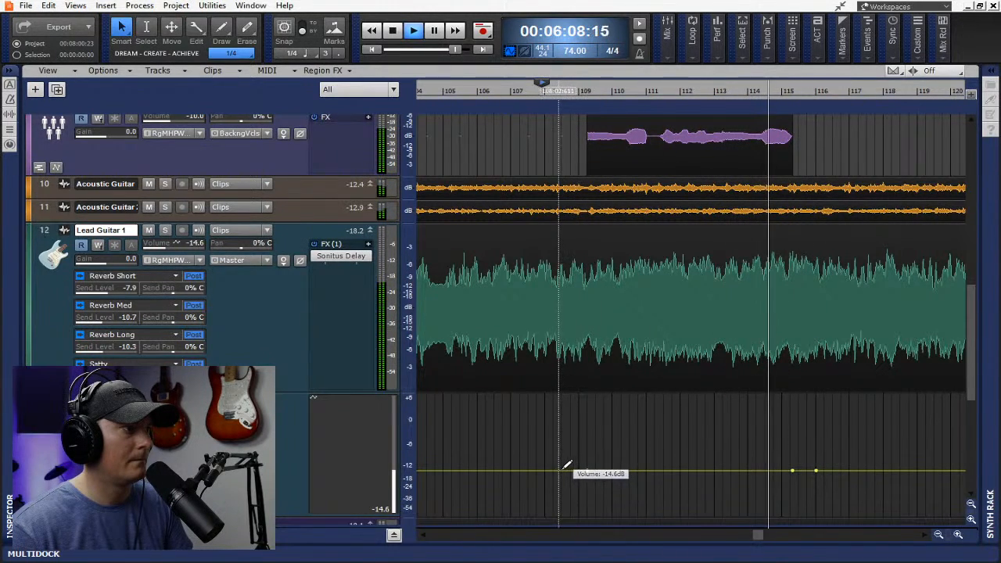
Lower Lead Guitar 1's volume envelope between the inner nodes to -18.4 dB and stop playback
scroll(649, 472, "up", 1)
middle_click(649, 472)
left_click(641, 461)
left_click_drag(664, 517, 664, 522)
scroll(687, 485, "down", 2)
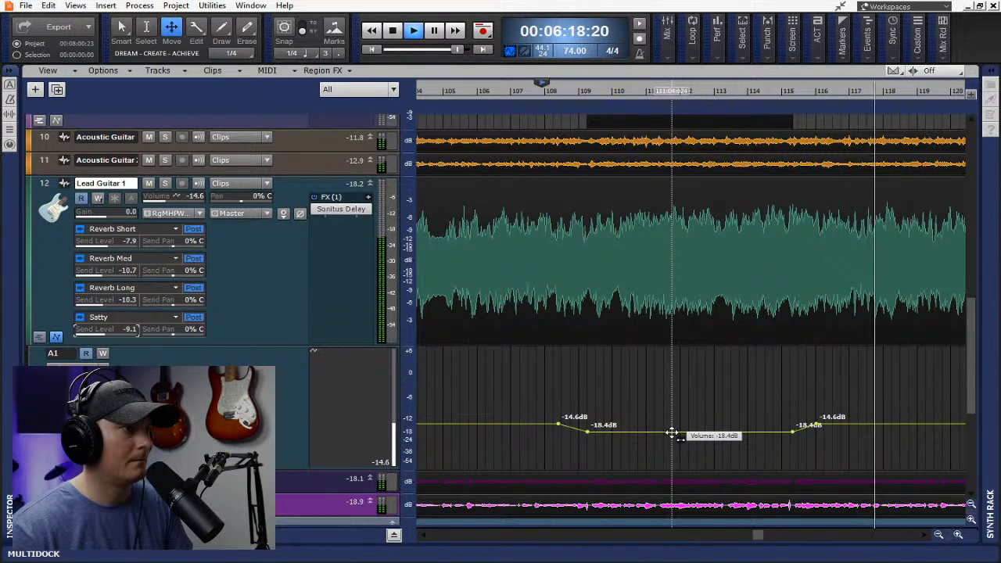
right_click(857, 426)
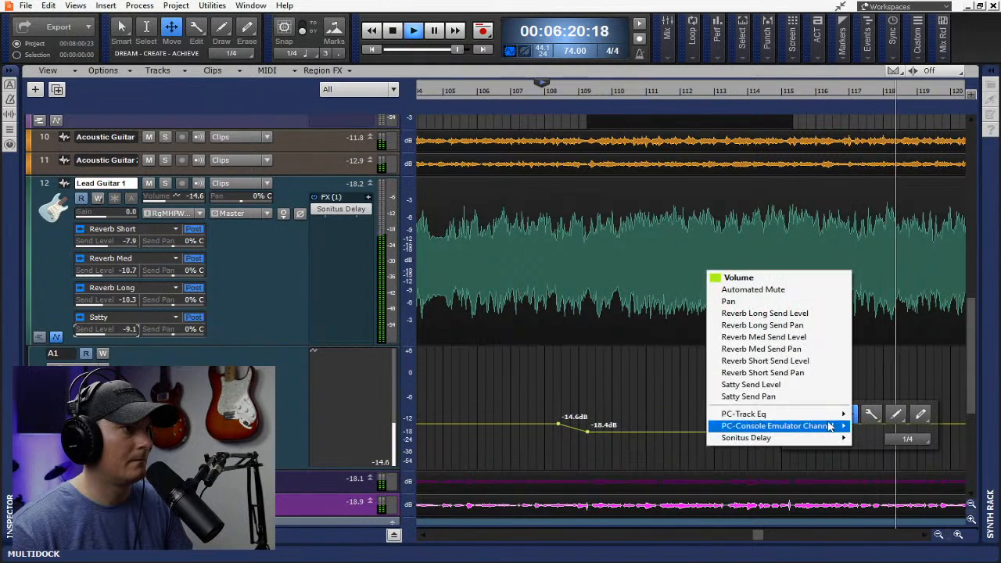
left_click(685, 384)
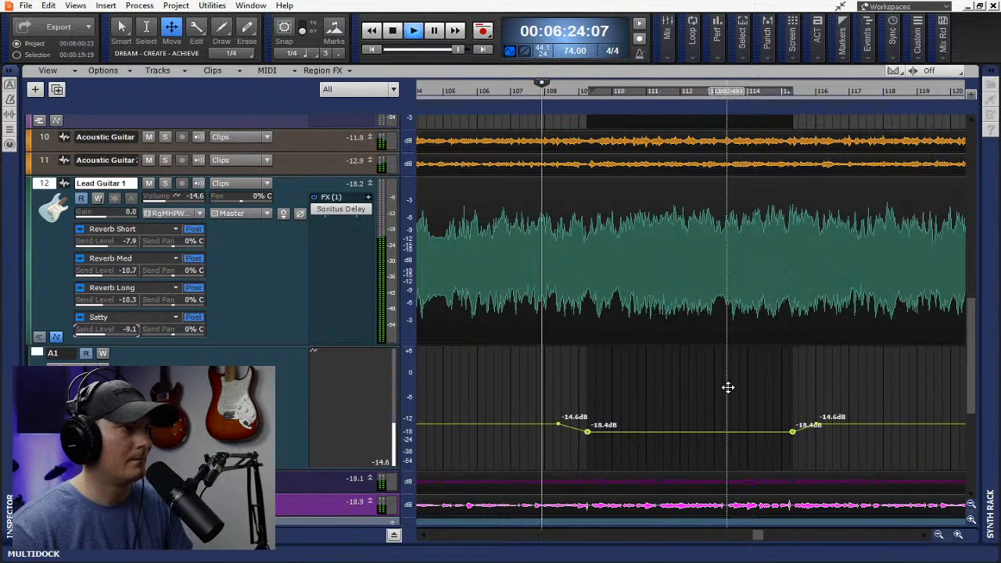
key("space")
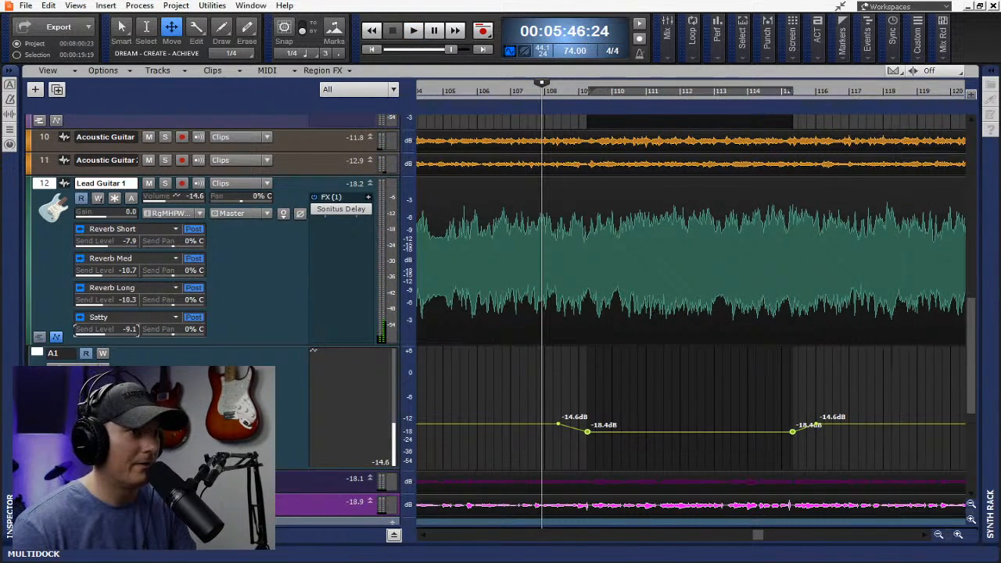
Glance at the Console, and audition the backing vocal phrase at measures 118–119, starting from just after measure 118
key("alt+2")
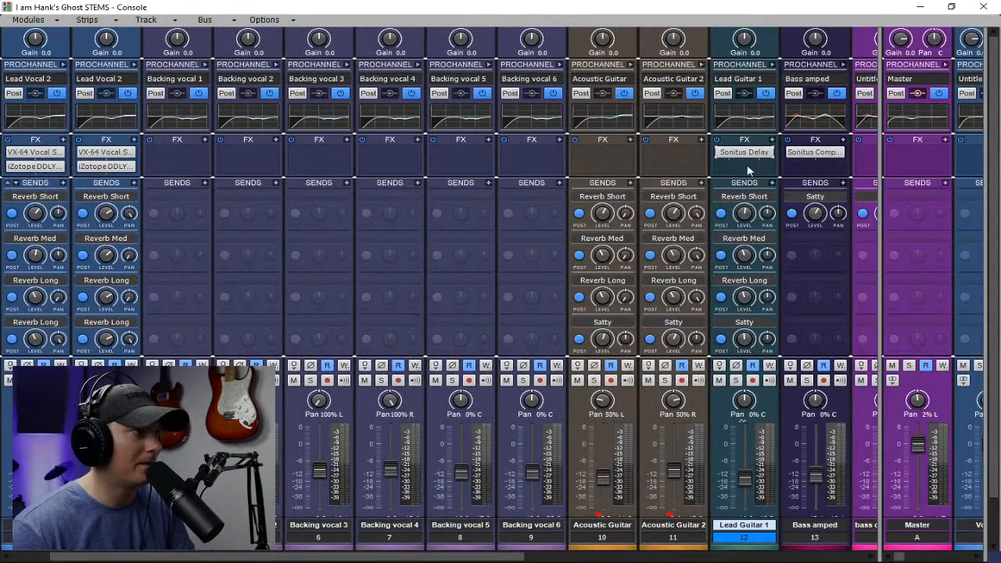
left_click(974, 13)
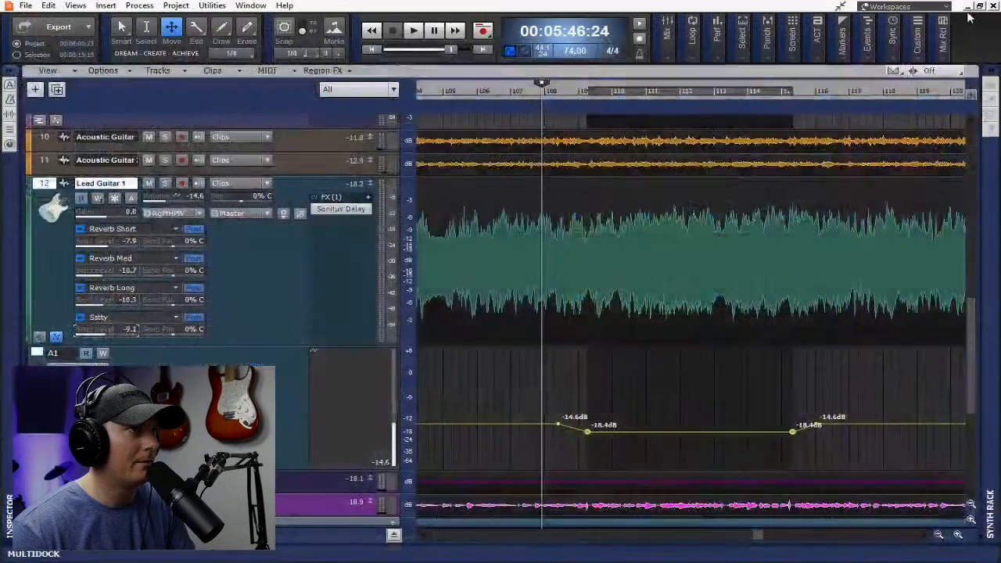
scroll(800, 271, "up", 4)
left_click(835, 266)
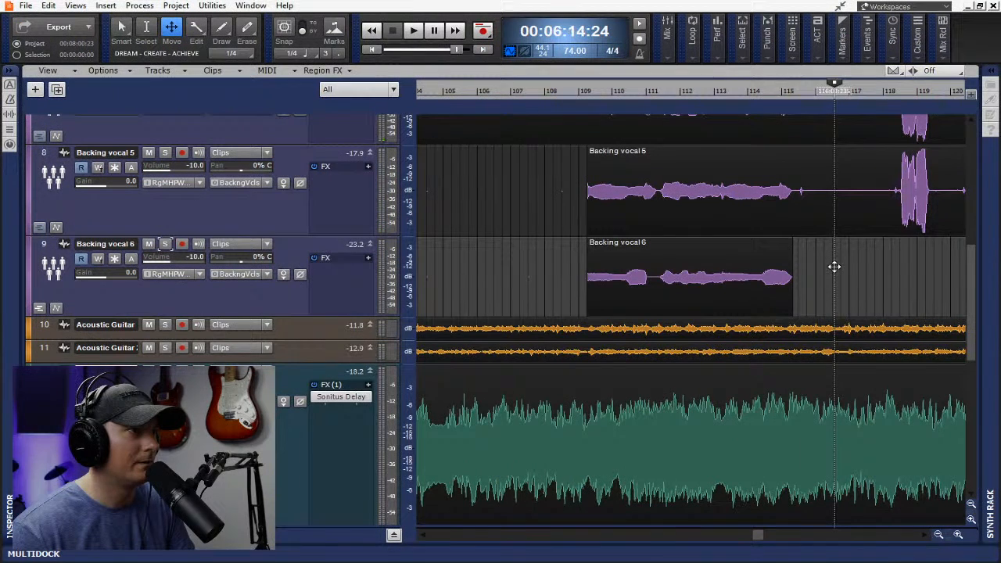
scroll(849, 265, "up", 3)
left_click(892, 102)
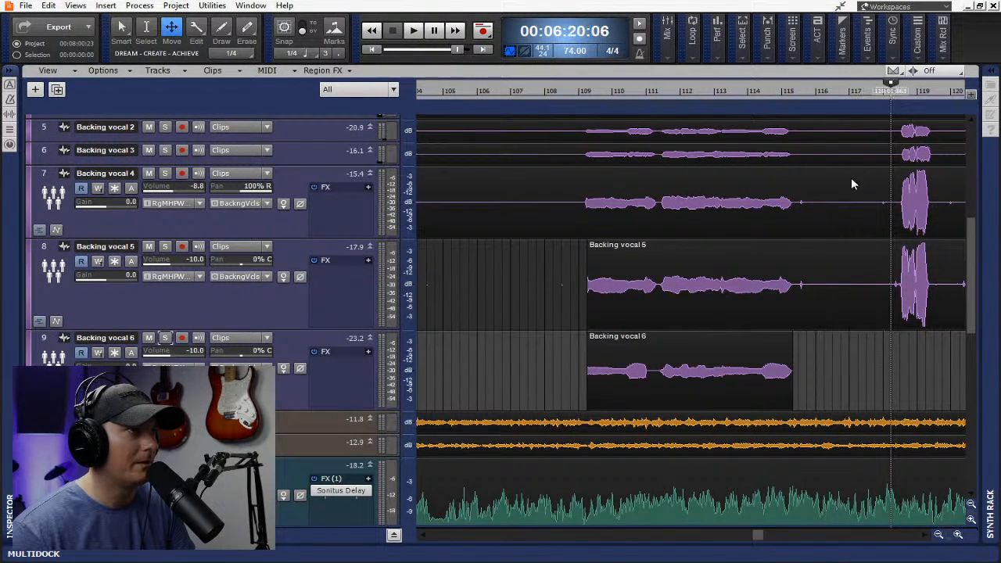
key("space")
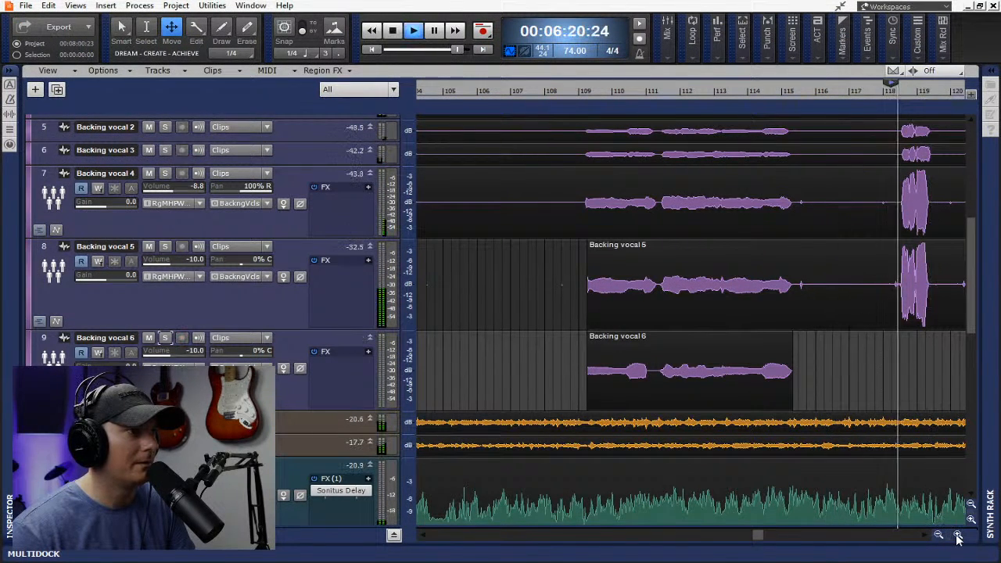
left_click(958, 535)
left_click(958, 536)
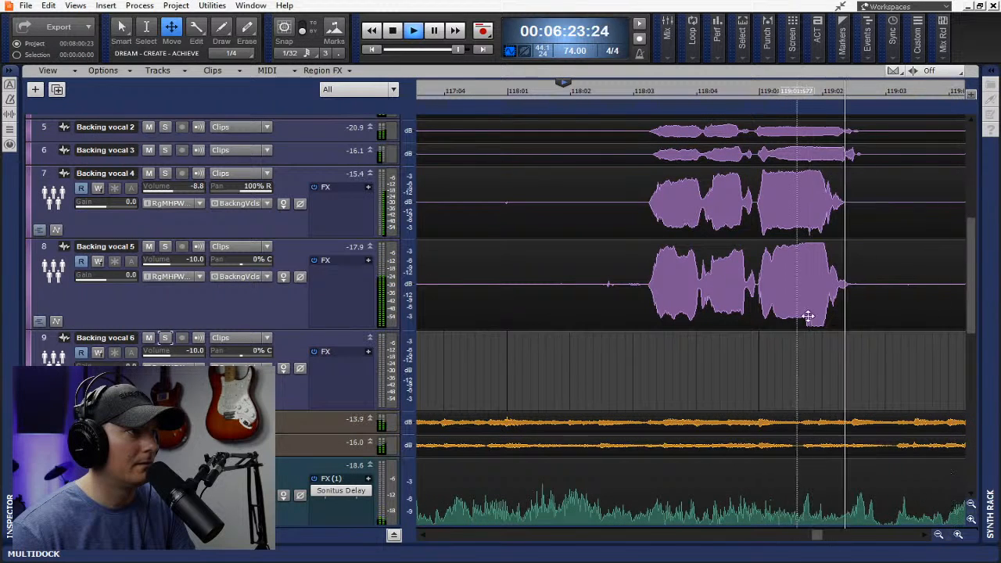
key("space")
key("space")
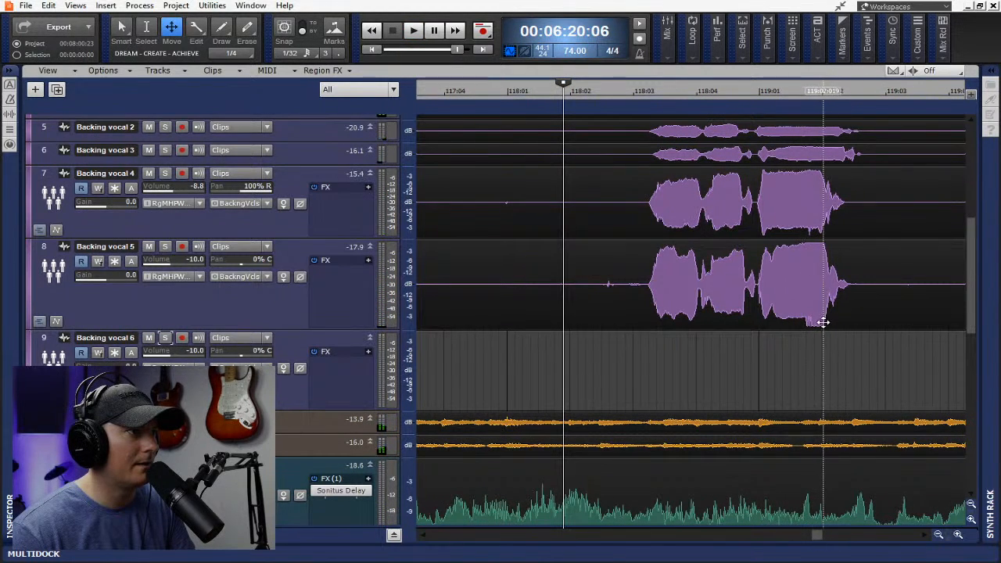
Insert the iZotope RX 5 De-clip audio effect on Backing vocal 5
right_click(331, 282)
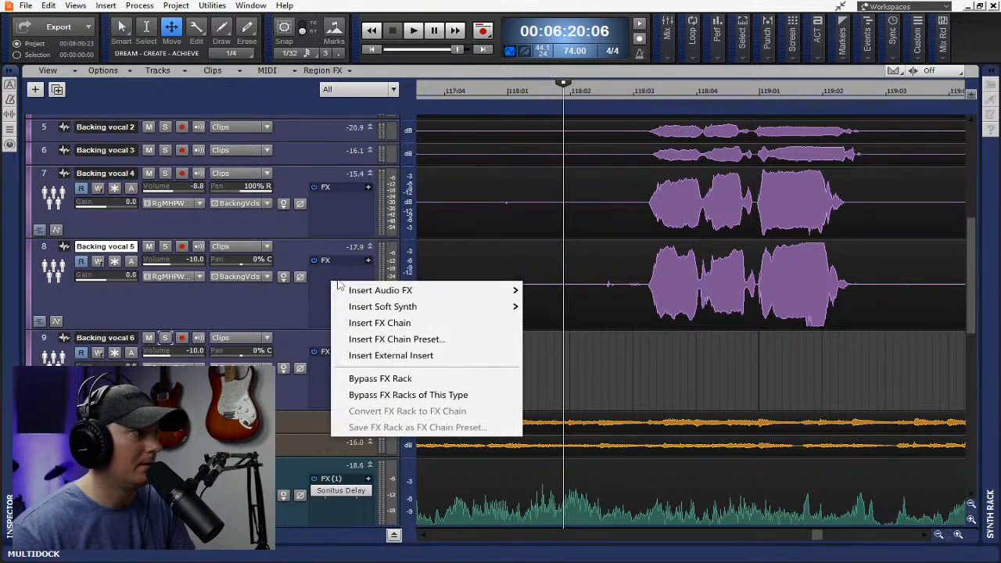
mouse_move(476, 296)
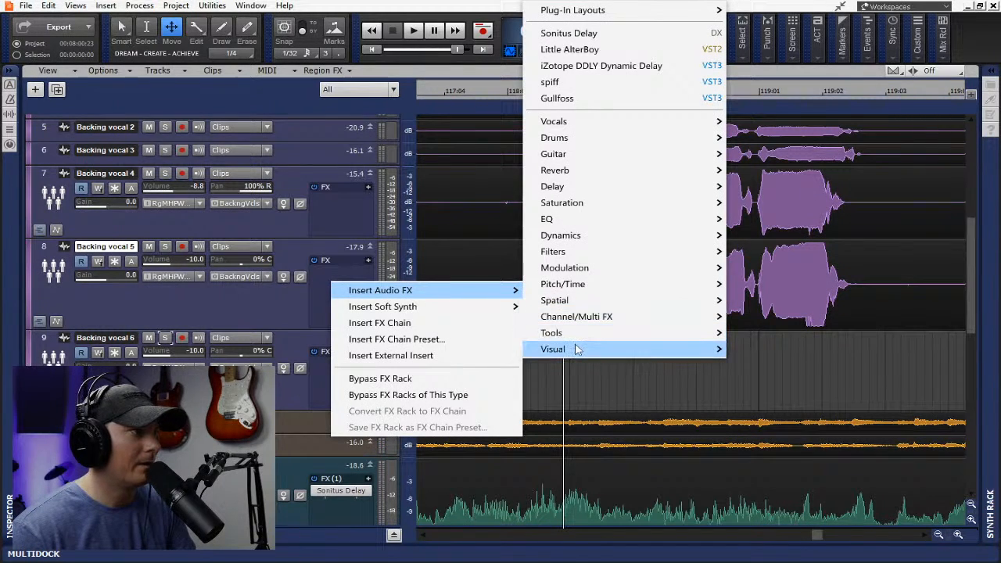
mouse_move(640, 337)
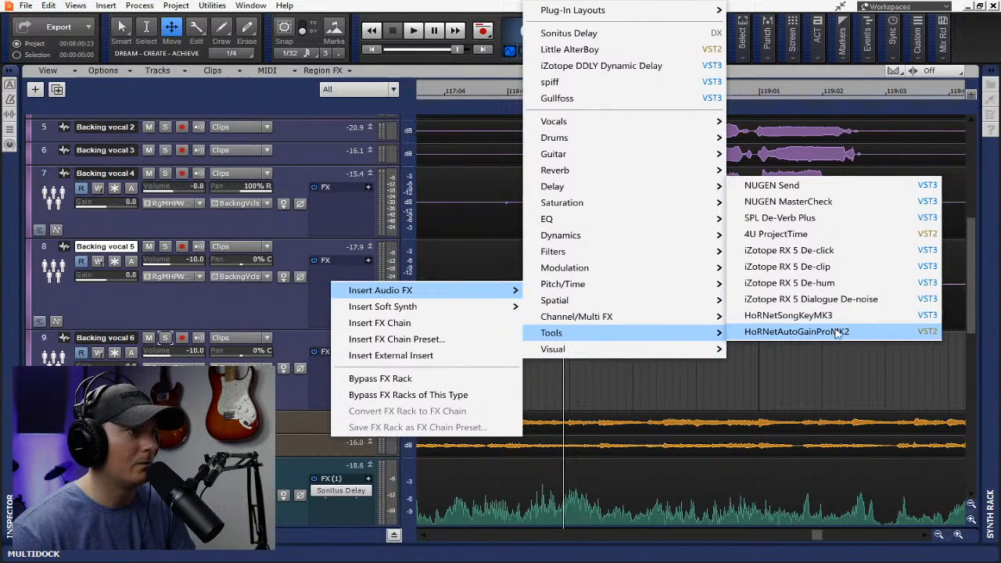
left_click(840, 270)
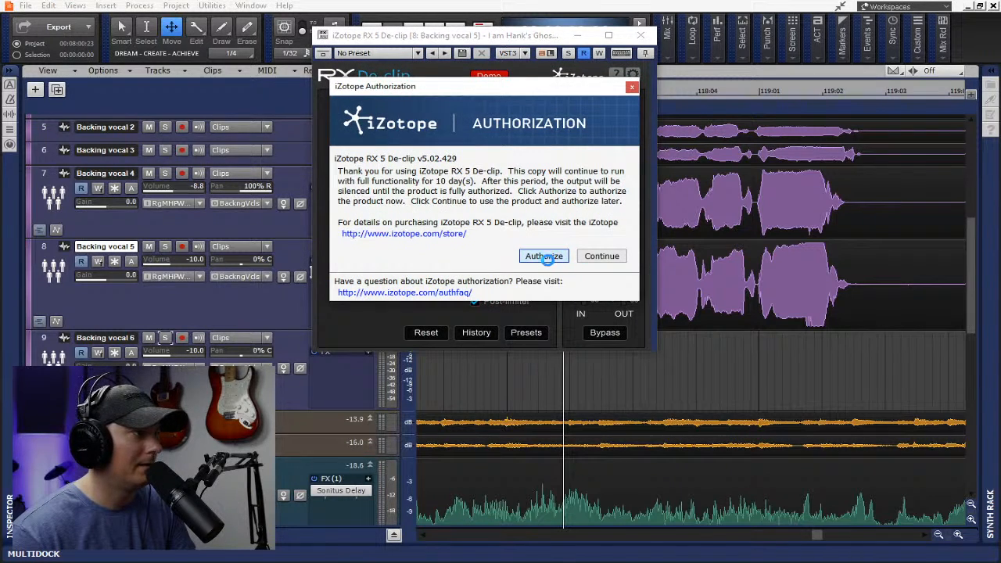
Try to authorize the RX 5 De-clip plug-in and dismiss its authorization dialogs
left_click(546, 258)
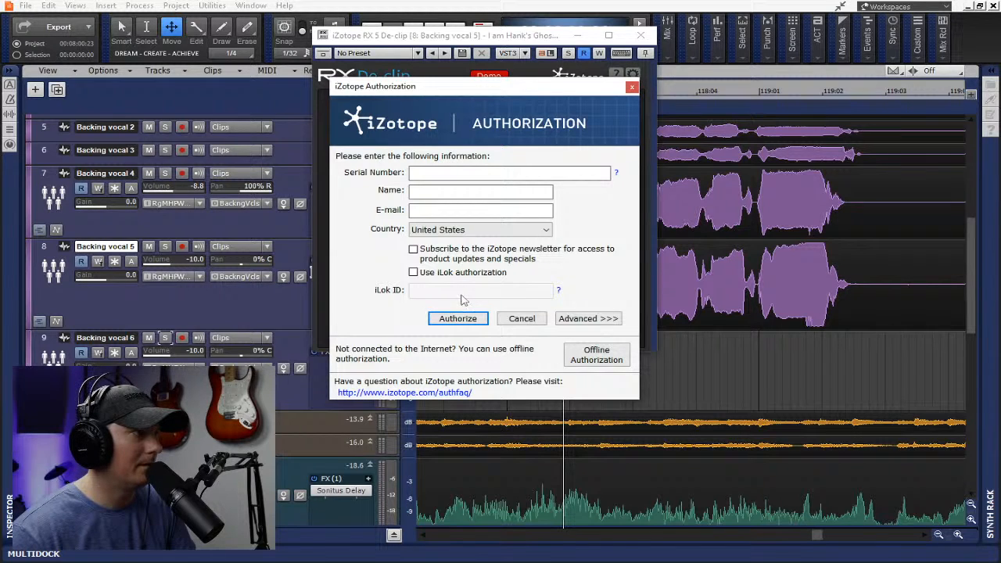
left_click_drag(526, 87, 1000, 125)
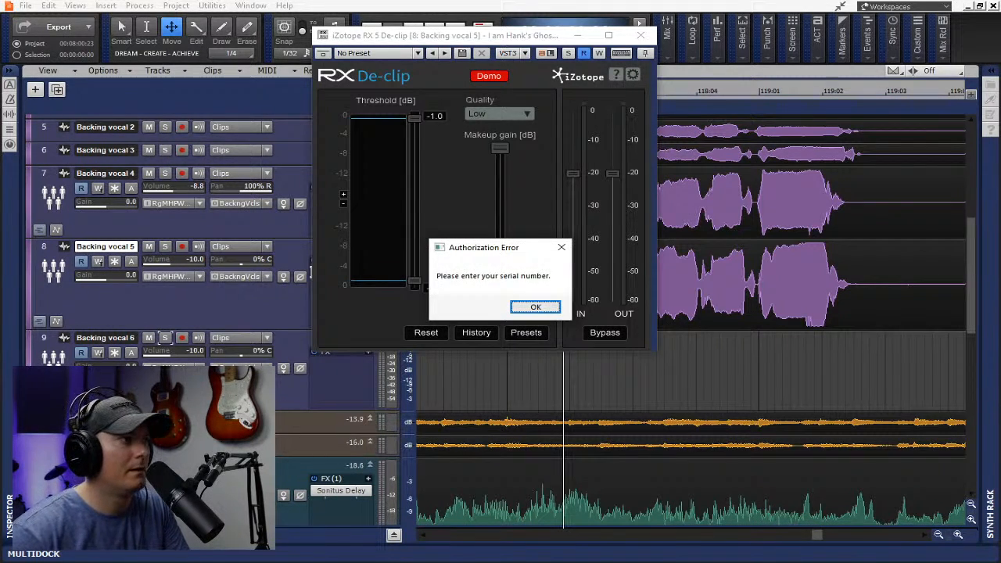
left_click(535, 307)
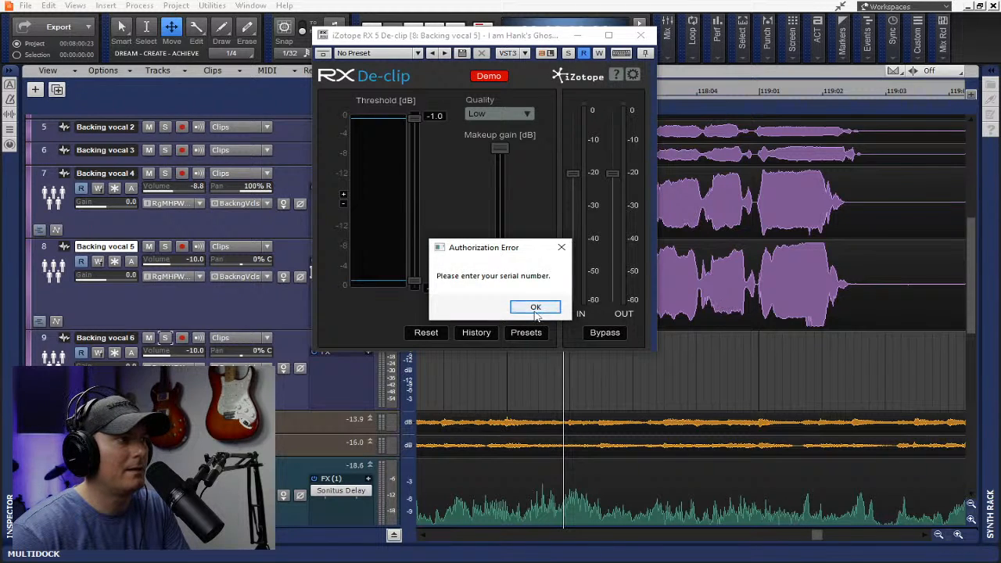
left_click(536, 306)
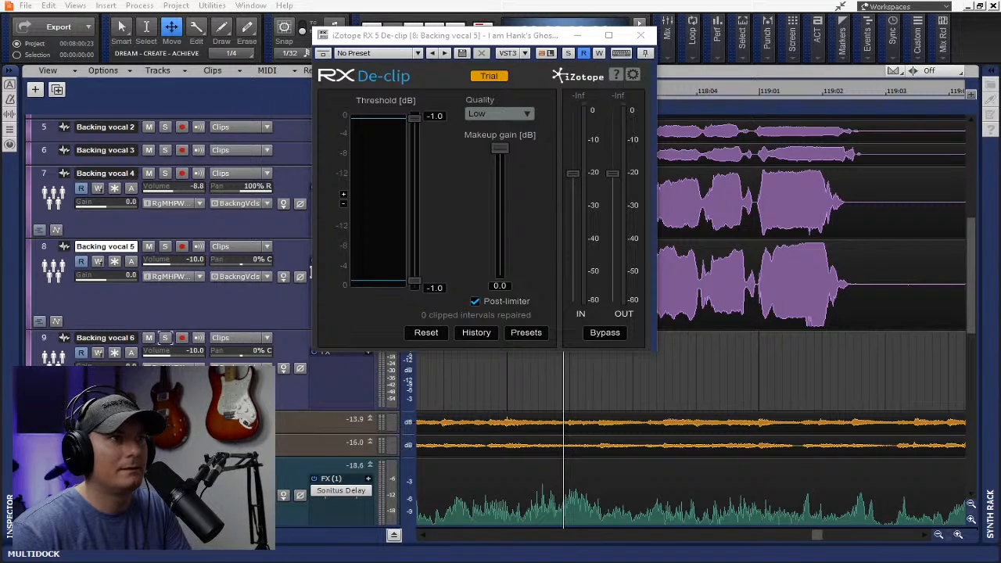
Check De-clip's authorization settings, close the plug-in window and reopen it from Backing vocal 5's effects
left_click(633, 75)
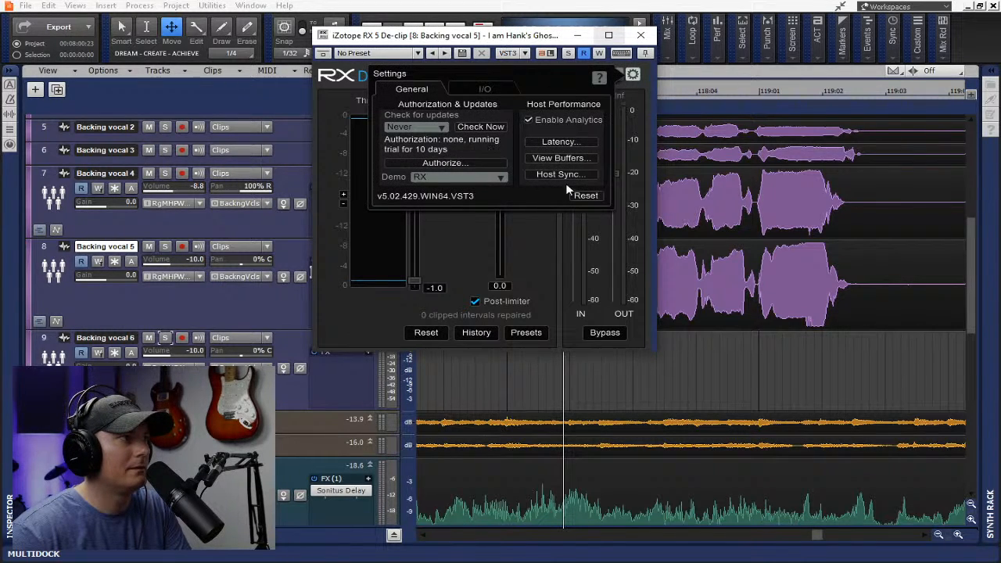
left_click(641, 35)
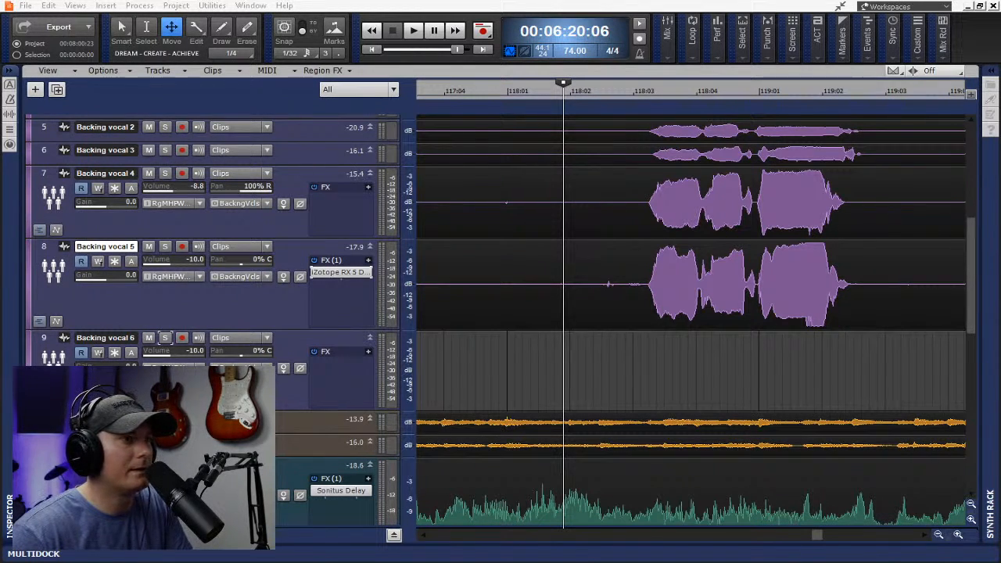
double_click(337, 272)
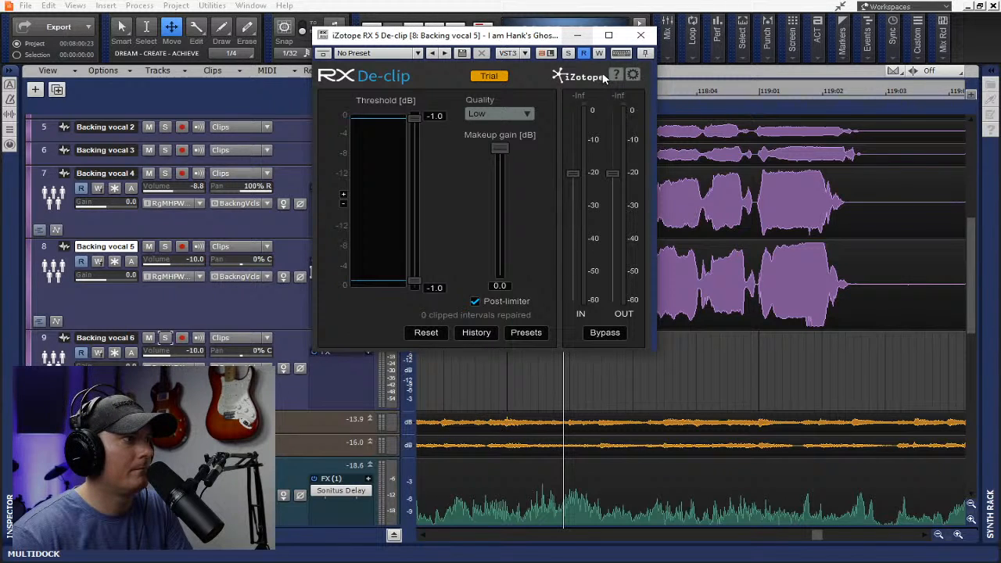
Authorize the RX 5 De-clip plug-in through its settings, dismiss the authorization error, and close the settings
left_click(630, 74)
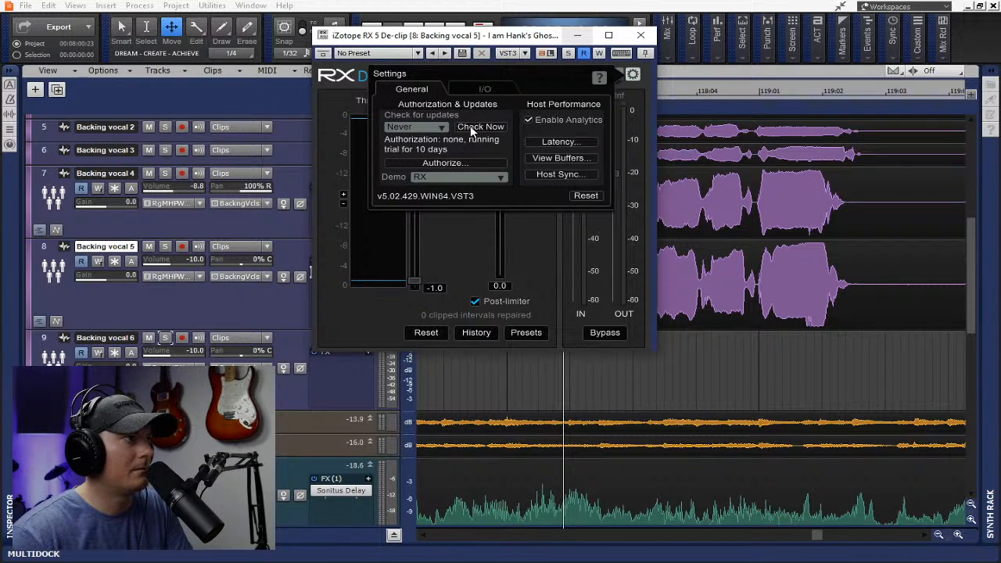
left_click(467, 163)
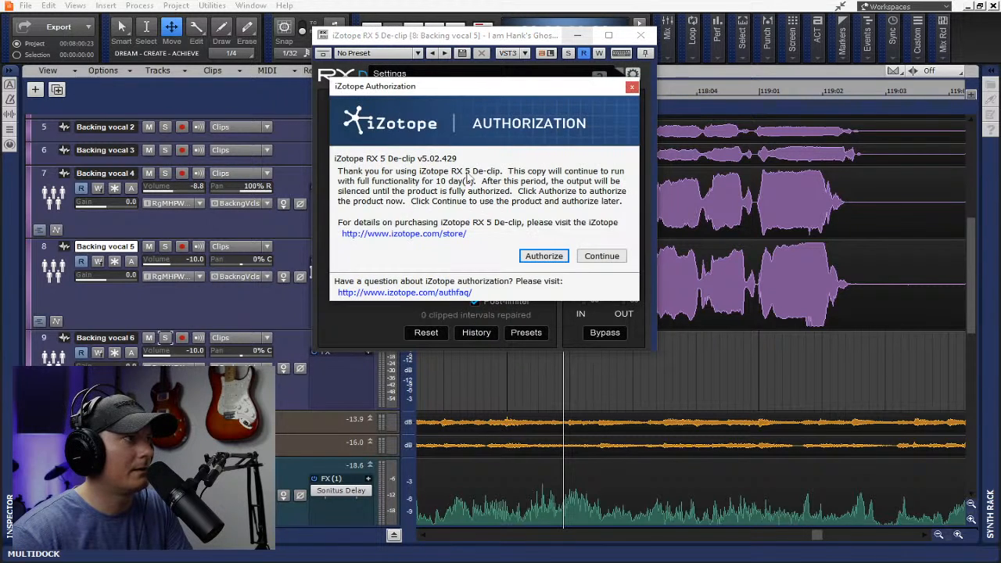
left_click(538, 260)
left_click_drag(502, 86, 1000, 114)
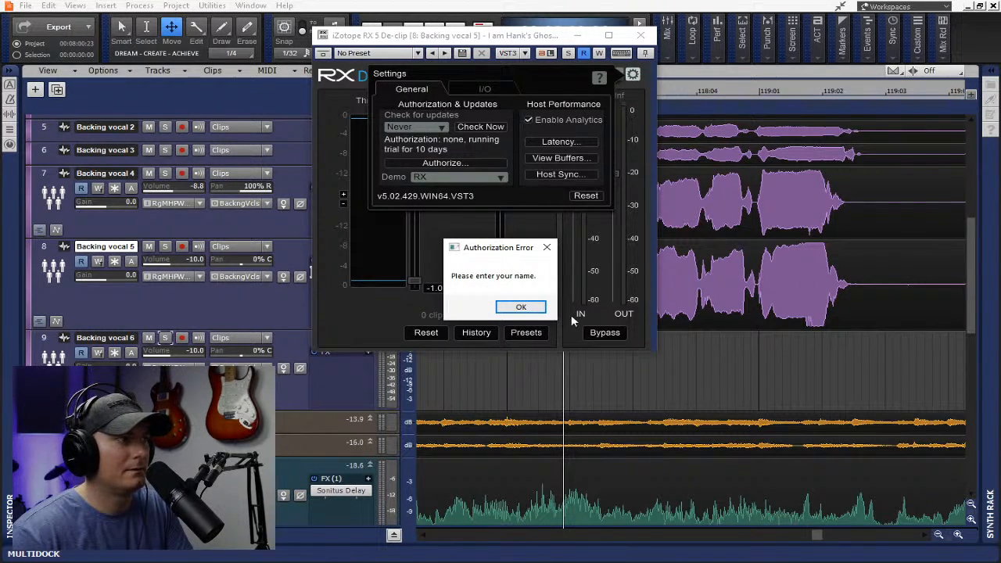
left_click(536, 306)
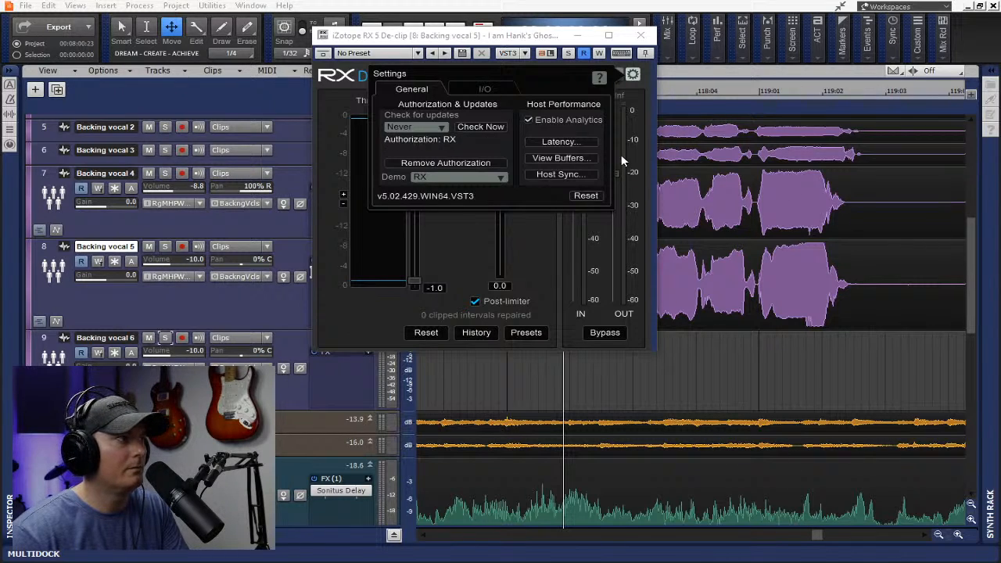
left_click(633, 74)
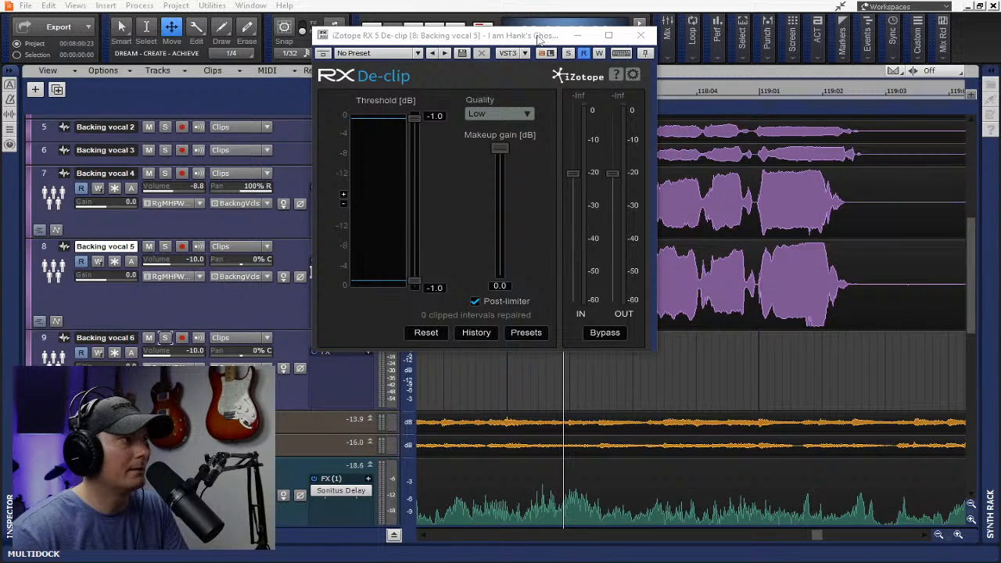
Uncover the Backing vocal 5 clip and select the clipped end of its phrase just before 119:02 with the Smart tool
left_click_drag(564, 35, 375, 46)
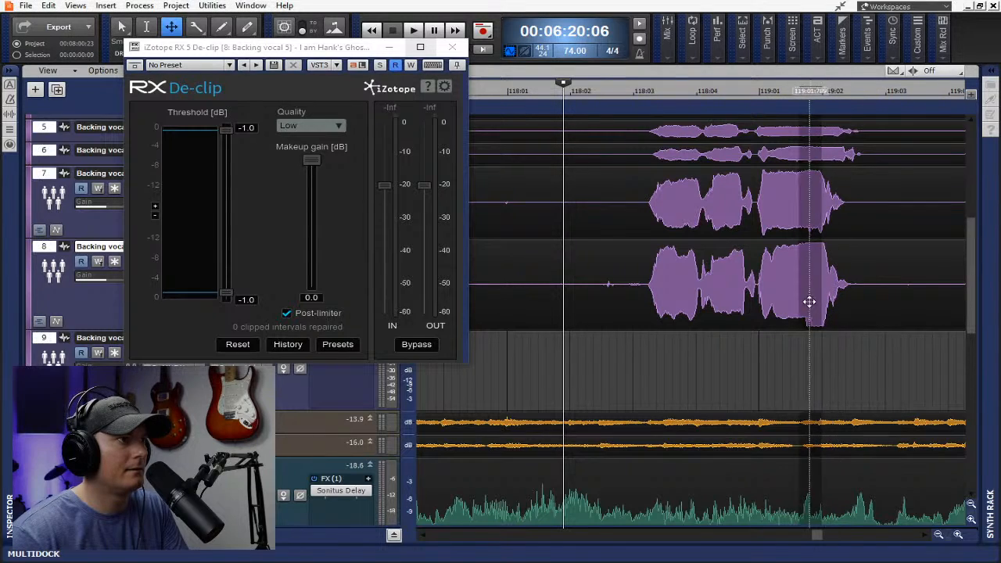
left_click(833, 327)
left_click(810, 335)
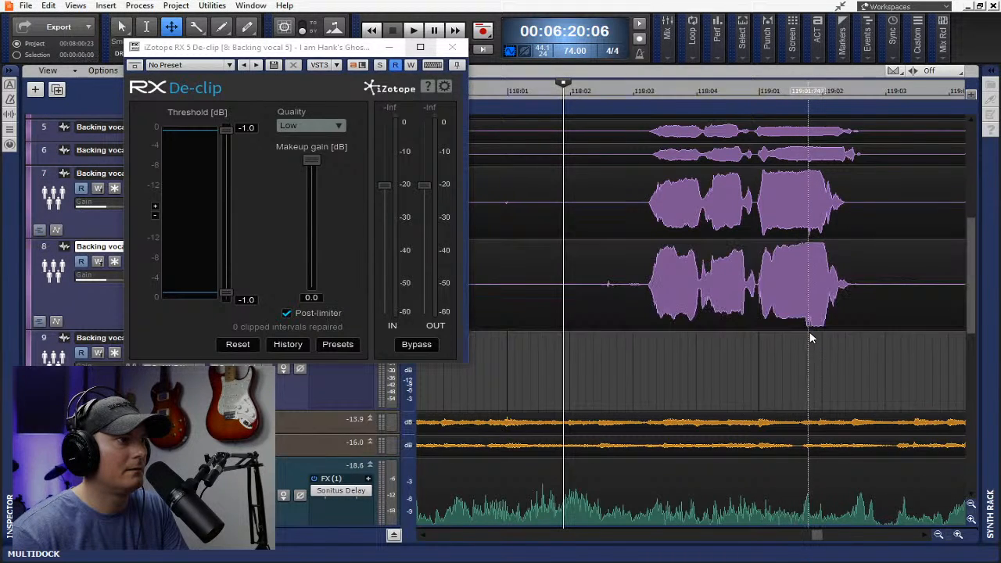
left_click(831, 324)
middle_click(828, 322)
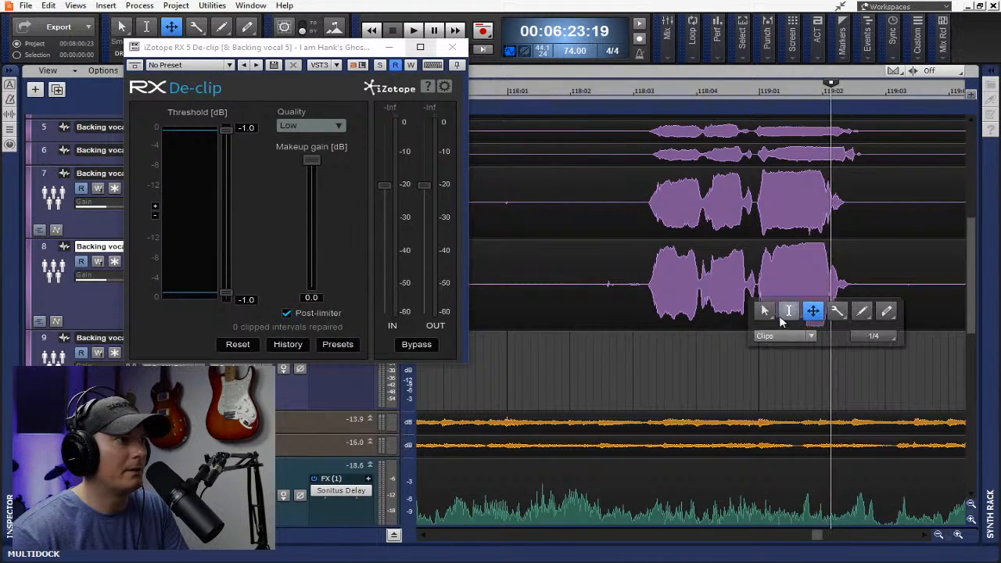
left_click(765, 312)
left_click_drag(829, 322, 802, 313)
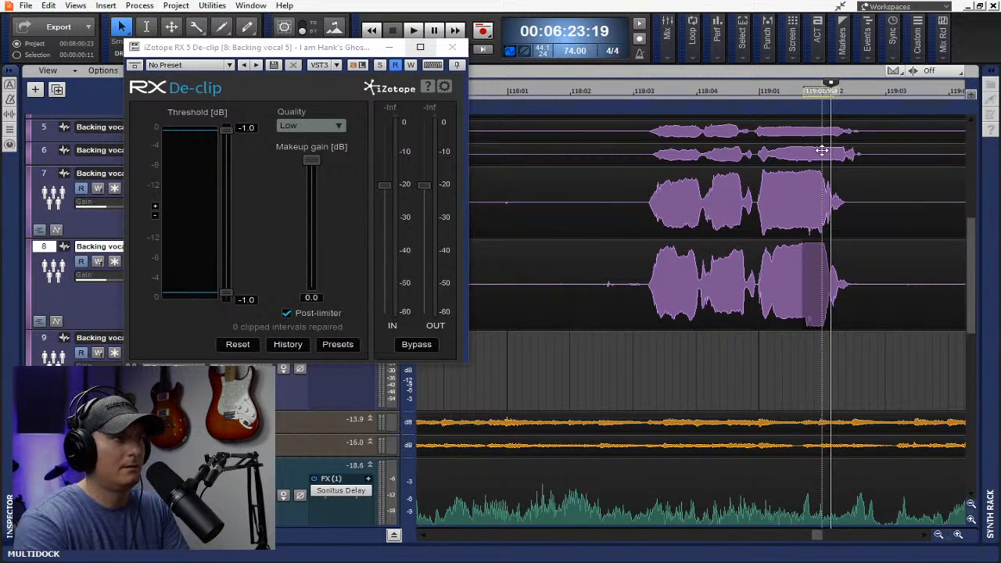
Solo Backing vocal 5 and play back the end of its phrase through De-clip, keeping both the plug-in and waveform in view
key("space")
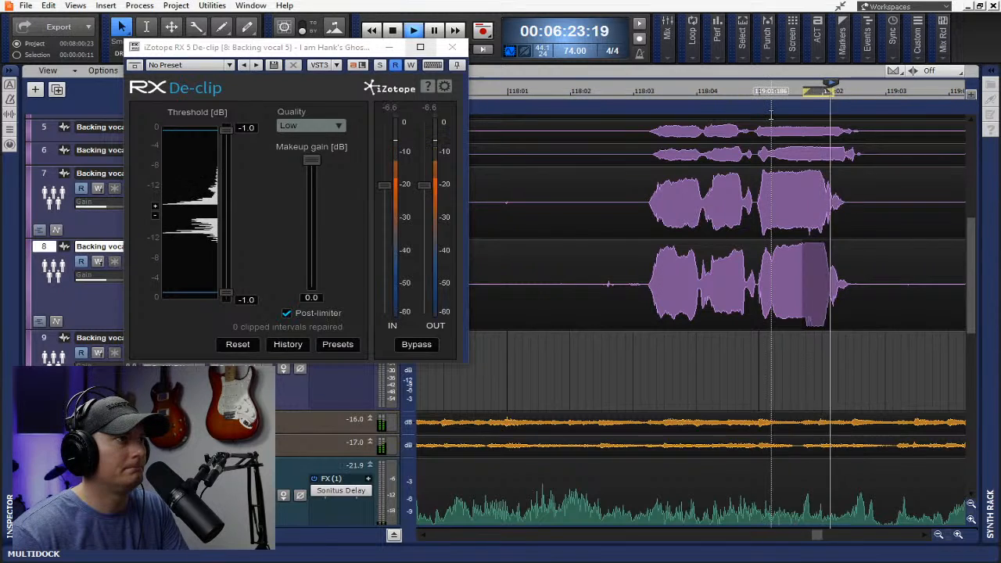
left_click_drag(377, 49, 615, 196)
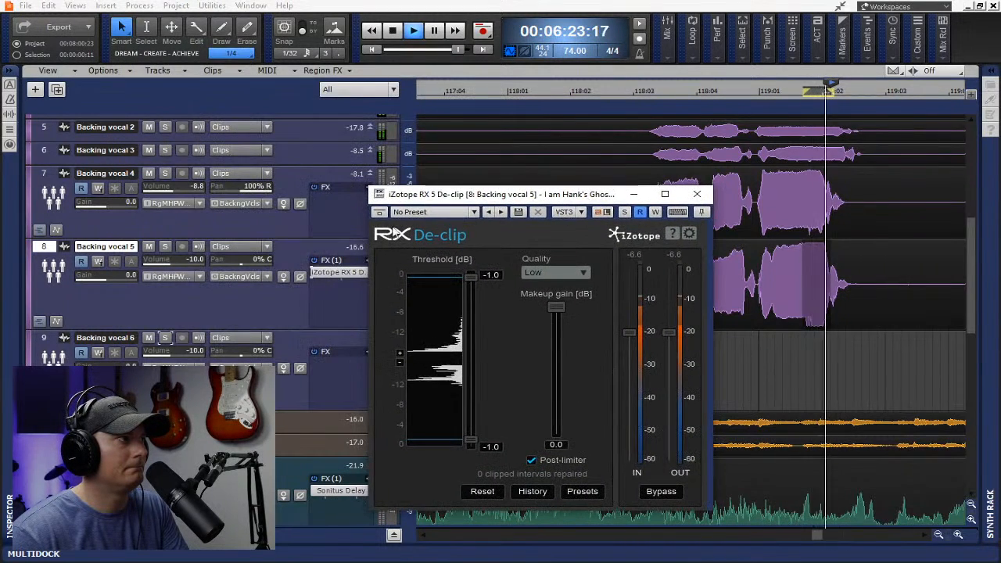
left_click(166, 246)
key("space")
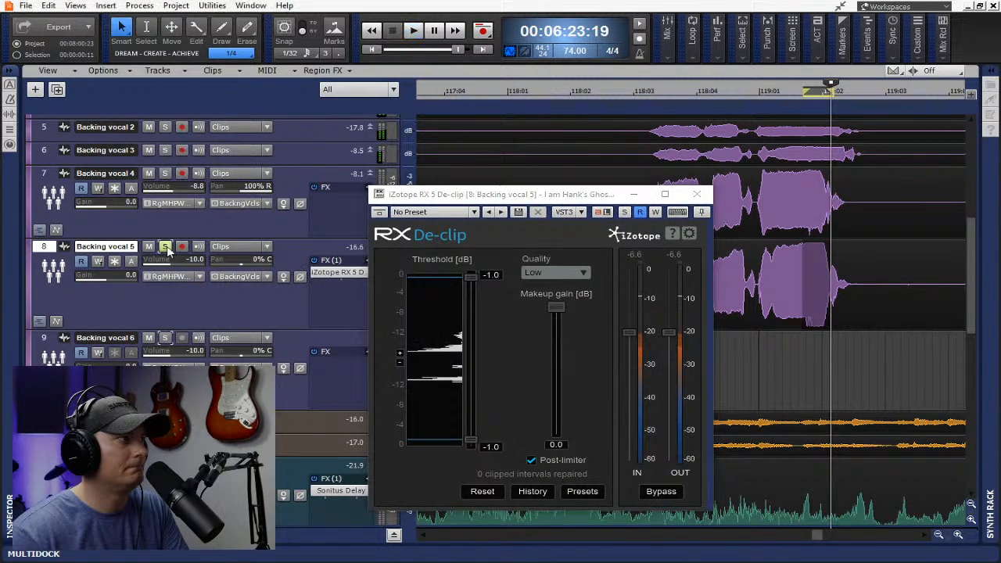
key("space")
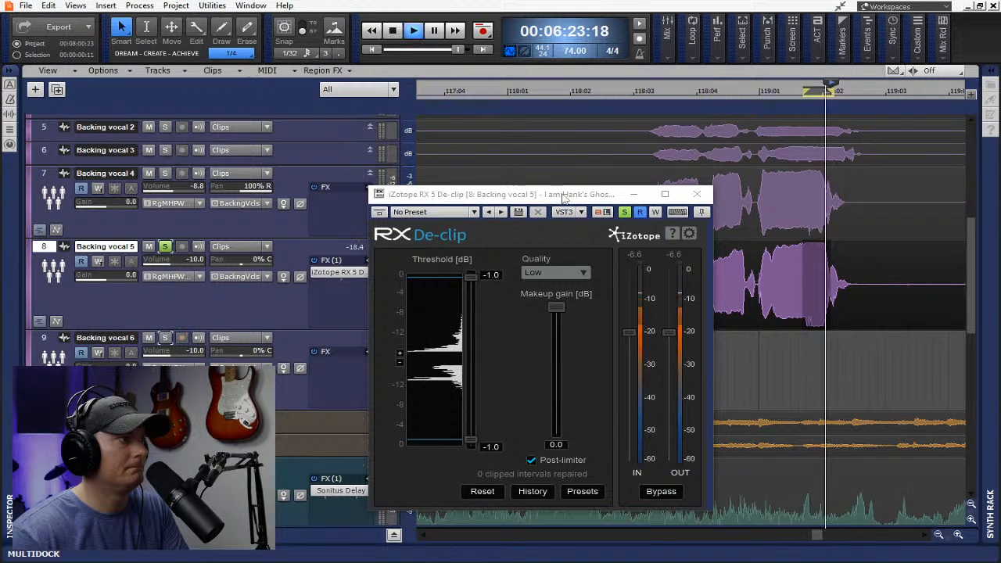
left_click_drag(562, 195, 407, 136)
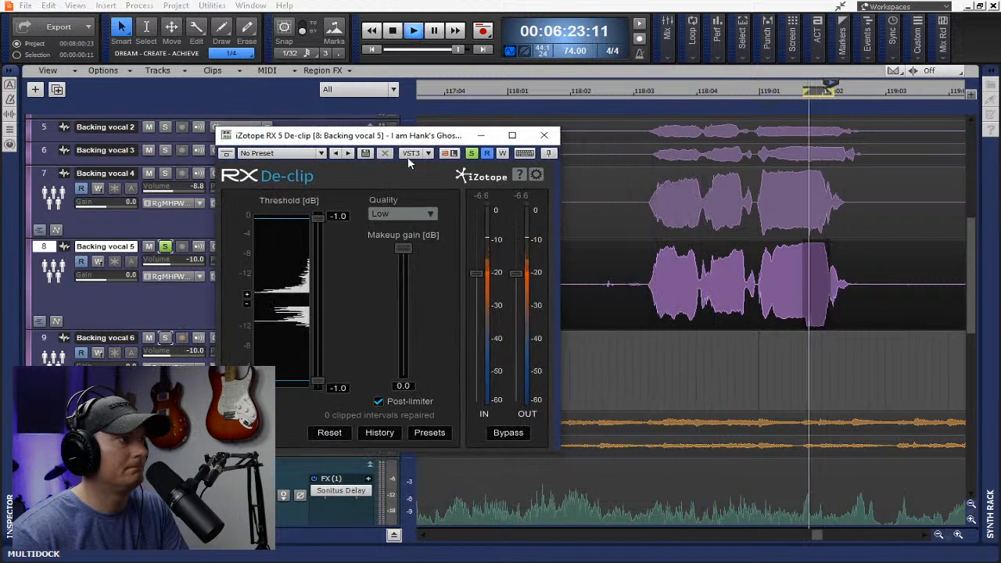
Set De-clip's quality to High and both clipping thresholds to -16.0 dB
left_click(402, 214)
left_click(384, 251)
left_click_drag(320, 223, 331, 305)
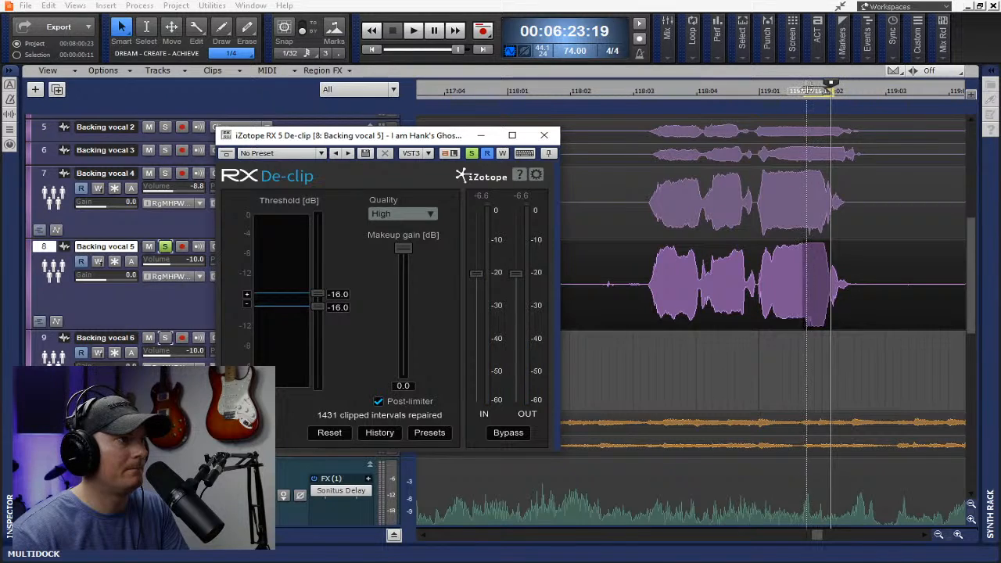
Audition the de-clipped Backing vocal 5 from just before measure 119
left_click(752, 95)
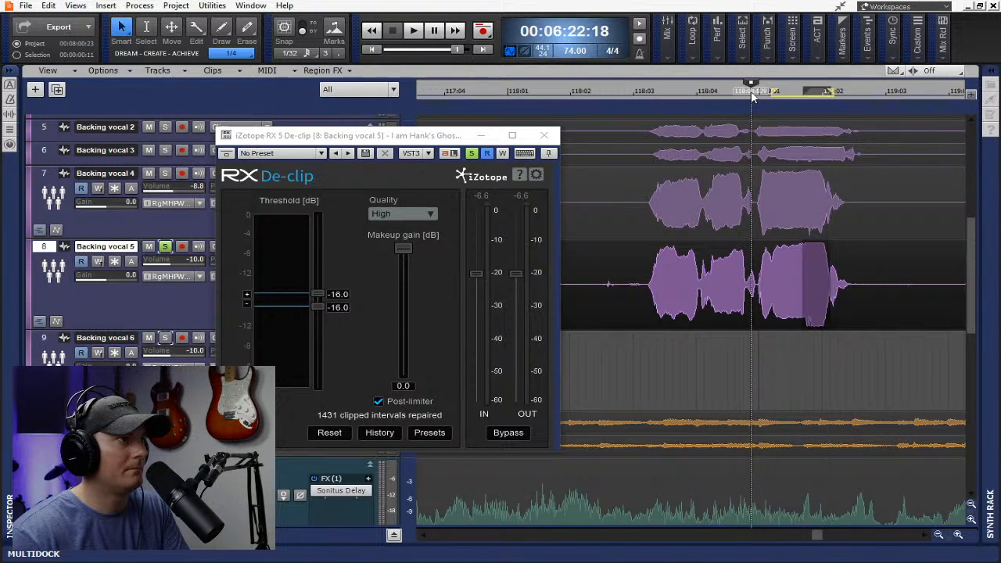
key("space")
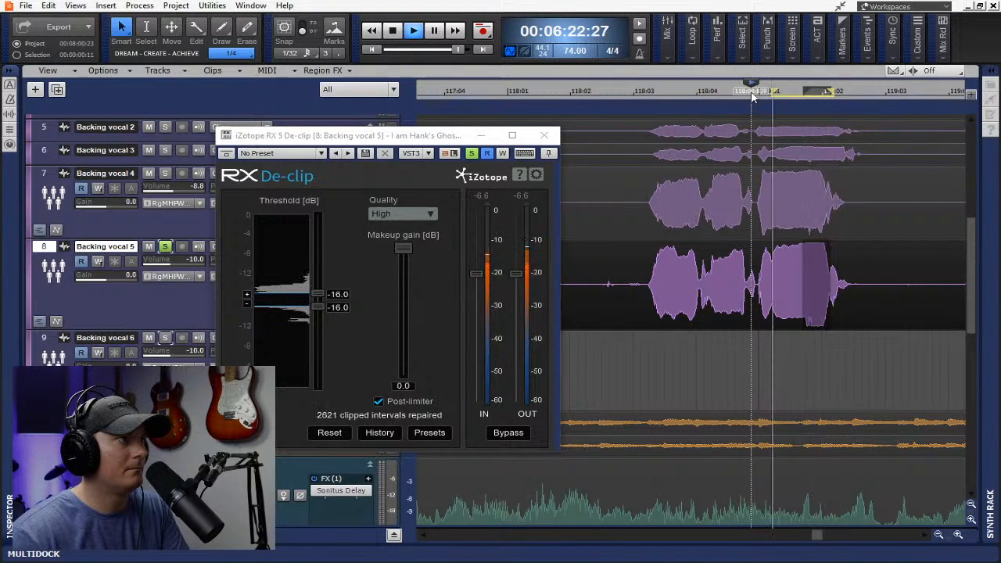
key("space")
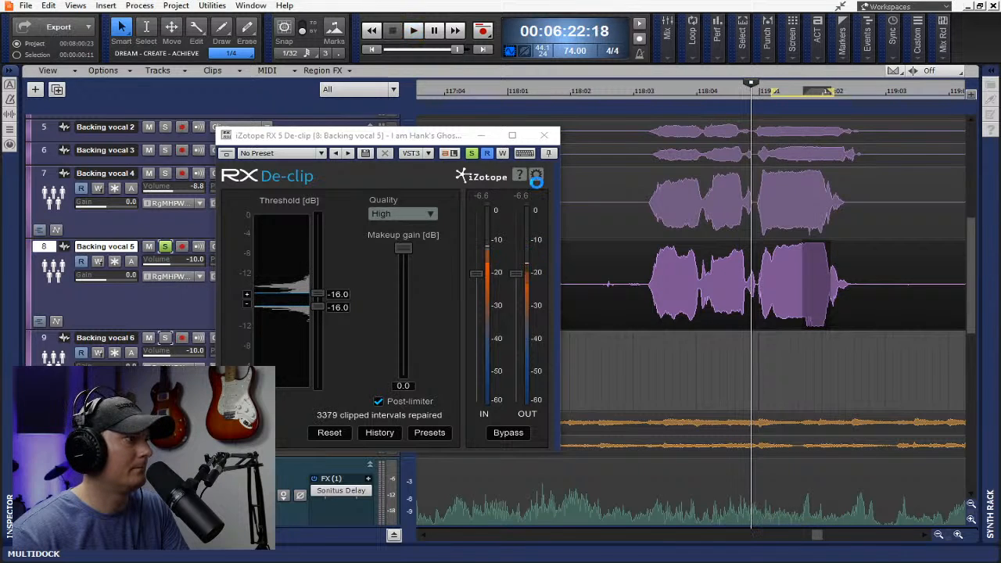
Load the Digital clipping preset in the RX 5 De-clip effect on Backing vocal 5
key("ctrl+s")
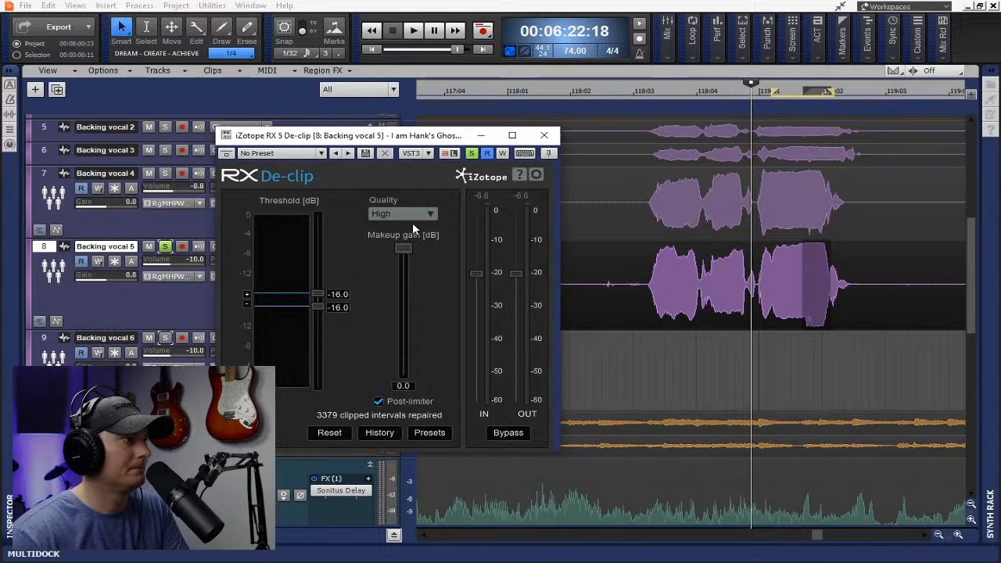
left_click(412, 223)
left_click(410, 221)
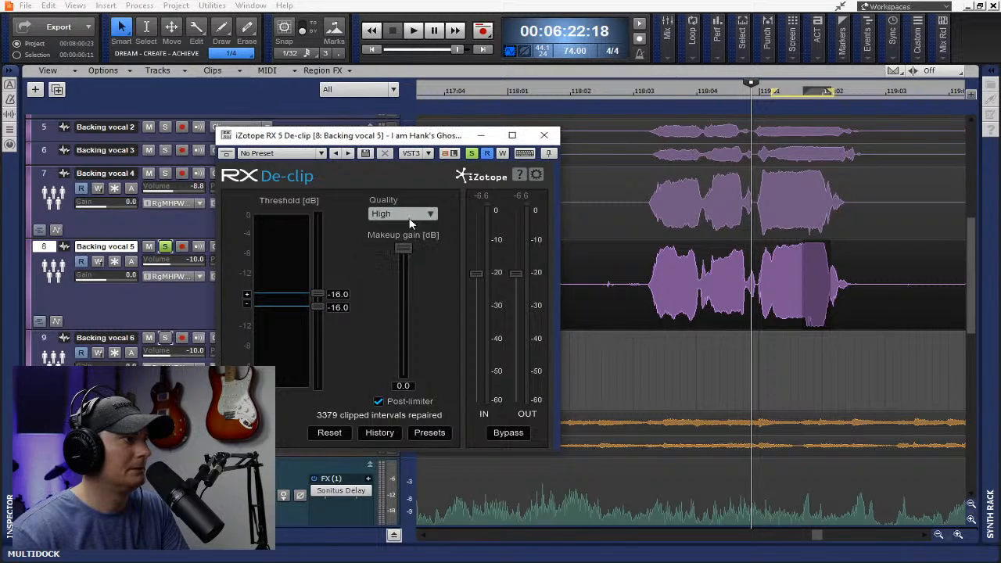
left_click(427, 434)
left_click(376, 335)
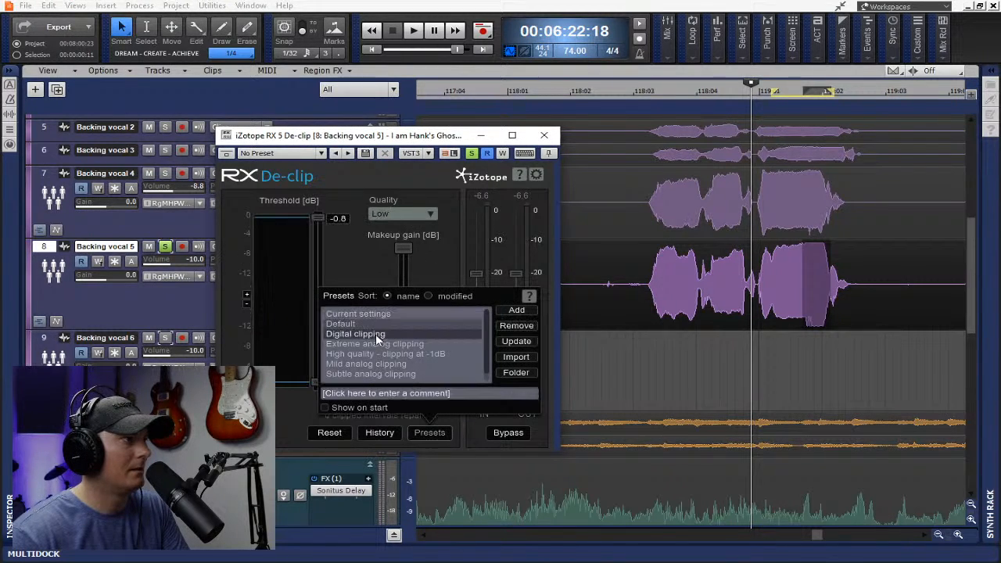
Lower the De-clip threshold into the vocal's peaks while auditioning the looped phrase, and close the effect window
key("space")
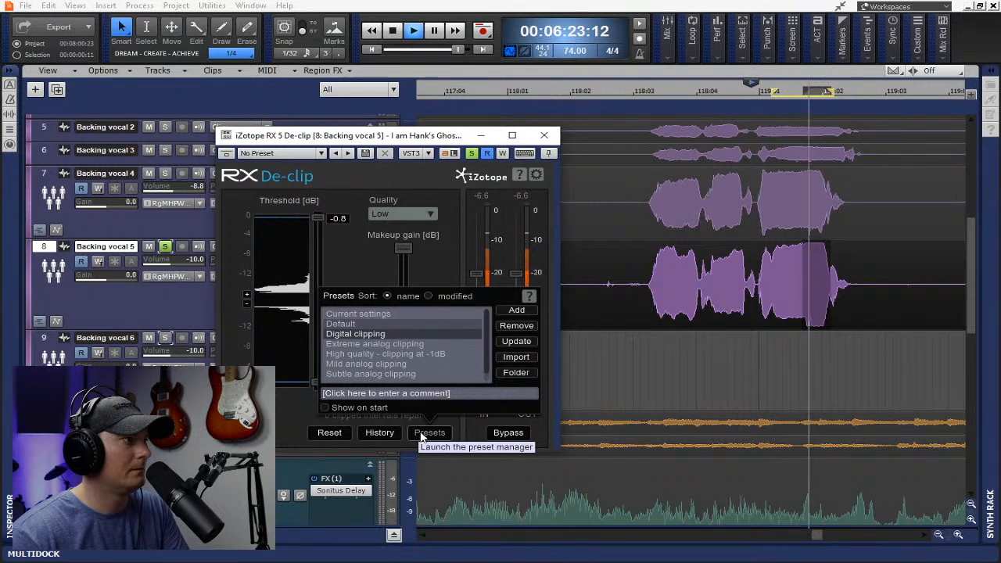
left_click_drag(317, 220, 335, 296)
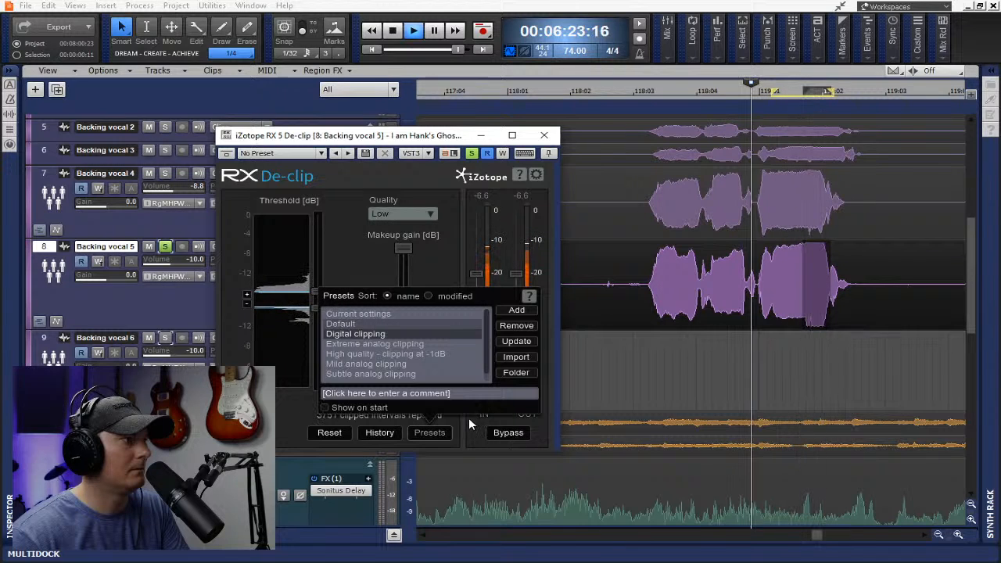
key("space")
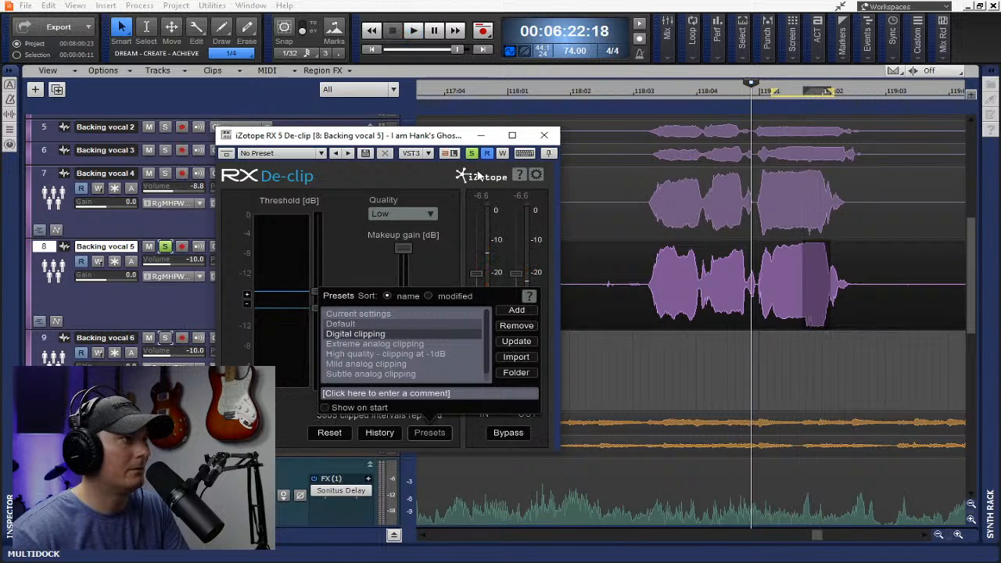
left_click(545, 136)
Add the iZotope RX 5 De-click effect to Backing vocal 5 and audition it on the looped phrase
right_click(335, 286)
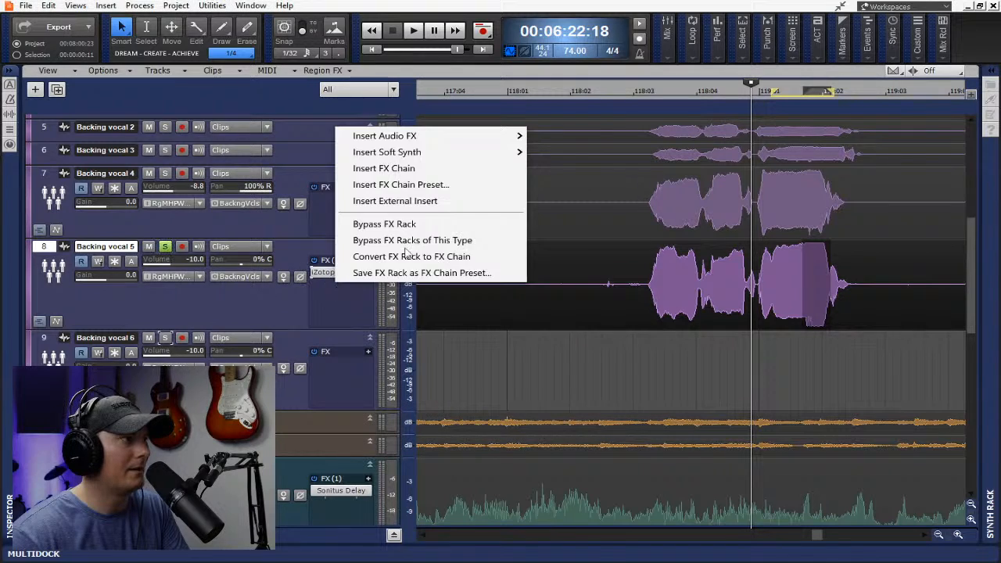
mouse_move(459, 140)
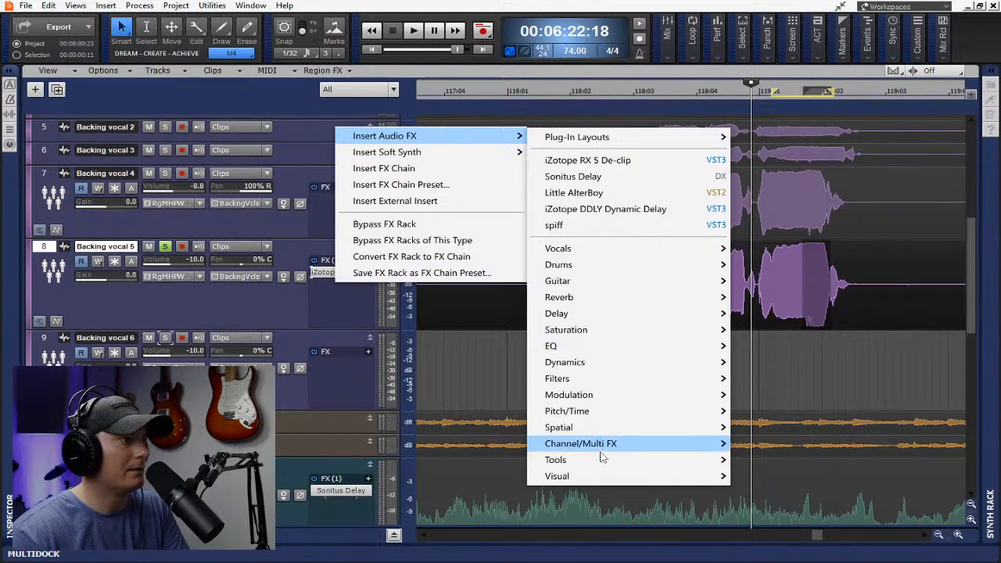
mouse_move(636, 459)
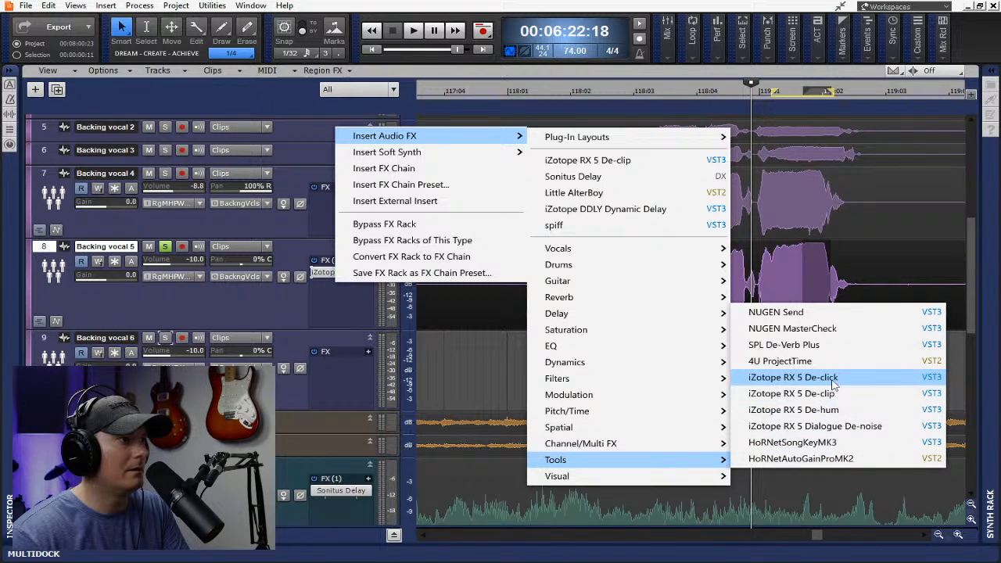
left_click(793, 378)
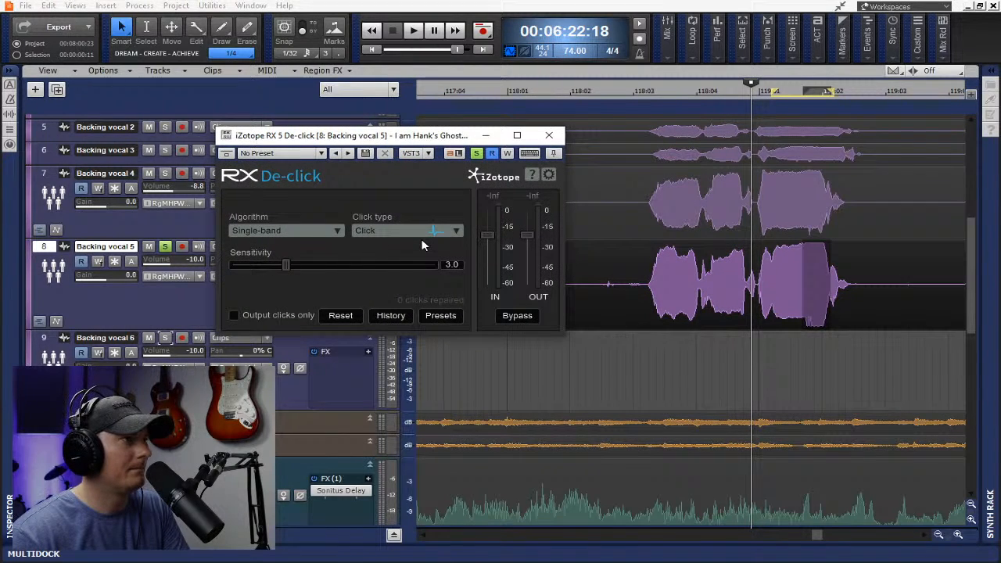
key("space")
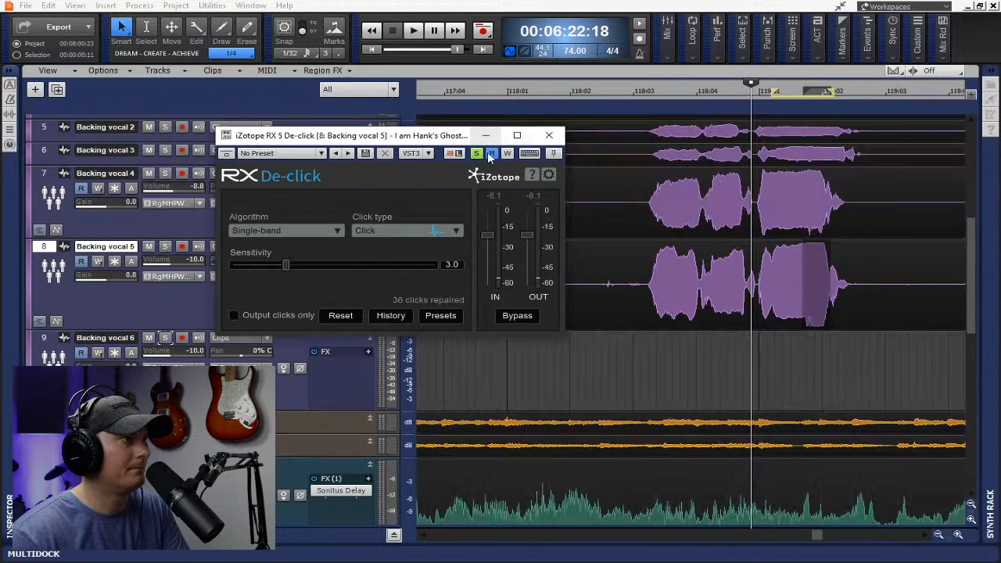
Unsolo Backing vocal 5, close the De-click window and audition the full mix from 00:06:21:04
left_click(491, 154)
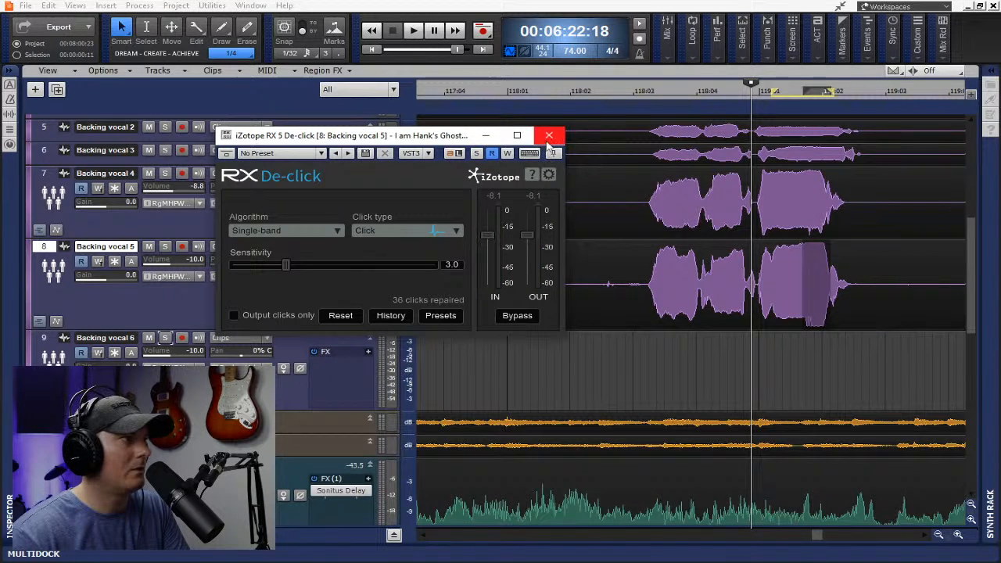
left_click(548, 135)
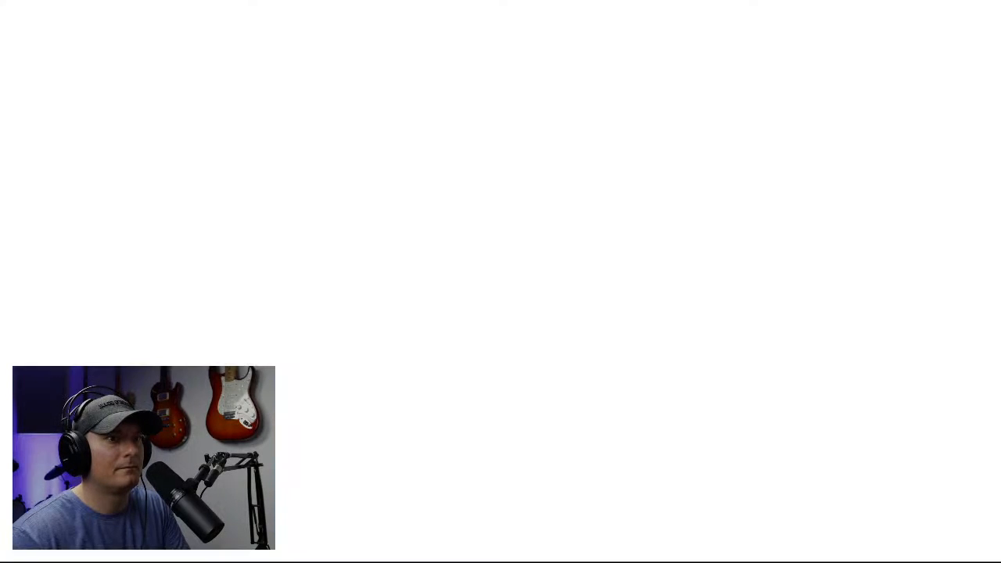
left_click(986, 9)
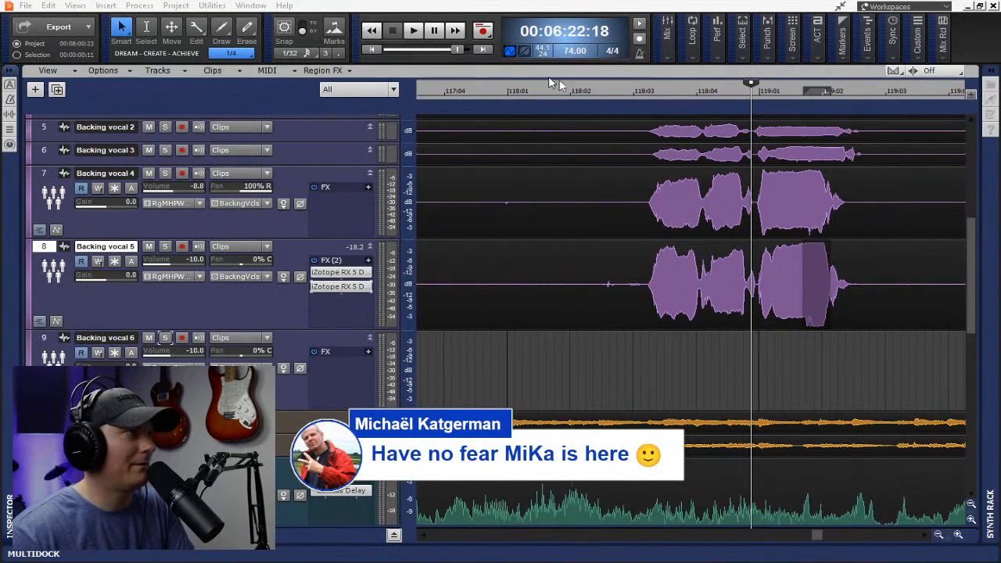
left_click(637, 92)
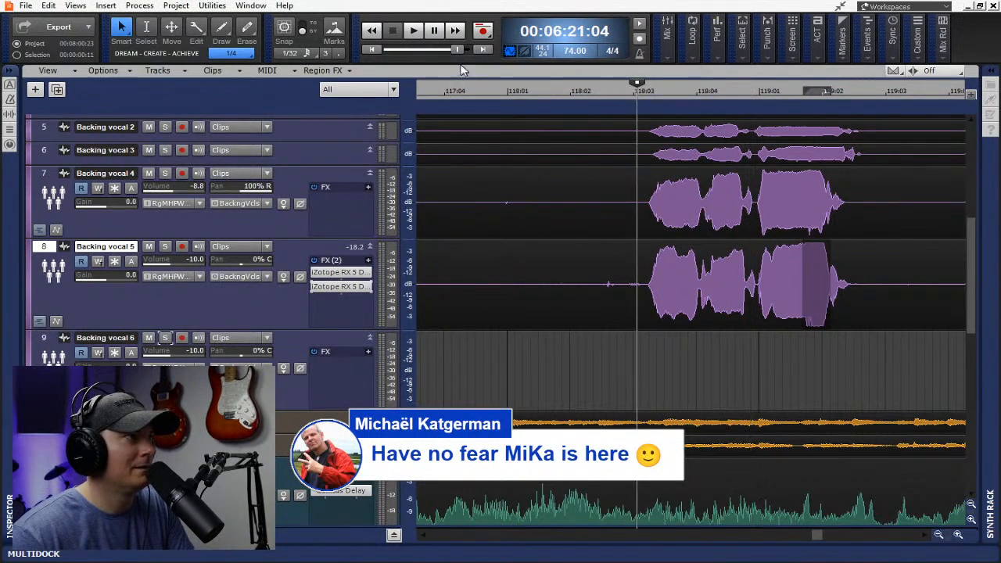
left_click(414, 29)
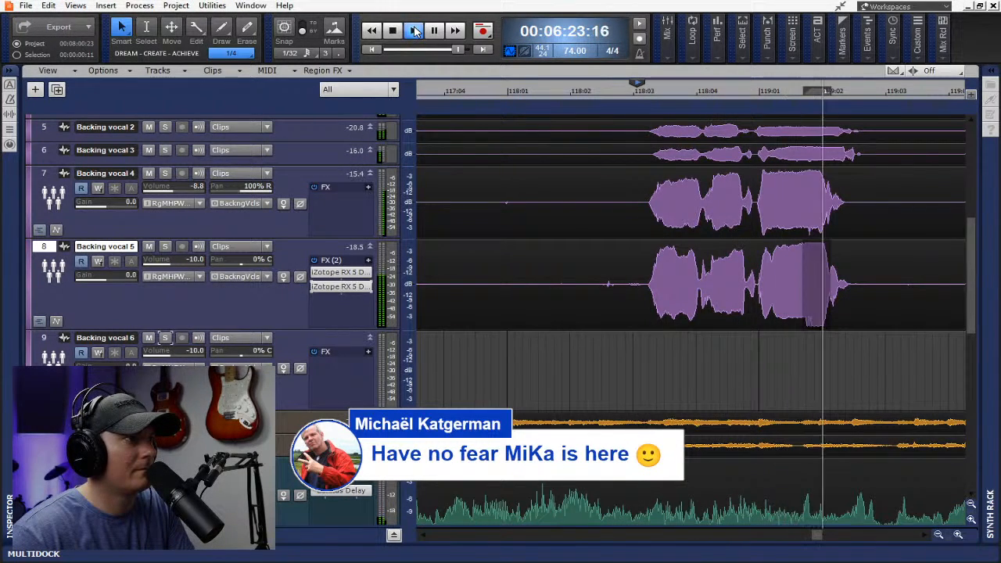
left_click(414, 30)
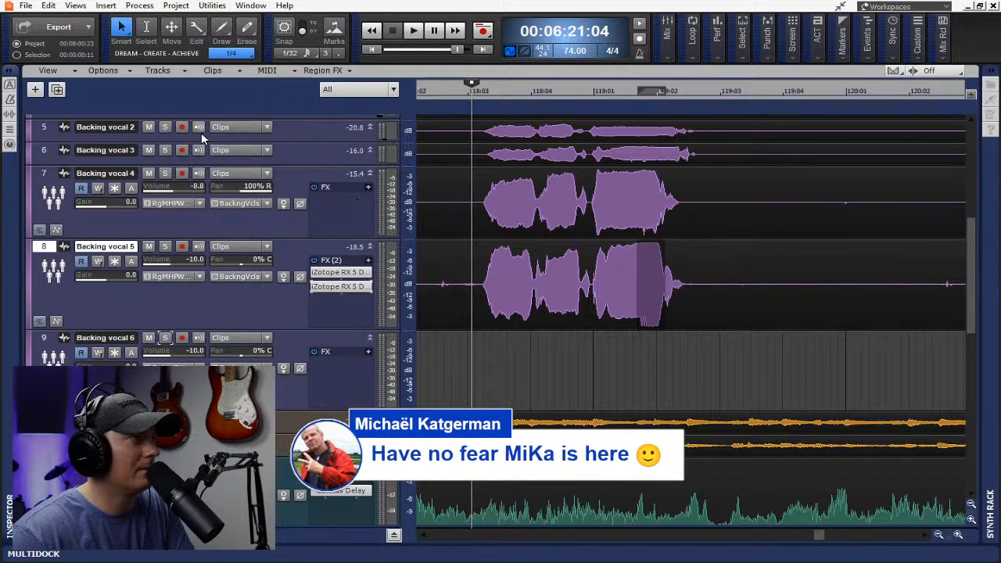
Solo Backing vocals 1 through 6 and audition the phrase with them together
left_click_drag(166, 130, 165, 176)
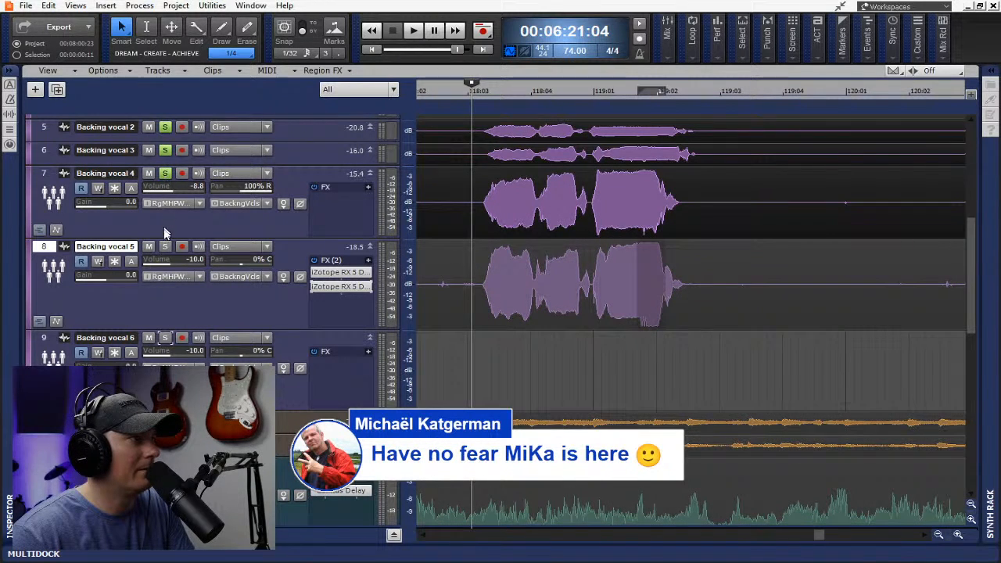
left_click_drag(165, 232, 169, 344)
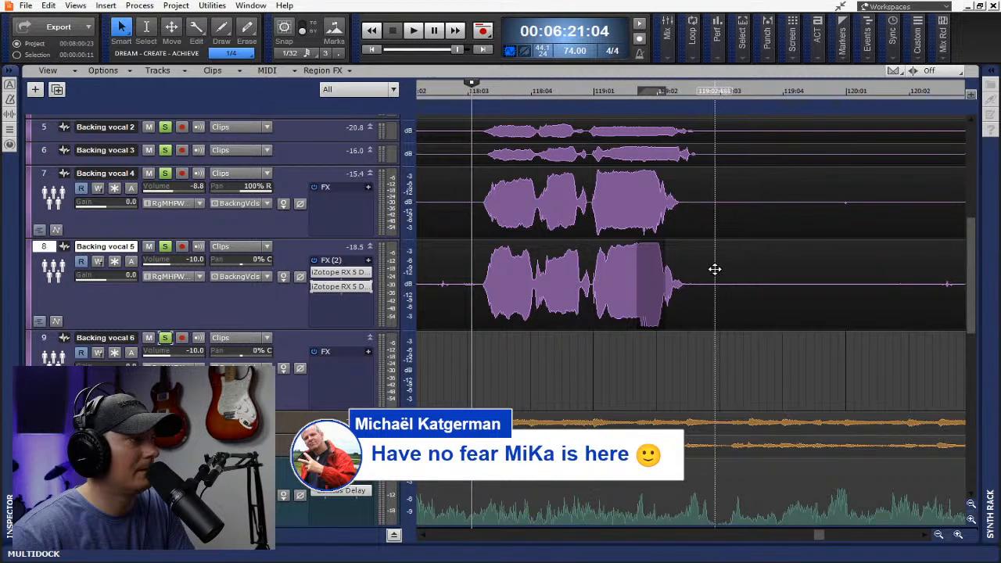
scroll(798, 290, "up", 6)
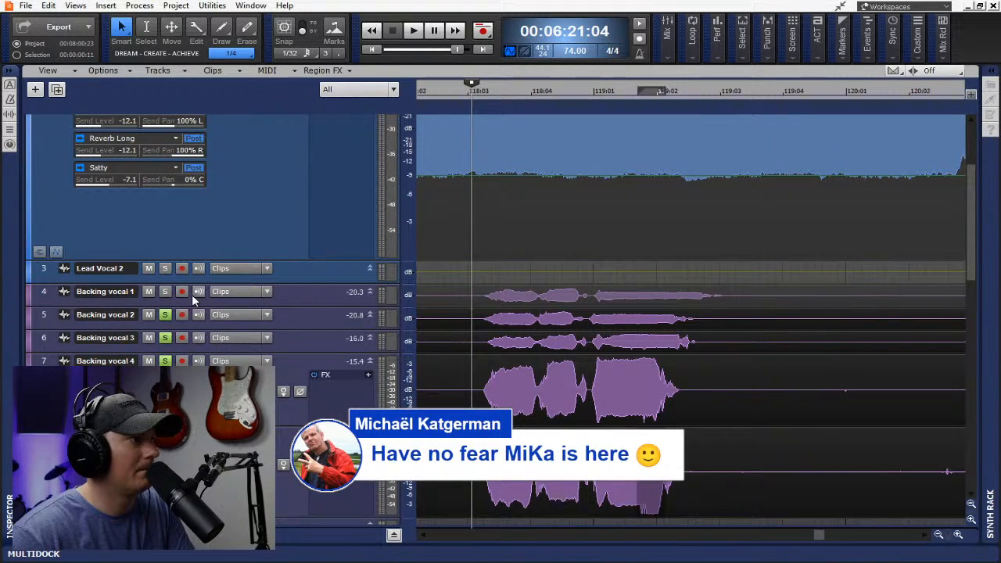
left_click(165, 292)
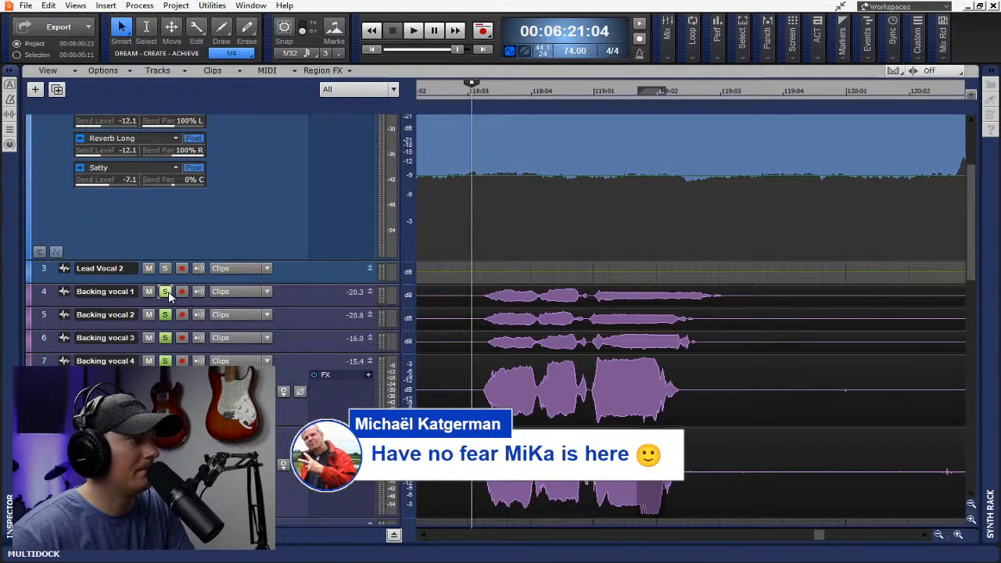
key("space")
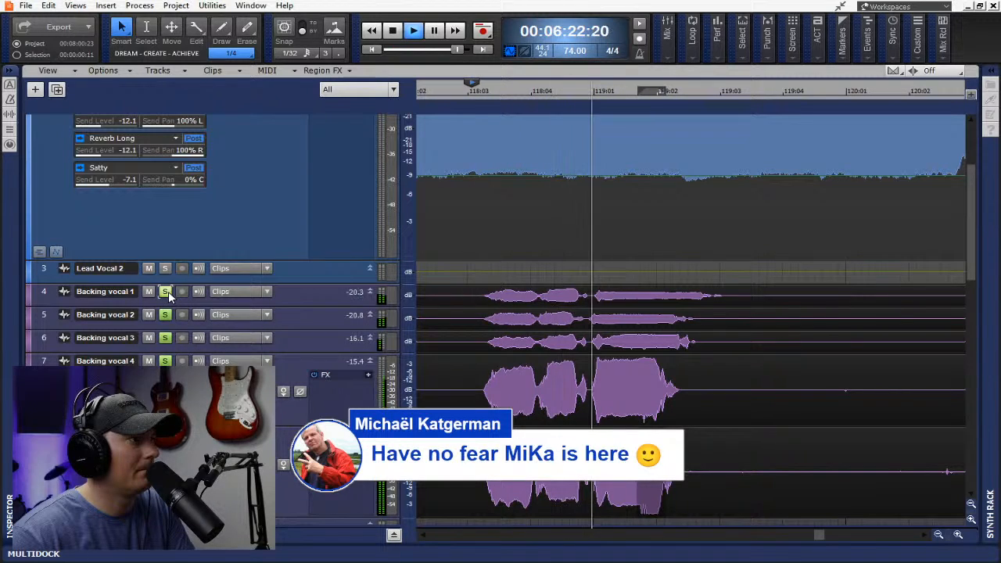
key("space")
Copy the De-clip and De-click effects from Backing vocal 5 to Backing vocal 4 and Backing vocal 3
scroll(583, 296, "down", 3)
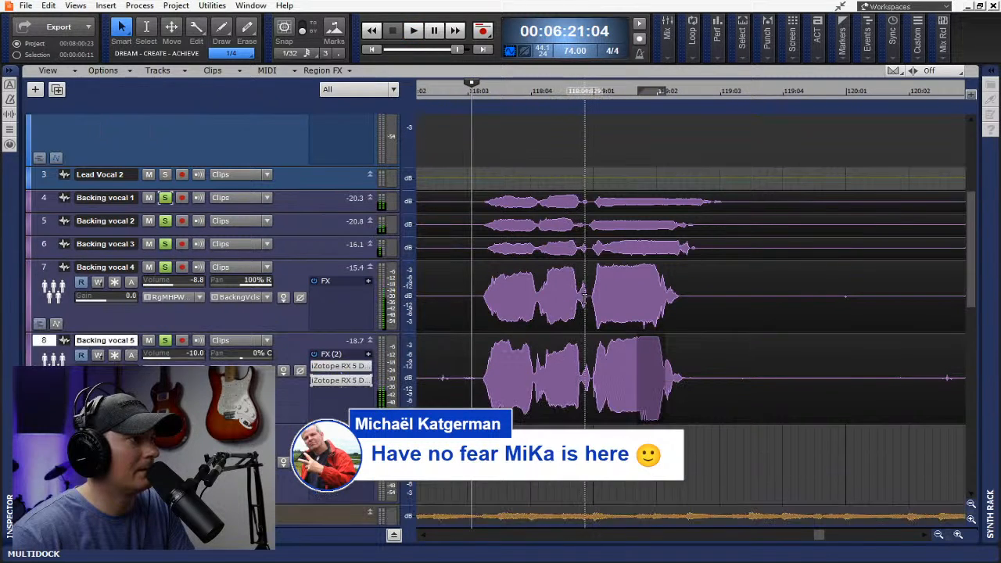
double_click(342, 365)
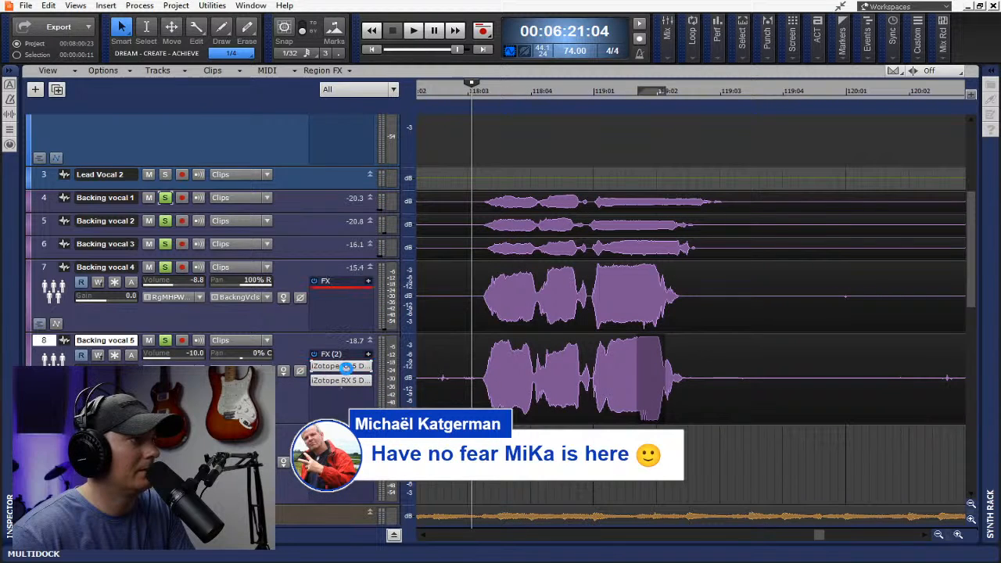
left_click_drag(345, 382, 351, 305)
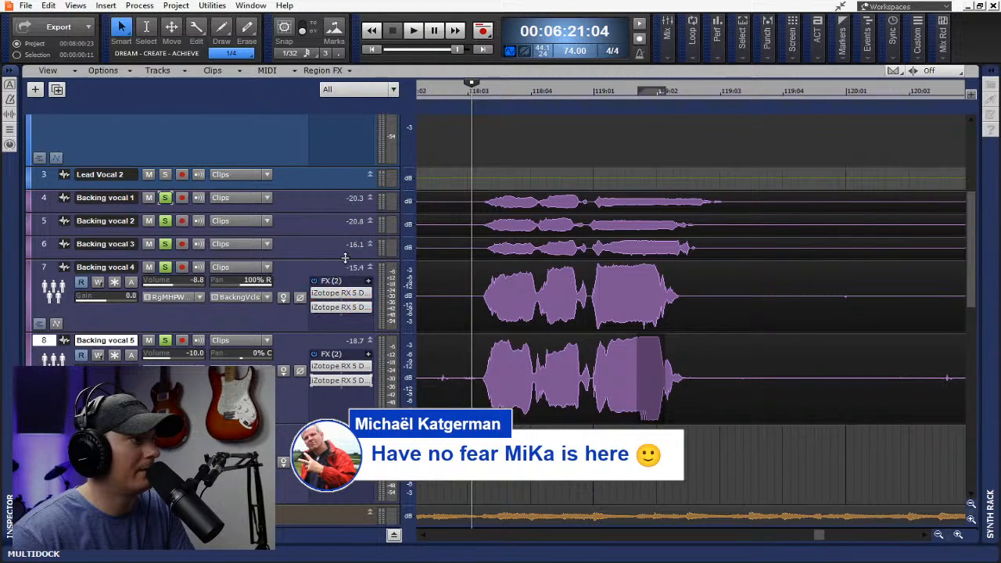
left_click_drag(345, 257, 345, 336)
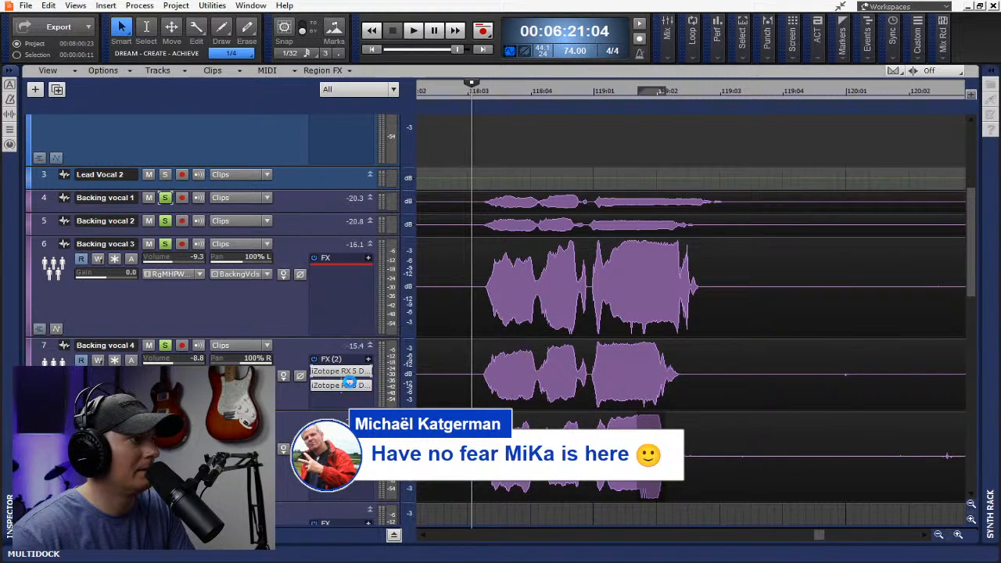
left_click_drag(349, 387, 360, 283)
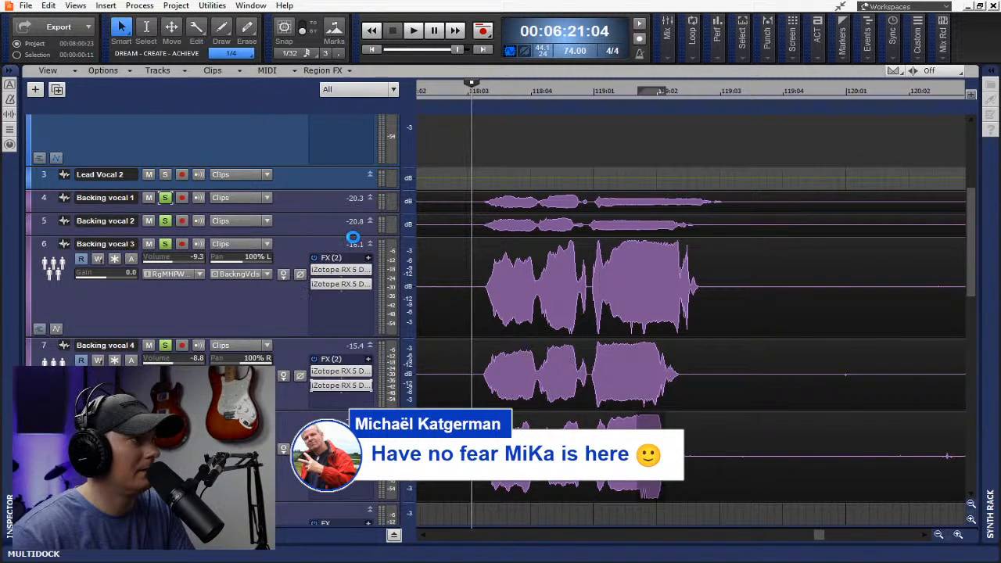
Expand the Backing vocal 2 and Backing vocal 1 tracks and copy the De-clip and De-click effects to both
left_click_drag(337, 235, 343, 311)
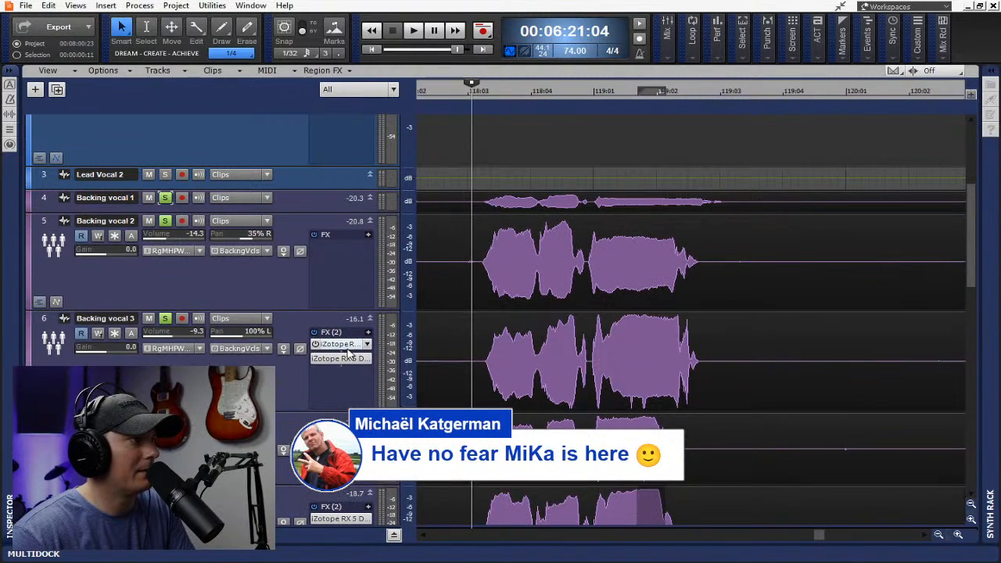
left_click_drag(349, 348, 351, 270)
left_click_drag(352, 362, 356, 297)
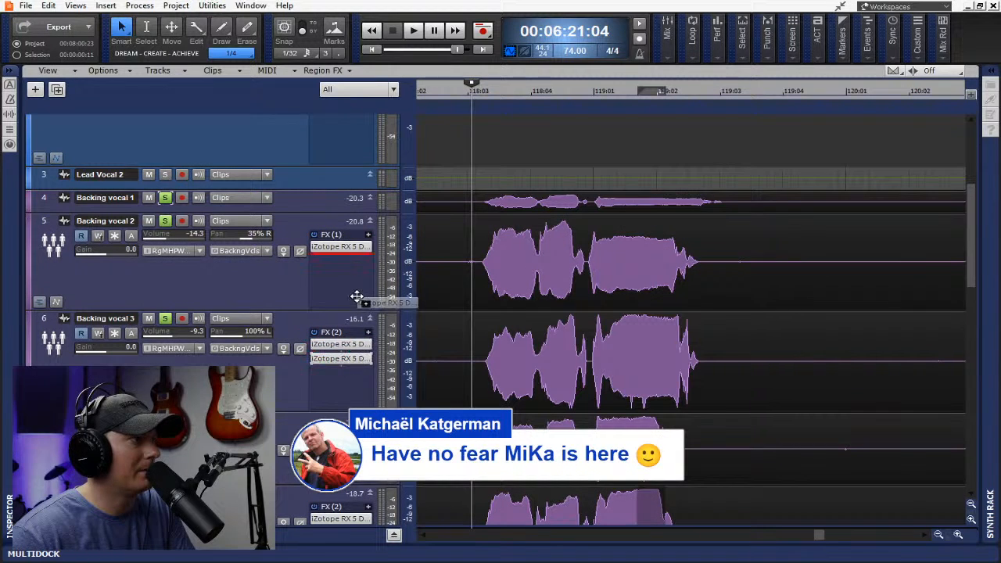
left_click_drag(347, 215, 350, 244)
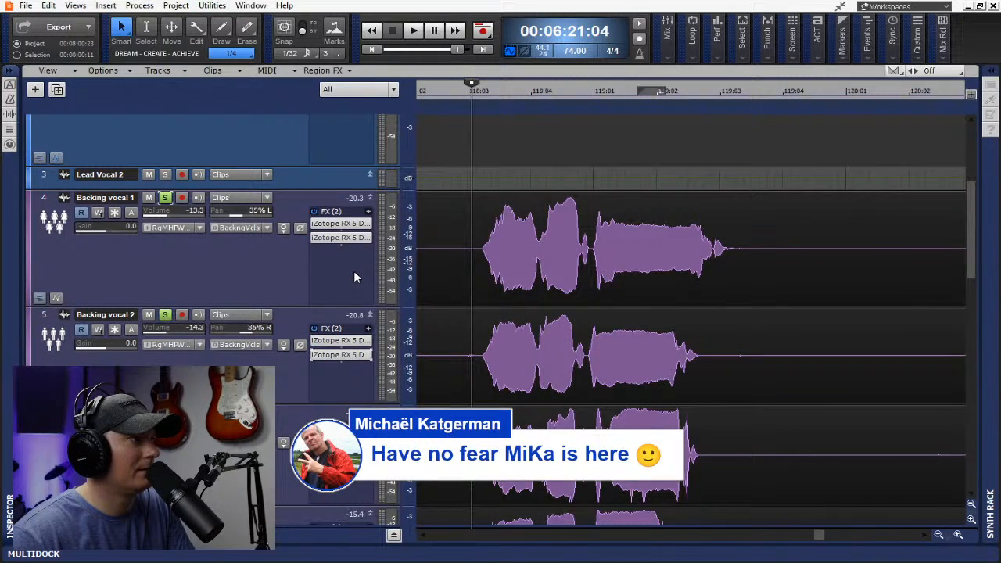
Audition the soloed backing vocals with their repair effects from 00:06:21:04 and clear the solo on all tracks
key("space")
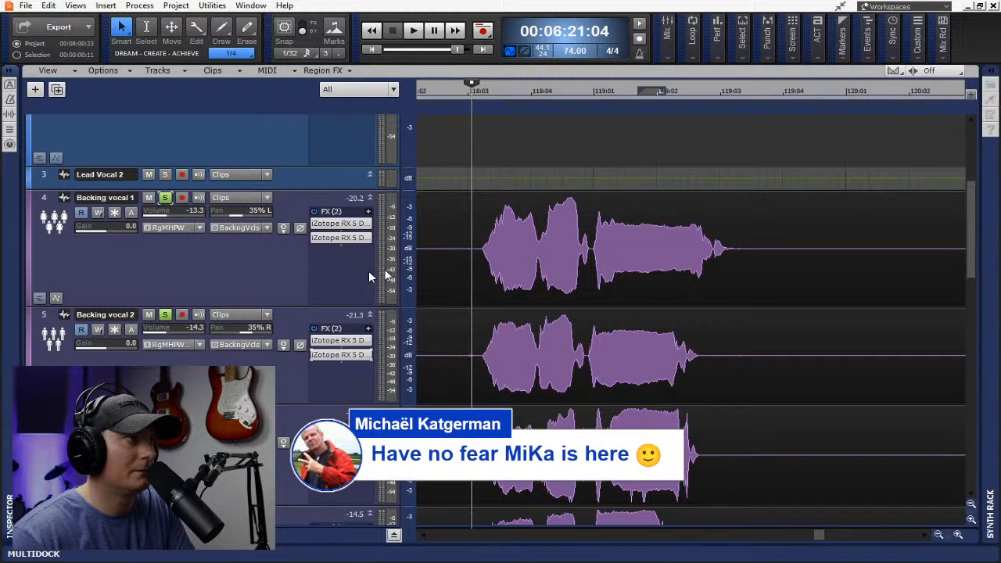
left_click(416, 30)
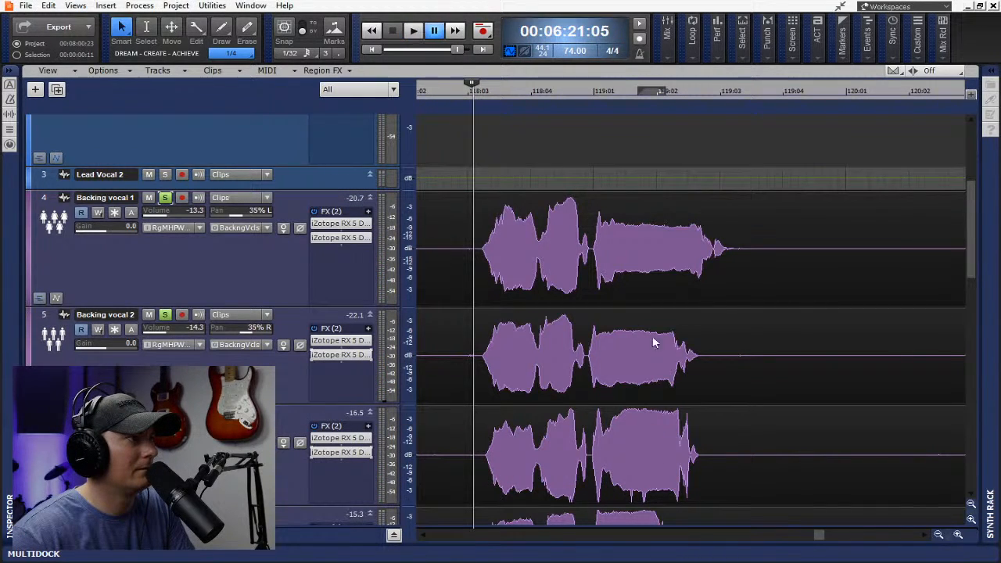
key("space")
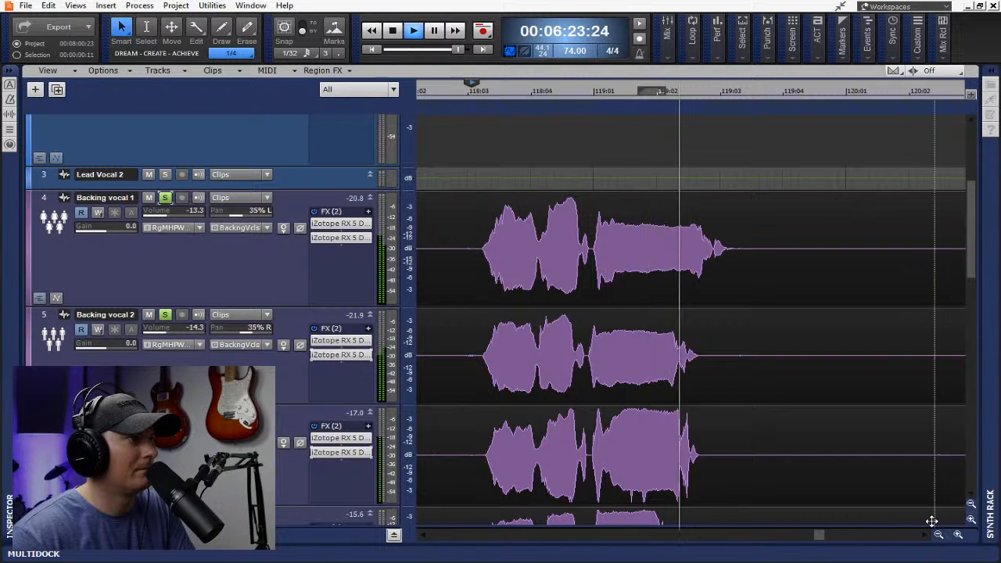
left_click(393, 30)
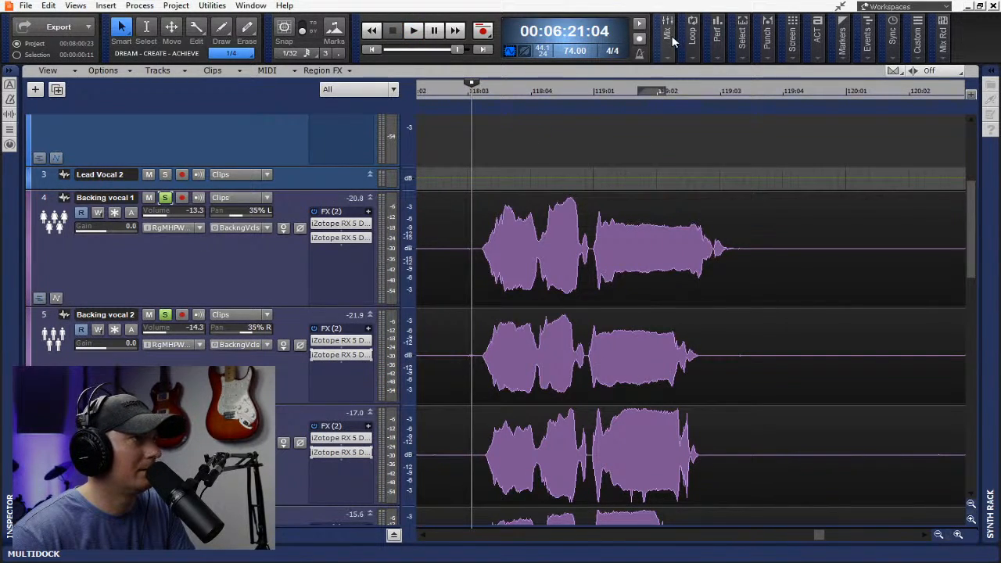
left_click(668, 57)
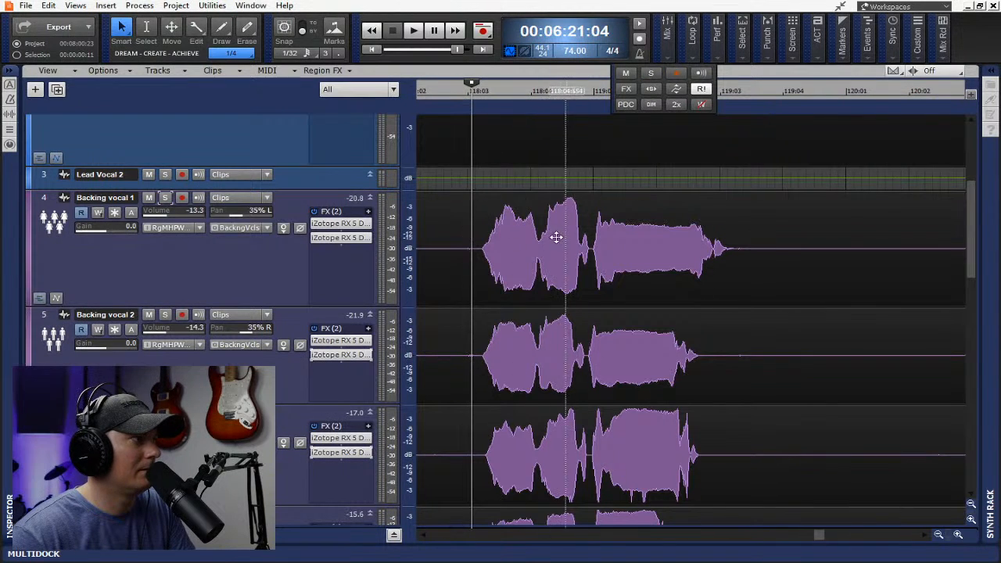
Expand the Lead Vocal 2 track and audition the full mix from 00:06:21:04
key("f")
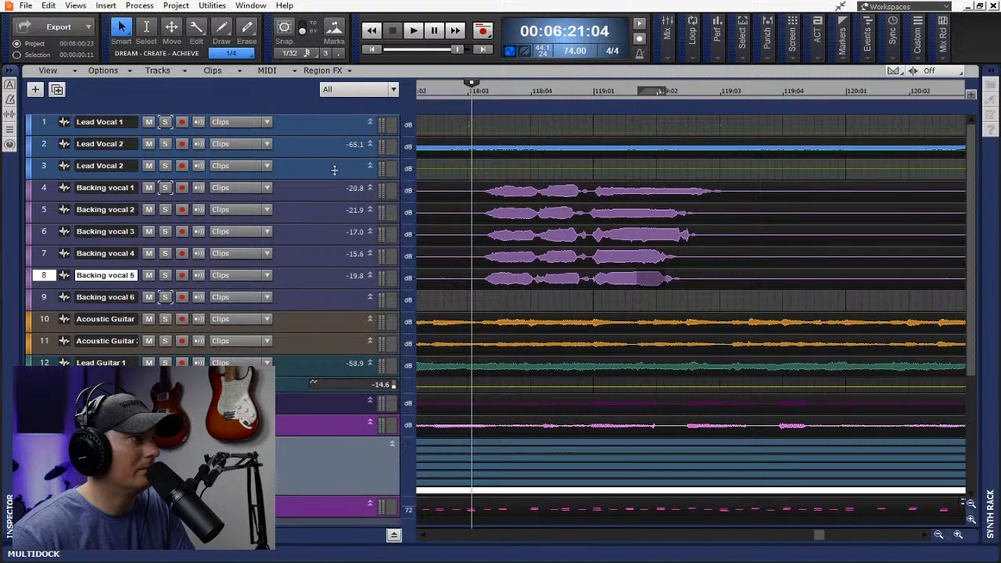
left_click_drag(337, 154, 341, 278)
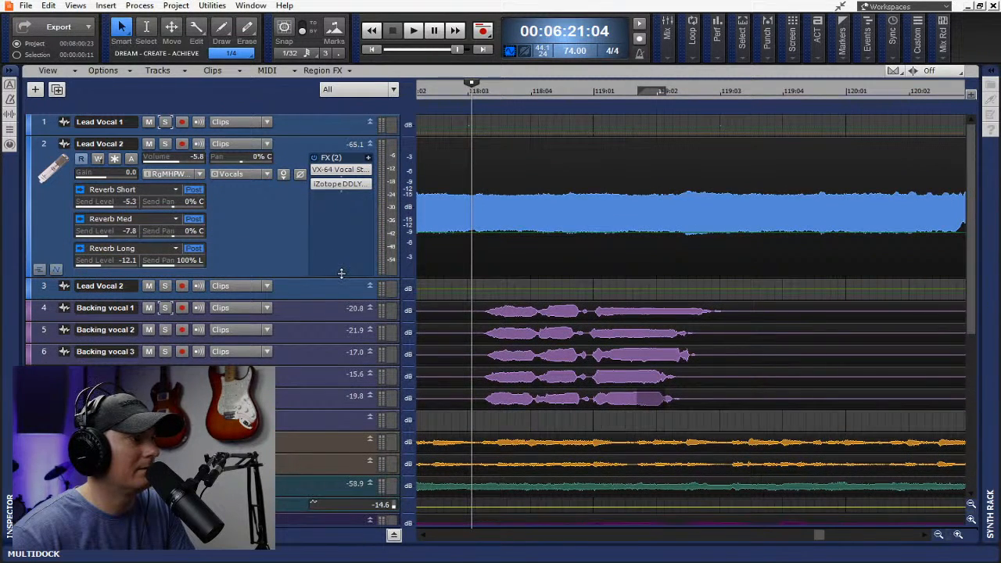
left_click(414, 30)
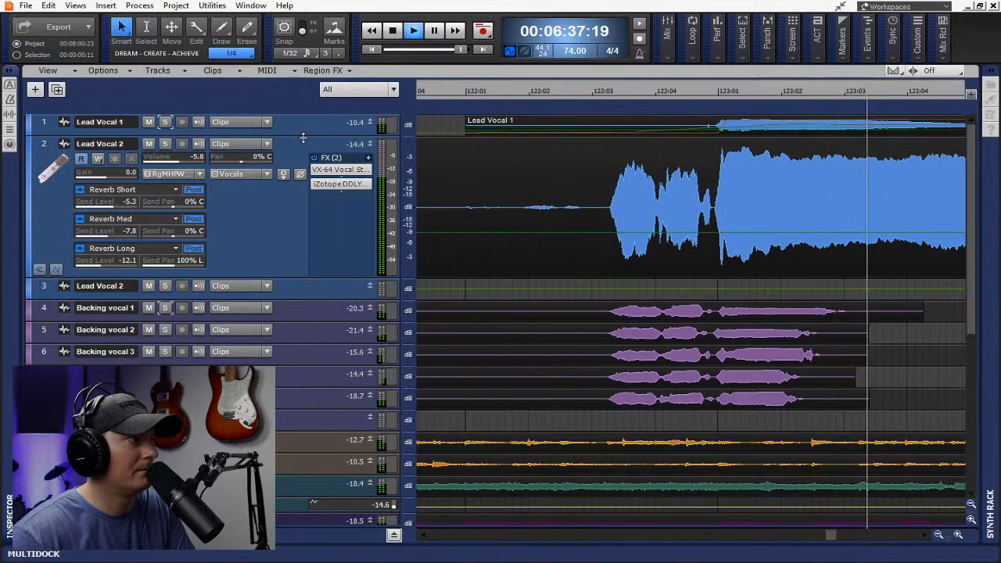
Expand Lead Vocal 1, copy the iZotope DDLY and VX-64 Vocal Strip effects from Lead Vocal 2 onto it, and stop playback
left_click_drag(292, 133, 292, 265)
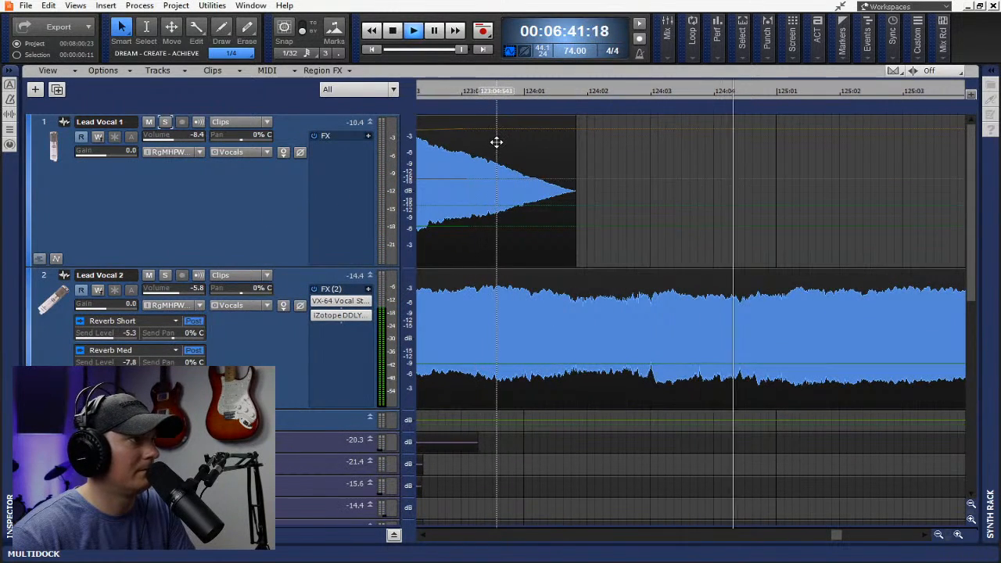
left_click_drag(340, 315, 340, 247)
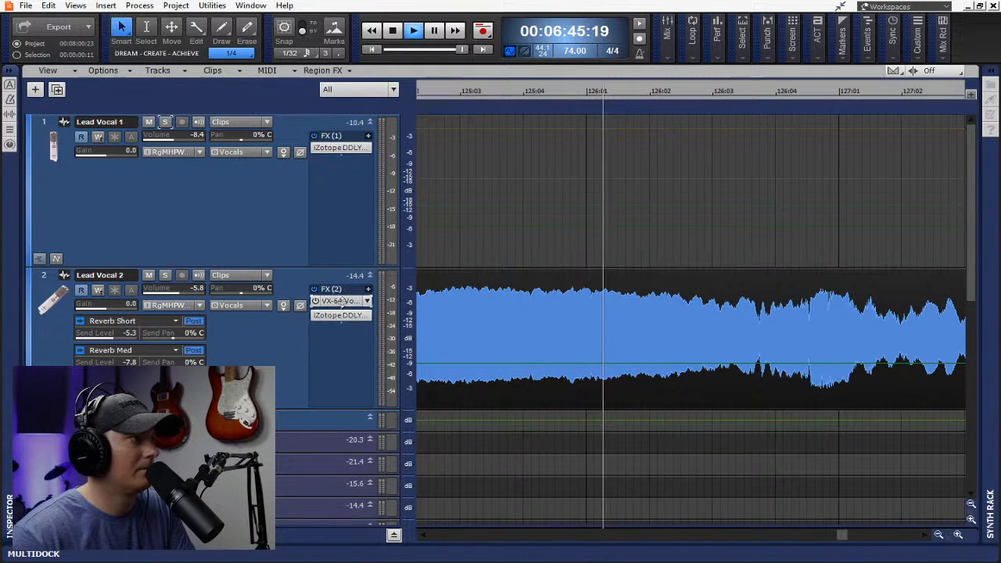
left_click_drag(340, 301, 340, 250)
key("space")
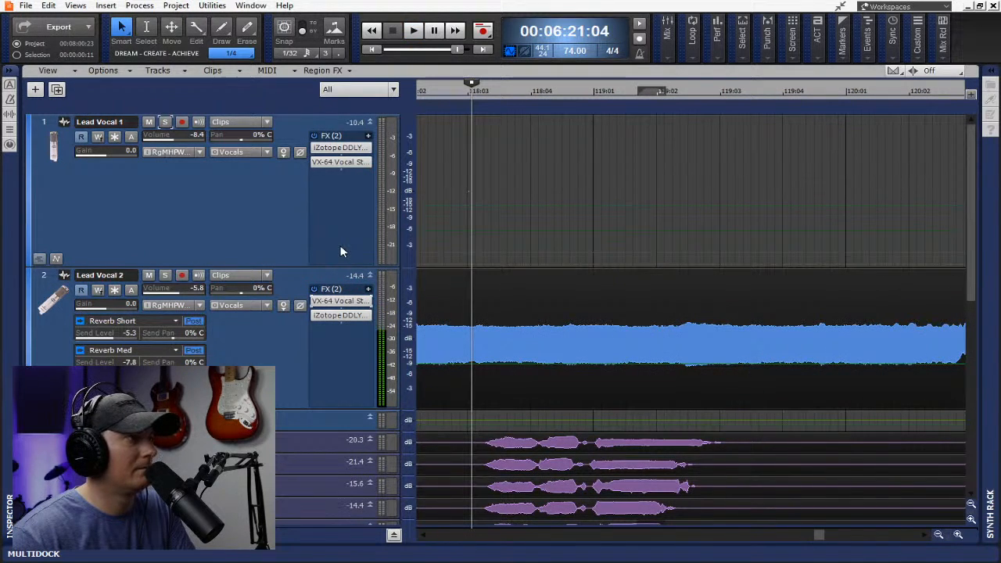
Set the playback start to 00:06:35:06 and audition the Lead Vocal 1 entry with its added effects
left_click(939, 535)
left_click(939, 537)
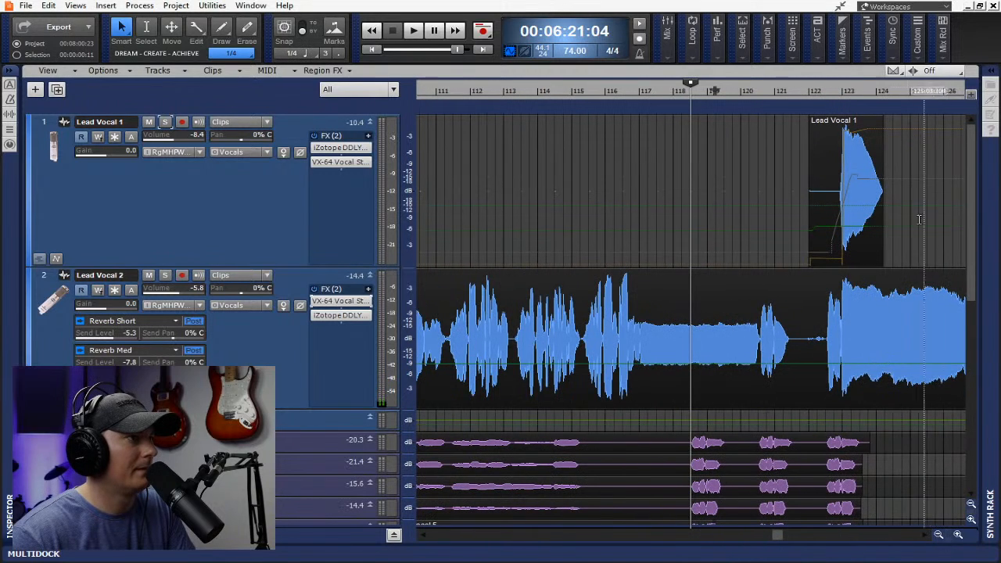
left_click(834, 92)
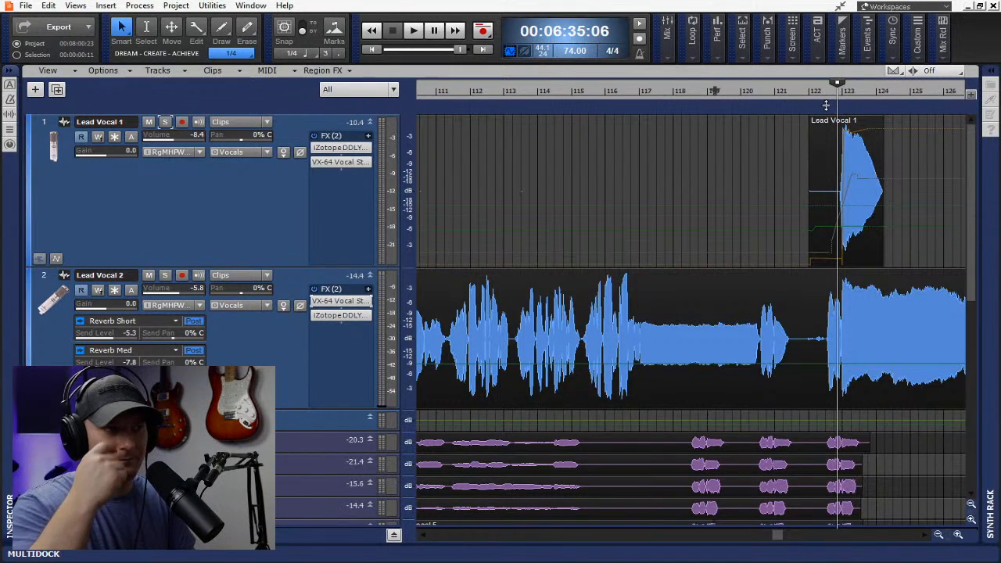
key("space")
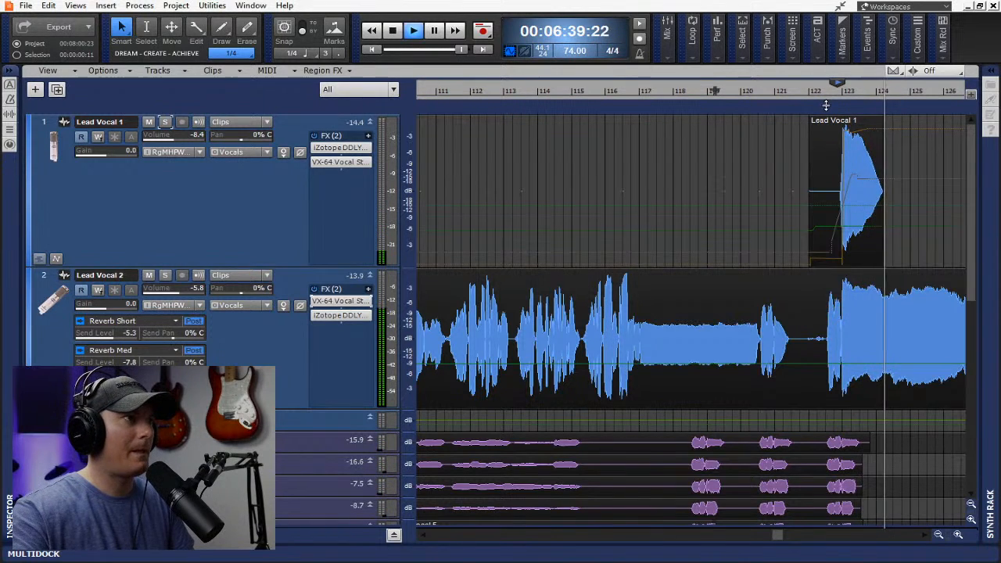
Turn on the Delay module in Lead Vocal 1's VX-64 Vocal Strip, close the plug-in, and stop playback
double_click(337, 162)
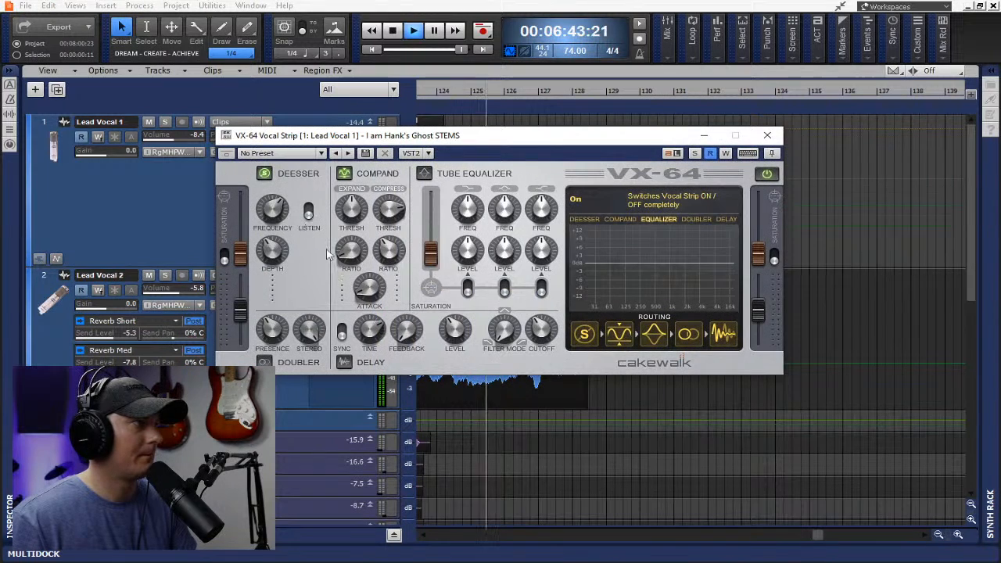
left_click(344, 363)
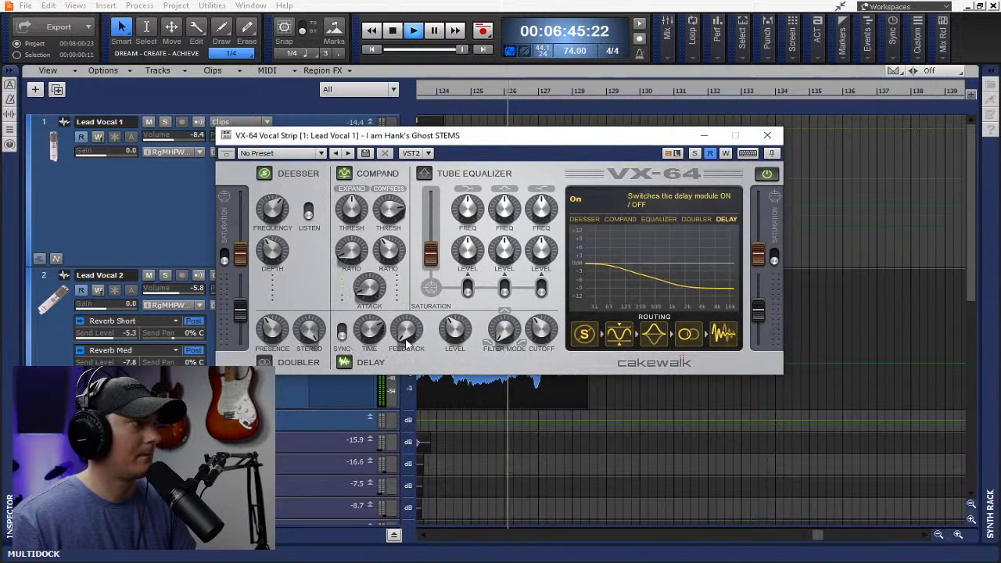
left_click(768, 135)
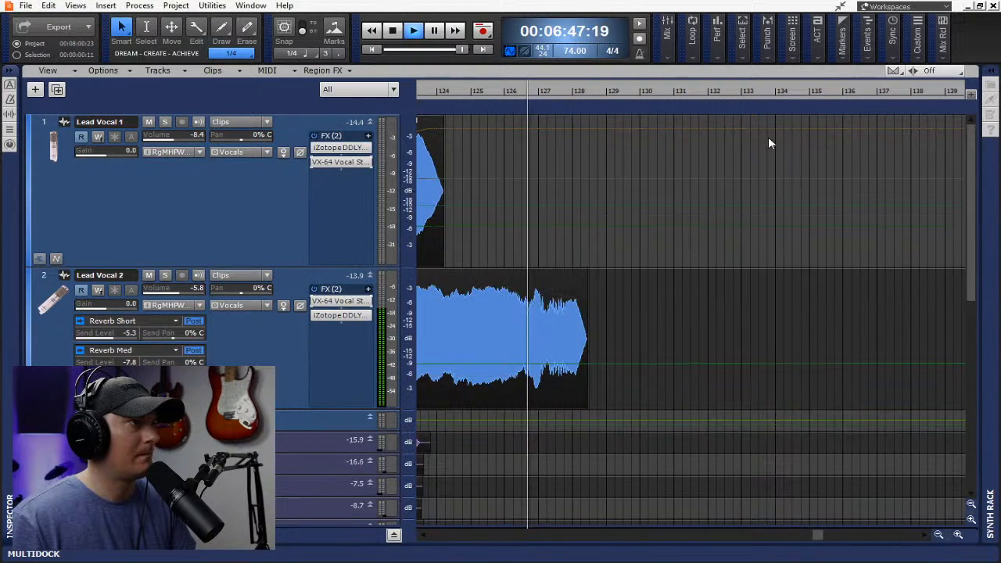
key("space")
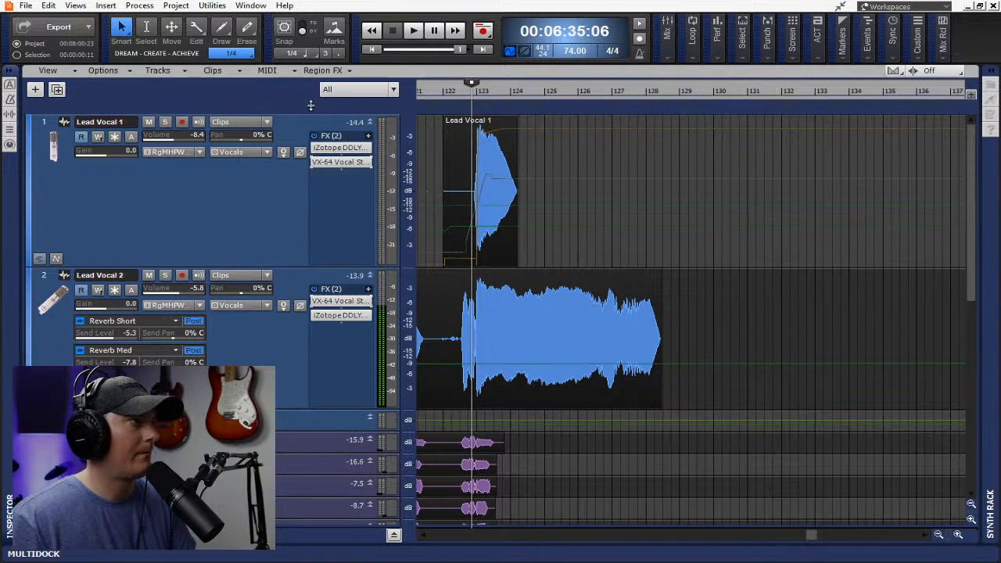
Set the upper Feed to 66.7% and the lower Feed to 70.0% in Lead Vocal 1's DDLY Dynamic Delay, checking with a brief playback
double_click(341, 148)
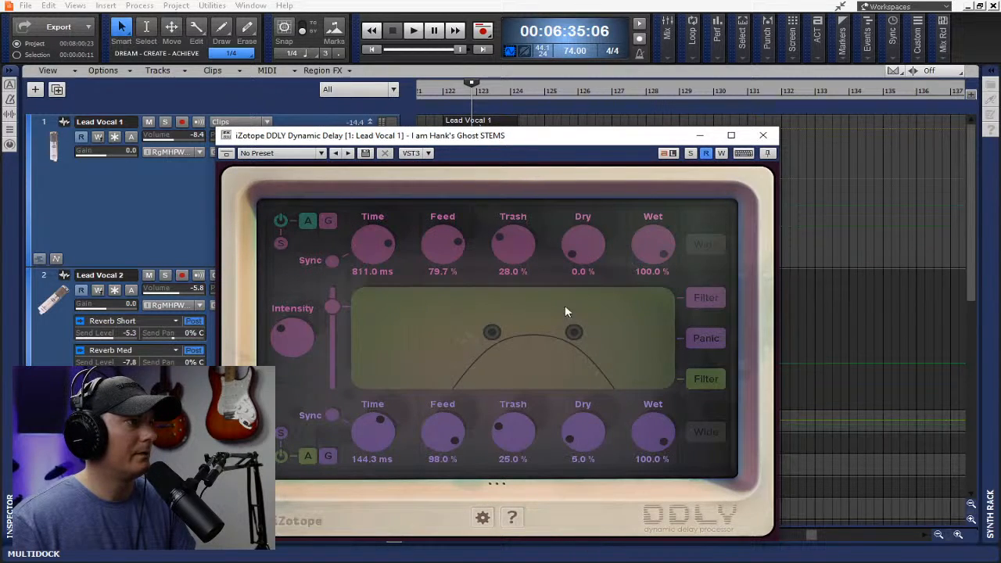
left_click(764, 136)
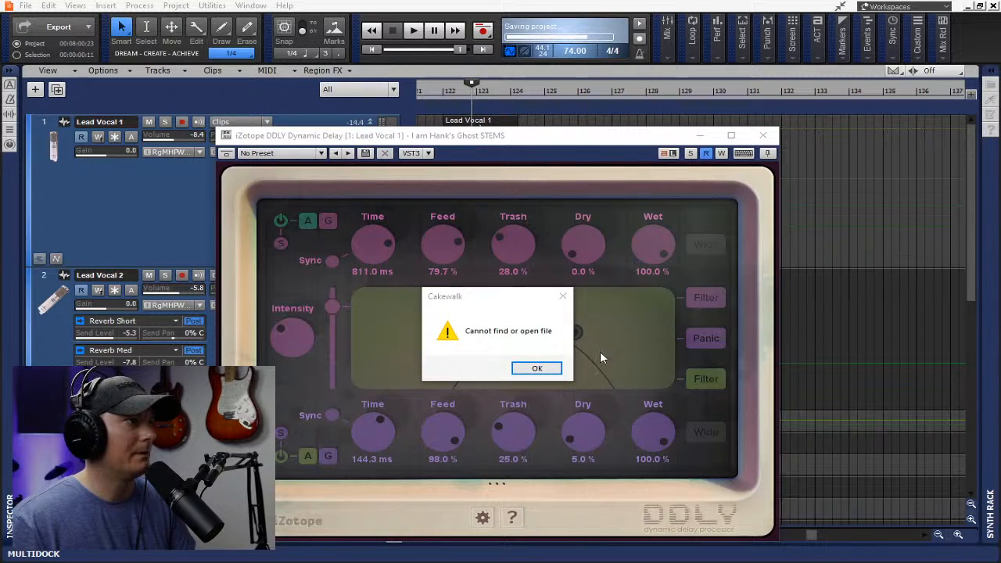
left_click(535, 365)
left_click(763, 137)
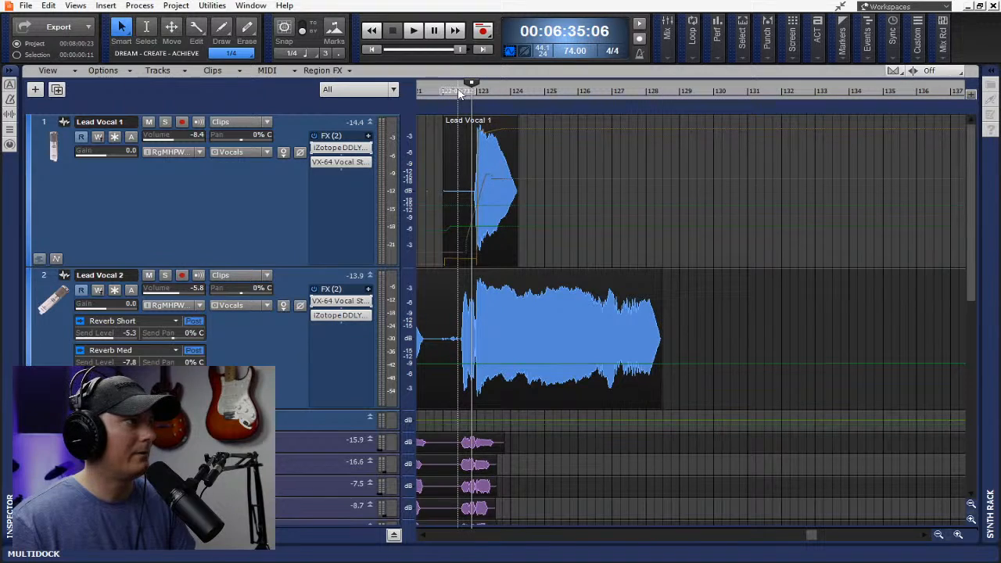
left_click(417, 30)
left_click(419, 32)
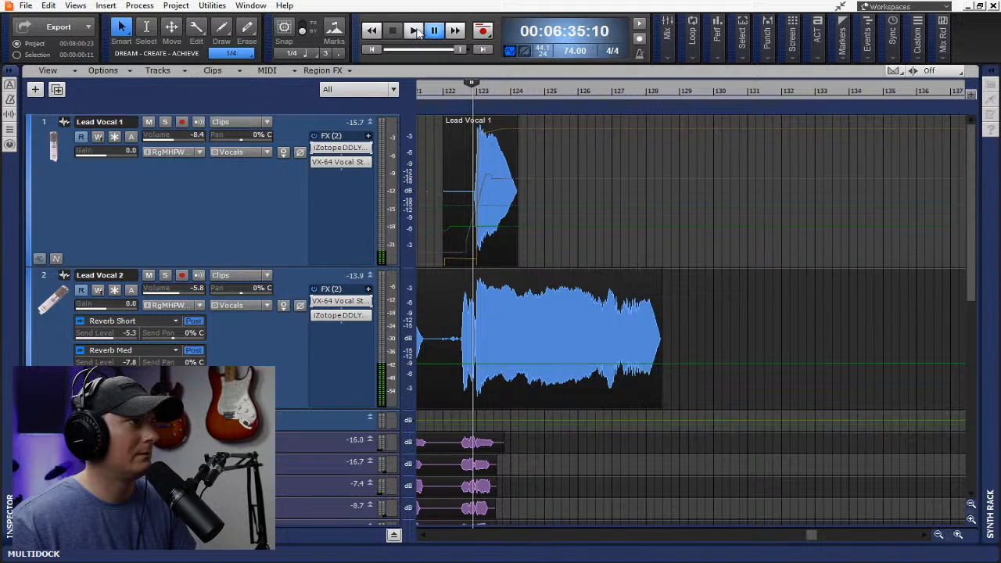
double_click(348, 152)
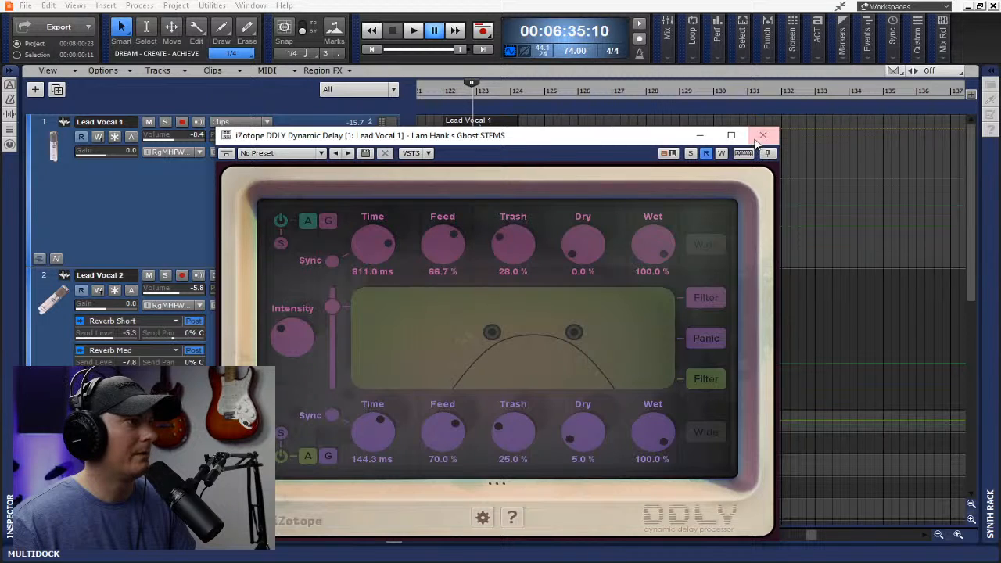
left_click(762, 136)
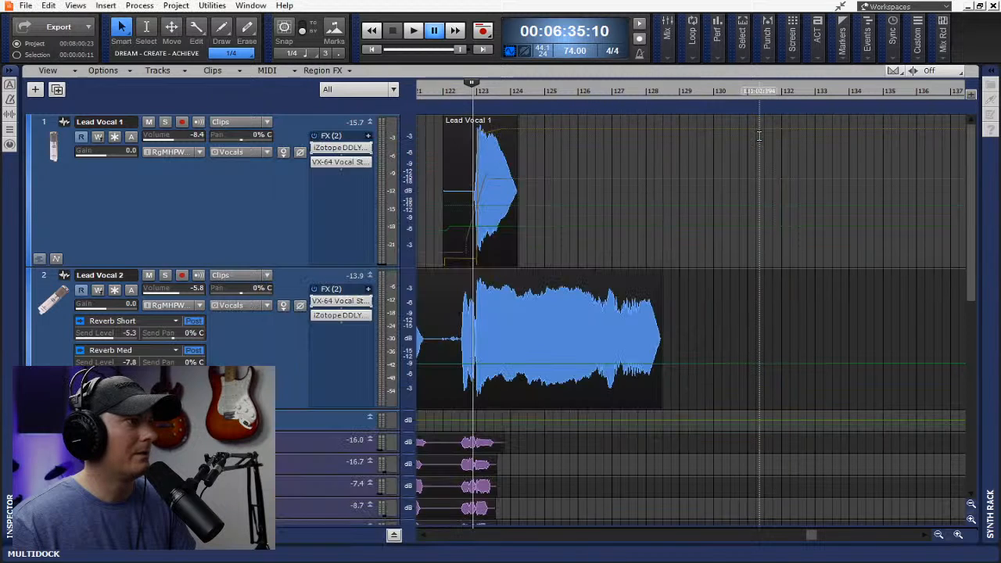
Resume playback, lower the Lead Vocal 1 volume to -9.0, and stop playback
left_click(435, 31)
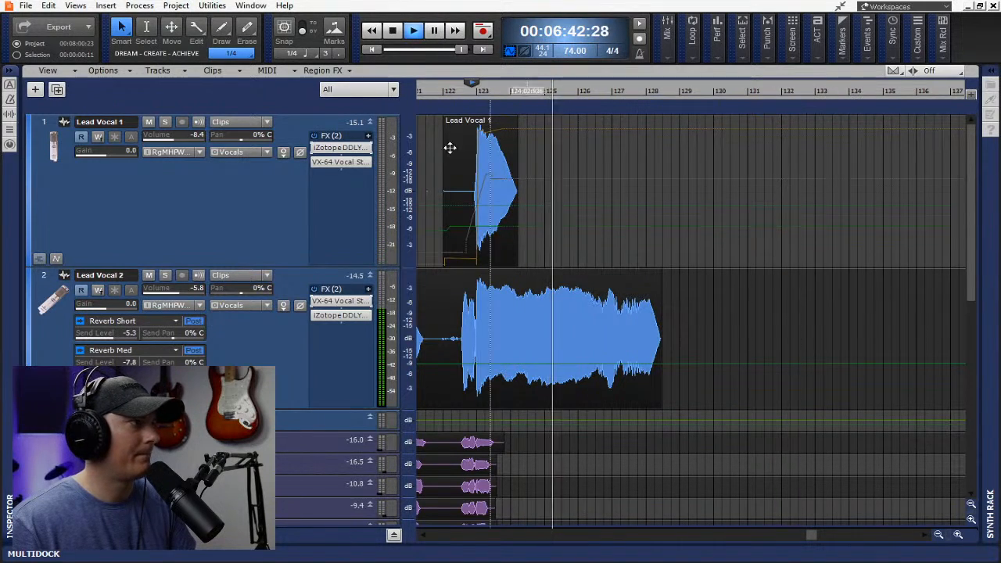
left_click_drag(166, 139, 161, 139)
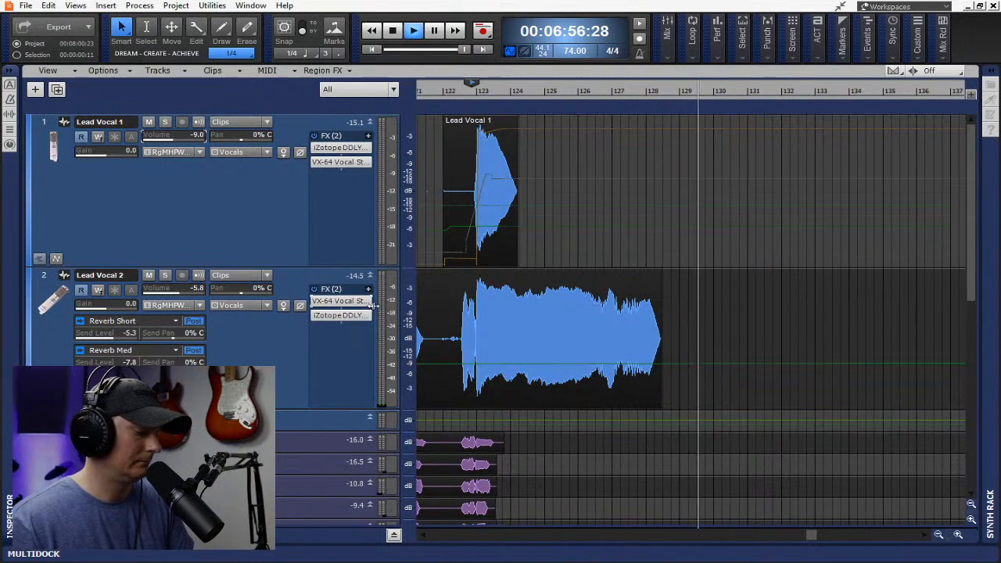
left_click(393, 34)
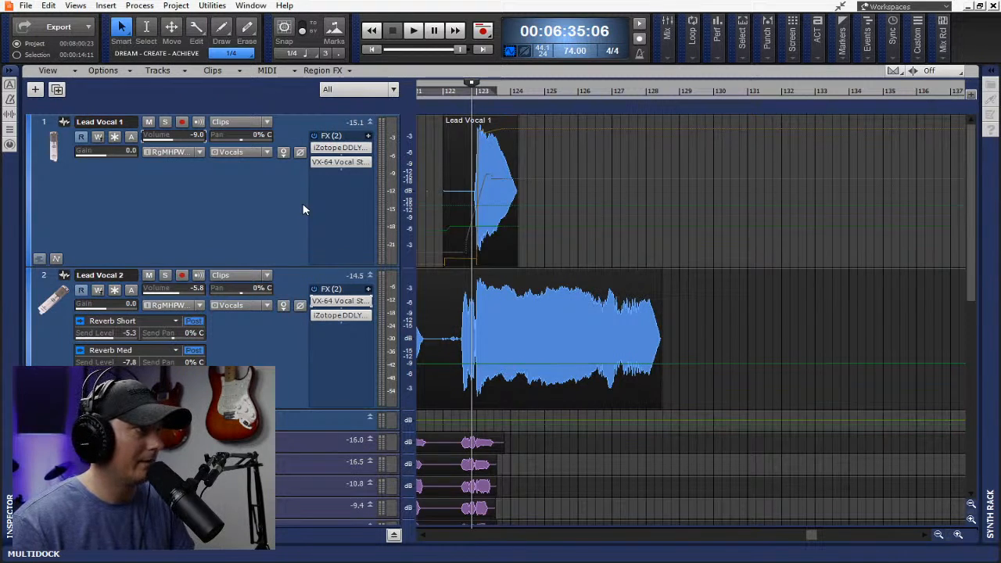
Expand the volume automation lane of Lead Guitar 1 and start playback from 00:06:35:06
key("f")
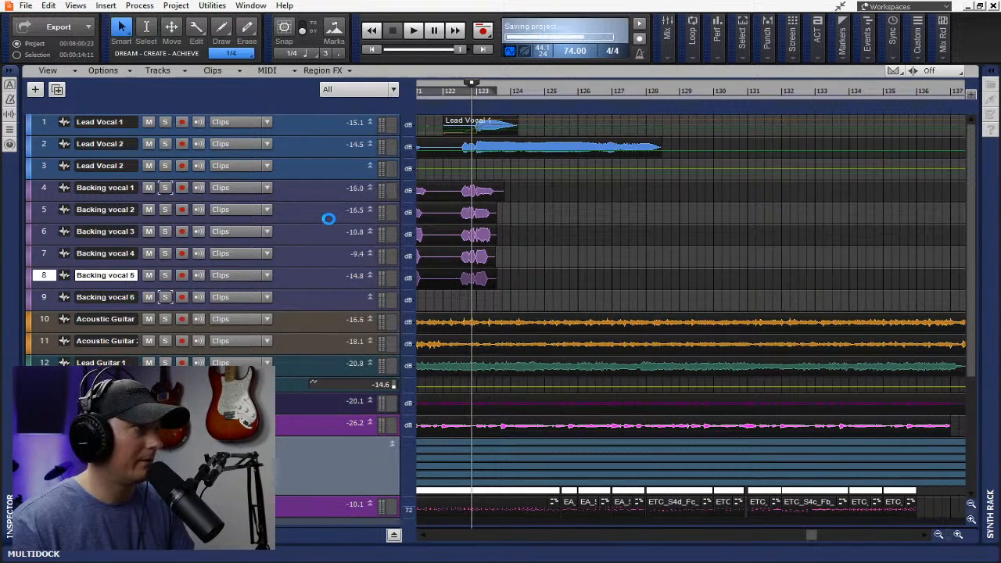
scroll(311, 388, "down", 3)
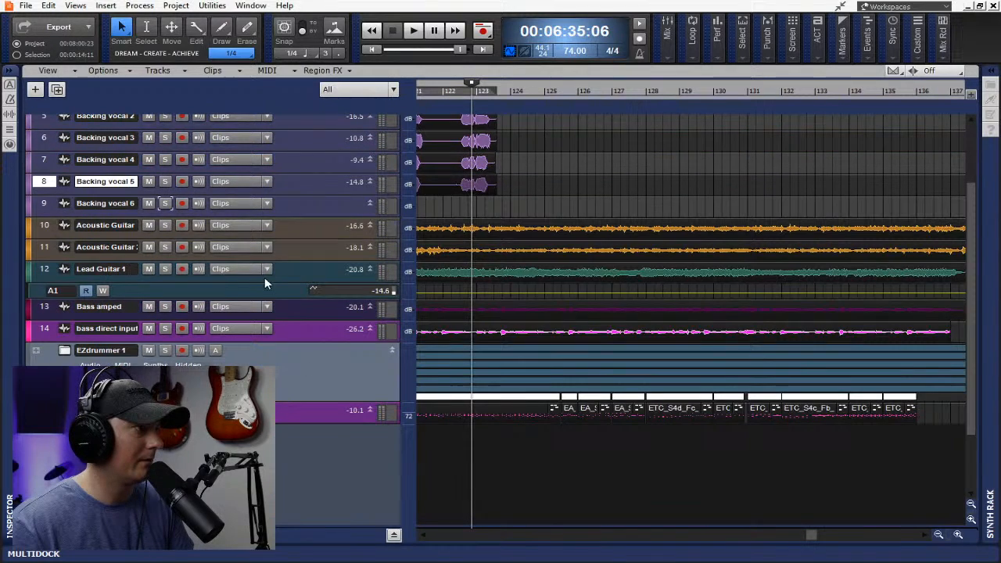
left_click_drag(234, 299, 234, 410)
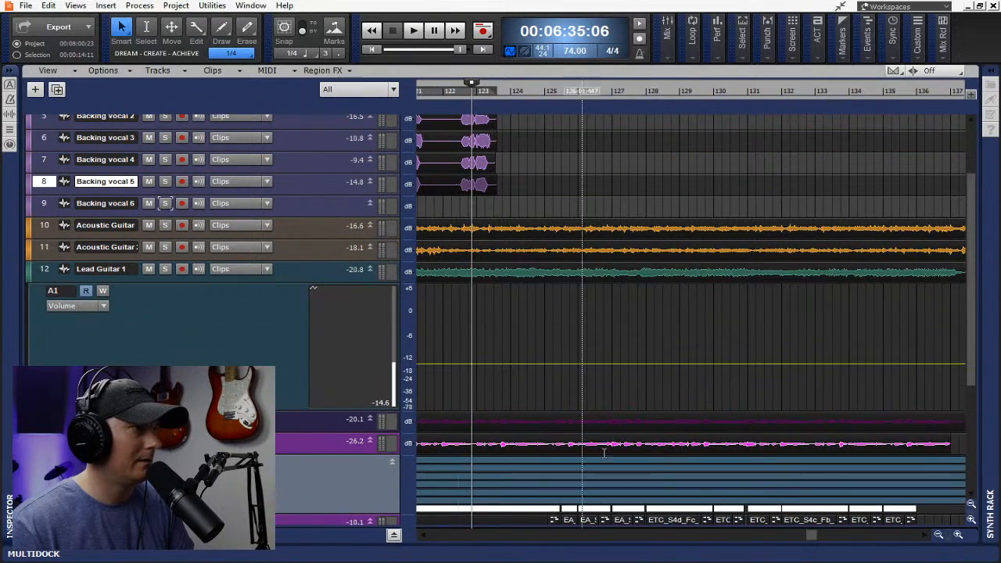
left_click(940, 536)
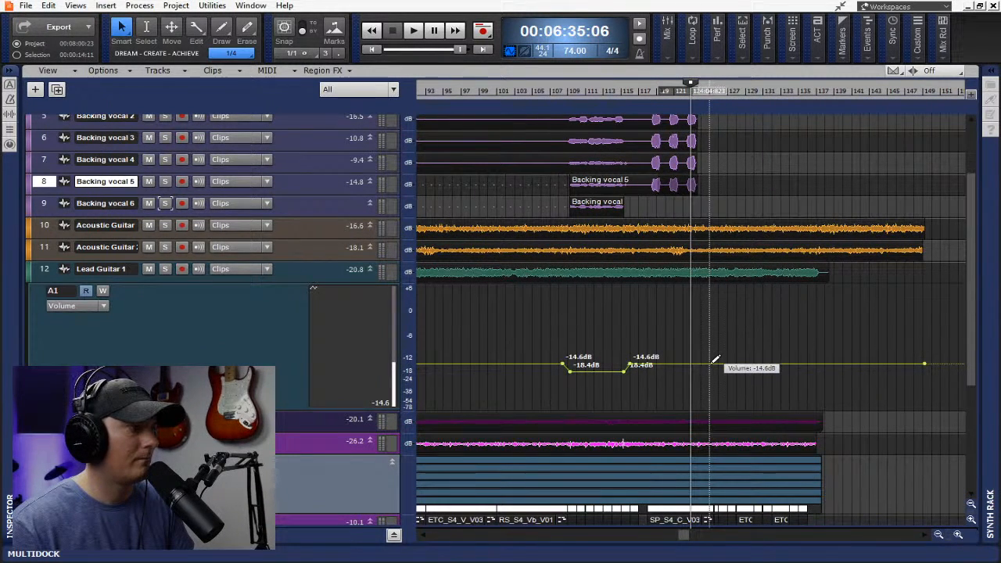
key("space")
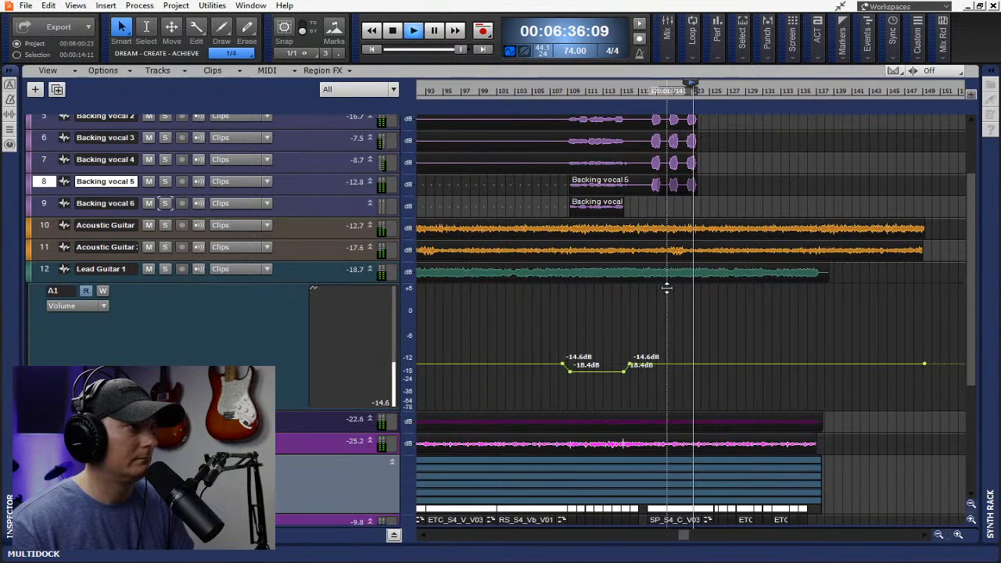
Ramp Lead Guitar 1's volume envelope from -14.6 dB near measure 122 to -9.8 dB near measure 126, setting the end node to -9.9 dB
left_click(700, 363)
left_click(691, 364)
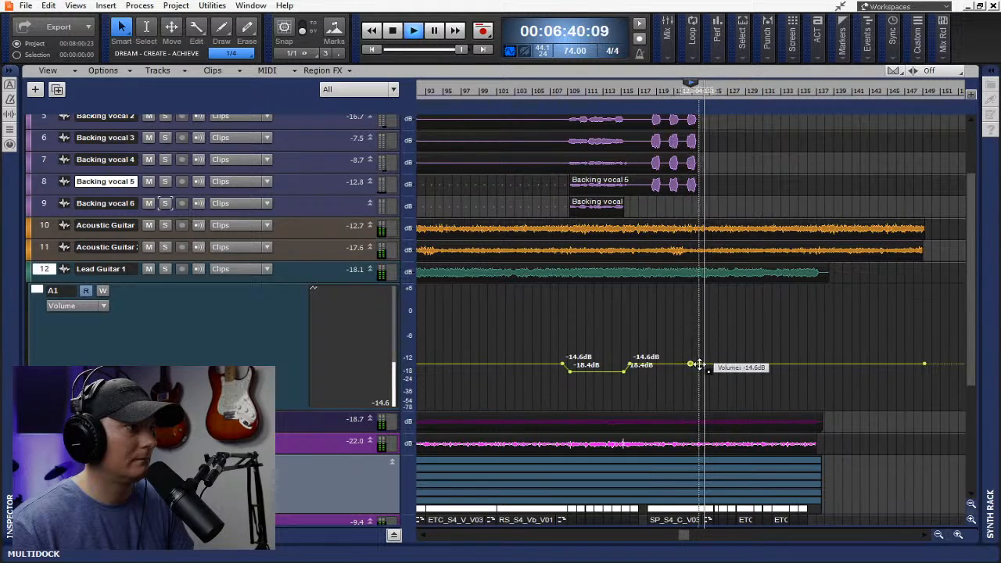
left_click_drag(712, 361, 713, 356)
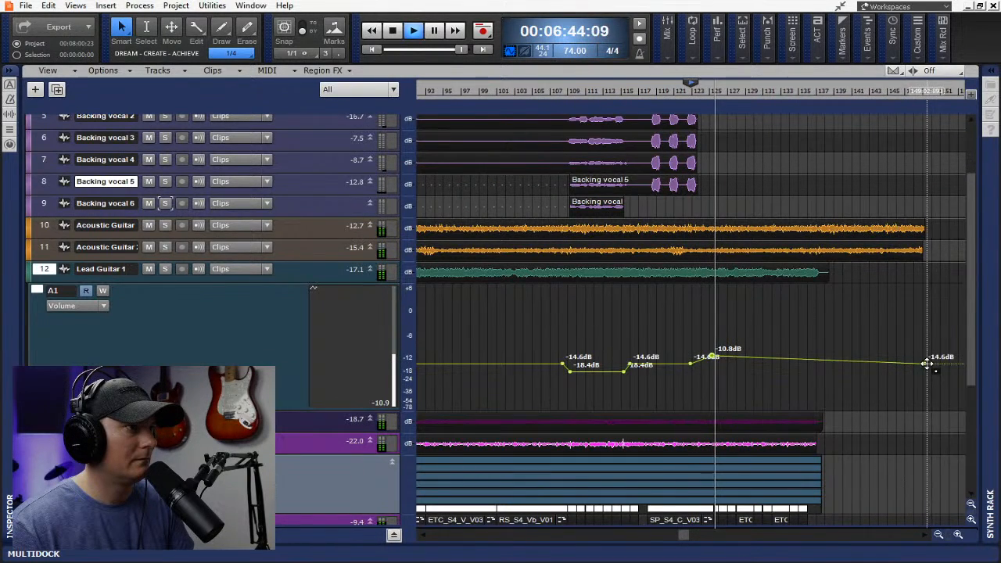
left_click_drag(924, 362, 918, 353)
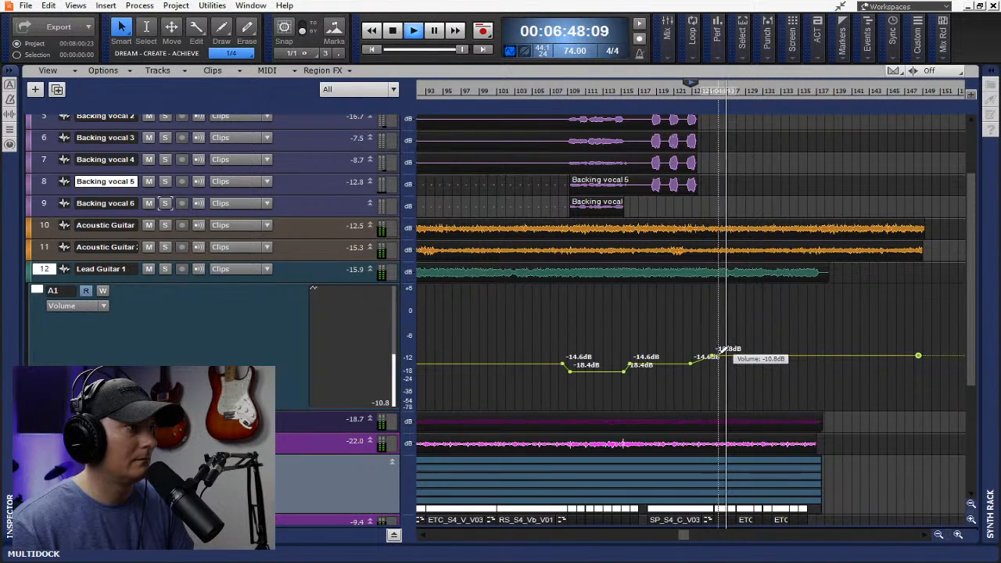
left_click_drag(714, 357, 720, 353)
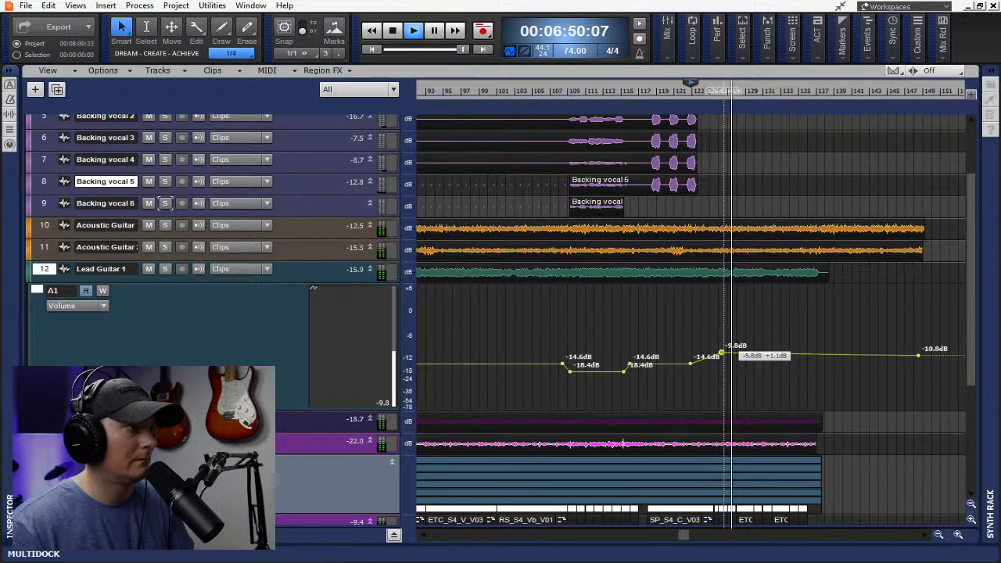
left_click_drag(917, 356, 918, 354)
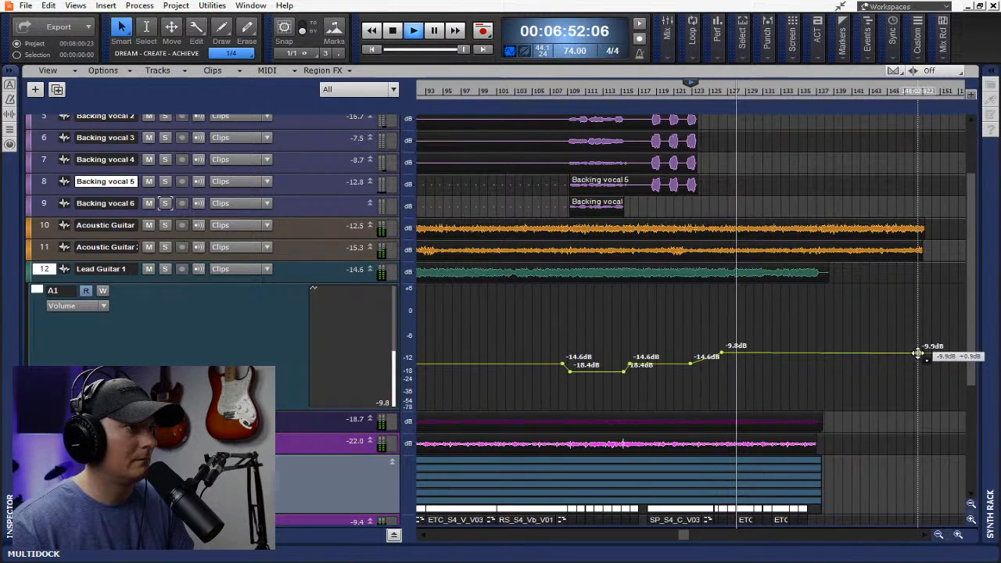
right_click(722, 354)
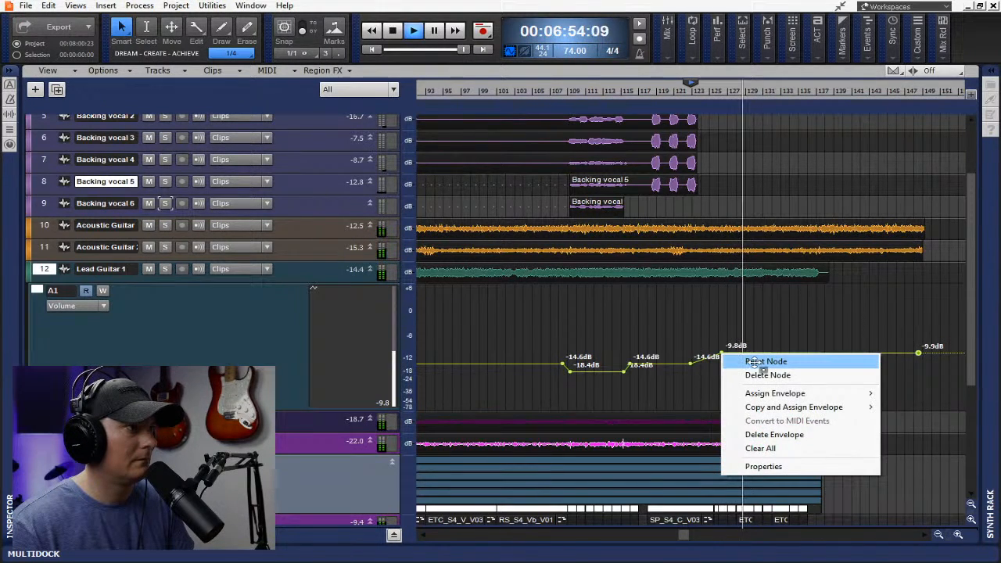
mouse_move(798, 395)
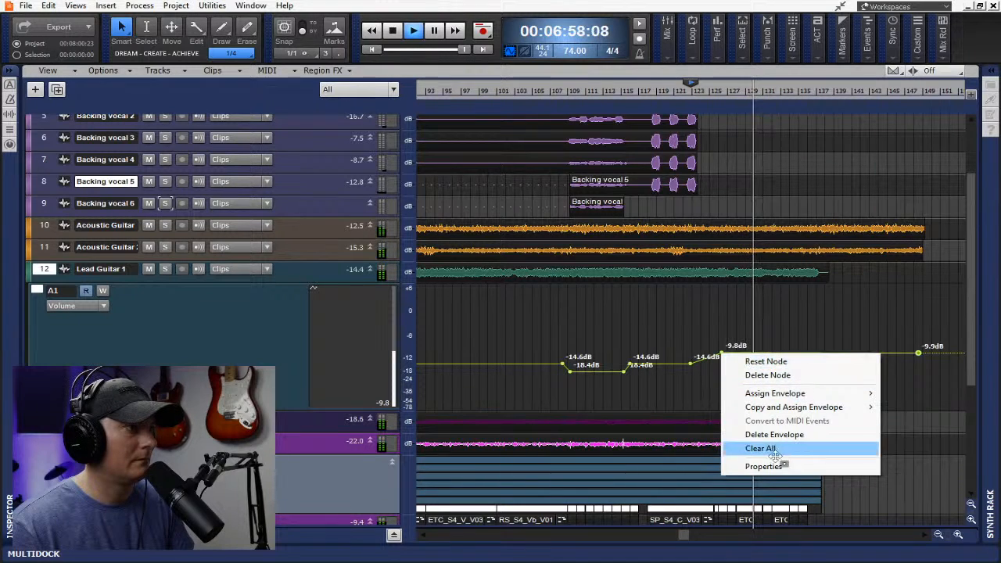
middle_click(722, 351)
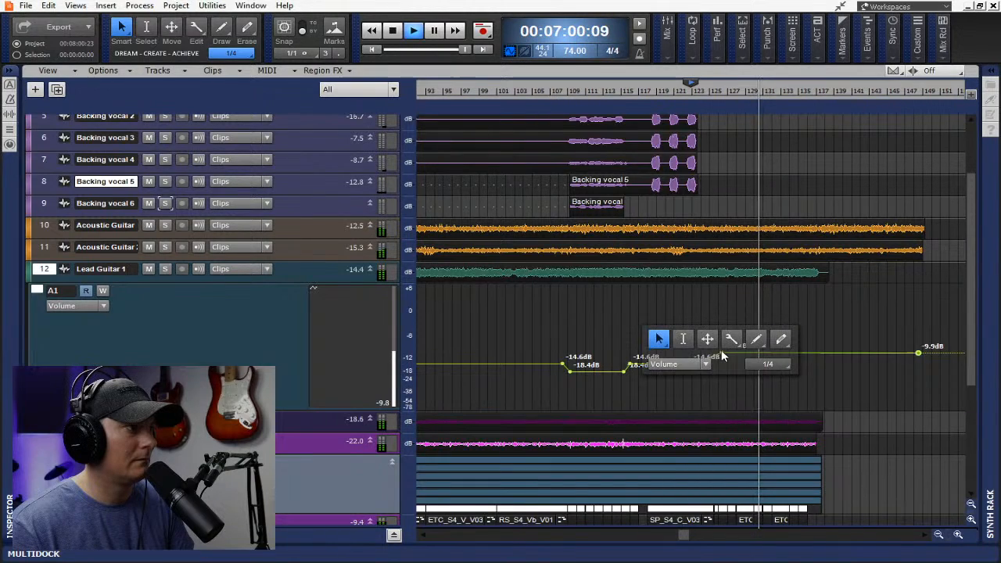
Fade out the Lead Guitar 1 clip from about measure 131 to its end, stop playback, and save the project
left_click(691, 313)
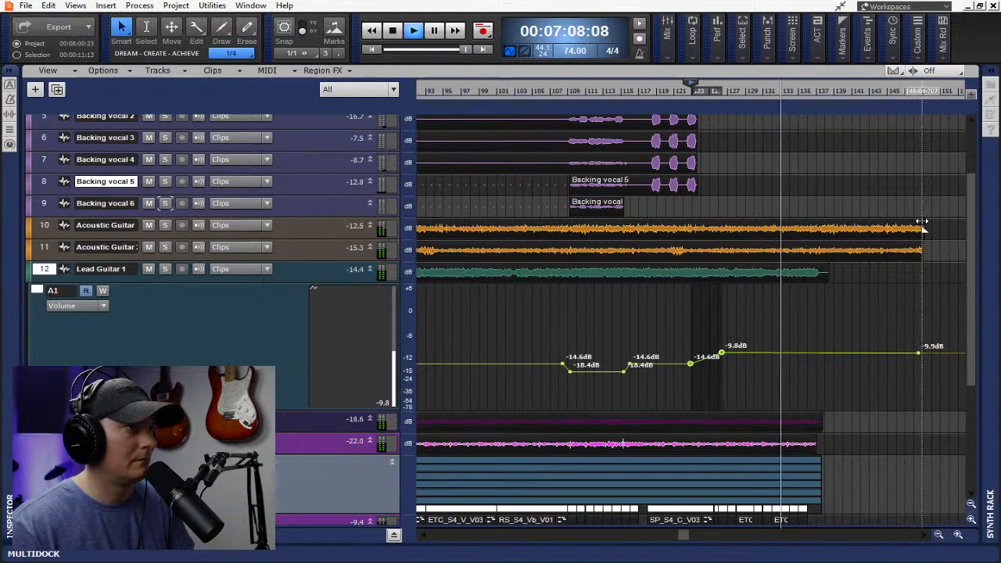
left_click_drag(919, 222, 924, 225)
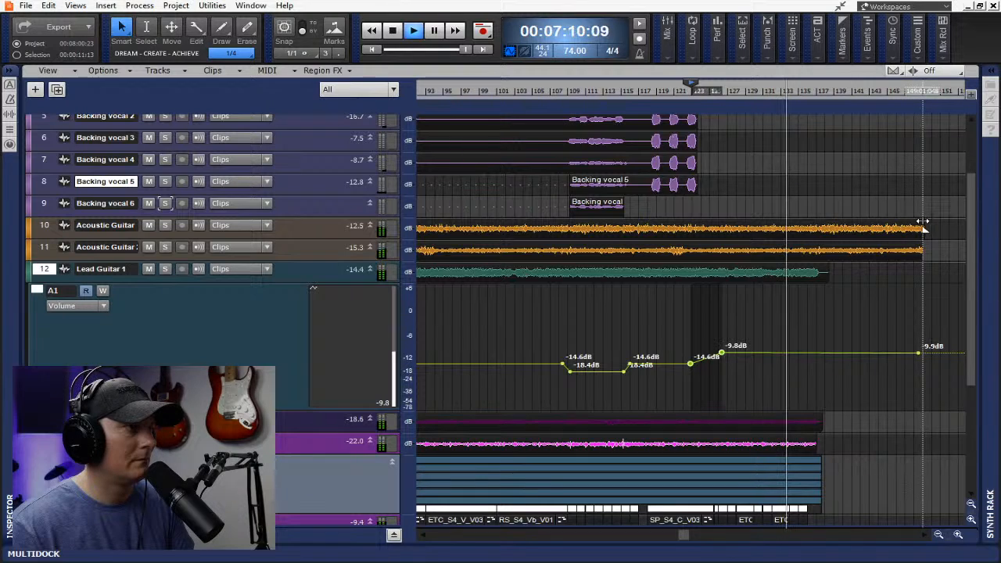
scroll(838, 398, "down", 2)
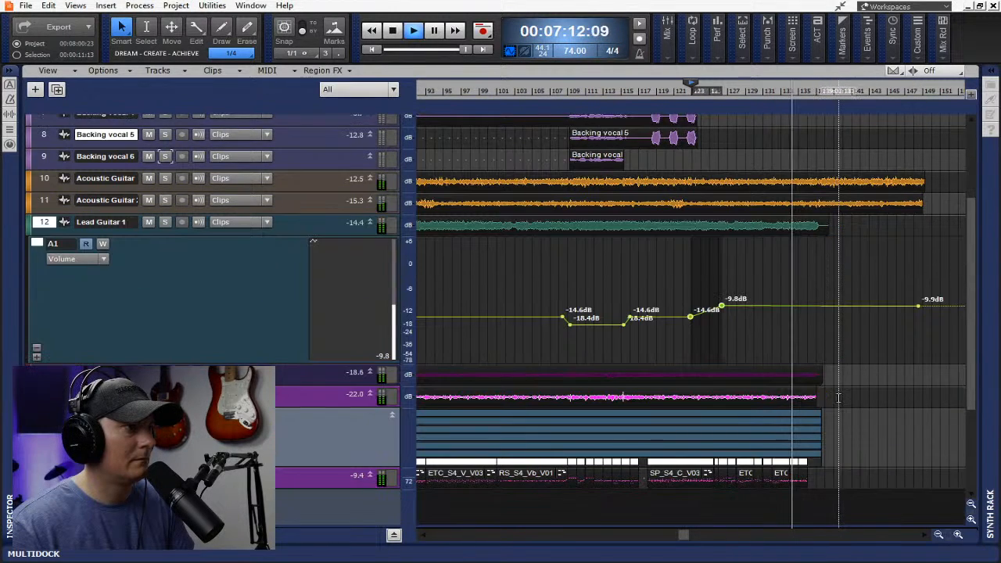
scroll(839, 398, "down", 7)
scroll(845, 397, "up", 11)
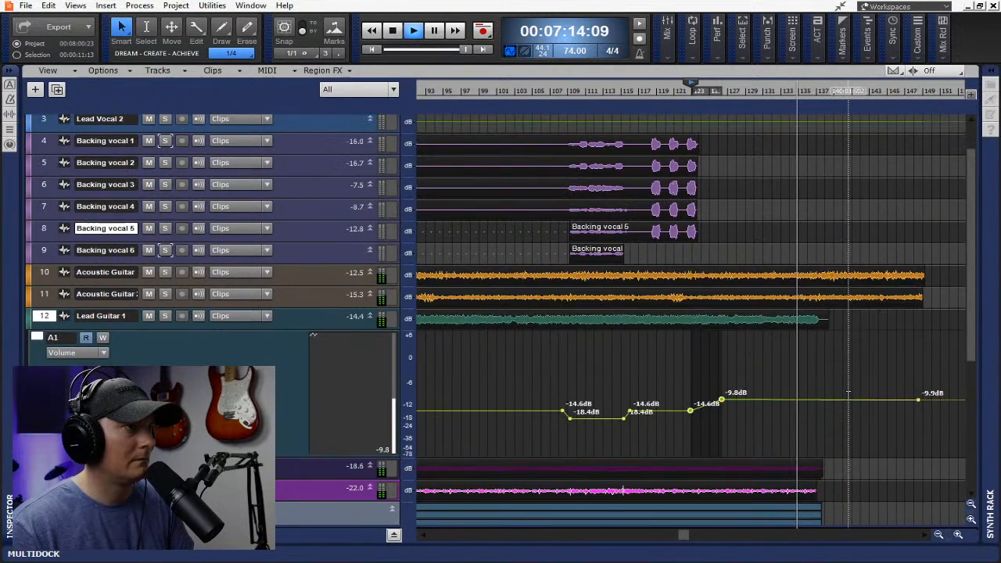
scroll(848, 394, "up", 2)
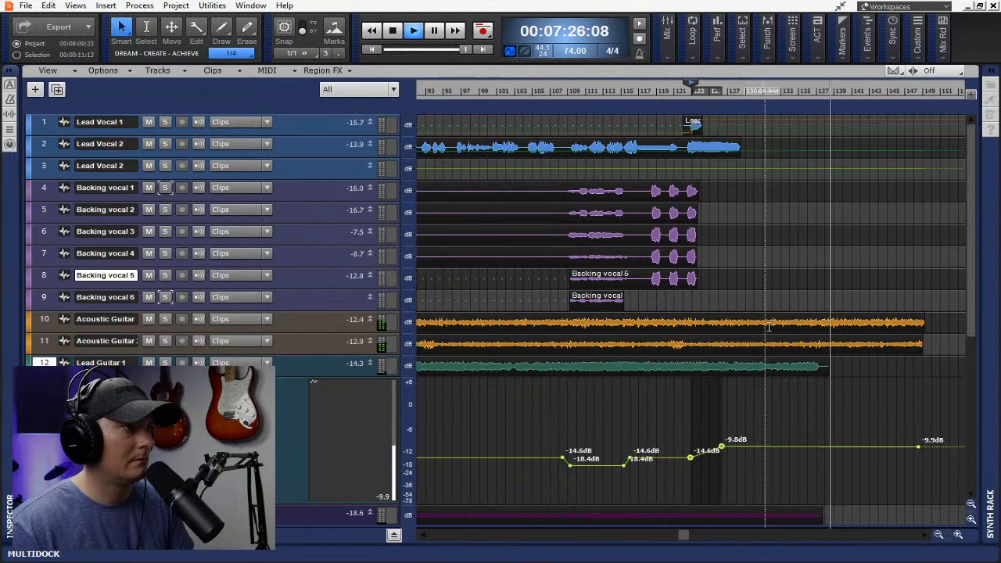
left_click(823, 364)
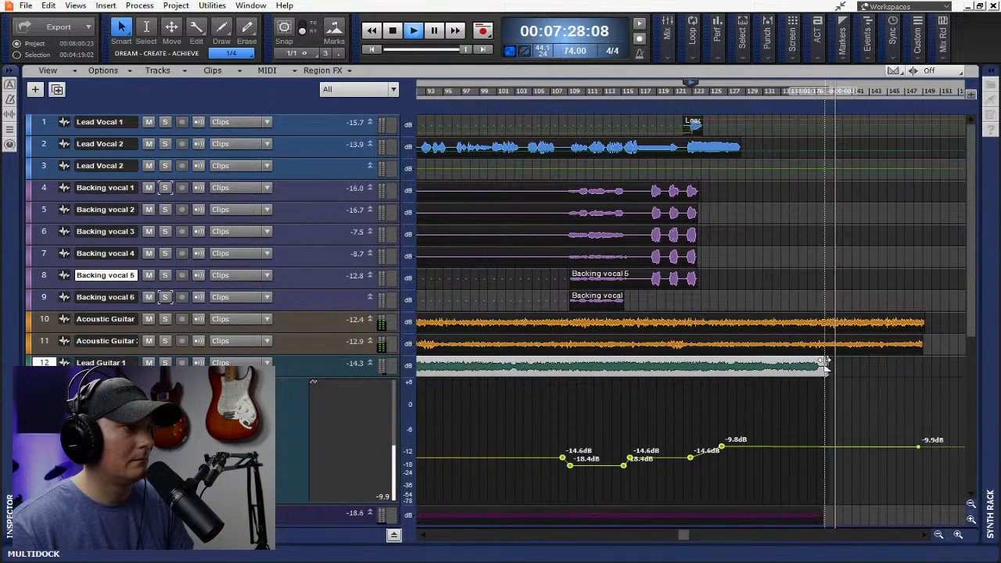
left_click_drag(824, 363, 761, 368)
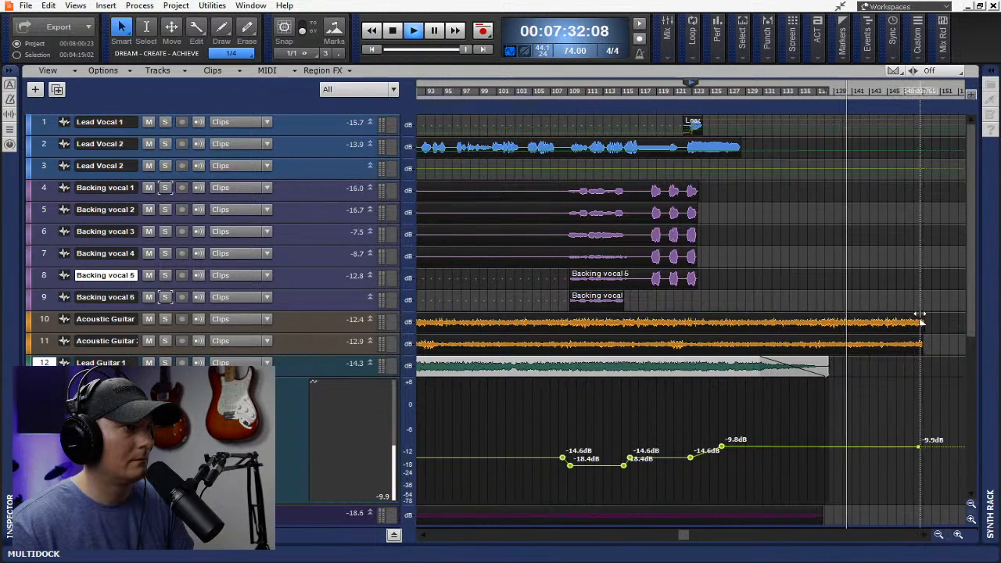
key("space")
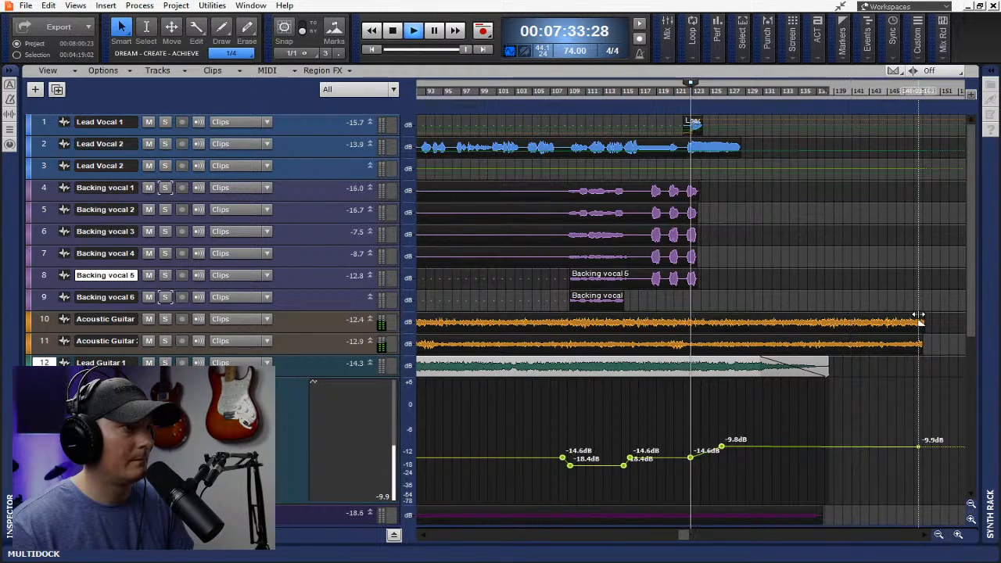
key("ctrl+s")
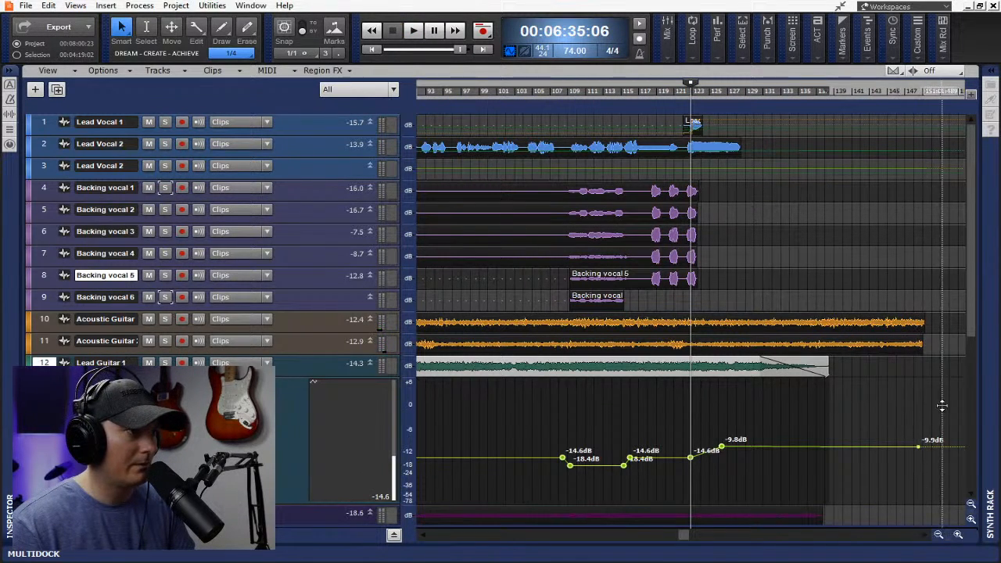
Trim the ends of both Acoustic Guitar clips on tracks 10 and 11 back to about measure 137
scroll(942, 407, "down", 3)
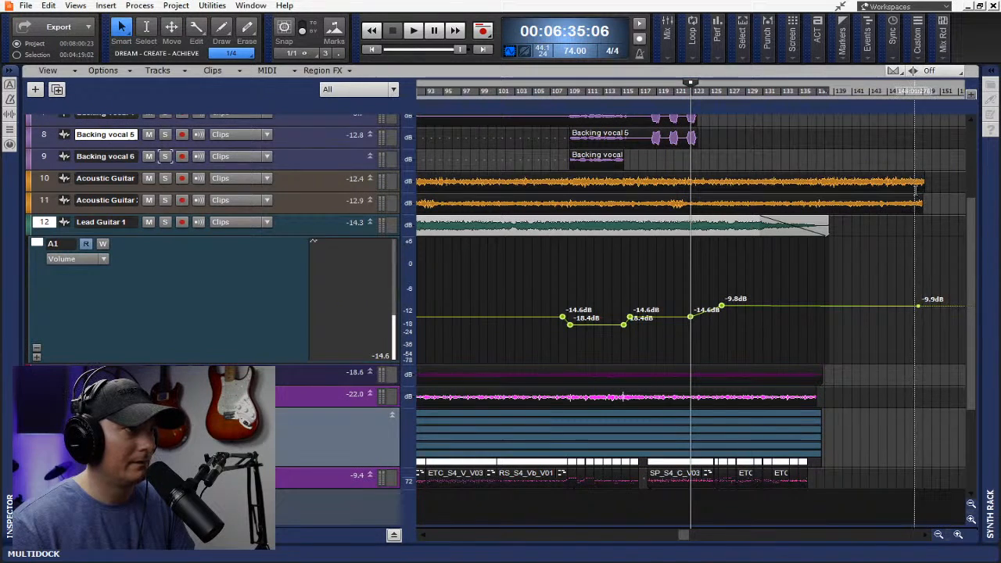
left_click_drag(920, 202, 832, 207)
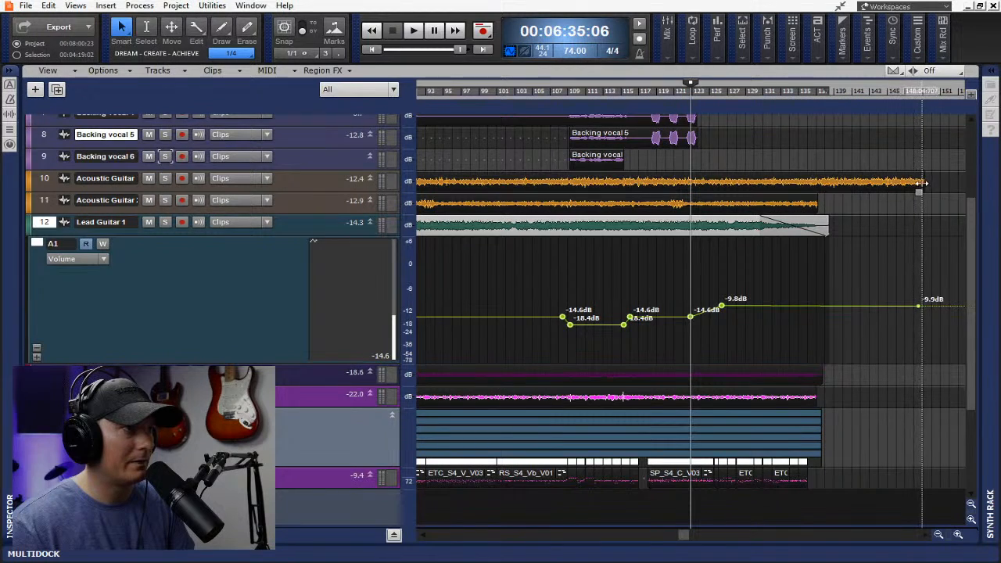
left_click_drag(924, 183, 817, 188)
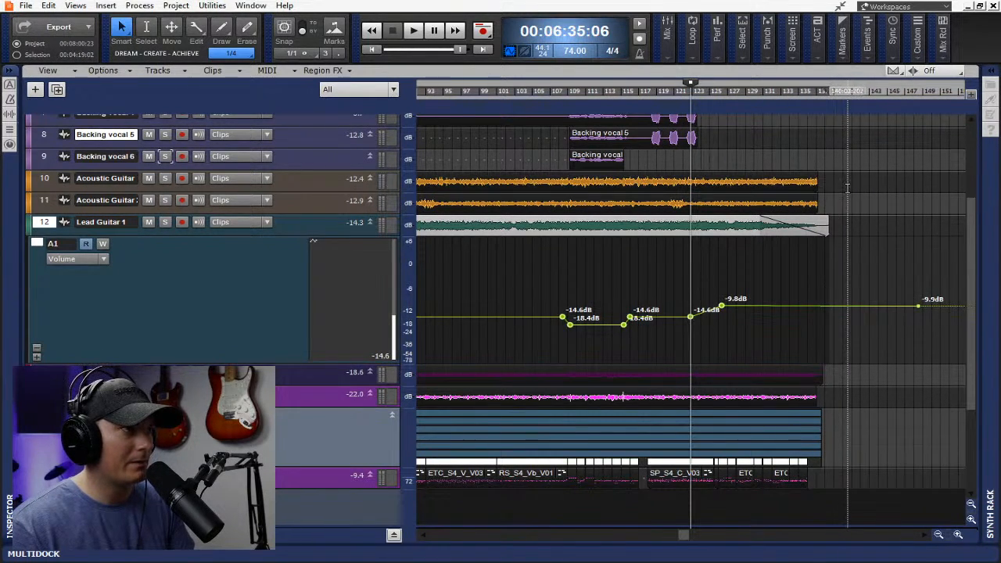
Add fade-outs to both Acoustic Guitar clips, starting near measure 131 in line with the Lead Guitar 1 fade
scroll(849, 188, "left", 1)
left_click(960, 535)
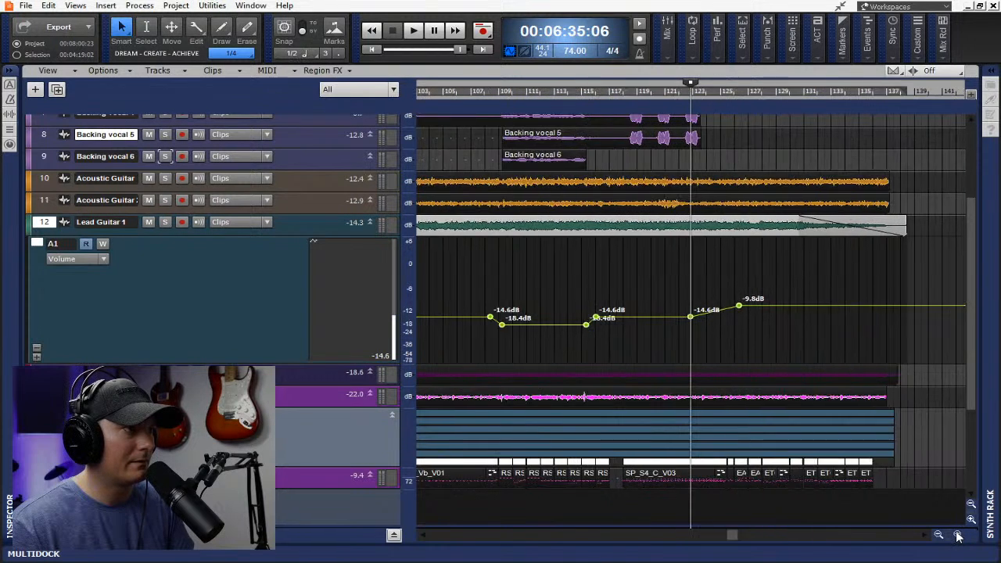
scroll(923, 539, "right", 5)
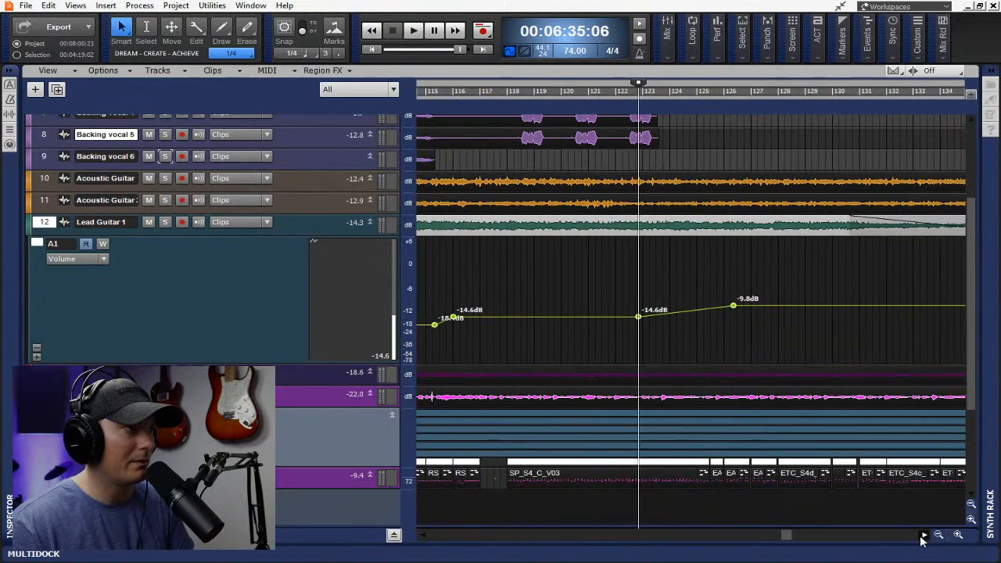
scroll(923, 539, "right", 5)
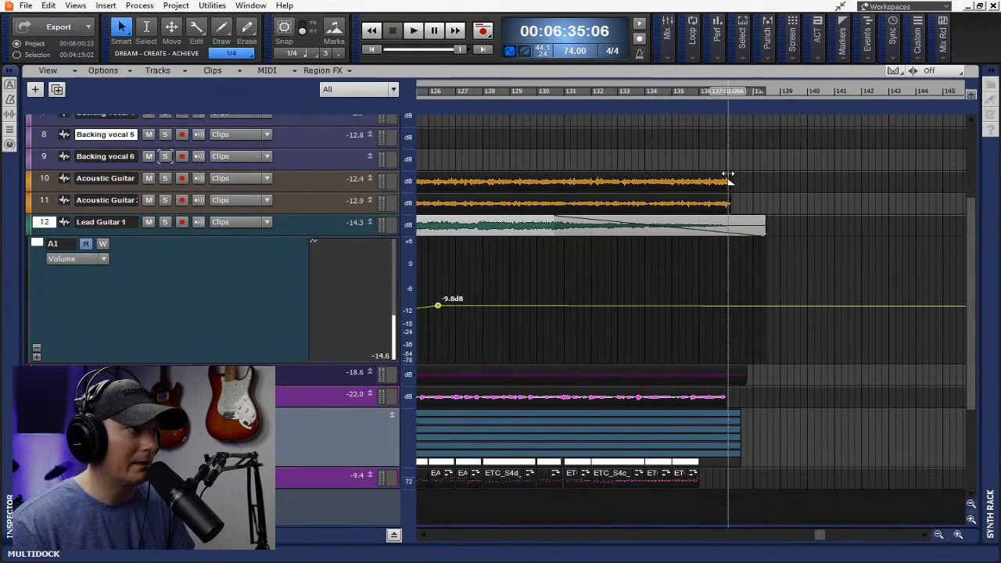
left_click_drag(720, 179, 557, 195)
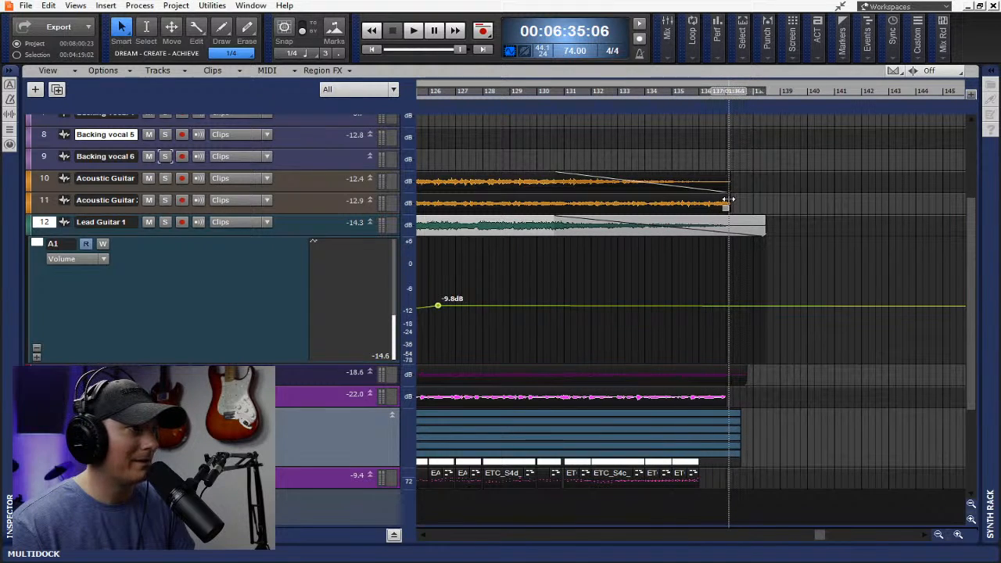
left_click_drag(727, 201, 558, 209)
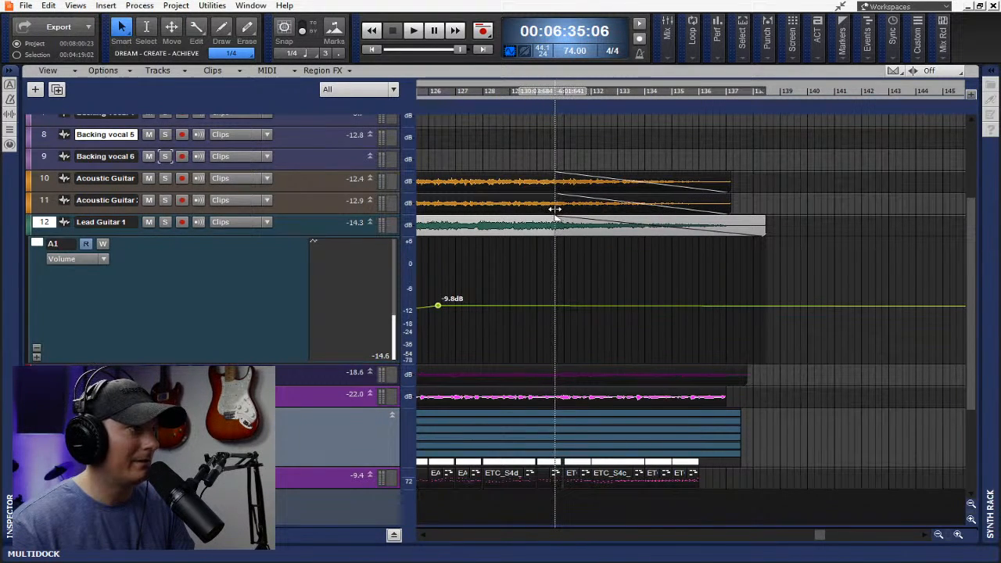
Play from 00:06:51:13 and add fade-outs to the Bass amped and bass direct input clips starting near measure 131
left_click(480, 91)
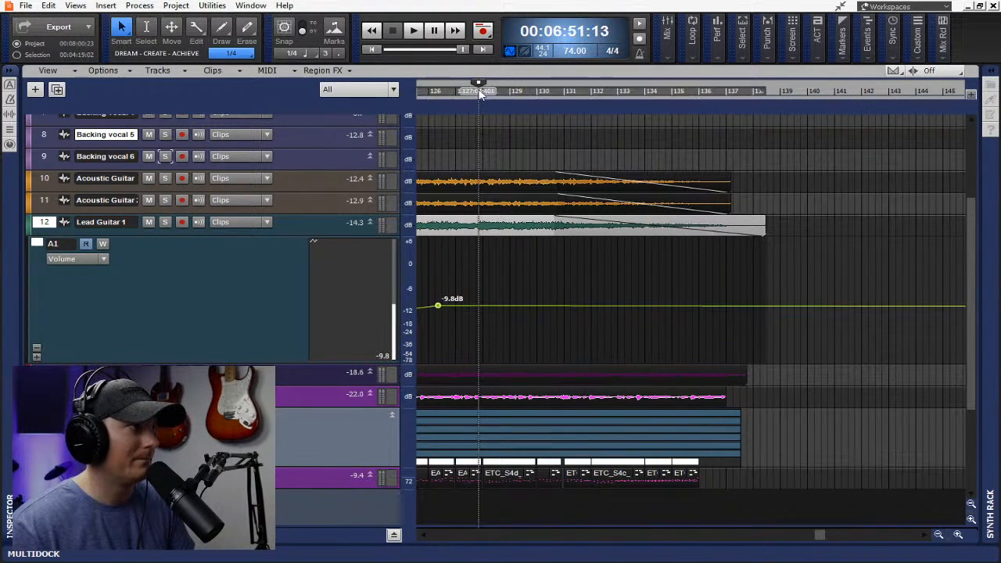
key("space")
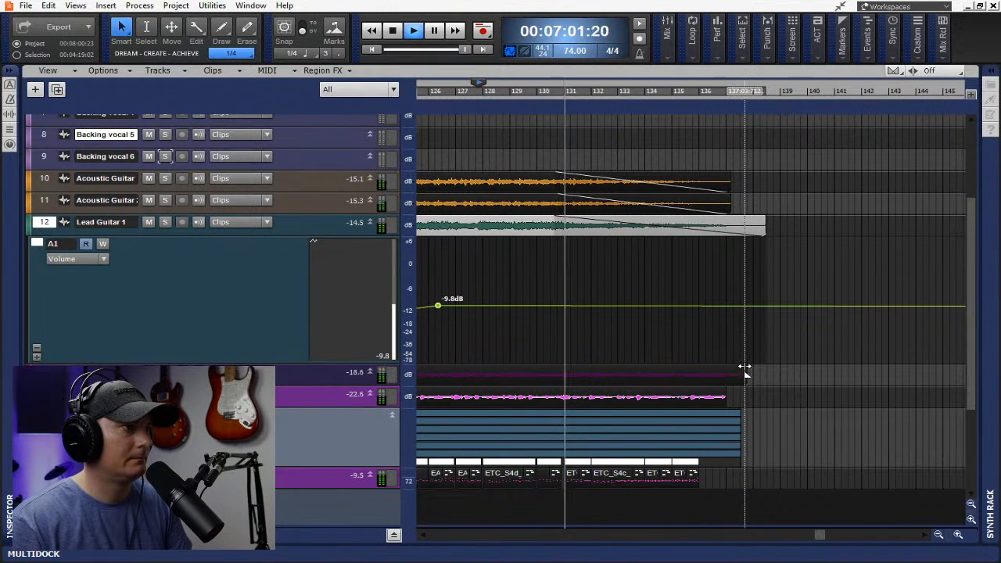
left_click_drag(740, 370, 561, 370)
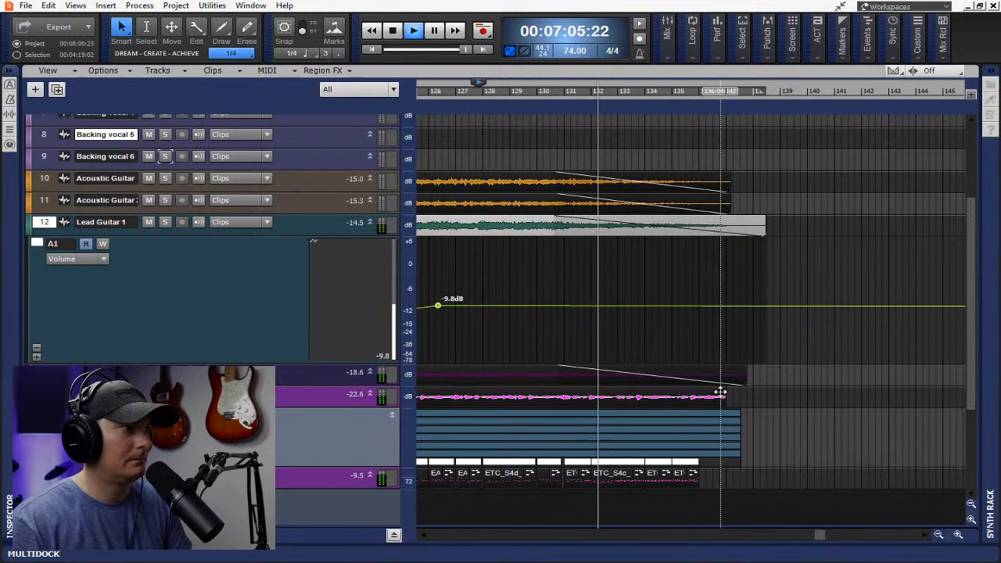
left_click_drag(724, 397, 561, 400)
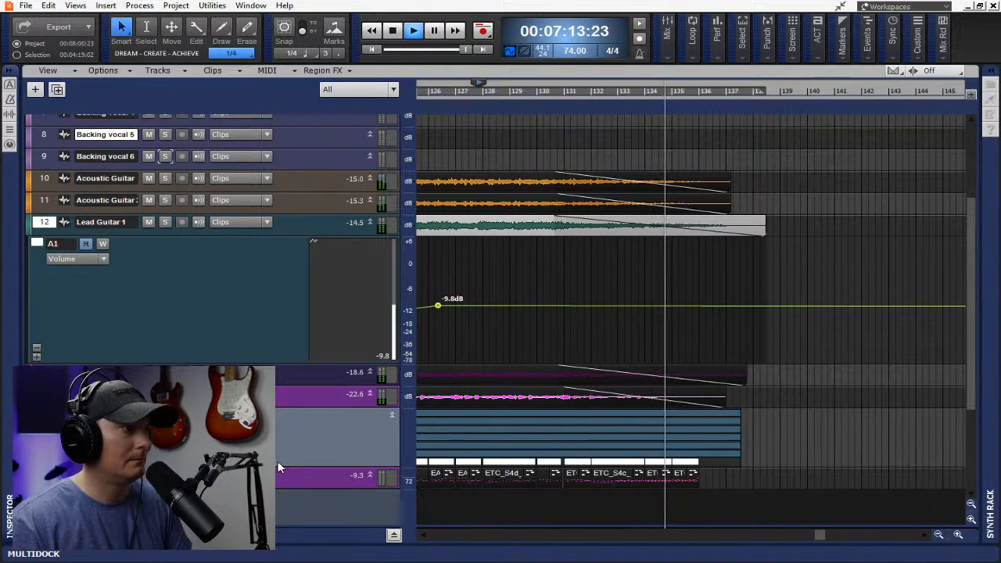
Expand the EZdrummer 1 track folder, stop playback, and save the project
left_click(36, 416)
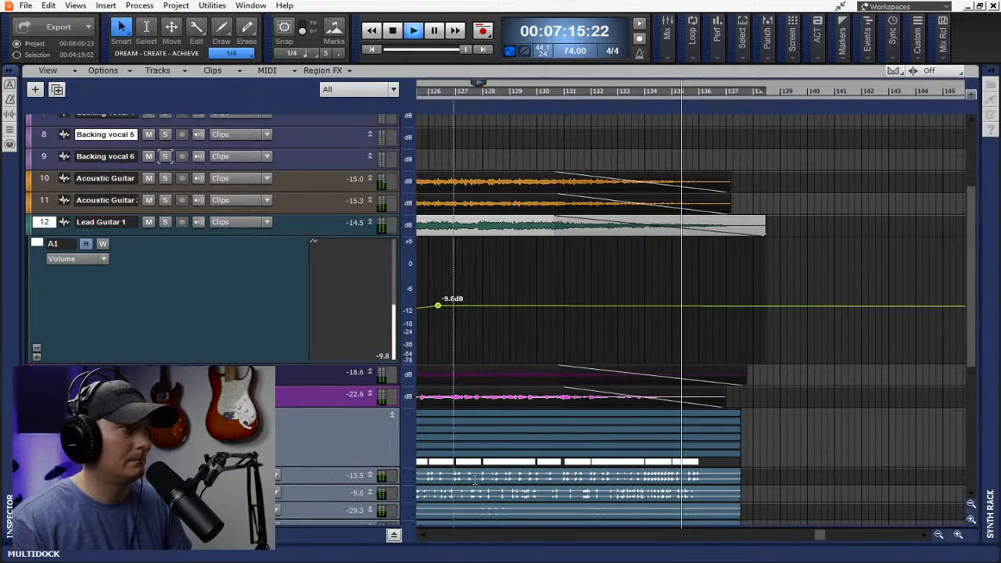
scroll(746, 454, "down", 3)
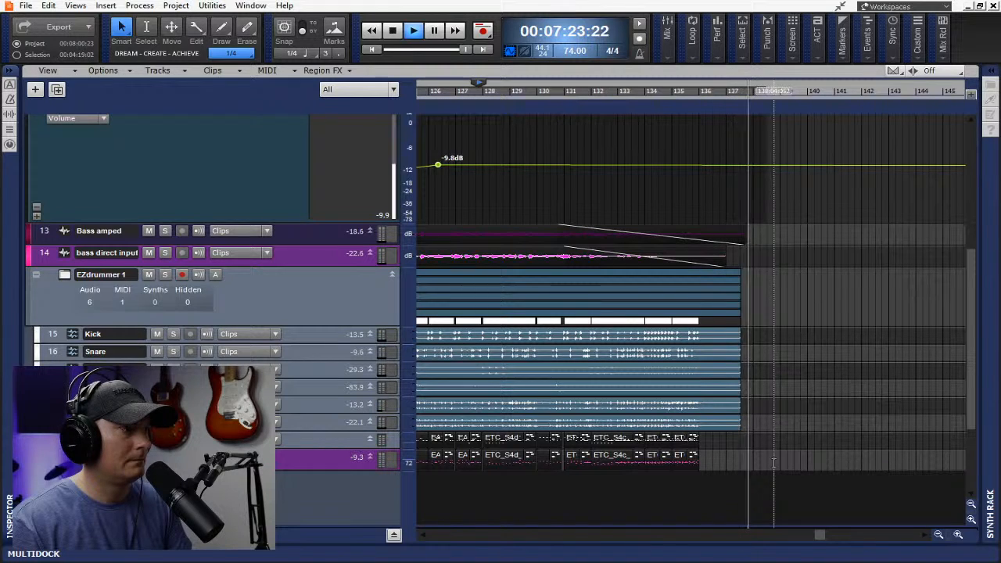
key("space")
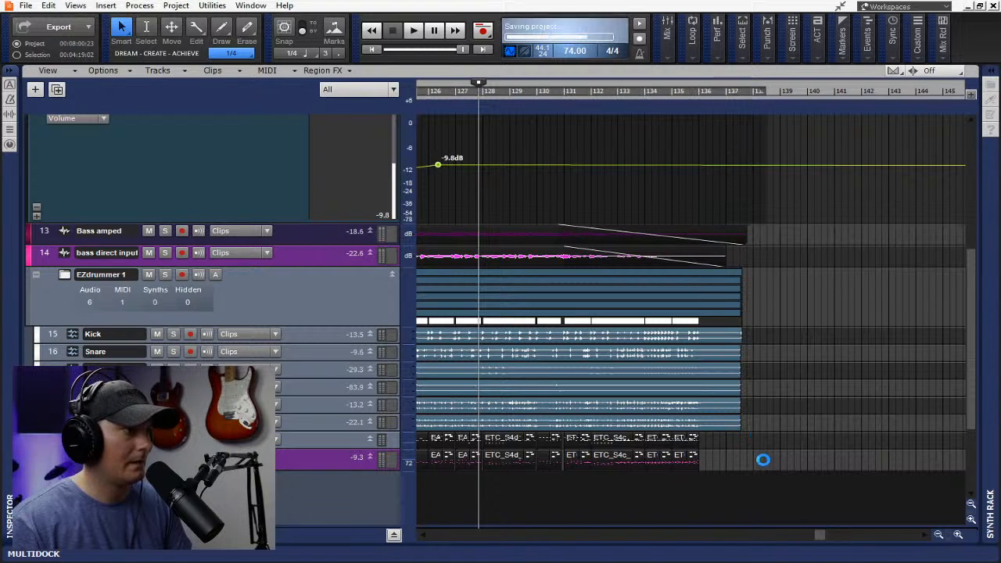
Select the six EZdrummer 1 audio clips from Kick down, trim them to about measure 136, and give them a short fade-out
left_click(49, 335)
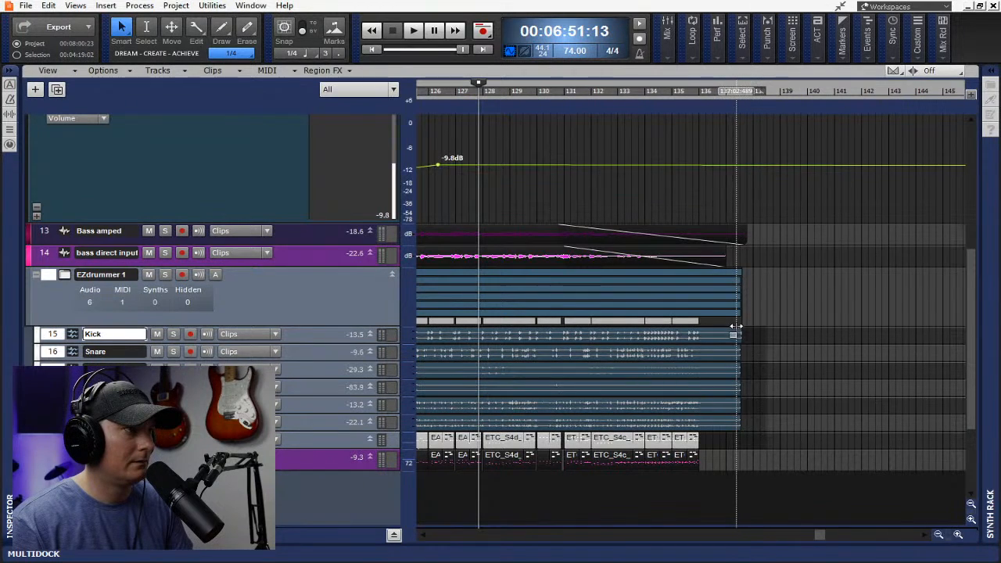
mouse_move(737, 335)
left_mouse_down()
mouse_move(717, 335)
mouse_move(742, 337)
left_mouse_up()
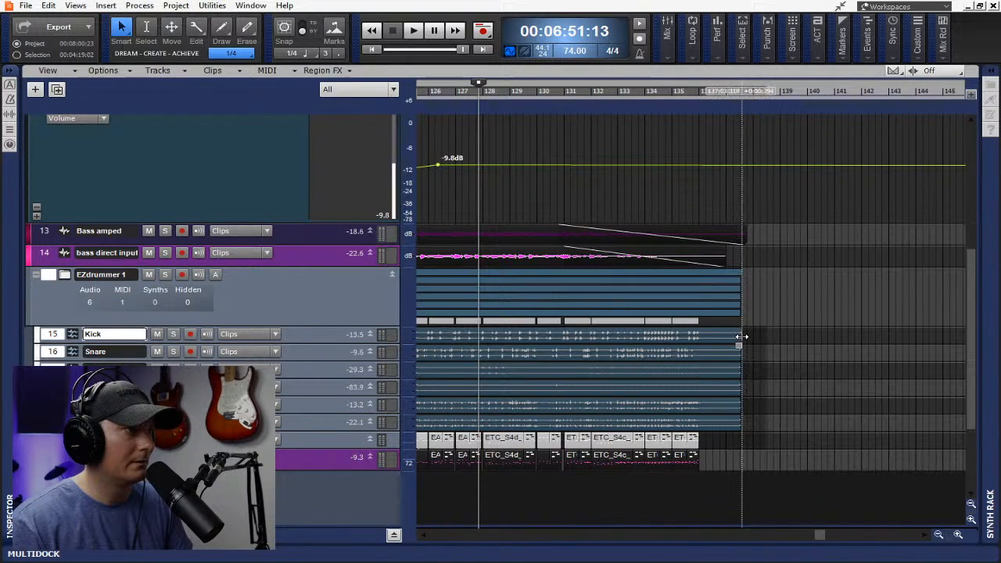
left_click(721, 333)
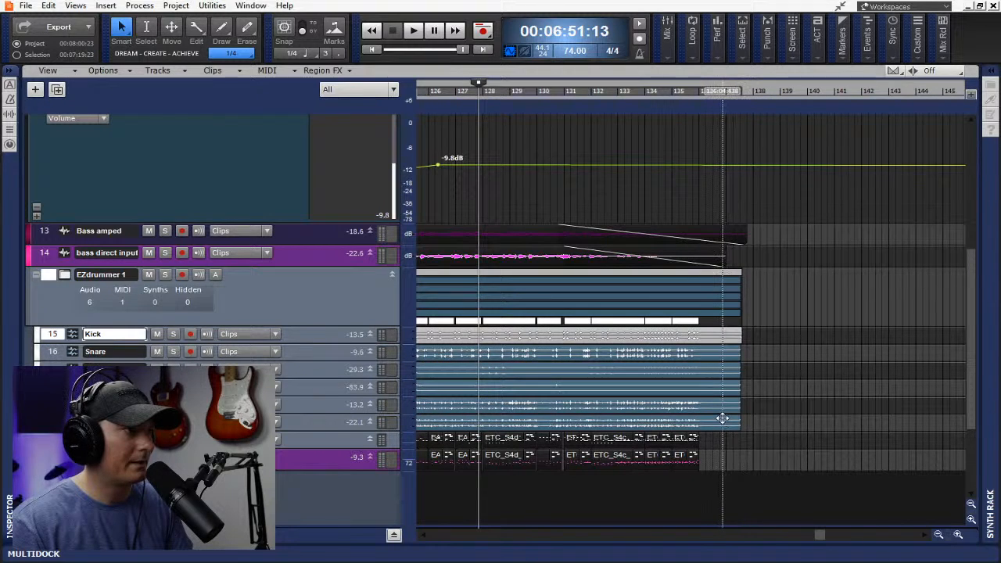
left_click(723, 420, "shift")
left_click_drag(741, 333, 674, 331)
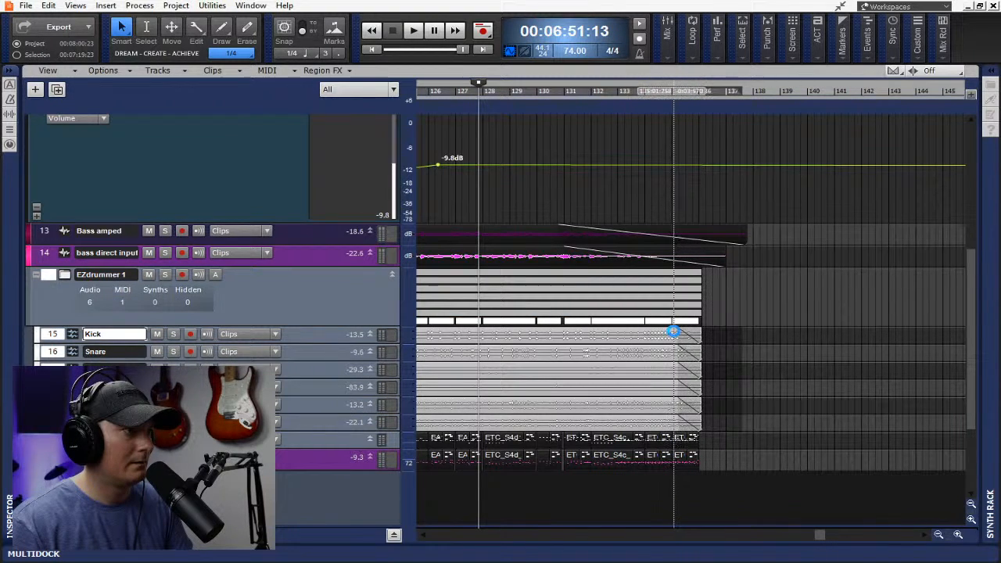
Play from 00:07:13:04, lengthen the drum clips' fade-out to start near measure 131, and extend the clips to about measure 137
left_click(661, 98)
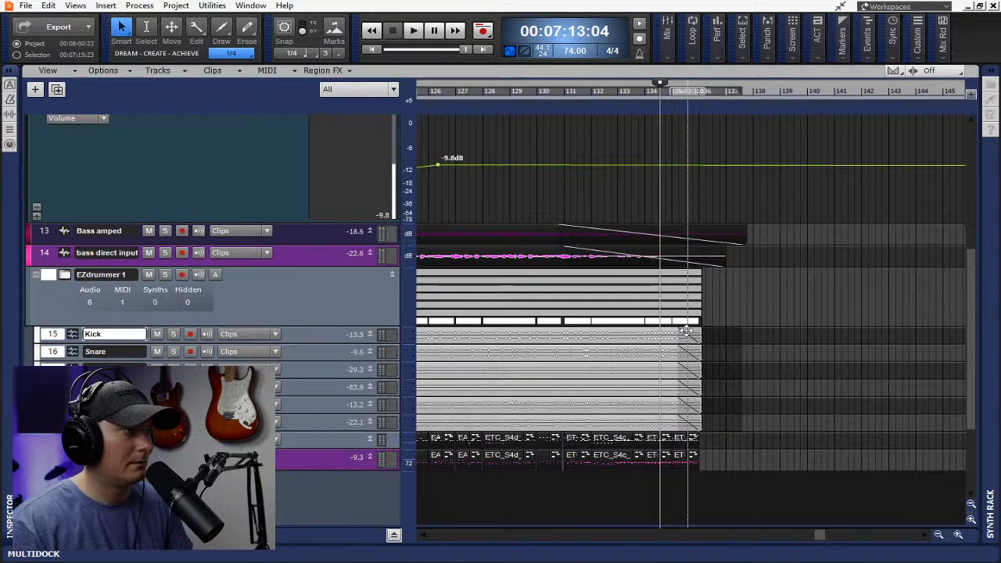
key("space")
left_click_drag(685, 330, 564, 336)
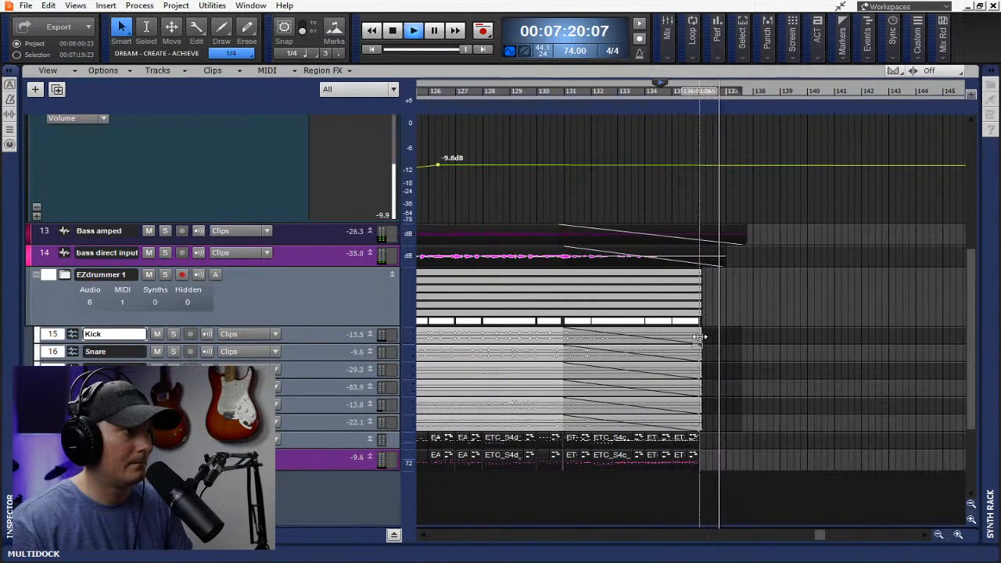
left_click_drag(702, 338, 734, 338)
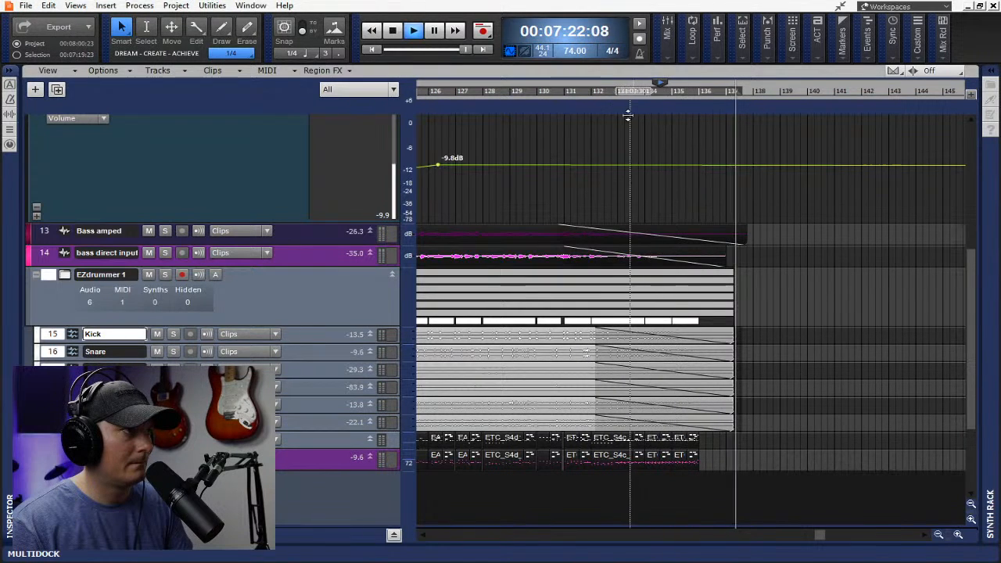
Listen from 00:07:06:07, stop playback, and trim the six drum clips with their fade-outs back to end near measure 134
left_click(602, 95)
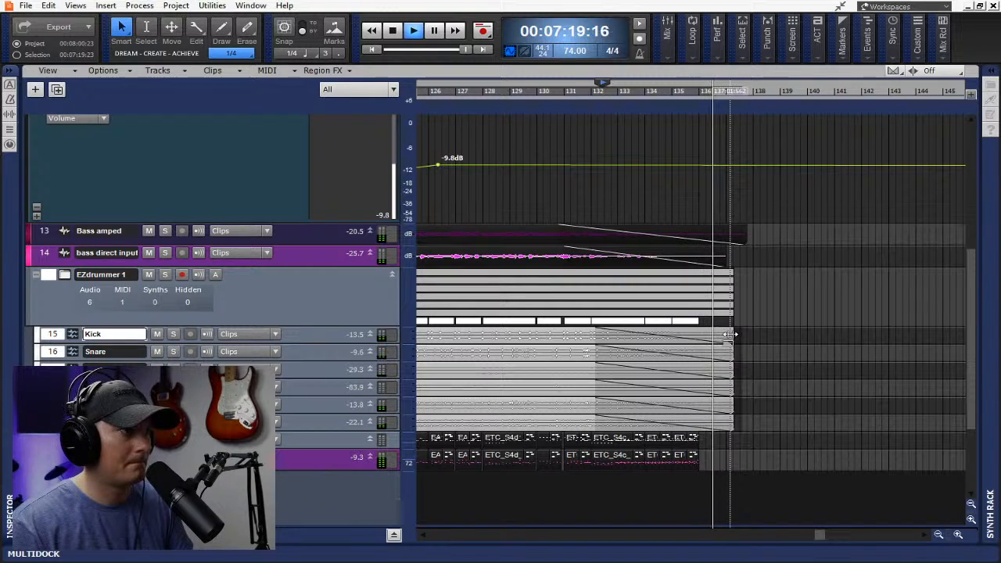
left_click_drag(732, 334, 687, 336)
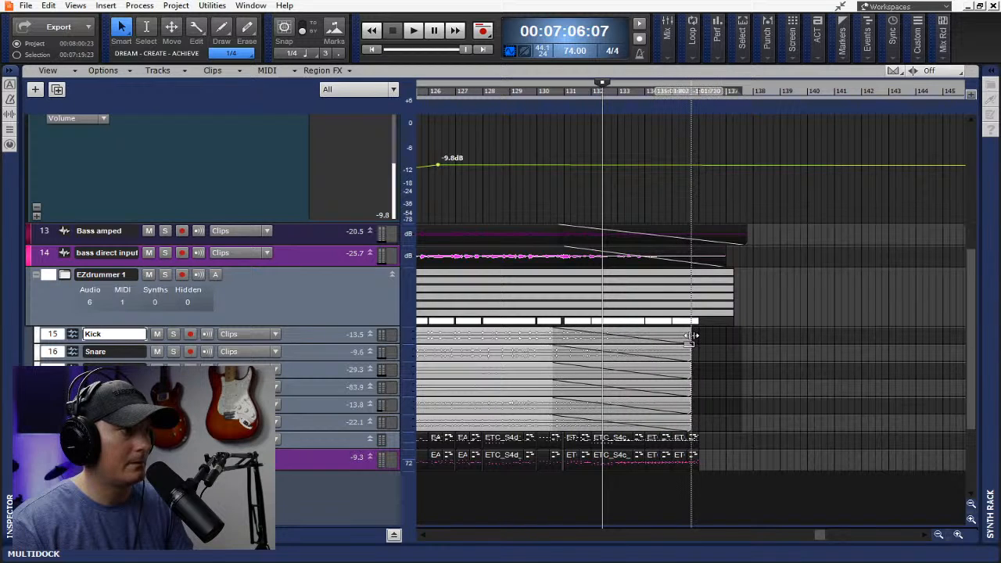
left_click_drag(689, 335, 647, 331)
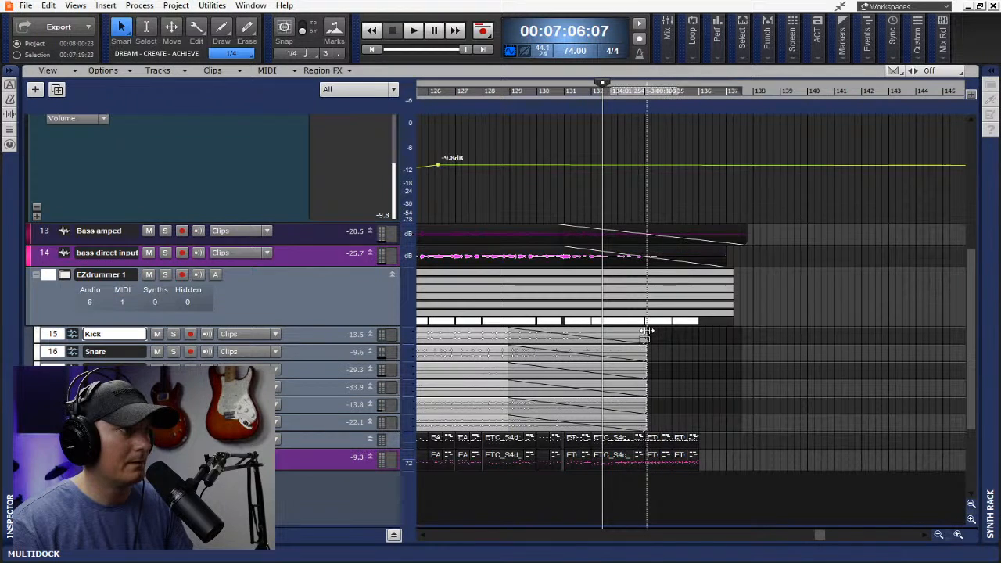
scroll(712, 332, "up", 5)
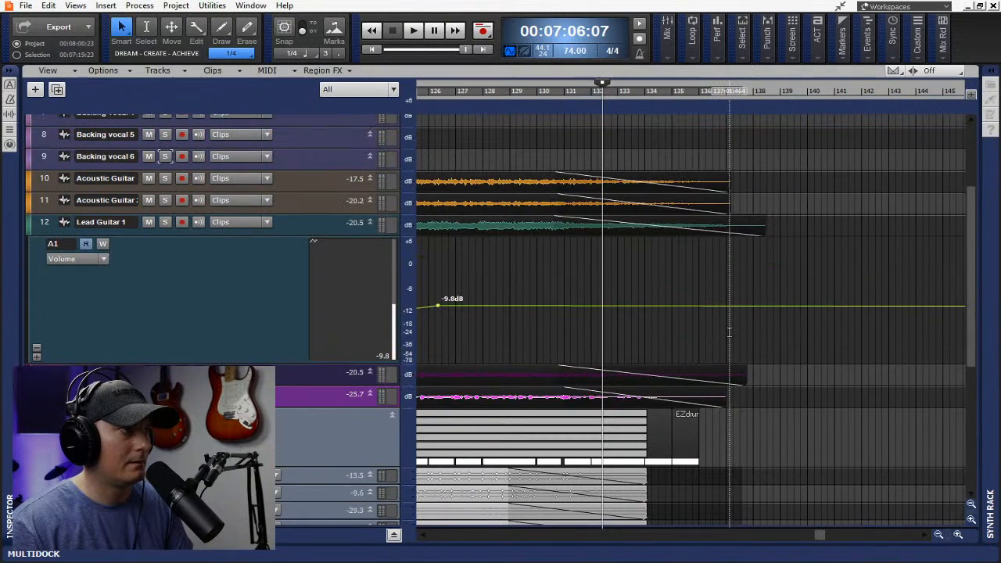
Extend the six selected drum clips with their fade-outs to about measure 136, listen from 00:07:06:07, and save the project
scroll(729, 330, "down", 2)
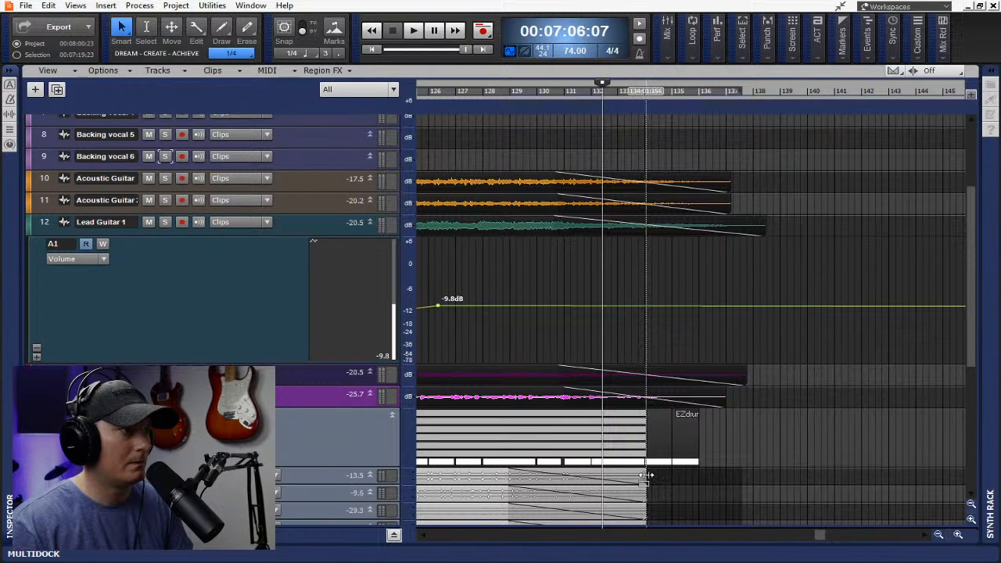
left_click_drag(646, 475, 698, 481)
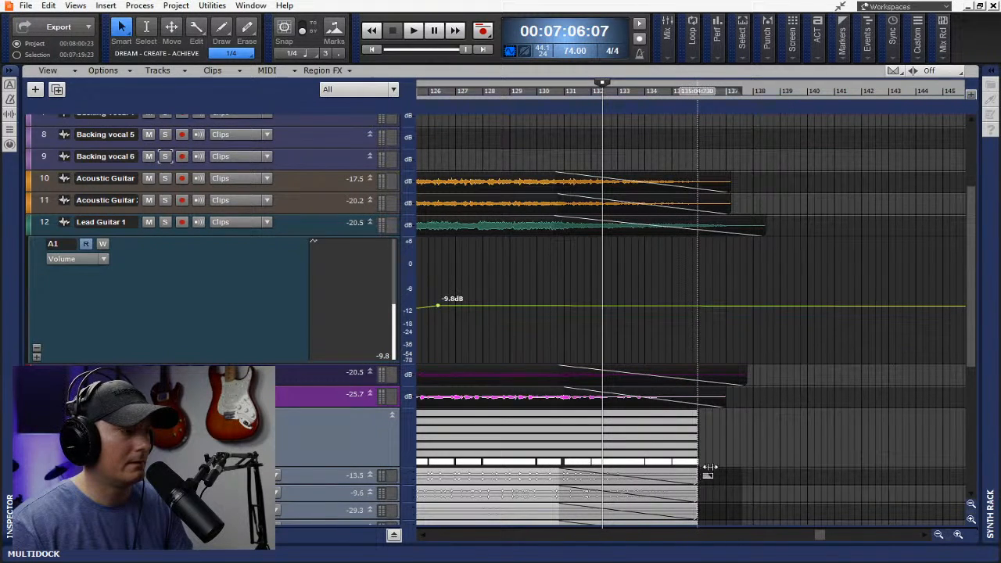
key("space")
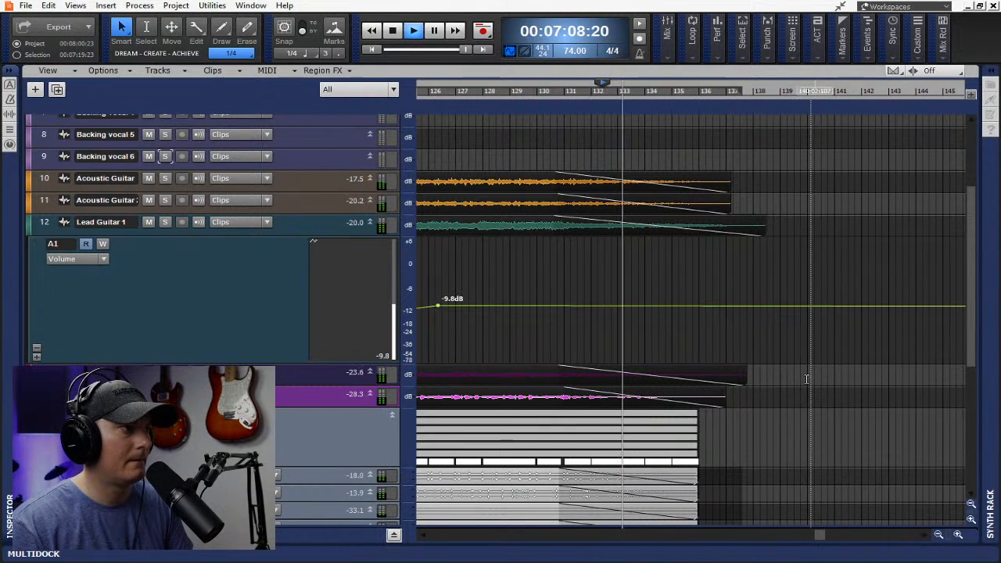
scroll(785, 389, "down", 3)
scroll(785, 389, "down", 1)
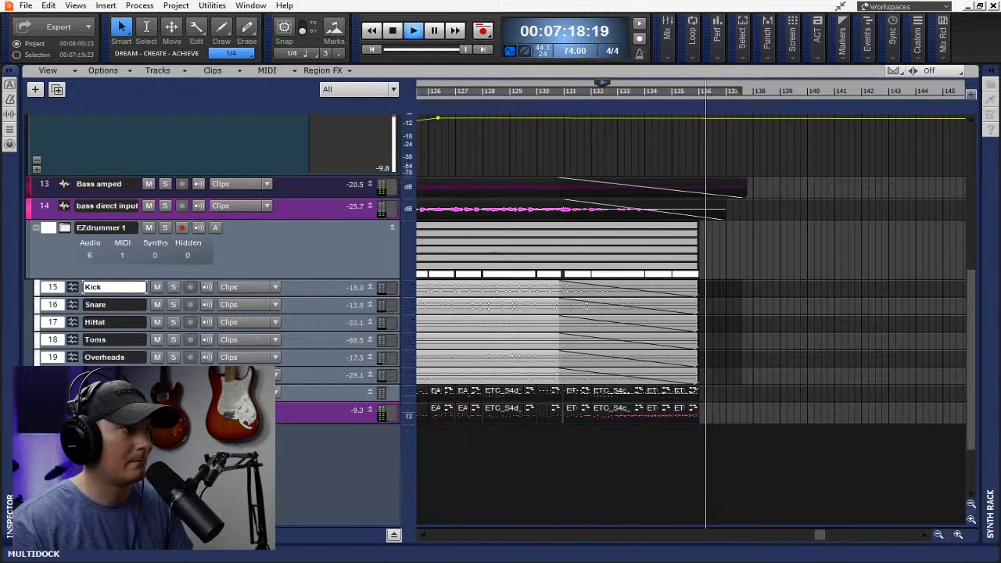
key("ctrl+s")
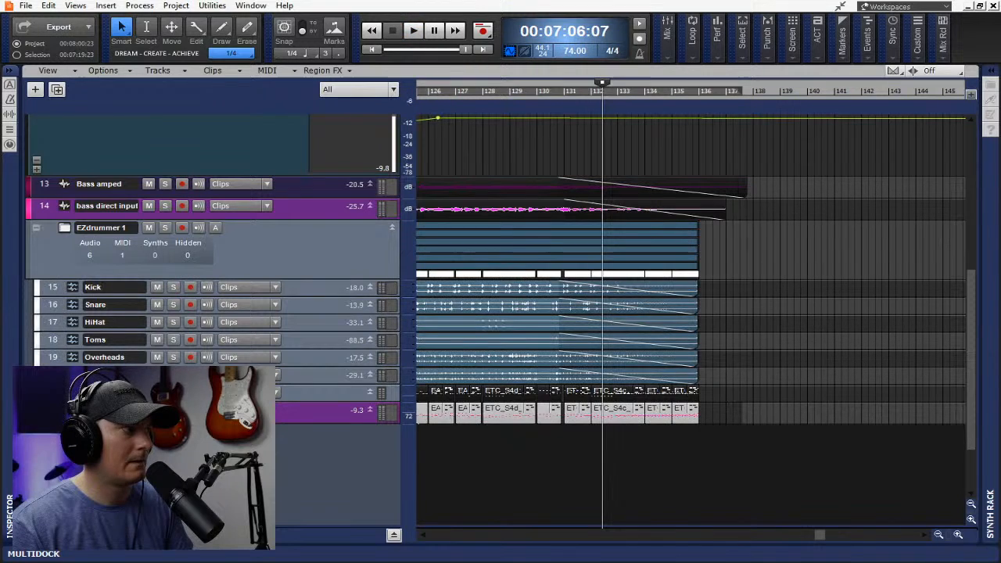
Enlarge the Addictive Drums track and automate its volume down from -7.5 dB at about measure 131 to -INF near measure 136
left_click_drag(336, 424, 337, 478)
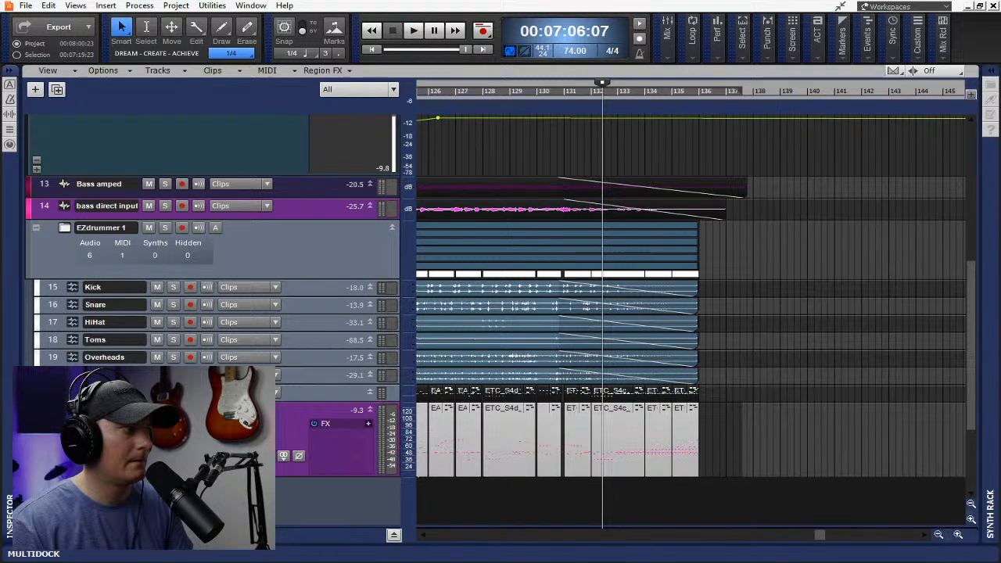
scroll(427, 443, "down", 3)
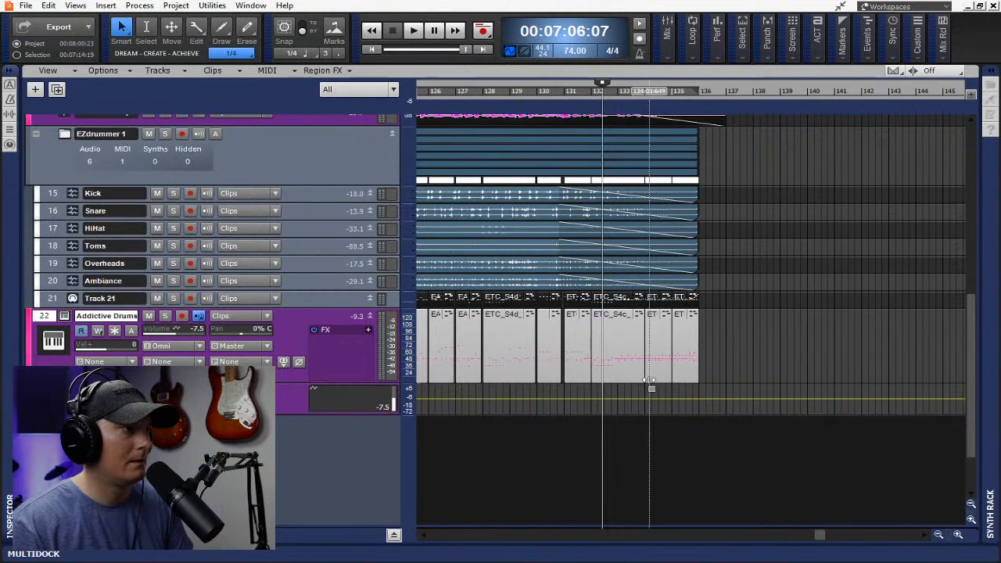
left_click(564, 398)
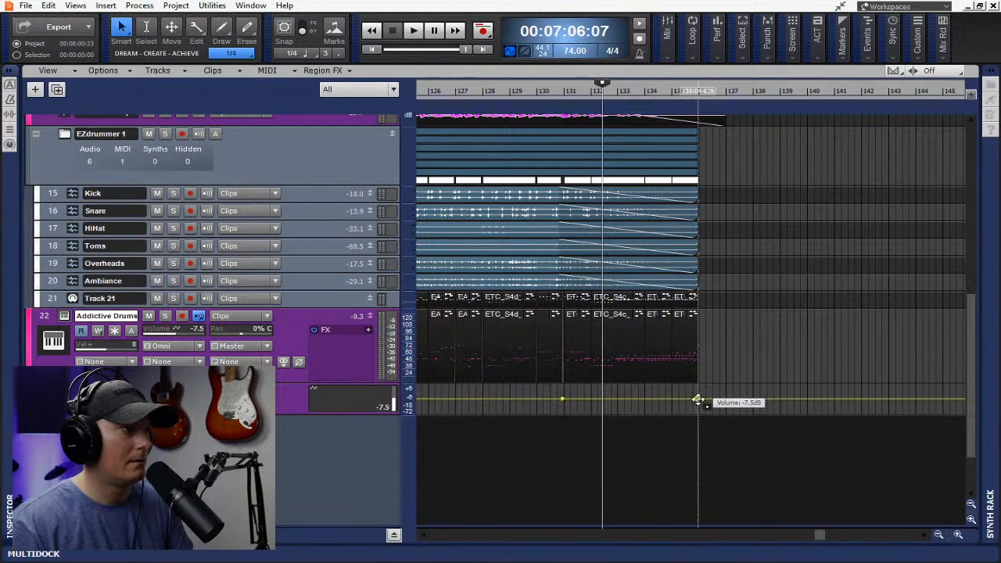
left_click_drag(699, 400, 701, 412)
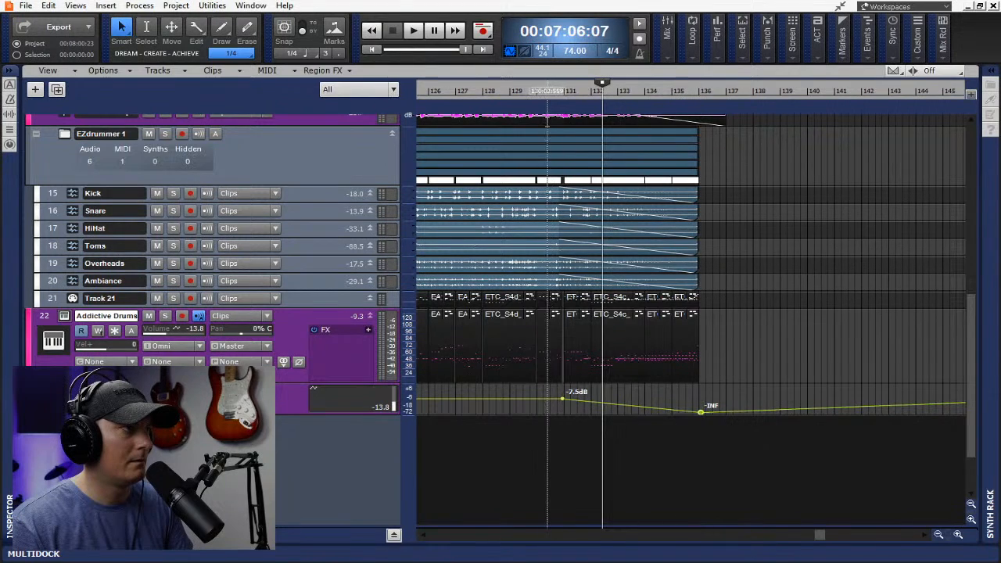
Listen to the faded ending from 00:06:59:15 and stop playback
left_click(548, 91)
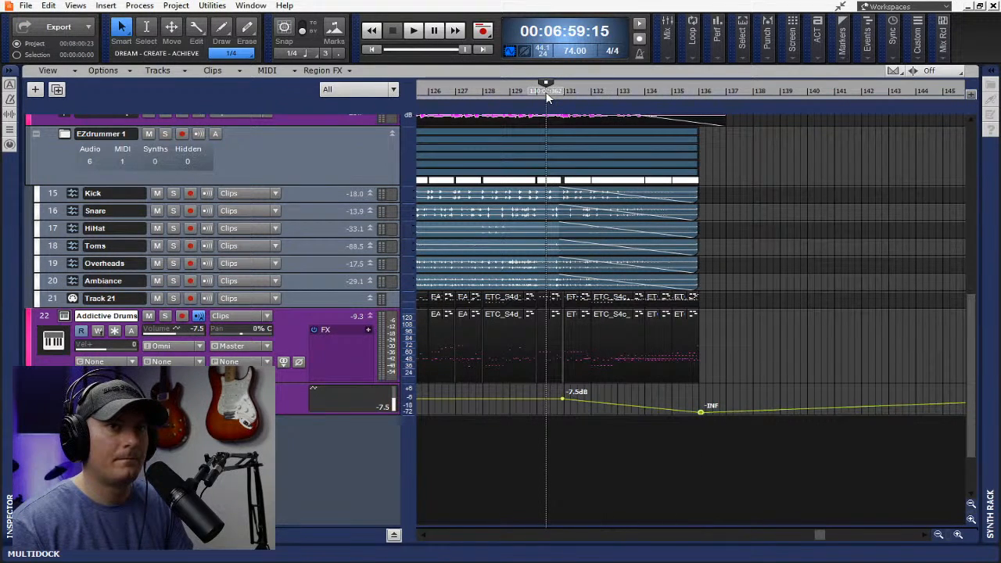
key("space")
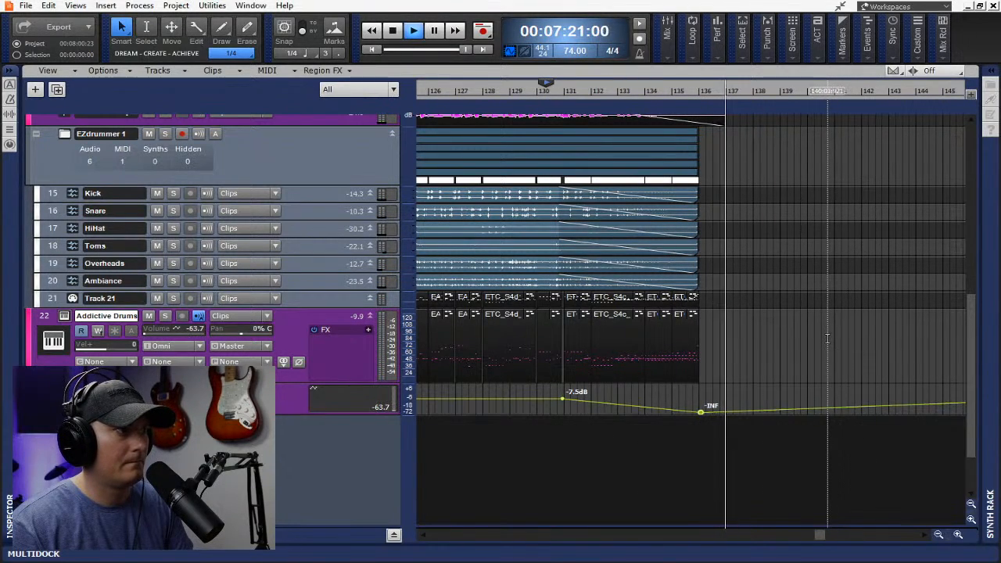
key("space")
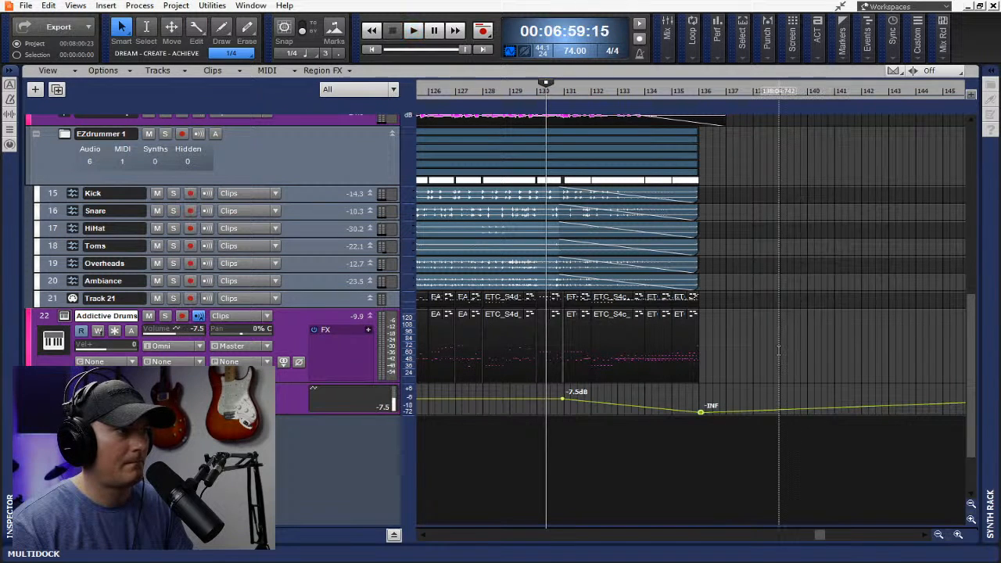
Collapse the automation lane of Lead Guitar 1 and enlarge the track to show its waveform and fade-out
scroll(779, 350, "up", 3)
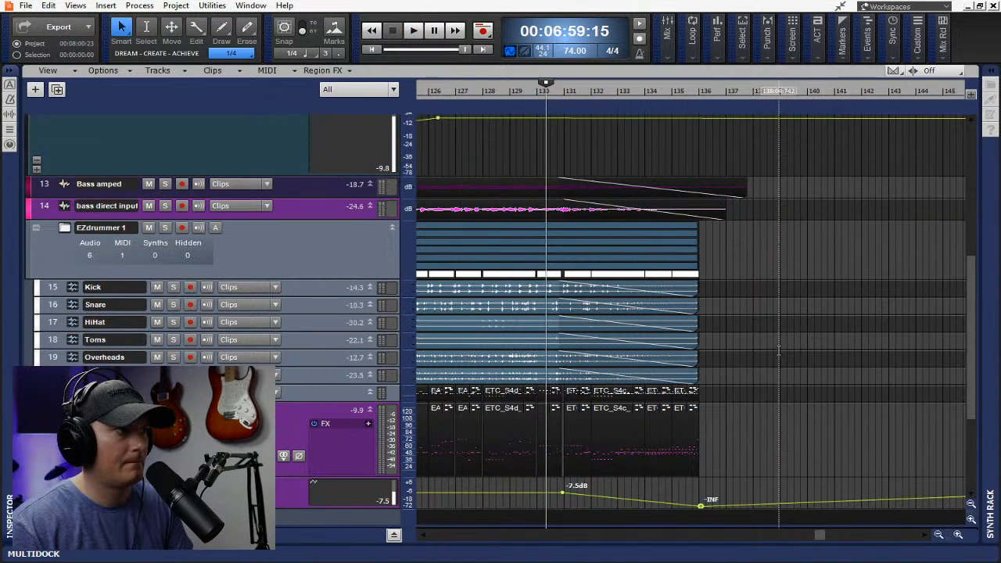
scroll(779, 350, "up", 2)
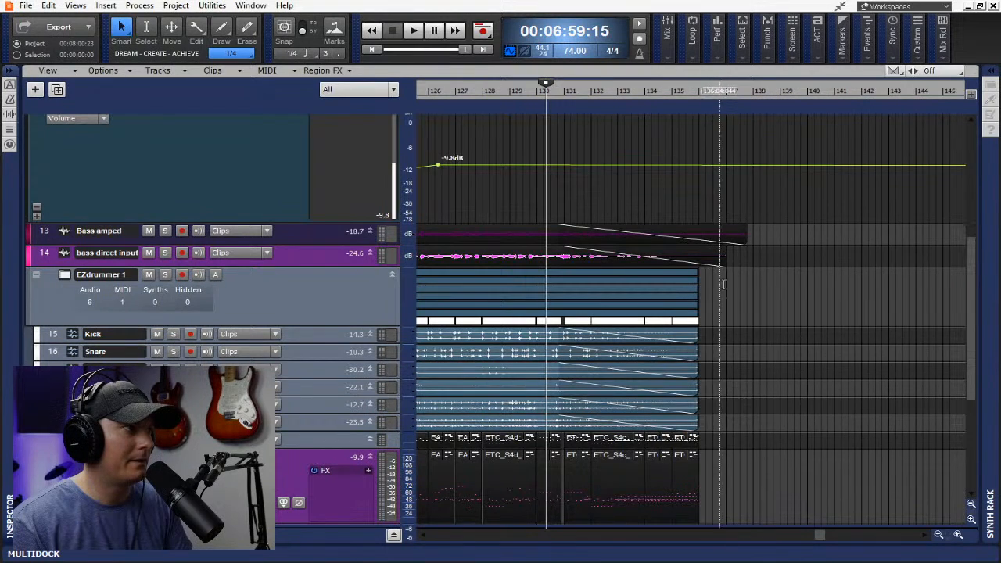
scroll(727, 287, "up", 5)
scroll(727, 287, "up", 4)
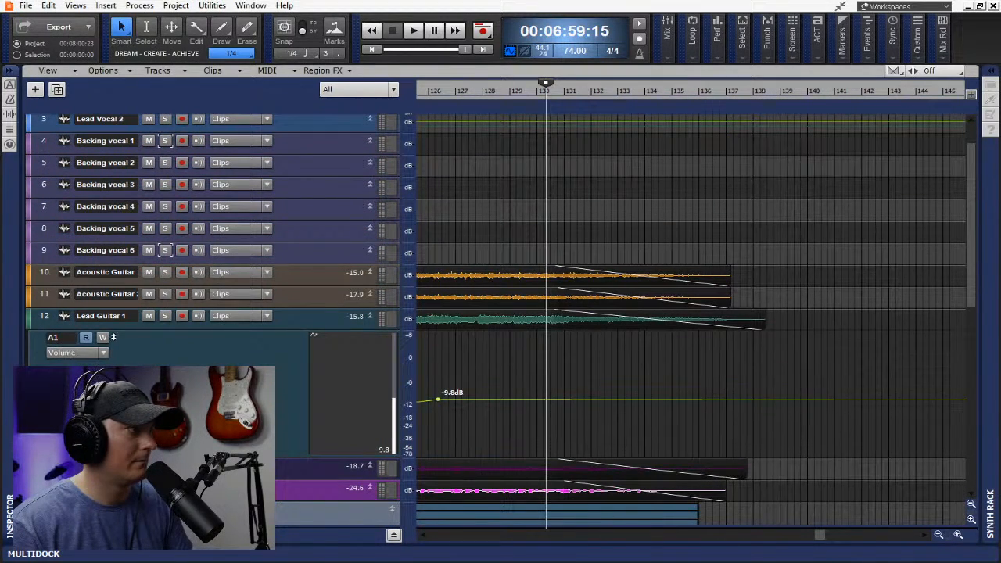
left_click_drag(116, 330, 116, 413)
left_click(59, 406)
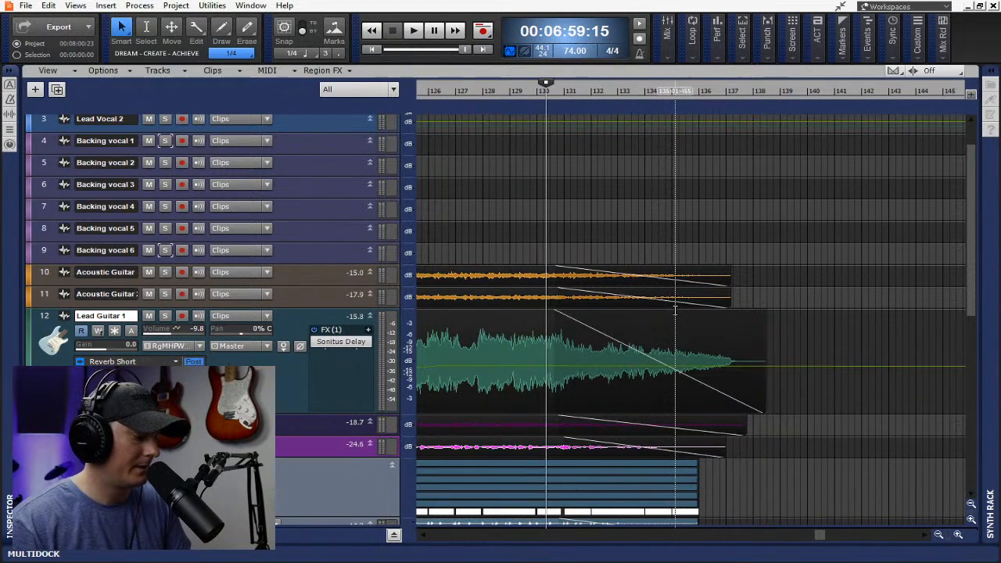
Select all clips, trim their ends to about measure 136, and start their fade-outs slightly earlier while playing from 00:06:50:28
key("ctrl+a")
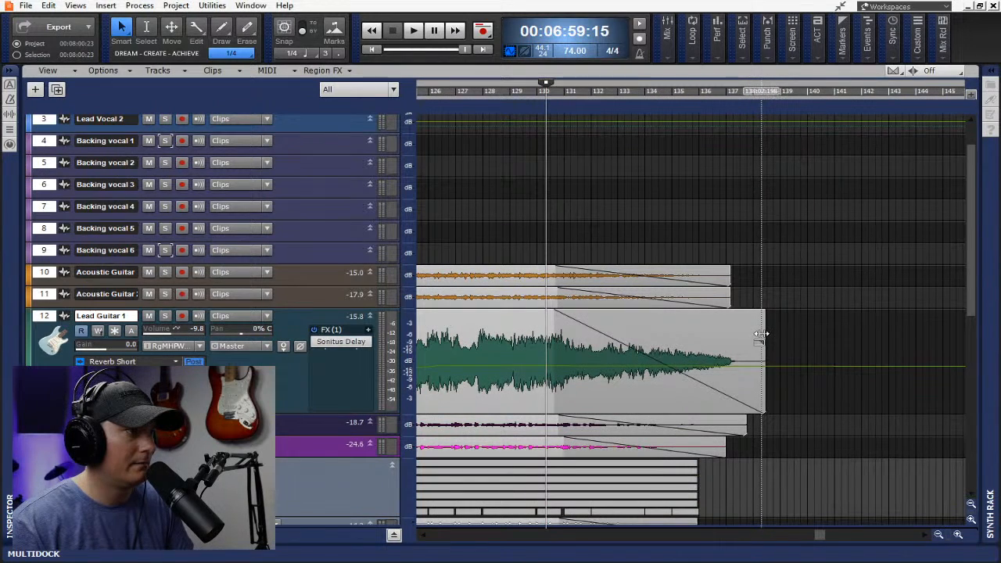
left_click_drag(760, 334, 699, 340)
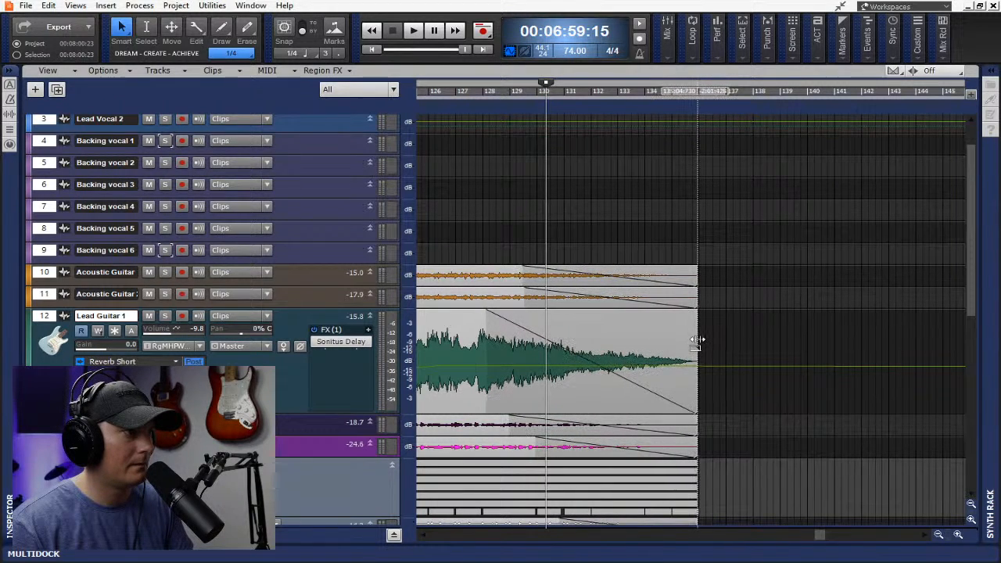
left_click(475, 91)
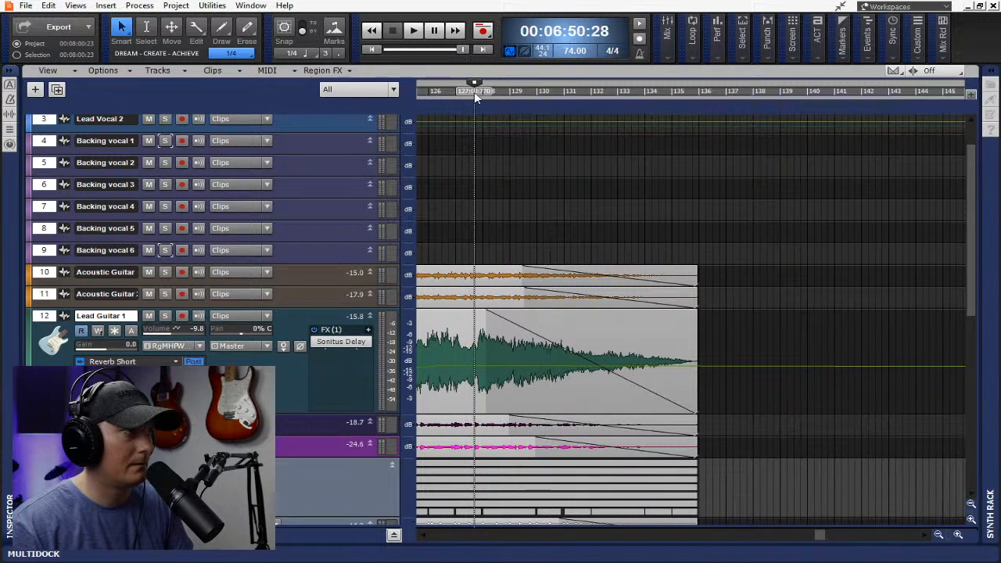
key("space")
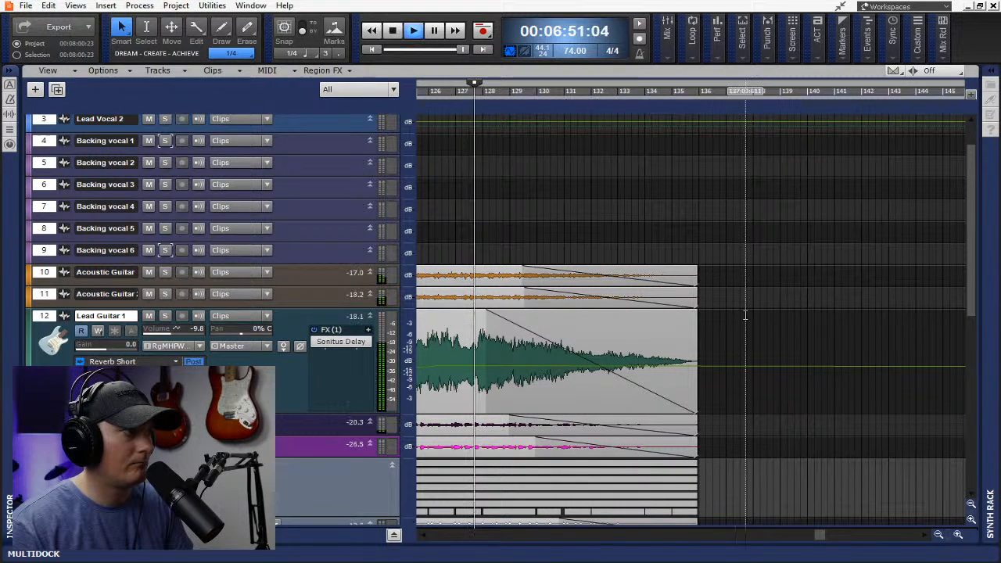
mouse_move(523, 291)
left_mouse_down()
mouse_move(500, 293)
mouse_move(519, 292)
left_mouse_up()
left_click(743, 237)
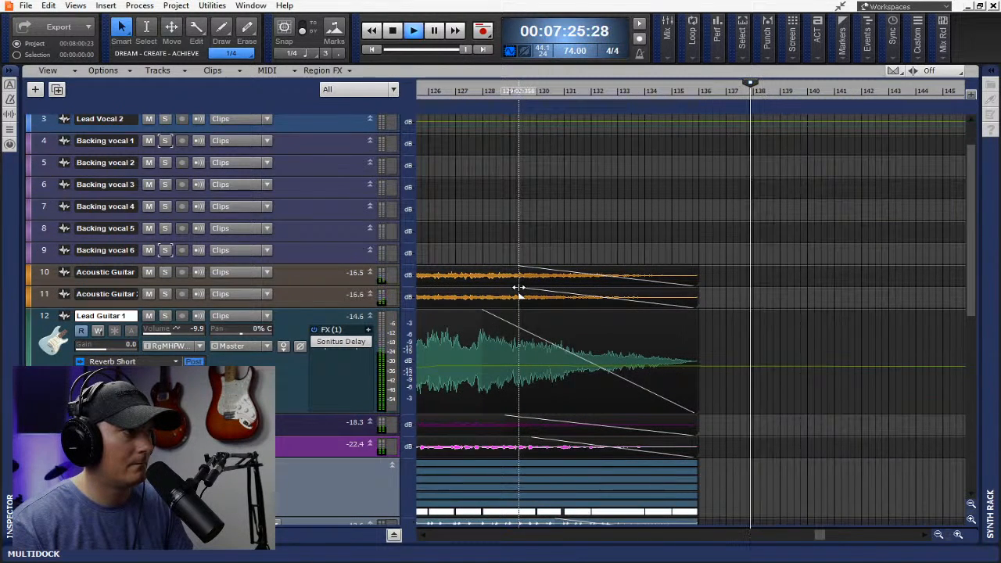
Listen to the ending from 00:06:49:00 while reviewing the fades down to the Addictive Drums volume envelope
left_click(459, 94)
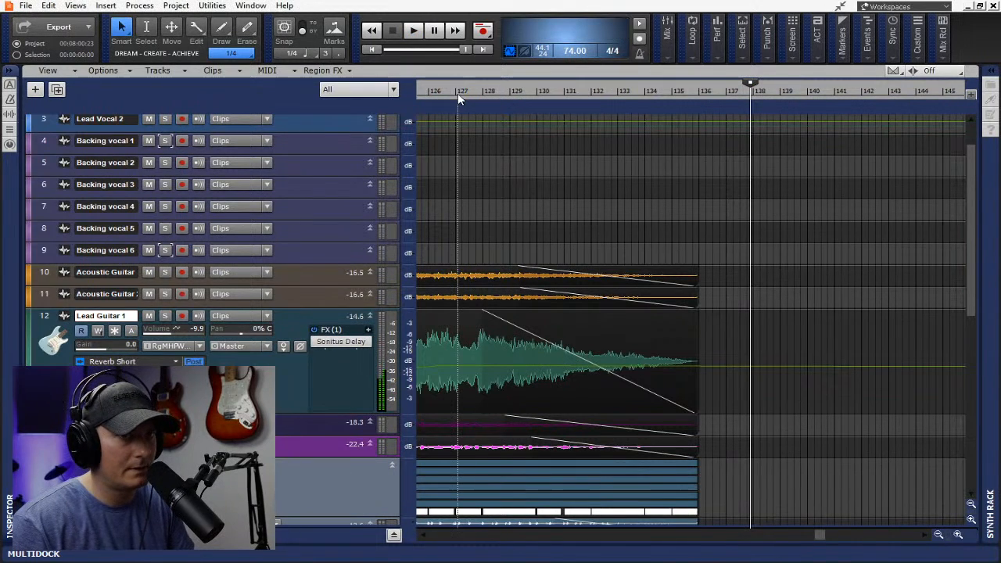
left_click(460, 93)
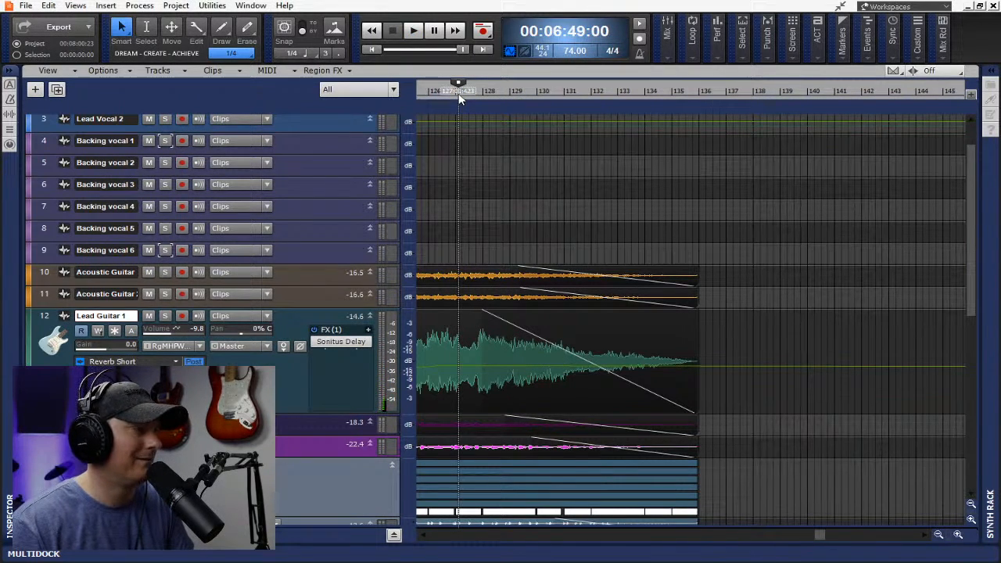
key("space")
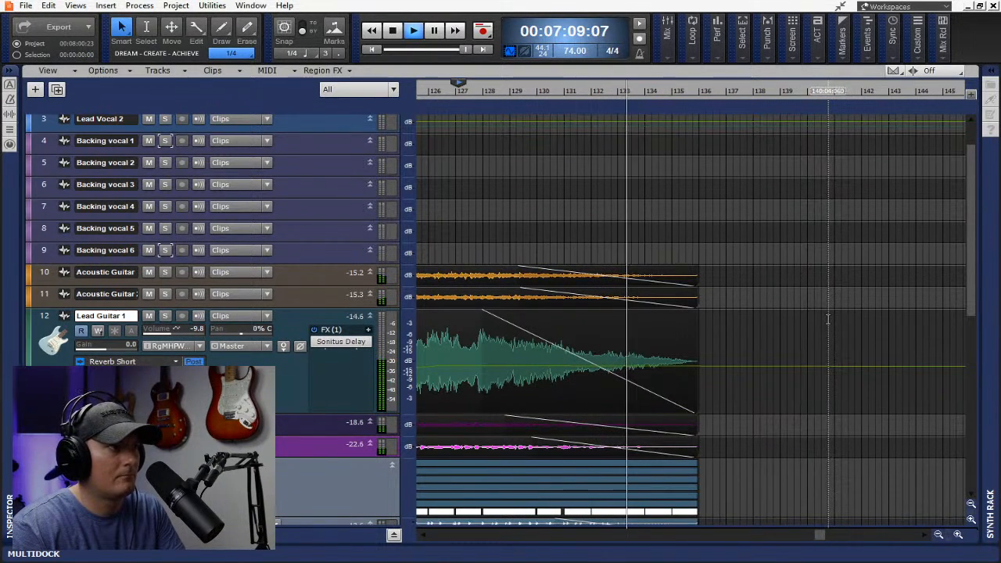
scroll(828, 319, "down", 2)
scroll(828, 319, "down", 10)
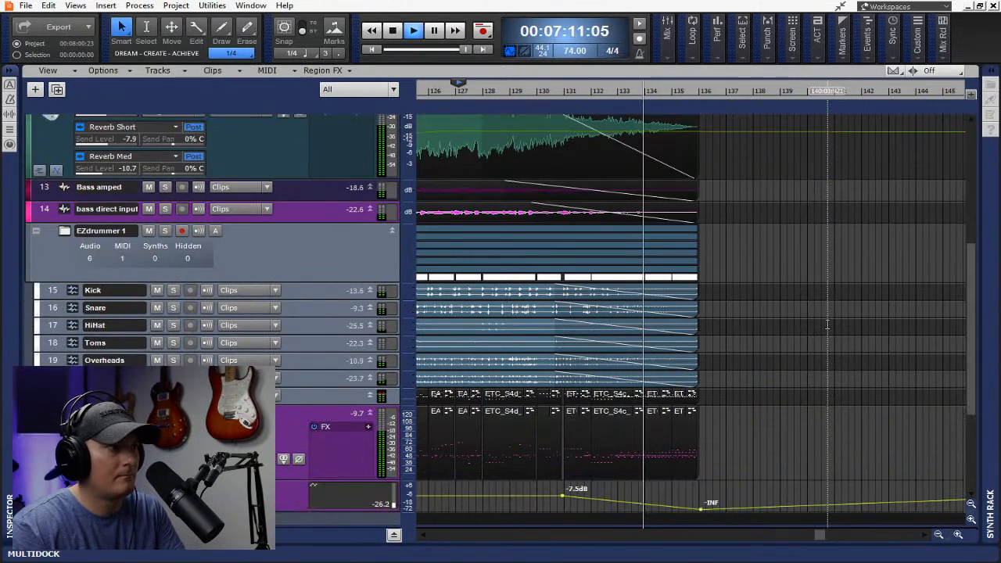
scroll(828, 321, "down", 2)
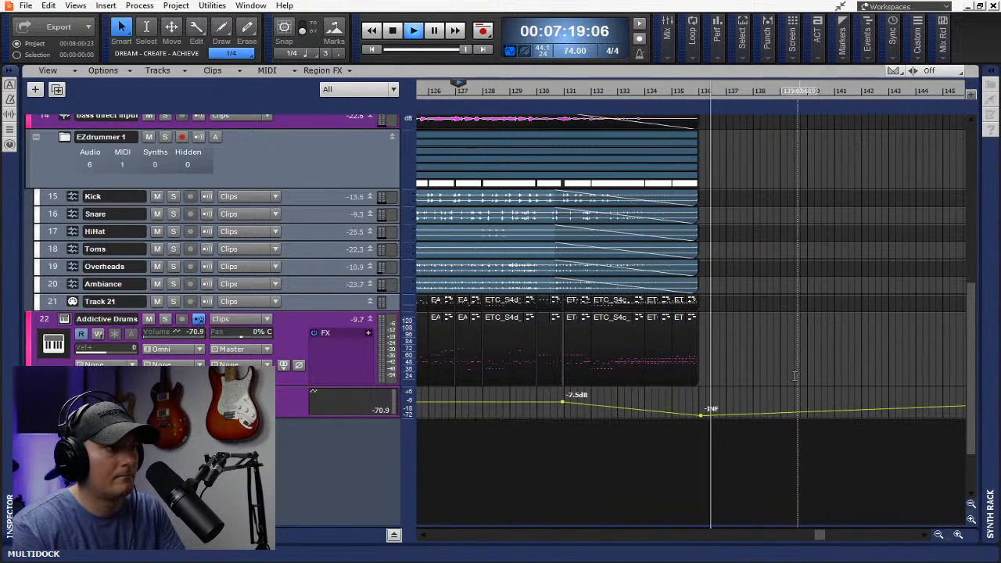
Try holding the Addictive Drums volume at -INF with an extra envelope node after the fade, and delete that node
left_click_drag(699, 417, 691, 417)
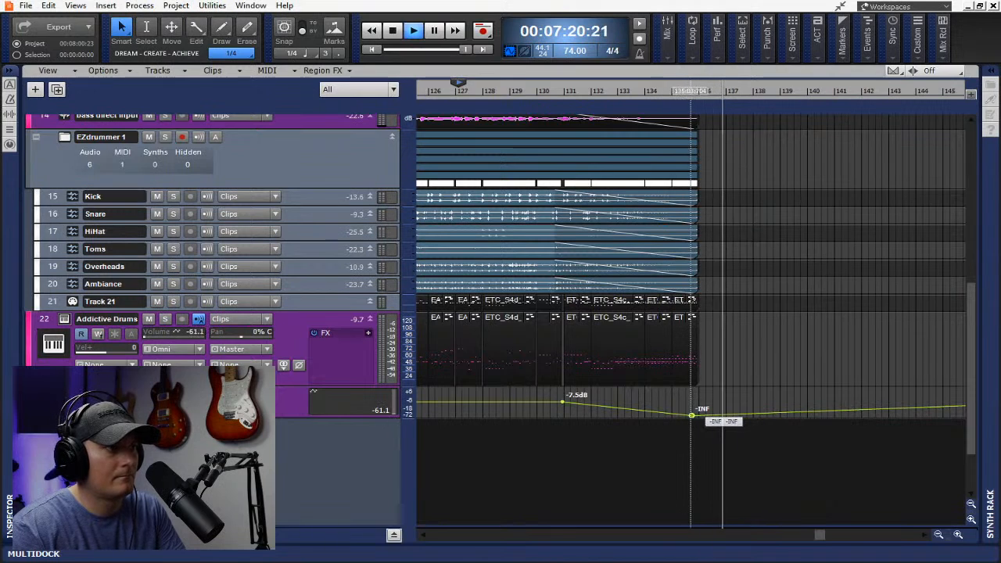
left_click(814, 411)
left_click_drag(816, 412, 864, 415)
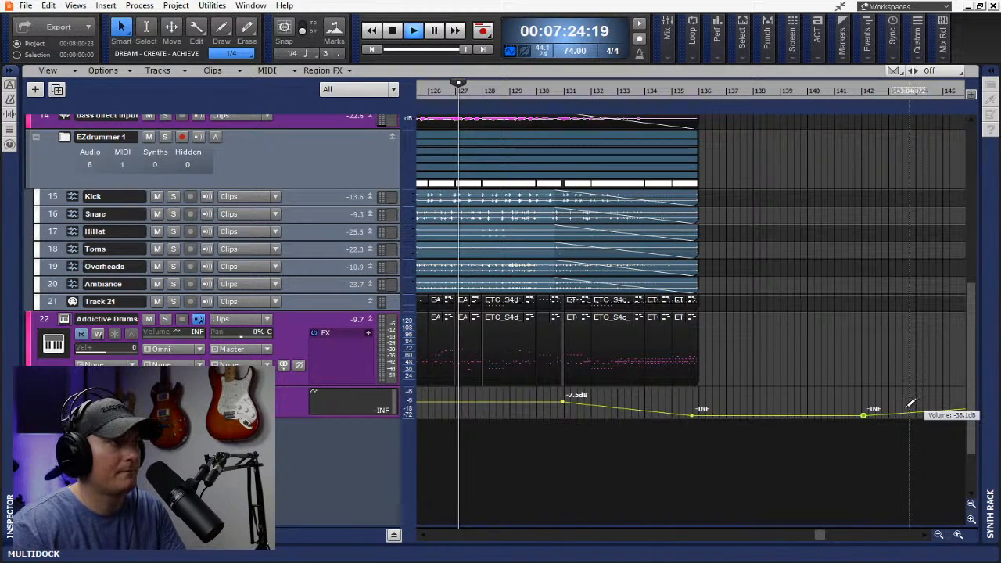
key("space")
left_click_drag(864, 416, 717, 416)
right_click(717, 416)
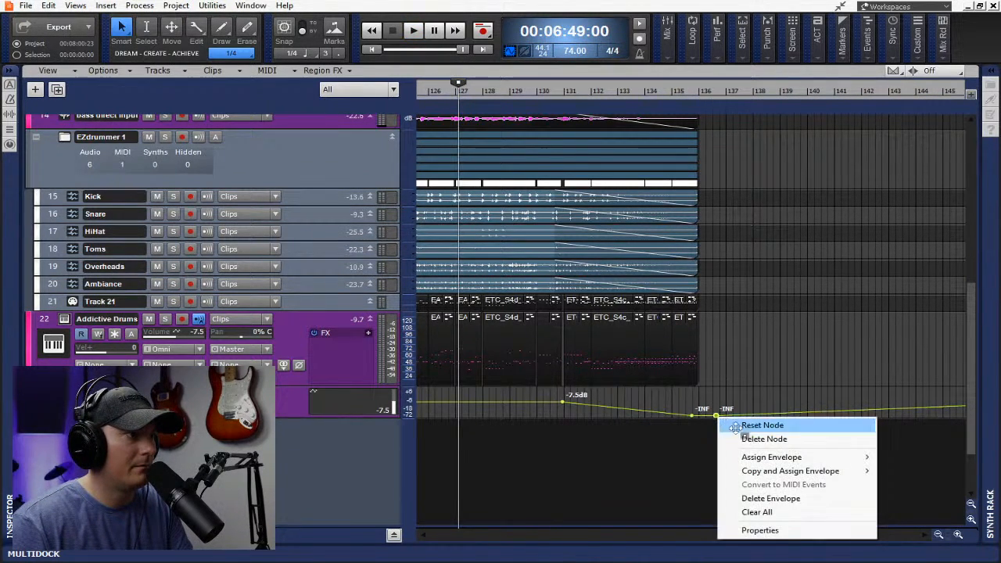
left_click(755, 439)
Move the Addictive Drums -INF volume node to about measure 136 and delete the -7.5 dB node near measure 149
left_click_drag(692, 415, 703, 415)
right_click(730, 409)
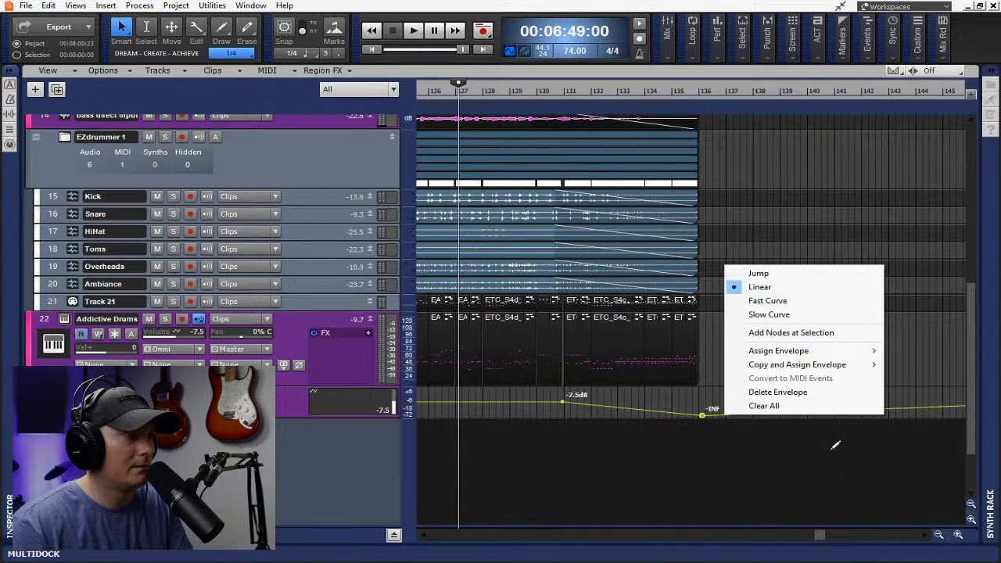
left_click(938, 535)
left_click(937, 536)
left_click(937, 537)
left_click(937, 537)
left_click(937, 537)
left_click(938, 537)
left_click(937, 537)
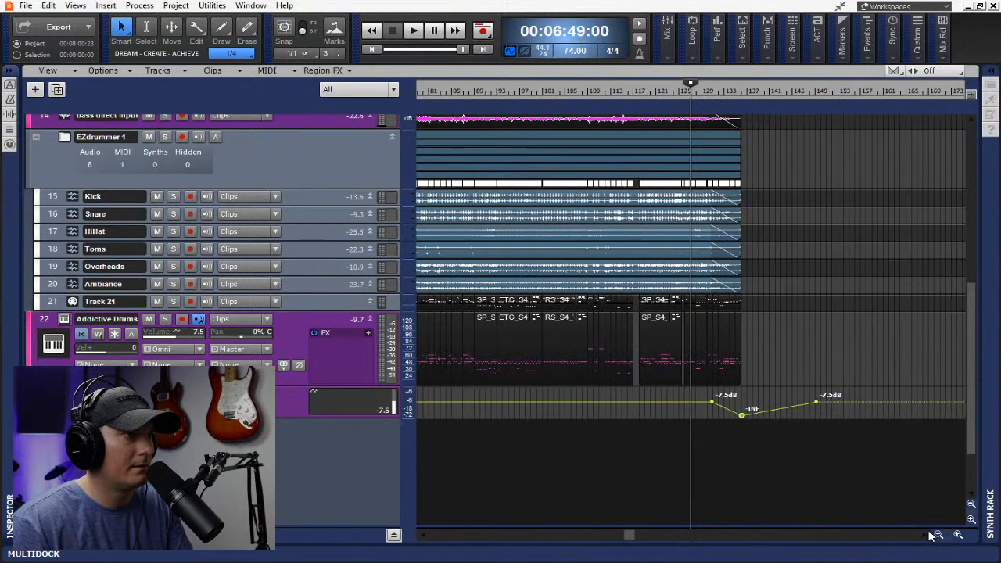
right_click(818, 401)
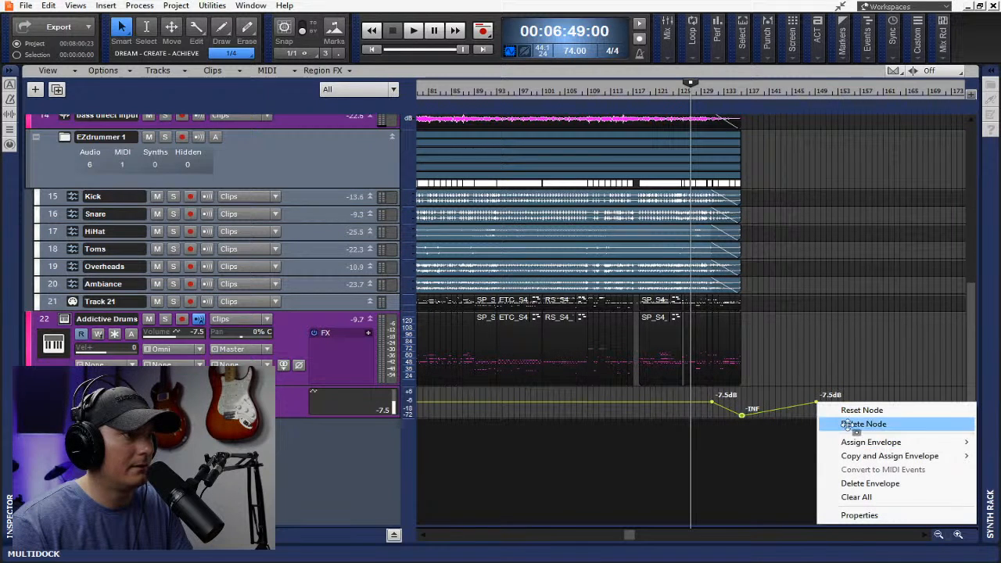
left_click(848, 423)
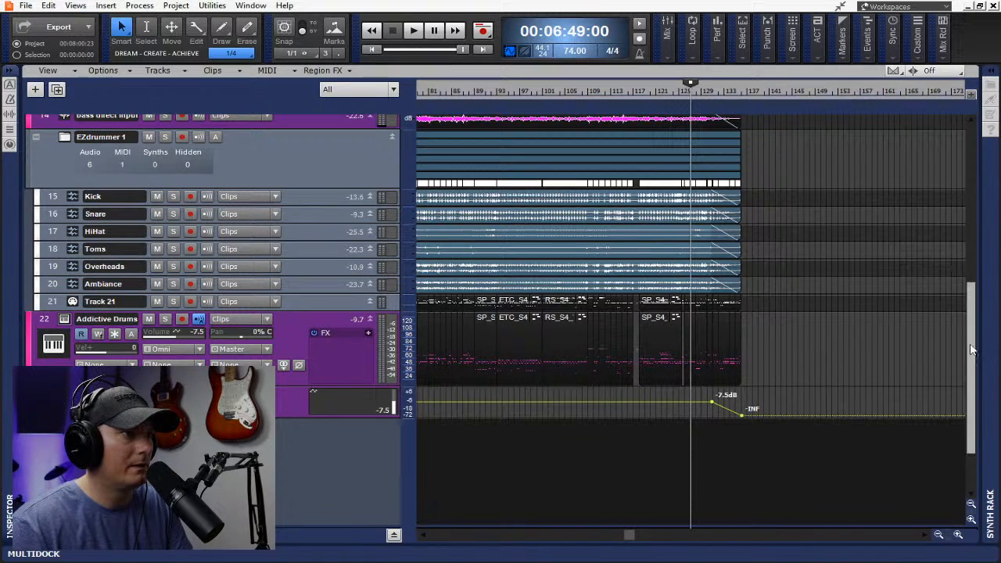
Listen to the song's ending from 00:06:22:00 until past the fade-outs, closing the browser window that opens meanwhile
left_click_drag(971, 356, 962, 186)
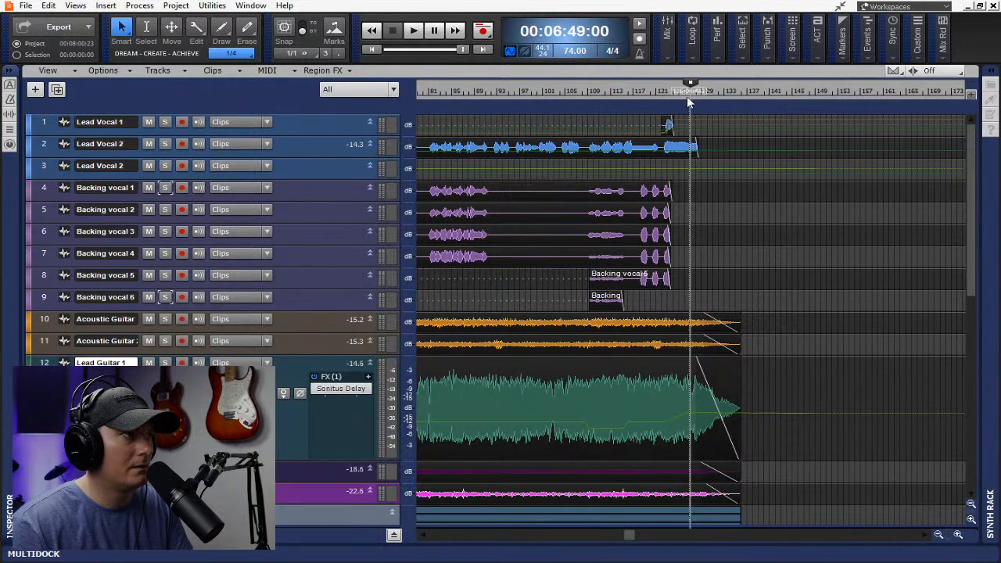
left_click(644, 77)
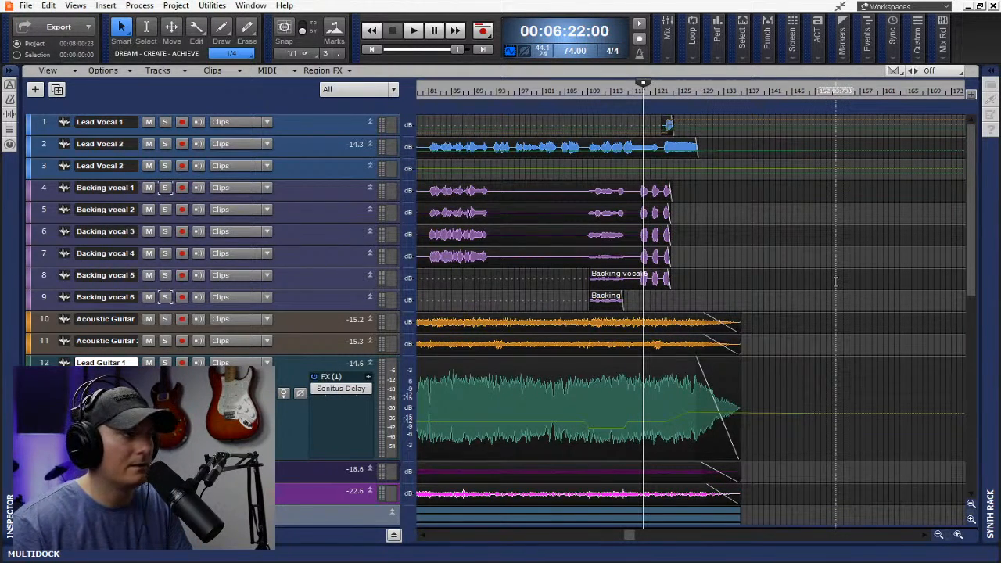
key("space")
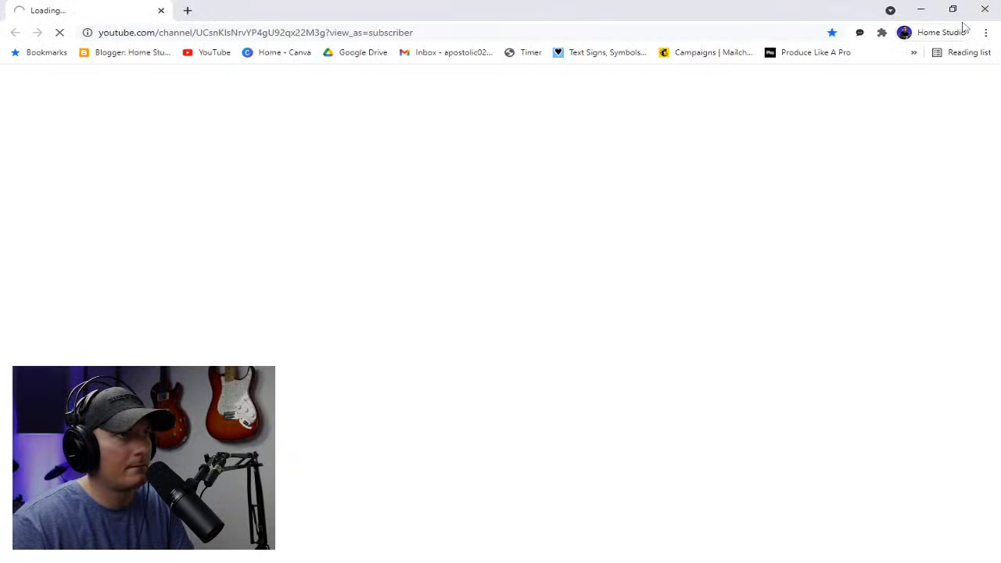
left_click(985, 9)
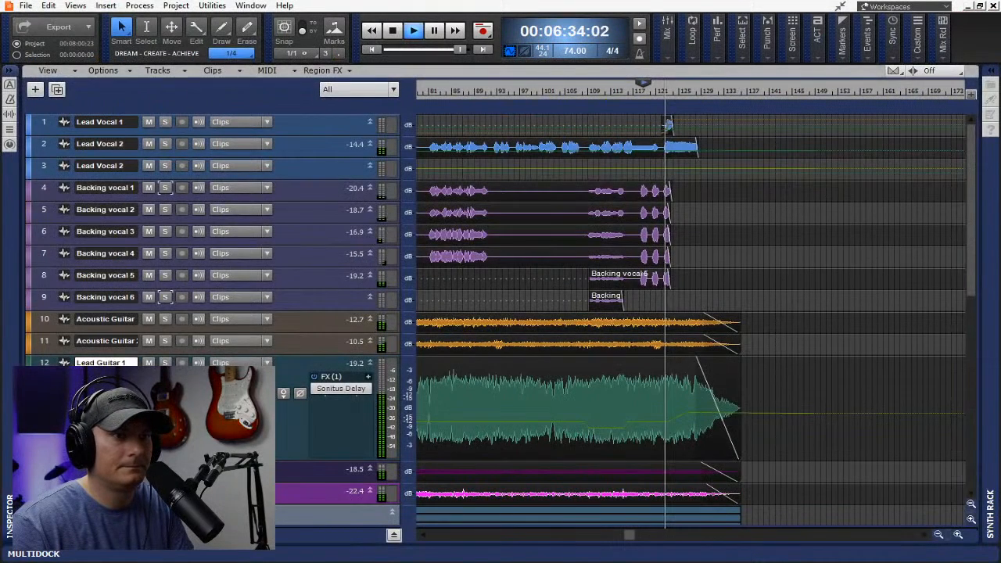
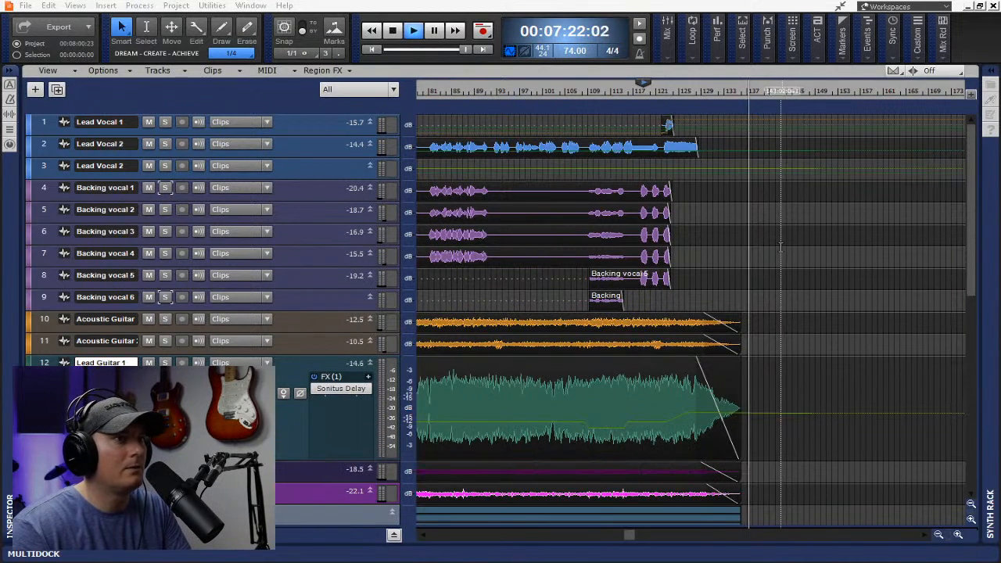
left_click(392, 31)
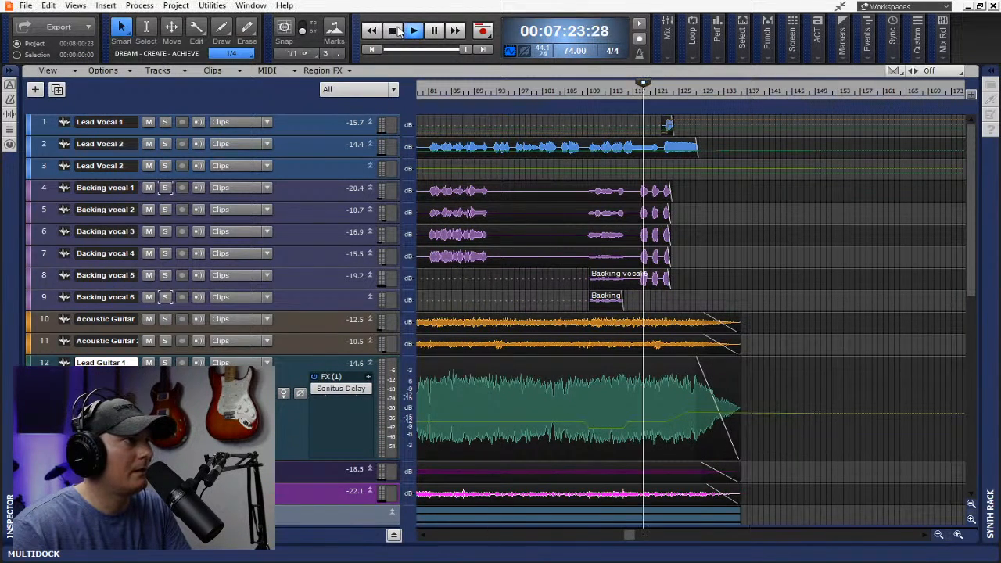
Return to the project start, show the Lead Guitar 1 volume automation lane, and move the playhead to 00:03:03:24
left_click(373, 49)
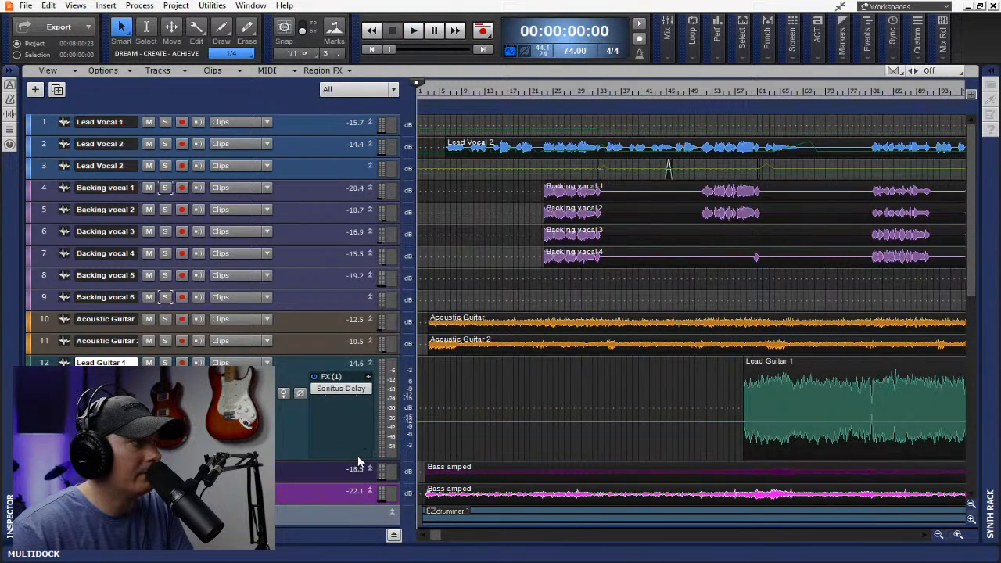
left_click_drag(357, 461, 364, 522)
scroll(520, 462, "down", 3)
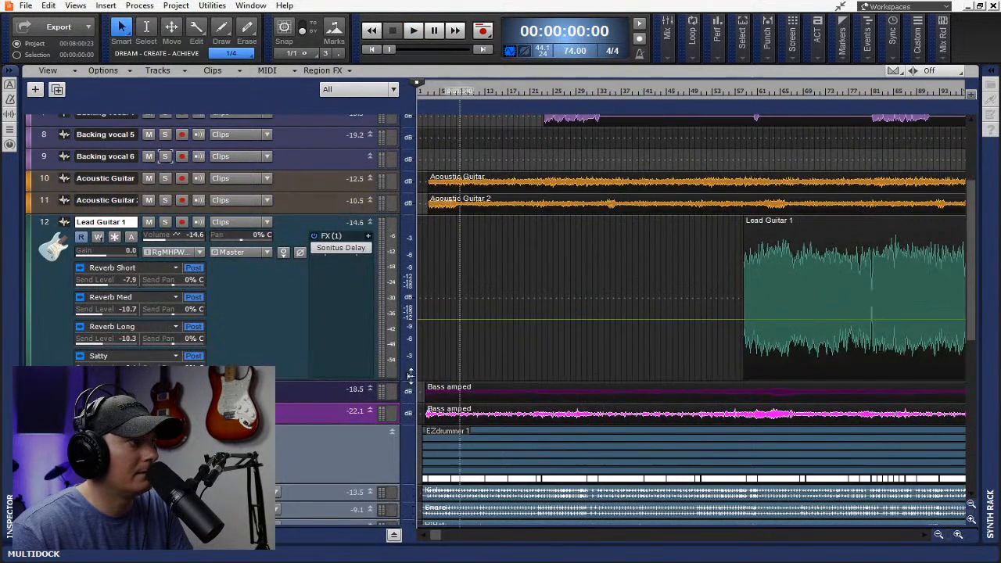
key("shift+a")
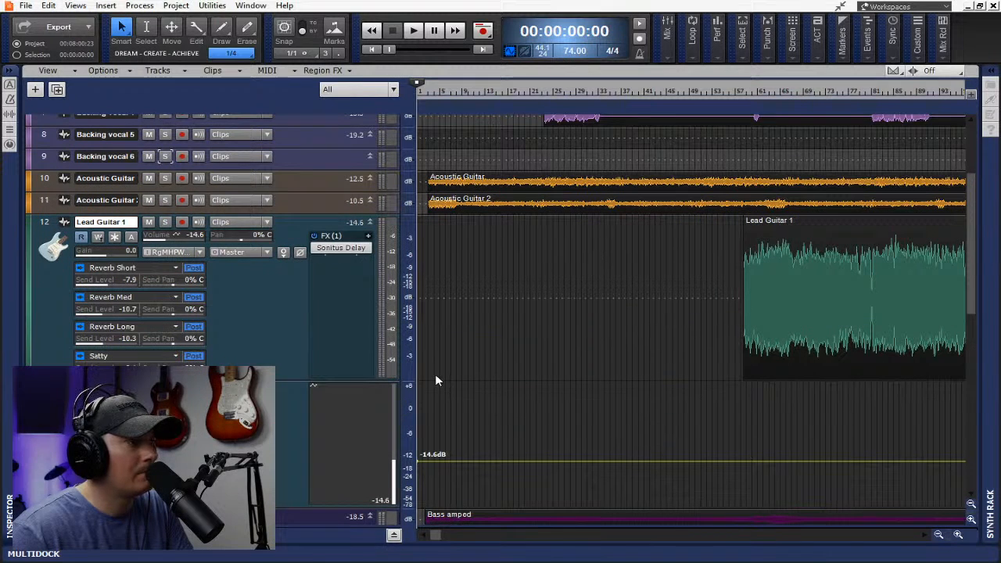
key("space")
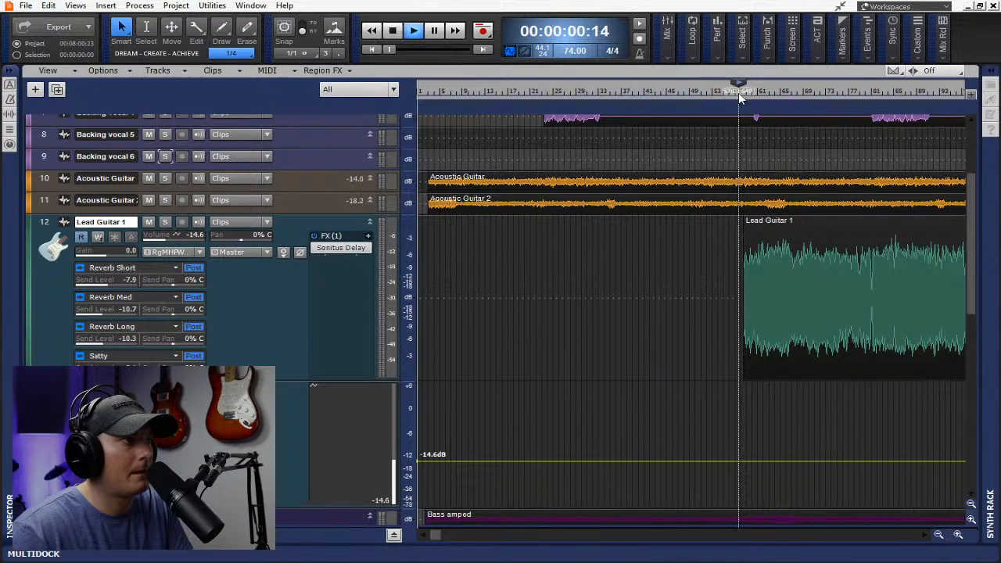
key("space")
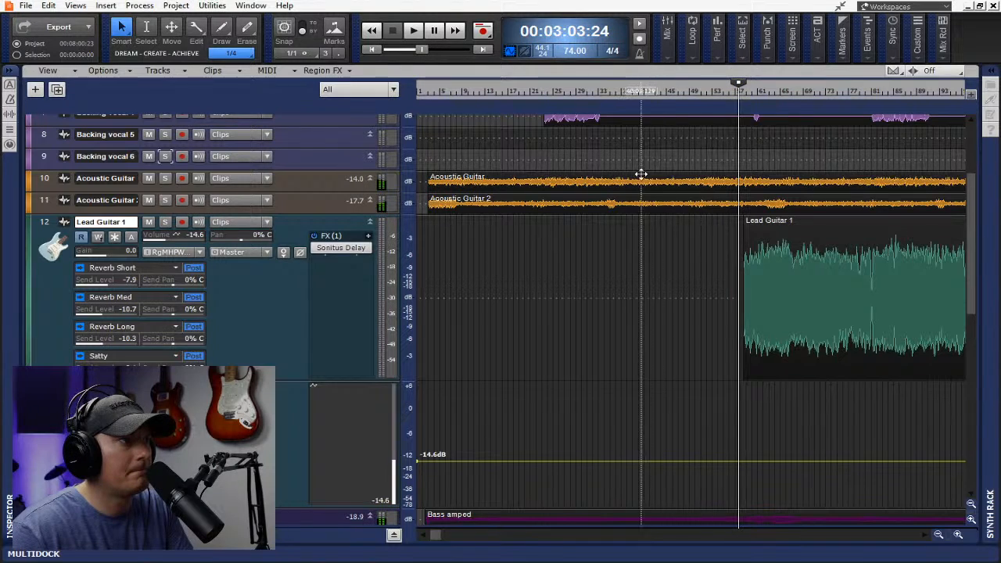
Audition the Lead Guitar 1 entrance, start its clip slightly earlier, and raise the volume envelope to -10.8 dB at the clip's start
left_click(420, 31)
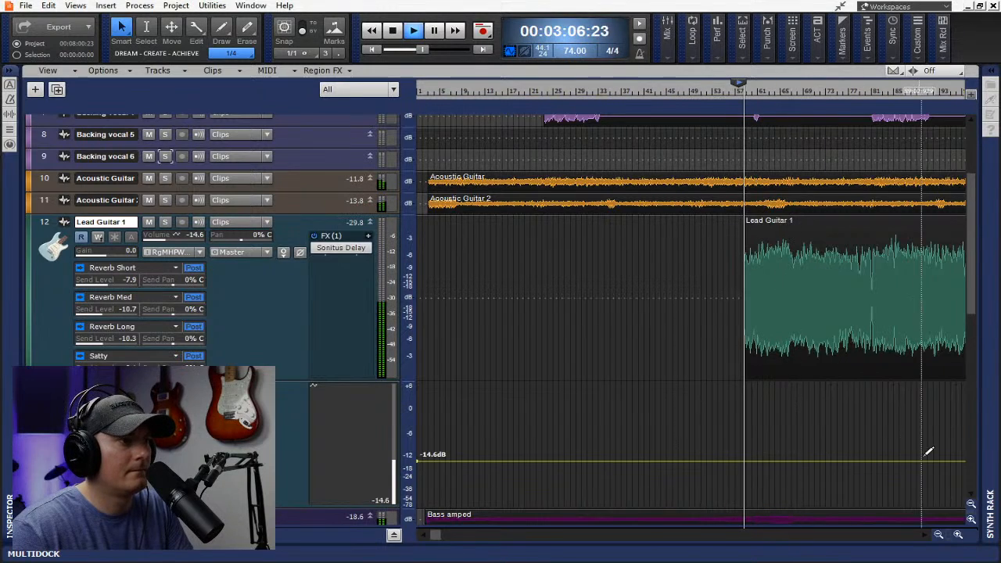
left_click(926, 536)
left_click(926, 537)
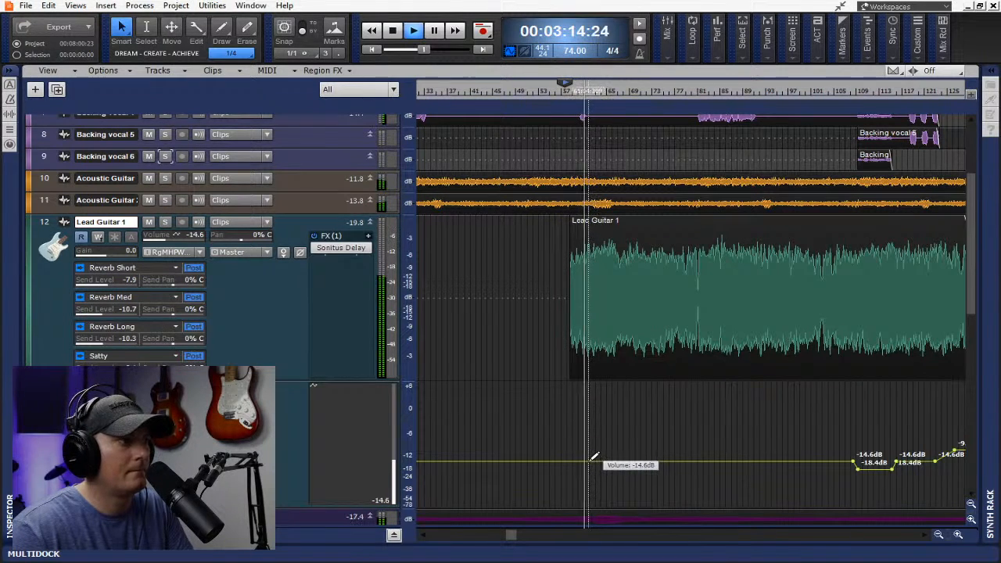
left_click(959, 535)
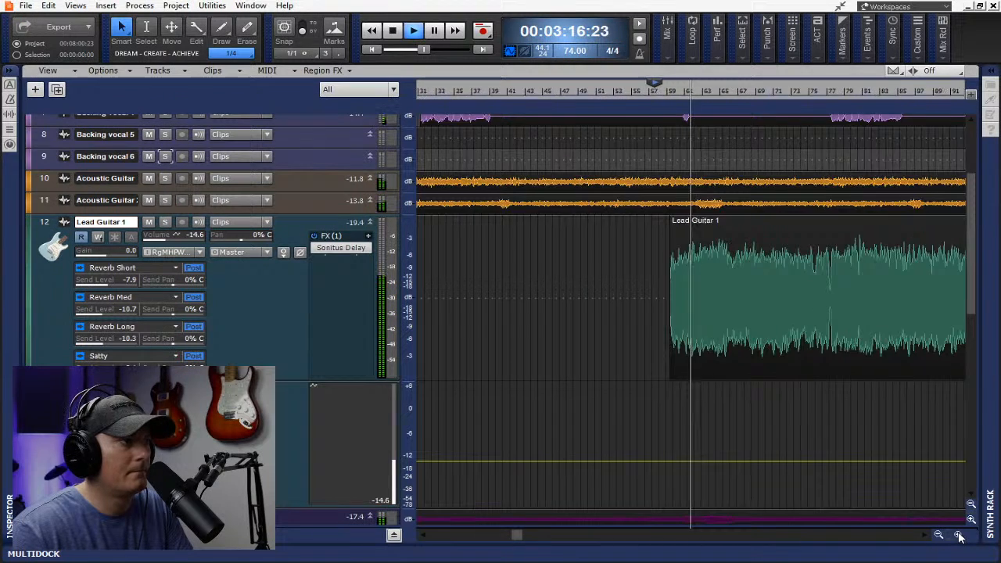
key("space")
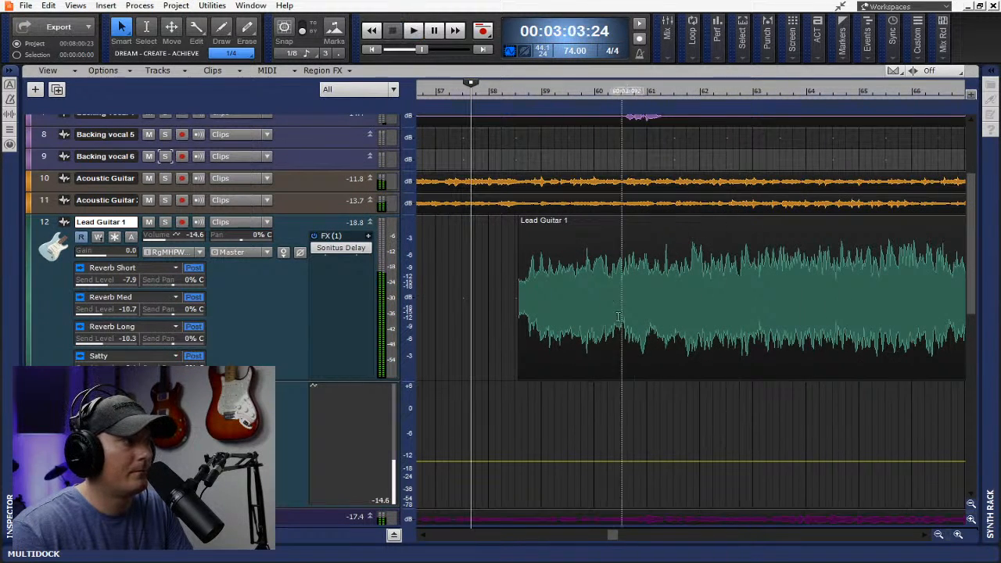
mouse_move(520, 325)
left_mouse_down()
mouse_move(508, 325)
mouse_move(517, 324)
left_mouse_up()
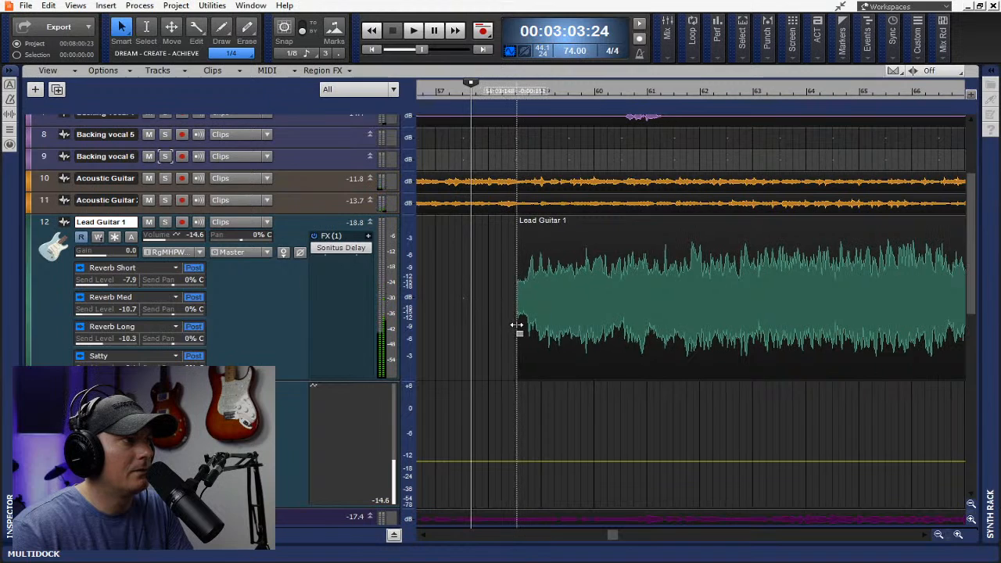
left_click(499, 462)
left_click_drag(517, 461, 516, 453)
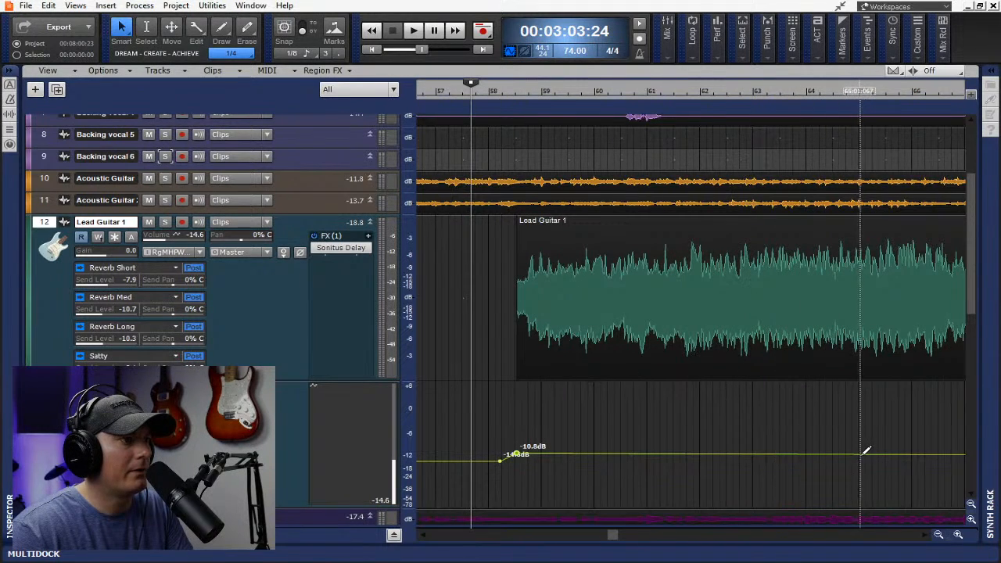
During playback, add Lead Guitar 1 volume nodes of -13.6 dB near measure 67 and -10.1 dB near measure 73
left_click(939, 536)
left_click(939, 535)
left_click(939, 536)
left_click(939, 535)
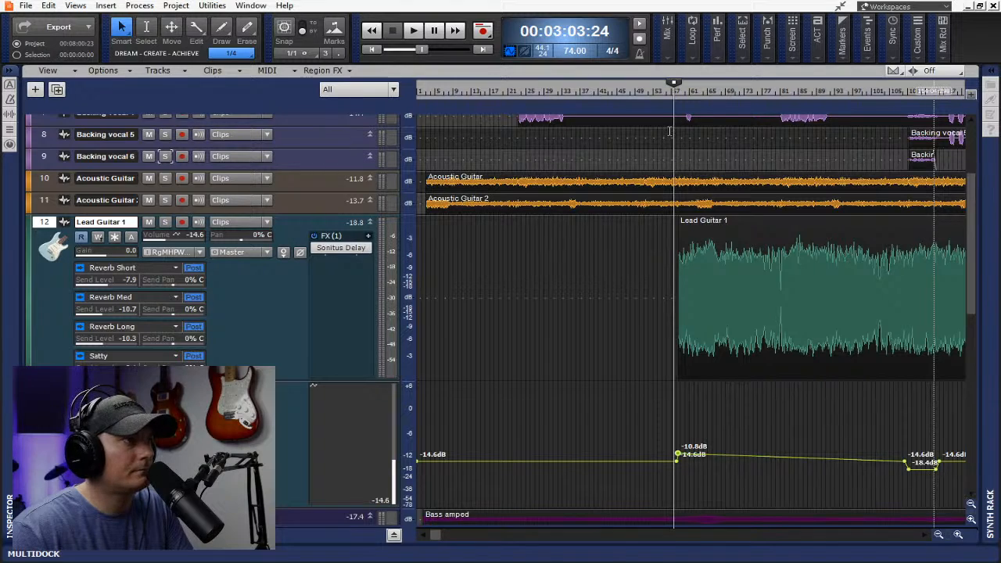
key("space")
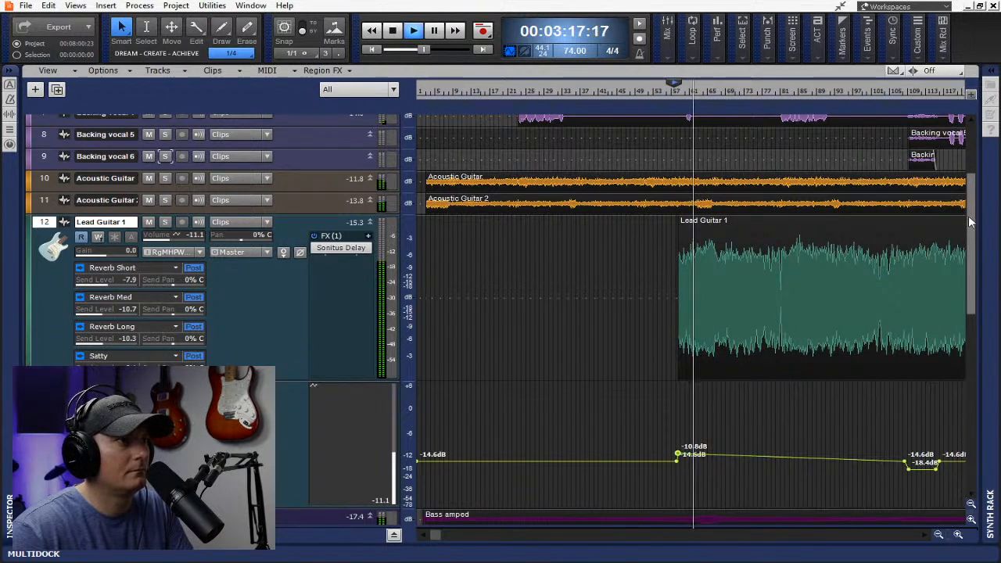
left_click_drag(972, 214, 972, 248)
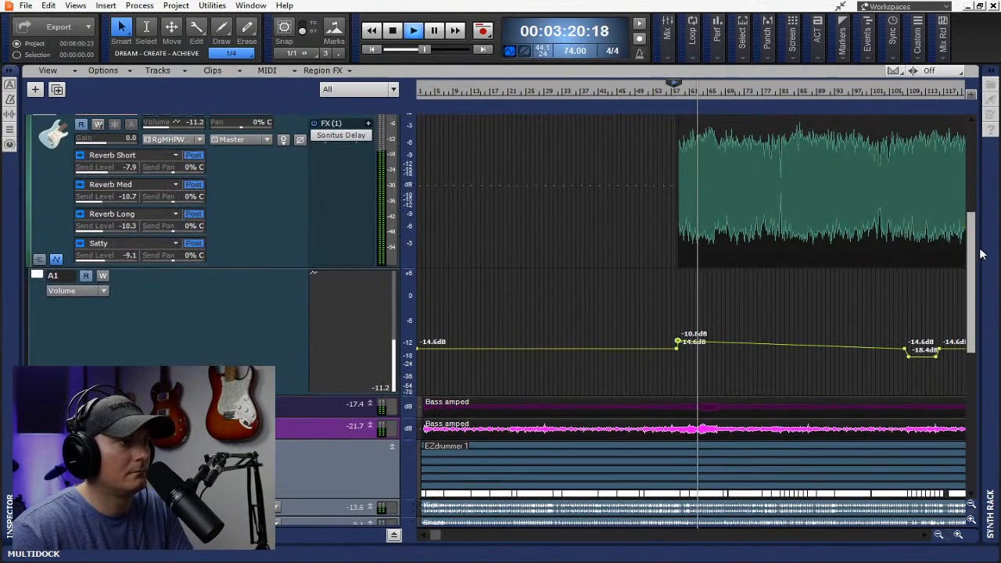
left_click(708, 342)
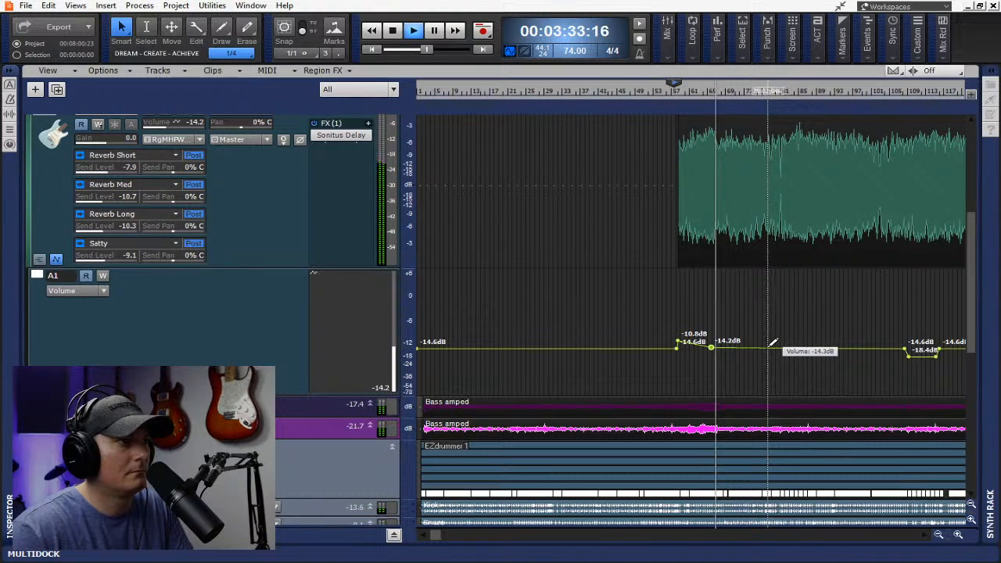
left_click(747, 345)
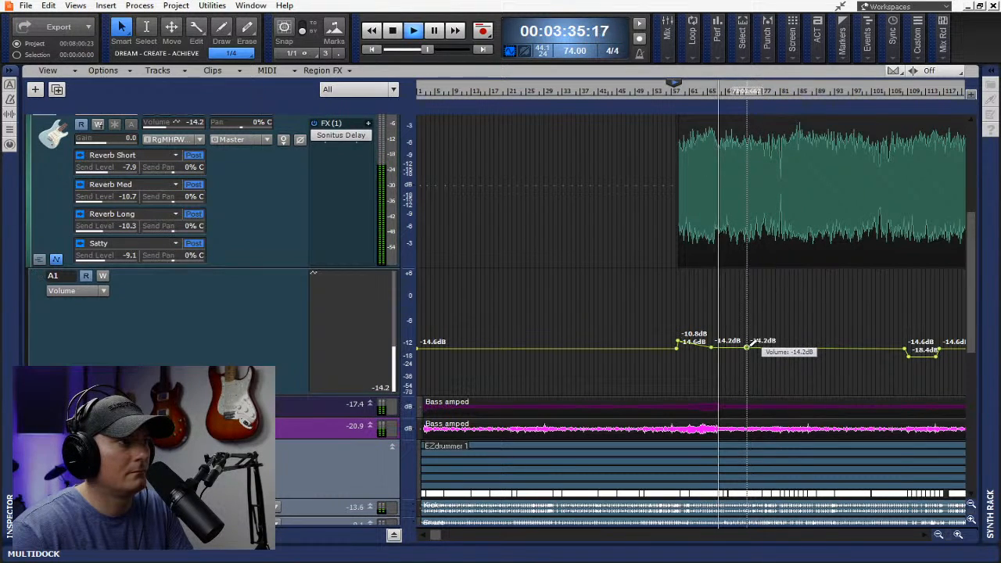
left_click_drag(747, 346, 748, 343)
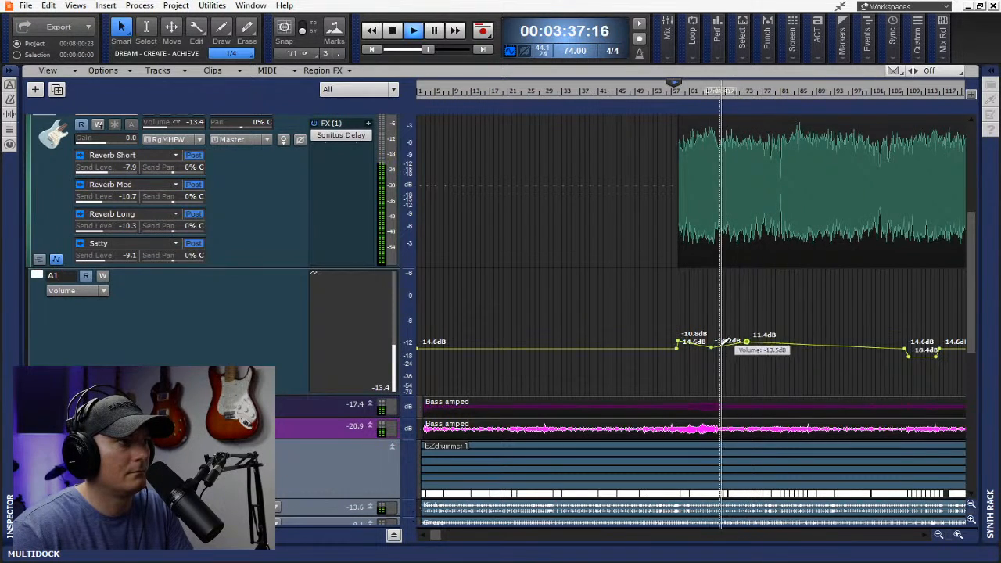
left_click(718, 348)
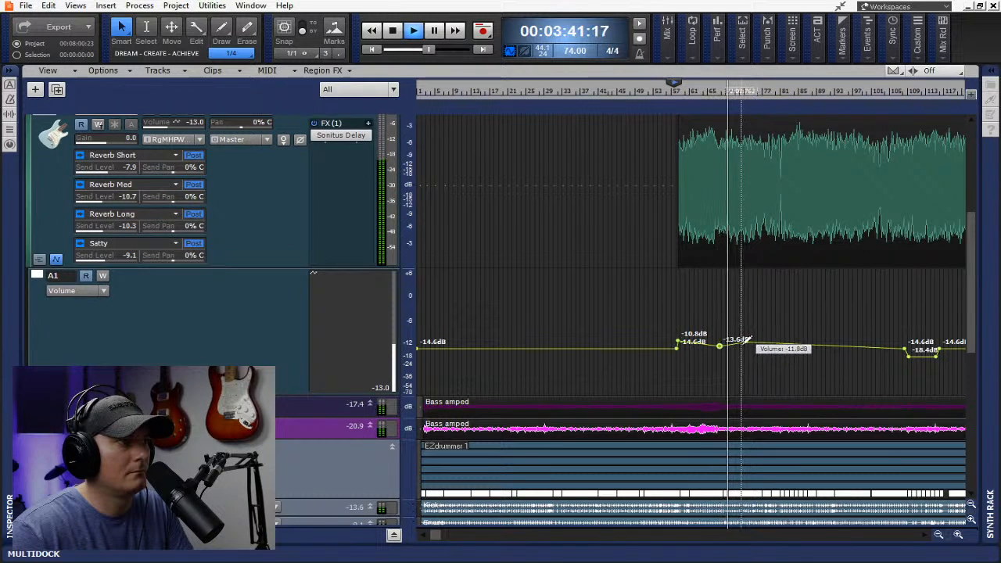
left_click_drag(745, 342, 745, 339)
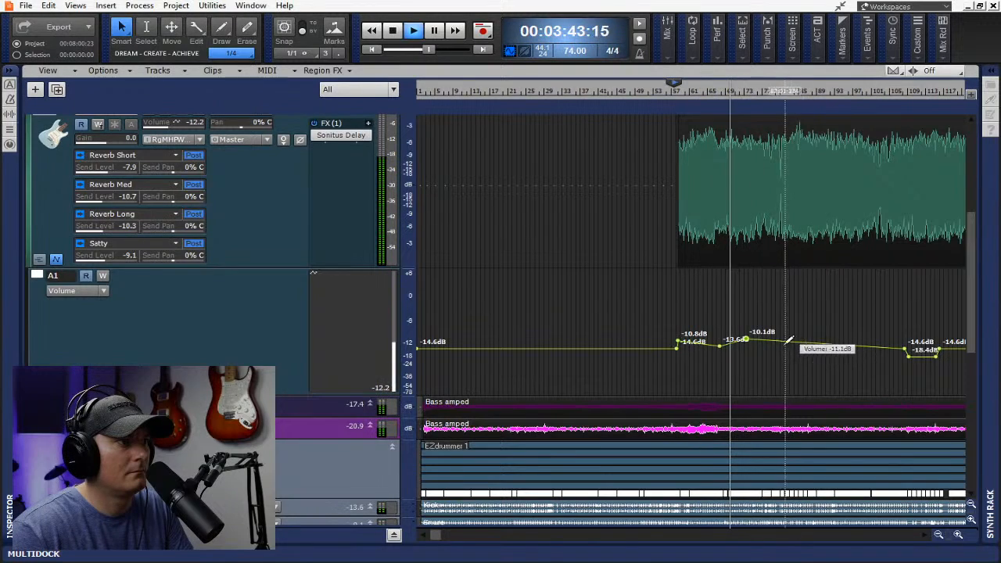
Replay from 00:02:59:04, hide the Addictive Drums automation lane, and enlarge the track until its Reverb Short send shows
left_click(669, 92)
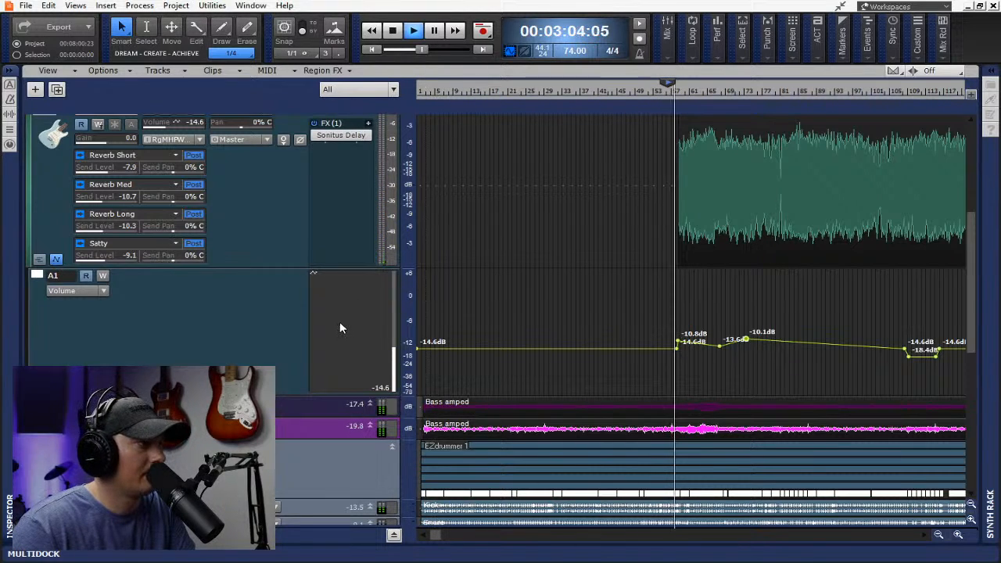
scroll(339, 322, "down", 8)
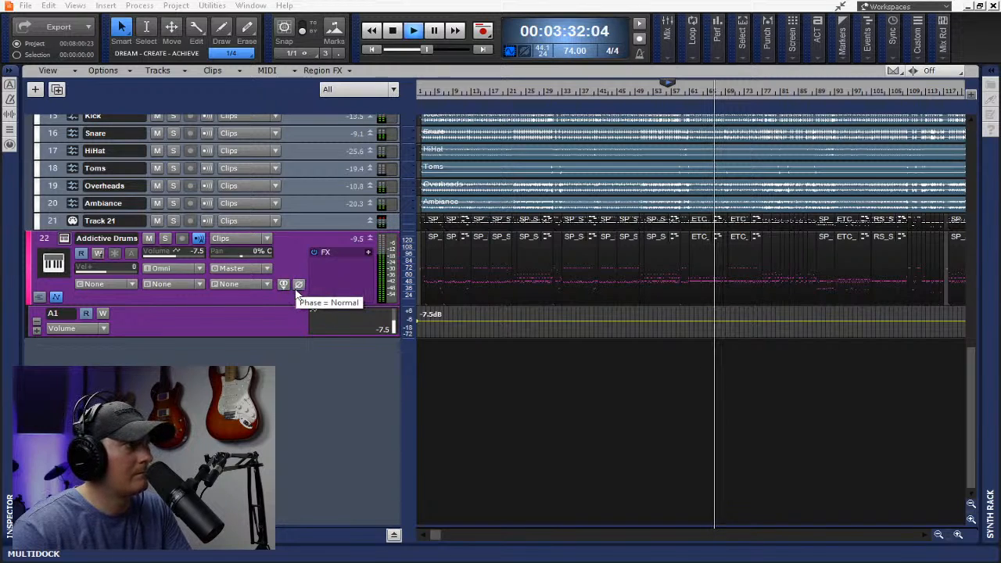
left_click(57, 297)
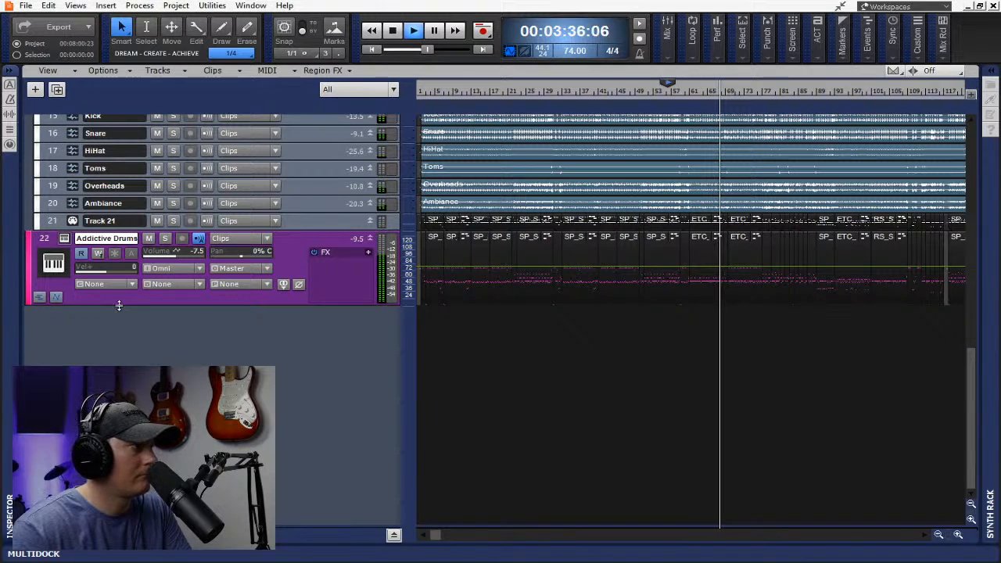
left_click_drag(118, 305, 125, 349)
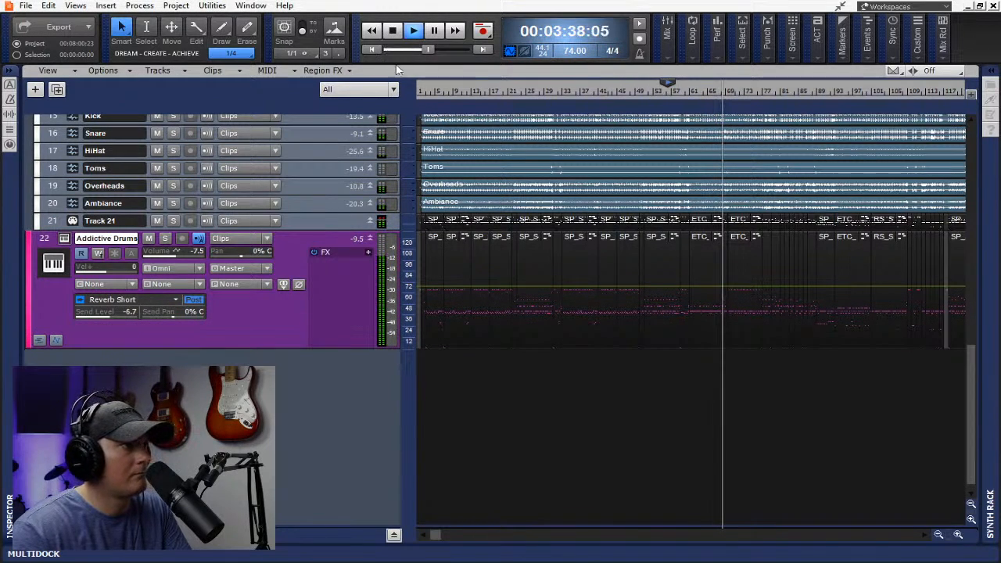
Save the project and lower the Lead Guitar 1 volume dip to about -14.4 dB between about measures 62 and 66
scroll(342, 387, "up", 6)
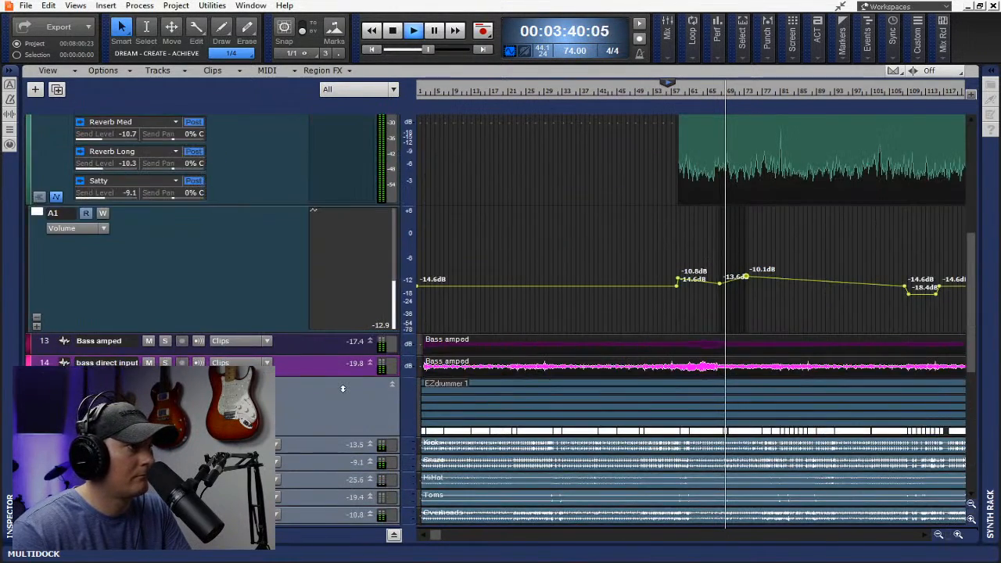
scroll(343, 387, "up", 3)
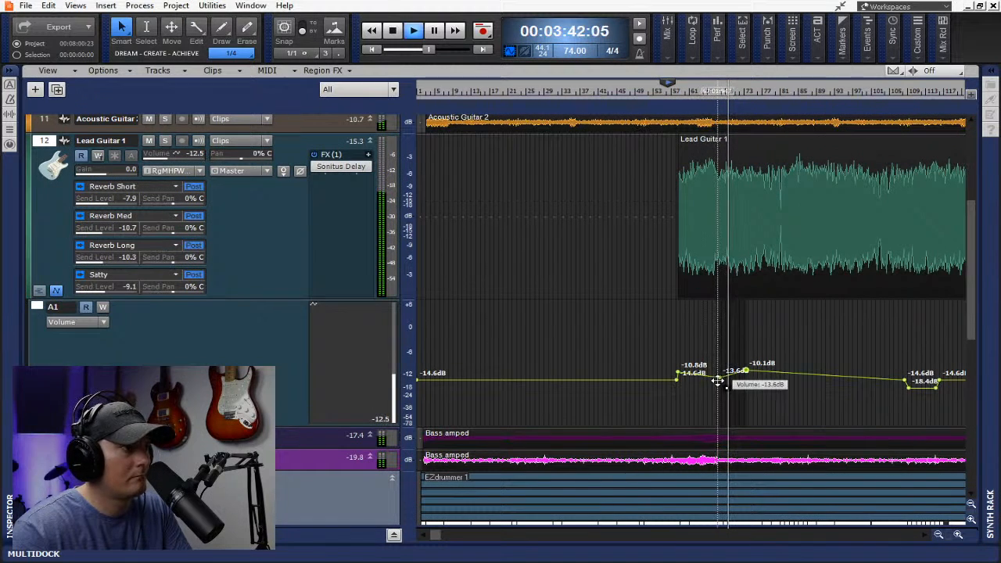
key("space")
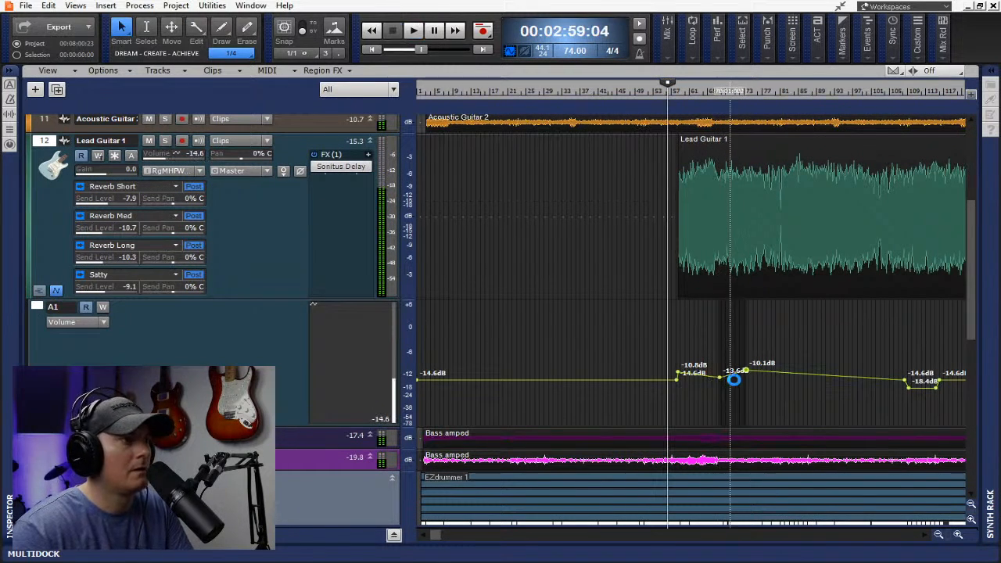
key("ctrl+s")
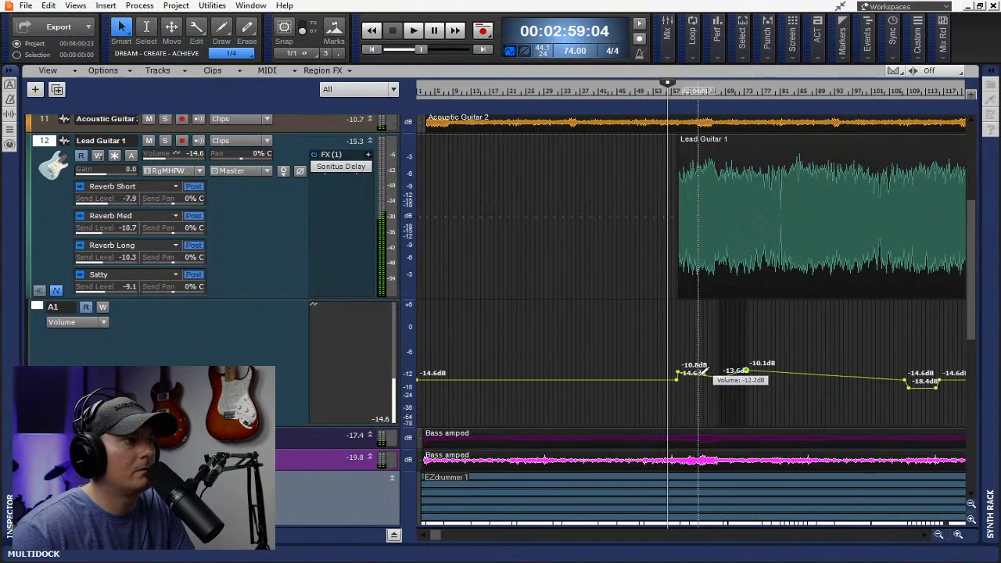
mouse_move(706, 373)
left_mouse_down()
mouse_move(698, 380)
mouse_move(718, 380)
left_mouse_up()
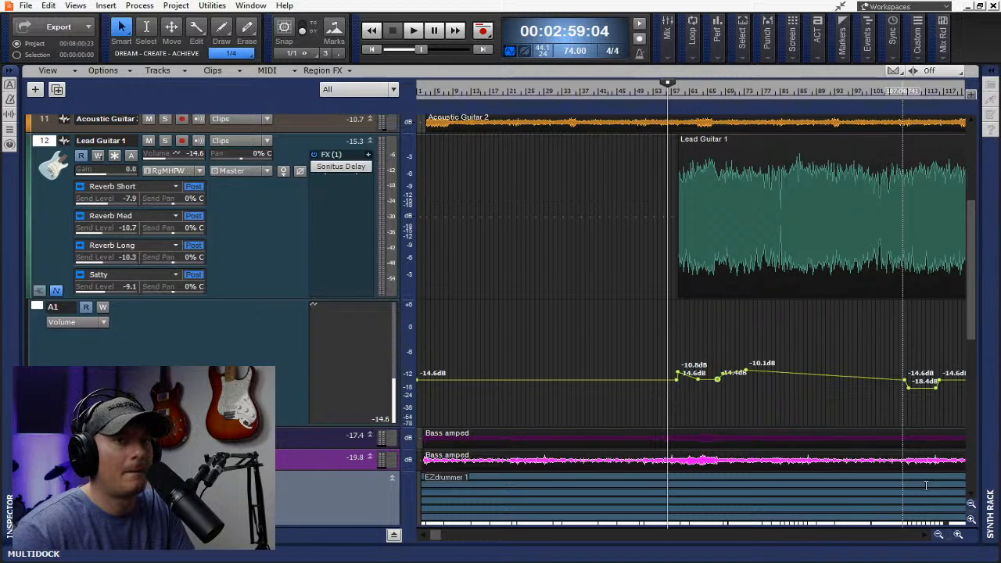
key("space")
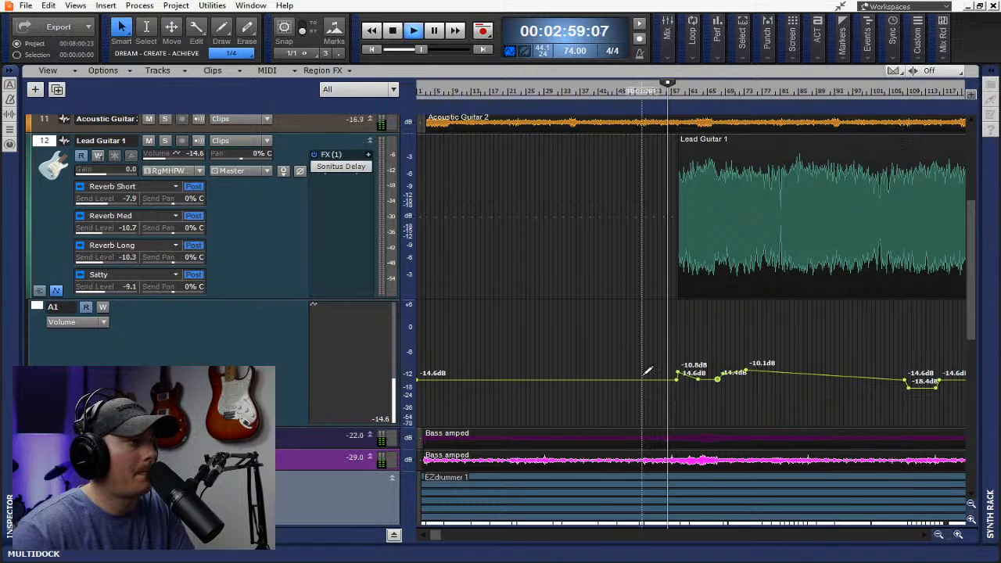
Hide the Lead Guitar 1 automation lane and look over all tracks from the vocals to Addictive Drums during playback
left_click(56, 292)
scroll(365, 308, "up", 6)
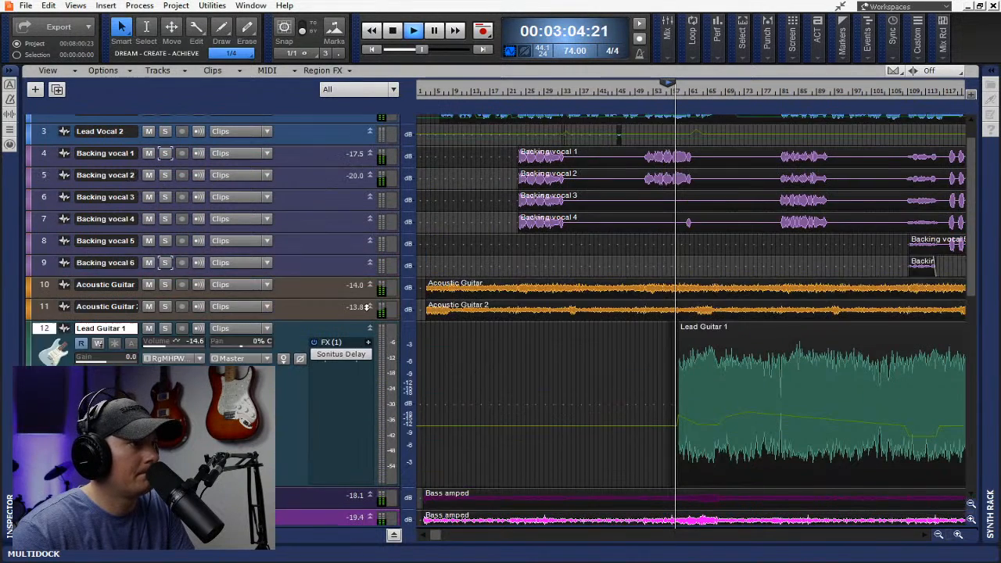
scroll(366, 306, "up", 2)
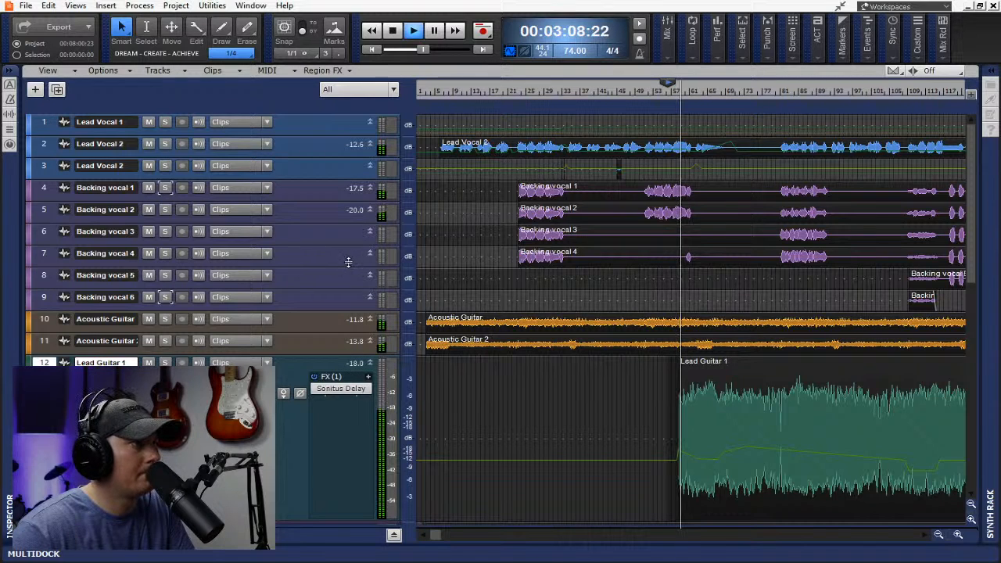
scroll(349, 262, "down", 10)
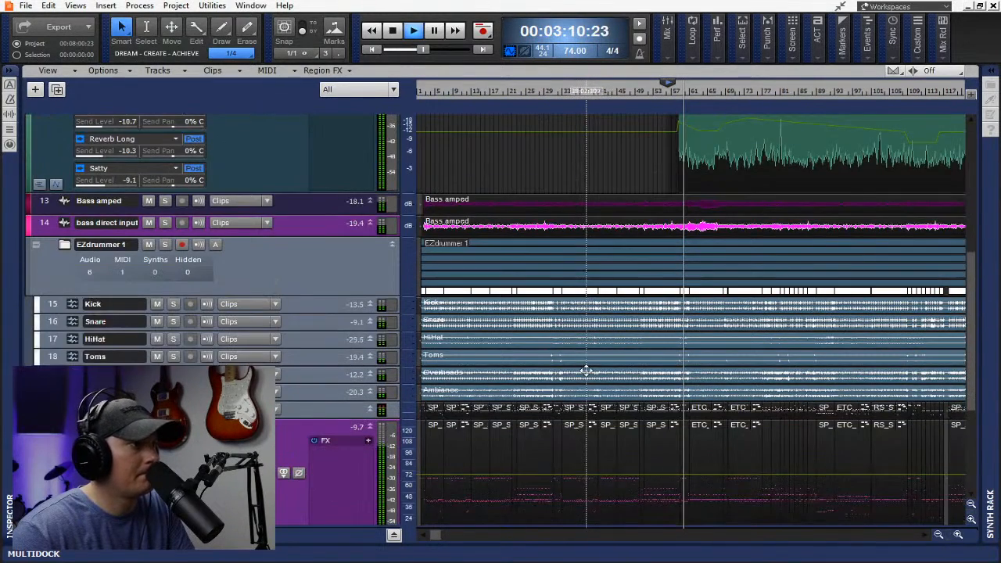
scroll(586, 370, "down", 2)
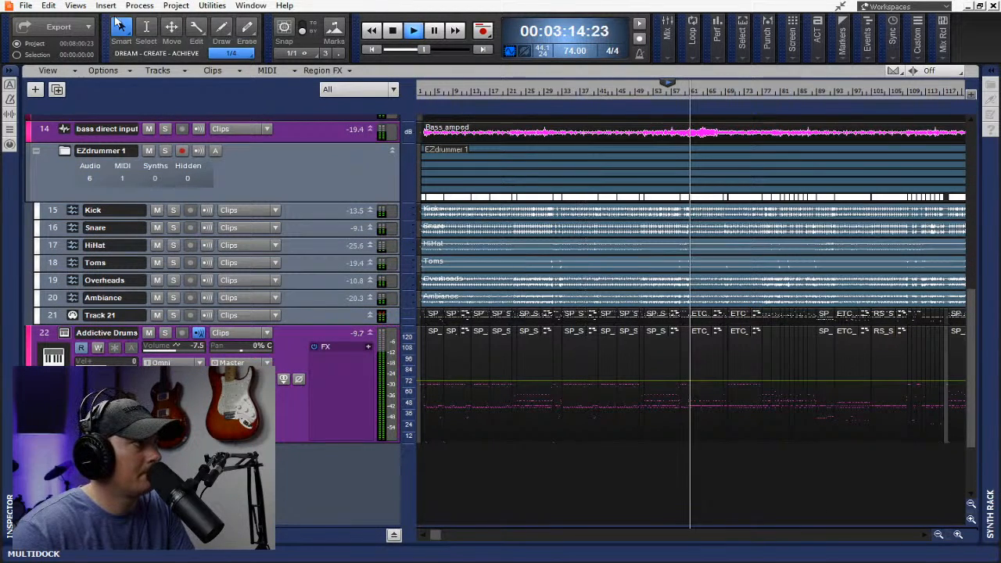
Open the Console view full screen and widen its bus section until the Master through Reverb Long buses show
left_click(75, 5)
left_click(114, 76)
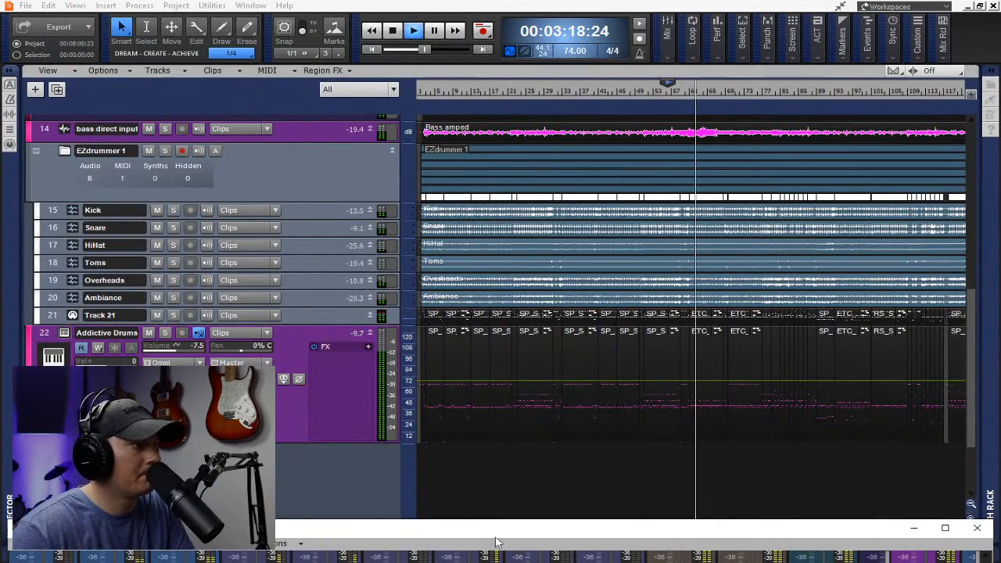
left_click_drag(493, 530, 382, 2)
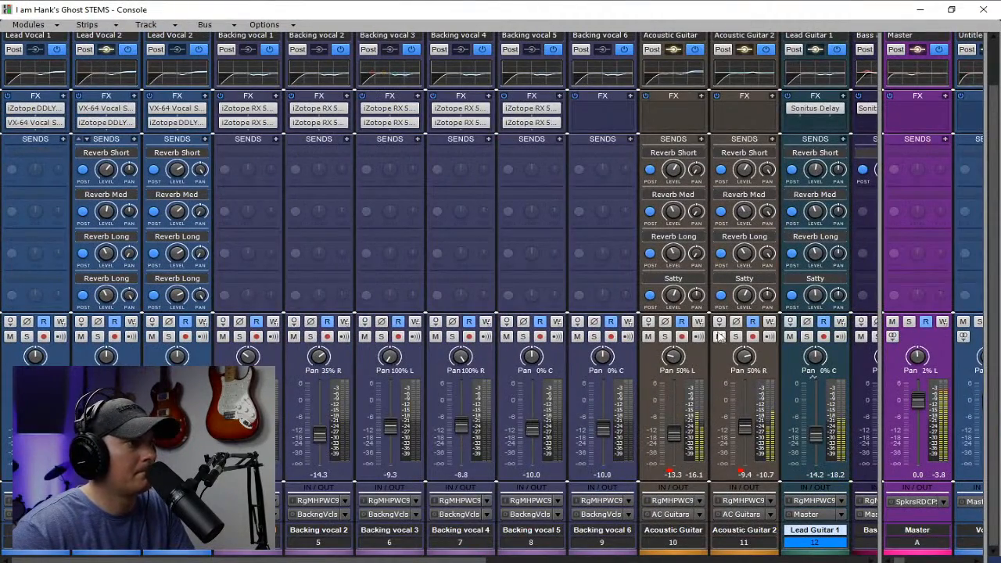
left_click_drag(878, 404, 348, 404)
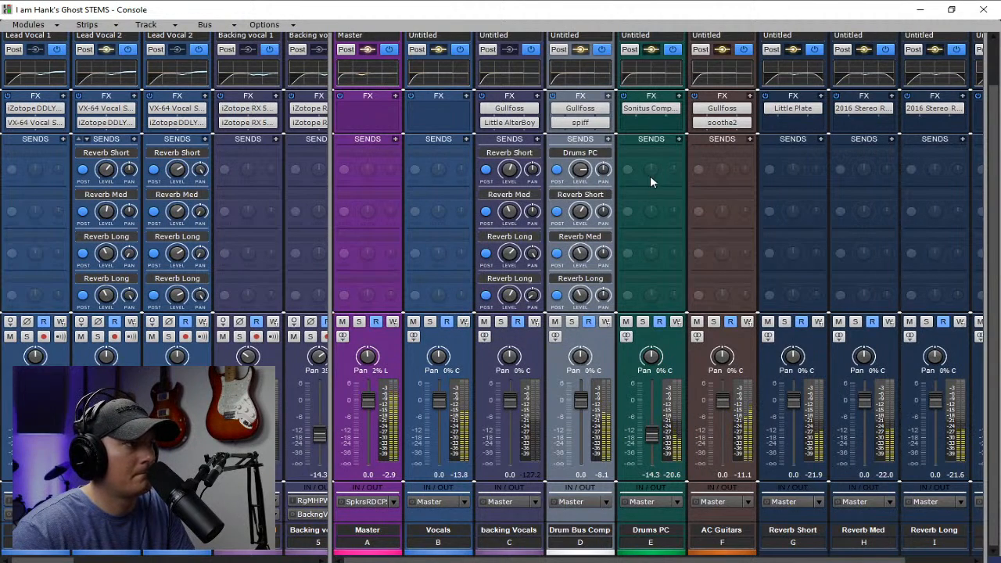
Add a Satty send to the Drum Bus Comp bus, turn its send level down, and close the console
left_click(609, 141)
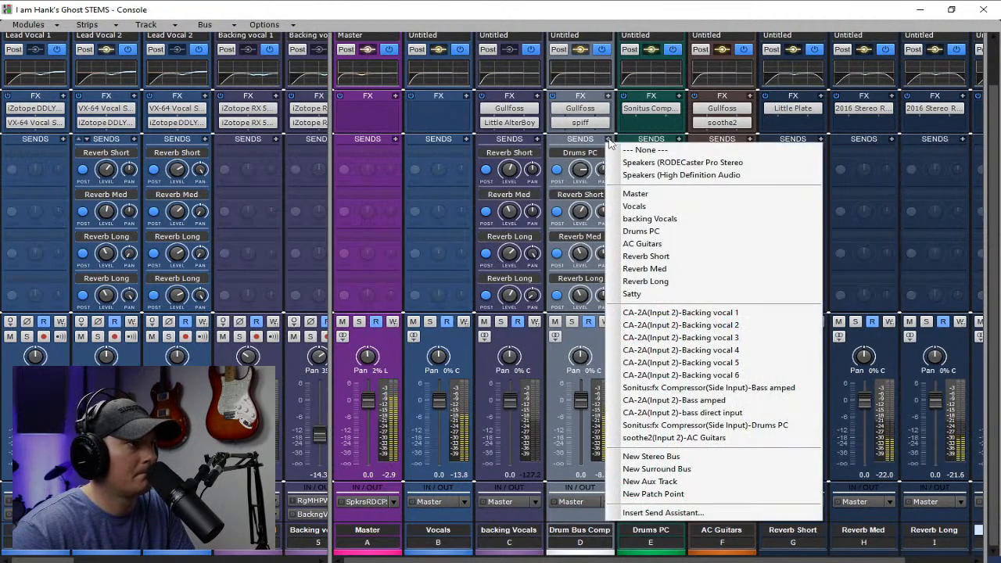
left_click(640, 292)
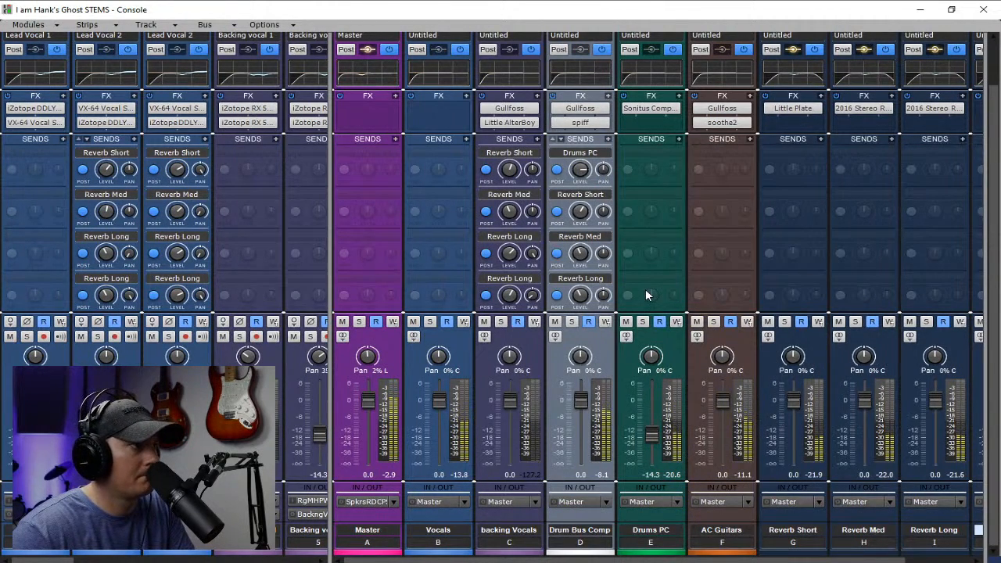
left_click(560, 141)
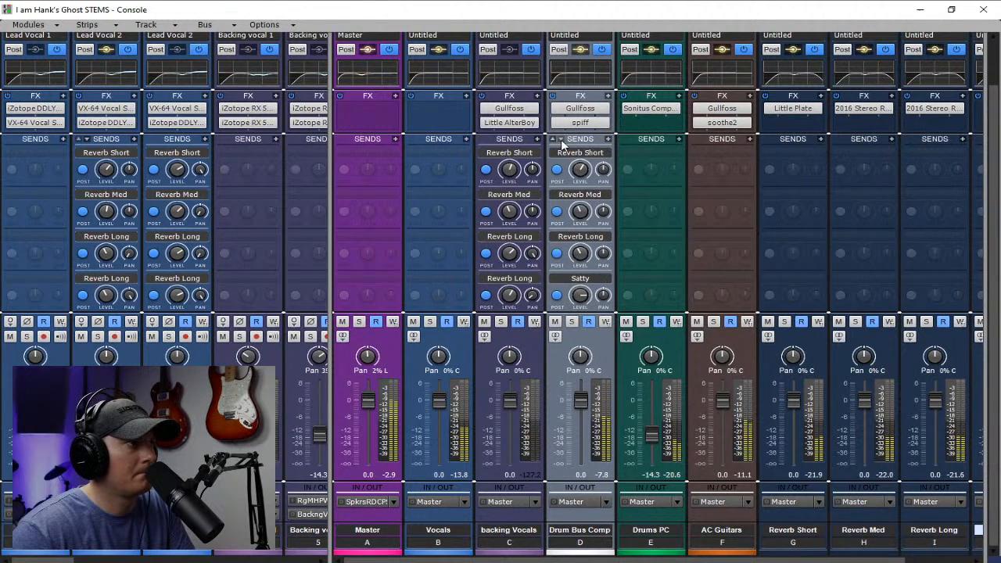
left_click(579, 291)
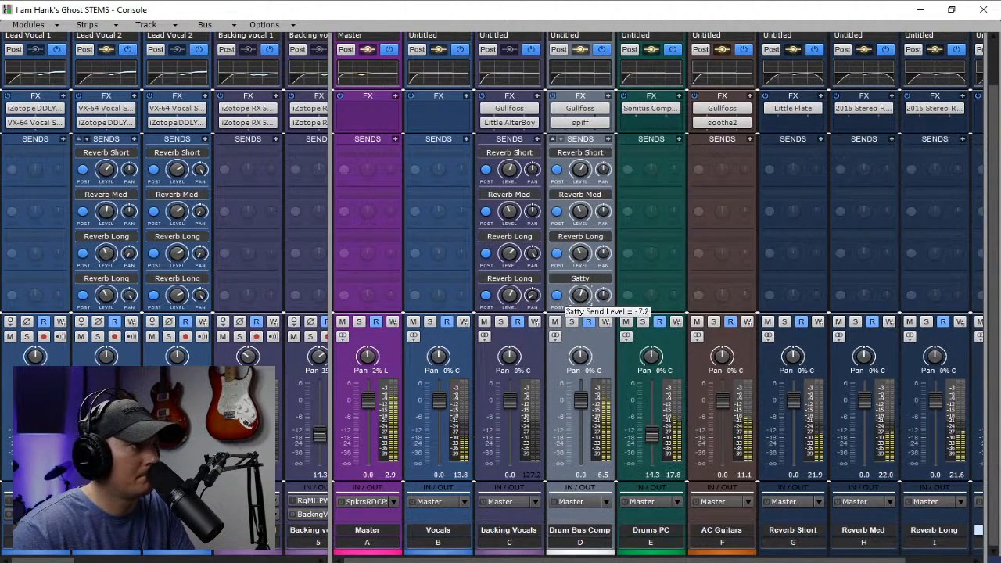
left_click_drag(580, 295, 580, 297)
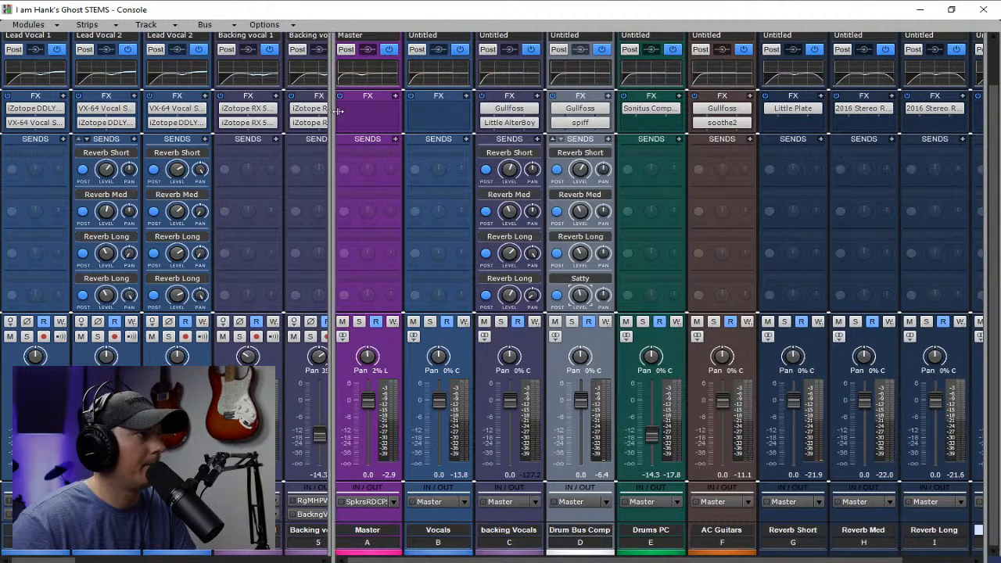
scroll(332, 115, "left", 10)
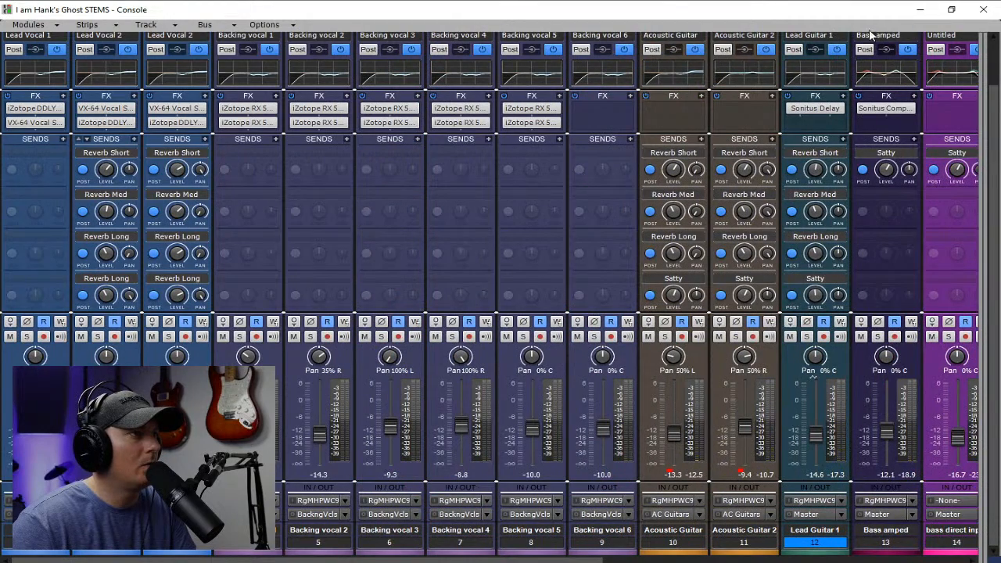
left_click(984, 10)
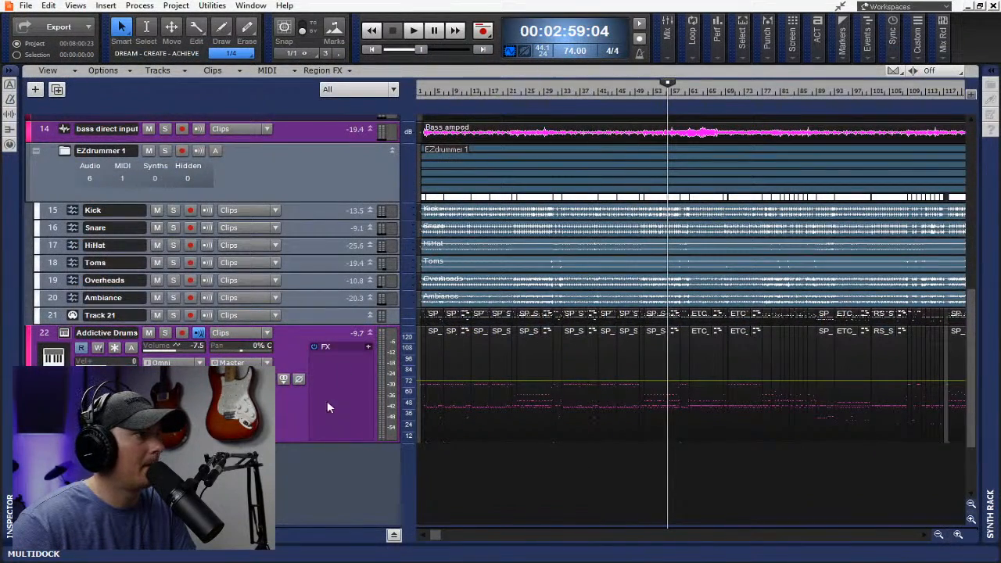
Freeze the Addictive Drums track and check its rendered waveform along the whole song
left_click(114, 348)
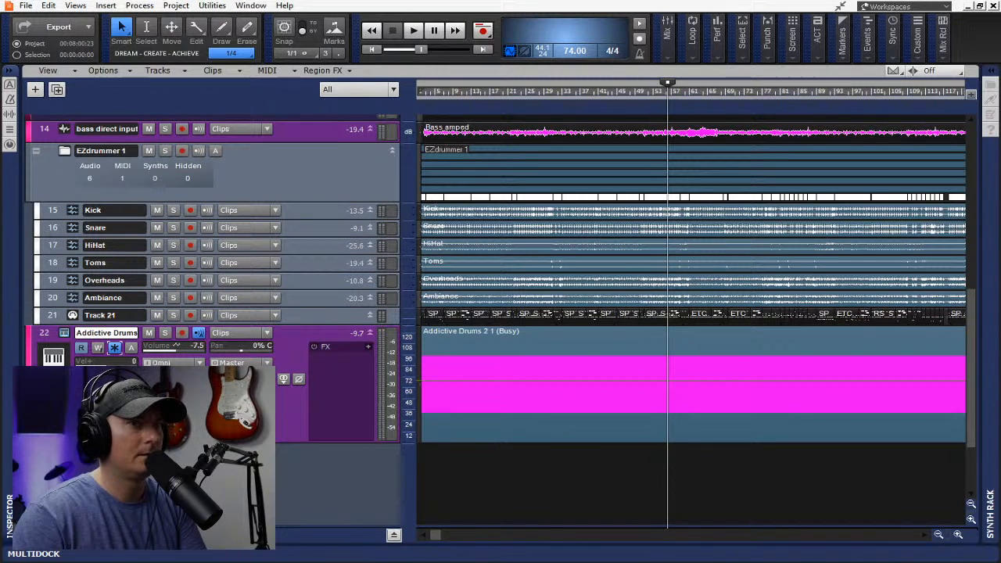
scroll(930, 407, "up", 5)
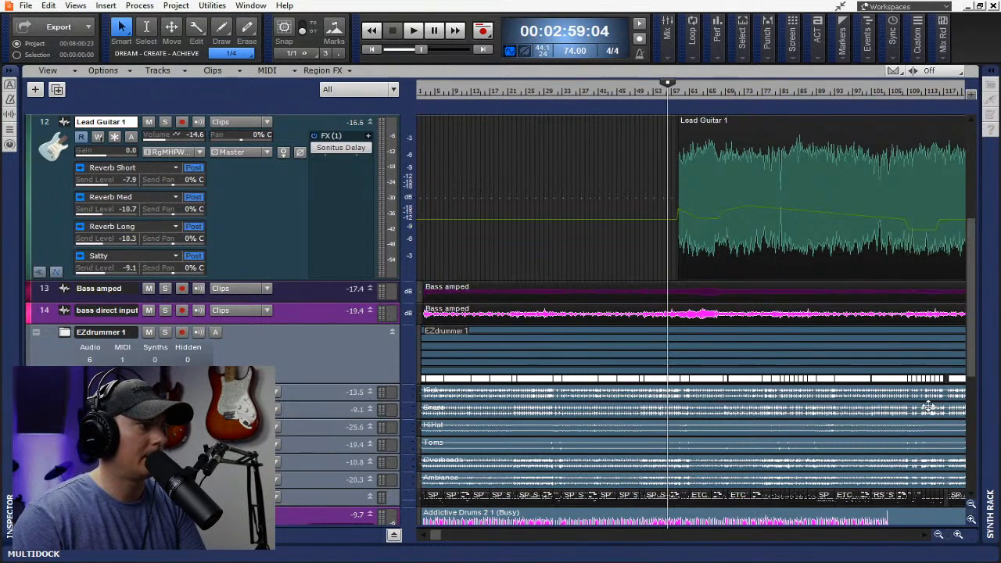
scroll(560, 313, "down", 5)
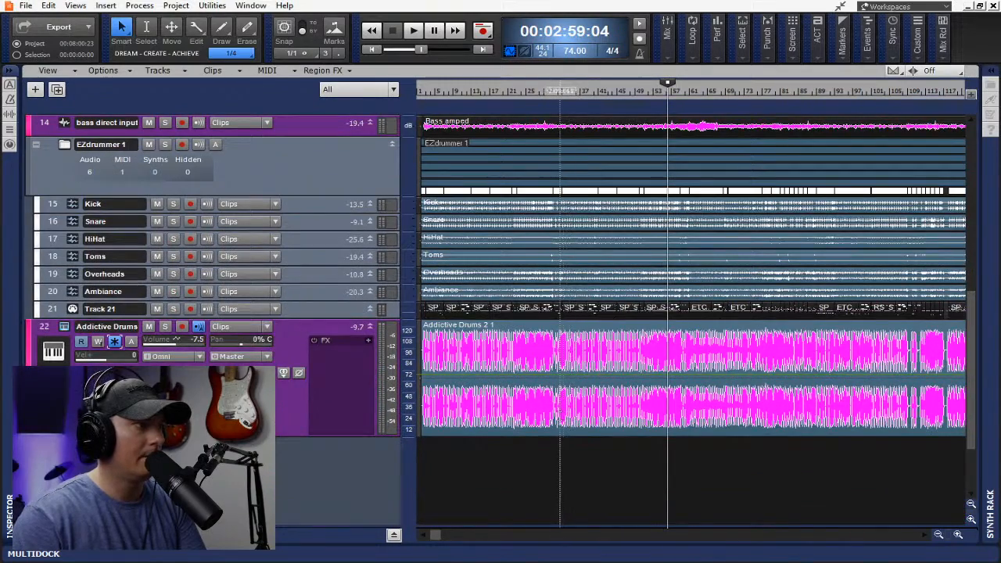
left_click(959, 535)
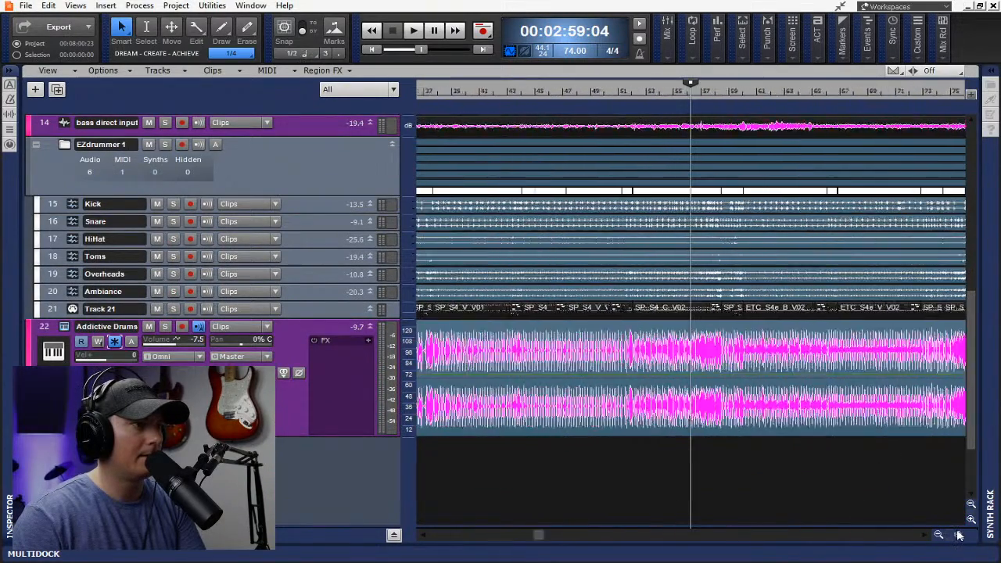
left_click(960, 535)
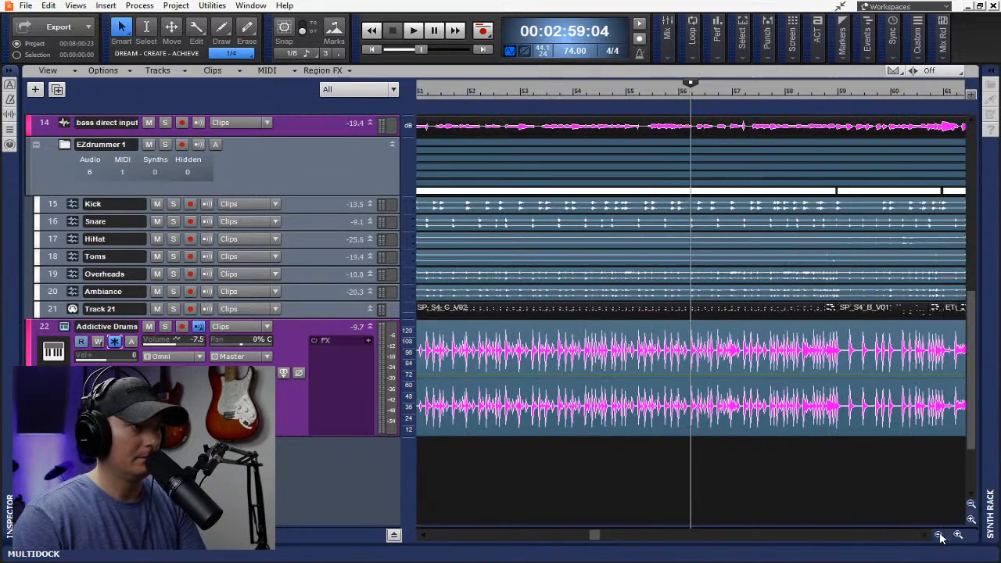
left_click(941, 536)
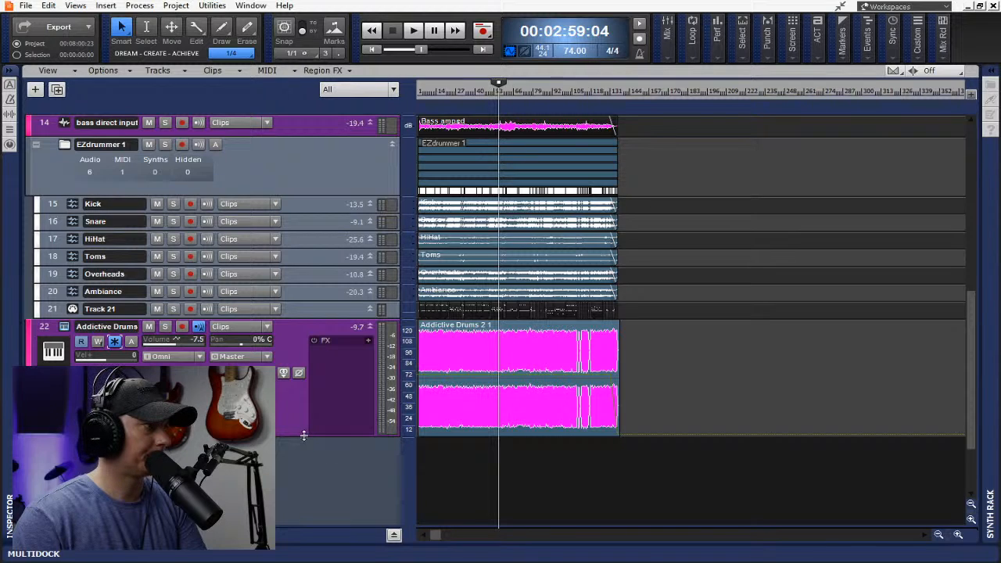
Recolor the Addictive Drums track blue and reduce its track height
left_click(29, 376)
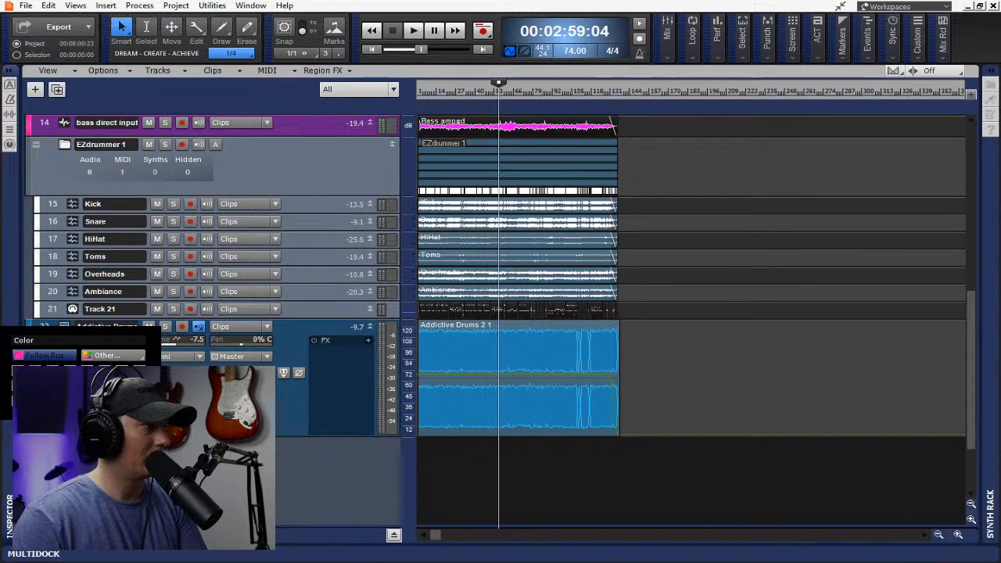
left_click(94, 387)
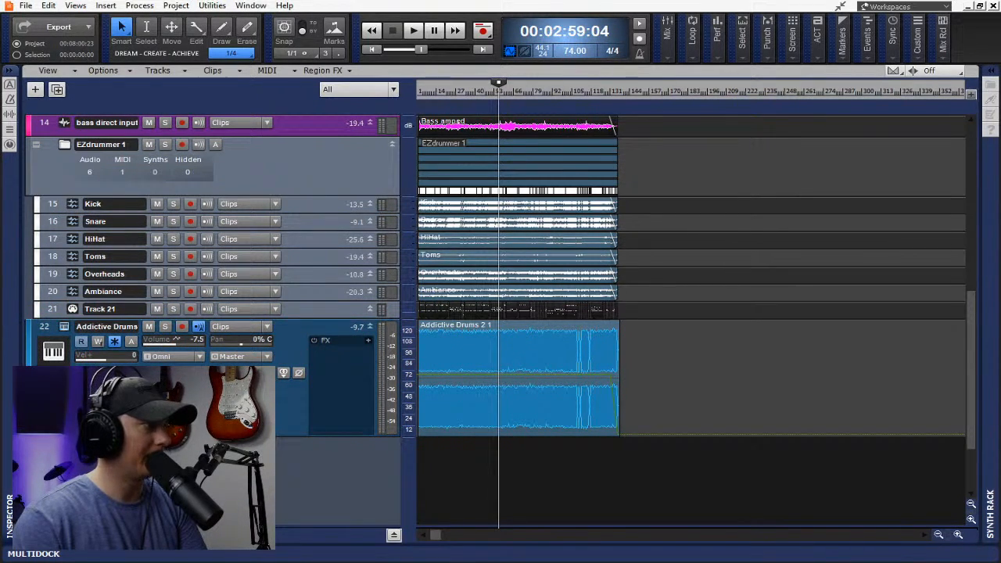
left_click_drag(194, 436, 194, 349)
Collapse the EZdrummer 1 folder and fit all tracks of the project into the view
scroll(149, 305, "up", 3)
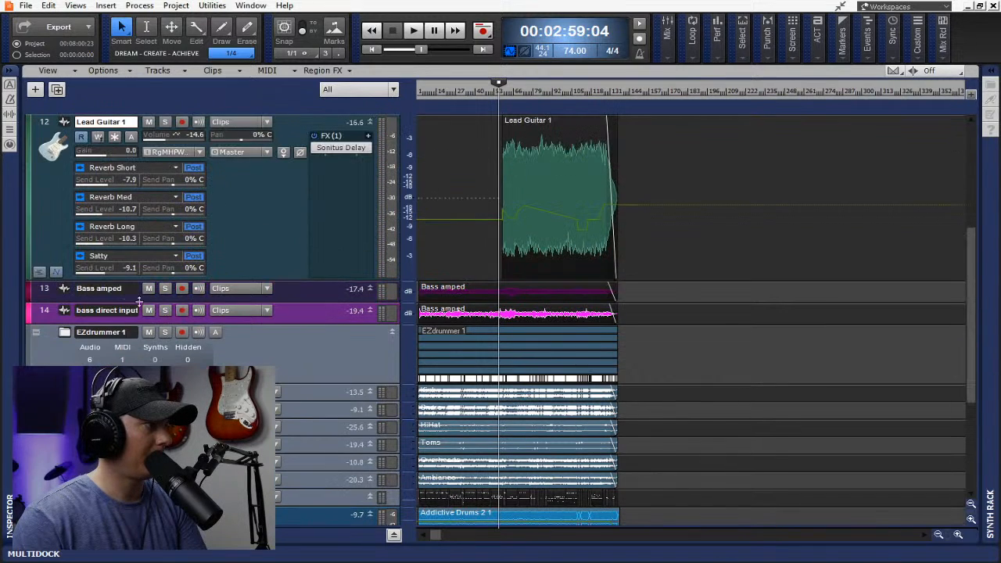
left_click(36, 332)
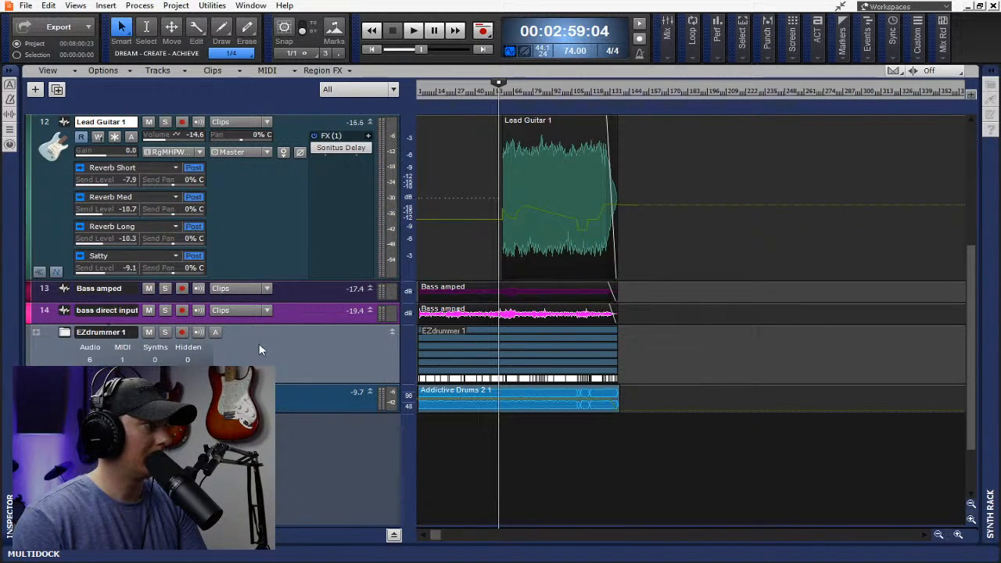
key("f")
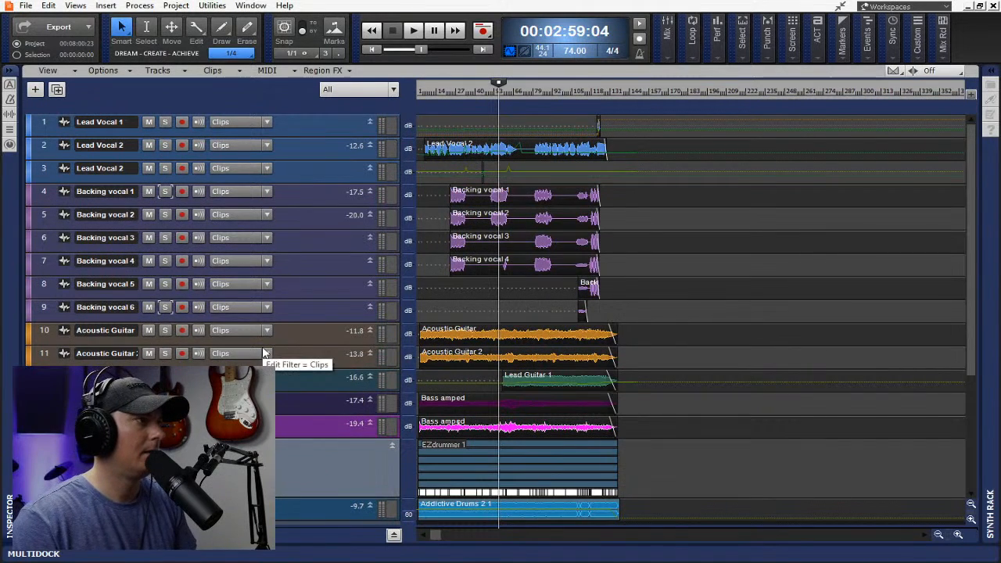
Enlarge the Lead Vocal 2 track on lane 2 until its effects and its Reverb Short and Reverb Med sends show
left_click(957, 535)
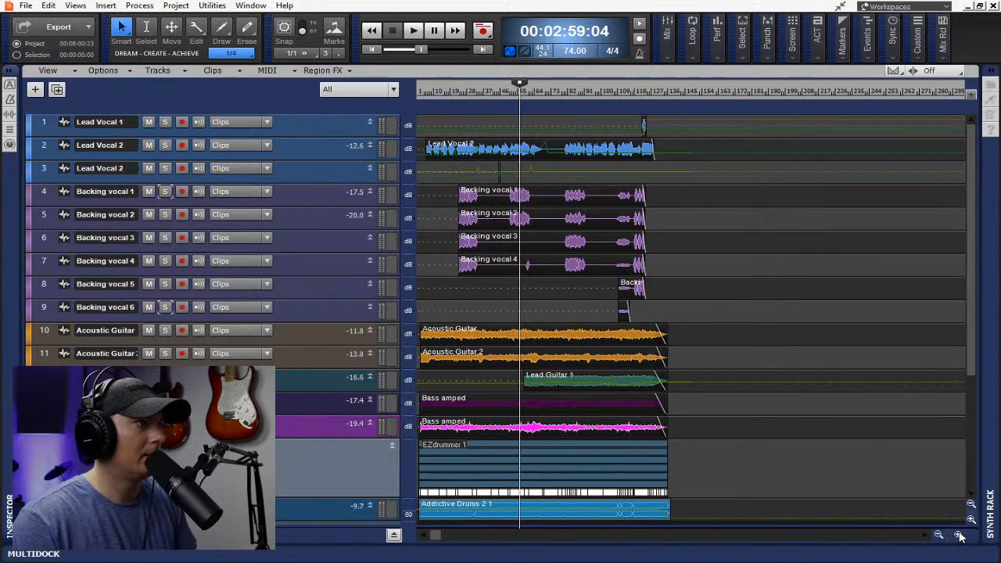
left_click(957, 535)
left_click(957, 535)
left_click(958, 535)
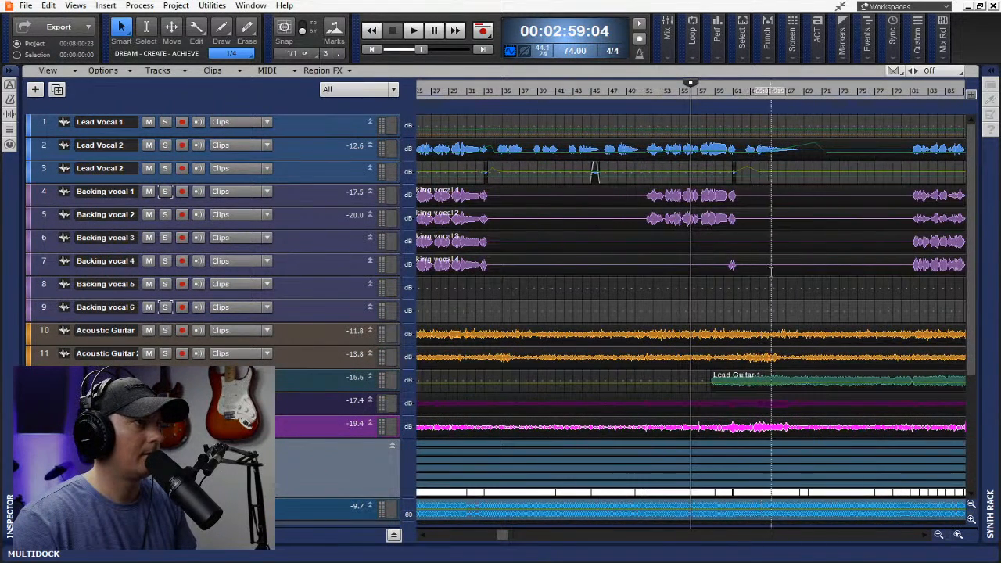
left_click_drag(370, 161, 381, 248)
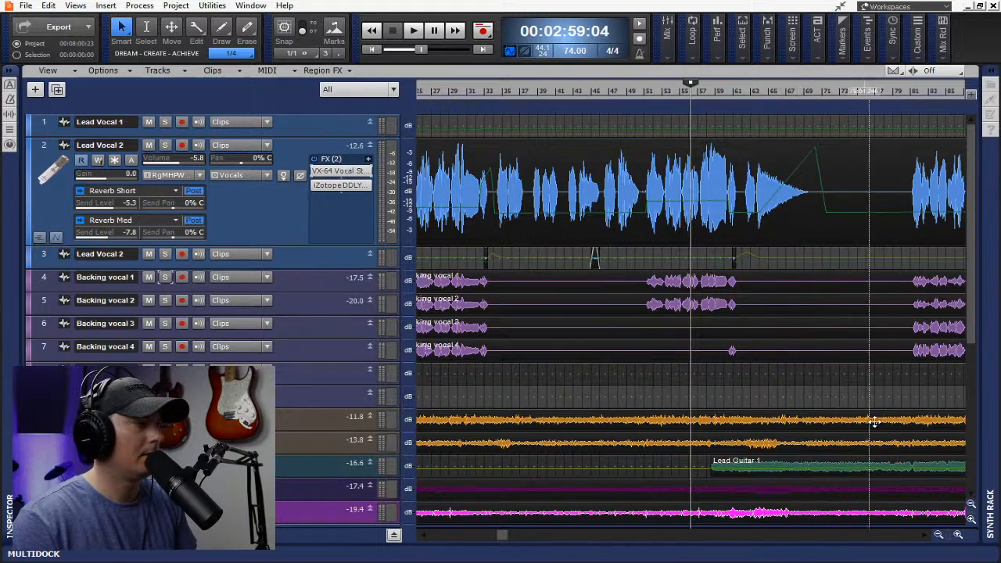
Show the iZotope DDLY automation lane of Lead Vocal 2, magnified to about measures 48 to 64
left_click(941, 535)
left_click(940, 535)
left_click(941, 535)
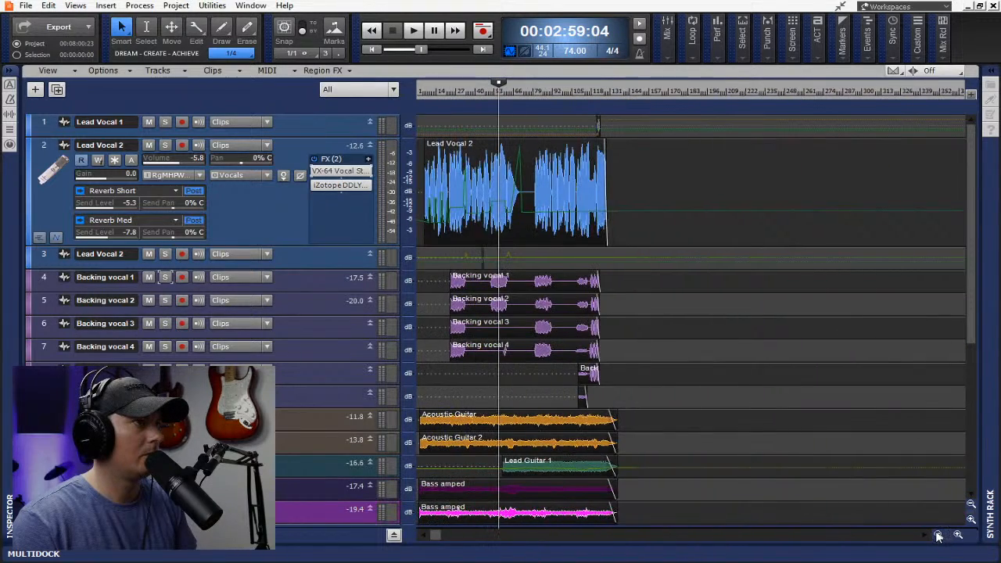
left_click(959, 536)
left_click(959, 535)
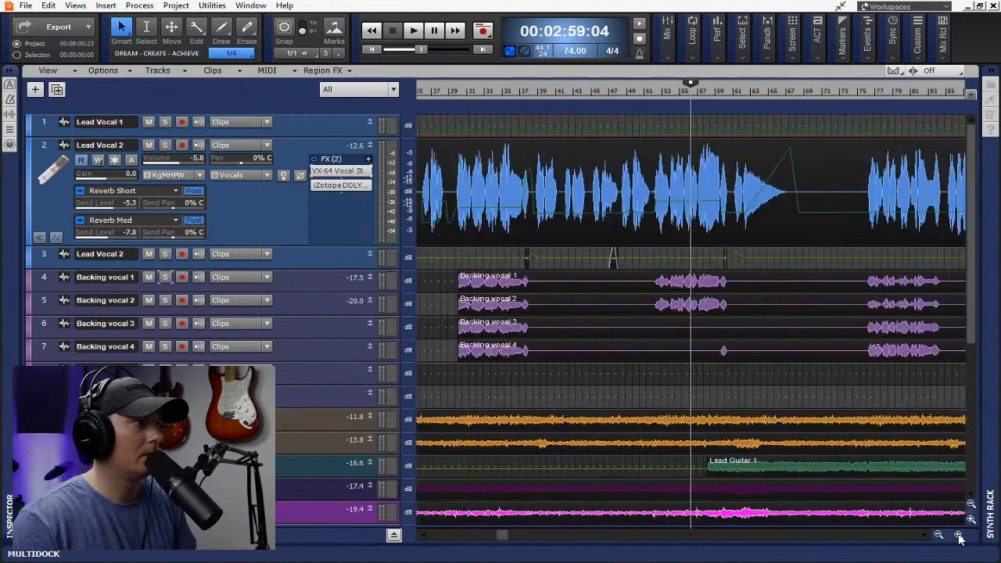
left_click(959, 535)
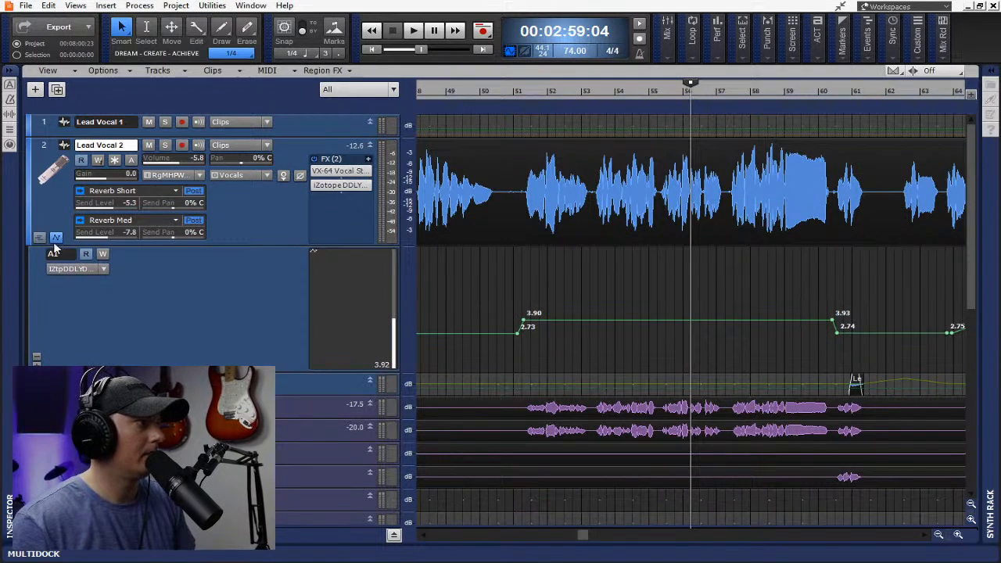
Add a second automation lane to Lead Vocal 2 and assign it to the EQ's HP Freq parameter
left_click(36, 366)
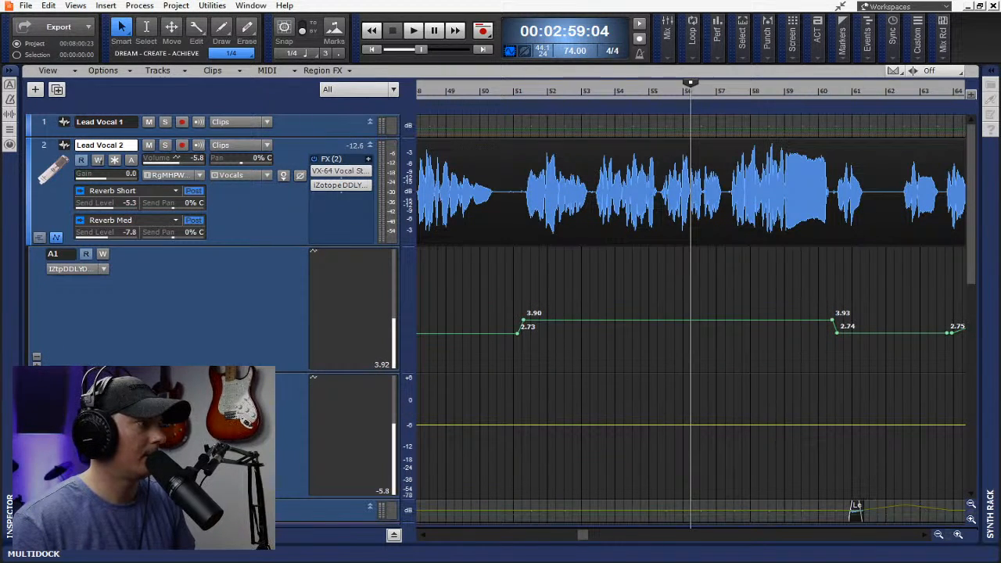
left_click(103, 396)
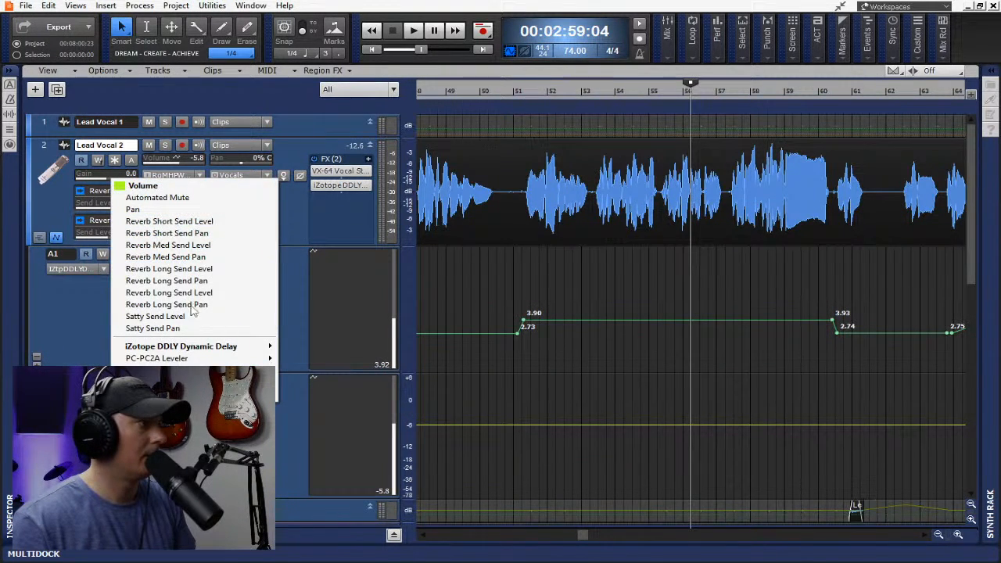
mouse_move(172, 358)
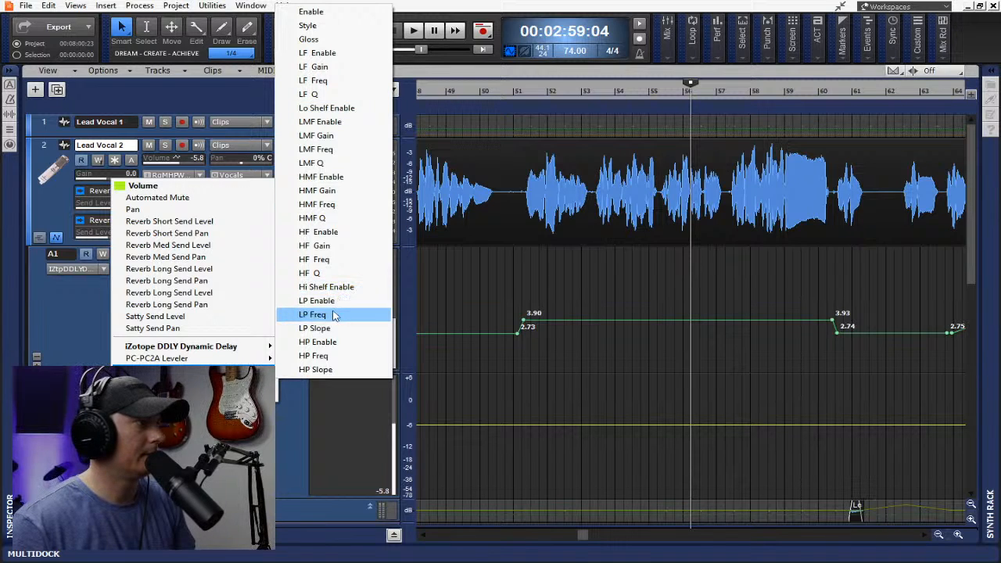
left_click(333, 356)
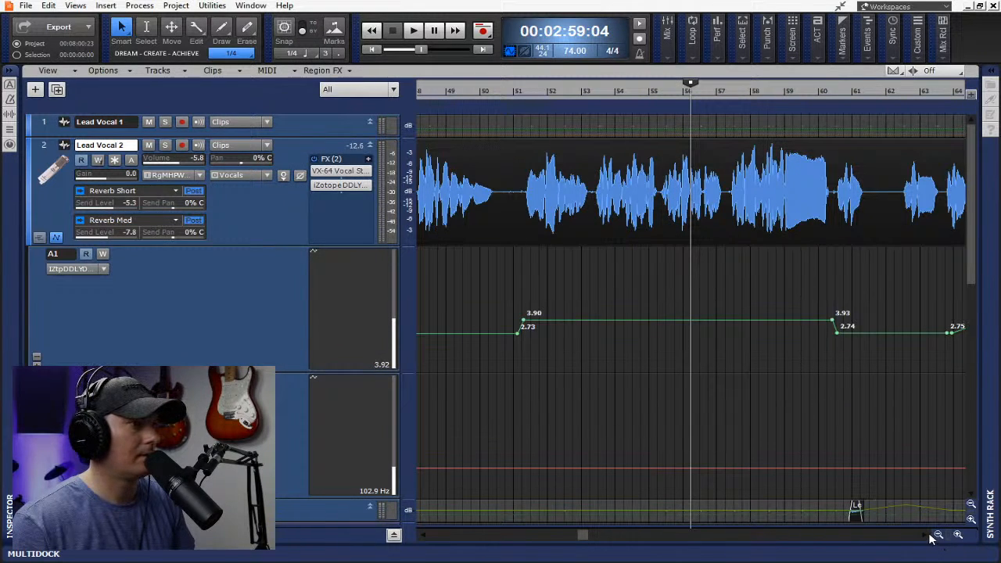
Reassign the second automation lane of Lead Vocal 2 from HP Freq to the EQ's LP Freq parameter
left_click_drag(931, 537, 930, 537)
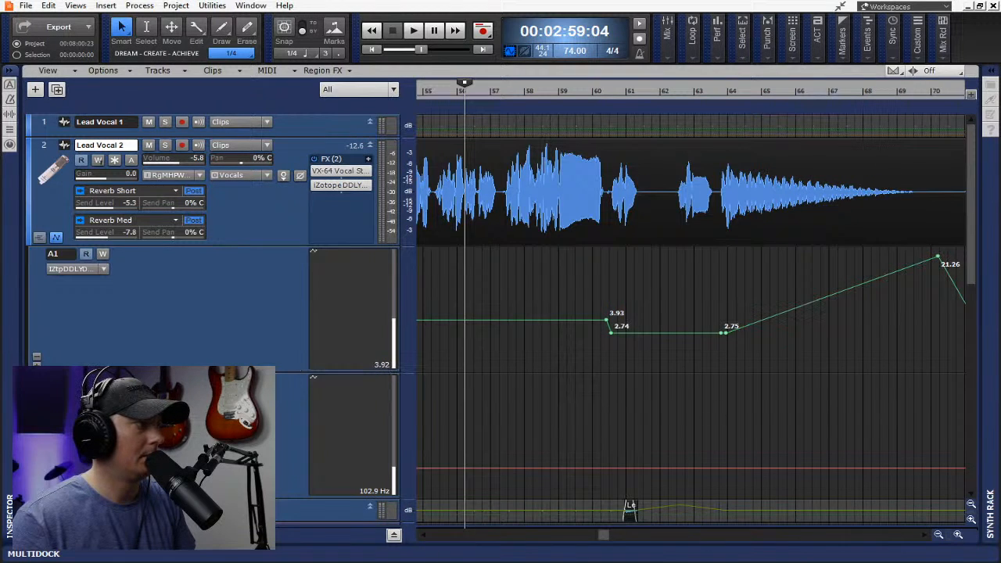
left_click(103, 395)
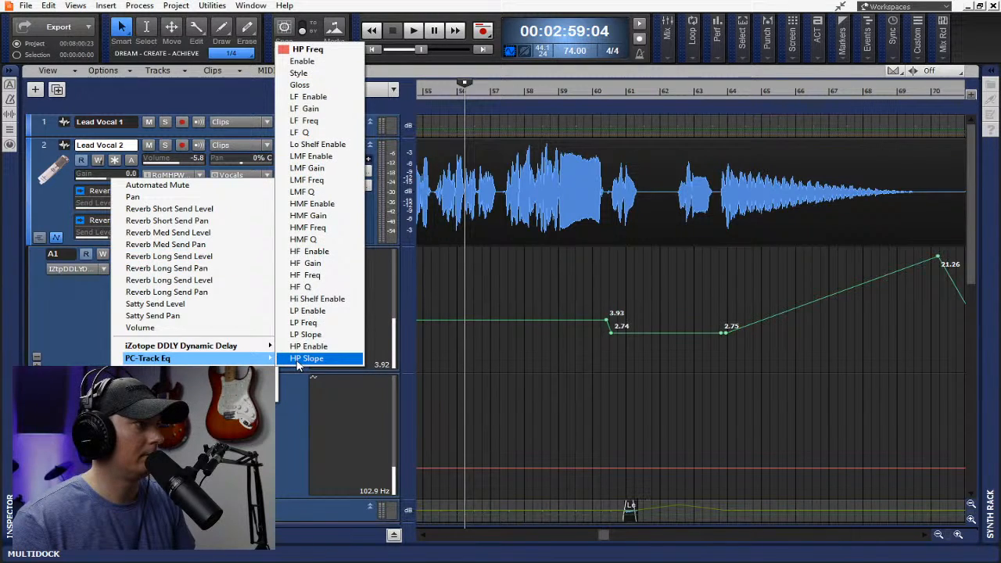
left_click(303, 322)
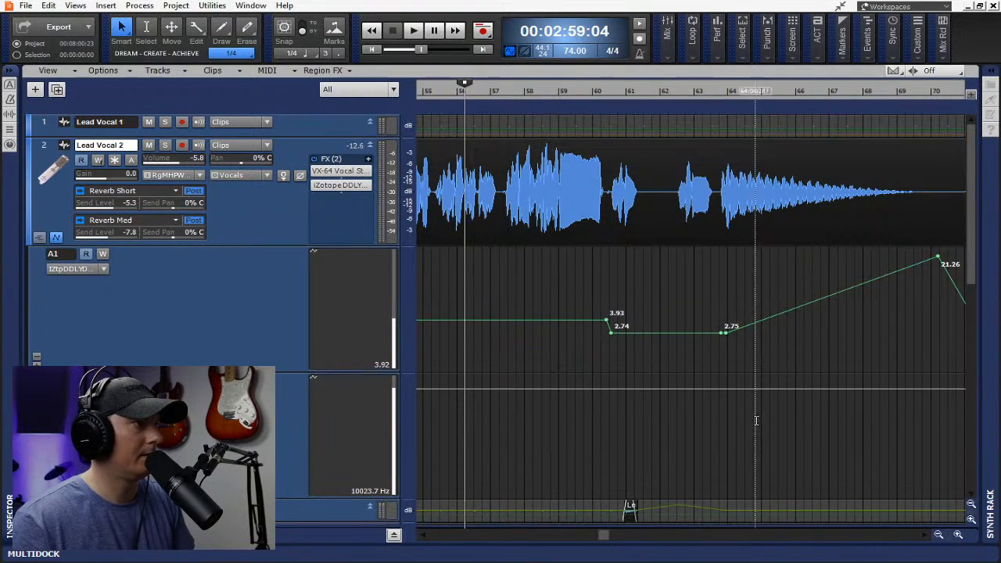
Create an LP Freq dip to about 890 Hz just after measure 64, with nodes before it and at measure 70, checking it in playback
left_click(721, 388)
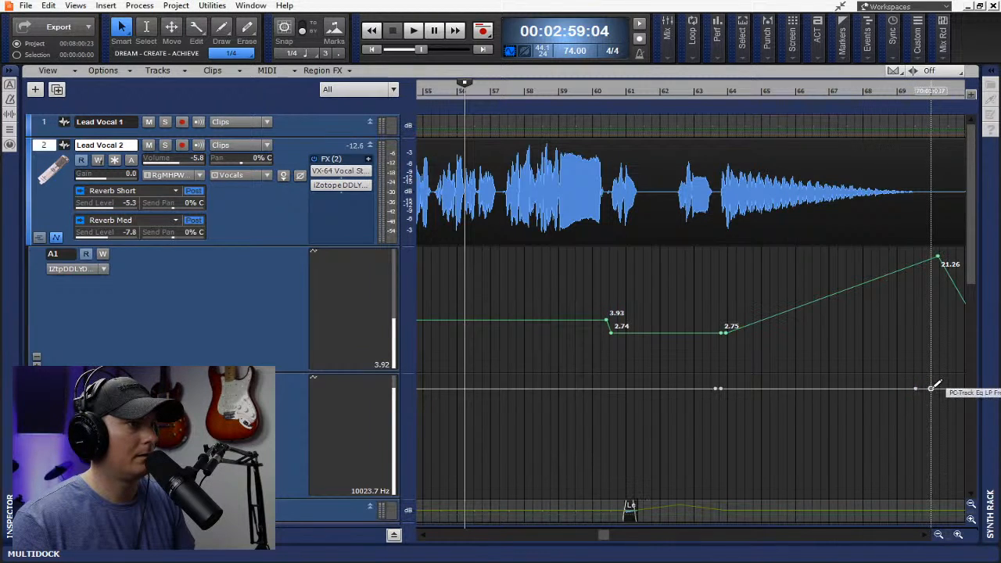
left_click_drag(919, 389, 731, 409)
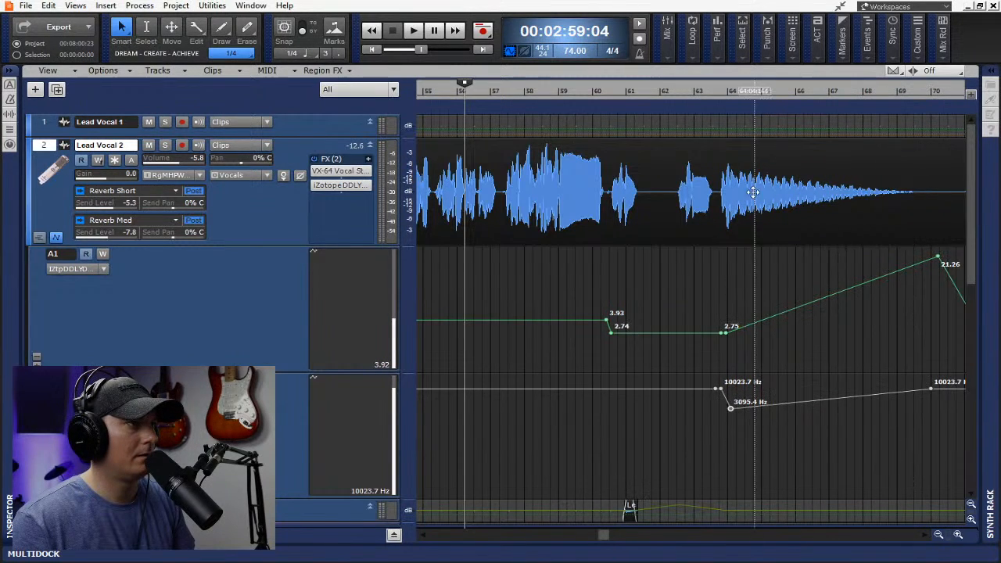
left_click(678, 94)
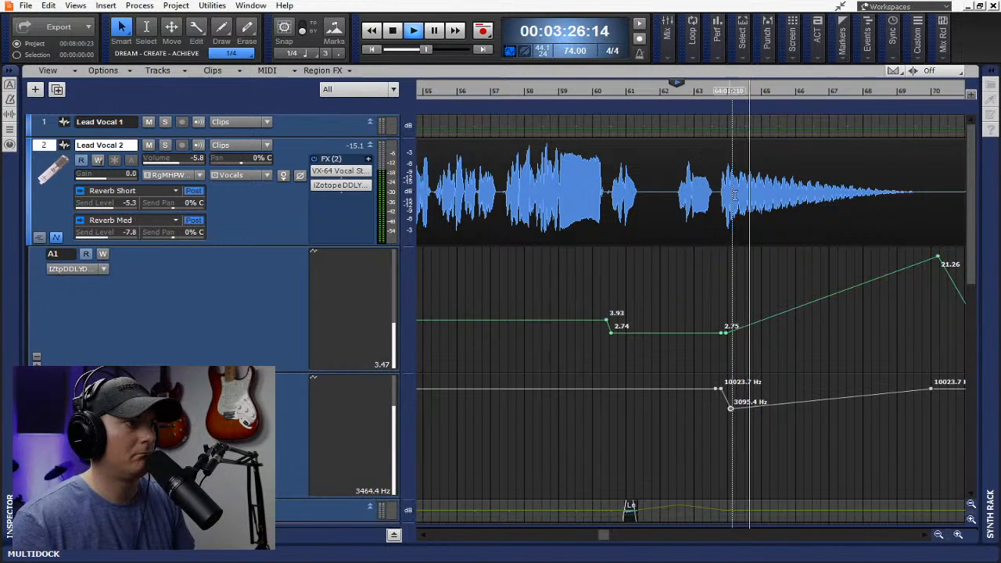
left_click_drag(731, 408, 737, 429)
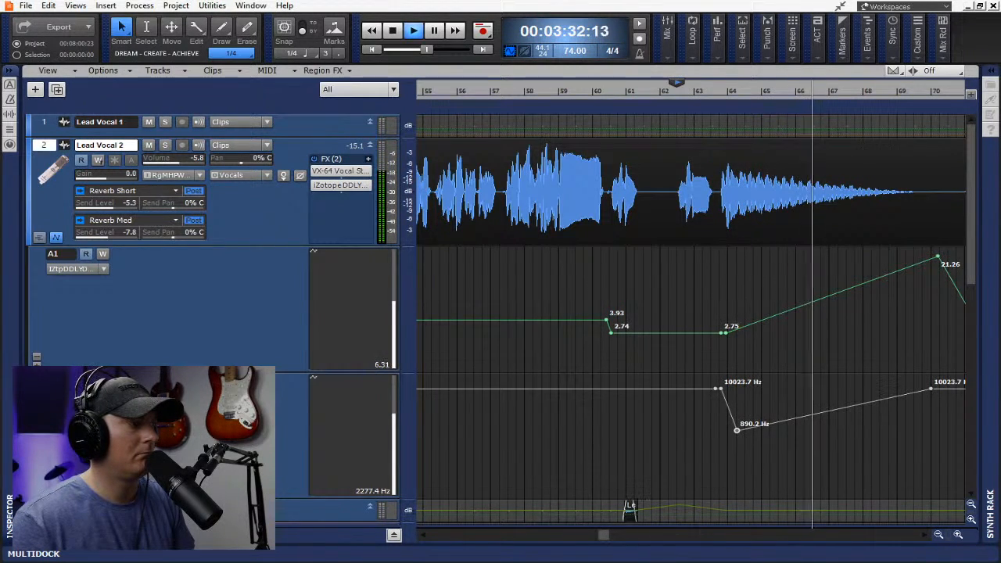
Show Lead Vocal 2's EQ in the Inspector and enable its low-pass filter after checking the passage from measure 62
double_click(338, 171)
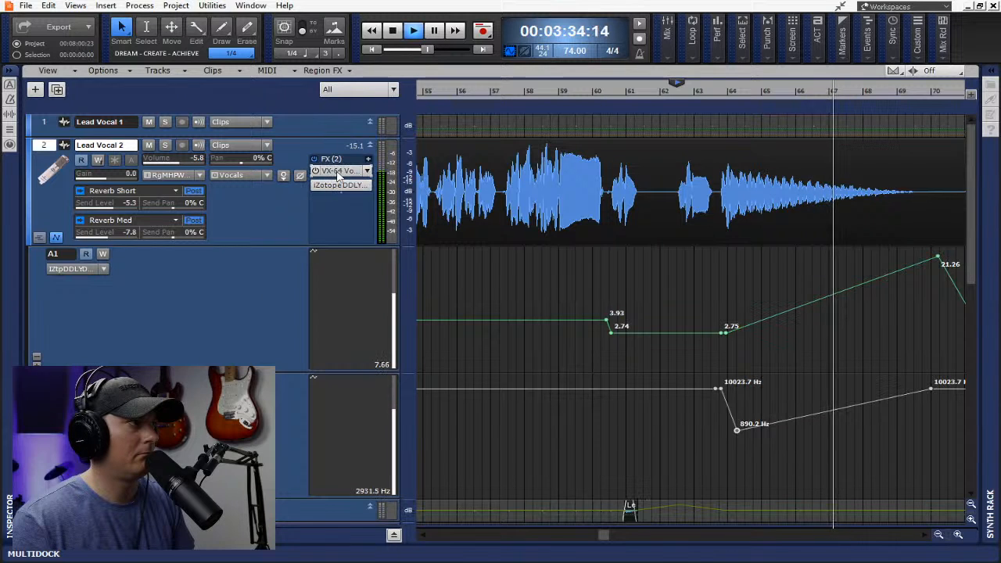
left_click(768, 135)
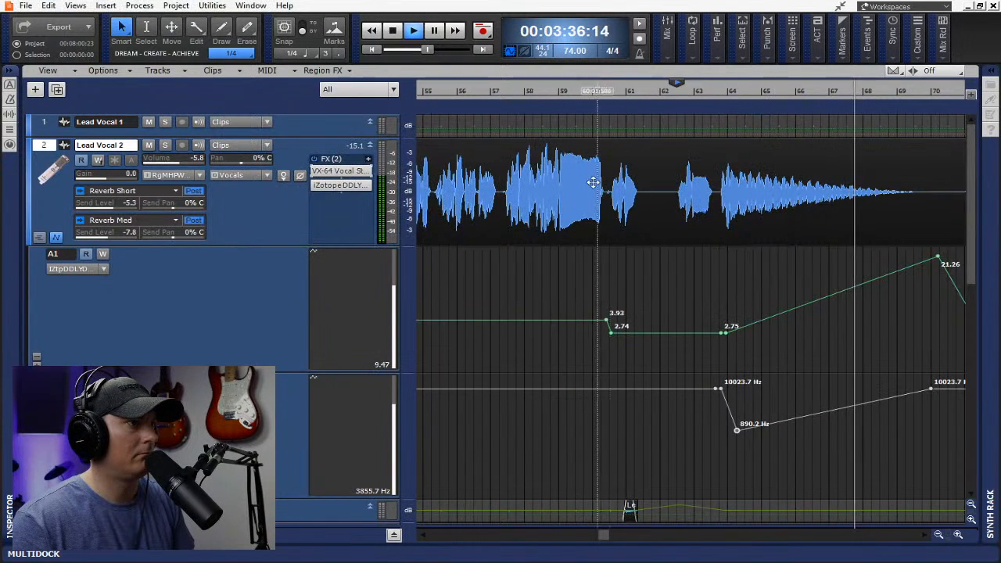
key("space")
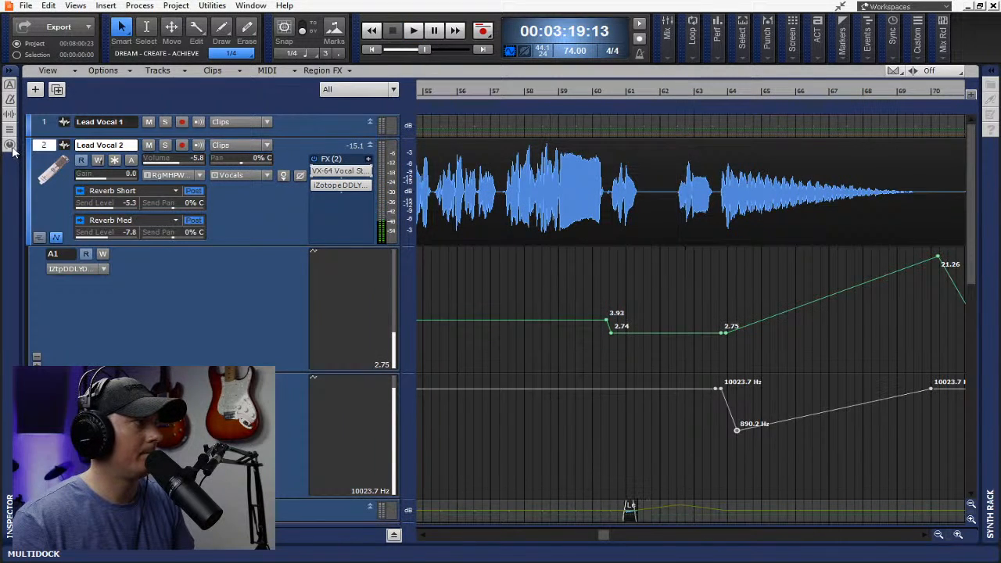
key("i")
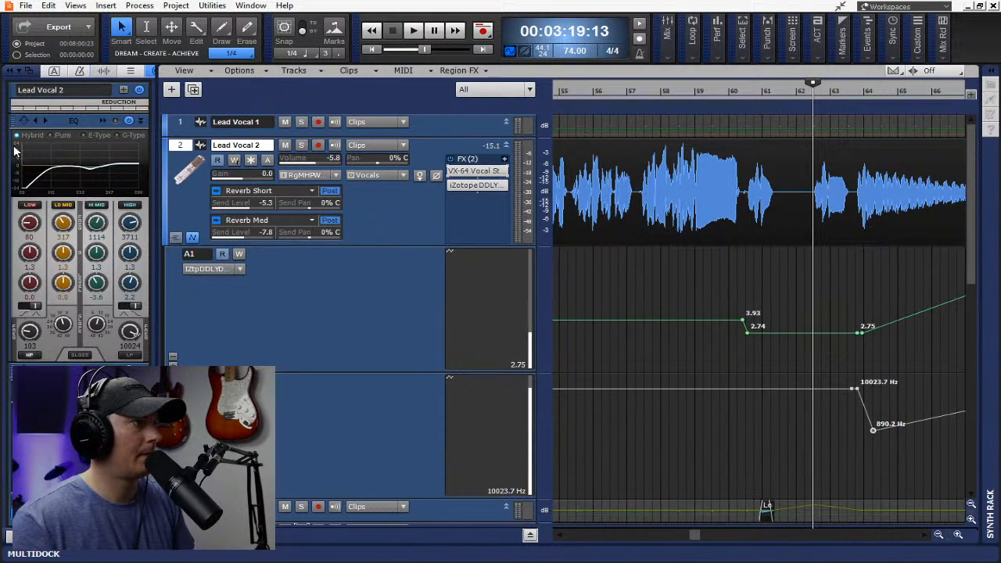
key("space")
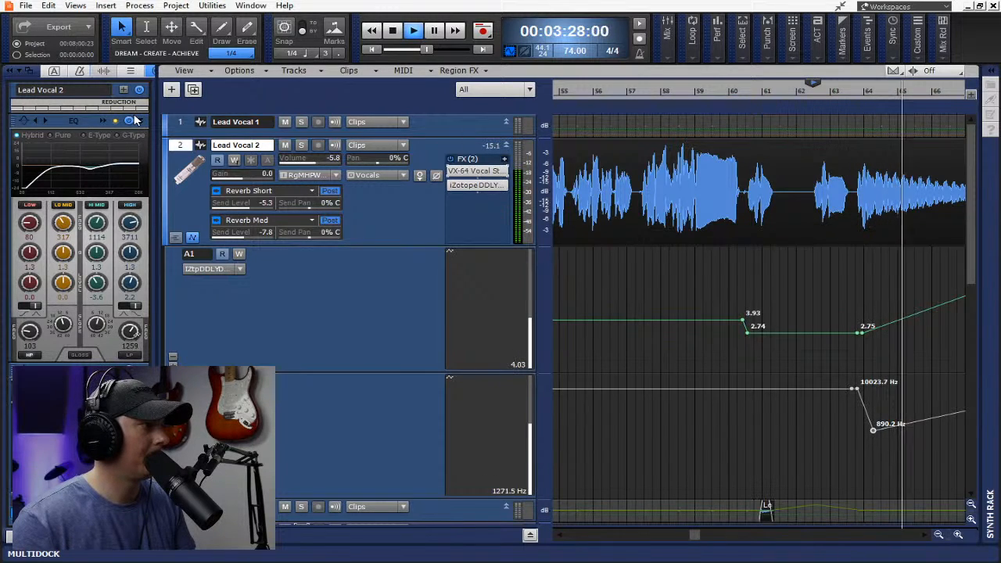
key("space")
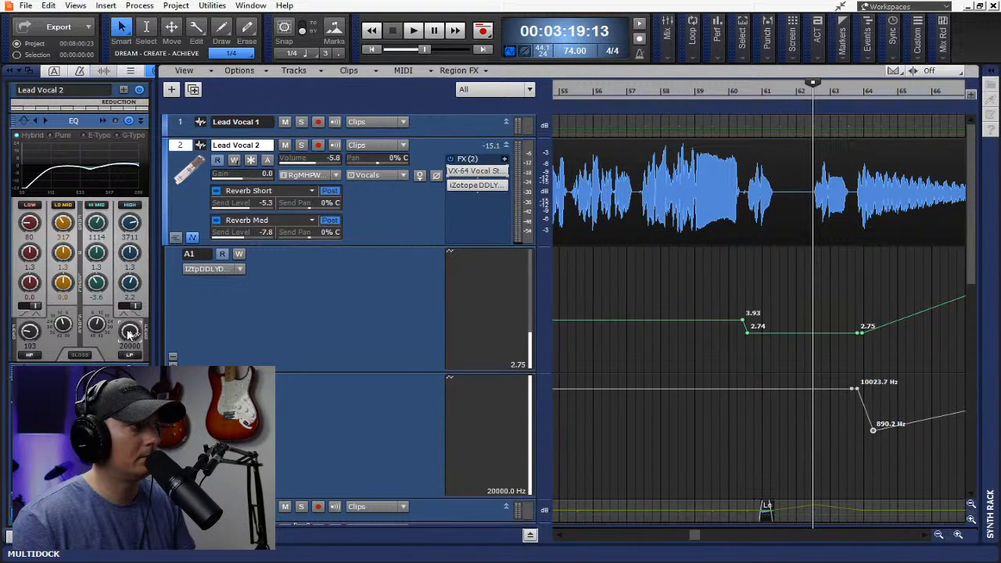
Play the Lead Vocal 2 ending through the low-pass sweep from measure 62 and save the project
key("space")
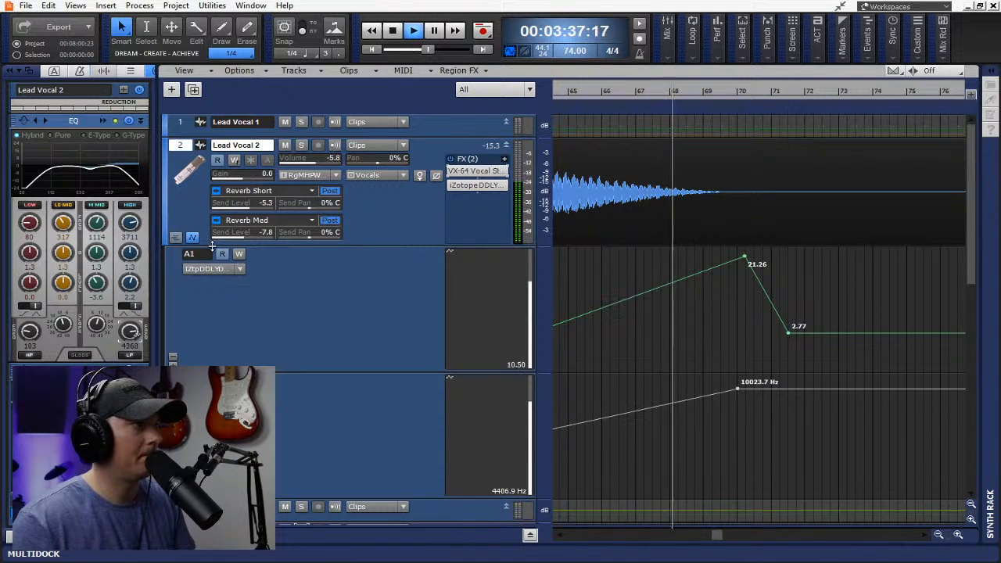
key("space")
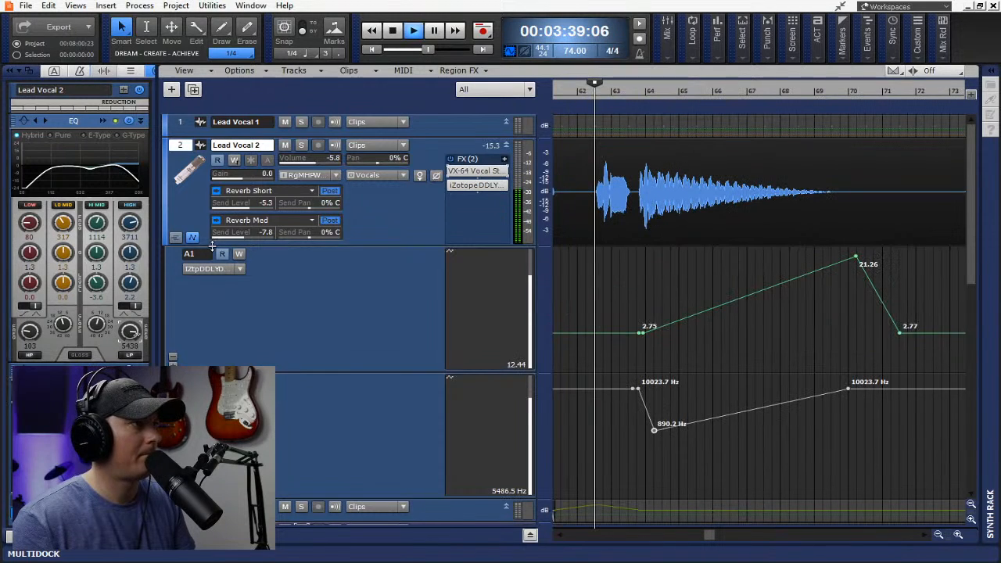
key("ctrl+s")
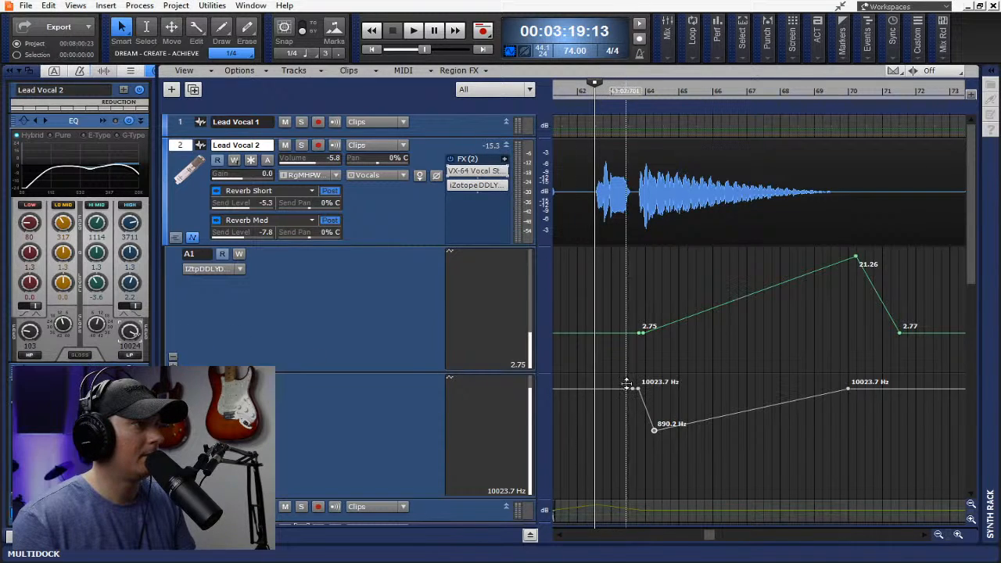
Raise the LP Freq node before the dip to 20000 Hz near measure 63 and delete the extra node beside it
mouse_move(633, 387)
left_mouse_down()
mouse_move(632, 376)
mouse_move(604, 378)
mouse_move(631, 388)
mouse_move(622, 389)
left_mouse_up()
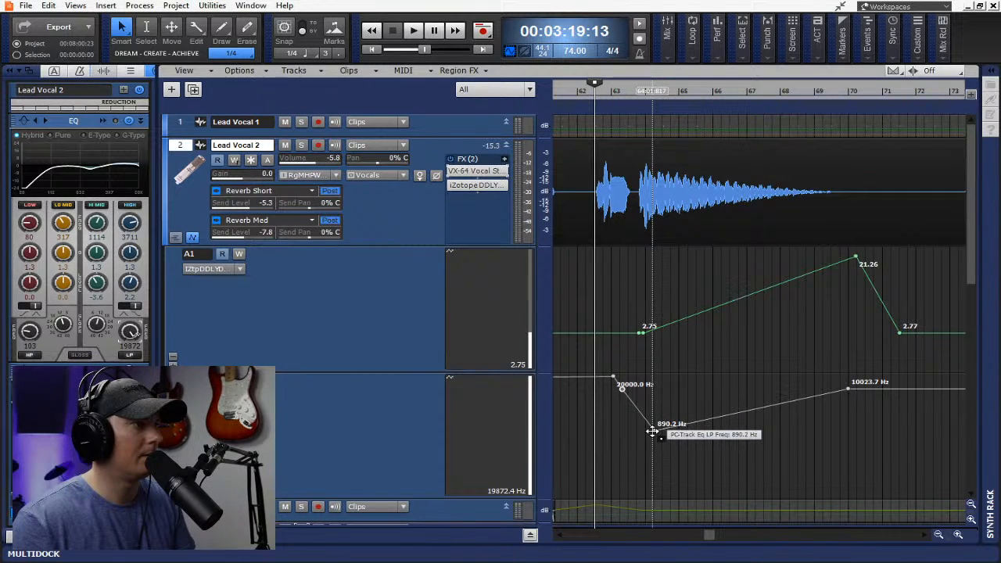
right_click(623, 391)
left_click(670, 411)
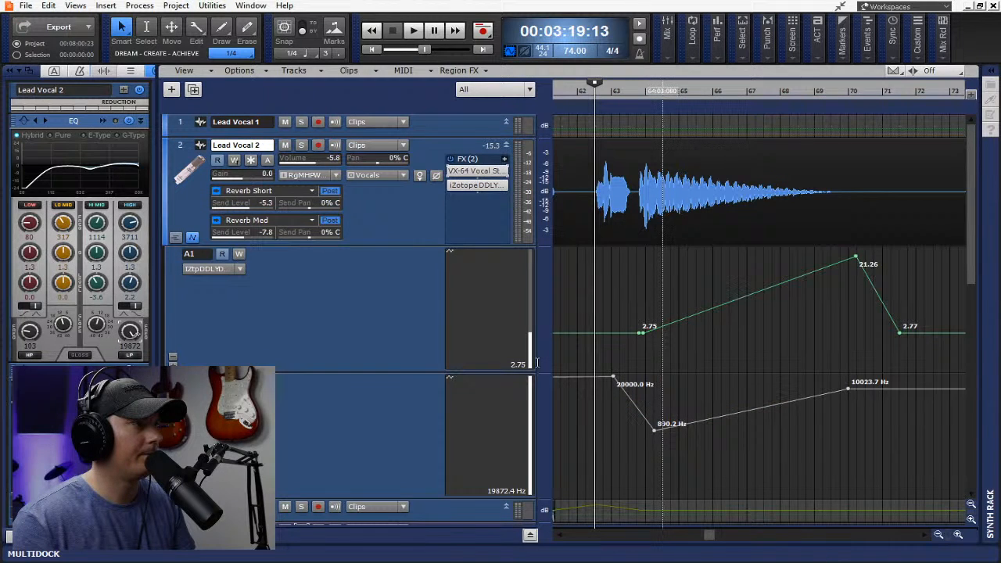
key("space")
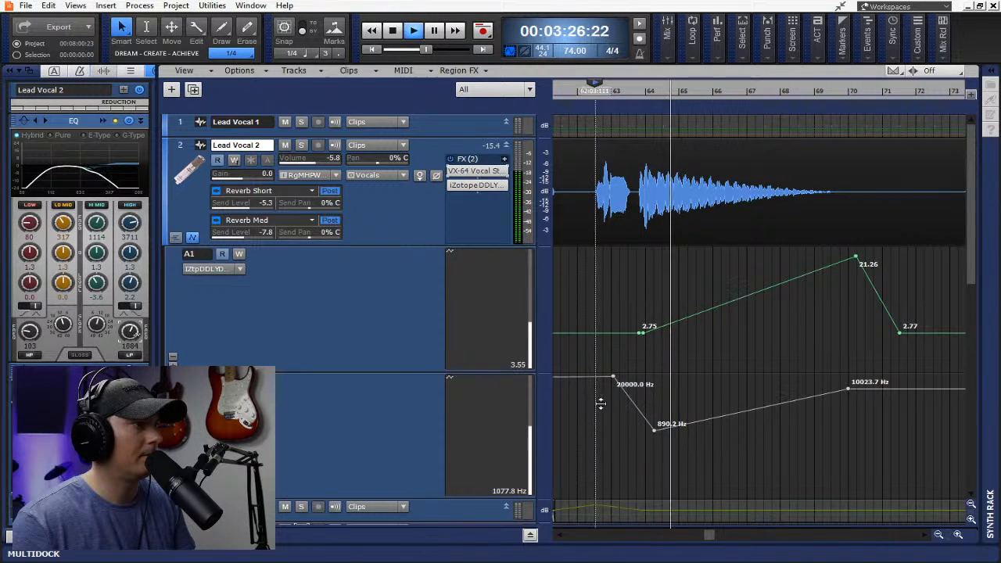
key("space")
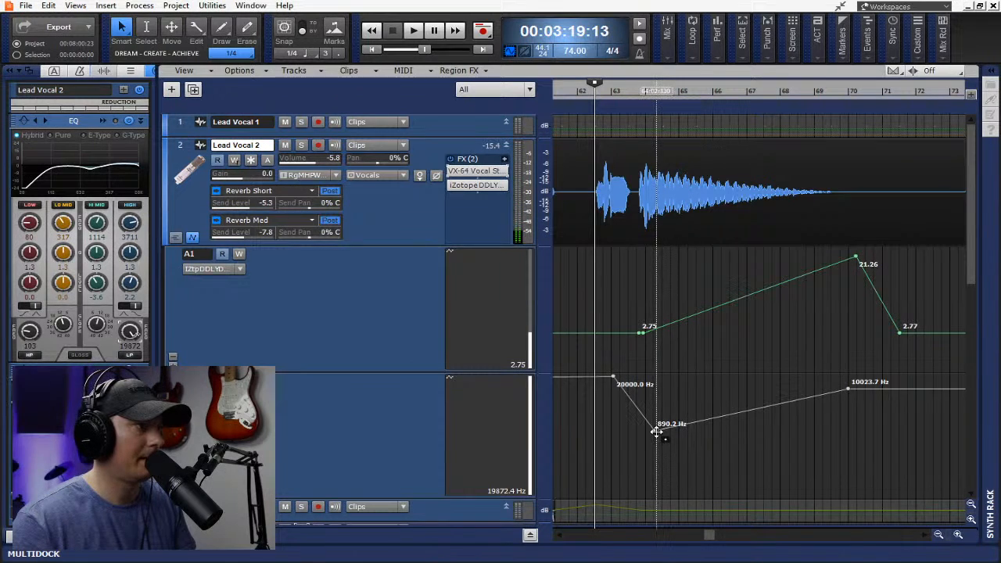
Try lowering the LP Freq dip's node to 20 Hz just before measure 64 and listen to the result
mouse_move(654, 430)
left_click_drag(655, 430, 642, 496)
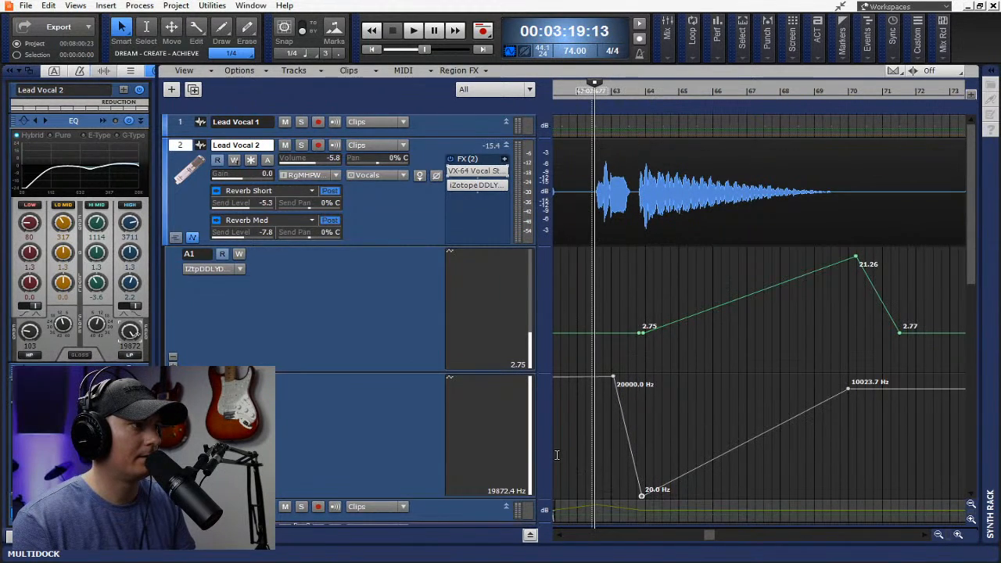
mouse_move(849, 390)
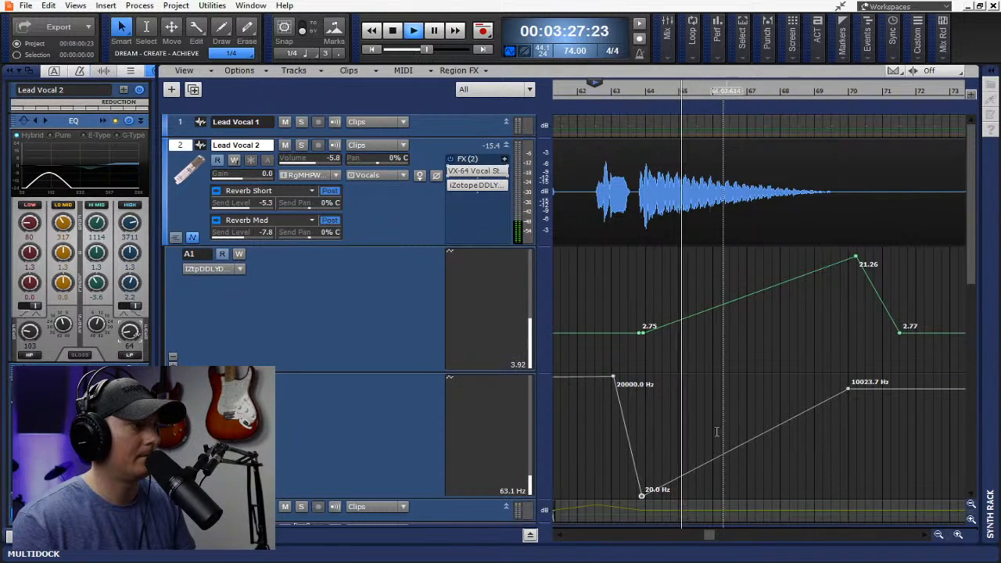
mouse_move(642, 495)
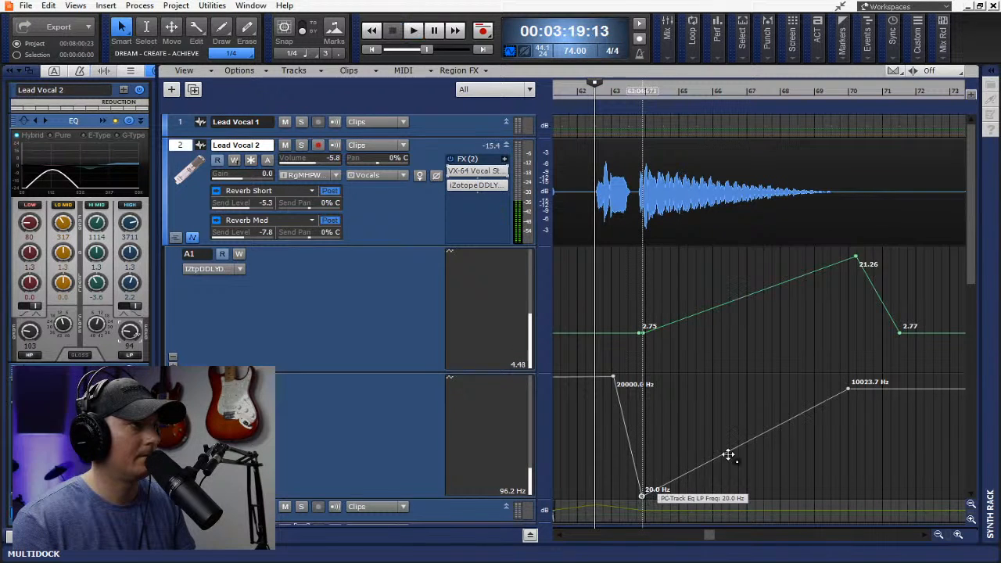
Set the LP Freq dip's node to about 242 Hz and move the 20000 Hz node closer to it, to mid-measure 63
left_click_drag(642, 495, 639, 453)
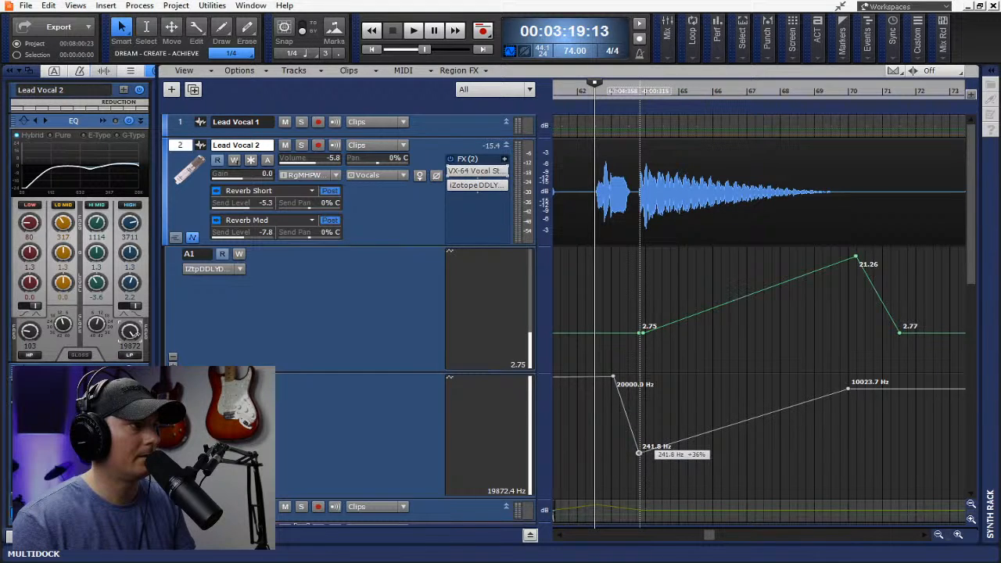
left_click_drag(638, 453, 638, 453)
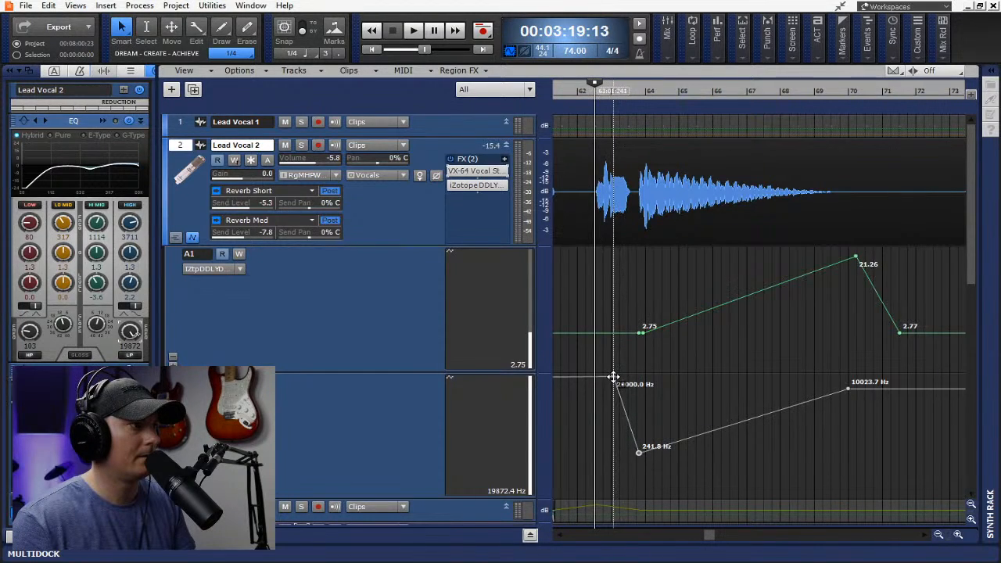
left_click_drag(614, 378, 632, 378)
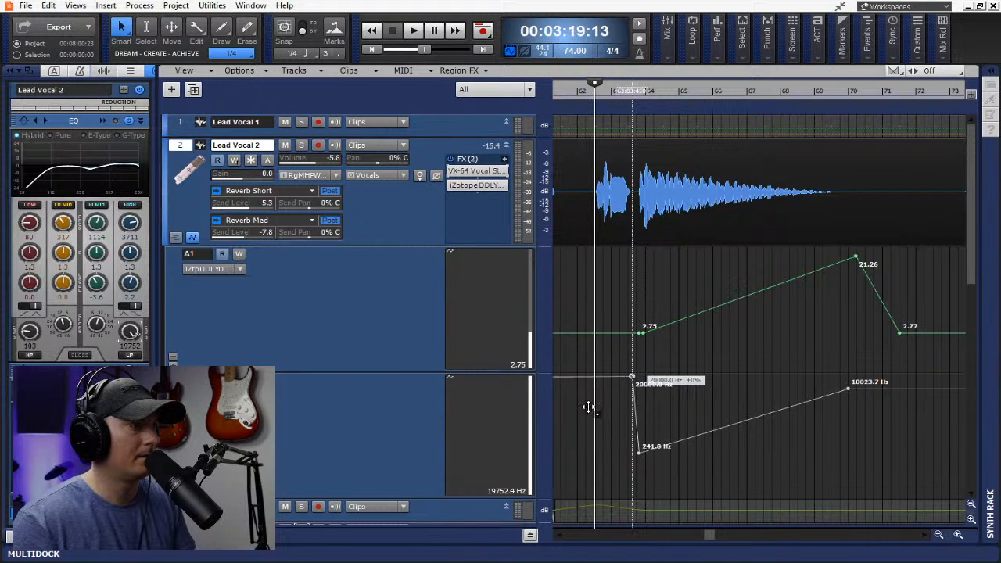
key("space")
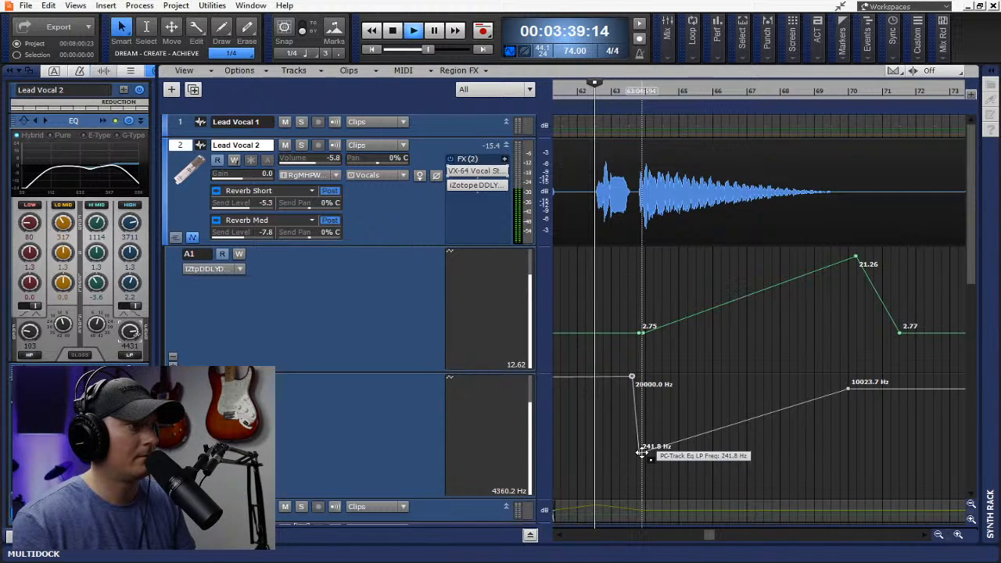
key("ctrl+s")
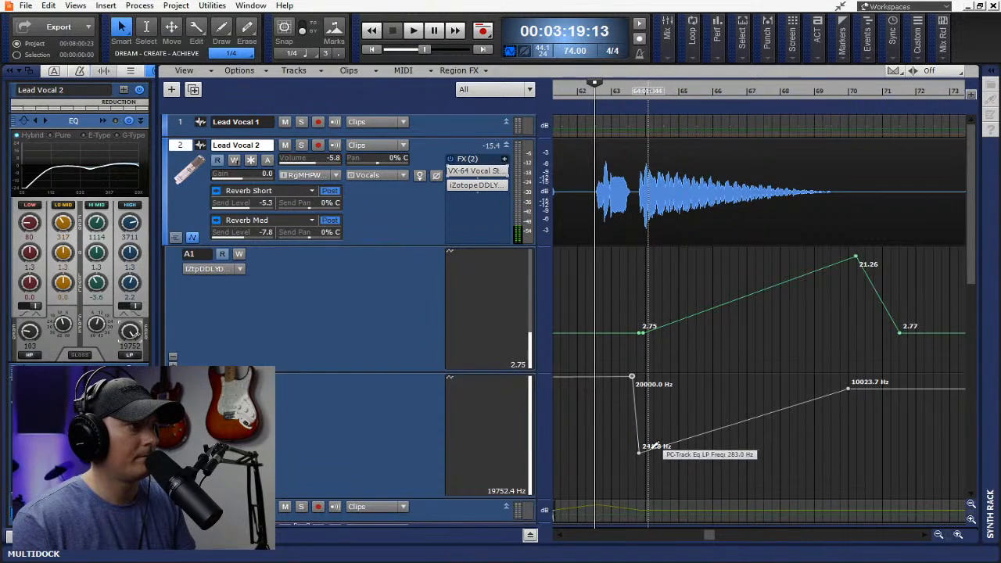
Raise the LP Freq dip's node to about 568 Hz, keeping it just before measure 64, and play the passage
left_click_drag(642, 454, 641, 448)
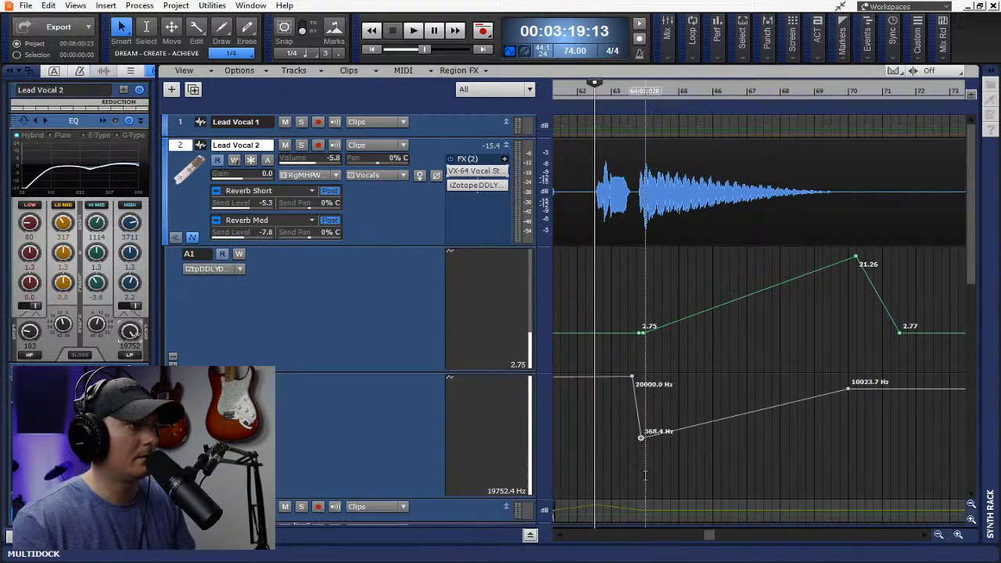
left_click_drag(642, 441, 637, 438)
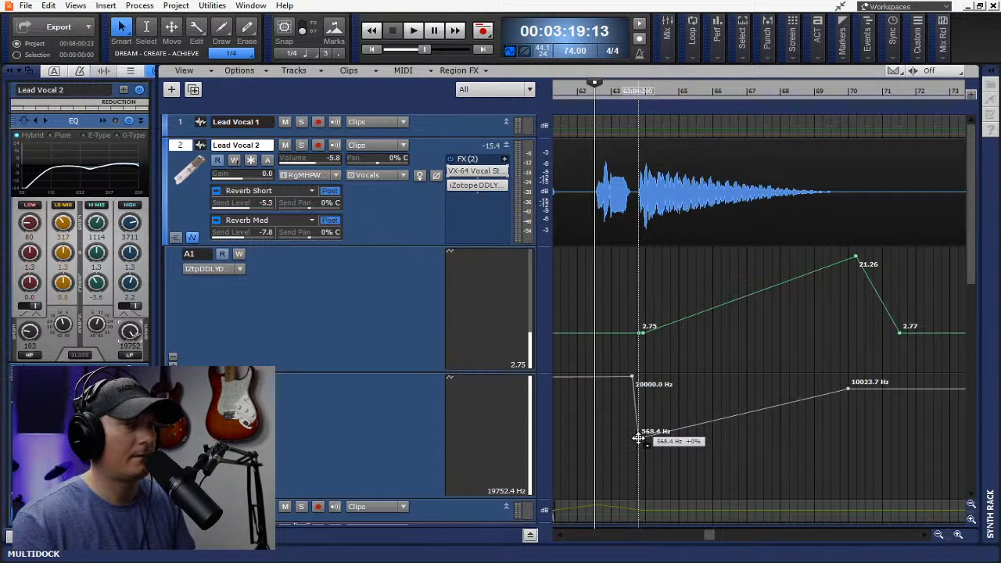
key("space")
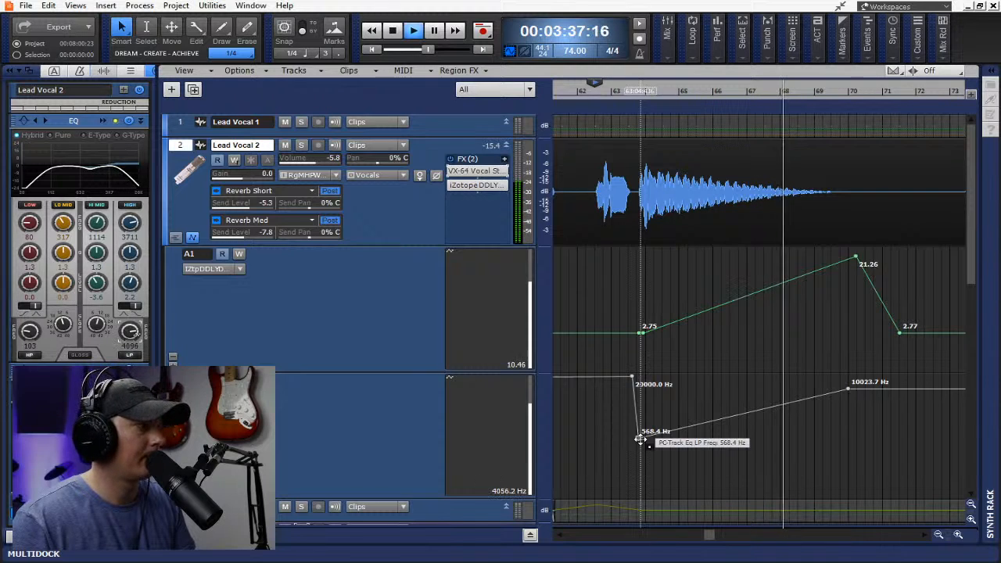
Raise the LP Freq dip's node to about 1776 Hz and listen to the vocal ending from measure 62
left_click_drag(640, 441, 638, 420)
key("space")
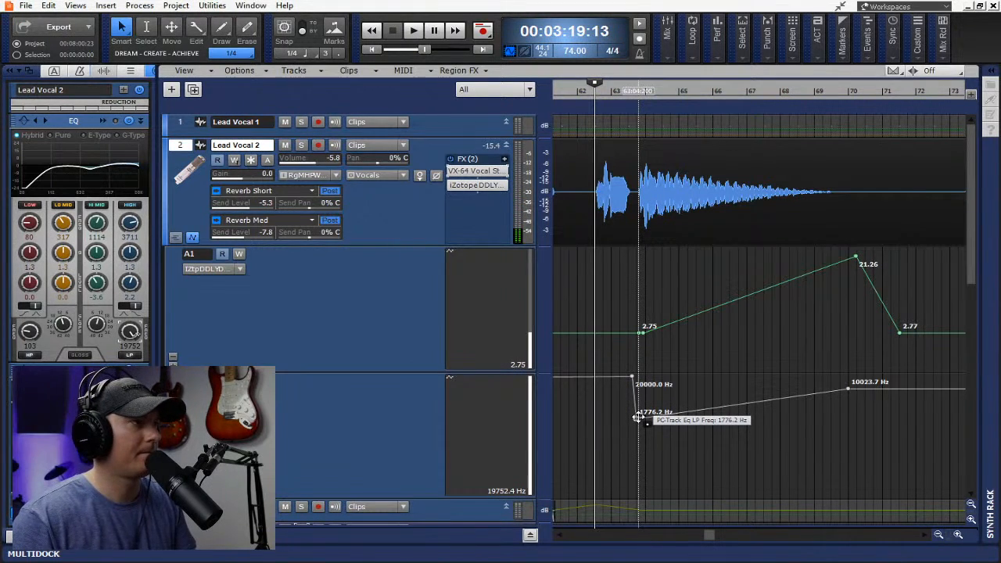
key("space")
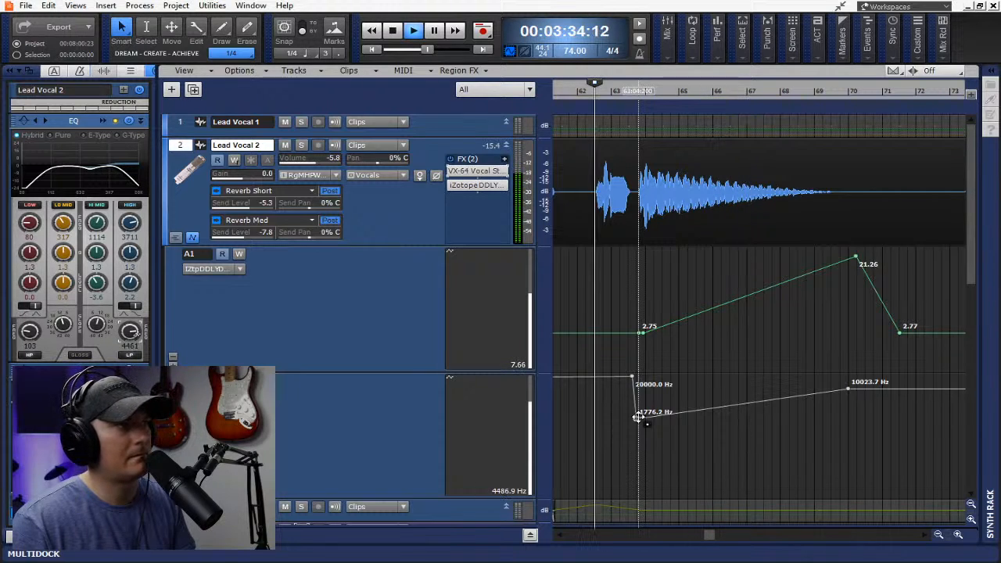
key("space")
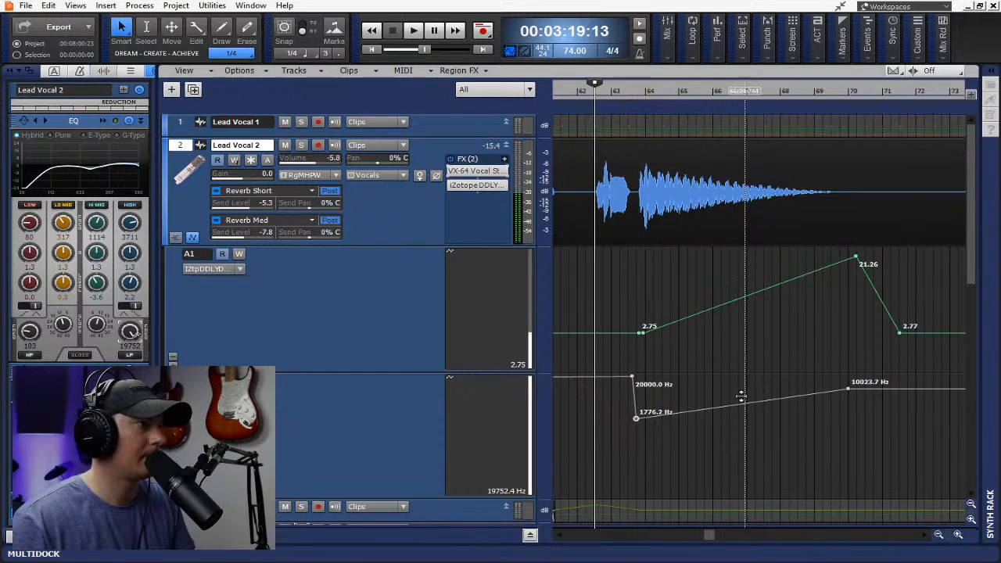
Reshape Lead Vocal 2's LP Freq envelope to fall to about 841 Hz mid-measure 69 and return to 20000 Hz at measure 70, then listen
left_click_drag(639, 412, 634, 377)
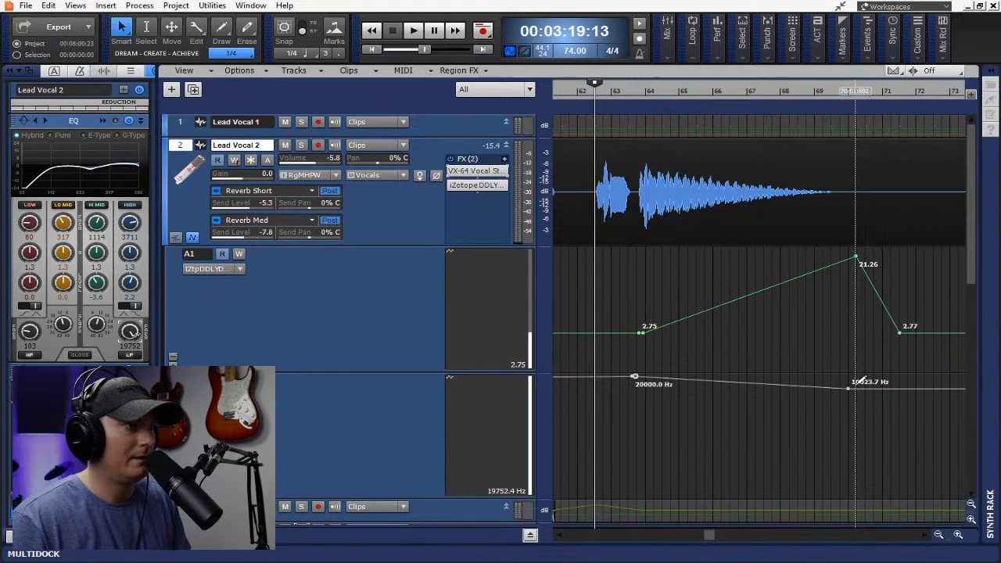
left_click_drag(857, 380, 831, 427)
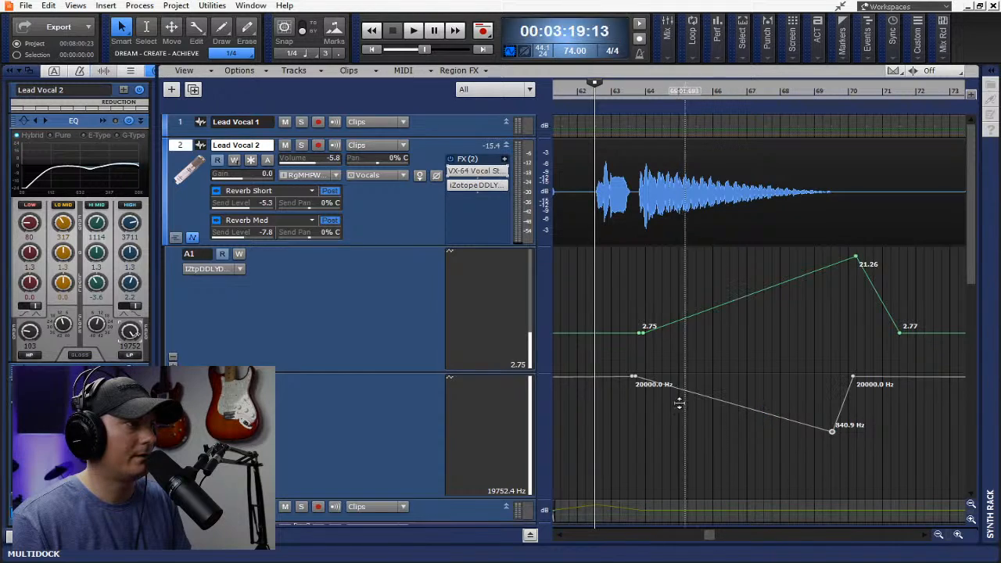
left_click_drag(639, 381, 636, 385)
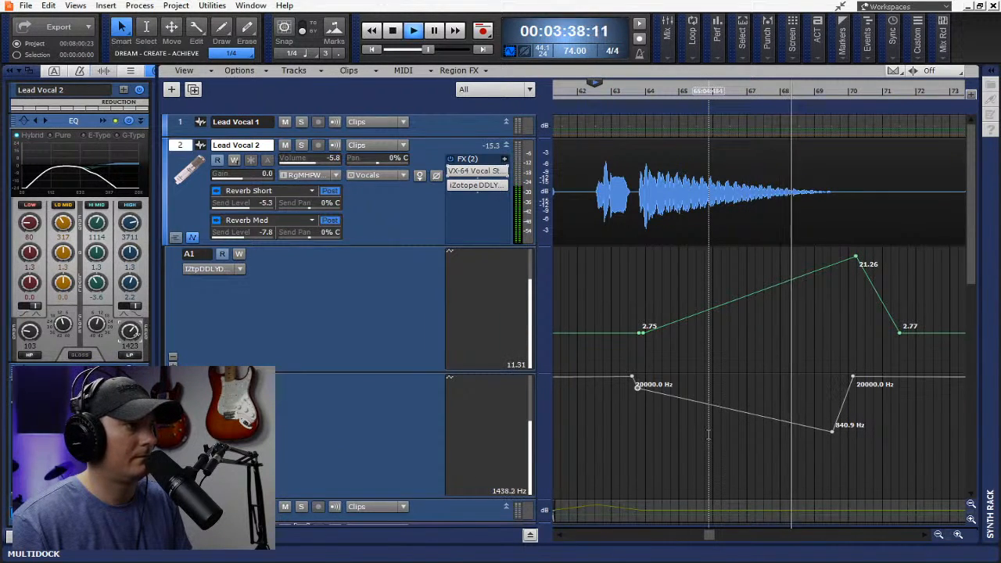
key("space")
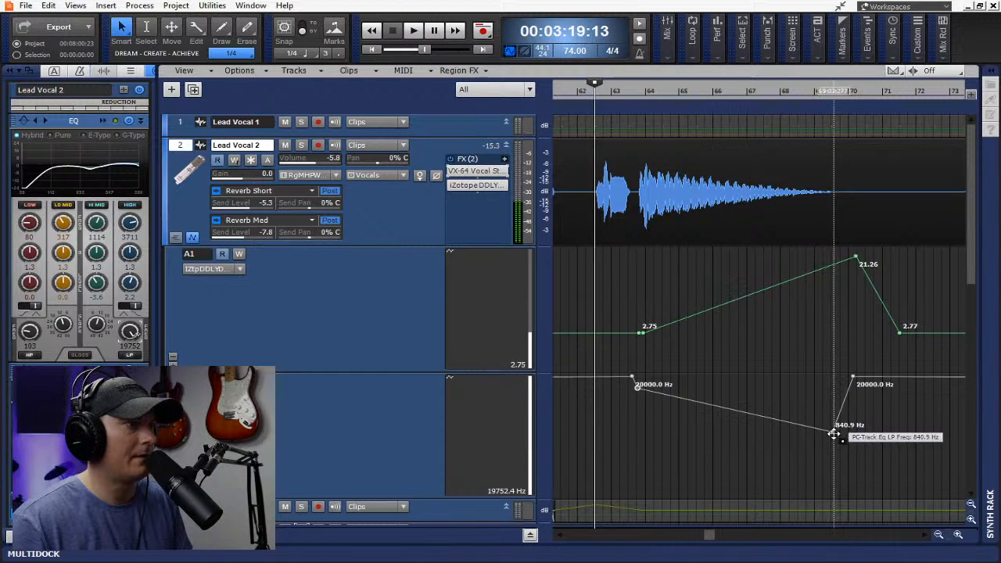
Add a node of about 864 Hz to the LP Freq dip and move it to just before measure 66
right_click(832, 434)
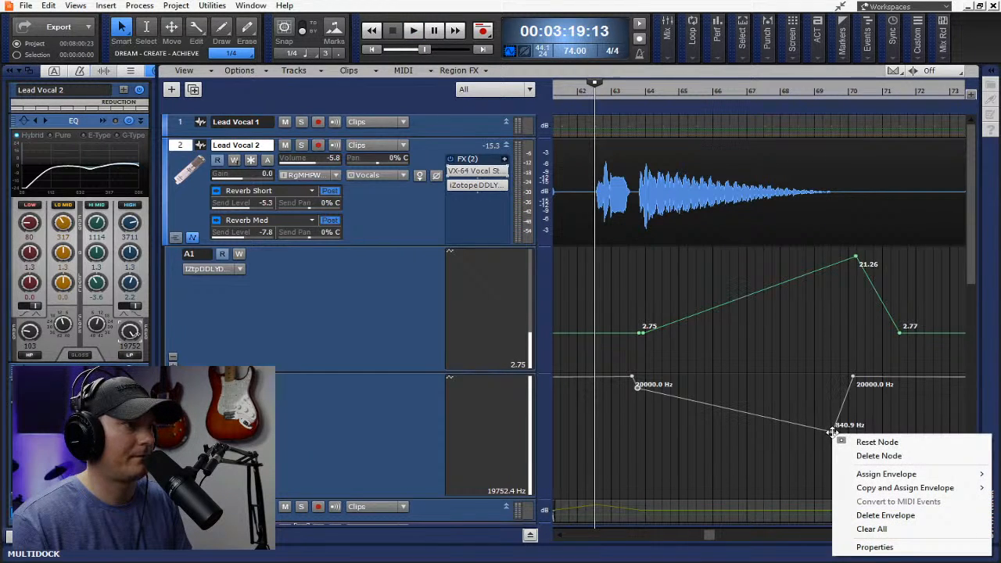
left_click(831, 432)
right_click(832, 432)
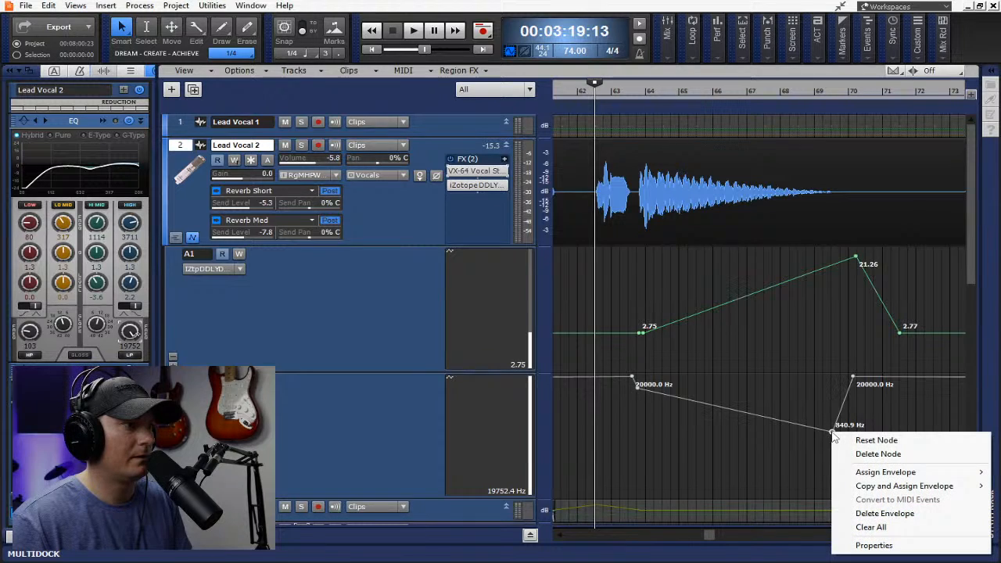
left_click(825, 431)
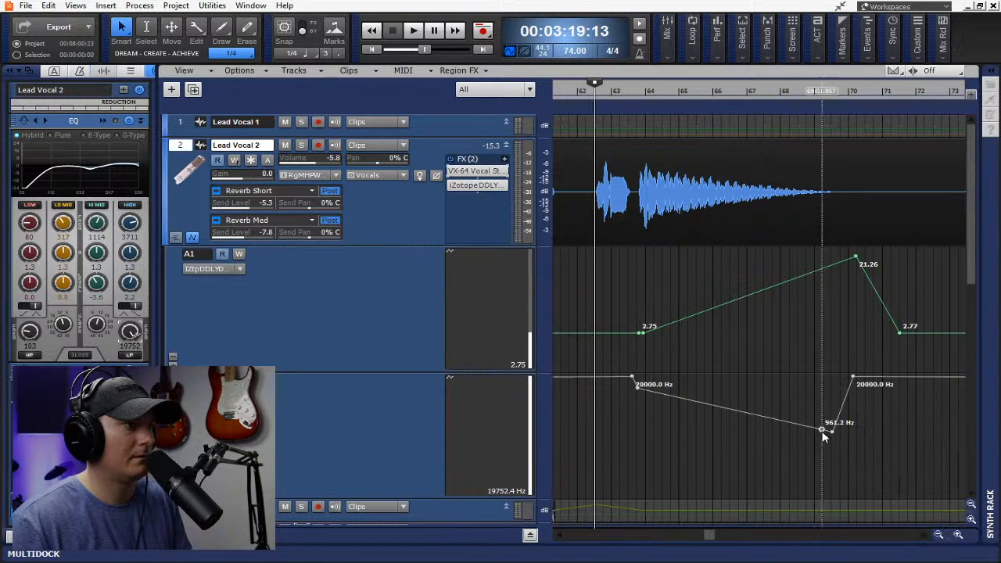
left_click_drag(824, 431, 765, 432)
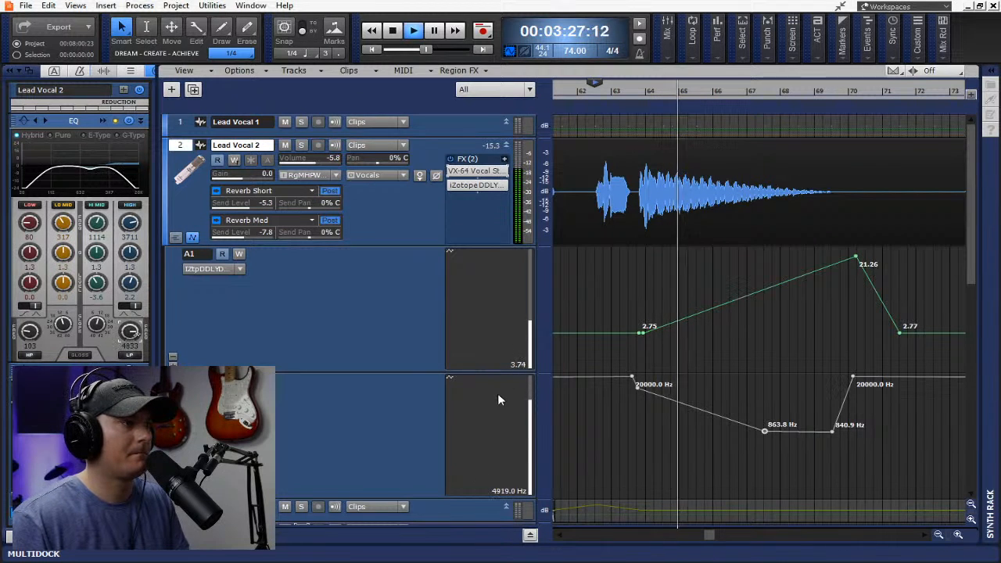
left_click_drag(764, 430, 708, 430)
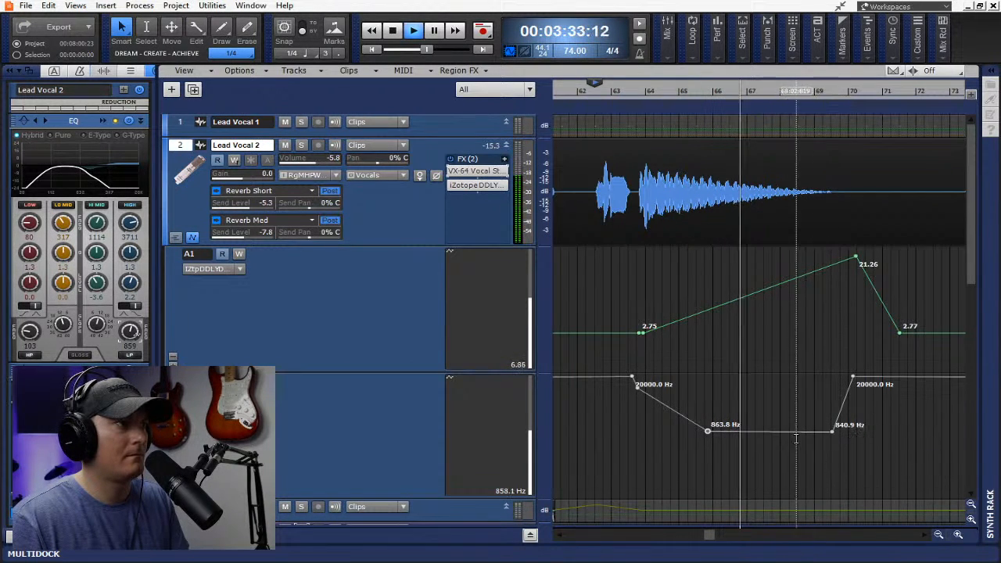
Lower the LP Freq node in measure 69 to 188.5 Hz, delete the 863.8 Hz node before it, and save the project
left_click_drag(832, 431, 828, 457)
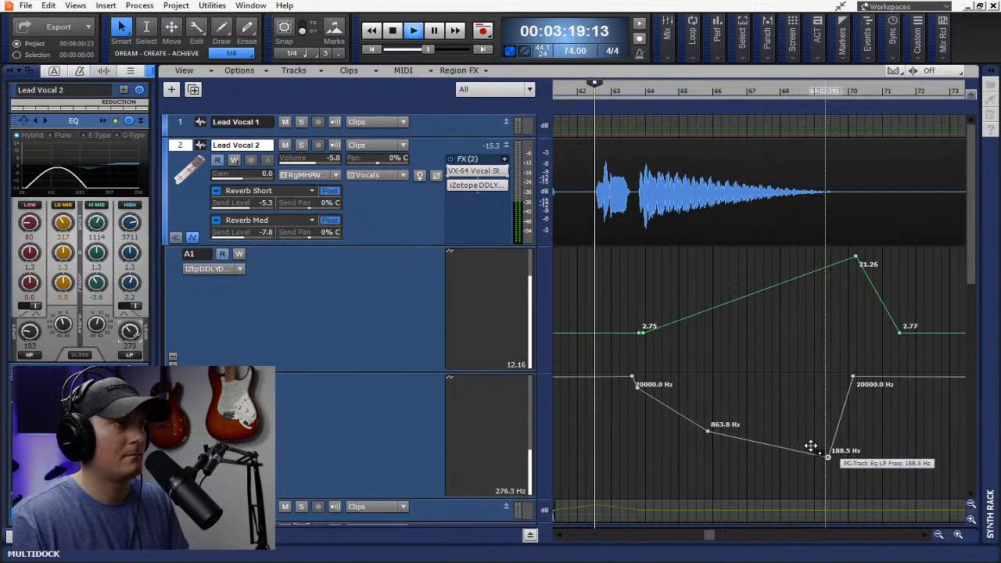
key("space")
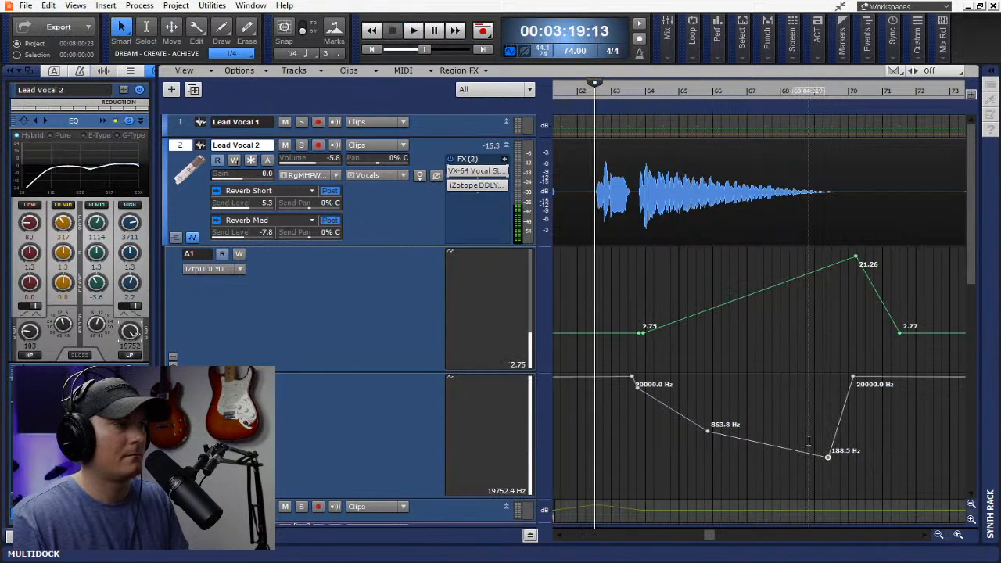
right_click(708, 430)
left_click(752, 453)
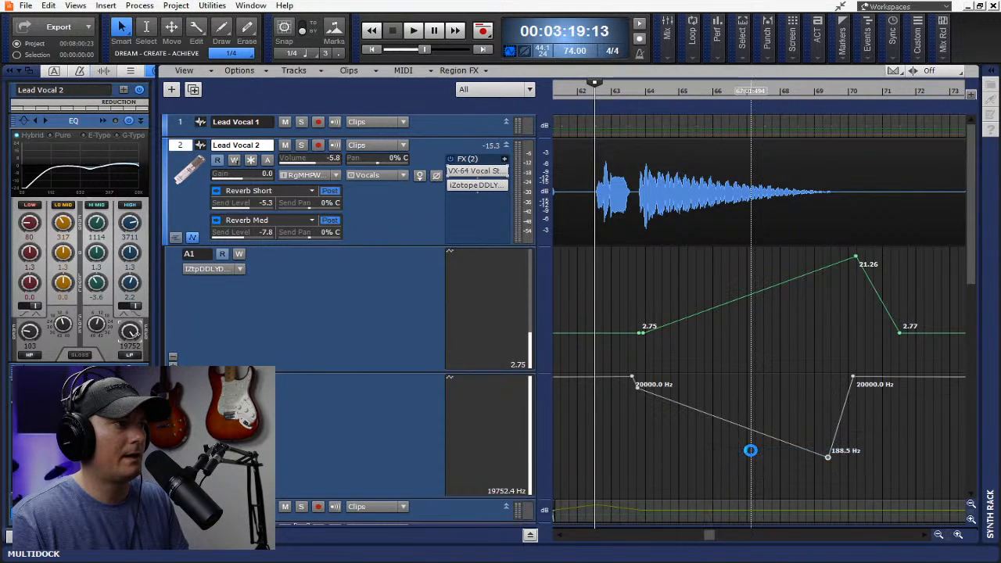
key("ctrl+s")
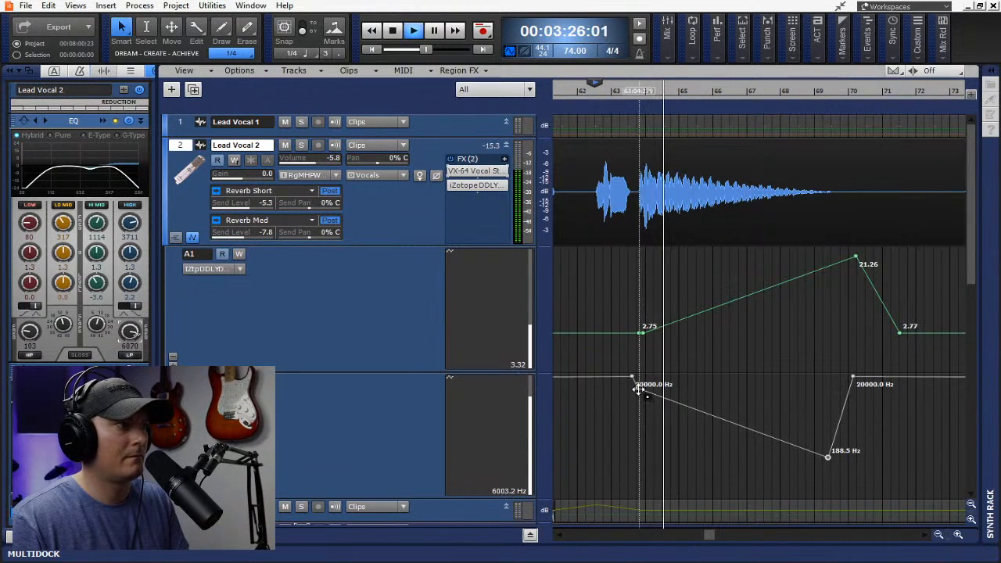
Raise the LP Freq node before measure 64 to the 20000 Hz line and move the lowest node to about 443 Hz just after measure 66
left_click_drag(637, 387, 635, 379)
left_click_drag(828, 457, 773, 462)
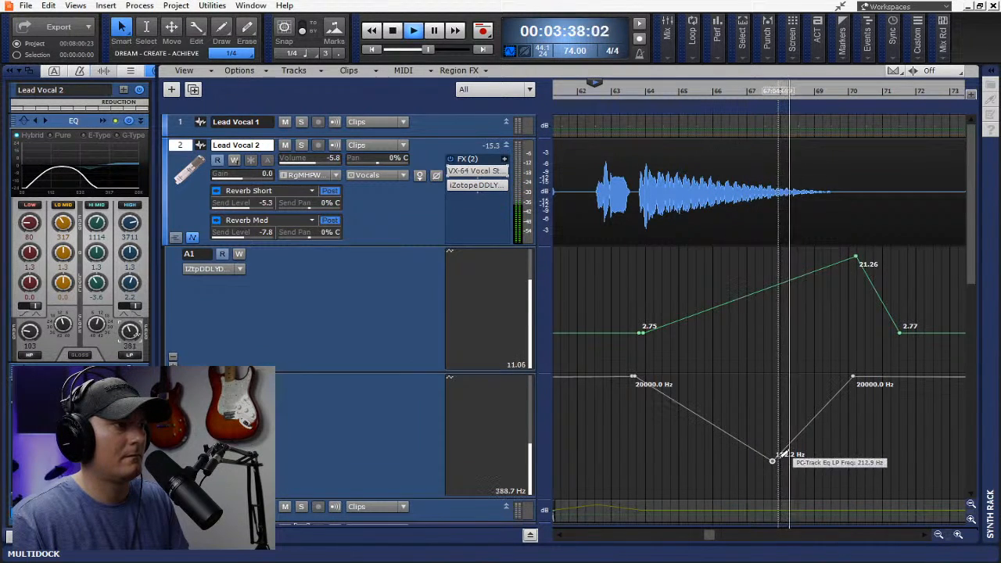
left_click_drag(773, 461, 776, 439)
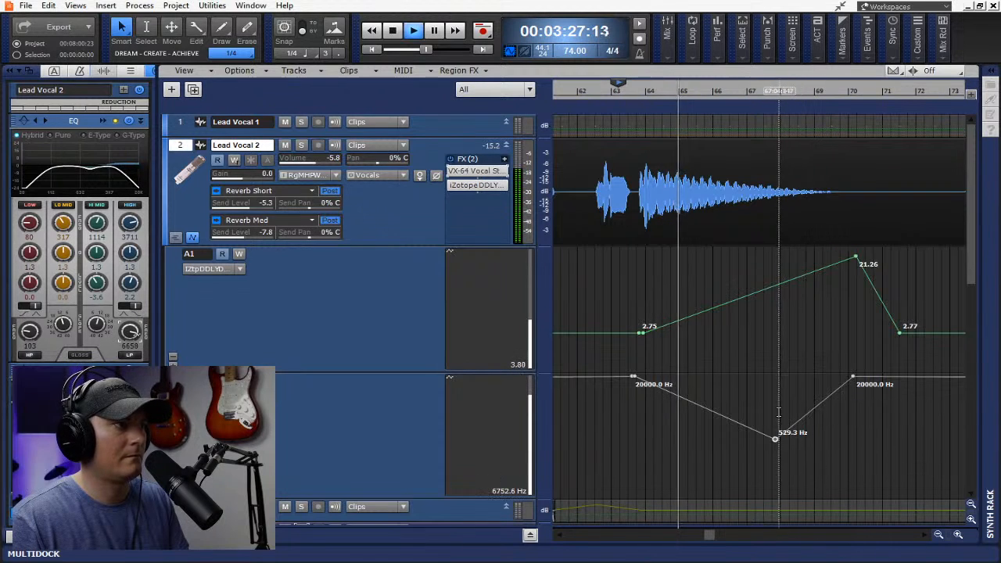
left_click_drag(775, 439, 727, 443)
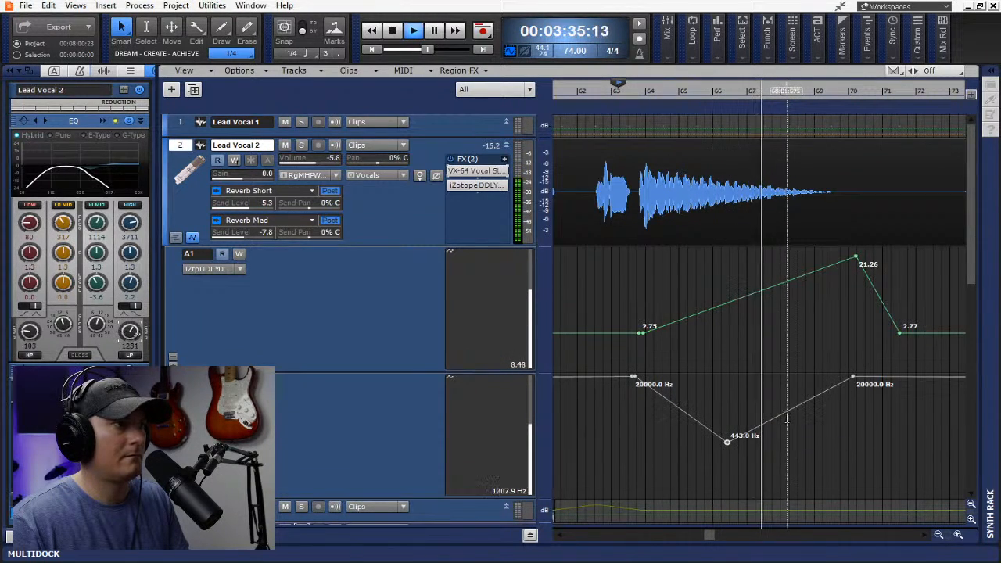
Play the ending from measure 62 and extend the LP Freq dip with a node of about 447 Hz near measure 68
left_click(587, 97)
key("space")
key("space")
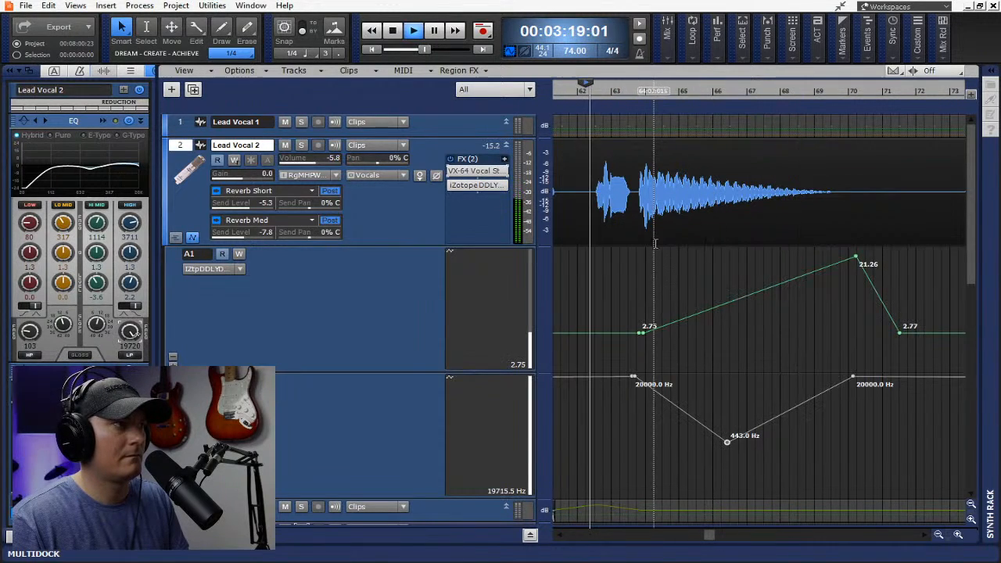
left_click_drag(771, 420, 782, 442)
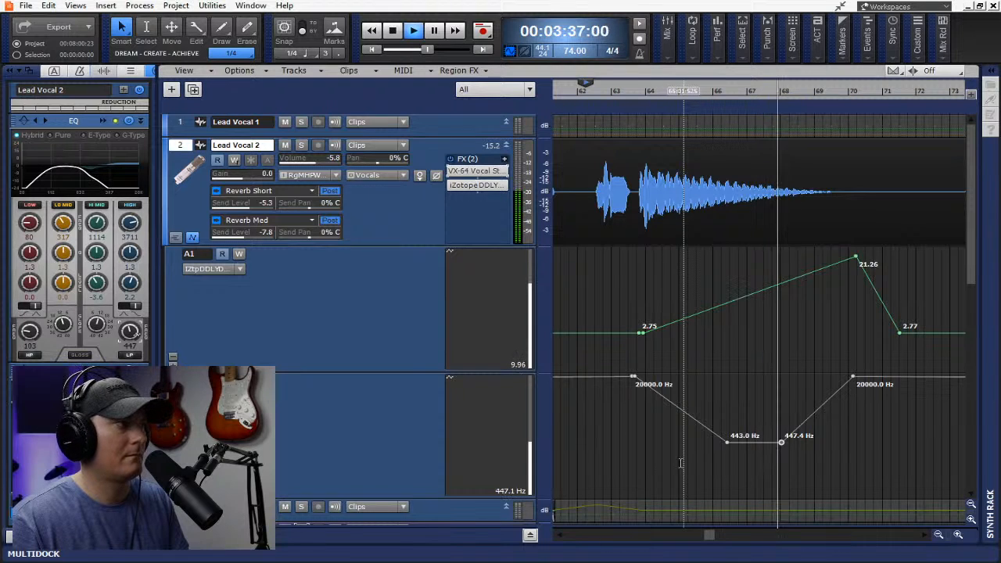
Review Lead Vocal 2's automation lanes and hide them
left_click(192, 238)
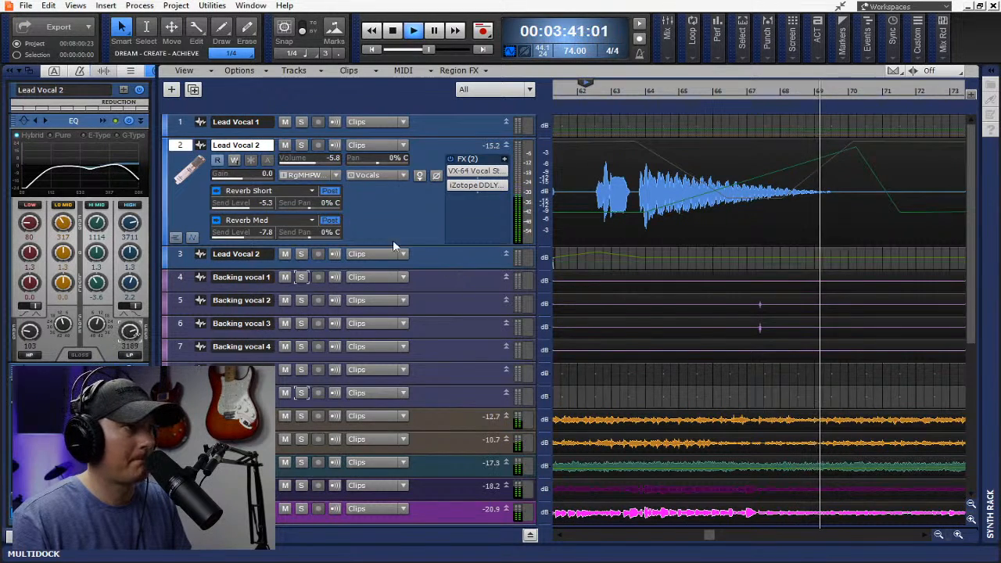
left_click(192, 238)
scroll(293, 308, "down", 2)
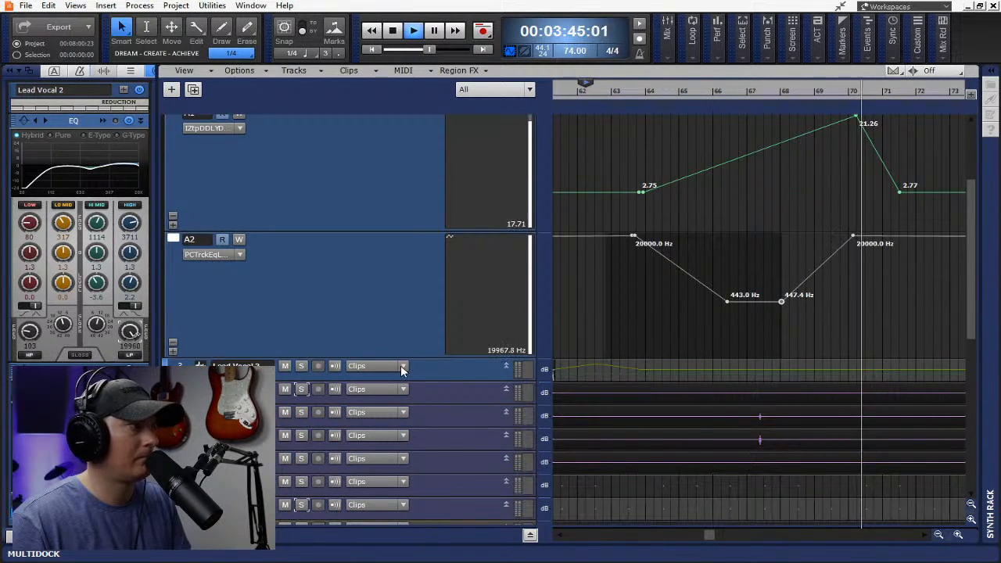
scroll(346, 264, "up", 1)
scroll(345, 264, "up", 1)
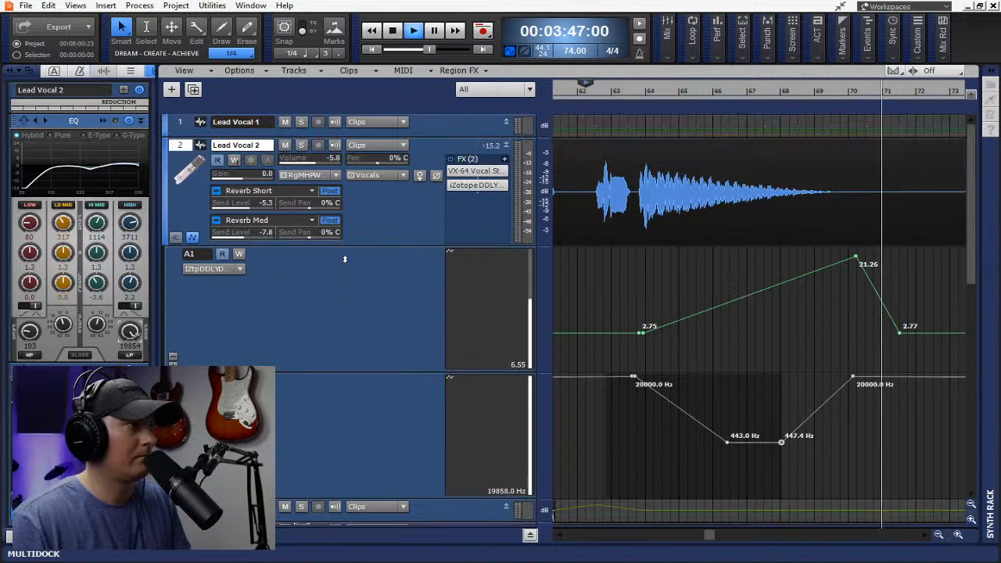
left_click(194, 239)
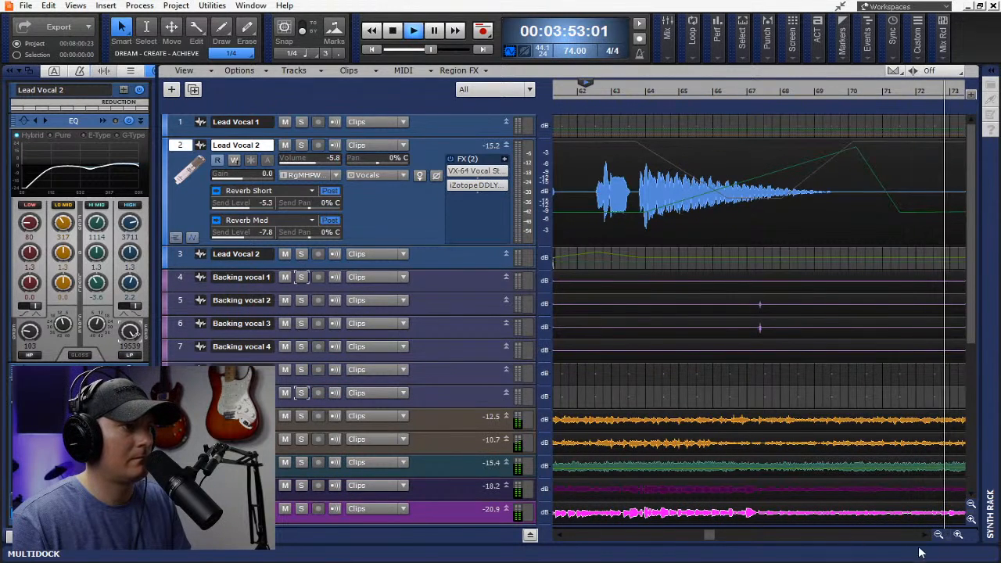
Enlarge the bass direct input track and show its volume automation lane around measure 77
left_click(940, 534)
scroll(804, 436, "down", 5)
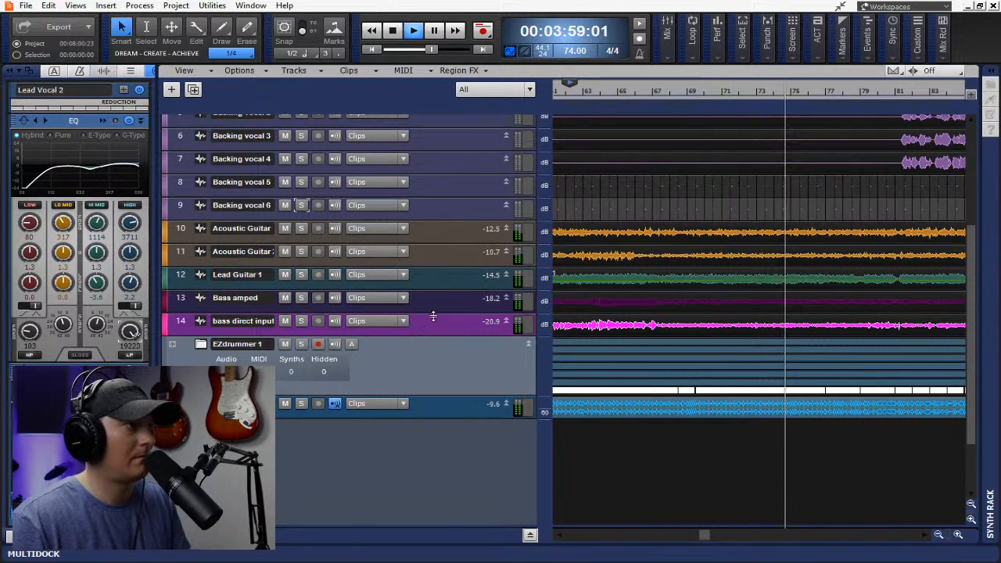
left_click_drag(436, 334, 436, 440)
left_click(193, 431)
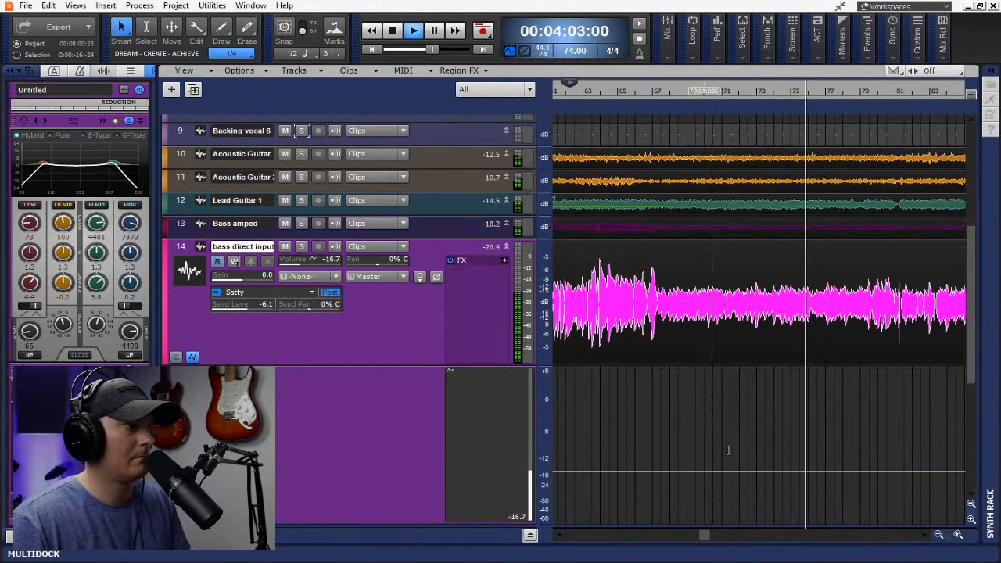
left_click(928, 536)
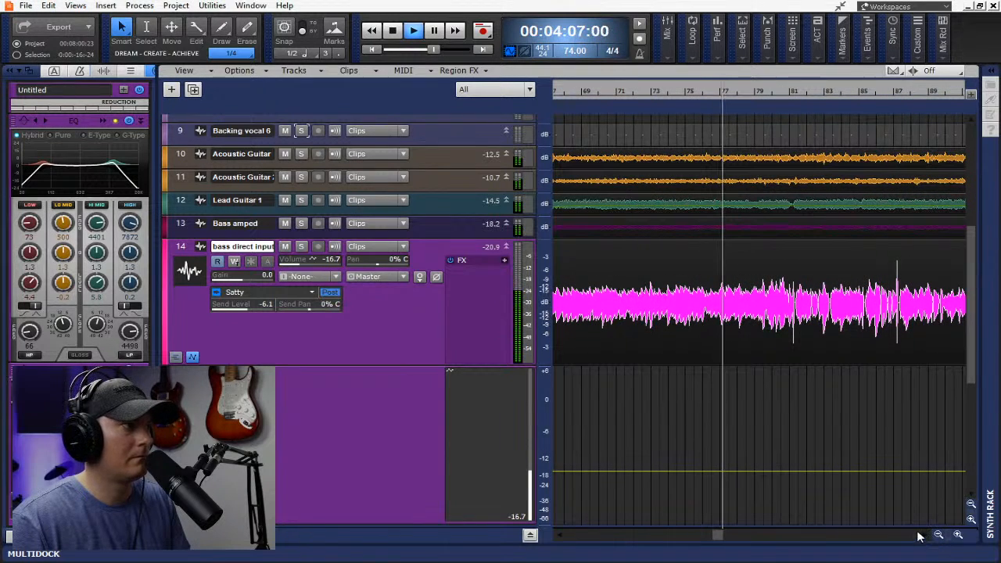
Raise the bass direct input volume to about -15.8 dB just before measure 79 using two nodes, and hide its automation lane
left_click(737, 472)
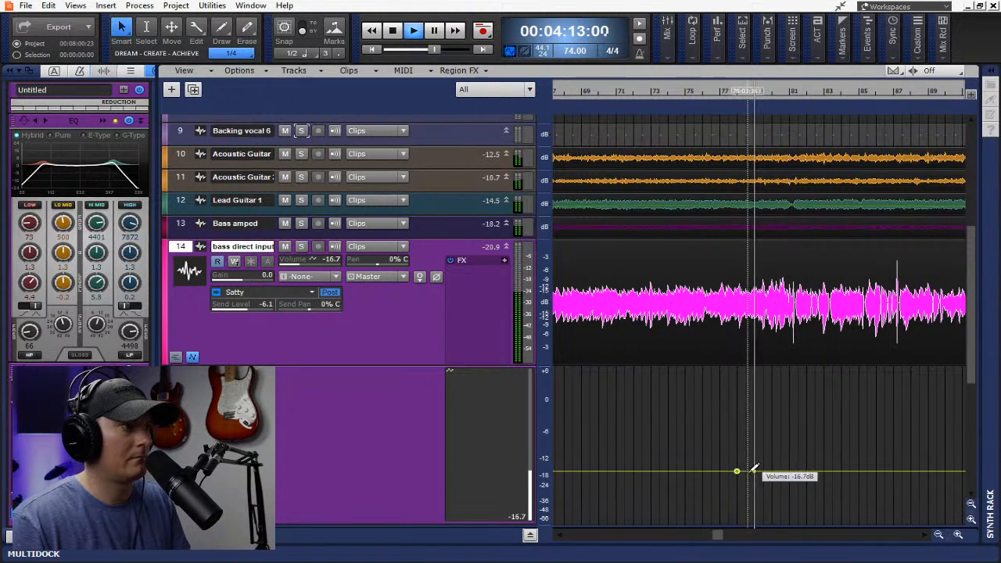
left_click(754, 471)
left_click_drag(755, 472, 754, 468)
left_click(926, 536)
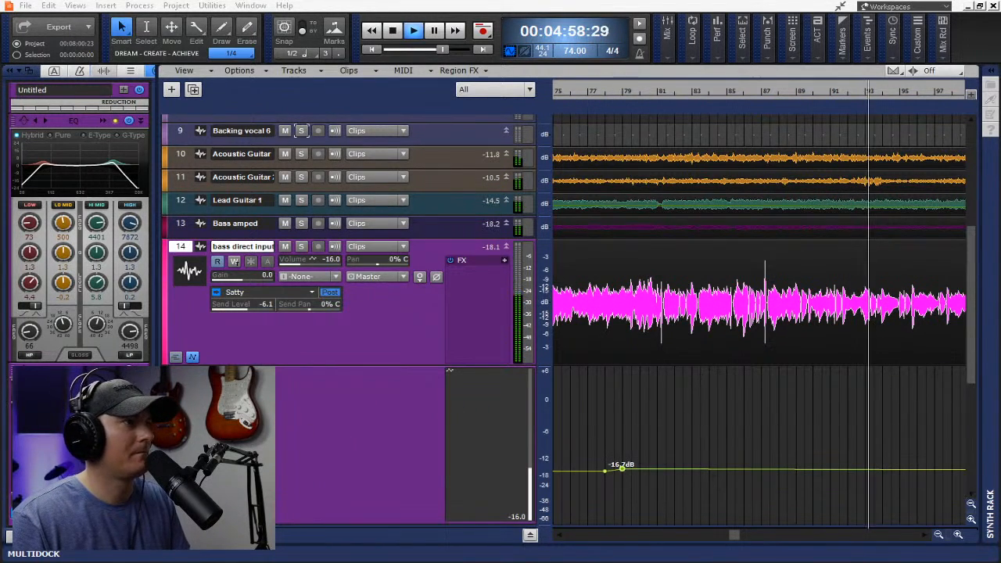
left_click(939, 535)
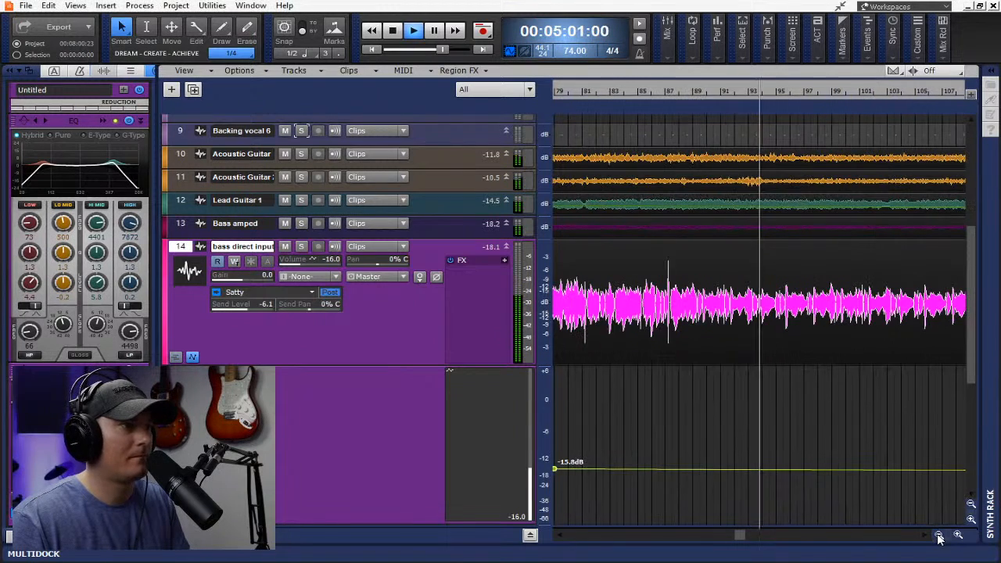
left_click(939, 535)
left_click(939, 536)
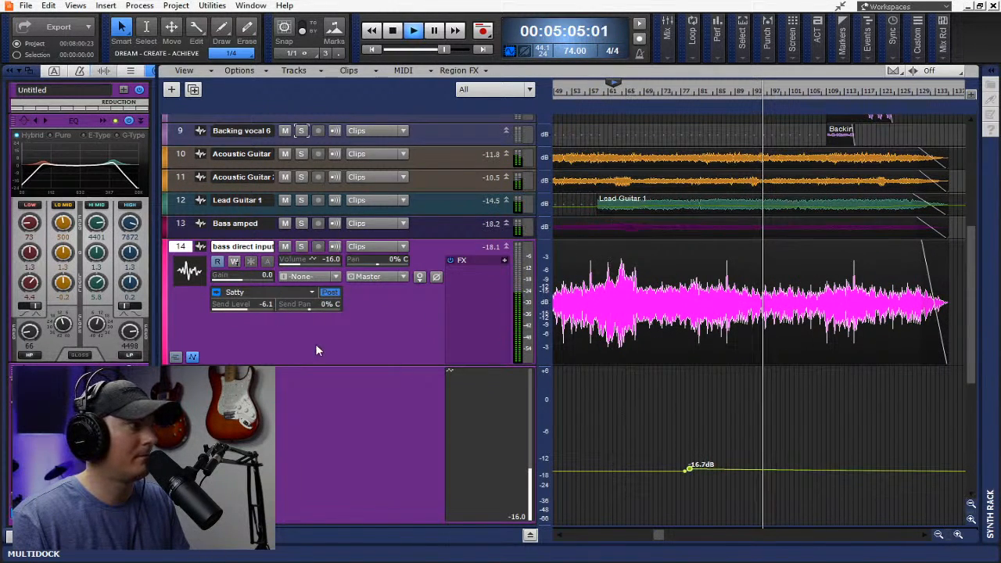
left_click(192, 357)
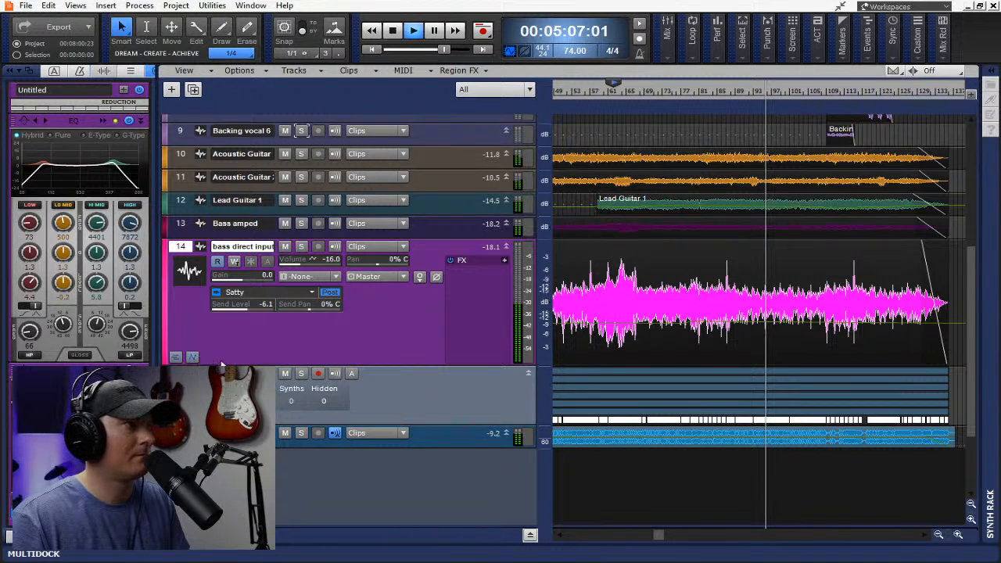
Drop Lead Guitar 1's volume to -14.5 dB near measure 79 with added nodes, and lower the node near measure 107 to -18.3 dB
scroll(429, 381, "up", 4)
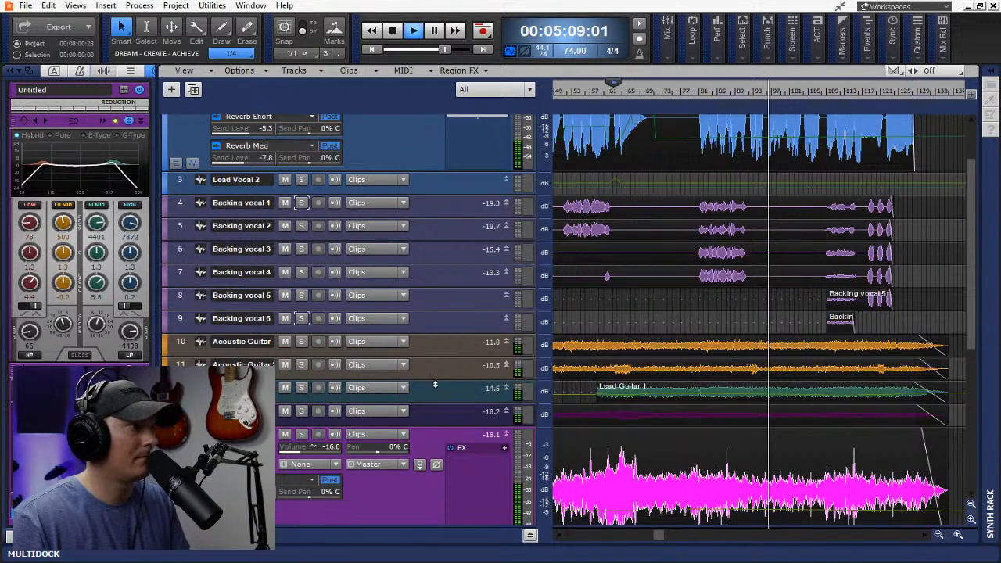
left_click(713, 93)
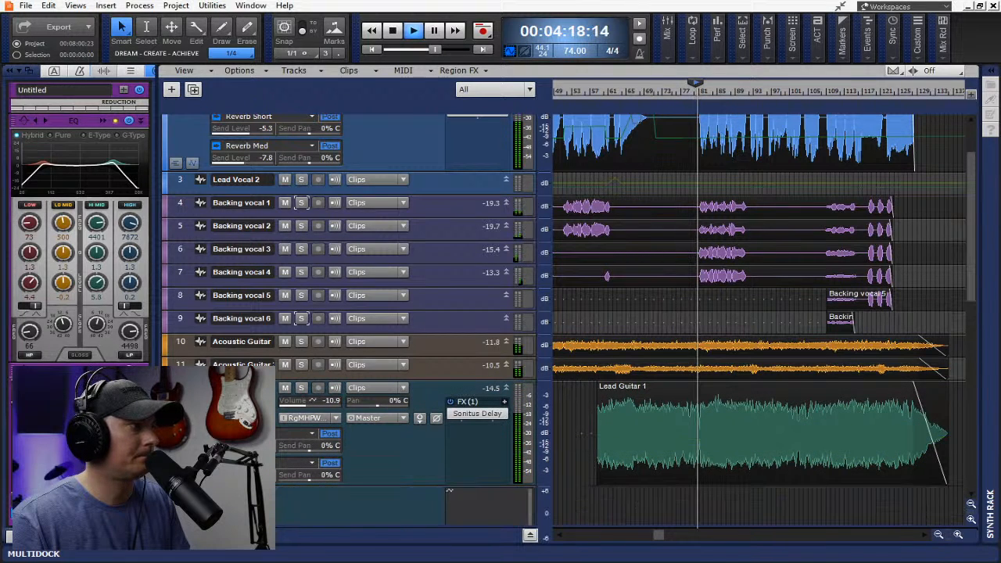
scroll(646, 352, "down", 4)
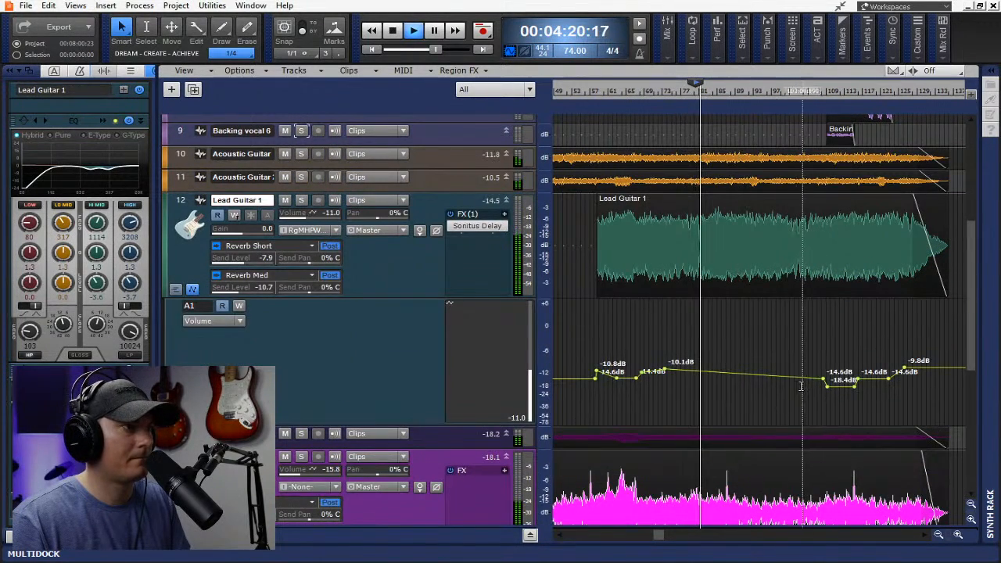
left_click(695, 371)
left_click_drag(695, 371, 693, 378)
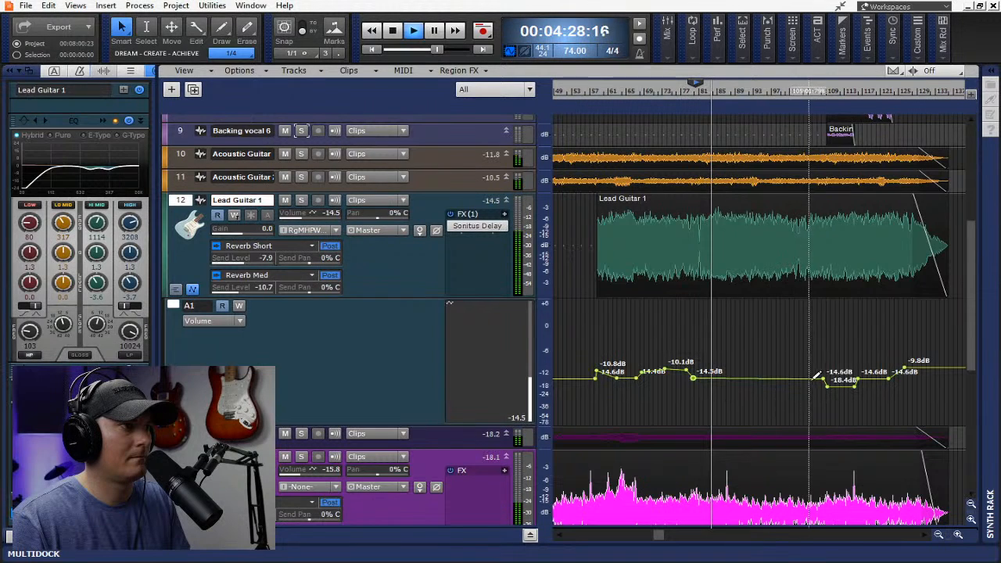
left_click_drag(825, 380, 823, 386)
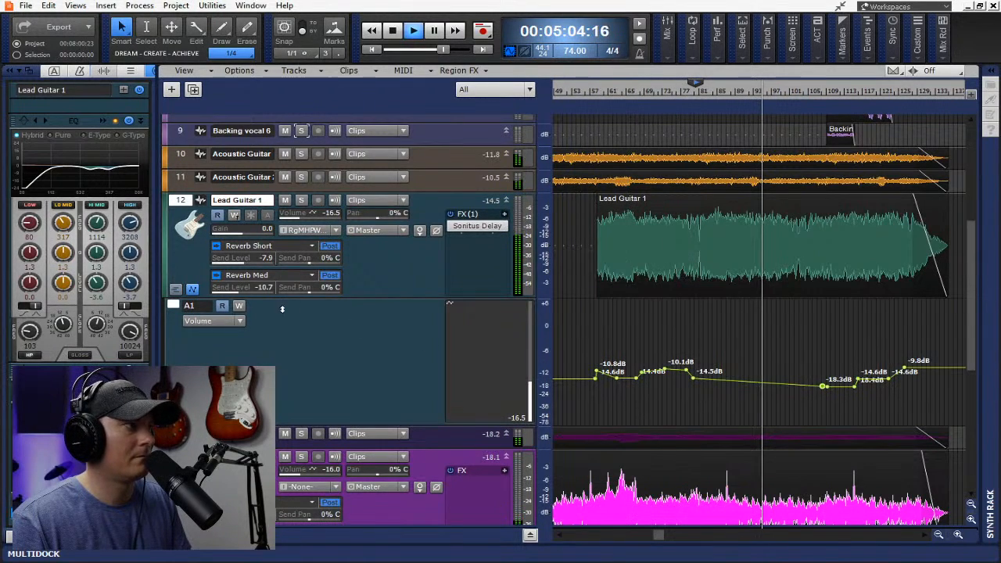
Hide Lead Guitar 1's automation lane and enlarge the Bass amped and first Lead Vocal 2 tracks
left_click(192, 291)
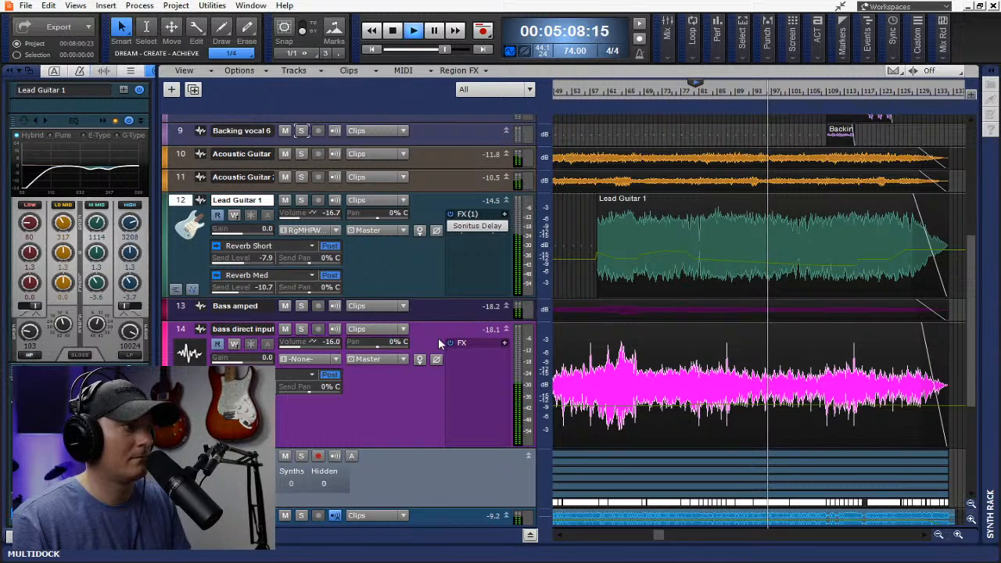
left_click_drag(433, 324, 433, 389)
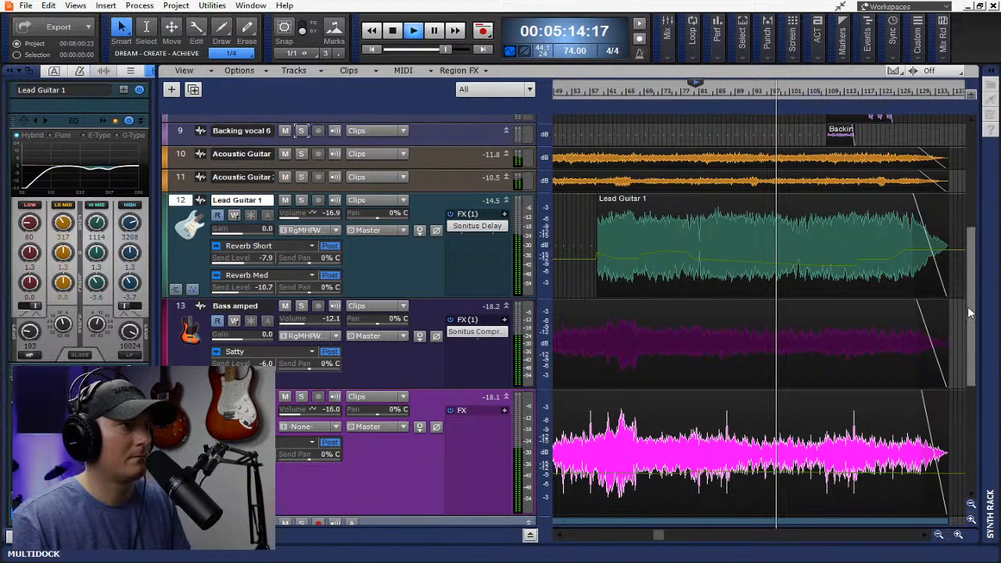
left_click_drag(971, 311, 972, 200)
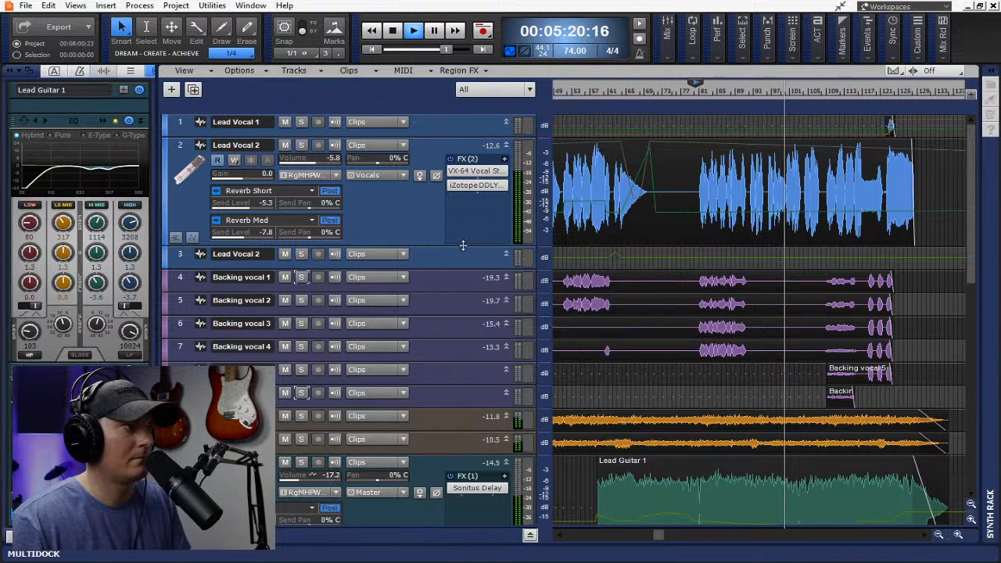
left_click_drag(462, 245, 463, 322)
Examine the Lead Vocal 2, Lead Guitar 1 and bass waveforms closely around measures 98 to 103
left_click(960, 534)
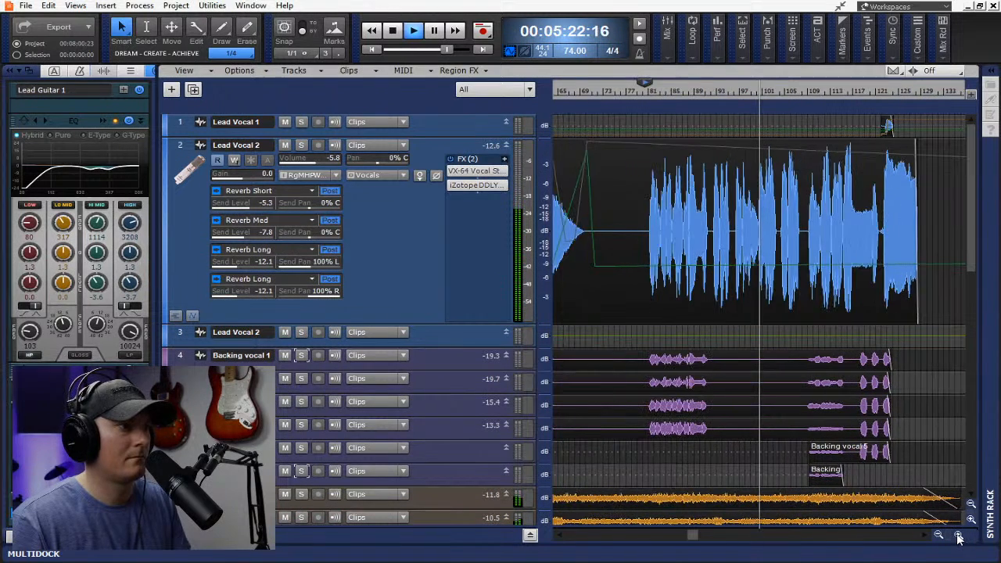
left_click(961, 534)
left_click(961, 533)
left_click(961, 534)
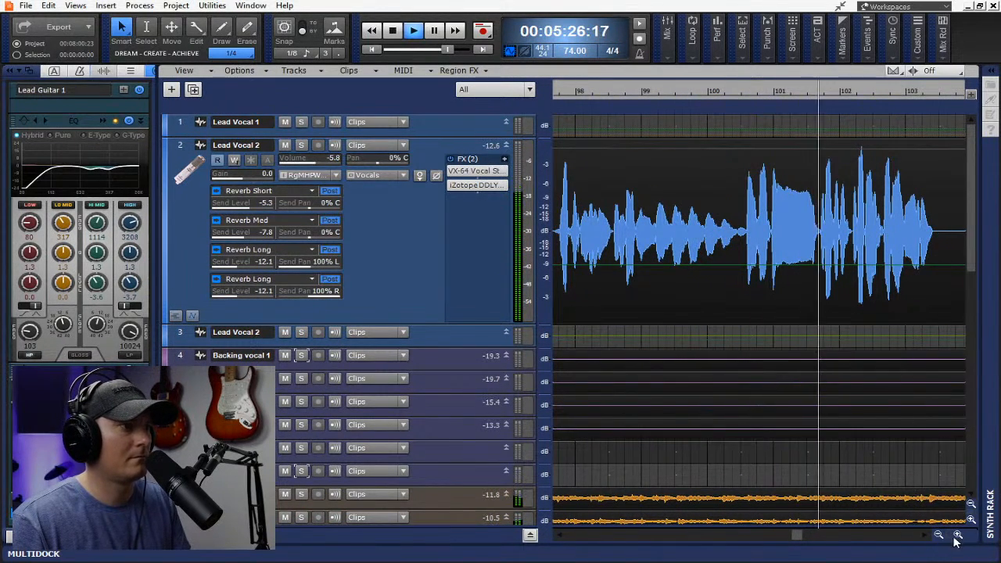
scroll(904, 431, "down", 3)
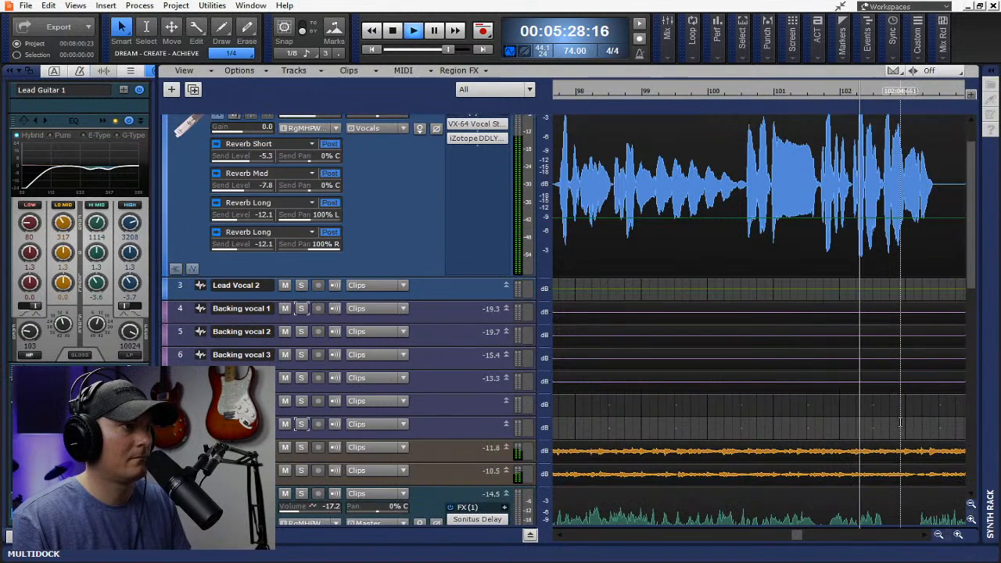
scroll(903, 425, "up", 1)
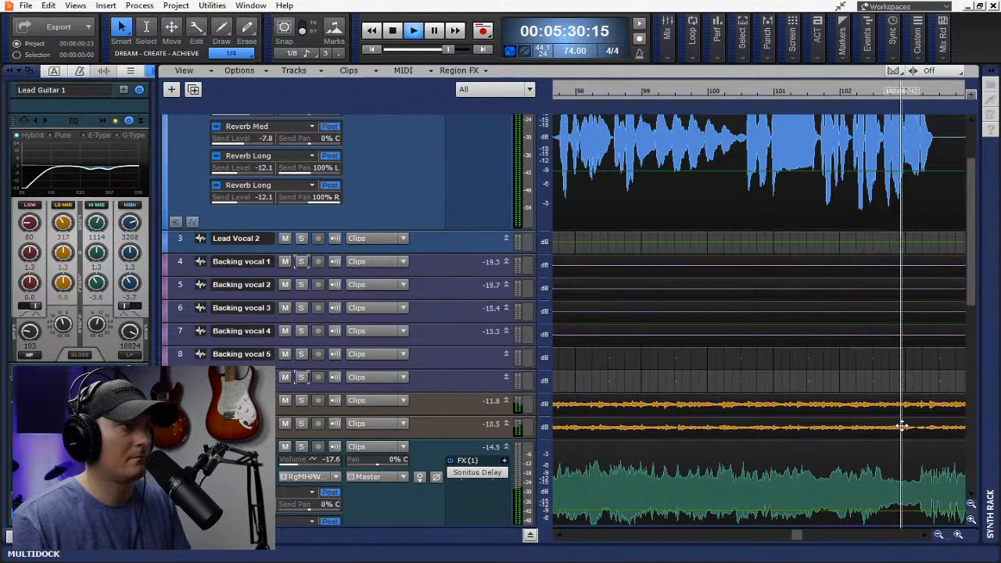
scroll(908, 438, "down", 3)
scroll(926, 478, "down", 4)
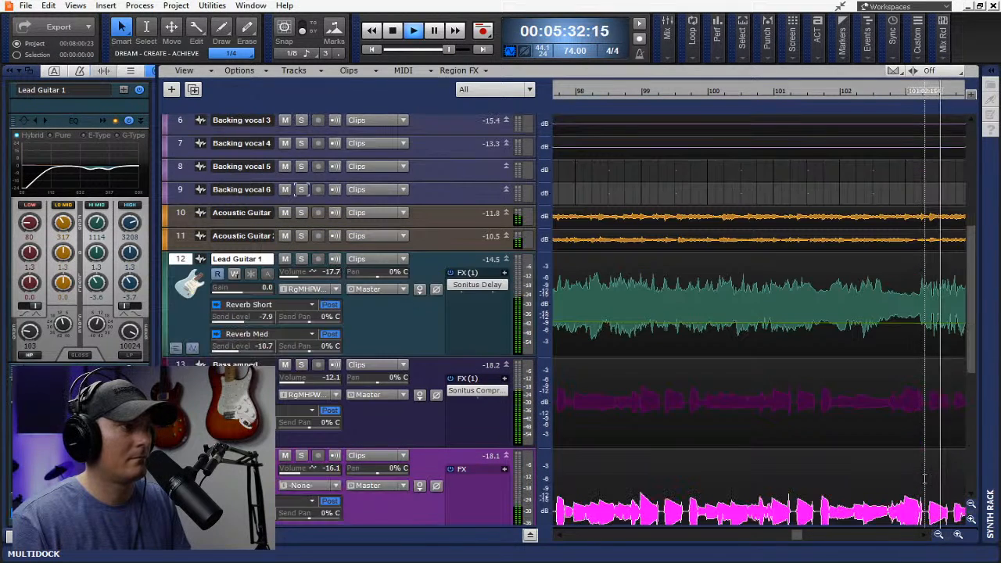
scroll(923, 431, "up", 3)
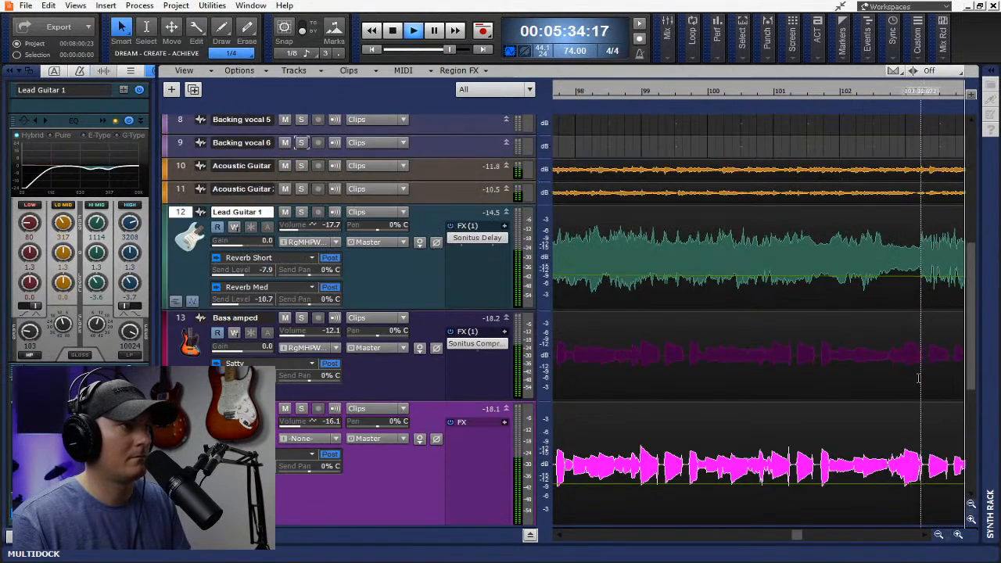
Add a Lead Guitar 1 volume node at -17.2 dB near measure 100 and raise the node near measure 107 to -16.6 dB
left_click(193, 302)
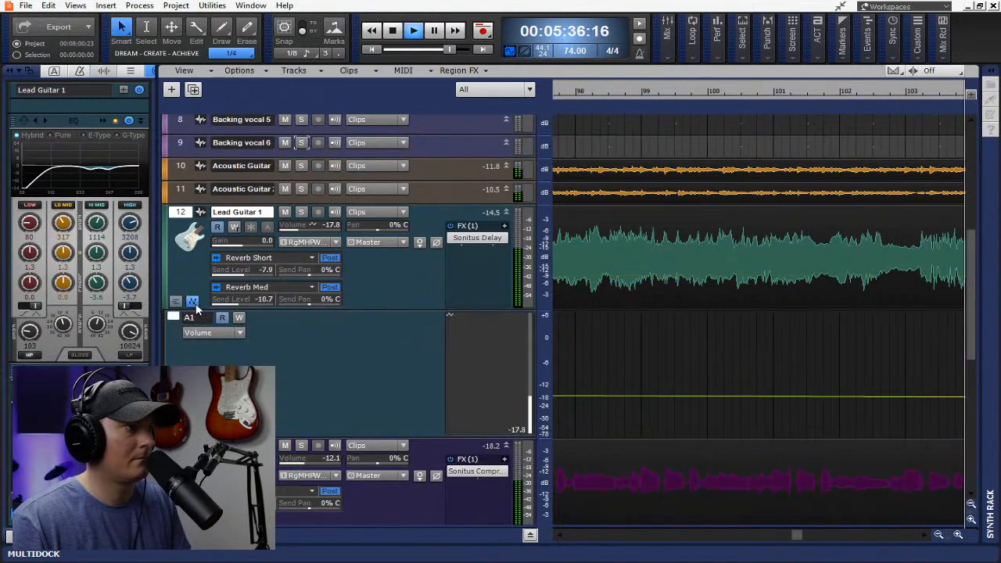
left_click(939, 535)
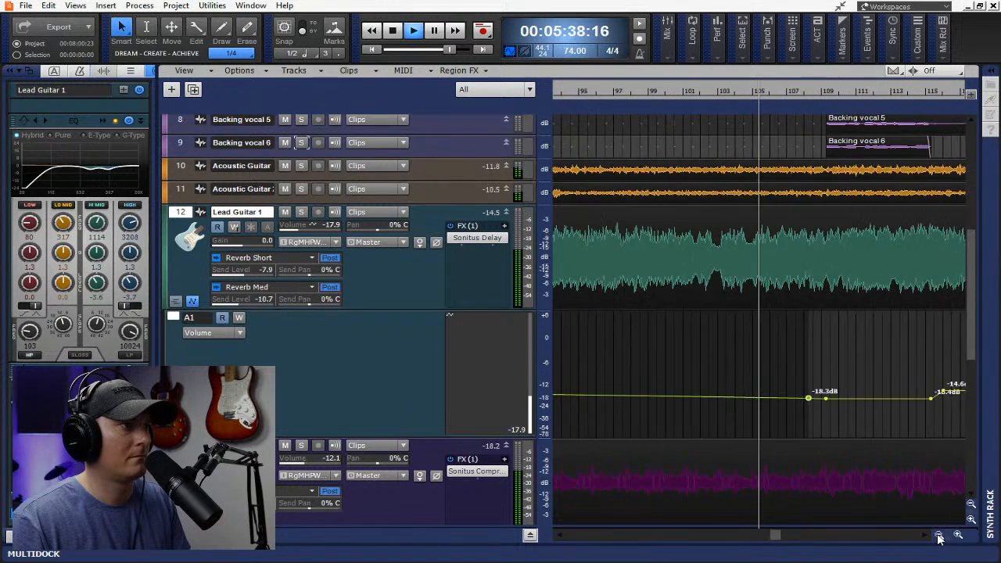
left_click(939, 535)
left_click(939, 535)
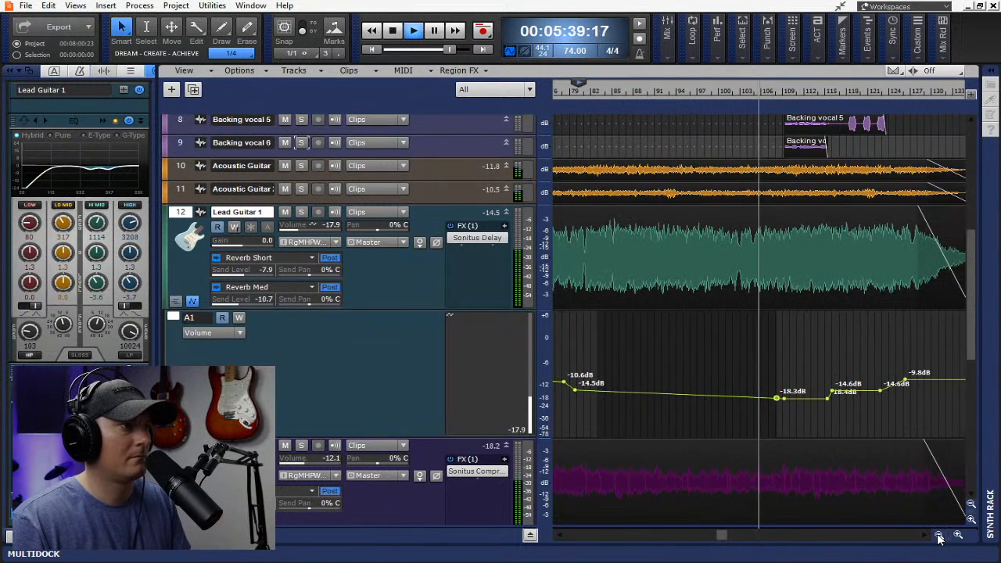
left_click(727, 396)
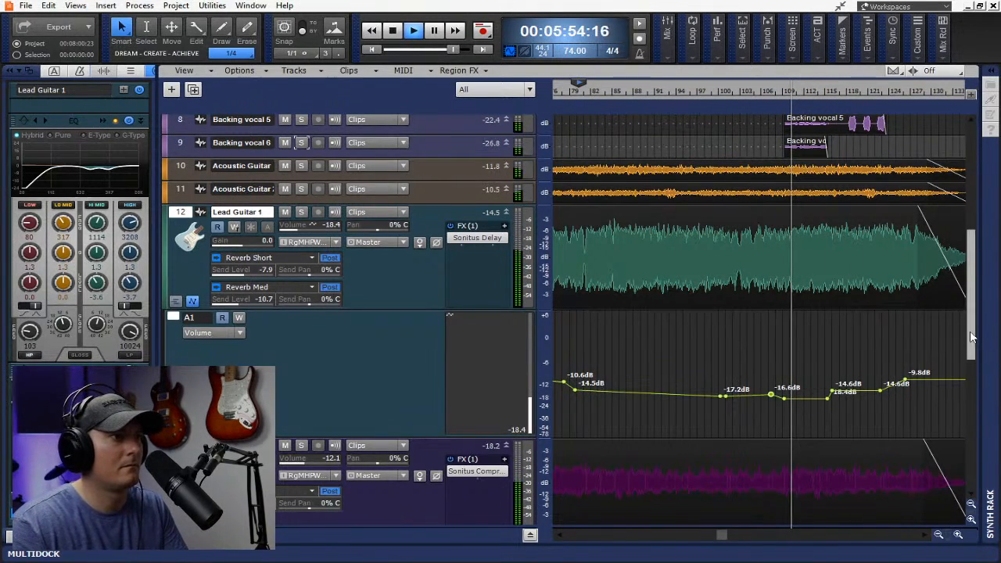
Apply the Gain effect's 2dB Cut preset to the Backing vocal 1 to 6 phrases around measures 108 to 115, and replay the passage
scroll(973, 297, "up", 3)
scroll(972, 297, "up", 5)
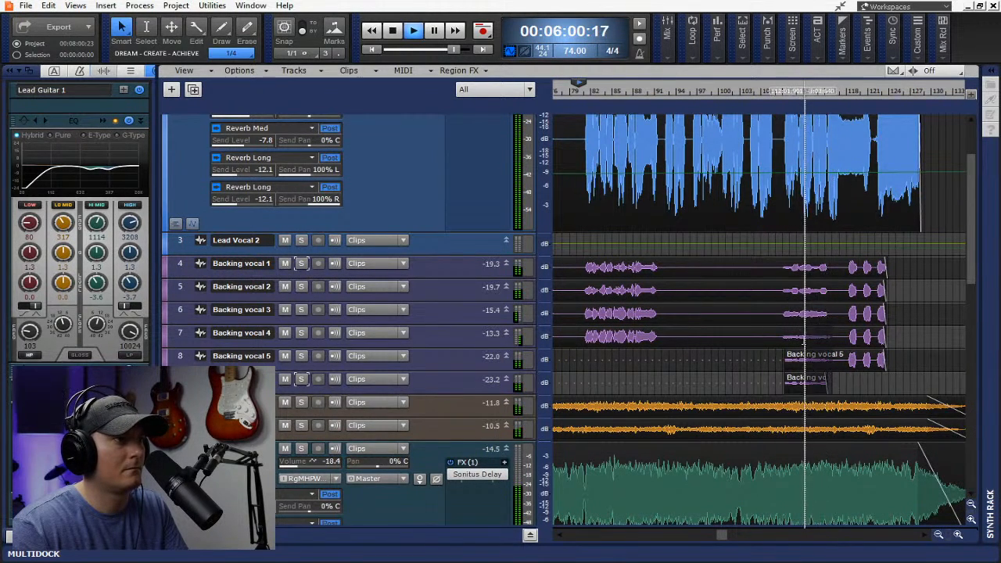
left_click_drag(833, 382, 774, 269)
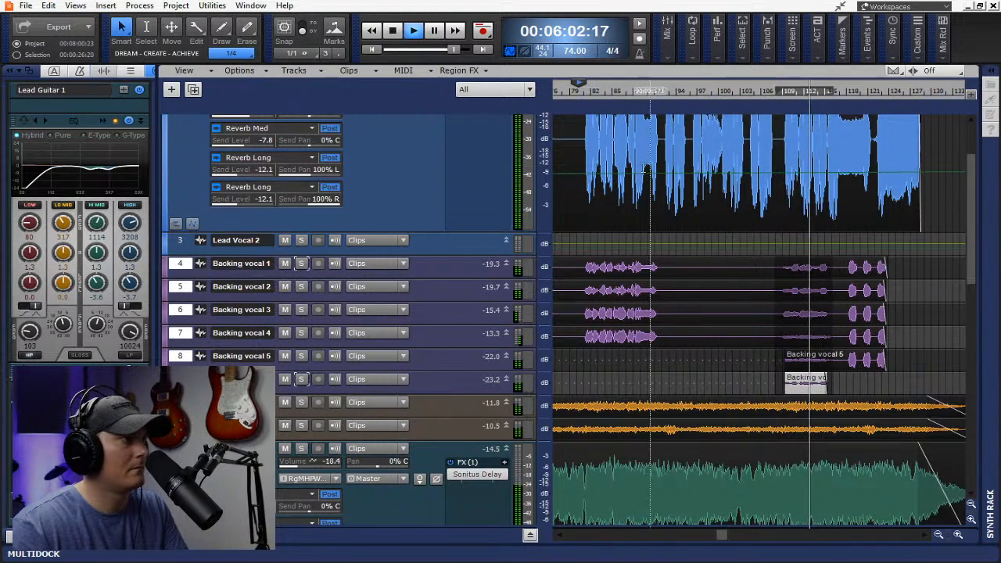
left_click(147, 7)
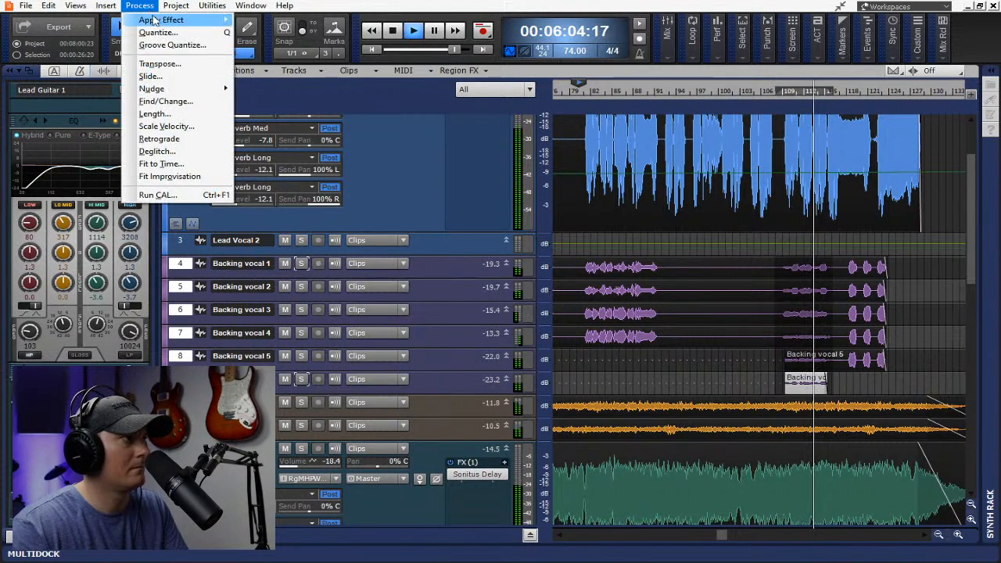
mouse_move(157, 22)
left_click(266, 70)
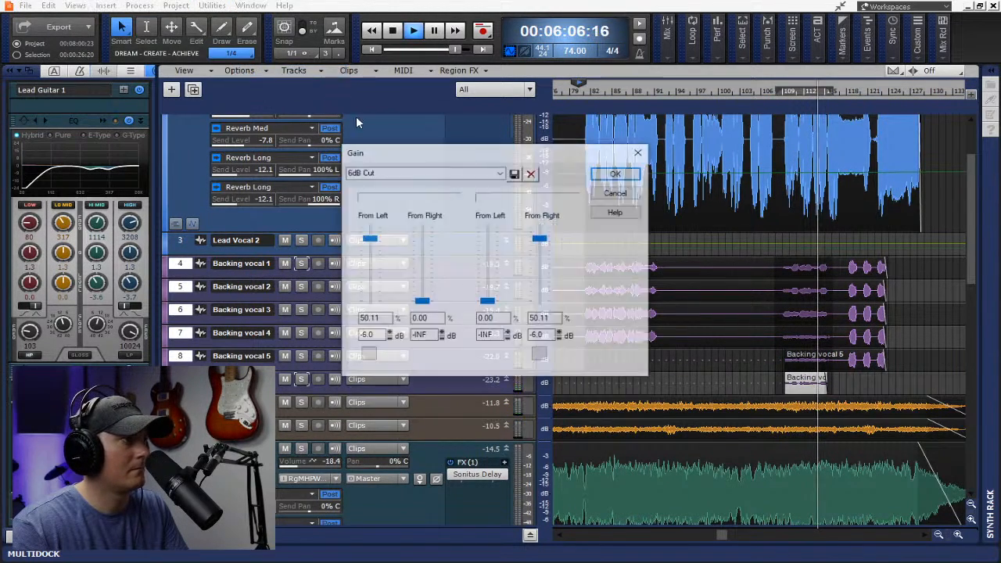
left_click(500, 173)
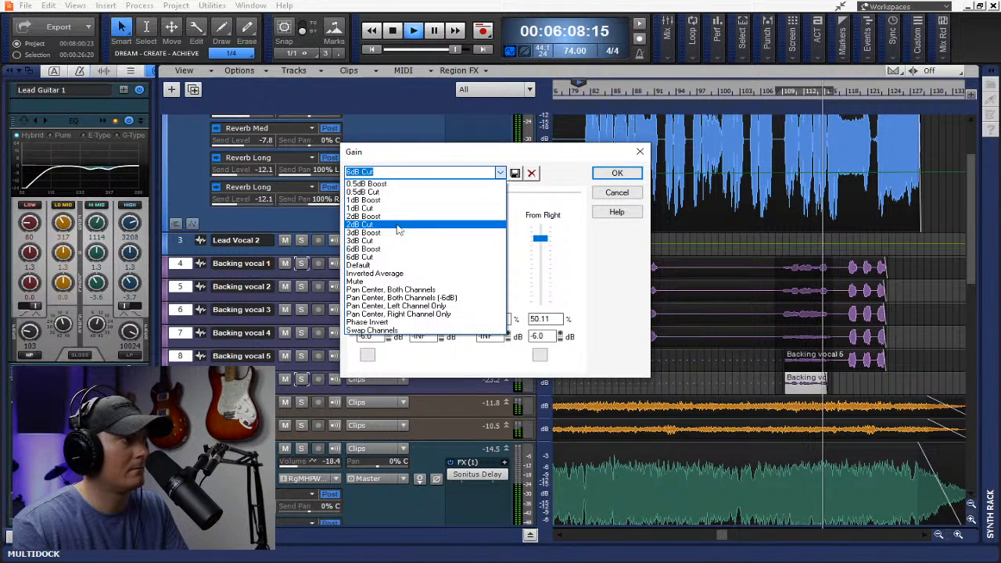
left_click(397, 225)
left_click(617, 173)
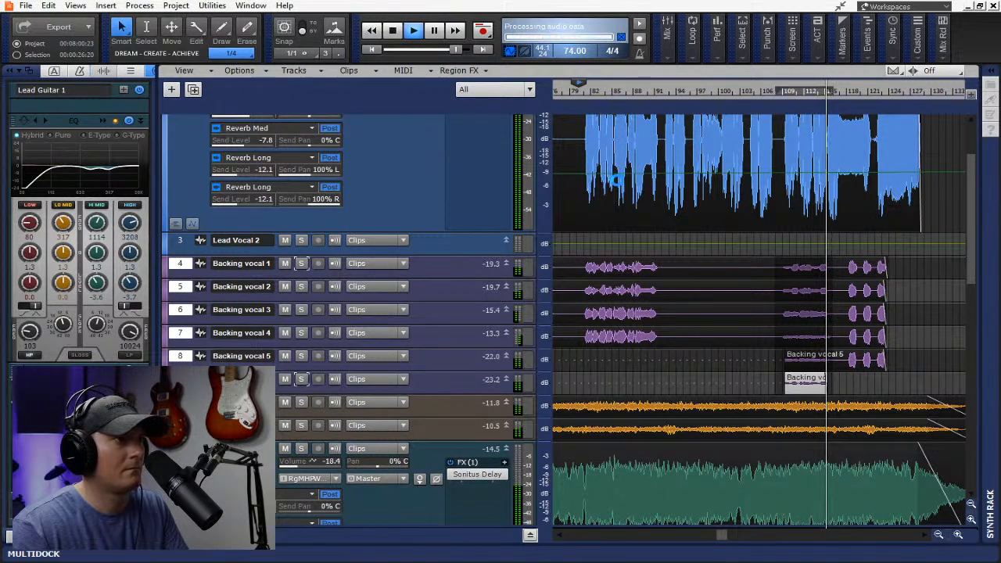
left_click(776, 96)
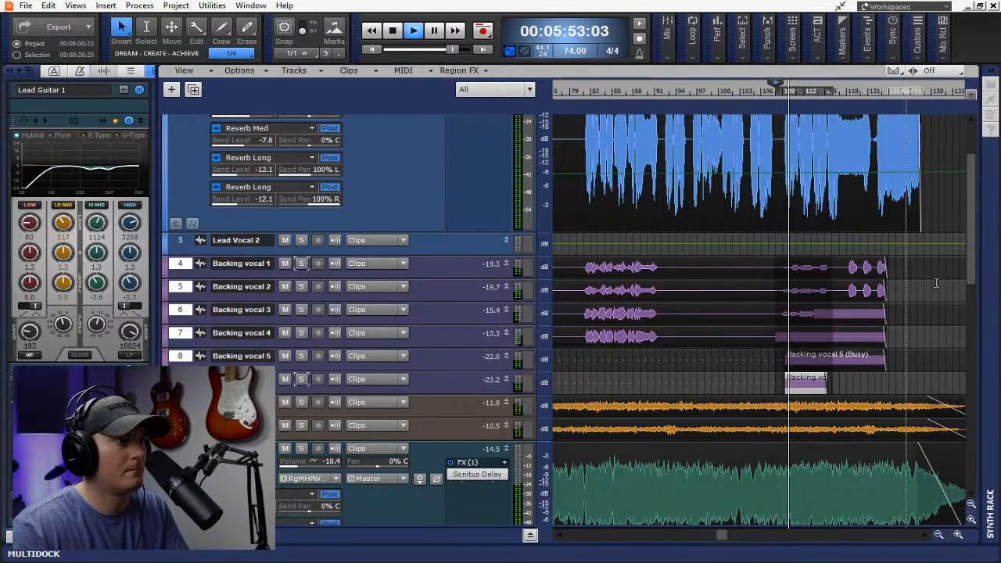
Raise Lead Vocal 2's iZotope DDLY automation to about 3.11 between measures 109 and 122 using added nodes, and hide its lanes
scroll(971, 249, "up", 3)
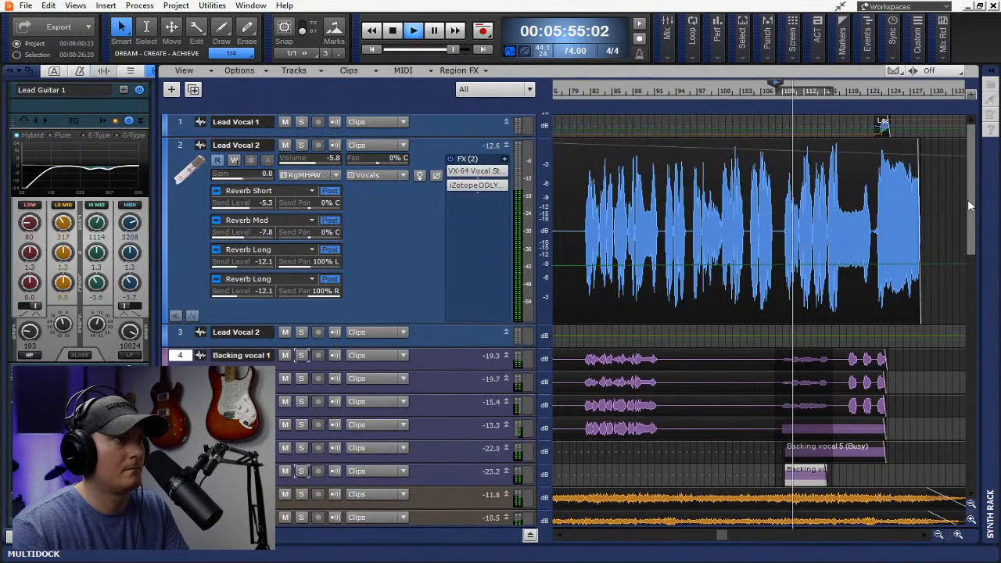
left_click(959, 535)
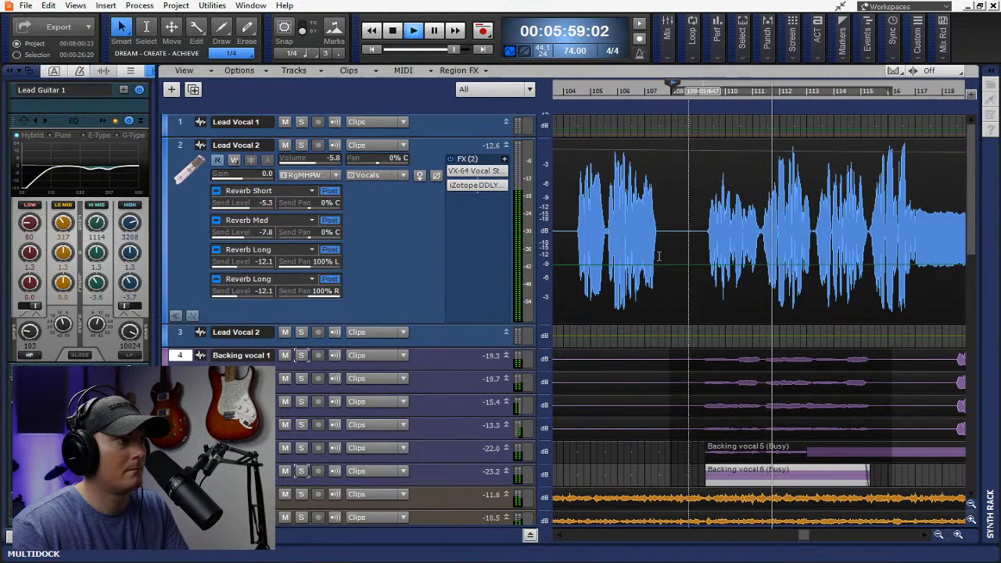
left_click(194, 314)
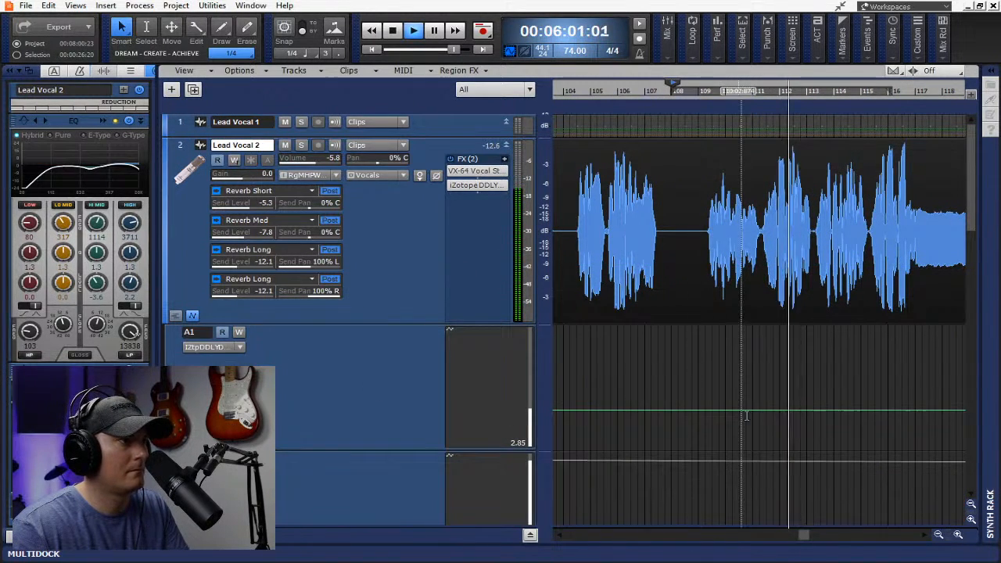
left_click(704, 409)
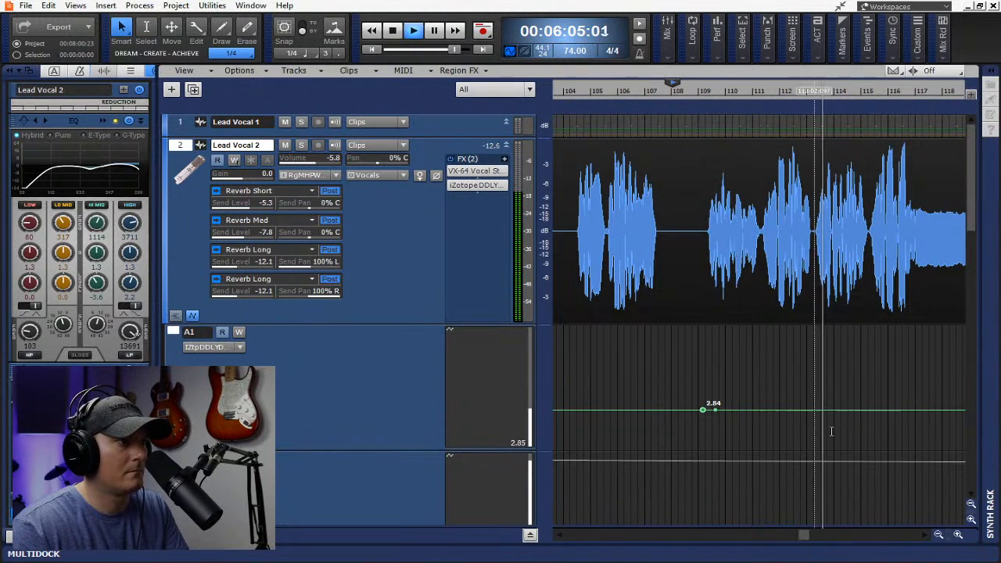
left_click(940, 535)
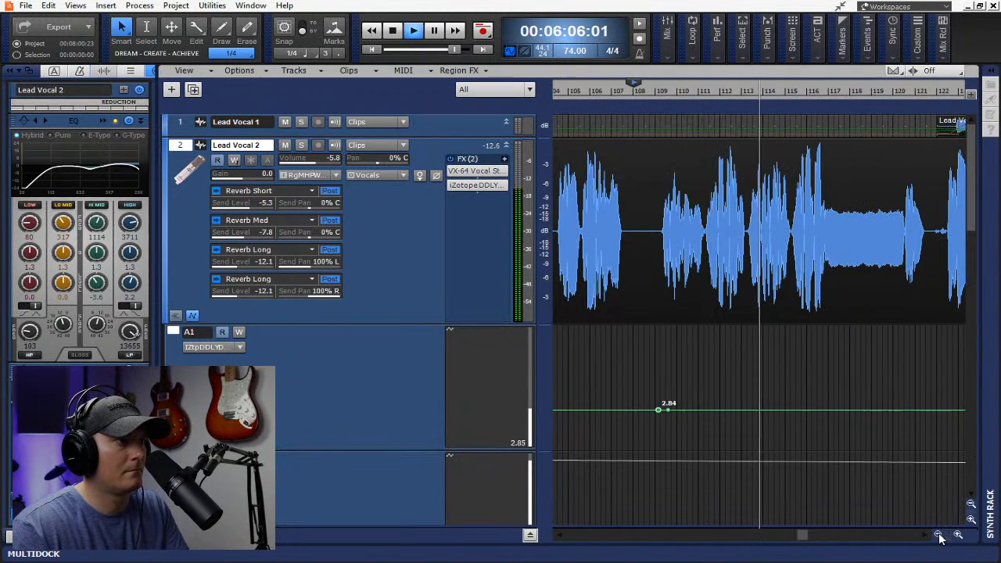
left_click(943, 409)
middle_click(834, 398)
left_click(819, 390)
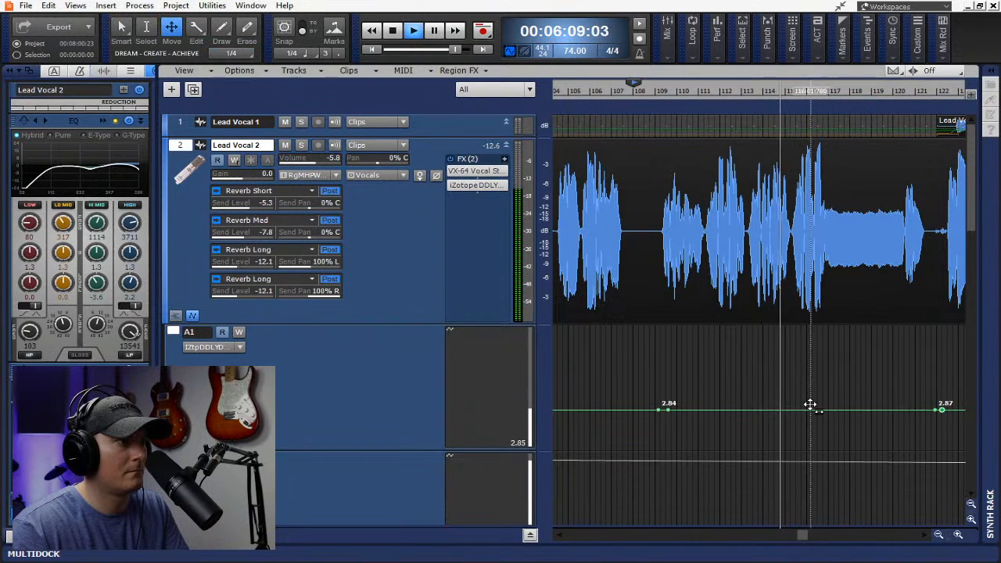
left_click_drag(809, 409, 808, 404)
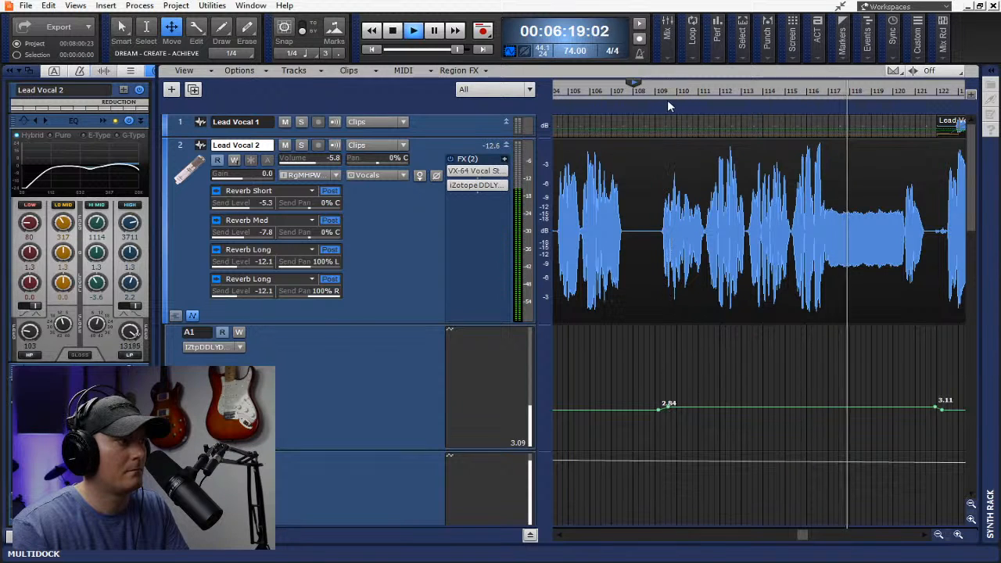
scroll(704, 290, "down", 2)
scroll(704, 290, "up", 2)
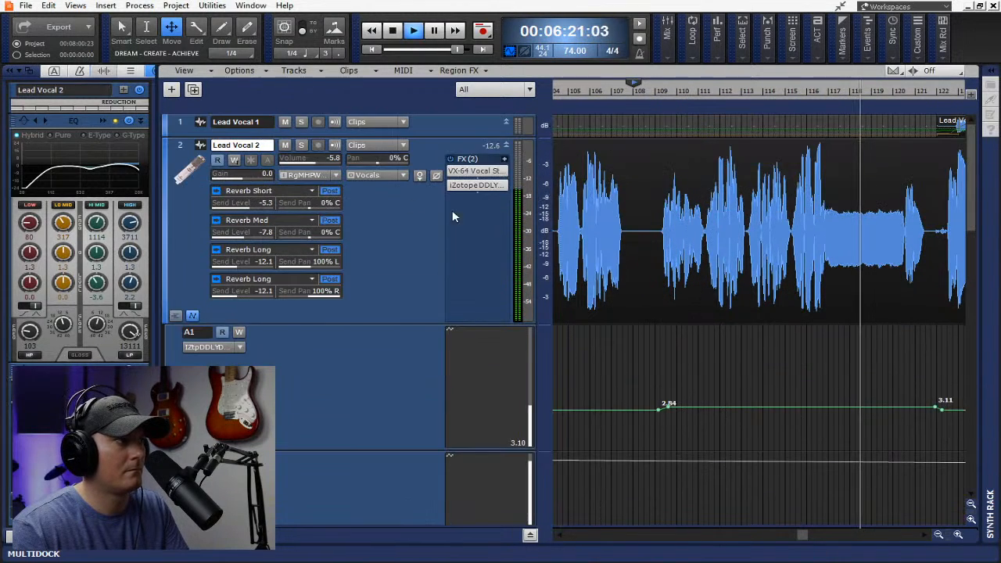
left_click(192, 316)
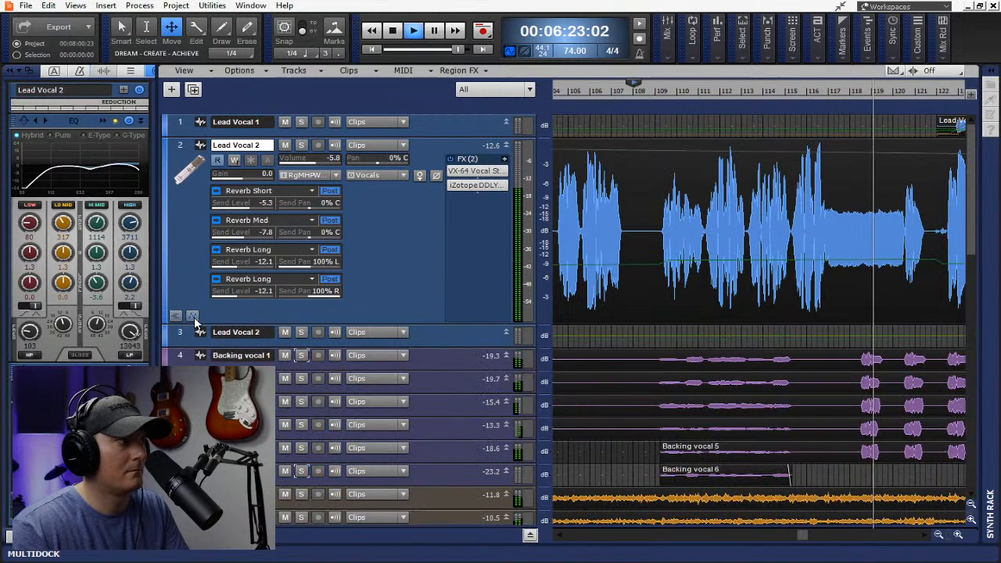
Move Lead Guitar 1's -9.8 dB volume node near measure 126 earlier, to about measure 125
left_click(939, 535)
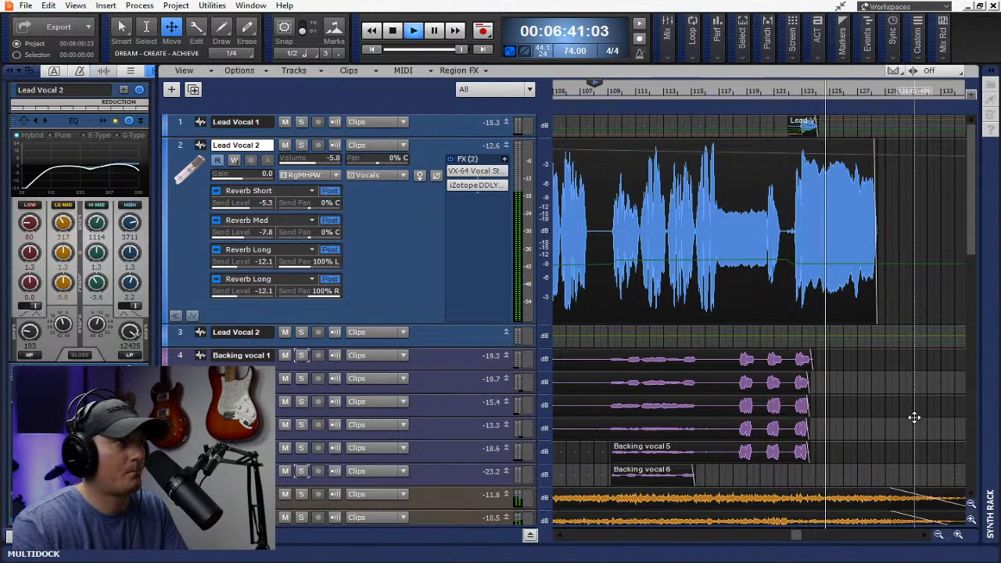
scroll(908, 419, "down", 6)
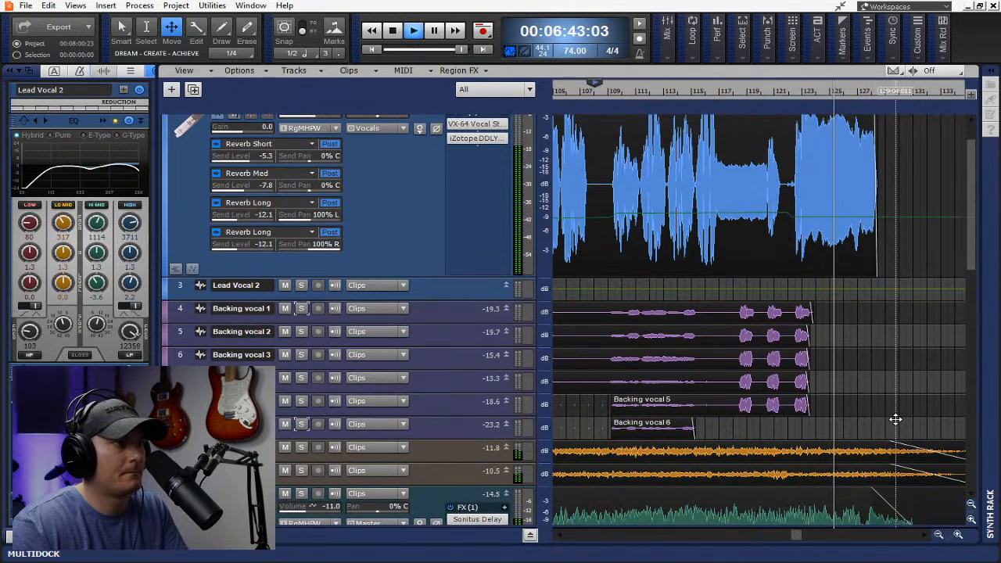
scroll(895, 419, "down", 4)
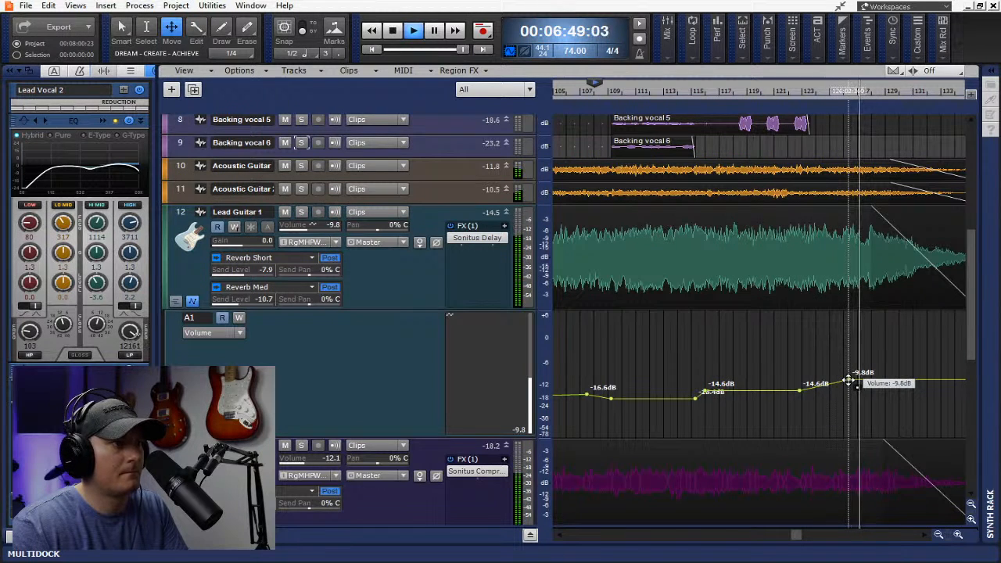
left_click_drag(848, 381, 829, 381)
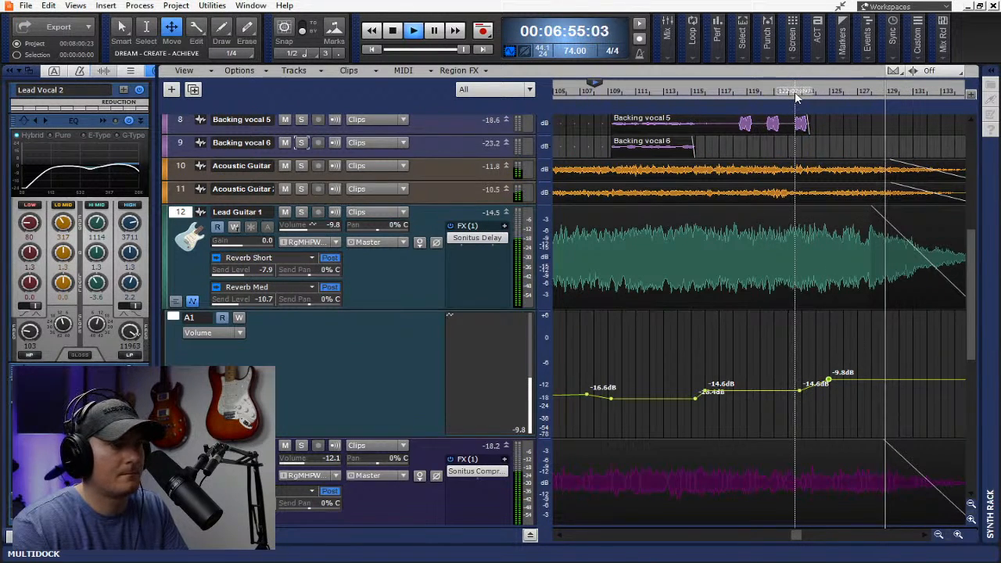
left_click(926, 536)
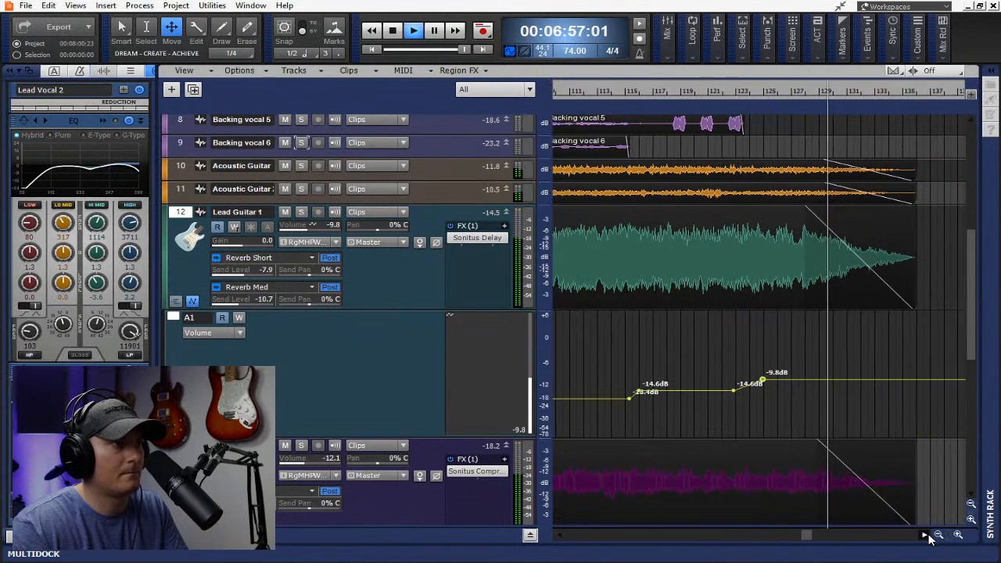
left_click(926, 536)
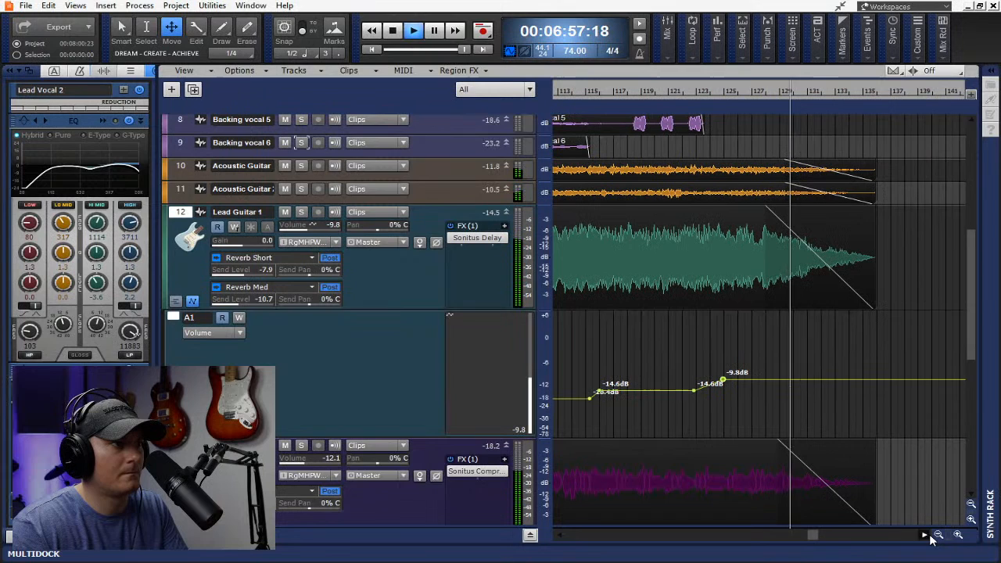
Add a -9.9 dB Lead Guitar 1 volume node at the clip's end near measure 135, delete the node near measure 148, and hide the lane
middle_click(877, 379)
left_click(818, 371)
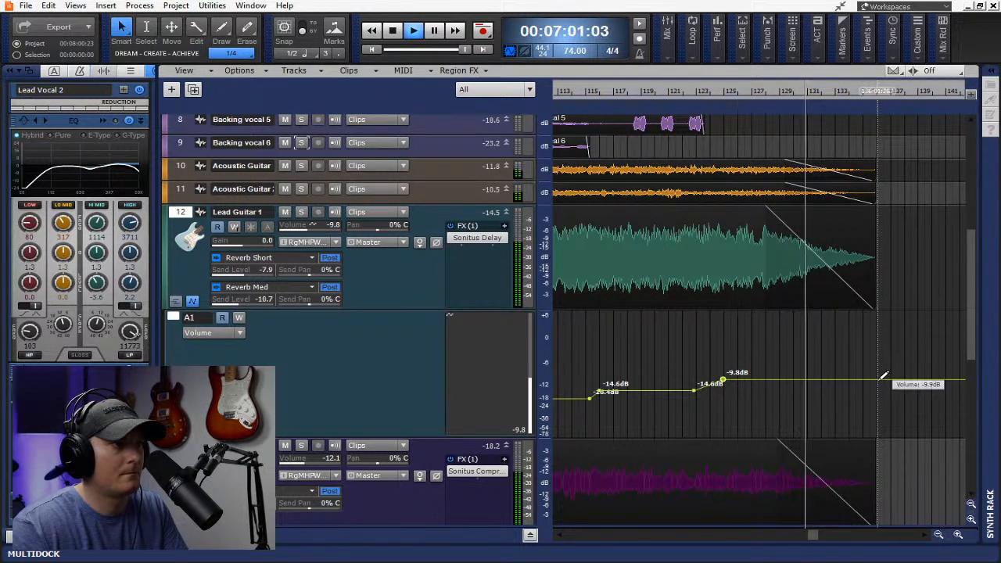
double_click(881, 380)
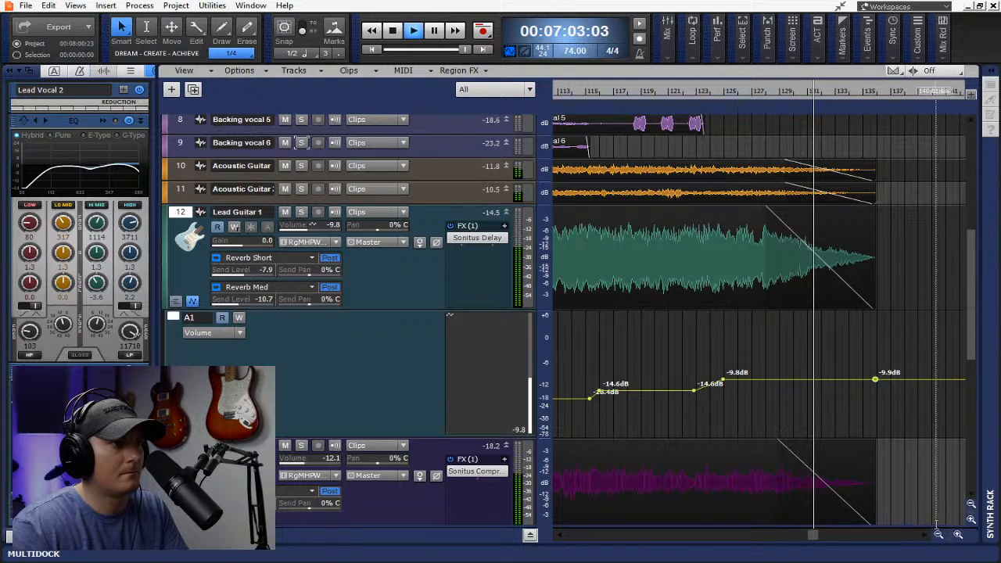
left_click(939, 534)
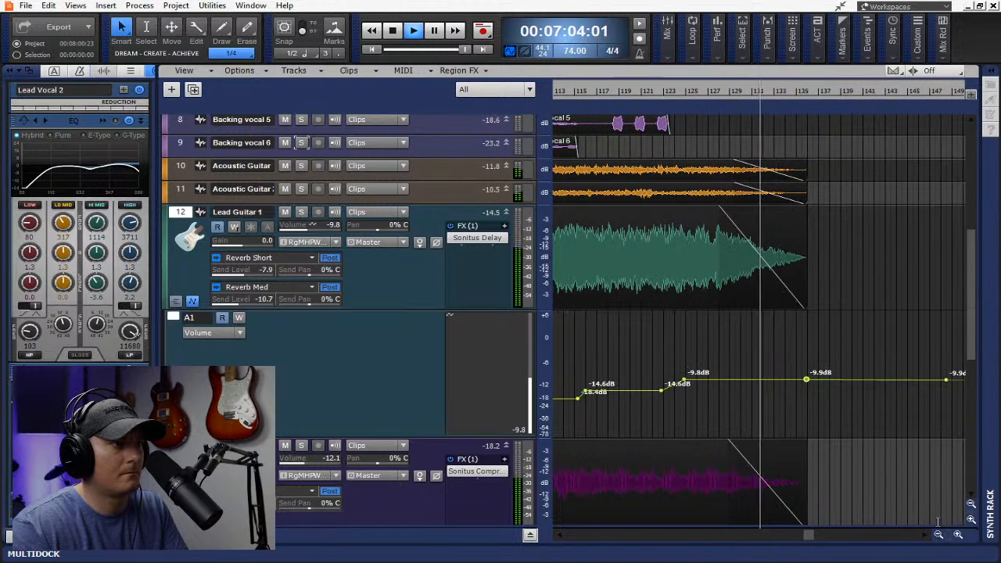
right_click(948, 378)
left_click(906, 400)
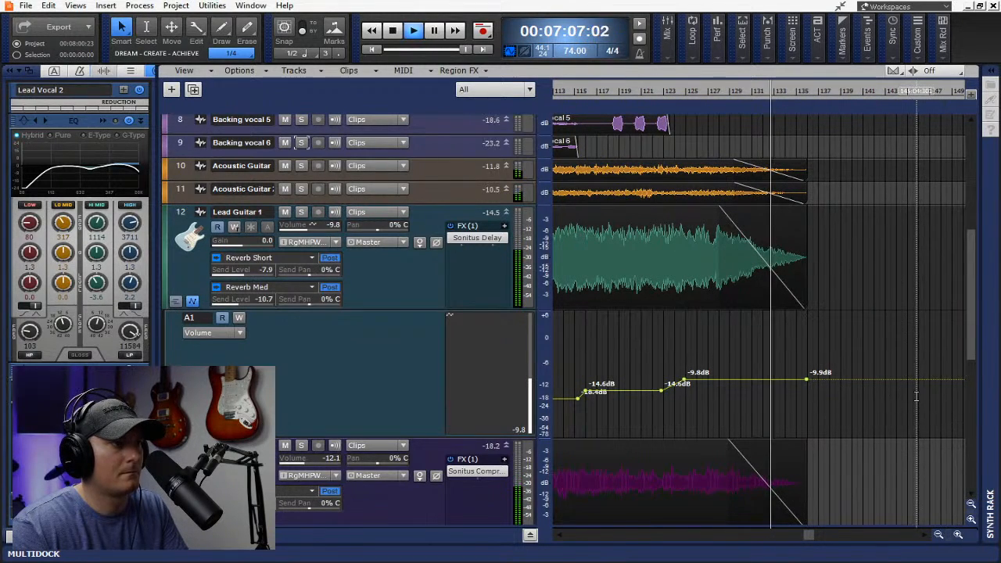
left_click(193, 302)
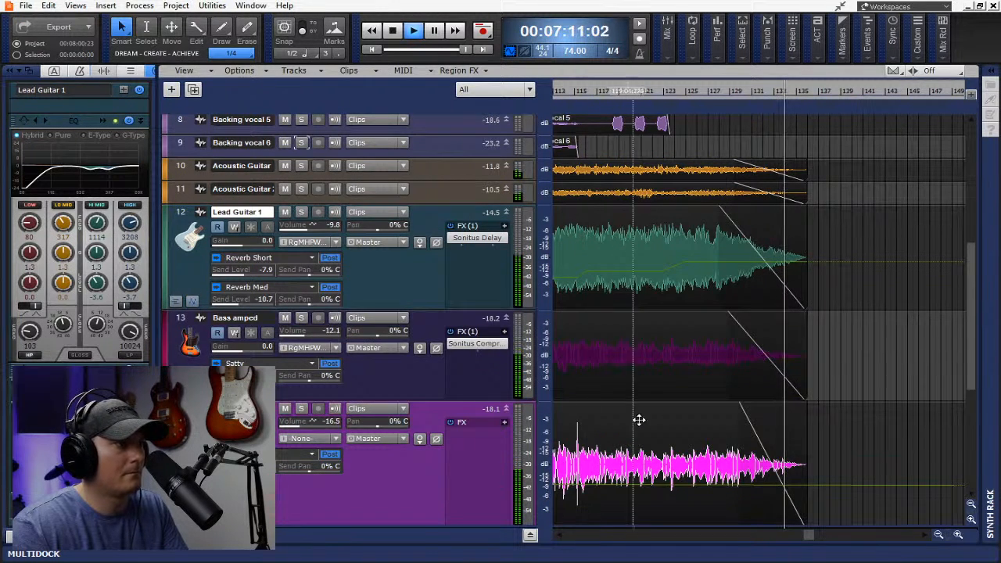
Check Lead Vocal 2's automation lanes past the end of its clip, hide them again, and stop playback
scroll(783, 375, "up", 8)
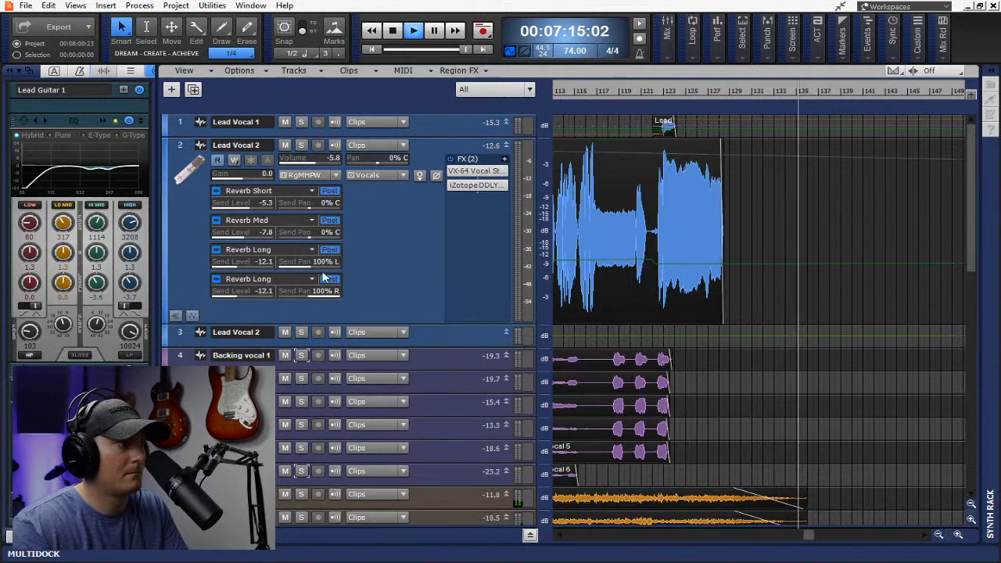
left_click(192, 315)
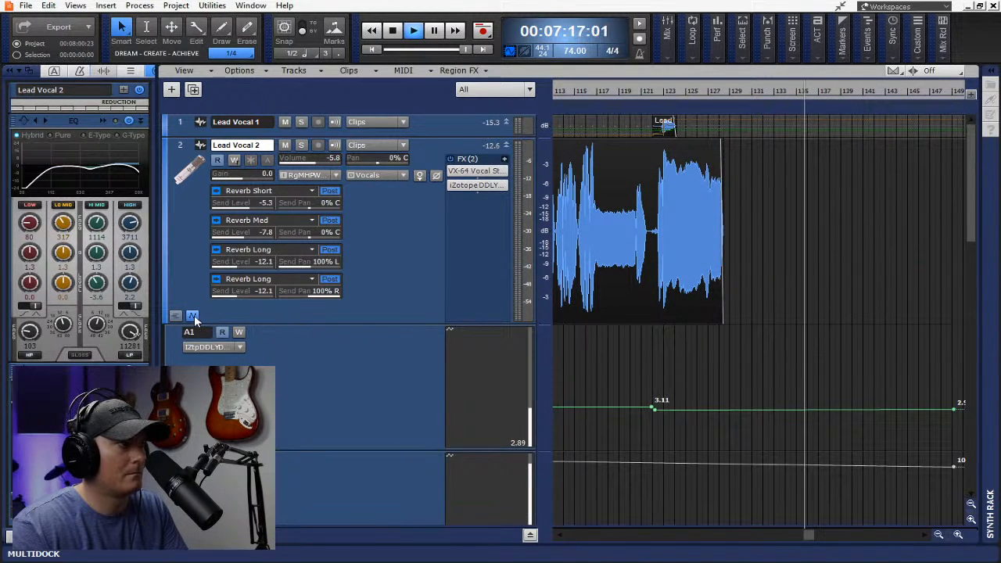
left_click(194, 316)
key("space")
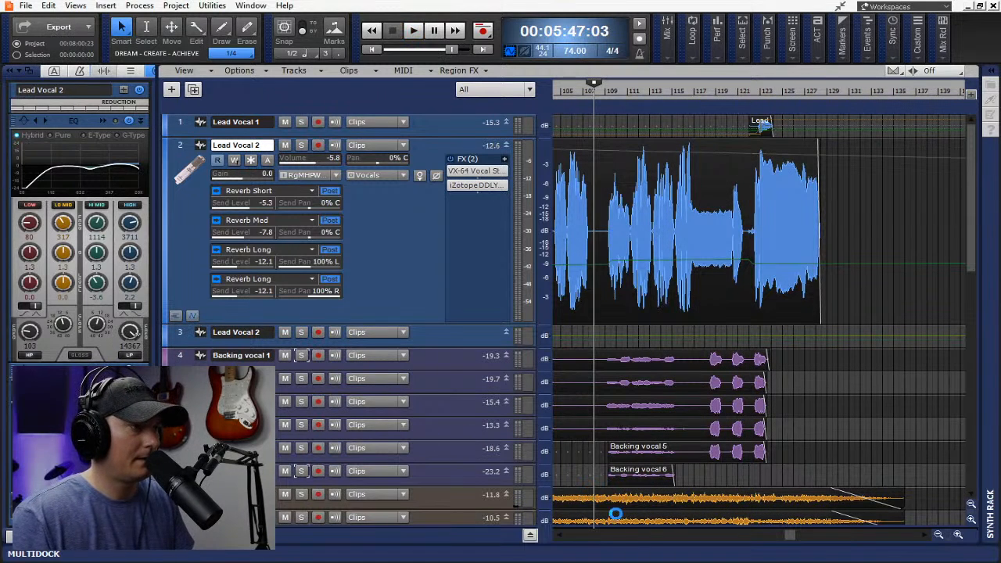
Select the empty time range after the song's end, from about measure 137 to 150, across the tracks
left_click(939, 535)
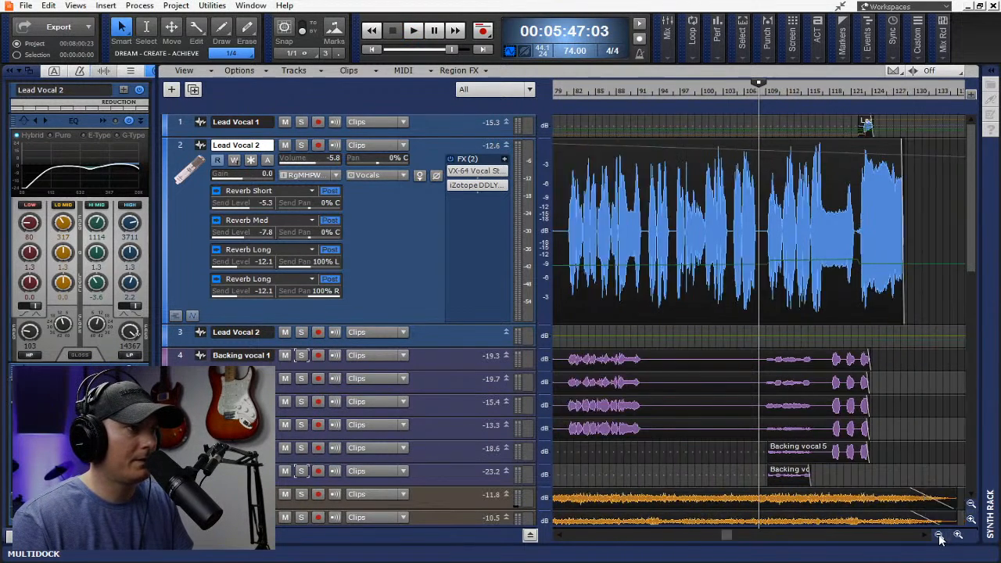
left_click(939, 536)
left_click(925, 537)
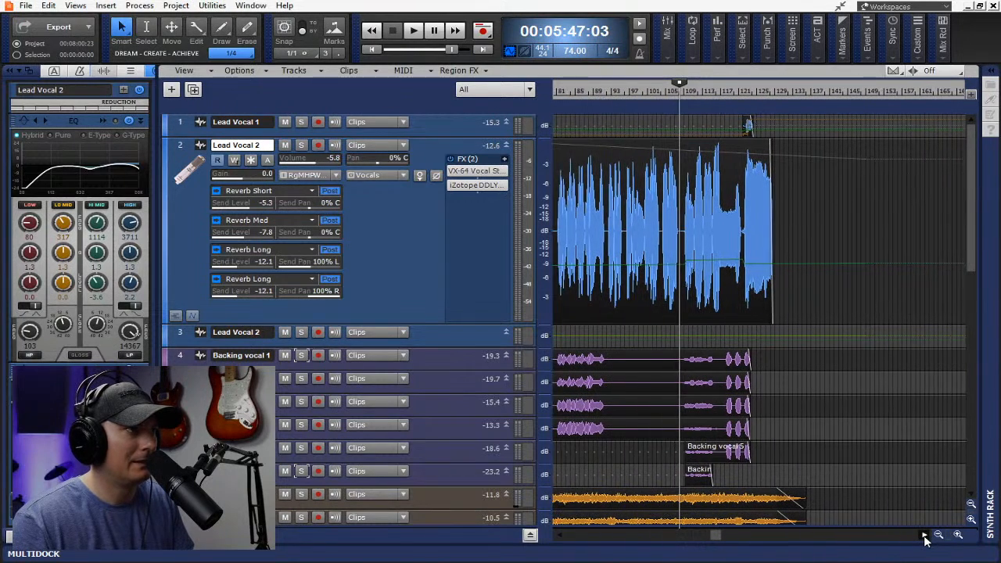
left_click(924, 537)
scroll(814, 202, "down", 10)
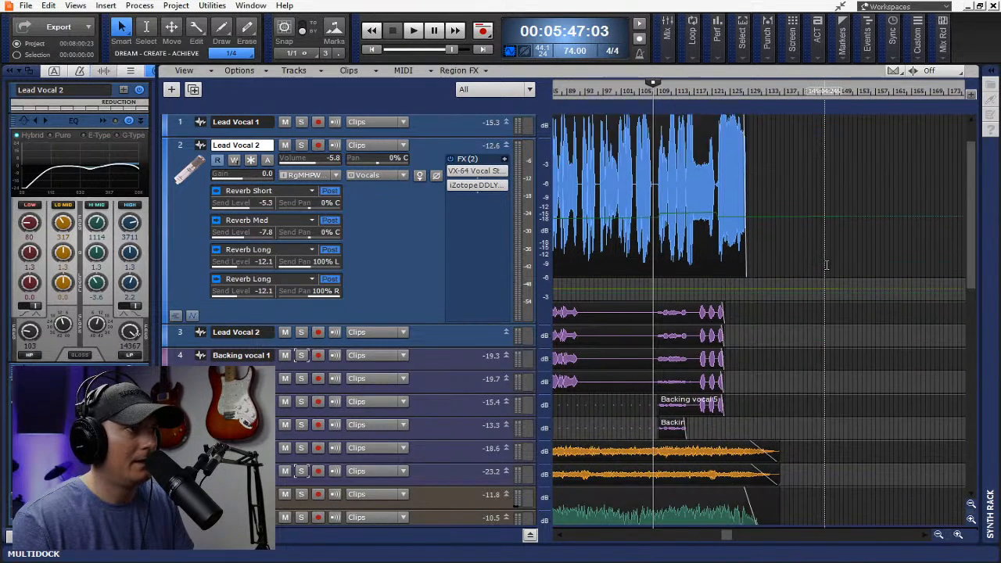
scroll(830, 270, "down", 3)
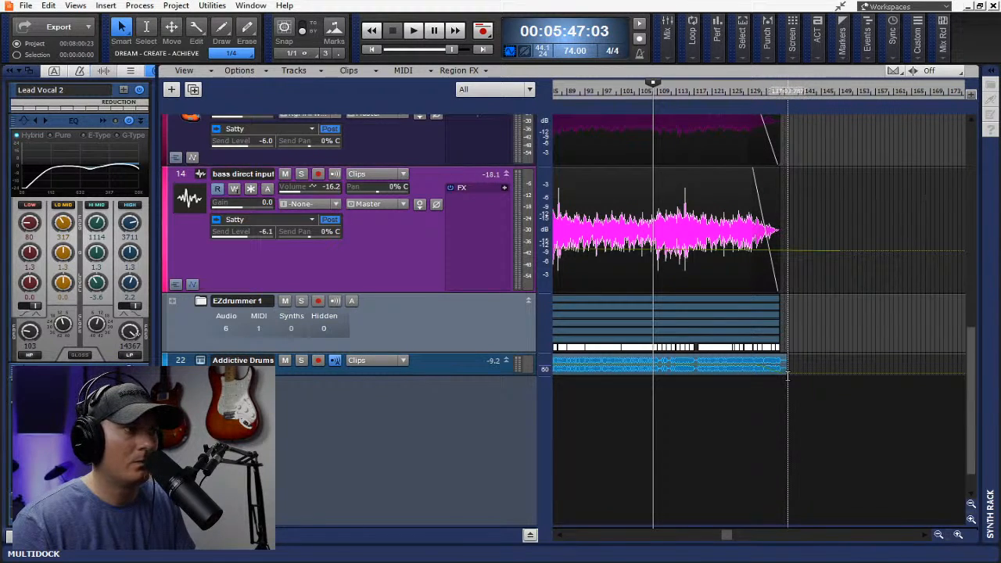
left_click_drag(788, 348, 846, 378)
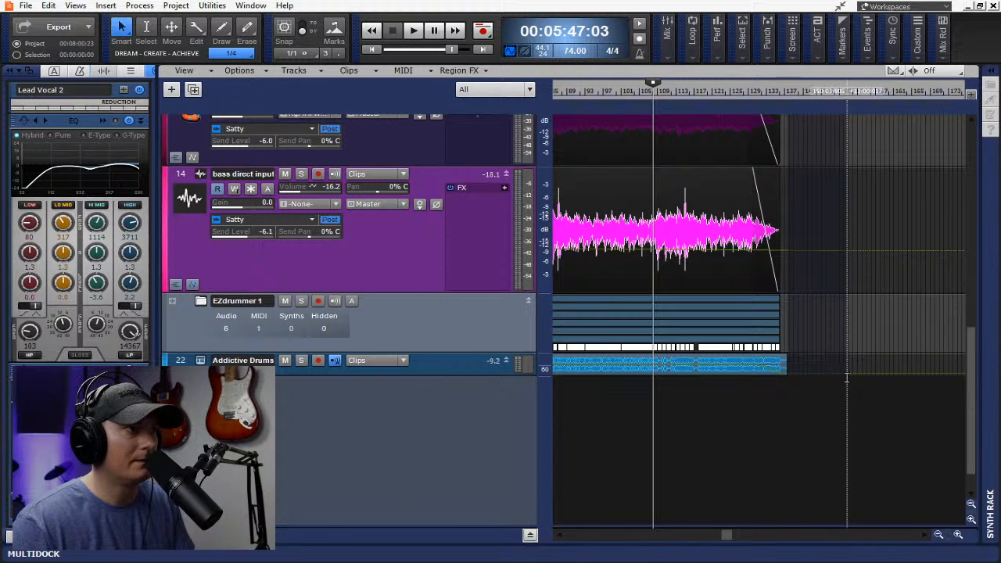
Examine the clip endings on all tracks and the empty timeline past bar 217 for leftover material
left_click(846, 377)
scroll(841, 345, "up", 10)
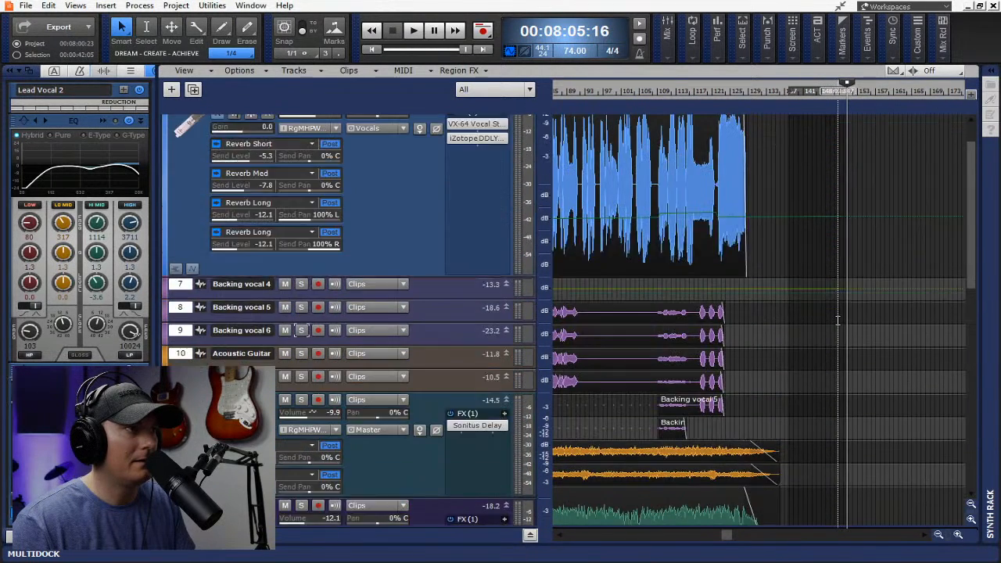
scroll(838, 321, "down", 15)
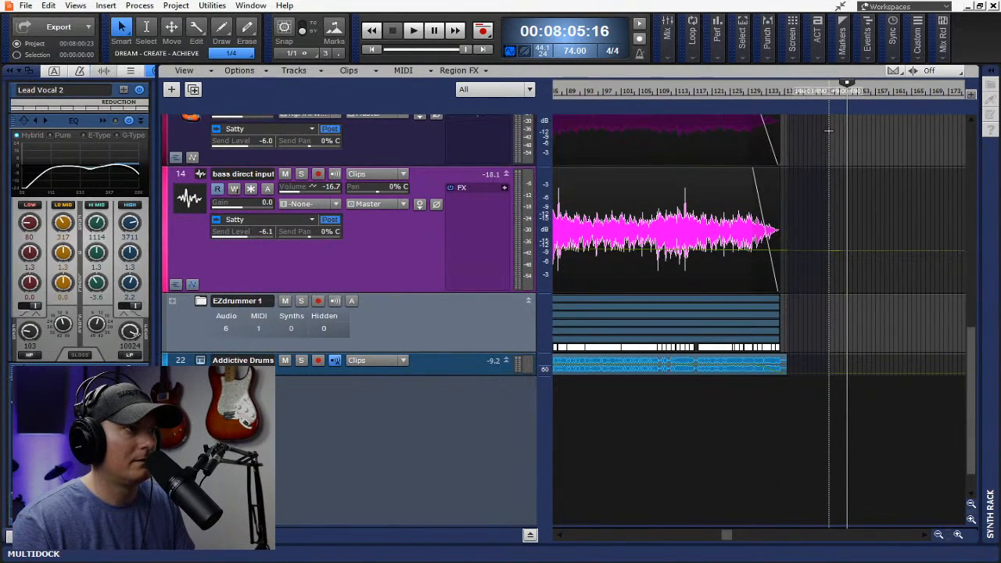
right_click(829, 133)
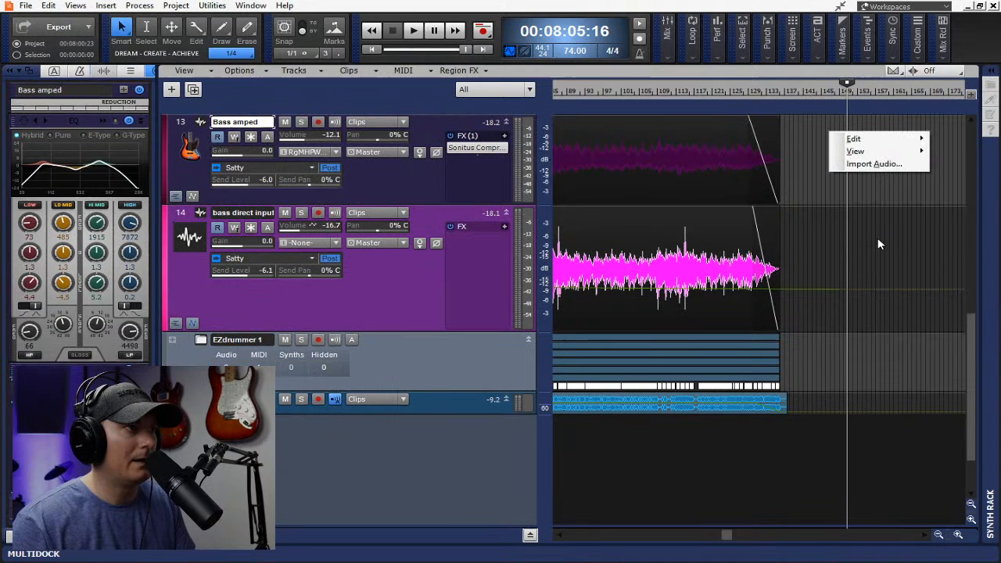
left_click(793, 404)
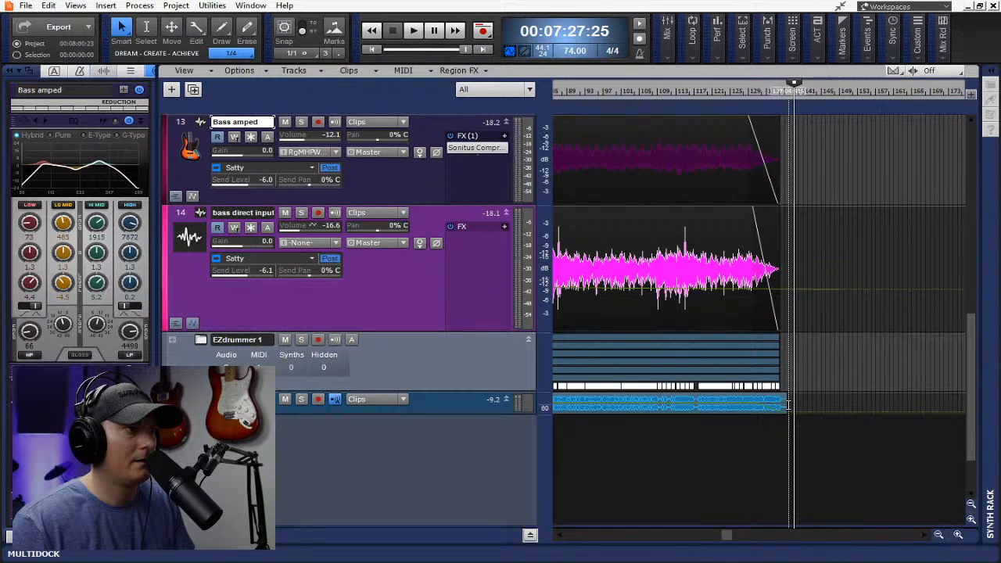
scroll(851, 125, "up", 4)
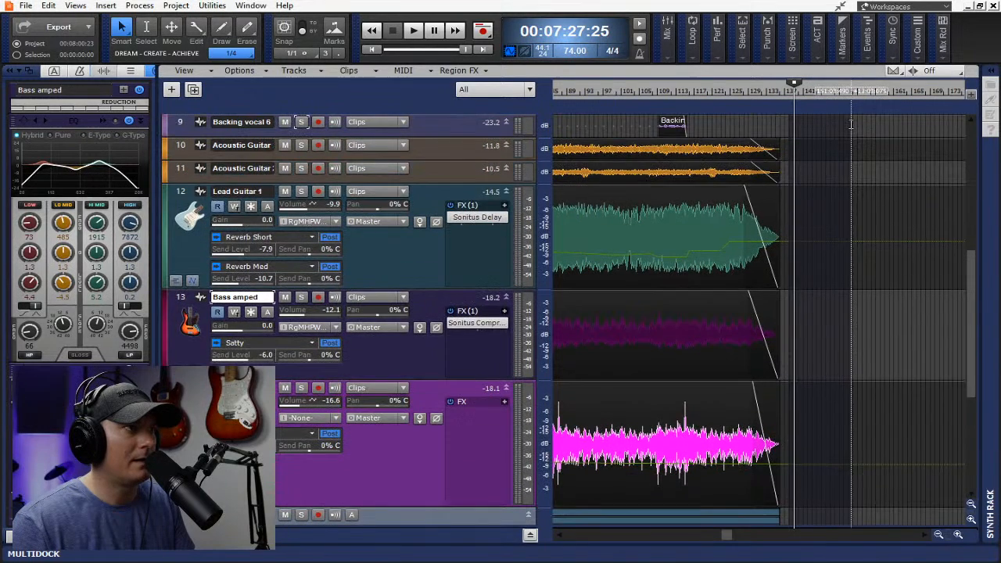
scroll(851, 125, "up", 8)
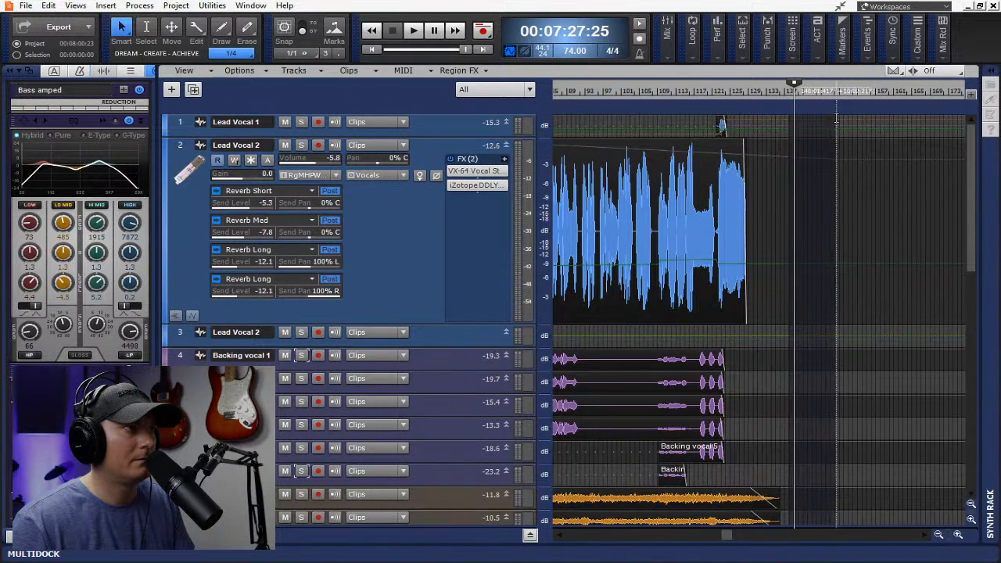
scroll(836, 118, "right", 10)
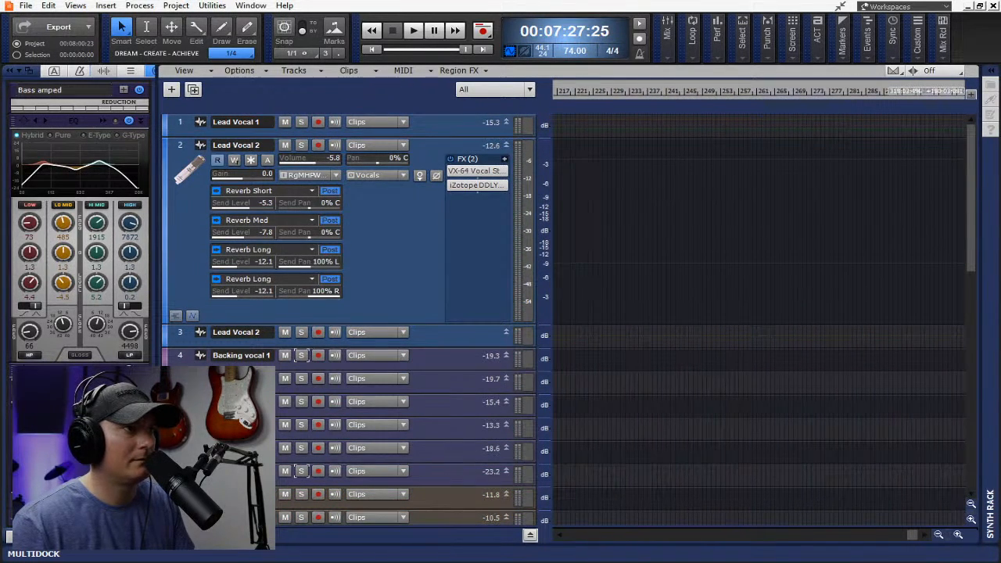
left_click(962, 336)
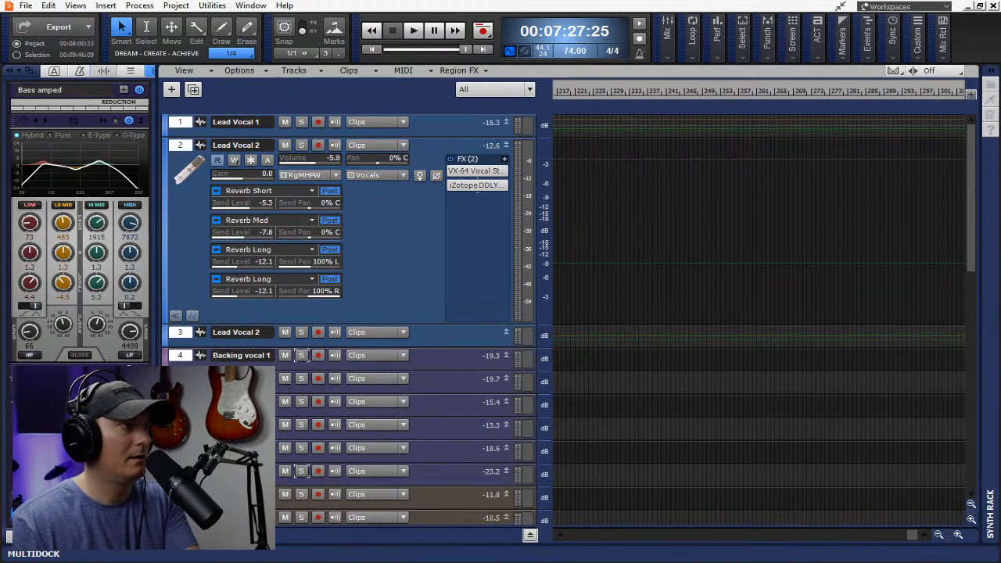
left_click(939, 535)
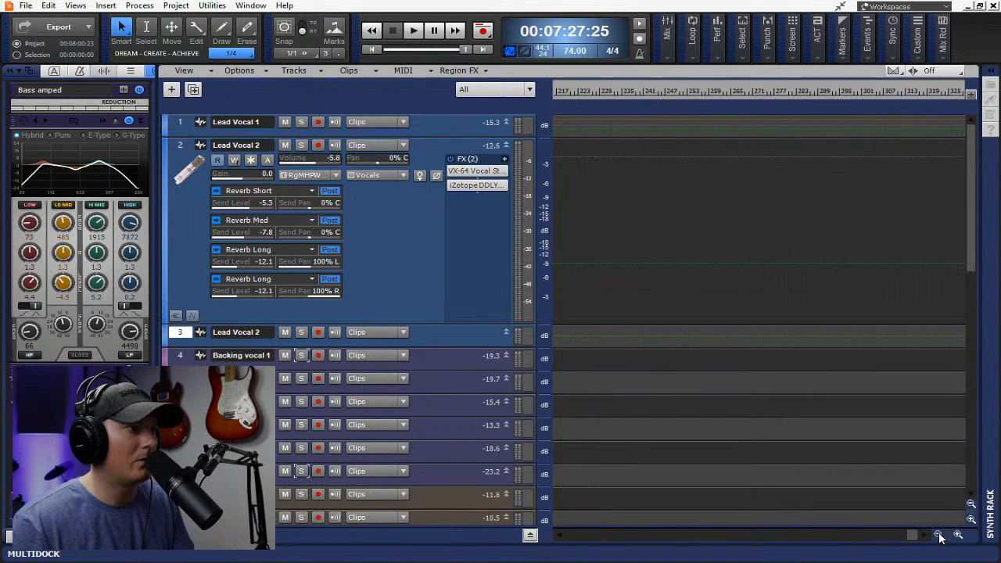
left_click_drag(911, 539, 715, 536)
scroll(772, 404, "down", 3)
scroll(771, 404, "down", 10)
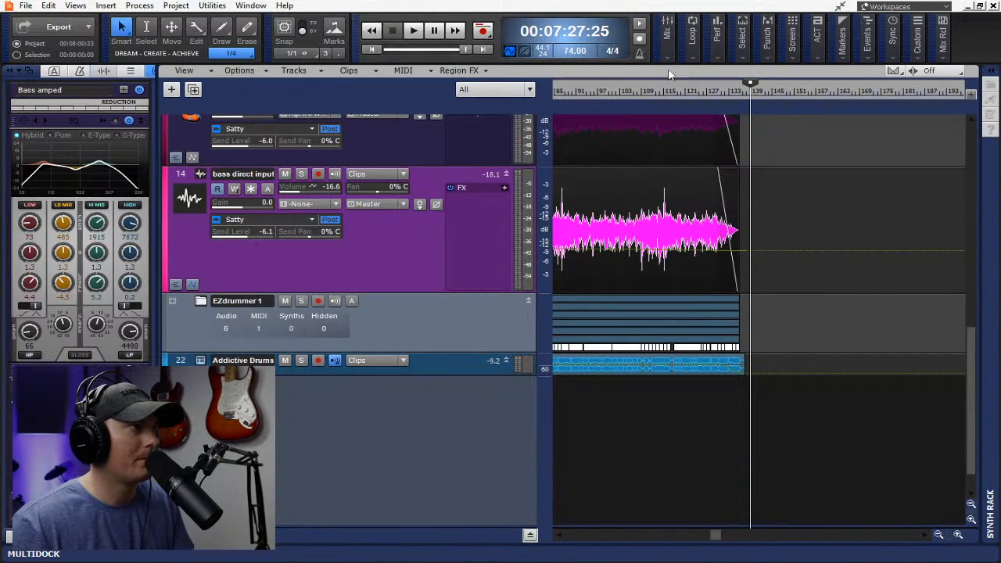
Return the playhead to the project start and examine the empty opening measure across all tracks at closer zoom
left_click(724, 92)
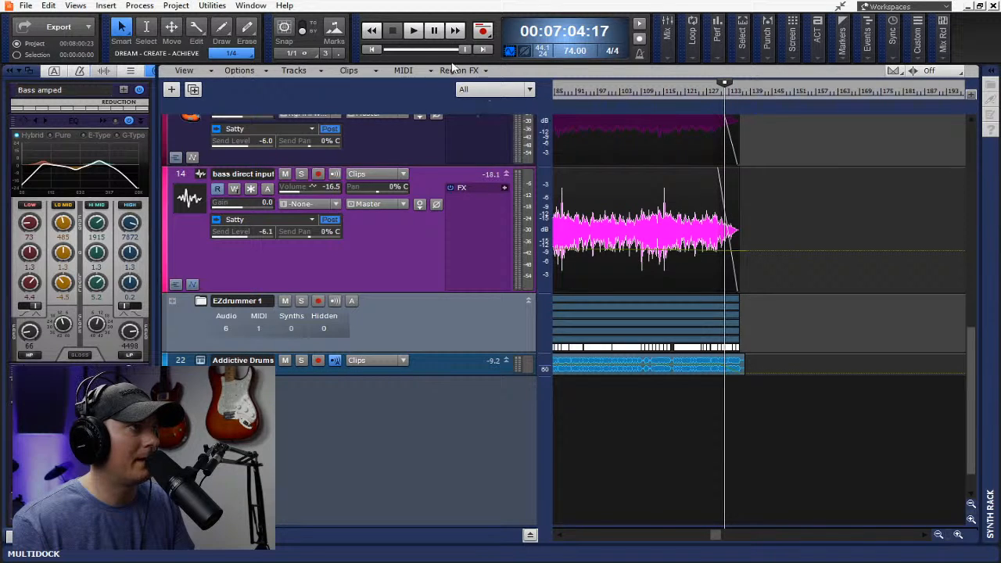
left_click(373, 49)
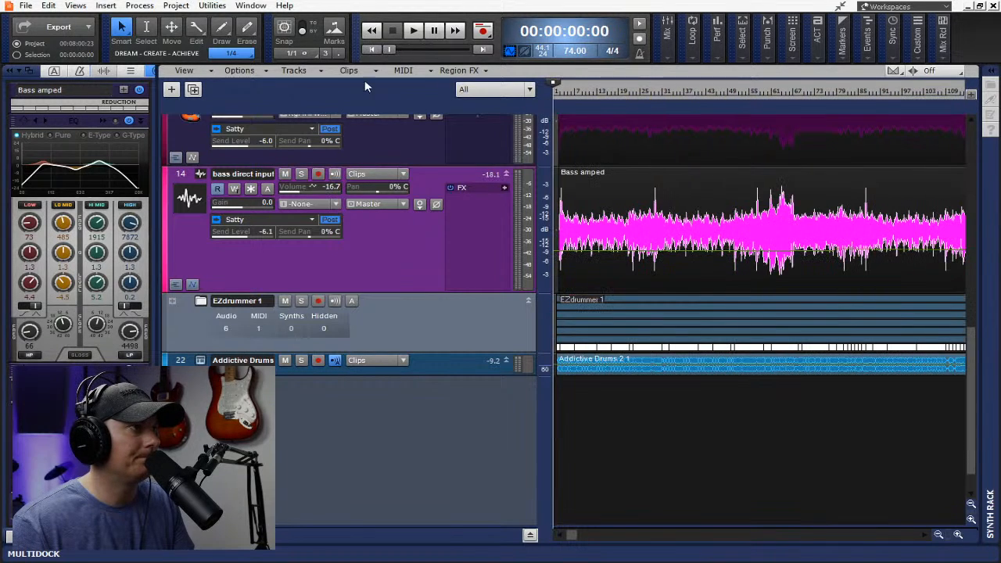
left_click(961, 536)
left_click(961, 535)
left_click(961, 536)
left_click(961, 536)
left_click(961, 536)
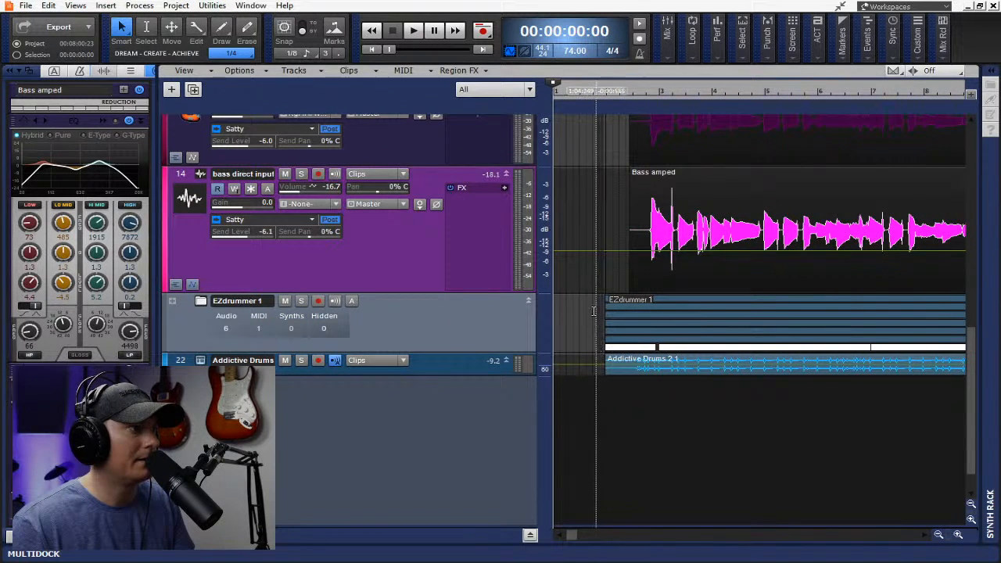
left_click_drag(561, 288, 604, 287)
scroll(607, 288, "up", 3)
scroll(607, 288, "up", 10)
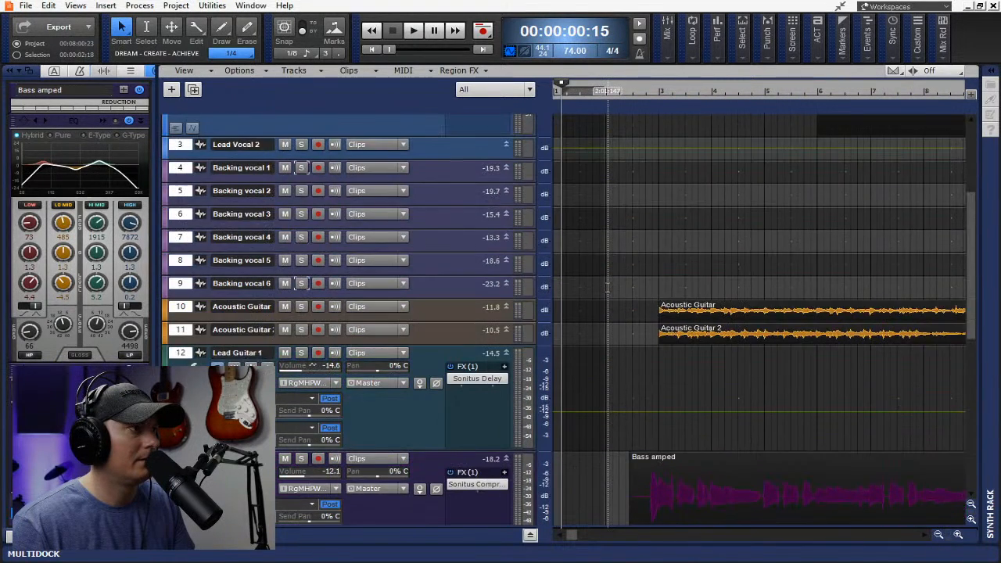
scroll(607, 288, "down", 5)
scroll(608, 288, "up", 5)
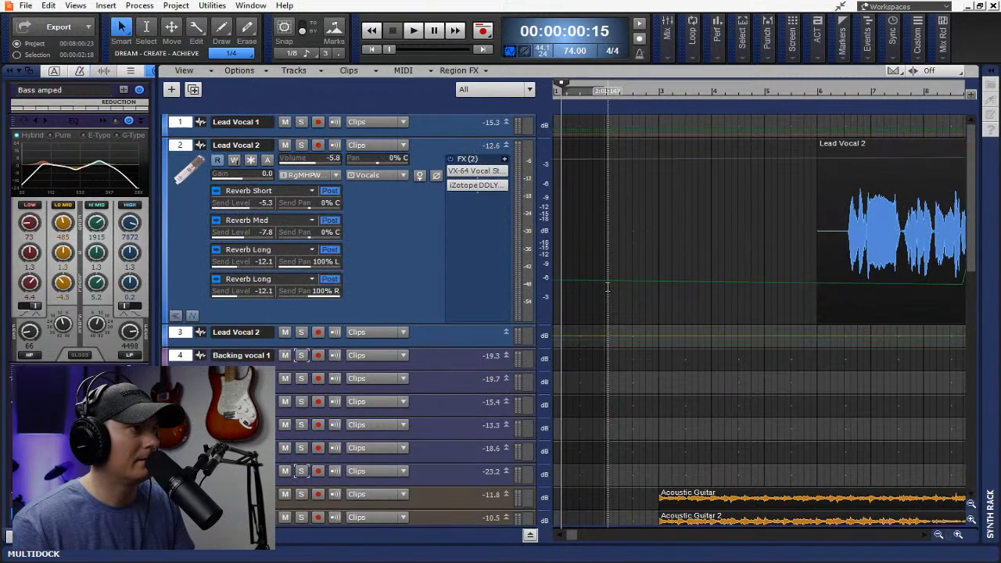
Try to select all clips and move them back to the project start
key("ctrl+a")
scroll(657, 267, "down", 6)
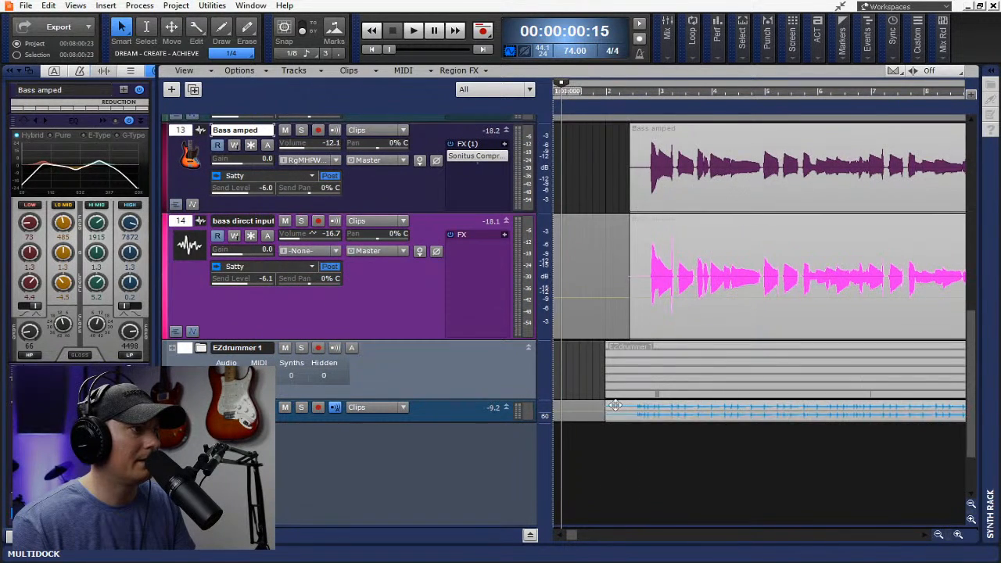
left_click(576, 405)
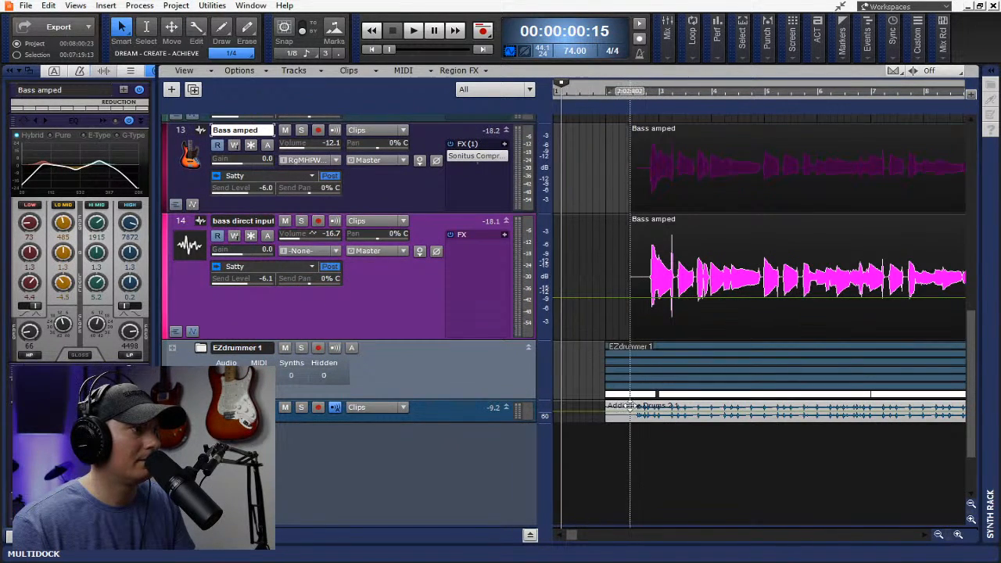
key("ctrl+a")
left_click_drag(632, 407, 584, 406)
left_click(592, 346)
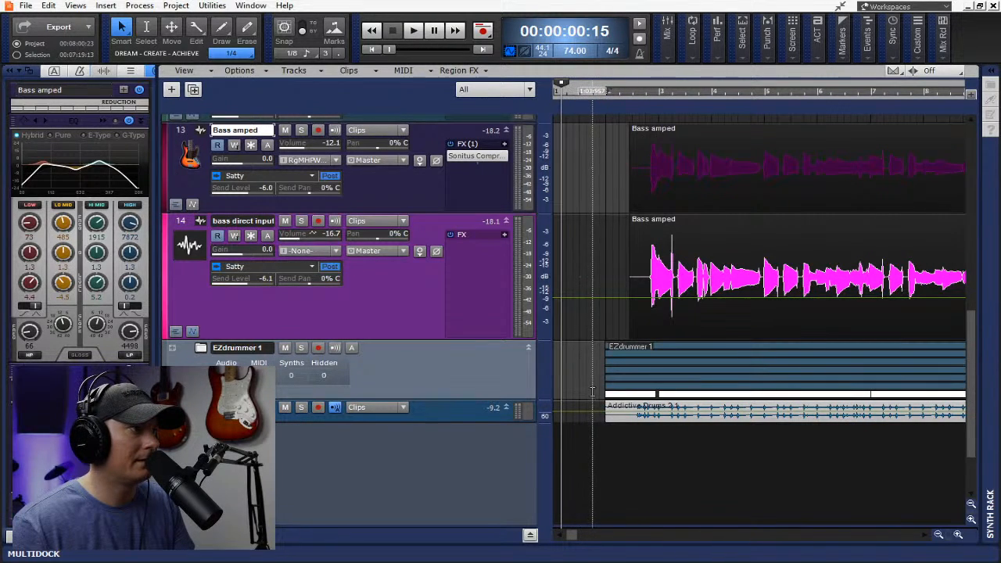
Expand the EZdrummer 1 track folder and review the start of the clips on every track
scroll(592, 393, "up", 1)
scroll(592, 391, "up", 3)
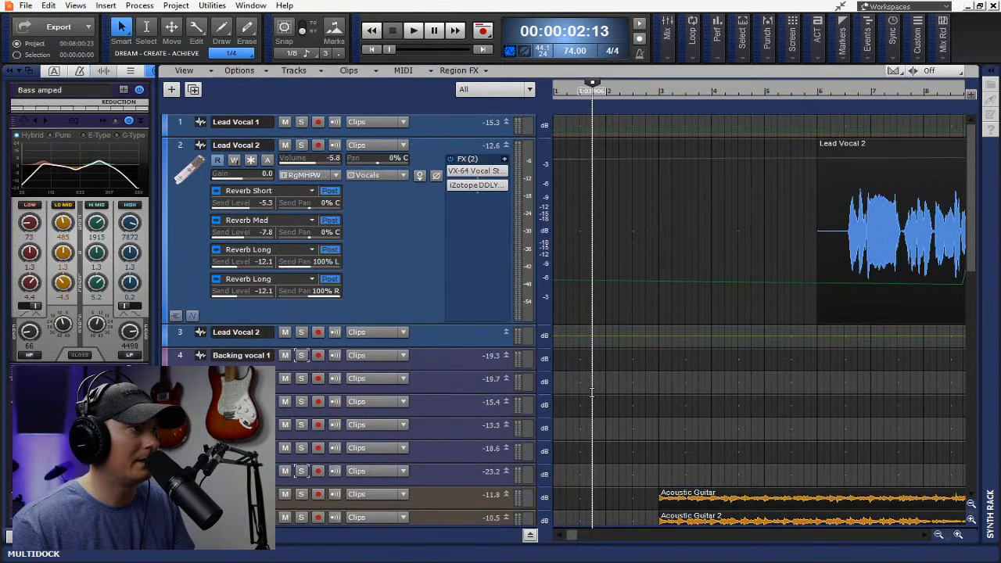
scroll(592, 391, "down", 8)
scroll(593, 392, "up", 8)
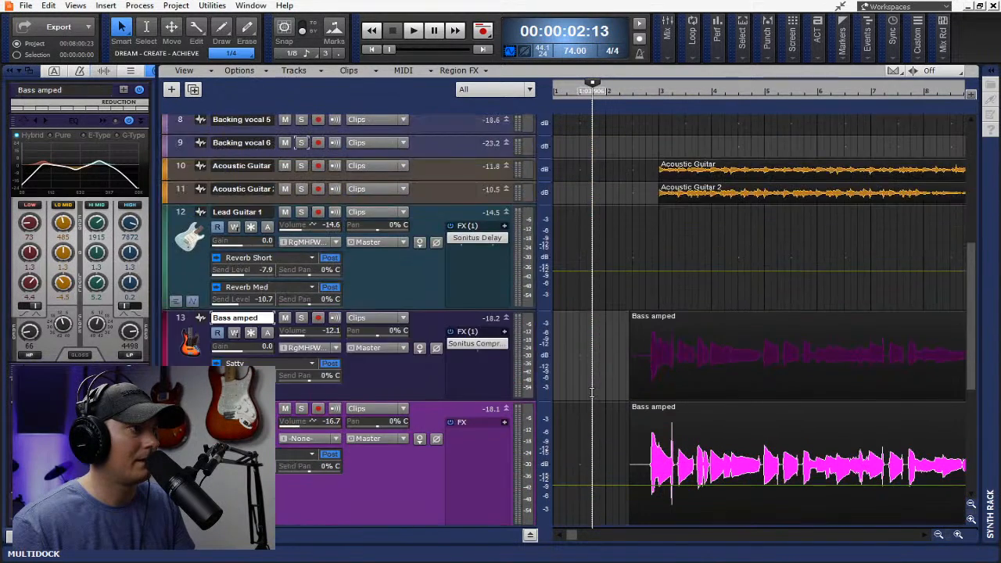
scroll(592, 391, "down", 3)
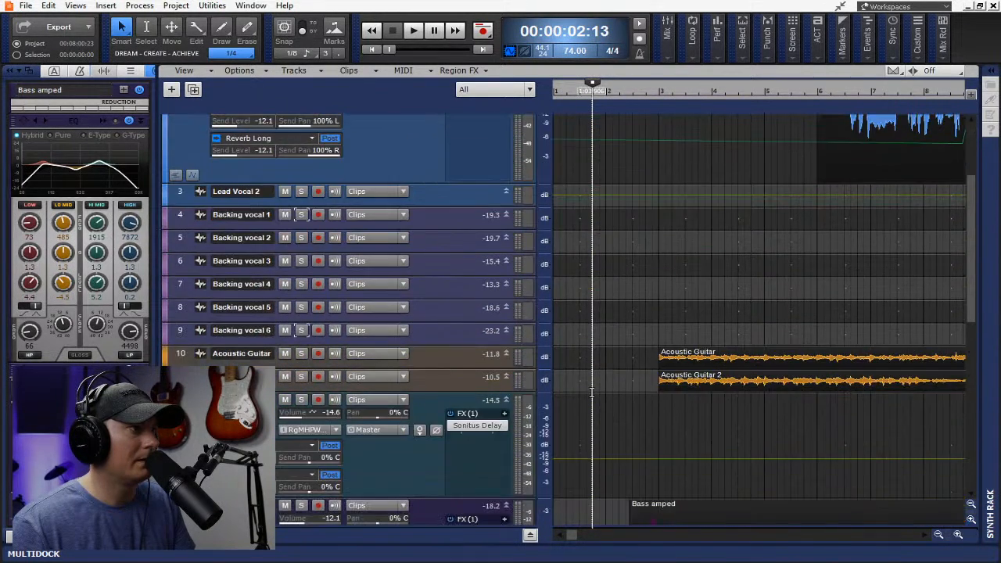
scroll(592, 391, "down", 8)
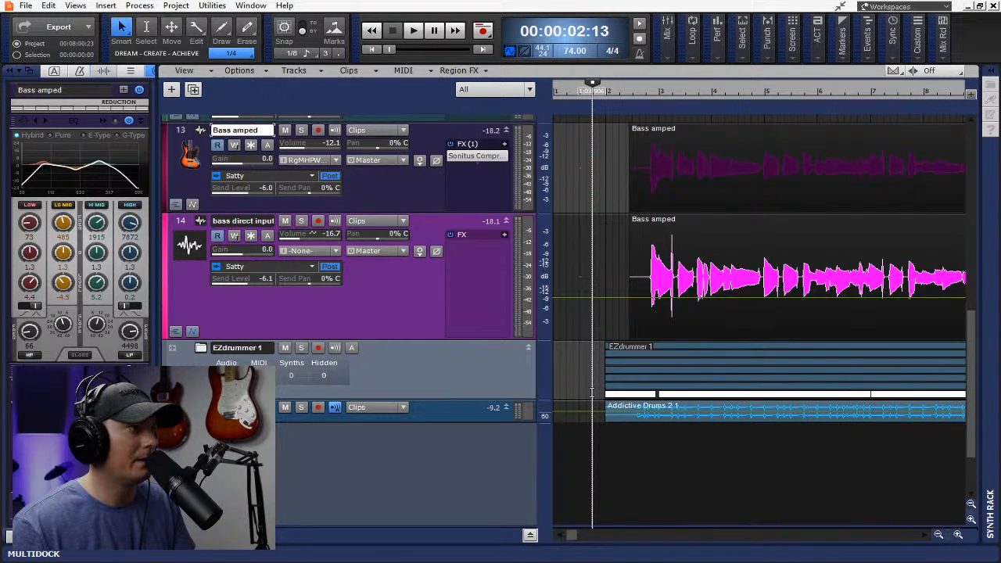
left_click(173, 347)
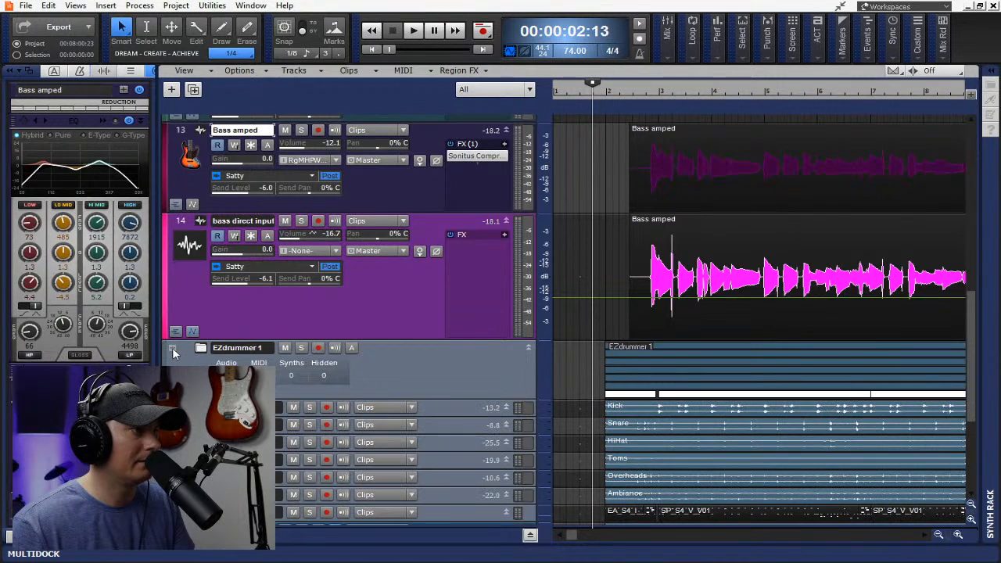
scroll(528, 414, "down", 4)
scroll(527, 414, "up", 4)
scroll(528, 414, "up", 15)
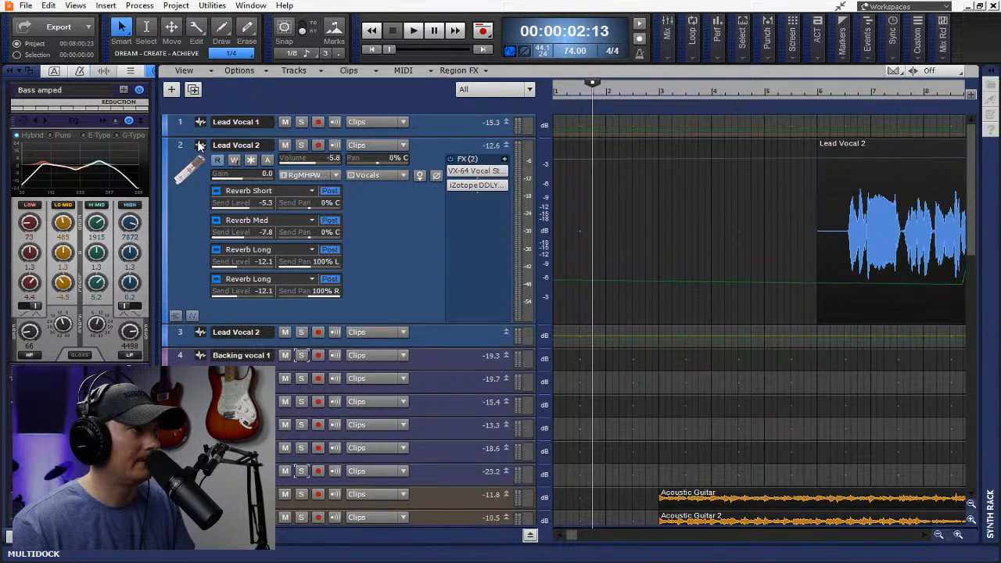
scroll(343, 311, "down", 15)
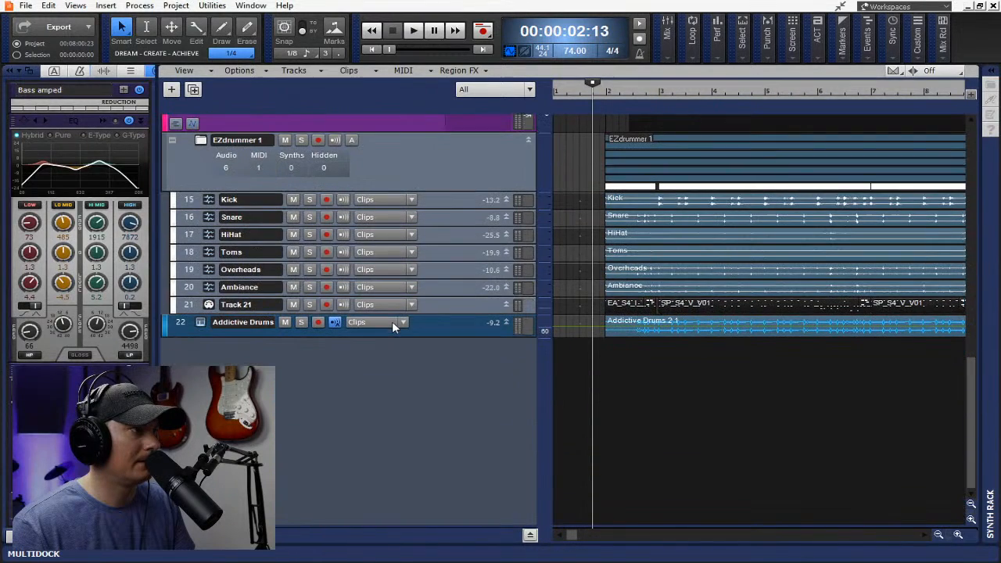
key("ctrl+a")
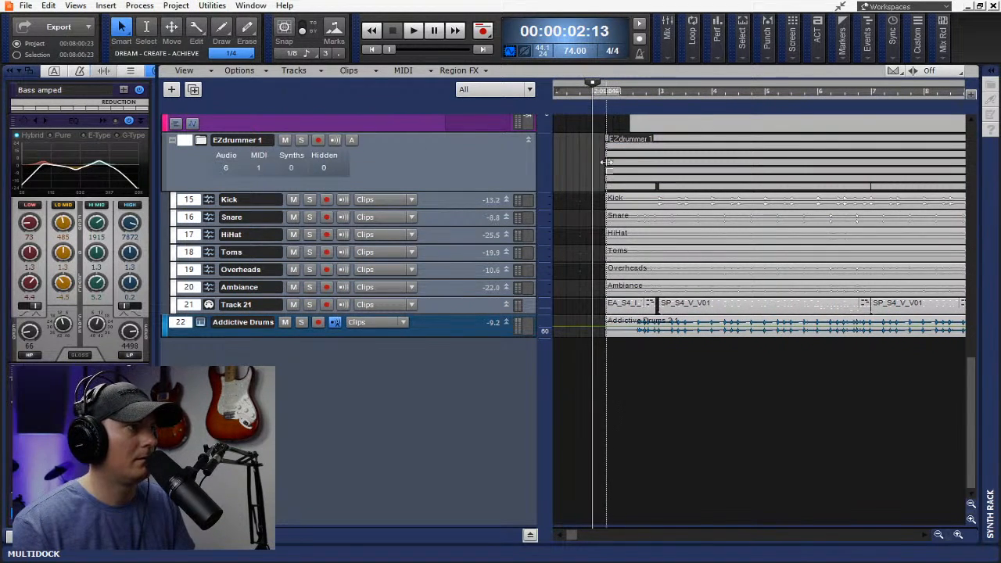
scroll(628, 269, "up", 15)
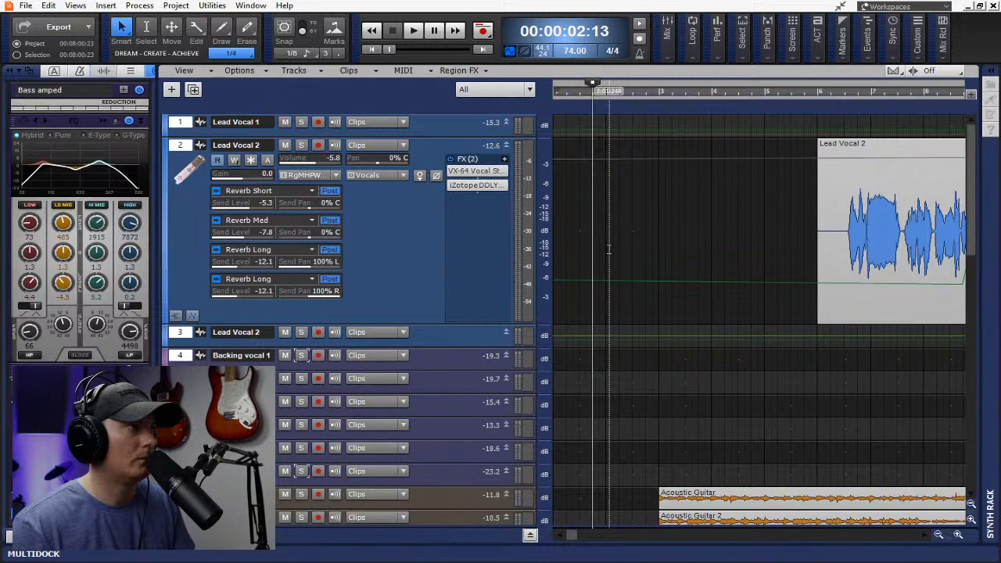
scroll(652, 312, "down", 3)
scroll(650, 359, "down", 10)
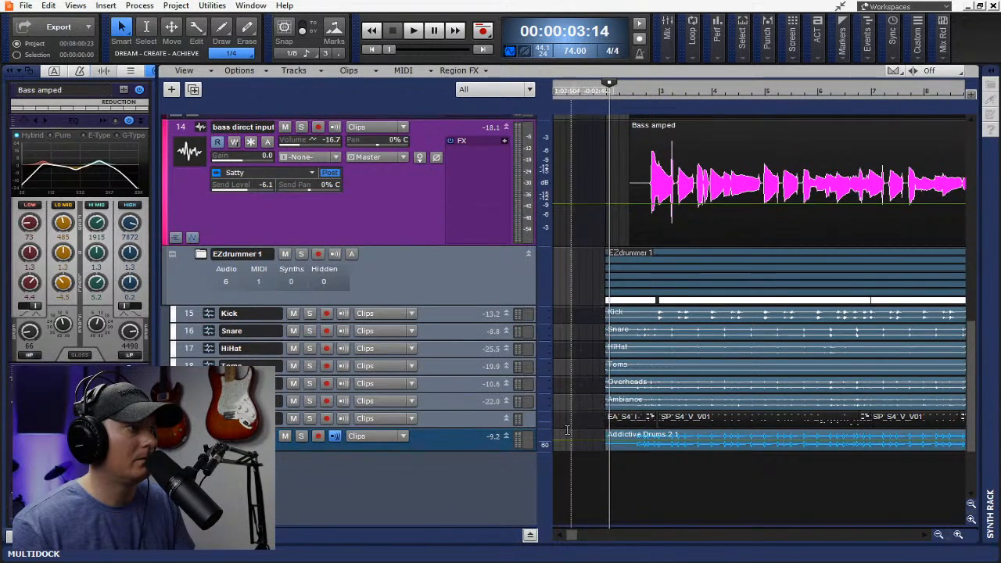
Select the first measure across the tracks and extend the Addictive Drums clip's start back to bar 1
left_click_drag(527, 446, 526, 445)
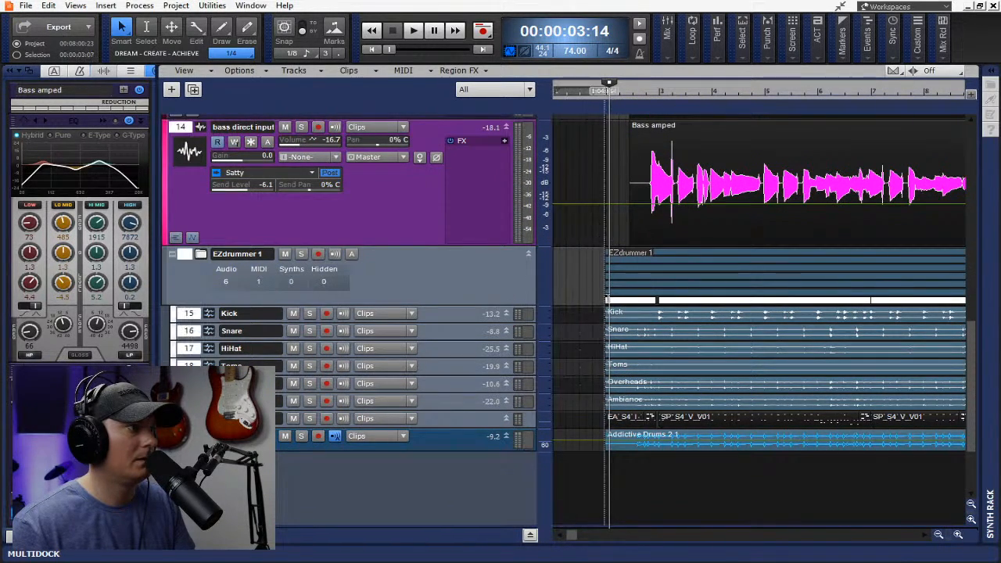
left_click_drag(607, 447, 555, 446)
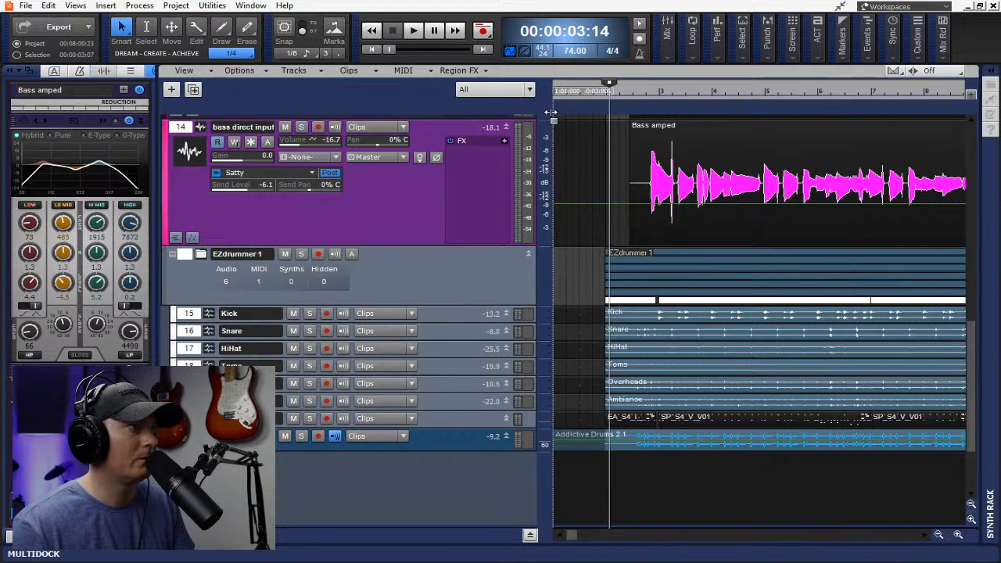
Delete the selected opening measure from every track with Ripple Edit All enabled, and save the project
scroll(580, 243, "up", 10)
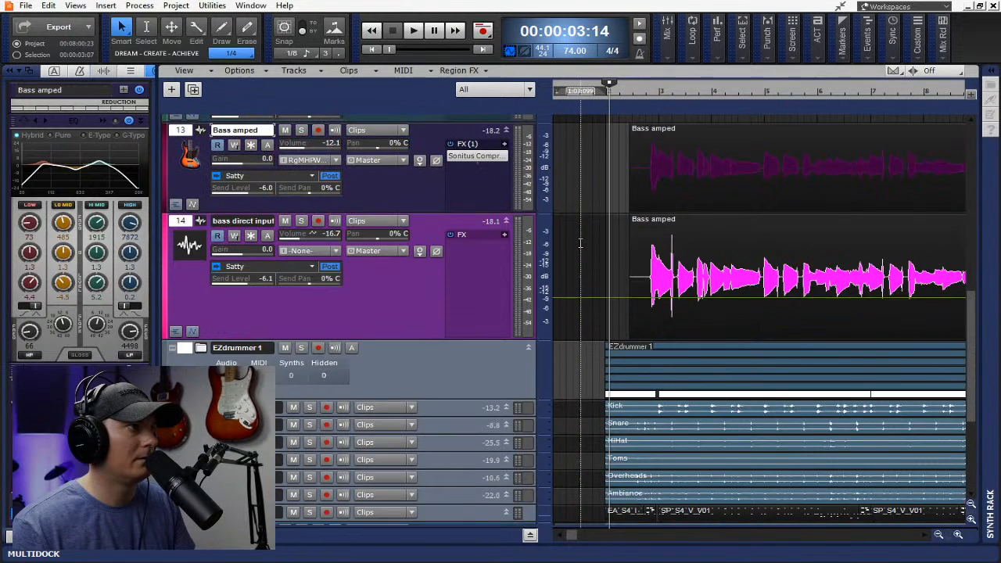
scroll(580, 242, "up", 2)
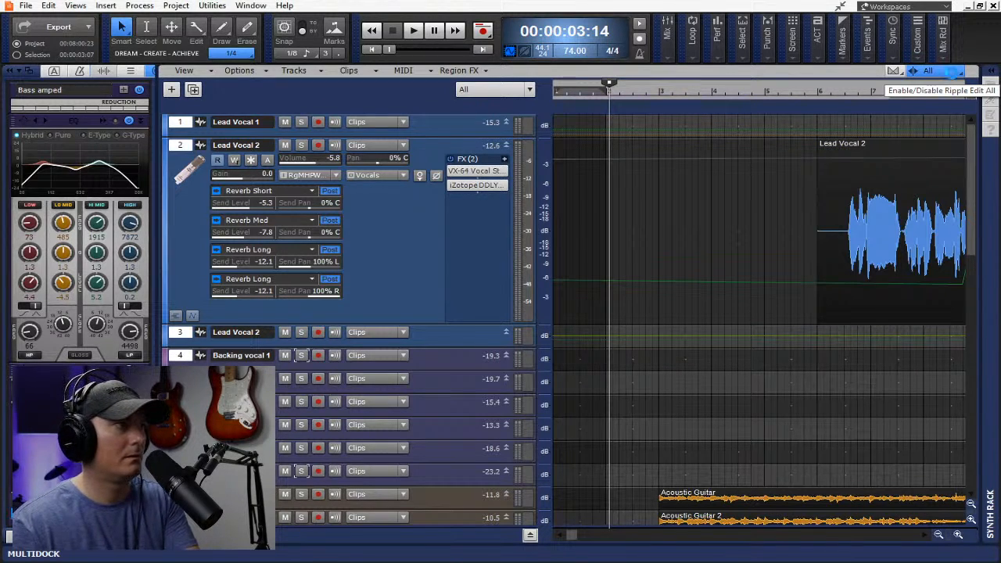
key("Delete")
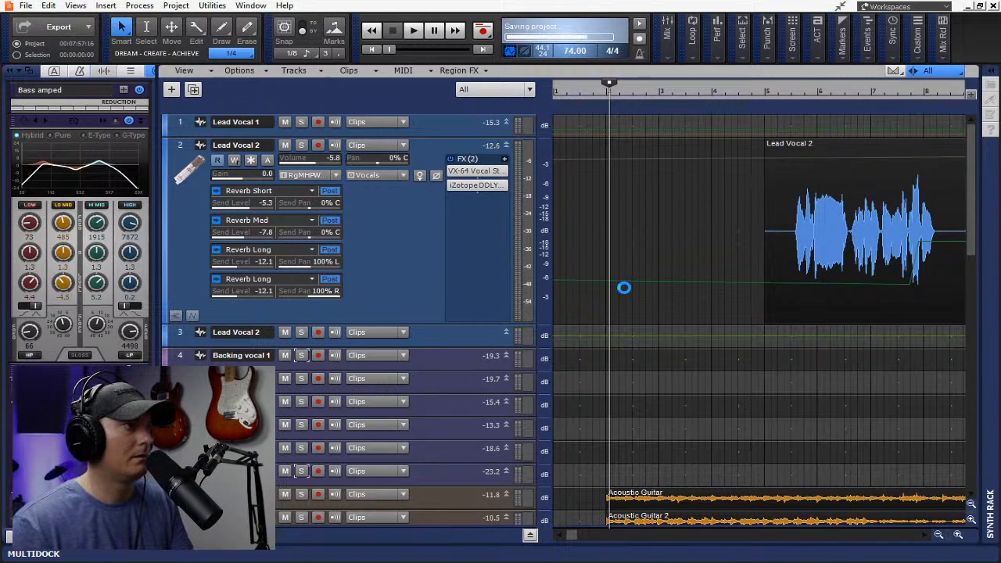
Turn ripple editing off and return the playhead to the project start
scroll(624, 286, "down", 8)
scroll(611, 323, "down", 3)
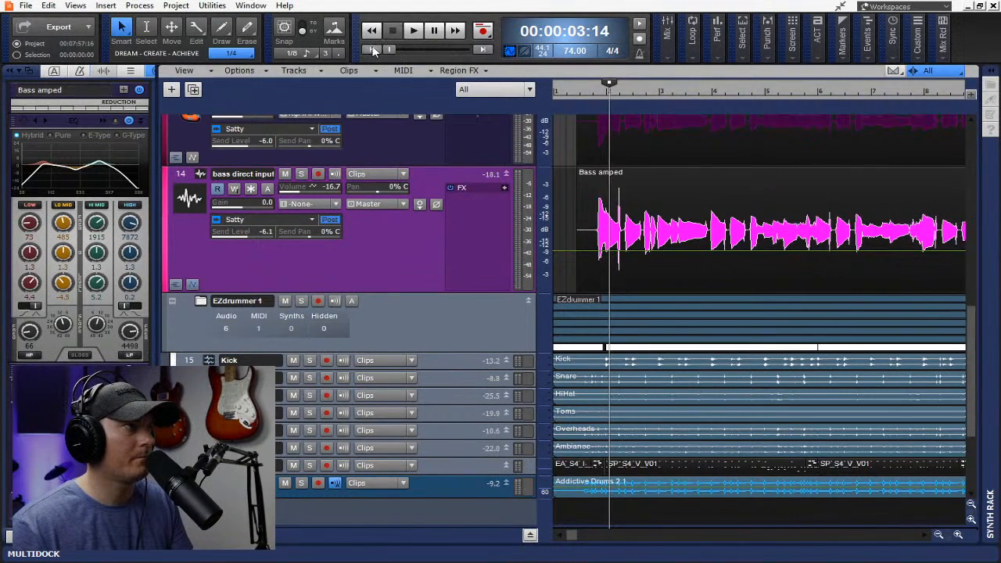
key("w")
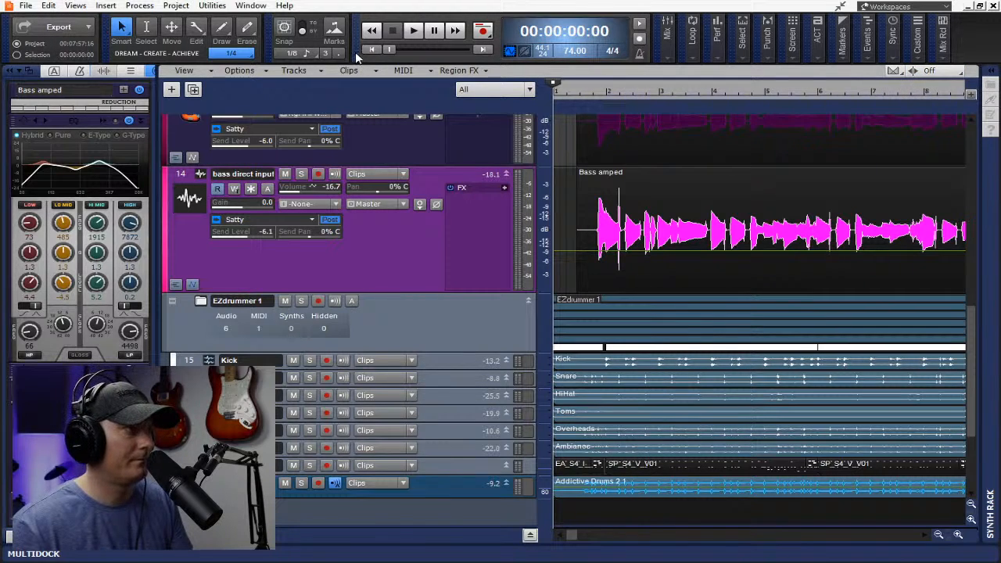
Play the song from the start with the EZdrummer 1 folder collapsed and both acoustic guitar tracks enlarged
key("space")
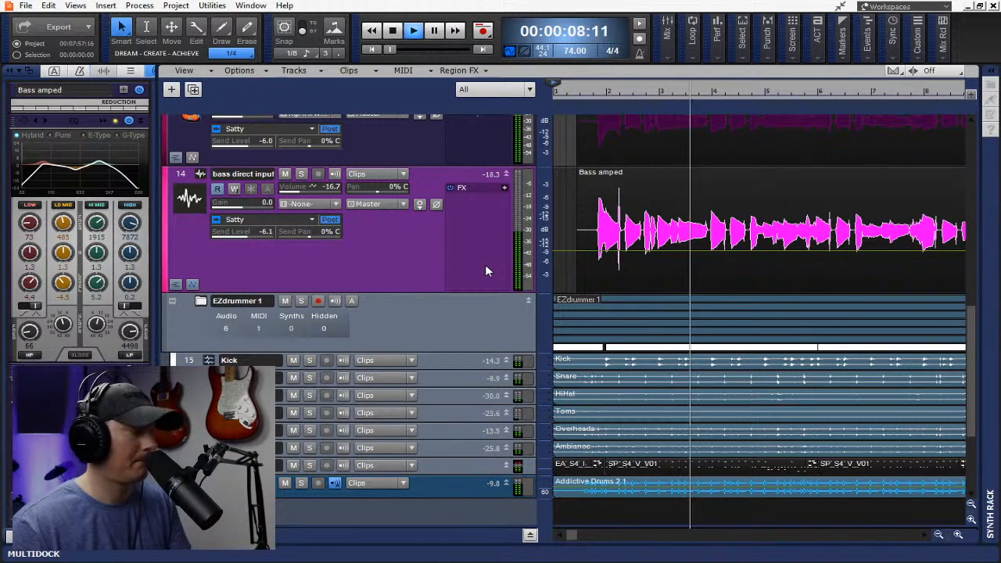
key("f")
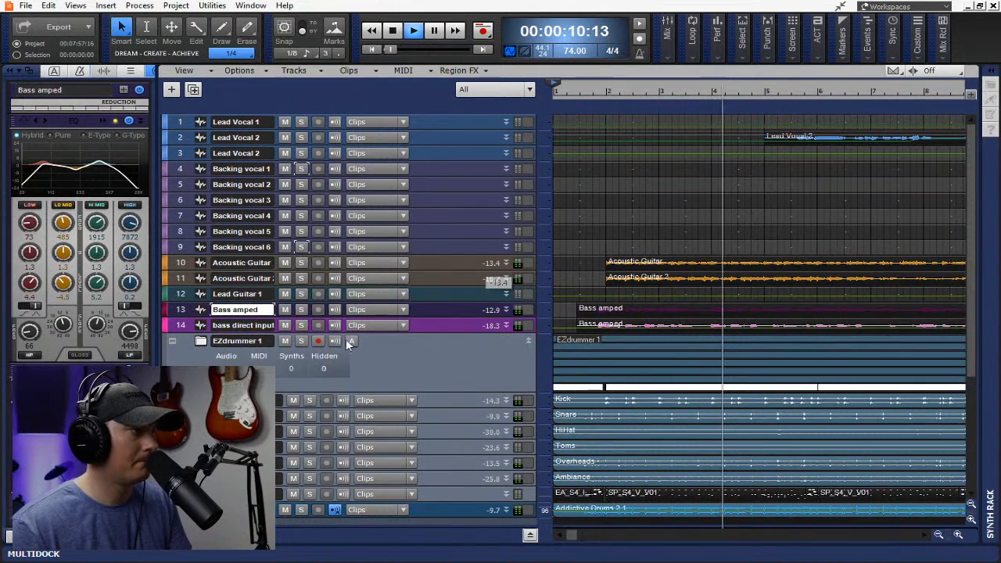
left_click(172, 342)
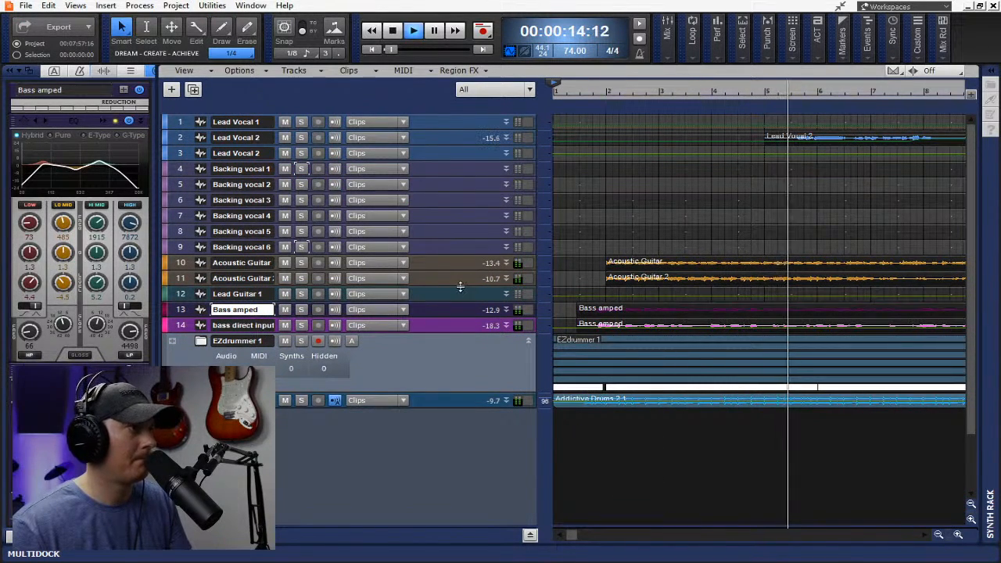
left_click_drag(461, 287, 461, 357)
left_click_drag(443, 271, 450, 348)
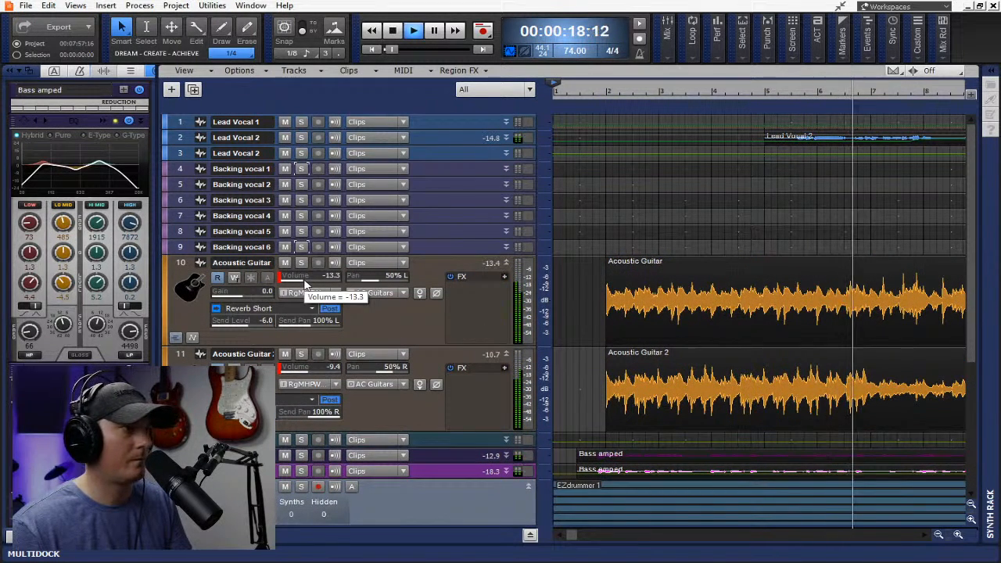
Lower the first acoustic guitar's volume to -16.3 and pan the two acoustic guitar tracks 75% L and 75% R
left_click_drag(305, 286, 295, 285)
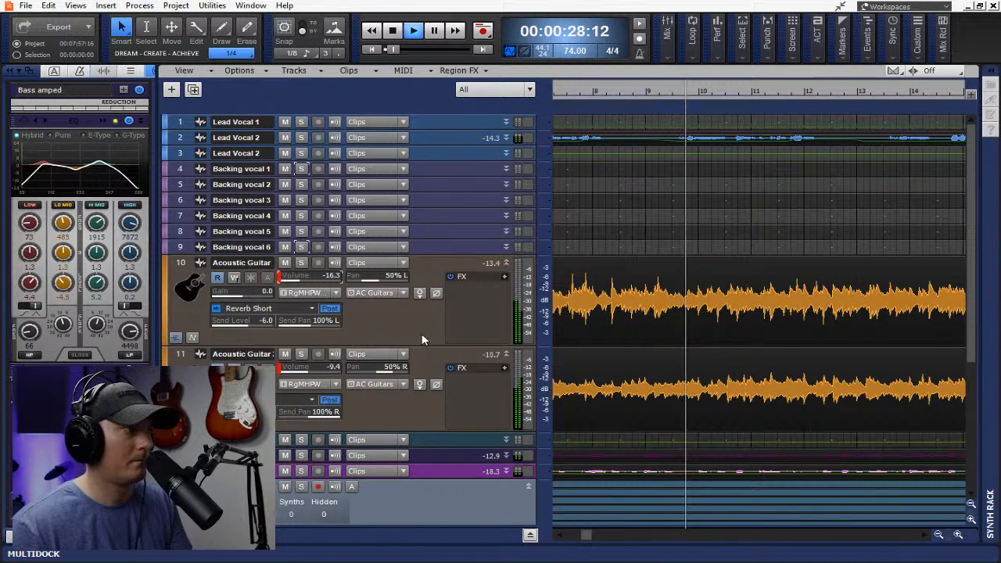
left_click_drag(362, 284, 336, 284)
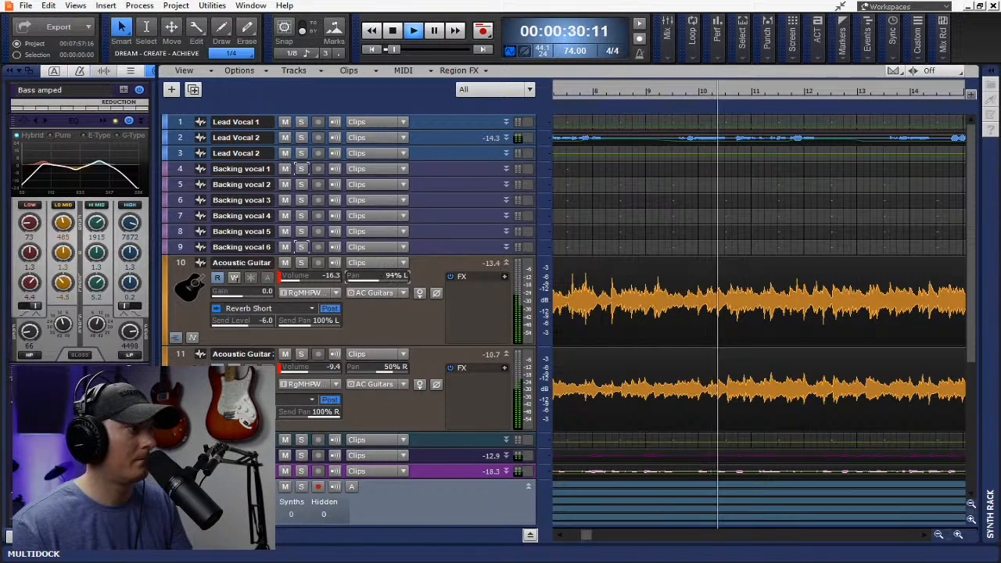
left_click_drag(395, 367, 418, 367)
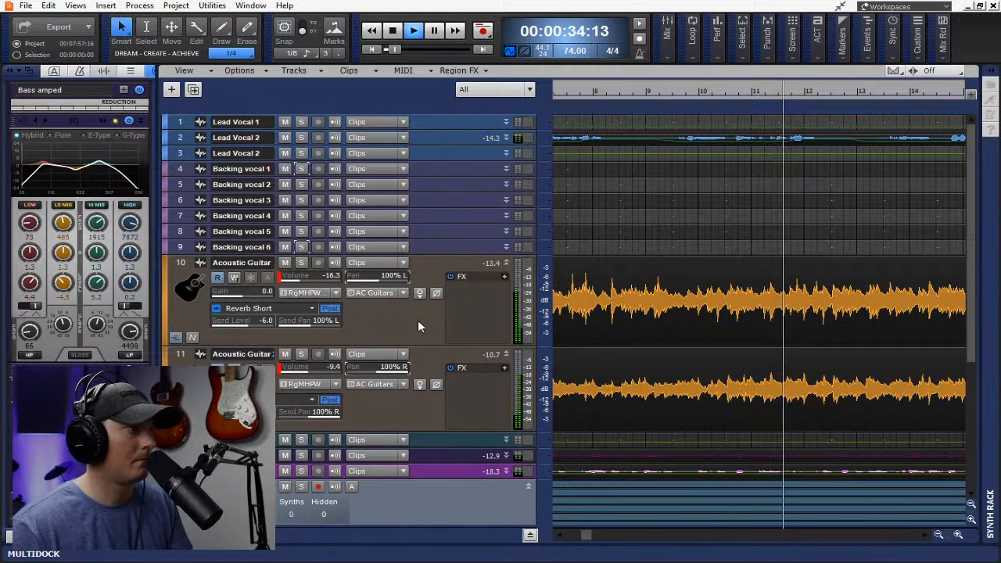
scroll(418, 320, "down", 5)
scroll(419, 325, "up", 3)
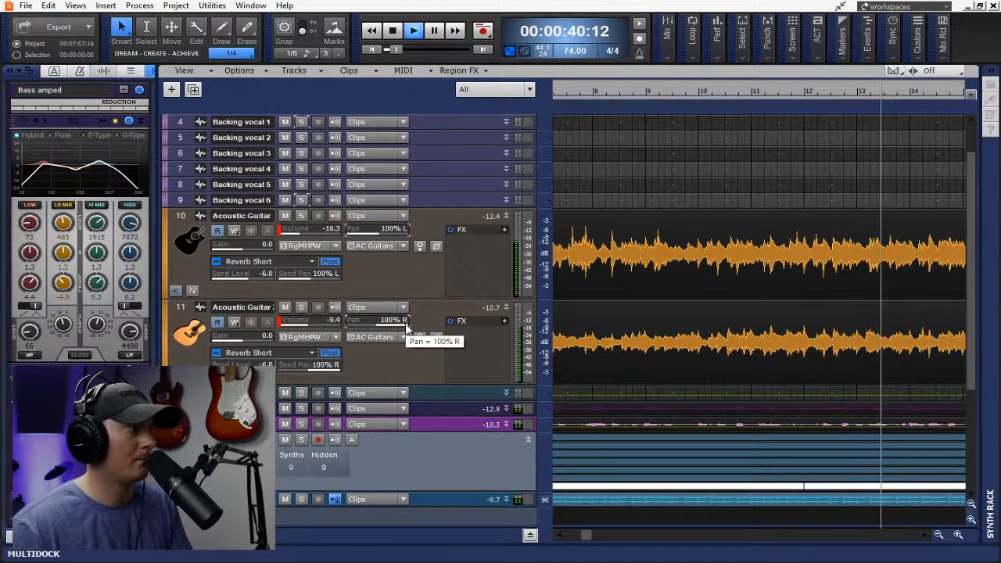
left_click_drag(406, 326, 388, 325)
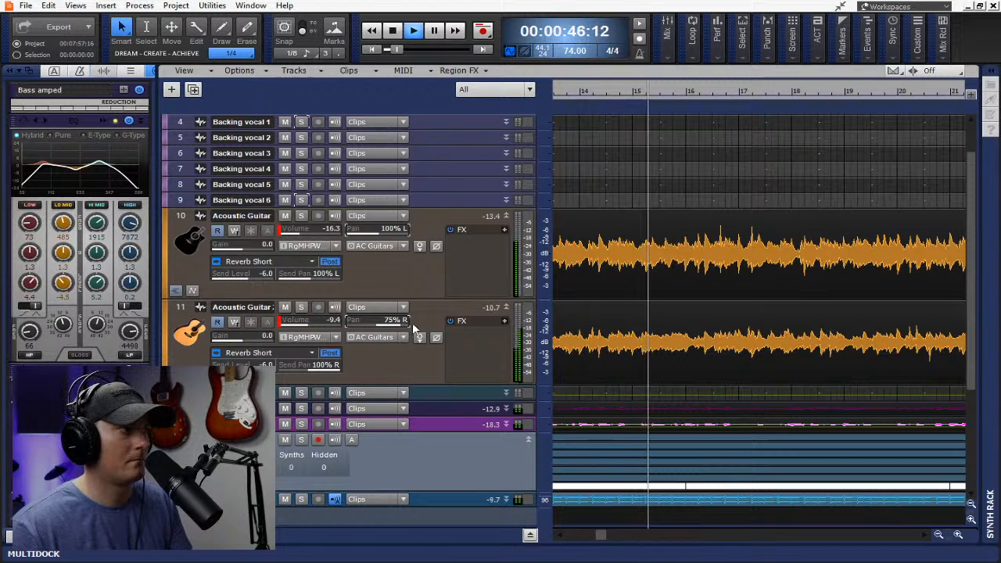
left_click_drag(384, 229, 391, 229)
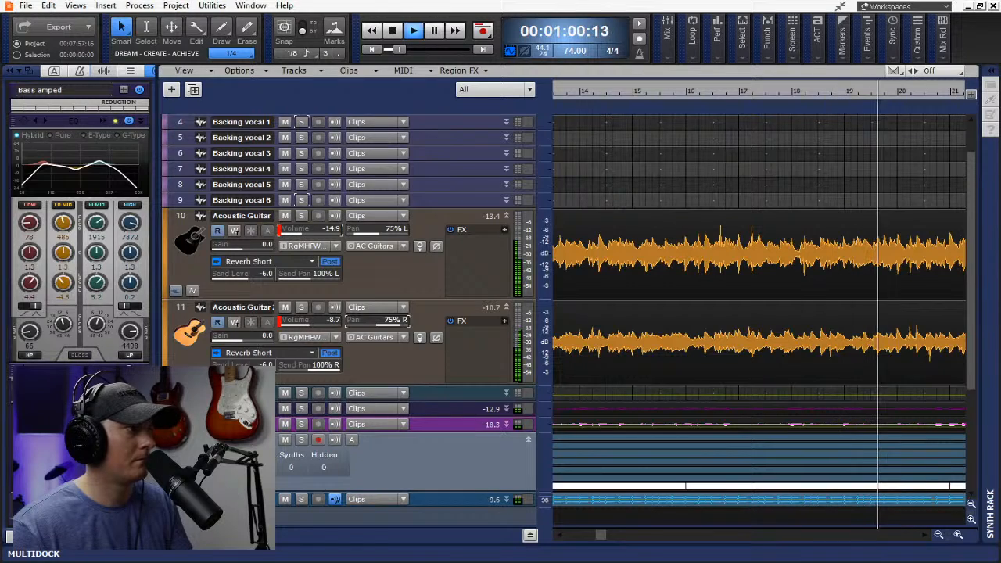
Clear the volume group shared by the two acoustic guitars and raise the first one's volume to -9.1
right_click(301, 232)
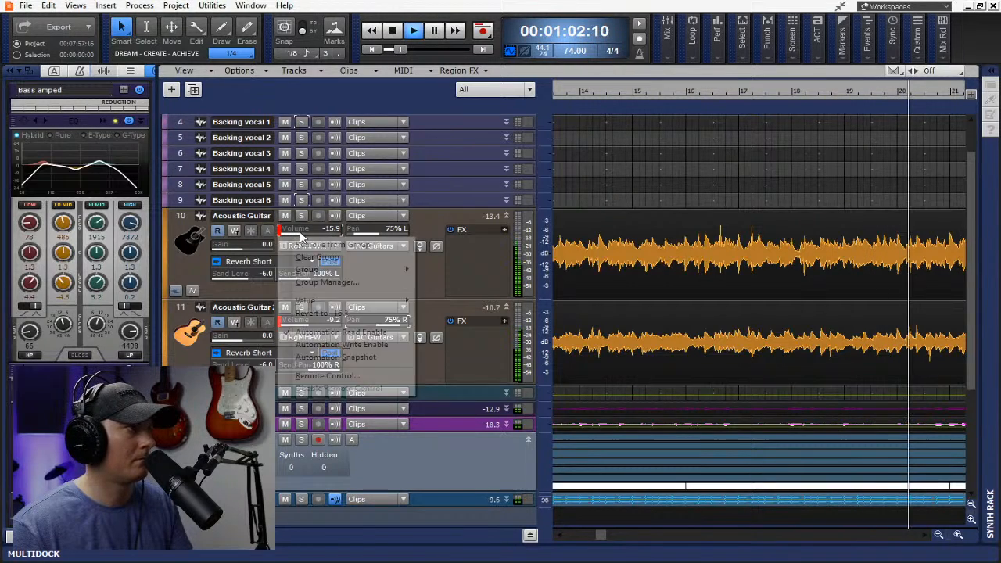
left_click(320, 259)
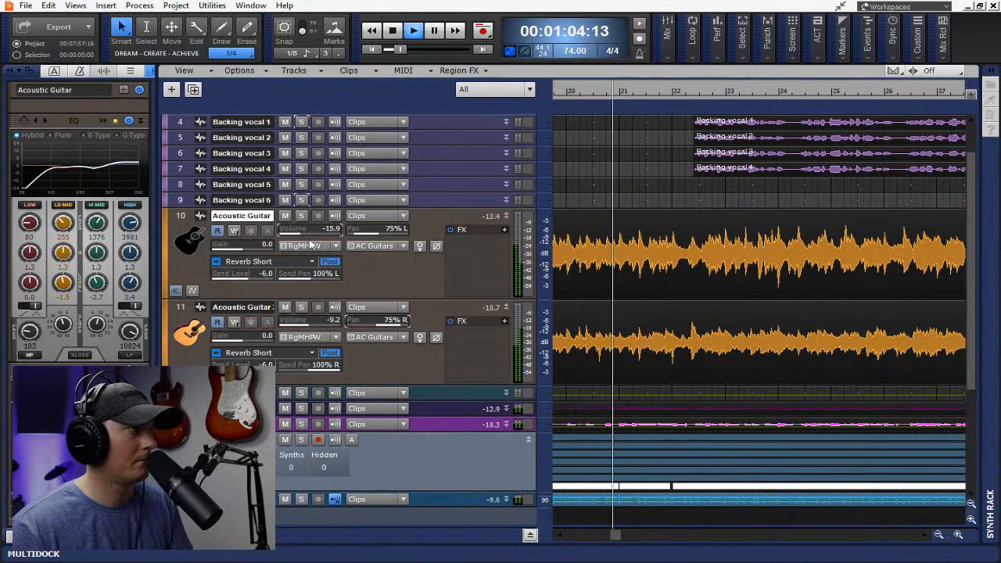
left_click_drag(300, 234, 303, 237)
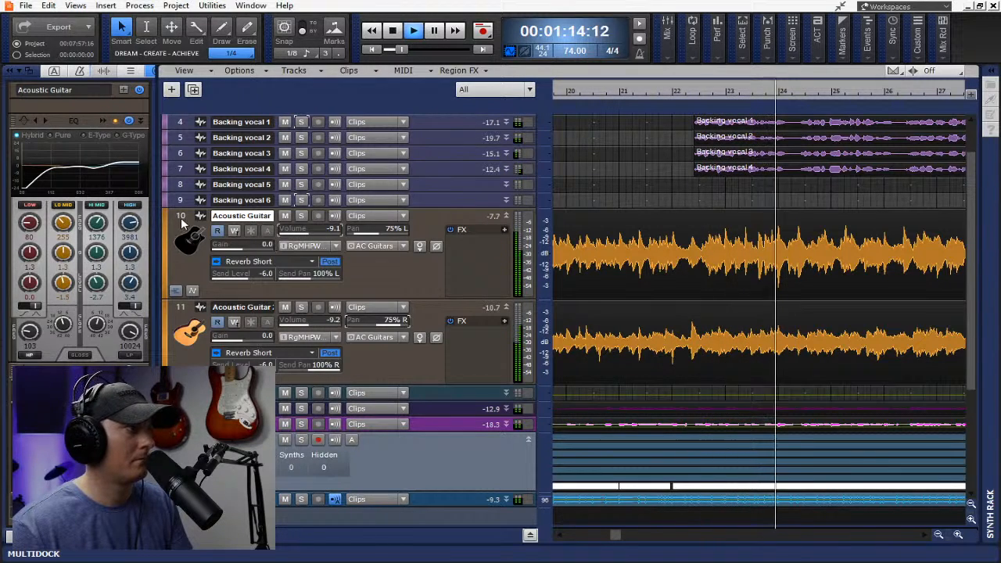
Assign both acoustic guitar volumes to group A and lower them together to -11.3 and -11.5
right_click(277, 235)
mouse_move(376, 269)
left_click(440, 272)
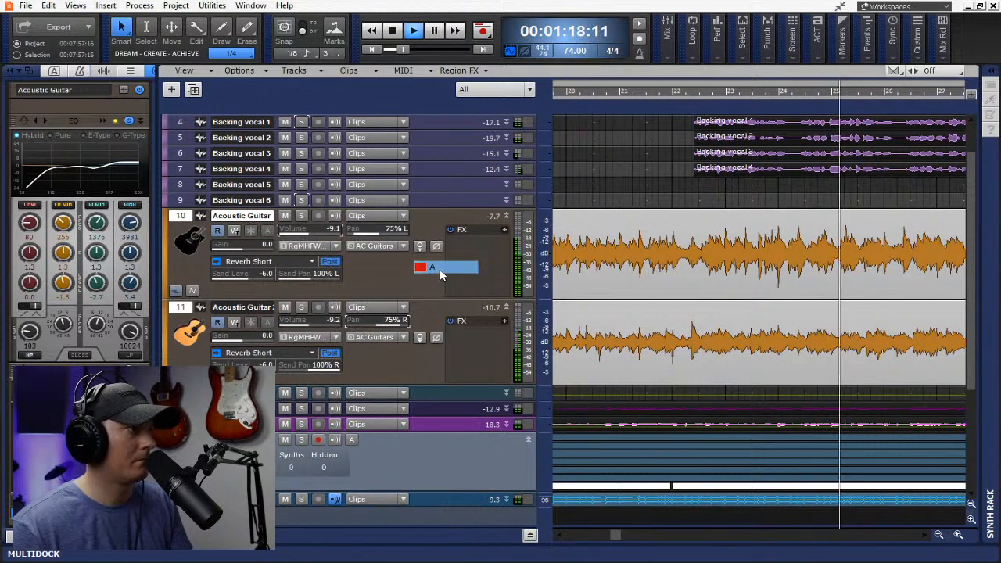
left_click_drag(307, 233, 302, 234)
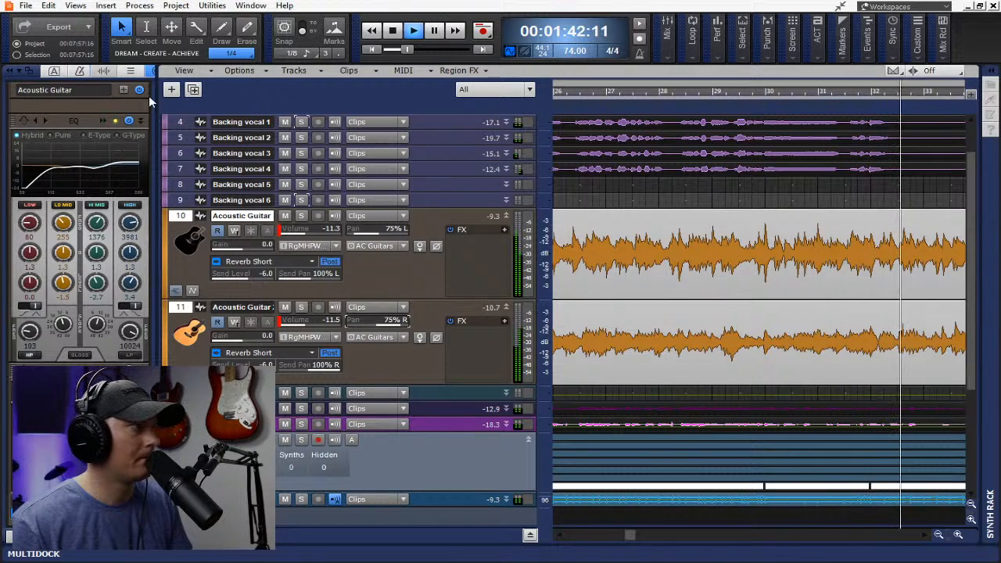
Hide the Inspector and check the track strips in a maximized Console view, closing the console at the end
left_click(151, 71)
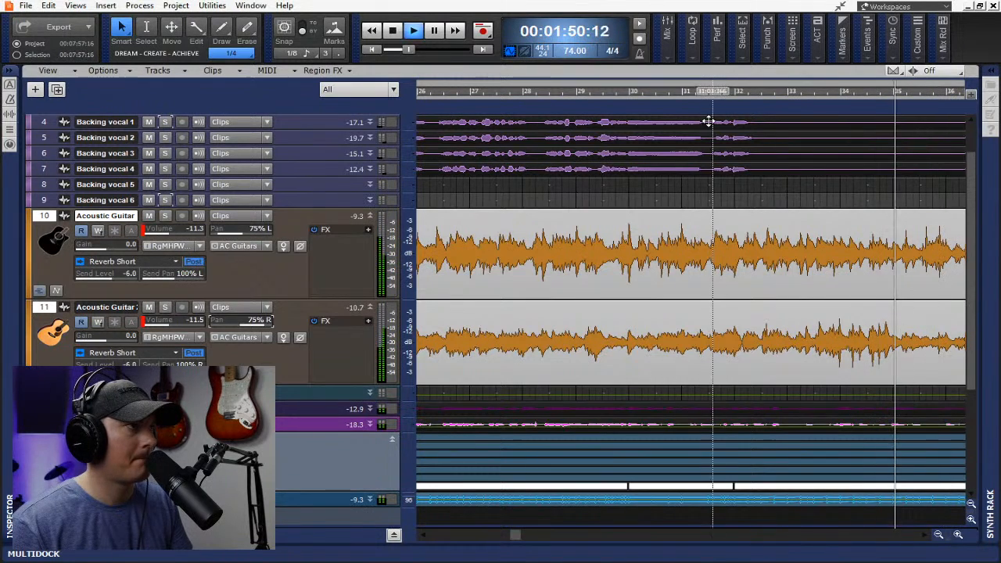
left_click(77, 7)
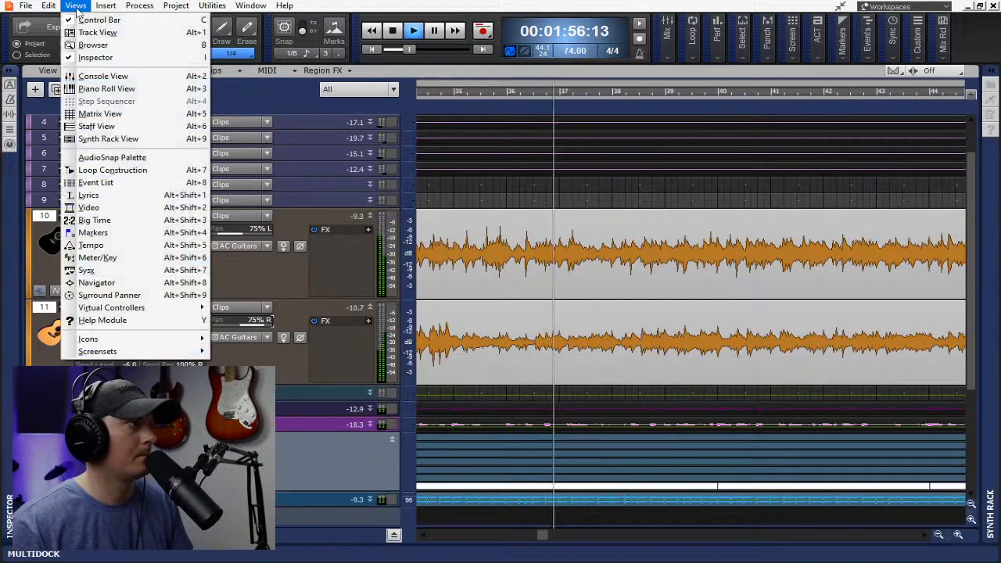
left_click(101, 76)
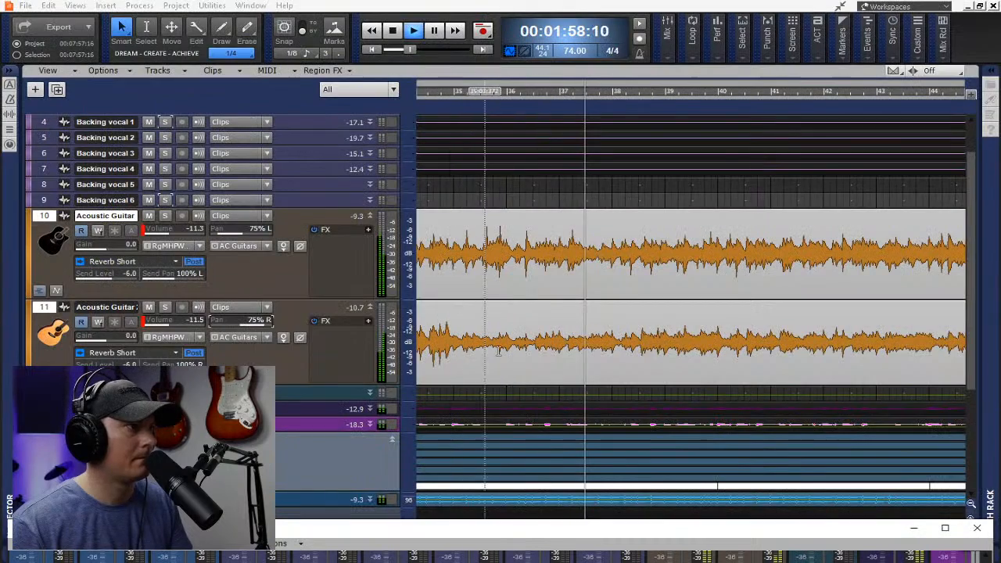
left_click_drag(595, 533, 512, 2)
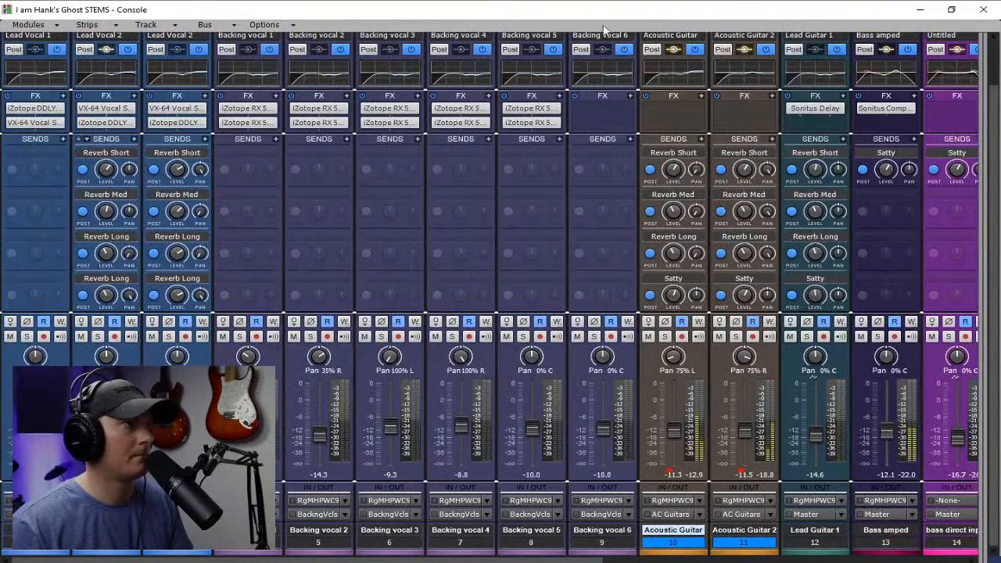
left_click(983, 9)
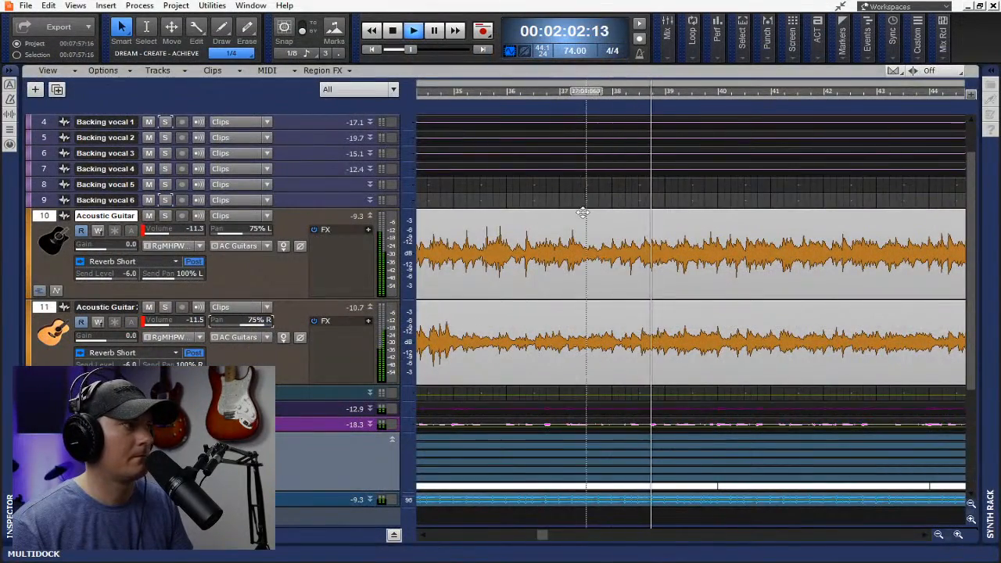
Move the playhead back to about bar 21, just before the backing vocals start, and stop playback
scroll(514, 196, "up", 3)
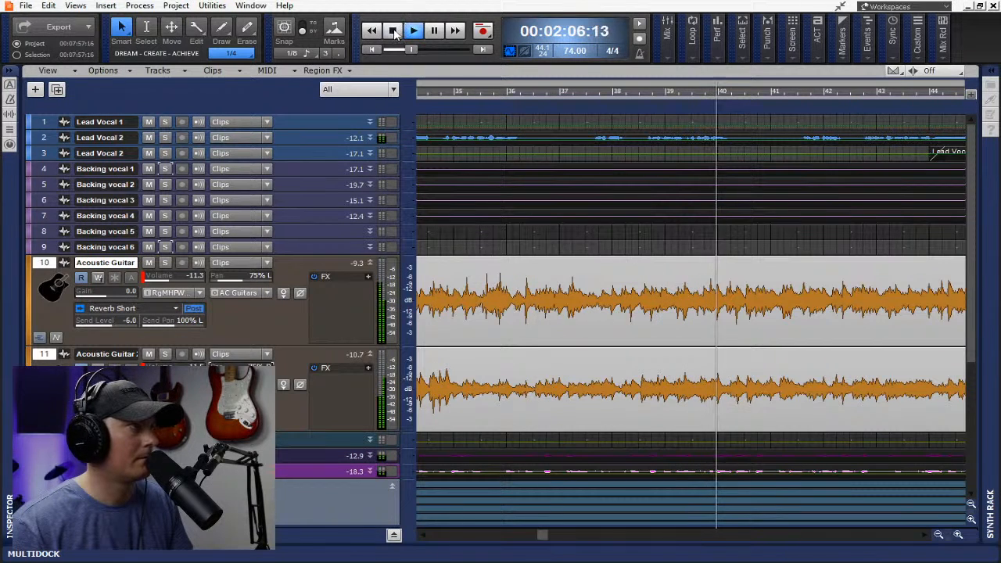
left_click(938, 534)
left_click(938, 534)
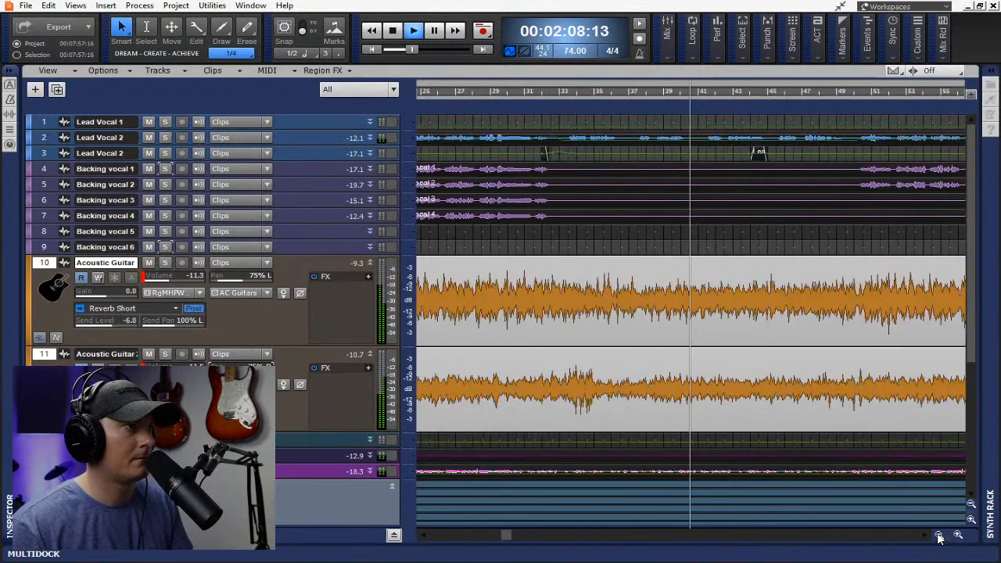
left_click(938, 534)
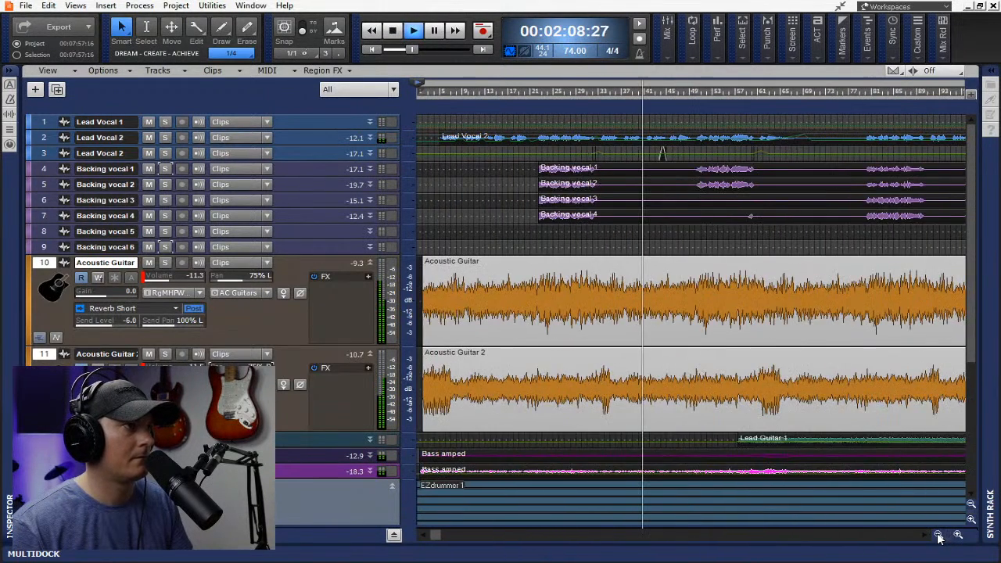
left_click(532, 92)
left_click(393, 31)
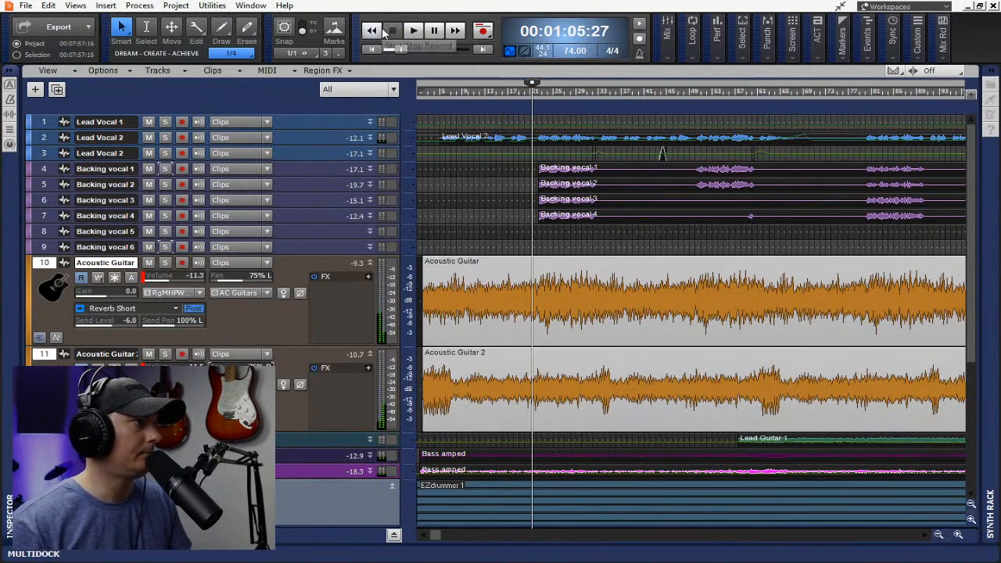
Create a Melodyne Region FX on the Backing vocal 1 track's clip
double_click(335, 175)
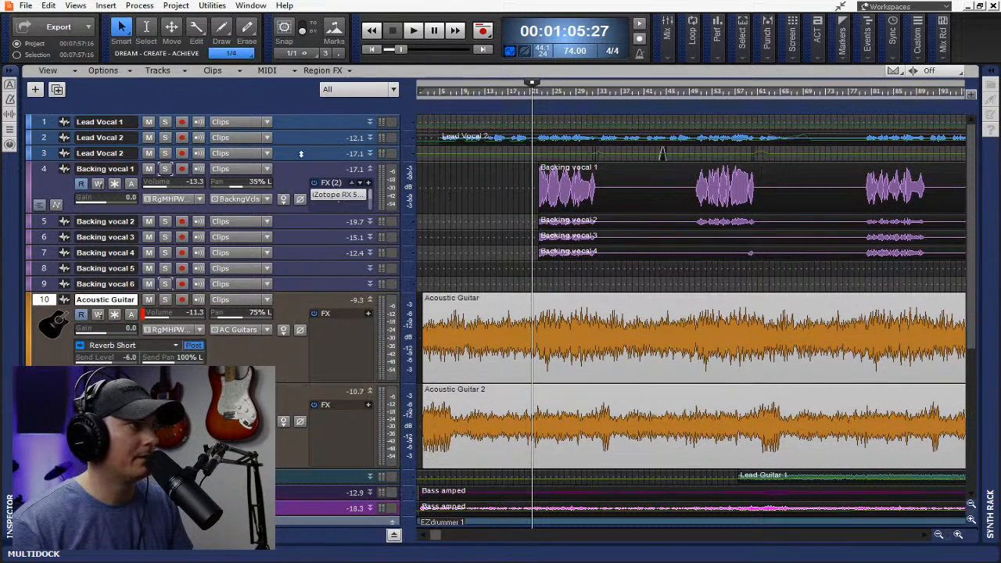
left_click(44, 170)
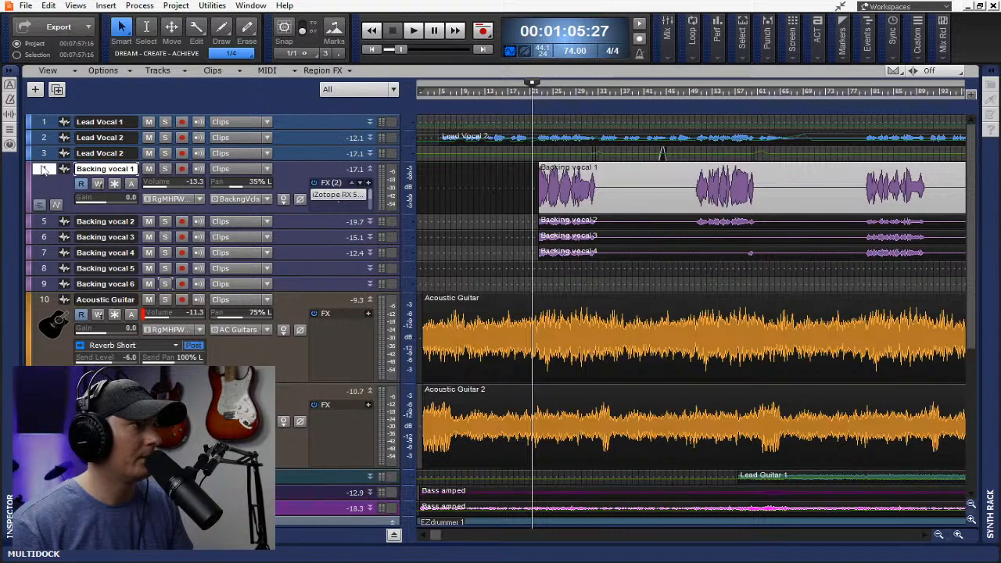
left_click(349, 72)
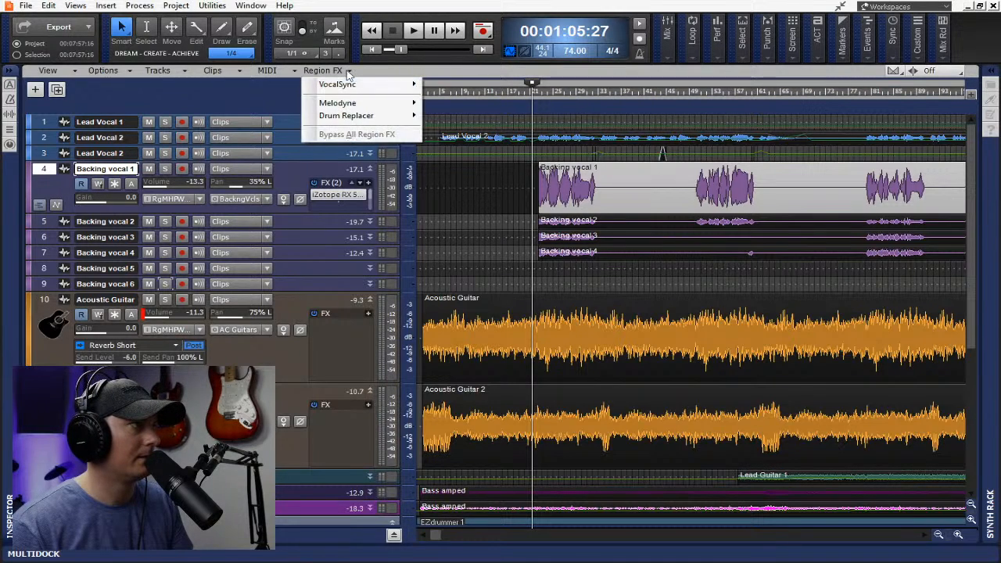
mouse_move(358, 88)
mouse_move(368, 104)
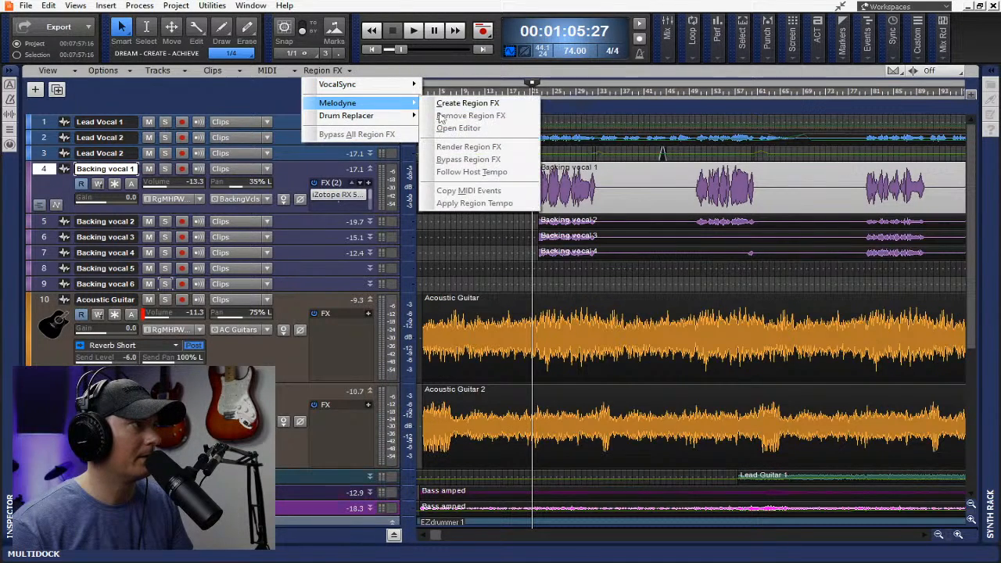
left_click(472, 104)
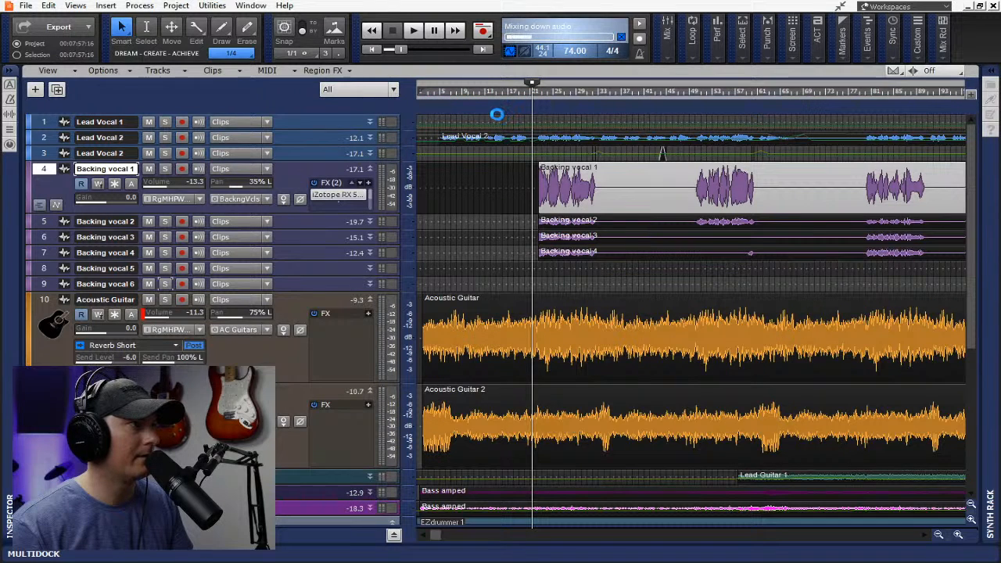
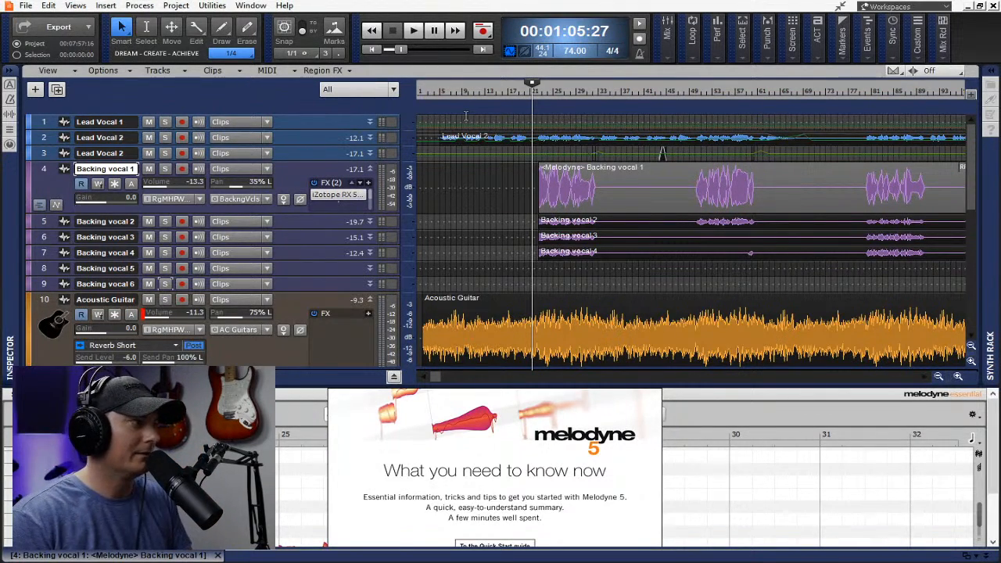
Undock the Melodyne editor into a maximized window and dismiss the Melodyne 5 welcome window
left_click_drag(156, 558, 470, 6)
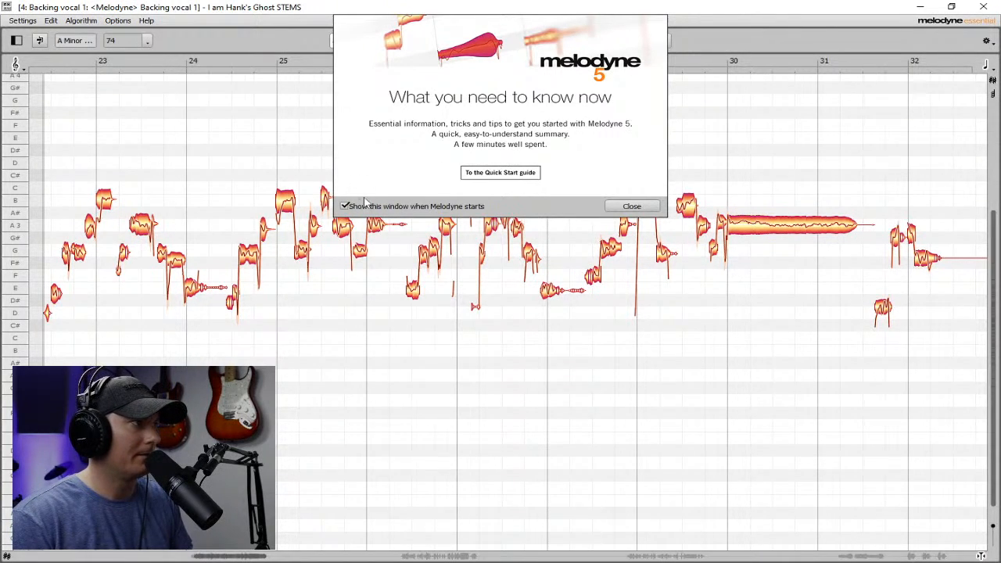
left_click(632, 206)
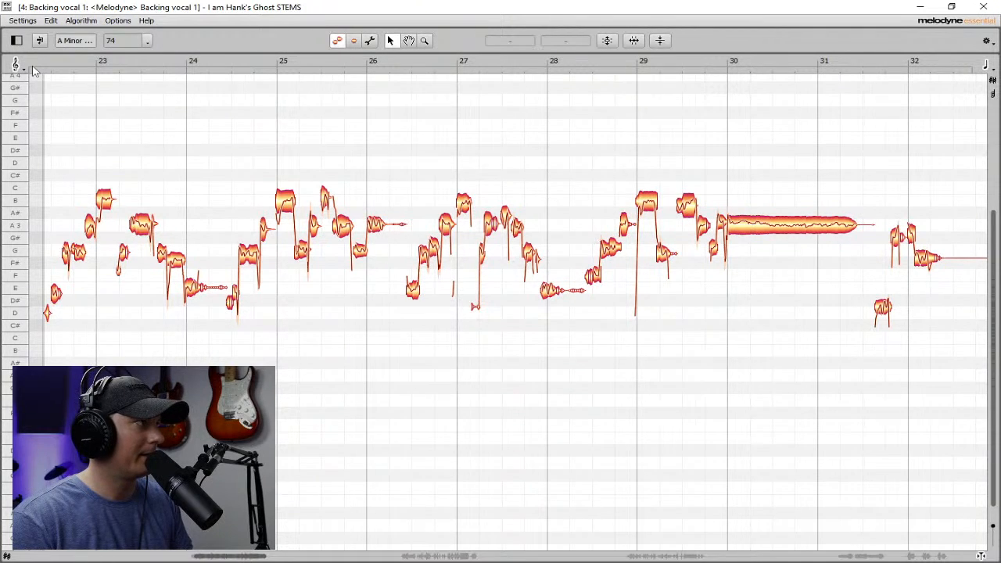
left_click(52, 22)
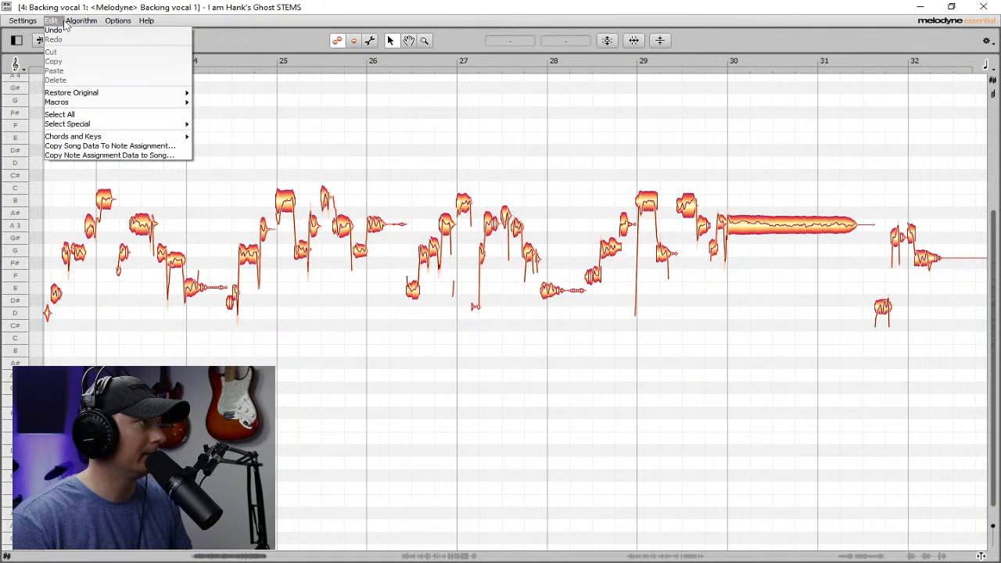
key("Escape")
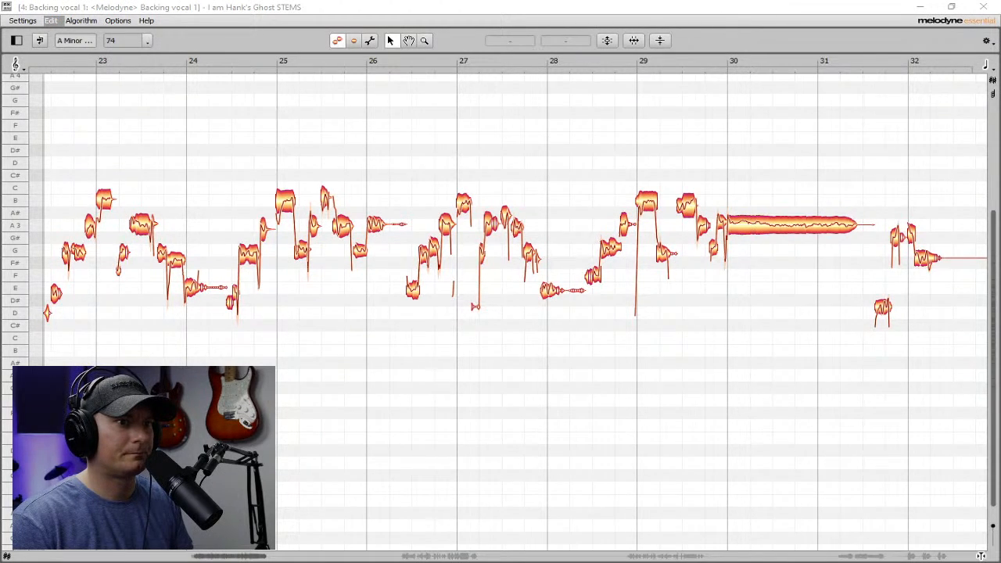
left_click(52, 21)
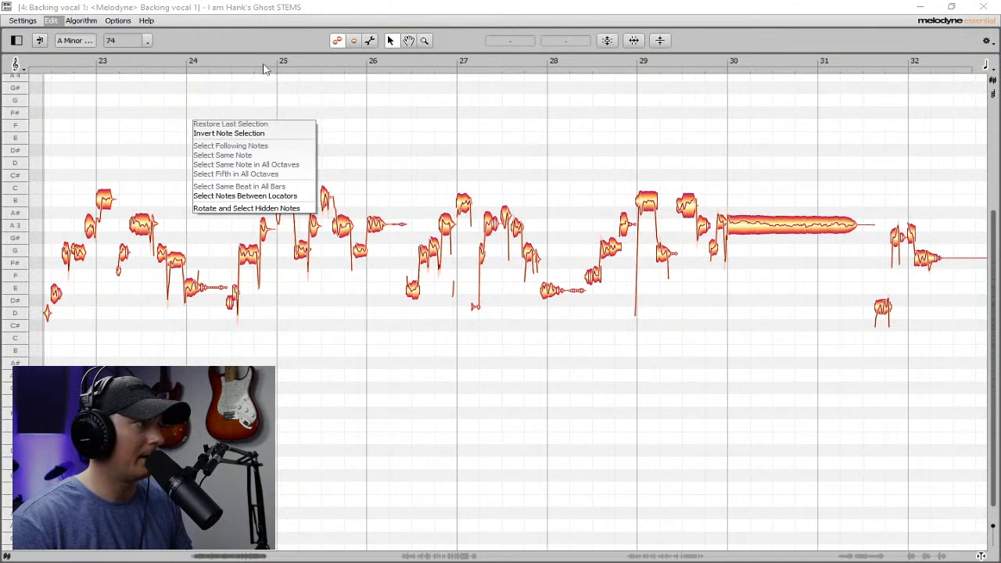
Correct the pitch of all Backing vocal 1 notes with Pitch Center at 86% and Pitch Drift at 63%
left_click(232, 45)
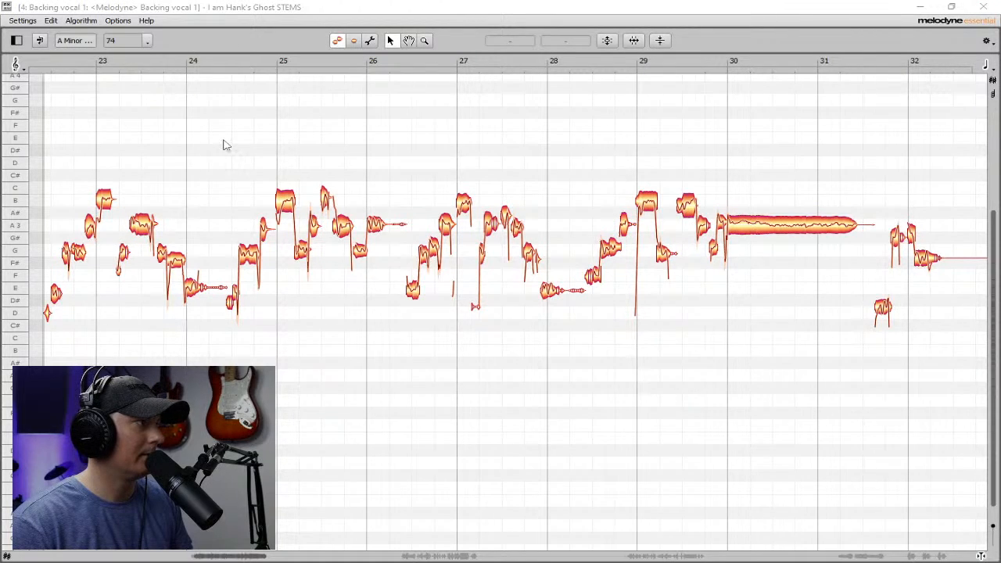
key("ctrl+a")
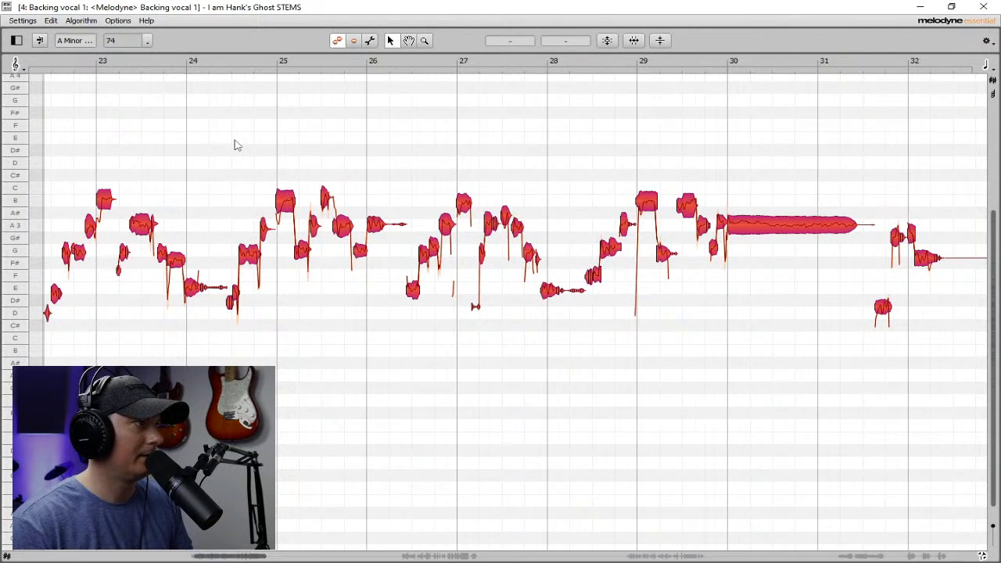
scroll(237, 145, "down", 6)
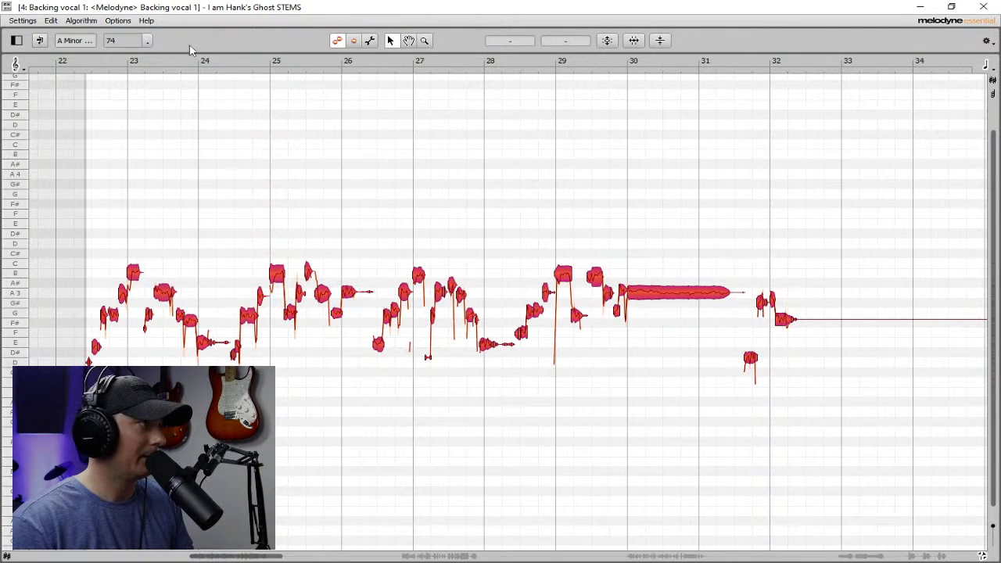
left_click(610, 42)
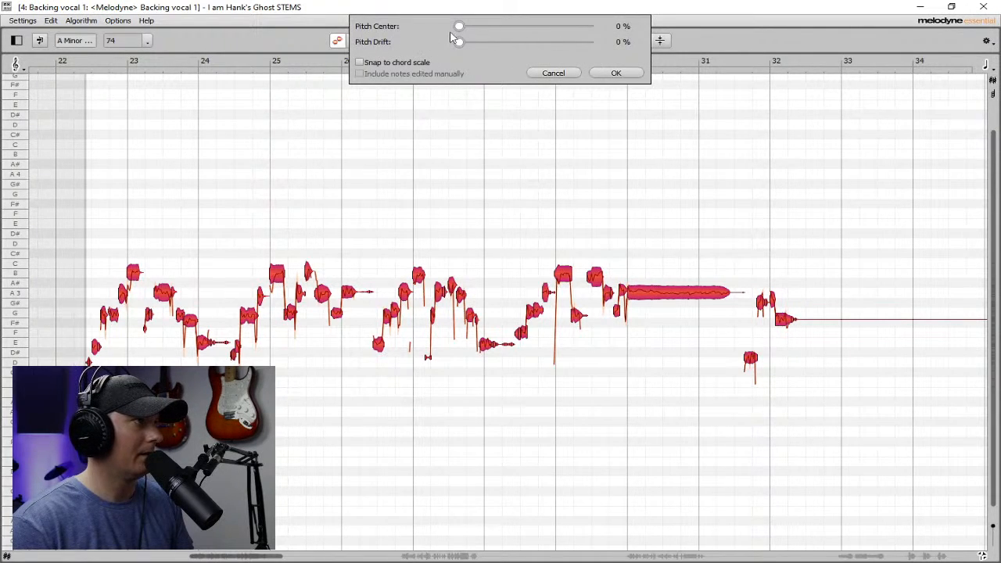
left_click_drag(486, 32, 615, 51)
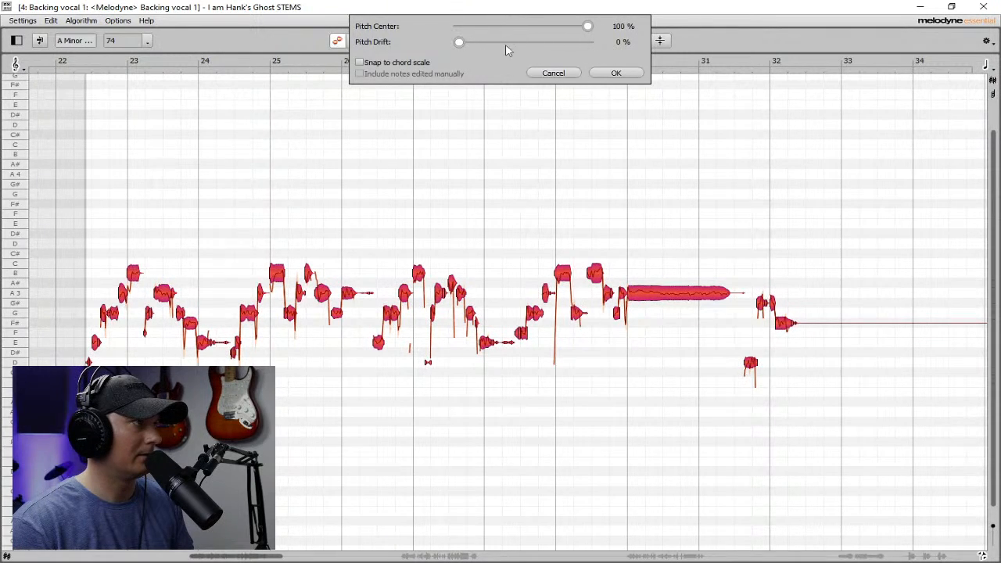
left_click(537, 50)
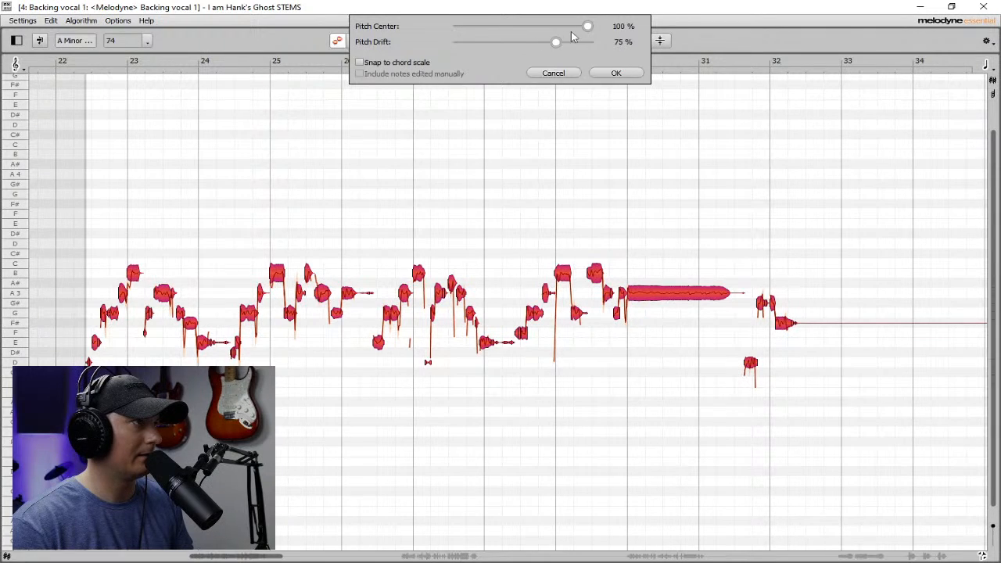
left_click_drag(587, 28, 565, 29)
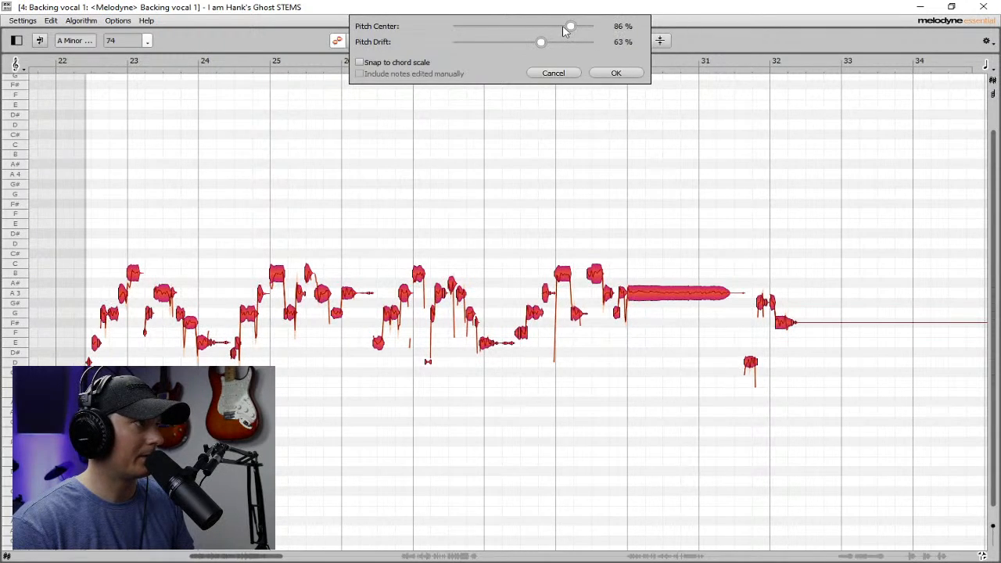
left_click(617, 73)
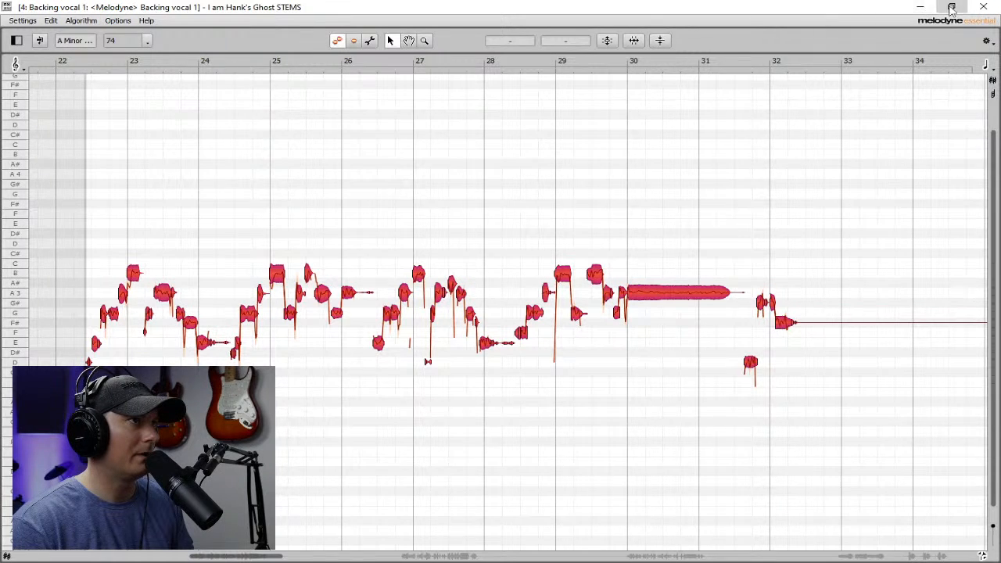
Minimize Melodyne, solo Backing vocal 1 and audition its tuning from about bar 22, bringing the Melodyne window into view and stopping playback
left_click(924, 8)
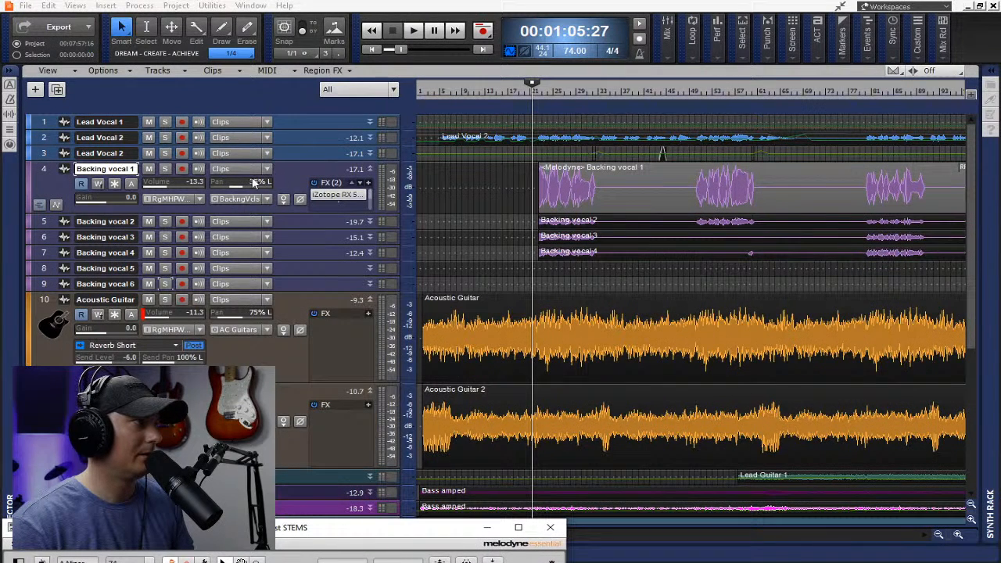
left_click(167, 169)
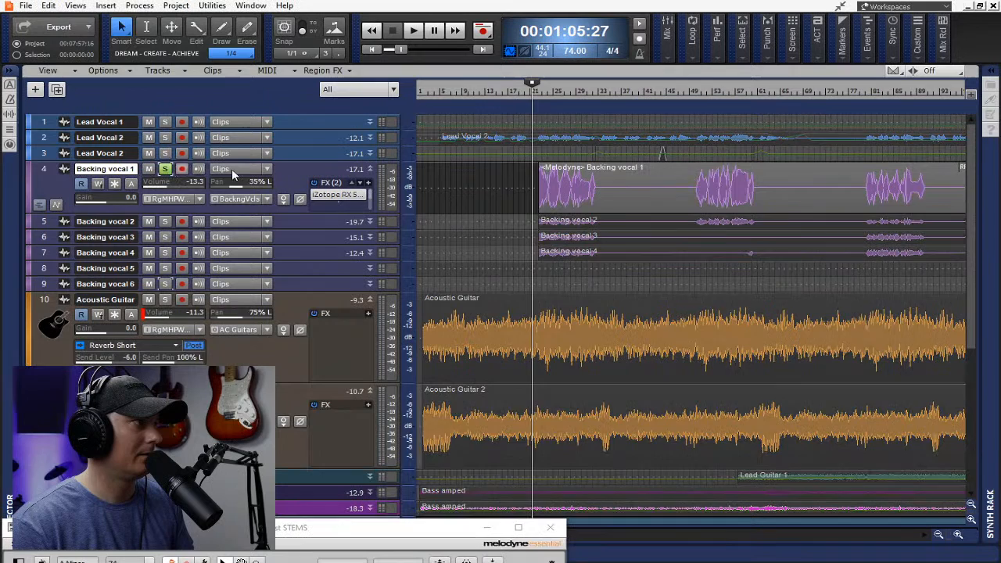
left_click(538, 93)
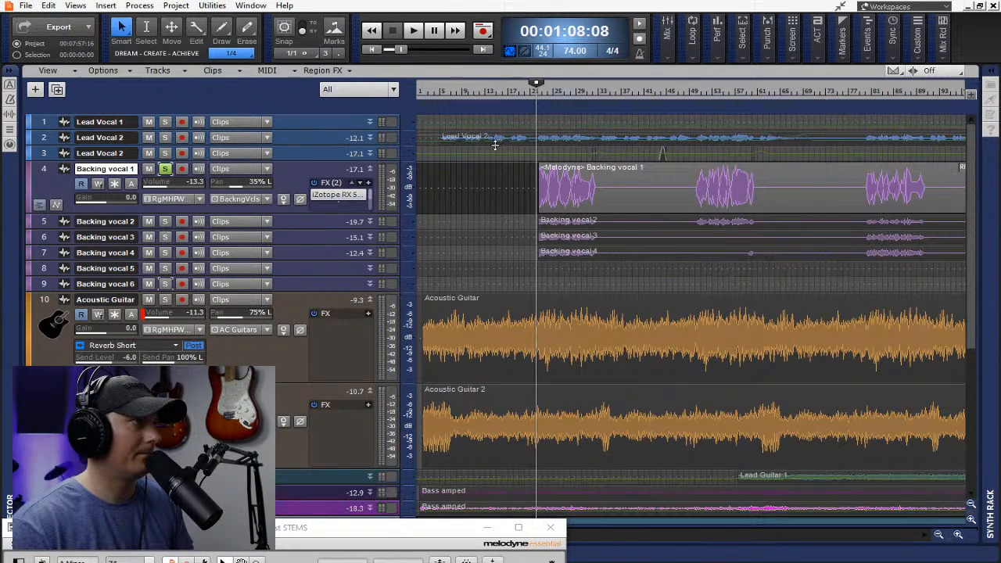
key("space")
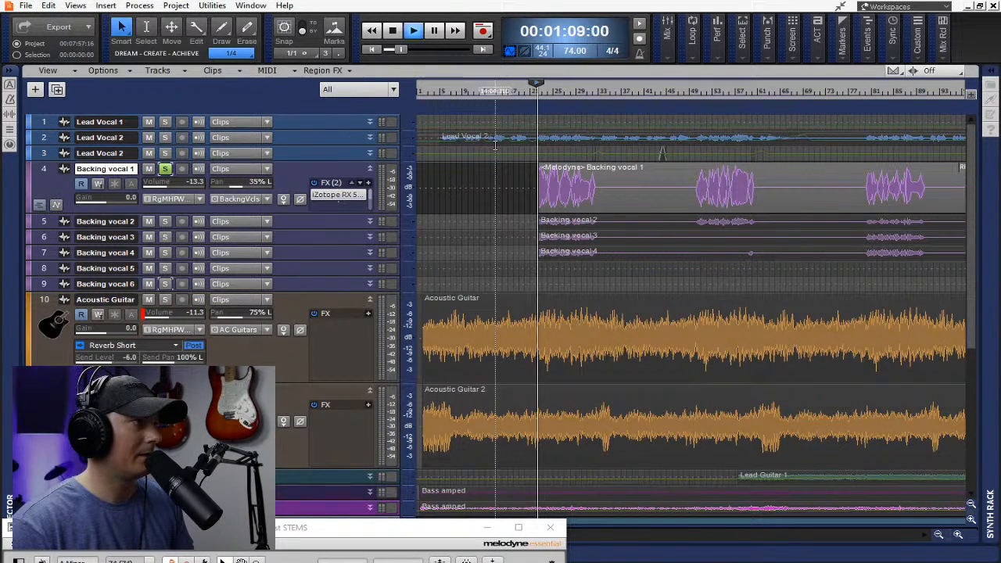
left_click_drag(368, 530, 551, 202)
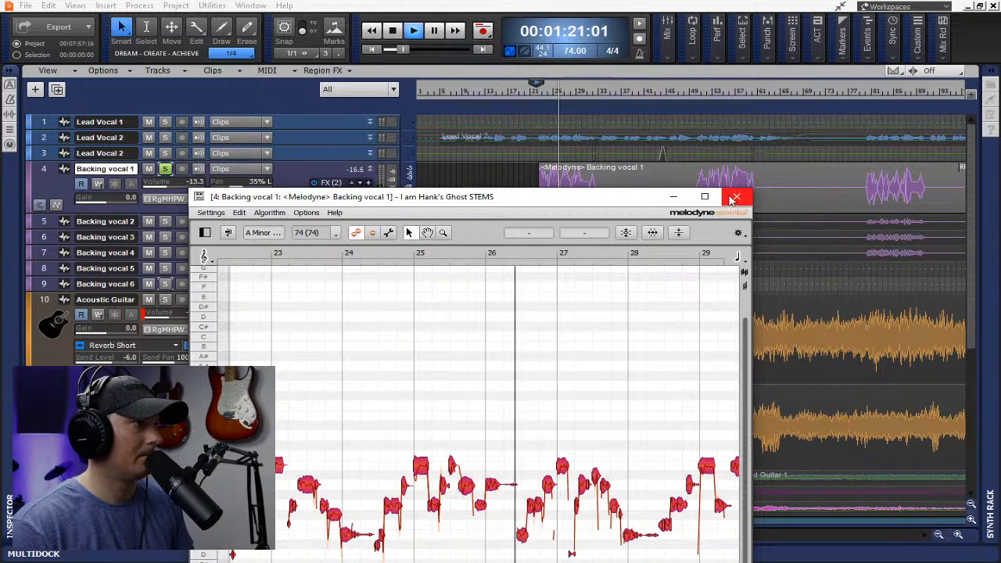
key("space")
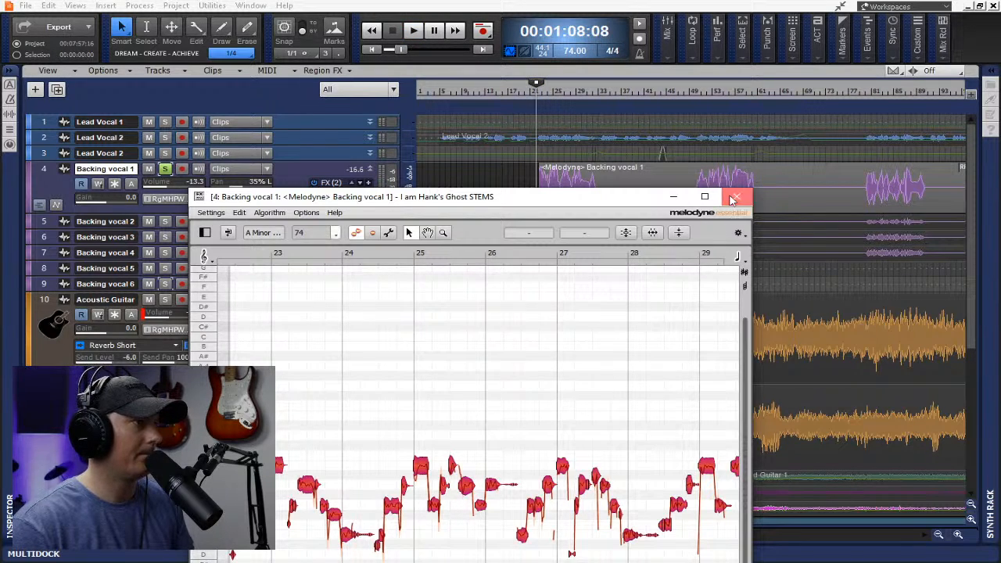
Close the Melodyne editor and render the Region FX on the Backing vocal 1 clip
left_click(732, 199)
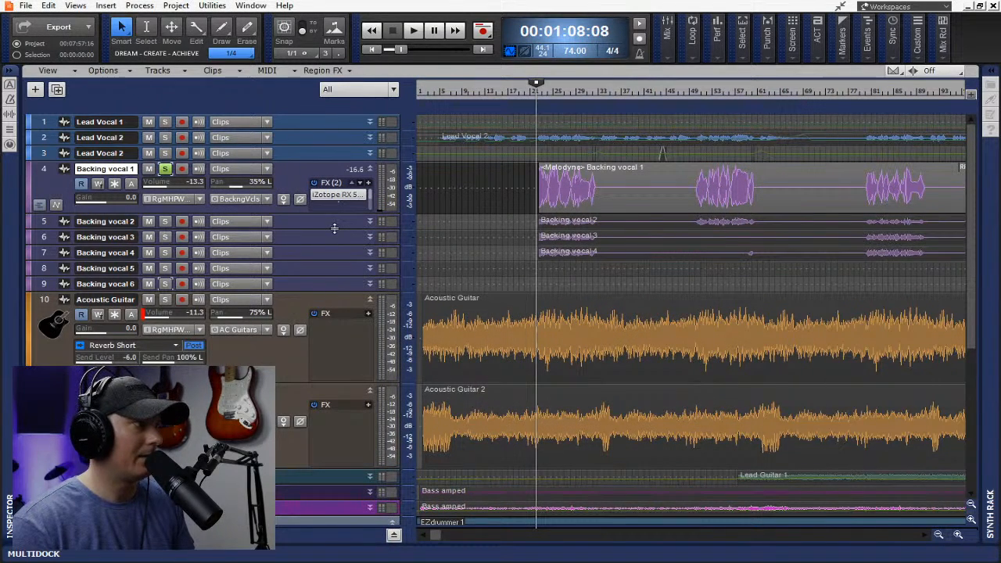
left_click_drag(435, 535, 599, 535)
right_click(727, 167)
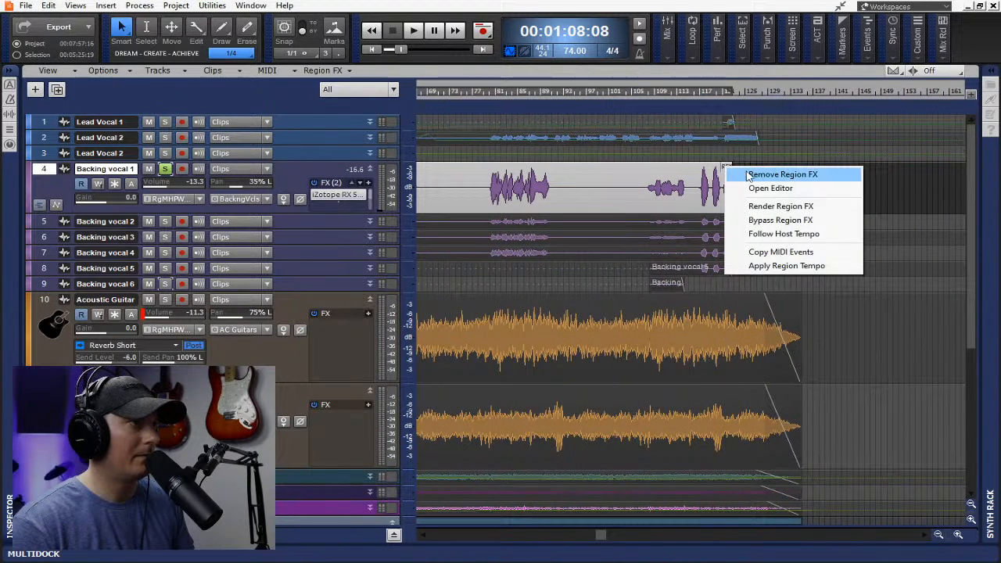
left_click(770, 205)
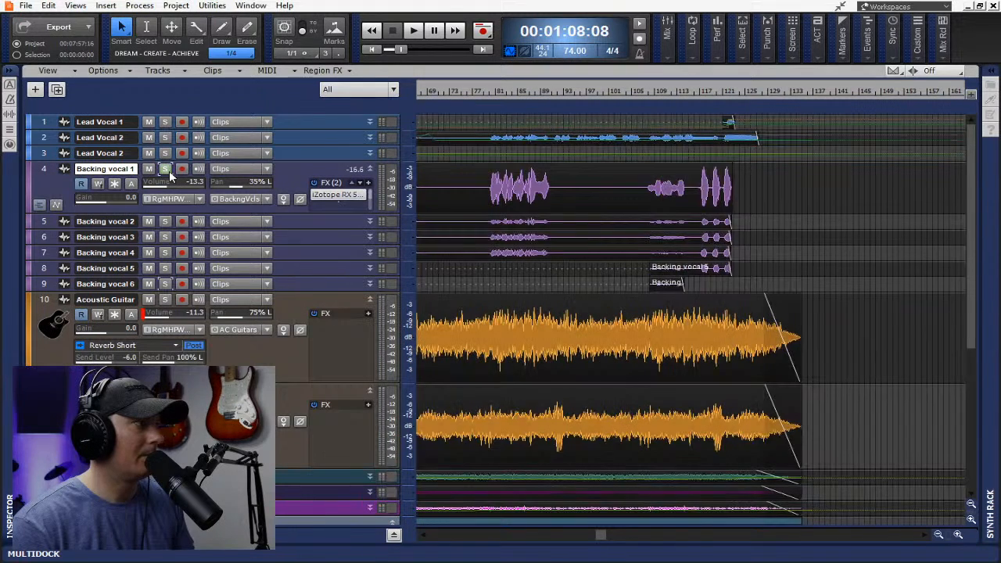
Expand the Backing vocal 2 track and create a Melodyne Region FX on its clip
double_click(293, 229)
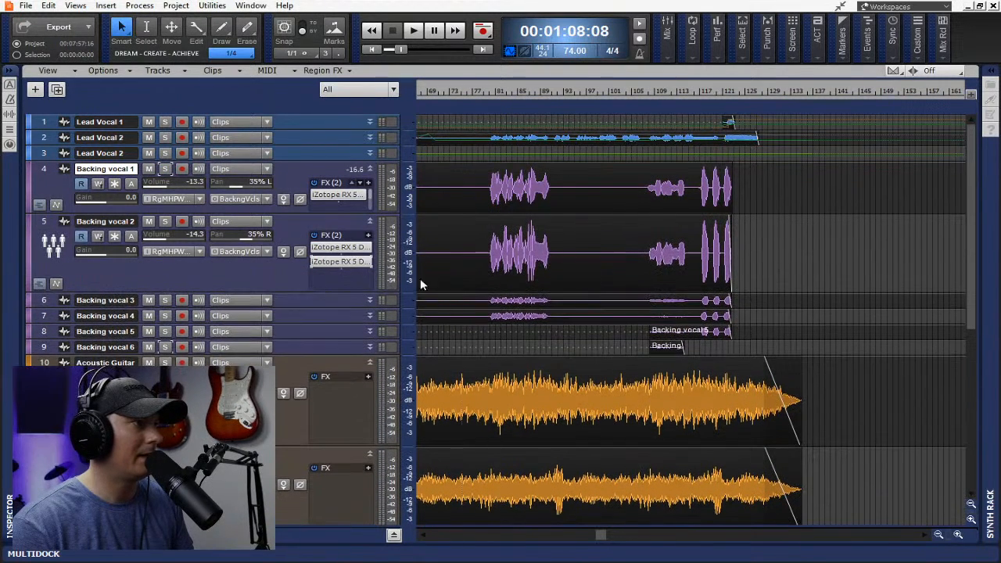
left_click(527, 225)
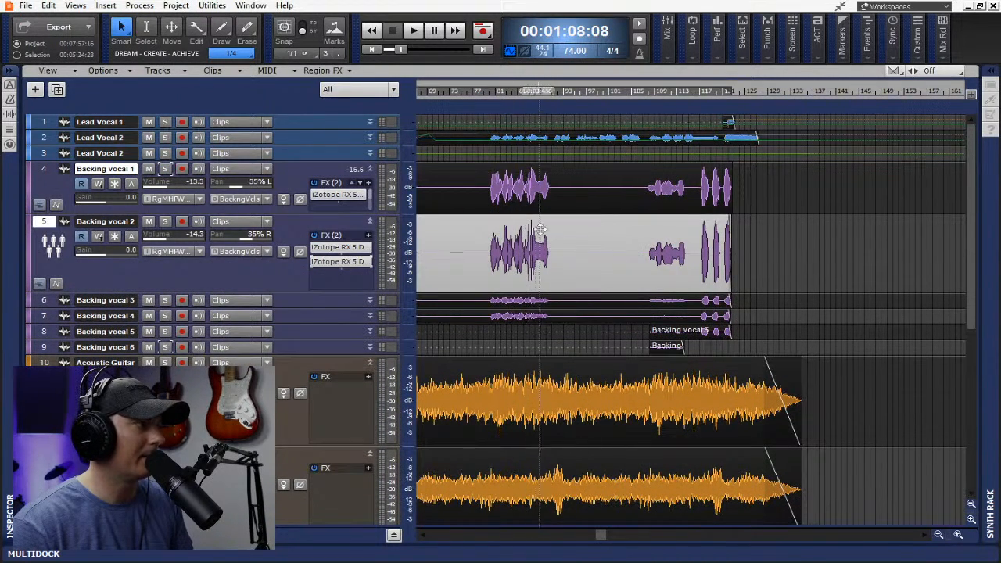
left_click(352, 71)
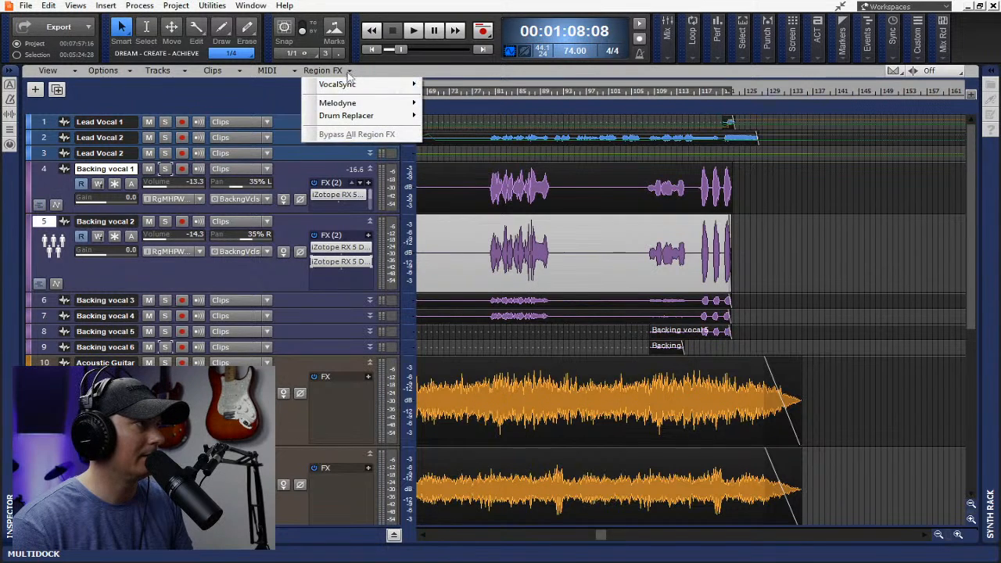
mouse_move(375, 104)
left_click(515, 105)
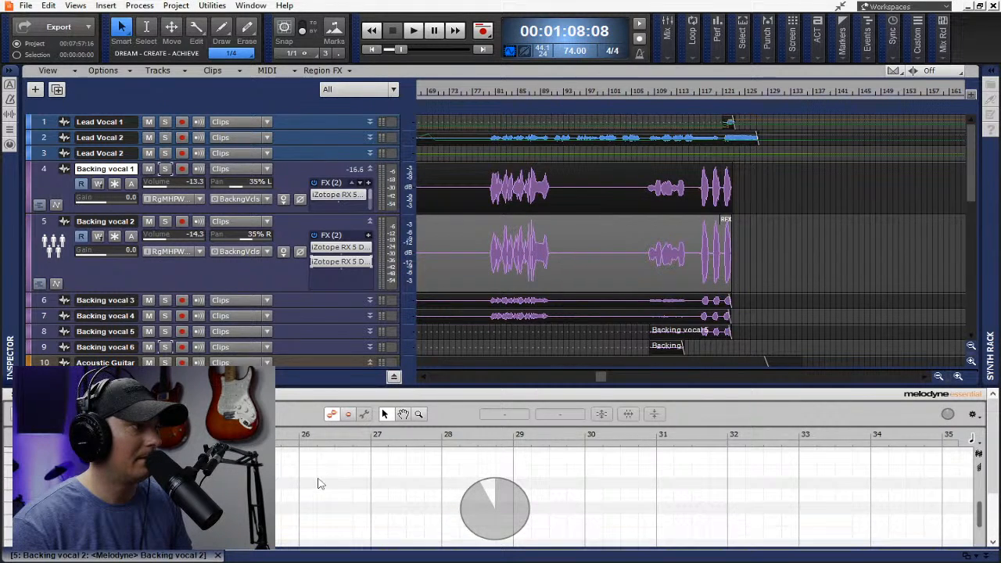
Correct all Backing vocal 2 notes with Pitch Center at 100% and a partial Pitch Drift correction, and render the Region FX
scroll(318, 483, "down", 1)
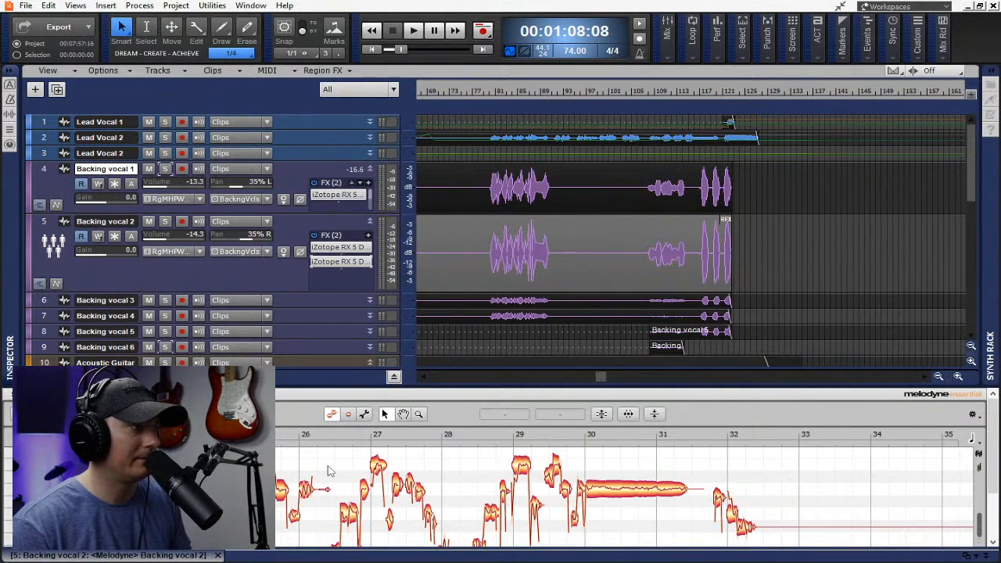
key("ctrl+a")
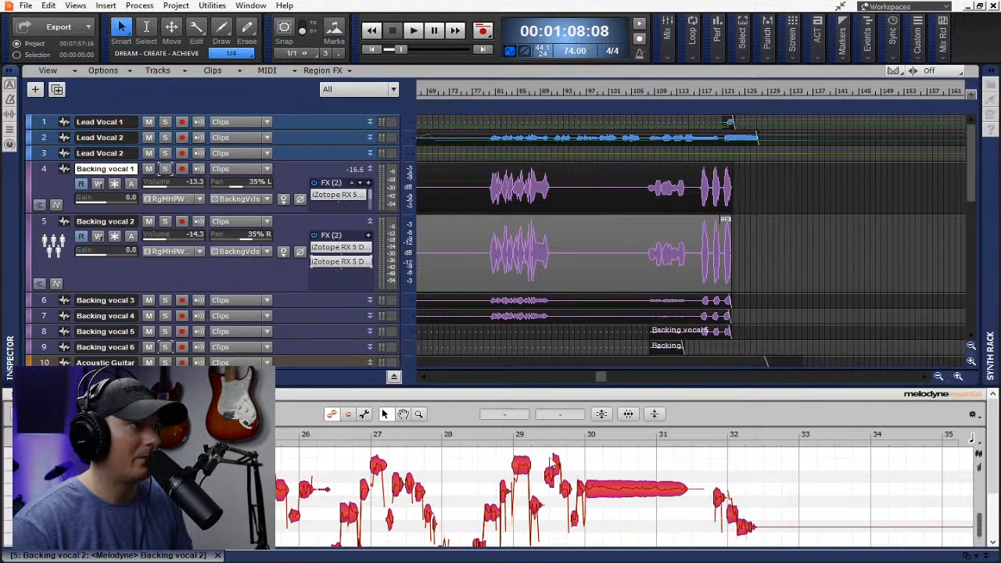
left_click(602, 414)
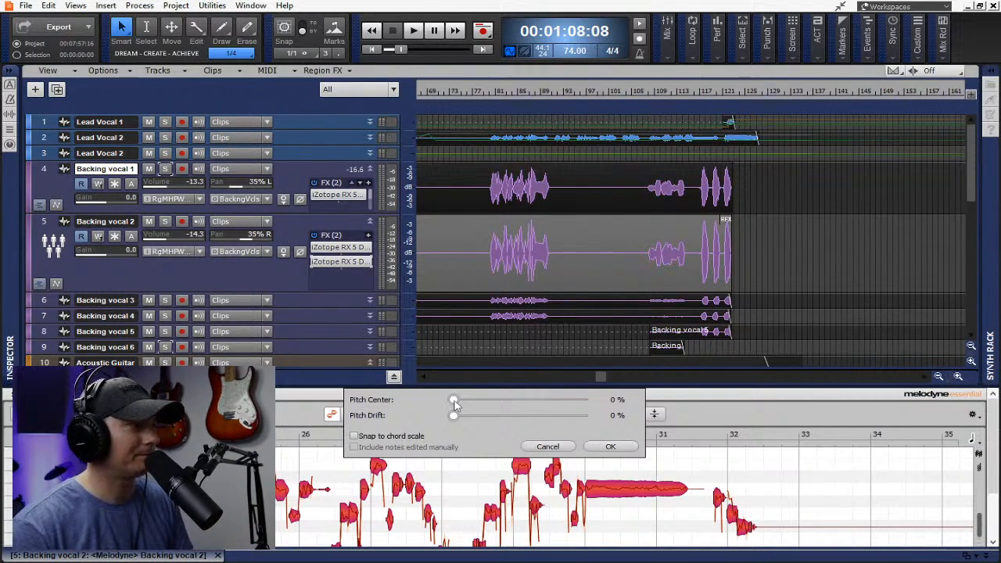
left_click_drag(455, 402, 599, 408)
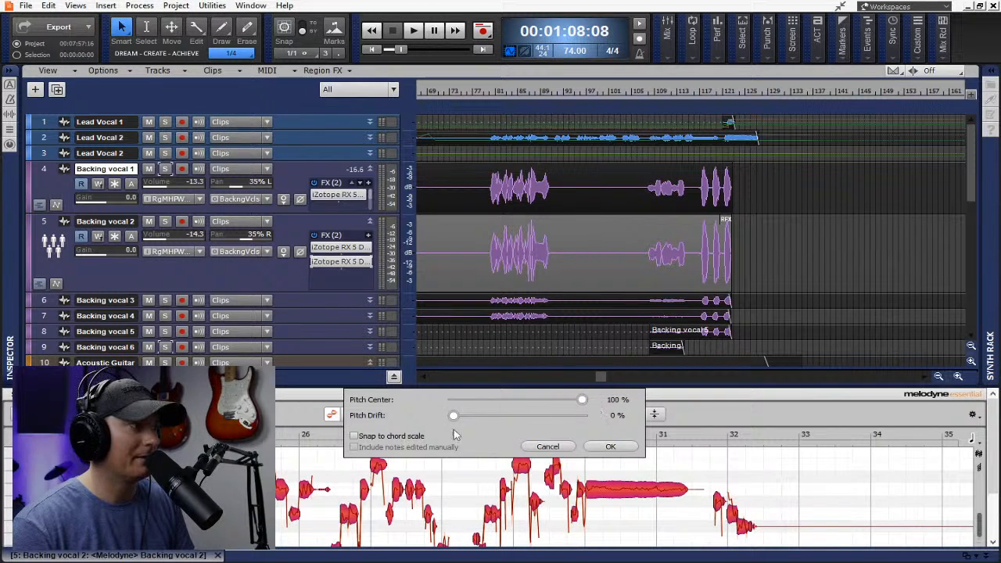
left_click_drag(507, 420, 540, 420)
left_click(610, 448)
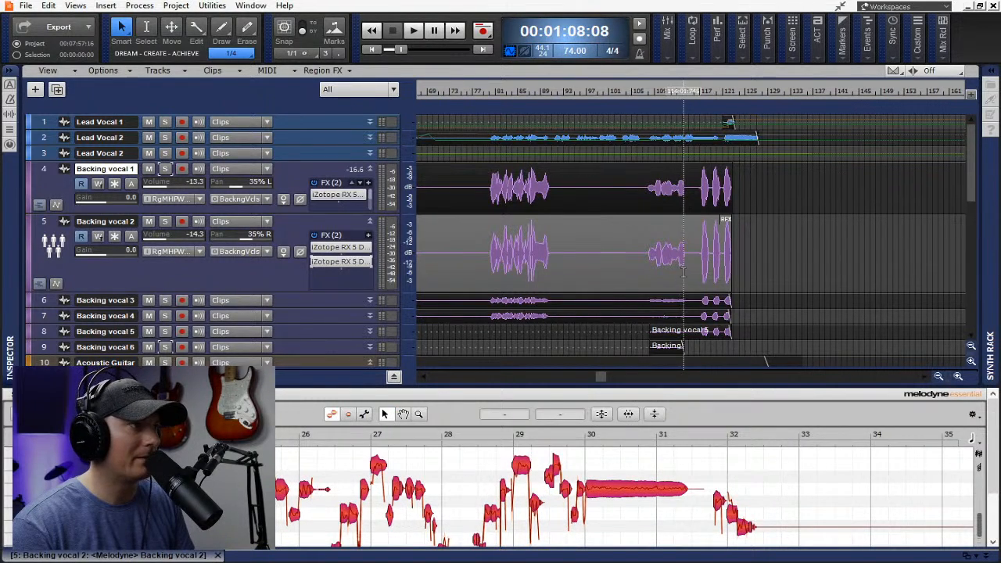
right_click(726, 225)
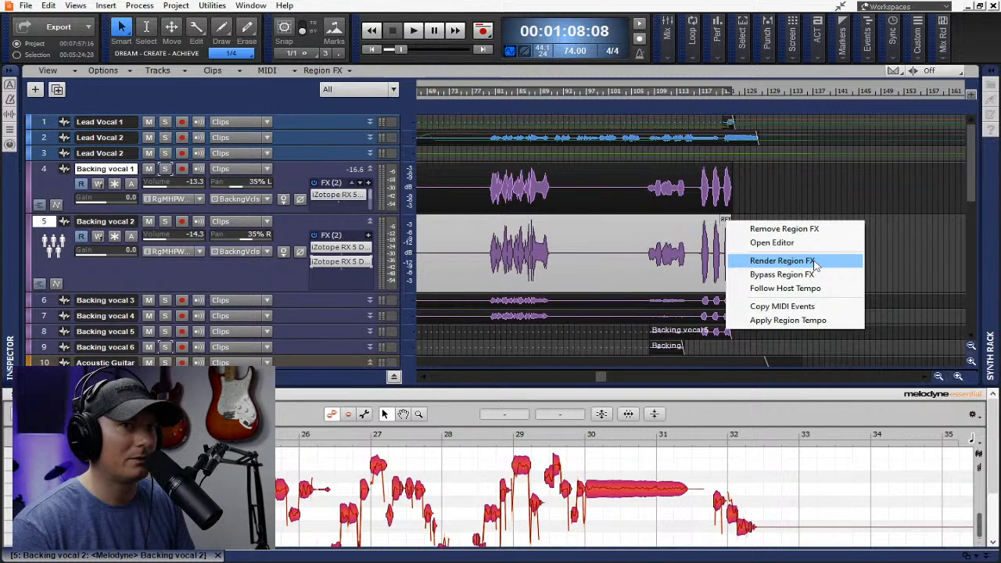
left_click(783, 260)
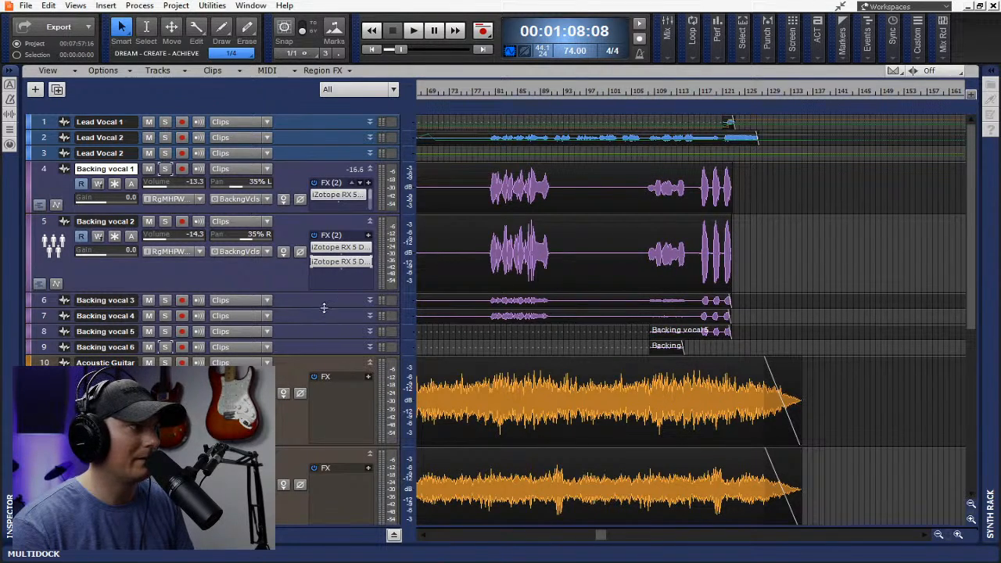
Expand the Backing vocal 3 and 4 tracks and create a VocalSync Region FX on the Backing vocal 3 clip
left_click_drag(323, 308, 337, 495)
left_click(648, 314)
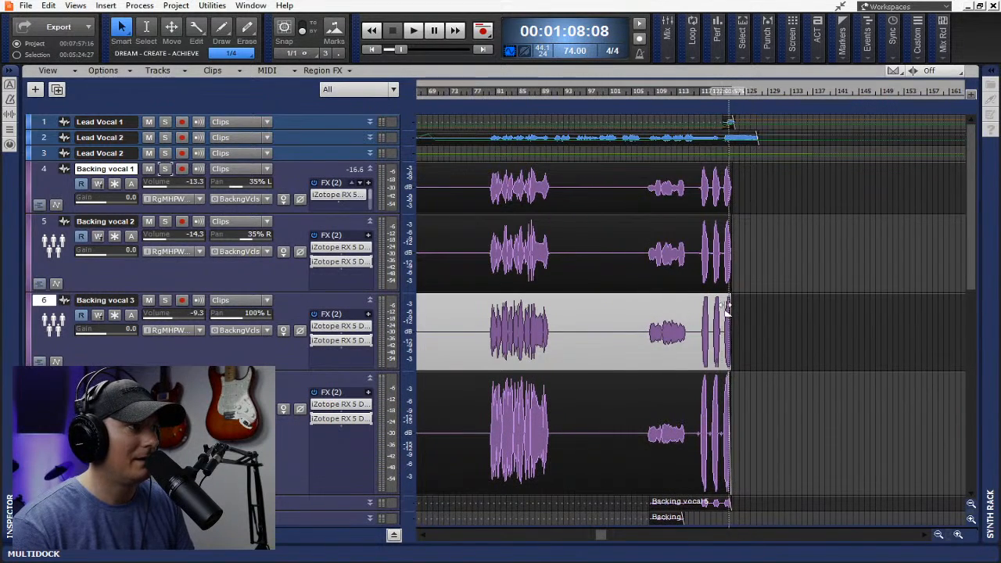
left_click(353, 71)
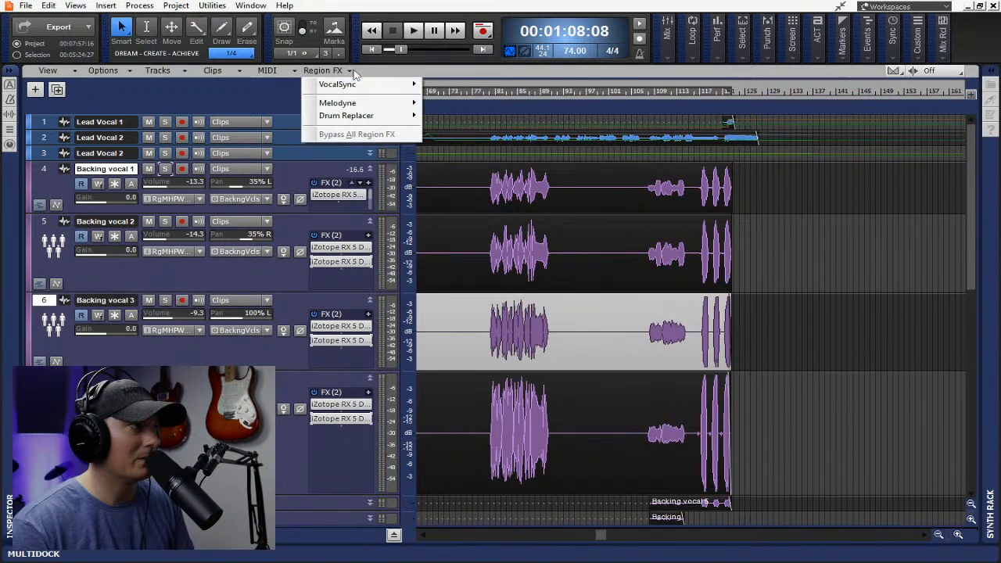
mouse_move(376, 84)
left_click(466, 84)
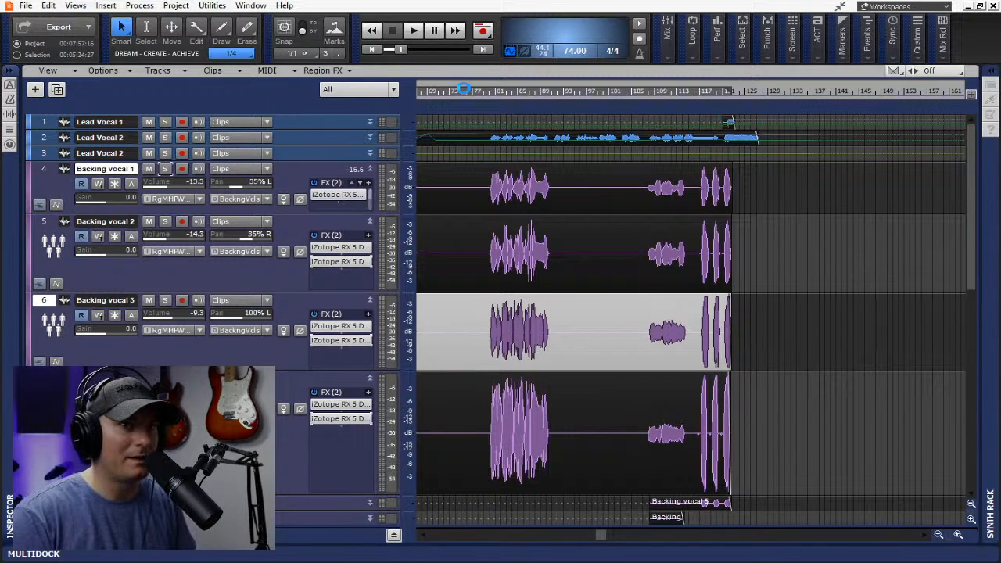
left_click(464, 89)
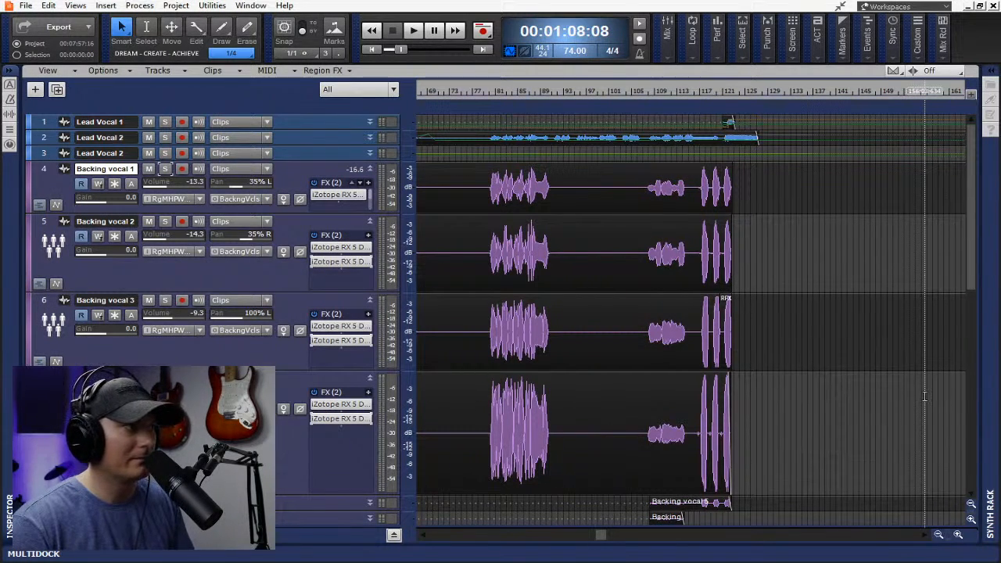
Open and close the VocalSync editor of the Backing vocal 3 clip and remove the clip's Region FX
scroll(818, 330, "down", 3)
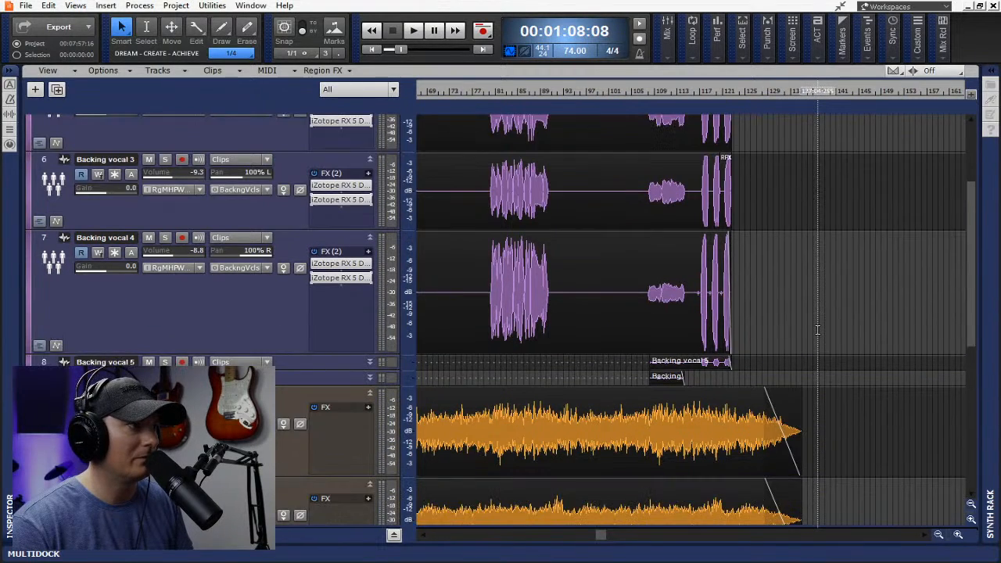
scroll(818, 330, "up", 3)
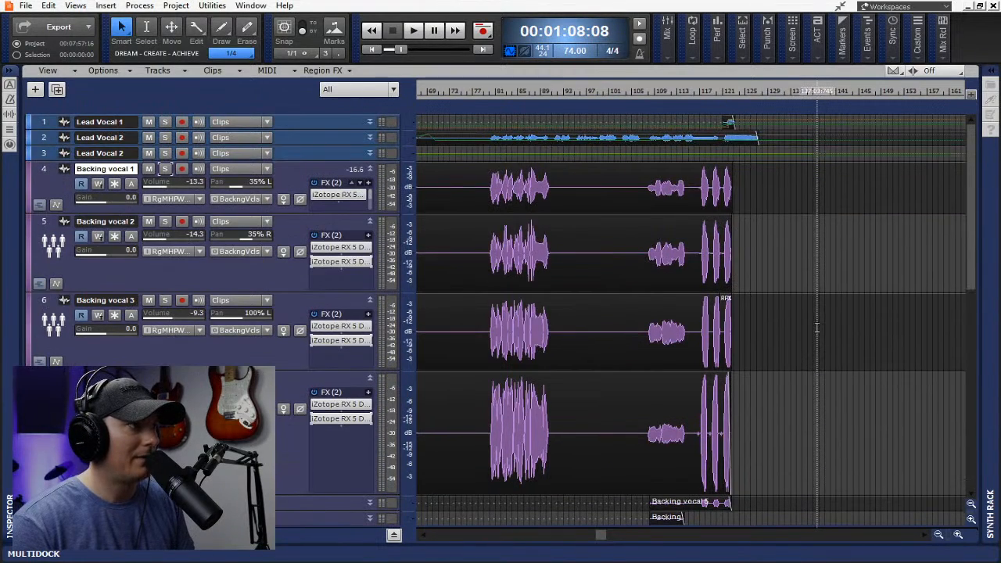
left_click(725, 300)
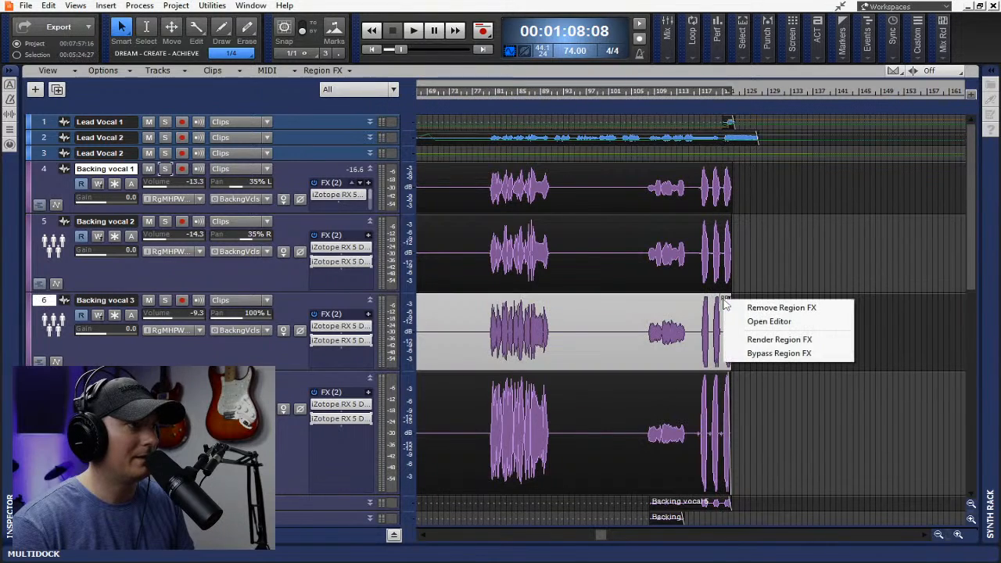
left_click(779, 321)
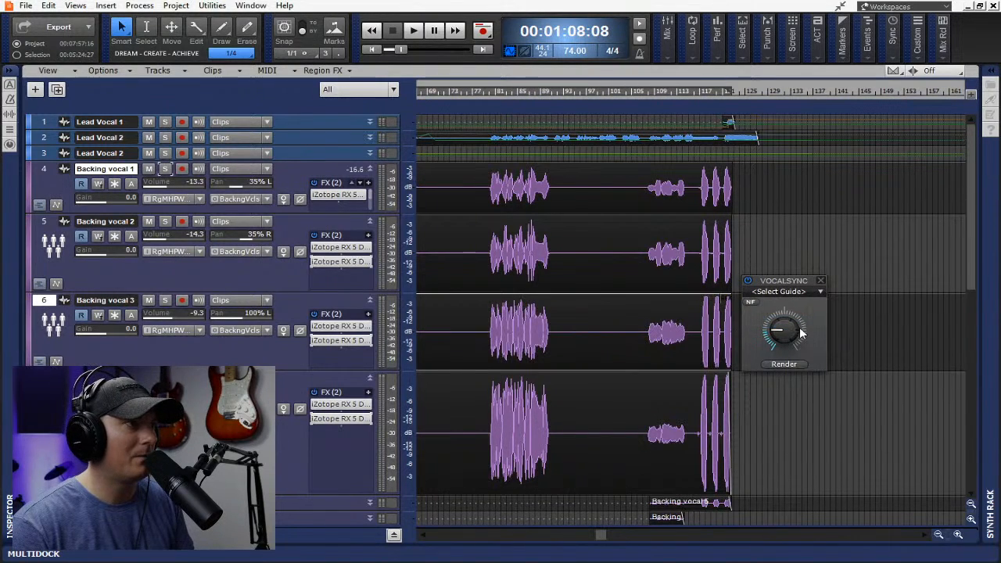
left_click(821, 281)
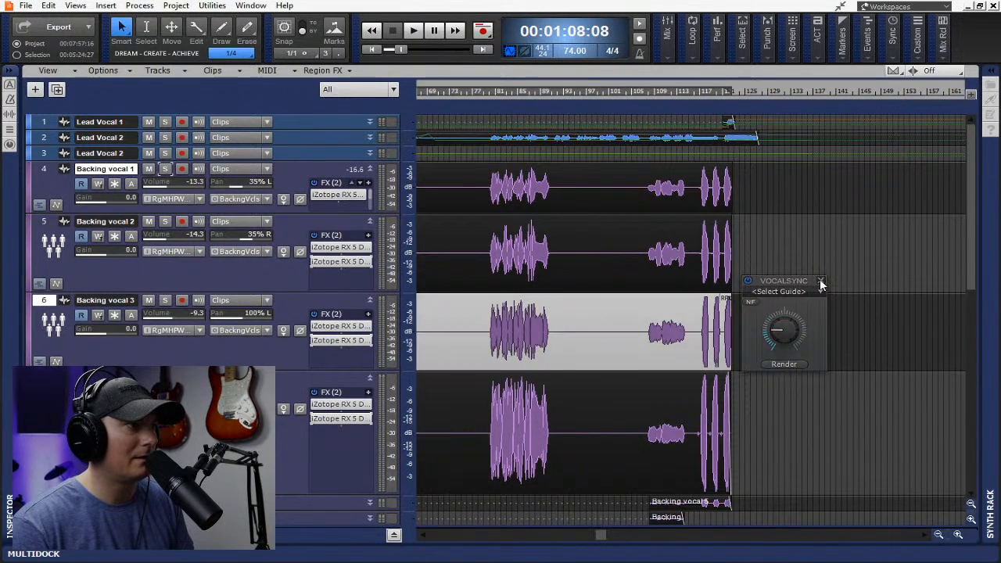
left_click(725, 301)
left_click(763, 304)
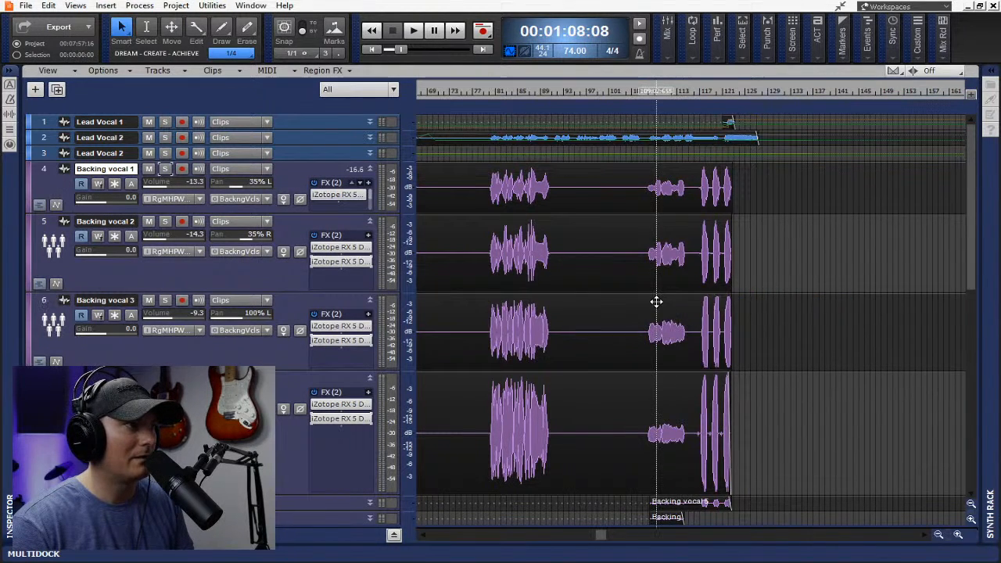
Create a Melodyne Region FX on the Backing vocal 3 clip
left_click(394, 89)
left_click(350, 71)
left_click(350, 71)
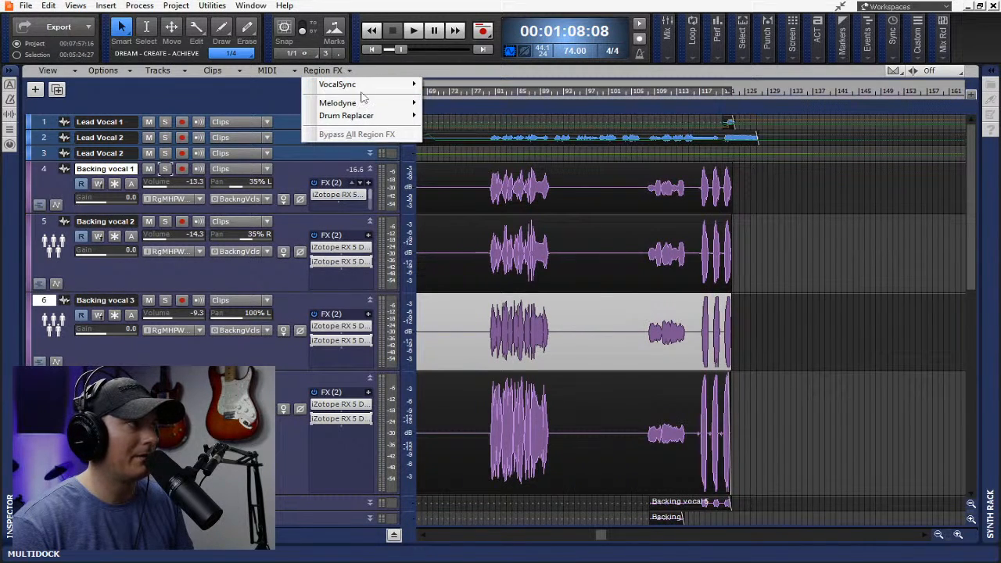
mouse_move(377, 105)
left_click(450, 102)
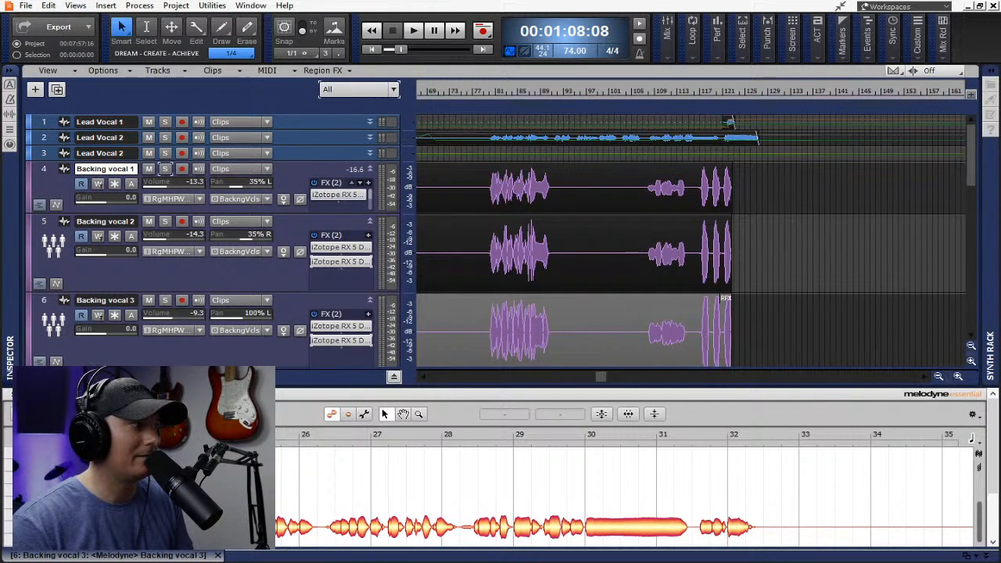
Change the Melodyne algorithm for the Backing vocal 3 clip and redetect its notes
left_click(476, 300)
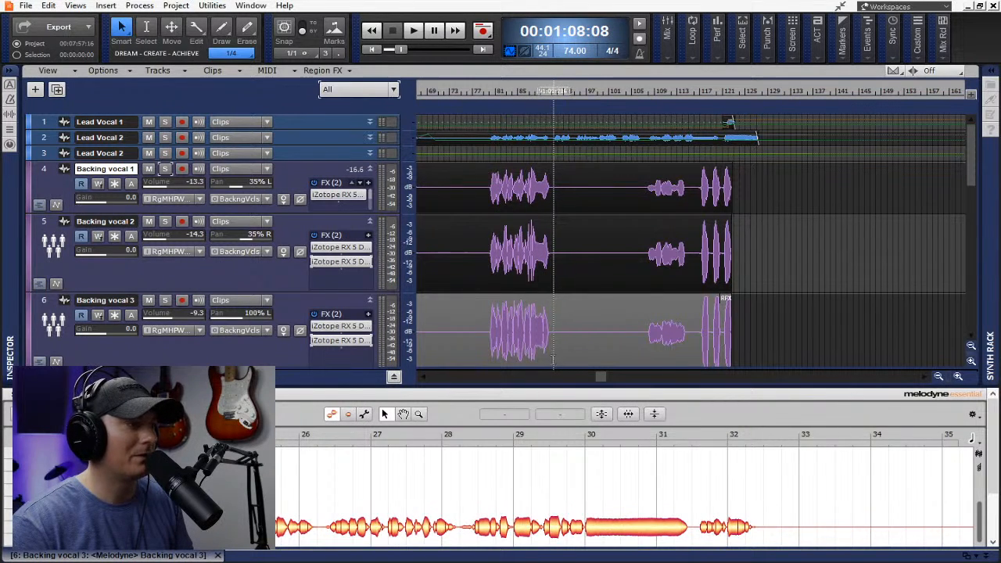
scroll(508, 462, "down", 2)
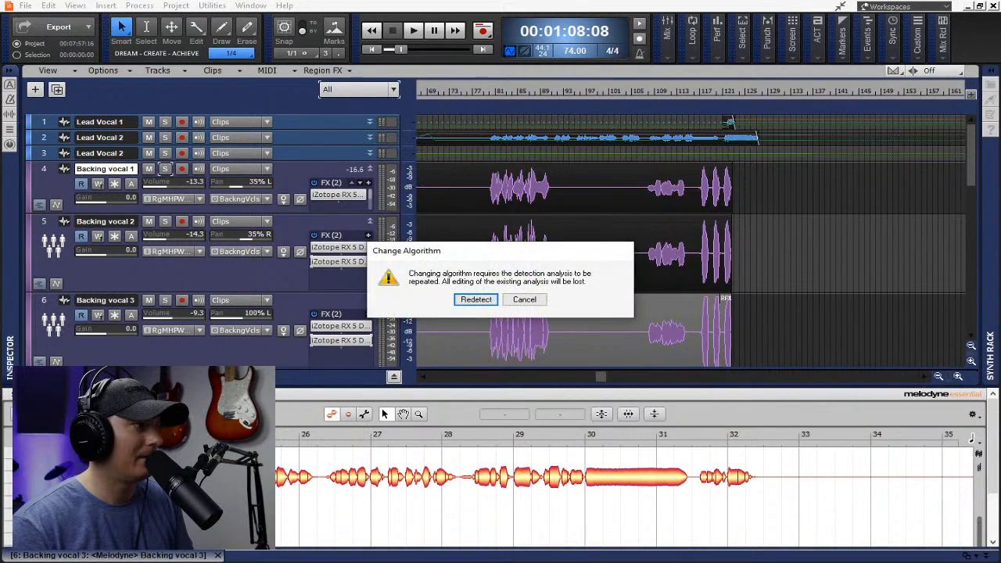
left_click(457, 300)
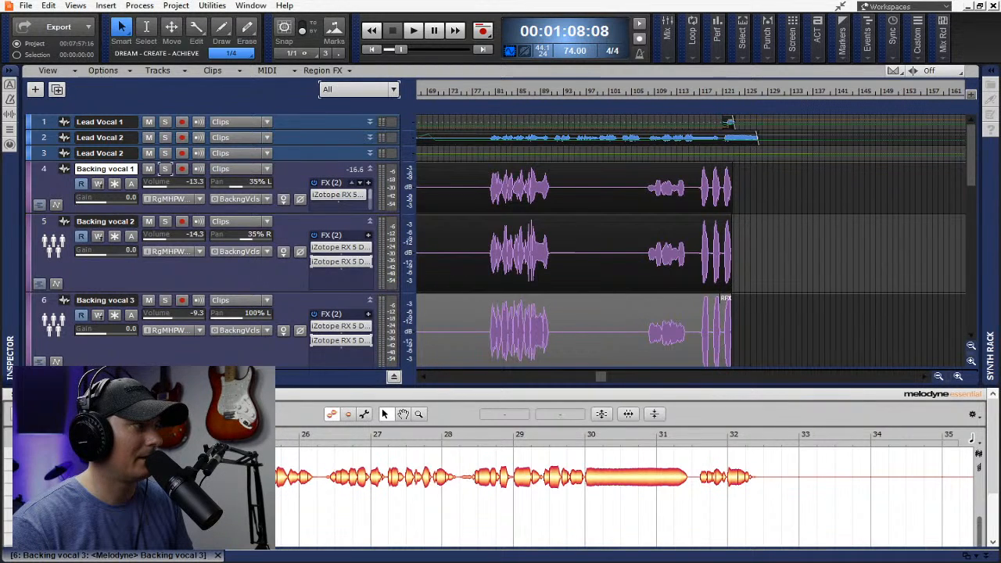
left_click(495, 300)
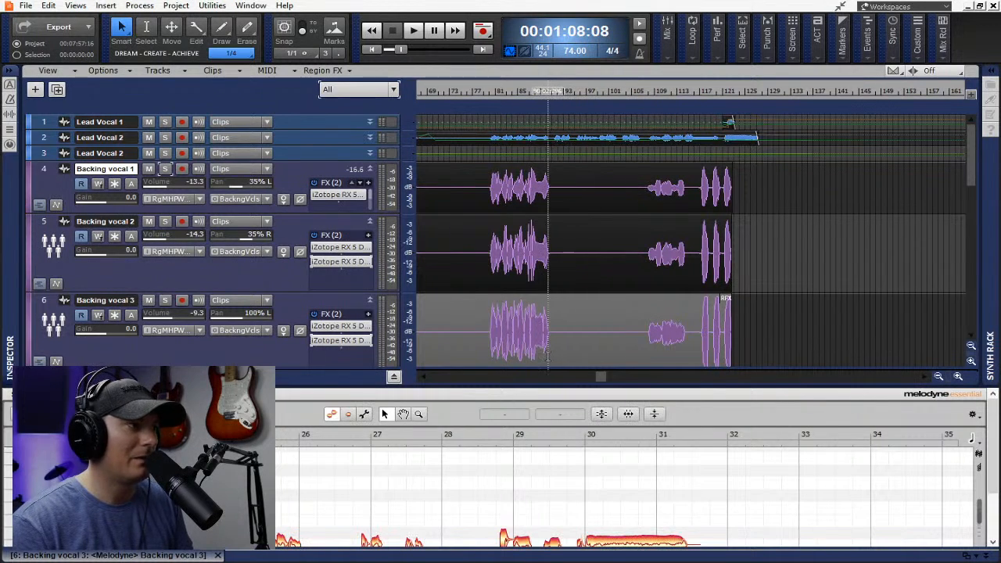
Correct all Backing vocal 3 notes with Pitch Center at 84% and Pitch Drift at 54%, and render the Region FX
scroll(525, 480, "down", 3)
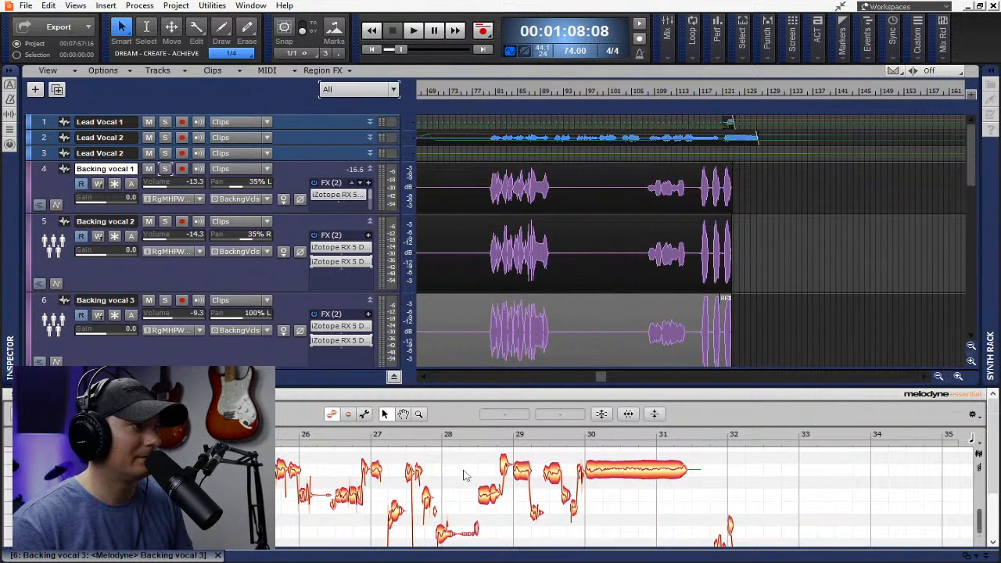
key("ctrl+a")
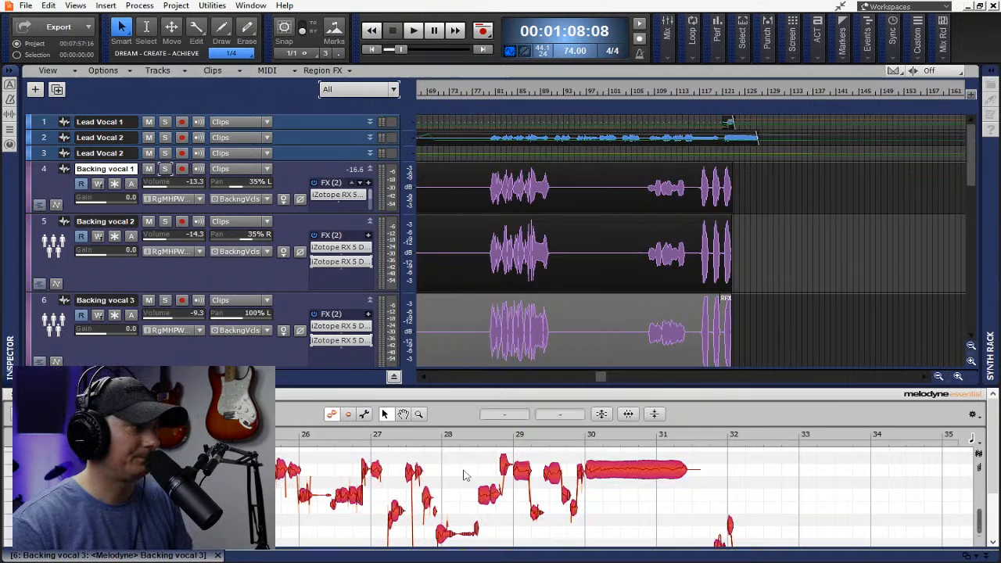
left_click(602, 414)
left_click_drag(470, 405, 526, 421)
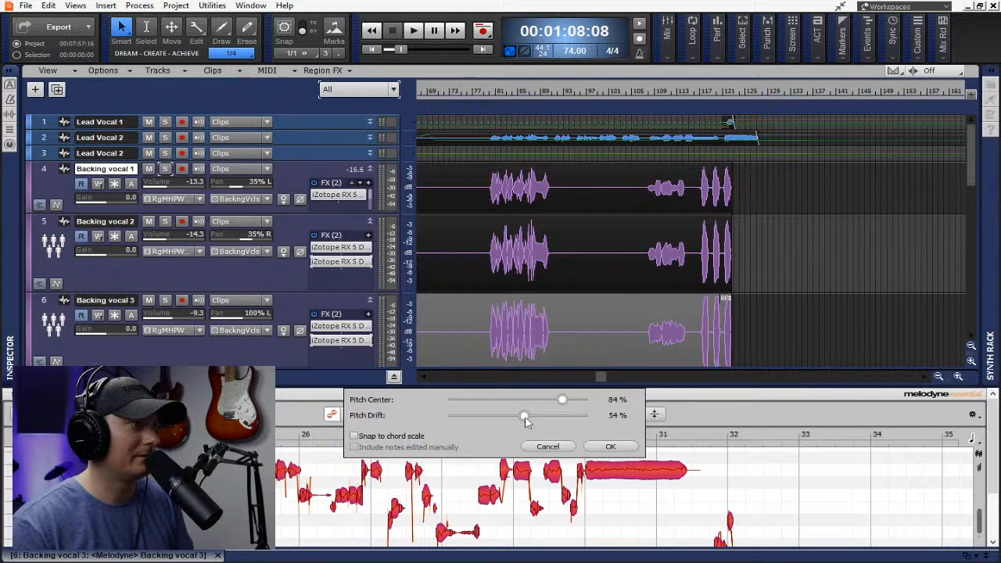
left_click(613, 447)
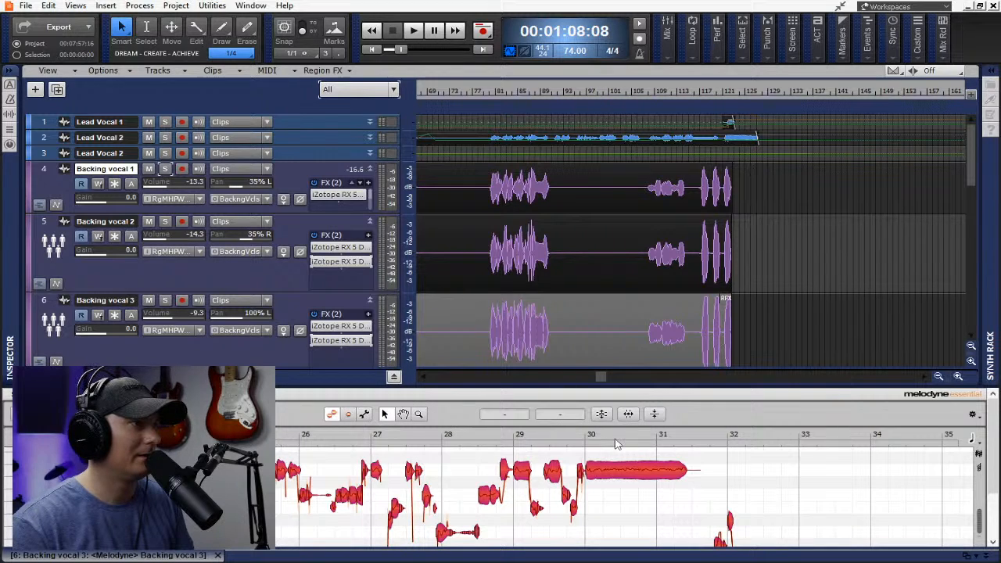
right_click(726, 301)
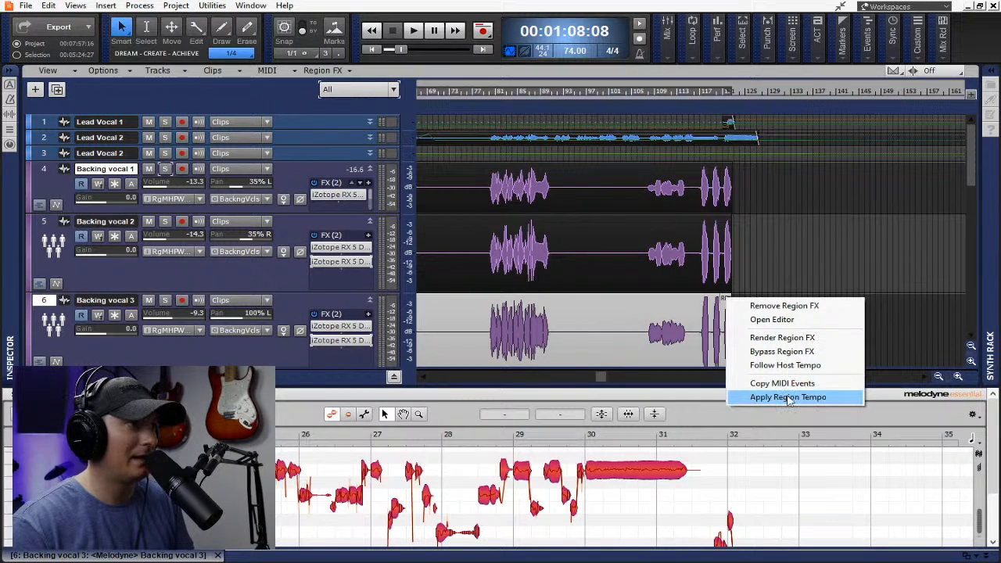
left_click(808, 342)
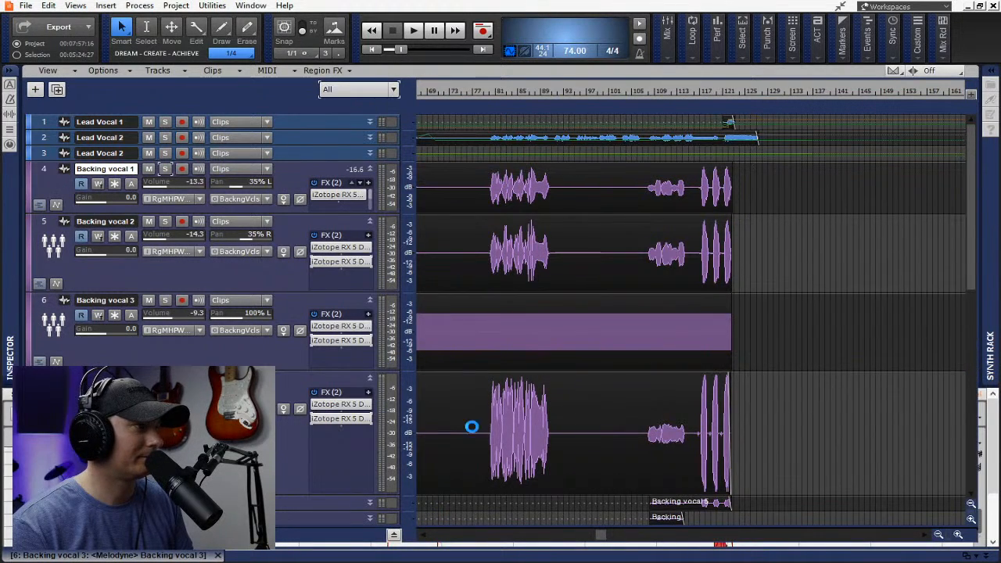
Create a Melodyne Region FX on the Backing vocal 4 clip
left_click(659, 388)
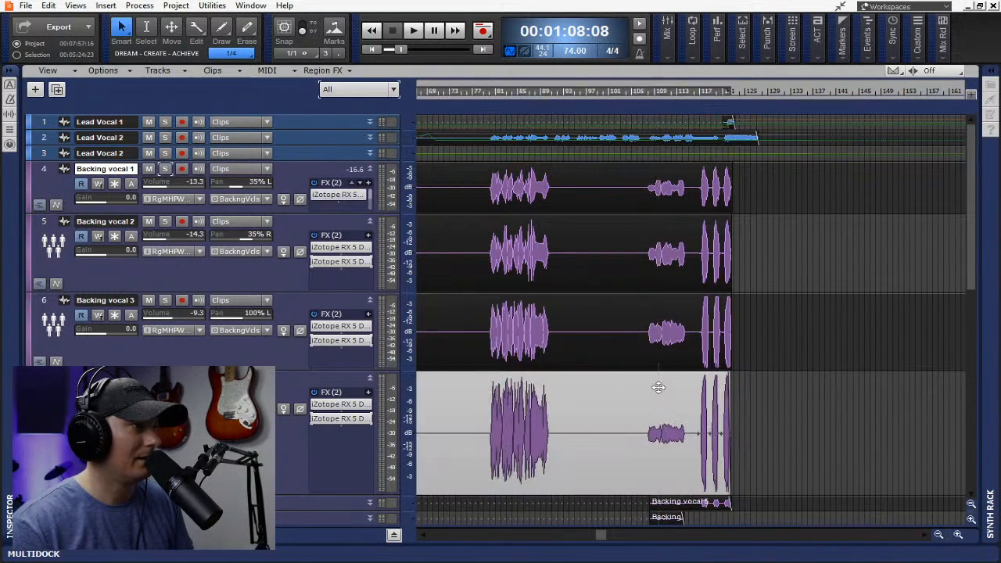
left_click(350, 71)
mouse_move(400, 103)
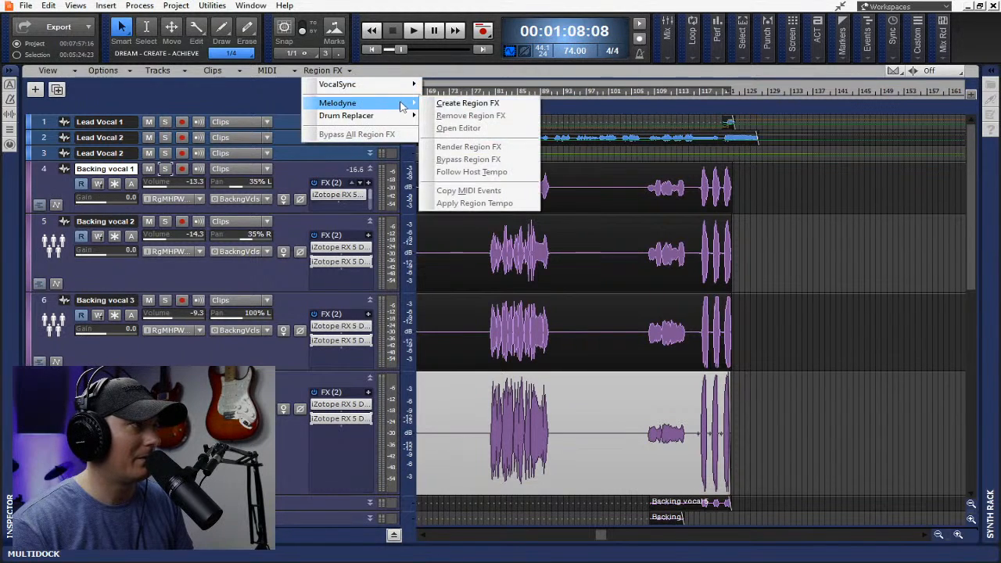
left_click(448, 105)
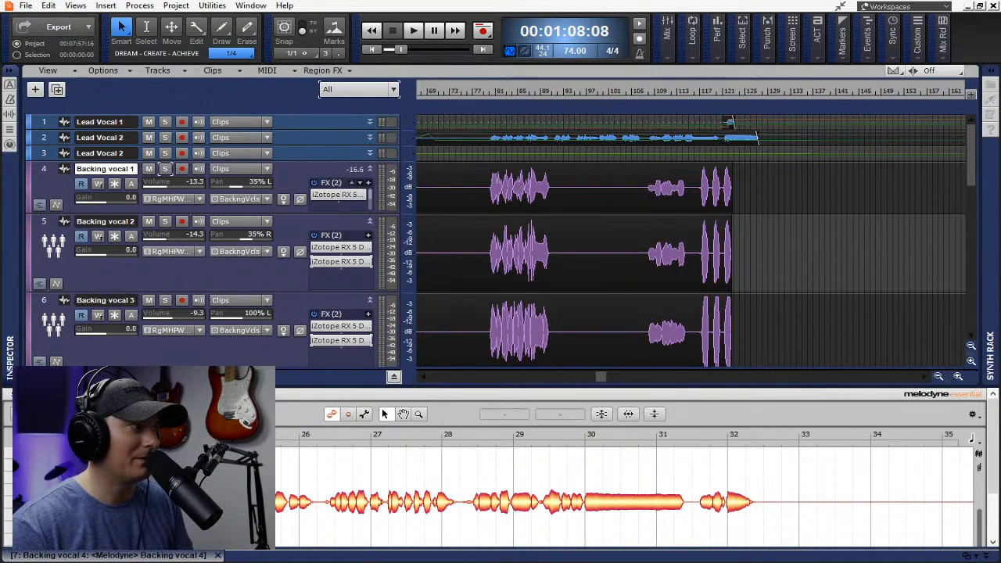
Change the Melodyne algorithm for the Backing vocal 4 clip and redetect its notes
left_click(125, 438)
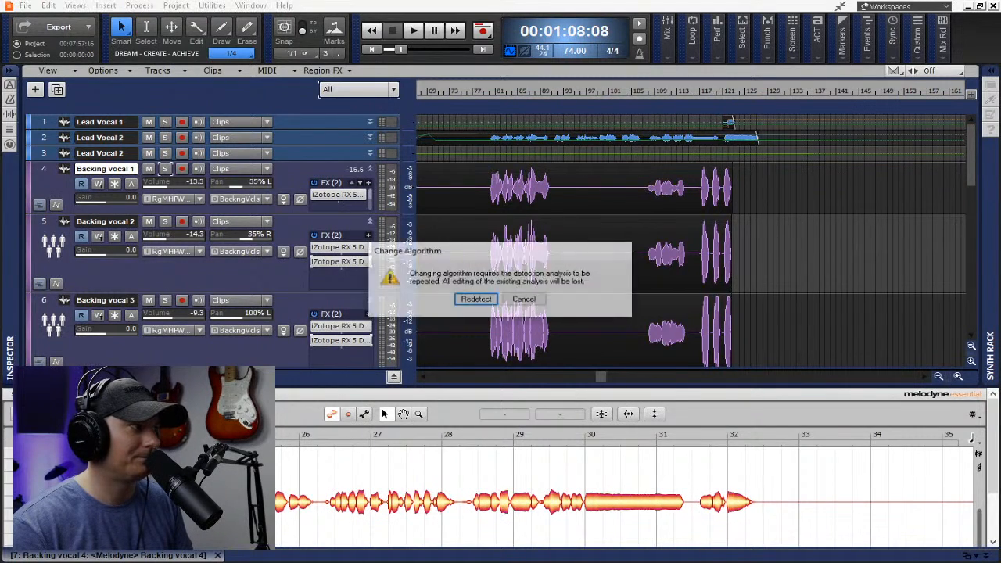
left_click(493, 301)
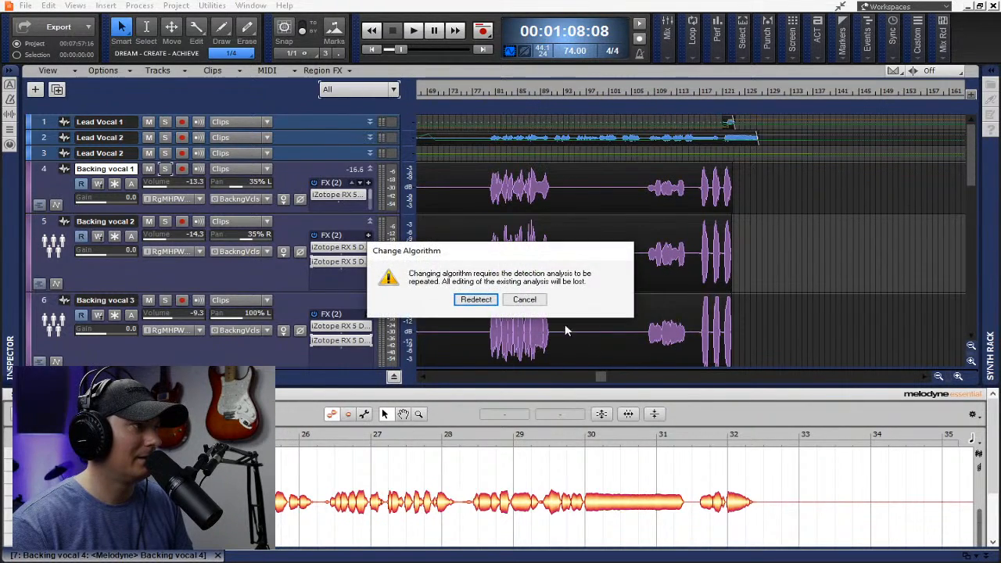
left_click(475, 302)
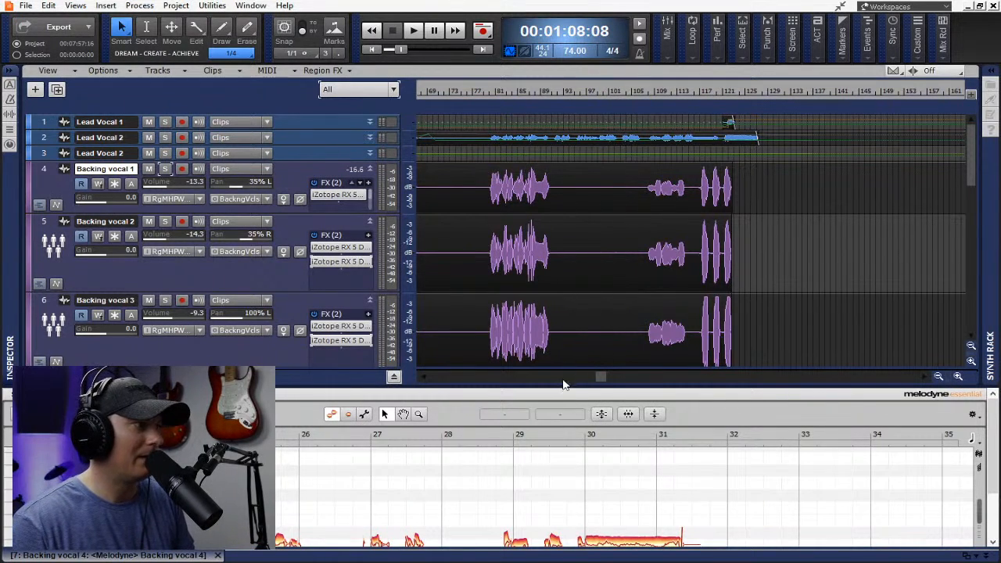
Correct all Backing vocal 4 notes with Pitch Center at 74% and Pitch Drift at about 36%, and render the Region FX
scroll(418, 467, "down", 2)
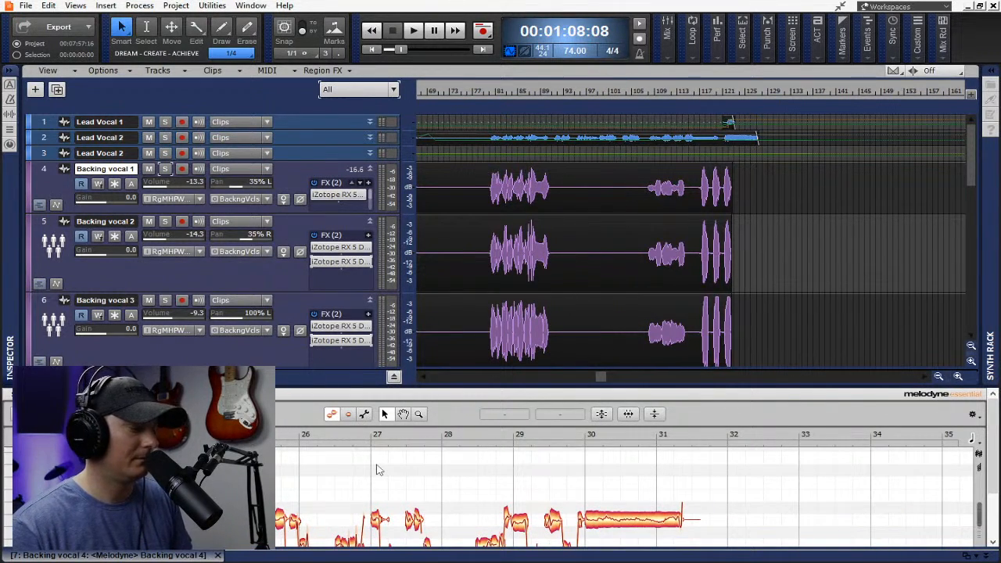
key("ctrl+a")
left_click(602, 414)
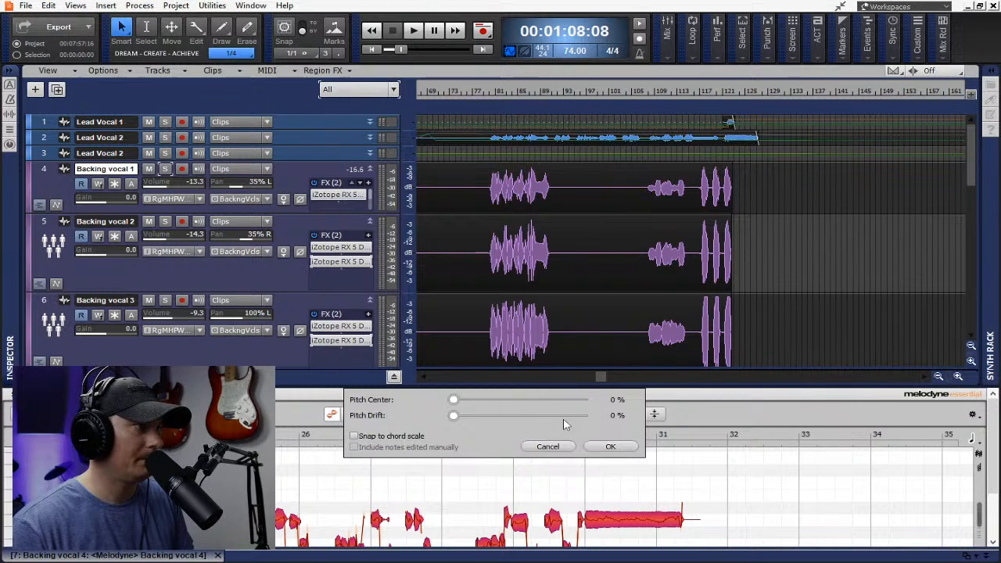
left_click_drag(457, 402, 550, 401)
left_click_drag(457, 418, 504, 417)
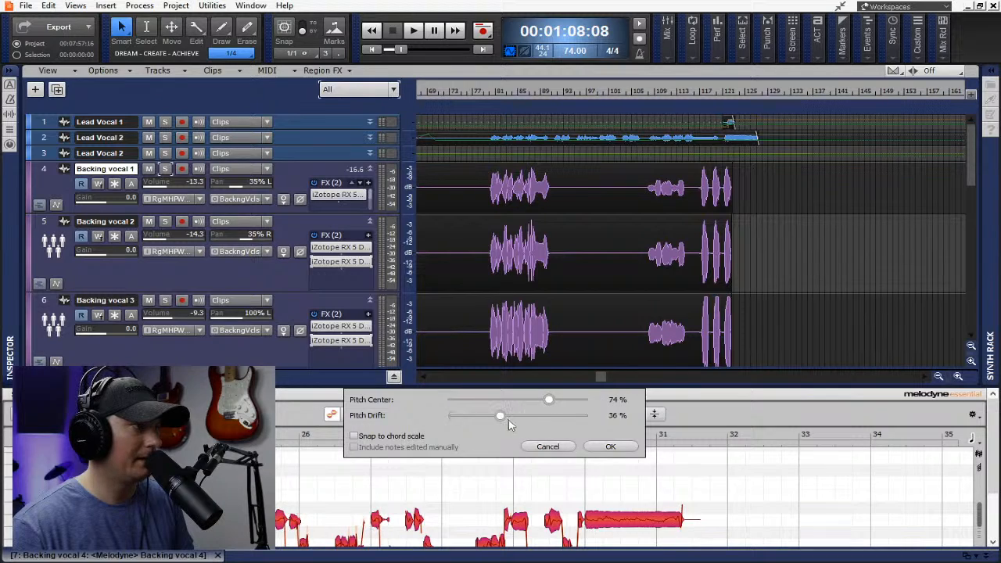
left_click(610, 447)
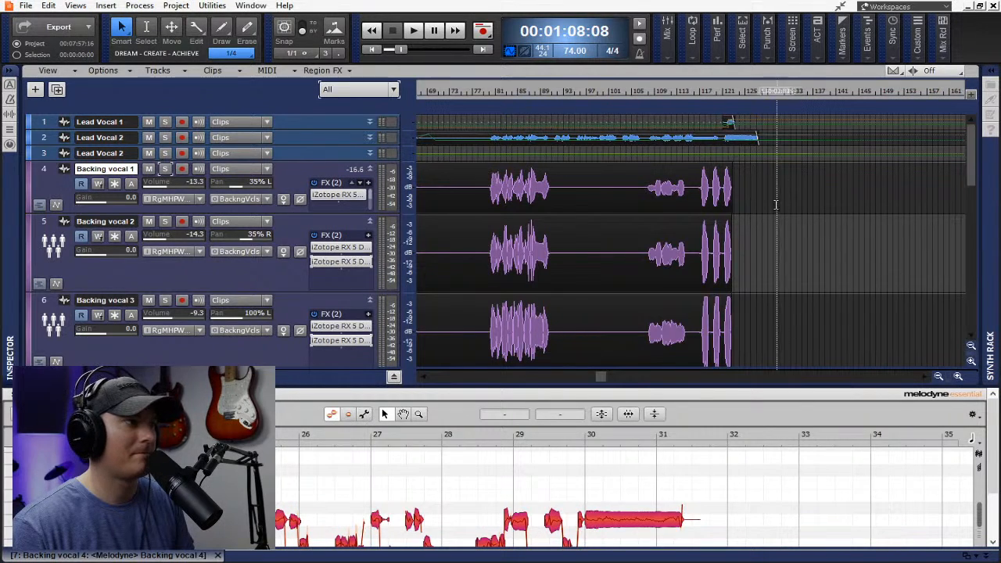
scroll(476, 313, "down", 3)
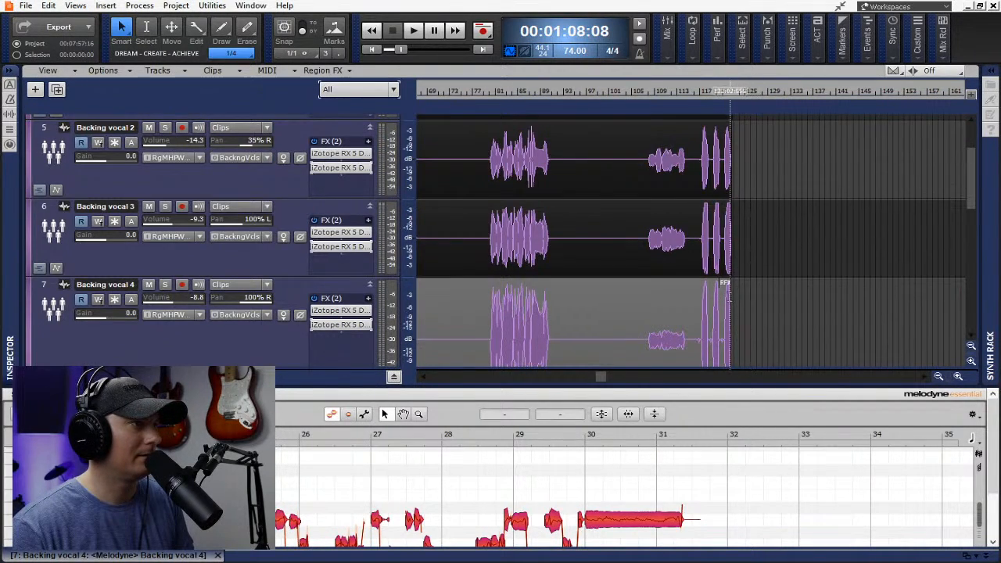
right_click(729, 285)
left_click(776, 325)
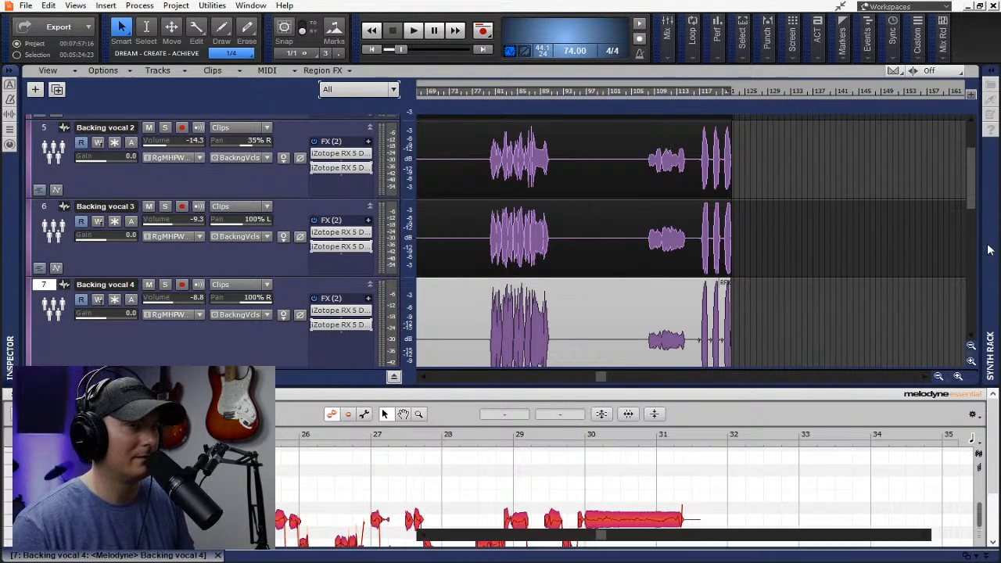
Expand the Backing vocal 5 and Backing vocal 6 tracks, and create a Melodyne Region FX on the Backing vocal 5 clip
scroll(976, 316, "down", 3)
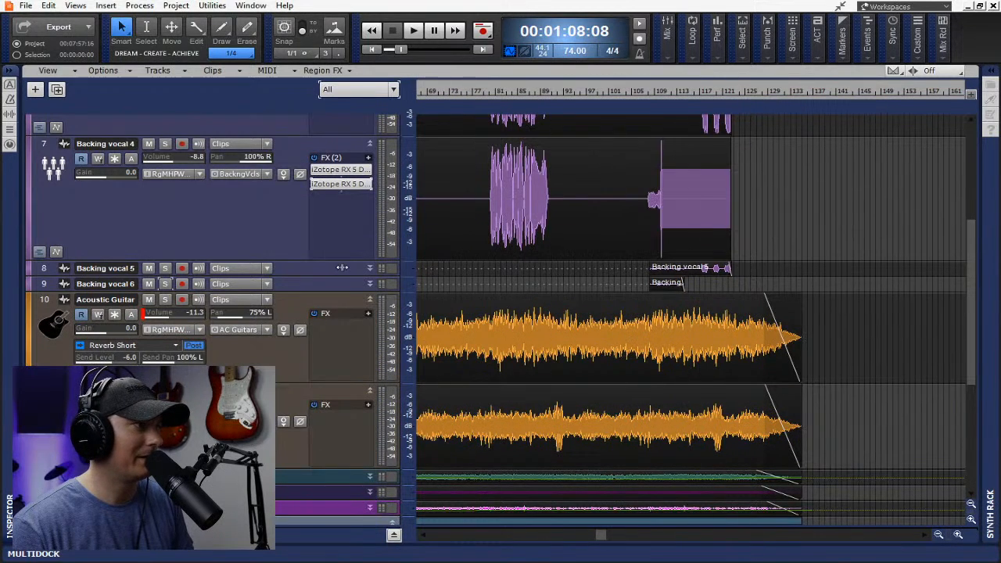
double_click(321, 291)
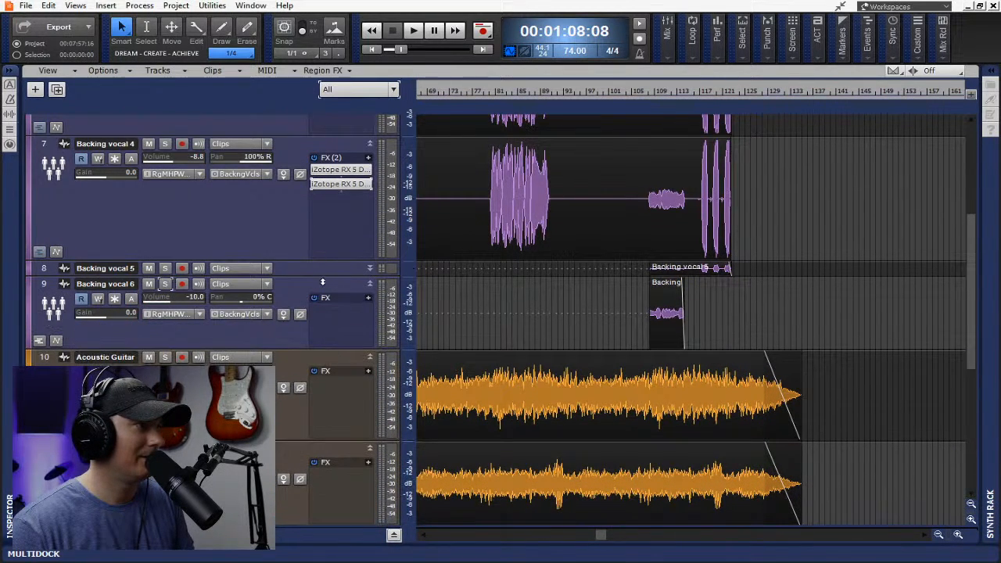
double_click(322, 275)
left_click(682, 274)
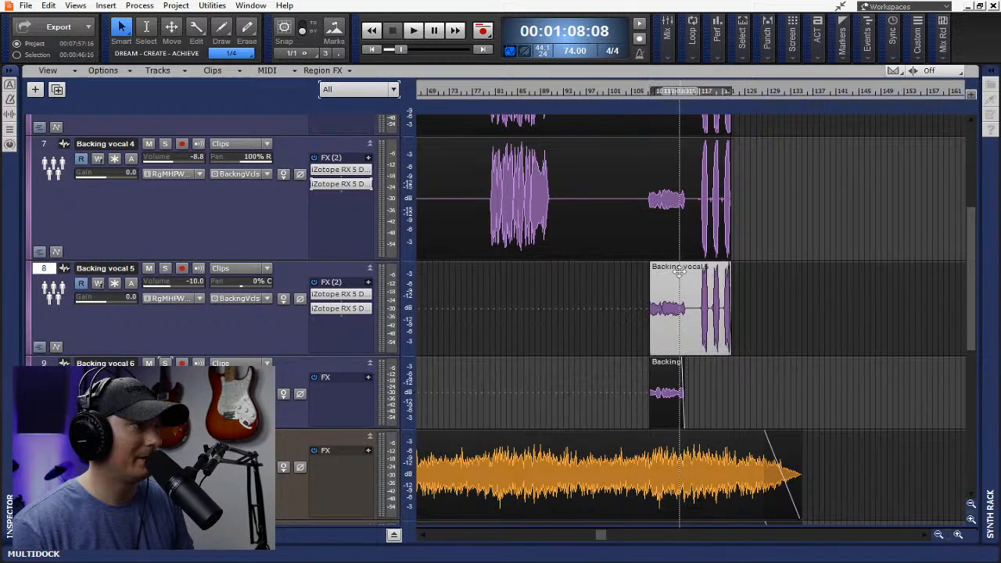
left_click(393, 89)
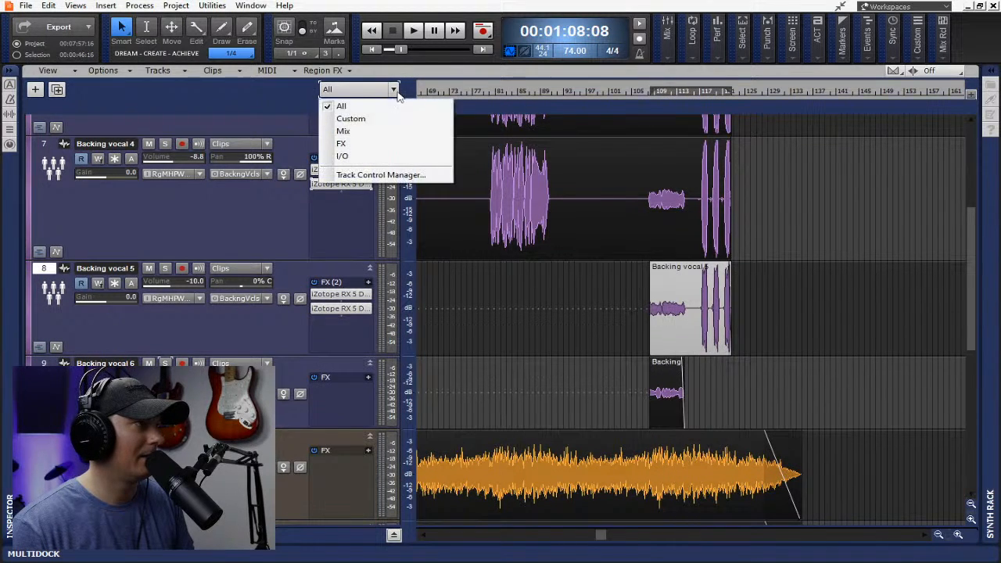
left_click(351, 72)
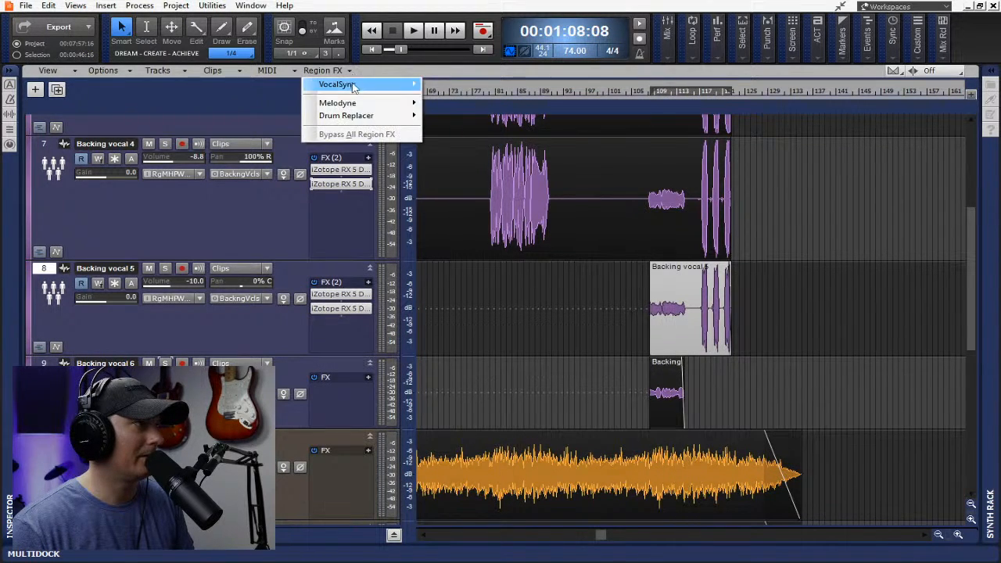
mouse_move(354, 103)
left_click(452, 103)
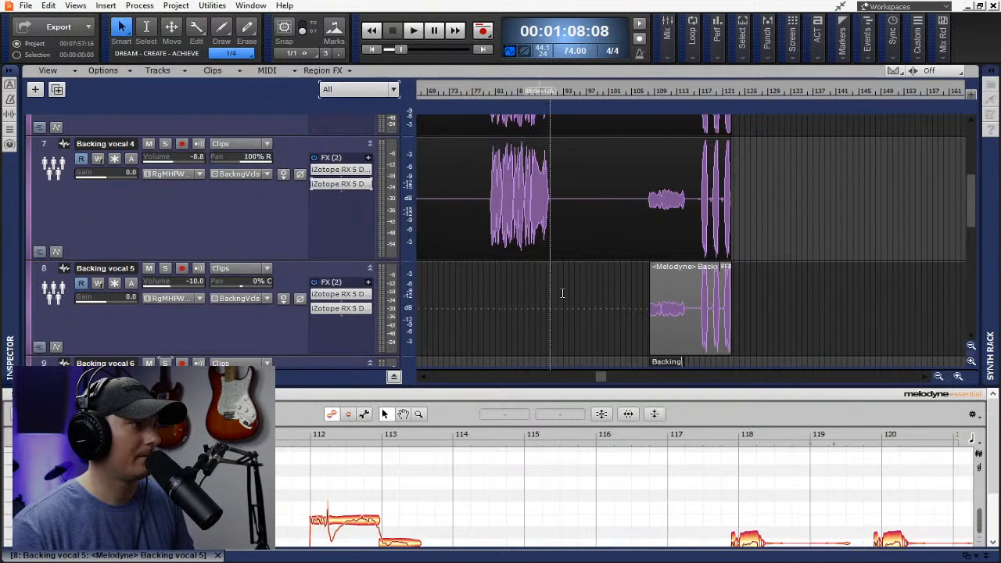
Render the Region FX on the Backing vocal 5 clip, and undo the bounce to clip
left_click(726, 267)
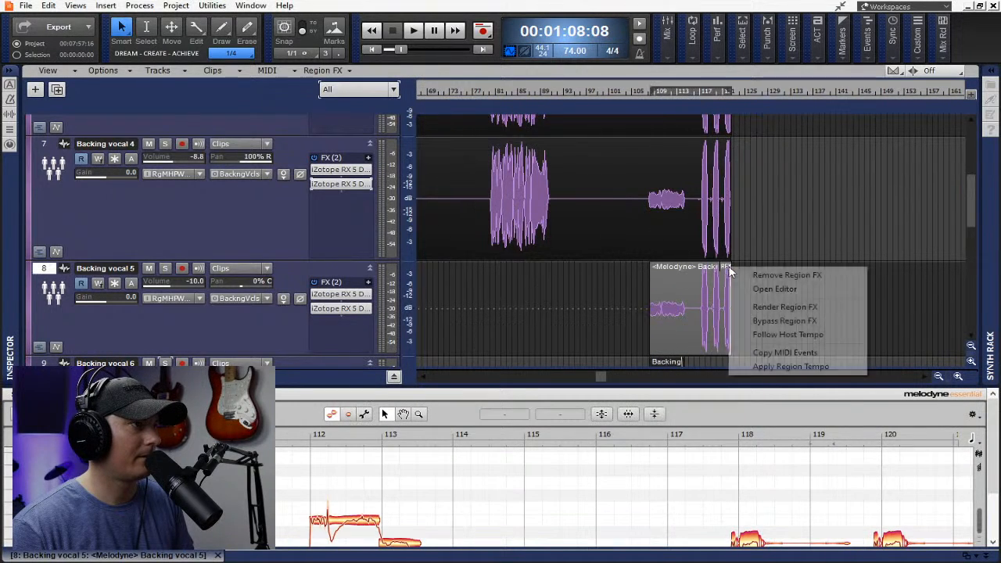
left_click(778, 307)
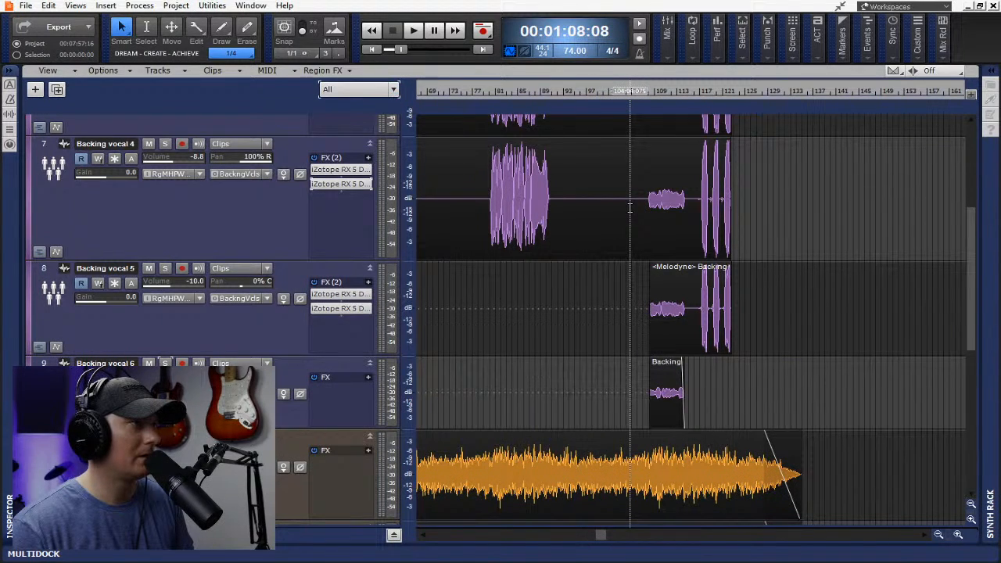
left_click(716, 272)
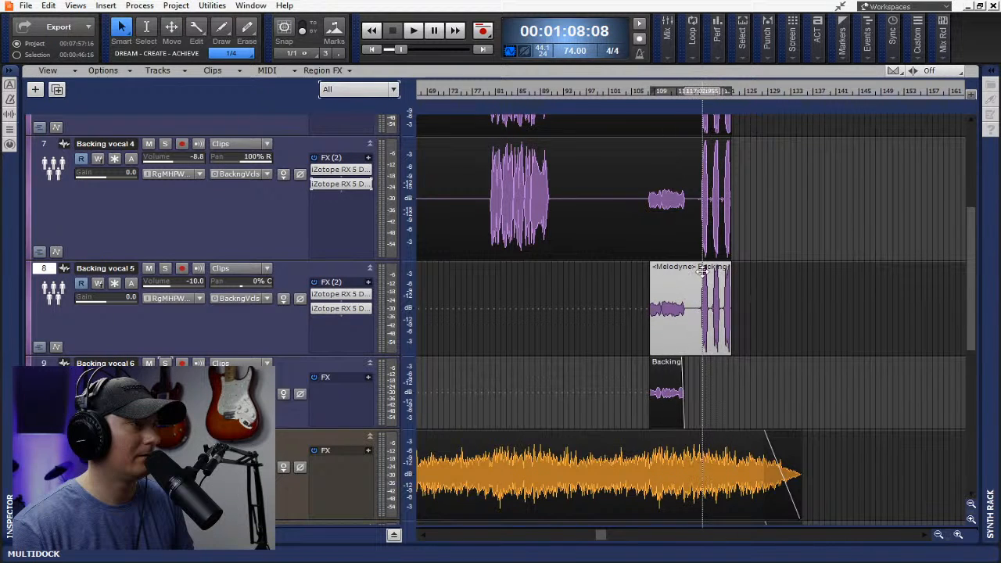
left_click(75, 6)
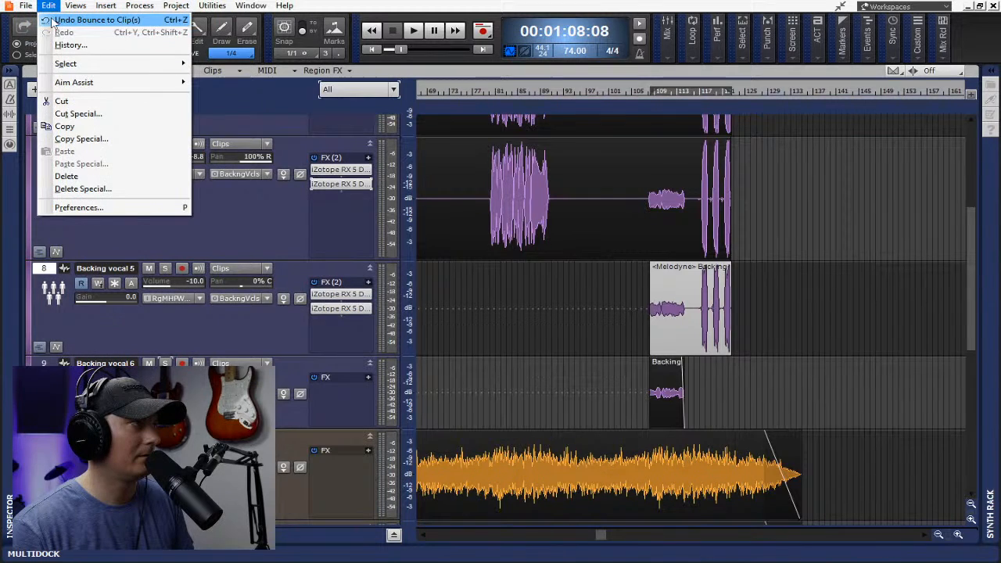
left_click(52, 20)
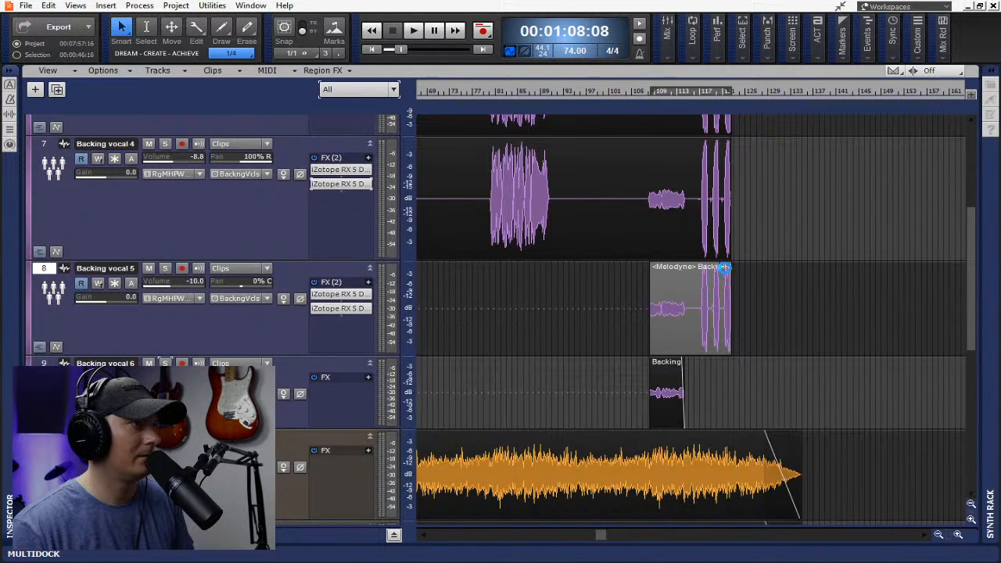
Correct the Backing vocal 5 notes in Melodyne with Pitch Center at 79% and Pitch Drift at 62%, and render the Region FX
left_click(725, 267)
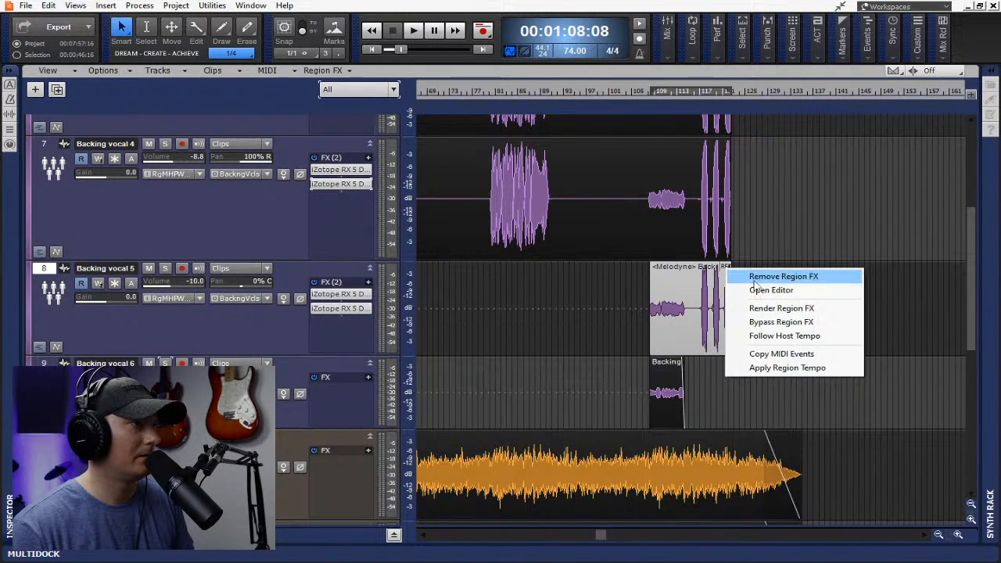
left_click(757, 290)
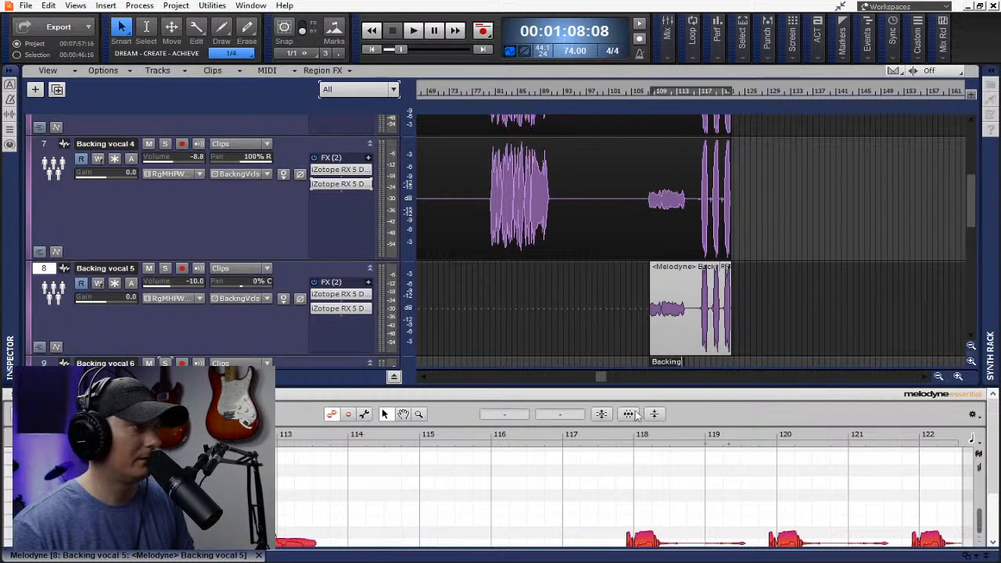
left_click(601, 415)
left_click_drag(454, 400, 552, 406)
left_click_drag(454, 420, 533, 419)
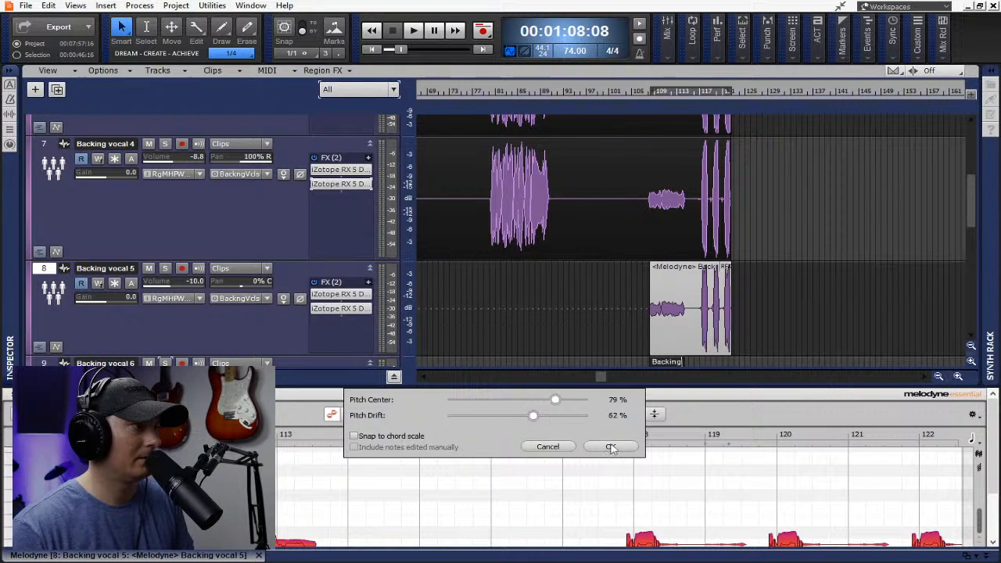
left_click(611, 447)
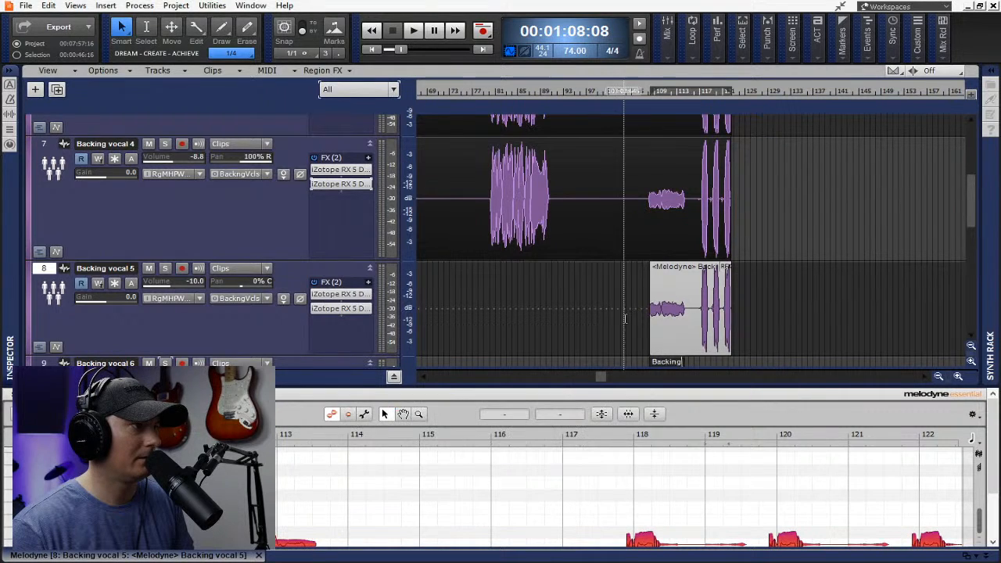
right_click(724, 270)
left_click(775, 306)
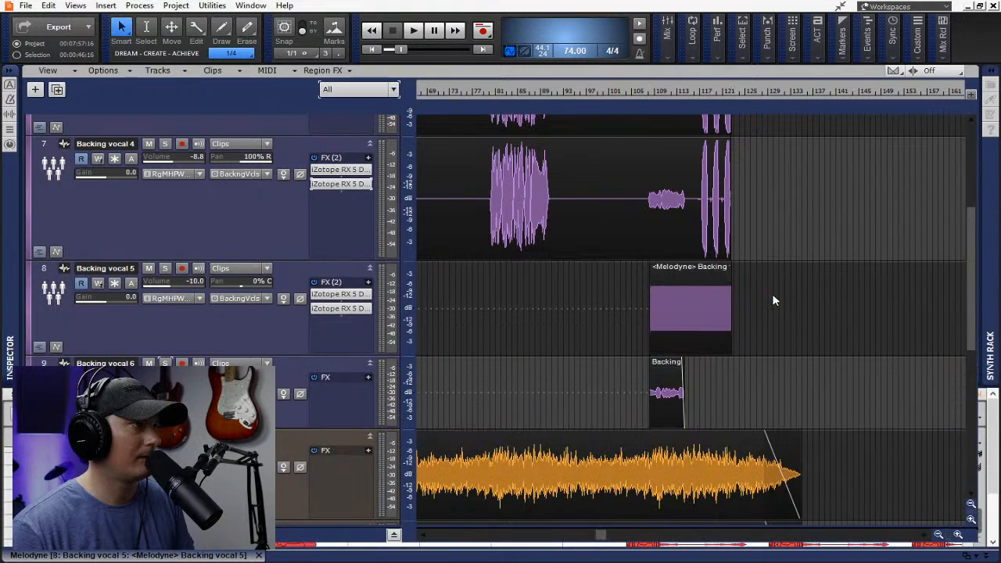
Create a Melodyne Region FX on the Backing vocal 6 clip
scroll(693, 352, "down", 2)
left_click(665, 320)
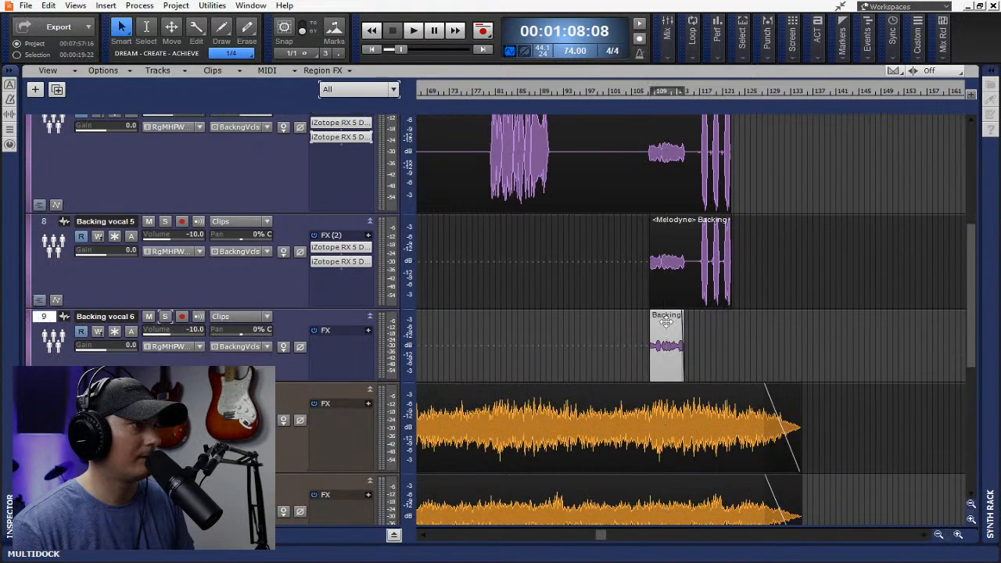
left_click(355, 71)
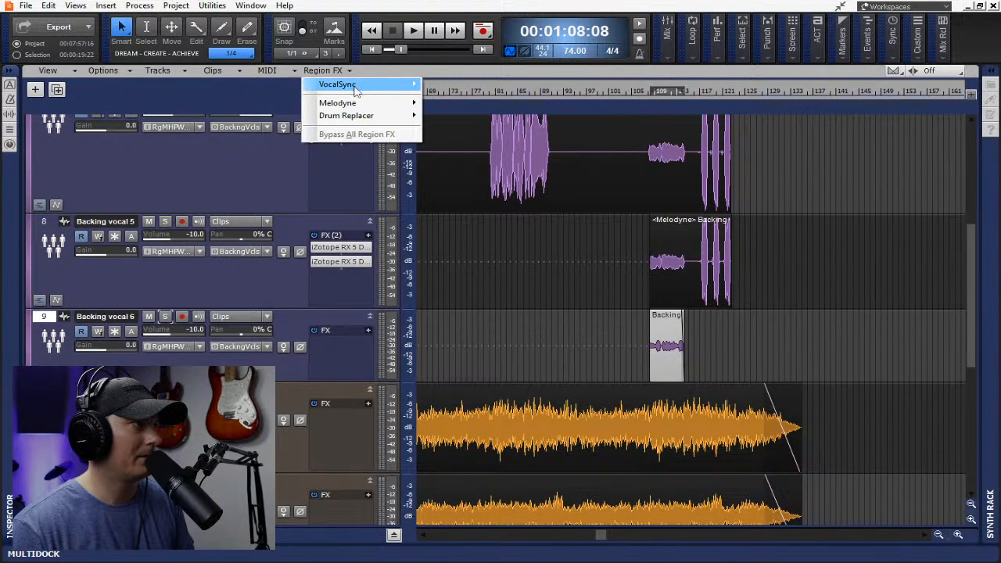
mouse_move(344, 102)
left_click(443, 102)
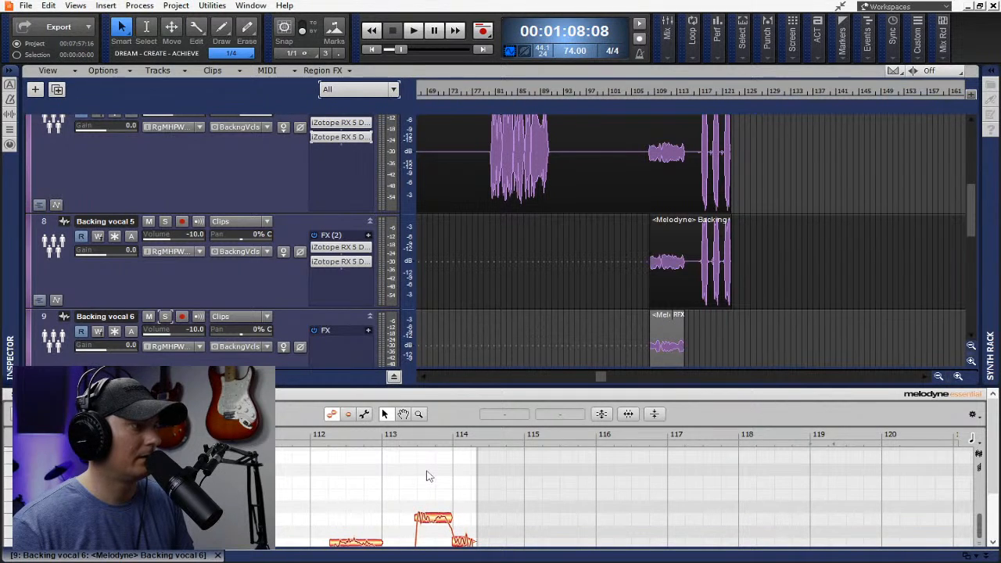
Correct all Backing vocal 6 notes with Pitch Center at 84% and a raised Pitch Drift, and render the Region FX
key("ctrl+a")
left_click(599, 413)
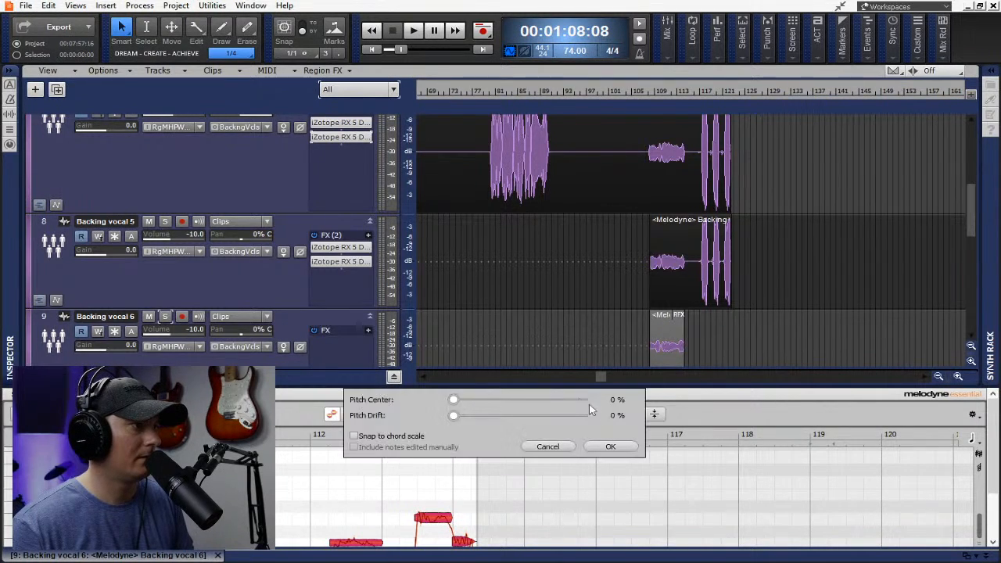
left_click_drag(454, 400, 562, 400)
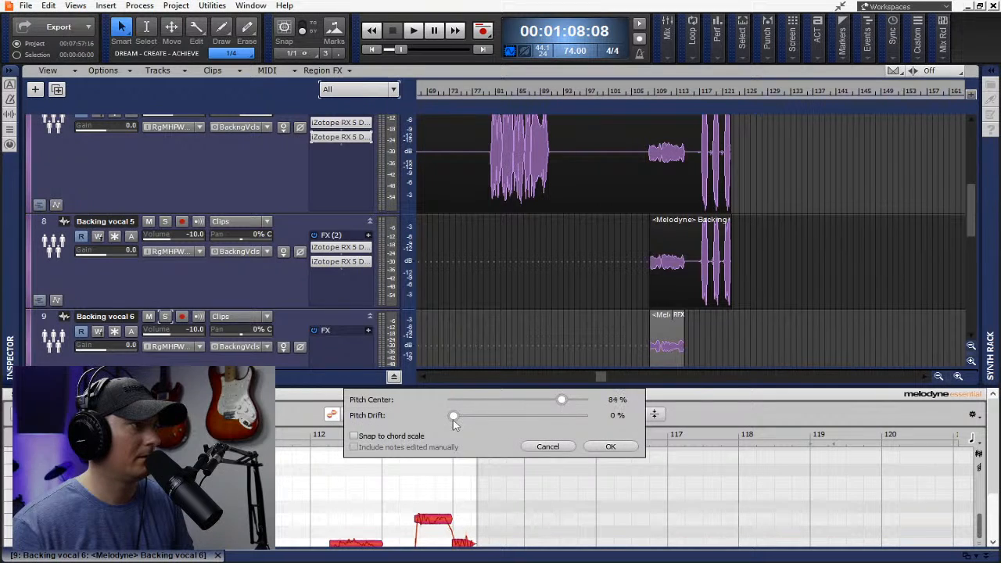
left_click_drag(499, 422, 533, 424)
left_click(609, 447)
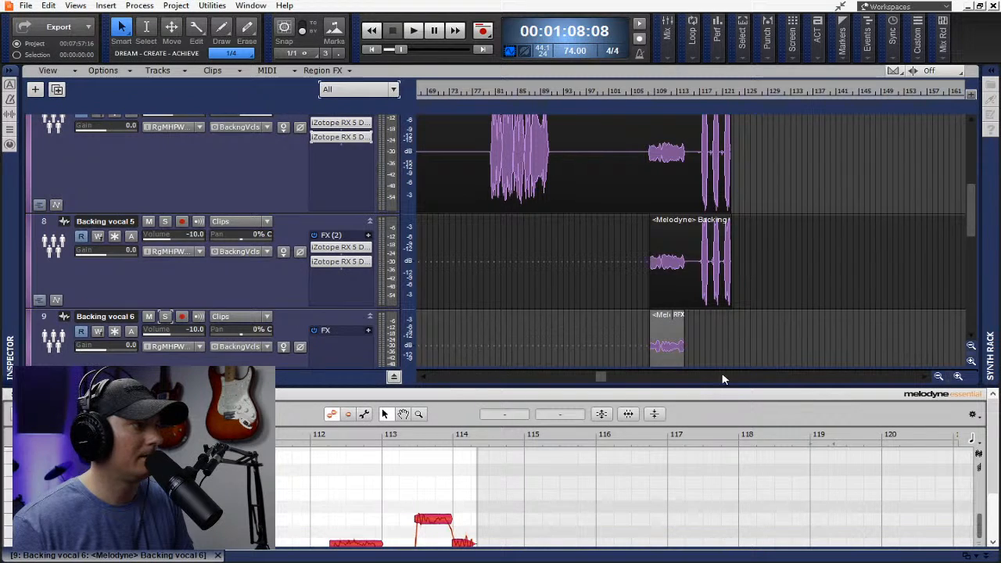
right_click(682, 317)
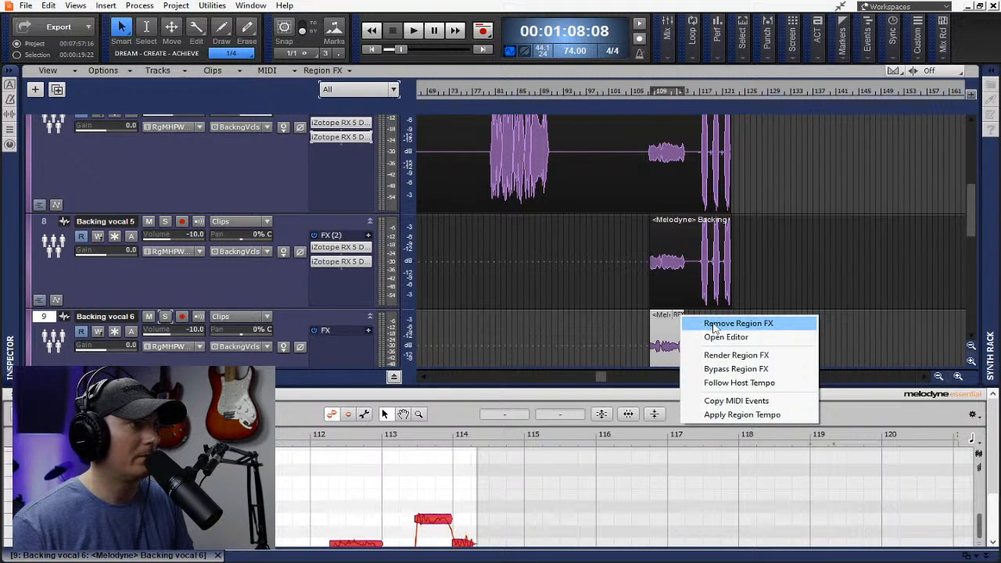
left_click(729, 355)
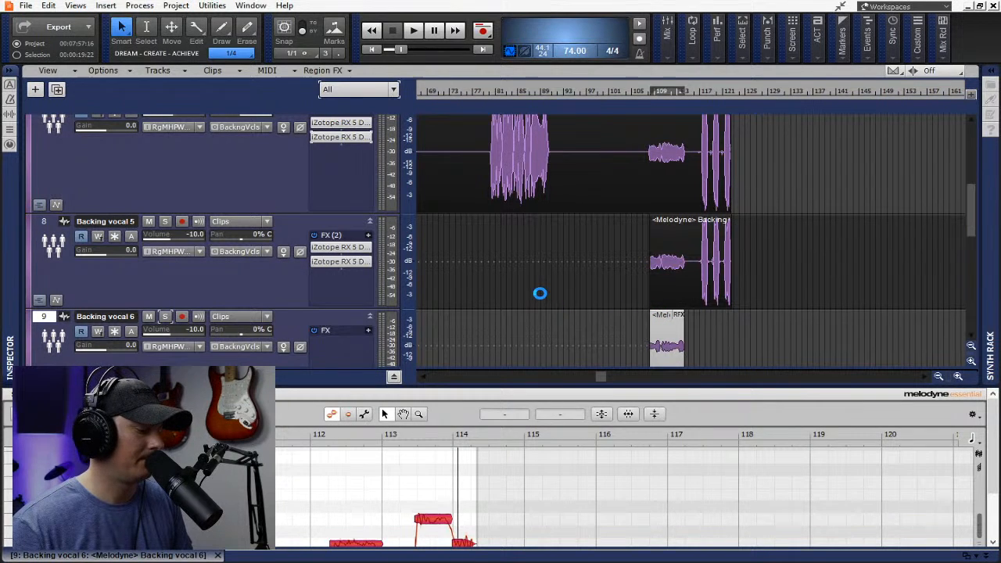
Enlarge the first Lead Vocal 2 track and create a Melodyne Region FX on its clip
scroll(501, 288, "down", 2)
key("f")
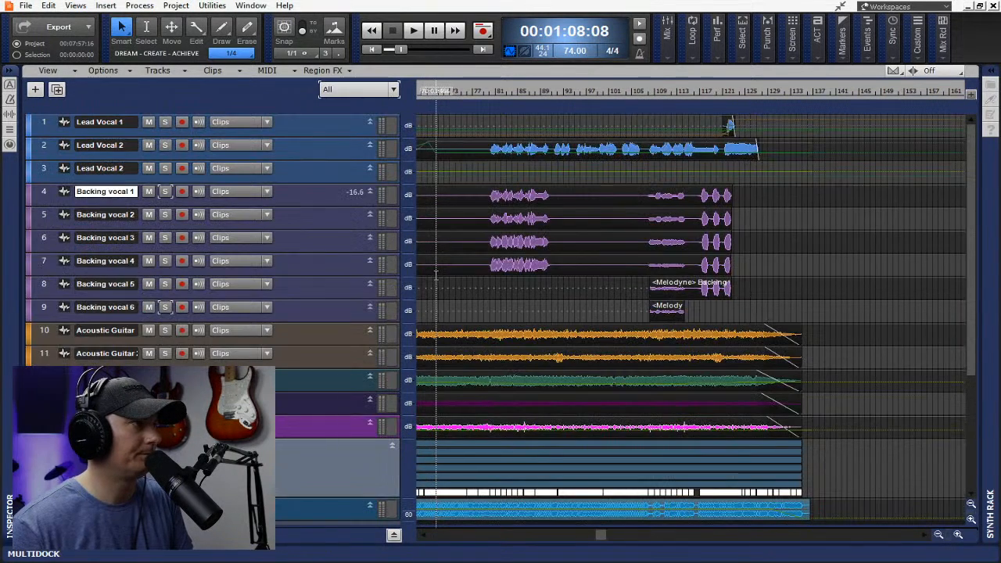
scroll(448, 285, "down", 1)
scroll(448, 285, "down", 1)
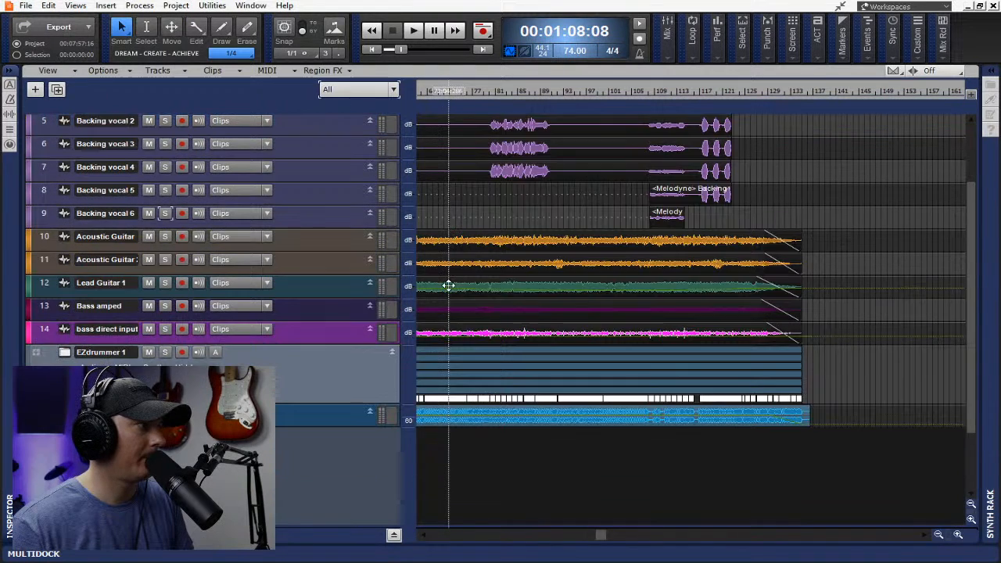
scroll(447, 284, "up", 3)
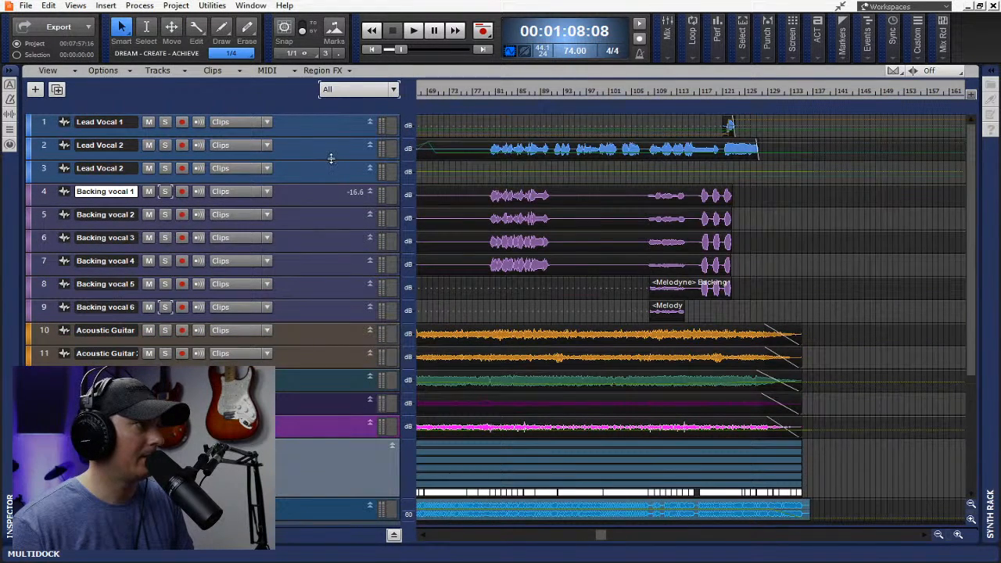
left_click_drag(331, 159, 334, 255)
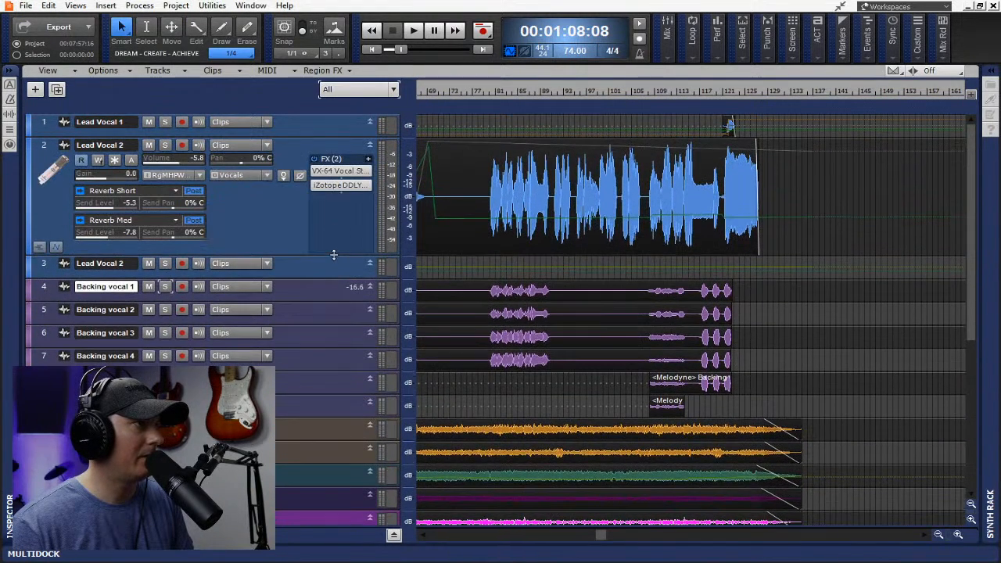
left_click(644, 156)
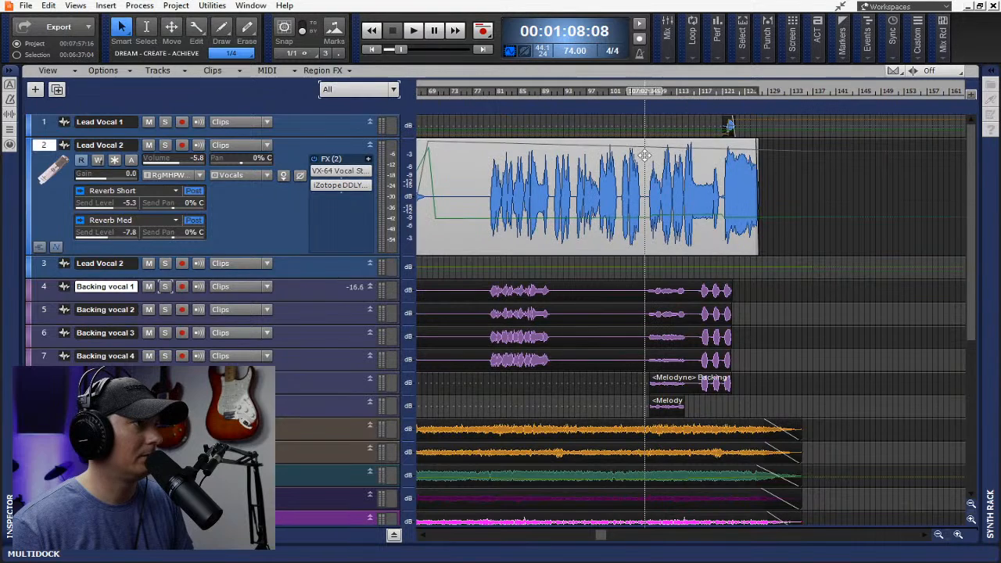
left_click(349, 71)
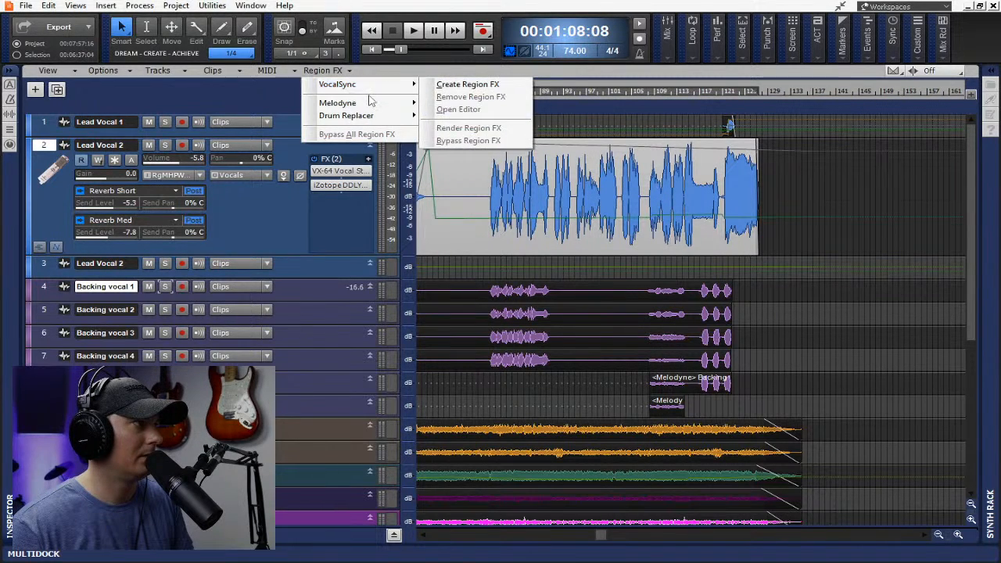
mouse_move(373, 104)
left_click(469, 103)
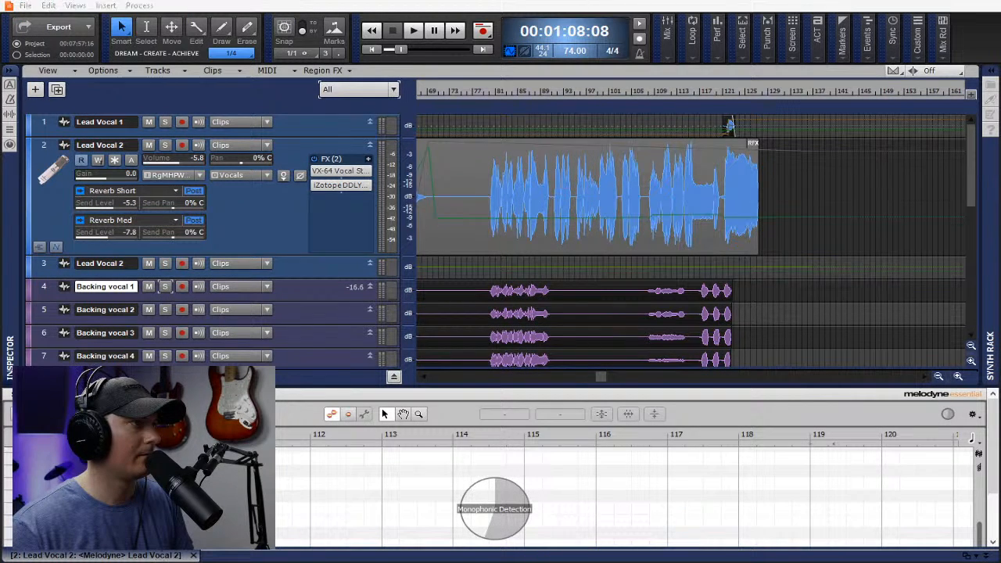
Undock the Lead Vocal 2 Melodyne editor into its own window and maximize it
left_click_drag(156, 556, 227, 133)
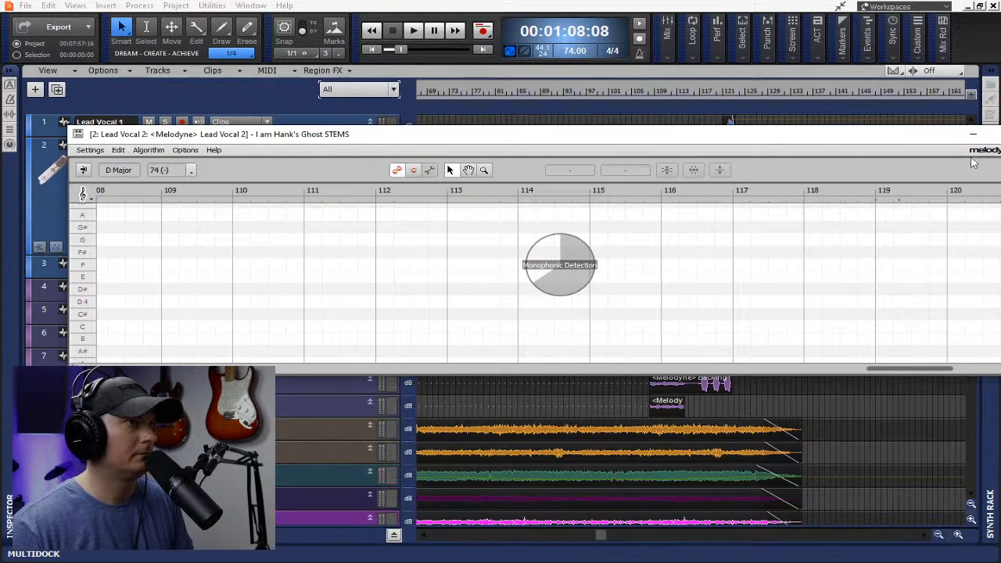
left_click_drag(877, 135, 867, 130)
double_click(871, 137)
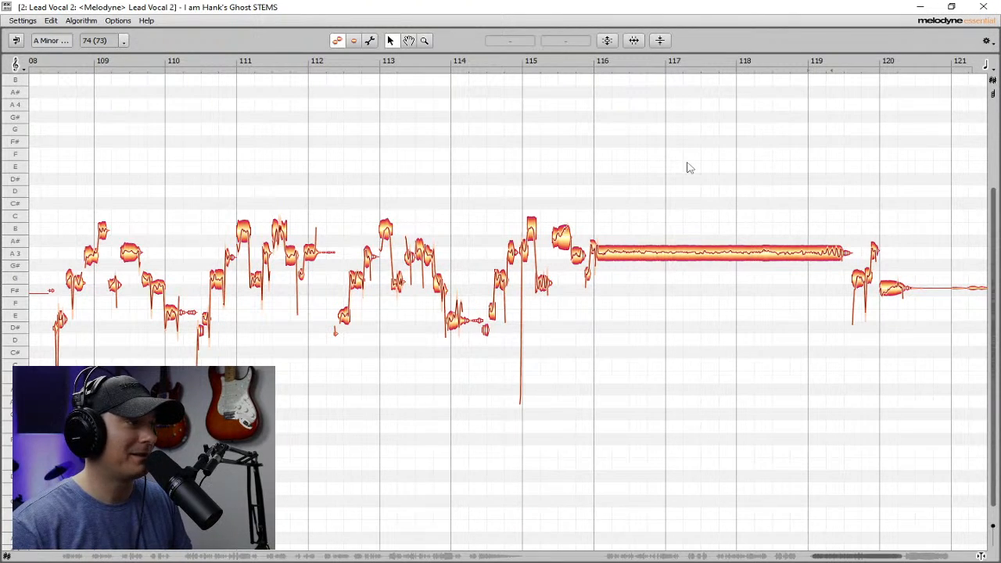
Correct all Lead Vocal 2 notes with Pitch Center at 48% and Pitch Drift at 55%, and close the Melodyne editor
key("ctrl+a")
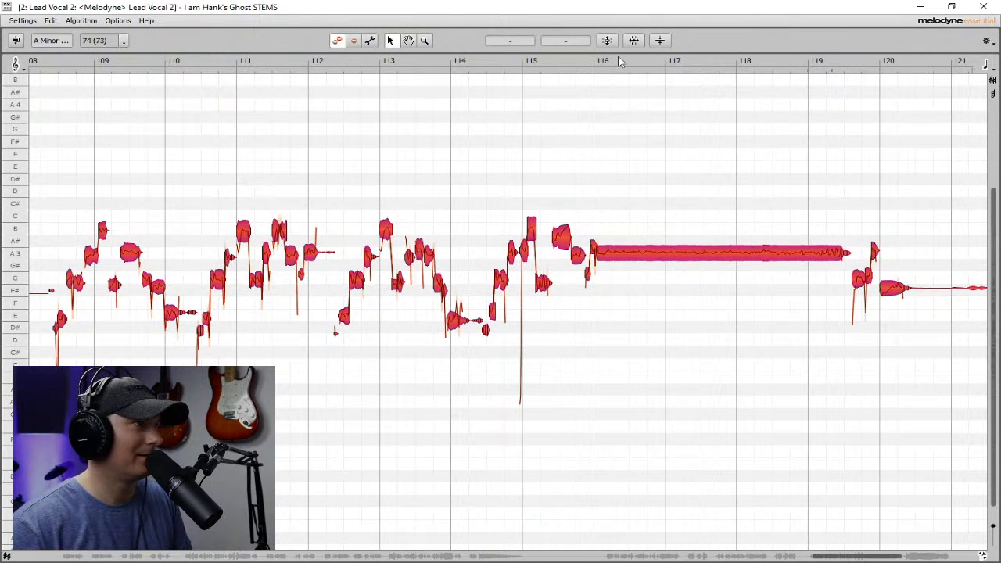
left_click(607, 42)
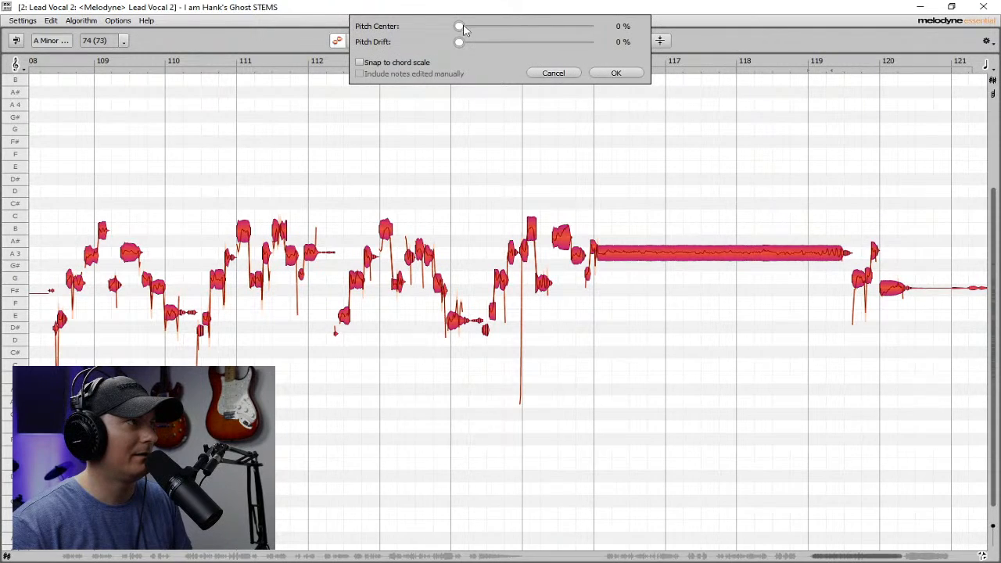
left_click_drag(464, 29, 524, 29)
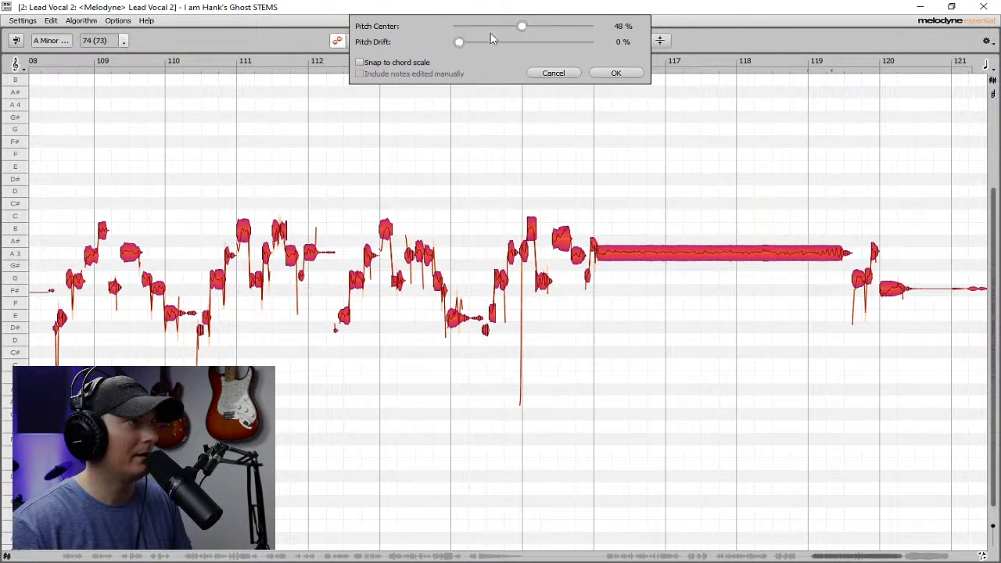
left_click(506, 43)
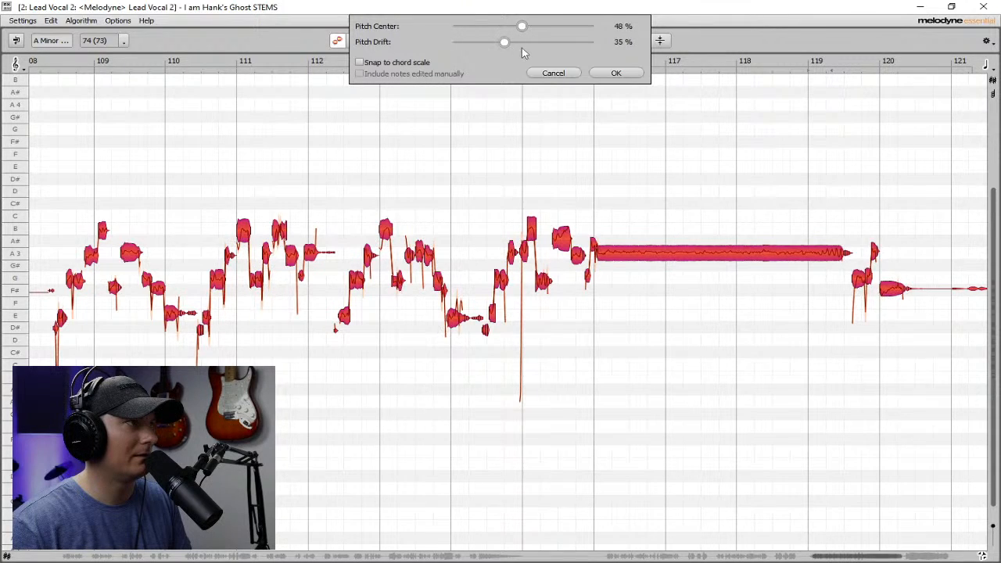
left_click(615, 73)
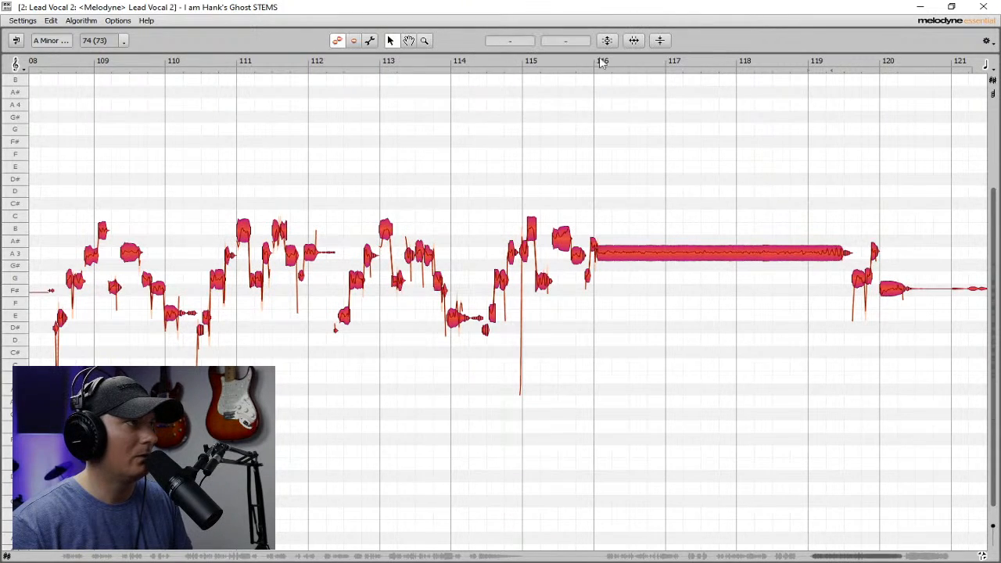
left_click(608, 44)
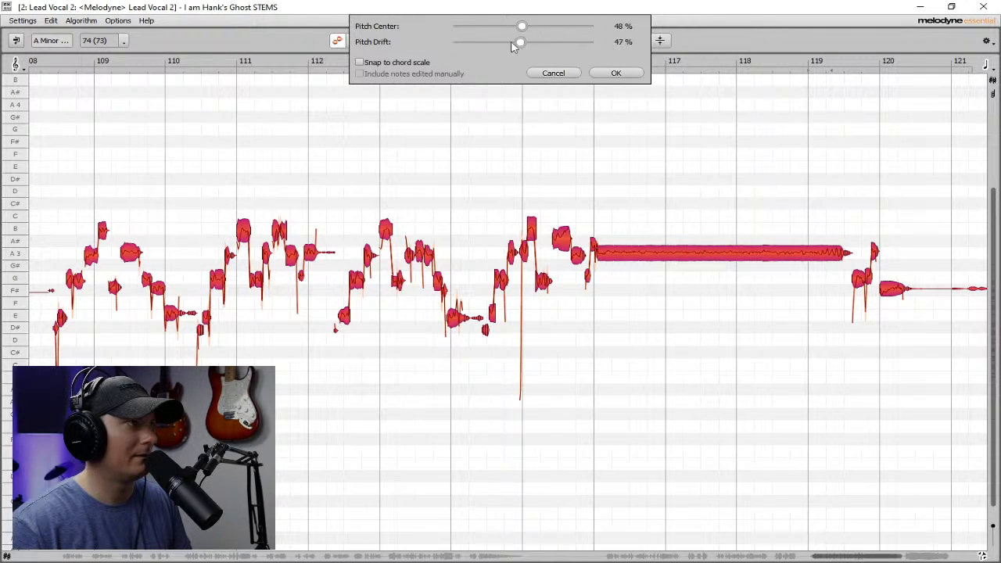
left_click(610, 72)
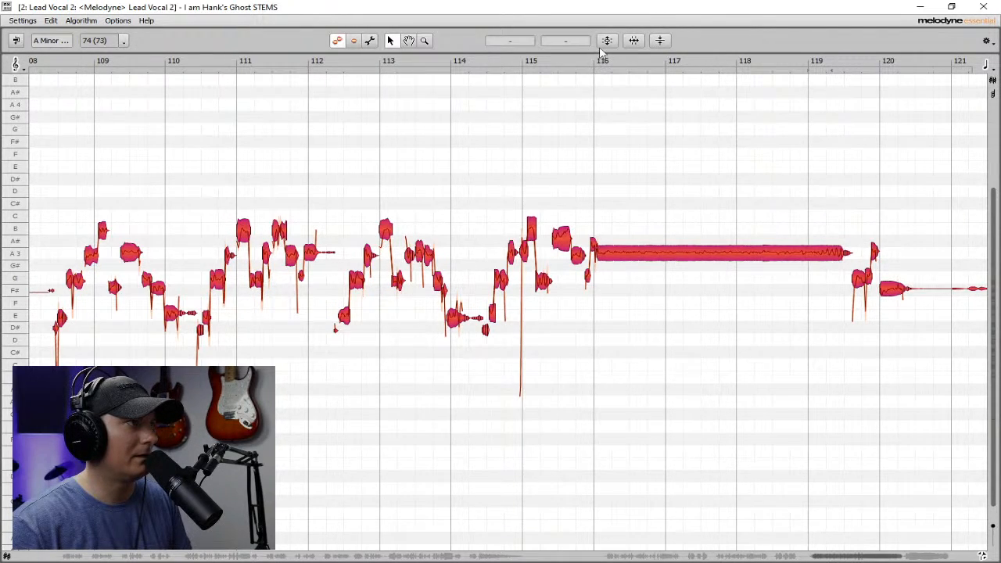
left_click(607, 41)
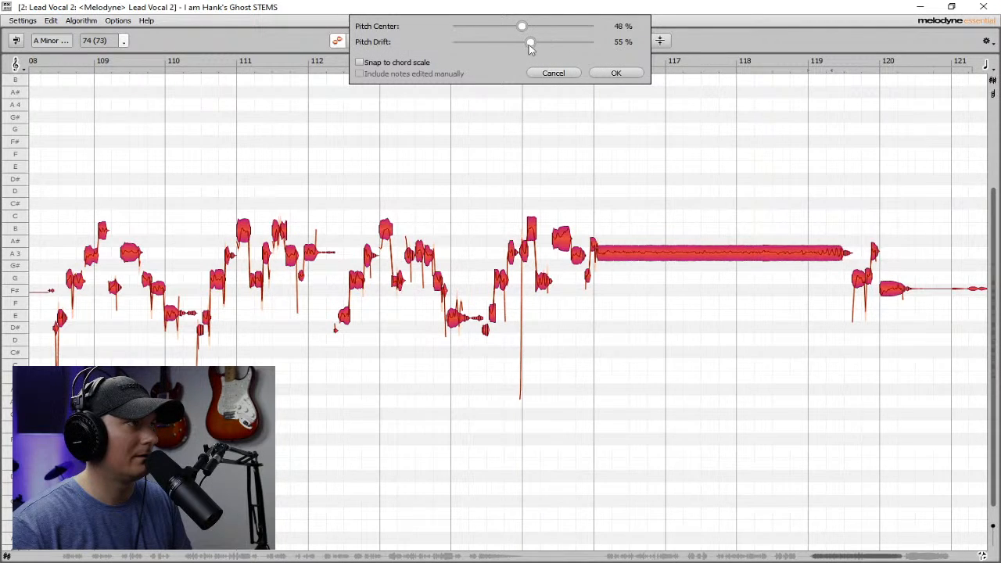
left_click(616, 73)
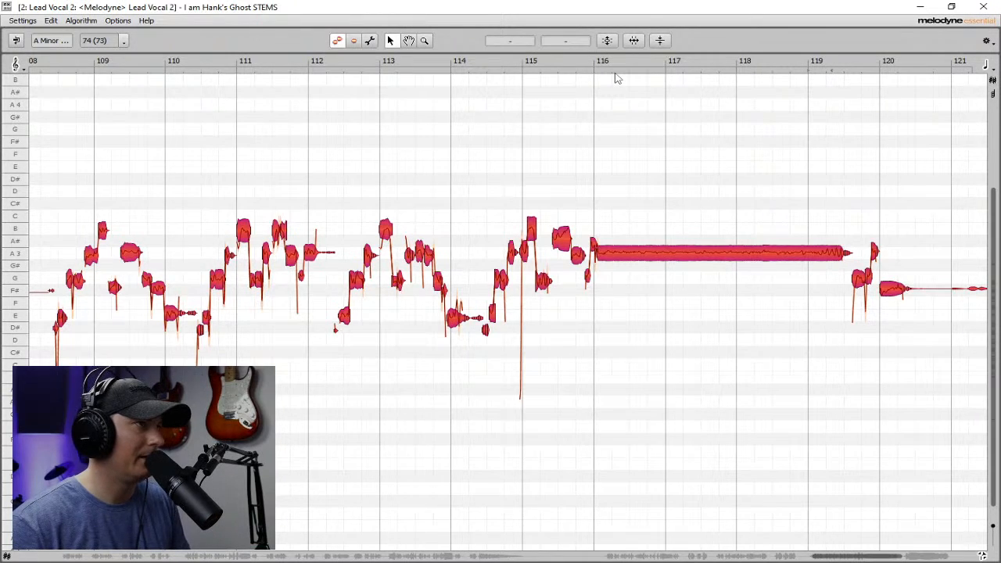
left_click(984, 8)
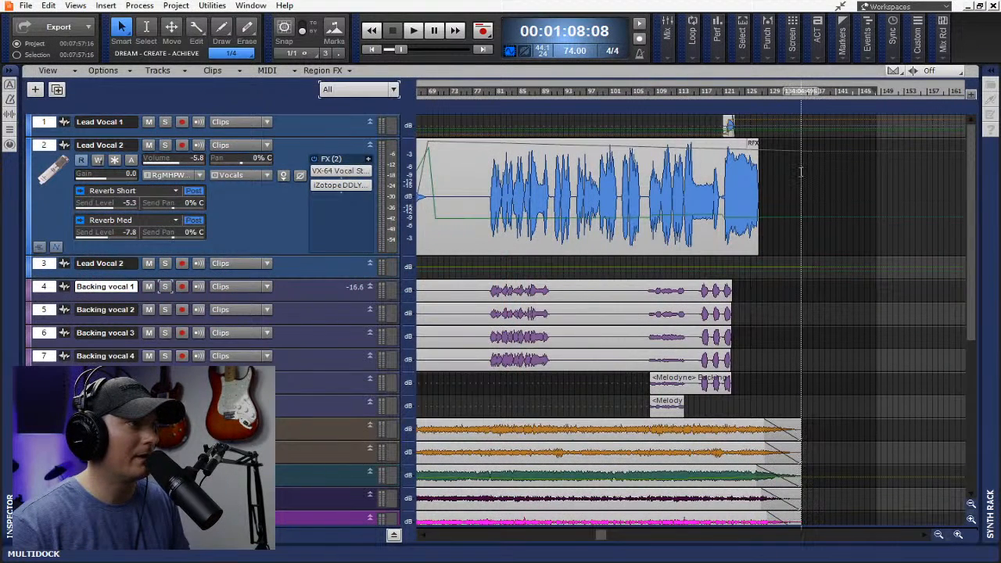
Deselect the clips and play the project from the beginning
left_click(801, 173)
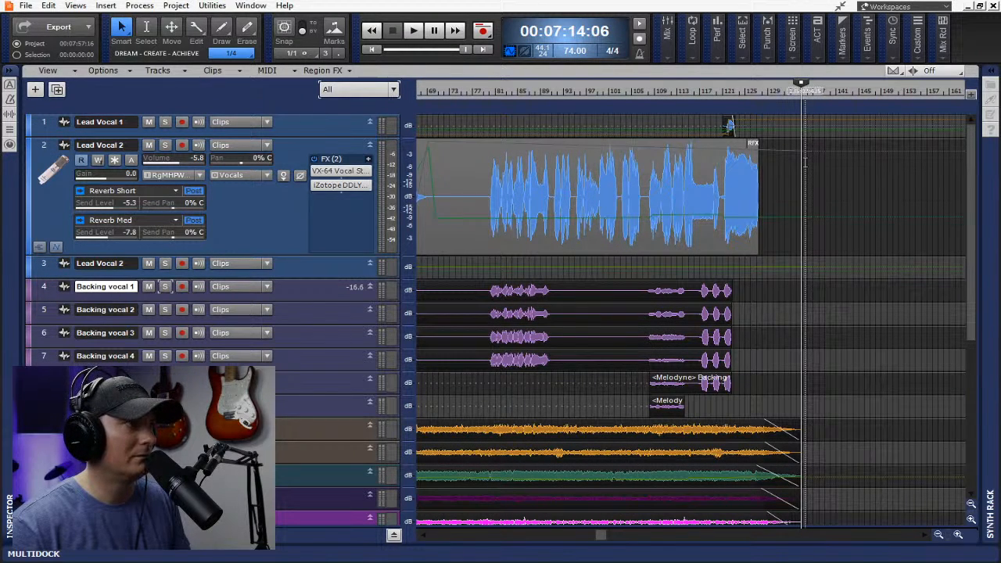
left_click(371, 30)
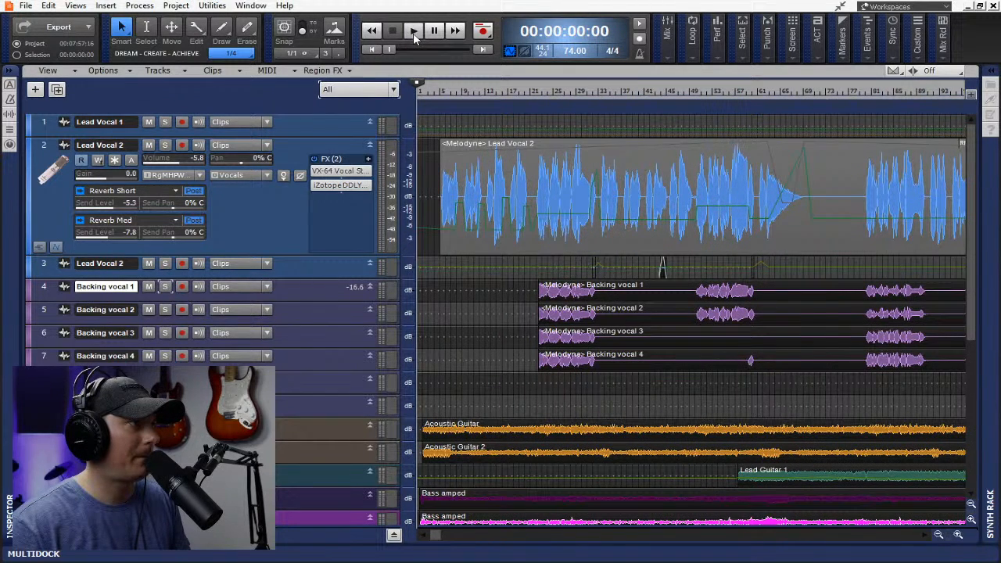
left_click(413, 33)
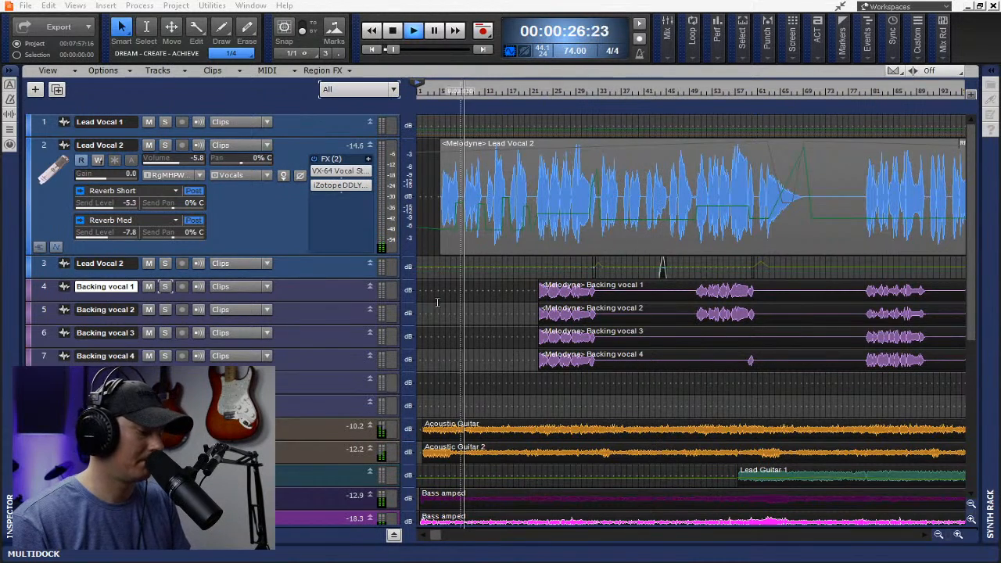
Collapse the enlarged Lead Vocal 2 track and slightly reduce the height of the Acoustic Guitar 2 track
left_click(269, 240)
double_click(268, 240)
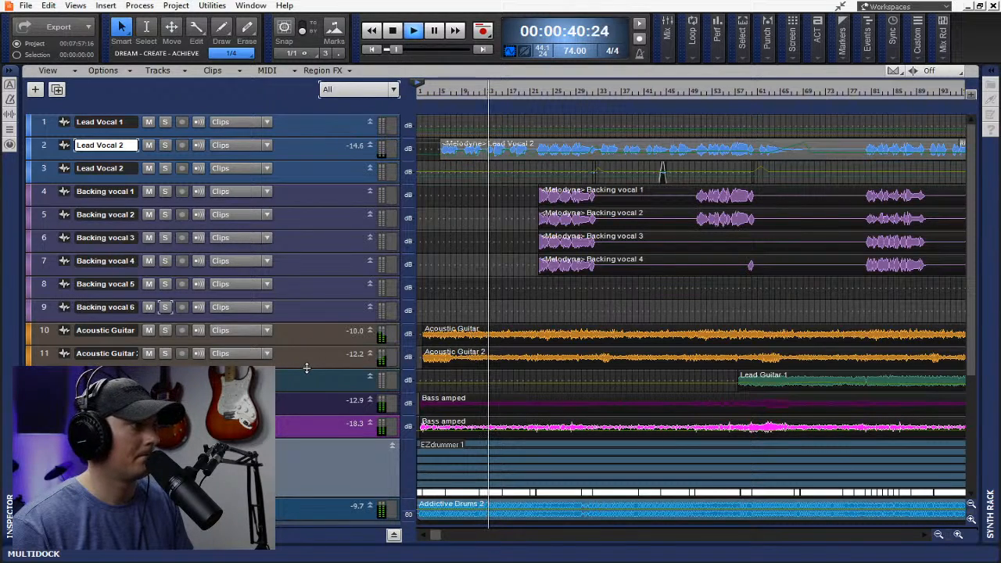
mouse_move(307, 367)
left_mouse_down()
mouse_move(312, 420)
mouse_move(315, 365)
left_mouse_up()
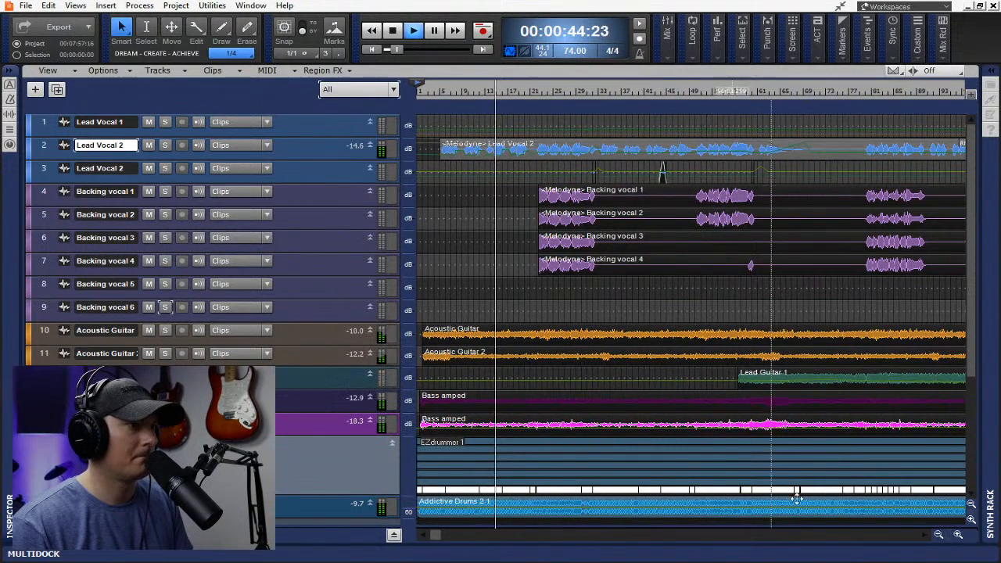
Open the Console View and widen its bus section to reveal the Master and other bus strips
left_click(72, 6)
left_click(96, 76)
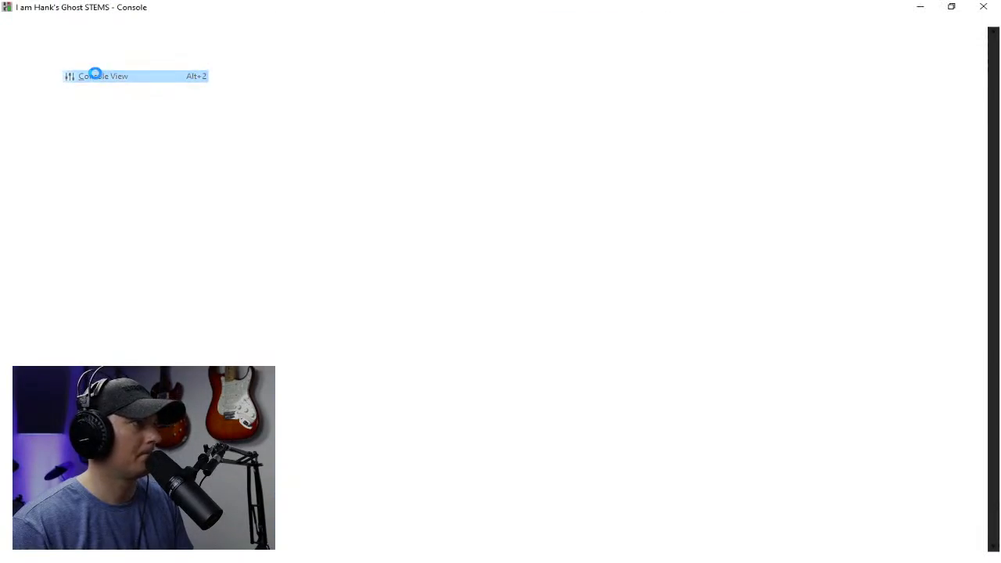
double_click(638, 526)
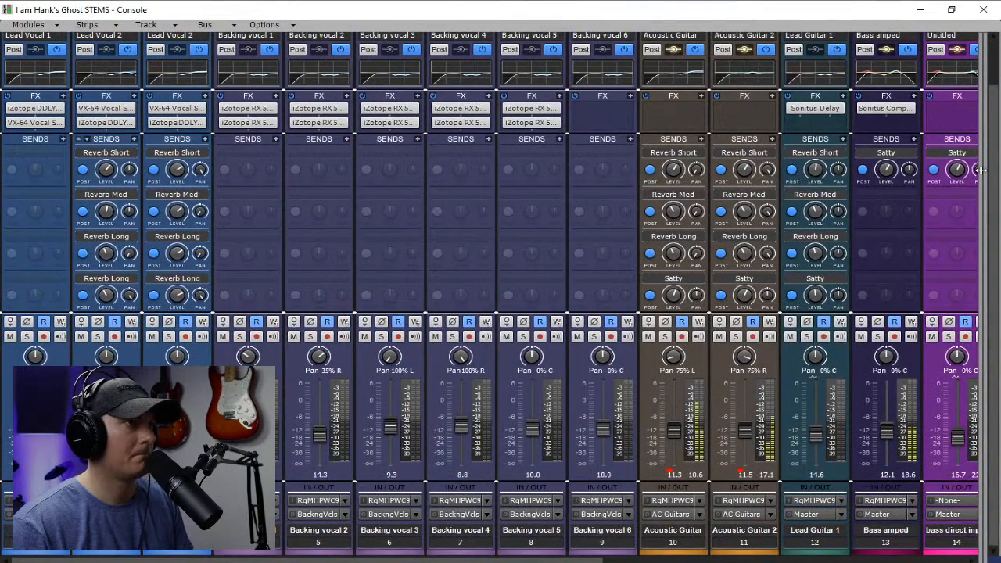
left_click_drag(982, 172, 518, 201)
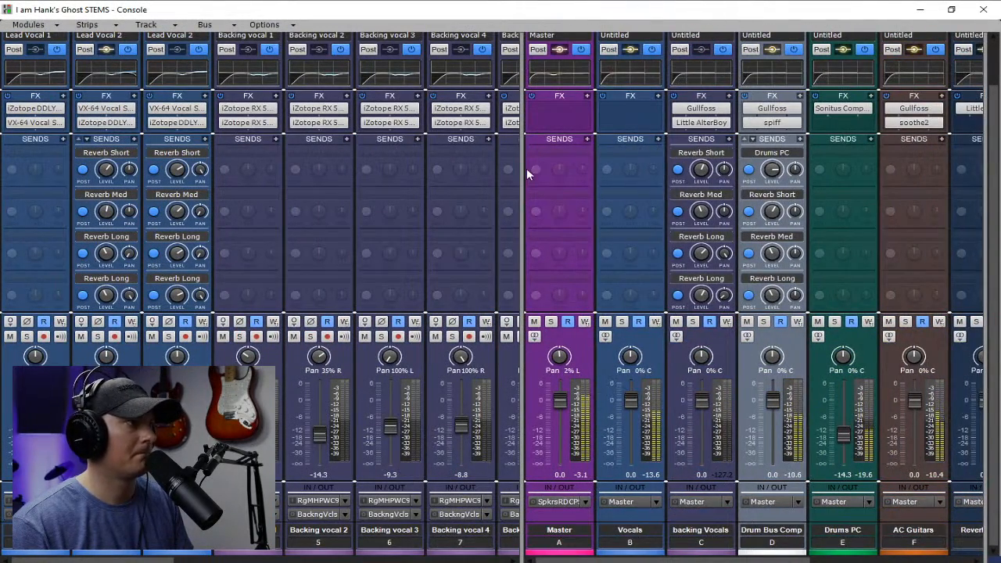
Insert the Drawmer S73 compressor in the Master bus FX rack
left_click(567, 115)
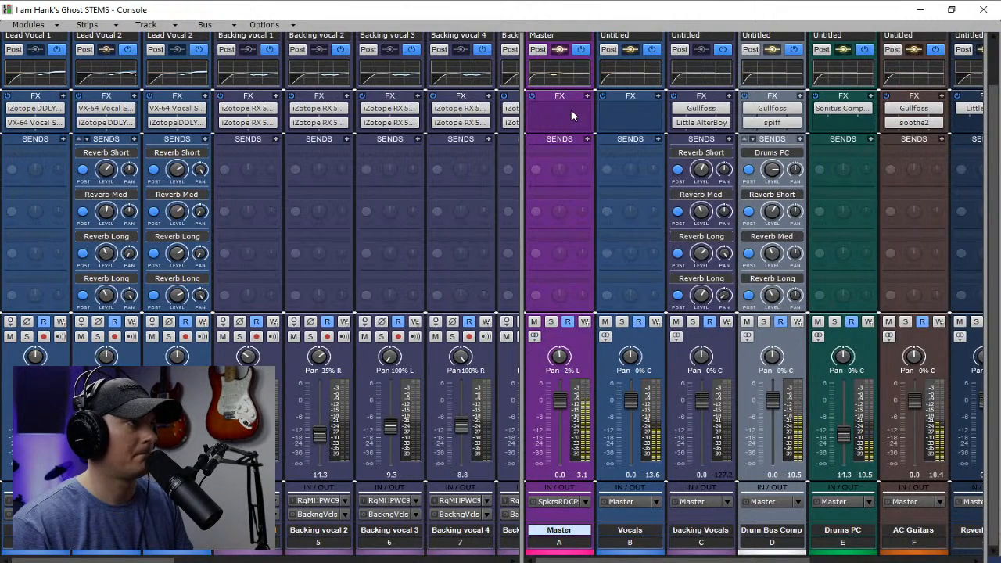
left_click(588, 97)
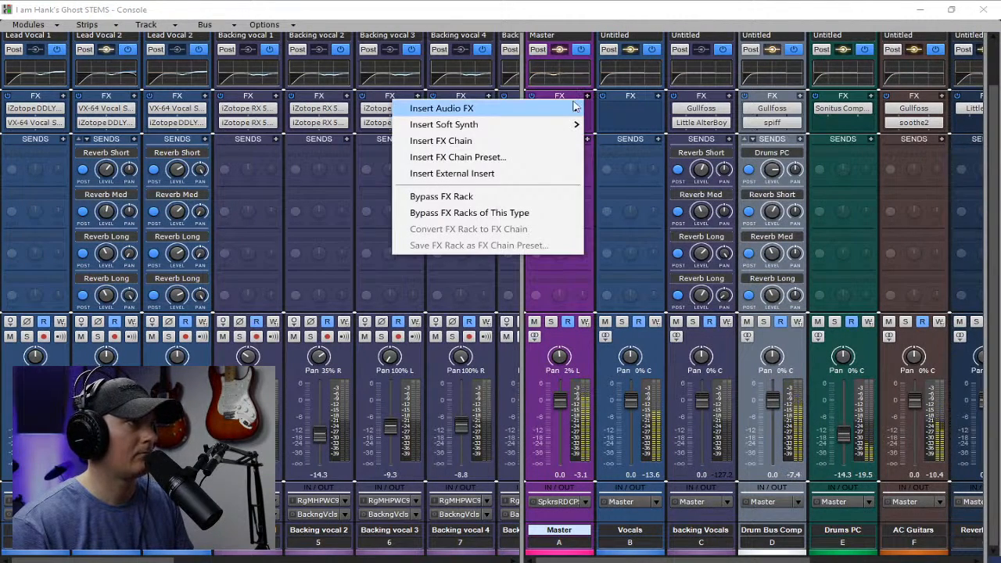
mouse_move(563, 110)
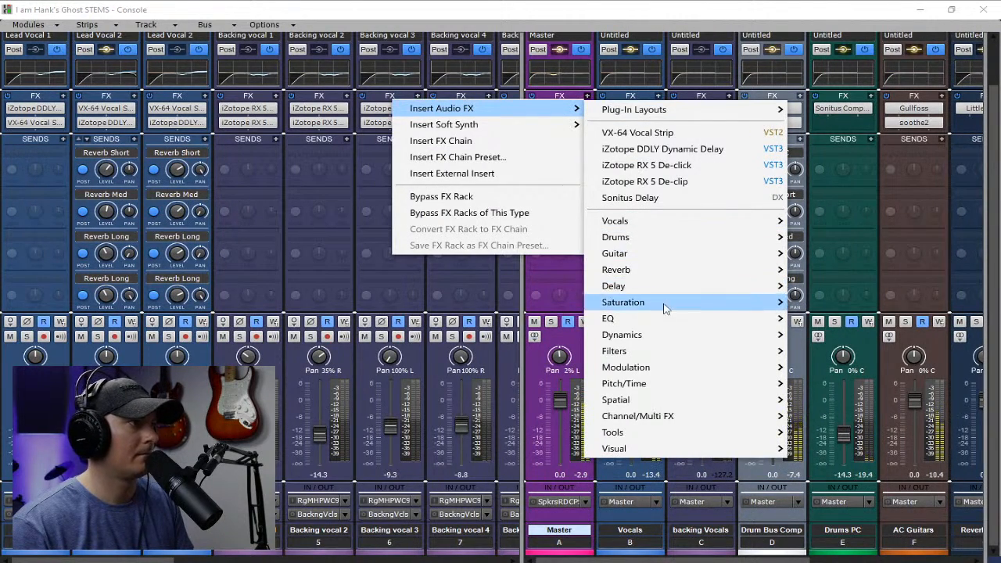
mouse_move(754, 320)
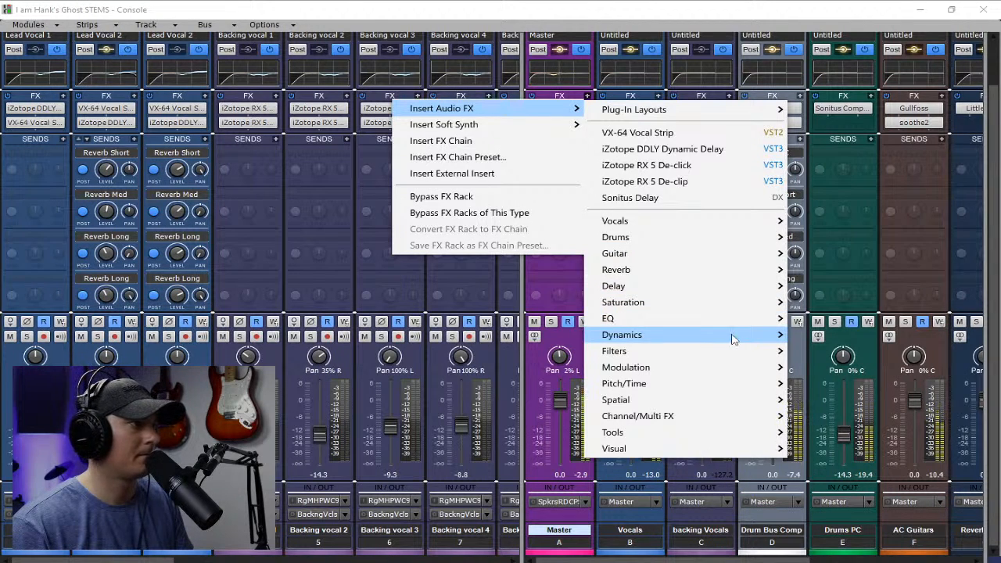
mouse_move(735, 336)
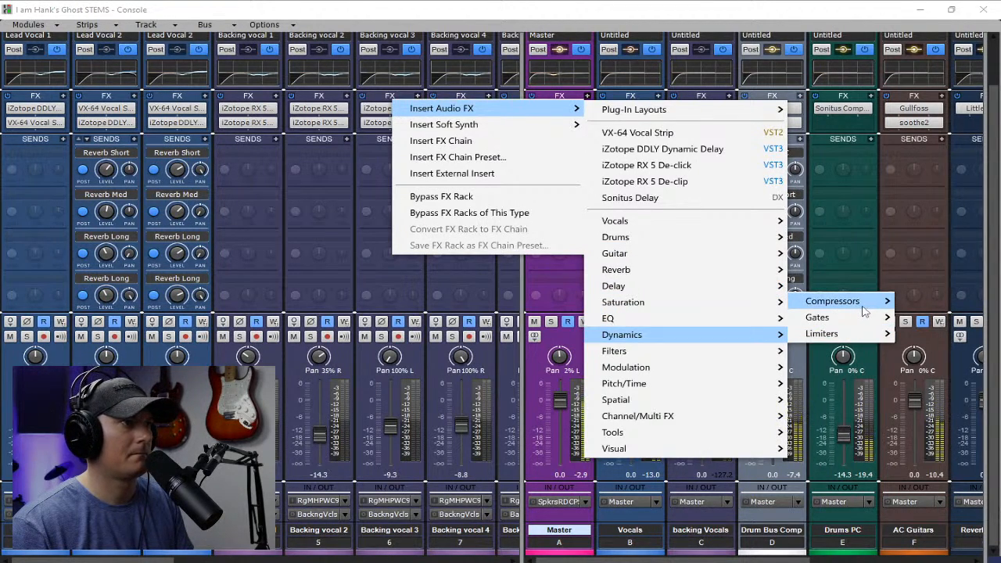
mouse_move(860, 306)
left_click(651, 195)
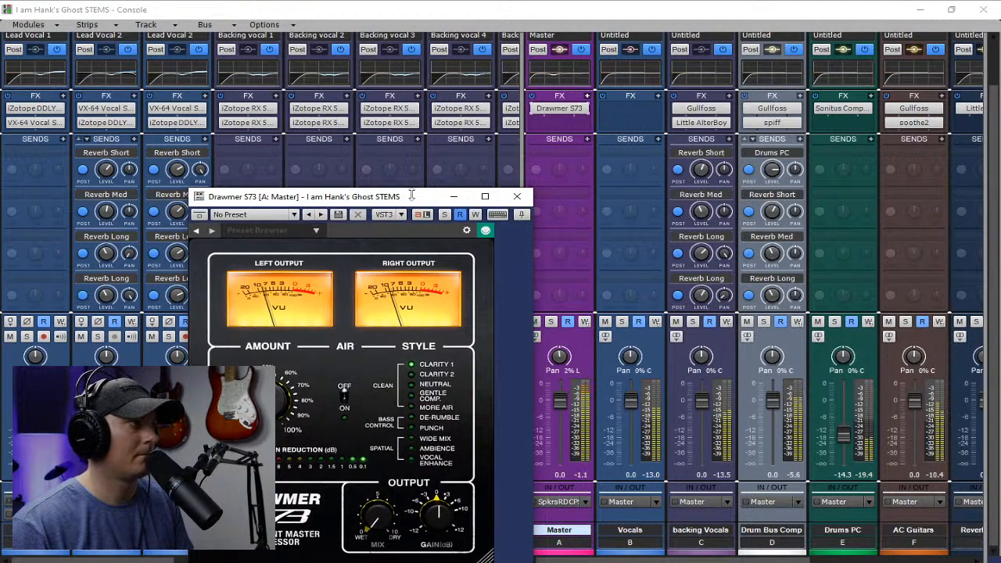
Set the Drawmer S73 to style Clarity 2, output gain -2.8 dB and amount 39.3, trying Air and switching it back off
left_click_drag(420, 190, 489, 89)
left_click(486, 274)
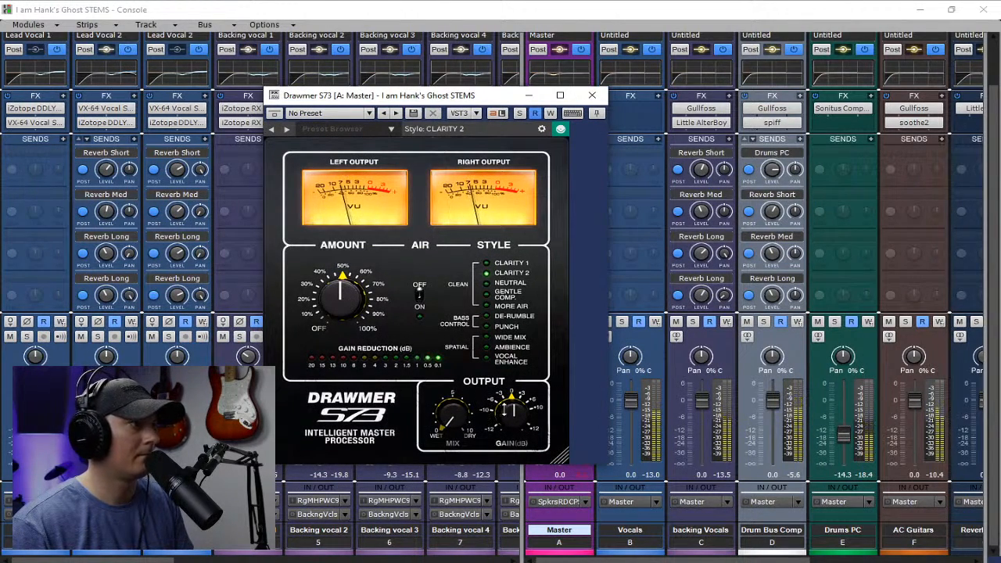
left_click_drag(502, 405, 504, 420)
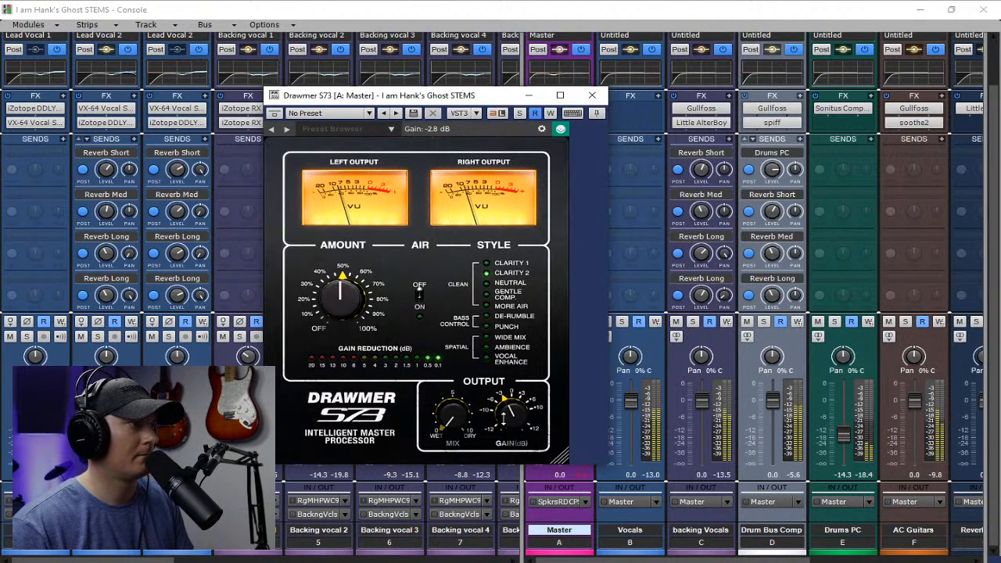
left_click(417, 298)
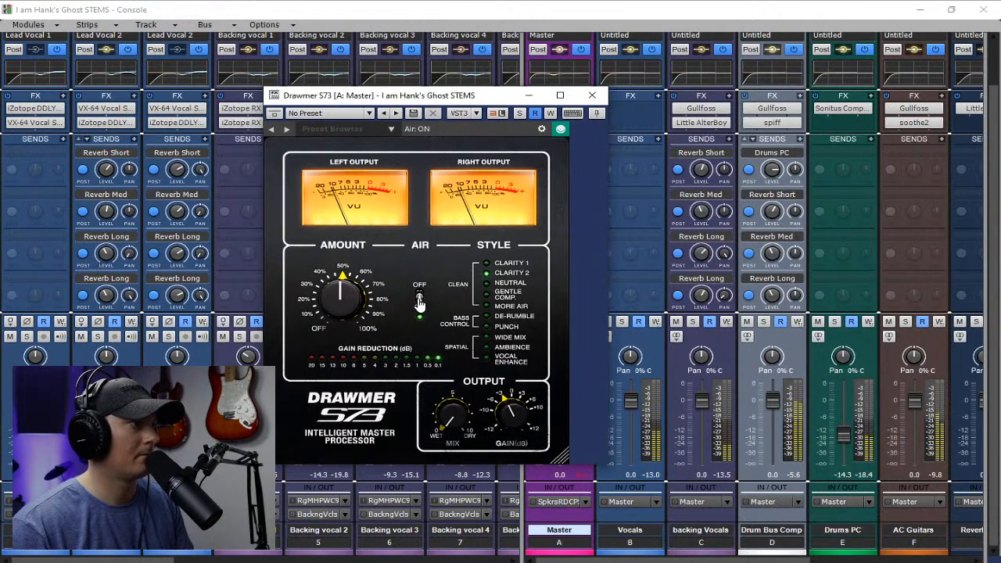
left_click(419, 302)
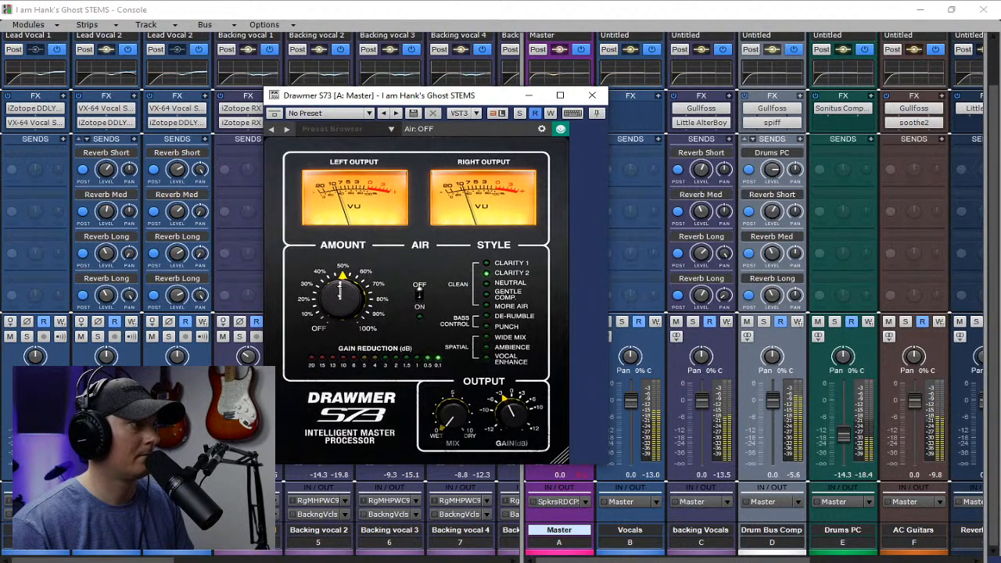
left_click_drag(340, 290, 339, 305)
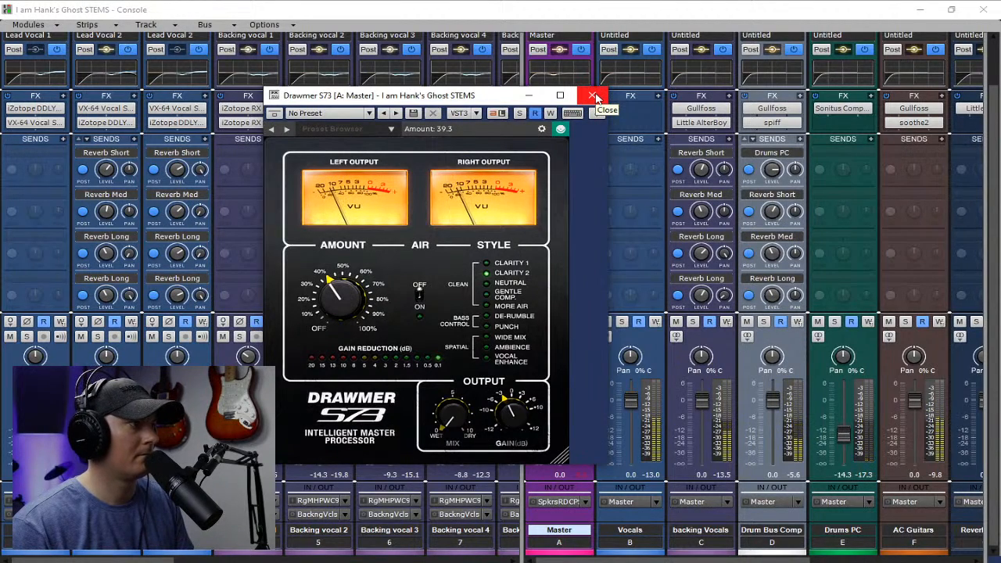
Close the Drawmer S73 window and compare the mix with the Master bus effect bypassed and re-enabled
left_click(594, 97)
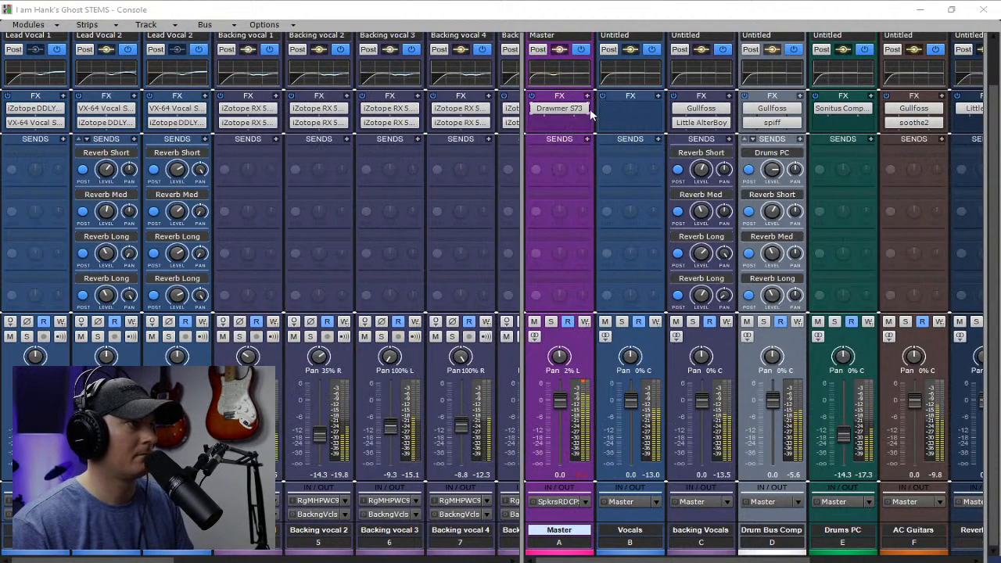
left_click(537, 108)
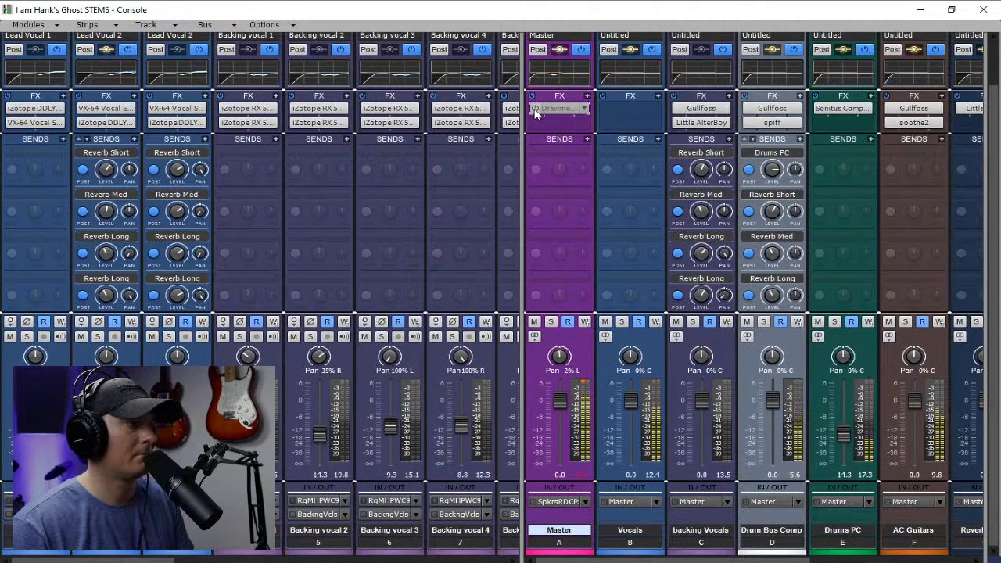
left_click(536, 110)
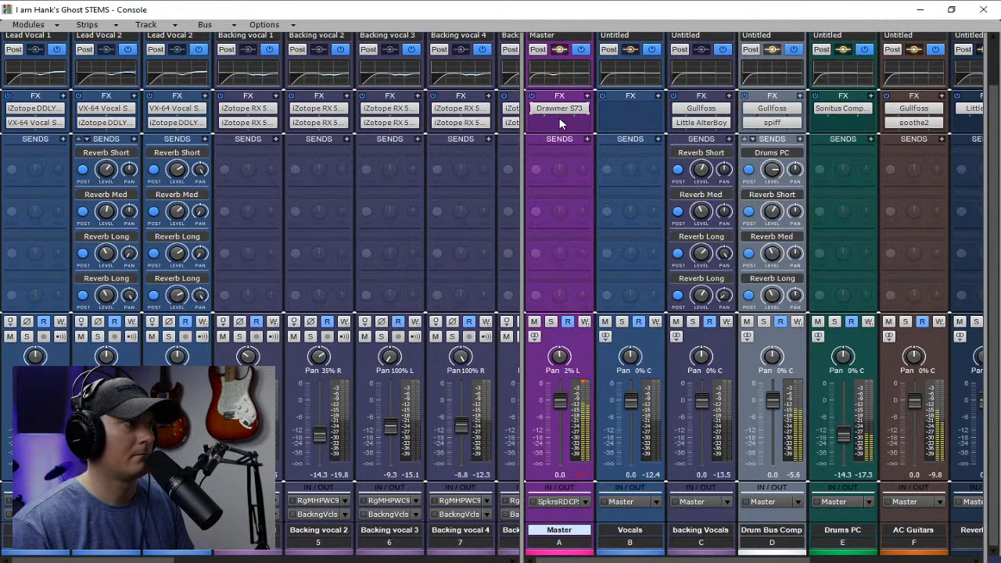
Insert a second Drawmer S73 compressor in the Master bus FX rack
left_click(588, 95)
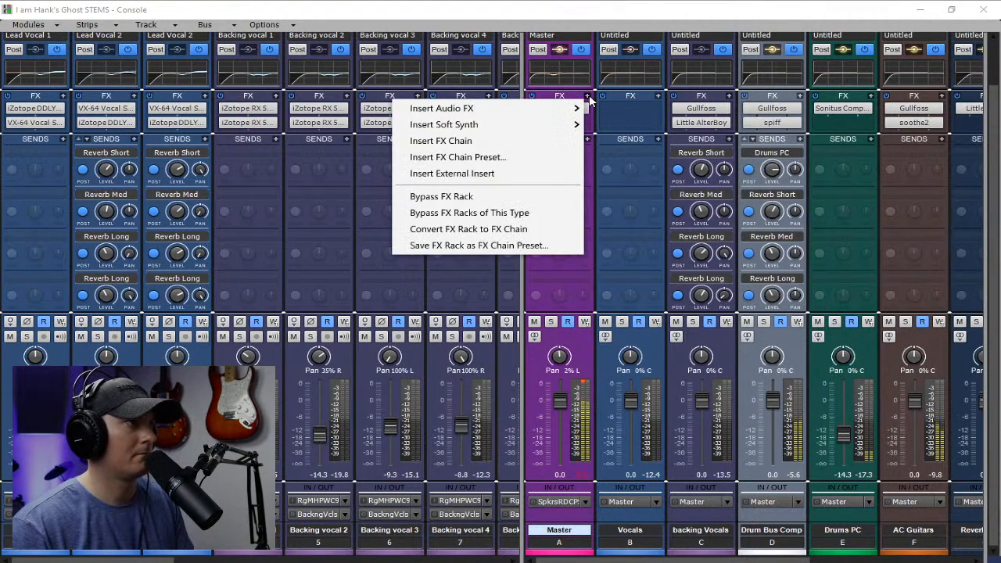
mouse_move(569, 114)
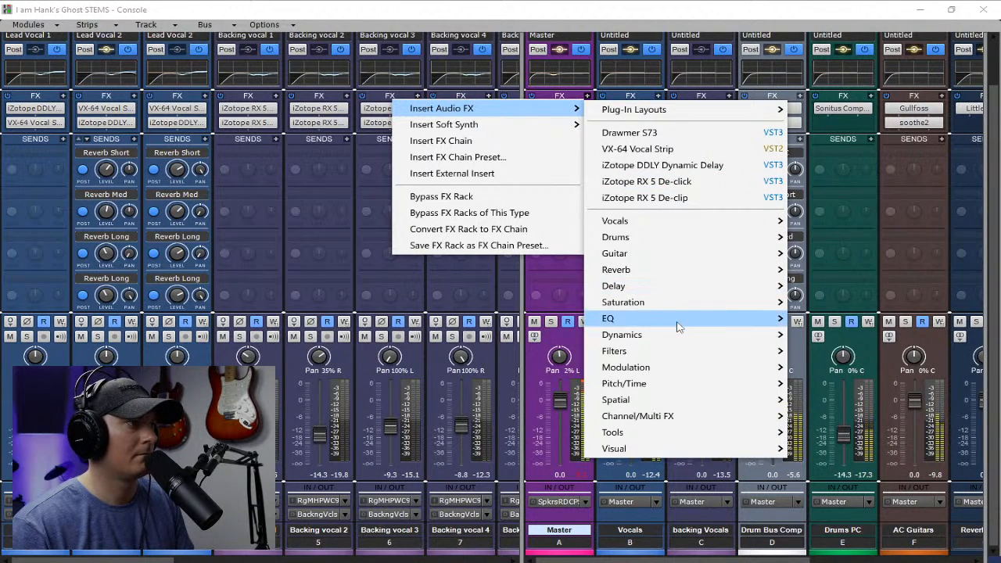
mouse_move(680, 332)
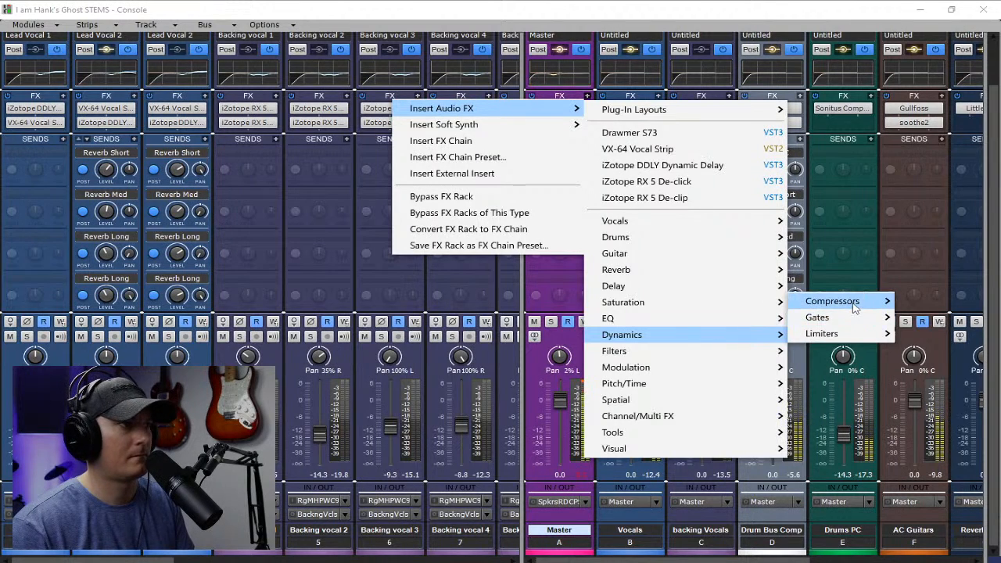
mouse_move(855, 306)
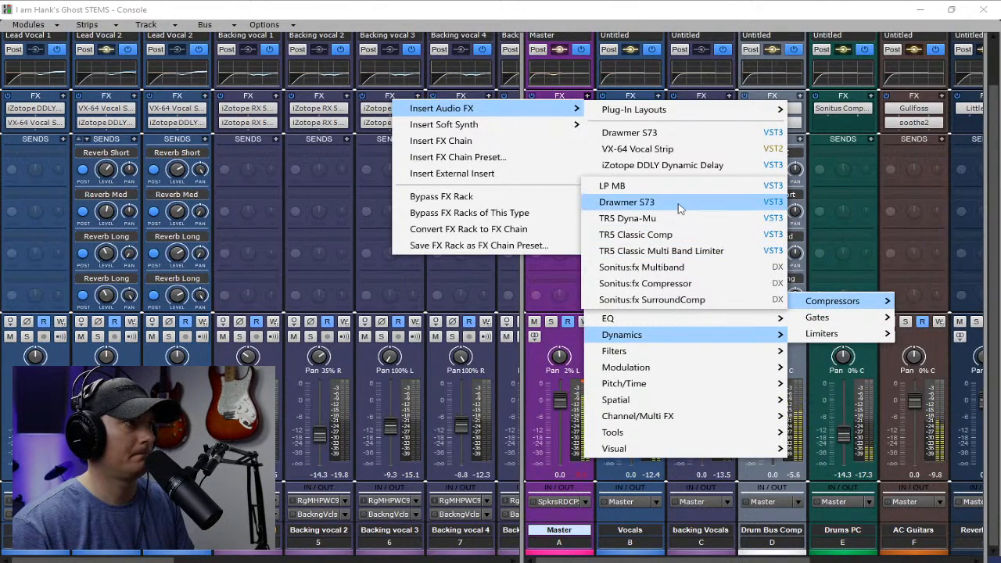
left_click(679, 206)
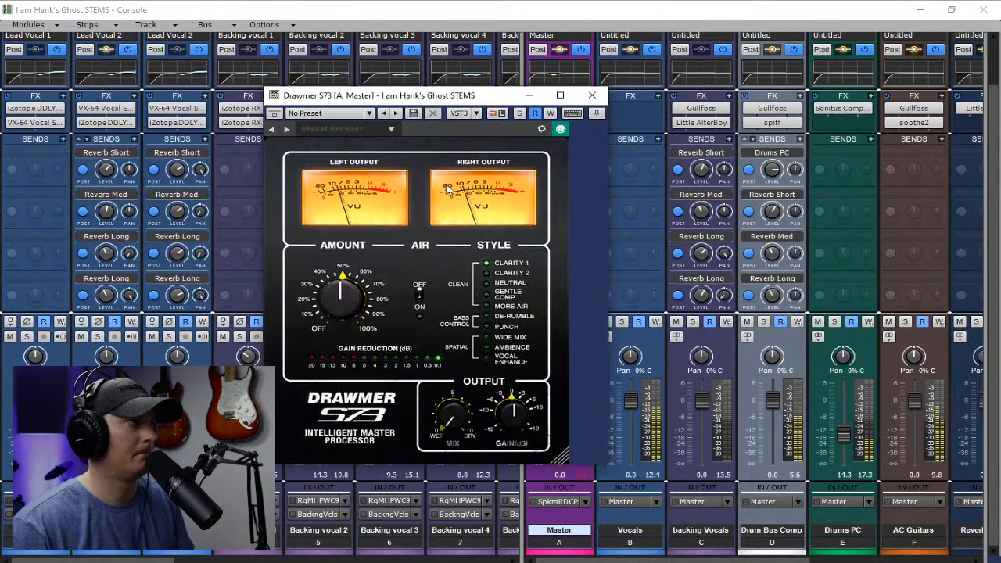
Set the second Drawmer S73 to amount 39.3 and gain -3.0 dB, blend in some dry signal with Mix, and switch Air on
left_click_drag(341, 291, 337, 299)
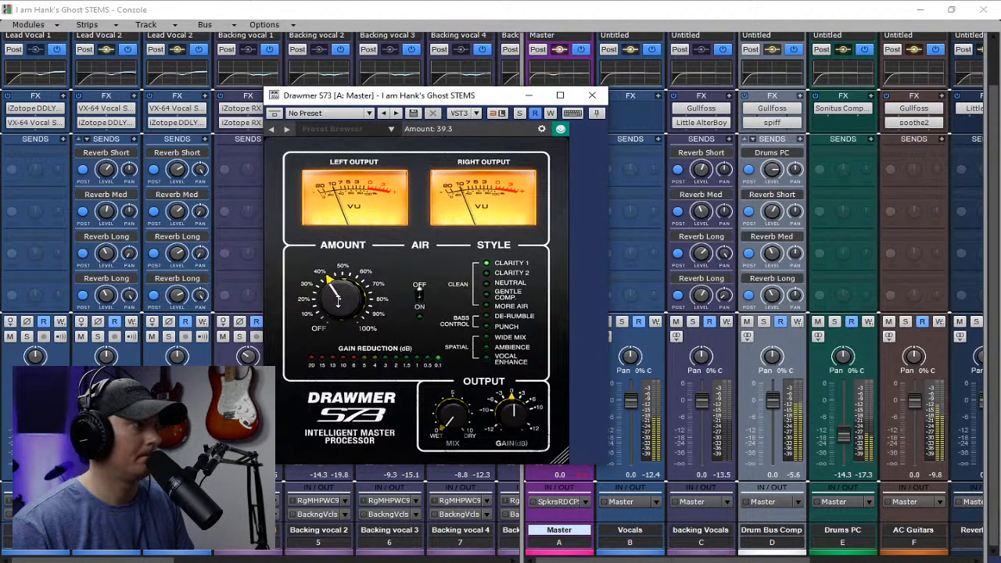
left_click_drag(505, 411, 503, 416)
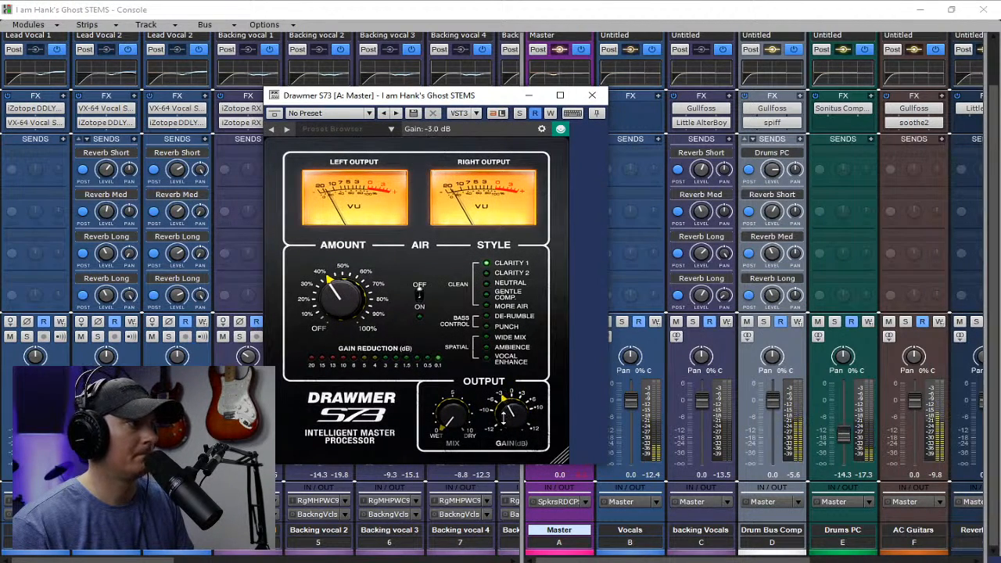
left_click(449, 412)
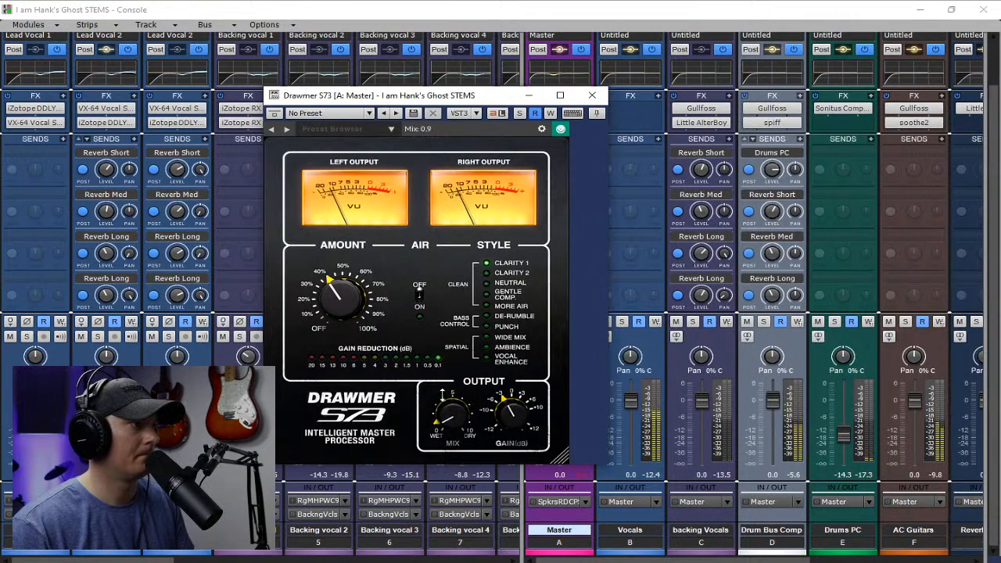
left_click_drag(443, 395, 443, 384)
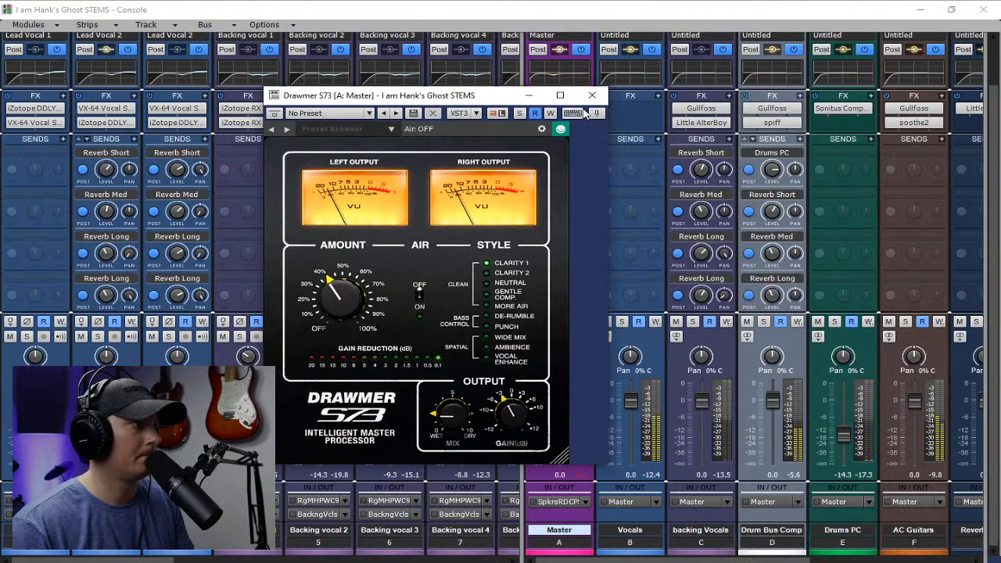
left_click(420, 295)
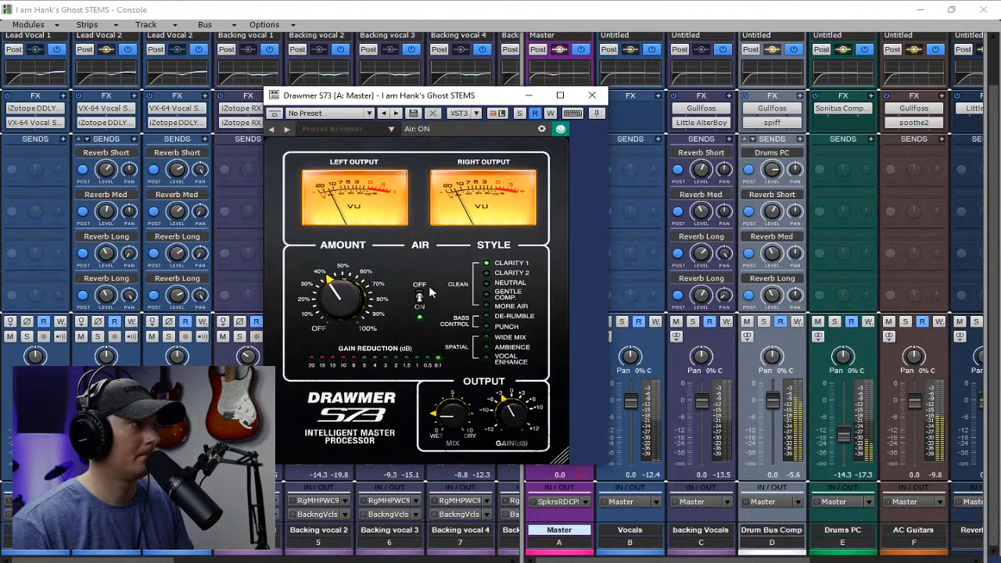
left_click(593, 96)
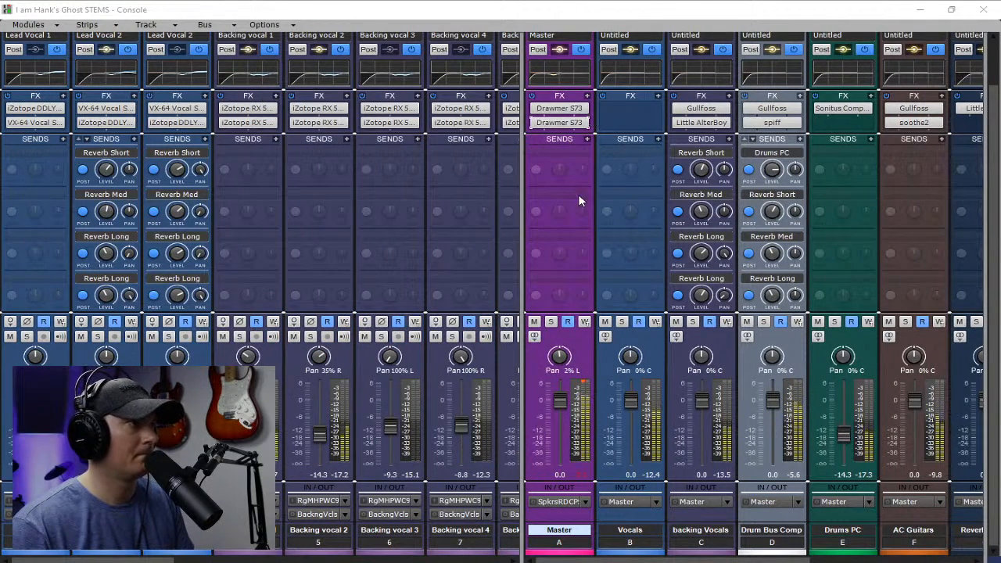
Center the Master bus pan and raise the Satty send level on the Bass amped track
scroll(565, 244, "up", 1)
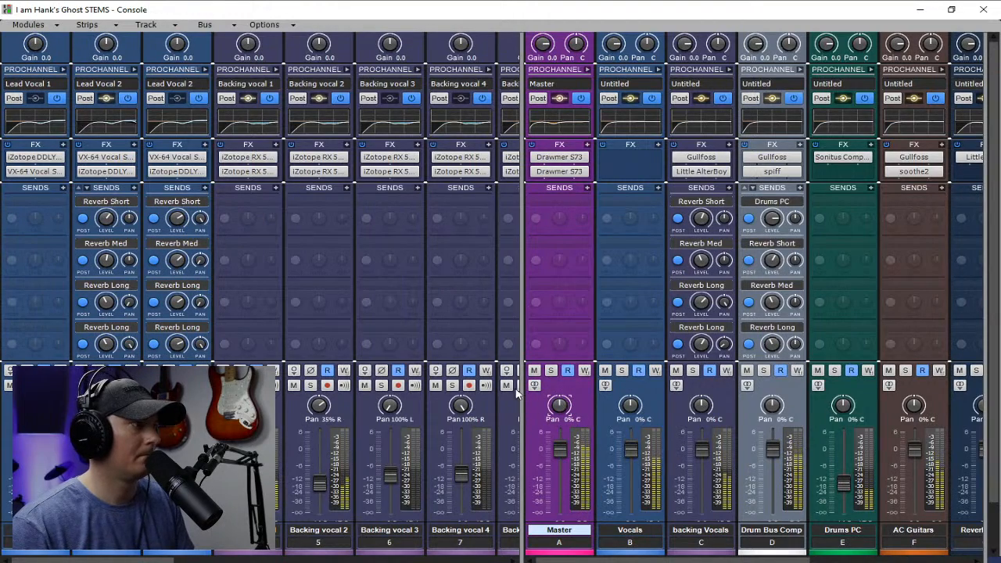
left_click_drag(191, 557, 382, 558)
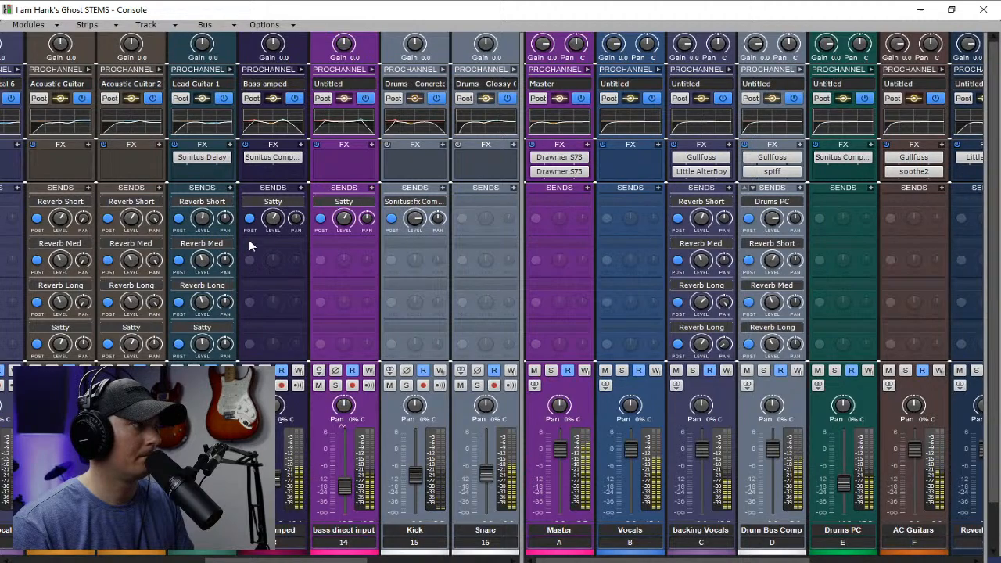
mouse_move(271, 220)
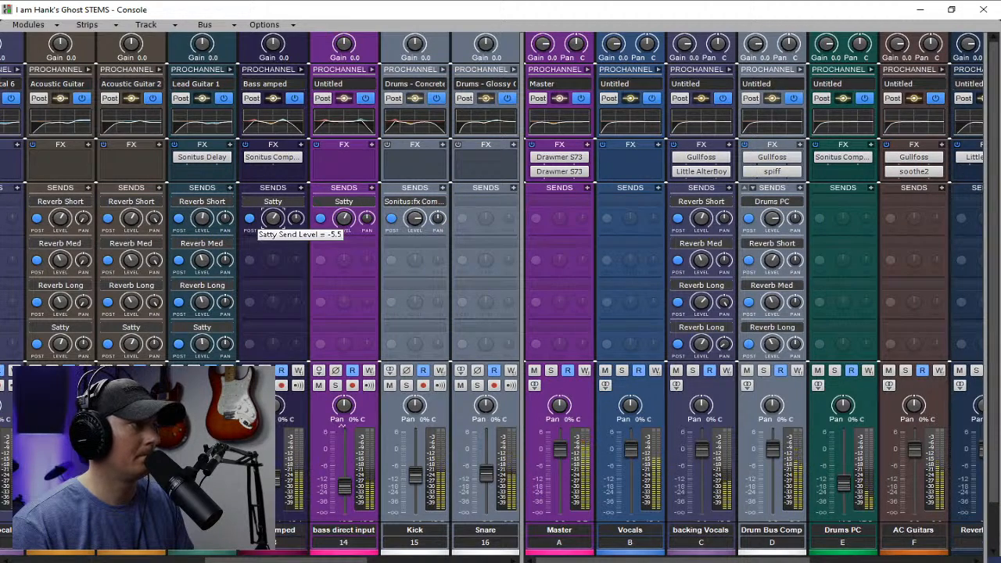
left_click_drag(272, 219, 272, 218)
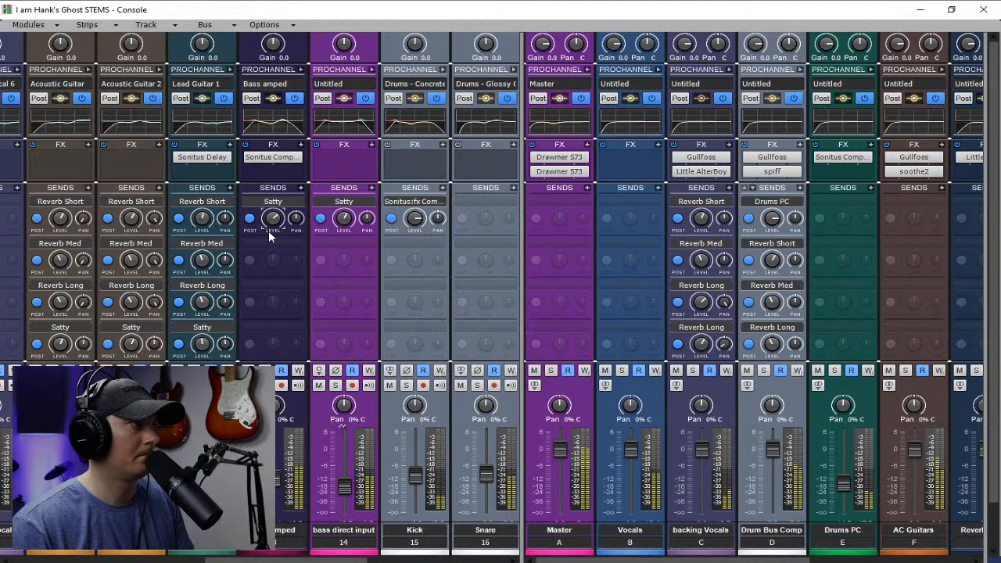
Examine the compressor and EQ settings in the Bass amped track's ProChannel
left_click(302, 68)
mouse_move(418, 115)
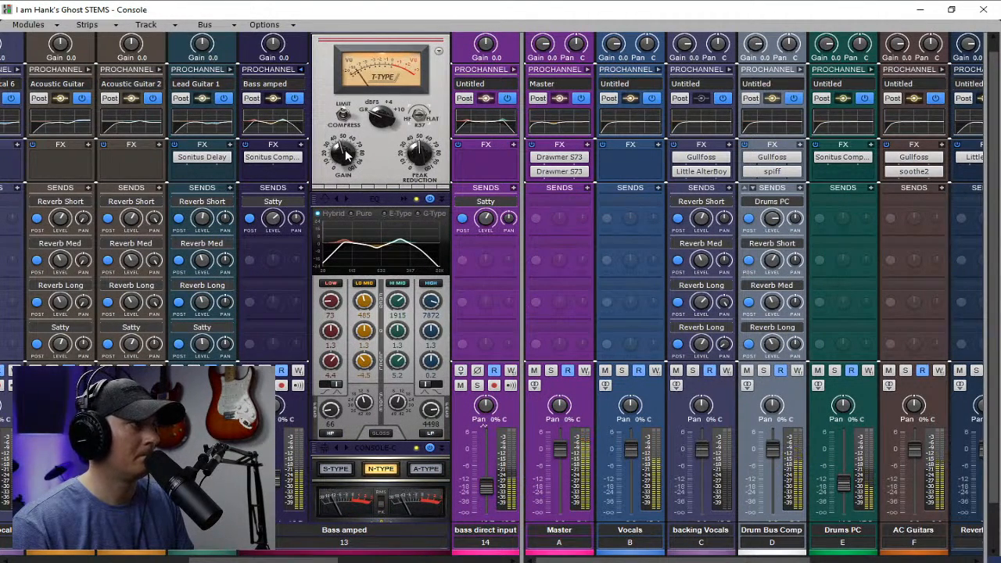
mouse_move(349, 155)
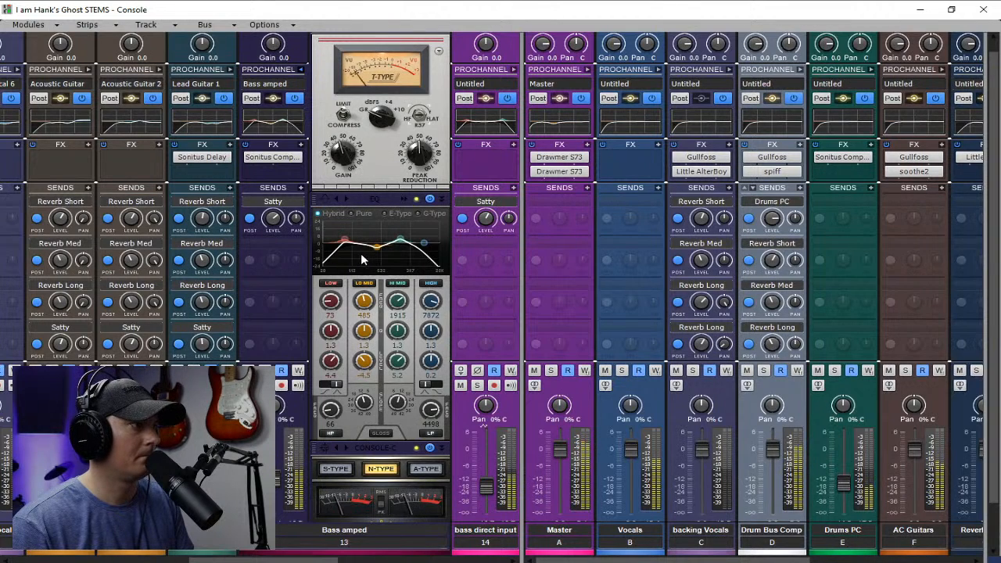
left_click(301, 70)
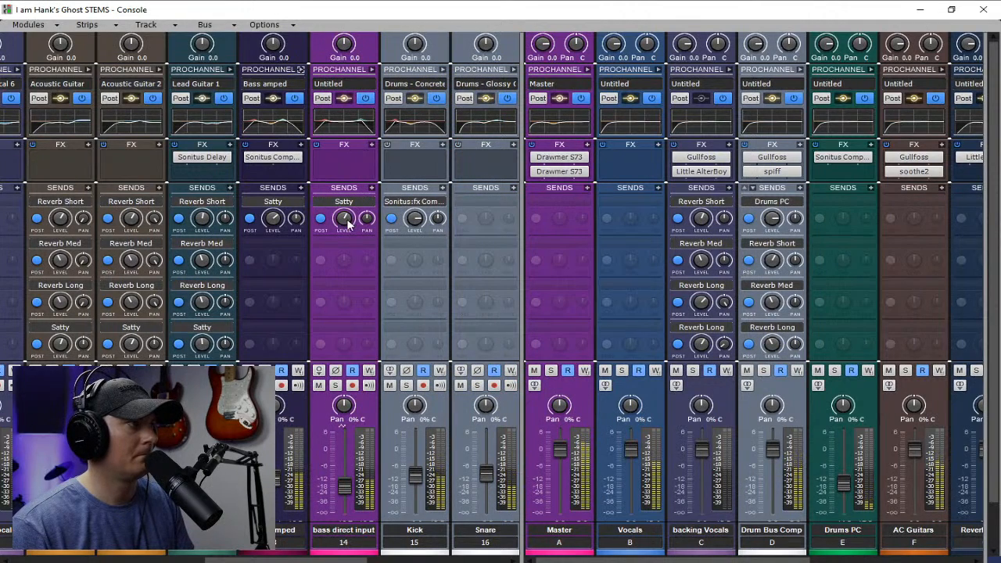
Set the T-Type compressor gain on the bass direct input track to 50.5% and recheck the Bass amped ProChannel
left_click(372, 70)
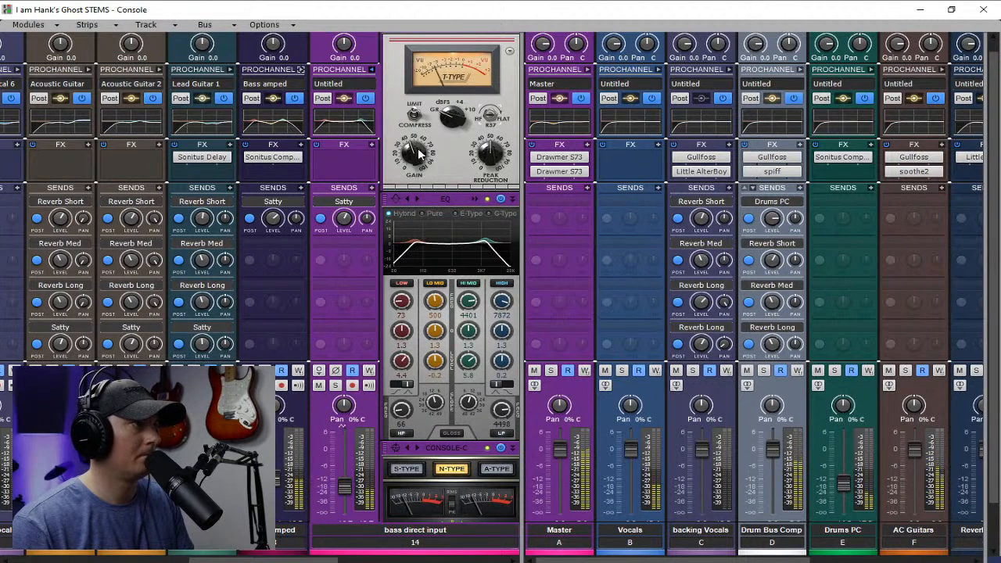
mouse_move(417, 159)
left_click_drag(417, 158, 416, 152)
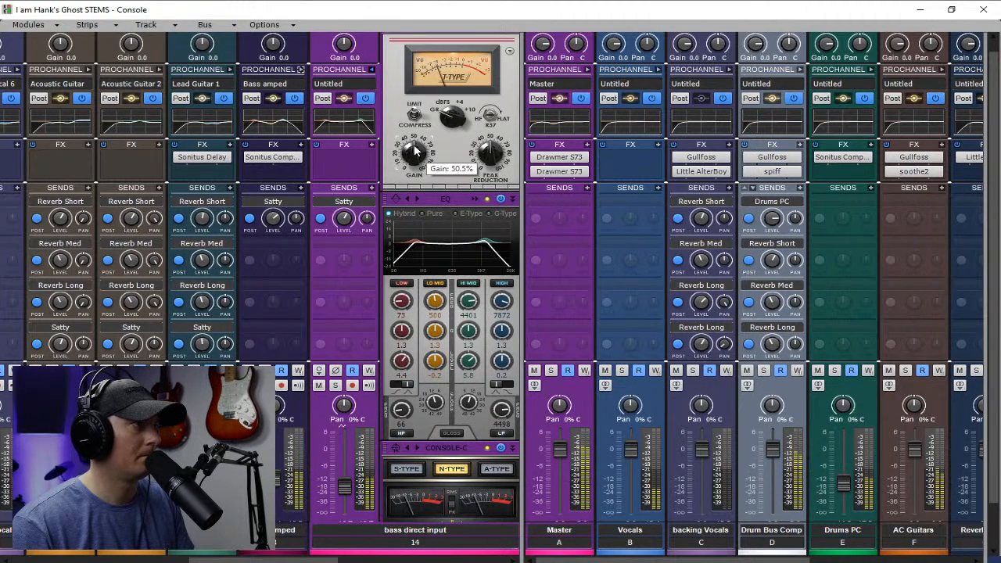
left_click(372, 71)
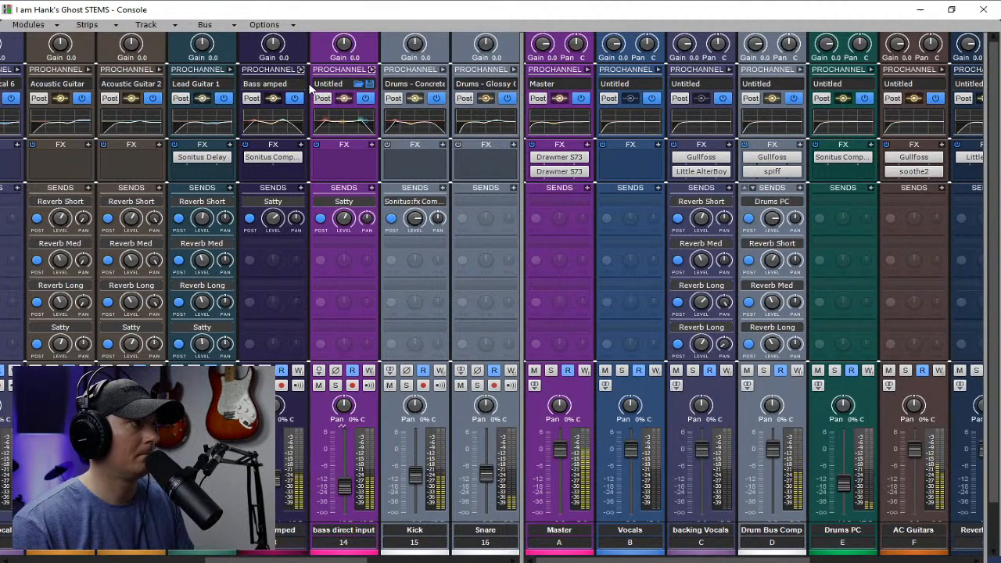
left_click(300, 70)
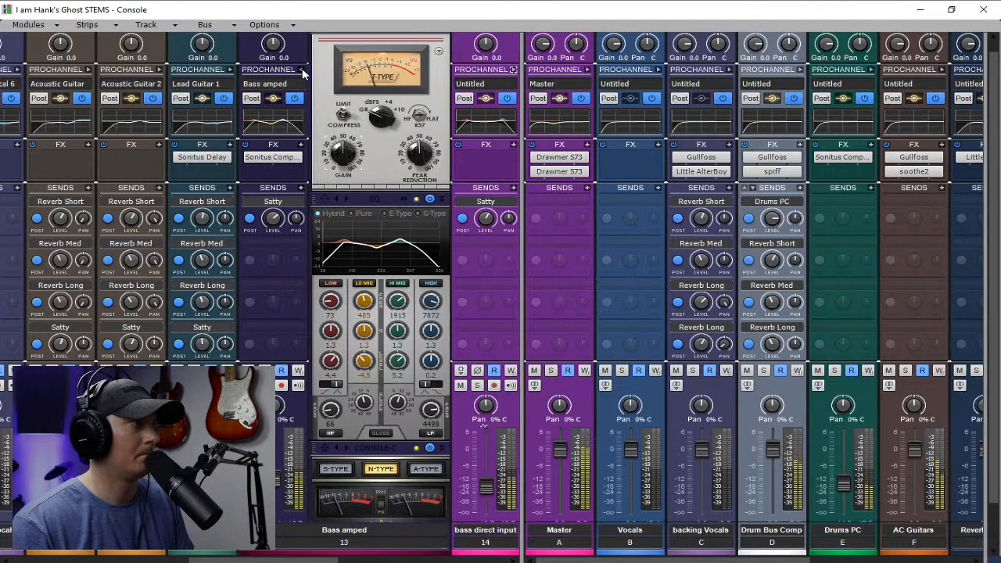
left_click(300, 68)
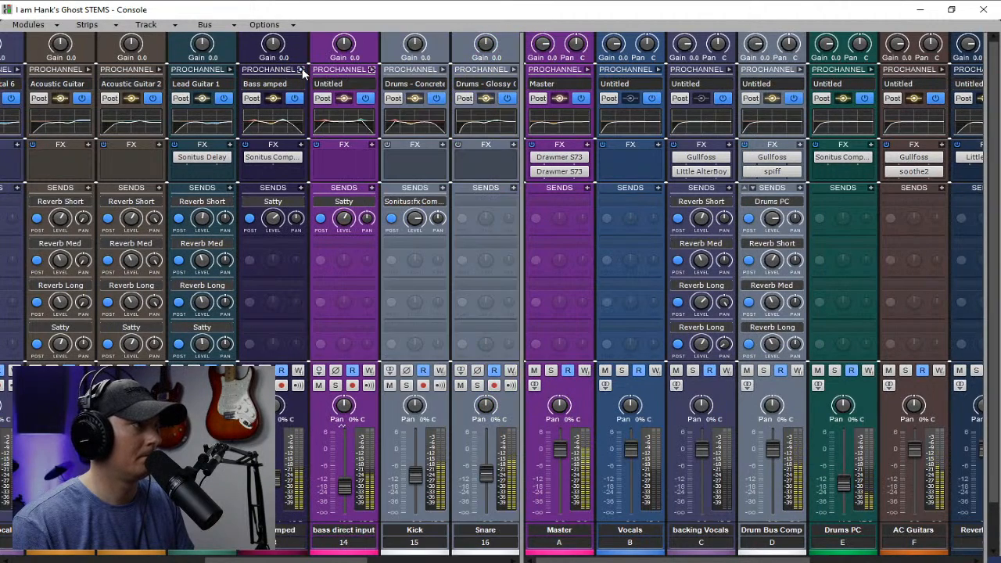
Set the first Drawmer S73 on the Master bus to mix 2.8 and output gain -0.3 dB
double_click(560, 173)
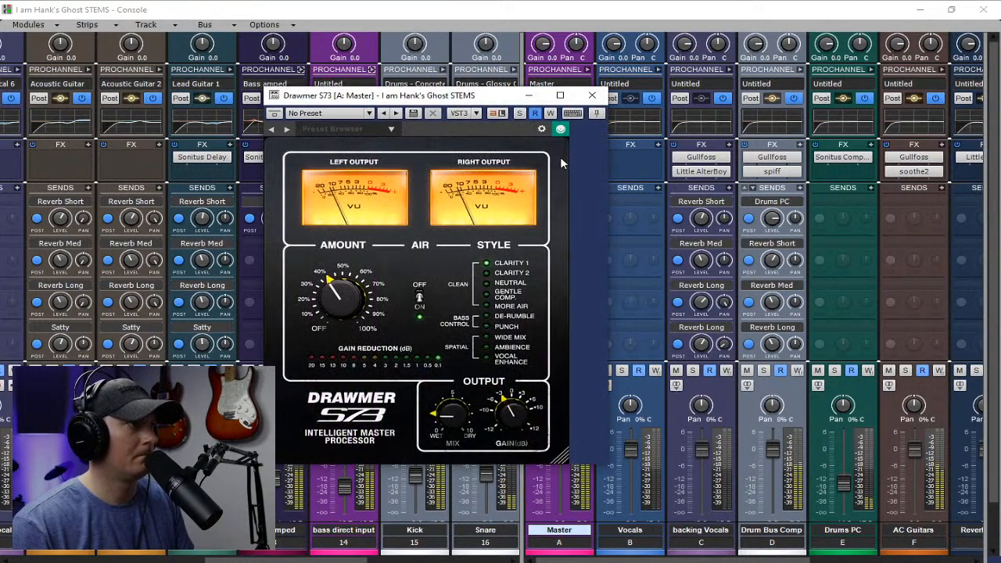
left_click(593, 97)
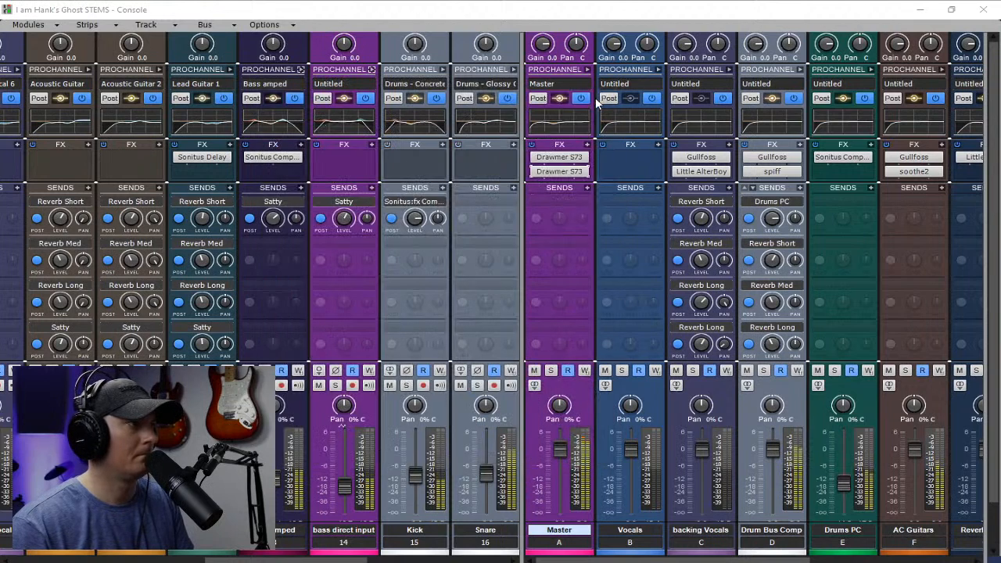
double_click(566, 160)
left_click_drag(447, 415, 443, 377)
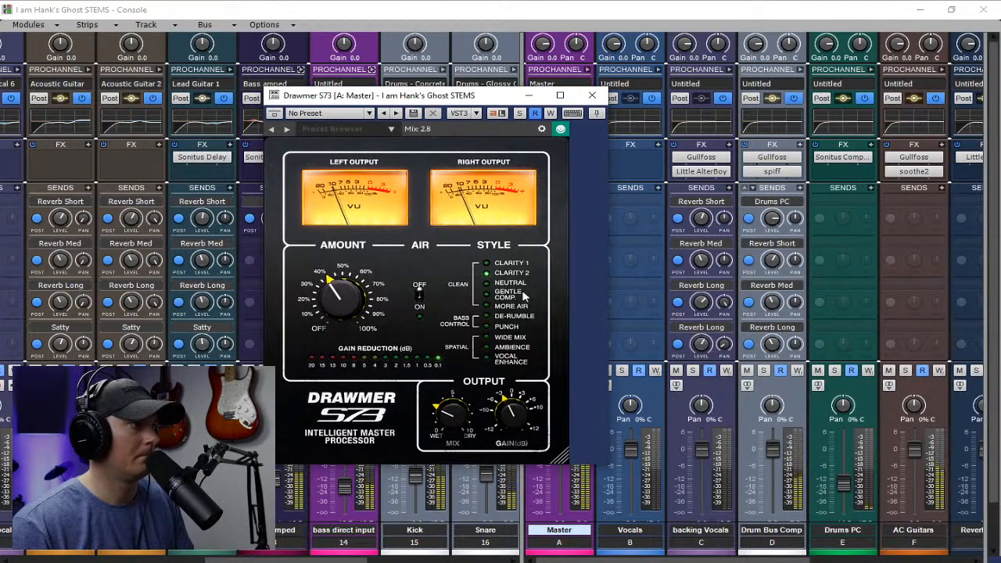
left_click(589, 99)
double_click(561, 165)
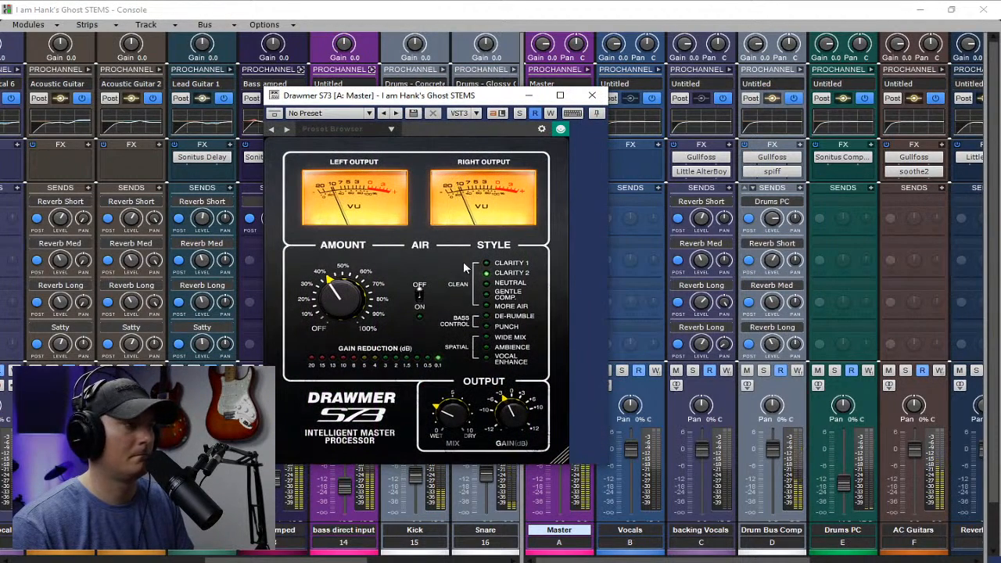
left_click_drag(511, 412, 509, 407)
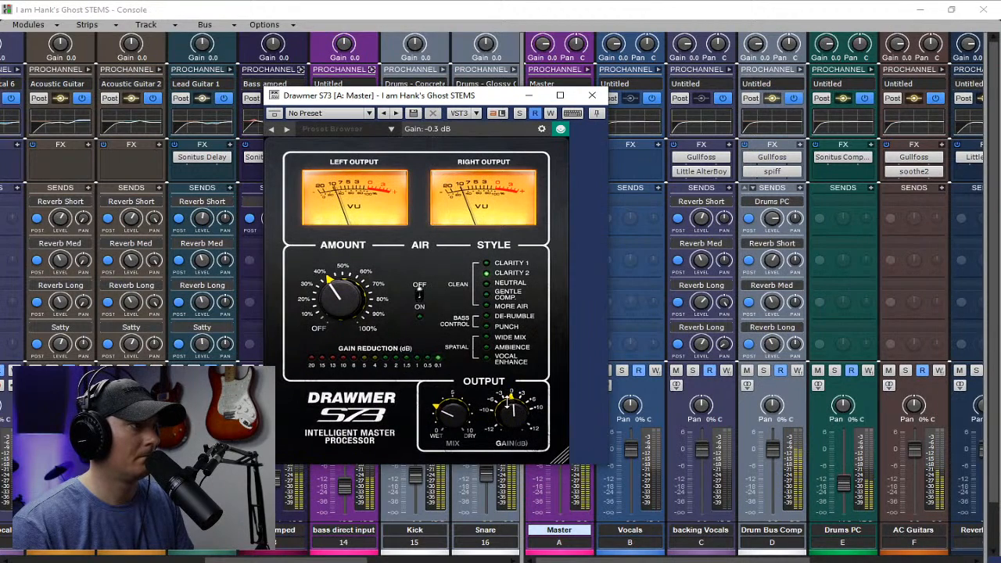
left_click(592, 96)
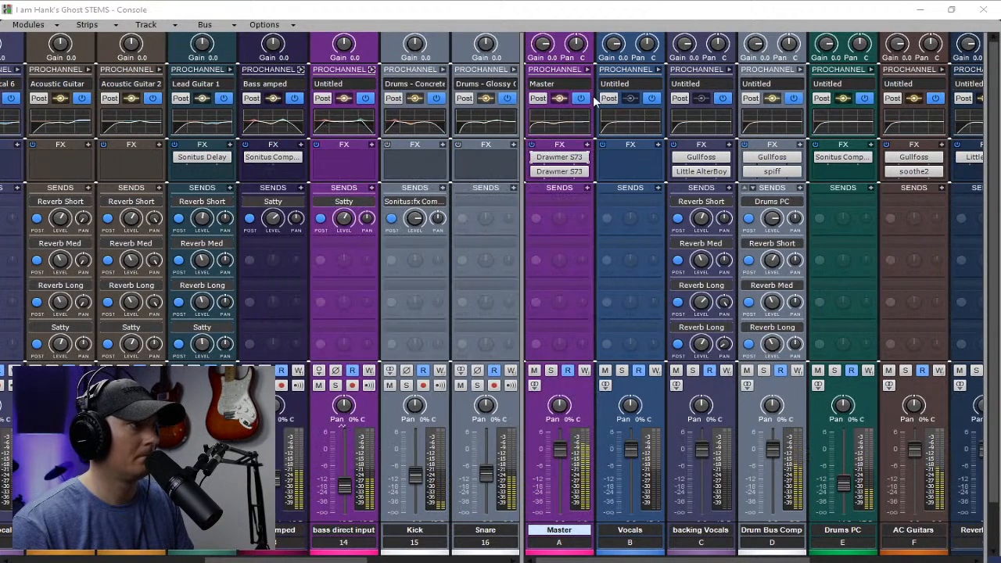
Set the second Master bus Drawmer S73's output gain to -0.2 dB and close its window
double_click(563, 173)
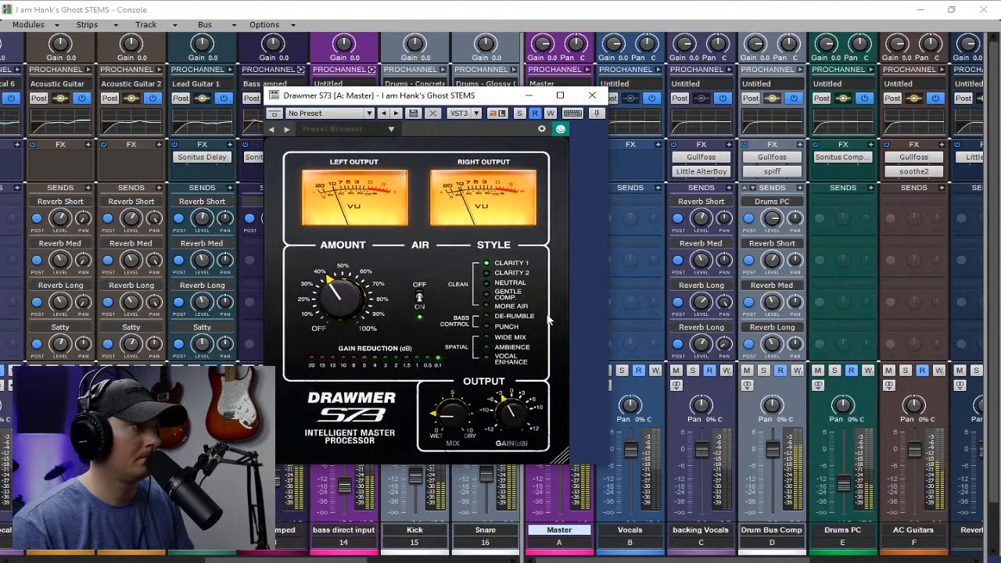
left_click_drag(511, 412, 510, 401)
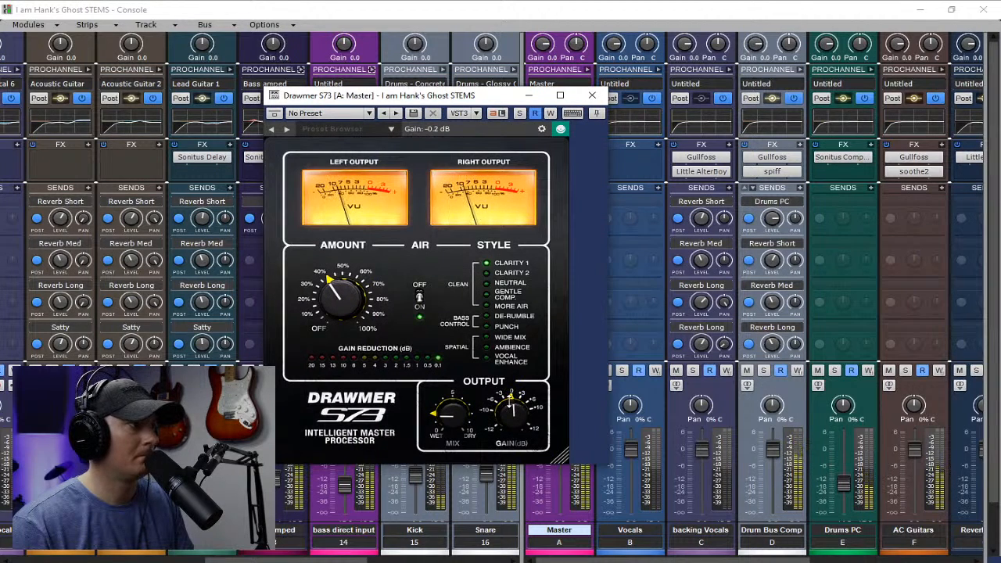
left_click(592, 96)
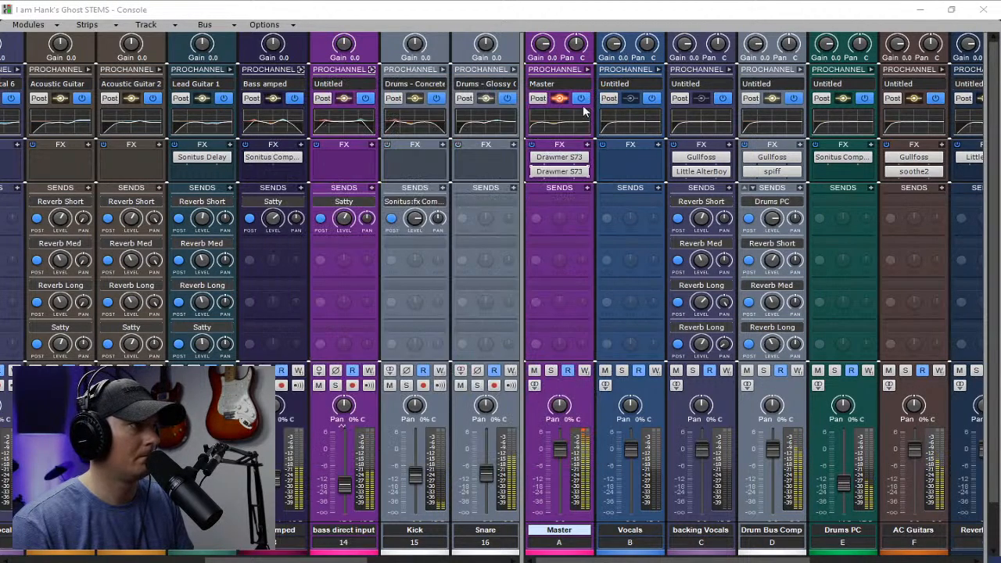
Try a slightly lower Master bus fader level and reset the fader to its default
mouse_move(557, 452)
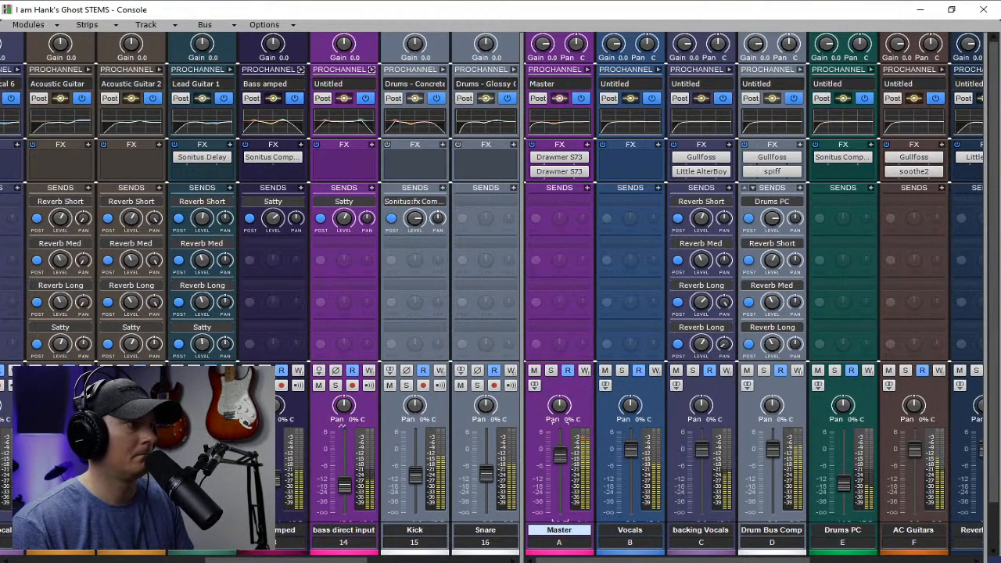
double_click(560, 453)
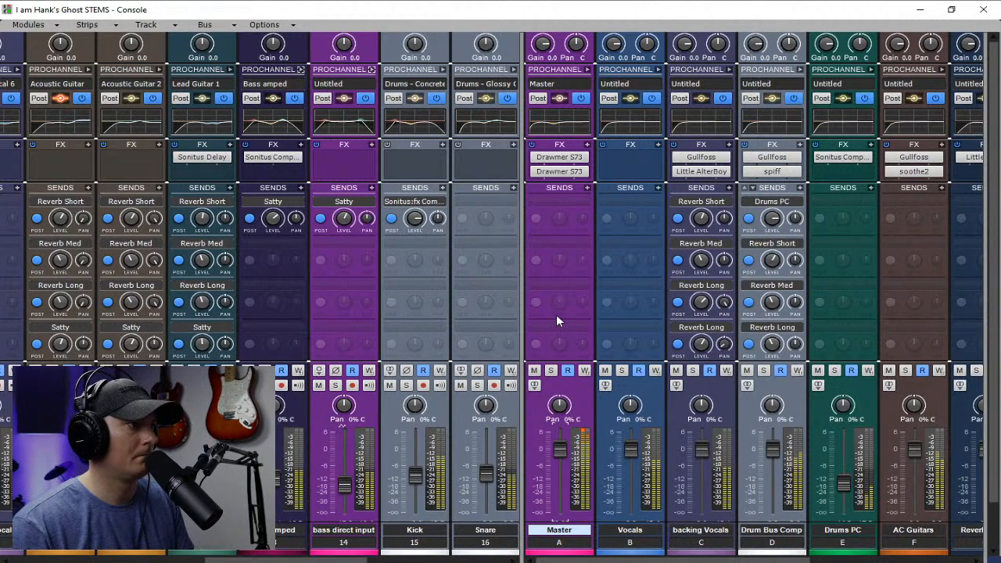
Set the second Master bus Drawmer S73's output gain to -3.0 dB and close its window
double_click(557, 172)
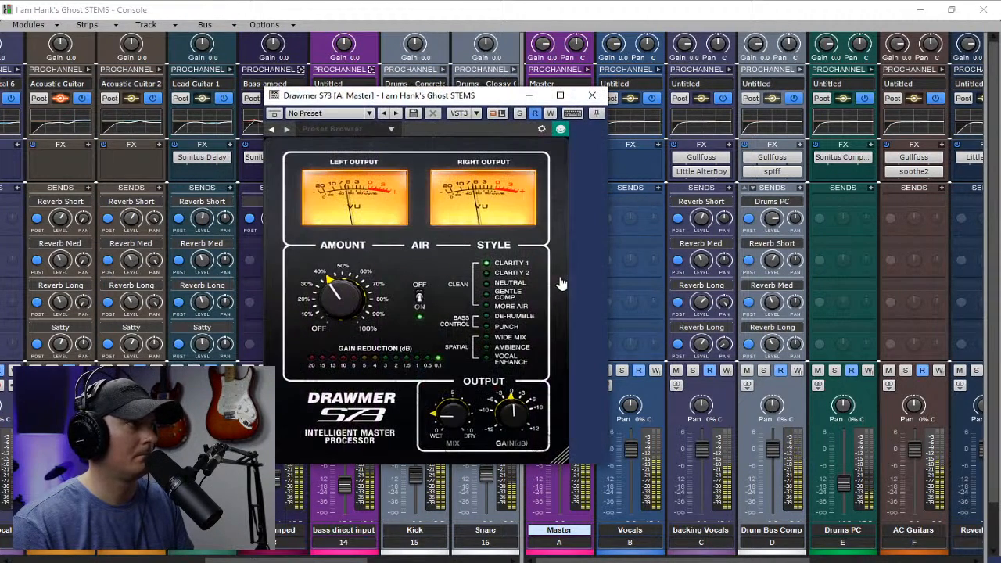
left_click_drag(508, 414, 512, 492)
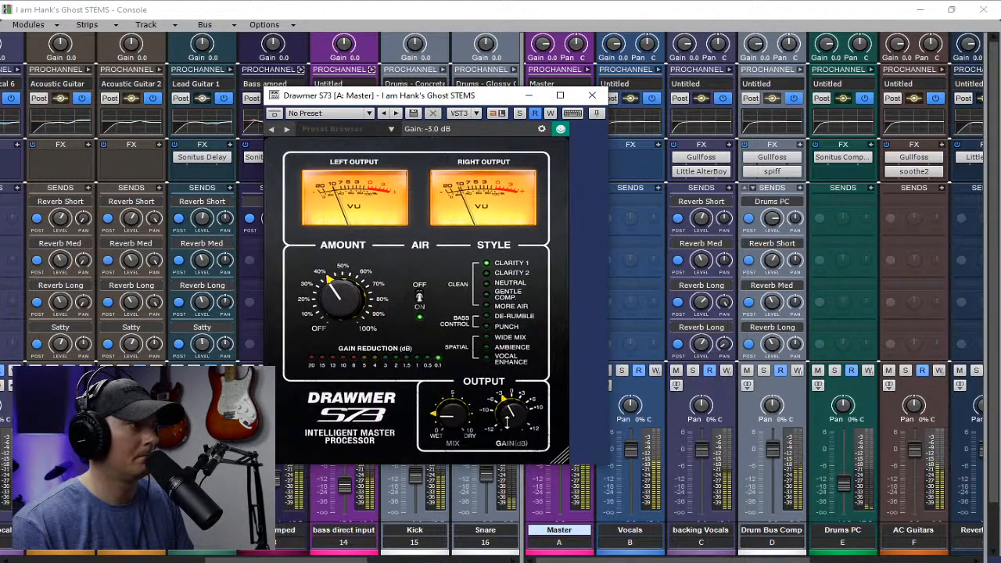
left_click(591, 97)
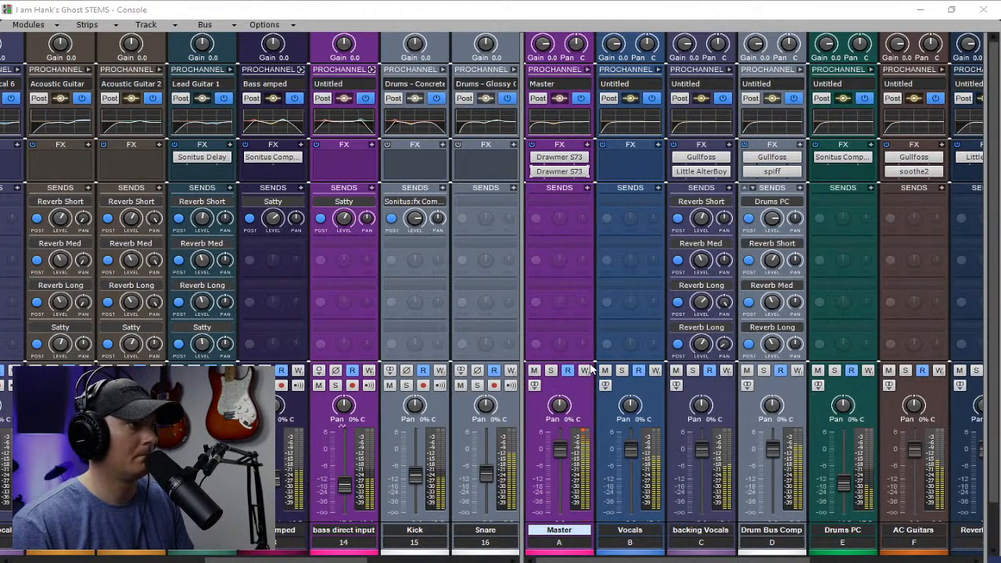
Insert the TR5 One limiter on the Master bus after the two Drawmer S73 compressors
left_click(589, 144)
mouse_move(567, 157)
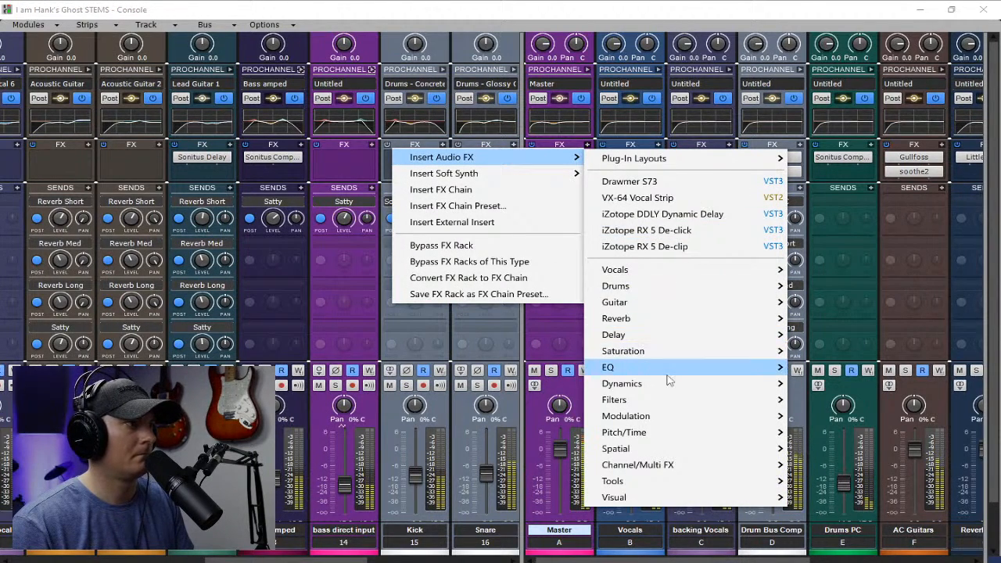
mouse_move(684, 389)
mouse_move(822, 382)
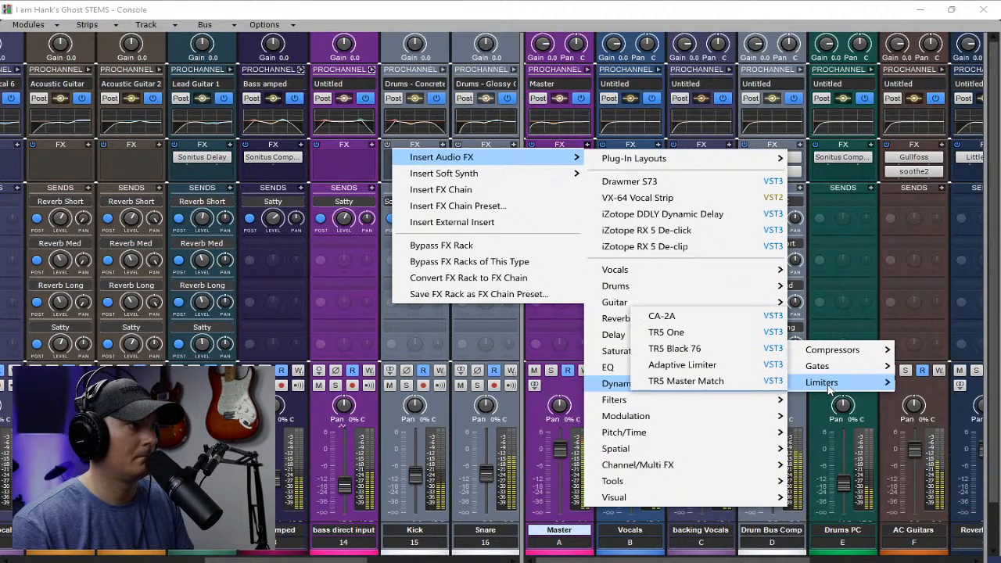
left_click(693, 334)
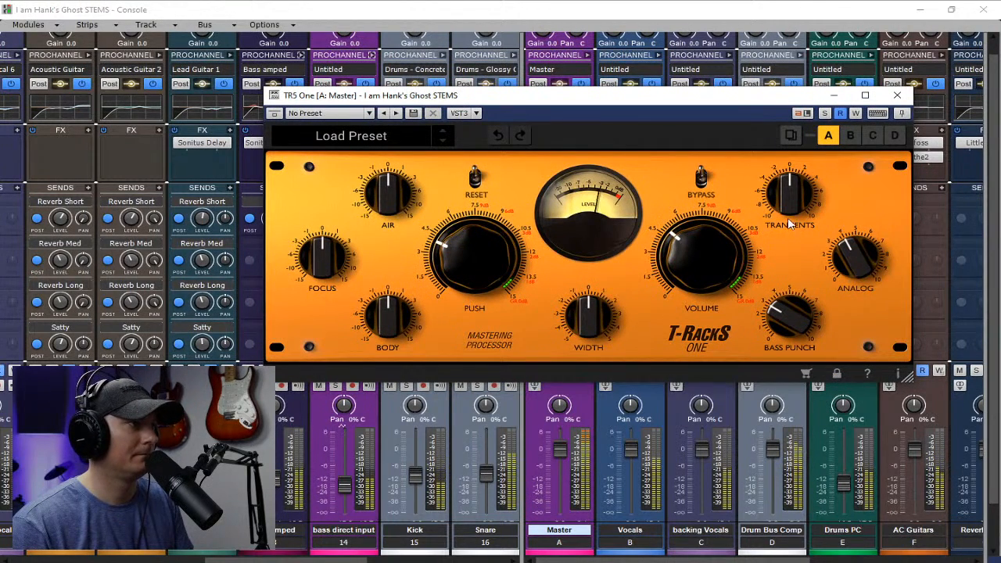
Lower the TR5 One volume to about 1.4 and push to 0.0, moving its window clear of the bus strips
left_click_drag(708, 235, 705, 291)
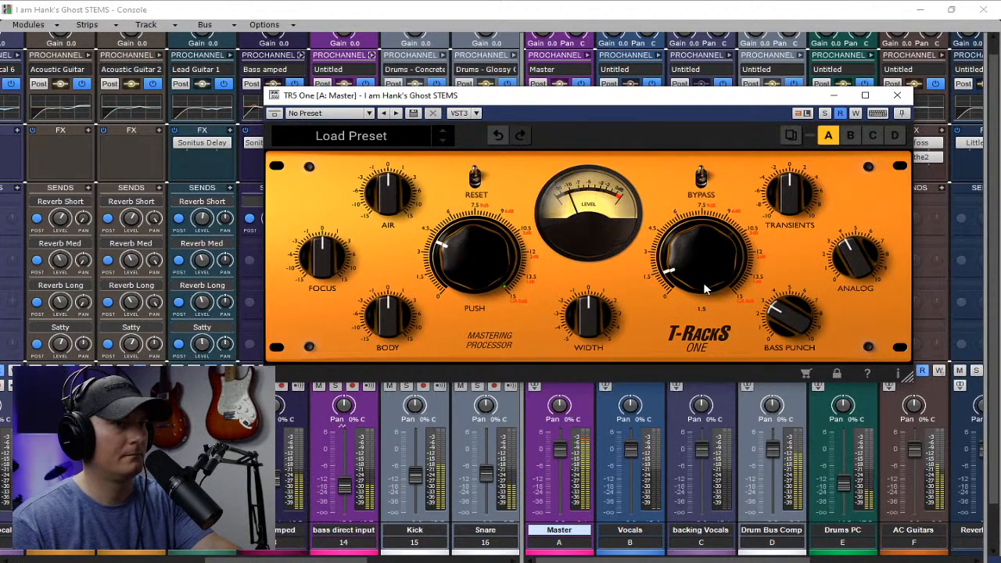
left_click_drag(474, 249, 472, 310)
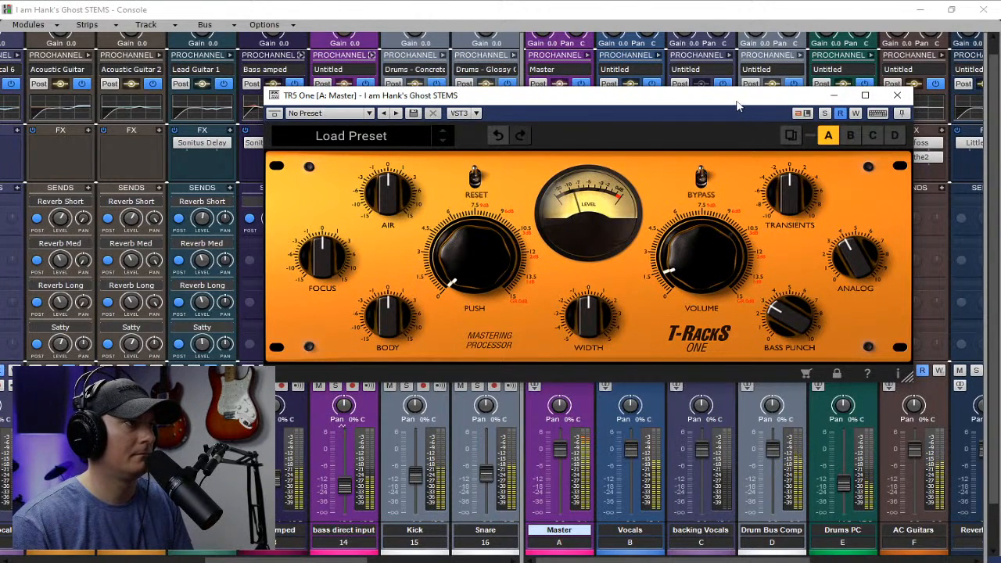
left_click_drag(731, 99, 507, 122)
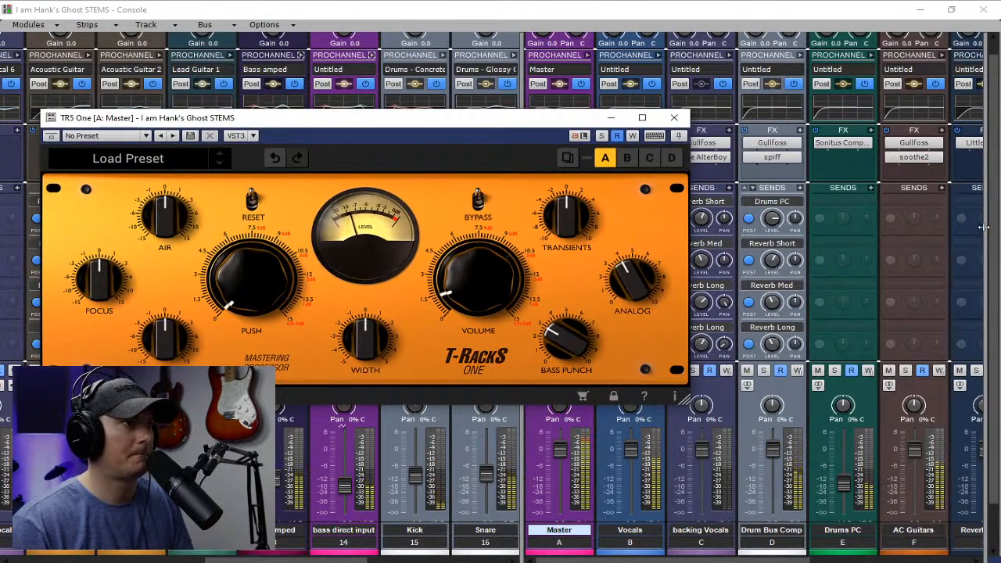
mouse_move(986, 230)
left_mouse_down()
mouse_move(858, 231)
mouse_move(987, 243)
left_mouse_up()
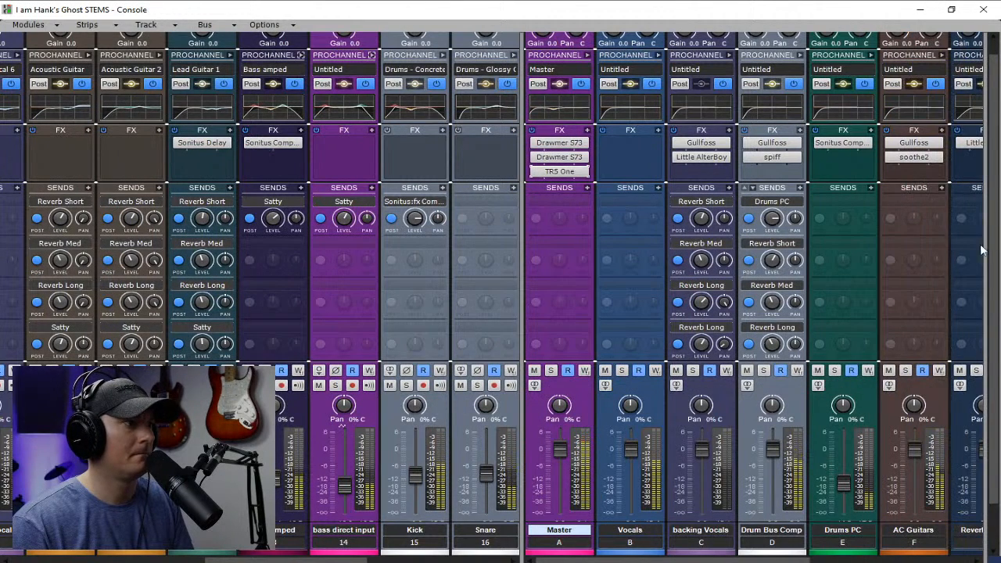
left_click(562, 173)
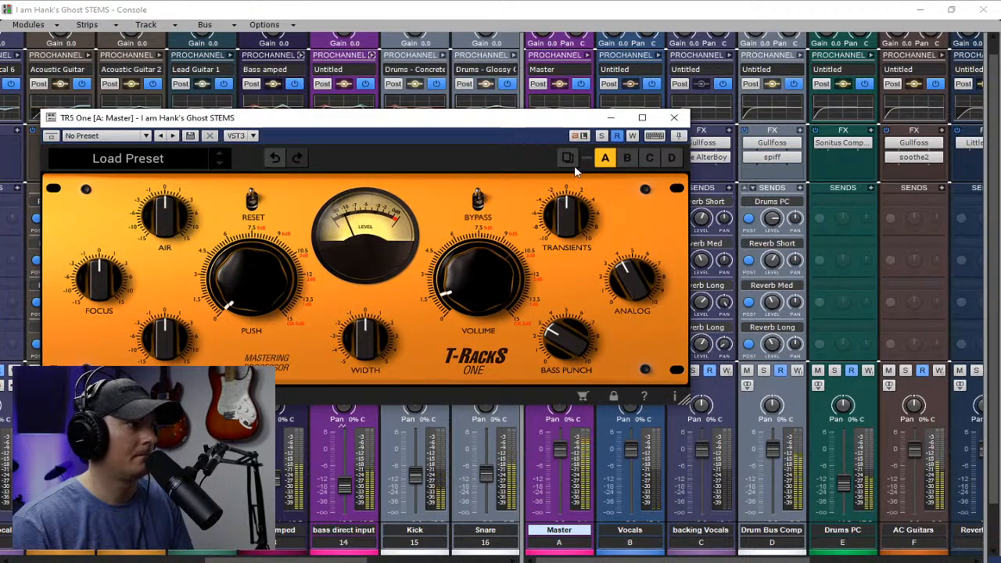
left_click_drag(478, 124, 454, 83)
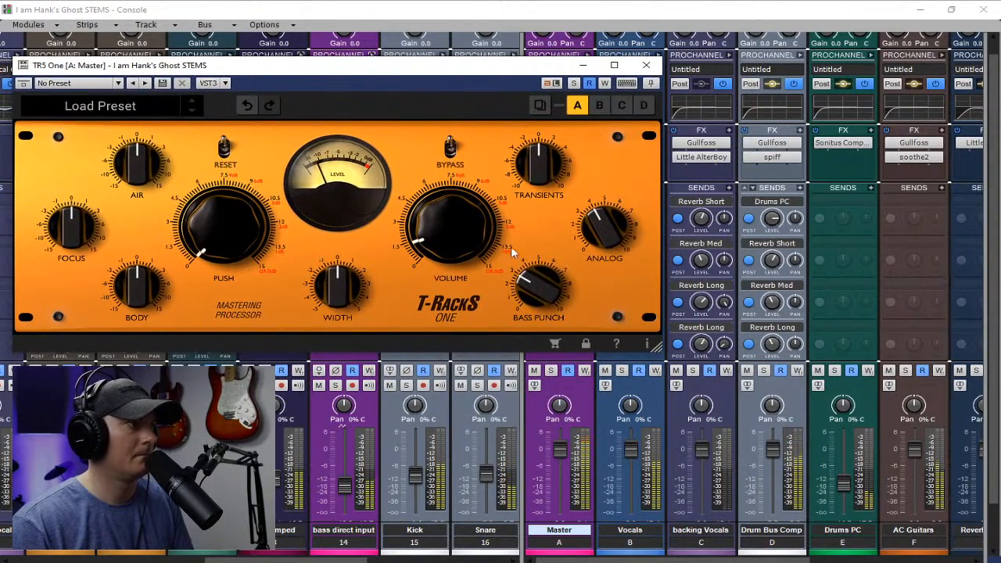
Set TR5 One analog to 3.2, raise transients, body and push slightly, and close the plug-in
mouse_move(584, 233)
left_mouse_down()
mouse_move(587, 219)
mouse_move(590, 244)
left_mouse_up()
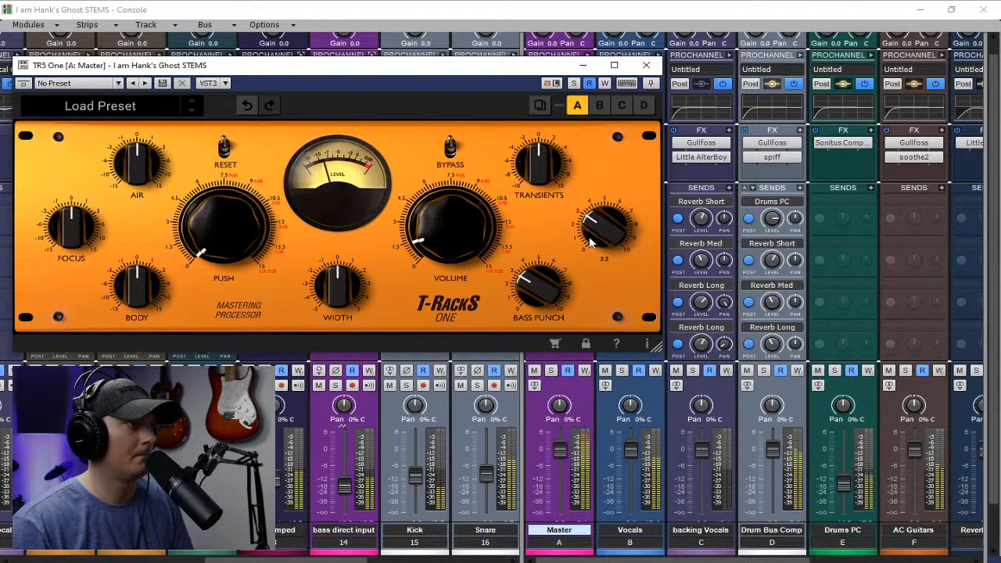
left_click_drag(535, 166, 530, 153)
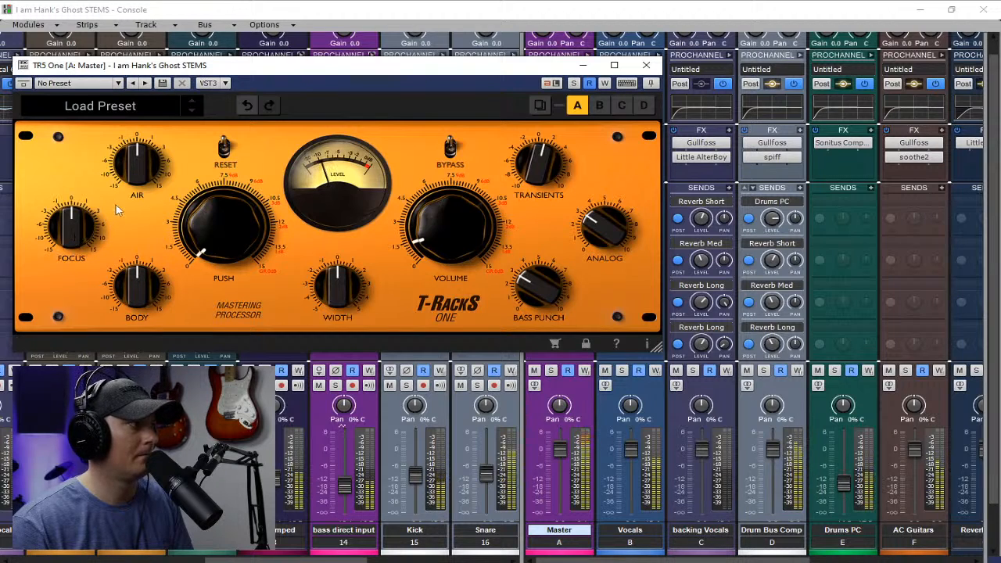
left_click_drag(129, 279, 129, 270)
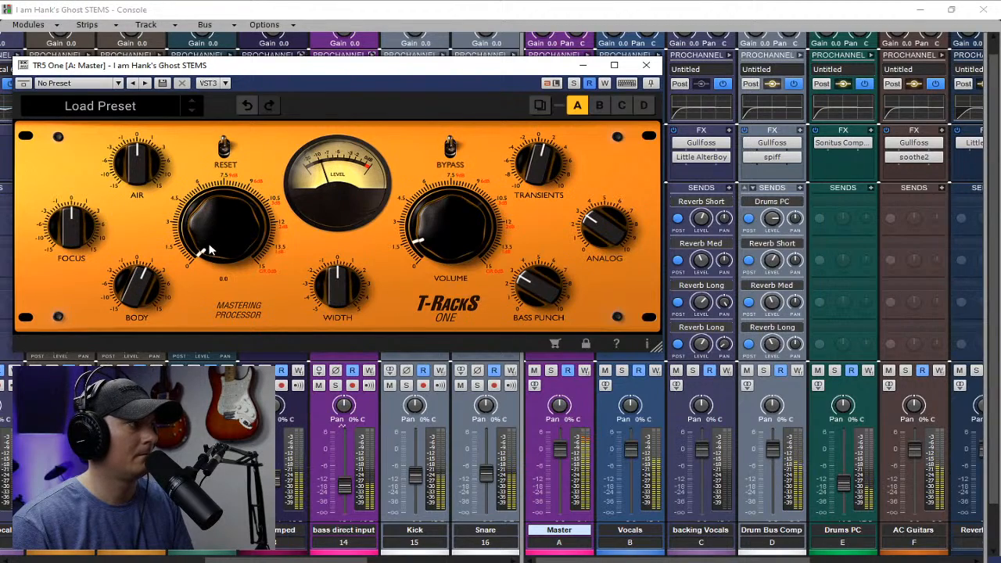
left_click_drag(210, 247, 199, 236)
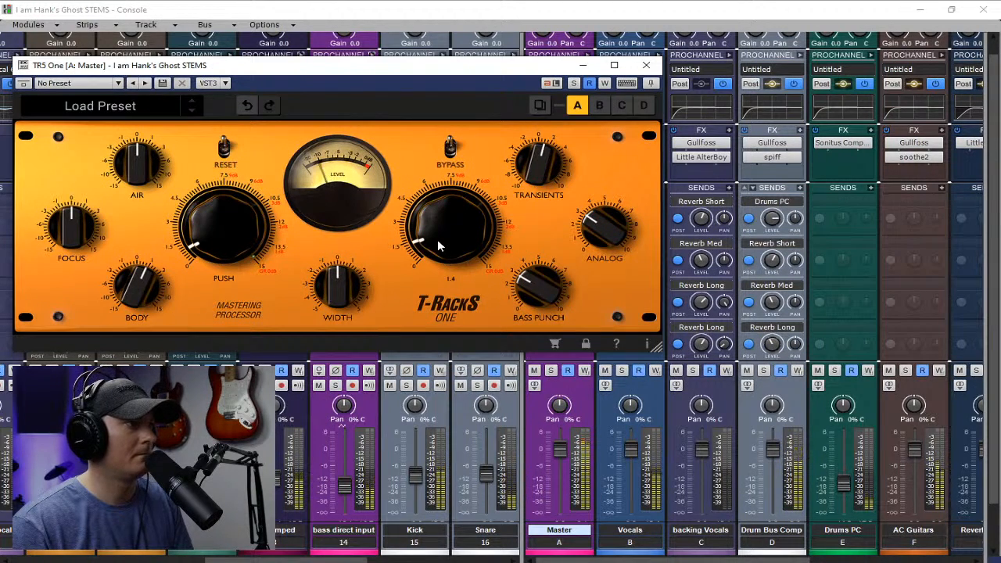
left_click(646, 65)
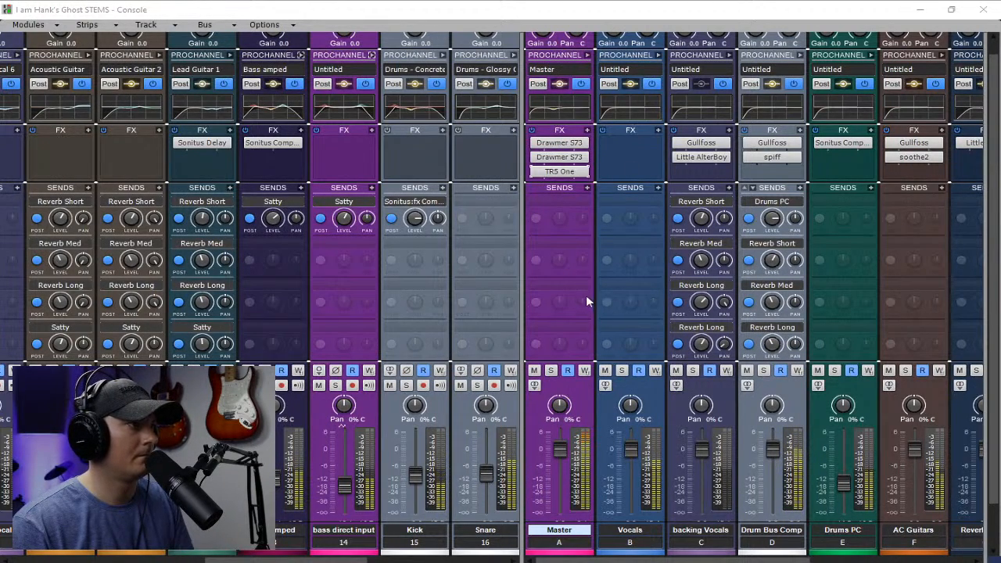
Check the soothe2 settings on the AC Guitars bus and close the plug-in
scroll(572, 280, "up", 1)
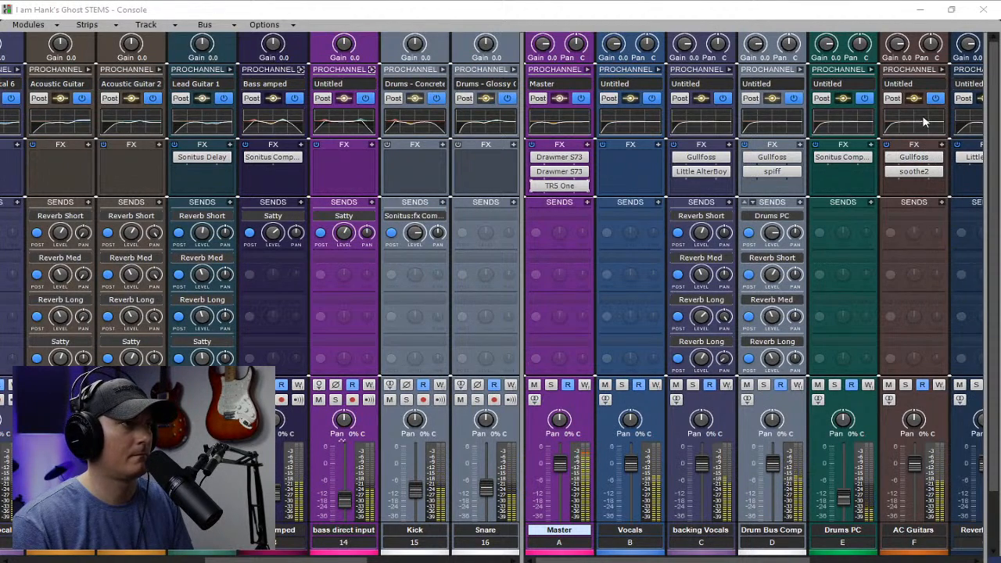
scroll(470, 211, "right", 3)
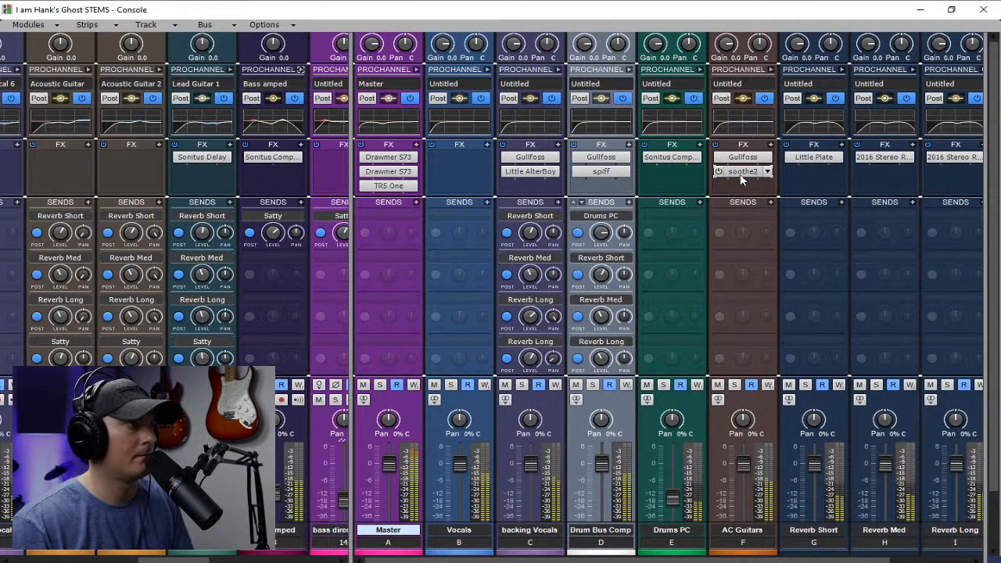
double_click(741, 176)
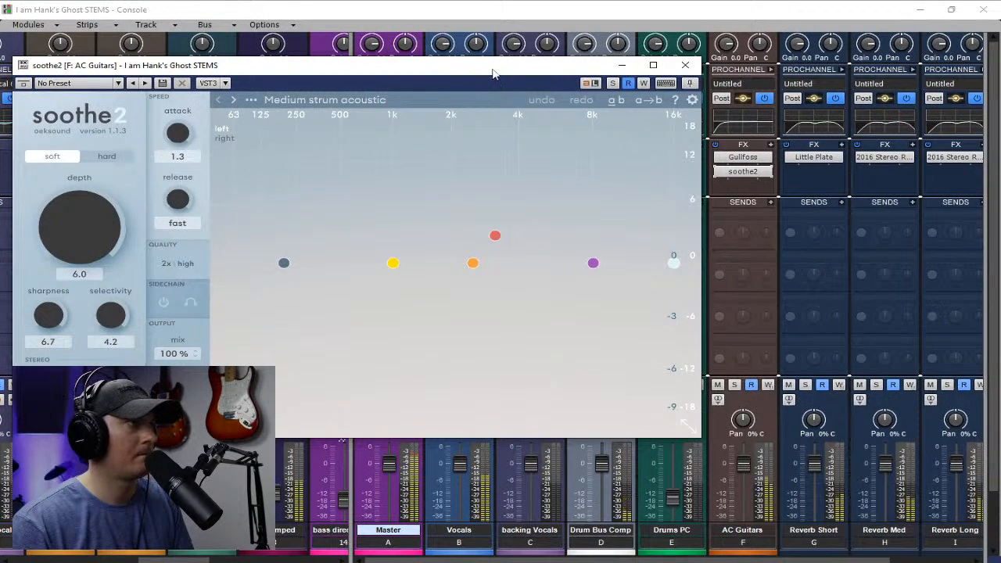
left_click_drag(493, 73, 662, 77)
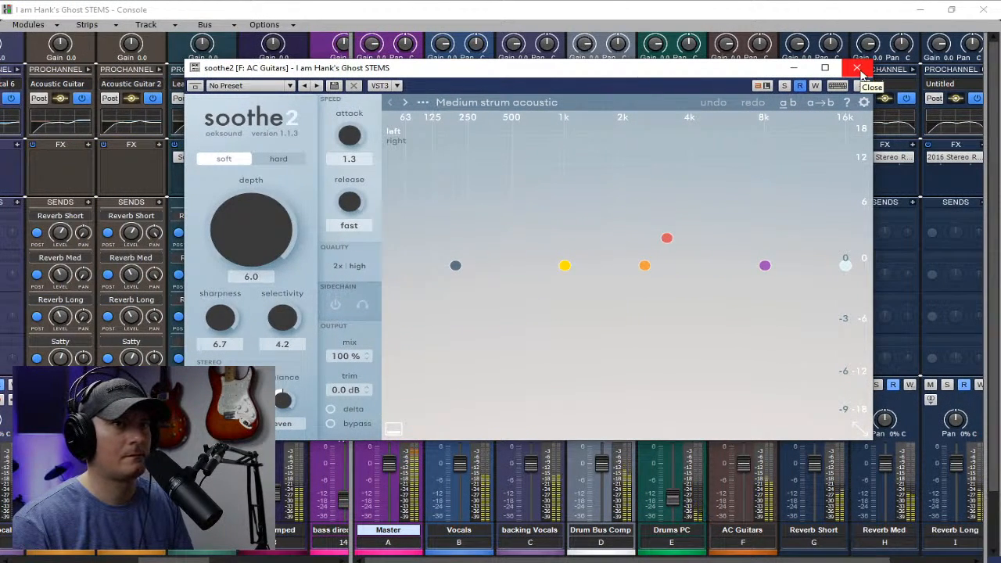
left_click(860, 70)
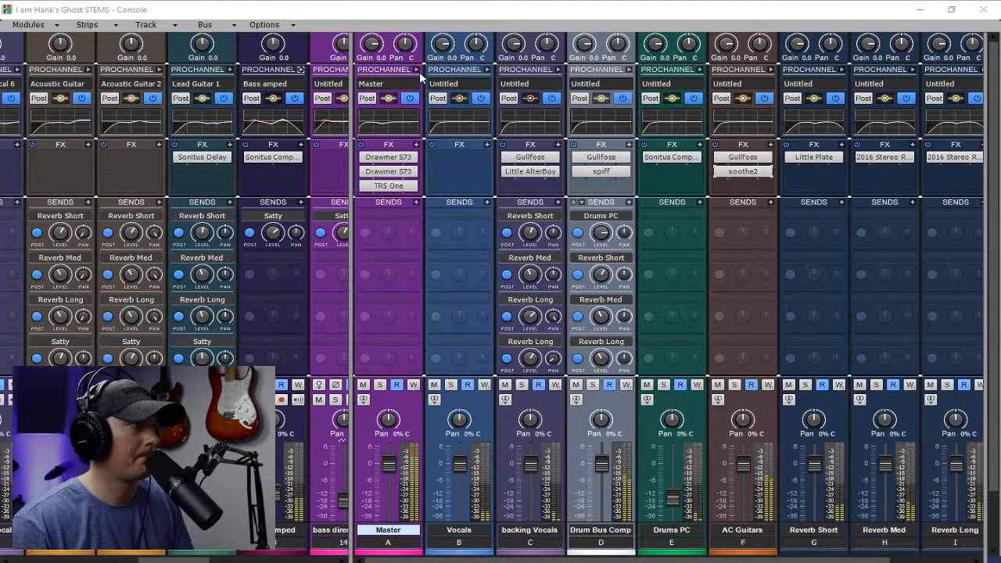
Remove the Tube module from the AC Guitars ProChannel and enable its console emulator with N-Type
left_click(771, 70)
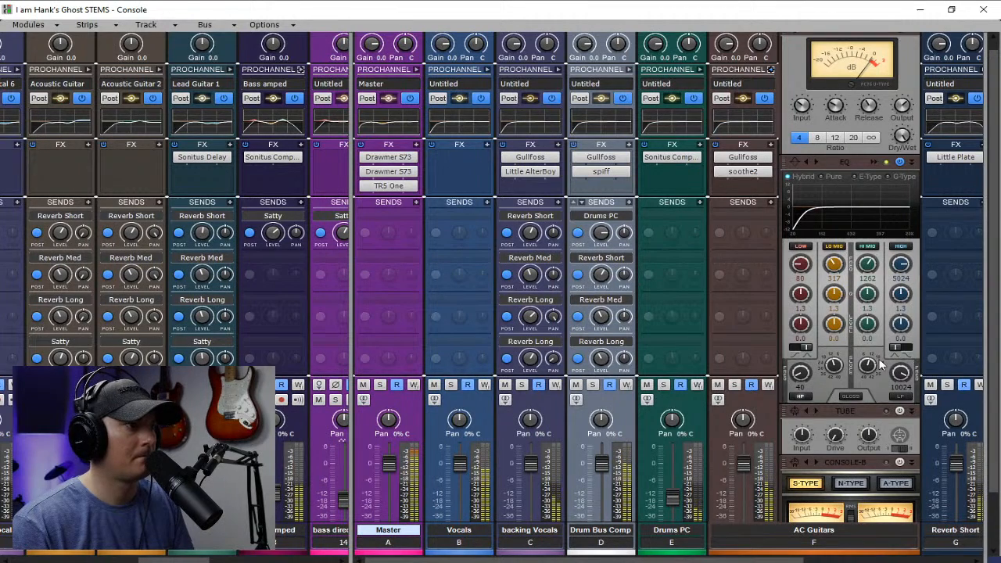
right_click(860, 412)
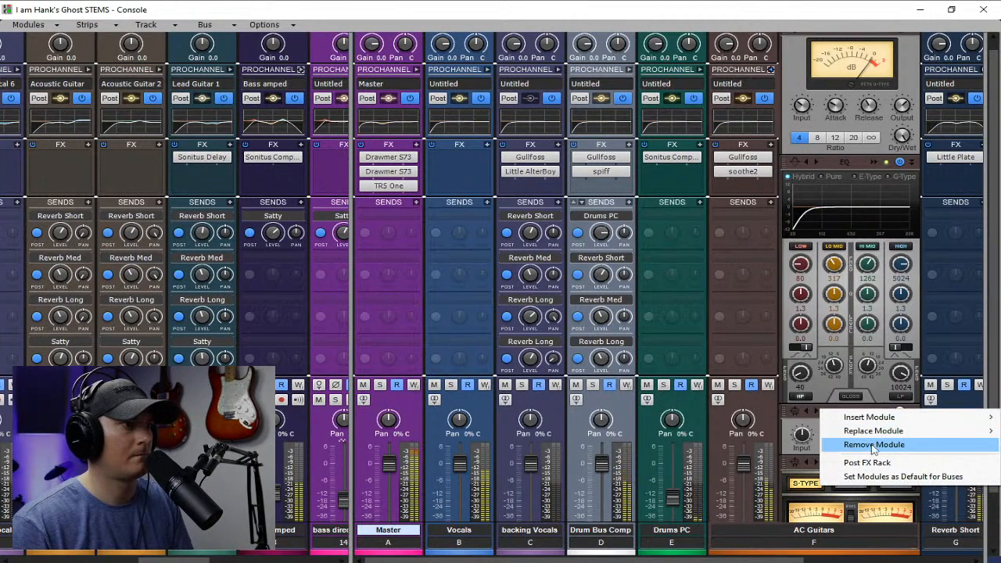
left_click(873, 444)
left_click(900, 463)
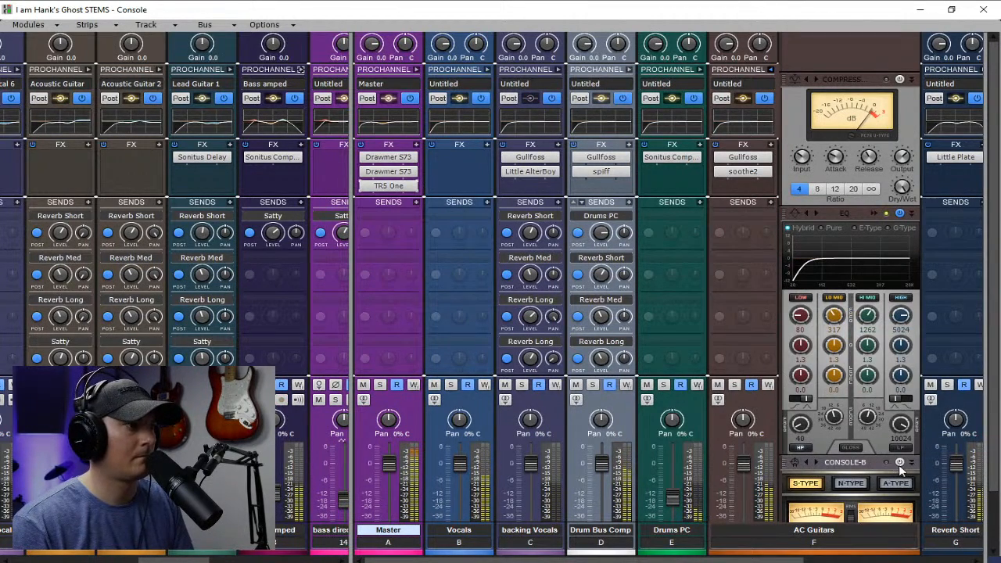
left_click(851, 483)
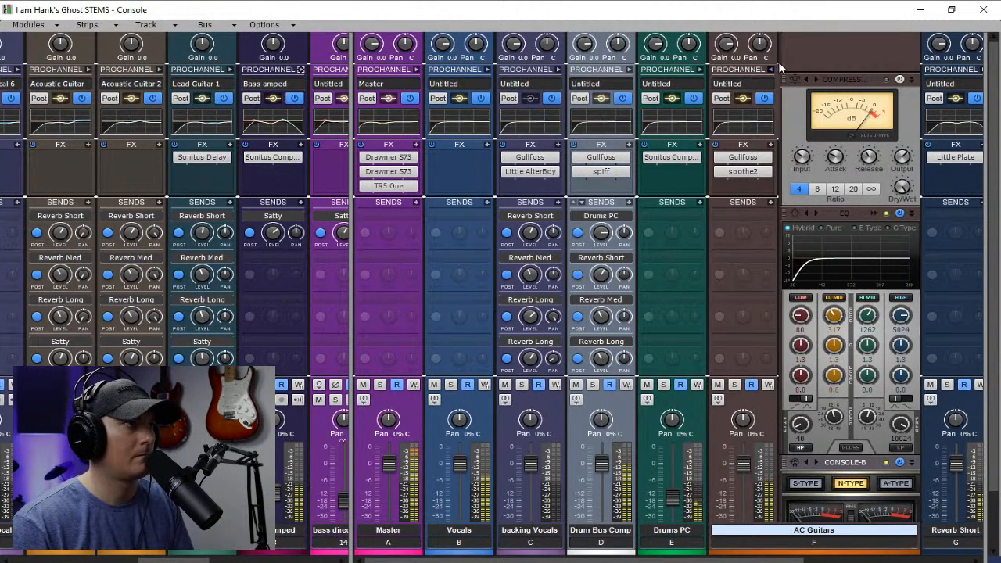
Remove the compressor module from the AC Guitars ProChannel and collapse the ProChannel view
right_click(841, 80)
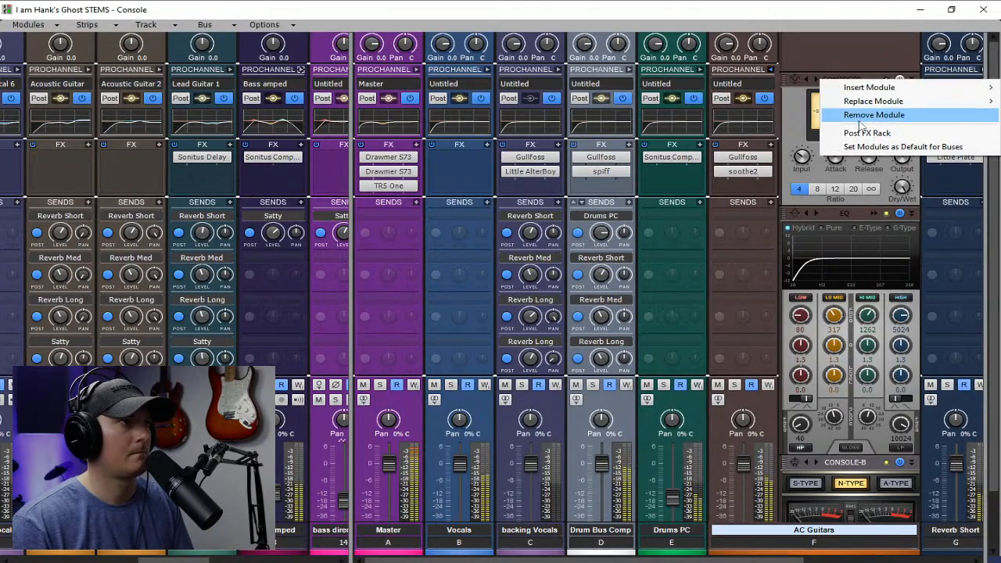
left_click(860, 116)
scroll(855, 231, "down", 2)
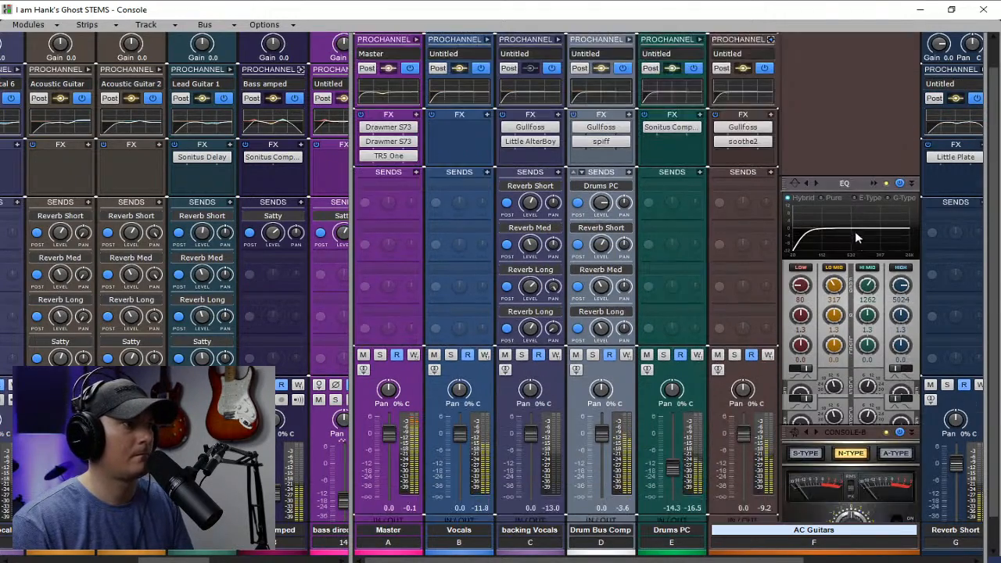
scroll(798, 118, "up", 2)
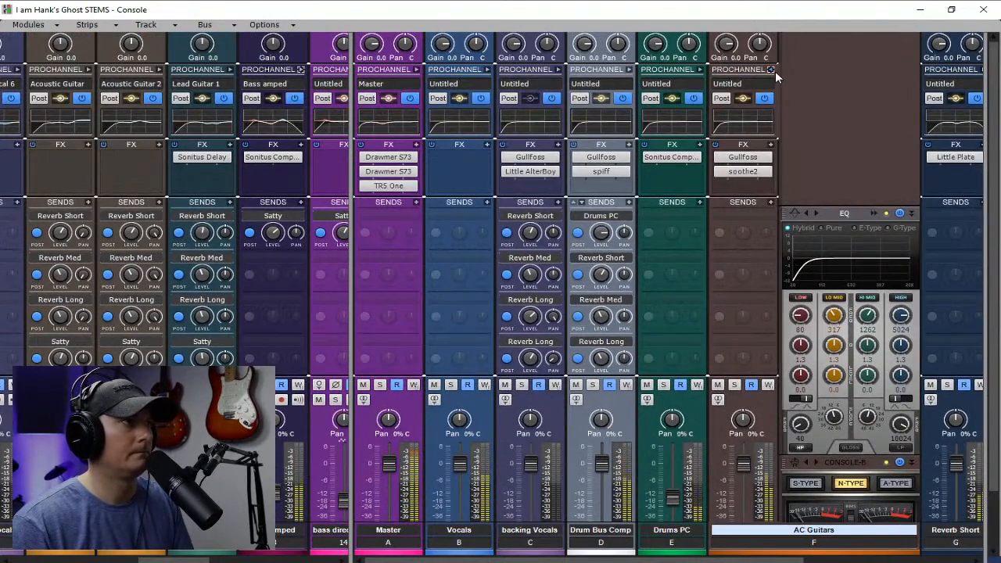
left_click(772, 70)
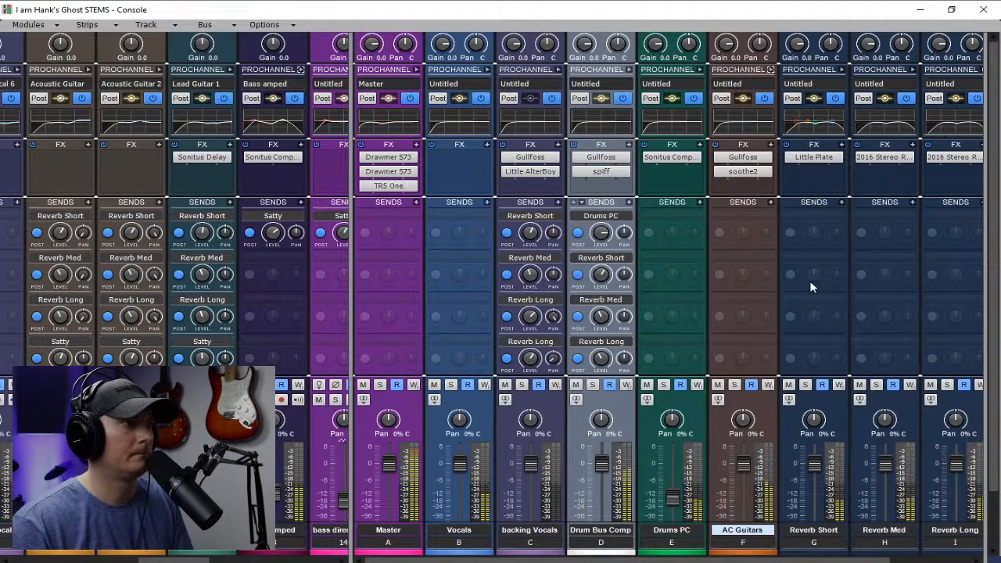
Review the ProChannel EQ and console emulator settings on the Reverb Short and Reverb Med buses
left_click_drag(699, 559, 839, 558)
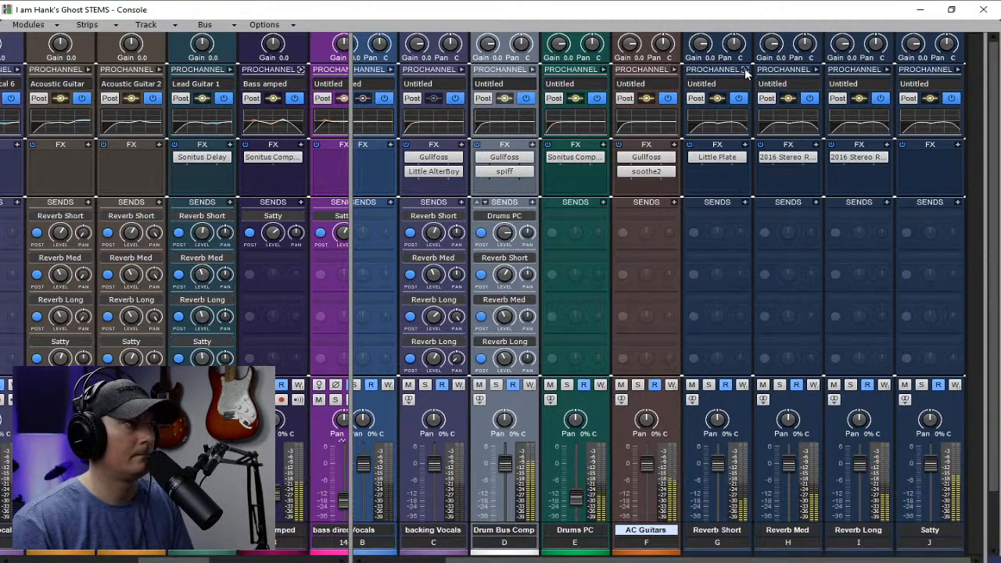
left_click(744, 69)
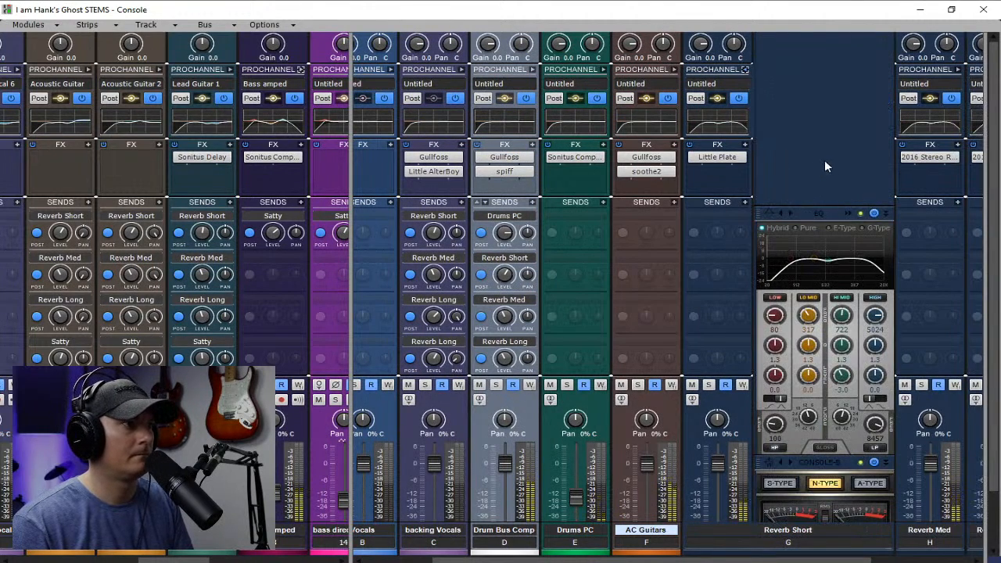
left_click(744, 69)
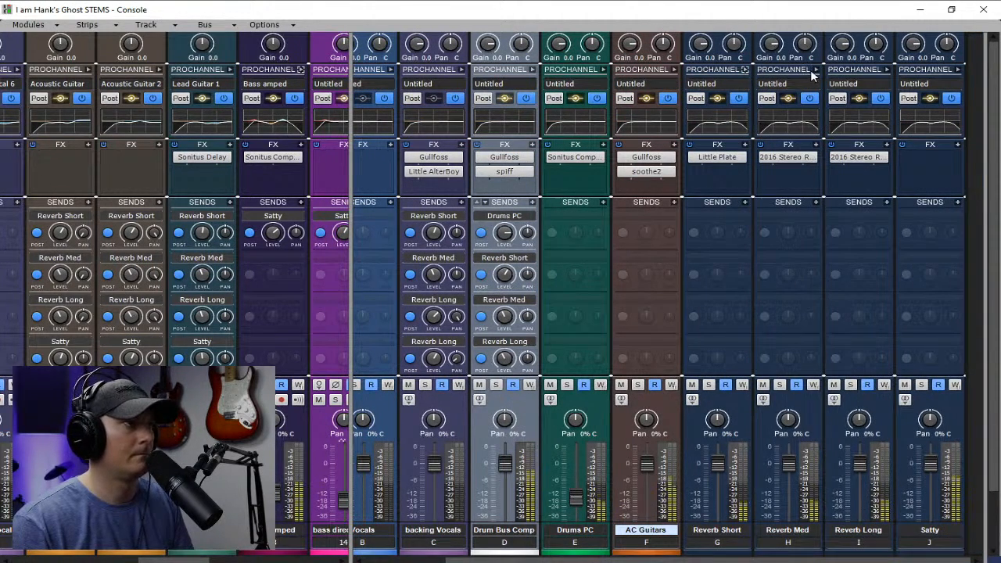
left_click(816, 69)
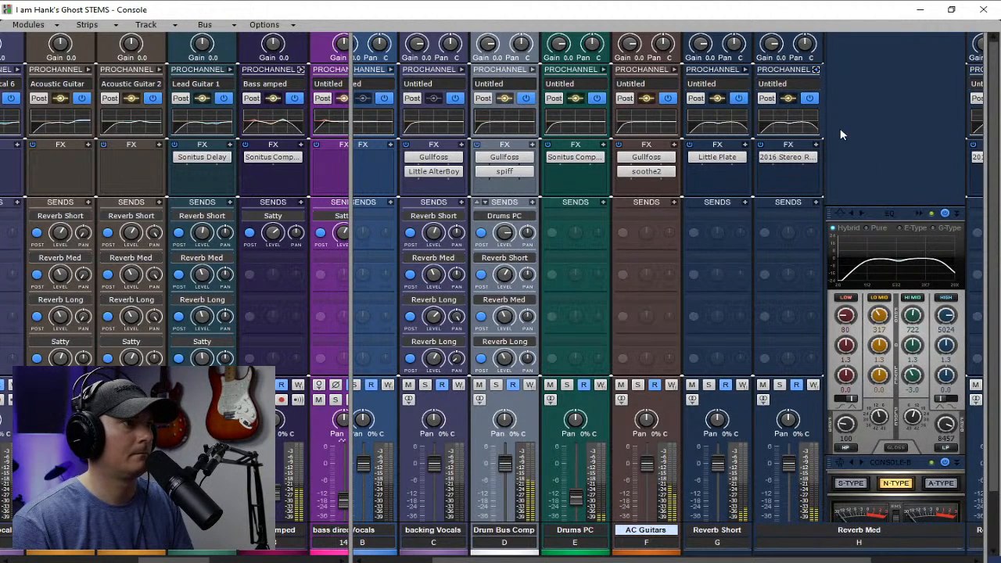
left_click(818, 69)
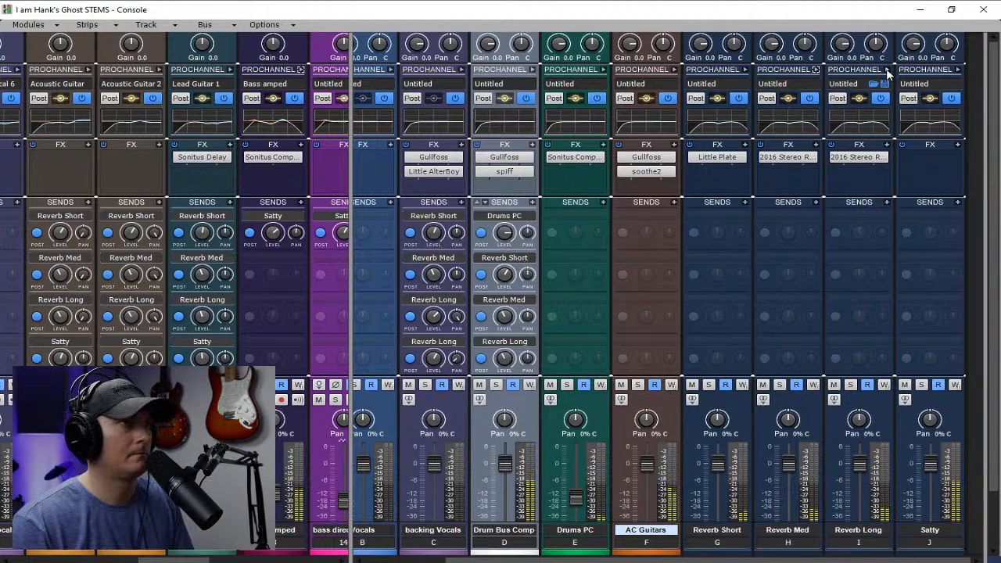
Review the ProChannel module settings on the Reverb Long and Satty buses and collapse their ProChannel views
left_click(887, 69)
left_click(888, 70)
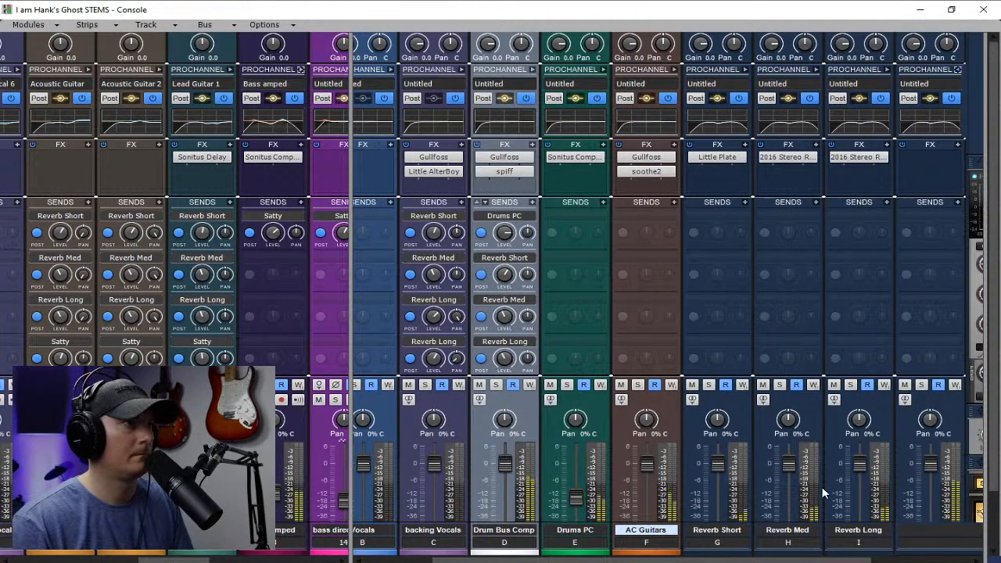
left_click_drag(794, 560, 887, 532)
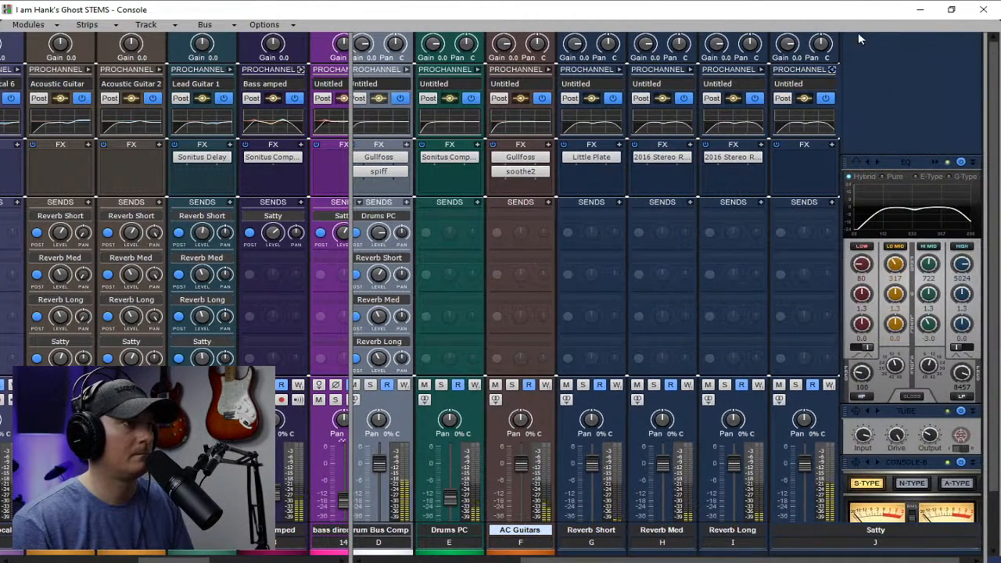
left_click(833, 68)
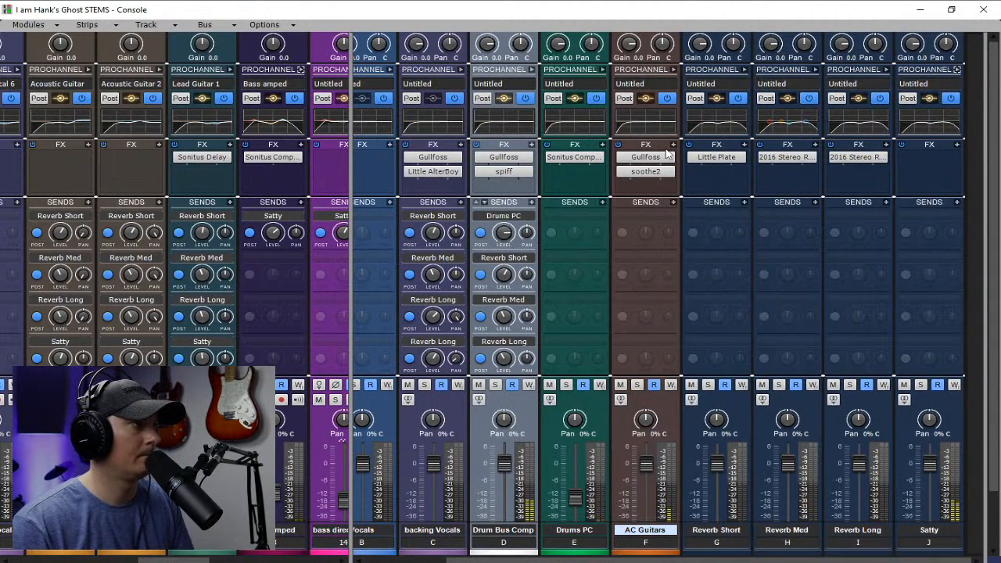
Copy both iZotope RX 5 plug-ins from Backing vocal 5 to Backing vocal 6 and close the console
scroll(544, 561, "left", 3)
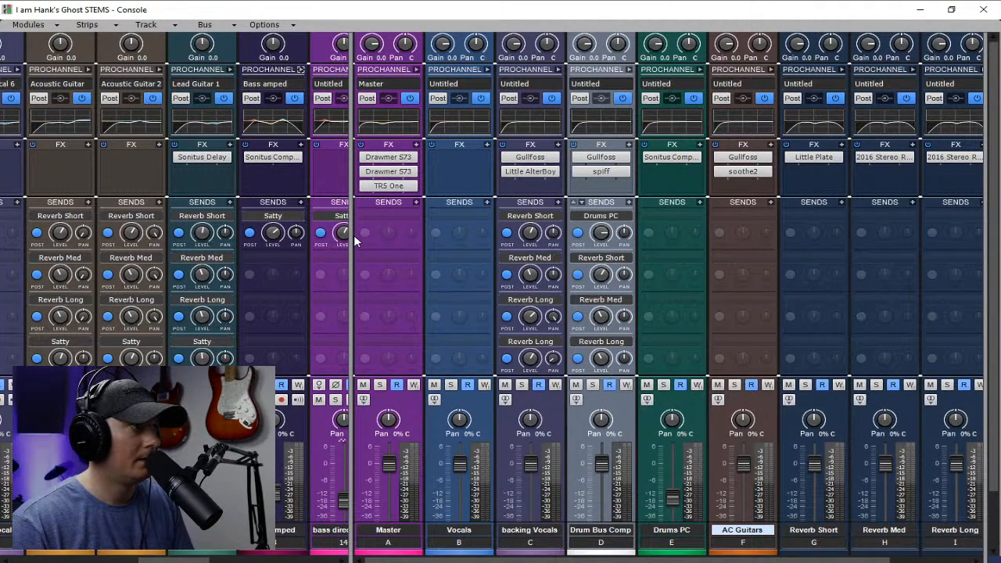
left_click_drag(352, 239, 975, 262)
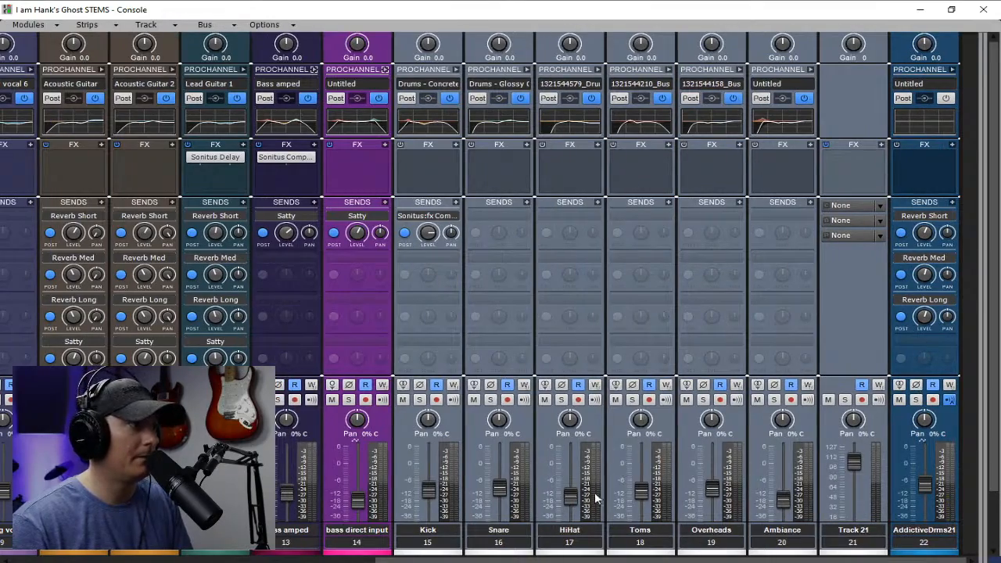
left_click_drag(630, 559, 263, 561)
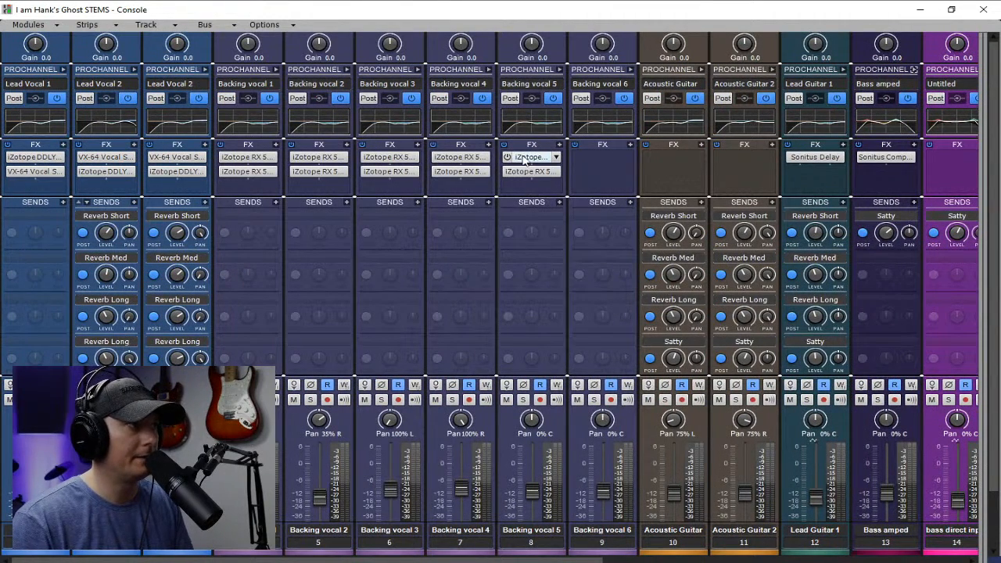
left_click_drag(536, 159, 588, 160)
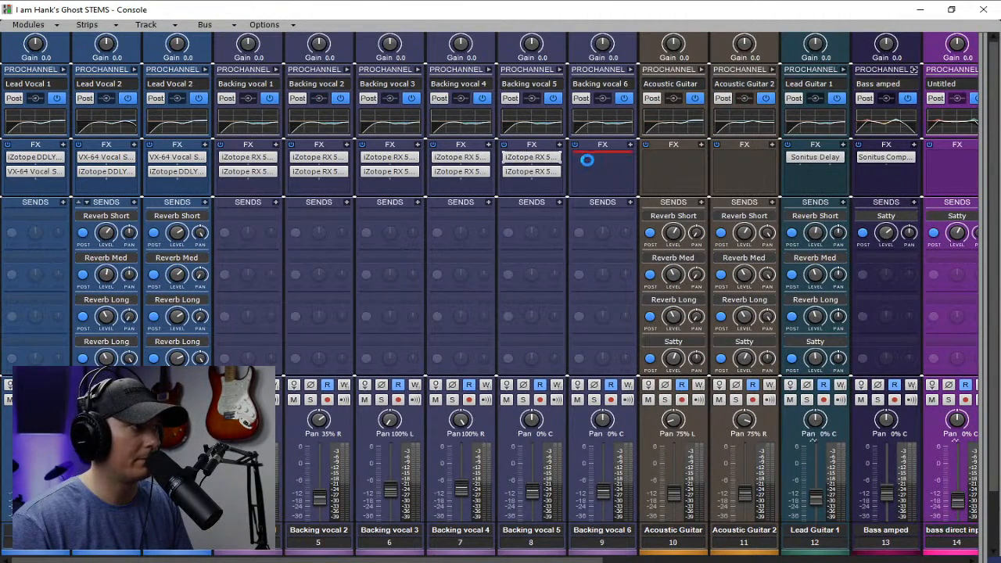
left_click_drag(532, 173, 602, 174)
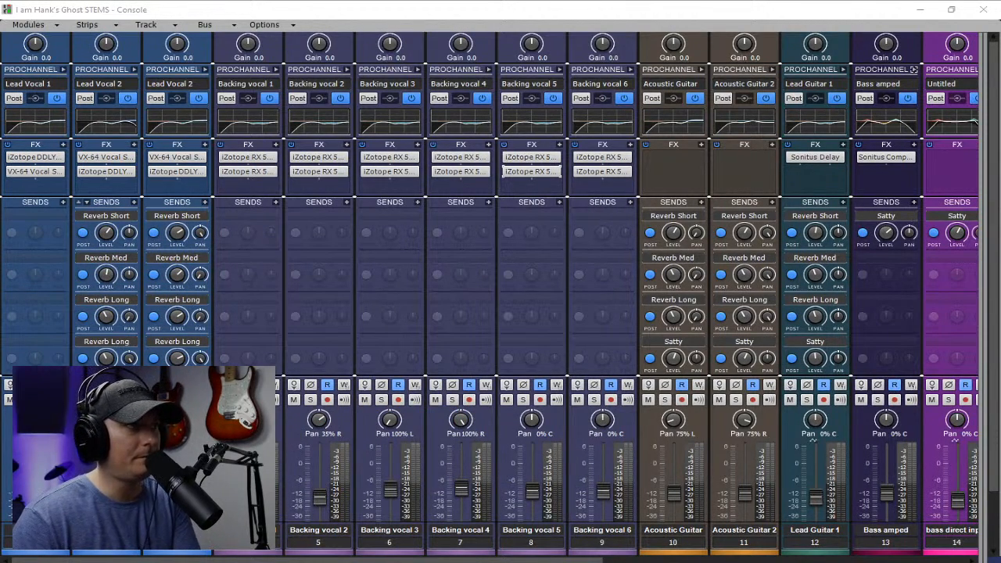
left_click(983, 12)
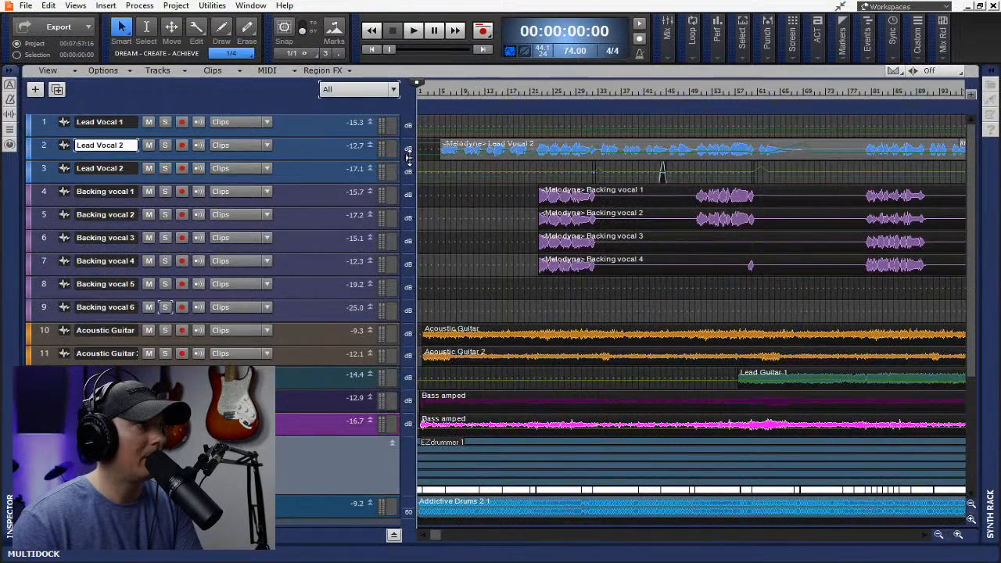
Render the Melodyne Region FX on the long clip of the Lead Vocal 2 track
left_click_drag(438, 535, 640, 536)
right_click(665, 145)
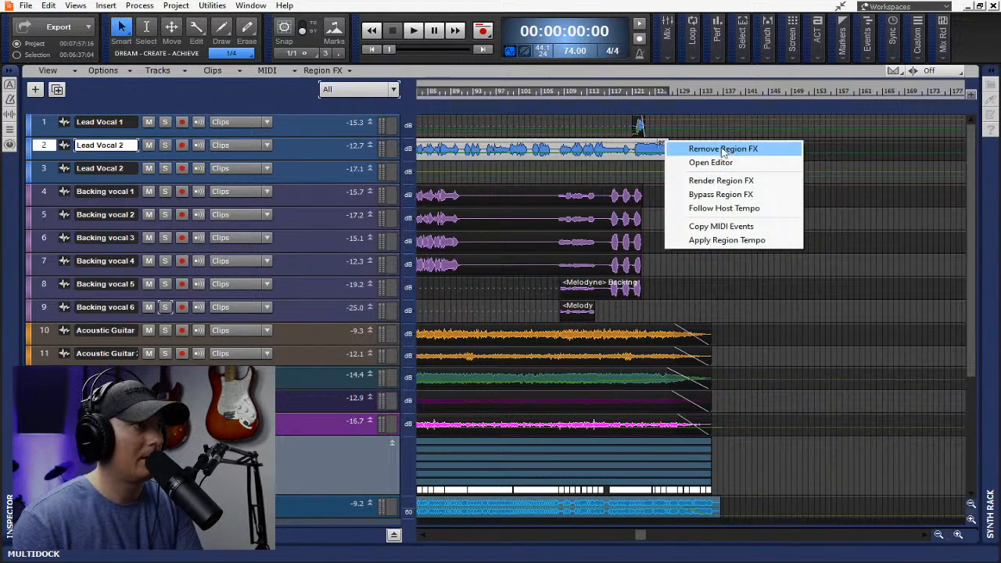
left_click(728, 180)
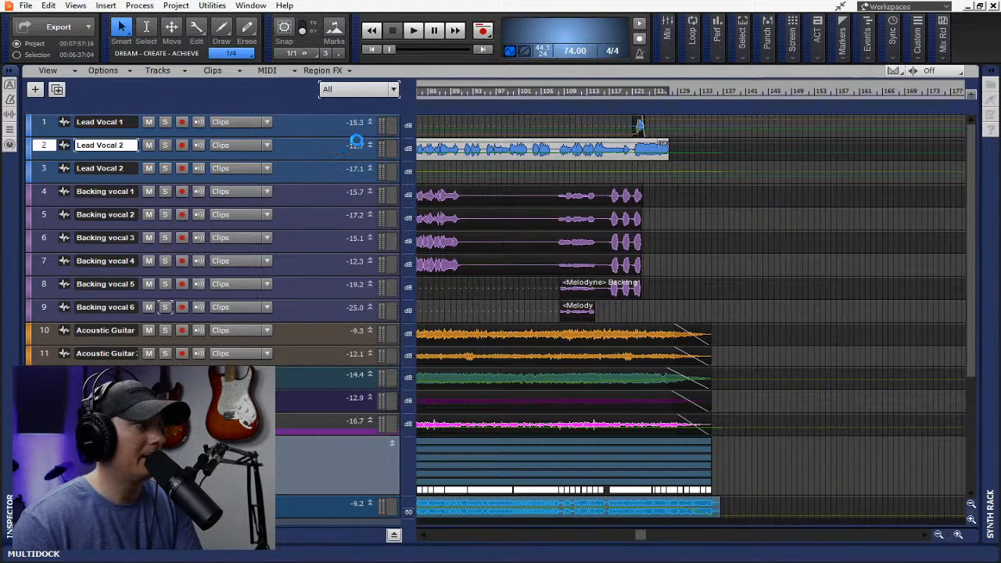
Enlarge the Lead Vocal 1 track and create a Melodyne Region FX on its short clip near bar 121
left_click_drag(342, 138, 342, 212)
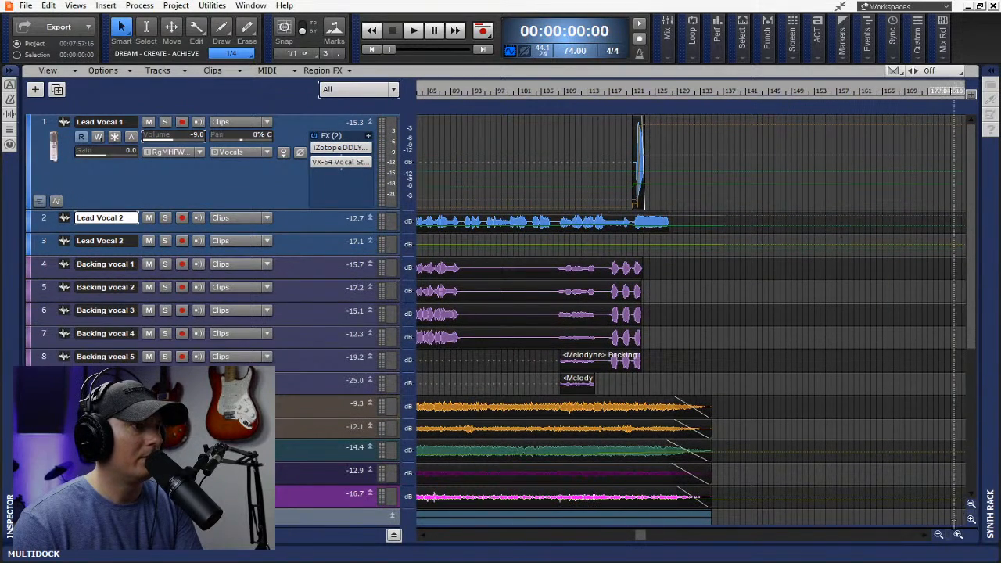
left_click(959, 535)
left_click(959, 535)
left_click(960, 536)
left_click(959, 536)
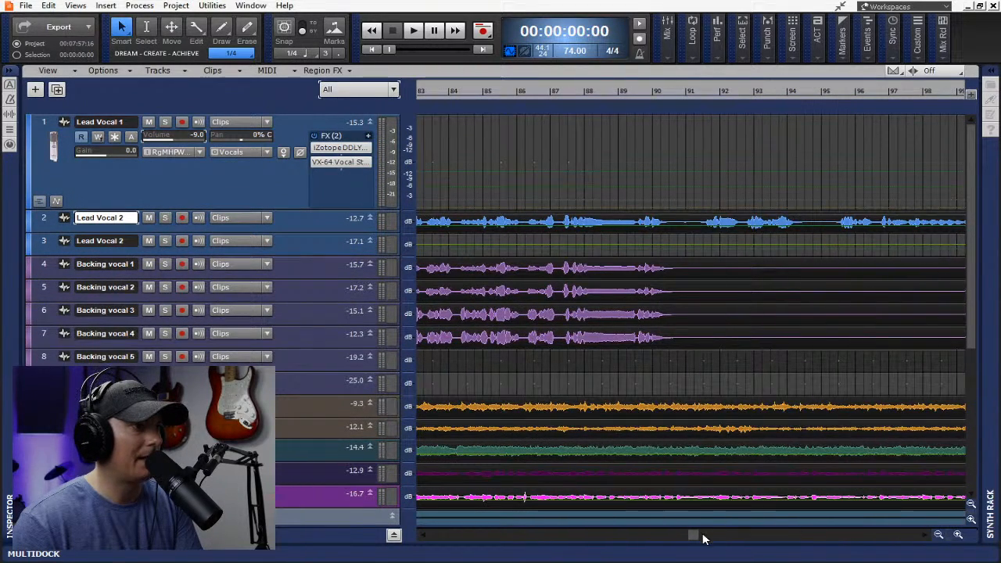
left_click_drag(699, 536, 816, 539)
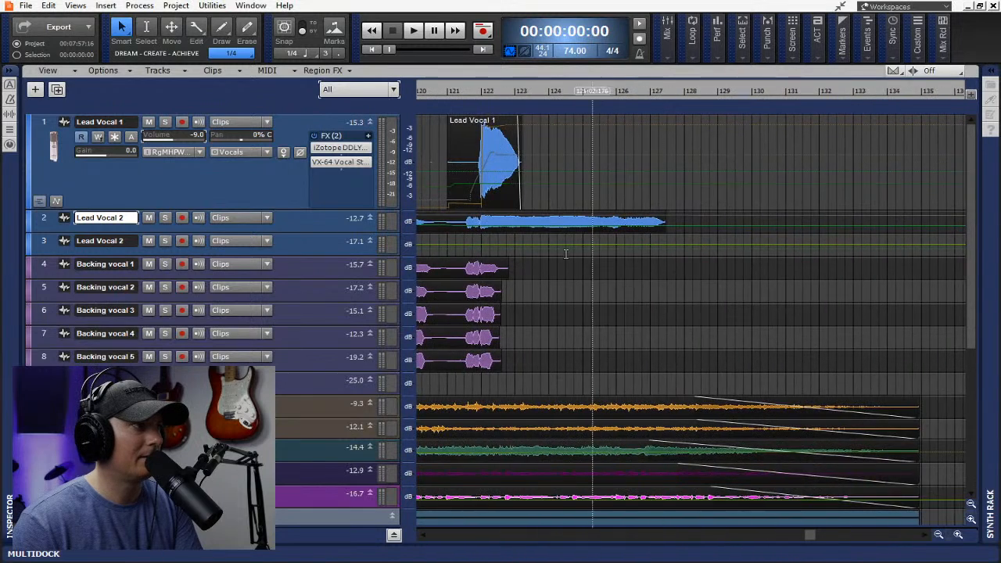
left_click(467, 123)
left_click(354, 72)
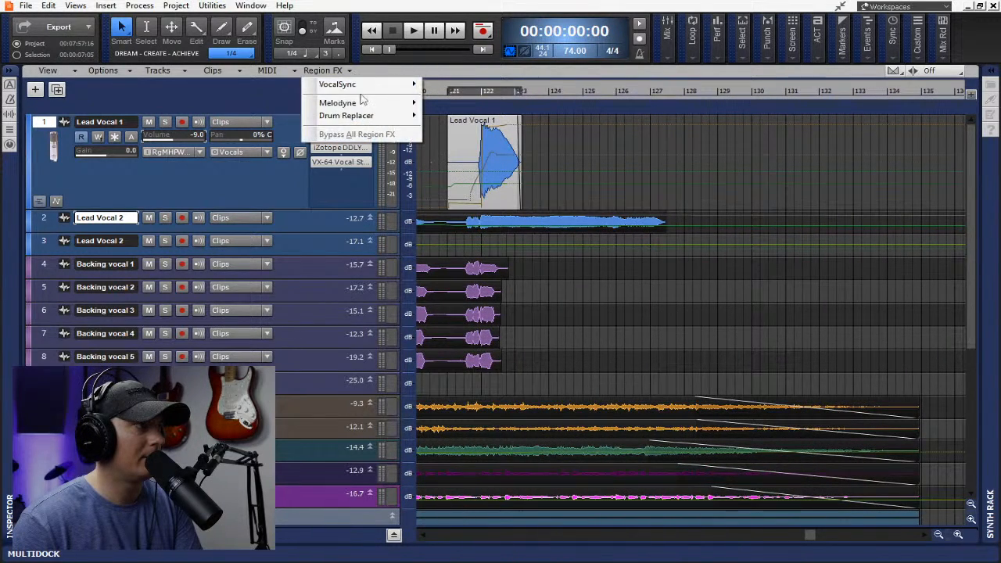
mouse_move(368, 104)
left_click(464, 102)
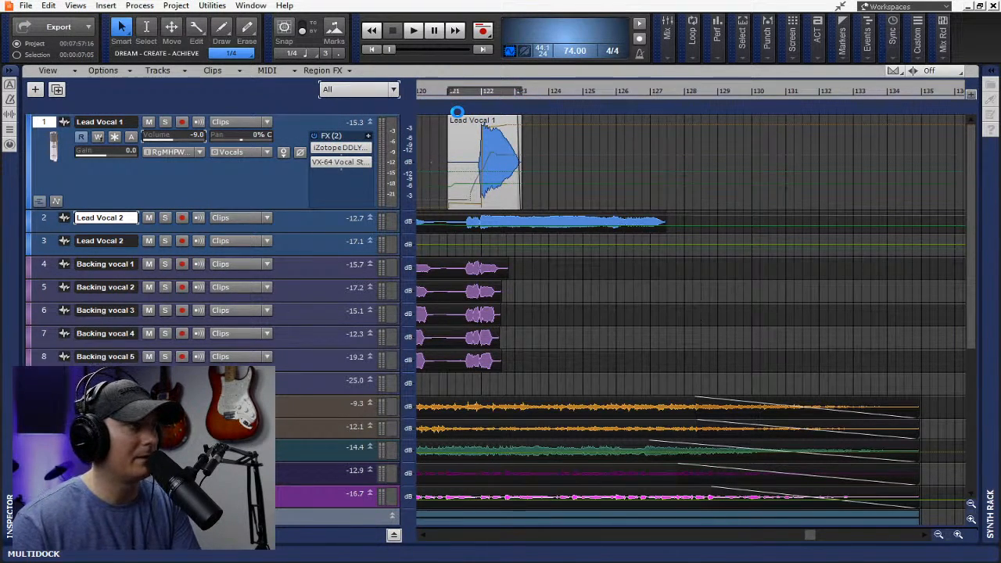
left_click(504, 92)
left_click(503, 94)
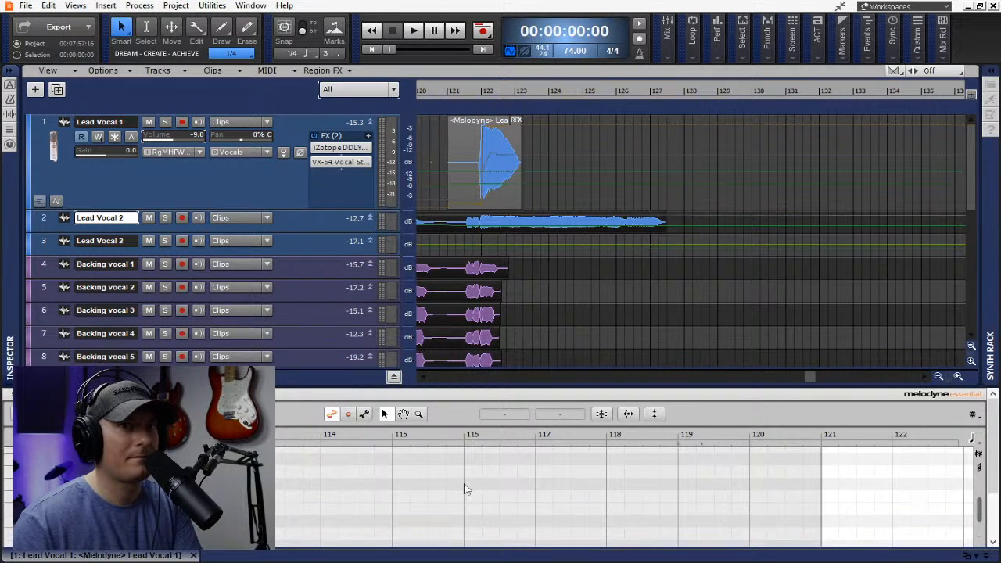
Correct the Lead Vocal 1 note's pitch in Melodyne with Pitch Center at 84% and an increased Pitch Drift, and close the editor
scroll(465, 487, "down", 5)
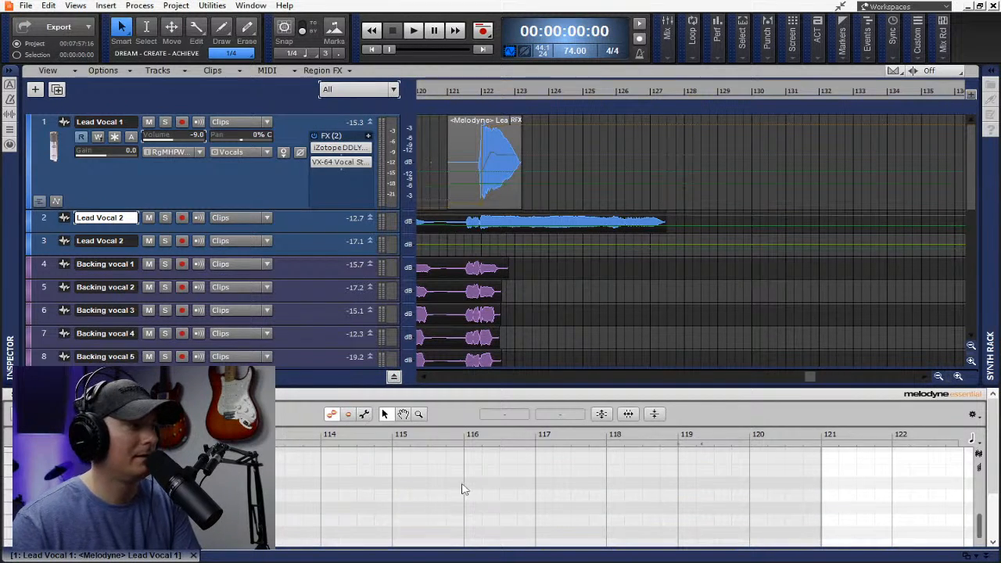
scroll(401, 481, "down", 3)
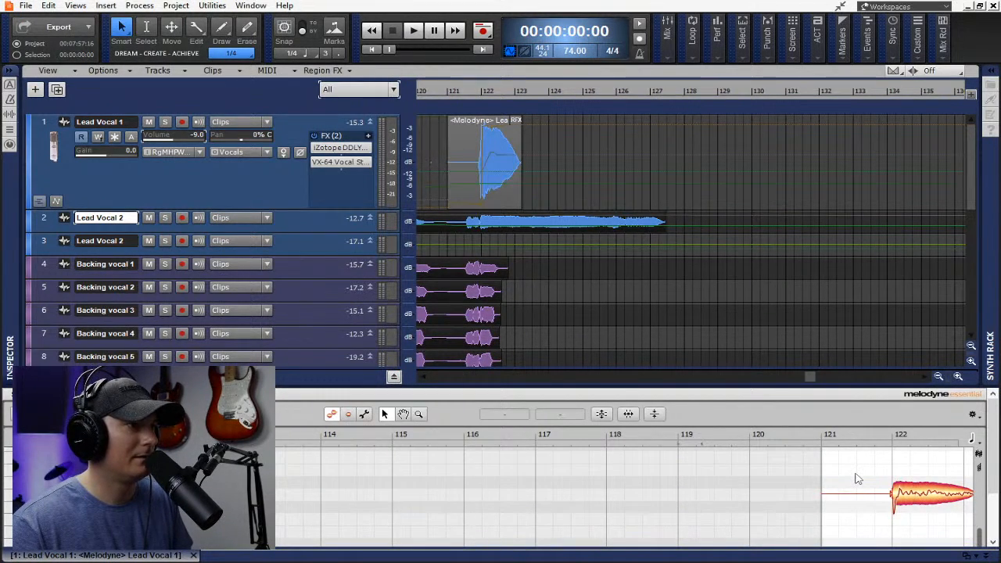
key("ctrl+a")
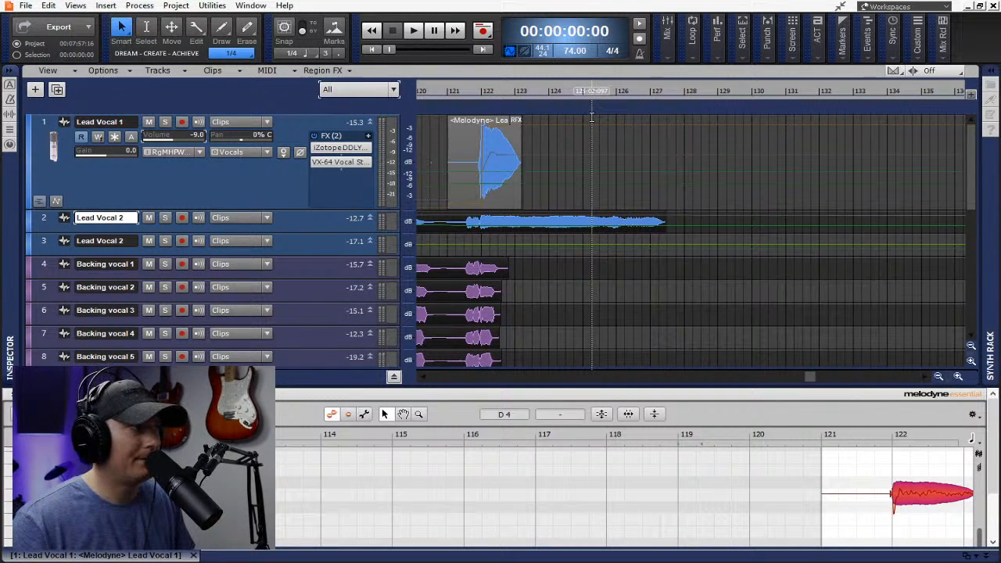
left_click(604, 416)
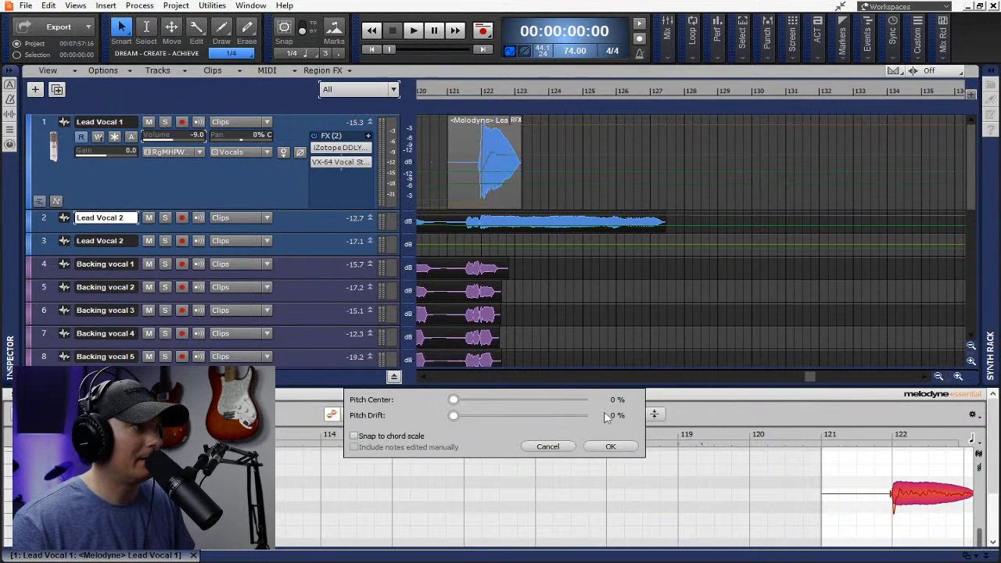
left_click_drag(453, 399, 565, 404)
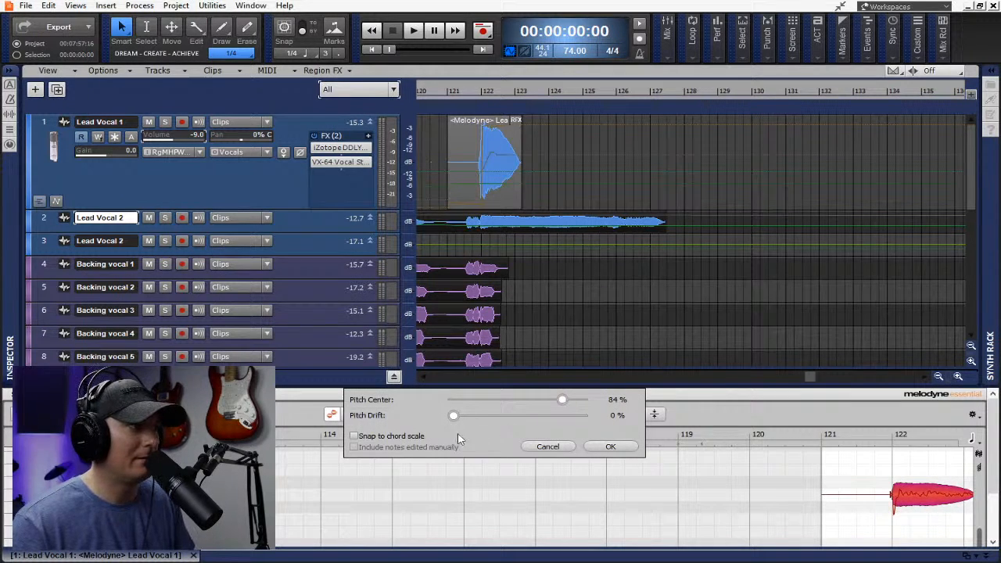
left_click_drag(453, 416, 535, 416)
left_click(609, 447)
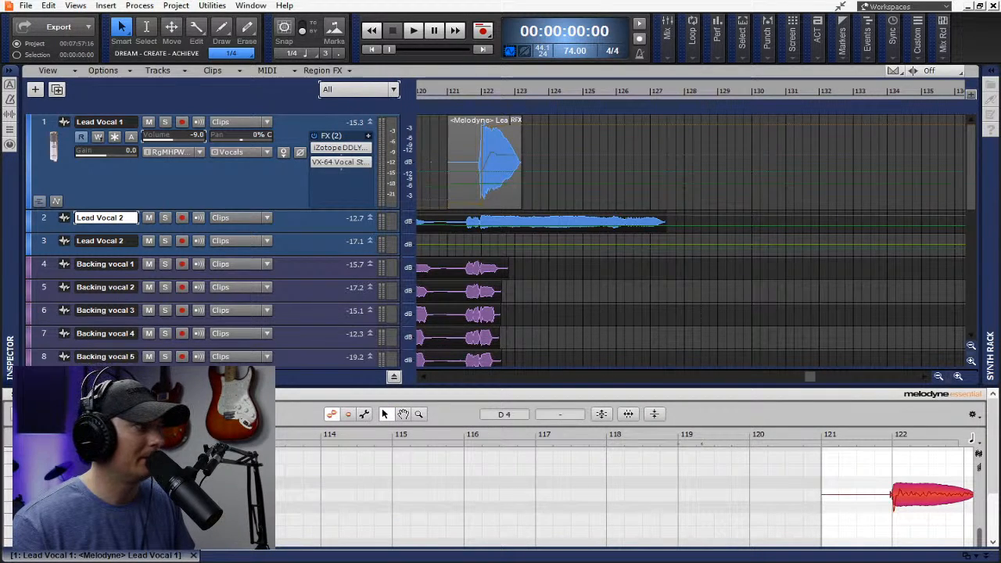
left_click(194, 554)
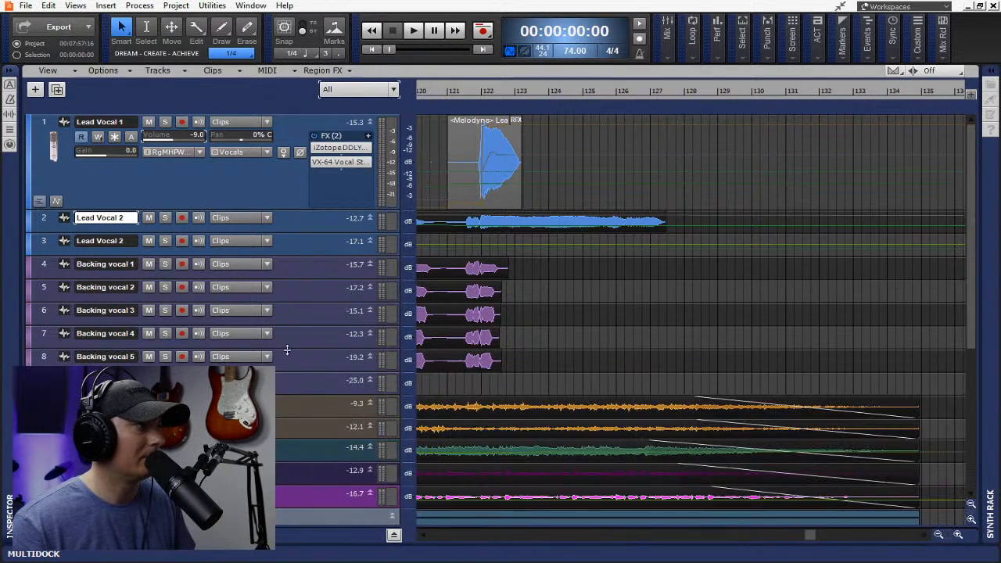
Render the Melodyne Region FX on the Lead Vocal 1 clip and fit all tracks and the whole song in view
right_click(519, 124)
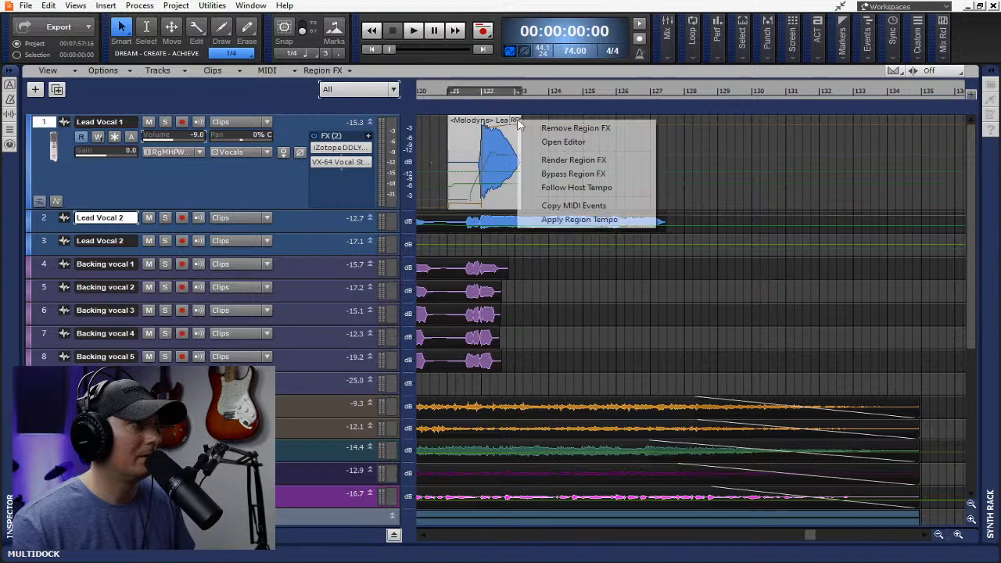
left_click(560, 159)
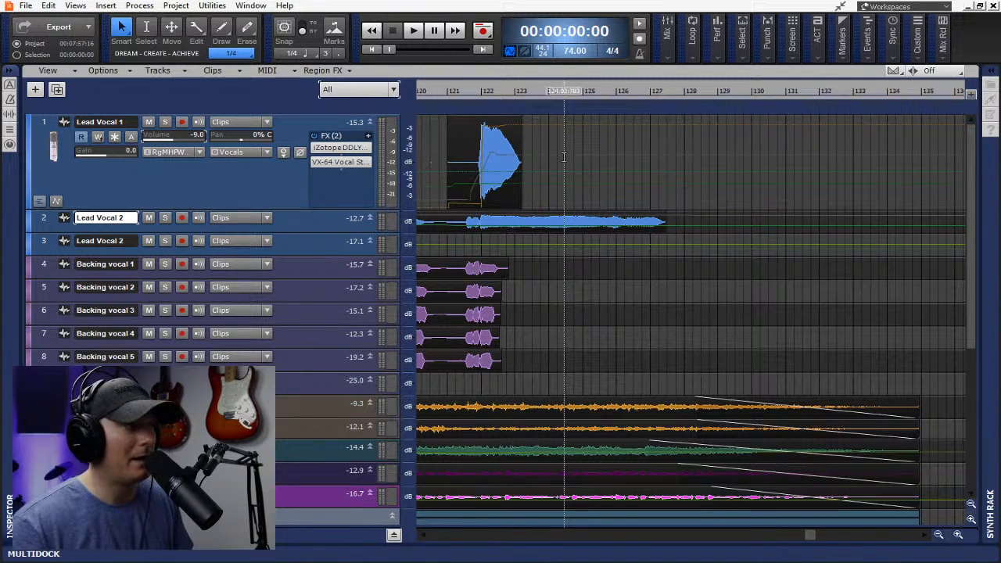
key("f")
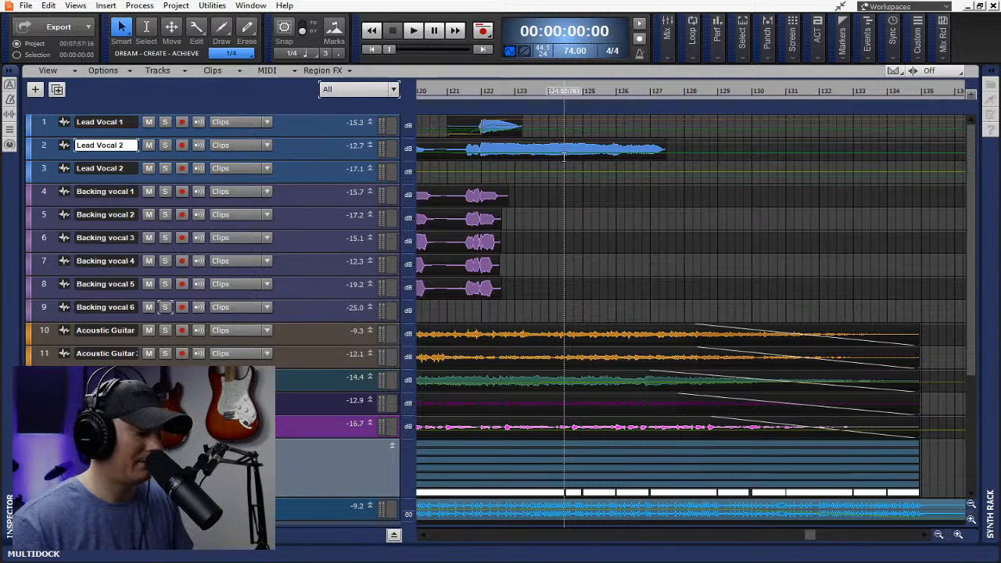
key("shift+f")
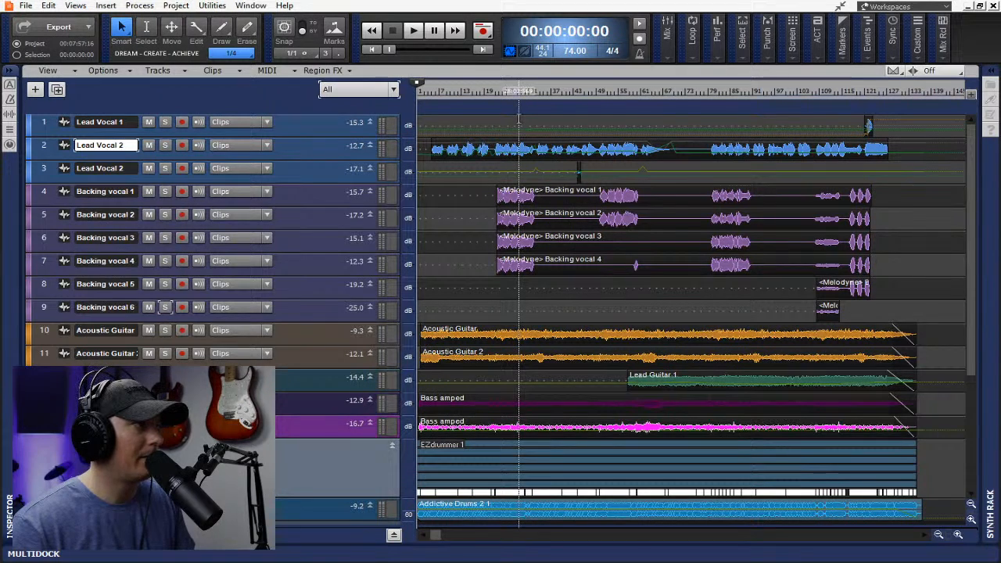
Look over the track list and play the song from the beginning to audition the mix
scroll(340, 243, "down", 3)
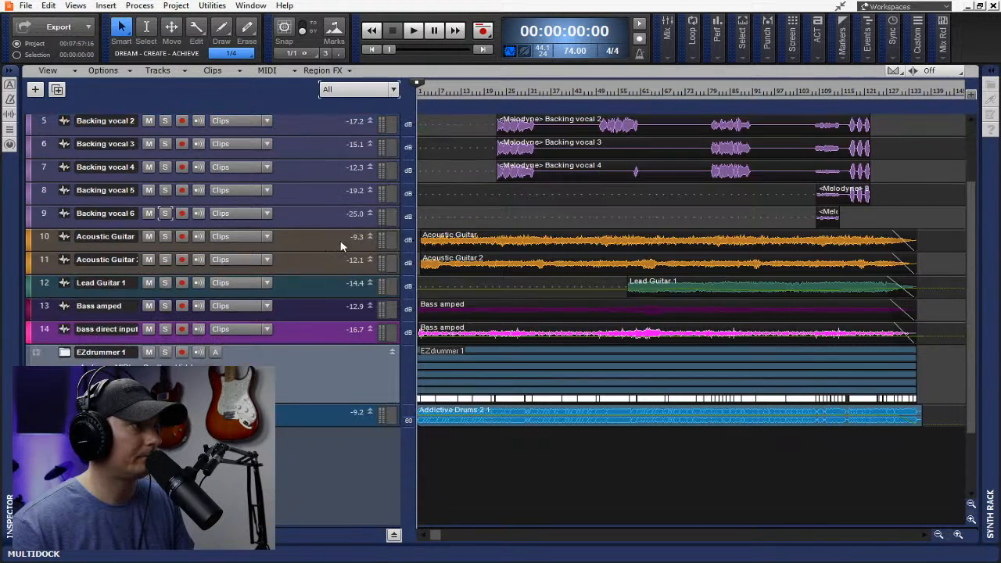
scroll(335, 233, "up", 3)
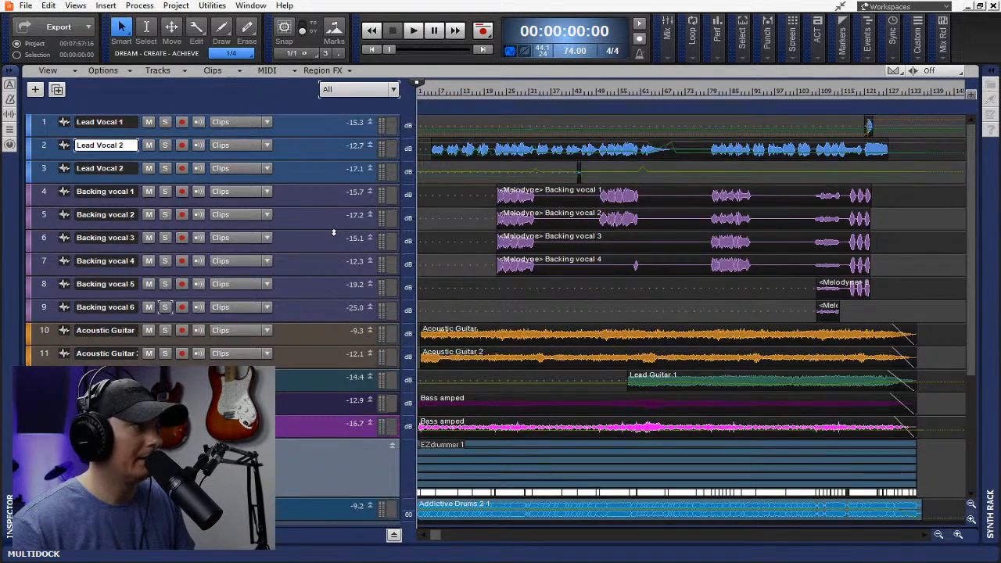
left_click(959, 536)
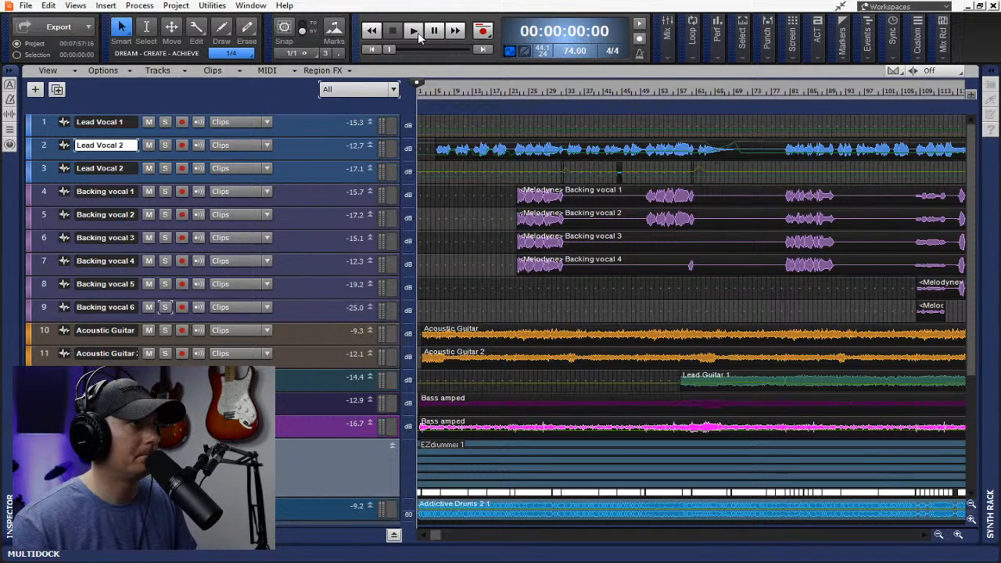
key("space")
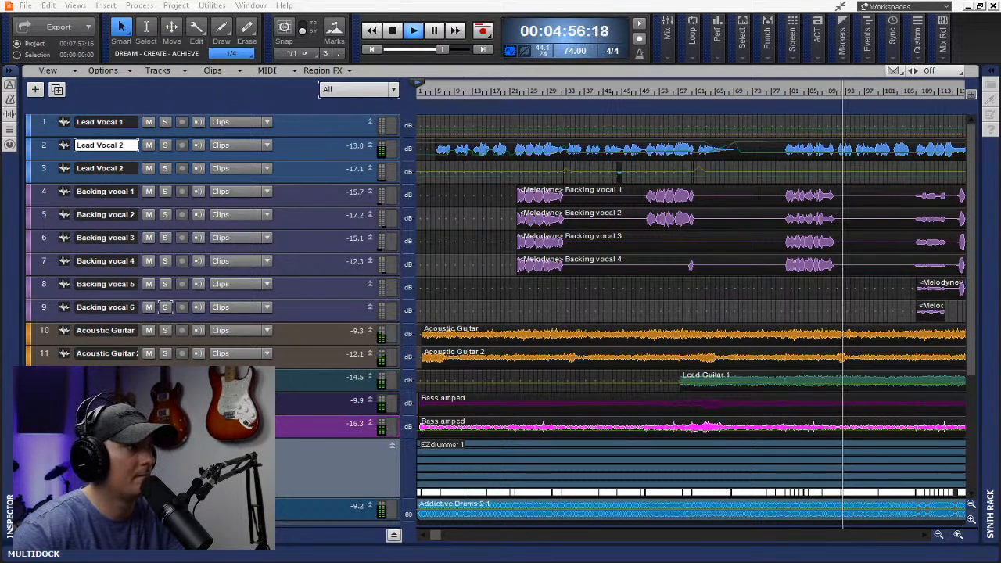
Show the bus pane during playback and enlarge the Master bus strip to show its level and full effects list
left_click(395, 537)
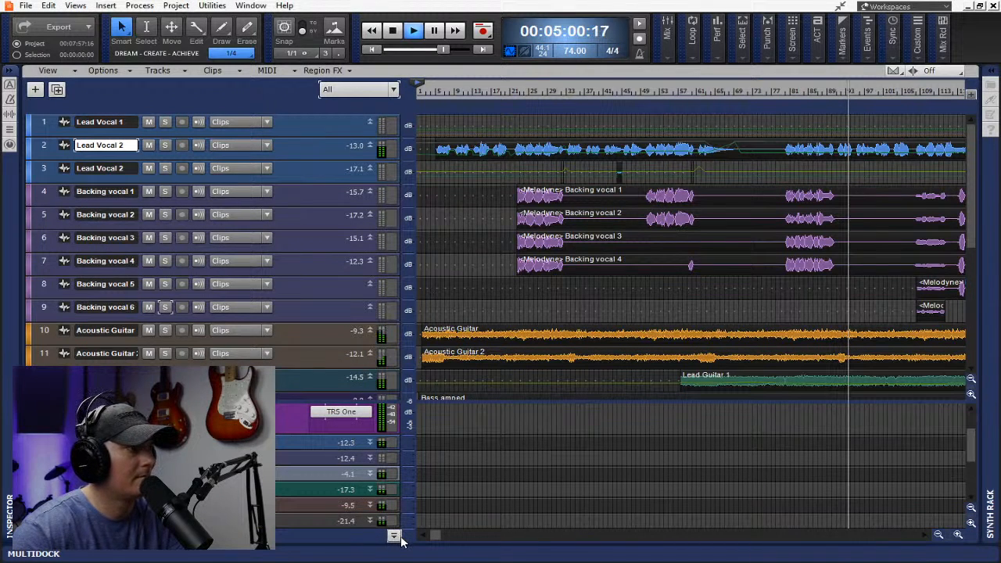
left_click_drag(331, 432, 338, 479)
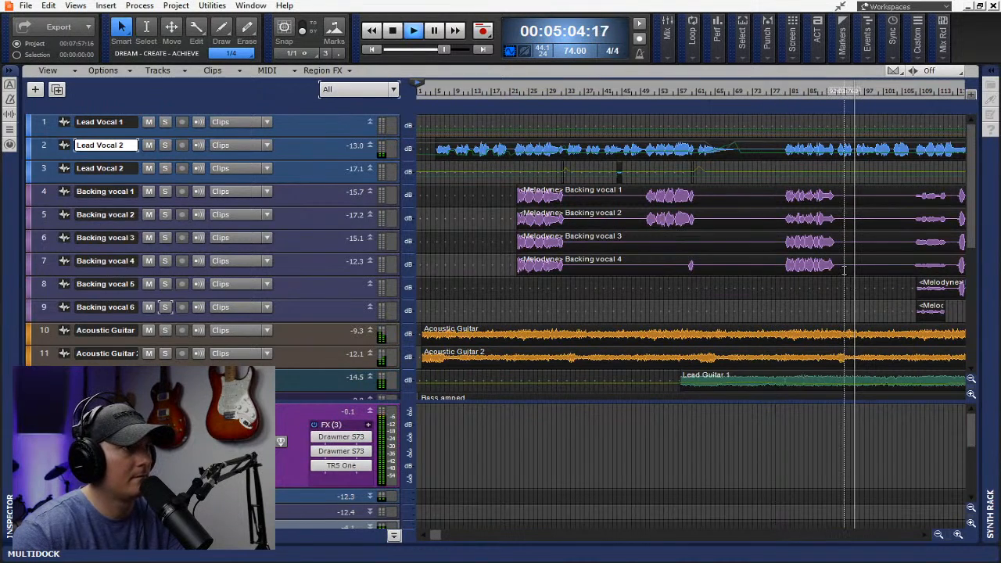
left_click(958, 535)
left_click(960, 535)
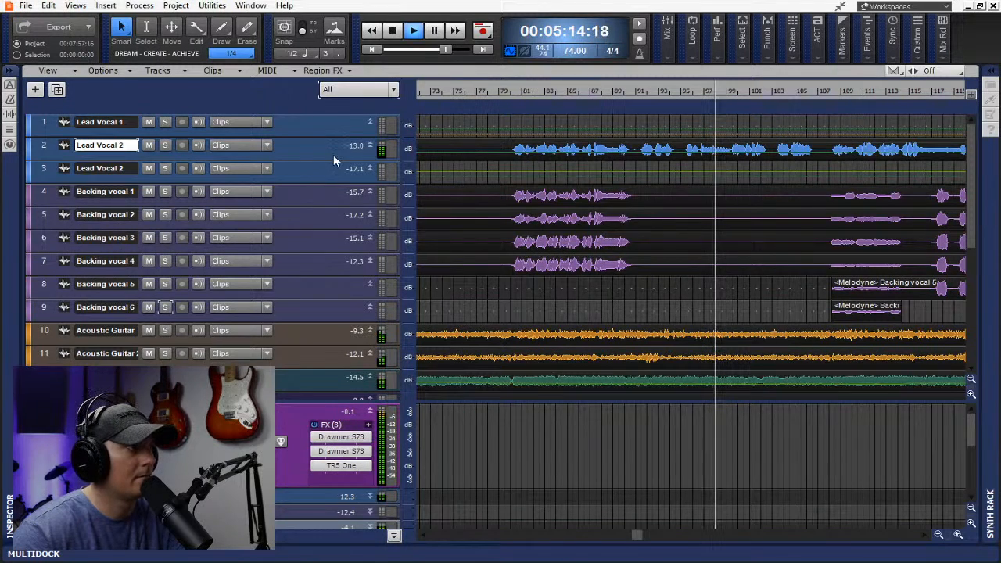
Enlarge the Lead Vocal 2 track and look through the tracks from the vocals down to the drums during playback
left_click_drag(334, 159, 338, 237)
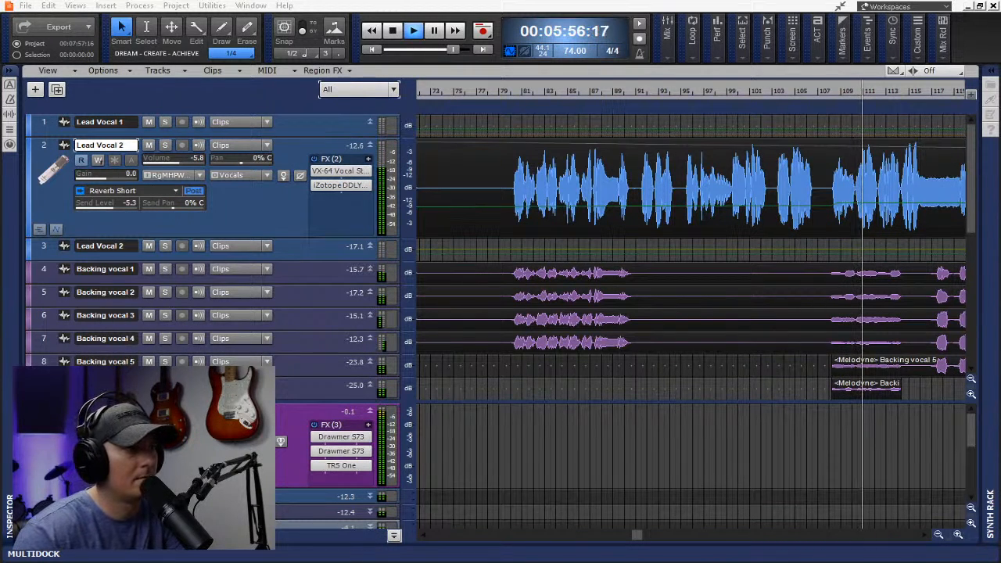
scroll(880, 363, "down", 4)
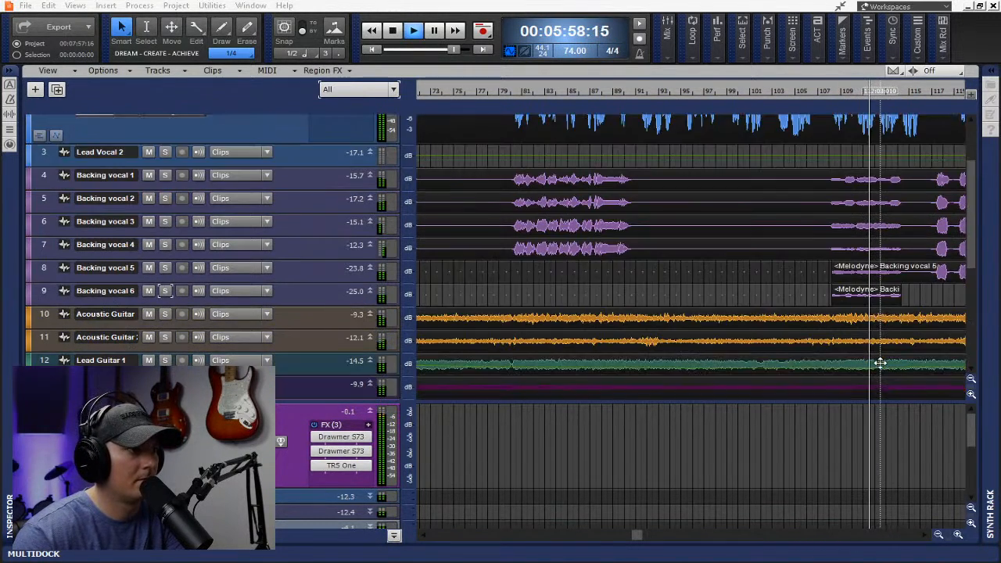
scroll(881, 363, "down", 7)
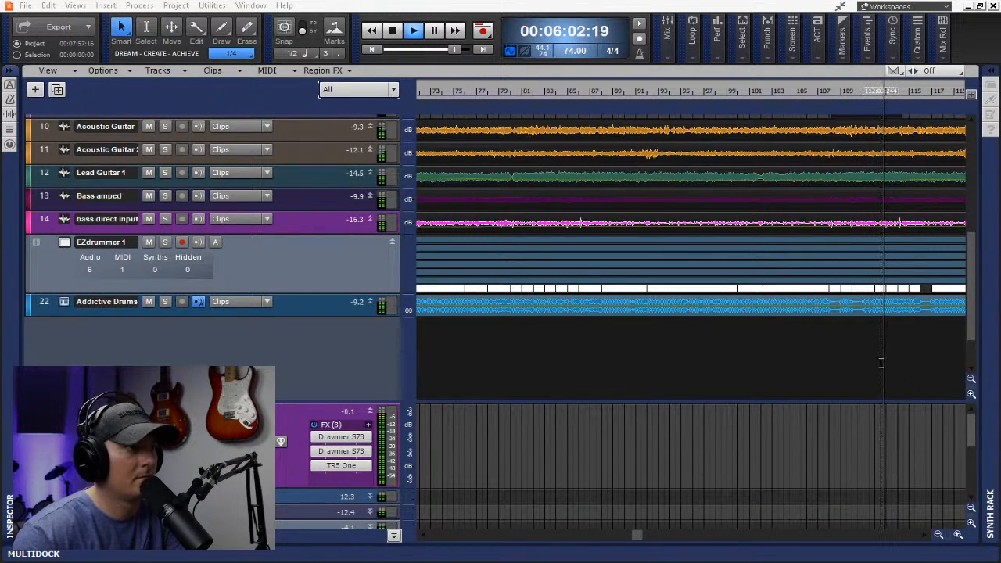
scroll(881, 362, "up", 2)
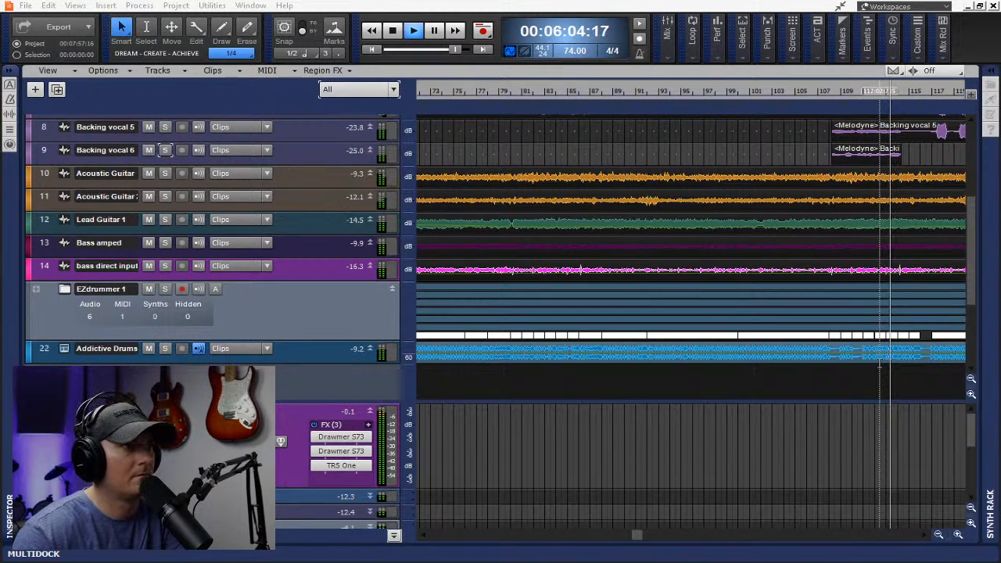
scroll(880, 362, "up", 2)
scroll(880, 362, "up", 2)
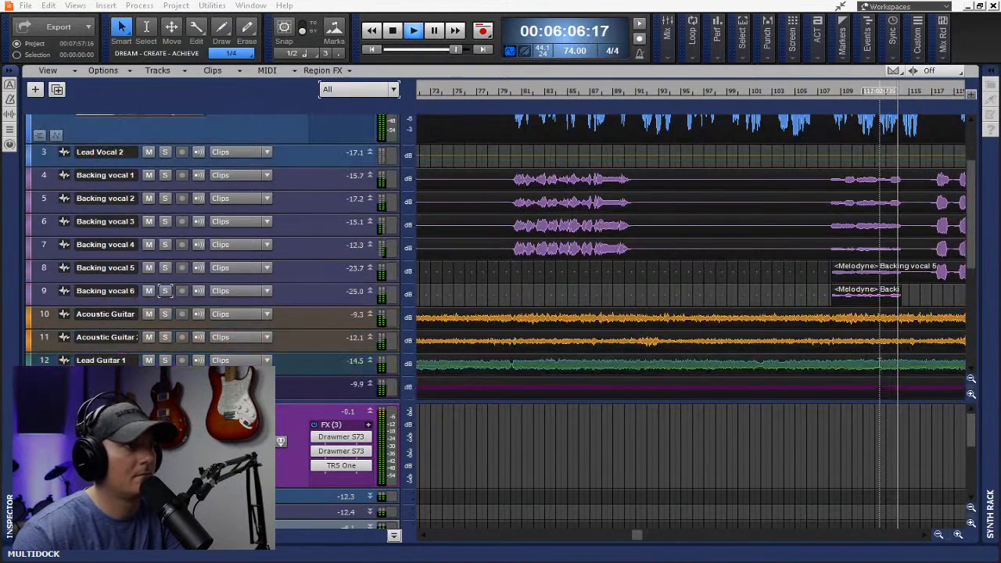
scroll(880, 364, "up", 1)
scroll(880, 364, "up", 2)
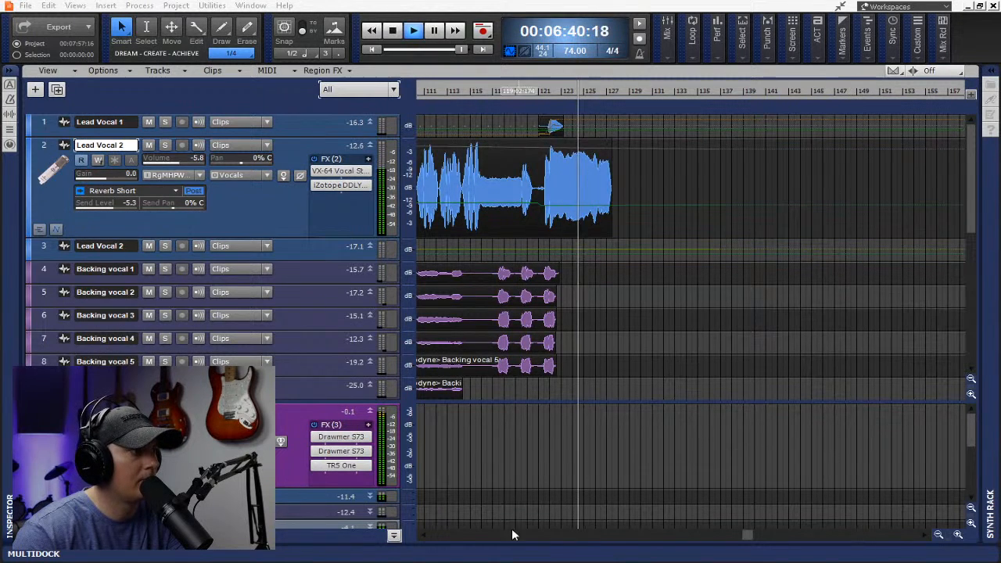
Hide the bus pane to give the tracks the full height, and stop playback after the song's fade-out
left_click(394, 536)
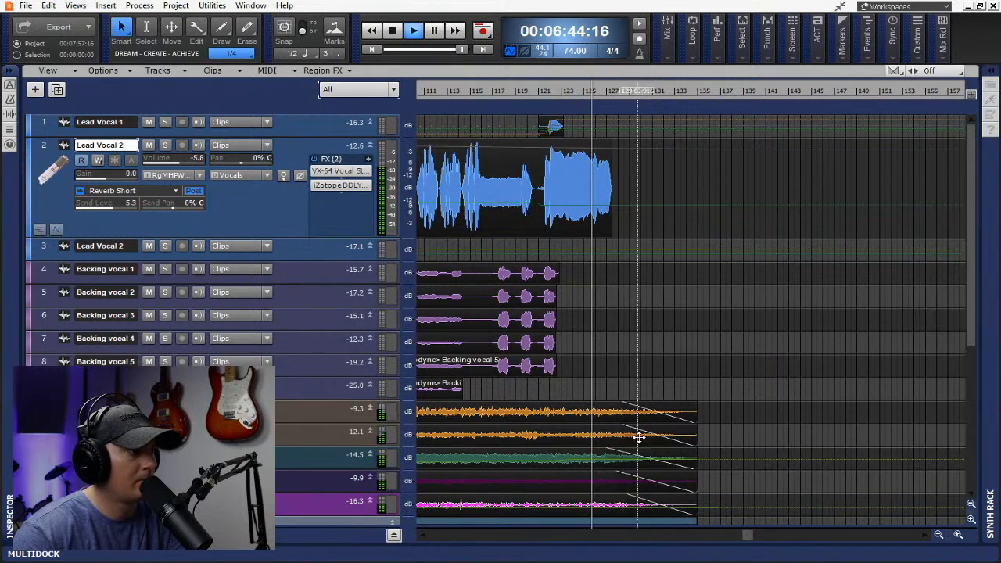
scroll(643, 436, "down", 2)
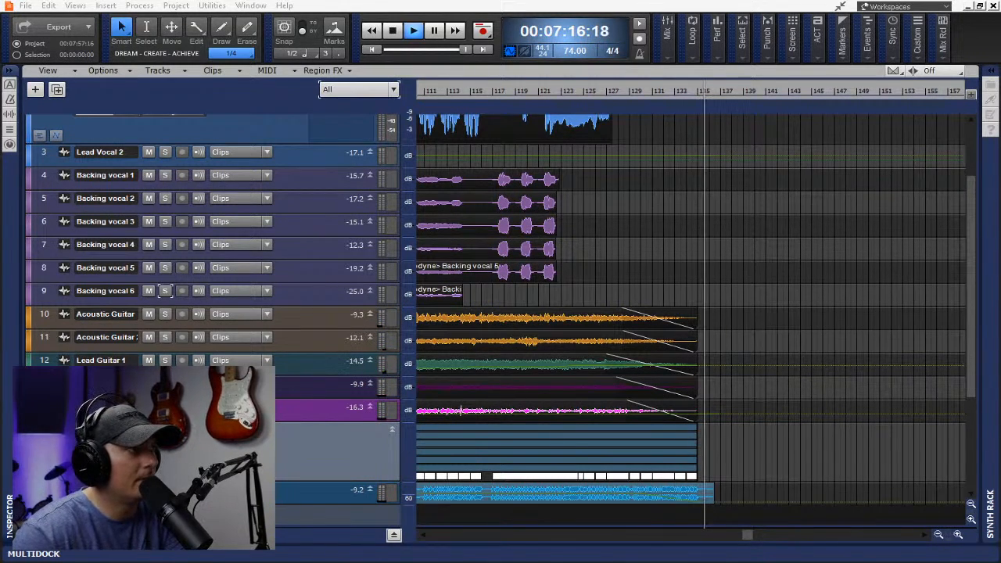
left_click(393, 31)
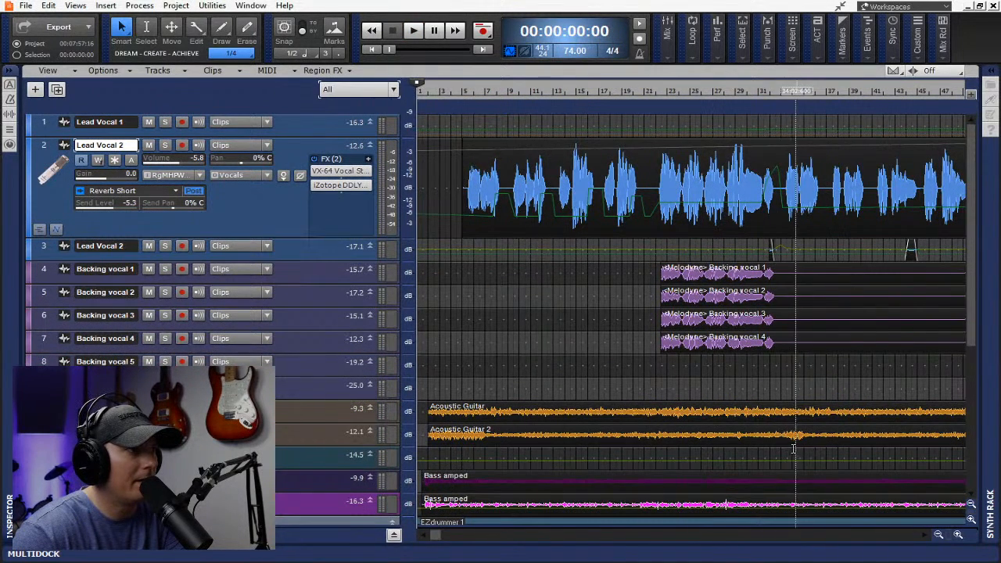
Show more of the song on the timeline and shrink Lead Vocal 2 to the height of its neighbouring tracks
left_click(941, 537)
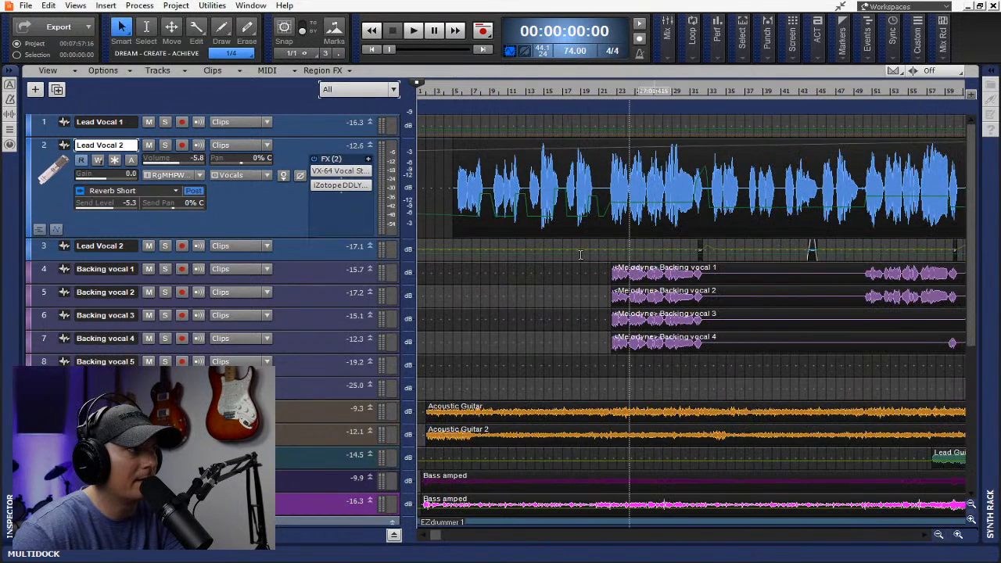
left_click_drag(360, 238, 357, 154)
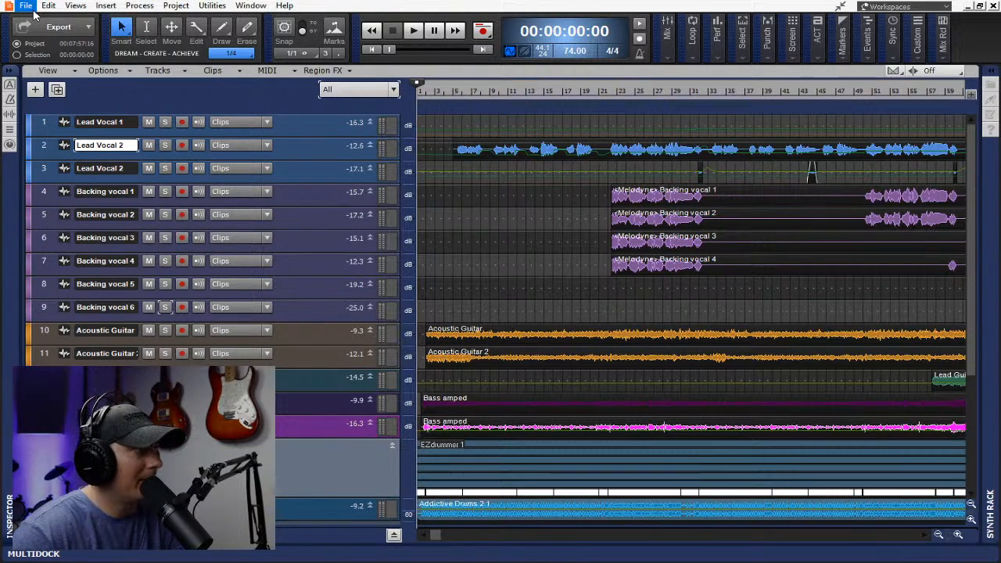
Save the project under the new name "I am Hank's Ghost-1st PASS" in the same project folder
left_click(33, 11)
left_click(53, 100)
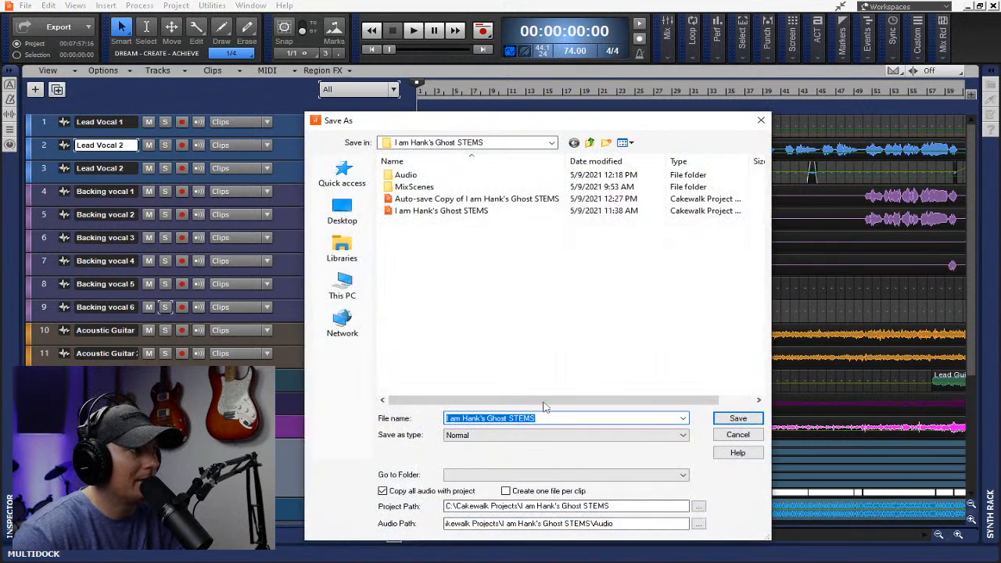
left_click(542, 419)
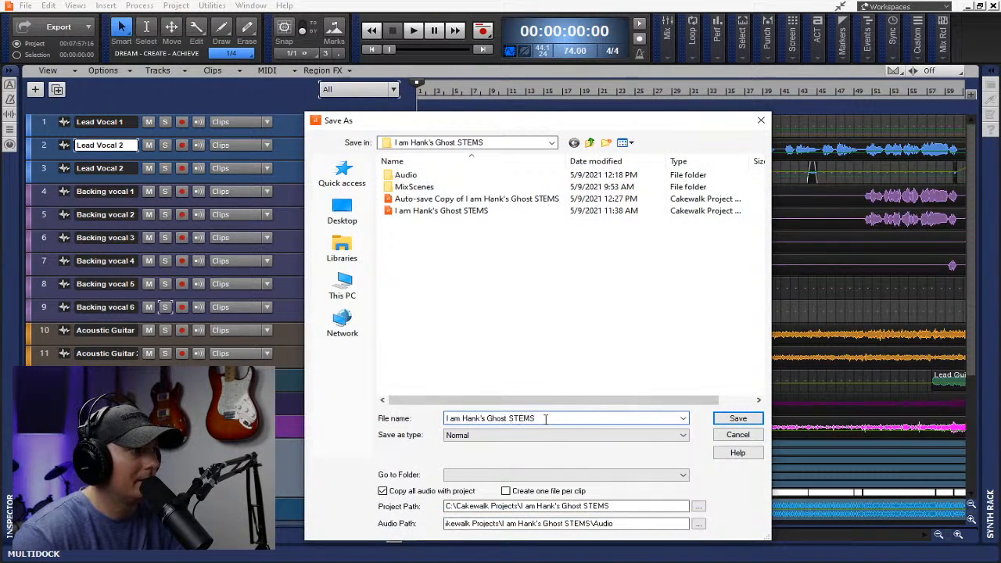
double_click(542, 419)
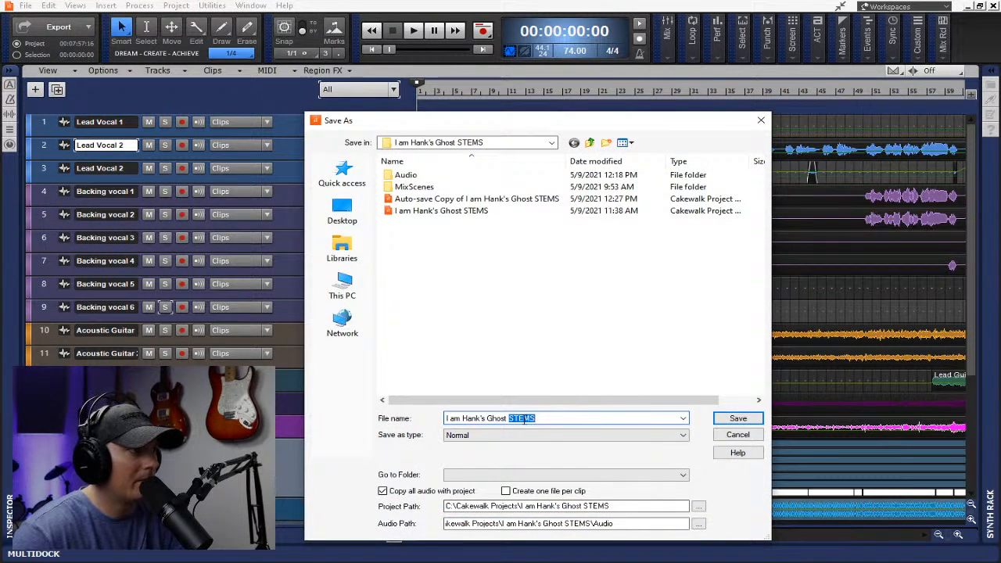
key("BackSpace")
key("BackSpace")
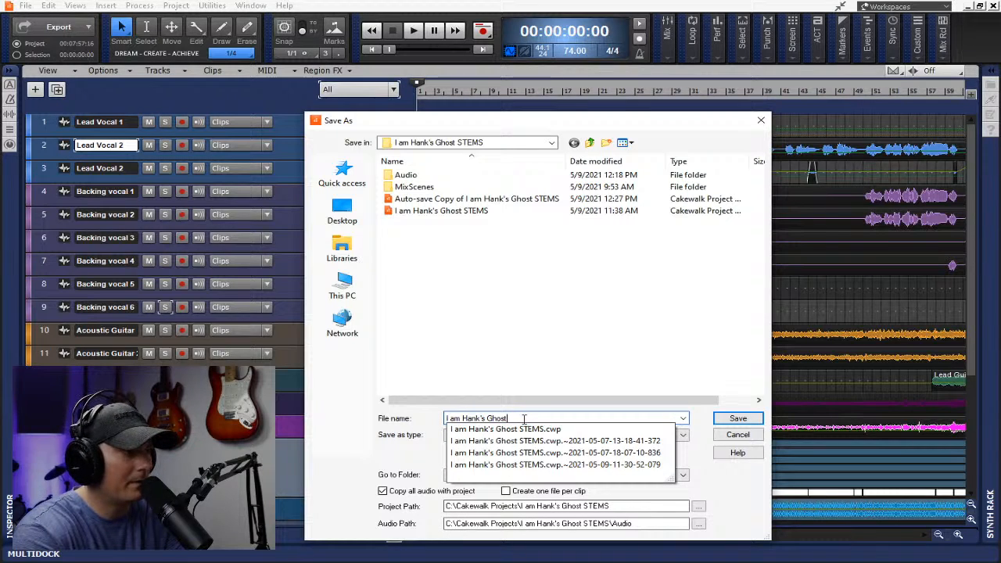
type("-")
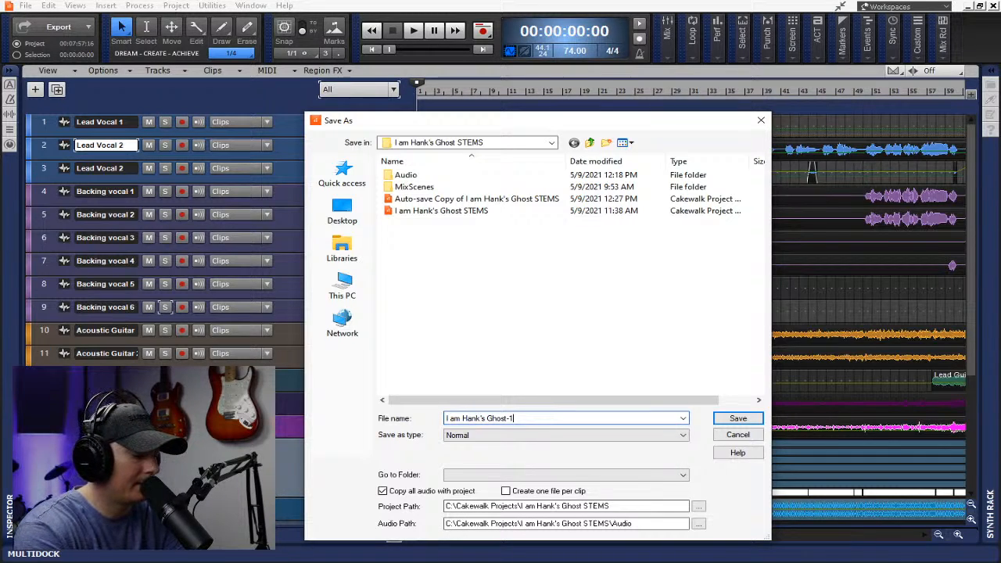
type("1st PASS")
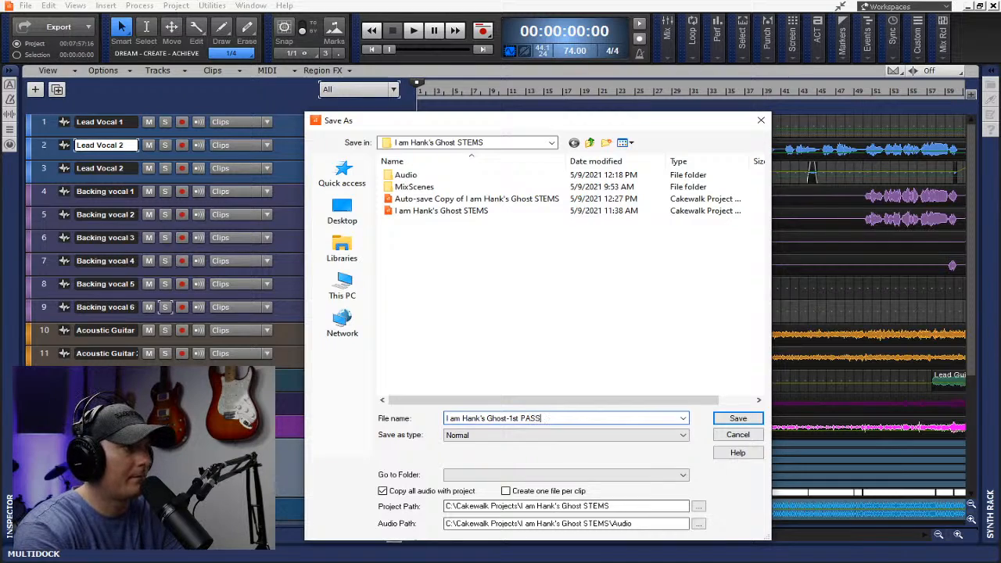
key("Return")
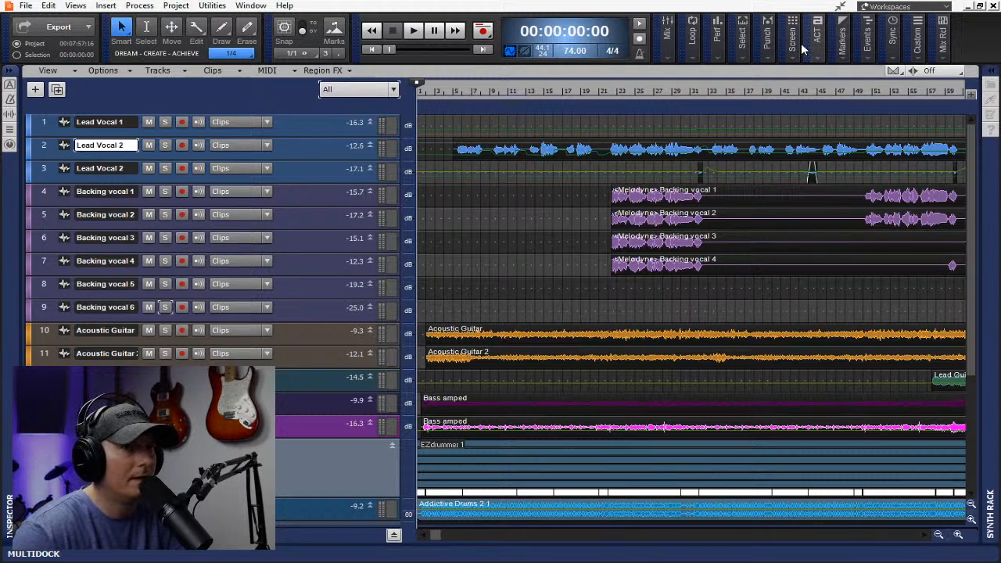
mouse_move(802, 49)
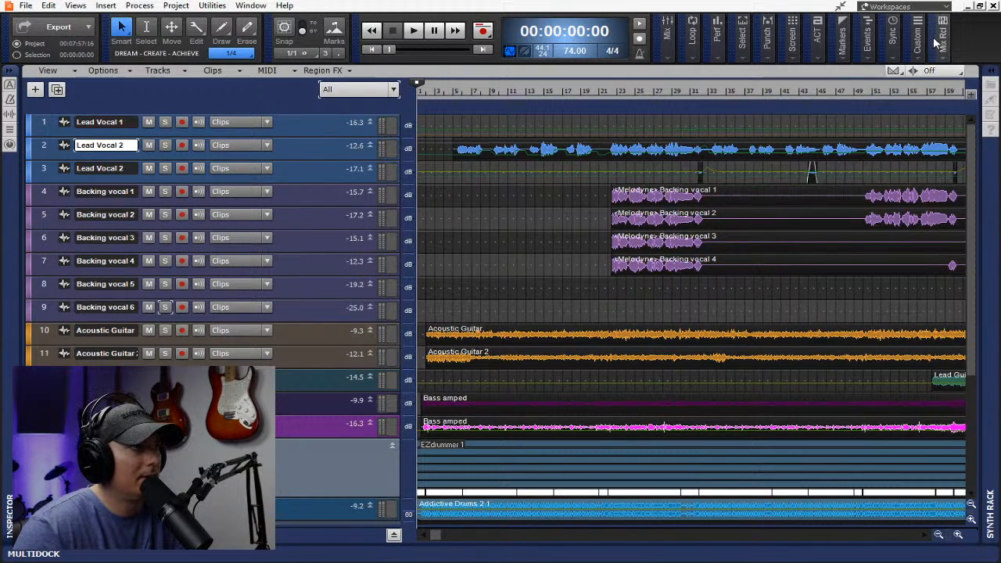
mouse_move(935, 43)
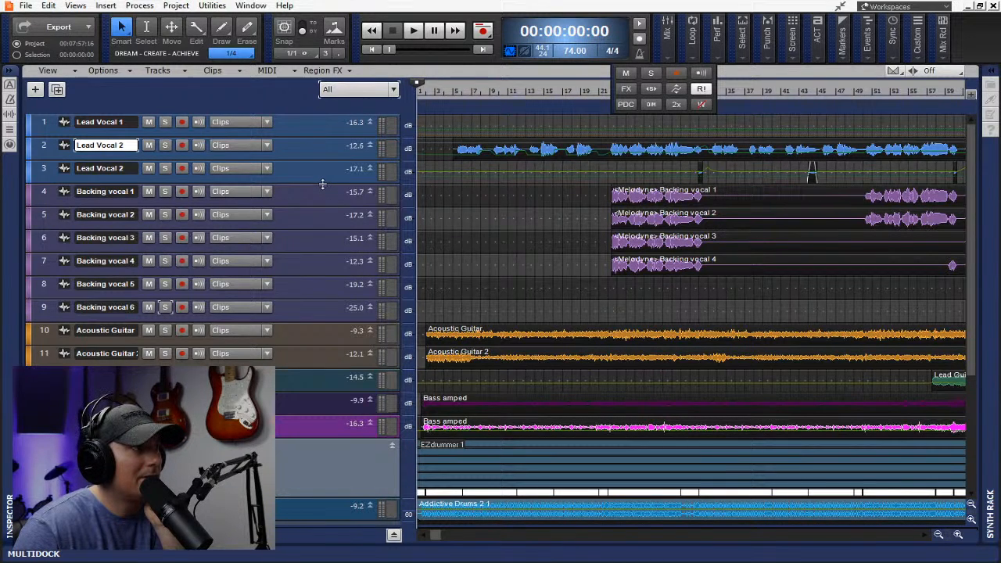
left_click_drag(323, 184, 331, 116)
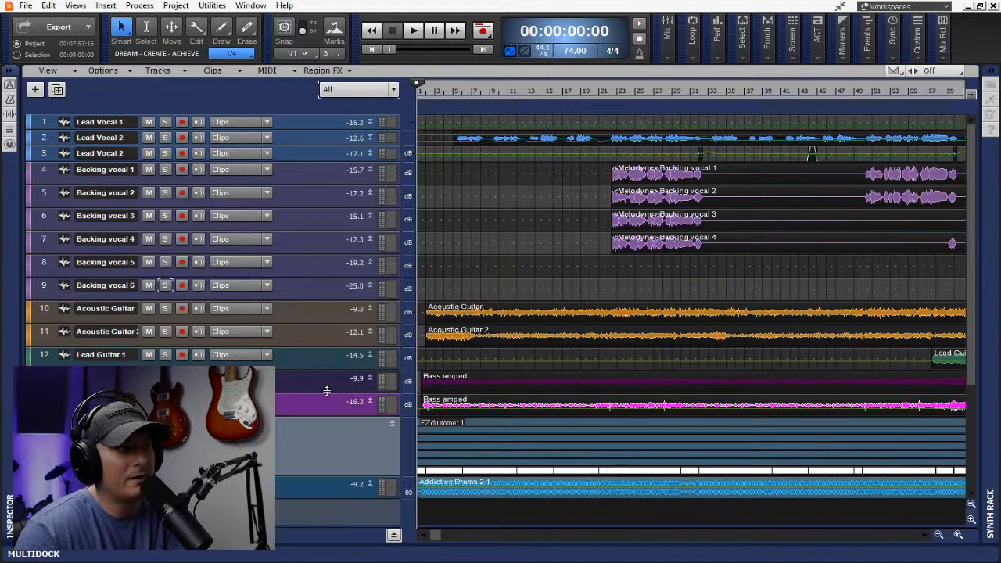
left_click_drag(327, 390, 328, 383)
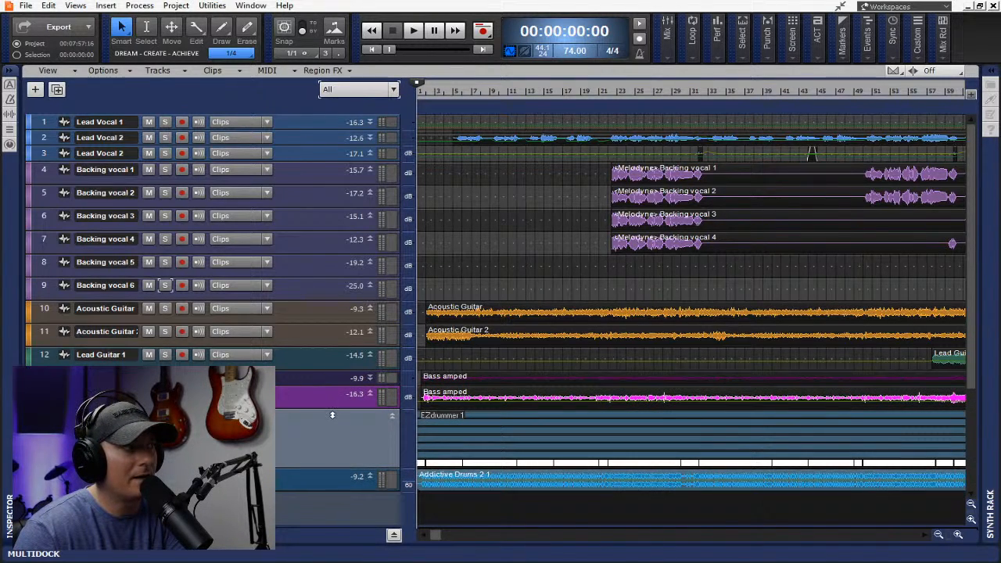
key("f")
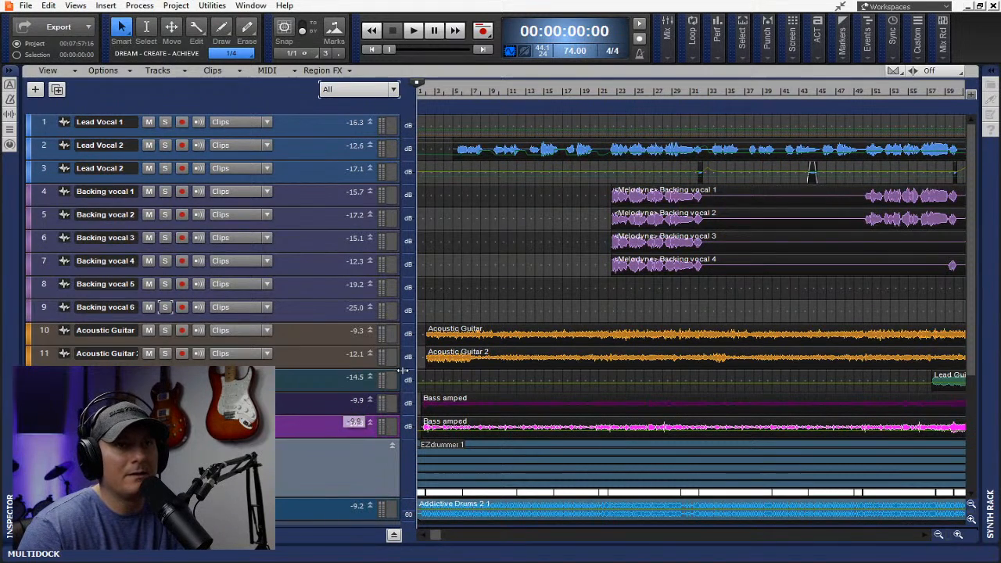